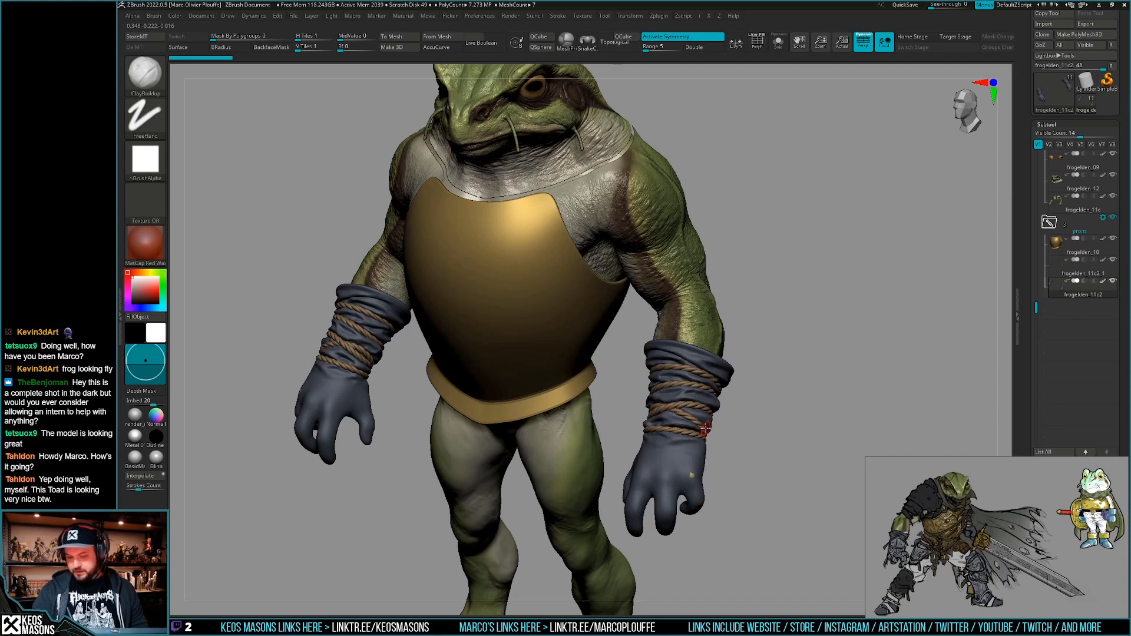
Try to pull the glove's outer finger into cloth folds with the ClothHook brush.
{"action": "left_click_drag", "start_coordinate": [706, 428], "coordinate": [726, 444]}
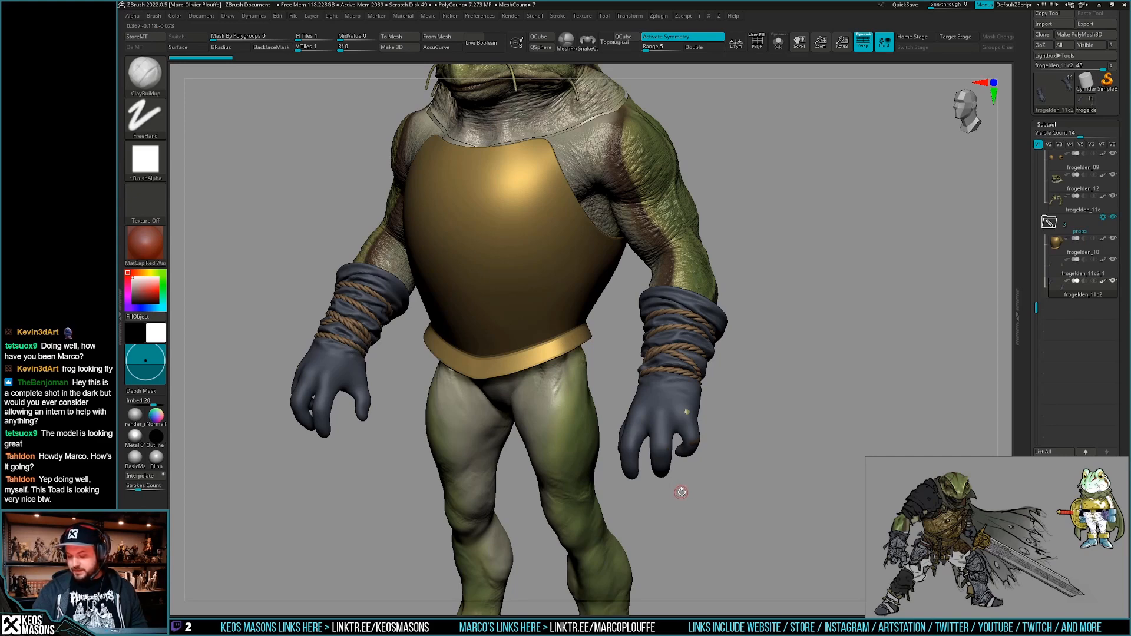
{"action": "left_click_drag", "start_coordinate": [682, 492], "coordinate": [701, 439], "text": "alt"}
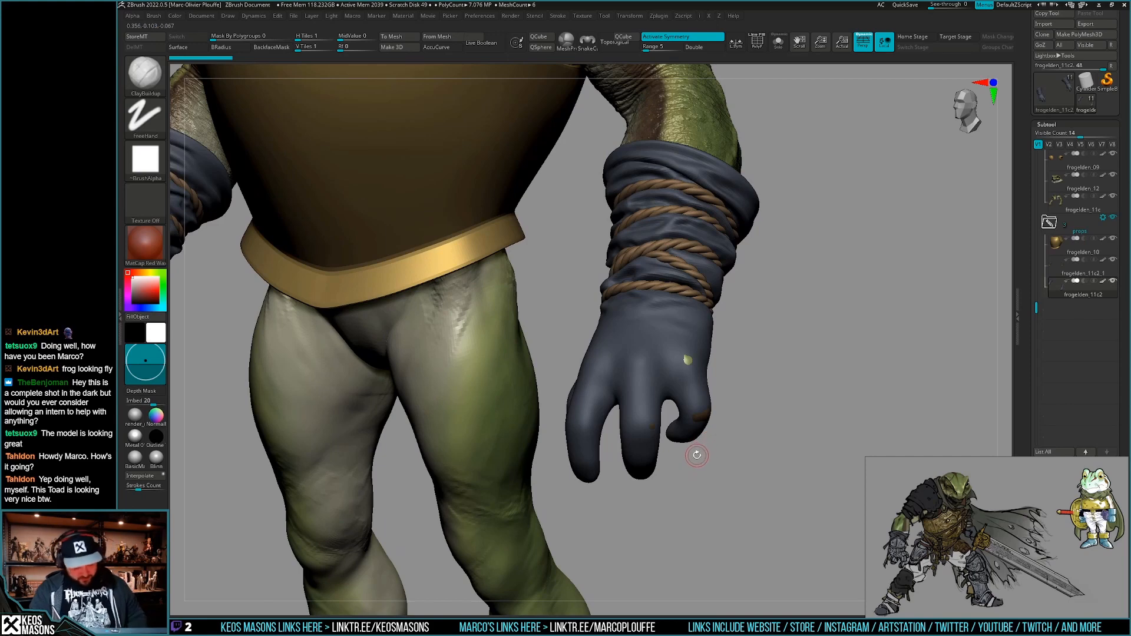
{"action": "key", "text": "b"}
{"action": "key", "text": "c"}
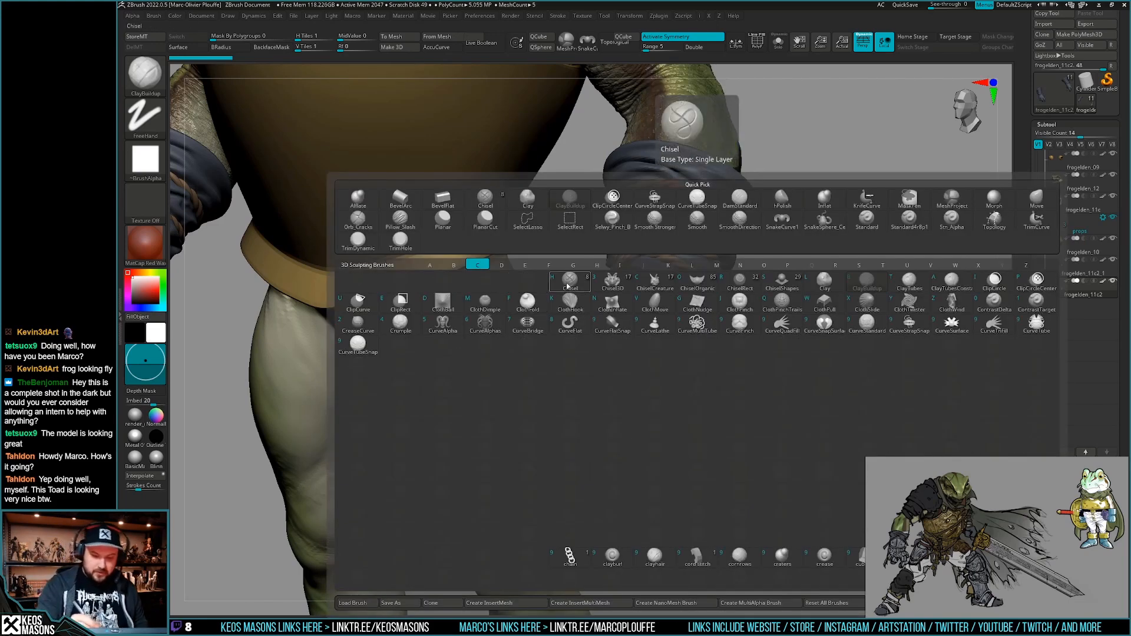
{"action": "left_click", "coordinate": [570, 302]}
{"action": "key", "text": "space"}
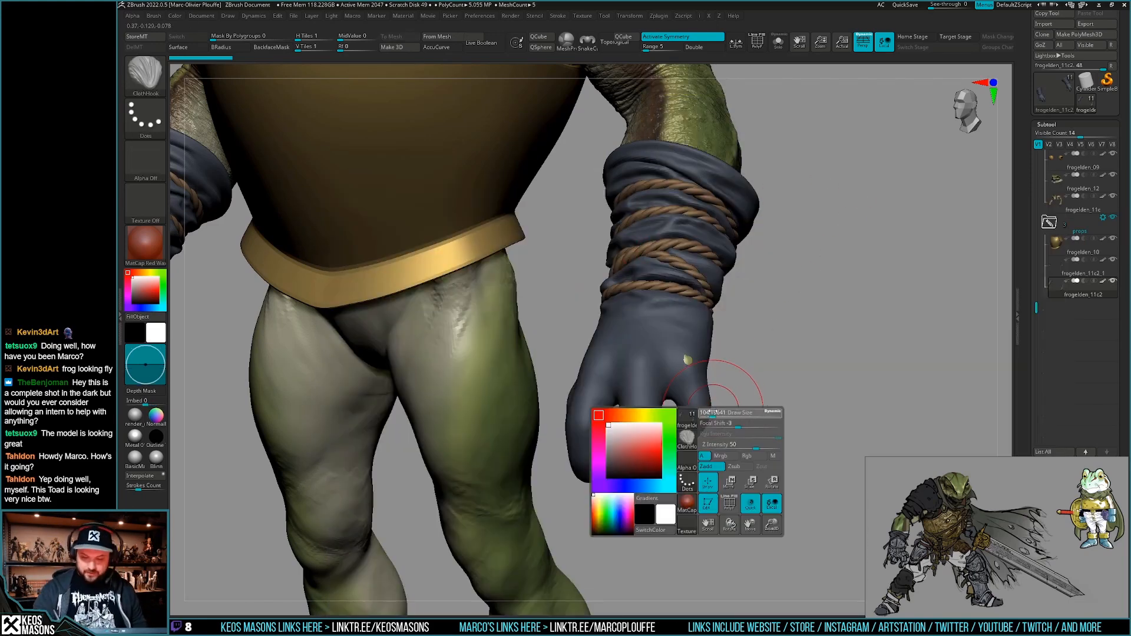
{"action": "mouse_move", "coordinate": [706, 420]}
{"action": "right_mouse_down"}
{"action": "mouse_move", "coordinate": [677, 401]}
{"action": "mouse_move", "coordinate": [704, 382]}
{"action": "mouse_move", "coordinate": [695, 378]}
{"action": "mouse_move", "coordinate": [716, 415]}
{"action": "mouse_move", "coordinate": [731, 375]}
{"action": "mouse_move", "coordinate": [734, 410]}
{"action": "right_mouse_up"}
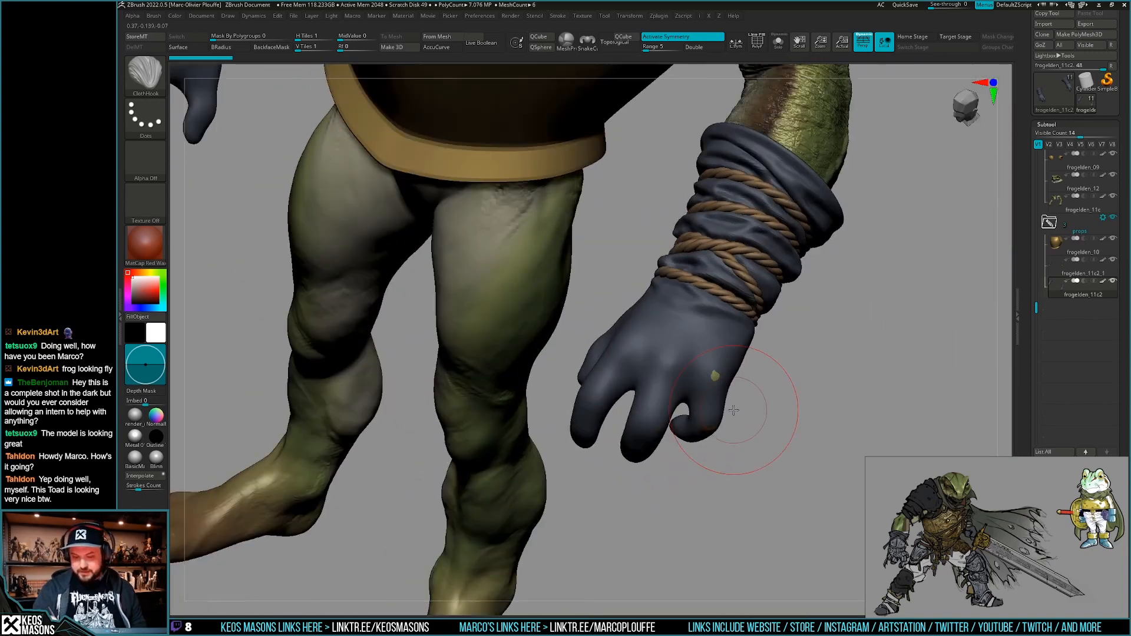
{"action": "mouse_move", "coordinate": [710, 415]}
{"action": "left_mouse_down"}
{"action": "mouse_move", "coordinate": [707, 399]}
{"action": "mouse_move", "coordinate": [719, 403]}
{"action": "left_mouse_up"}
{"action": "key", "text": "ctrl+z"}
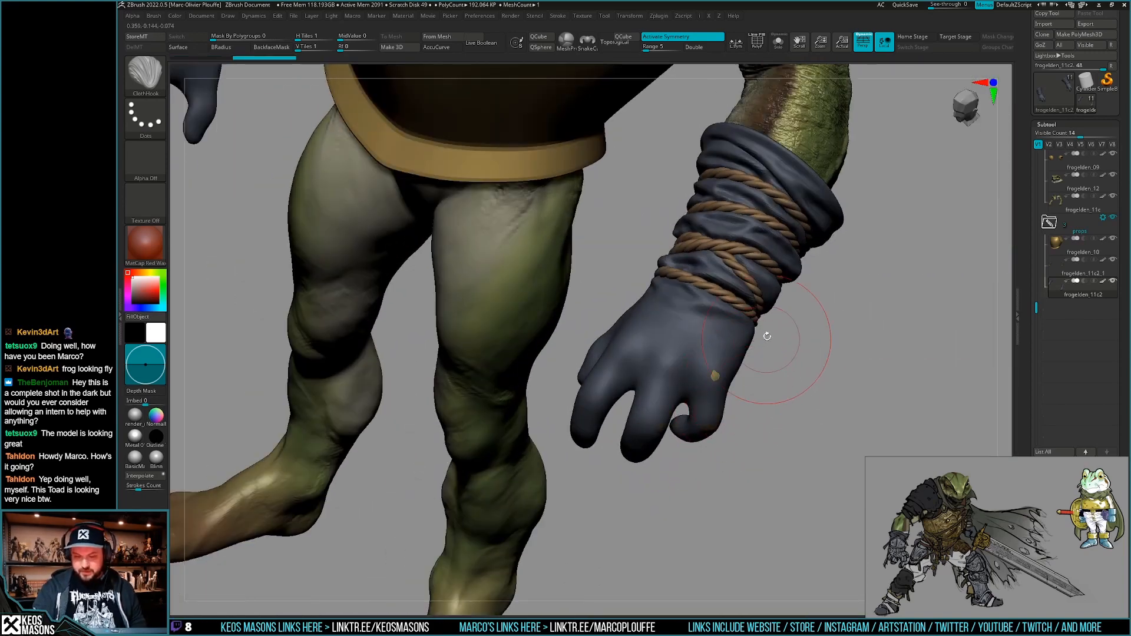
Compare the glove with its lower layer hidden and shown, and replace the existing layers with one new layer.
{"action": "key", "text": "space"}
{"action": "left_click_drag", "start_coordinate": [1026, 391], "coordinate": [1026, 147]}
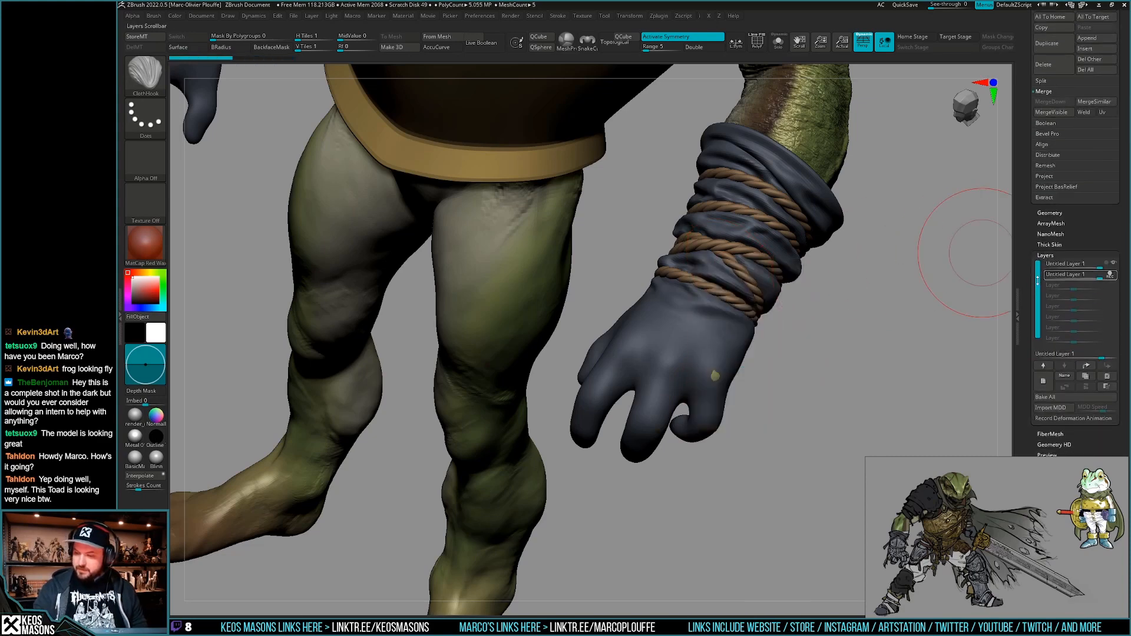
{"action": "left_click", "coordinate": [1111, 275]}
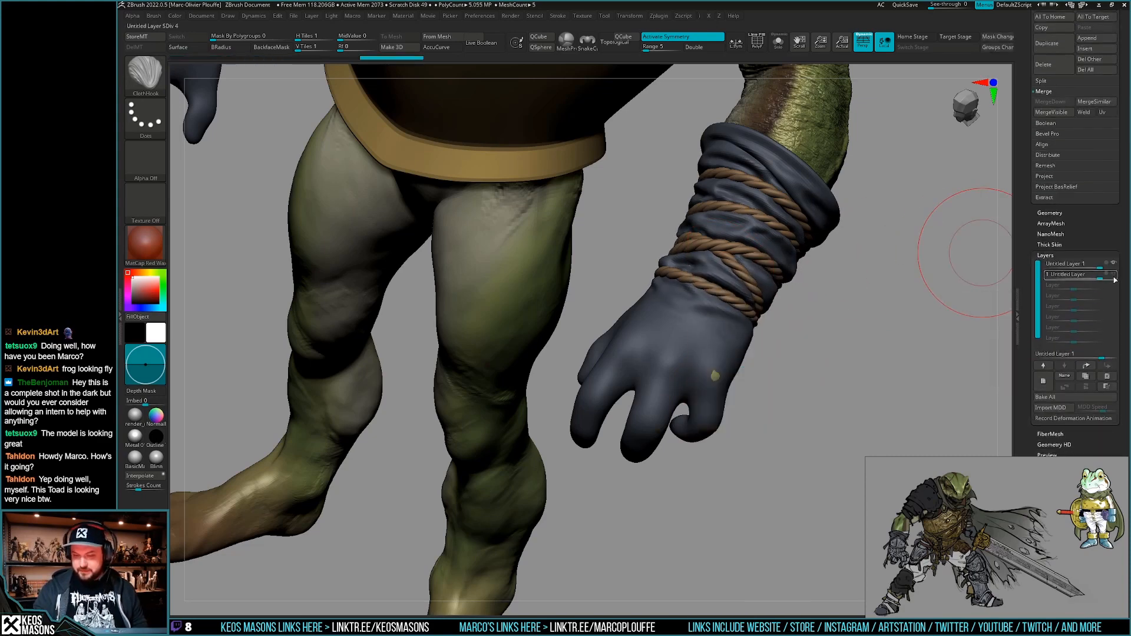
{"action": "left_click", "coordinate": [1113, 277]}
{"action": "left_click", "coordinate": [1114, 276]}
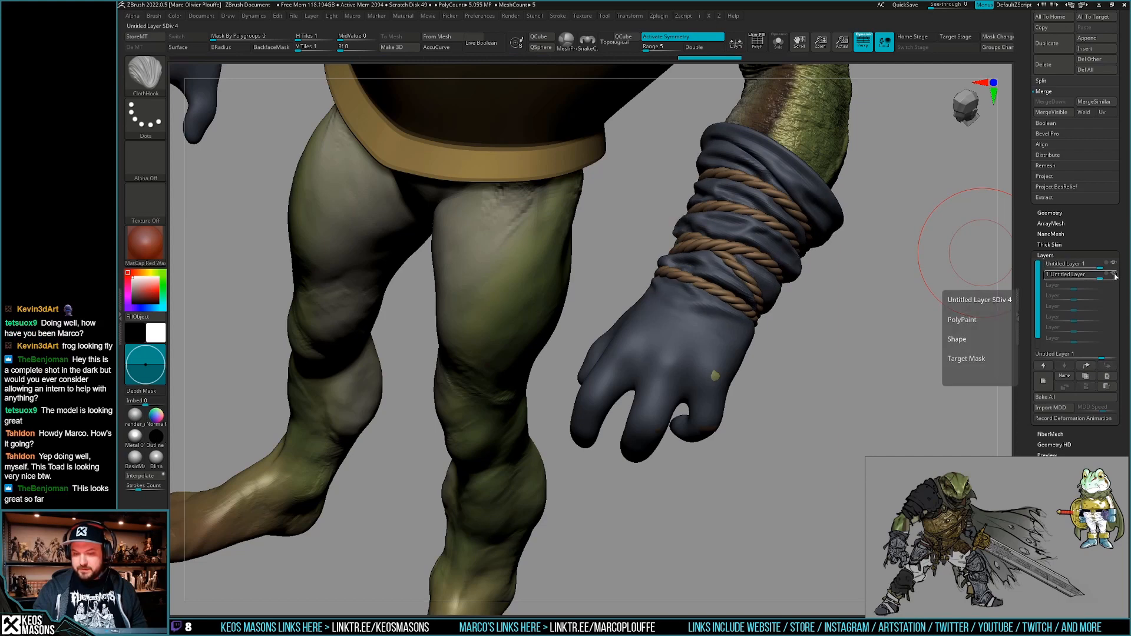
{"action": "left_click", "coordinate": [1096, 383]}
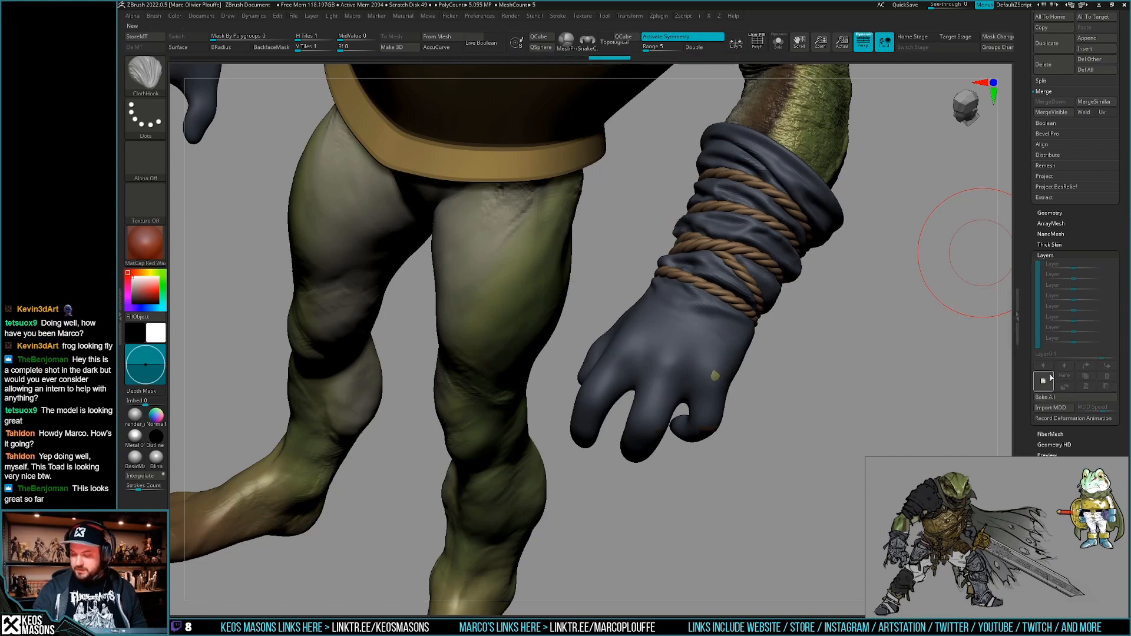
{"action": "left_click_drag", "start_coordinate": [766, 439], "coordinate": [764, 410]}
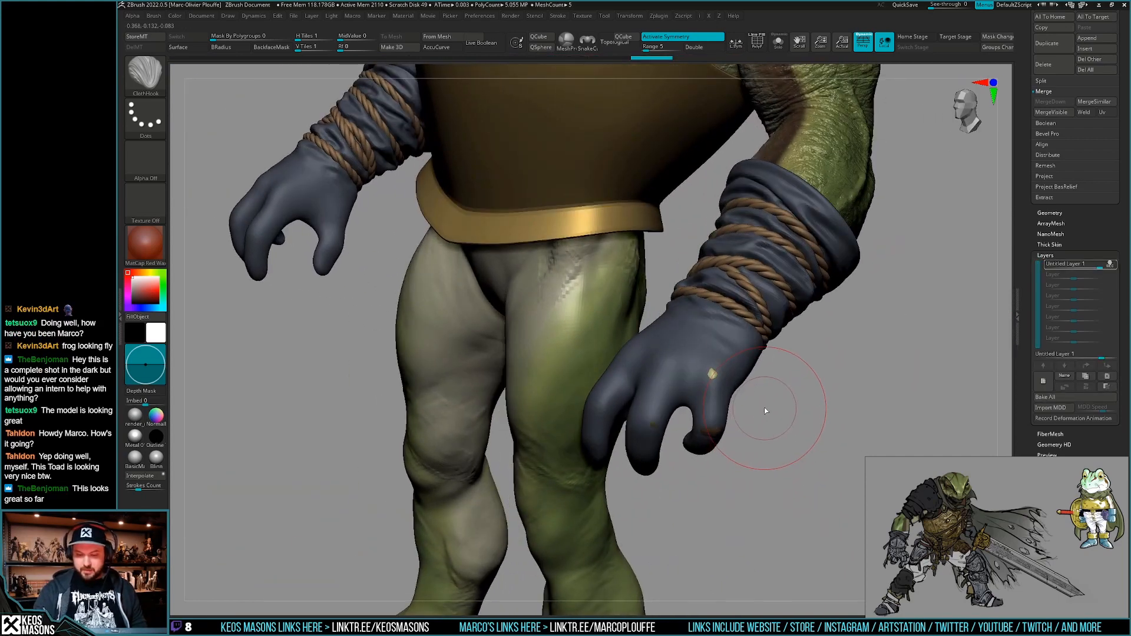
Place a transpose line along a glove finger and mask the fingers topologically from it.
{"action": "key", "text": "2"}
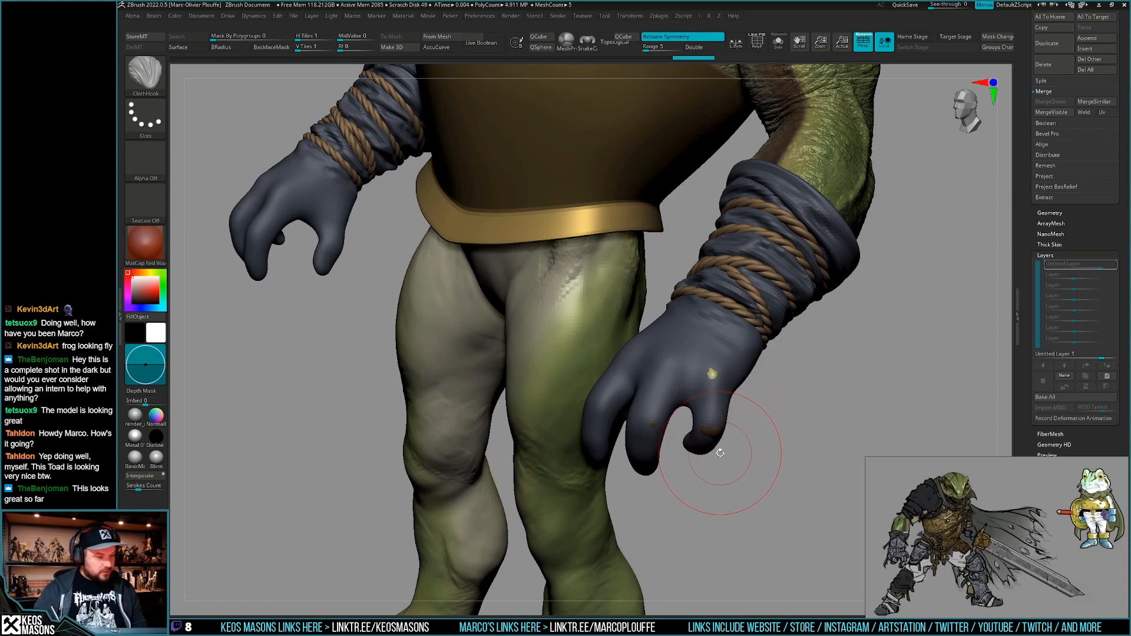
{"action": "mouse_move", "coordinate": [725, 443]}
{"action": "right_mouse_down"}
{"action": "mouse_move", "coordinate": [701, 421]}
{"action": "mouse_move", "coordinate": [727, 406]}
{"action": "mouse_move", "coordinate": [724, 455]}
{"action": "mouse_move", "coordinate": [732, 405]}
{"action": "mouse_move", "coordinate": [727, 457]}
{"action": "mouse_move", "coordinate": [722, 435]}
{"action": "mouse_move", "coordinate": [755, 400]}
{"action": "mouse_move", "coordinate": [722, 422]}
{"action": "right_mouse_up"}
{"action": "key", "text": "shift+f"}
{"action": "key", "text": "shift+f"}
{"action": "key", "text": "w"}
{"action": "key", "text": "y"}
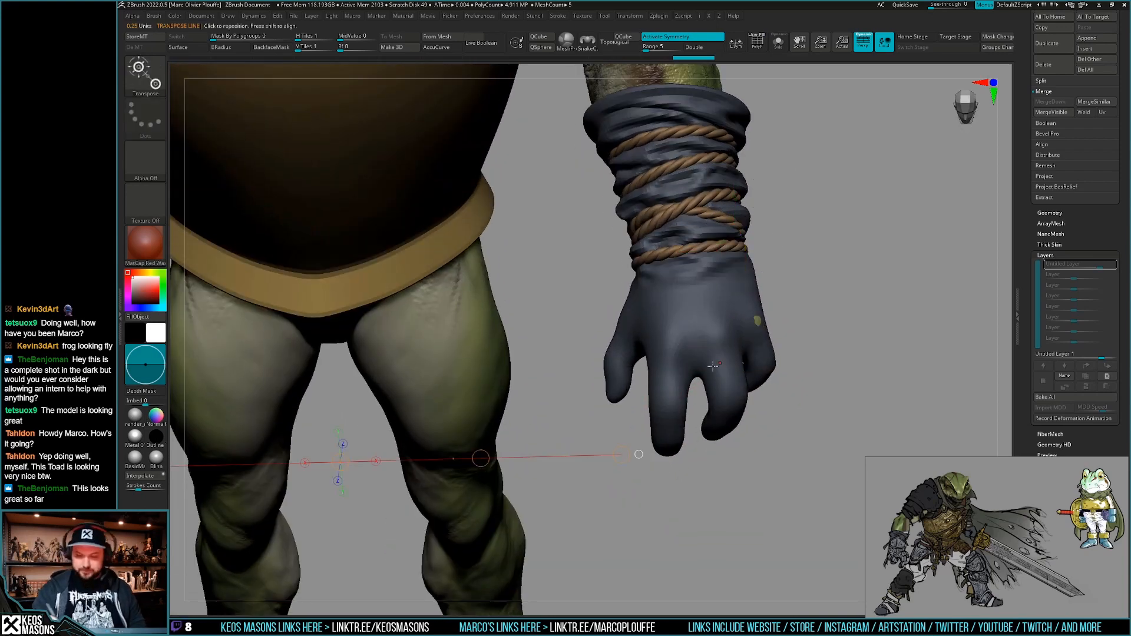
{"action": "left_click_drag", "start_coordinate": [674, 433], "coordinate": [680, 358]}
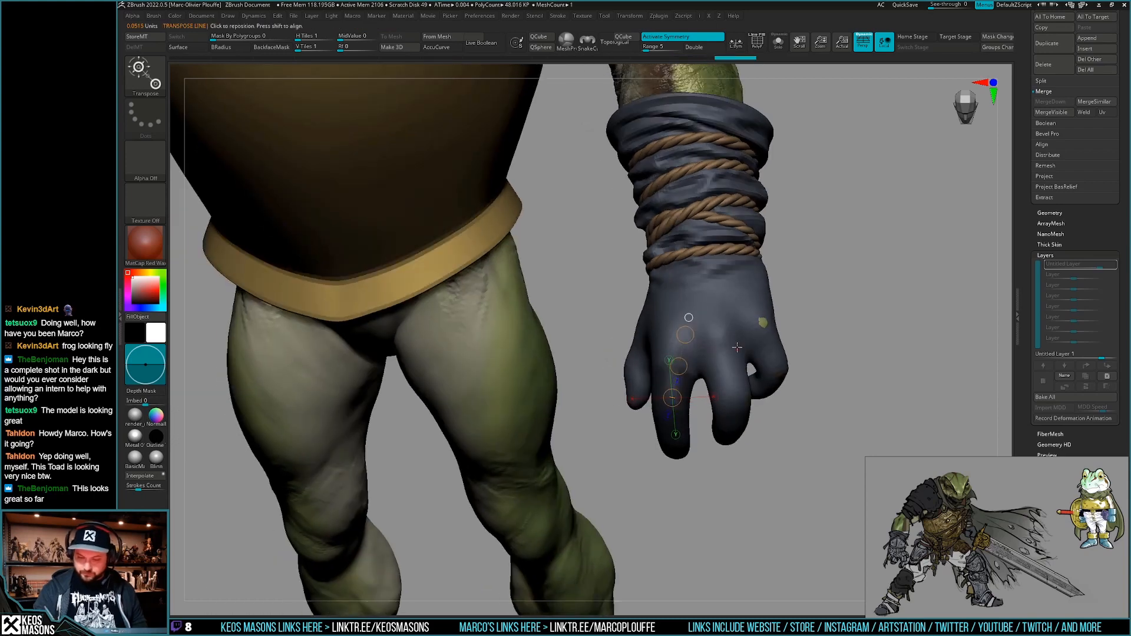
{"action": "right_click_drag", "start_coordinate": [687, 334], "coordinate": [751, 350]}
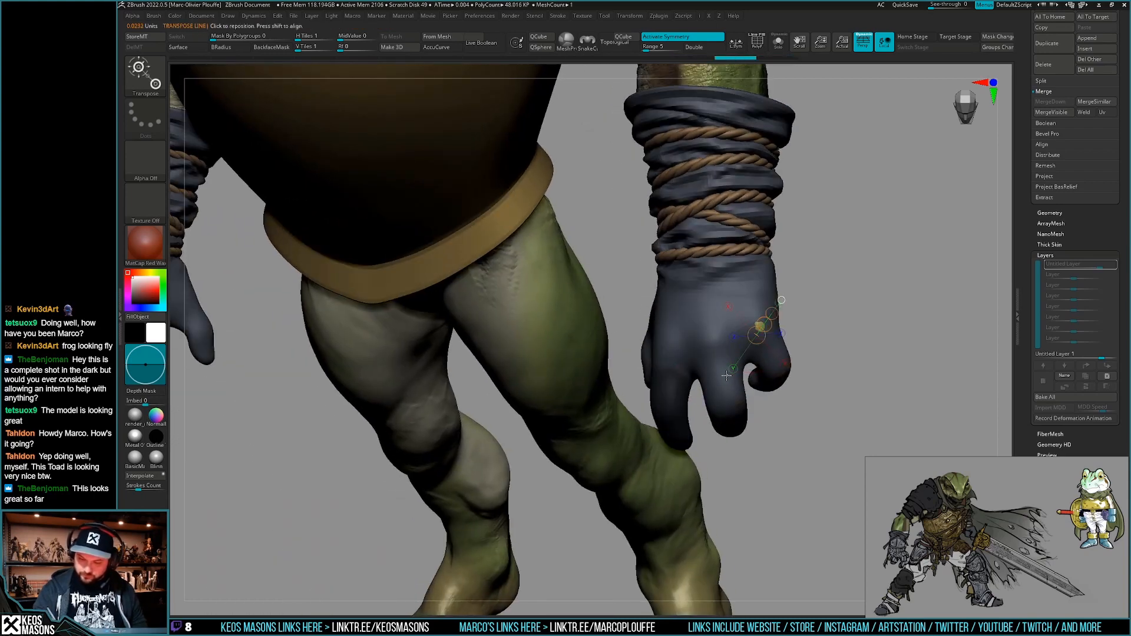
{"action": "left_click_drag", "start_coordinate": [727, 377], "coordinate": [722, 363], "text": "ctrl"}
{"action": "right_click_drag", "start_coordinate": [761, 349], "coordinate": [718, 332]}
Isolate the glove, clear the mask over the palm with a lasso, and invert it so the fingers stay editable.
{"action": "key", "text": "q"}
{"action": "key", "text": "alt+s"}
{"action": "left_click_drag", "start_coordinate": [766, 265], "coordinate": [633, 361], "text": "ctrl"}
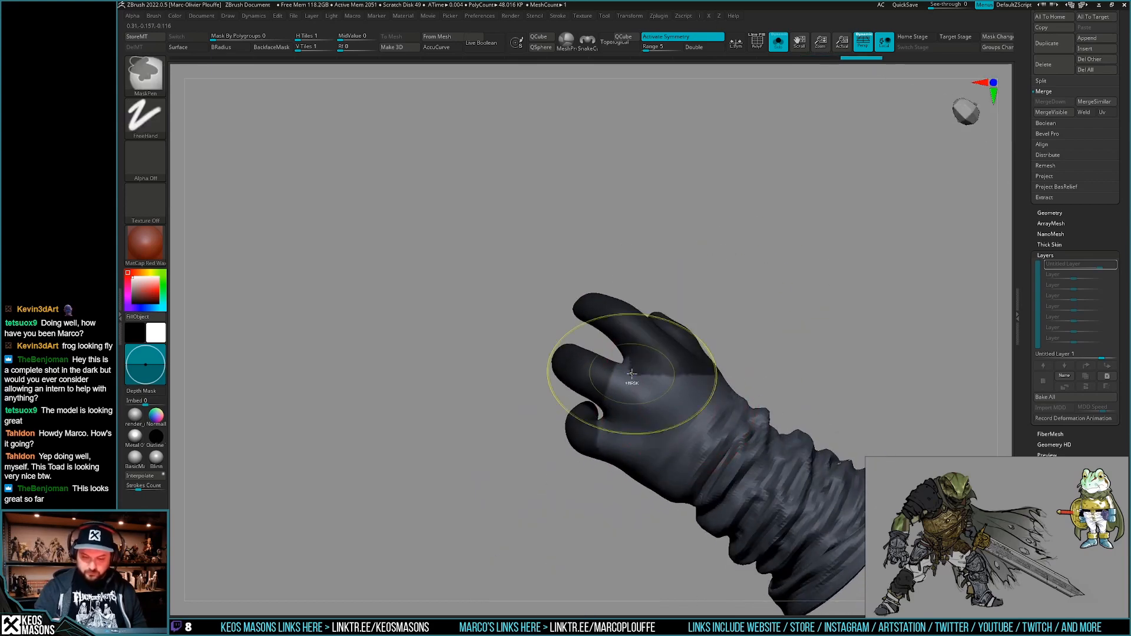
{"action": "key", "text": "space"}
{"action": "left_click_drag", "start_coordinate": [810, 269], "coordinate": [664, 334], "text": "ctrl"}
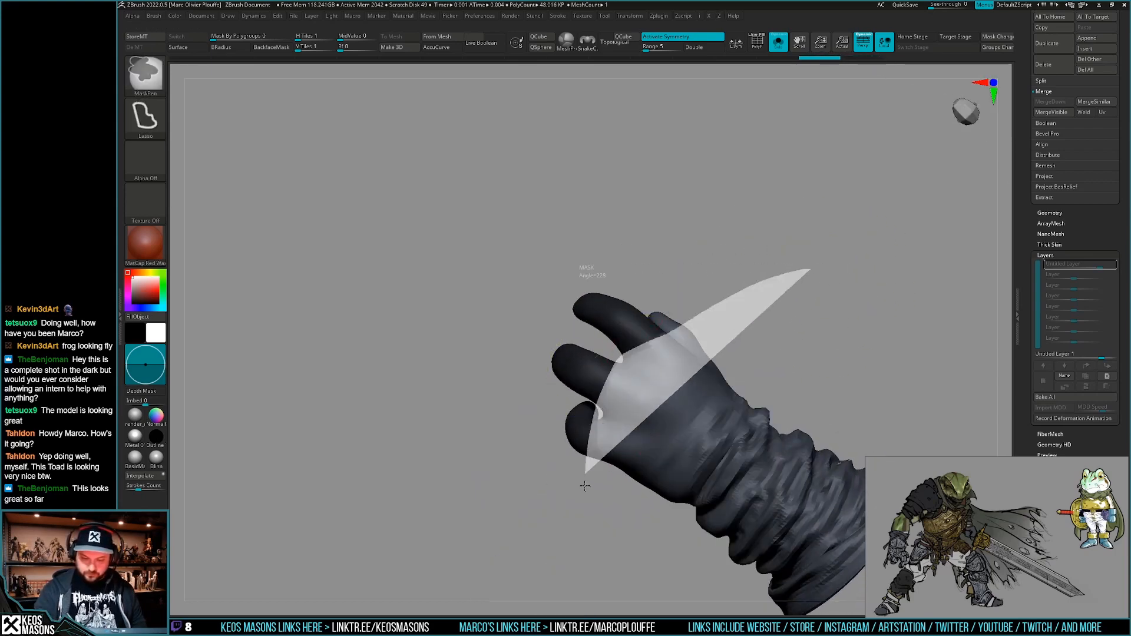
{"action": "left_click_drag", "start_coordinate": [585, 486], "coordinate": [585, 487], "text": "ctrl"}
{"action": "mouse_move", "coordinate": [833, 303]}
{"action": "right_mouse_down"}
{"action": "mouse_move", "coordinate": [663, 353]}
{"action": "mouse_move", "coordinate": [589, 336]}
{"action": "mouse_move", "coordinate": [647, 443]}
{"action": "right_mouse_up"}
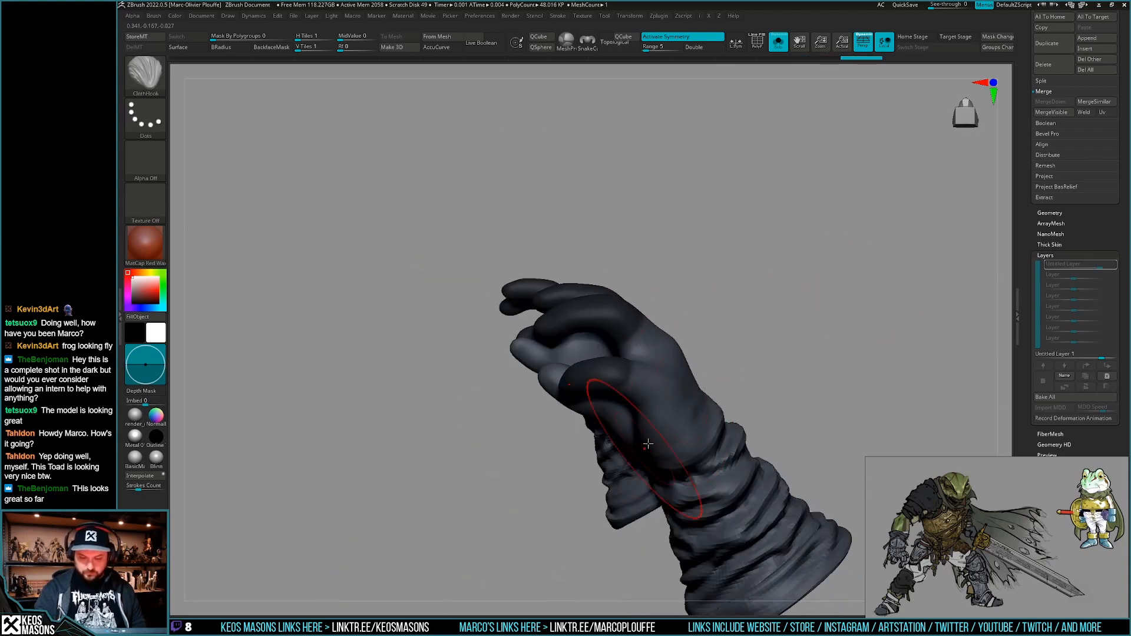
{"action": "key", "text": "ctrl+i"}
Try to deform the unmasked glove fingers with ClothHook strokes at different brush sizes.
{"action": "mouse_move", "coordinate": [676, 397]}
{"action": "right_mouse_down", "text": "ctrl"}
{"action": "mouse_move", "coordinate": [630, 333]}
{"action": "mouse_move", "coordinate": [681, 489]}
{"action": "mouse_move", "coordinate": [671, 424]}
{"action": "mouse_move", "coordinate": [709, 437]}
{"action": "mouse_move", "coordinate": [664, 395]}
{"action": "mouse_move", "coordinate": [651, 419]}
{"action": "right_mouse_up", "text": "ctrl"}
{"action": "right_click", "coordinate": [661, 391]}
{"action": "left_click_drag", "start_coordinate": [645, 412], "coordinate": [642, 424]}
{"action": "key", "text": "ctrl+z"}
{"action": "right_click", "coordinate": [652, 399]}
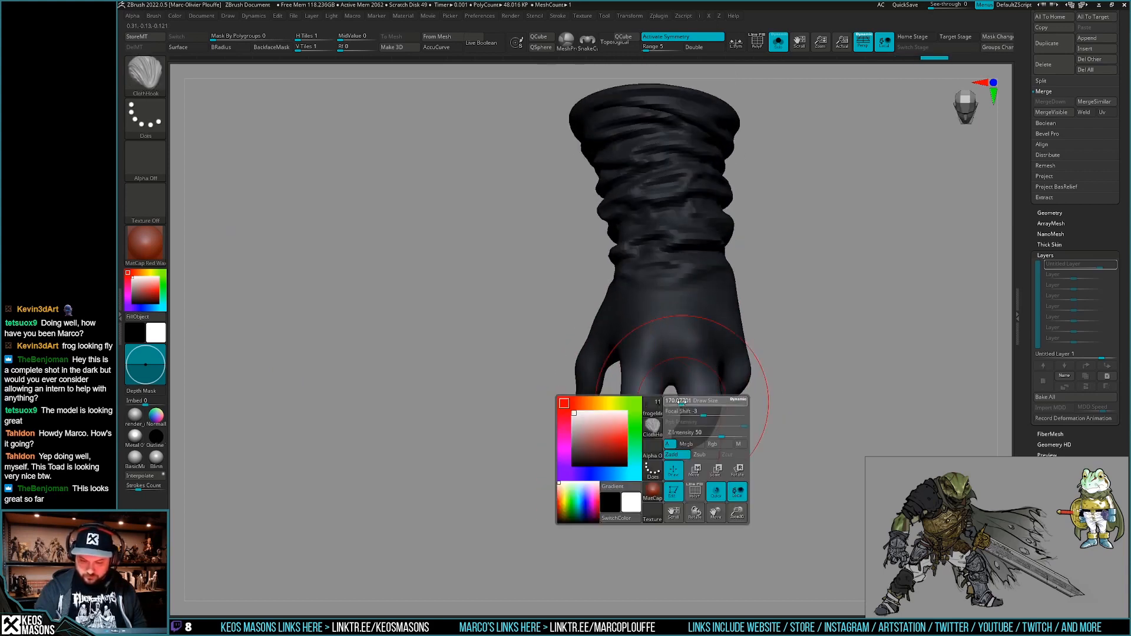
{"action": "mouse_move", "coordinate": [653, 399]}
{"action": "right_mouse_down"}
{"action": "mouse_move", "coordinate": [652, 411]}
{"action": "mouse_move", "coordinate": [716, 429]}
{"action": "right_mouse_up"}
{"action": "mouse_move", "coordinate": [725, 433]}
{"action": "left_mouse_down"}
{"action": "mouse_move", "coordinate": [728, 396]}
{"action": "mouse_move", "coordinate": [704, 406]}
{"action": "left_mouse_up"}
{"action": "right_click_drag", "start_coordinate": [705, 406], "coordinate": [689, 412]}
{"action": "left_click_drag", "start_coordinate": [692, 415], "coordinate": [698, 392]}
{"action": "mouse_move", "coordinate": [730, 398]}
{"action": "right_mouse_down"}
{"action": "mouse_move", "coordinate": [763, 402]}
{"action": "mouse_move", "coordinate": [713, 436]}
{"action": "mouse_move", "coordinate": [743, 406]}
{"action": "mouse_move", "coordinate": [760, 412]}
{"action": "right_mouse_up"}
{"action": "key", "text": "ctrl+z"}
{"action": "key", "text": "ctrl+z"}
{"action": "key", "text": "ctrl+z"}
{"action": "right_click", "coordinate": [725, 448]}
{"action": "mouse_move", "coordinate": [724, 447]}
{"action": "right_mouse_down"}
{"action": "mouse_move", "coordinate": [766, 406]}
{"action": "mouse_move", "coordinate": [748, 429]}
{"action": "mouse_move", "coordinate": [793, 405]}
{"action": "mouse_move", "coordinate": [760, 421]}
{"action": "mouse_move", "coordinate": [737, 415]}
{"action": "mouse_move", "coordinate": [716, 451]}
{"action": "mouse_move", "coordinate": [738, 436]}
{"action": "right_mouse_up"}
{"action": "key", "text": "ctrl+z"}
{"action": "key", "text": "ctrl+z"}
Show the whole figure again and adjust the shape of the glove's fingers with the Move brush.
{"action": "key", "text": "1"}
{"action": "left_click", "coordinate": [699, 368]}
{"action": "key", "text": "shift+s"}
{"action": "right_click_drag", "start_coordinate": [892, 294], "coordinate": [759, 412]}
{"action": "key", "text": "space"}
{"action": "left_click_drag", "start_coordinate": [687, 415], "coordinate": [692, 416]}
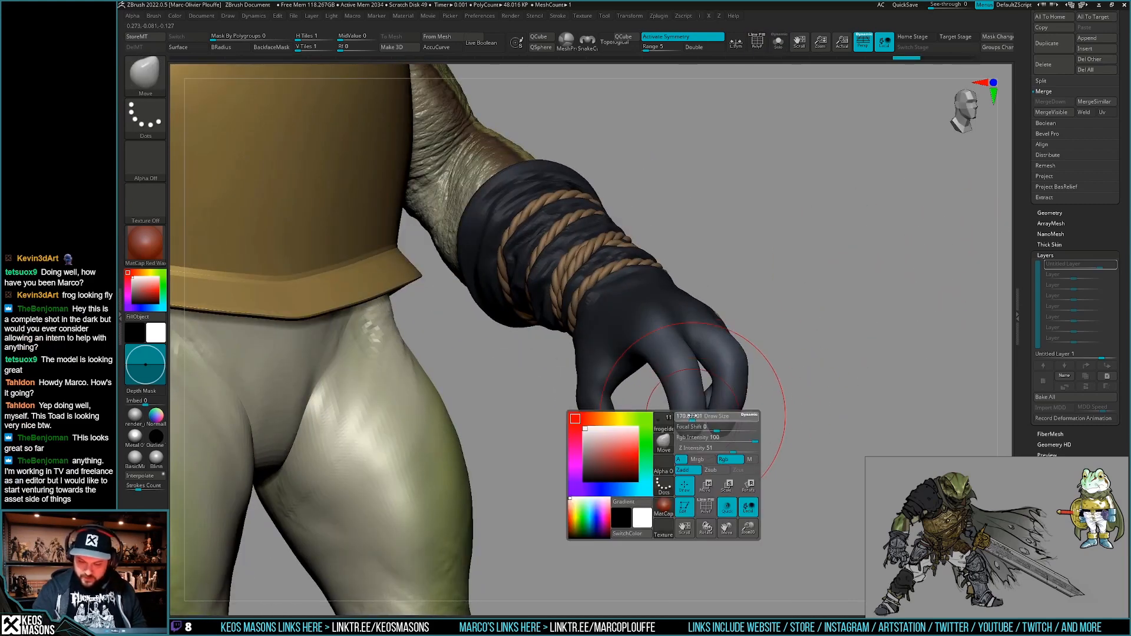
{"action": "right_click_drag", "start_coordinate": [778, 406], "coordinate": [726, 440]}
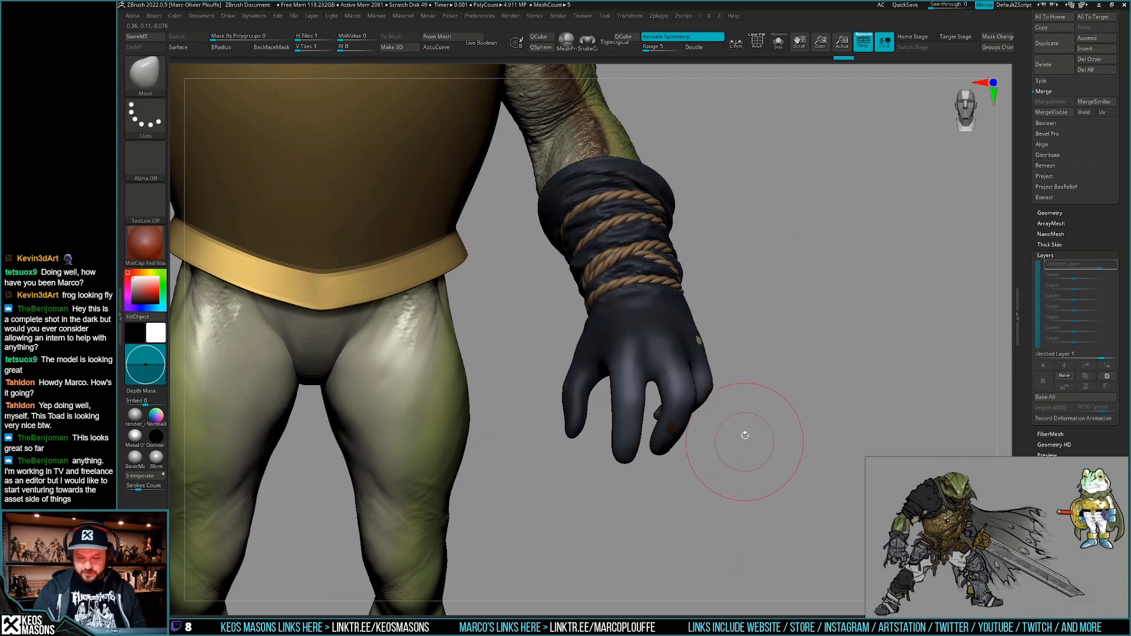
Try to pull cloth wrinkles into the glove's middle finger with a larger ClothHook brush.
{"action": "key", "text": "b"}
{"action": "key", "text": "c"}
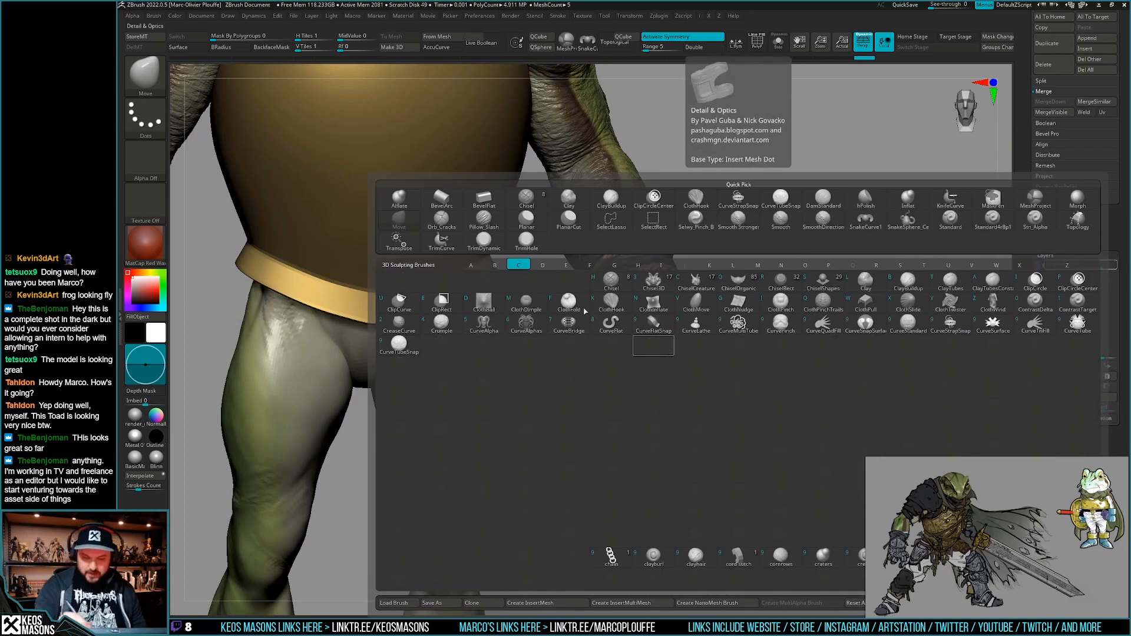
{"action": "left_click", "coordinate": [613, 304]}
{"action": "key", "text": "space"}
{"action": "left_click_drag", "start_coordinate": [636, 408], "coordinate": [644, 409]}
{"action": "right_click_drag", "start_coordinate": [644, 409], "coordinate": [642, 422]}
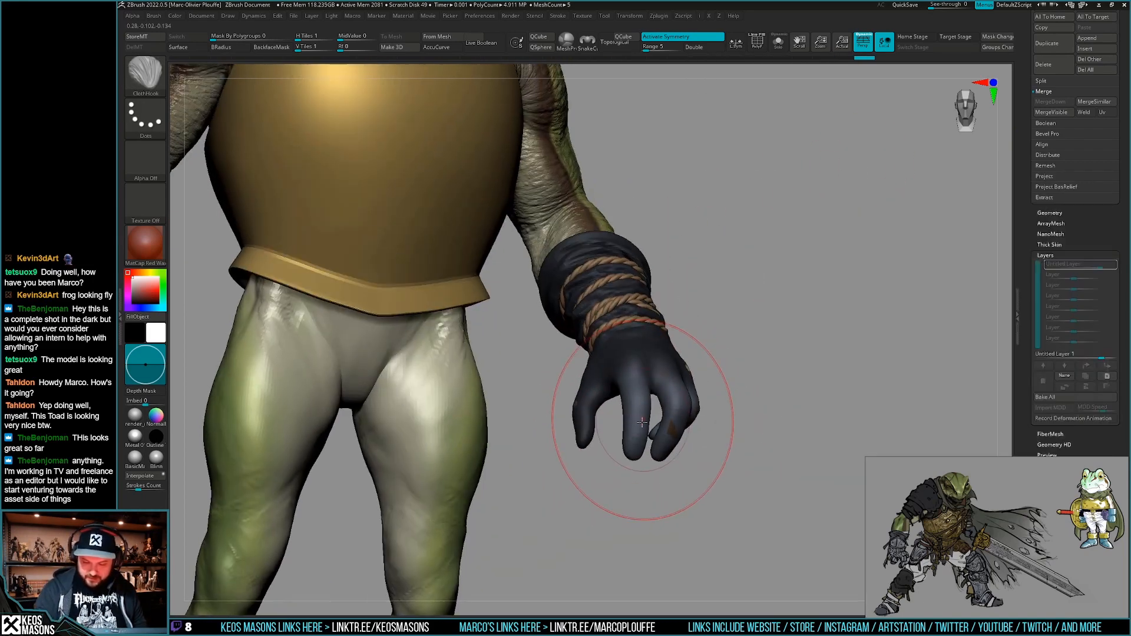
{"action": "left_click_drag", "start_coordinate": [637, 454], "coordinate": [636, 456]}
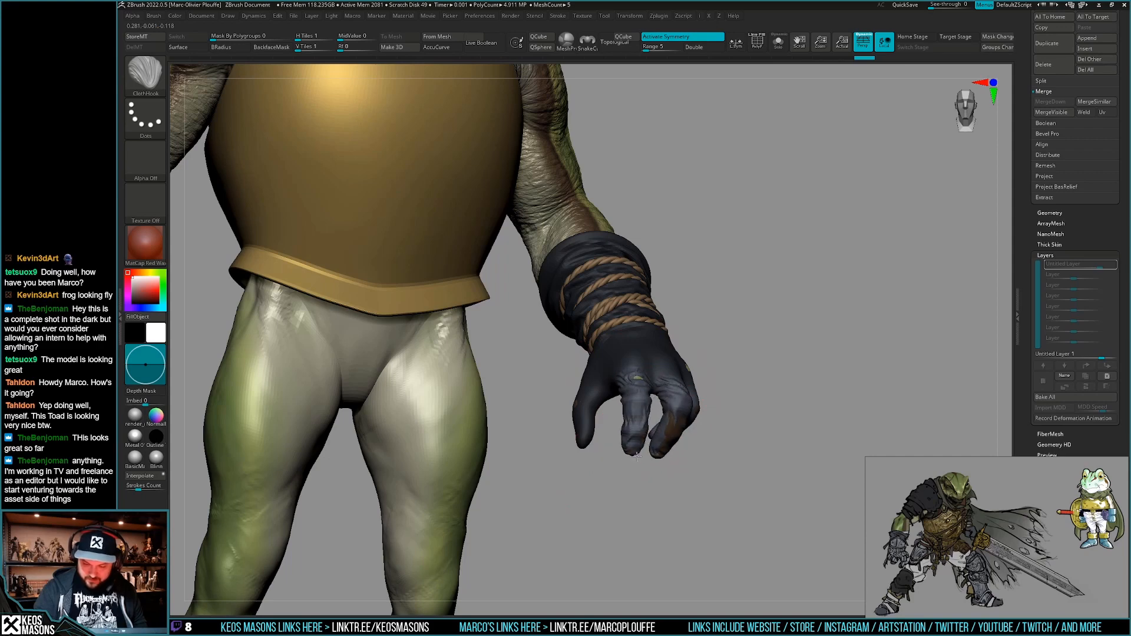
{"action": "key", "text": "ctrl+z"}
Lasso-mask the glove's middle finger from the palm side and invert the mask so only that finger is editable.
{"action": "mouse_move", "coordinate": [641, 409]}
{"action": "right_mouse_down", "text": "ctrl"}
{"action": "mouse_move", "coordinate": [700, 404]}
{"action": "mouse_move", "coordinate": [652, 393]}
{"action": "right_mouse_up", "text": "ctrl"}
{"action": "key", "text": "w"}
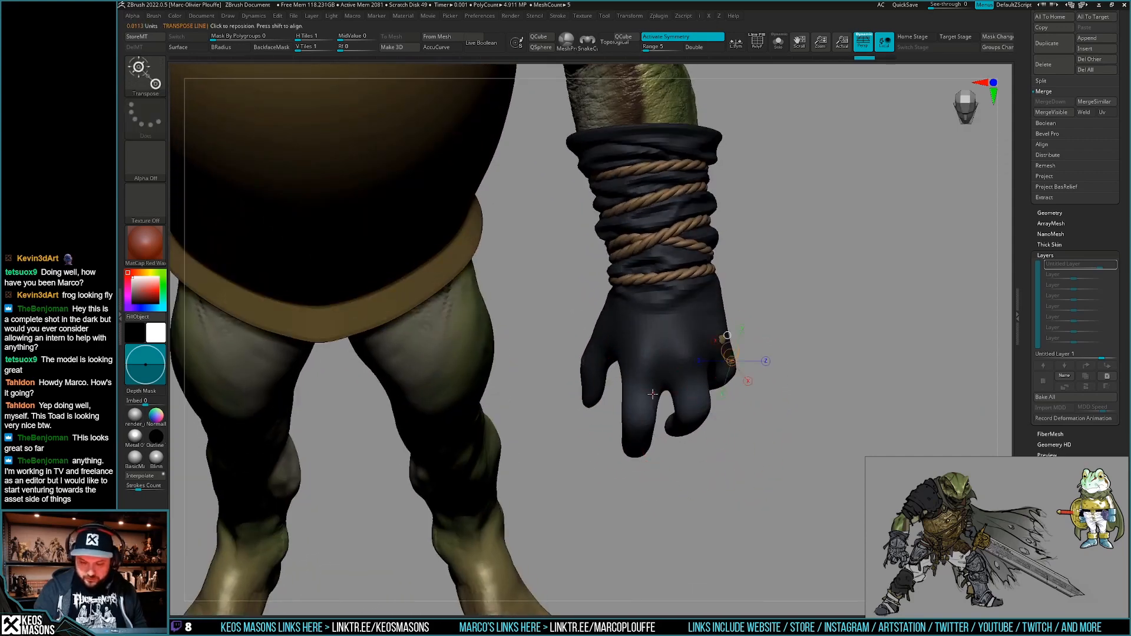
{"action": "key", "text": "q"}
{"action": "right_click_drag", "start_coordinate": [730, 401], "coordinate": [729, 215]}
{"action": "left_click_drag", "start_coordinate": [619, 257], "coordinate": [597, 342], "text": "ctrl"}
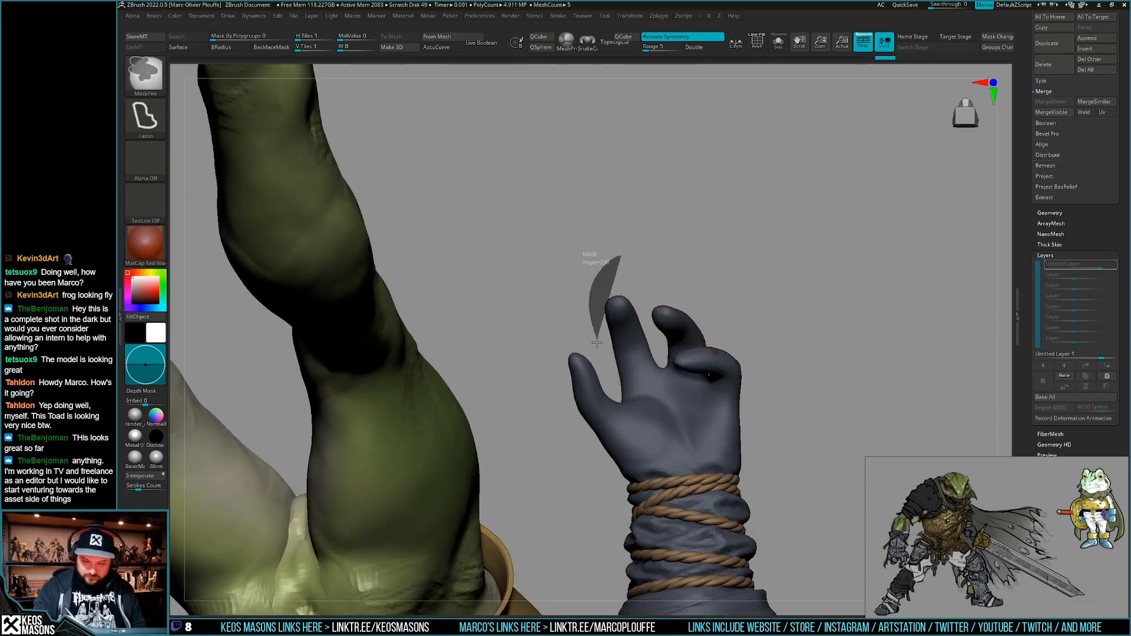
{"action": "left_click_drag", "start_coordinate": [660, 364], "coordinate": [660, 359], "text": "ctrl"}
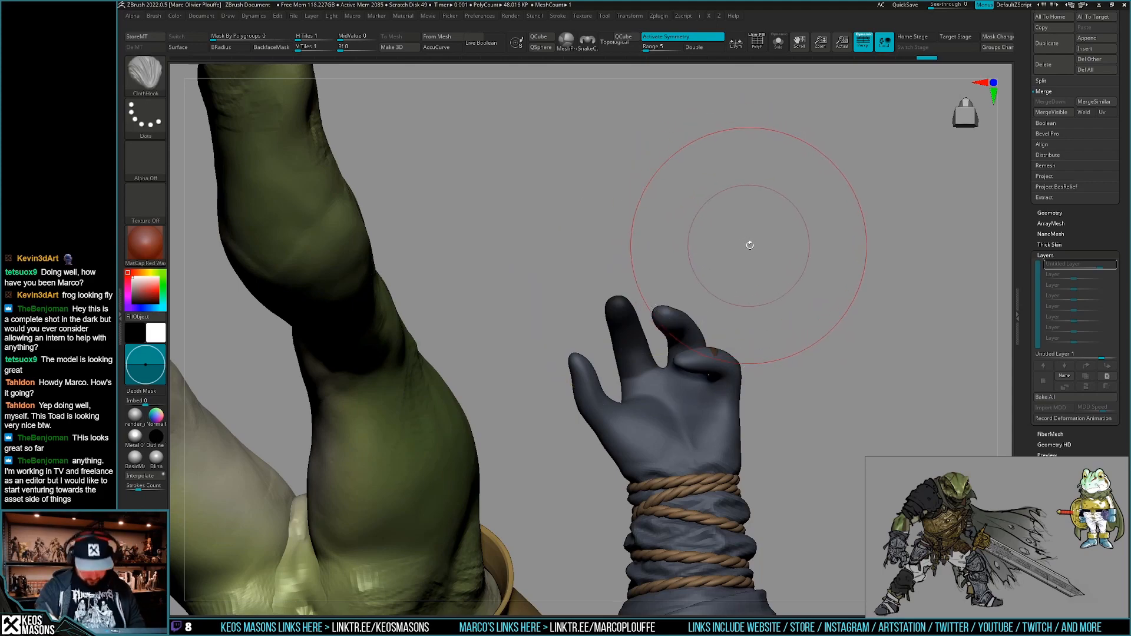
{"action": "left_click", "coordinate": [769, 255], "text": "ctrl"}
{"action": "left_click", "coordinate": [706, 420], "text": "ctrl"}
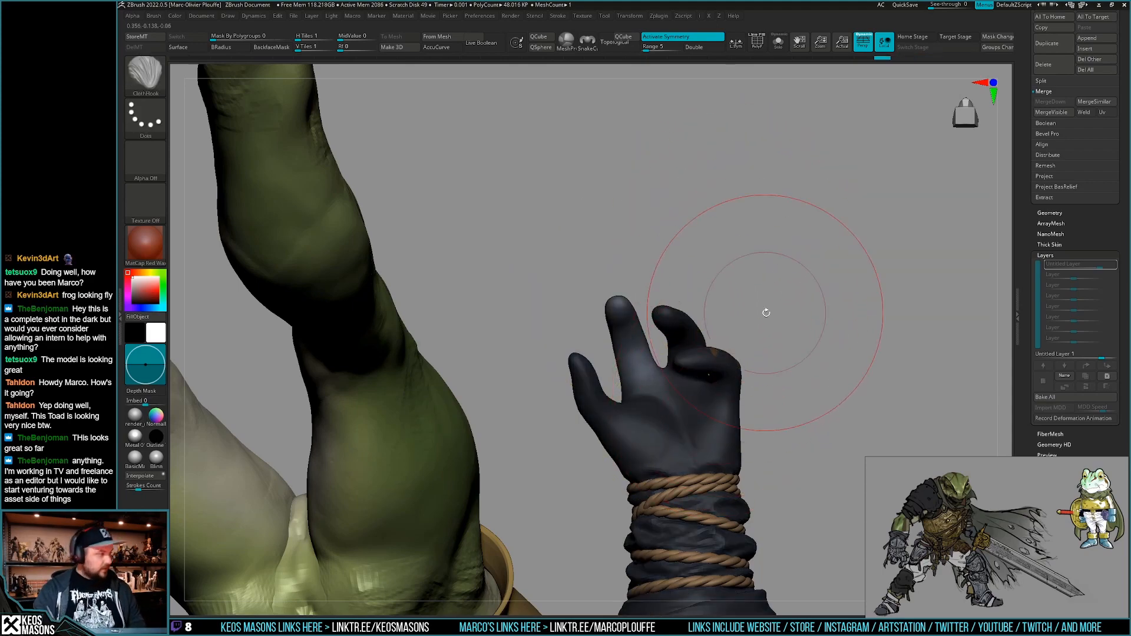
Try ClothHook strokes along the unmasked middle finger to form fabric folds, adjusting the brush size between strokes.
{"action": "mouse_move", "coordinate": [757, 277]}
{"action": "right_mouse_down"}
{"action": "mouse_move", "coordinate": [764, 483]}
{"action": "mouse_move", "coordinate": [777, 396]}
{"action": "mouse_move", "coordinate": [749, 430]}
{"action": "mouse_move", "coordinate": [775, 391]}
{"action": "mouse_move", "coordinate": [765, 431]}
{"action": "right_mouse_up"}
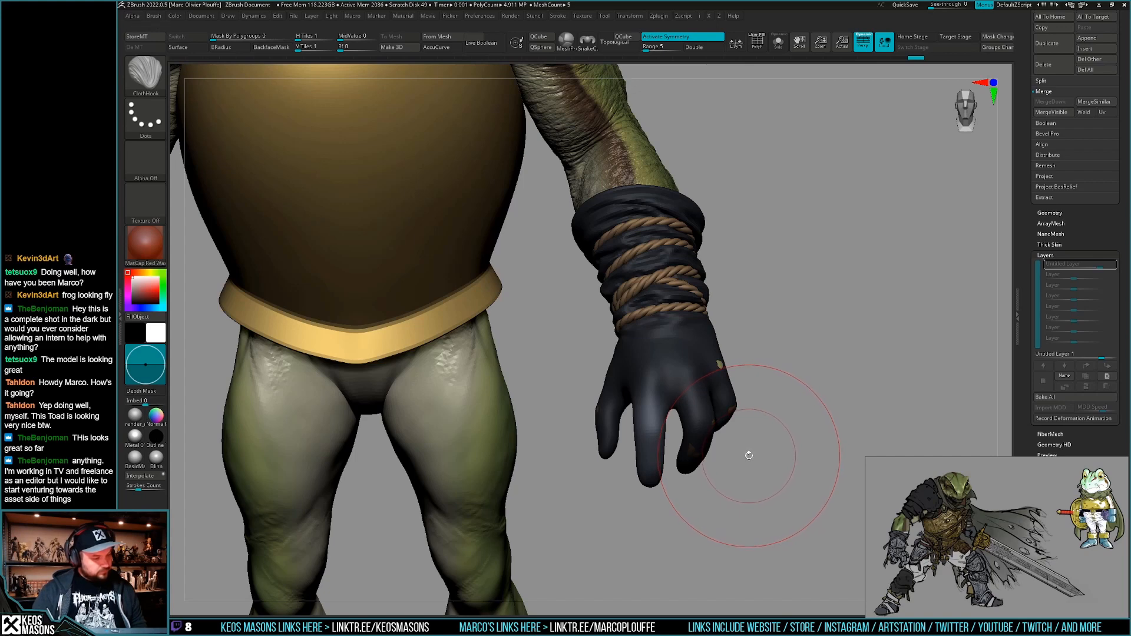
{"action": "mouse_move", "coordinate": [764, 444]}
{"action": "right_mouse_down"}
{"action": "mouse_move", "coordinate": [754, 428]}
{"action": "mouse_move", "coordinate": [779, 427]}
{"action": "right_mouse_up"}
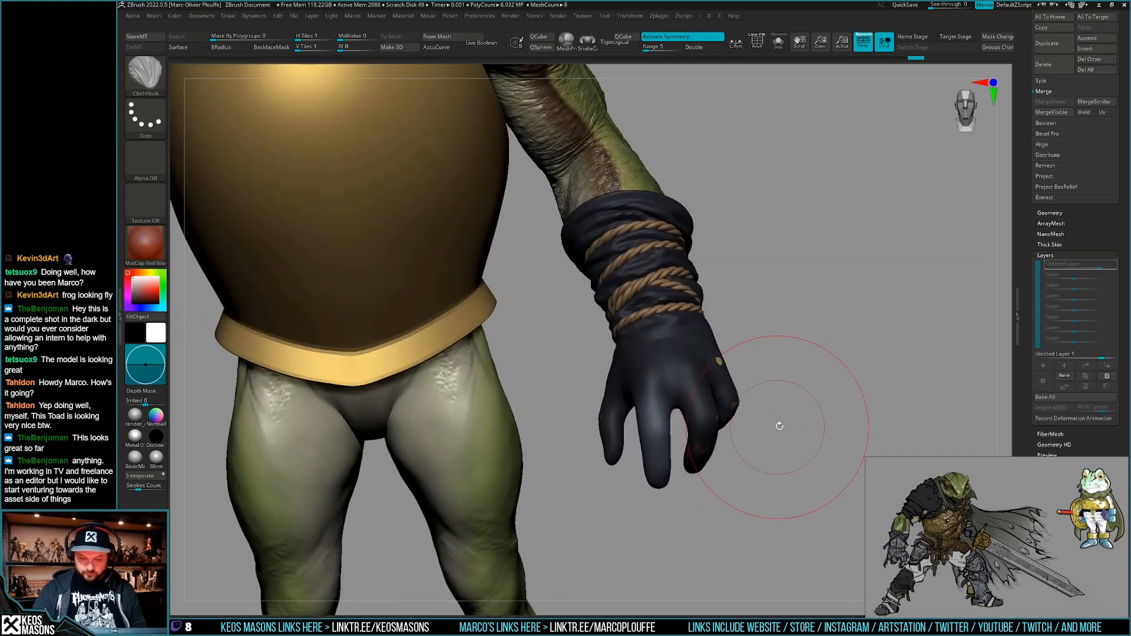
{"action": "left_click_drag", "start_coordinate": [713, 443], "coordinate": [676, 446]}
{"action": "right_click_drag", "start_coordinate": [668, 450], "coordinate": [660, 445]}
{"action": "key", "text": "space"}
{"action": "left_click_drag", "start_coordinate": [660, 444], "coordinate": [664, 444]}
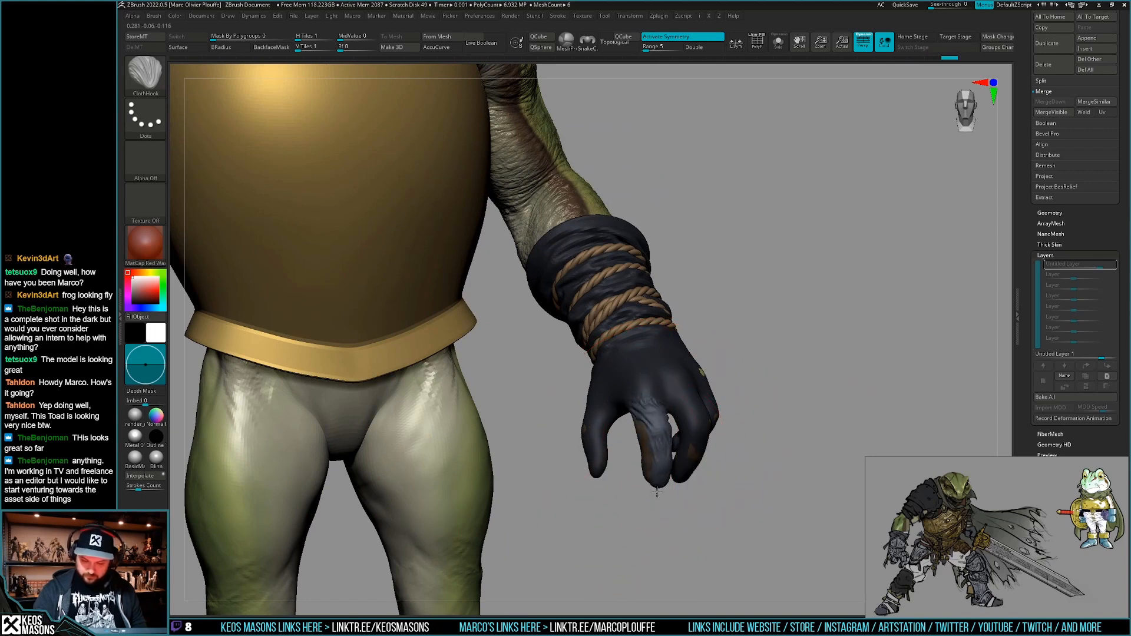
{"action": "right_click_drag", "start_coordinate": [671, 480], "coordinate": [681, 530]}
{"action": "key", "text": "space"}
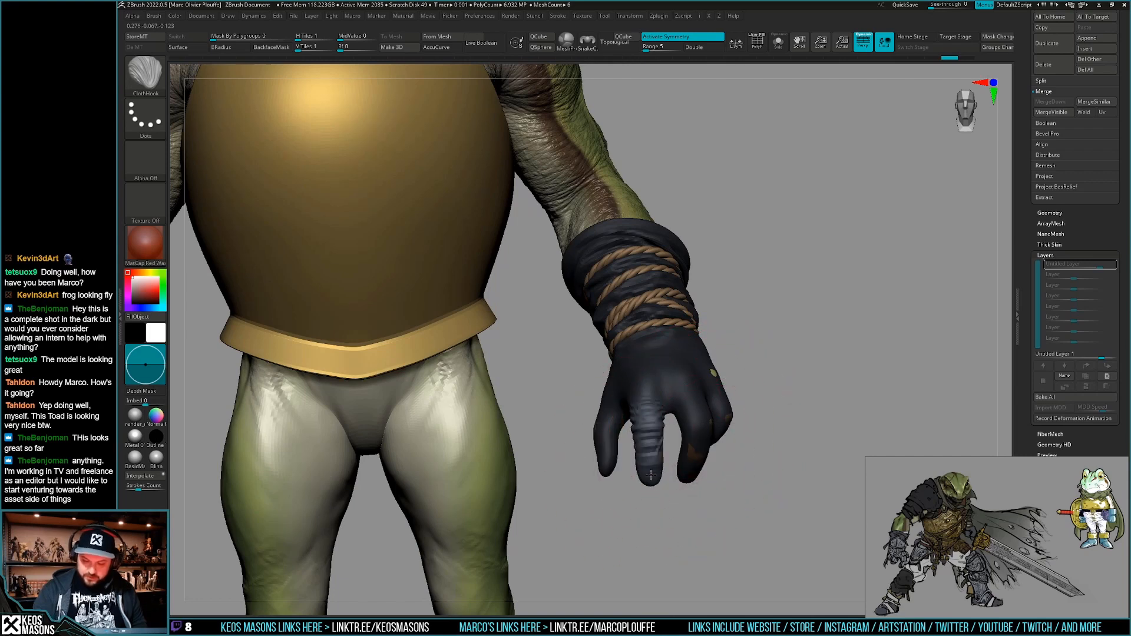
{"action": "right_click_drag", "start_coordinate": [651, 476], "coordinate": [675, 416]}
{"action": "right_click", "coordinate": [674, 413]}
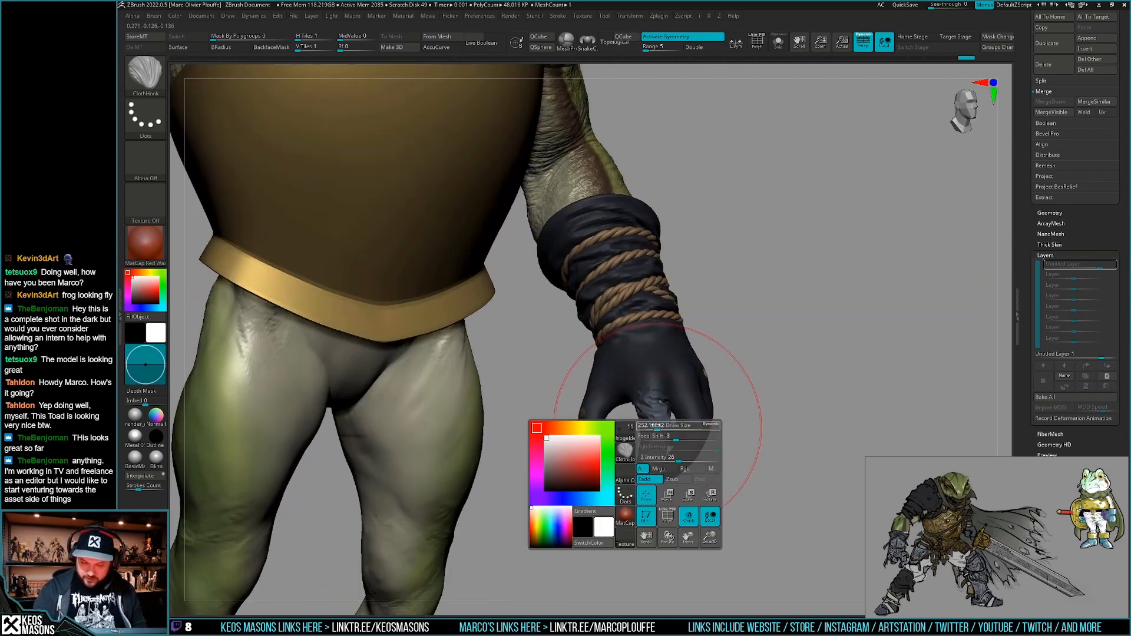
{"action": "right_click_drag", "start_coordinate": [589, 417], "coordinate": [639, 425]}
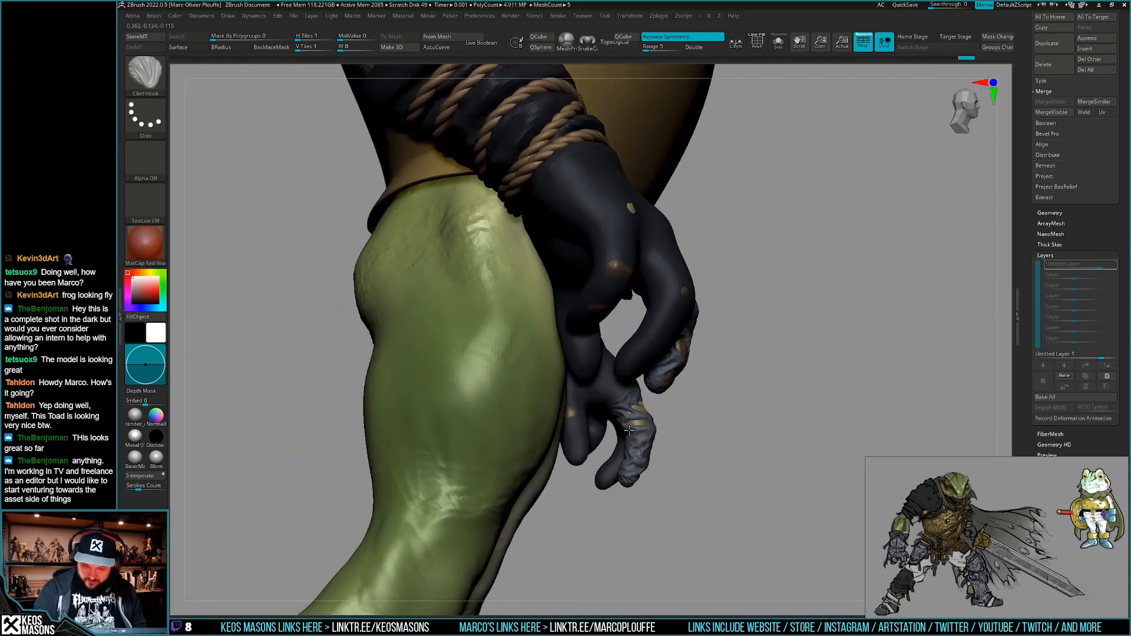
{"action": "mouse_move", "coordinate": [631, 474]}
{"action": "right_mouse_down"}
{"action": "mouse_move", "coordinate": [658, 427]}
{"action": "mouse_move", "coordinate": [804, 368]}
{"action": "right_mouse_up"}
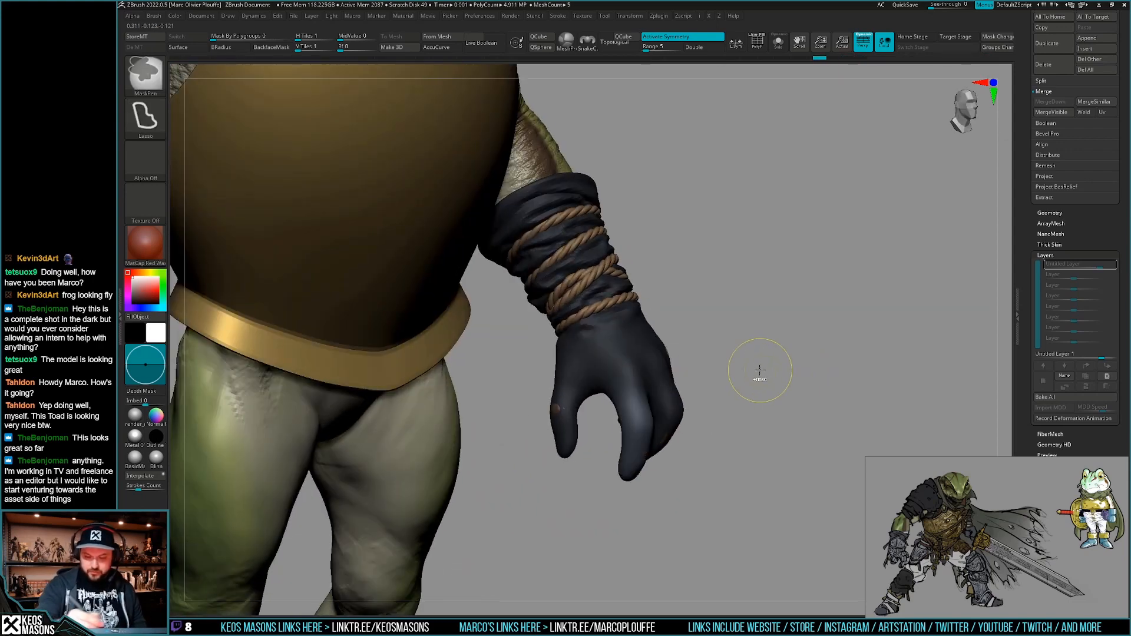
Resize the ClothHook brush and form cloth folds on the glove finger nearest the thumb.
{"action": "right_click_drag", "start_coordinate": [660, 456], "coordinate": [647, 422]}
{"action": "key", "text": "space"}
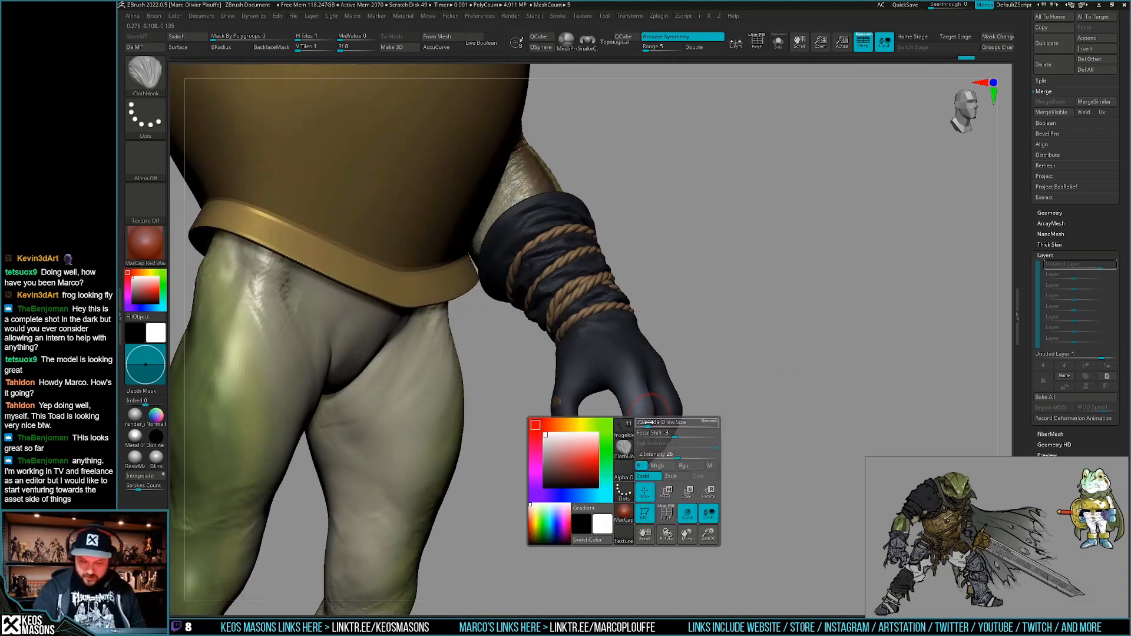
{"action": "key", "text": "space"}
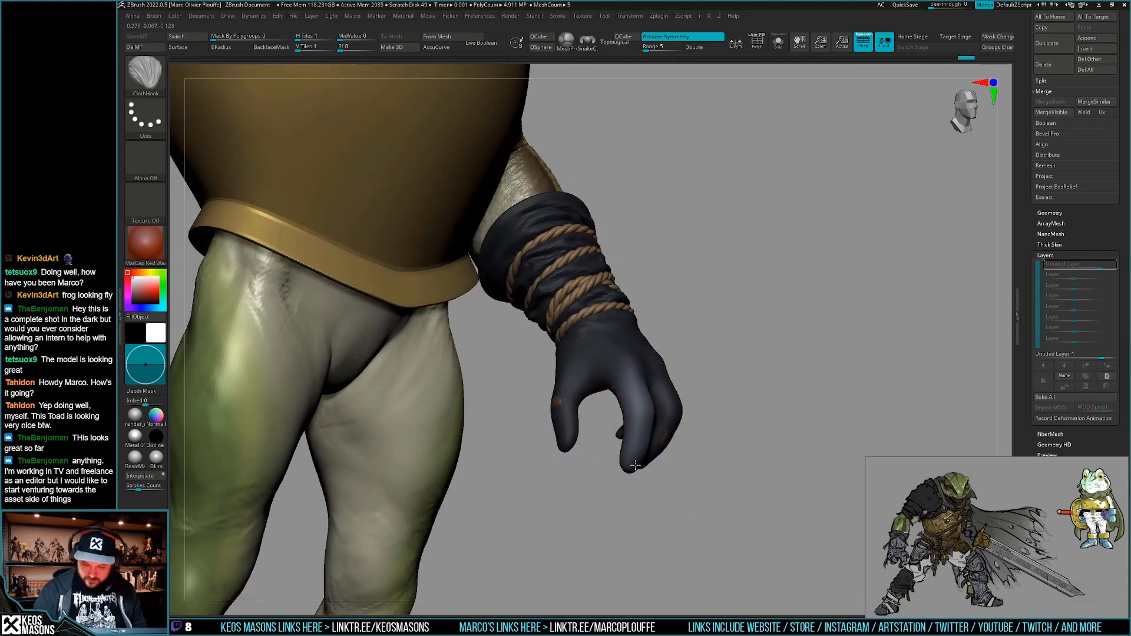
{"action": "mouse_move", "coordinate": [635, 457]}
{"action": "right_mouse_down"}
{"action": "mouse_move", "coordinate": [648, 448]}
{"action": "mouse_move", "coordinate": [715, 458]}
{"action": "mouse_move", "coordinate": [687, 421]}
{"action": "mouse_move", "coordinate": [801, 396]}
{"action": "mouse_move", "coordinate": [772, 403]}
{"action": "mouse_move", "coordinate": [759, 389]}
{"action": "mouse_move", "coordinate": [730, 409]}
{"action": "right_mouse_up"}
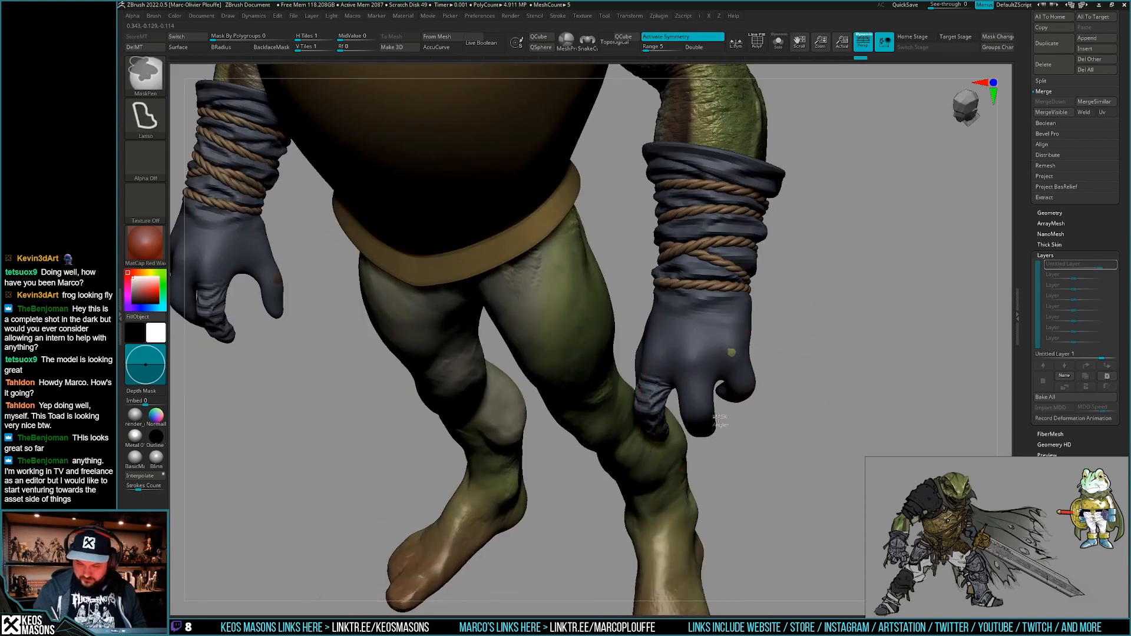
Isolate the gloves, lasso-mask the finger beside the wrinkled one, and invert the mask so only that finger is editable.
{"action": "left_click_drag", "start_coordinate": [674, 398], "coordinate": [689, 439], "text": "ctrl"}
{"action": "mouse_move", "coordinate": [727, 416]}
{"action": "right_mouse_down"}
{"action": "mouse_move", "coordinate": [730, 365]}
{"action": "mouse_move", "coordinate": [741, 416]}
{"action": "right_mouse_up"}
{"action": "key", "text": "alt+s"}
{"action": "left_click_drag", "start_coordinate": [757, 378], "coordinate": [651, 404], "text": "ctrl"}
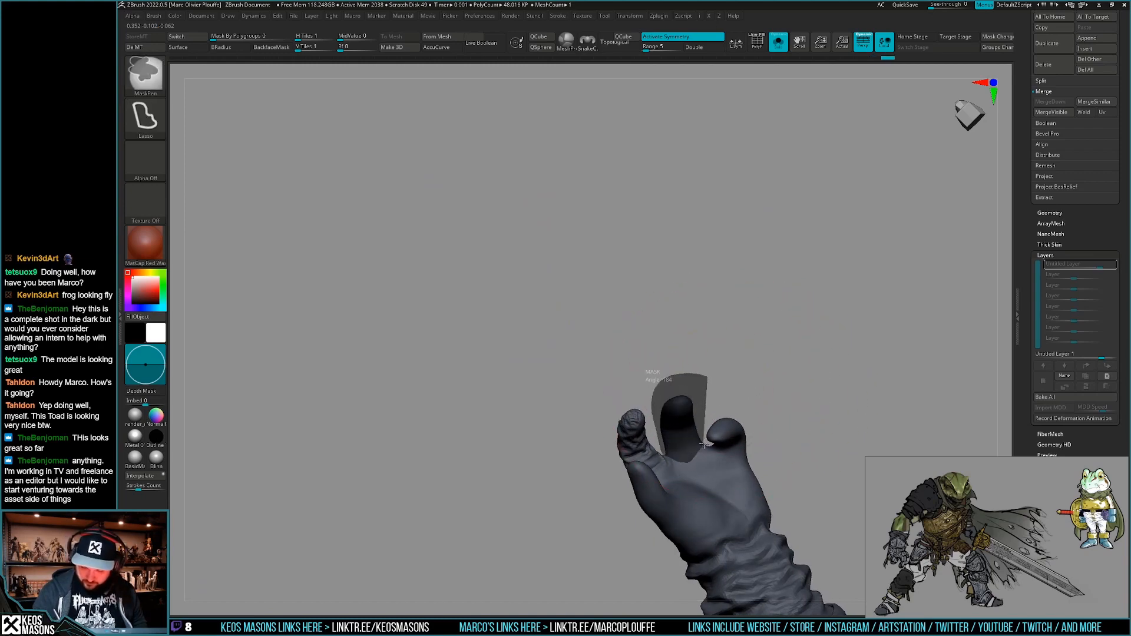
{"action": "left_click_drag", "start_coordinate": [703, 444], "coordinate": [705, 412], "text": "ctrl"}
{"action": "mouse_move", "coordinate": [704, 365]}
{"action": "right_mouse_down"}
{"action": "mouse_move", "coordinate": [702, 351]}
{"action": "mouse_move", "coordinate": [718, 434]}
{"action": "mouse_move", "coordinate": [748, 427]}
{"action": "right_mouse_up"}
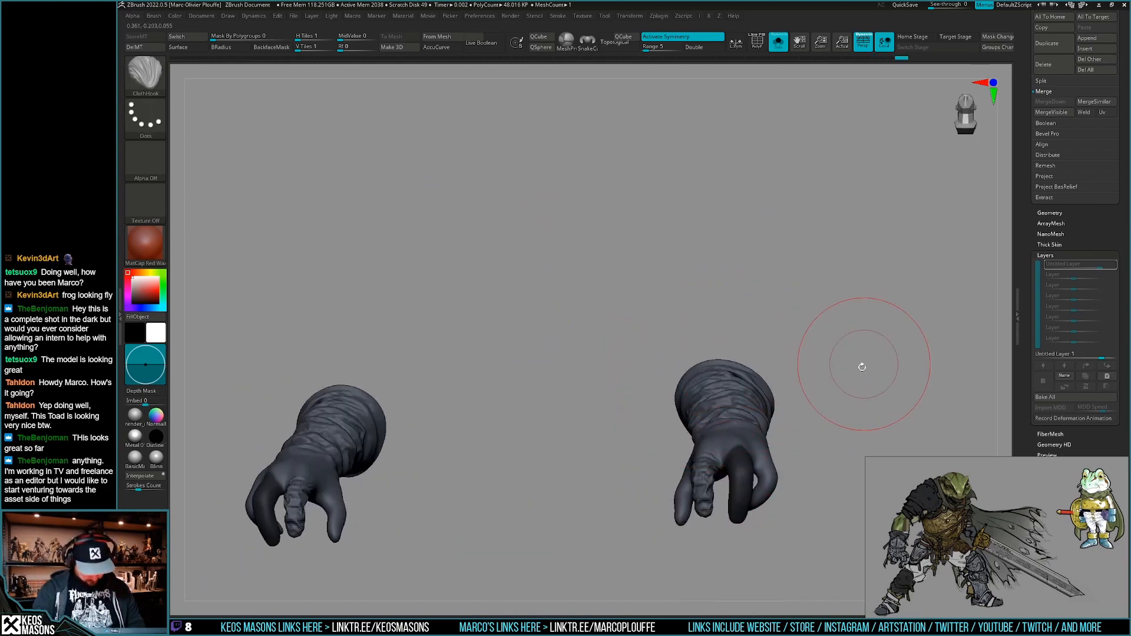
{"action": "mouse_move", "coordinate": [861, 367]}
{"action": "right_mouse_down"}
{"action": "mouse_move", "coordinate": [783, 485]}
{"action": "mouse_move", "coordinate": [813, 437]}
{"action": "mouse_move", "coordinate": [719, 434]}
{"action": "mouse_move", "coordinate": [722, 479]}
{"action": "right_mouse_up"}
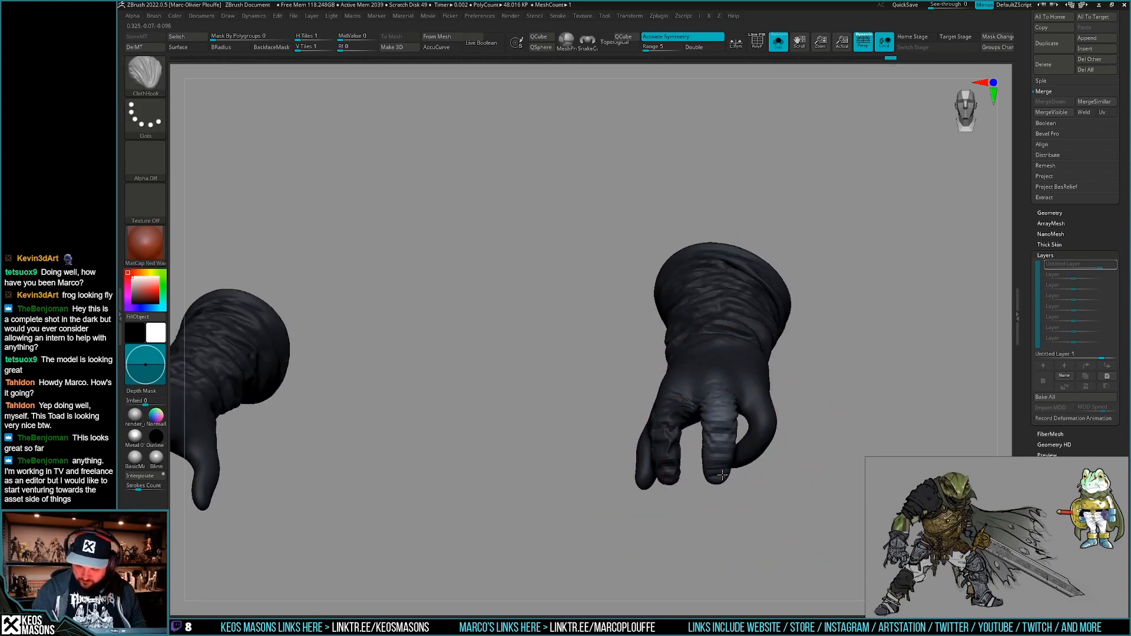
Pull cloth folds along the unmasked finger from several sides with the ClothHook brush.
{"action": "left_click_drag", "start_coordinate": [724, 471], "coordinate": [727, 468]}
{"action": "right_click", "coordinate": [727, 468]}
{"action": "mouse_move", "coordinate": [727, 468]}
{"action": "right_mouse_down"}
{"action": "mouse_move", "coordinate": [732, 448]}
{"action": "mouse_move", "coordinate": [760, 448]}
{"action": "mouse_move", "coordinate": [709, 454]}
{"action": "right_mouse_up"}
{"action": "left_click_drag", "start_coordinate": [709, 454], "coordinate": [705, 463]}
{"action": "right_click", "coordinate": [692, 514]}
{"action": "right_click_drag", "start_coordinate": [693, 514], "coordinate": [717, 467]}
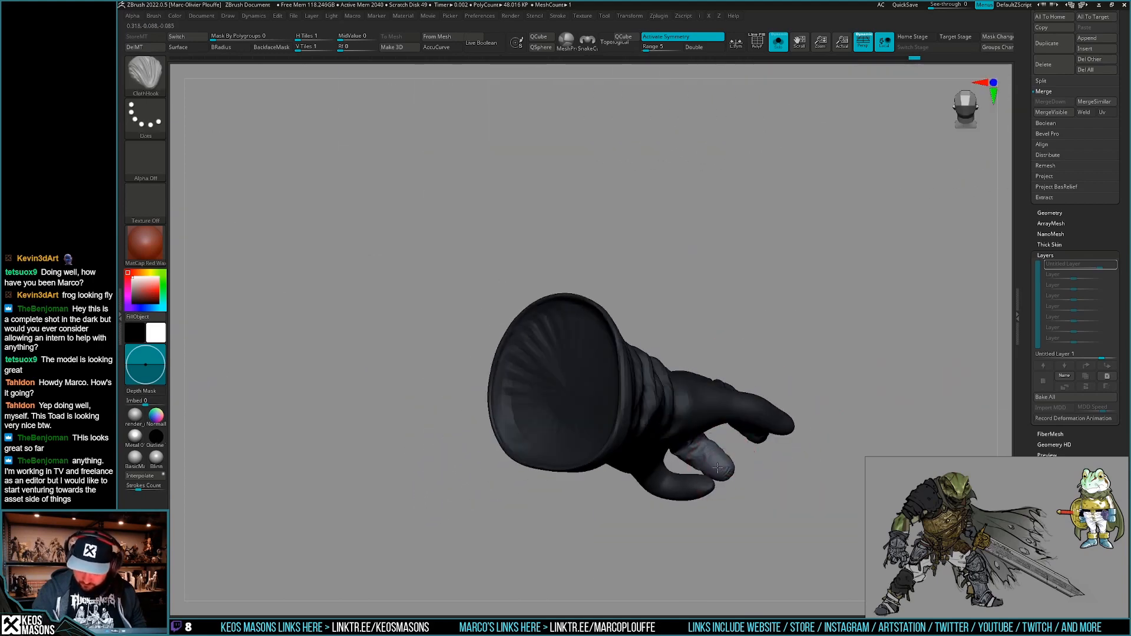
{"action": "left_click_drag", "start_coordinate": [716, 468], "coordinate": [713, 472]}
{"action": "mouse_move", "coordinate": [712, 471]}
{"action": "right_mouse_down"}
{"action": "mouse_move", "coordinate": [682, 517]}
{"action": "mouse_move", "coordinate": [719, 454]}
{"action": "mouse_move", "coordinate": [789, 396]}
{"action": "mouse_move", "coordinate": [776, 432]}
{"action": "mouse_move", "coordinate": [748, 397]}
{"action": "right_mouse_up"}
Try masking off everything but the glove's outer finger and pulling ClothHook folds into it with a resized brush.
{"action": "left_click_drag", "start_coordinate": [748, 398], "coordinate": [699, 410], "text": "ctrl"}
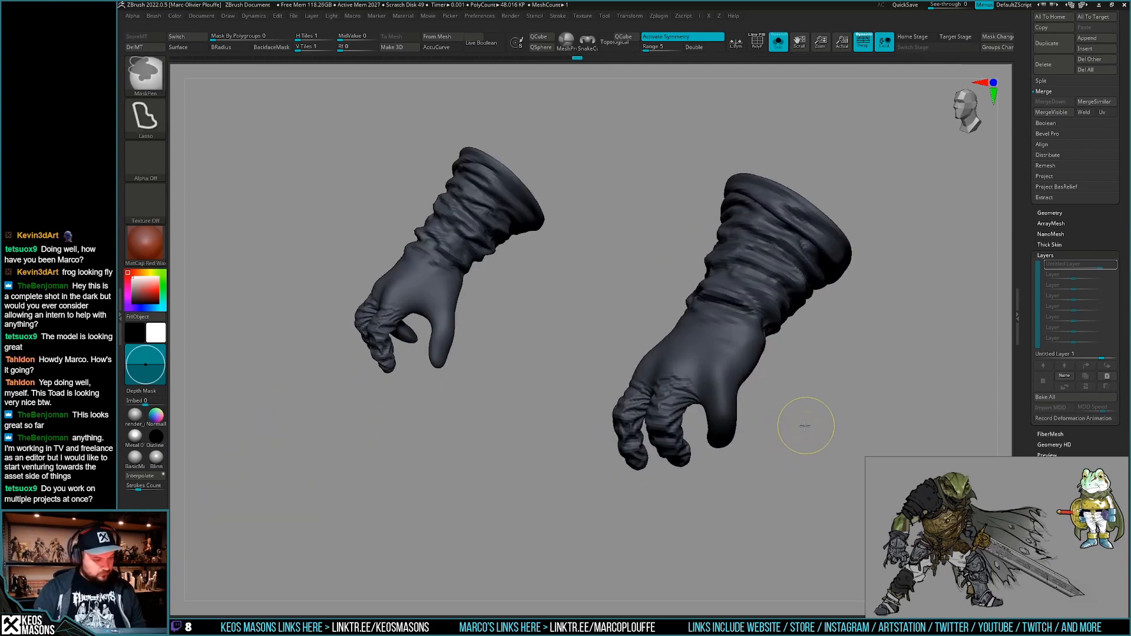
{"action": "left_click", "coordinate": [805, 425], "text": "ctrl"}
{"action": "key", "text": "space"}
{"action": "right_click_drag", "start_coordinate": [747, 412], "coordinate": [727, 339]}
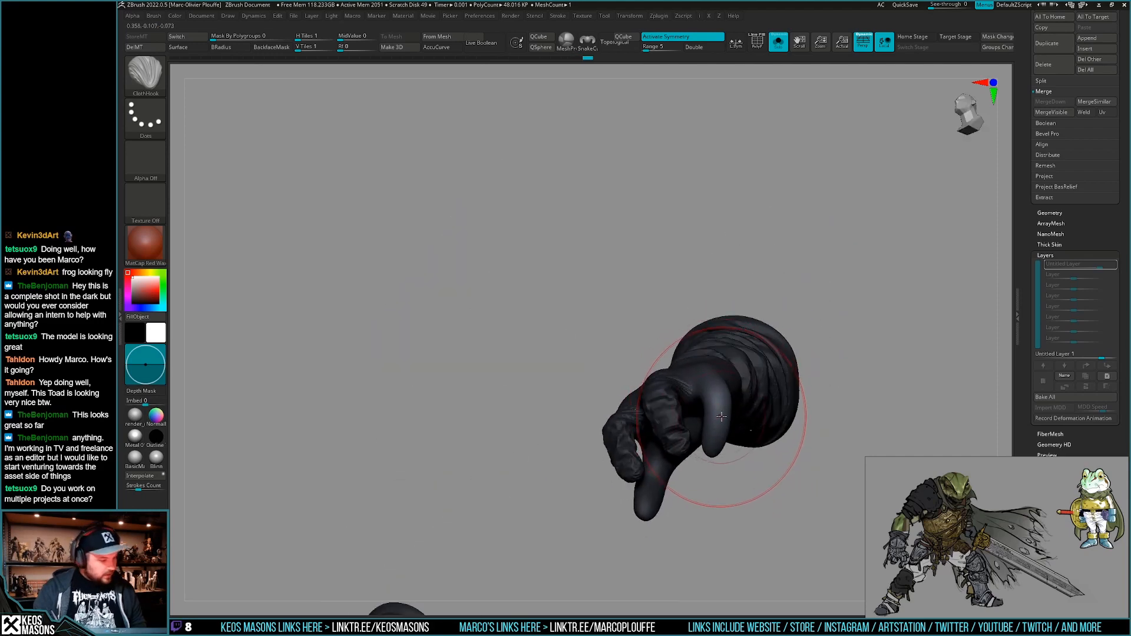
{"action": "right_click_drag", "start_coordinate": [725, 413], "coordinate": [719, 419]}
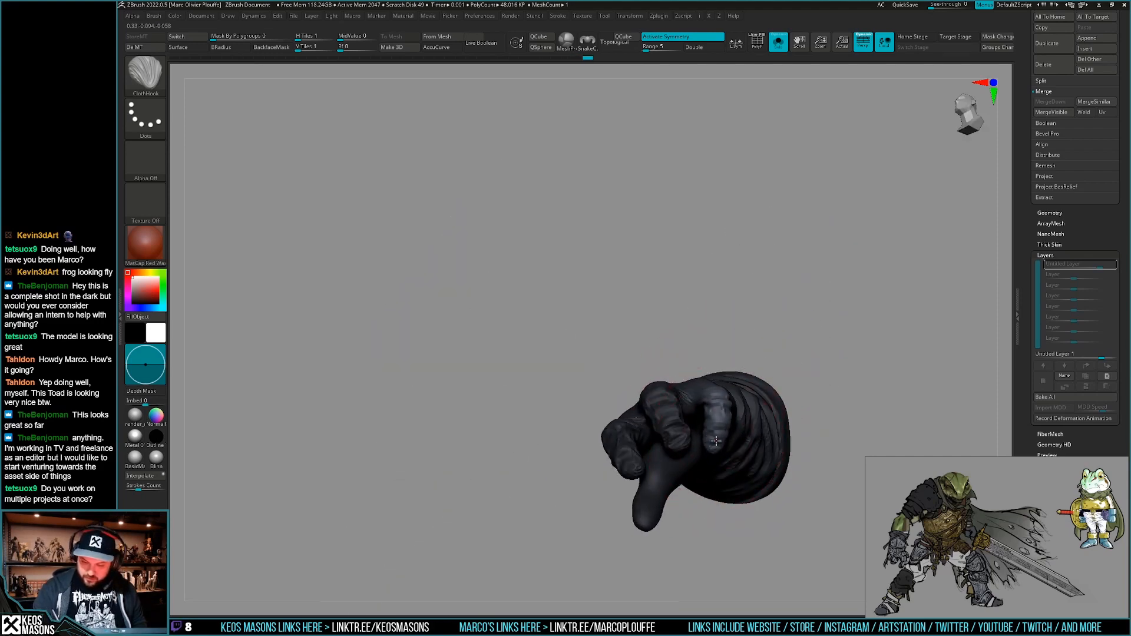
{"action": "mouse_move", "coordinate": [716, 443]}
{"action": "left_mouse_down"}
{"action": "mouse_move", "coordinate": [684, 400]}
{"action": "mouse_move", "coordinate": [767, 435]}
{"action": "mouse_move", "coordinate": [745, 429]}
{"action": "mouse_move", "coordinate": [753, 433]}
{"action": "mouse_move", "coordinate": [740, 454]}
{"action": "mouse_move", "coordinate": [732, 366]}
{"action": "mouse_move", "coordinate": [692, 386]}
{"action": "mouse_move", "coordinate": [724, 386]}
{"action": "mouse_move", "coordinate": [730, 412]}
{"action": "mouse_move", "coordinate": [714, 397]}
{"action": "mouse_move", "coordinate": [732, 379]}
{"action": "mouse_move", "coordinate": [727, 429]}
{"action": "mouse_move", "coordinate": [699, 412]}
{"action": "mouse_move", "coordinate": [756, 409]}
{"action": "mouse_move", "coordinate": [723, 418]}
{"action": "left_mouse_up"}
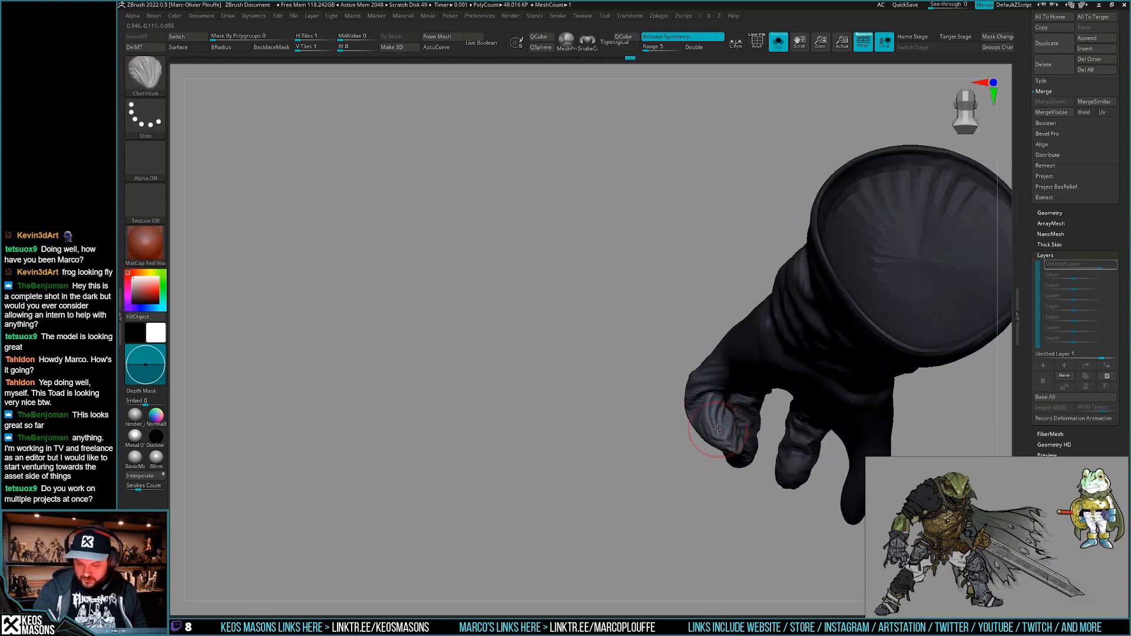
{"action": "mouse_move", "coordinate": [717, 429]}
{"action": "left_mouse_down"}
{"action": "mouse_move", "coordinate": [720, 416]}
{"action": "mouse_move", "coordinate": [681, 412]}
{"action": "mouse_move", "coordinate": [713, 391]}
{"action": "mouse_move", "coordinate": [722, 406]}
{"action": "mouse_move", "coordinate": [763, 406]}
{"action": "mouse_move", "coordinate": [746, 442]}
{"action": "mouse_move", "coordinate": [772, 371]}
{"action": "mouse_move", "coordinate": [787, 380]}
{"action": "mouse_move", "coordinate": [807, 353]}
{"action": "left_mouse_up"}
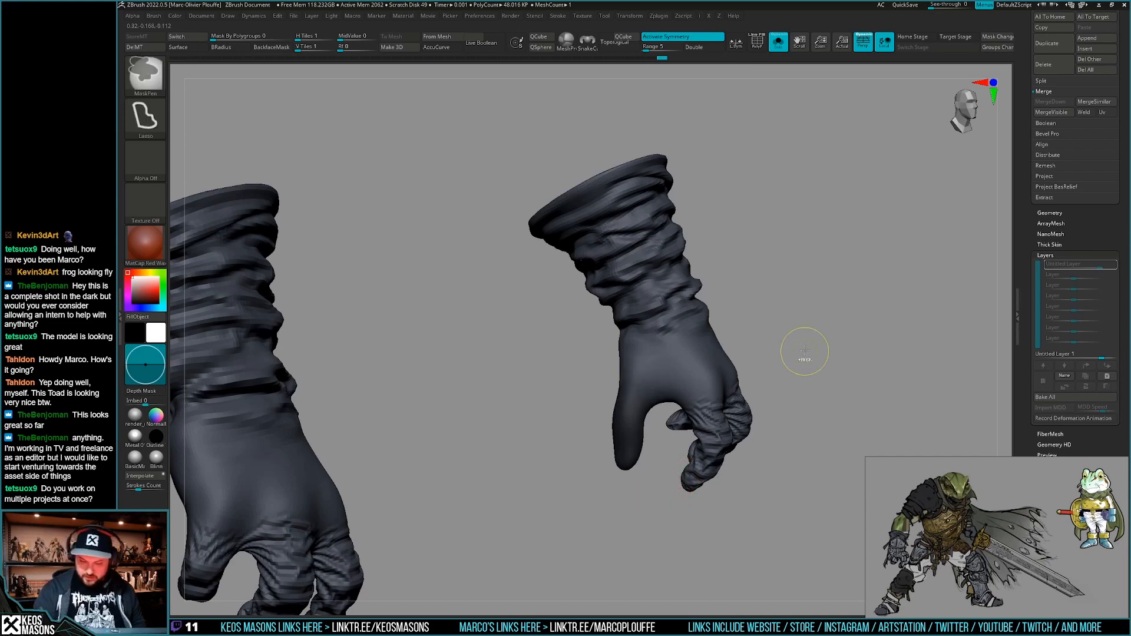
Mask everything except the glove's thumb and form cloth folds around it with the ClothHook brush.
{"action": "key", "text": "space"}
{"action": "left_click_drag", "start_coordinate": [805, 351], "coordinate": [701, 381]}
{"action": "key", "text": "space"}
{"action": "left_click_drag", "start_coordinate": [643, 415], "coordinate": [653, 415]}
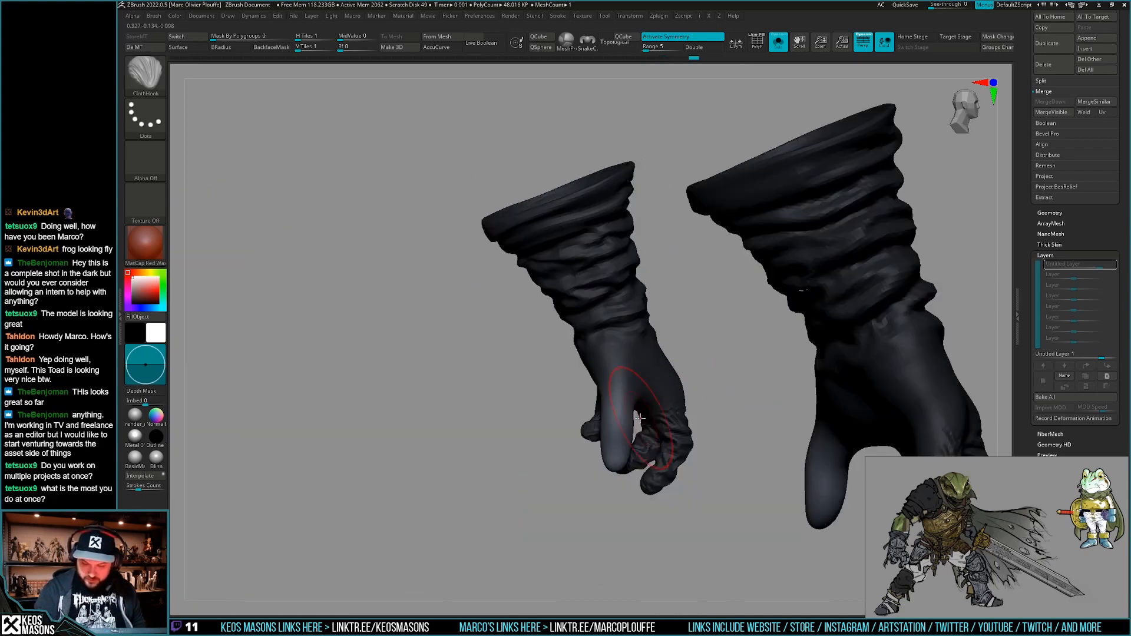
{"action": "mouse_move", "coordinate": [730, 412]}
{"action": "left_mouse_down"}
{"action": "mouse_move", "coordinate": [677, 415]}
{"action": "mouse_move", "coordinate": [721, 406]}
{"action": "mouse_move", "coordinate": [674, 459]}
{"action": "mouse_move", "coordinate": [693, 379]}
{"action": "mouse_move", "coordinate": [663, 392]}
{"action": "mouse_move", "coordinate": [661, 433]}
{"action": "mouse_move", "coordinate": [709, 386]}
{"action": "mouse_move", "coordinate": [755, 406]}
{"action": "mouse_move", "coordinate": [704, 454]}
{"action": "mouse_move", "coordinate": [694, 489]}
{"action": "mouse_move", "coordinate": [793, 396]}
{"action": "mouse_move", "coordinate": [677, 447]}
{"action": "mouse_move", "coordinate": [565, 459]}
{"action": "mouse_move", "coordinate": [563, 407]}
{"action": "left_mouse_up"}
{"action": "key", "text": "ctrl+z"}
{"action": "key", "text": "space"}
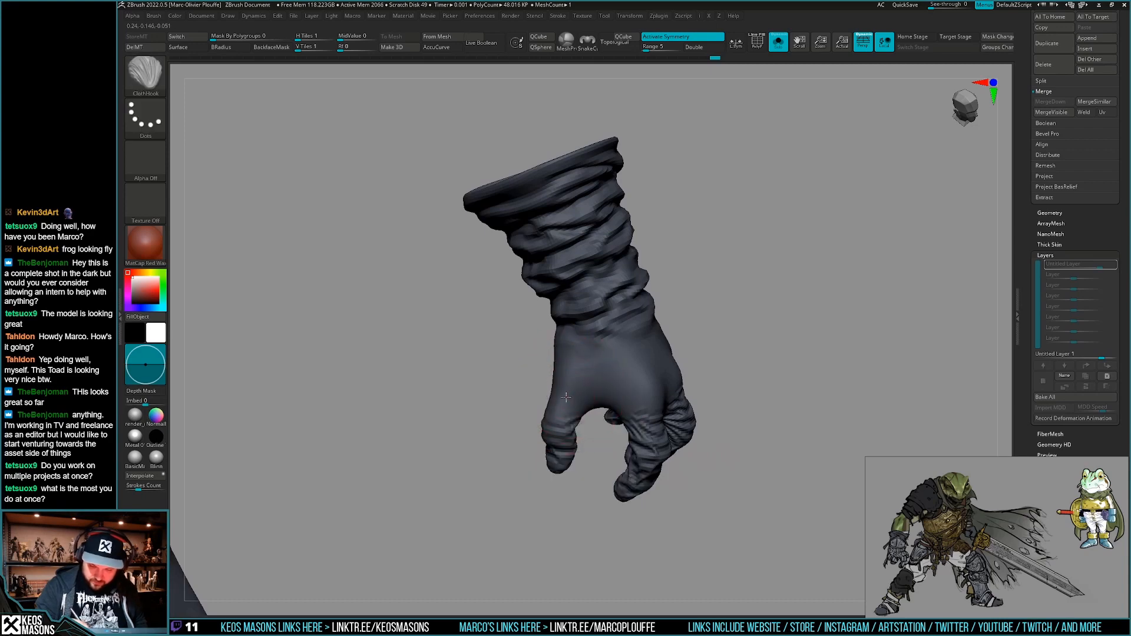
Try ClothHook folds across the back of the hand and along the fingers, undoing unwanted strokes.
{"action": "key", "text": "space"}
{"action": "key", "text": "ctrl+z"}
{"action": "right_click_drag", "start_coordinate": [607, 312], "coordinate": [603, 338]}
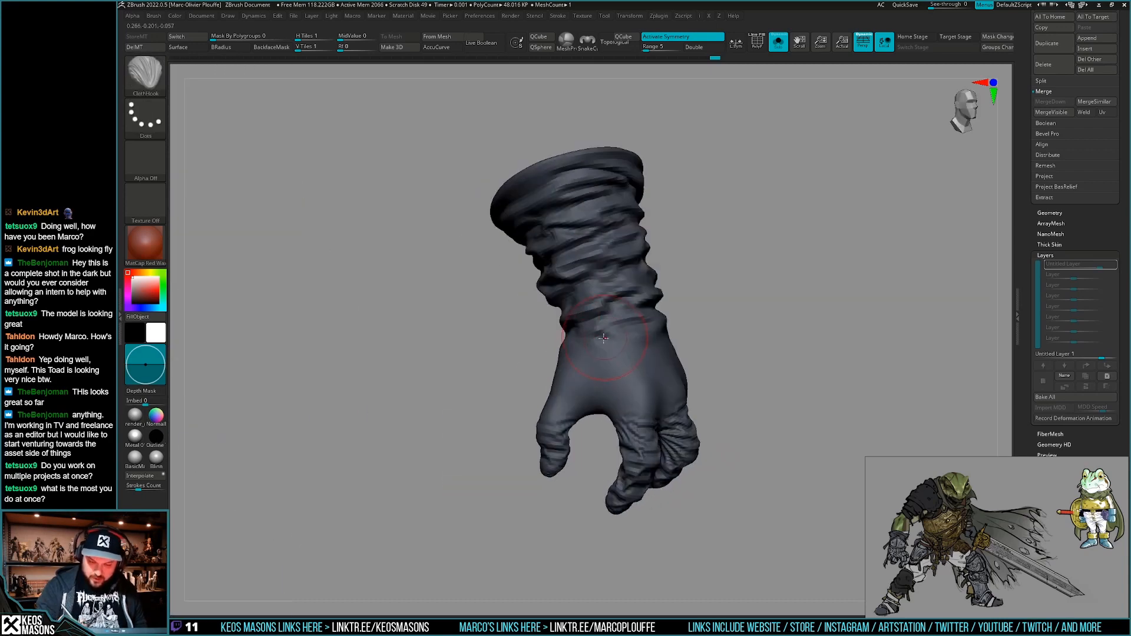
{"action": "mouse_move", "coordinate": [568, 373]}
{"action": "right_mouse_down"}
{"action": "mouse_move", "coordinate": [636, 389]}
{"action": "mouse_move", "coordinate": [660, 380]}
{"action": "right_mouse_up"}
{"action": "left_click_drag", "start_coordinate": [659, 380], "coordinate": [671, 380]}
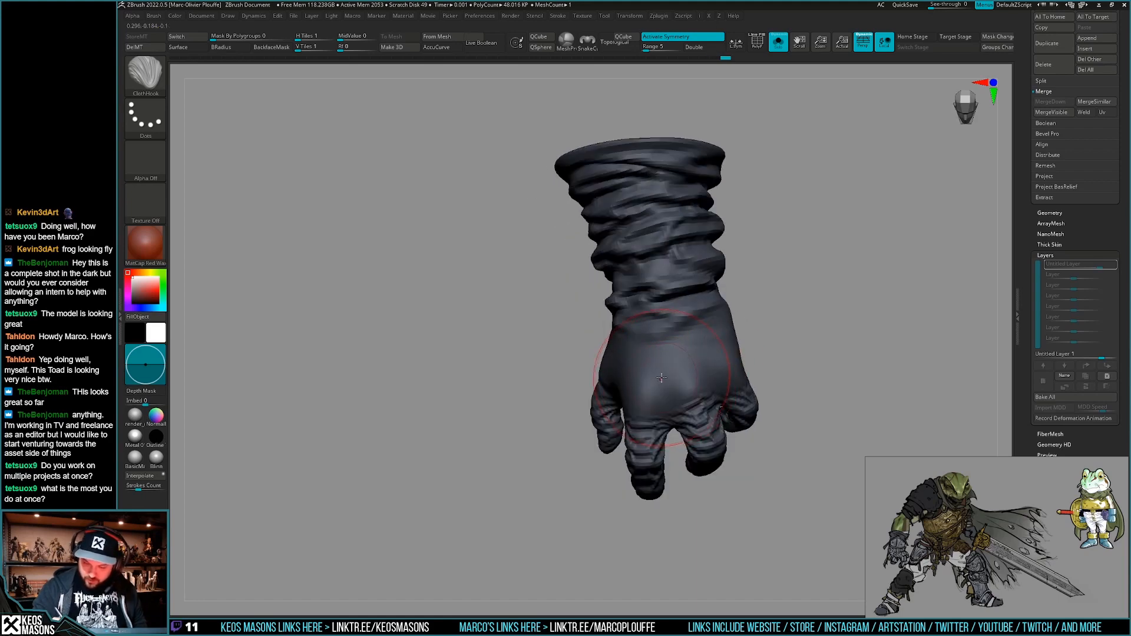
{"action": "mouse_move", "coordinate": [727, 356]}
{"action": "right_mouse_down"}
{"action": "mouse_move", "coordinate": [736, 352]}
{"action": "mouse_move", "coordinate": [666, 476]}
{"action": "mouse_move", "coordinate": [630, 399]}
{"action": "mouse_move", "coordinate": [613, 459]}
{"action": "mouse_move", "coordinate": [648, 482]}
{"action": "mouse_move", "coordinate": [640, 404]}
{"action": "mouse_move", "coordinate": [627, 427]}
{"action": "mouse_move", "coordinate": [639, 454]}
{"action": "mouse_move", "coordinate": [650, 440]}
{"action": "mouse_move", "coordinate": [628, 472]}
{"action": "mouse_move", "coordinate": [670, 434]}
{"action": "mouse_move", "coordinate": [663, 447]}
{"action": "mouse_move", "coordinate": [683, 435]}
{"action": "mouse_move", "coordinate": [676, 450]}
{"action": "mouse_move", "coordinate": [660, 397]}
{"action": "mouse_move", "coordinate": [729, 412]}
{"action": "right_mouse_up"}
{"action": "key", "text": "ctrl+shift+z"}
{"action": "key", "text": "ctrl+z"}
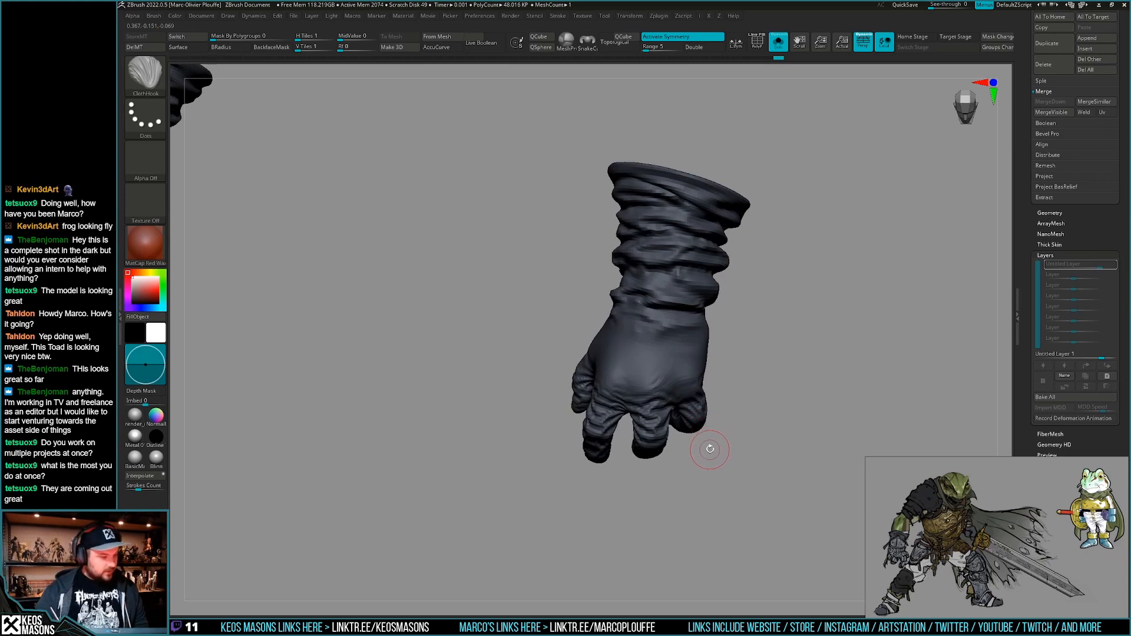
{"action": "mouse_move", "coordinate": [733, 428]}
{"action": "right_mouse_down"}
{"action": "mouse_move", "coordinate": [646, 444]}
{"action": "mouse_move", "coordinate": [650, 430]}
{"action": "mouse_move", "coordinate": [630, 430]}
{"action": "mouse_move", "coordinate": [709, 424]}
{"action": "mouse_move", "coordinate": [651, 441]}
{"action": "mouse_move", "coordinate": [672, 415]}
{"action": "mouse_move", "coordinate": [655, 411]}
{"action": "mouse_move", "coordinate": [777, 406]}
{"action": "mouse_move", "coordinate": [736, 412]}
{"action": "mouse_move", "coordinate": [772, 397]}
{"action": "right_mouse_up"}
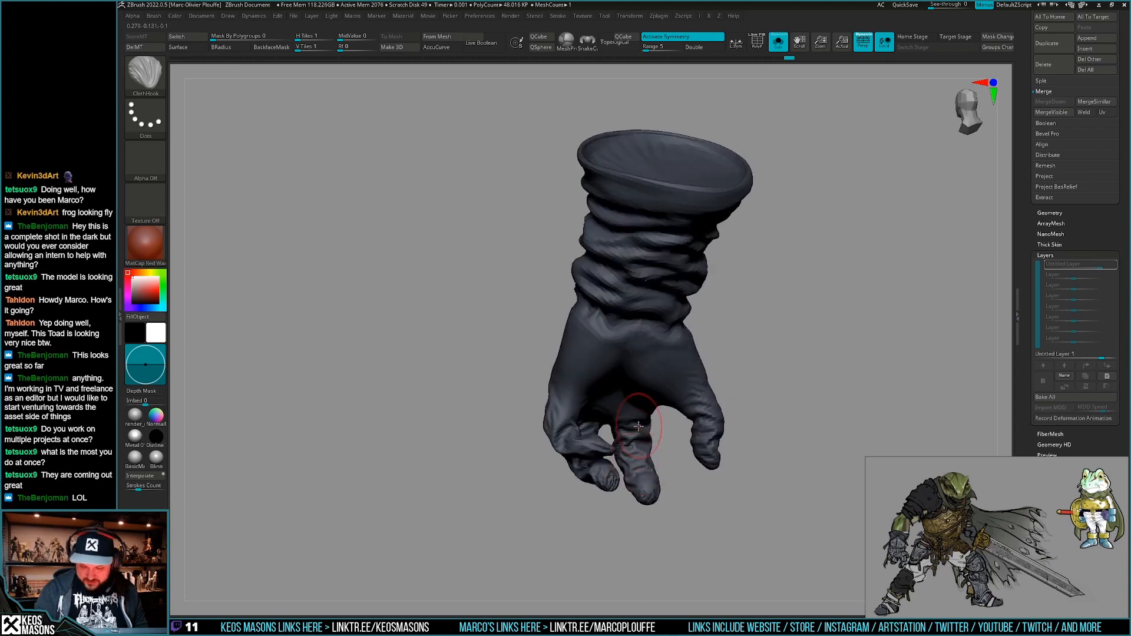
{"action": "right_click_drag", "start_coordinate": [636, 434], "coordinate": [637, 430]}
Leave only the glove's outer finger unmasked and restore its smooth, unfolded shape with the Morph brush.
{"action": "mouse_move", "coordinate": [755, 397]}
{"action": "right_mouse_down"}
{"action": "mouse_move", "coordinate": [735, 441]}
{"action": "mouse_move", "coordinate": [682, 482]}
{"action": "mouse_move", "coordinate": [655, 445]}
{"action": "mouse_move", "coordinate": [587, 429]}
{"action": "mouse_move", "coordinate": [586, 389]}
{"action": "right_mouse_up"}
{"action": "key", "text": "x"}
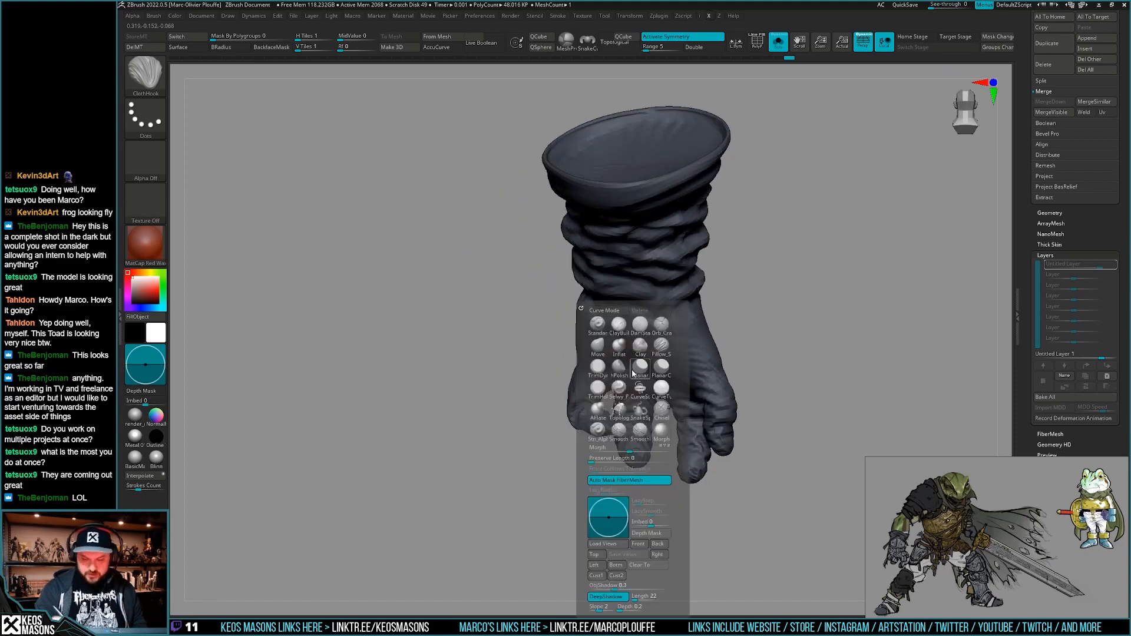
{"action": "left_click", "coordinate": [665, 438]}
{"action": "mouse_move", "coordinate": [816, 282]}
{"action": "right_mouse_down"}
{"action": "mouse_move", "coordinate": [669, 380]}
{"action": "mouse_move", "coordinate": [632, 372]}
{"action": "right_mouse_up"}
{"action": "right_click", "coordinate": [660, 376]}
{"action": "key", "text": "w"}
{"action": "key", "text": "q"}
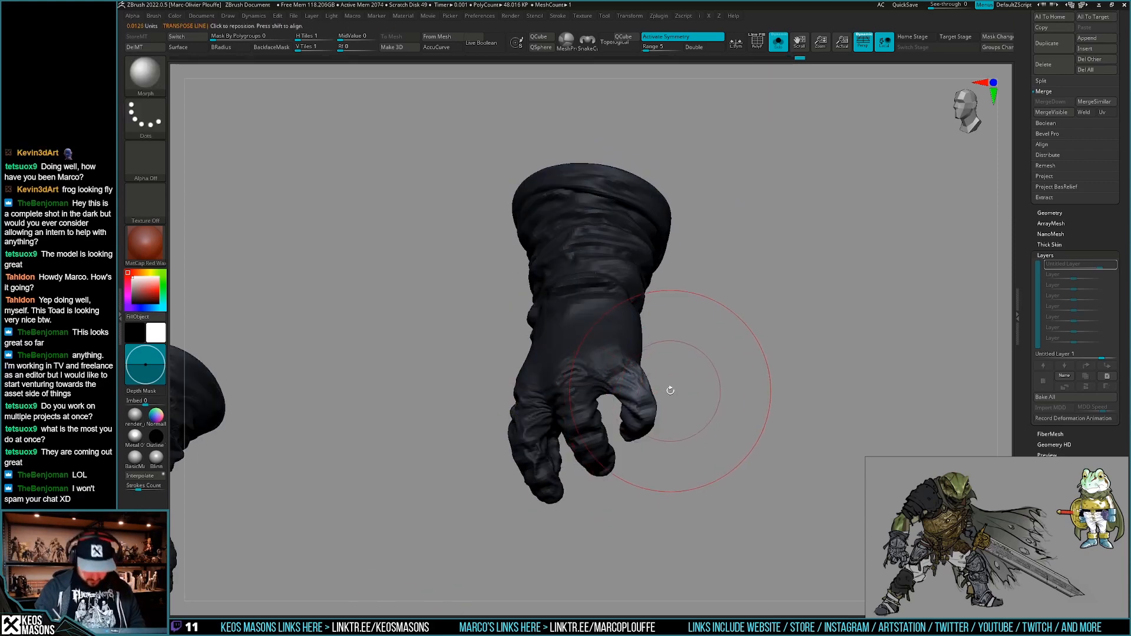
{"action": "right_click_drag", "start_coordinate": [646, 380], "coordinate": [682, 457]}
Switch back to the ClothHook brush and rebuild the cloth folds on the unmasked outer finger.
{"action": "key", "text": "b"}
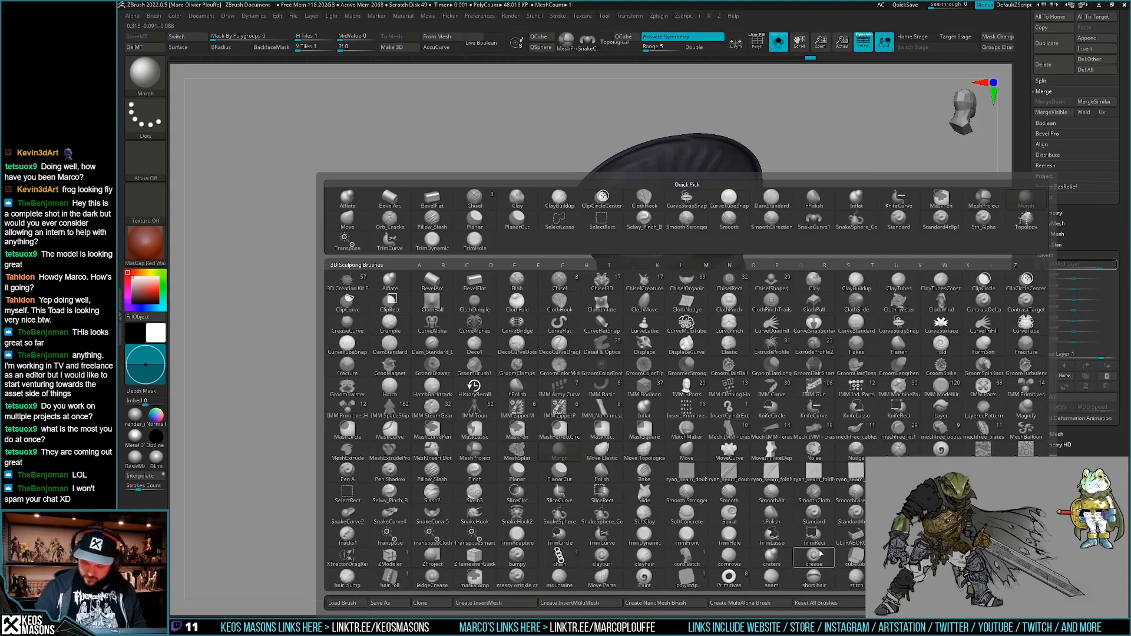
{"action": "key", "text": "b"}
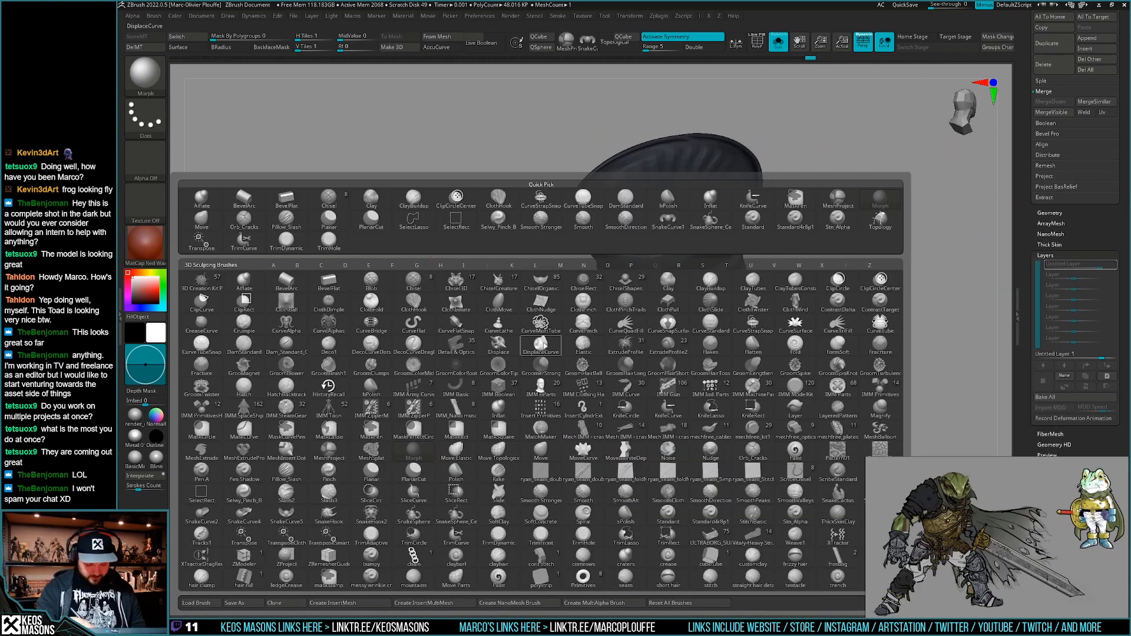
{"action": "key", "text": "c"}
{"action": "left_click", "coordinate": [405, 306]}
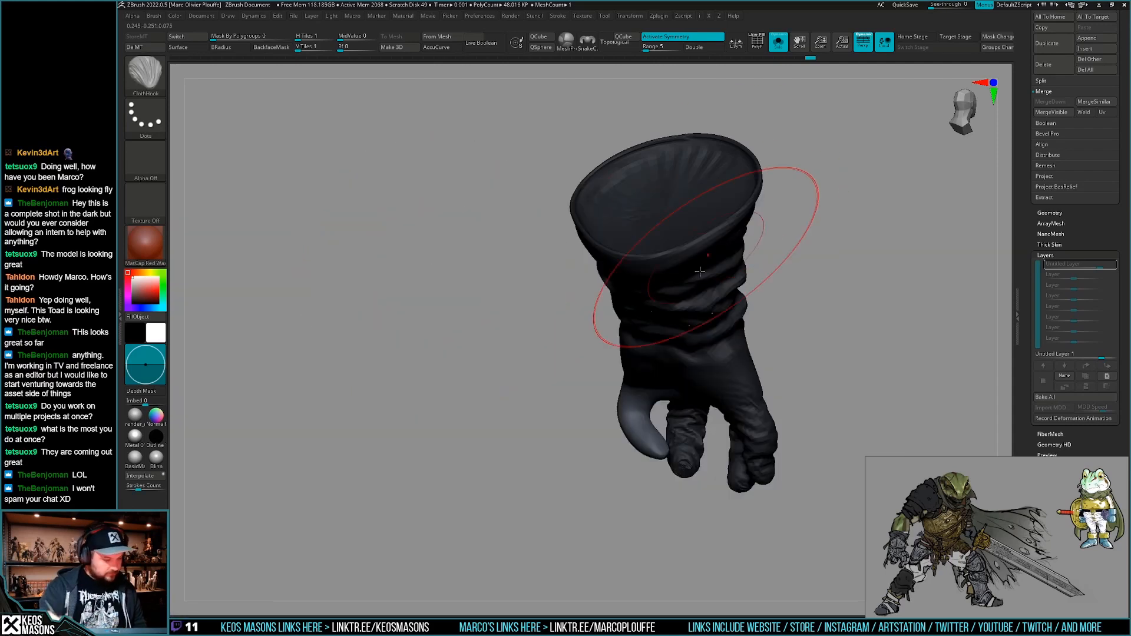
{"action": "mouse_move", "coordinate": [678, 436]}
{"action": "right_mouse_down", "text": "alt"}
{"action": "mouse_move", "coordinate": [688, 390]}
{"action": "mouse_move", "coordinate": [638, 463]}
{"action": "mouse_move", "coordinate": [668, 431]}
{"action": "mouse_move", "coordinate": [651, 424]}
{"action": "mouse_move", "coordinate": [633, 463]}
{"action": "mouse_move", "coordinate": [651, 424]}
{"action": "mouse_move", "coordinate": [669, 424]}
{"action": "mouse_move", "coordinate": [624, 359]}
{"action": "mouse_move", "coordinate": [653, 353]}
{"action": "mouse_move", "coordinate": [647, 347]}
{"action": "mouse_move", "coordinate": [630, 376]}
{"action": "mouse_move", "coordinate": [657, 369]}
{"action": "mouse_move", "coordinate": [718, 391]}
{"action": "mouse_move", "coordinate": [729, 465]}
{"action": "right_mouse_up", "text": "alt"}
{"action": "key", "text": "space"}
{"action": "key", "text": "space"}
{"action": "key", "text": "ctrl+z"}
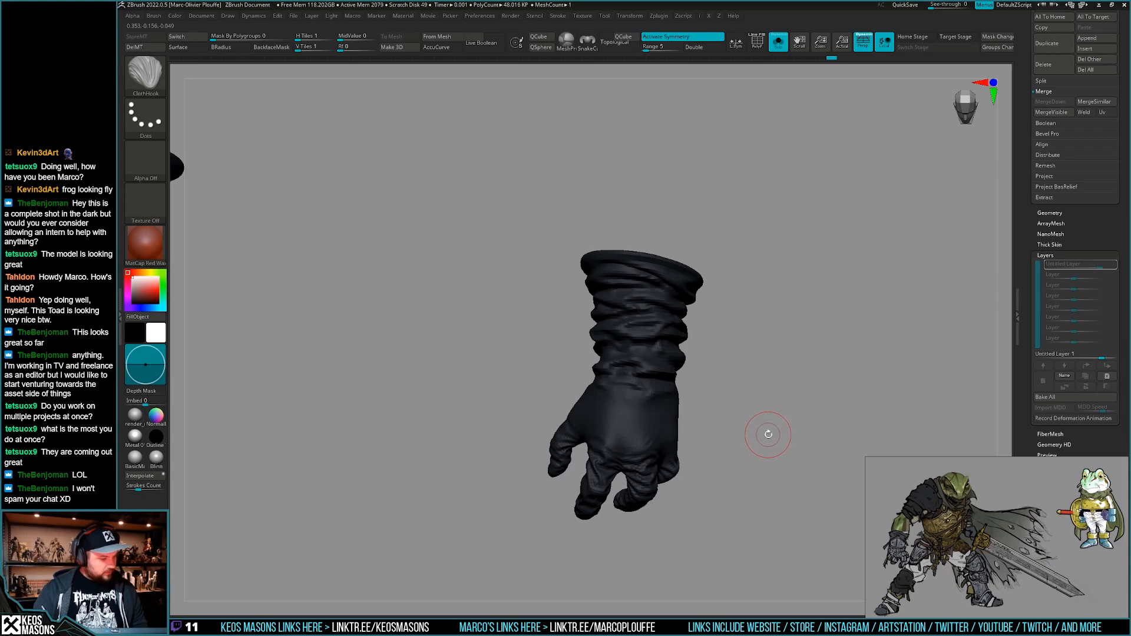
Check the glove's topology and folds, and examine how the gloves fit the hands on the whole figure.
{"action": "mouse_move", "coordinate": [753, 427]}
{"action": "right_mouse_down"}
{"action": "mouse_move", "coordinate": [737, 417]}
{"action": "mouse_move", "coordinate": [730, 436]}
{"action": "mouse_move", "coordinate": [715, 408]}
{"action": "mouse_move", "coordinate": [683, 393]}
{"action": "mouse_move", "coordinate": [687, 384]}
{"action": "mouse_move", "coordinate": [685, 406]}
{"action": "right_mouse_up"}
{"action": "right_click_drag", "start_coordinate": [684, 406], "coordinate": [683, 391], "text": "ctrl"}
{"action": "mouse_move", "coordinate": [775, 412]}
{"action": "right_mouse_down"}
{"action": "mouse_move", "coordinate": [754, 432]}
{"action": "mouse_move", "coordinate": [769, 420]}
{"action": "mouse_move", "coordinate": [775, 429]}
{"action": "right_mouse_up"}
{"action": "key", "text": "shift+f"}
{"action": "key", "text": "shift+f"}
{"action": "key", "text": "alt+s"}
{"action": "right_click_drag", "start_coordinate": [631, 402], "coordinate": [651, 398]}
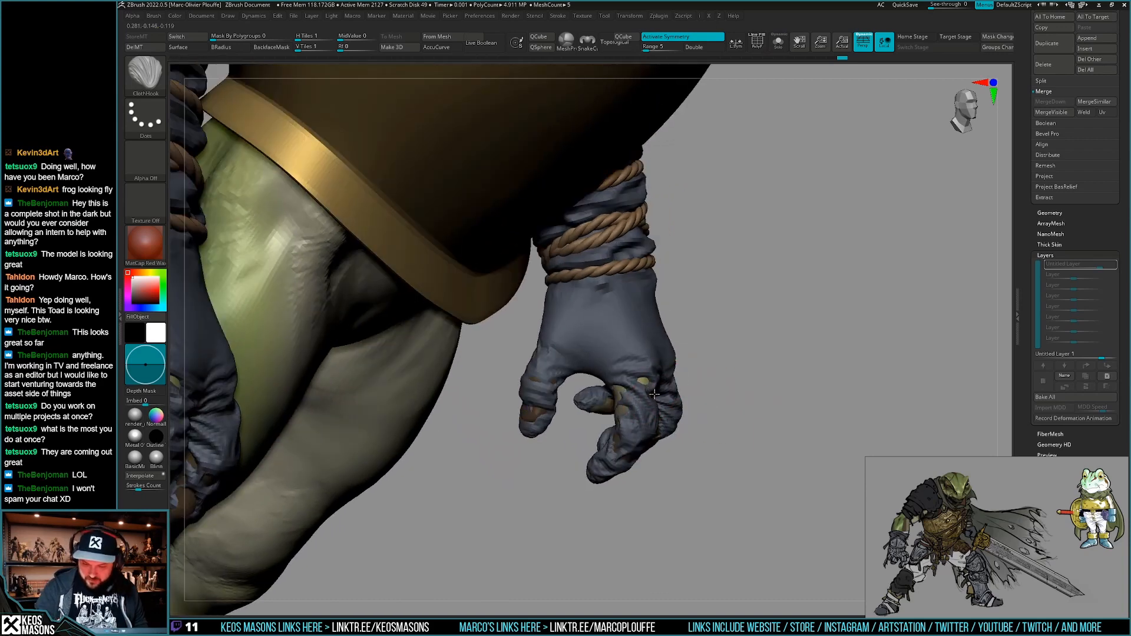
{"action": "mouse_move", "coordinate": [748, 377]}
{"action": "right_mouse_down"}
{"action": "mouse_move", "coordinate": [761, 384]}
{"action": "mouse_move", "coordinate": [777, 361]}
{"action": "mouse_move", "coordinate": [757, 393]}
{"action": "right_mouse_up"}
{"action": "right_click_drag", "start_coordinate": [756, 393], "coordinate": [746, 419]}
Isolate the gloves and ease back the finger folds with a resized Morph brush.
{"action": "right_click", "coordinate": [746, 424]}
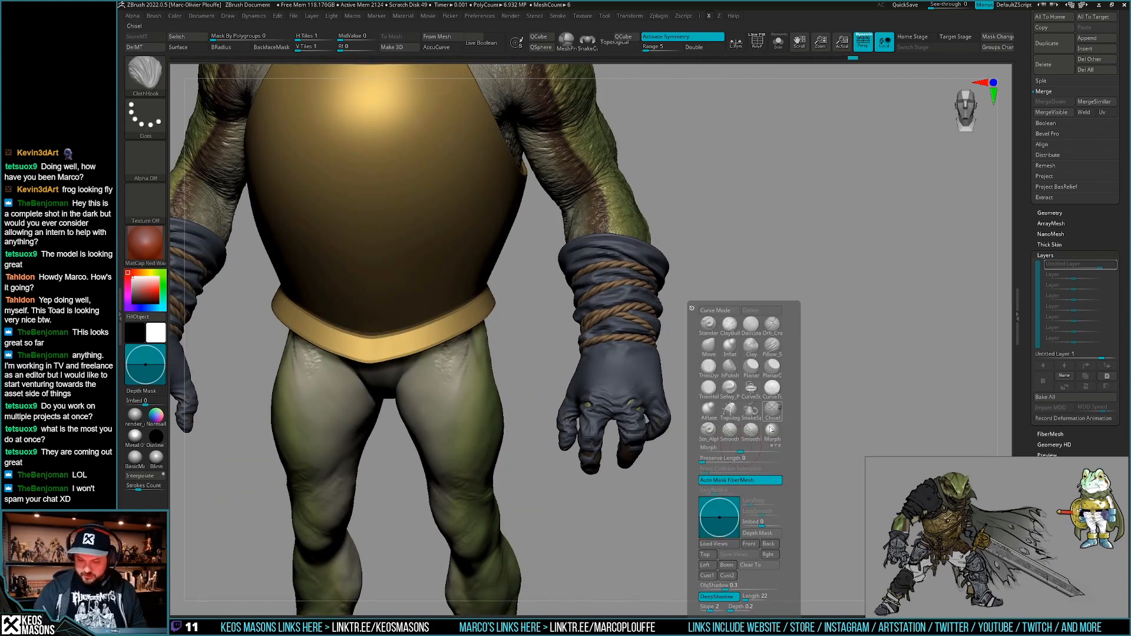
{"action": "left_click", "coordinate": [772, 432]}
{"action": "key", "text": "alt+s"}
{"action": "key", "text": "space"}
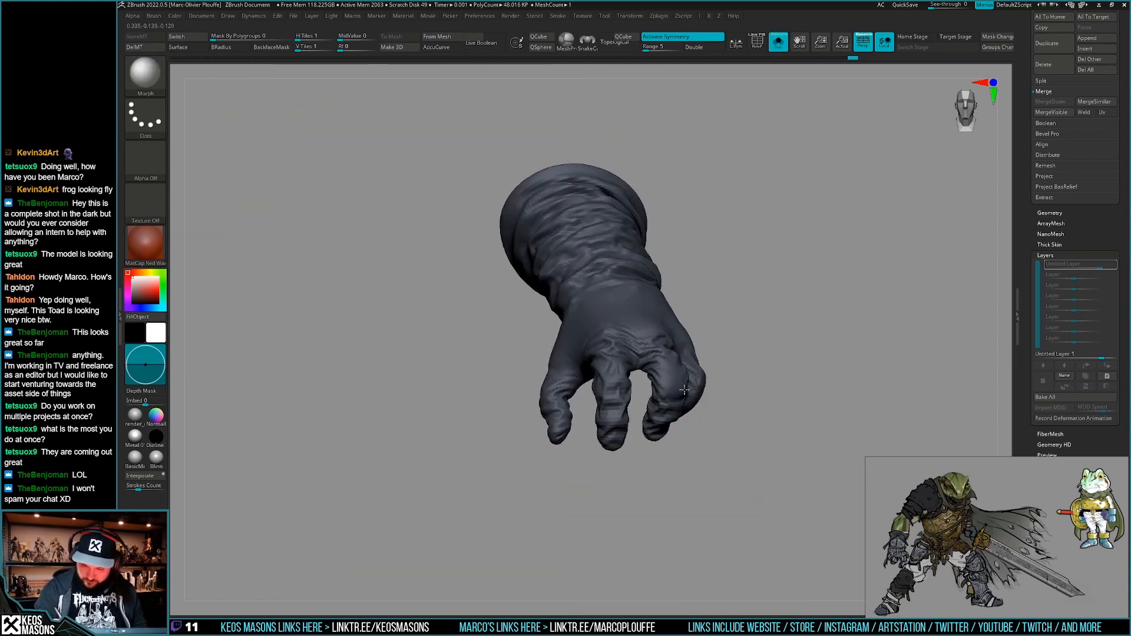
{"action": "right_click_drag", "start_coordinate": [671, 413], "coordinate": [769, 439]}
{"action": "right_click_drag", "start_coordinate": [768, 439], "coordinate": [737, 454]}
Show the whole figure again and adjust the glove's fingers around the frog's hand.
{"action": "key", "text": "alt+s"}
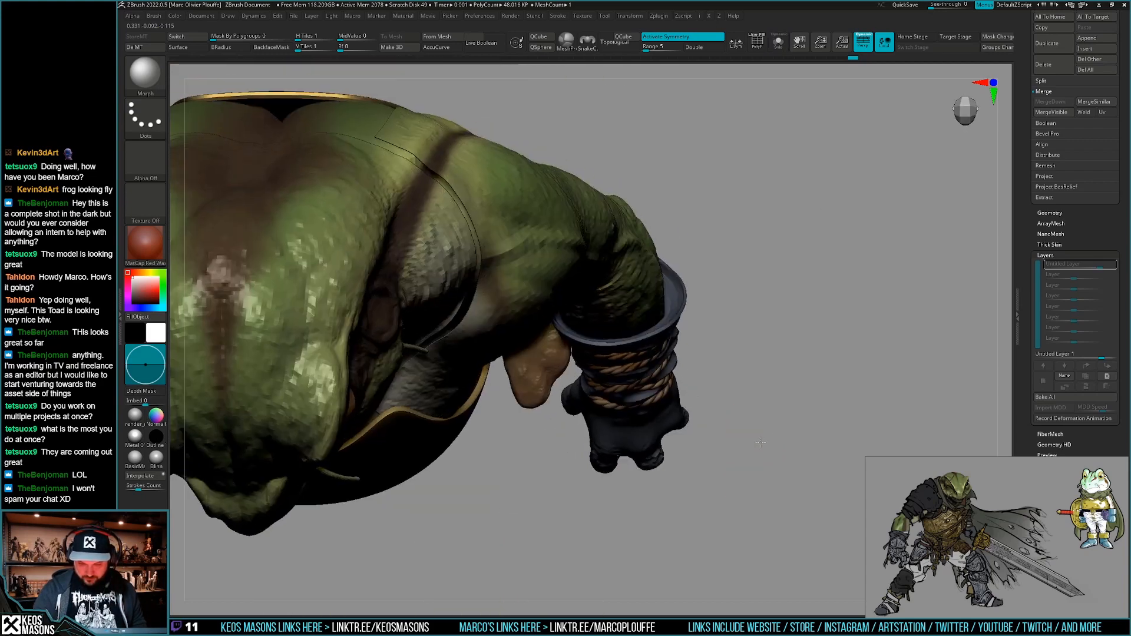
{"action": "mouse_move", "coordinate": [752, 447]}
{"action": "right_mouse_down"}
{"action": "mouse_move", "coordinate": [771, 411]}
{"action": "mouse_move", "coordinate": [765, 429]}
{"action": "mouse_move", "coordinate": [780, 409]}
{"action": "mouse_move", "coordinate": [817, 399]}
{"action": "right_mouse_up"}
{"action": "key", "text": "space"}
{"action": "left_click", "coordinate": [792, 356]}
{"action": "right_click", "coordinate": [545, 476]}
{"action": "mouse_move", "coordinate": [545, 476]}
{"action": "right_mouse_down"}
{"action": "mouse_move", "coordinate": [622, 425]}
{"action": "mouse_move", "coordinate": [624, 409]}
{"action": "mouse_move", "coordinate": [597, 419]}
{"action": "mouse_move", "coordinate": [636, 407]}
{"action": "mouse_move", "coordinate": [588, 408]}
{"action": "mouse_move", "coordinate": [585, 392]}
{"action": "mouse_move", "coordinate": [688, 412]}
{"action": "mouse_move", "coordinate": [677, 428]}
{"action": "mouse_move", "coordinate": [703, 419]}
{"action": "mouse_move", "coordinate": [727, 430]}
{"action": "mouse_move", "coordinate": [701, 443]}
{"action": "mouse_move", "coordinate": [677, 439]}
{"action": "mouse_move", "coordinate": [757, 387]}
{"action": "mouse_move", "coordinate": [699, 458]}
{"action": "mouse_move", "coordinate": [720, 411]}
{"action": "mouse_move", "coordinate": [719, 362]}
{"action": "right_mouse_up"}
{"action": "right_click", "coordinate": [682, 456]}
Reshape the glove's fingertips over the exposed skin on the palm side with the Move brush and smooth them.
{"action": "key", "text": "ctrl"}
{"action": "key", "text": "space"}
{"action": "left_click", "coordinate": [715, 365]}
{"action": "right_click_drag", "start_coordinate": [887, 247], "coordinate": [888, 221]}
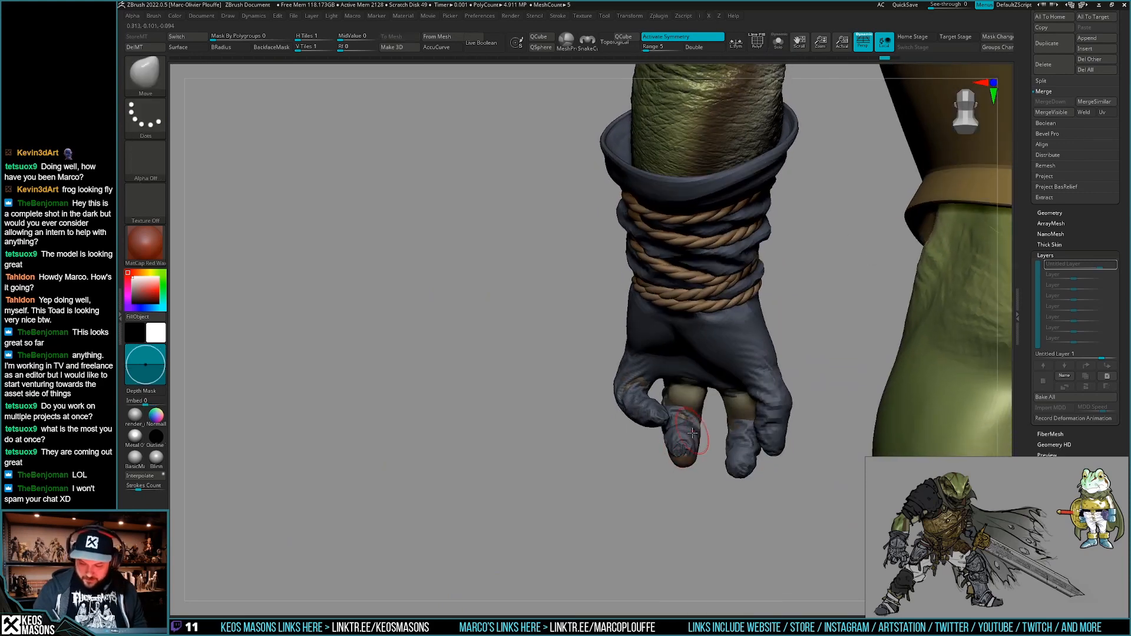
{"action": "key", "text": "space"}
{"action": "left_click_drag", "start_coordinate": [680, 435], "coordinate": [683, 446], "text": "shift"}
{"action": "mouse_move", "coordinate": [683, 446]}
{"action": "right_mouse_down"}
{"action": "mouse_move", "coordinate": [755, 404]}
{"action": "mouse_move", "coordinate": [686, 451]}
{"action": "mouse_move", "coordinate": [735, 432]}
{"action": "mouse_move", "coordinate": [725, 327]}
{"action": "mouse_move", "coordinate": [757, 471]}
{"action": "mouse_move", "coordinate": [789, 398]}
{"action": "mouse_move", "coordinate": [768, 414]}
{"action": "right_mouse_up"}
Isolate the gloves and smooth the palm side of the outer finger.
{"action": "key", "text": "alt+s"}
{"action": "right_click_drag", "start_coordinate": [760, 453], "coordinate": [652, 421]}
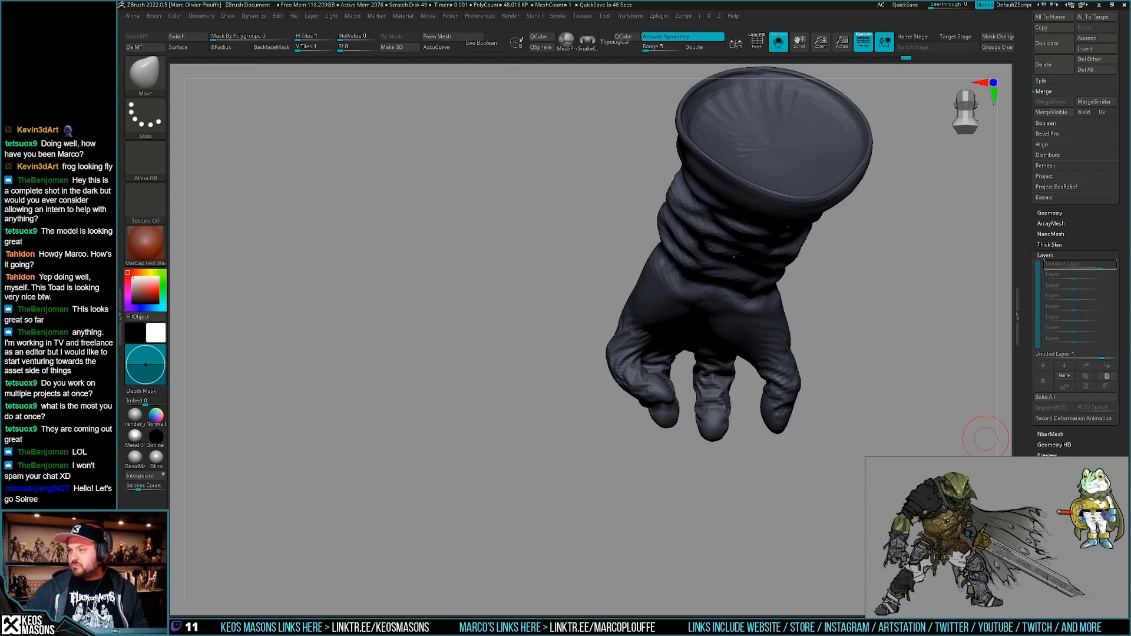
{"action": "left_click_drag", "start_coordinate": [985, 439], "coordinate": [704, 352]}
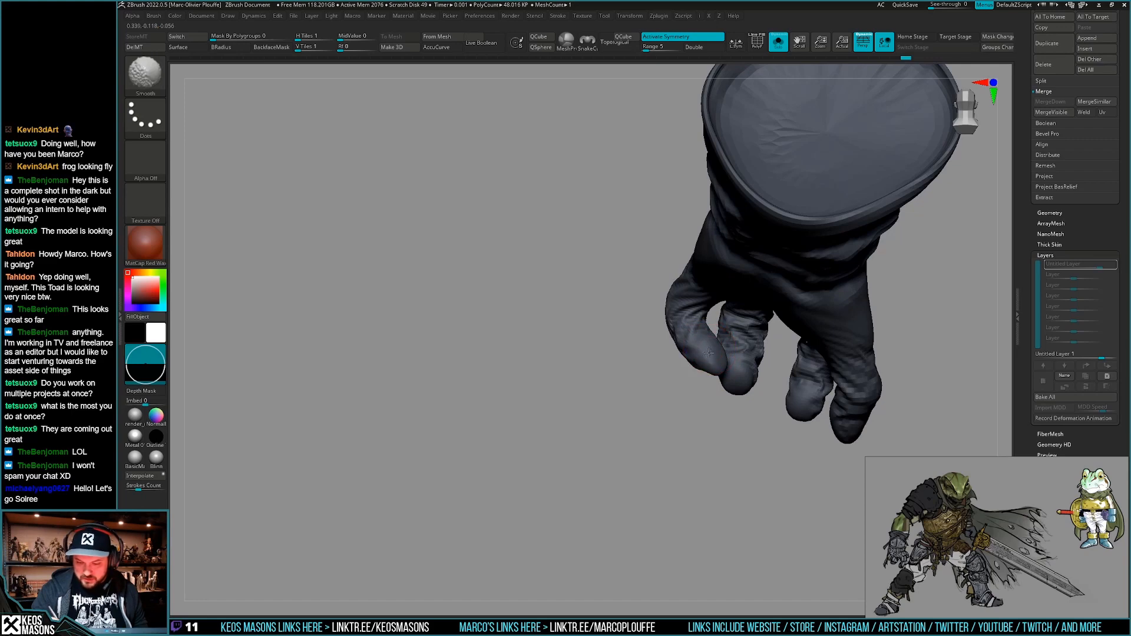
{"action": "mouse_move", "coordinate": [707, 350]}
{"action": "right_mouse_down"}
{"action": "mouse_move", "coordinate": [744, 355]}
{"action": "mouse_move", "coordinate": [732, 335]}
{"action": "mouse_move", "coordinate": [765, 400]}
{"action": "mouse_move", "coordinate": [755, 403]}
{"action": "right_mouse_up"}
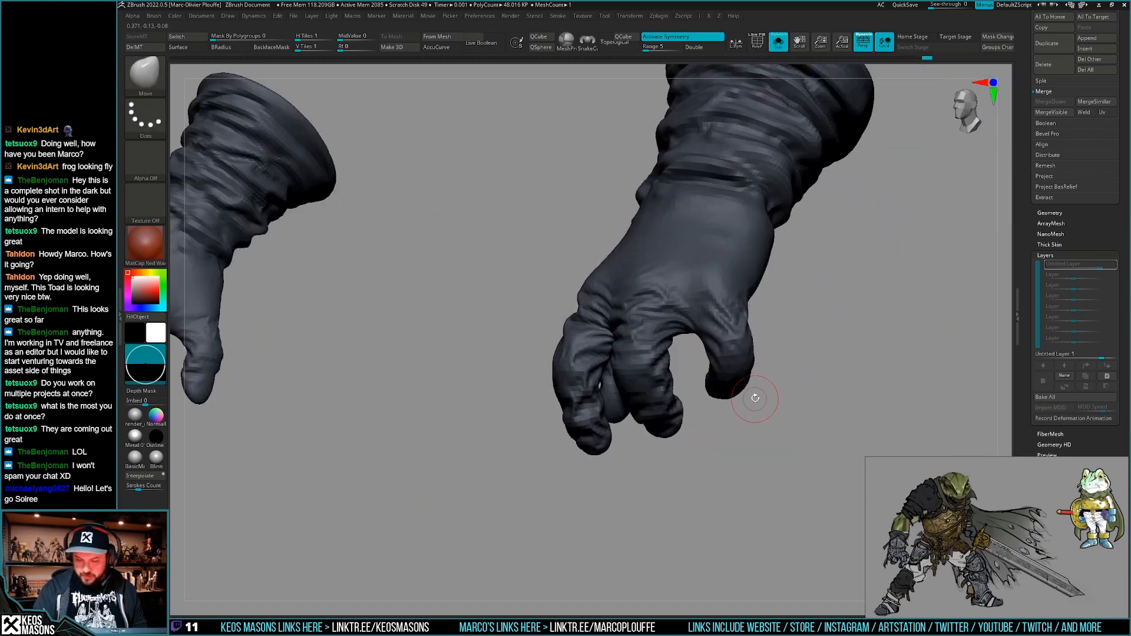
Build up the glove's outer finger with the ClayBuildup brush and smooth the strokes into the surface.
{"action": "right_click", "coordinate": [760, 396]}
{"action": "left_click", "coordinate": [747, 327]}
{"action": "mouse_move", "coordinate": [746, 331]}
{"action": "right_mouse_down", "text": "ctrl"}
{"action": "mouse_move", "coordinate": [736, 359]}
{"action": "mouse_move", "coordinate": [745, 338]}
{"action": "mouse_move", "coordinate": [741, 347]}
{"action": "right_mouse_up", "text": "ctrl"}
{"action": "left_click_drag", "start_coordinate": [744, 349], "coordinate": [737, 346]}
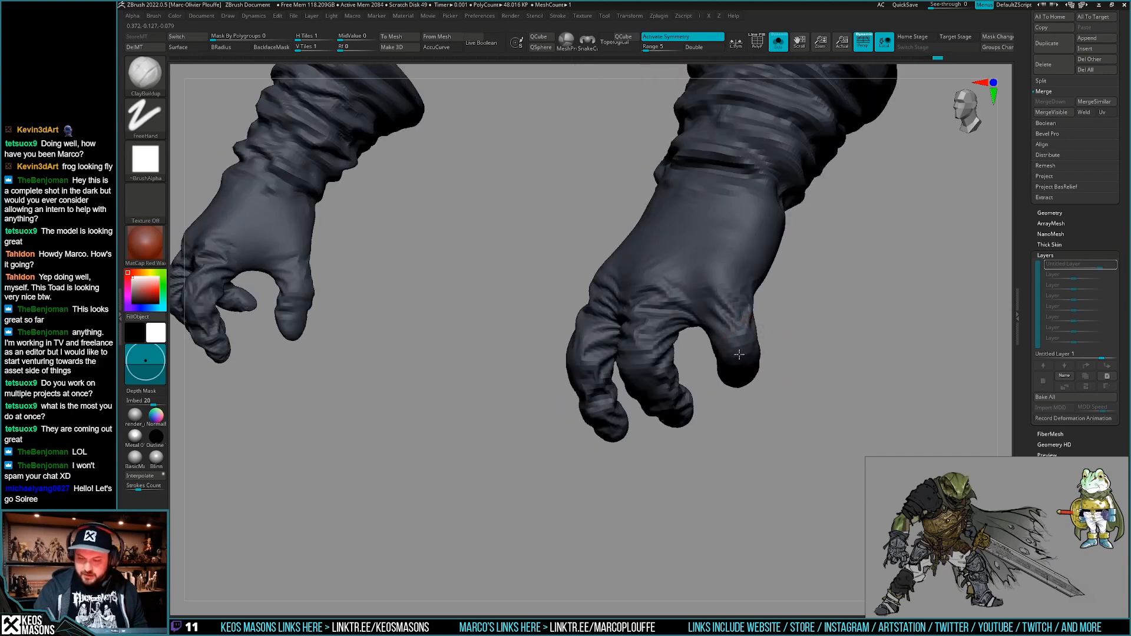
{"action": "right_click_drag", "start_coordinate": [739, 345], "coordinate": [741, 331]}
{"action": "left_click_drag", "start_coordinate": [739, 330], "coordinate": [740, 293], "text": "shift"}
{"action": "mouse_move", "coordinate": [741, 289]}
{"action": "right_mouse_down"}
{"action": "mouse_move", "coordinate": [750, 262]}
{"action": "mouse_move", "coordinate": [757, 392]}
{"action": "right_mouse_up"}
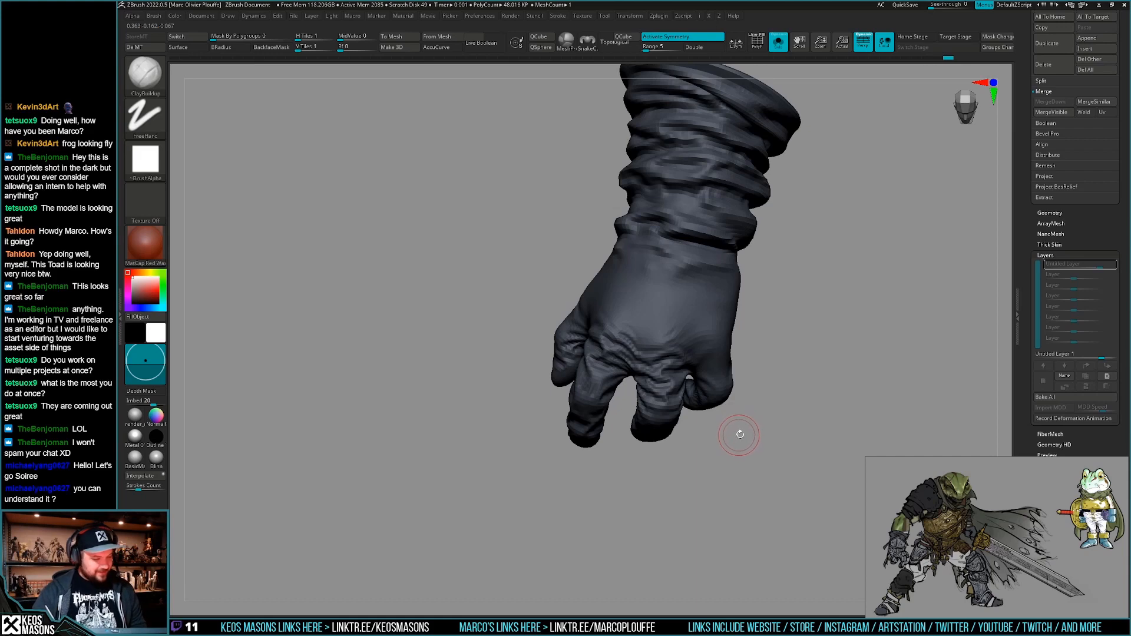
Smooth the folds across the glove's knuckles and rework them with ClayBuildup strokes.
{"action": "mouse_move", "coordinate": [738, 433]}
{"action": "right_mouse_down"}
{"action": "mouse_move", "coordinate": [722, 372]}
{"action": "mouse_move", "coordinate": [738, 376]}
{"action": "mouse_move", "coordinate": [730, 394]}
{"action": "mouse_move", "coordinate": [707, 351]}
{"action": "mouse_move", "coordinate": [653, 356]}
{"action": "right_mouse_up"}
{"action": "left_click_drag", "start_coordinate": [653, 357], "coordinate": [646, 396], "text": "shift"}
{"action": "mouse_move", "coordinate": [646, 396]}
{"action": "right_mouse_down"}
{"action": "mouse_move", "coordinate": [719, 391]}
{"action": "mouse_move", "coordinate": [653, 362]}
{"action": "right_mouse_up"}
{"action": "left_click_drag", "start_coordinate": [654, 362], "coordinate": [710, 364], "text": "shift"}
{"action": "right_click_drag", "start_coordinate": [711, 364], "coordinate": [711, 416]}
{"action": "mouse_move", "coordinate": [710, 417]}
{"action": "left_mouse_down"}
{"action": "mouse_move", "coordinate": [695, 430]}
{"action": "mouse_move", "coordinate": [660, 412]}
{"action": "left_mouse_up"}
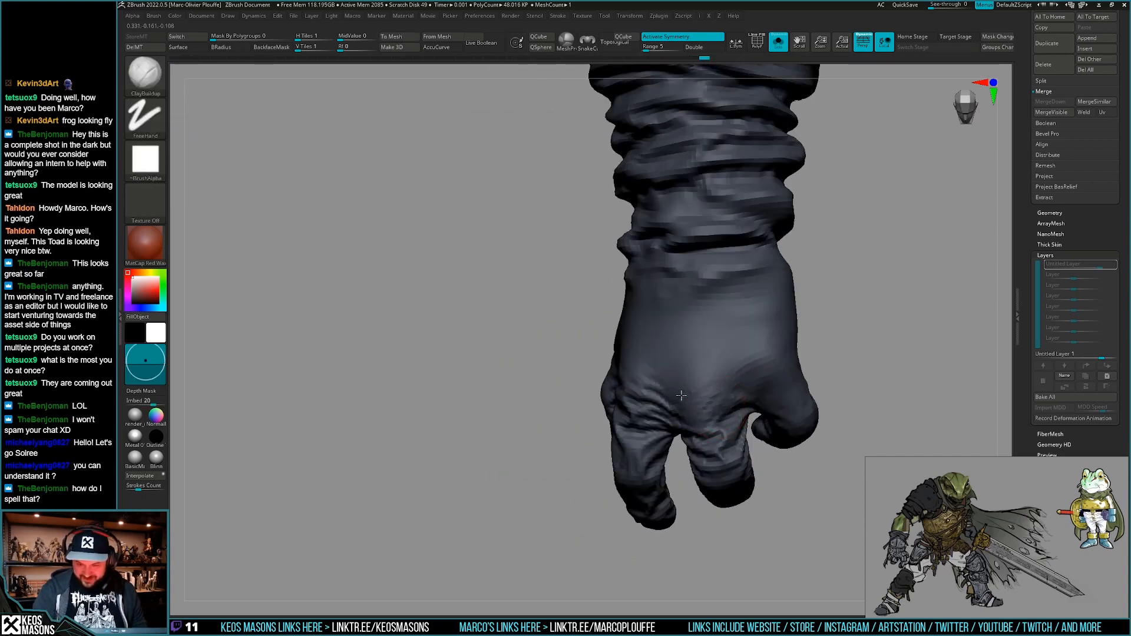
Build up the glove's knuckles and the areas between the fingers with ClayBuildup strokes and smooth them into the back of the hand.
{"action": "mouse_move", "coordinate": [659, 412]}
{"action": "right_mouse_down"}
{"action": "mouse_move", "coordinate": [701, 395]}
{"action": "mouse_move", "coordinate": [640, 417]}
{"action": "right_mouse_up"}
{"action": "left_click_drag", "start_coordinate": [641, 417], "coordinate": [622, 400], "text": "shift"}
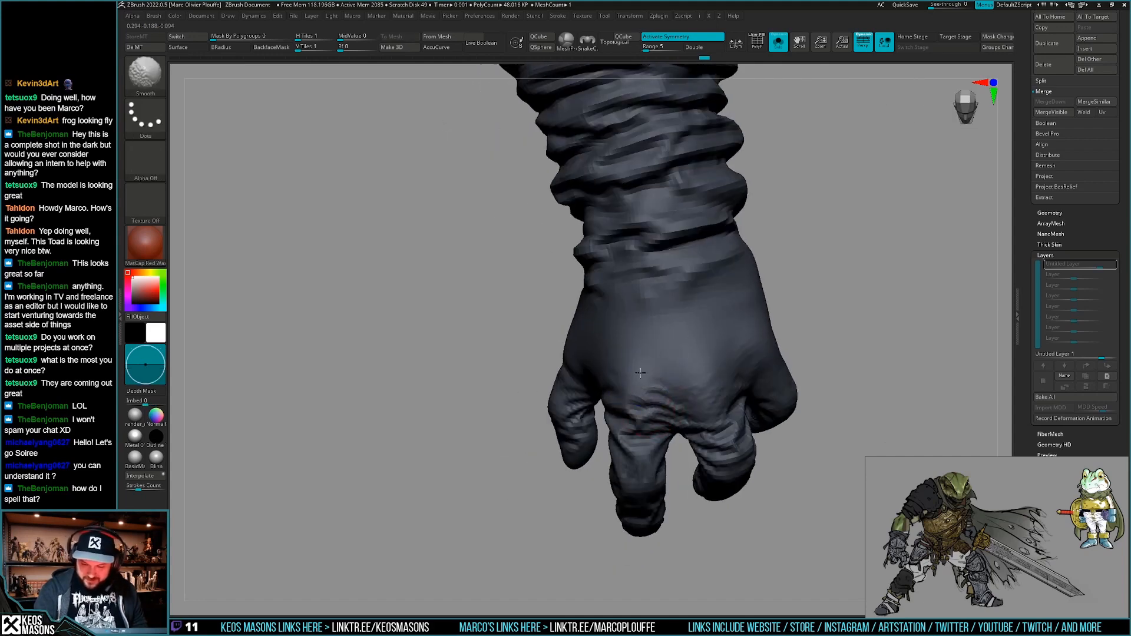
{"action": "right_click_drag", "start_coordinate": [640, 372], "coordinate": [742, 398]}
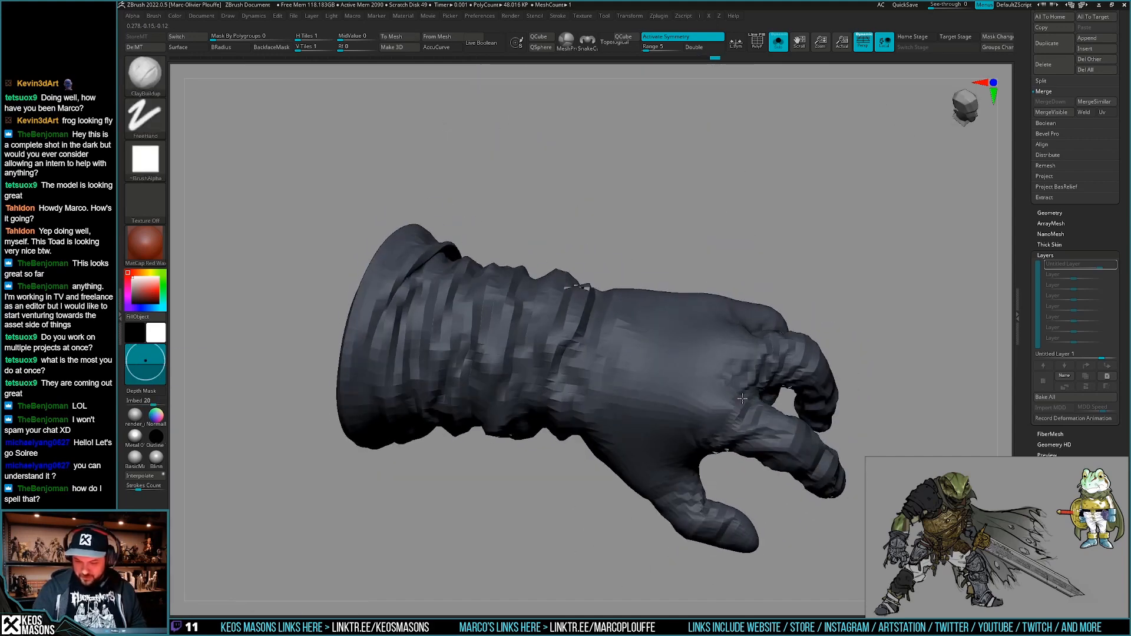
{"action": "right_click_drag", "start_coordinate": [693, 426], "coordinate": [665, 406]}
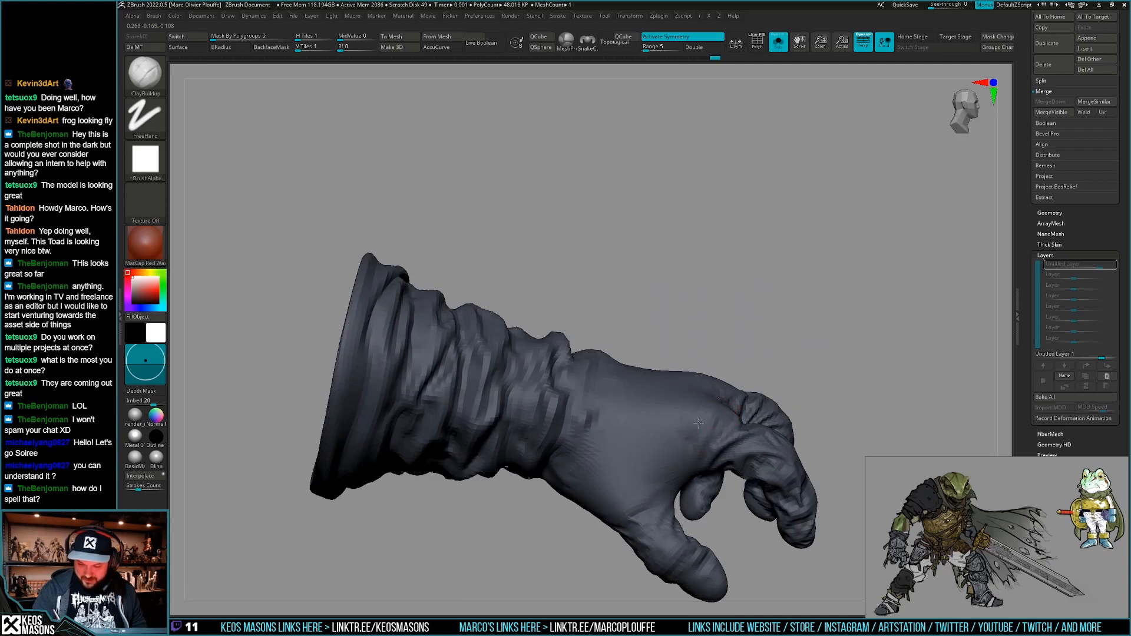
{"action": "left_click_drag", "start_coordinate": [666, 406], "coordinate": [677, 419]}
{"action": "right_click_drag", "start_coordinate": [677, 419], "coordinate": [667, 446]}
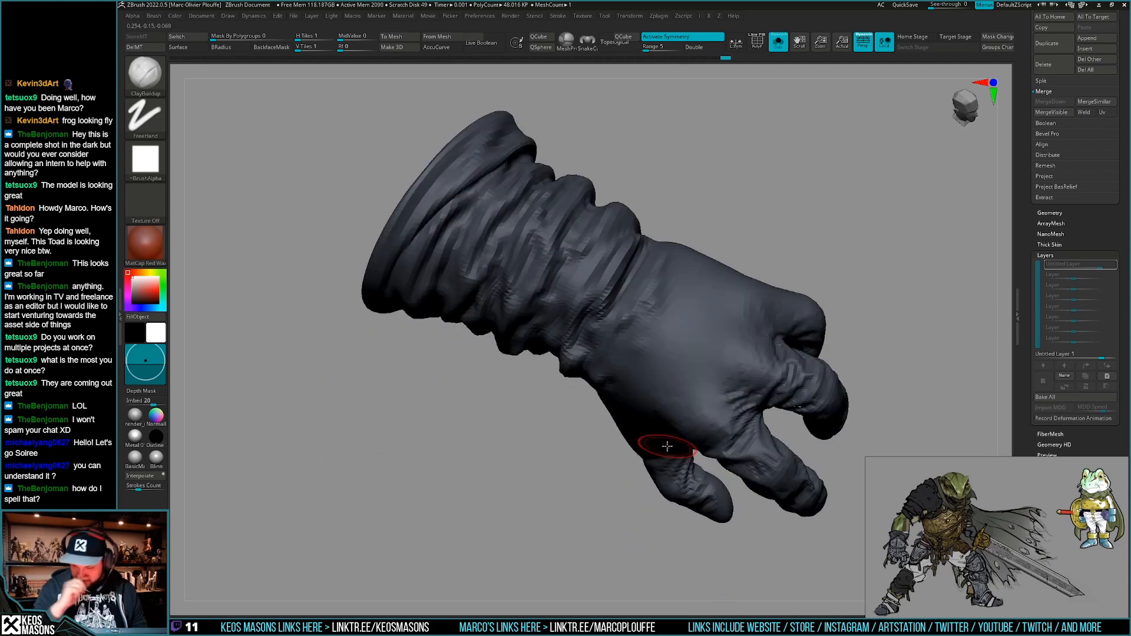
{"action": "mouse_move", "coordinate": [685, 332]}
{"action": "right_mouse_down"}
{"action": "mouse_move", "coordinate": [743, 416]}
{"action": "mouse_move", "coordinate": [695, 412]}
{"action": "mouse_move", "coordinate": [677, 400]}
{"action": "mouse_move", "coordinate": [685, 382]}
{"action": "mouse_move", "coordinate": [678, 436]}
{"action": "mouse_move", "coordinate": [744, 446]}
{"action": "mouse_move", "coordinate": [743, 429]}
{"action": "mouse_move", "coordinate": [621, 416]}
{"action": "mouse_move", "coordinate": [639, 389]}
{"action": "mouse_move", "coordinate": [560, 404]}
{"action": "mouse_move", "coordinate": [630, 396]}
{"action": "right_mouse_up"}
{"action": "right_click", "coordinate": [591, 471]}
{"action": "mouse_move", "coordinate": [590, 471]}
{"action": "right_mouse_down"}
{"action": "mouse_move", "coordinate": [606, 409]}
{"action": "mouse_move", "coordinate": [589, 433]}
{"action": "mouse_move", "coordinate": [624, 412]}
{"action": "mouse_move", "coordinate": [620, 356]}
{"action": "mouse_move", "coordinate": [714, 397]}
{"action": "mouse_move", "coordinate": [747, 437]}
{"action": "mouse_move", "coordinate": [722, 444]}
{"action": "mouse_move", "coordinate": [740, 426]}
{"action": "mouse_move", "coordinate": [731, 412]}
{"action": "right_mouse_up"}
Isolate the gloves and adjust their overall shape with an enlarged Move brush.
{"action": "key", "text": "alt+s"}
{"action": "key", "text": "alt+s"}
{"action": "key", "text": "space"}
{"action": "left_click", "coordinate": [740, 410]}
{"action": "right_click_drag", "start_coordinate": [898, 245], "coordinate": [859, 289]}
{"action": "key", "text": "space"}
{"action": "left_click_drag", "start_coordinate": [658, 386], "coordinate": [666, 383]}
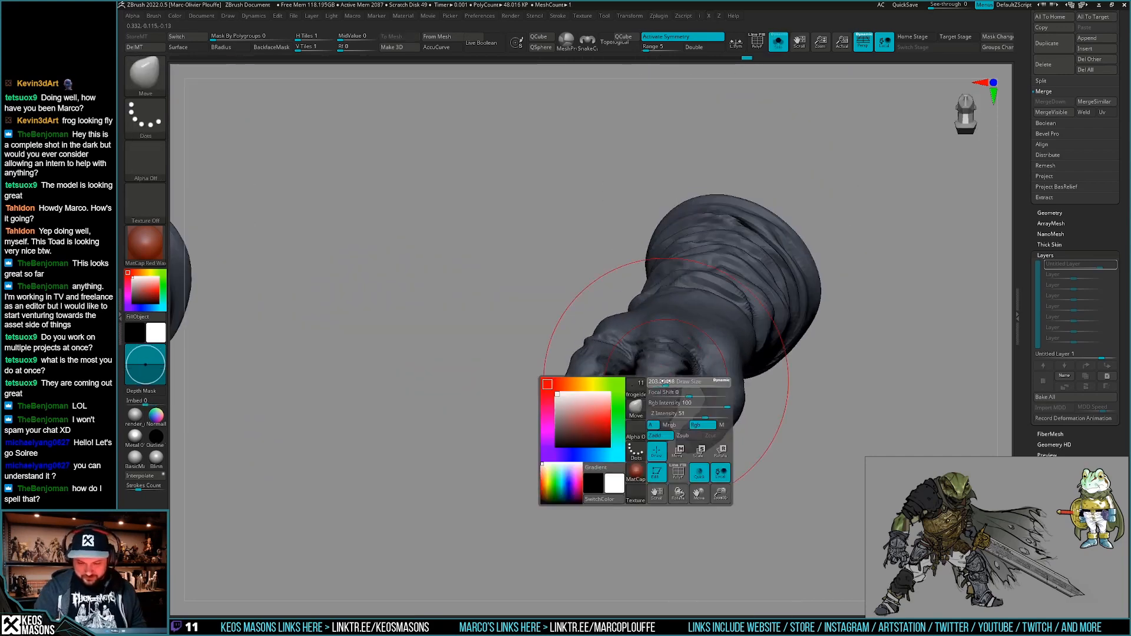
{"action": "key", "text": "shift+d"}
{"action": "key", "text": "d"}
Show the whole figure and fit the glove's fingers to the hand with the Move brush.
{"action": "key", "text": "alt+s"}
{"action": "right_click_drag", "start_coordinate": [654, 400], "coordinate": [574, 445]}
{"action": "right_click_drag", "start_coordinate": [648, 437], "coordinate": [701, 370]}
{"action": "left_click_drag", "start_coordinate": [714, 403], "coordinate": [719, 397]}
{"action": "right_click_drag", "start_coordinate": [701, 433], "coordinate": [725, 395]}
Cover the skin poking through the palm side of the glove's fingers with a smaller Move brush.
{"action": "right_click", "coordinate": [695, 457]}
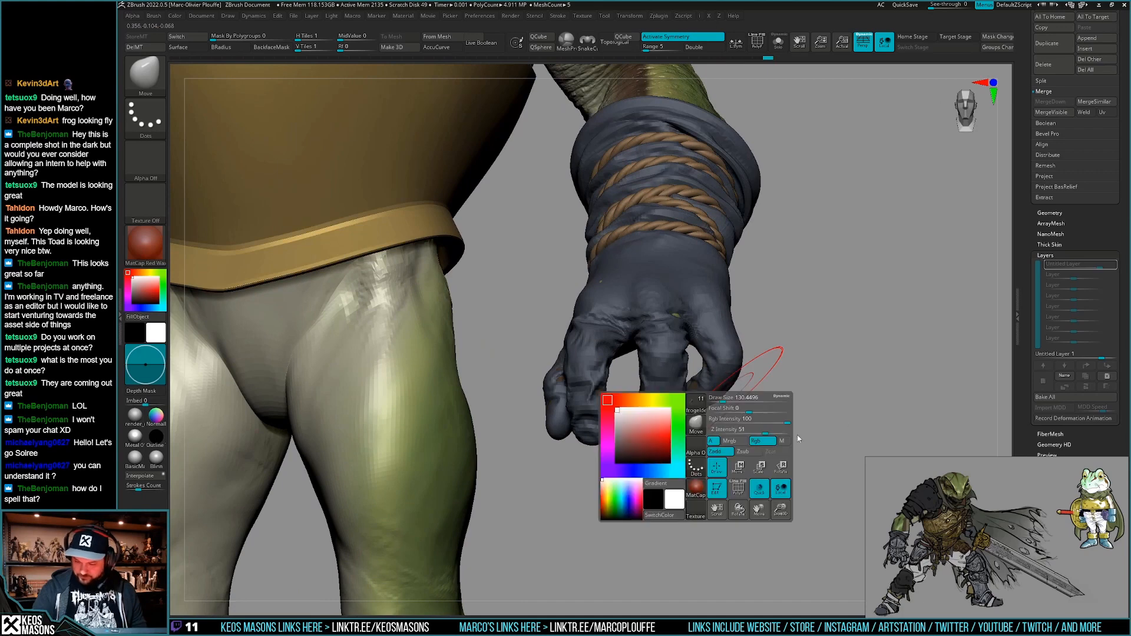
{"action": "left_click", "coordinate": [757, 440]}
{"action": "mouse_move", "coordinate": [797, 357]}
{"action": "right_mouse_down"}
{"action": "mouse_move", "coordinate": [759, 459]}
{"action": "mouse_move", "coordinate": [775, 397]}
{"action": "mouse_move", "coordinate": [758, 359]}
{"action": "right_mouse_up"}
{"action": "right_click", "coordinate": [771, 371]}
{"action": "left_click_drag", "start_coordinate": [761, 351], "coordinate": [766, 367]}
{"action": "right_click_drag", "start_coordinate": [765, 371], "coordinate": [769, 353]}
{"action": "left_click_drag", "start_coordinate": [768, 355], "coordinate": [771, 368]}
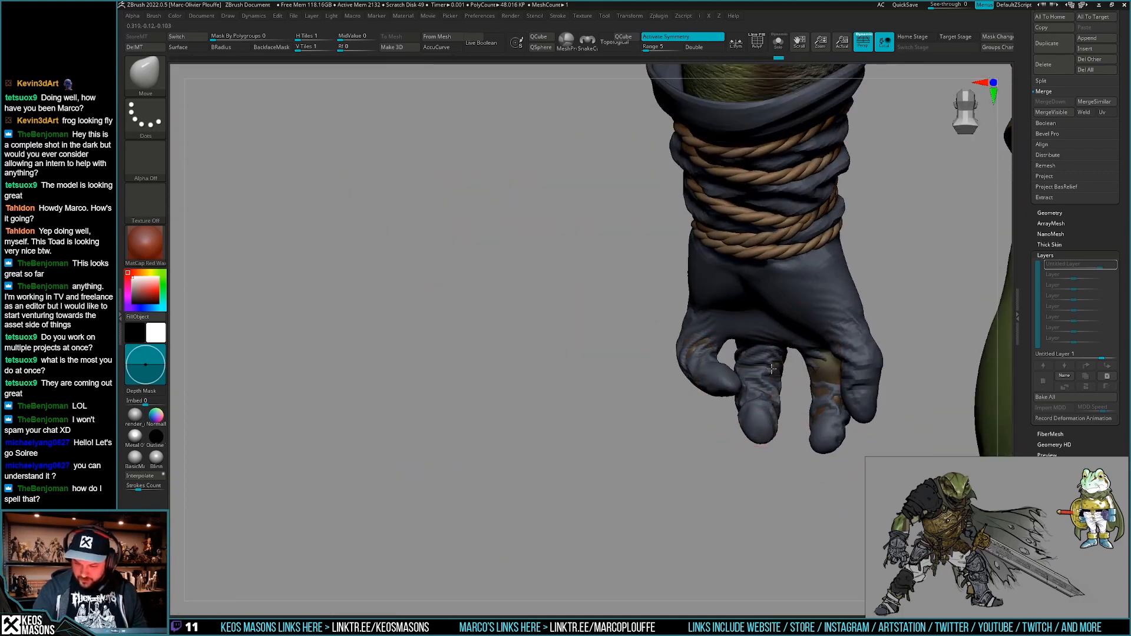
{"action": "right_click_drag", "start_coordinate": [771, 369], "coordinate": [825, 356]}
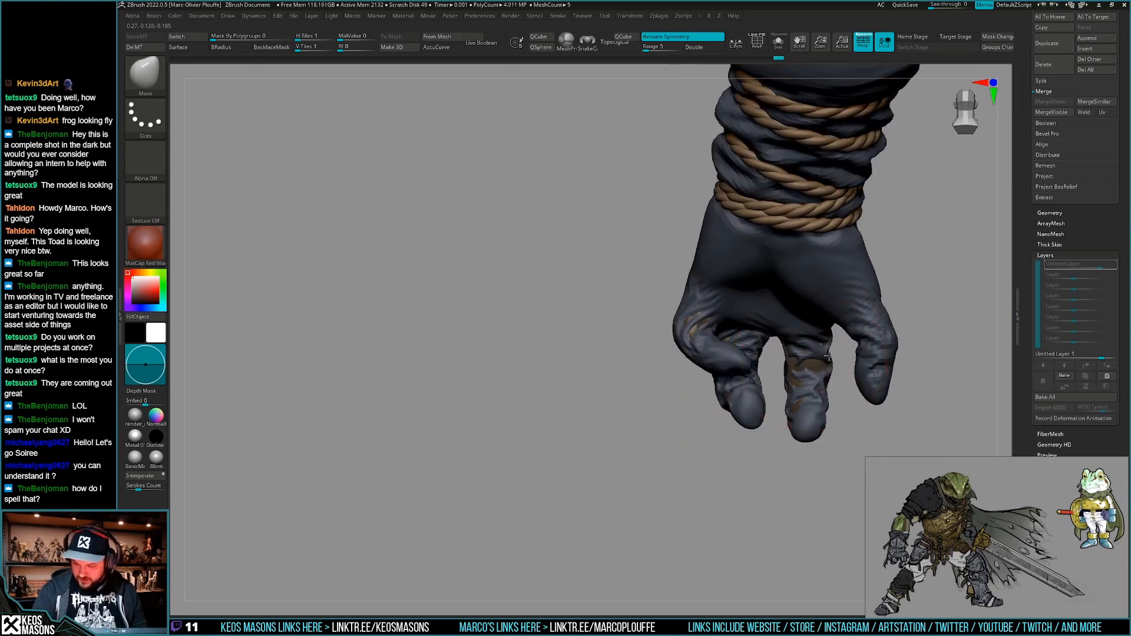
{"action": "left_click_drag", "start_coordinate": [828, 356], "coordinate": [807, 366]}
Pull the glove's fingers and fingertips out over the hand on the knuckle side with the Move brush.
{"action": "mouse_move", "coordinate": [705, 328]}
{"action": "right_mouse_down"}
{"action": "mouse_move", "coordinate": [698, 341]}
{"action": "mouse_move", "coordinate": [757, 335]}
{"action": "mouse_move", "coordinate": [690, 361]}
{"action": "mouse_move", "coordinate": [580, 309]}
{"action": "right_mouse_up"}
{"action": "left_click_drag", "start_coordinate": [566, 330], "coordinate": [559, 337]}
{"action": "mouse_move", "coordinate": [568, 354]}
{"action": "right_mouse_down"}
{"action": "mouse_move", "coordinate": [589, 330]}
{"action": "mouse_move", "coordinate": [645, 392]}
{"action": "mouse_move", "coordinate": [627, 433]}
{"action": "mouse_move", "coordinate": [565, 459]}
{"action": "mouse_move", "coordinate": [609, 446]}
{"action": "mouse_move", "coordinate": [618, 396]}
{"action": "right_mouse_up"}
{"action": "right_click", "coordinate": [592, 443]}
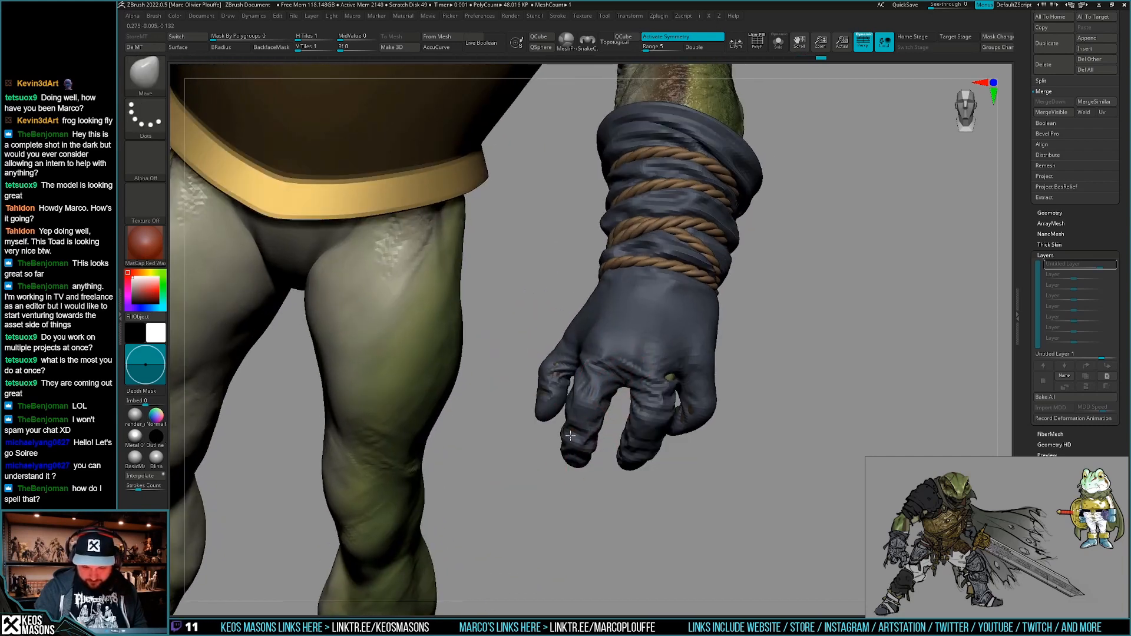
{"action": "right_click_drag", "start_coordinate": [570, 436], "coordinate": [589, 383]}
{"action": "right_click_drag", "start_coordinate": [524, 437], "coordinate": [705, 398]}
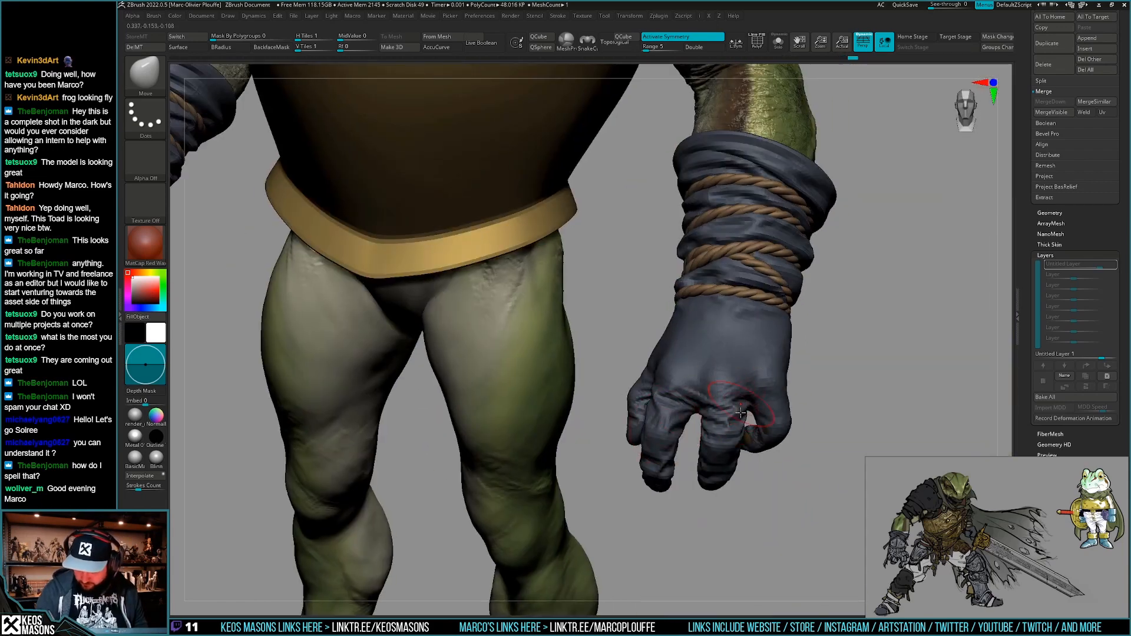
{"action": "right_click_drag", "start_coordinate": [729, 480], "coordinate": [722, 399], "text": "ctrl"}
{"action": "key", "text": "shift+f"}
{"action": "key", "text": "shift+f"}
Add a new sculpt layer to the frog's body, then lower its subdivision level with the wireframe shown.
{"action": "right_click_drag", "start_coordinate": [795, 421], "coordinate": [761, 417]}
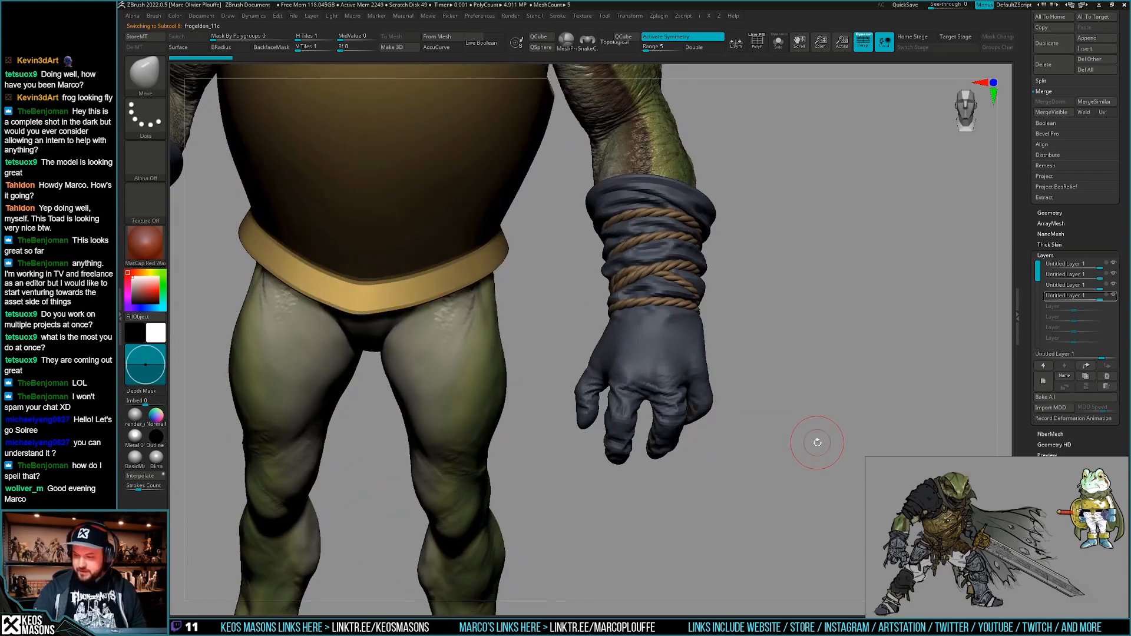
{"action": "left_click", "coordinate": [1043, 386]}
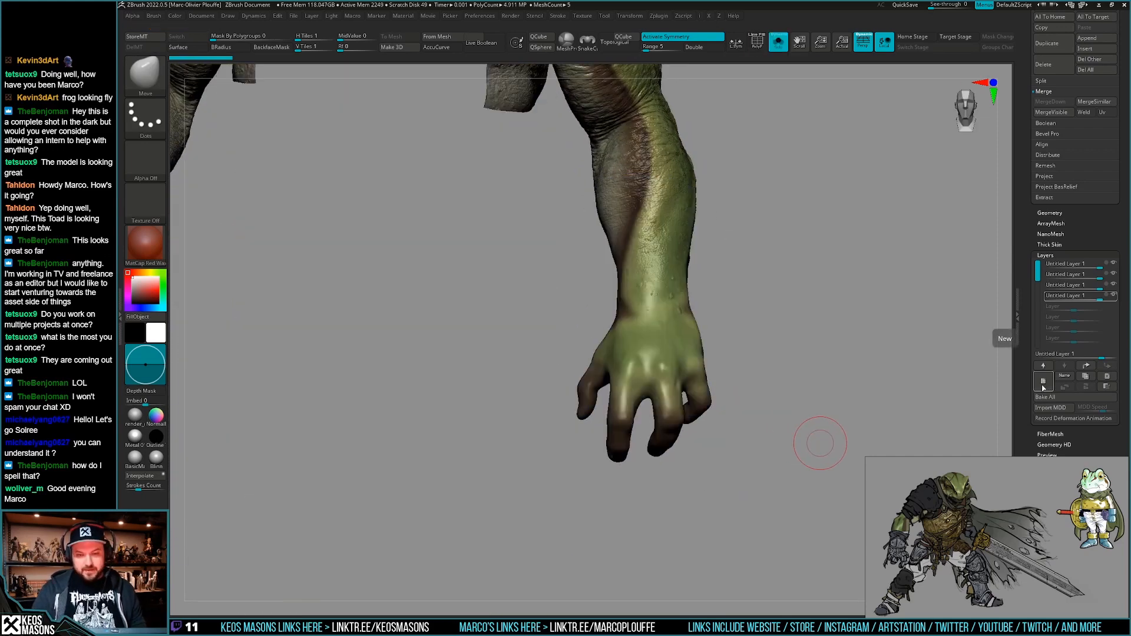
{"action": "key", "text": "space"}
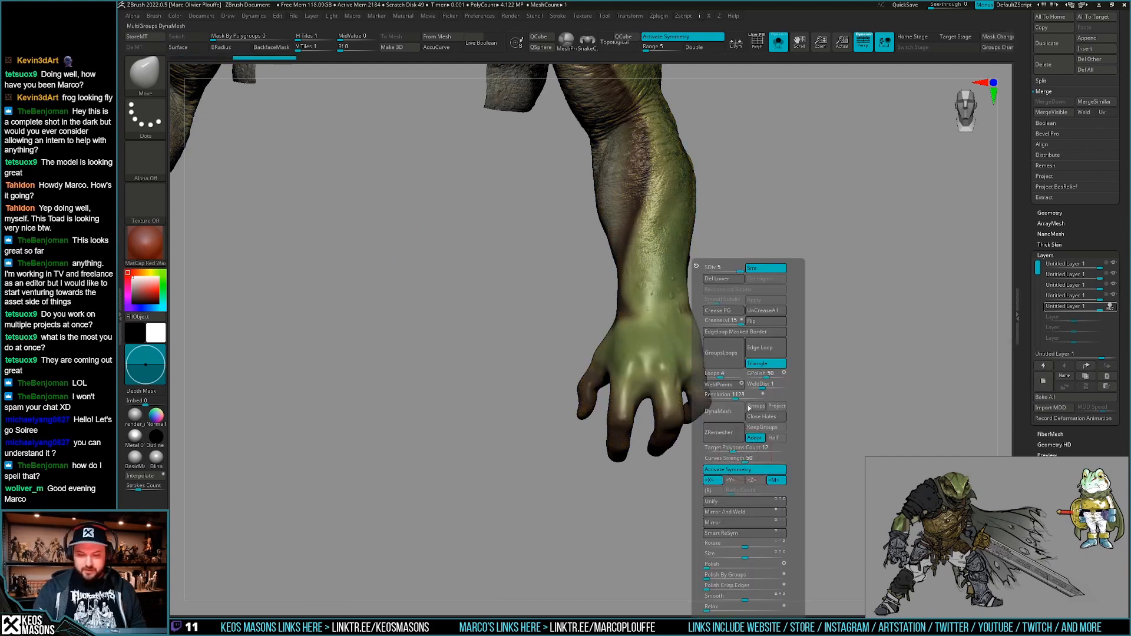
{"action": "key", "text": "shift+d"}
{"action": "key", "text": "alt+s"}
{"action": "key", "text": "shift+f"}
Mask the frog's body with a lasso so that only the hands stay unmasked.
{"action": "left_click_drag", "start_coordinate": [644, 479], "coordinate": [661, 442]}
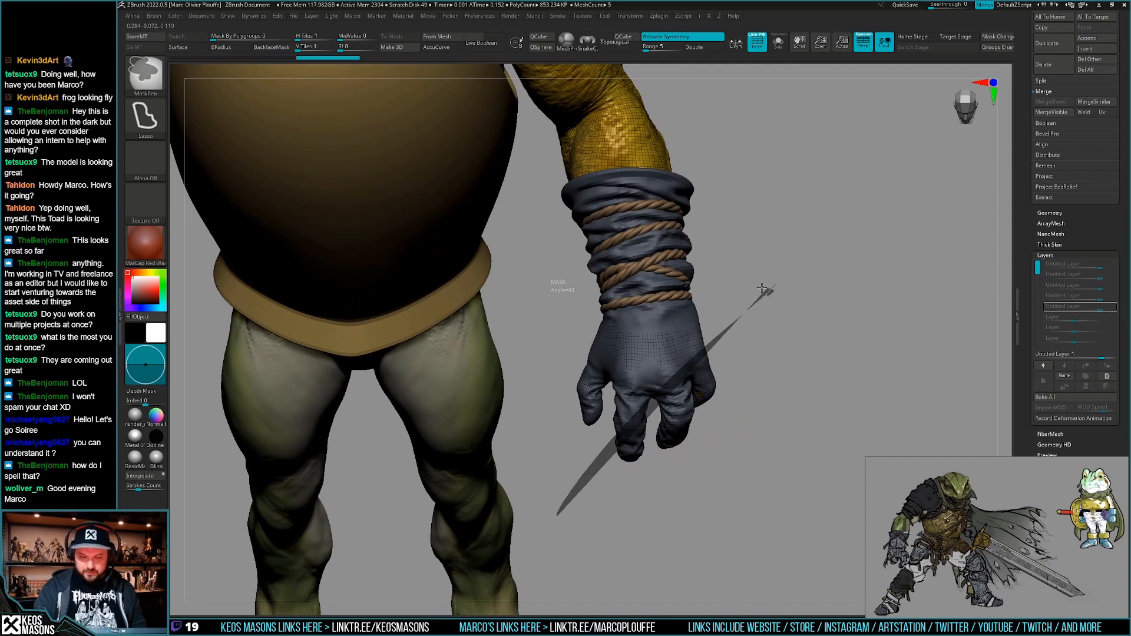
{"action": "left_click_drag", "start_coordinate": [761, 288], "coordinate": [756, 318], "text": "ctrl"}
{"action": "mouse_move", "coordinate": [586, 322]}
{"action": "left_mouse_down", "text": "ctrl"}
{"action": "mouse_move", "coordinate": [820, 412]}
{"action": "mouse_move", "coordinate": [810, 396]}
{"action": "left_mouse_up", "text": "ctrl"}
{"action": "left_click", "coordinate": [790, 392], "text": "ctrl"}
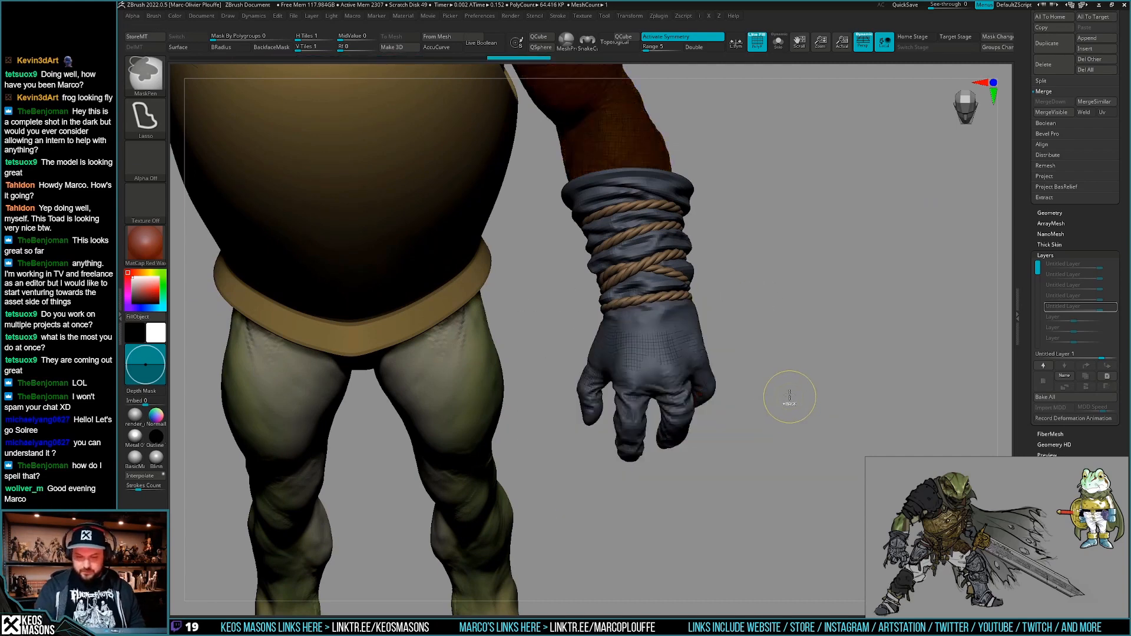
Isolate the body and shrink its unmasked hands with the Transpose tool so the fingers sit inside the gloves.
{"action": "key", "text": "alt+s"}
{"action": "key", "text": "w"}
{"action": "mouse_move", "coordinate": [704, 369]}
{"action": "left_mouse_down"}
{"action": "mouse_move", "coordinate": [713, 382]}
{"action": "mouse_move", "coordinate": [829, 273]}
{"action": "mouse_move", "coordinate": [818, 280]}
{"action": "left_mouse_up"}
{"action": "key", "text": "ctrl+z"}
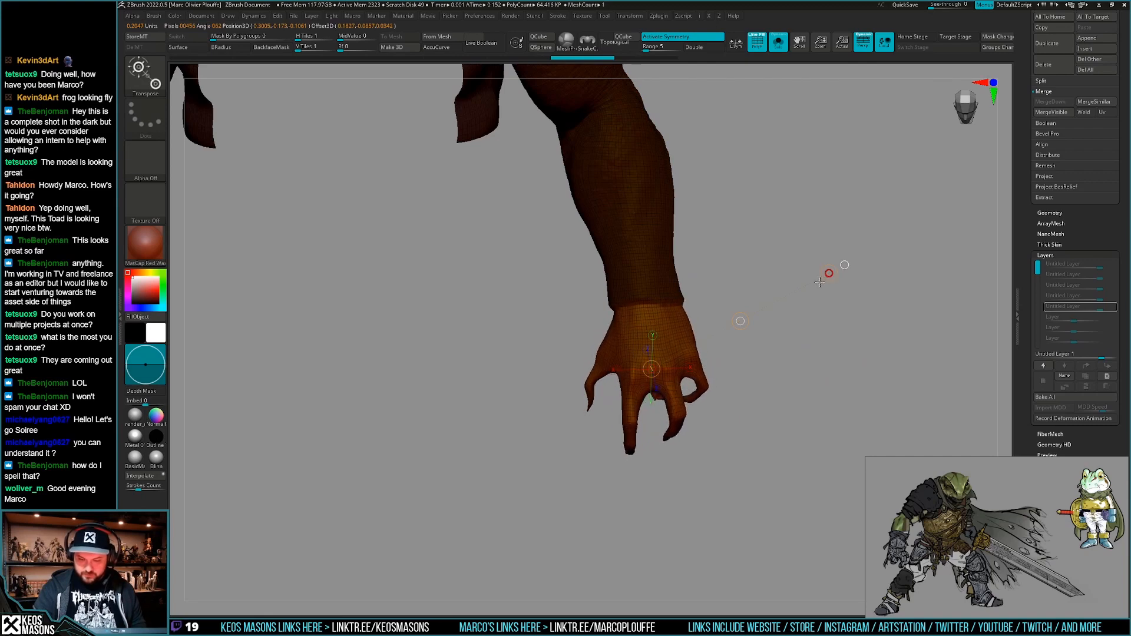
{"action": "key", "text": "q"}
Clear the body's mask, return it to its highest subdivision level and hide the wireframe.
{"action": "mouse_move", "coordinate": [566, 338]}
{"action": "right_mouse_down"}
{"action": "mouse_move", "coordinate": [750, 367]}
{"action": "mouse_move", "coordinate": [765, 358]}
{"action": "right_mouse_up"}
{"action": "left_click_drag", "start_coordinate": [758, 374], "coordinate": [767, 375]}
{"action": "mouse_move", "coordinate": [768, 371]}
{"action": "right_mouse_down"}
{"action": "mouse_move", "coordinate": [848, 366]}
{"action": "mouse_move", "coordinate": [785, 409]}
{"action": "mouse_move", "coordinate": [810, 345]}
{"action": "mouse_move", "coordinate": [846, 337]}
{"action": "mouse_move", "coordinate": [808, 383]}
{"action": "mouse_move", "coordinate": [793, 378]}
{"action": "right_mouse_up"}
{"action": "left_click", "coordinate": [686, 158], "text": "alt"}
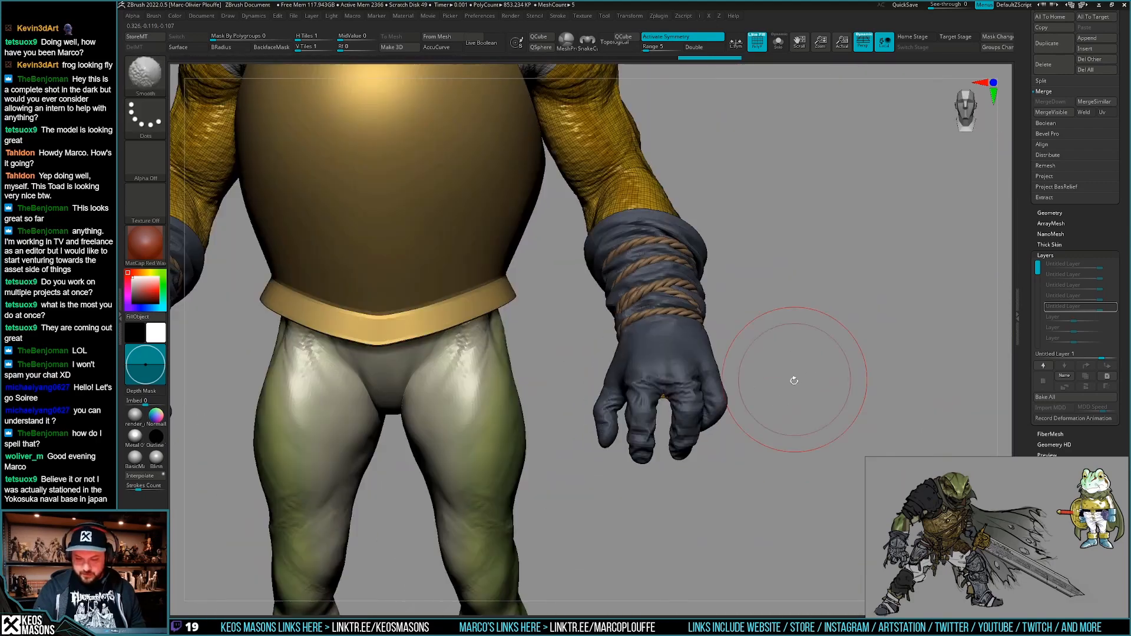
{"action": "key", "text": "alt+s"}
{"action": "key", "text": "g"}
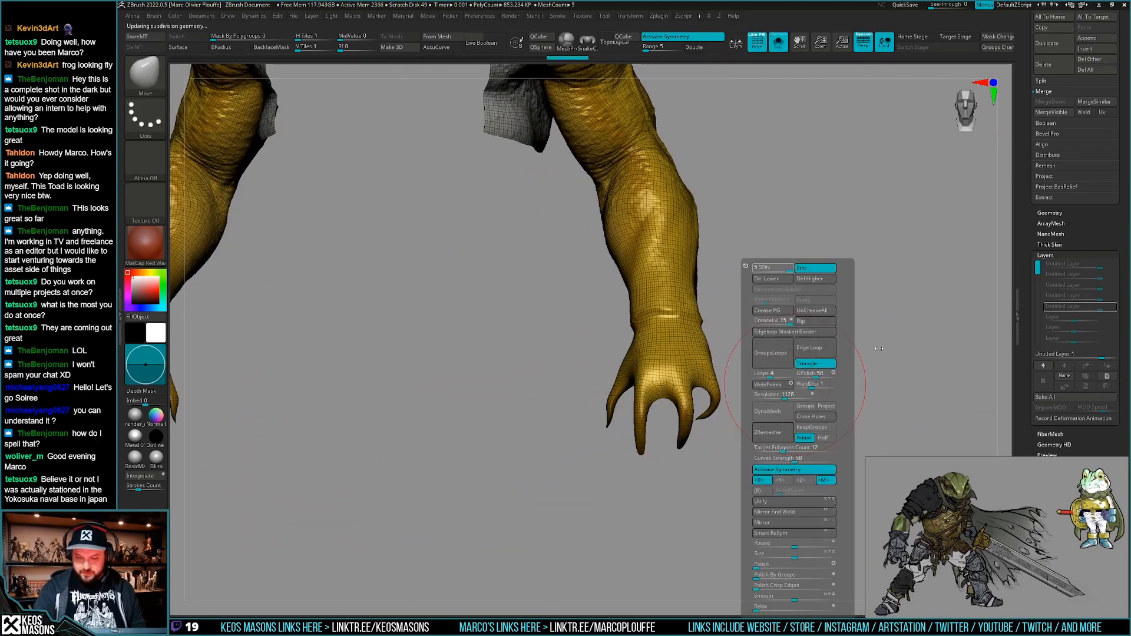
{"action": "key", "text": "shift+f"}
{"action": "key", "text": "alt+s"}
Select the glove again and rework its knuckle folds with the ClayBuildup brush.
{"action": "key", "text": "b"}
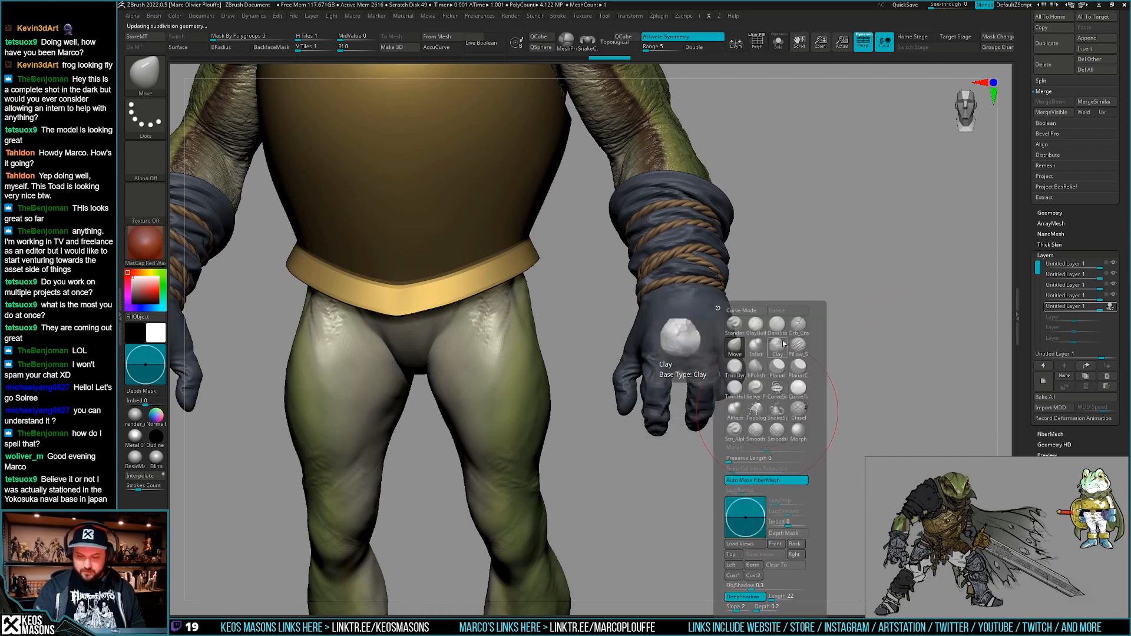
{"action": "left_click", "coordinate": [755, 325]}
{"action": "right_click_drag", "start_coordinate": [823, 254], "coordinate": [790, 330], "text": "ctrl"}
{"action": "right_click", "coordinate": [686, 395]}
{"action": "left_click", "coordinate": [698, 353], "text": "alt"}
{"action": "right_click_drag", "start_coordinate": [698, 359], "coordinate": [714, 345], "text": "alt"}
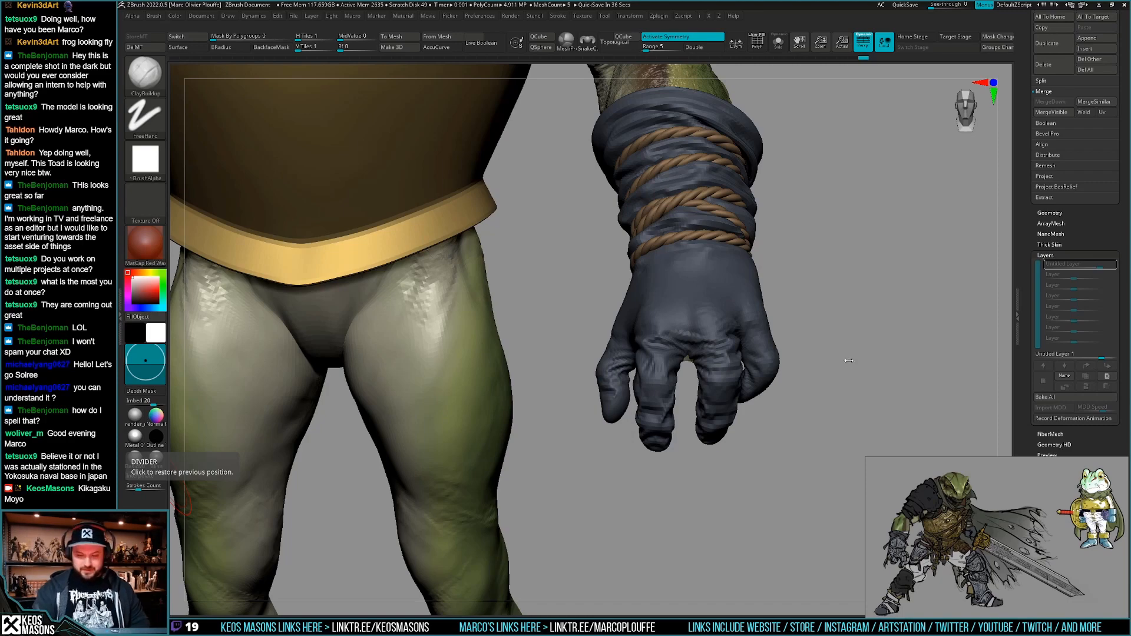
Build up the glove's thumb base and smooth it into the back of the hand.
{"action": "left_click_drag", "start_coordinate": [848, 360], "coordinate": [561, 346]}
{"action": "key", "text": "space"}
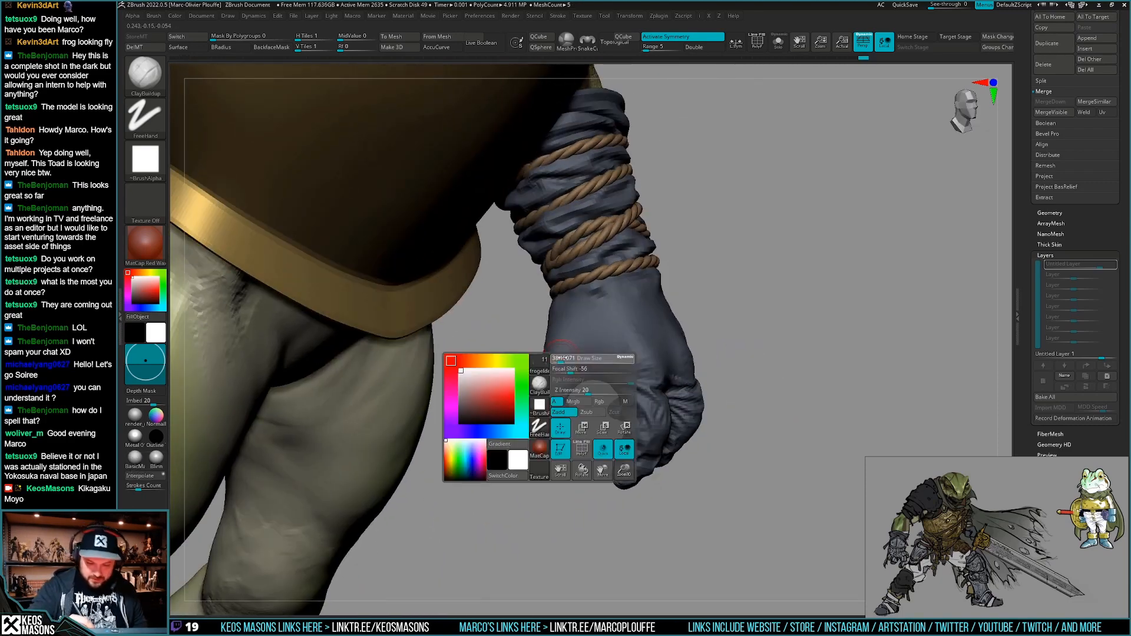
{"action": "right_click_drag", "start_coordinate": [563, 357], "coordinate": [573, 307]}
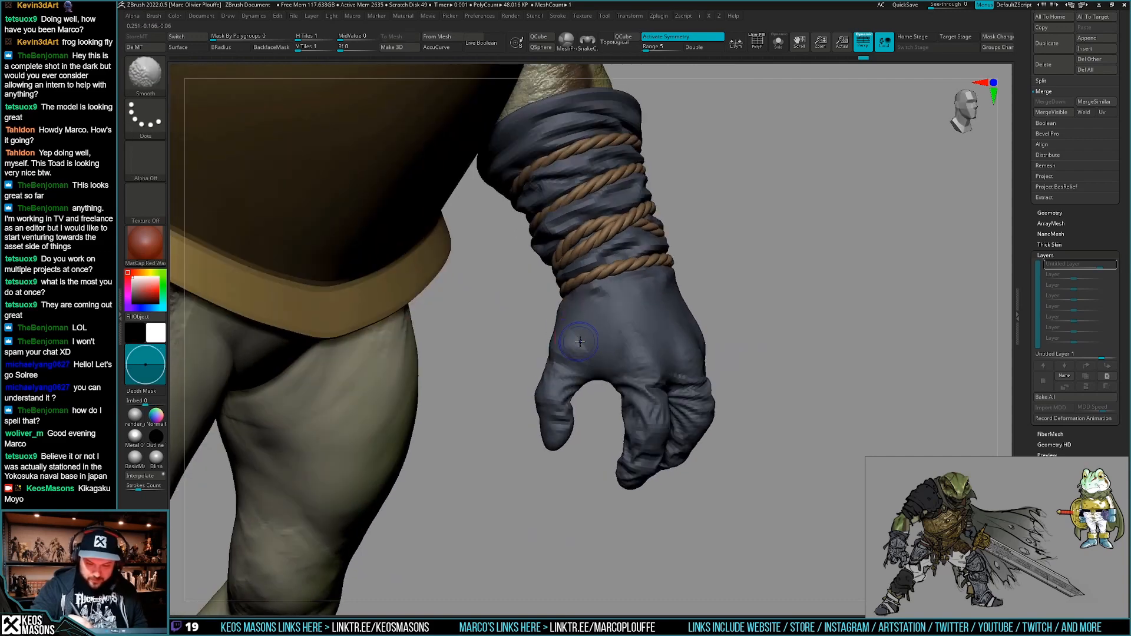
Reshape the glove's thumb and fingers from several sides with the Move brush.
{"action": "key", "text": "space"}
{"action": "left_click", "coordinate": [576, 347]}
{"action": "right_click_drag", "start_coordinate": [630, 266], "coordinate": [552, 356]}
{"action": "key", "text": "space"}
{"action": "right_click_drag", "start_coordinate": [654, 358], "coordinate": [712, 444]}
{"action": "key", "text": "space"}
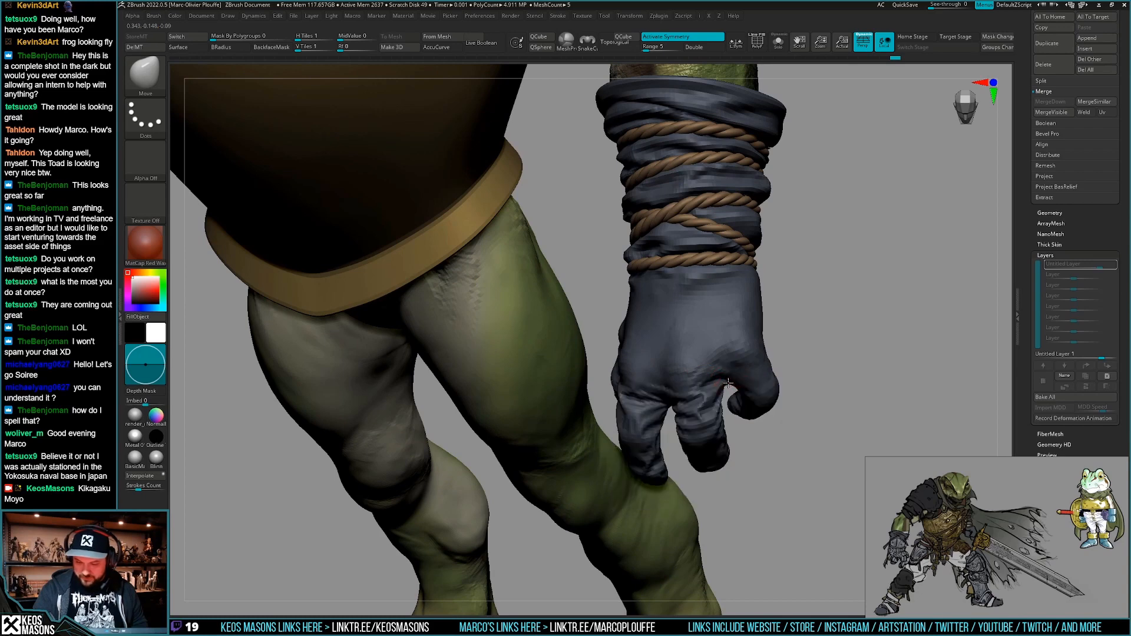
Smooth away the folds on the glove's curled outer finger and switch to the ClayBuildup brush to rework it.
{"action": "mouse_move", "coordinate": [730, 381]}
{"action": "right_mouse_down", "text": "ctrl"}
{"action": "mouse_move", "coordinate": [728, 353]}
{"action": "mouse_move", "coordinate": [707, 361]}
{"action": "mouse_move", "coordinate": [772, 377]}
{"action": "mouse_move", "coordinate": [661, 416]}
{"action": "right_mouse_up", "text": "ctrl"}
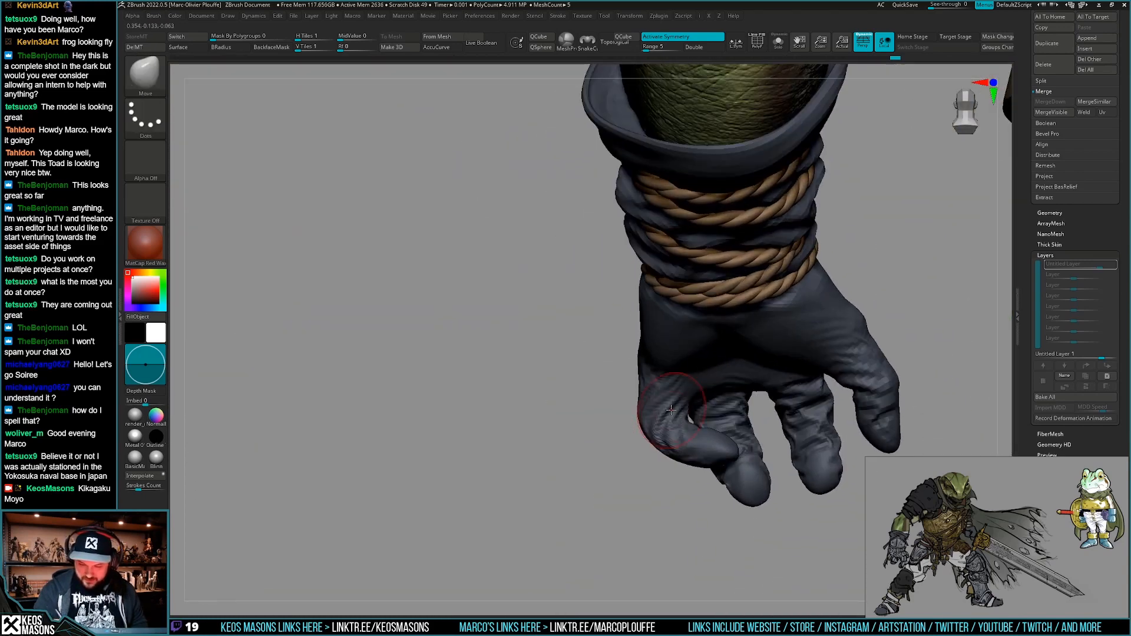
{"action": "left_click_drag", "start_coordinate": [659, 420], "coordinate": [656, 441], "text": "shift"}
{"action": "mouse_move", "coordinate": [656, 441]}
{"action": "right_mouse_down"}
{"action": "mouse_move", "coordinate": [626, 433]}
{"action": "mouse_move", "coordinate": [661, 414]}
{"action": "right_mouse_up"}
{"action": "key", "text": "space"}
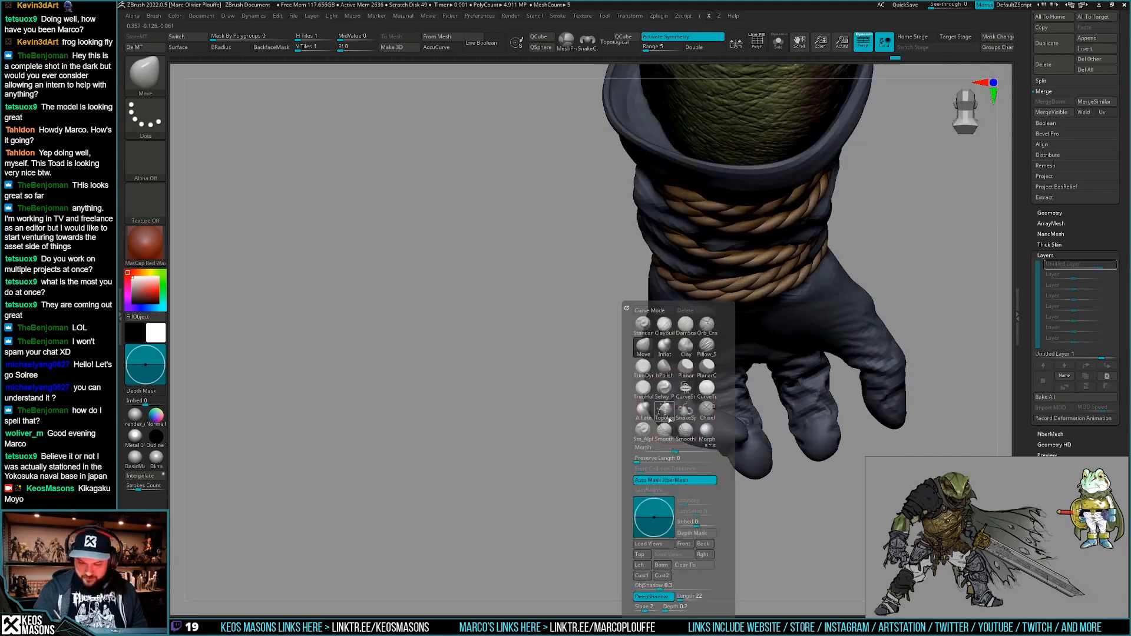
{"action": "left_click", "coordinate": [692, 399]}
{"action": "mouse_move", "coordinate": [682, 408]}
{"action": "right_mouse_down"}
{"action": "mouse_move", "coordinate": [687, 379]}
{"action": "mouse_move", "coordinate": [706, 382]}
{"action": "mouse_move", "coordinate": [703, 425]}
{"action": "right_mouse_up"}
{"action": "key", "text": "shift"}
{"action": "key", "text": "space"}
{"action": "left_click", "coordinate": [716, 347]}
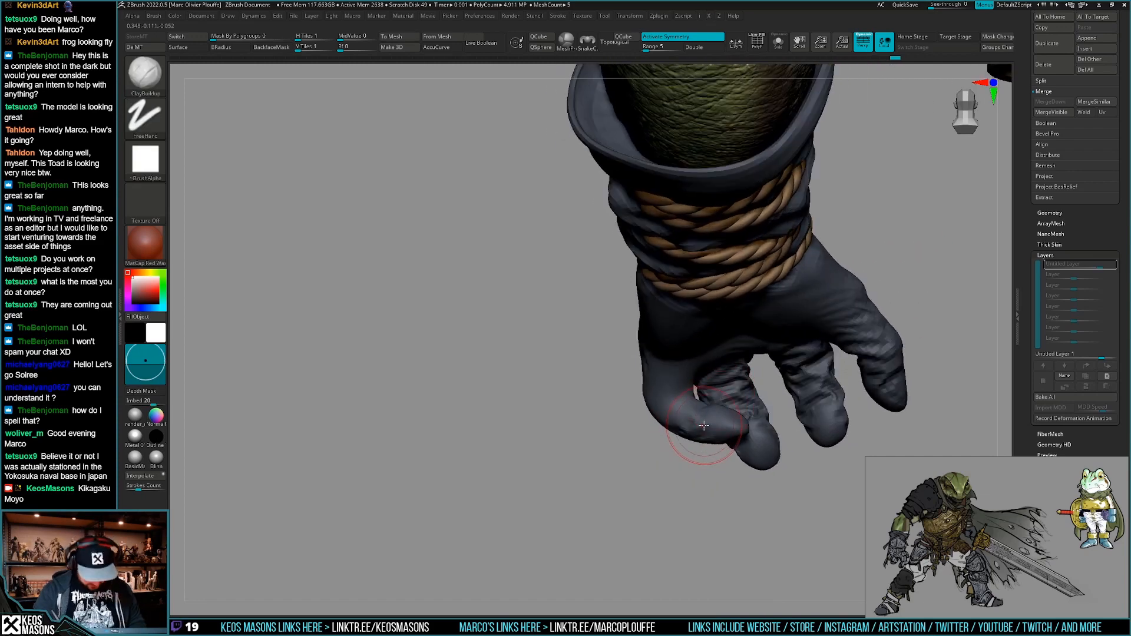
Pull new cloth folds into the glove's curled outer finger with the ClothHook brush.
{"action": "key", "text": "b"}
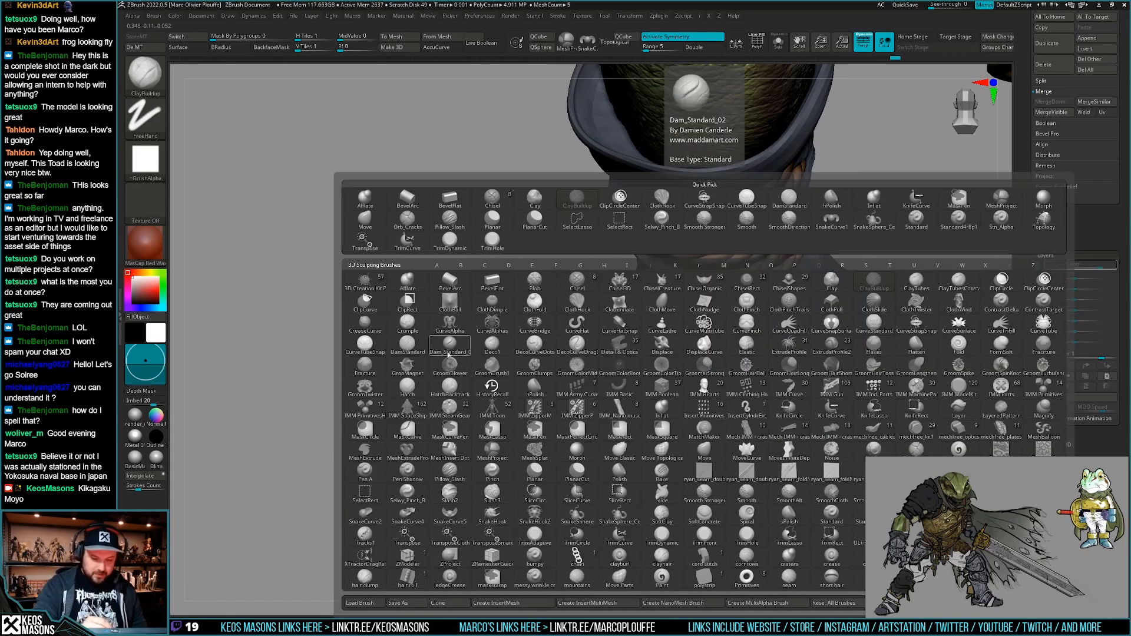
{"action": "key", "text": "c"}
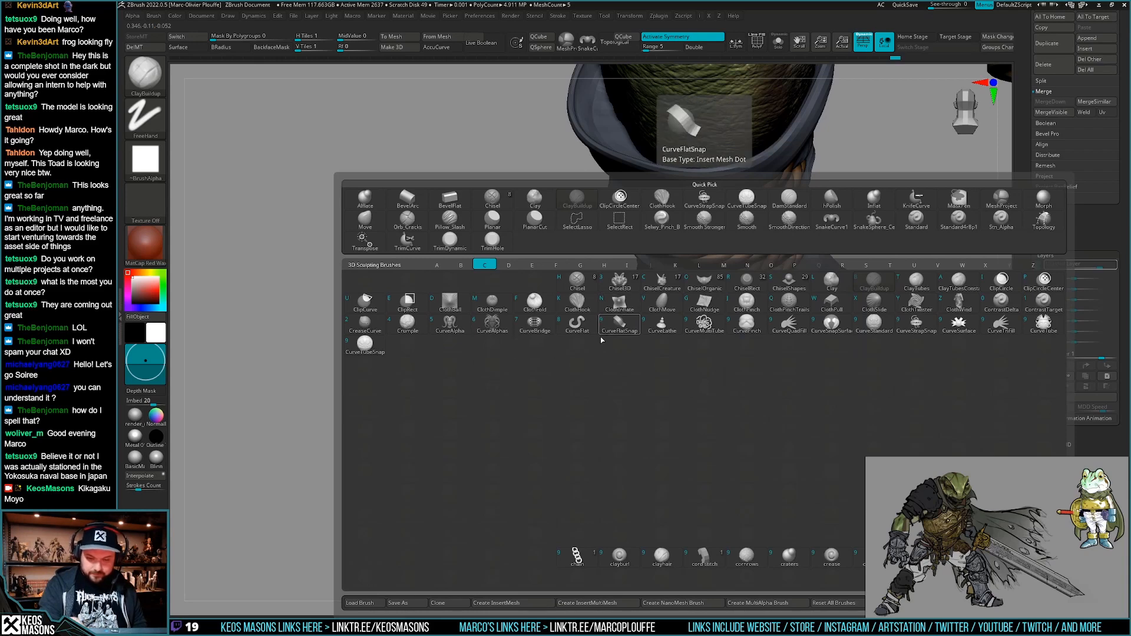
{"action": "key", "text": "k"}
{"action": "right_click_drag", "start_coordinate": [600, 282], "coordinate": [682, 433]}
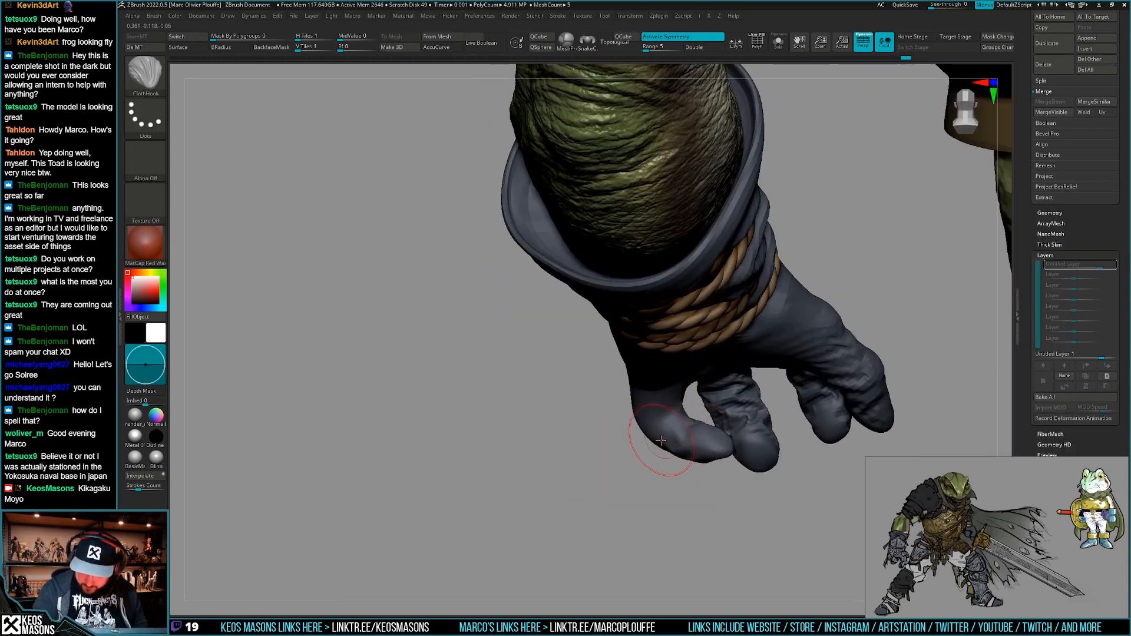
{"action": "mouse_move", "coordinate": [688, 399]}
{"action": "right_mouse_down"}
{"action": "mouse_move", "coordinate": [677, 400]}
{"action": "mouse_move", "coordinate": [714, 414]}
{"action": "mouse_move", "coordinate": [700, 454]}
{"action": "mouse_move", "coordinate": [699, 395]}
{"action": "mouse_move", "coordinate": [715, 428]}
{"action": "mouse_move", "coordinate": [702, 451]}
{"action": "mouse_move", "coordinate": [739, 366]}
{"action": "mouse_move", "coordinate": [755, 390]}
{"action": "mouse_move", "coordinate": [732, 411]}
{"action": "right_mouse_up"}
{"action": "right_click", "coordinate": [755, 390]}
{"action": "right_click", "coordinate": [732, 412]}
Work more cloth folds into the glove's outer finger and thumb, blending them back with the Morph brush.
{"action": "mouse_move", "coordinate": [990, 224]}
{"action": "right_mouse_down"}
{"action": "mouse_move", "coordinate": [696, 391]}
{"action": "mouse_move", "coordinate": [676, 389]}
{"action": "mouse_move", "coordinate": [689, 411]}
{"action": "mouse_move", "coordinate": [676, 386]}
{"action": "right_mouse_up"}
{"action": "left_click_drag", "start_coordinate": [676, 386], "coordinate": [695, 391]}
{"action": "mouse_move", "coordinate": [694, 392]}
{"action": "right_mouse_down"}
{"action": "mouse_move", "coordinate": [688, 347]}
{"action": "mouse_move", "coordinate": [666, 347]}
{"action": "mouse_move", "coordinate": [725, 398]}
{"action": "mouse_move", "coordinate": [739, 431]}
{"action": "mouse_move", "coordinate": [765, 416]}
{"action": "mouse_move", "coordinate": [757, 412]}
{"action": "right_mouse_up"}
{"action": "mouse_move", "coordinate": [678, 412]}
{"action": "right_mouse_down"}
{"action": "mouse_move", "coordinate": [681, 443]}
{"action": "mouse_move", "coordinate": [697, 409]}
{"action": "mouse_move", "coordinate": [723, 412]}
{"action": "mouse_move", "coordinate": [701, 404]}
{"action": "mouse_move", "coordinate": [737, 400]}
{"action": "mouse_move", "coordinate": [775, 418]}
{"action": "mouse_move", "coordinate": [745, 393]}
{"action": "mouse_move", "coordinate": [758, 416]}
{"action": "right_mouse_up"}
{"action": "key", "text": "space"}
{"action": "left_click", "coordinate": [751, 390]}
{"action": "right_click", "coordinate": [750, 412]}
{"action": "mouse_move", "coordinate": [735, 458]}
{"action": "right_mouse_down"}
{"action": "mouse_move", "coordinate": [720, 468]}
{"action": "mouse_move", "coordinate": [793, 442]}
{"action": "mouse_move", "coordinate": [848, 392]}
{"action": "mouse_move", "coordinate": [765, 397]}
{"action": "mouse_move", "coordinate": [713, 427]}
{"action": "mouse_move", "coordinate": [645, 415]}
{"action": "right_mouse_up"}
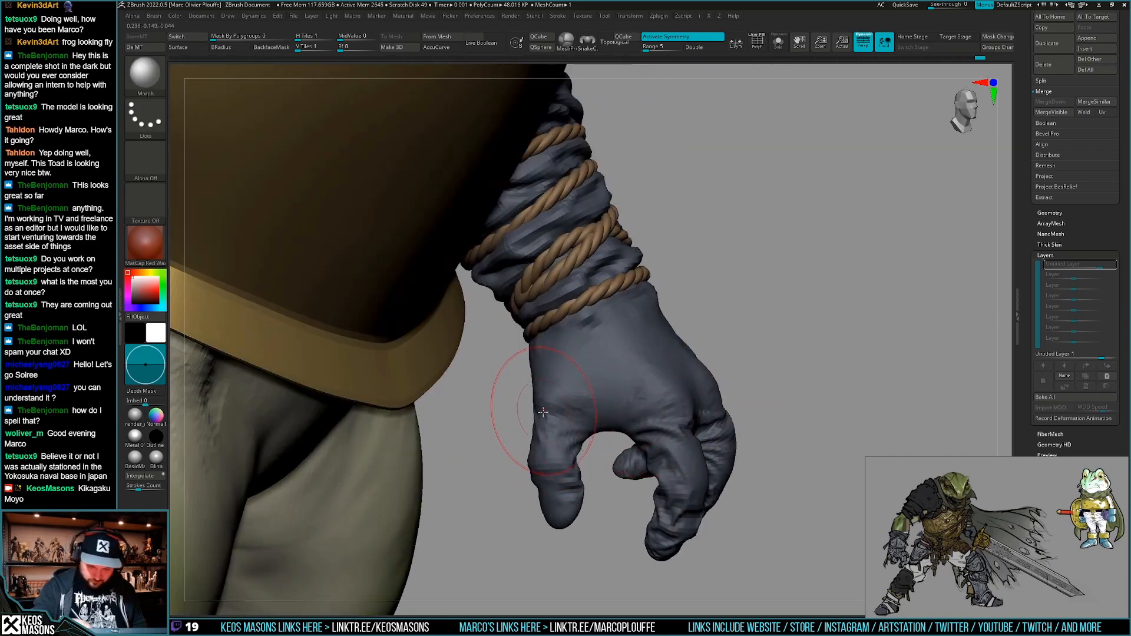
{"action": "right_click_drag", "start_coordinate": [564, 436], "coordinate": [676, 431]}
Raise the glove to its highest subdivision level, skipping the morph target note until the next restart.
{"action": "key", "text": "shift+f"}
{"action": "key", "text": "shift+f"}
{"action": "key", "text": "2"}
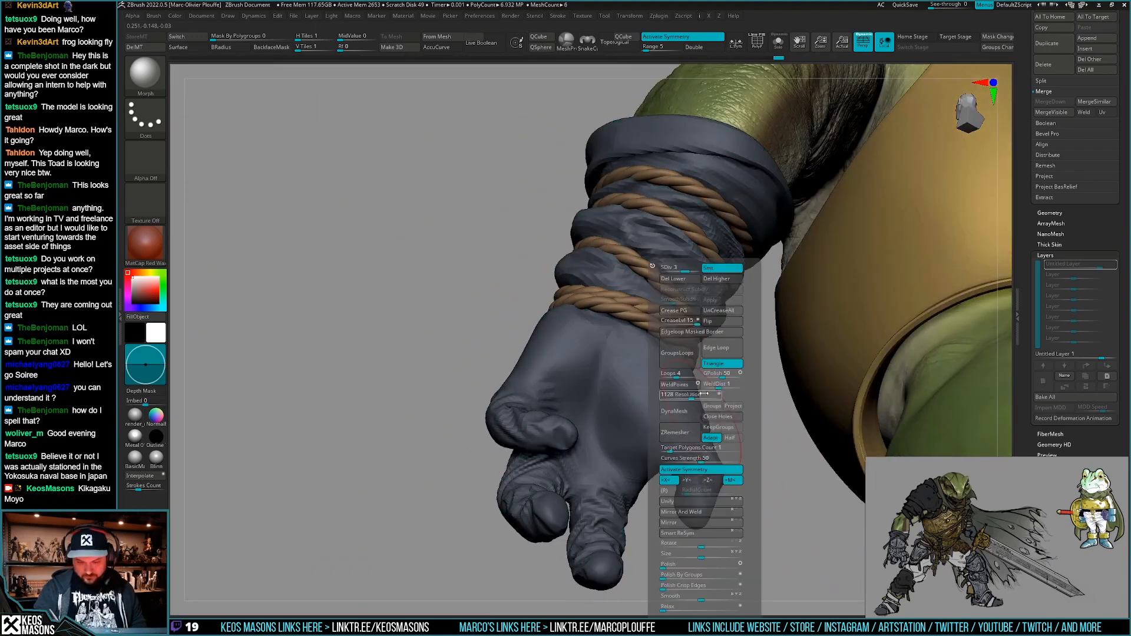
{"action": "left_click_drag", "start_coordinate": [730, 246], "coordinate": [733, 247]}
{"action": "right_click_drag", "start_coordinate": [744, 439], "coordinate": [695, 501]}
{"action": "left_click", "coordinate": [693, 507]}
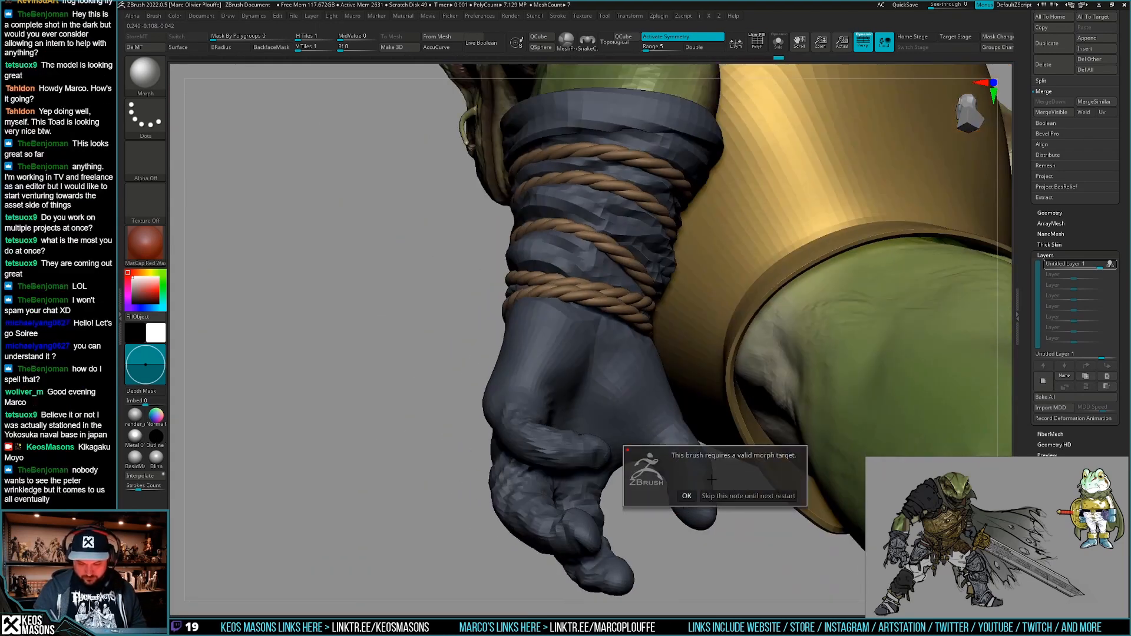
{"action": "left_click", "coordinate": [723, 496]}
{"action": "key", "text": "d"}
{"action": "key", "text": "d"}
Smooth the glove's palm with the Smooth Stronger brush and build up the finger bases with ClayBuildup.
{"action": "right_click_drag", "start_coordinate": [669, 454], "coordinate": [736, 443]}
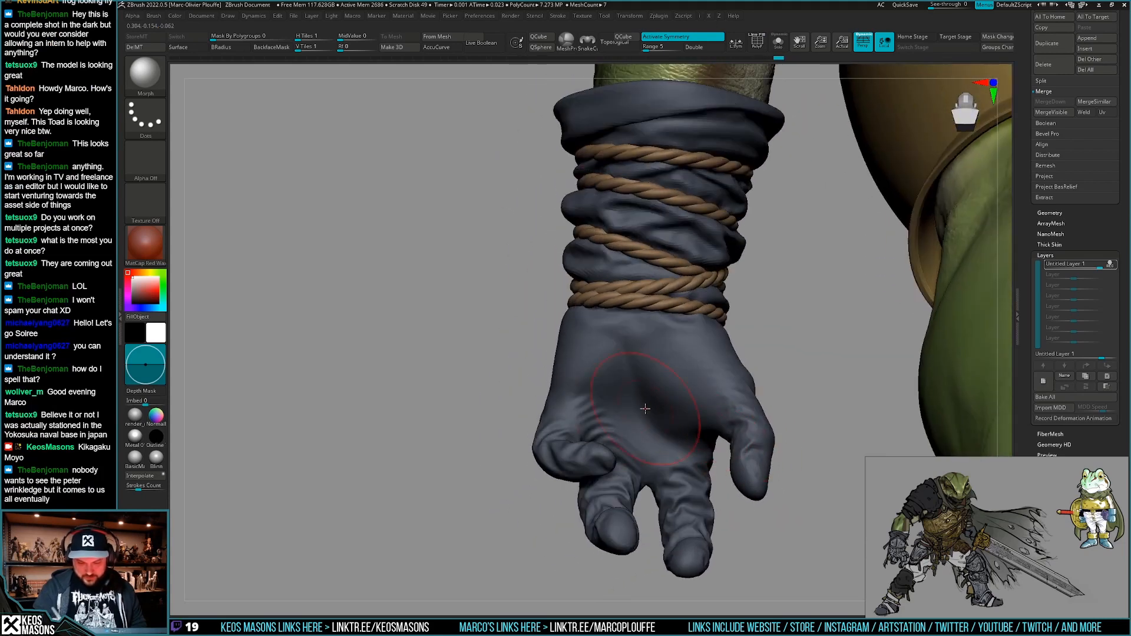
{"action": "mouse_move", "coordinate": [601, 400]}
{"action": "right_mouse_down"}
{"action": "mouse_move", "coordinate": [644, 408]}
{"action": "mouse_move", "coordinate": [622, 405]}
{"action": "right_mouse_up"}
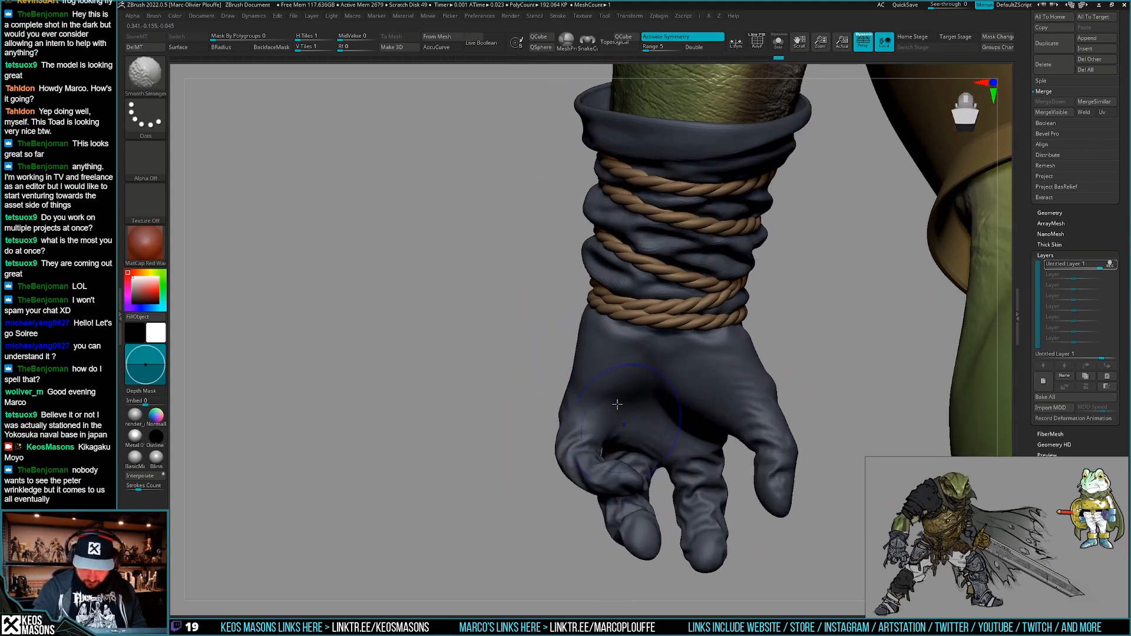
{"action": "key", "text": "space"}
{"action": "left_click", "coordinate": [636, 329]}
{"action": "right_click_drag", "start_coordinate": [668, 462], "coordinate": [701, 464]}
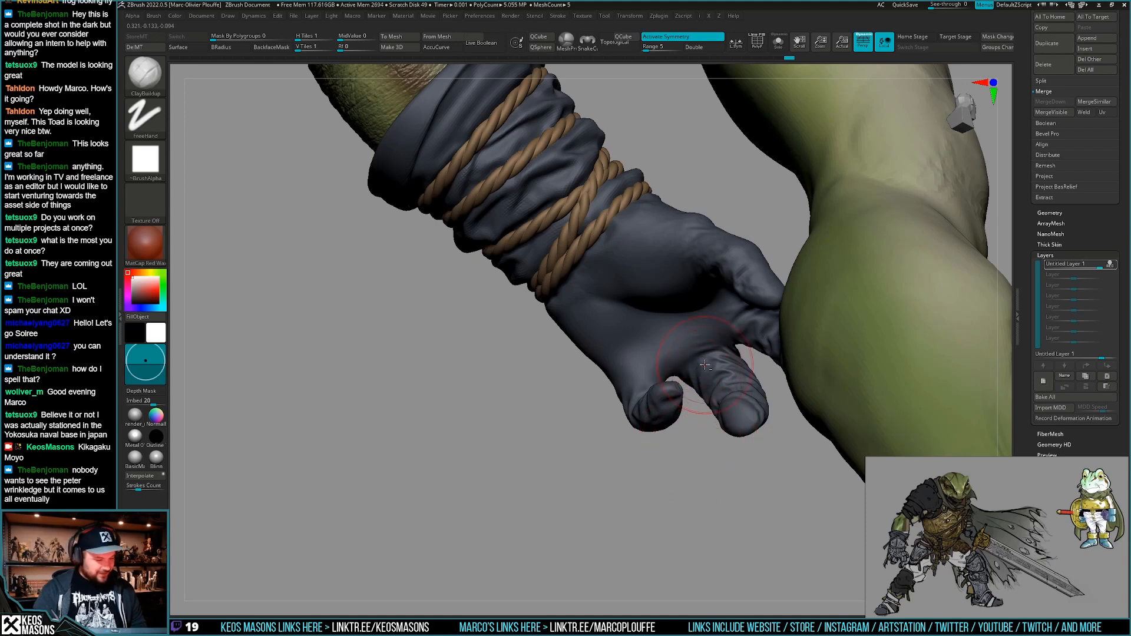
Smooth the glove's palm and the back of the hand with the Smooth Stronger brush.
{"action": "mouse_move", "coordinate": [705, 365]}
{"action": "right_mouse_down"}
{"action": "mouse_move", "coordinate": [706, 400]}
{"action": "mouse_move", "coordinate": [695, 368]}
{"action": "mouse_move", "coordinate": [715, 361]}
{"action": "mouse_move", "coordinate": [698, 377]}
{"action": "mouse_move", "coordinate": [722, 375]}
{"action": "mouse_move", "coordinate": [720, 351]}
{"action": "right_mouse_up"}
{"action": "key", "text": "x"}
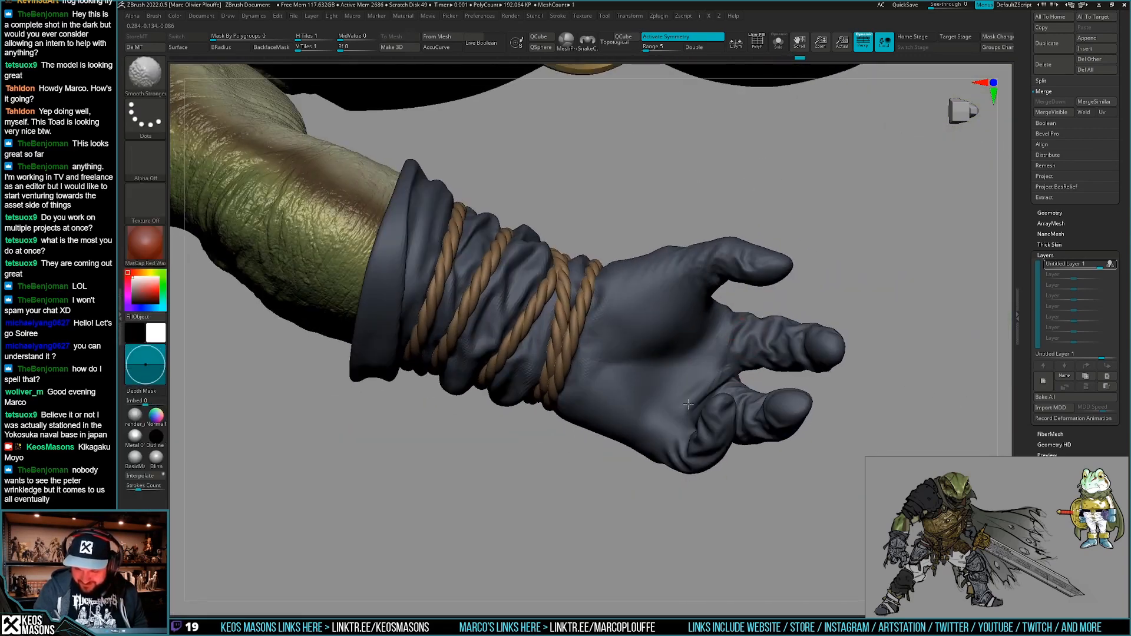
{"action": "mouse_move", "coordinate": [688, 404]}
{"action": "right_mouse_down"}
{"action": "mouse_move", "coordinate": [666, 443]}
{"action": "mouse_move", "coordinate": [695, 416]}
{"action": "mouse_move", "coordinate": [582, 405]}
{"action": "right_mouse_up"}
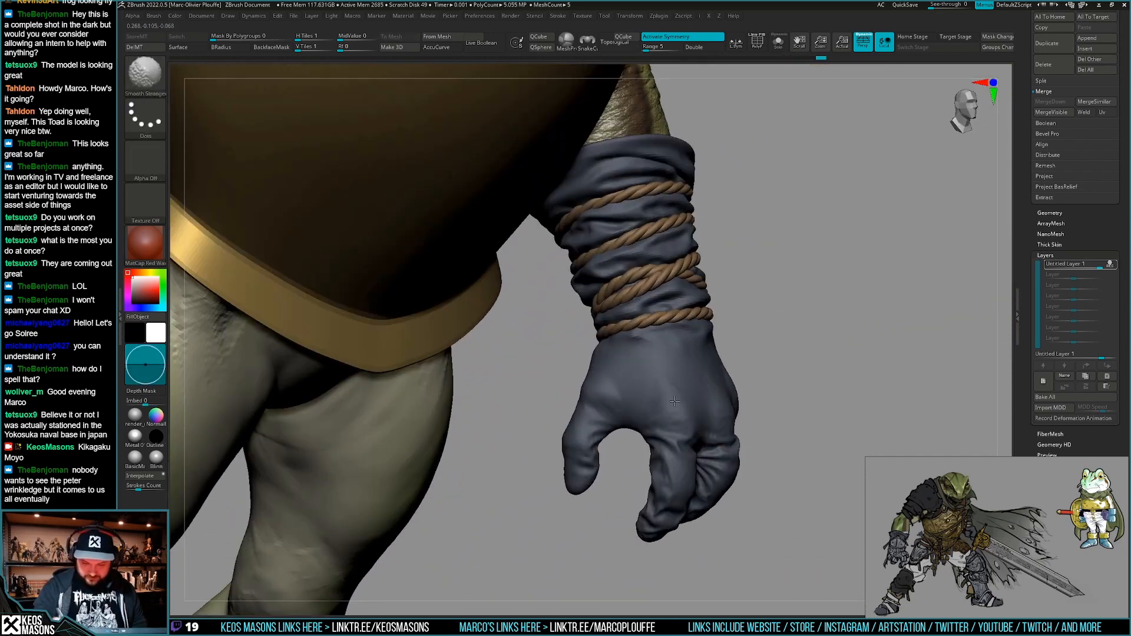
{"action": "right_click_drag", "start_coordinate": [776, 361], "coordinate": [674, 397]}
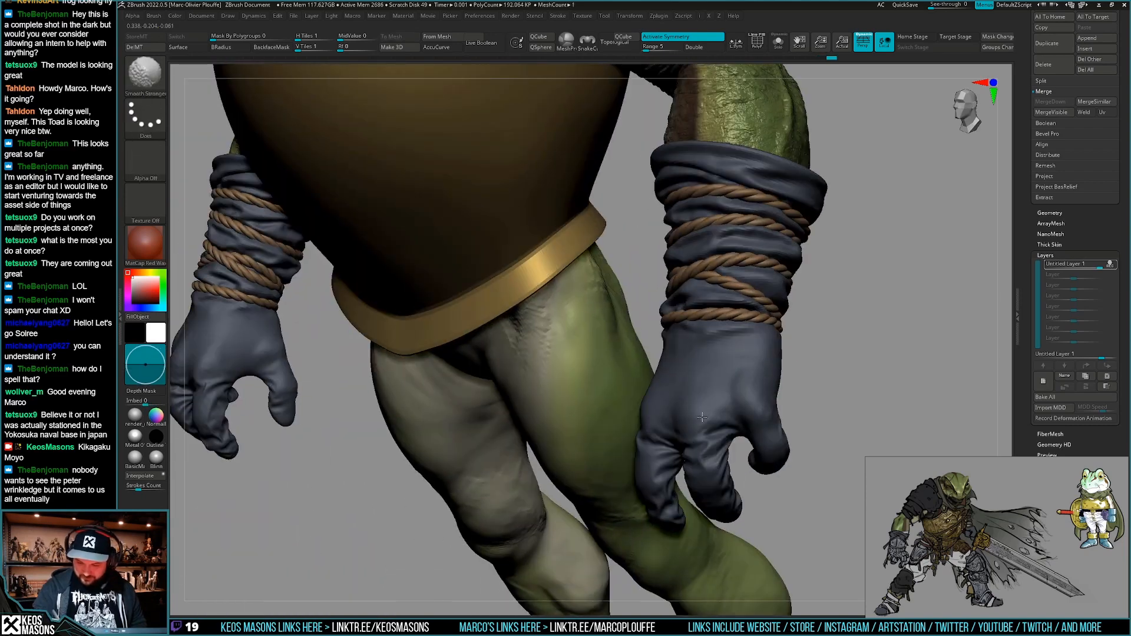
{"action": "mouse_move", "coordinate": [730, 353]}
{"action": "right_mouse_down", "text": "ctrl"}
{"action": "mouse_move", "coordinate": [715, 309]}
{"action": "mouse_move", "coordinate": [760, 354]}
{"action": "mouse_move", "coordinate": [681, 453]}
{"action": "mouse_move", "coordinate": [753, 411]}
{"action": "mouse_move", "coordinate": [741, 456]}
{"action": "right_mouse_up", "text": "ctrl"}
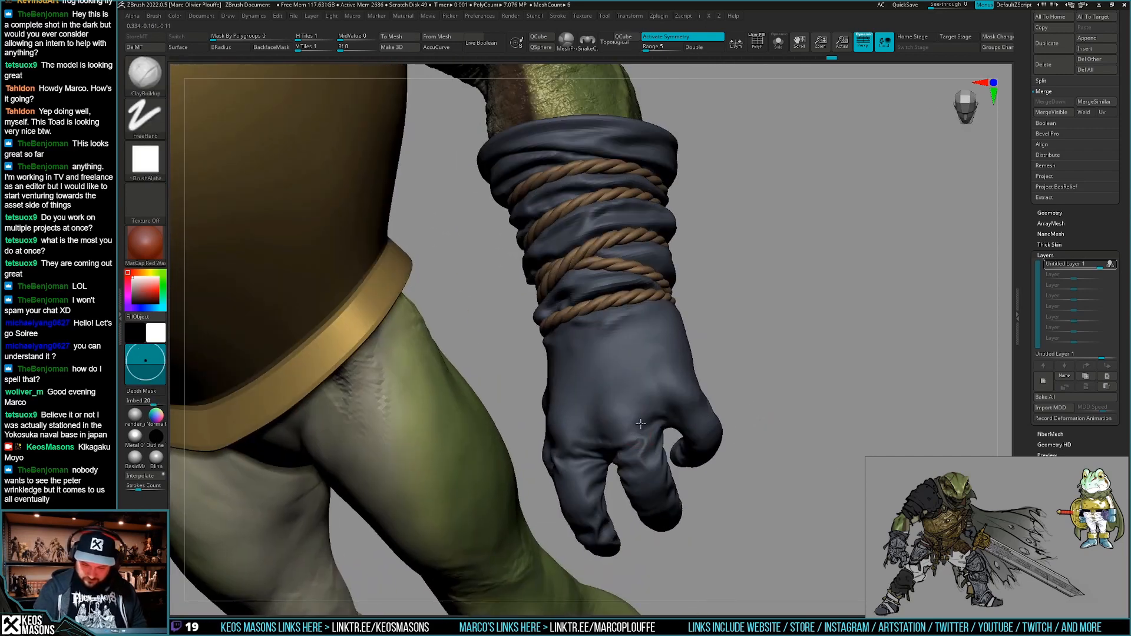
Build up the knuckles and finger bases on the back of the glove with ClayBuildup.
{"action": "right_click_drag", "start_coordinate": [616, 400], "coordinate": [577, 448]}
{"action": "right_click", "coordinate": [573, 451]}
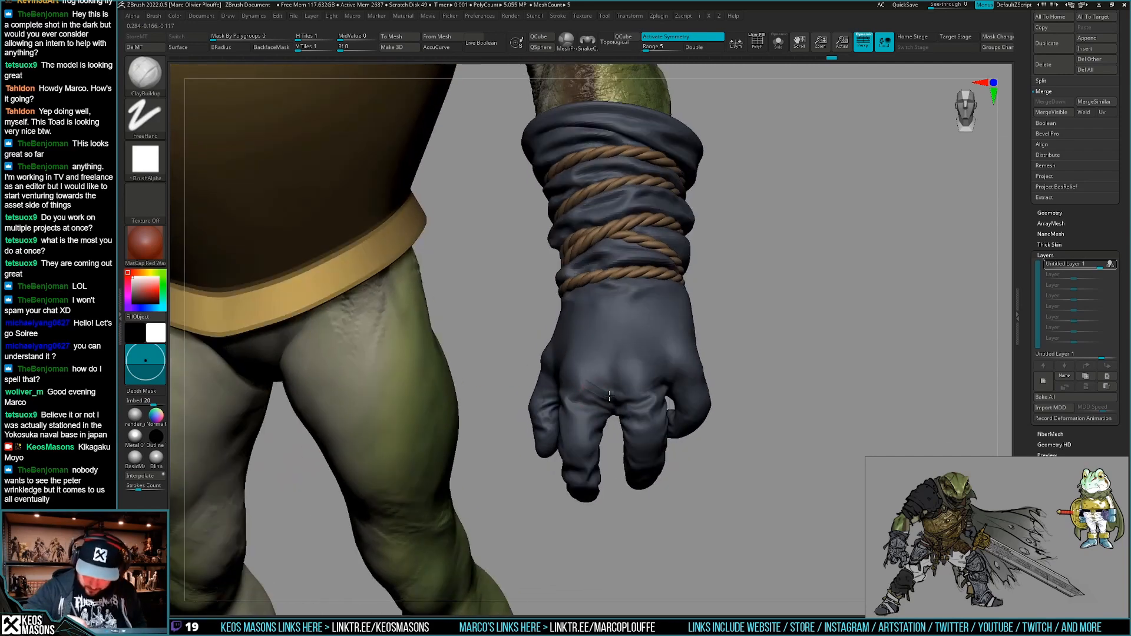
{"action": "mouse_move", "coordinate": [621, 390]}
{"action": "right_mouse_down"}
{"action": "mouse_move", "coordinate": [613, 406]}
{"action": "mouse_move", "coordinate": [588, 393]}
{"action": "mouse_move", "coordinate": [692, 392]}
{"action": "mouse_move", "coordinate": [743, 435]}
{"action": "mouse_move", "coordinate": [612, 471]}
{"action": "mouse_move", "coordinate": [629, 461]}
{"action": "mouse_move", "coordinate": [615, 419]}
{"action": "right_mouse_up"}
{"action": "left_click_drag", "start_coordinate": [602, 424], "coordinate": [607, 408]}
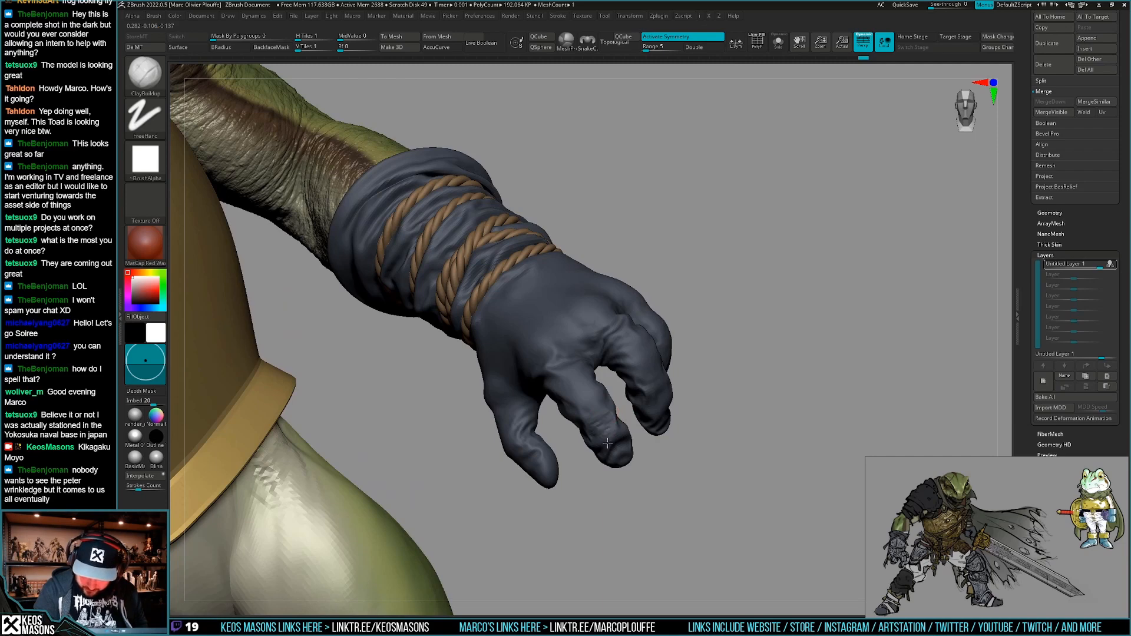
{"action": "mouse_move", "coordinate": [607, 443]}
{"action": "right_mouse_down"}
{"action": "mouse_move", "coordinate": [634, 438]}
{"action": "mouse_move", "coordinate": [624, 416]}
{"action": "mouse_move", "coordinate": [688, 423]}
{"action": "mouse_move", "coordinate": [687, 436]}
{"action": "mouse_move", "coordinate": [713, 412]}
{"action": "mouse_move", "coordinate": [700, 425]}
{"action": "mouse_move", "coordinate": [569, 434]}
{"action": "mouse_move", "coordinate": [699, 435]}
{"action": "mouse_move", "coordinate": [698, 416]}
{"action": "mouse_move", "coordinate": [677, 430]}
{"action": "mouse_move", "coordinate": [708, 389]}
{"action": "mouse_move", "coordinate": [707, 401]}
{"action": "mouse_move", "coordinate": [712, 366]}
{"action": "mouse_move", "coordinate": [730, 424]}
{"action": "mouse_move", "coordinate": [711, 411]}
{"action": "mouse_move", "coordinate": [725, 434]}
{"action": "mouse_move", "coordinate": [653, 403]}
{"action": "right_mouse_up"}
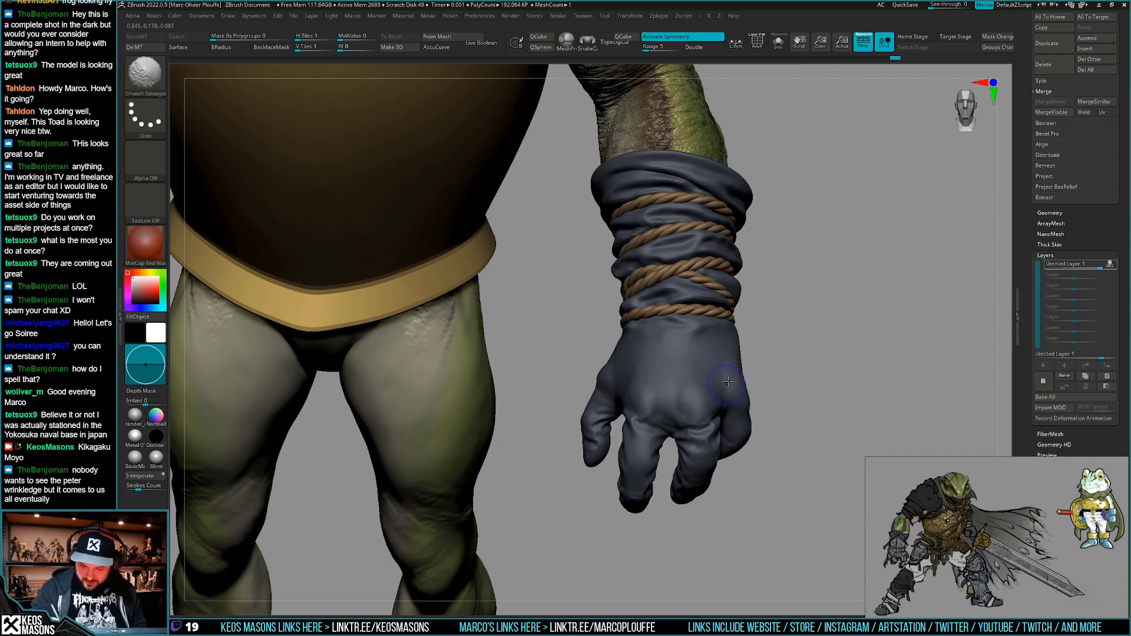
Smooth the back of the glove and carve creases around the knuckles and between the finger bases with DamStandard.
{"action": "right_click_drag", "start_coordinate": [728, 381], "coordinate": [682, 404]}
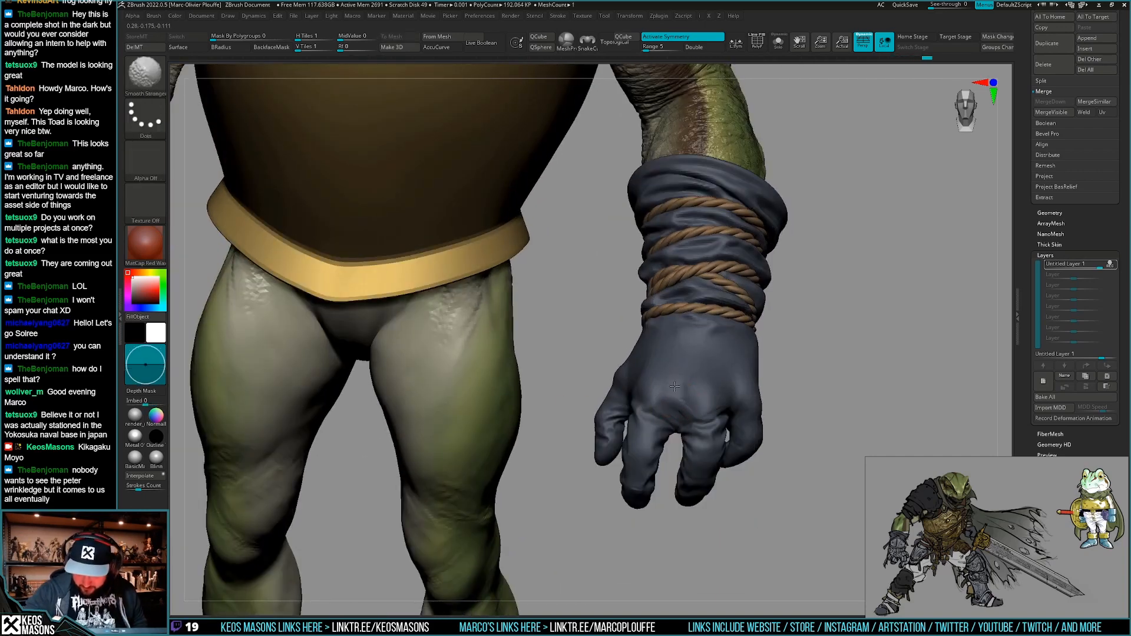
{"action": "mouse_move", "coordinate": [703, 385]}
{"action": "right_mouse_down", "text": "ctrl"}
{"action": "mouse_move", "coordinate": [713, 365]}
{"action": "mouse_move", "coordinate": [772, 418]}
{"action": "mouse_move", "coordinate": [753, 462]}
{"action": "mouse_move", "coordinate": [721, 406]}
{"action": "mouse_move", "coordinate": [766, 424]}
{"action": "mouse_move", "coordinate": [735, 406]}
{"action": "mouse_move", "coordinate": [758, 339]}
{"action": "mouse_move", "coordinate": [762, 375]}
{"action": "mouse_move", "coordinate": [756, 361]}
{"action": "mouse_move", "coordinate": [767, 375]}
{"action": "mouse_move", "coordinate": [806, 357]}
{"action": "mouse_move", "coordinate": [798, 382]}
{"action": "mouse_move", "coordinate": [736, 428]}
{"action": "mouse_move", "coordinate": [754, 415]}
{"action": "mouse_move", "coordinate": [726, 424]}
{"action": "mouse_move", "coordinate": [737, 407]}
{"action": "mouse_move", "coordinate": [722, 425]}
{"action": "mouse_move", "coordinate": [710, 422]}
{"action": "mouse_move", "coordinate": [744, 422]}
{"action": "mouse_move", "coordinate": [731, 407]}
{"action": "mouse_move", "coordinate": [755, 393]}
{"action": "mouse_move", "coordinate": [723, 385]}
{"action": "right_mouse_up", "text": "ctrl"}
{"action": "right_click", "coordinate": [759, 411]}
{"action": "key", "text": "space"}
{"action": "left_click", "coordinate": [791, 326]}
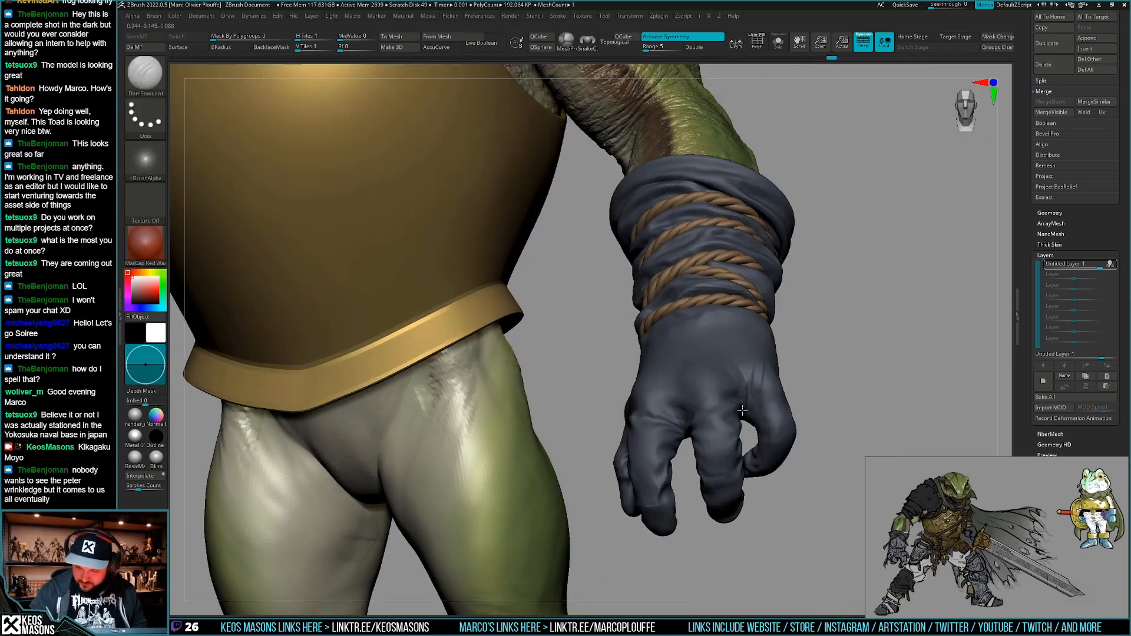
{"action": "mouse_move", "coordinate": [766, 416]}
{"action": "right_mouse_down"}
{"action": "mouse_move", "coordinate": [695, 426]}
{"action": "mouse_move", "coordinate": [660, 369]}
{"action": "right_mouse_up"}
{"action": "right_click_drag", "start_coordinate": [739, 370], "coordinate": [679, 381]}
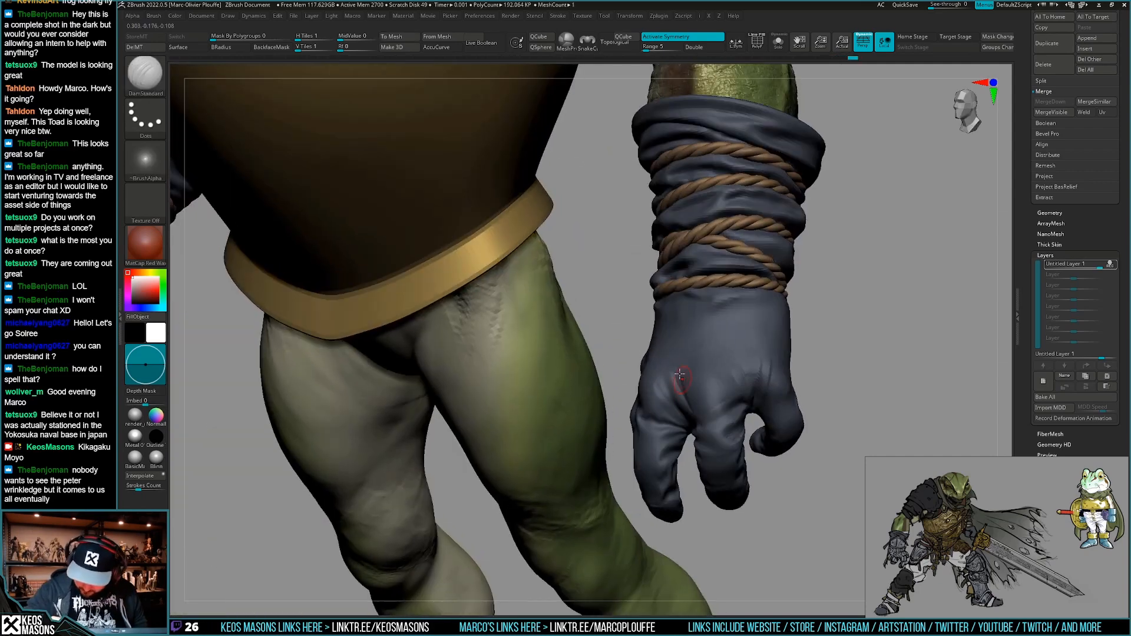
{"action": "right_click_drag", "start_coordinate": [764, 376], "coordinate": [766, 417]}
{"action": "mouse_move", "coordinate": [728, 455]}
{"action": "right_mouse_down", "text": "ctrl"}
{"action": "mouse_move", "coordinate": [700, 452]}
{"action": "mouse_move", "coordinate": [718, 462]}
{"action": "right_mouse_up", "text": "ctrl"}
{"action": "mouse_move", "coordinate": [719, 462]}
{"action": "right_mouse_down", "text": "ctrl"}
{"action": "mouse_move", "coordinate": [715, 478]}
{"action": "mouse_move", "coordinate": [667, 454]}
{"action": "mouse_move", "coordinate": [682, 412]}
{"action": "right_mouse_up", "text": "ctrl"}
Build up the back of the glove and the area between the thumb and first finger with ClayBuildup.
{"action": "key", "text": "space"}
{"action": "left_click", "coordinate": [683, 397]}
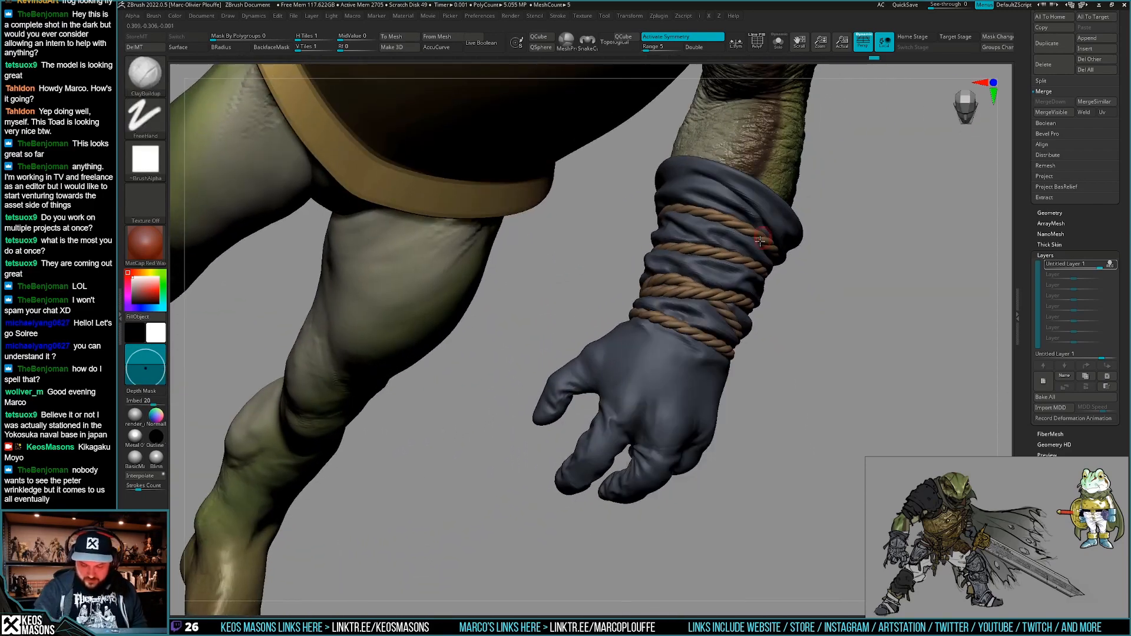
{"action": "right_click_drag", "start_coordinate": [760, 241], "coordinate": [715, 288]}
{"action": "key", "text": "space"}
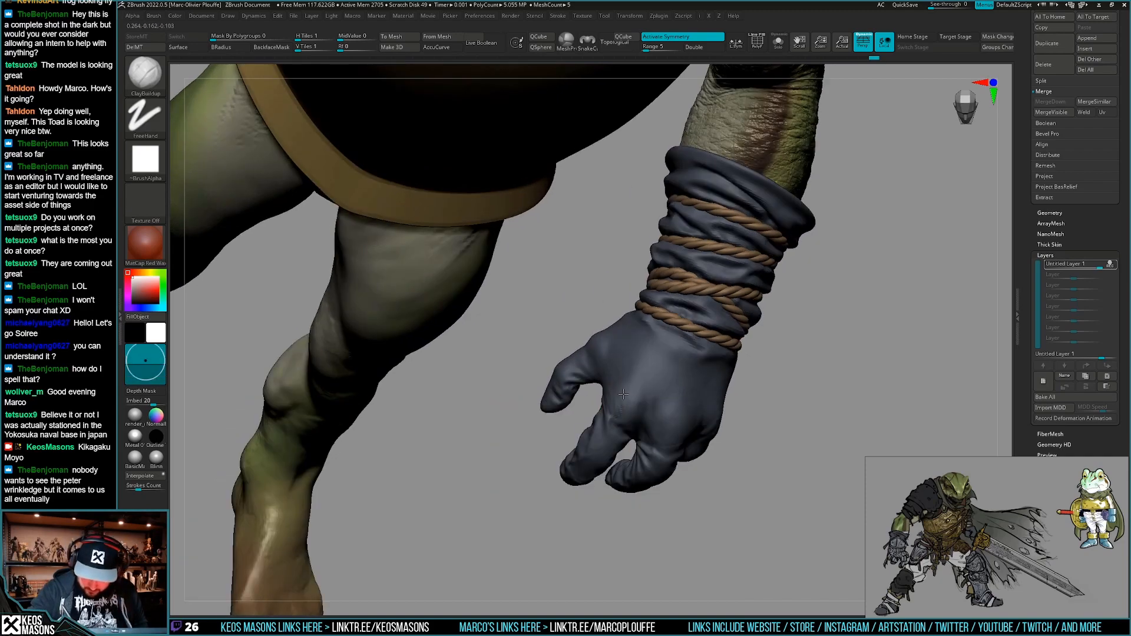
{"action": "right_click_drag", "start_coordinate": [632, 368], "coordinate": [638, 373]}
{"action": "left_click_drag", "start_coordinate": [639, 374], "coordinate": [643, 384]}
{"action": "right_click_drag", "start_coordinate": [660, 395], "coordinate": [701, 415]}
{"action": "mouse_move", "coordinate": [701, 415]}
{"action": "right_mouse_down", "text": "ctrl"}
{"action": "mouse_move", "coordinate": [716, 439]}
{"action": "mouse_move", "coordinate": [707, 428]}
{"action": "right_mouse_up", "text": "ctrl"}
{"action": "mouse_move", "coordinate": [727, 414]}
{"action": "left_mouse_down"}
{"action": "mouse_move", "coordinate": [758, 417]}
{"action": "mouse_move", "coordinate": [708, 410]}
{"action": "mouse_move", "coordinate": [700, 442]}
{"action": "mouse_move", "coordinate": [686, 444]}
{"action": "mouse_move", "coordinate": [674, 389]}
{"action": "left_mouse_up"}
Adjust the shape of the glove's thumb and hand silhouette with the Move brush.
{"action": "left_click", "coordinate": [695, 415], "text": "alt"}
{"action": "key", "text": "b"}
{"action": "key", "text": "m"}
{"action": "key", "text": "v"}
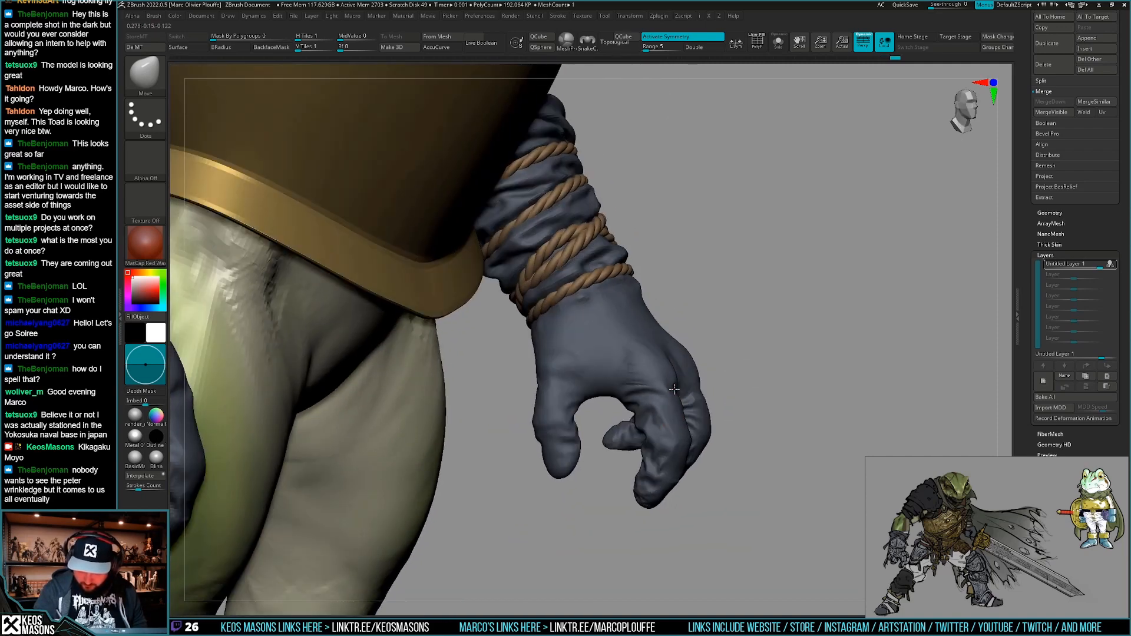
{"action": "left_click_drag", "start_coordinate": [629, 422], "coordinate": [542, 415]}
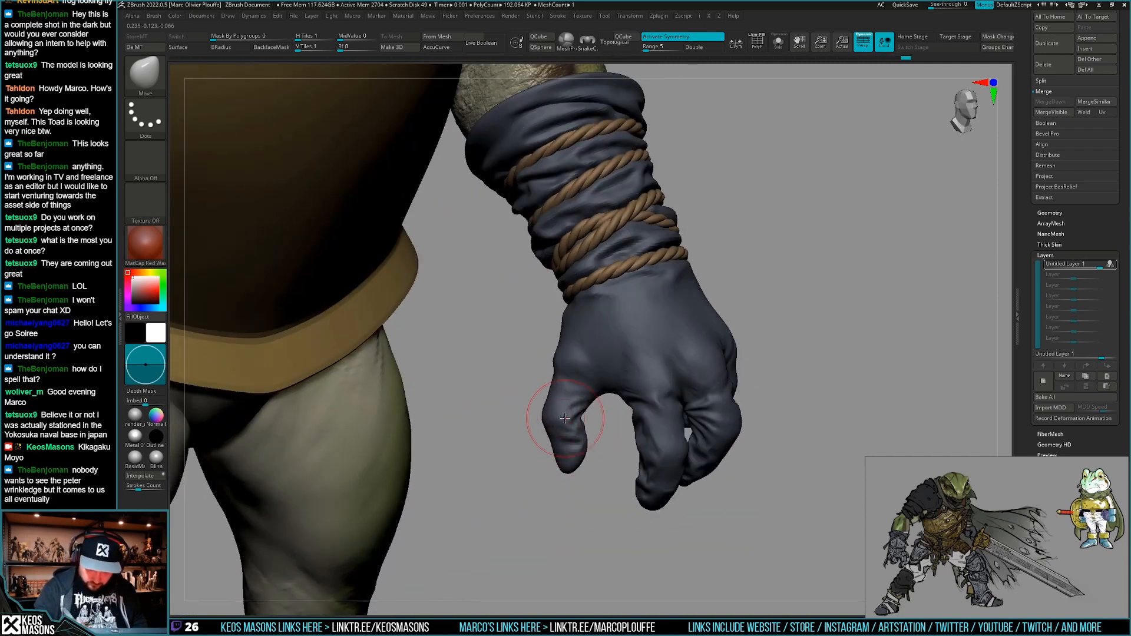
{"action": "mouse_move", "coordinate": [765, 424]}
{"action": "left_mouse_down"}
{"action": "mouse_move", "coordinate": [712, 424]}
{"action": "mouse_move", "coordinate": [724, 421]}
{"action": "mouse_move", "coordinate": [649, 369]}
{"action": "mouse_move", "coordinate": [690, 334]}
{"action": "mouse_move", "coordinate": [689, 359]}
{"action": "mouse_move", "coordinate": [719, 373]}
{"action": "mouse_move", "coordinate": [747, 427]}
{"action": "mouse_move", "coordinate": [686, 375]}
{"action": "mouse_move", "coordinate": [770, 404]}
{"action": "mouse_move", "coordinate": [687, 443]}
{"action": "mouse_move", "coordinate": [747, 443]}
{"action": "mouse_move", "coordinate": [750, 432]}
{"action": "left_mouse_up"}
Refine the creases at the glove's finger bases with DamStandard and soften them with the Smooth Stronger brush.
{"action": "key", "text": "shift+f"}
{"action": "key", "text": "shift+f"}
{"action": "key", "text": "b"}
{"action": "key", "text": "d"}
{"action": "key", "text": "s"}
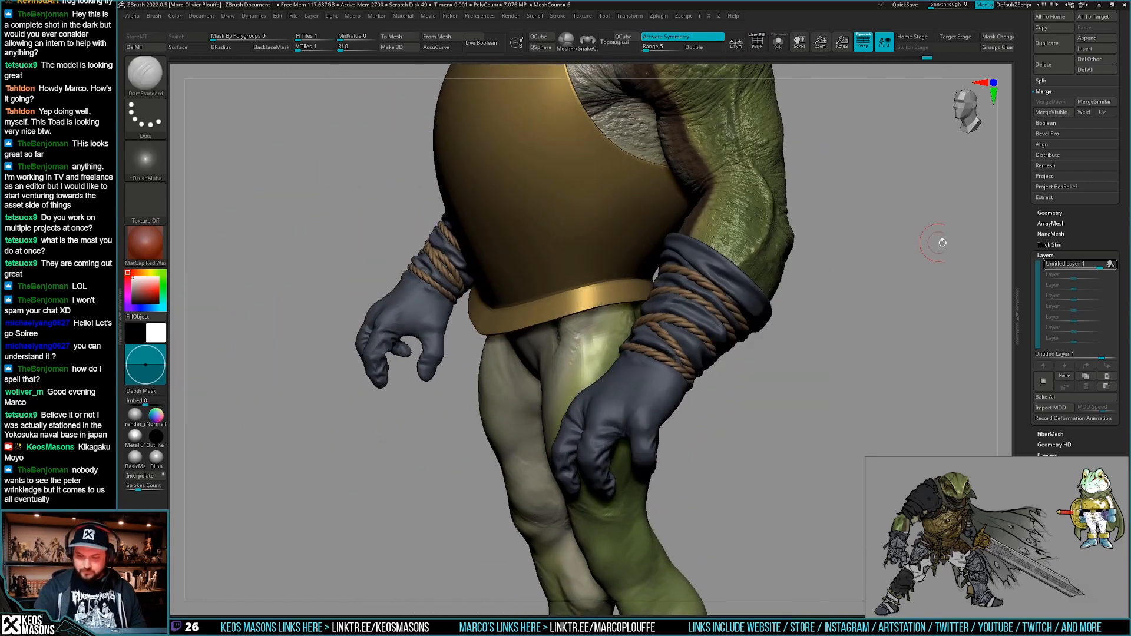
{"action": "mouse_move", "coordinate": [1113, 269]}
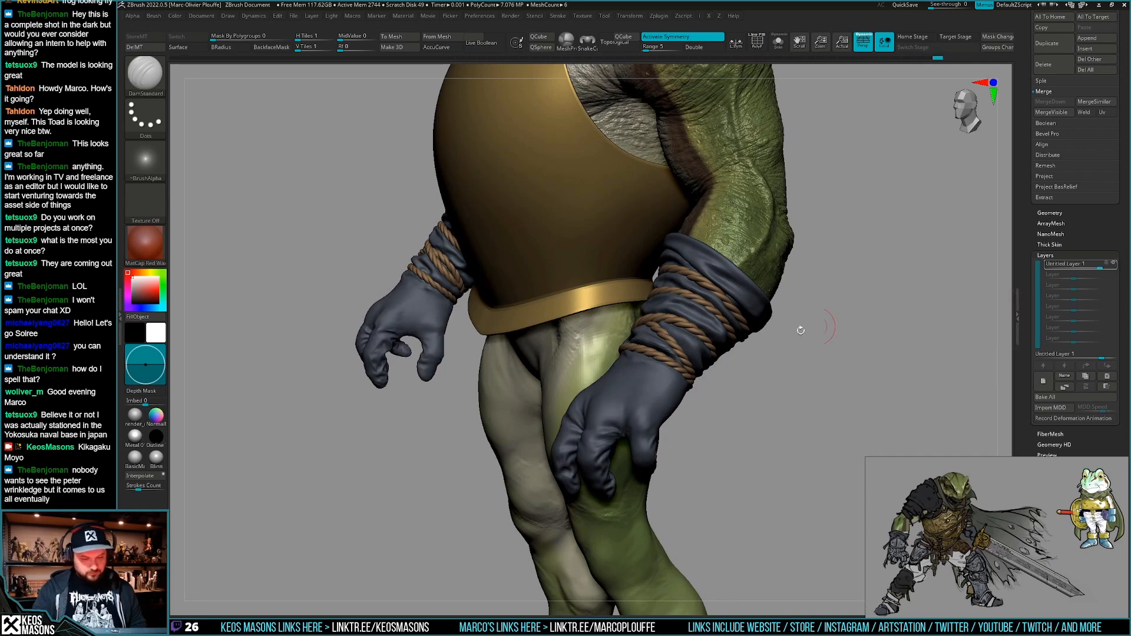
{"action": "right_click_drag", "start_coordinate": [504, 378], "coordinate": [749, 312], "text": "alt"}
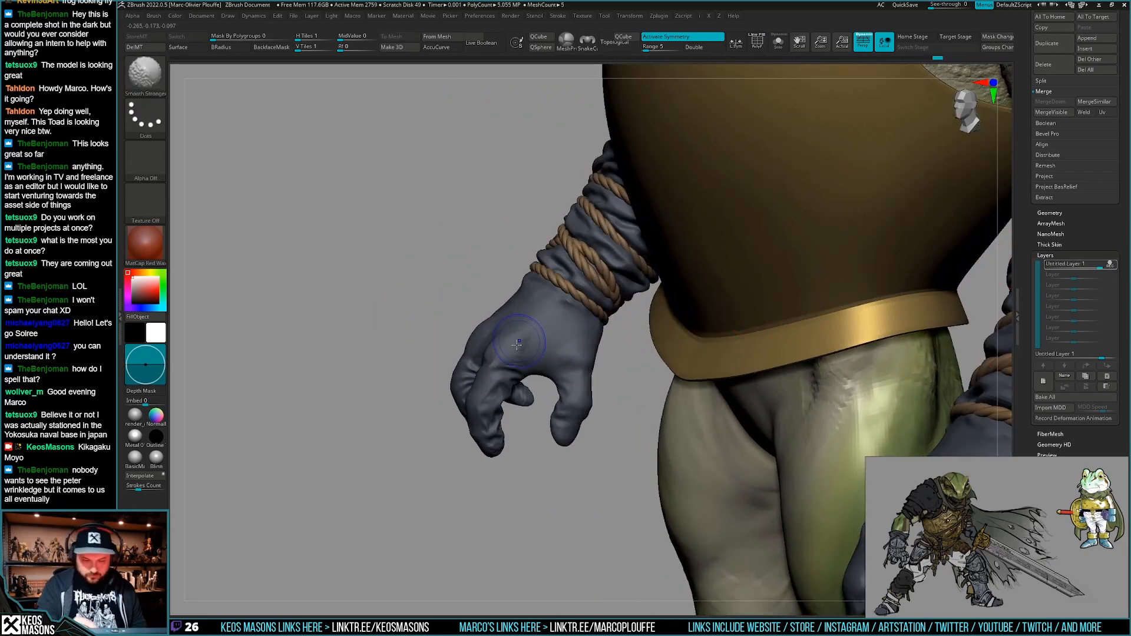
{"action": "right_click", "coordinate": [481, 443]}
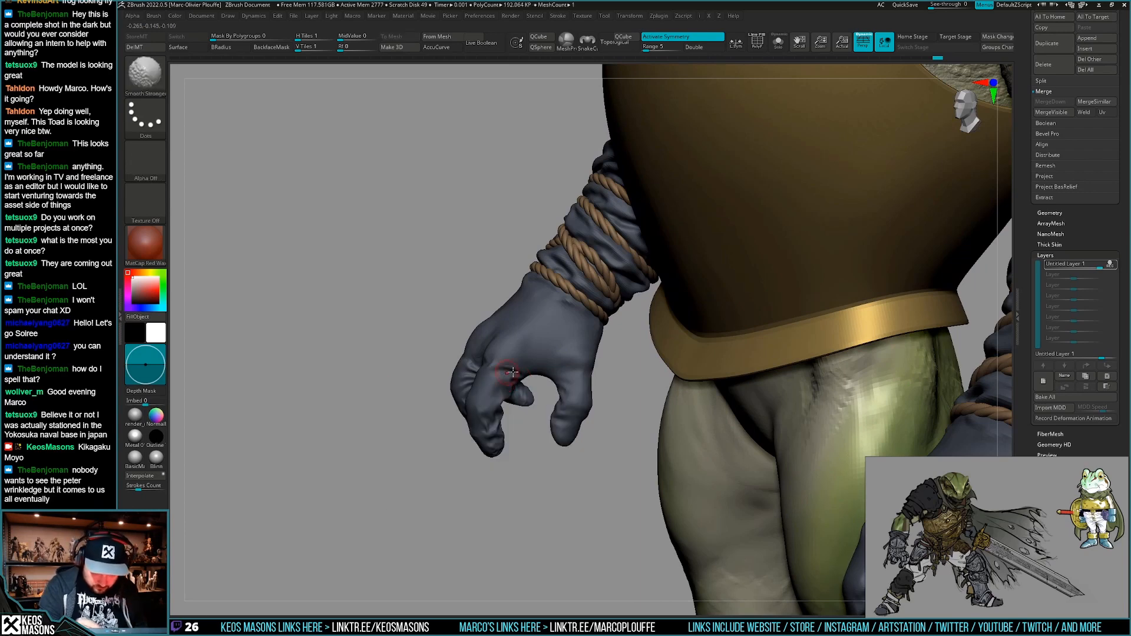
{"action": "mouse_move", "coordinate": [512, 371]}
{"action": "right_mouse_down"}
{"action": "mouse_move", "coordinate": [636, 368]}
{"action": "mouse_move", "coordinate": [510, 404]}
{"action": "mouse_move", "coordinate": [555, 402]}
{"action": "mouse_move", "coordinate": [533, 412]}
{"action": "mouse_move", "coordinate": [542, 445]}
{"action": "mouse_move", "coordinate": [650, 395]}
{"action": "mouse_move", "coordinate": [646, 378]}
{"action": "right_mouse_up"}
{"action": "right_click", "coordinate": [646, 378]}
{"action": "key", "text": "b"}
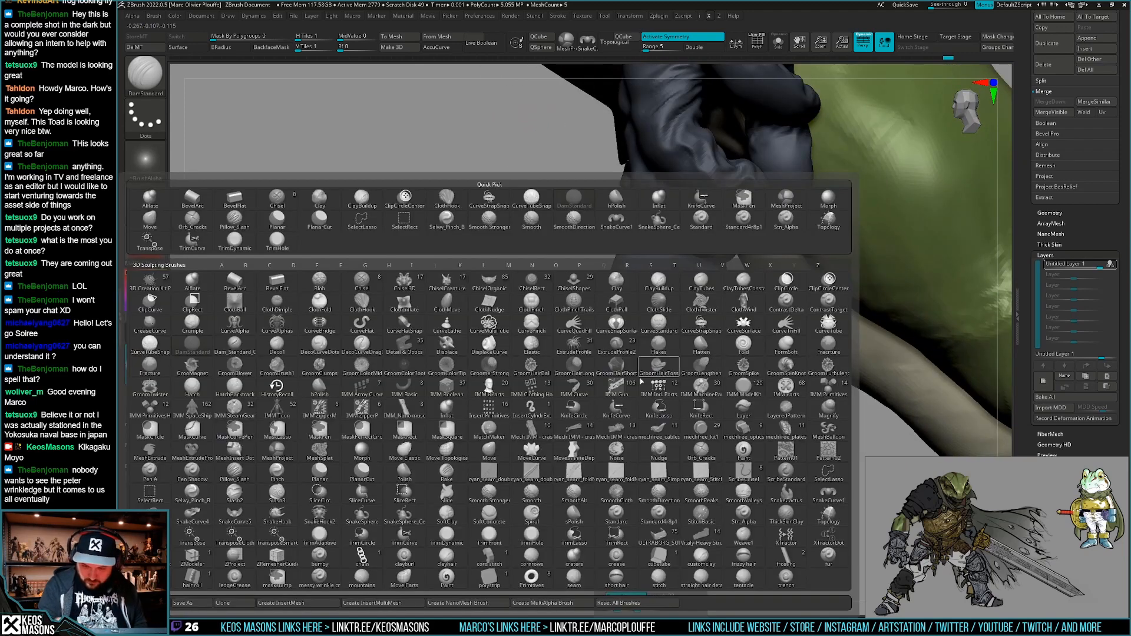
{"action": "key", "text": "Escape"}
Shape the webbing between the glove's thumb and first finger and blend it with the Smooth Stronger brush.
{"action": "mouse_move", "coordinate": [689, 324]}
{"action": "right_mouse_down"}
{"action": "mouse_move", "coordinate": [638, 379]}
{"action": "mouse_move", "coordinate": [639, 406]}
{"action": "mouse_move", "coordinate": [621, 374]}
{"action": "mouse_move", "coordinate": [642, 393]}
{"action": "mouse_move", "coordinate": [613, 379]}
{"action": "mouse_move", "coordinate": [645, 377]}
{"action": "mouse_move", "coordinate": [631, 368]}
{"action": "right_mouse_up"}
{"action": "mouse_move", "coordinate": [551, 380]}
{"action": "right_mouse_down"}
{"action": "mouse_move", "coordinate": [591, 377]}
{"action": "mouse_move", "coordinate": [575, 365]}
{"action": "mouse_move", "coordinate": [479, 382]}
{"action": "mouse_move", "coordinate": [515, 353]}
{"action": "mouse_move", "coordinate": [500, 394]}
{"action": "mouse_move", "coordinate": [509, 348]}
{"action": "mouse_move", "coordinate": [526, 368]}
{"action": "mouse_move", "coordinate": [527, 354]}
{"action": "mouse_move", "coordinate": [466, 357]}
{"action": "mouse_move", "coordinate": [519, 343]}
{"action": "mouse_move", "coordinate": [557, 358]}
{"action": "mouse_move", "coordinate": [617, 418]}
{"action": "mouse_move", "coordinate": [613, 384]}
{"action": "mouse_move", "coordinate": [661, 401]}
{"action": "mouse_move", "coordinate": [666, 421]}
{"action": "mouse_move", "coordinate": [640, 407]}
{"action": "mouse_move", "coordinate": [652, 405]}
{"action": "mouse_move", "coordinate": [653, 367]}
{"action": "mouse_move", "coordinate": [623, 403]}
{"action": "mouse_move", "coordinate": [651, 383]}
{"action": "mouse_move", "coordinate": [681, 412]}
{"action": "mouse_move", "coordinate": [674, 392]}
{"action": "right_mouse_up"}
{"action": "right_click", "coordinate": [501, 395]}
{"action": "key", "text": "space"}
{"action": "key", "text": "space"}
{"action": "left_click", "coordinate": [704, 346]}
{"action": "left_click_drag", "start_coordinate": [676, 400], "coordinate": [655, 395]}
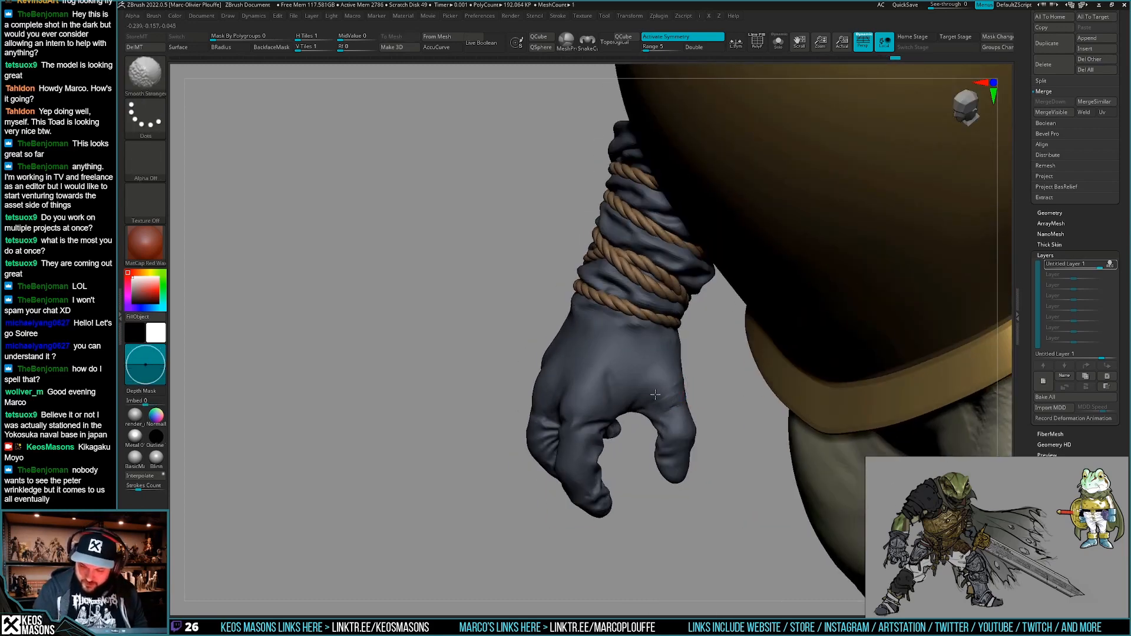
Sculpt soft folds around the heel and outer side of the glove with a Standard-type brush, smoothing between strokes.
{"action": "mouse_move", "coordinate": [702, 380]}
{"action": "right_mouse_down"}
{"action": "mouse_move", "coordinate": [668, 383]}
{"action": "mouse_move", "coordinate": [684, 432]}
{"action": "mouse_move", "coordinate": [701, 389]}
{"action": "mouse_move", "coordinate": [687, 383]}
{"action": "mouse_move", "coordinate": [707, 423]}
{"action": "mouse_move", "coordinate": [696, 419]}
{"action": "mouse_move", "coordinate": [717, 367]}
{"action": "mouse_move", "coordinate": [695, 427]}
{"action": "mouse_move", "coordinate": [724, 368]}
{"action": "mouse_move", "coordinate": [704, 356]}
{"action": "mouse_move", "coordinate": [722, 436]}
{"action": "mouse_move", "coordinate": [835, 380]}
{"action": "mouse_move", "coordinate": [828, 404]}
{"action": "mouse_move", "coordinate": [783, 427]}
{"action": "mouse_move", "coordinate": [795, 386]}
{"action": "right_mouse_up"}
{"action": "key", "text": "b"}
{"action": "key", "text": "d"}
{"action": "key", "text": "s"}
{"action": "key", "text": "b"}
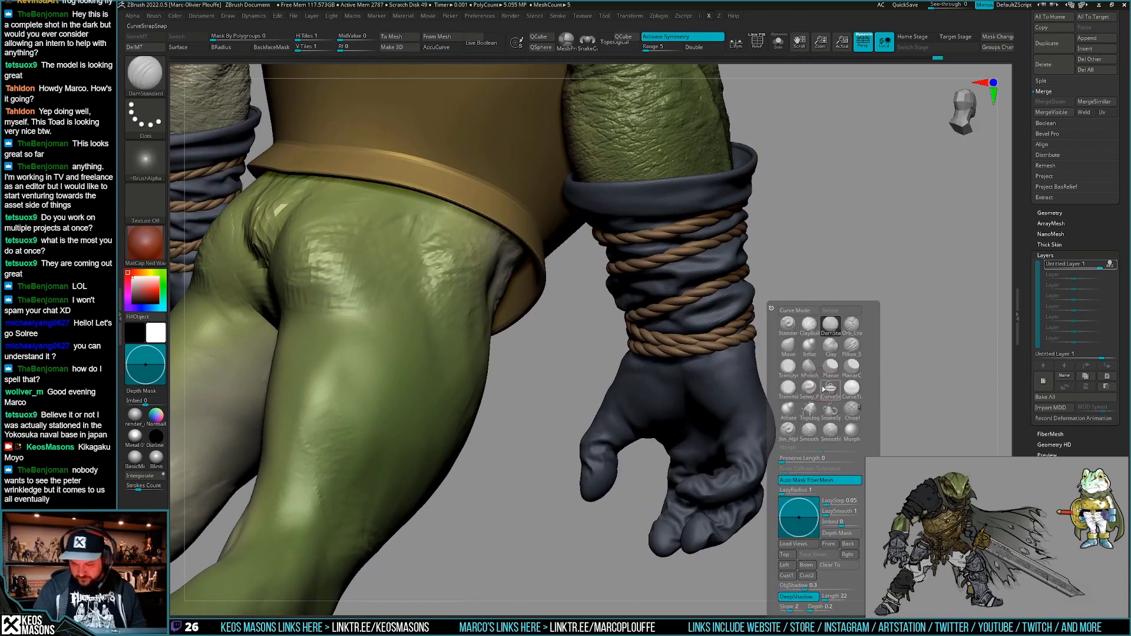
{"action": "key", "text": "b"}
{"action": "left_click", "coordinate": [791, 325]}
{"action": "right_click", "coordinate": [766, 458]}
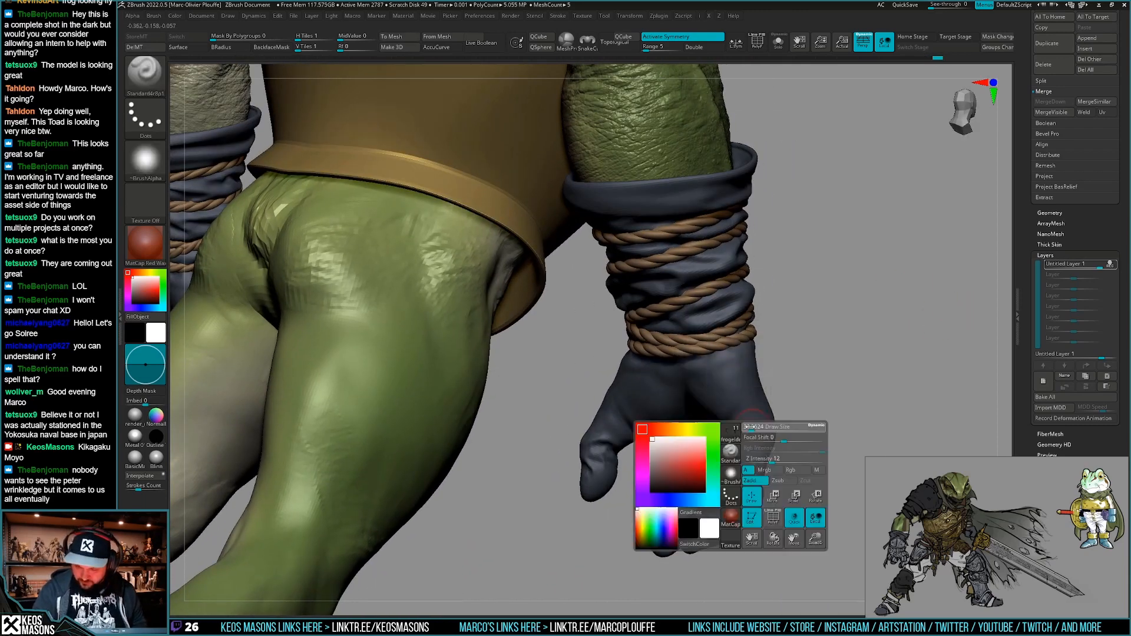
{"action": "mouse_move", "coordinate": [766, 458]}
{"action": "right_mouse_down"}
{"action": "mouse_move", "coordinate": [721, 415]}
{"action": "mouse_move", "coordinate": [762, 385]}
{"action": "mouse_move", "coordinate": [763, 352]}
{"action": "mouse_move", "coordinate": [742, 379]}
{"action": "mouse_move", "coordinate": [743, 429]}
{"action": "mouse_move", "coordinate": [732, 373]}
{"action": "right_mouse_up"}
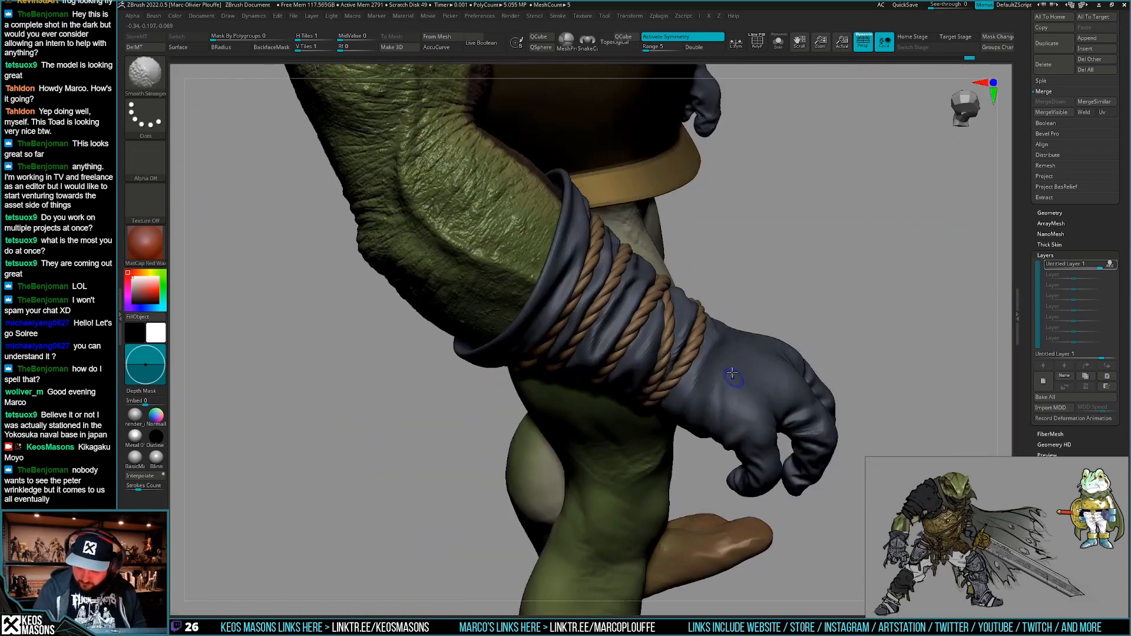
Add ClayBuildup folds to the outer side of the glove just below the wrist ropes and smooth them.
{"action": "mouse_move", "coordinate": [717, 425]}
{"action": "right_mouse_down"}
{"action": "mouse_move", "coordinate": [701, 398]}
{"action": "mouse_move", "coordinate": [694, 465]}
{"action": "mouse_move", "coordinate": [698, 412]}
{"action": "right_mouse_up"}
{"action": "key", "text": "b"}
{"action": "key", "text": "c"}
{"action": "key", "text": "b"}
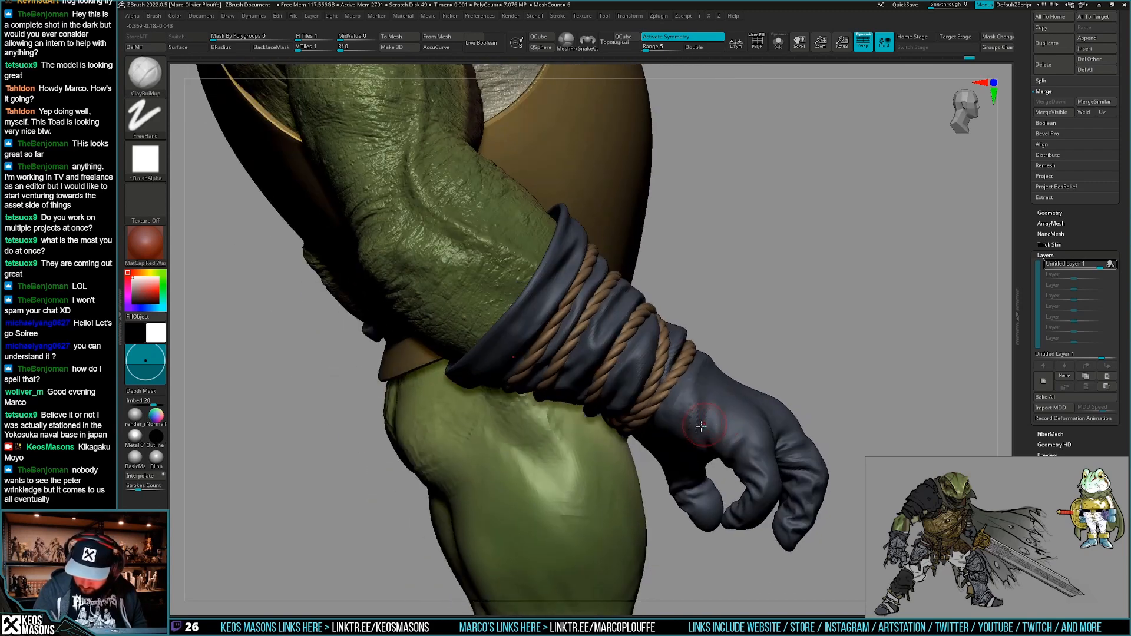
{"action": "left_click_drag", "start_coordinate": [694, 396], "coordinate": [701, 433]}
{"action": "mouse_move", "coordinate": [701, 461]}
{"action": "right_mouse_down"}
{"action": "mouse_move", "coordinate": [705, 413]}
{"action": "mouse_move", "coordinate": [738, 382]}
{"action": "mouse_move", "coordinate": [743, 421]}
{"action": "mouse_move", "coordinate": [738, 371]}
{"action": "right_mouse_up"}
{"action": "right_click", "coordinate": [705, 414]}
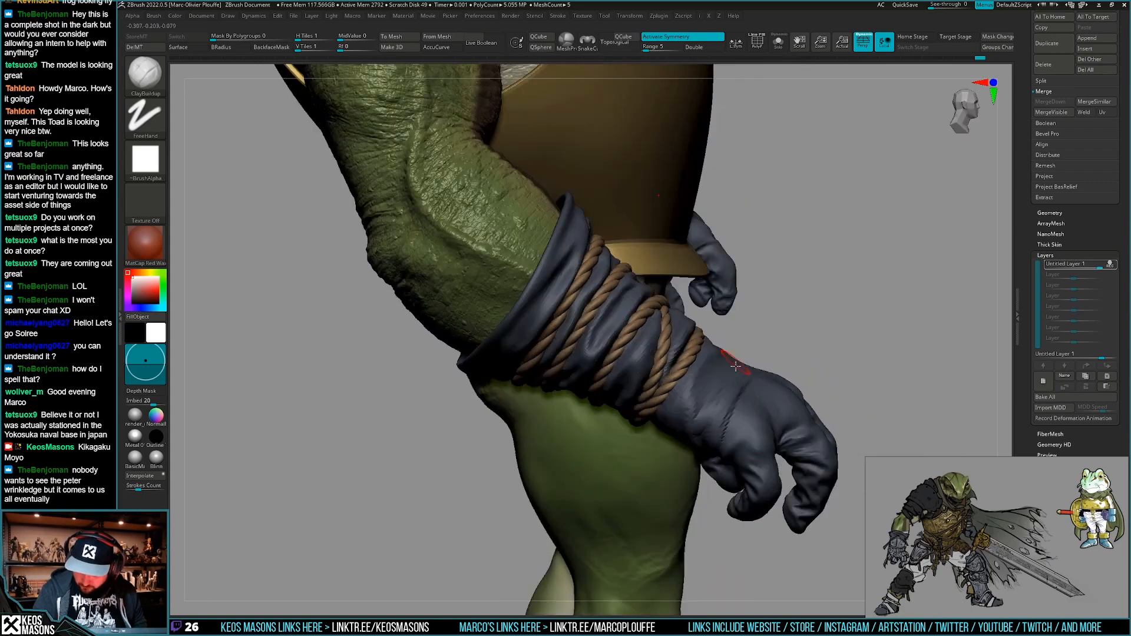
{"action": "left_click_drag", "start_coordinate": [736, 379], "coordinate": [725, 421], "text": "shift"}
{"action": "mouse_move", "coordinate": [665, 406]}
{"action": "right_mouse_down"}
{"action": "mouse_move", "coordinate": [710, 402]}
{"action": "mouse_move", "coordinate": [696, 299]}
{"action": "mouse_move", "coordinate": [840, 377]}
{"action": "mouse_move", "coordinate": [848, 403]}
{"action": "mouse_move", "coordinate": [470, 475]}
{"action": "mouse_move", "coordinate": [767, 416]}
{"action": "right_mouse_up"}
{"action": "key", "text": "shift"}
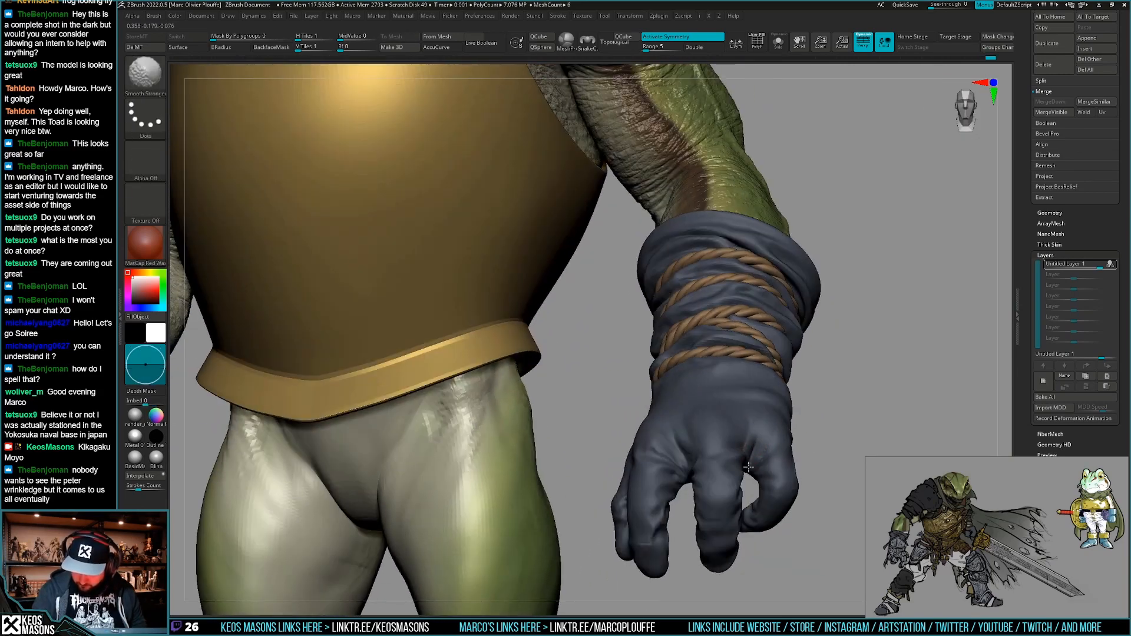
Refine the knuckles and outer back of the glove with ClayBuildup and light smoothing.
{"action": "mouse_move", "coordinate": [748, 467]}
{"action": "right_mouse_down"}
{"action": "mouse_move", "coordinate": [792, 411]}
{"action": "mouse_move", "coordinate": [773, 464]}
{"action": "mouse_move", "coordinate": [779, 404]}
{"action": "mouse_move", "coordinate": [825, 412]}
{"action": "mouse_move", "coordinate": [809, 354]}
{"action": "mouse_move", "coordinate": [694, 345]}
{"action": "mouse_move", "coordinate": [675, 373]}
{"action": "mouse_move", "coordinate": [685, 385]}
{"action": "right_mouse_up"}
{"action": "right_click", "coordinate": [773, 464]}
{"action": "key", "text": "shift"}
{"action": "key", "text": "shift"}
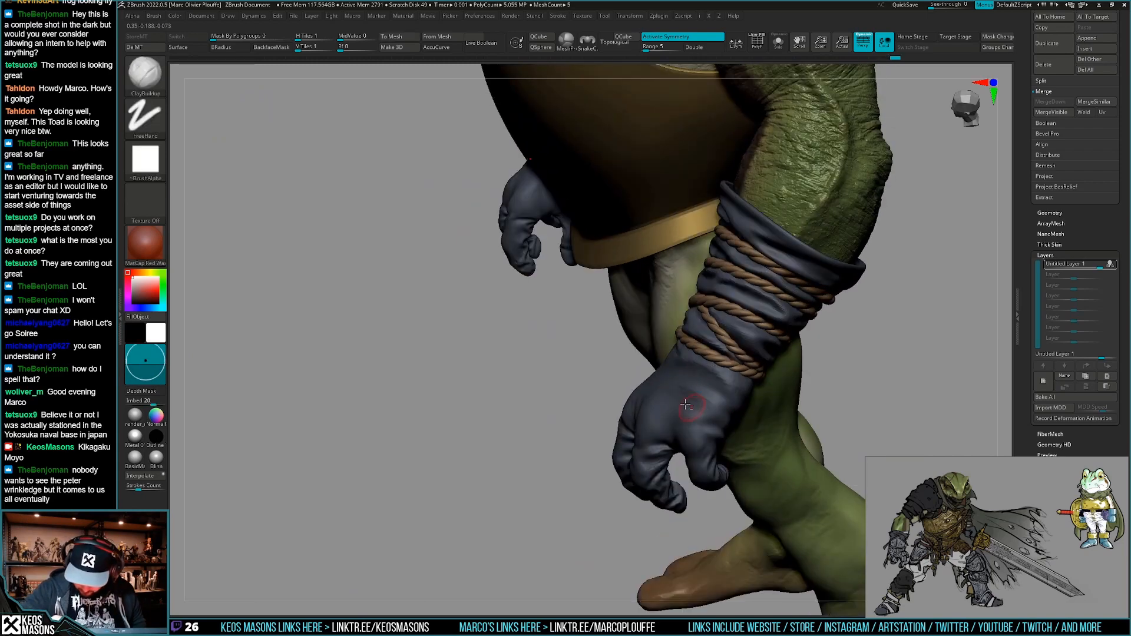
{"action": "right_click_drag", "start_coordinate": [687, 398], "coordinate": [735, 385]}
{"action": "right_click_drag", "start_coordinate": [735, 443], "coordinate": [740, 425]}
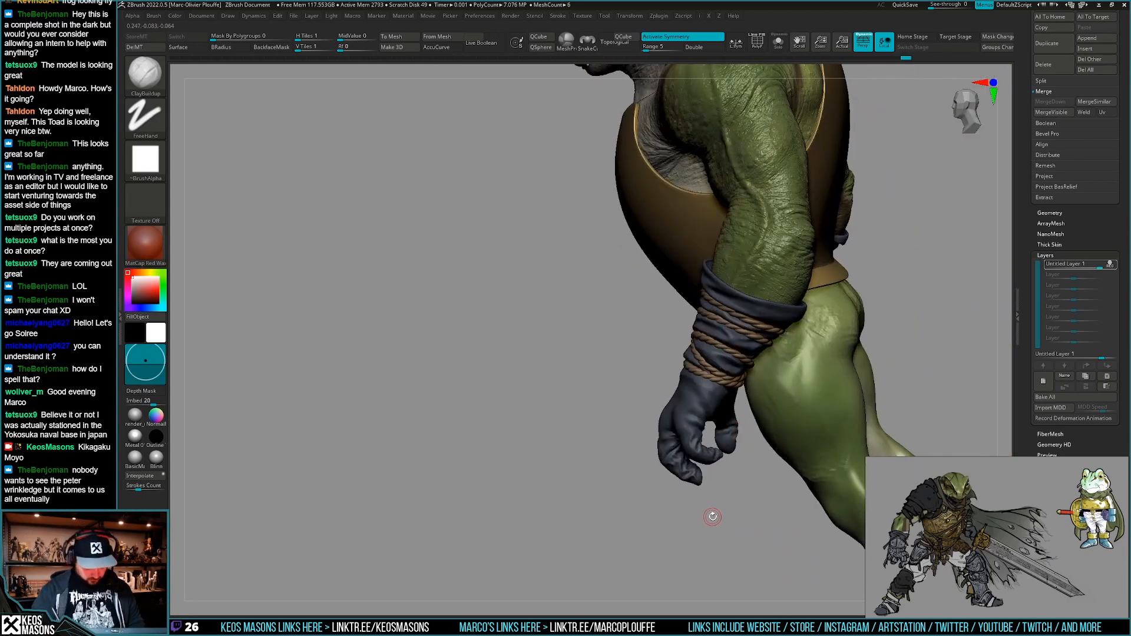
Switch to the ClothHook brush, undo the trial pull, and lower the glove by one subdivision level.
{"action": "key", "text": "b"}
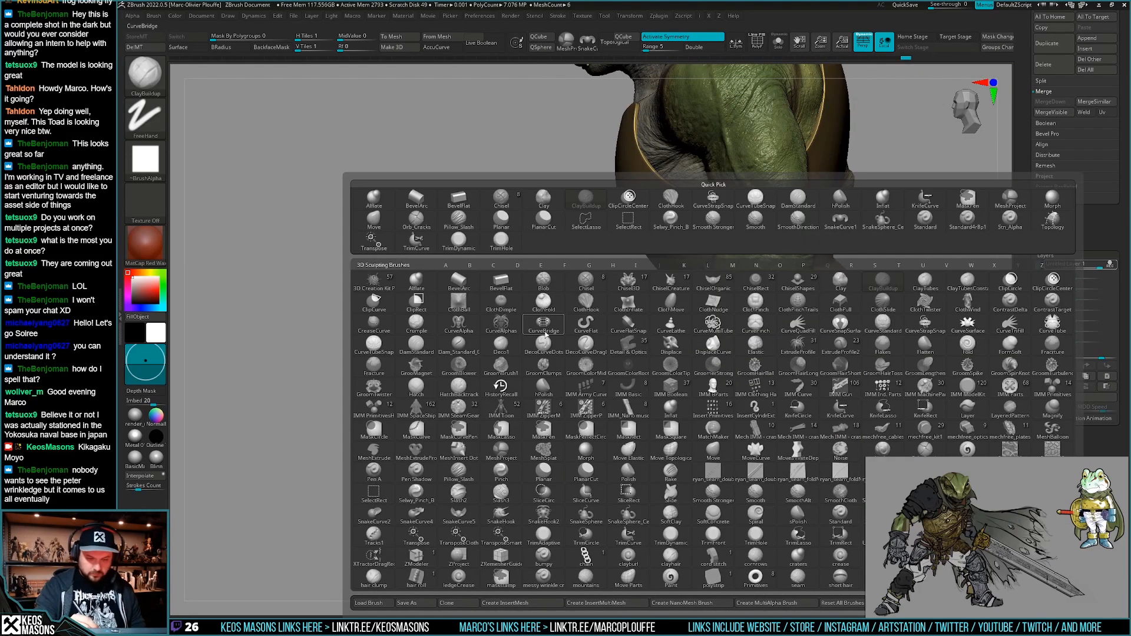
{"action": "key", "text": "c"}
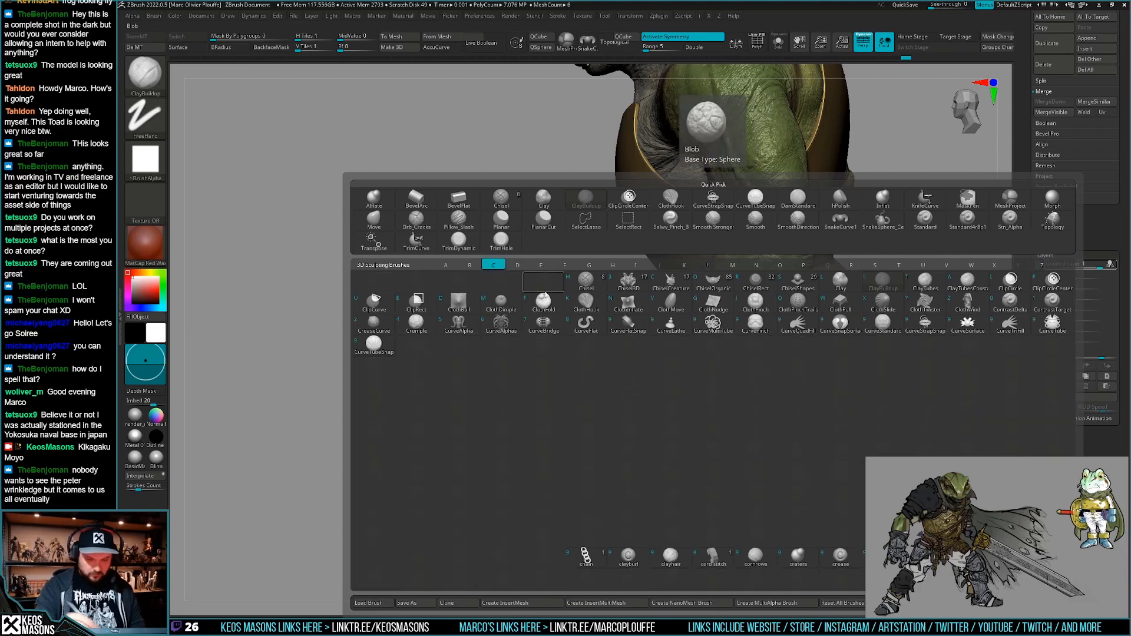
{"action": "key", "text": "k"}
{"action": "right_click_drag", "start_coordinate": [605, 285], "coordinate": [631, 354], "text": "ctrl"}
{"action": "key", "text": "space"}
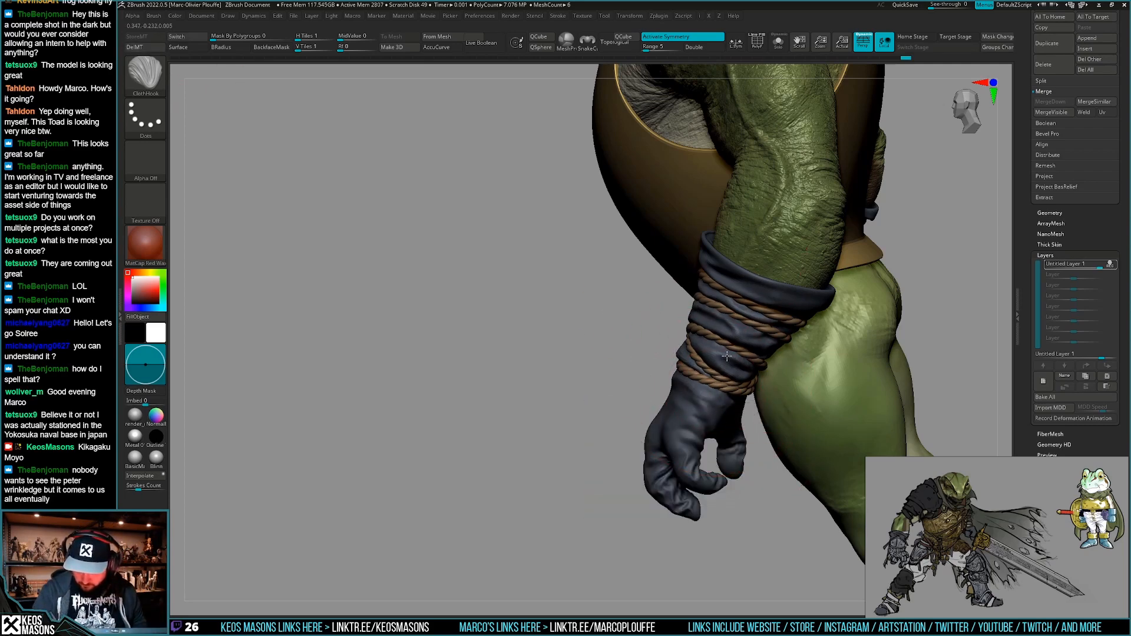
{"action": "left_click_drag", "start_coordinate": [727, 356], "coordinate": [726, 356]}
{"action": "key", "text": "ctrl+z"}
{"action": "key", "text": "space"}
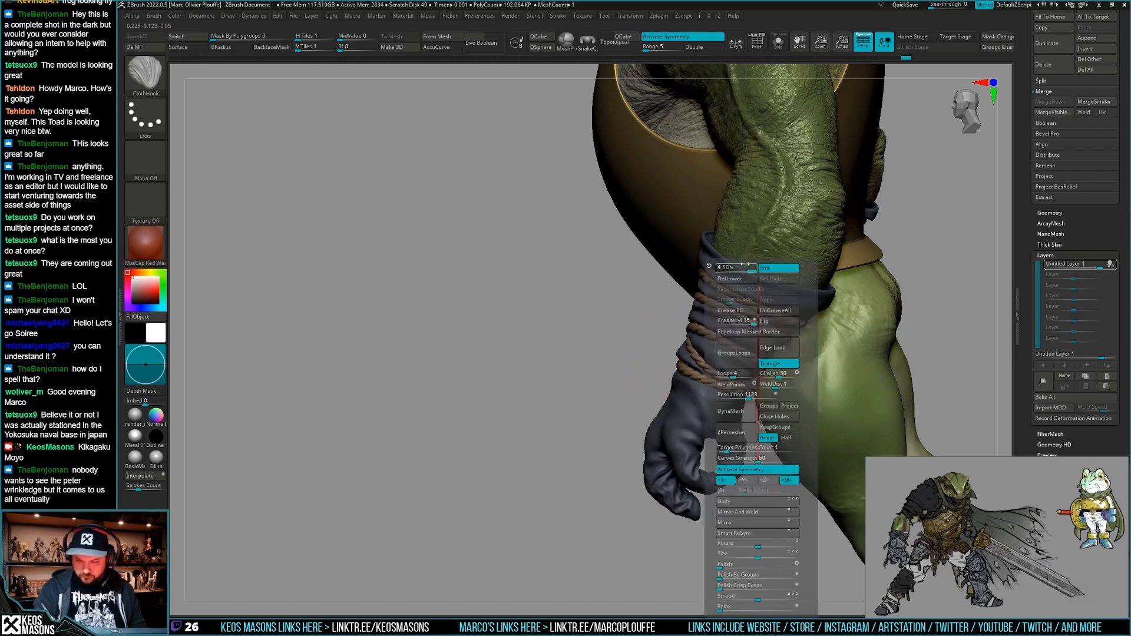
{"action": "left_click_drag", "start_coordinate": [724, 356], "coordinate": [719, 356]}
Pull cloth wrinkles across the wrist and back of the glove with the ClothHook brush.
{"action": "mouse_move", "coordinate": [554, 395]}
{"action": "left_mouse_down"}
{"action": "mouse_move", "coordinate": [659, 406]}
{"action": "mouse_move", "coordinate": [690, 430]}
{"action": "left_mouse_up"}
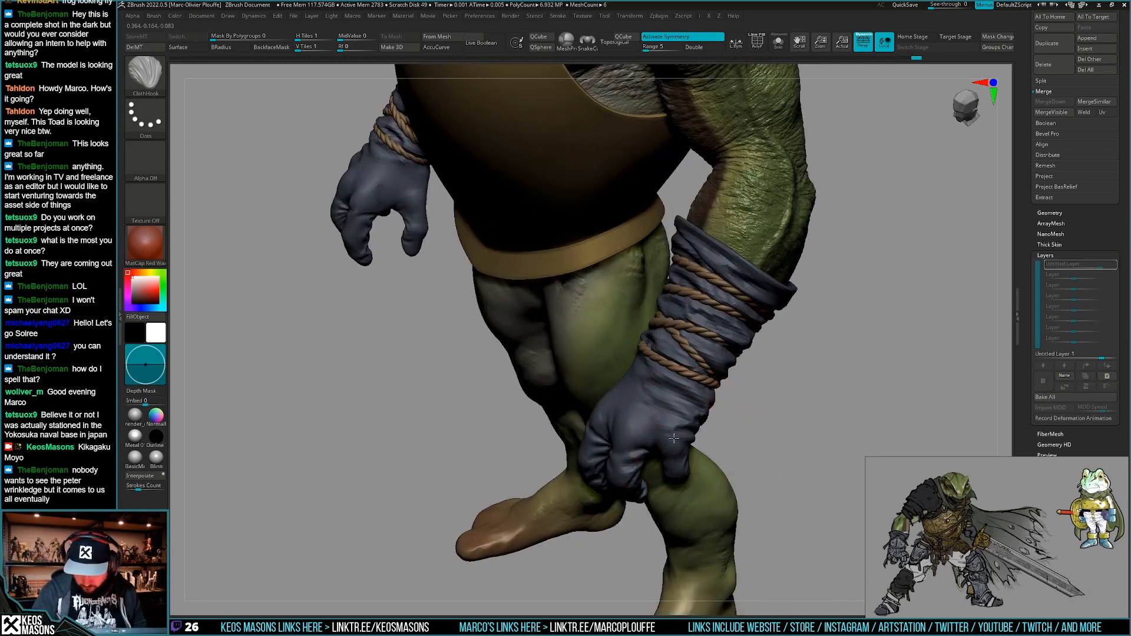
{"action": "mouse_move", "coordinate": [674, 439]}
{"action": "right_mouse_down"}
{"action": "mouse_move", "coordinate": [699, 432]}
{"action": "mouse_move", "coordinate": [677, 448]}
{"action": "mouse_move", "coordinate": [695, 443]}
{"action": "right_mouse_up"}
{"action": "right_click_drag", "start_coordinate": [559, 412], "coordinate": [586, 367]}
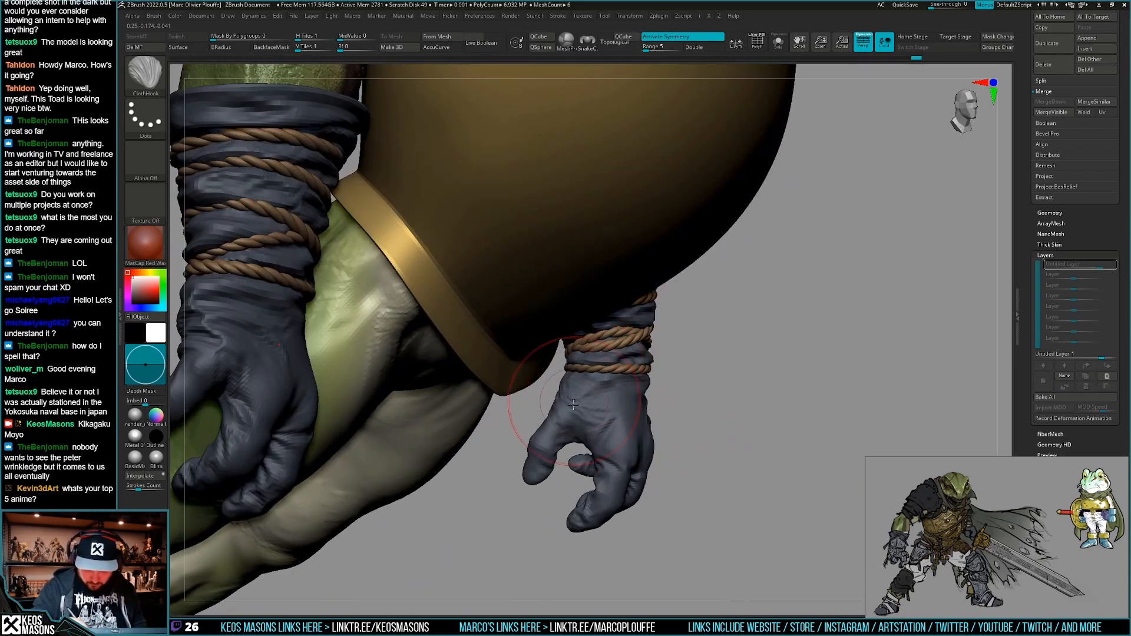
{"action": "right_click_drag", "start_coordinate": [572, 415], "coordinate": [732, 429]}
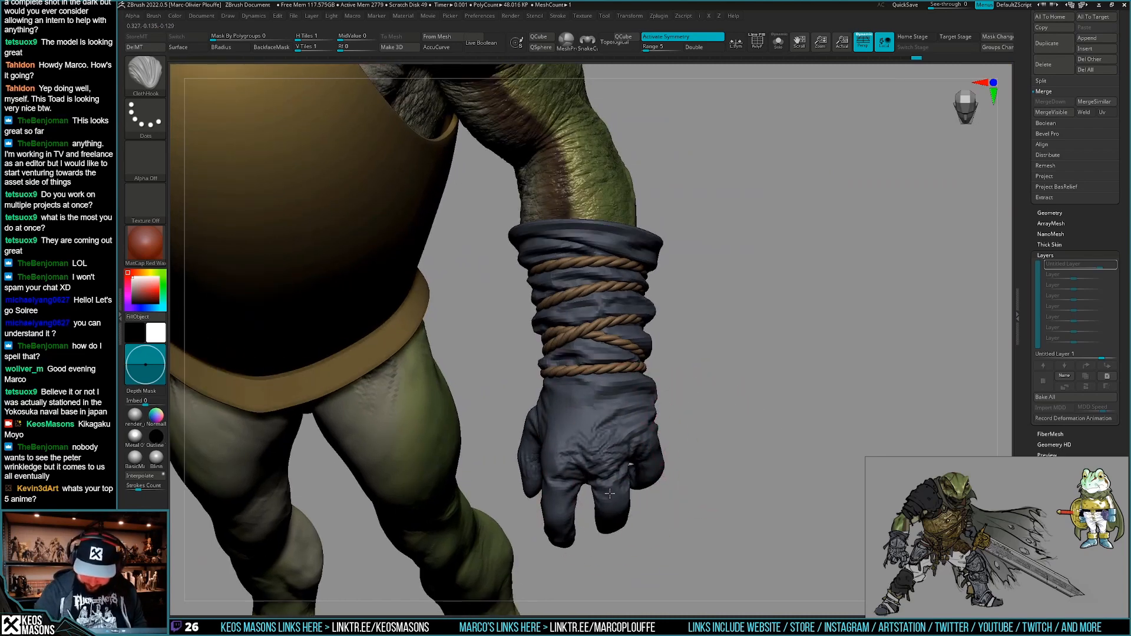
Pull further ClothHook wrinkles across the knuckles and finger bases on the back of the glove.
{"action": "right_click_drag", "start_coordinate": [610, 476], "coordinate": [596, 452]}
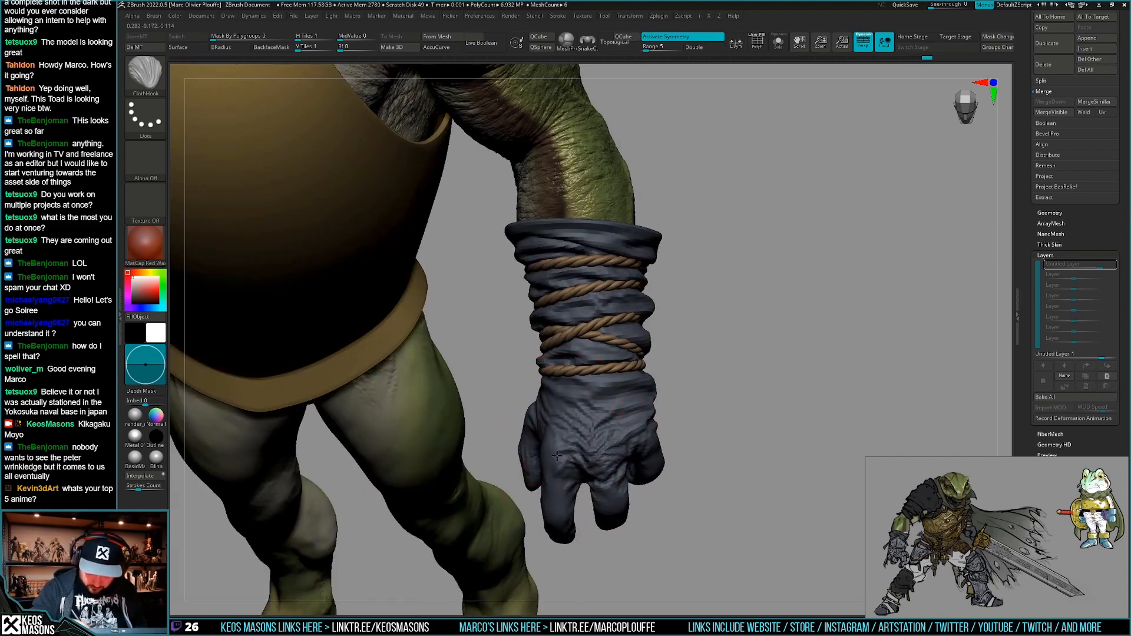
{"action": "right_click", "coordinate": [548, 498]}
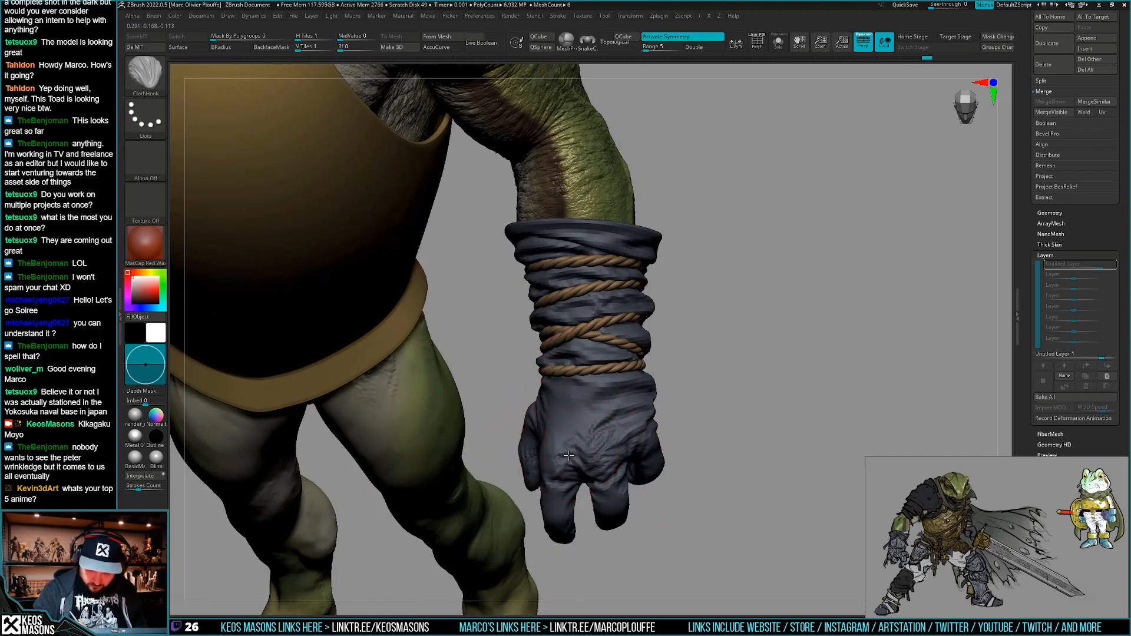
{"action": "right_click", "coordinate": [549, 504]}
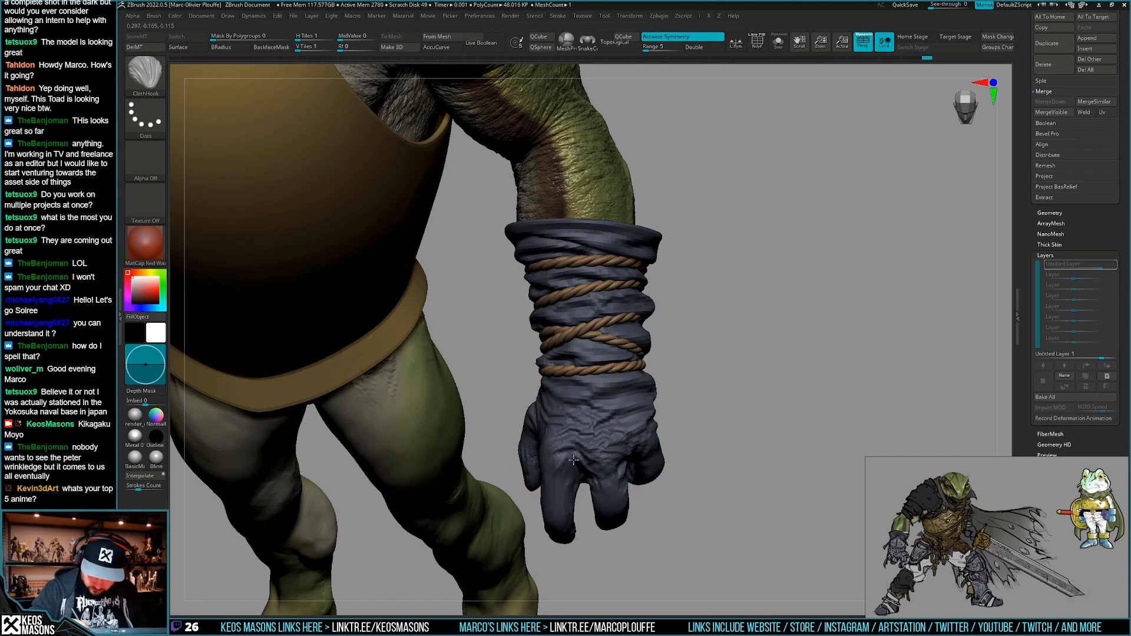
Switch to the Morph brush and tone down the ClothHook wrinkles around the glove's wrist, palm and fingers.
{"action": "mouse_move", "coordinate": [672, 443]}
{"action": "right_mouse_down"}
{"action": "mouse_move", "coordinate": [691, 427]}
{"action": "mouse_move", "coordinate": [751, 421]}
{"action": "right_mouse_up"}
{"action": "key", "text": "x"}
{"action": "right_click_drag", "start_coordinate": [777, 288], "coordinate": [603, 299]}
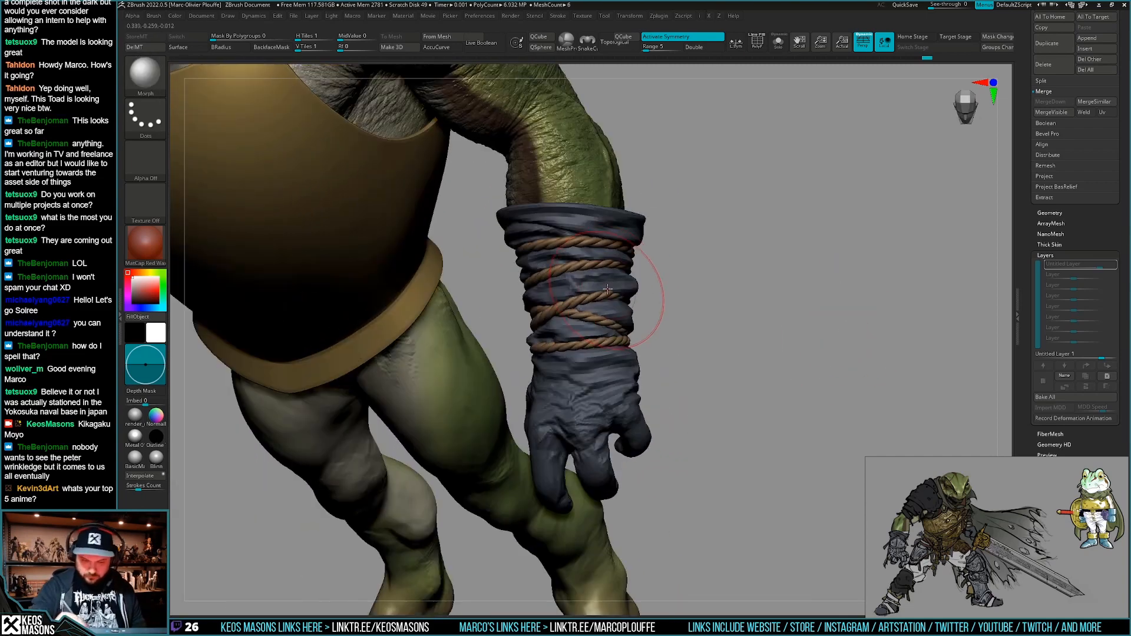
{"action": "mouse_move", "coordinate": [651, 330]}
{"action": "right_mouse_down"}
{"action": "mouse_move", "coordinate": [612, 265]}
{"action": "mouse_move", "coordinate": [664, 380]}
{"action": "right_mouse_up"}
{"action": "mouse_move", "coordinate": [783, 359]}
{"action": "right_mouse_down"}
{"action": "mouse_move", "coordinate": [722, 377]}
{"action": "mouse_move", "coordinate": [647, 372]}
{"action": "right_mouse_up"}
{"action": "left_click", "coordinate": [670, 464]}
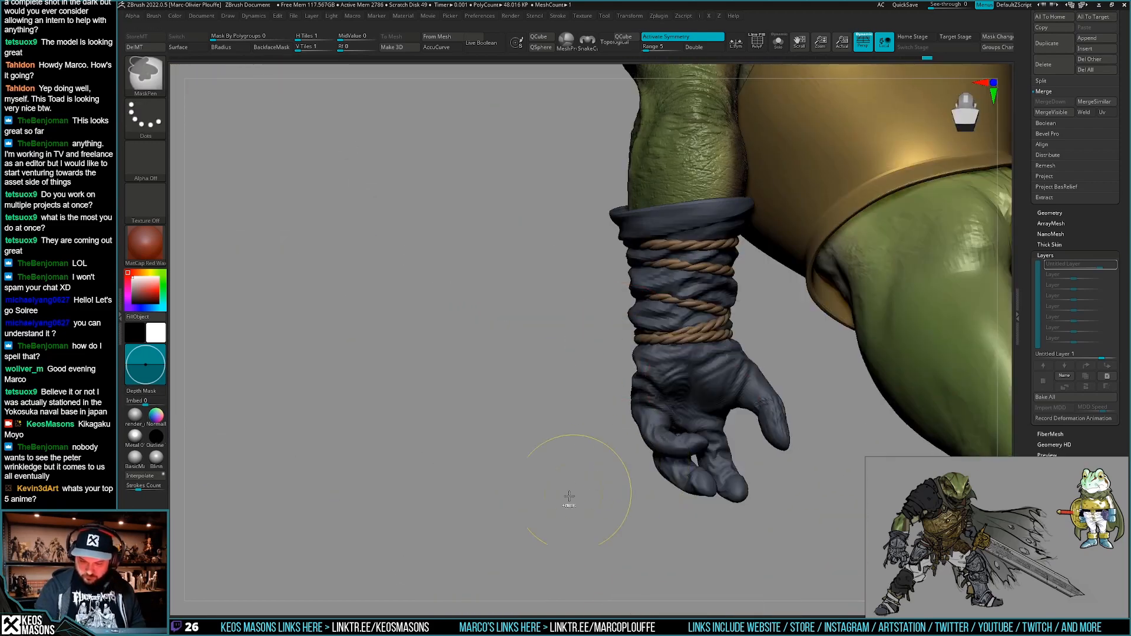
{"action": "left_click_drag", "start_coordinate": [655, 402], "coordinate": [673, 385]}
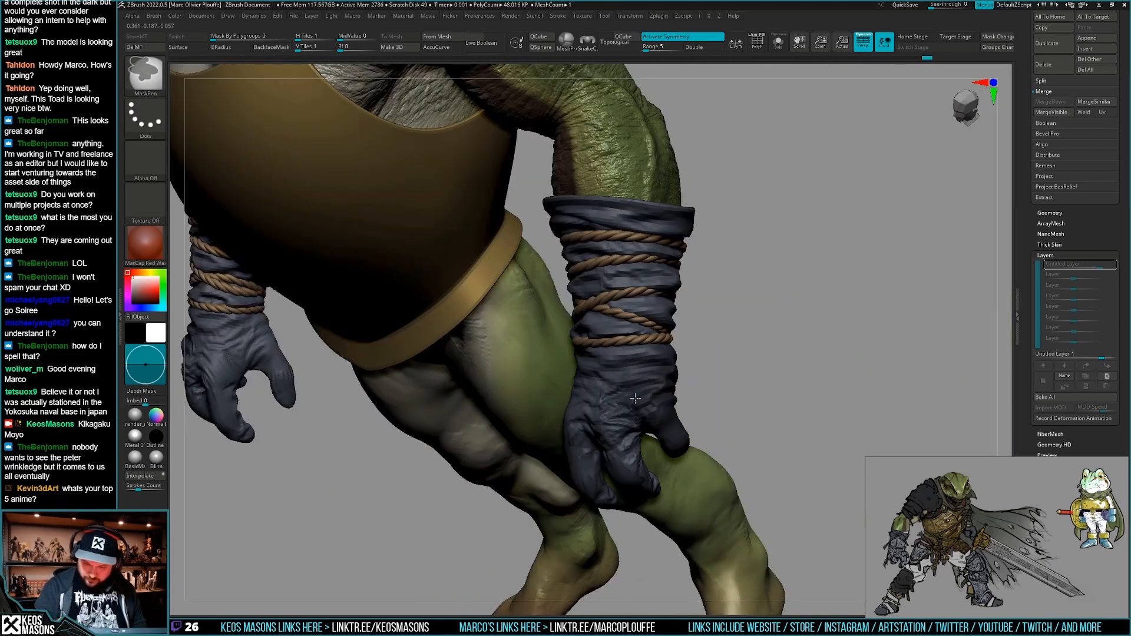
{"action": "mouse_move", "coordinate": [636, 399]}
{"action": "right_mouse_down"}
{"action": "mouse_move", "coordinate": [560, 401]}
{"action": "mouse_move", "coordinate": [636, 388]}
{"action": "mouse_move", "coordinate": [709, 395]}
{"action": "mouse_move", "coordinate": [681, 393]}
{"action": "mouse_move", "coordinate": [636, 451]}
{"action": "right_mouse_up"}
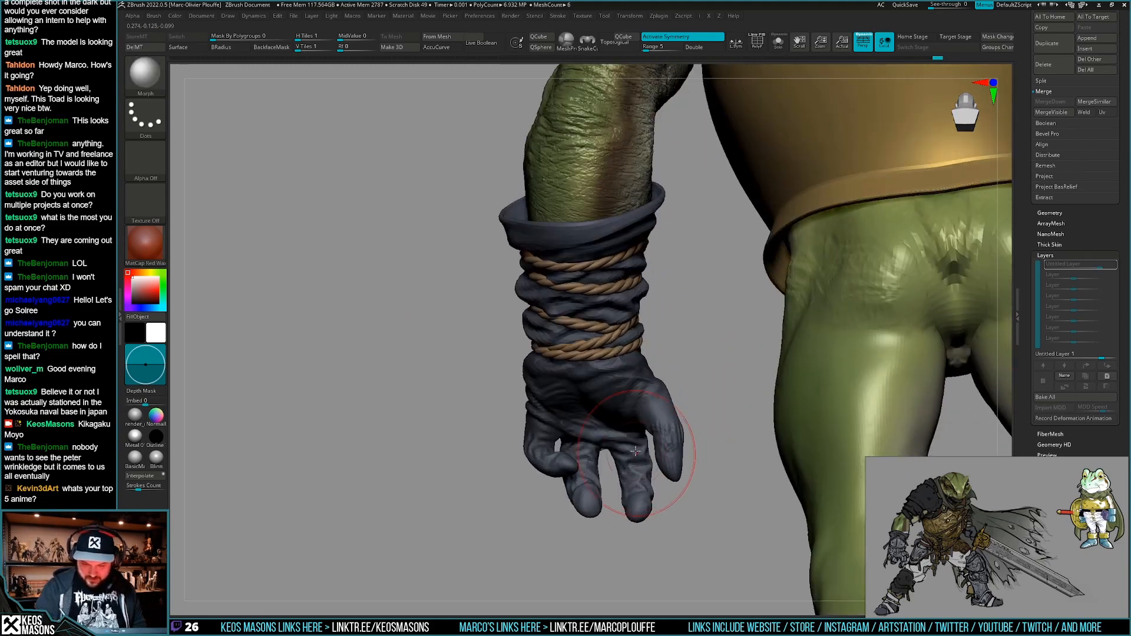
Use the Morph brush to soften the remaining wrinkles on the back, palm and outer side of the hand.
{"action": "right_click_drag", "start_coordinate": [633, 392], "coordinate": [765, 378]}
{"action": "key", "text": "space"}
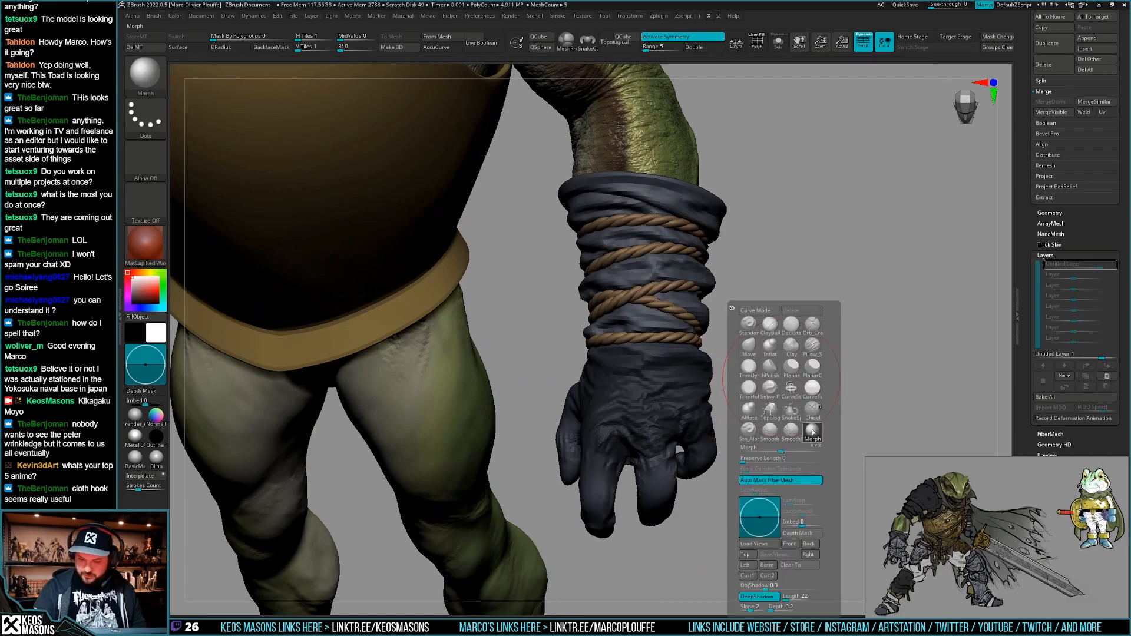
{"action": "key", "text": "b"}
{"action": "key", "text": "space"}
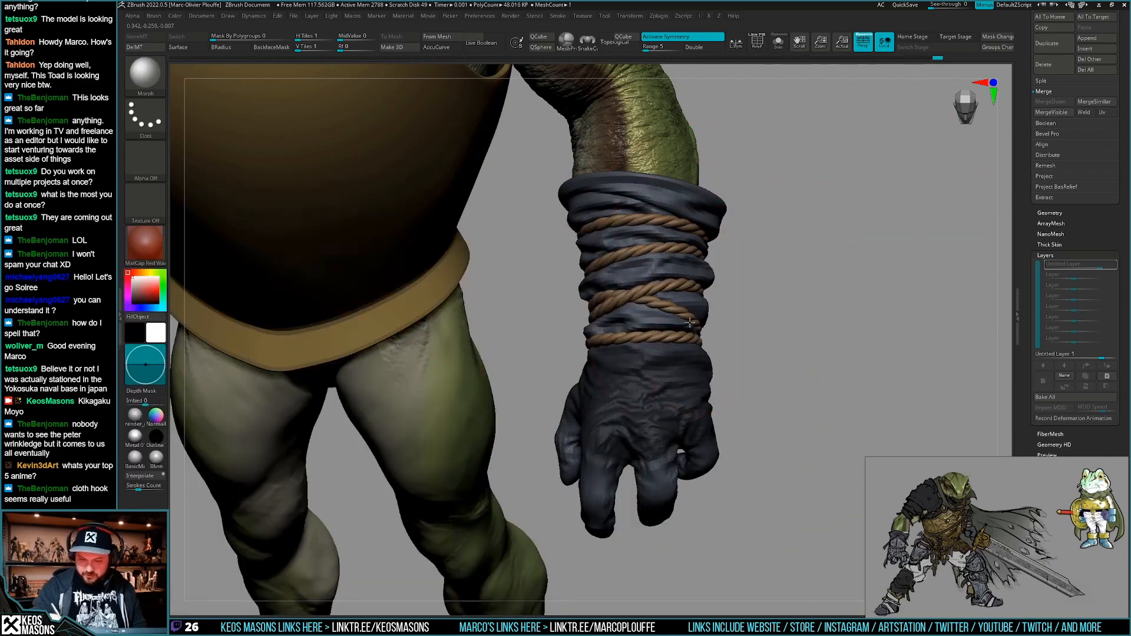
{"action": "mouse_move", "coordinate": [697, 286]}
{"action": "right_mouse_down"}
{"action": "mouse_move", "coordinate": [674, 480]}
{"action": "mouse_move", "coordinate": [777, 375]}
{"action": "mouse_move", "coordinate": [736, 401]}
{"action": "right_mouse_up"}
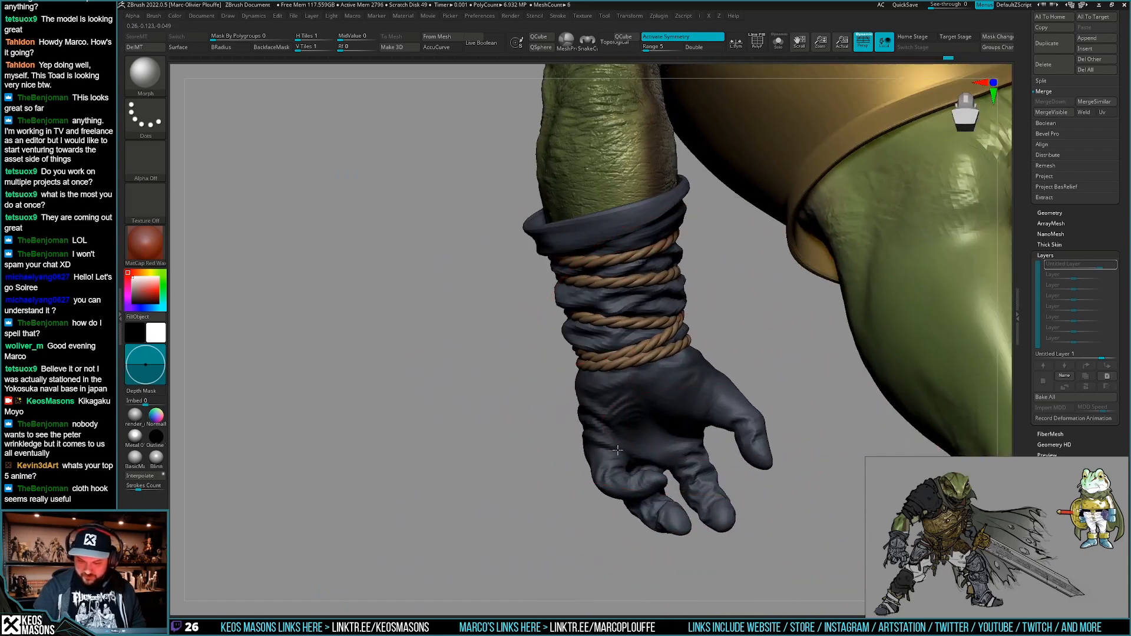
{"action": "mouse_move", "coordinate": [640, 356]}
{"action": "right_mouse_down"}
{"action": "mouse_move", "coordinate": [614, 380]}
{"action": "mouse_move", "coordinate": [719, 384]}
{"action": "mouse_move", "coordinate": [771, 404]}
{"action": "right_mouse_up"}
{"action": "mouse_move", "coordinate": [704, 413]}
{"action": "right_mouse_down"}
{"action": "mouse_move", "coordinate": [645, 394]}
{"action": "mouse_move", "coordinate": [615, 349]}
{"action": "right_mouse_up"}
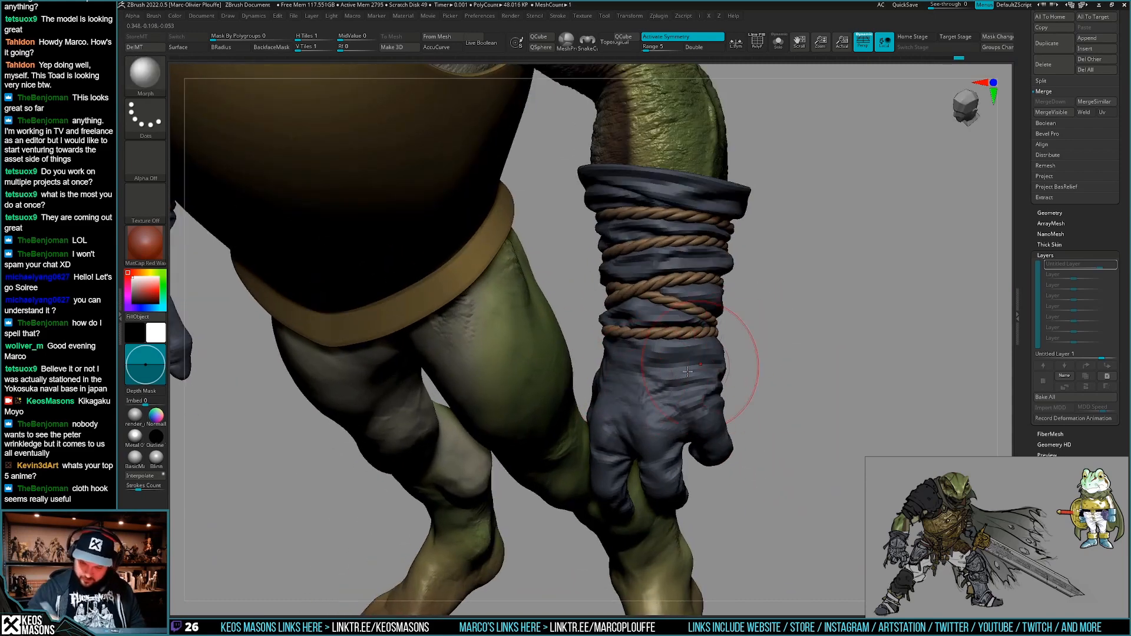
Return the glove to its highest subdivision level and work the back of the hand with ClayBuildup.
{"action": "mouse_move", "coordinate": [673, 426]}
{"action": "right_mouse_down"}
{"action": "mouse_move", "coordinate": [592, 375]}
{"action": "mouse_move", "coordinate": [722, 388]}
{"action": "mouse_move", "coordinate": [610, 404]}
{"action": "mouse_move", "coordinate": [680, 406]}
{"action": "mouse_move", "coordinate": [677, 439]}
{"action": "mouse_move", "coordinate": [704, 415]}
{"action": "mouse_move", "coordinate": [618, 465]}
{"action": "mouse_move", "coordinate": [714, 434]}
{"action": "mouse_move", "coordinate": [670, 455]}
{"action": "mouse_move", "coordinate": [701, 453]}
{"action": "mouse_move", "coordinate": [754, 427]}
{"action": "mouse_move", "coordinate": [722, 449]}
{"action": "mouse_move", "coordinate": [678, 432]}
{"action": "mouse_move", "coordinate": [703, 408]}
{"action": "right_mouse_up"}
{"action": "key", "text": "space"}
{"action": "left_click", "coordinate": [687, 328]}
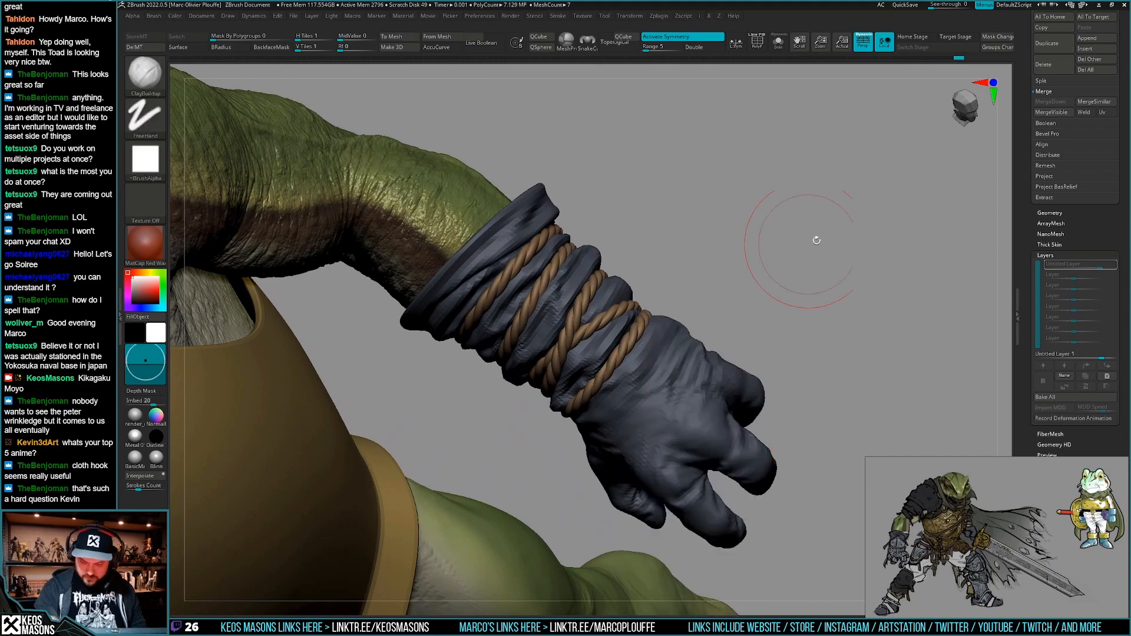
{"action": "key", "text": "g"}
{"action": "left_click_drag", "start_coordinate": [790, 253], "coordinate": [854, 252]}
{"action": "key", "text": "ctrl+space"}
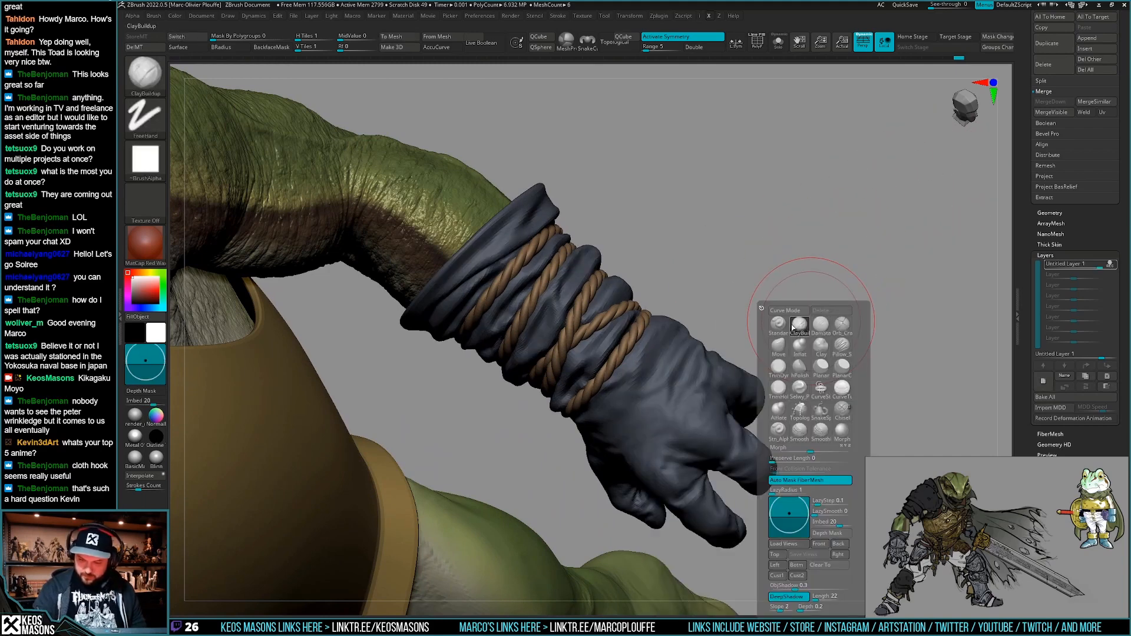
{"action": "left_click", "coordinate": [795, 328]}
{"action": "key", "text": "space"}
{"action": "left_click_drag", "start_coordinate": [678, 371], "coordinate": [670, 372]}
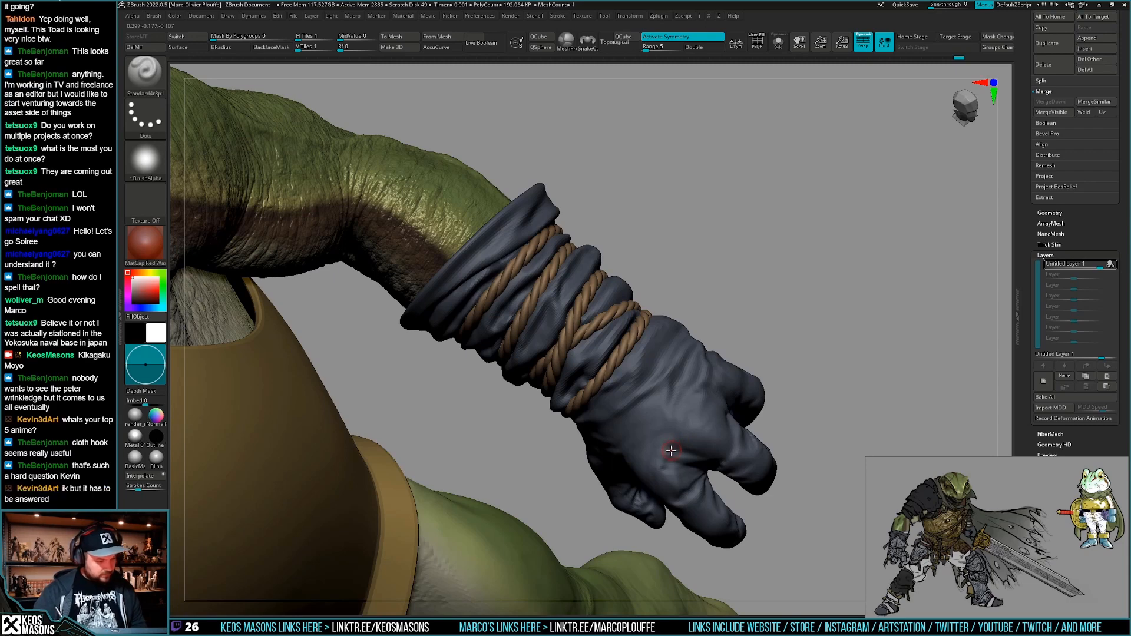
Sculpt finer cloth folds from the wrist ropes toward the knuckles with the Standard brush.
{"action": "right_click_drag", "start_coordinate": [686, 412], "coordinate": [672, 392]}
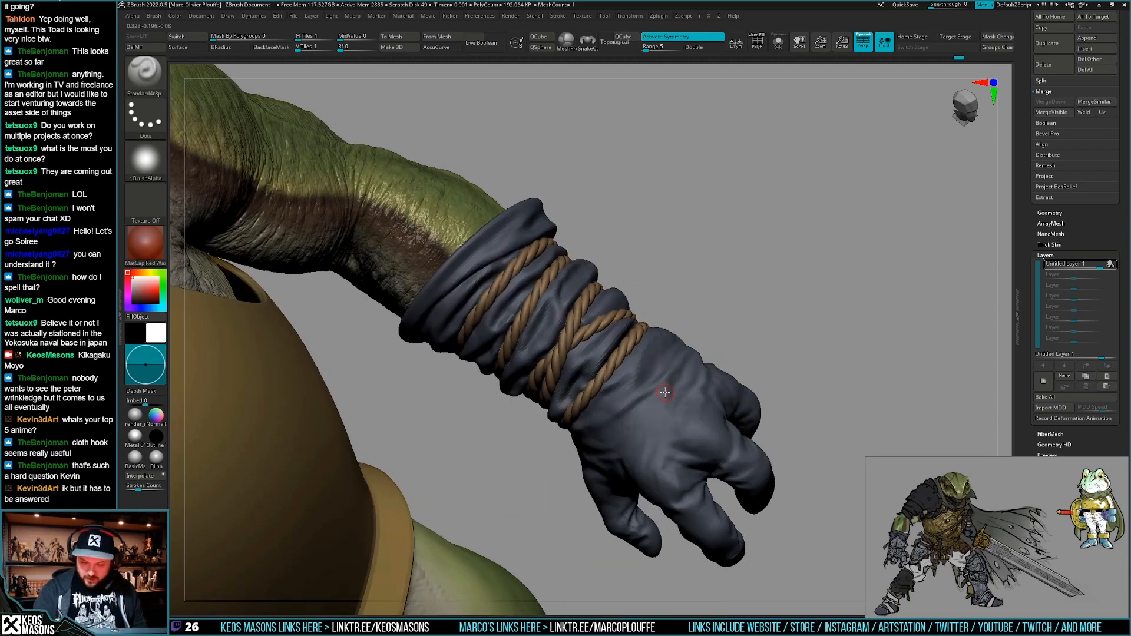
{"action": "key", "text": "space"}
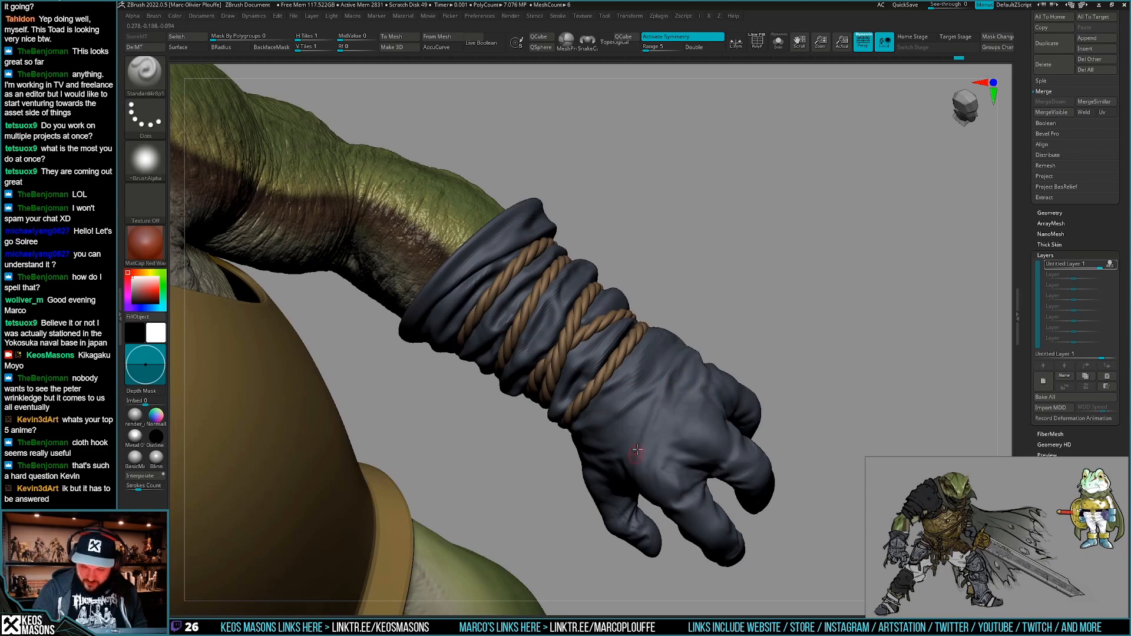
{"action": "right_click_drag", "start_coordinate": [637, 450], "coordinate": [673, 395]}
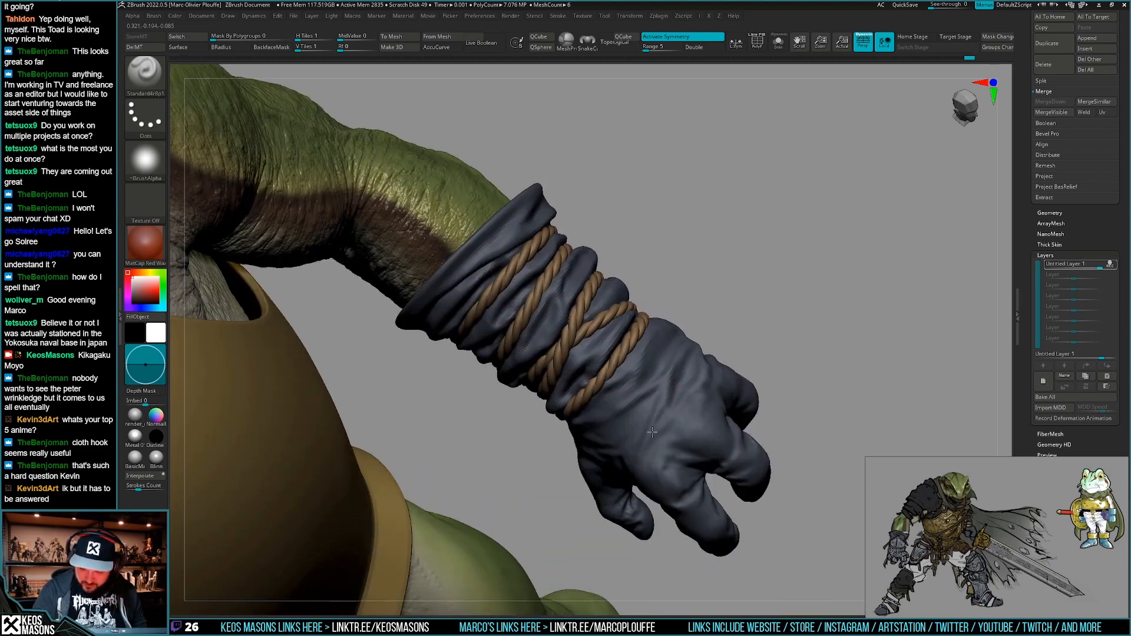
{"action": "mouse_move", "coordinate": [643, 445]}
{"action": "right_mouse_down"}
{"action": "mouse_move", "coordinate": [633, 461]}
{"action": "mouse_move", "coordinate": [608, 412]}
{"action": "mouse_move", "coordinate": [627, 420]}
{"action": "mouse_move", "coordinate": [594, 453]}
{"action": "mouse_move", "coordinate": [659, 435]}
{"action": "mouse_move", "coordinate": [649, 386]}
{"action": "mouse_move", "coordinate": [731, 439]}
{"action": "mouse_move", "coordinate": [702, 454]}
{"action": "mouse_move", "coordinate": [704, 465]}
{"action": "mouse_move", "coordinate": [743, 439]}
{"action": "mouse_move", "coordinate": [666, 400]}
{"action": "mouse_move", "coordinate": [659, 420]}
{"action": "right_mouse_up"}
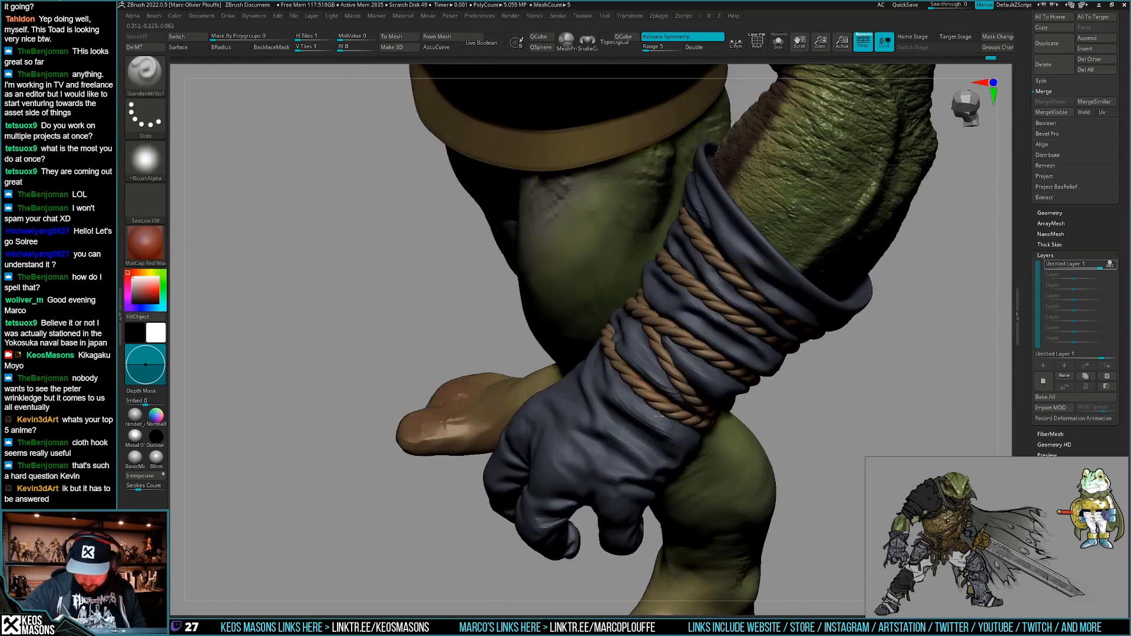
Refine the folds on the outer wrist, the back of the hand and the thumb side with the Standard brush.
{"action": "right_click_drag", "start_coordinate": [688, 446], "coordinate": [607, 393]}
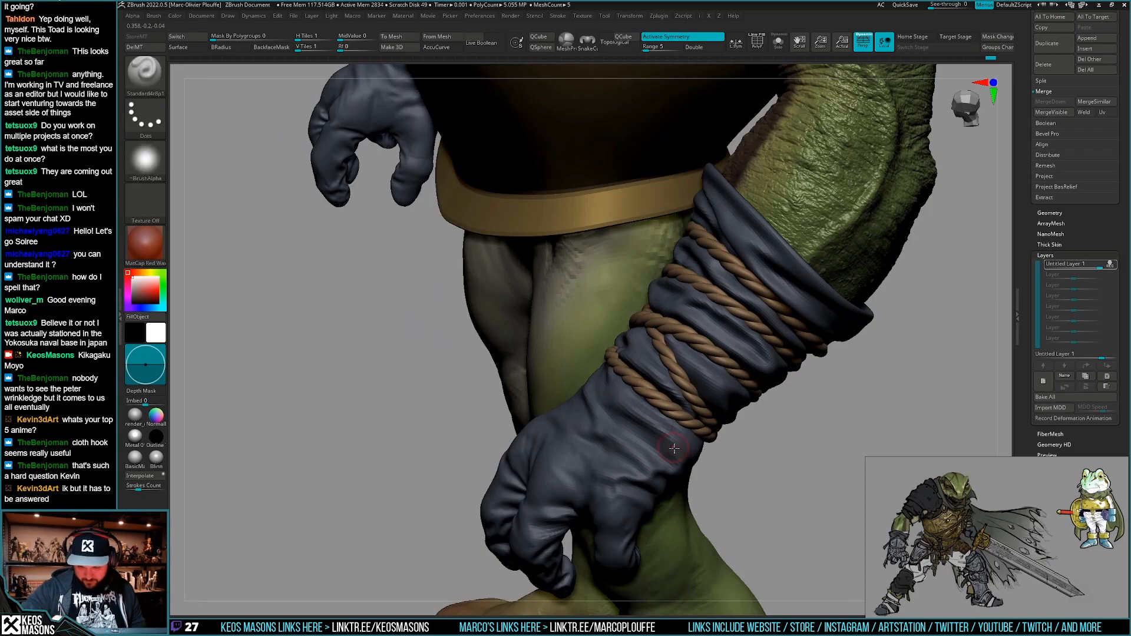
{"action": "mouse_move", "coordinate": [674, 448]}
{"action": "right_mouse_down"}
{"action": "mouse_move", "coordinate": [622, 407]}
{"action": "mouse_move", "coordinate": [629, 427]}
{"action": "mouse_move", "coordinate": [597, 429]}
{"action": "mouse_move", "coordinate": [589, 405]}
{"action": "mouse_move", "coordinate": [599, 370]}
{"action": "right_mouse_up"}
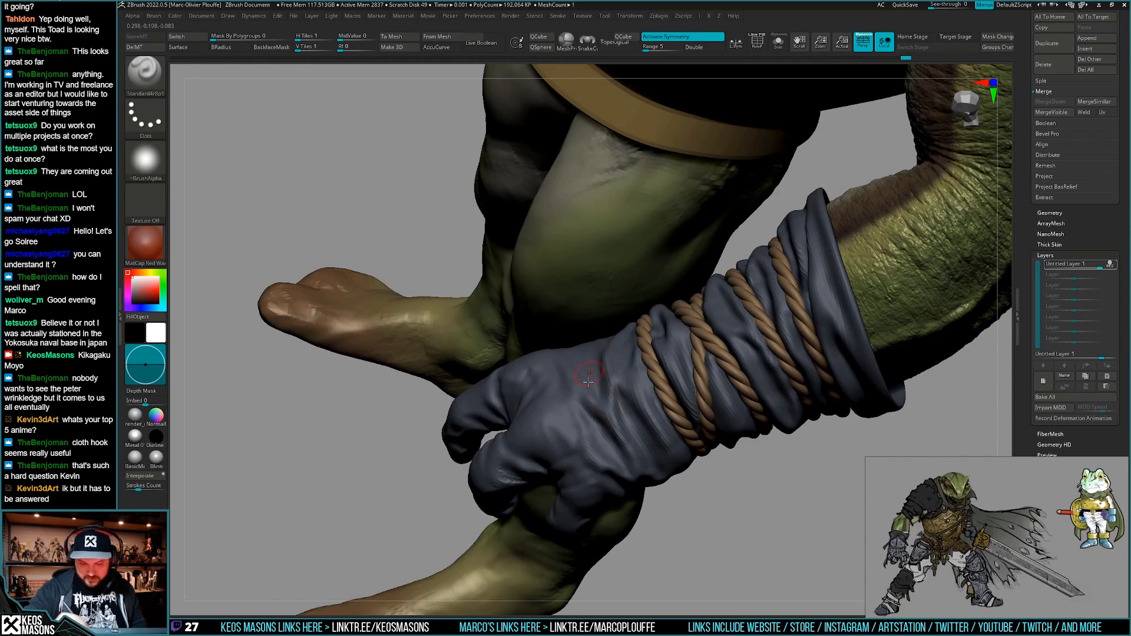
{"action": "mouse_move", "coordinate": [588, 382]}
{"action": "right_mouse_down"}
{"action": "mouse_move", "coordinate": [584, 373]}
{"action": "mouse_move", "coordinate": [592, 403]}
{"action": "mouse_move", "coordinate": [573, 401]}
{"action": "mouse_move", "coordinate": [657, 438]}
{"action": "mouse_move", "coordinate": [686, 465]}
{"action": "mouse_move", "coordinate": [685, 487]}
{"action": "mouse_move", "coordinate": [676, 383]}
{"action": "mouse_move", "coordinate": [605, 458]}
{"action": "mouse_move", "coordinate": [615, 435]}
{"action": "right_mouse_up"}
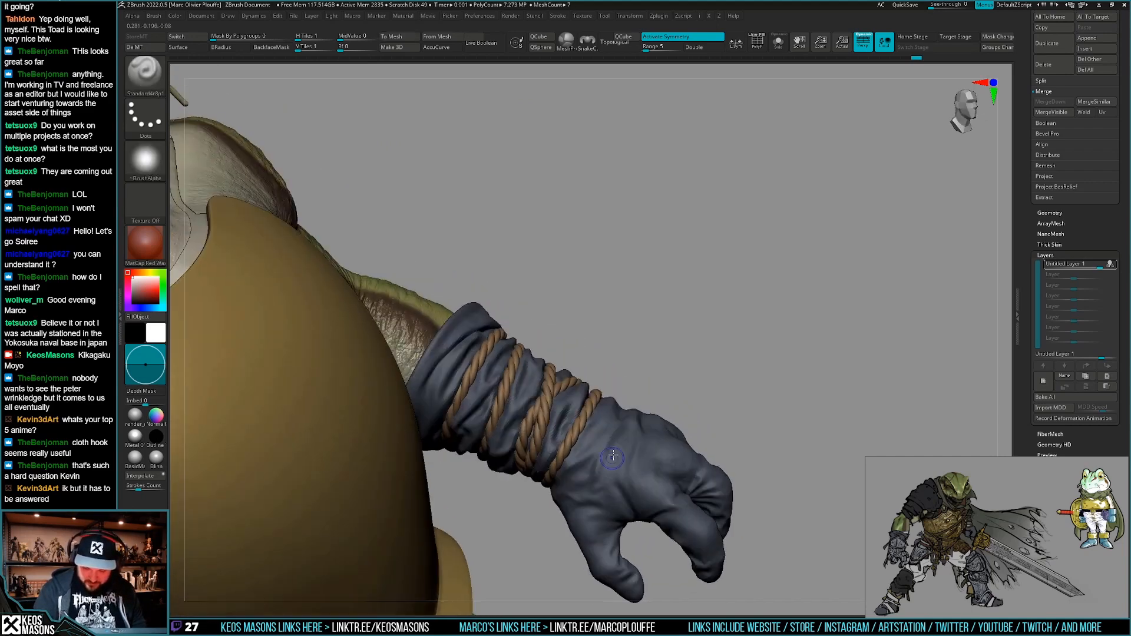
{"action": "right_click_drag", "start_coordinate": [595, 495], "coordinate": [663, 415]}
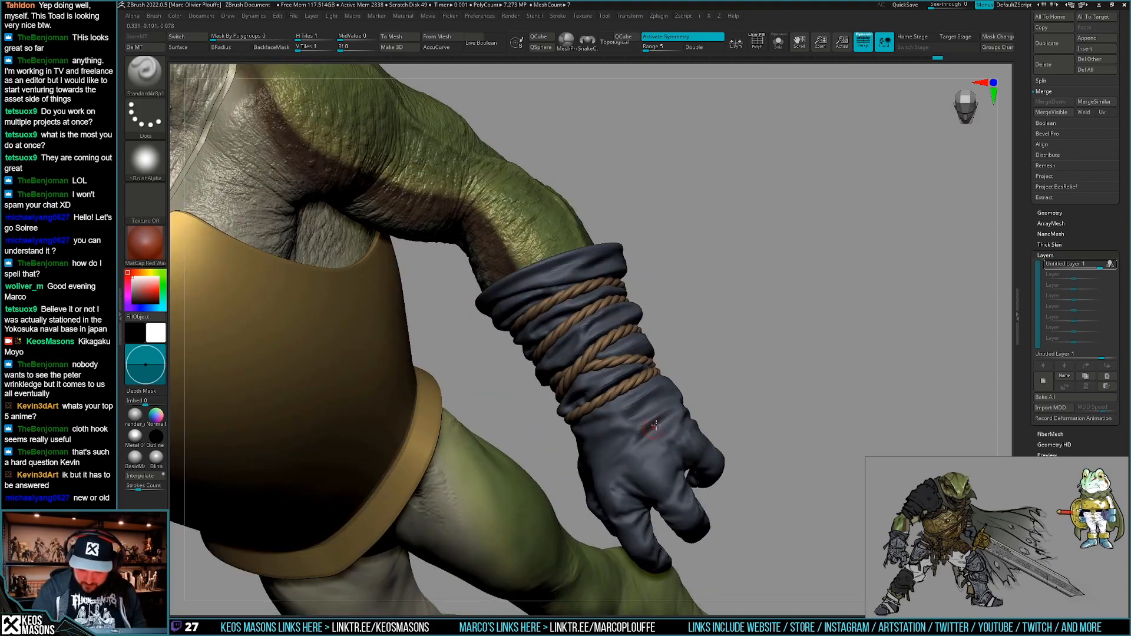
{"action": "key", "text": "shift"}
Review the gloves on the full figure and smooth the folds around the knuckles.
{"action": "mouse_move", "coordinate": [574, 446]}
{"action": "right_mouse_down"}
{"action": "mouse_move", "coordinate": [684, 402]}
{"action": "mouse_move", "coordinate": [743, 427]}
{"action": "right_mouse_up"}
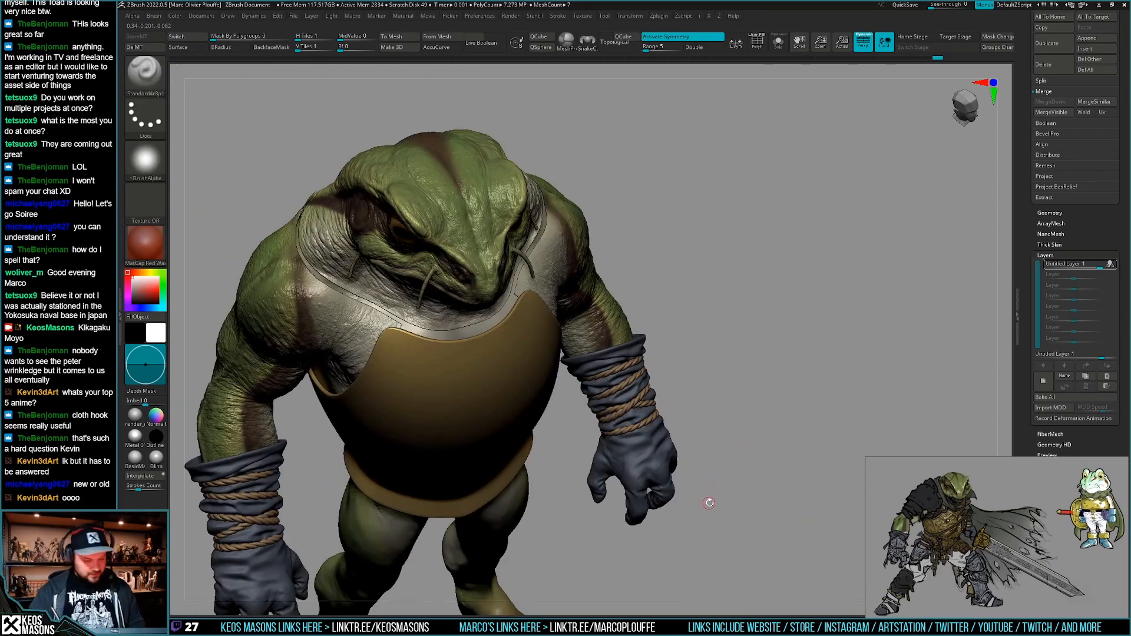
{"action": "mouse_move", "coordinate": [709, 503]}
{"action": "right_mouse_down"}
{"action": "mouse_move", "coordinate": [690, 453]}
{"action": "mouse_move", "coordinate": [704, 471]}
{"action": "mouse_move", "coordinate": [712, 462]}
{"action": "mouse_move", "coordinate": [677, 443]}
{"action": "mouse_move", "coordinate": [612, 450]}
{"action": "right_mouse_up"}
{"action": "left_click", "coordinate": [680, 425], "text": "alt"}
{"action": "key", "text": "shift"}
{"action": "mouse_move", "coordinate": [506, 383]}
{"action": "right_mouse_down"}
{"action": "mouse_move", "coordinate": [567, 391]}
{"action": "mouse_move", "coordinate": [554, 392]}
{"action": "right_mouse_up"}
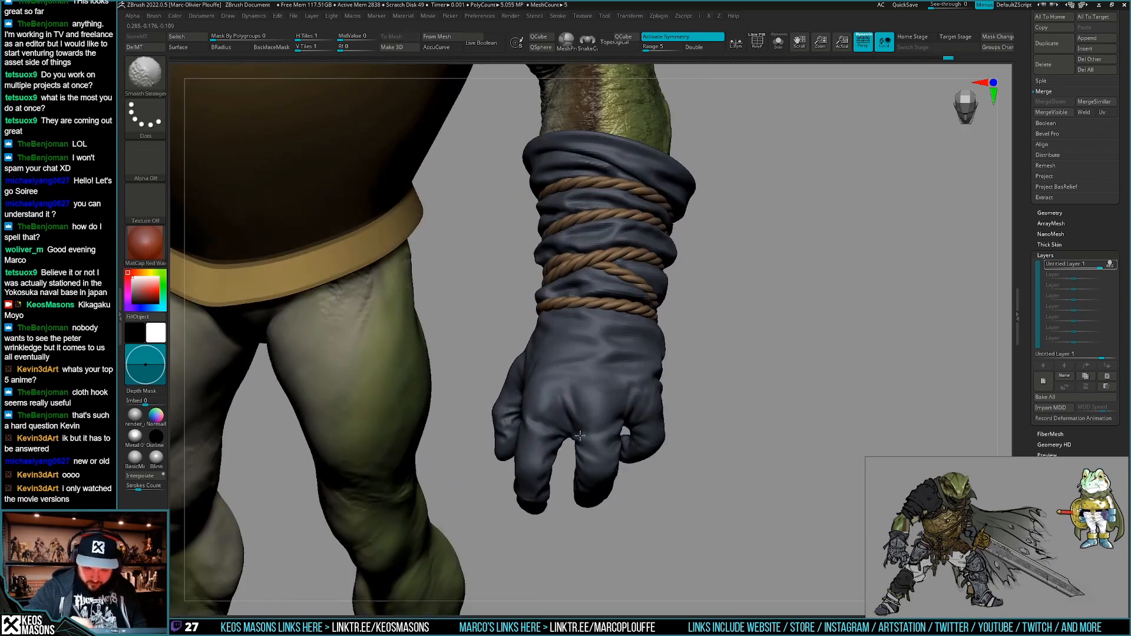
Build up folds on the palm just below the wrist ropes with ClayBuildup and smooth them.
{"action": "mouse_move", "coordinate": [579, 435]}
{"action": "right_mouse_down"}
{"action": "mouse_move", "coordinate": [587, 414]}
{"action": "mouse_move", "coordinate": [575, 403]}
{"action": "mouse_move", "coordinate": [706, 398]}
{"action": "mouse_move", "coordinate": [686, 400]}
{"action": "mouse_move", "coordinate": [680, 384]}
{"action": "right_mouse_up"}
{"action": "right_click", "coordinate": [706, 398]}
{"action": "key", "text": "1"}
{"action": "left_click", "coordinate": [688, 401]}
{"action": "key", "text": "space"}
{"action": "left_click_drag", "start_coordinate": [702, 368], "coordinate": [712, 360]}
{"action": "right_click_drag", "start_coordinate": [694, 375], "coordinate": [706, 371]}
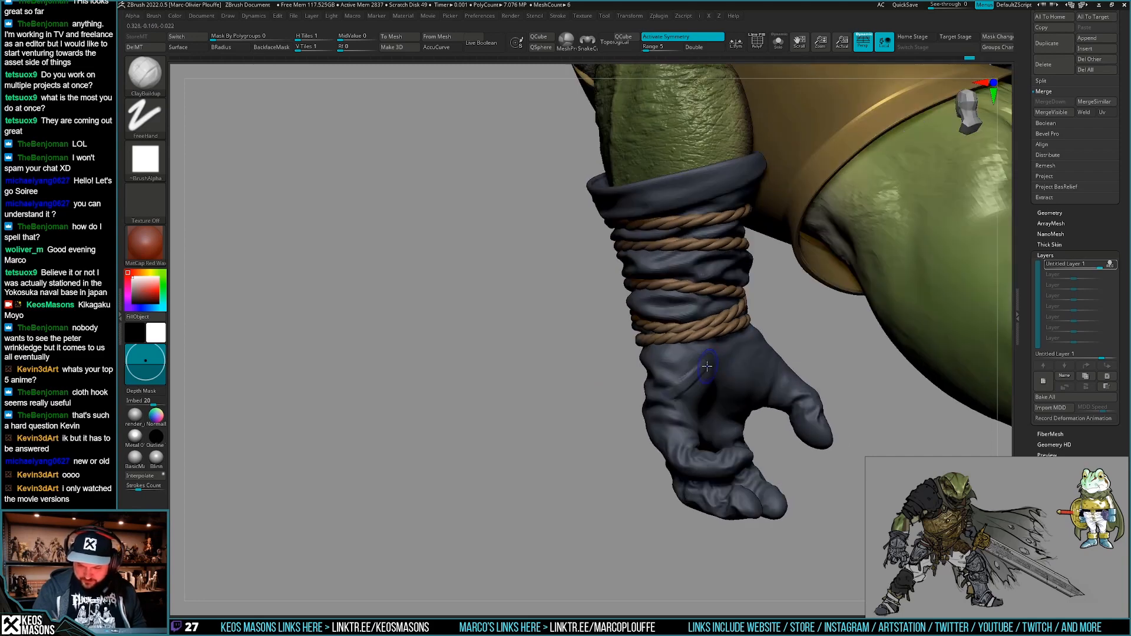
{"action": "left_click_drag", "start_coordinate": [707, 371], "coordinate": [686, 389], "text": "shift"}
Add ClayBuildup folds around the thumb base and inner wrist of the glove and smooth them.
{"action": "mouse_move", "coordinate": [686, 392]}
{"action": "right_mouse_down"}
{"action": "mouse_move", "coordinate": [733, 397]}
{"action": "mouse_move", "coordinate": [667, 410]}
{"action": "mouse_move", "coordinate": [709, 380]}
{"action": "mouse_move", "coordinate": [682, 367]}
{"action": "mouse_move", "coordinate": [732, 331]}
{"action": "mouse_move", "coordinate": [666, 413]}
{"action": "right_mouse_up"}
{"action": "key", "text": "shift"}
{"action": "key", "text": "shift"}
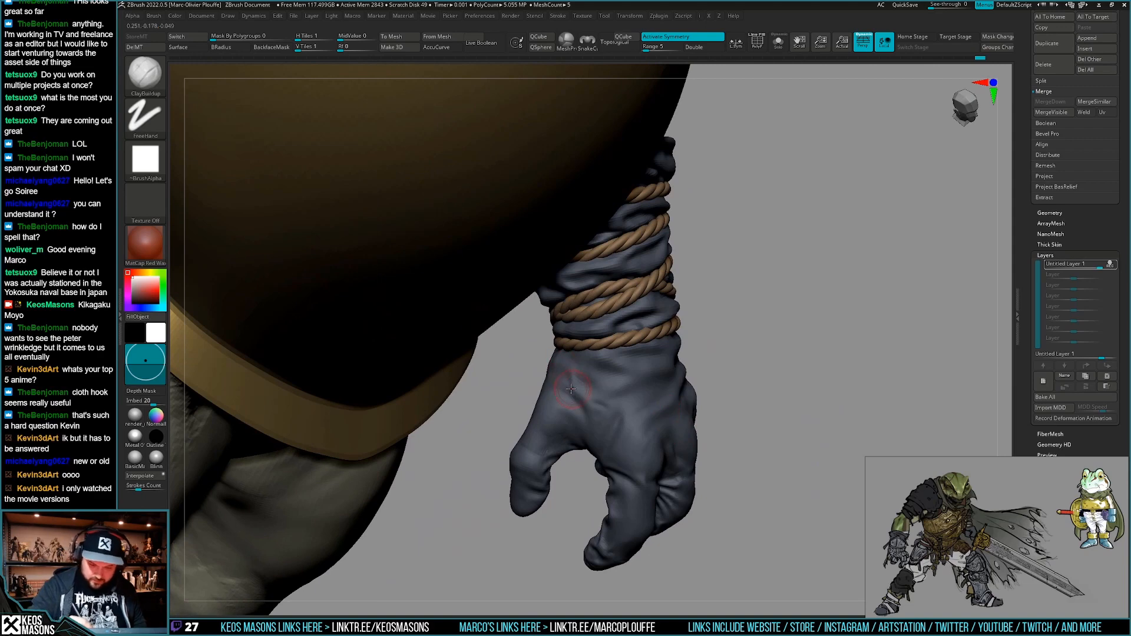
{"action": "right_click_drag", "start_coordinate": [546, 381], "coordinate": [615, 363]}
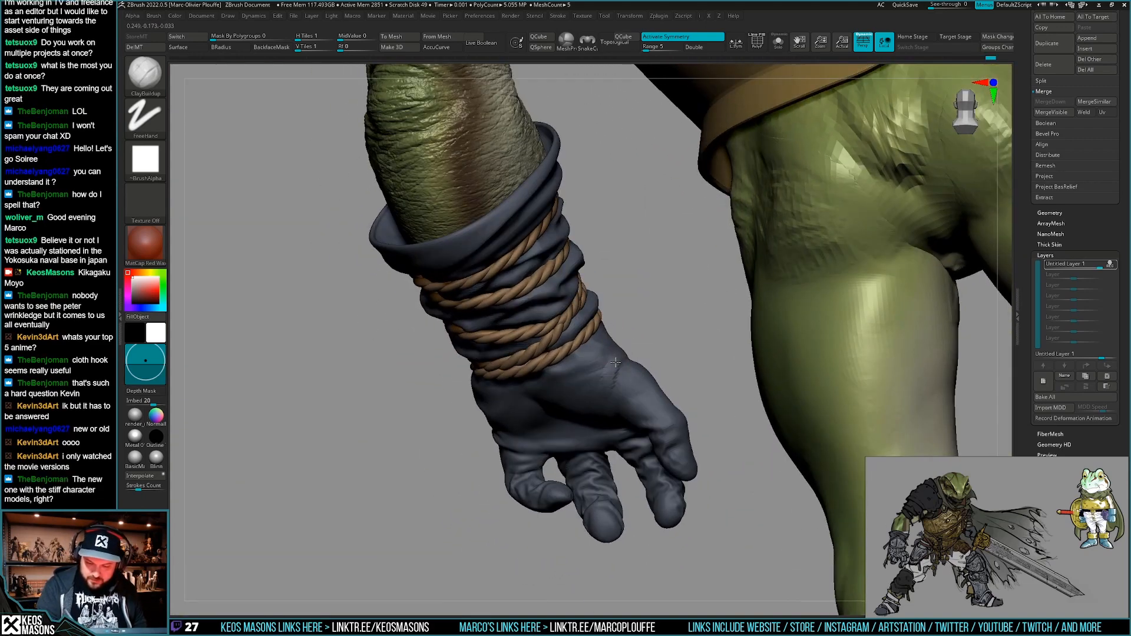
{"action": "mouse_move", "coordinate": [598, 401]}
{"action": "right_mouse_down"}
{"action": "mouse_move", "coordinate": [615, 351]}
{"action": "mouse_move", "coordinate": [604, 374]}
{"action": "mouse_move", "coordinate": [646, 371]}
{"action": "mouse_move", "coordinate": [625, 378]}
{"action": "mouse_move", "coordinate": [639, 339]}
{"action": "mouse_move", "coordinate": [731, 392]}
{"action": "mouse_move", "coordinate": [727, 434]}
{"action": "mouse_move", "coordinate": [762, 412]}
{"action": "mouse_move", "coordinate": [711, 415]}
{"action": "mouse_move", "coordinate": [777, 412]}
{"action": "right_mouse_up"}
Check the glove's wireframe and refine the folds between the wrist ropes and outer knuckles with ClayBuildup.
{"action": "key", "text": "shift+f"}
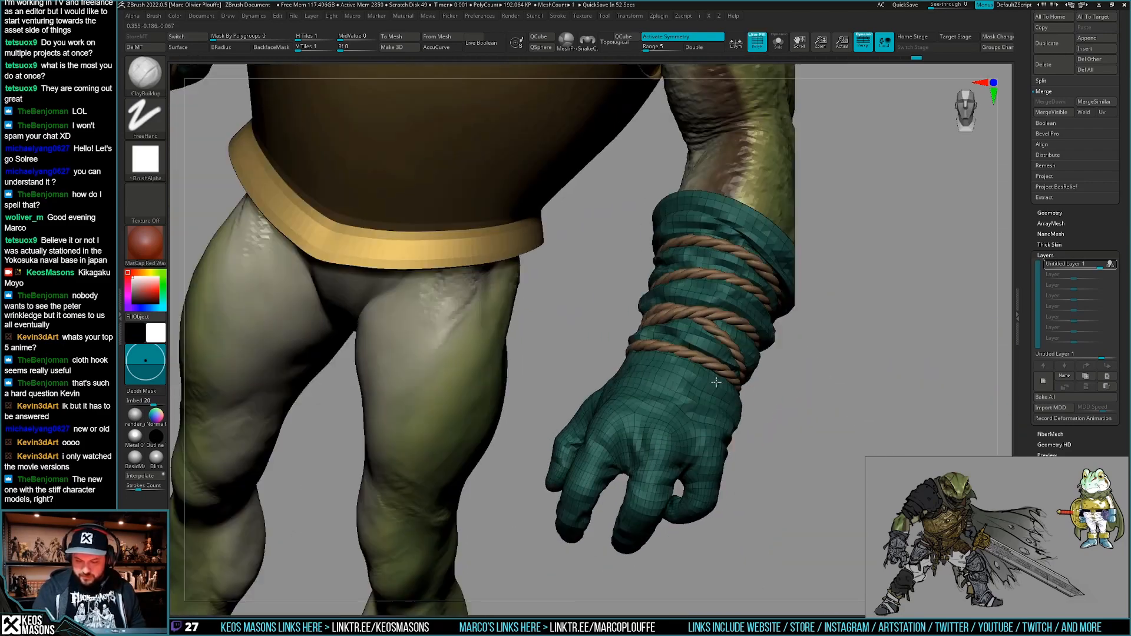
{"action": "key", "text": "shift+f"}
{"action": "right_click_drag", "start_coordinate": [717, 381], "coordinate": [719, 281]}
{"action": "mouse_move", "coordinate": [807, 377]}
{"action": "right_mouse_down"}
{"action": "mouse_move", "coordinate": [724, 411]}
{"action": "mouse_move", "coordinate": [720, 451]}
{"action": "mouse_move", "coordinate": [701, 433]}
{"action": "mouse_move", "coordinate": [707, 408]}
{"action": "mouse_move", "coordinate": [647, 374]}
{"action": "mouse_move", "coordinate": [704, 359]}
{"action": "right_mouse_up"}
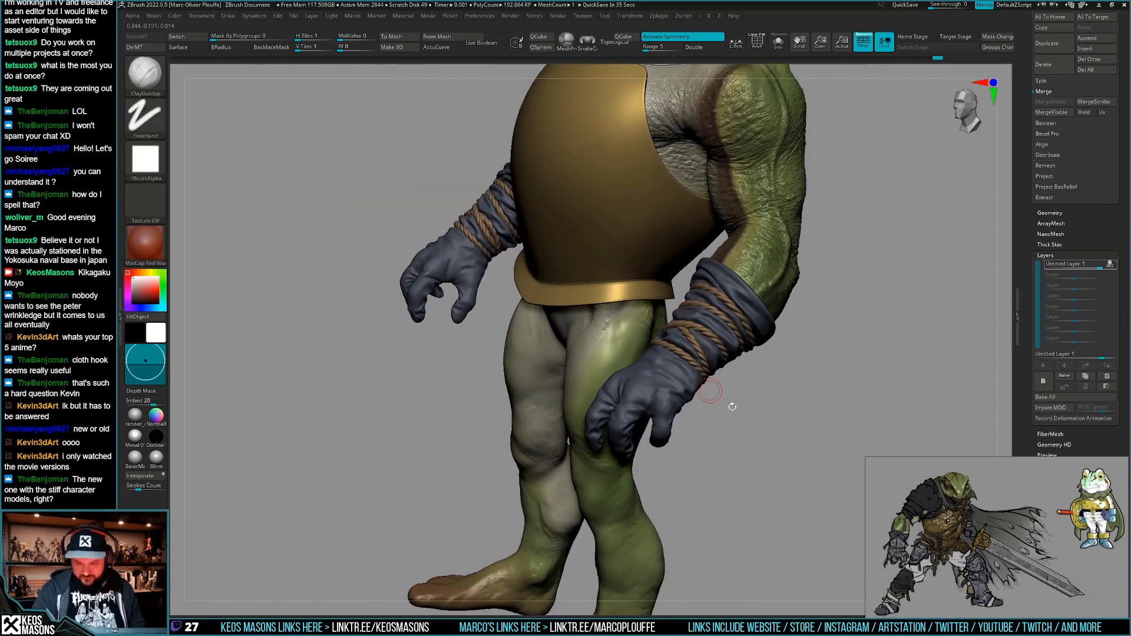
{"action": "right_click_drag", "start_coordinate": [729, 404], "coordinate": [710, 419]}
{"action": "mouse_move", "coordinate": [676, 380]}
{"action": "right_mouse_down", "text": "ctrl"}
{"action": "mouse_move", "coordinate": [685, 439]}
{"action": "mouse_move", "coordinate": [662, 454]}
{"action": "mouse_move", "coordinate": [695, 368]}
{"action": "mouse_move", "coordinate": [661, 399]}
{"action": "mouse_move", "coordinate": [702, 367]}
{"action": "right_mouse_up", "text": "ctrl"}
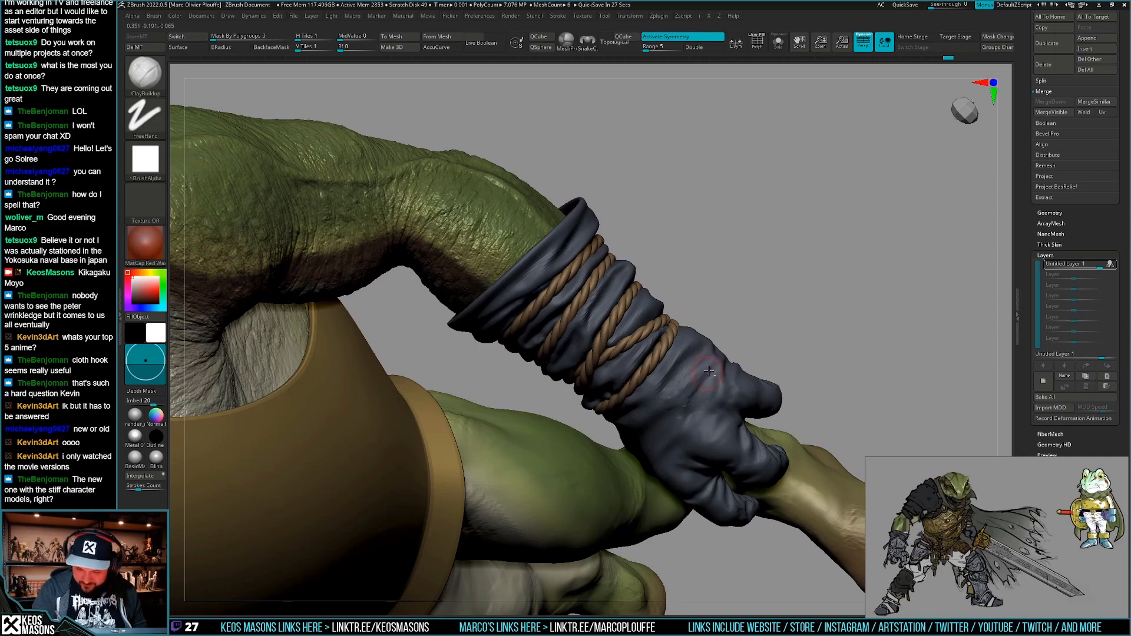
{"action": "right_click_drag", "start_coordinate": [708, 357], "coordinate": [687, 410]}
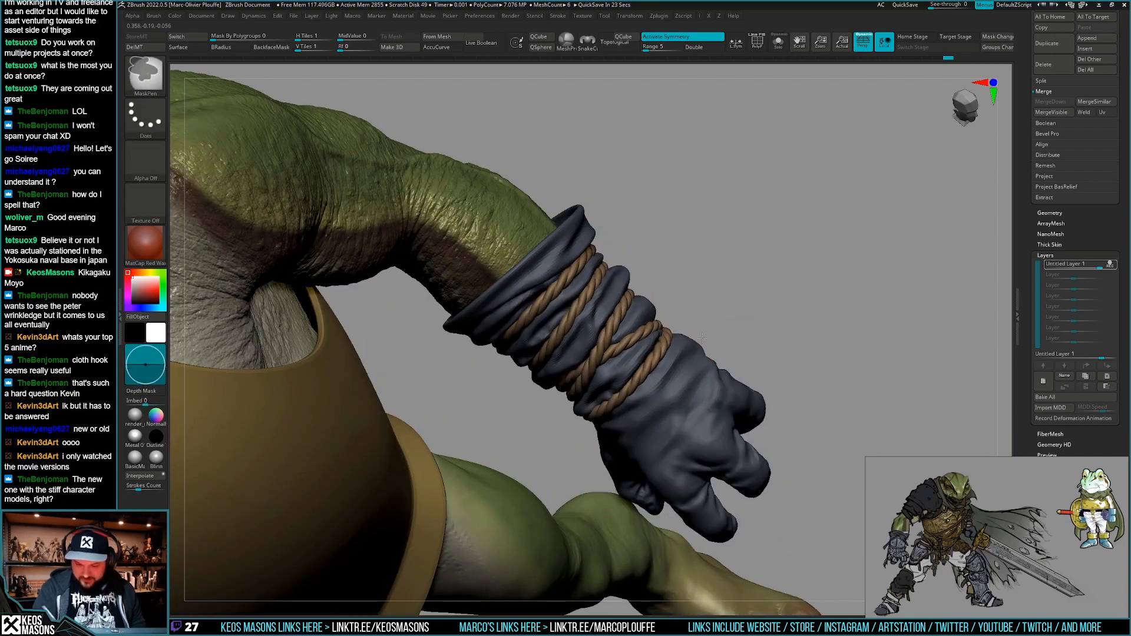
Shape the tension folds between the knuckles on the back of the glove with ClayBuildup and smoothing.
{"action": "mouse_move", "coordinate": [707, 330]}
{"action": "right_mouse_down"}
{"action": "mouse_move", "coordinate": [672, 375]}
{"action": "mouse_move", "coordinate": [679, 335]}
{"action": "mouse_move", "coordinate": [679, 373]}
{"action": "mouse_move", "coordinate": [769, 421]}
{"action": "mouse_move", "coordinate": [770, 435]}
{"action": "mouse_move", "coordinate": [788, 429]}
{"action": "mouse_move", "coordinate": [747, 433]}
{"action": "mouse_move", "coordinate": [739, 466]}
{"action": "right_mouse_up"}
{"action": "mouse_move", "coordinate": [618, 430]}
{"action": "right_mouse_down"}
{"action": "mouse_move", "coordinate": [689, 385]}
{"action": "mouse_move", "coordinate": [633, 428]}
{"action": "mouse_move", "coordinate": [659, 385]}
{"action": "right_mouse_up"}
{"action": "key", "text": "shift"}
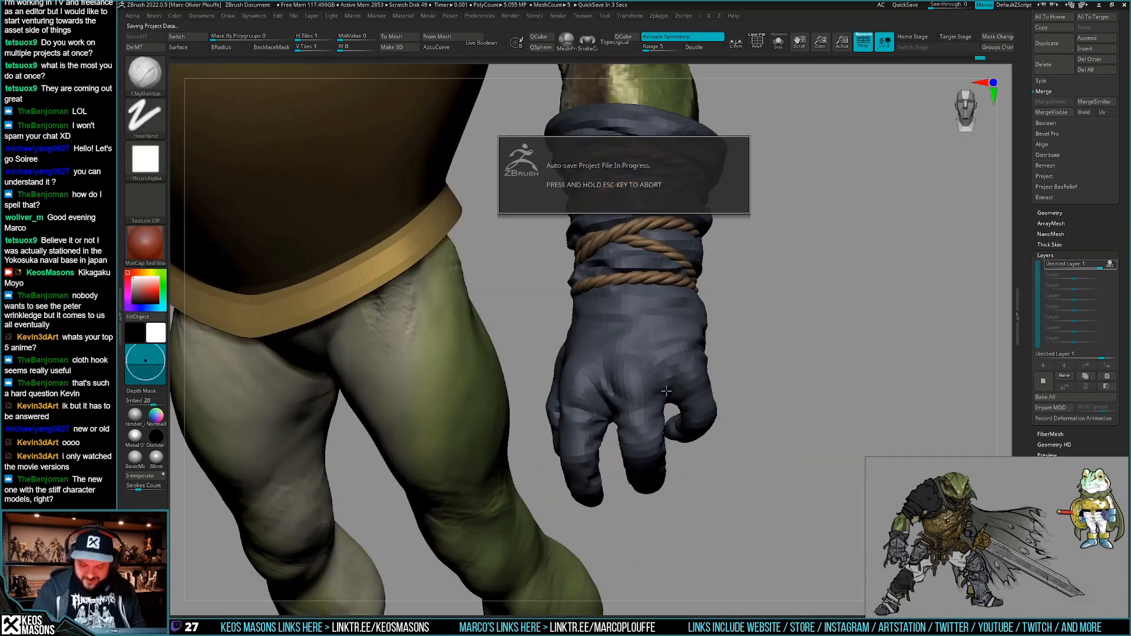
{"action": "mouse_move", "coordinate": [778, 411]}
{"action": "right_mouse_down", "text": "ctrl"}
{"action": "mouse_move", "coordinate": [755, 404]}
{"action": "mouse_move", "coordinate": [770, 408]}
{"action": "mouse_move", "coordinate": [763, 442]}
{"action": "right_mouse_up", "text": "ctrl"}
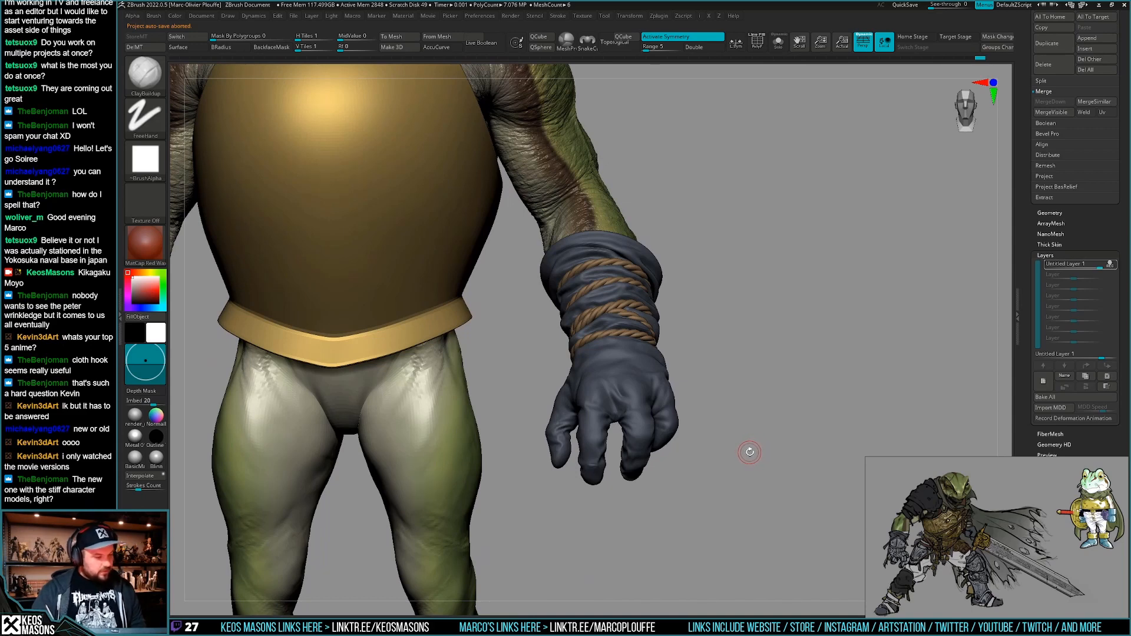
{"action": "right_click_drag", "start_coordinate": [755, 446], "coordinate": [733, 435]}
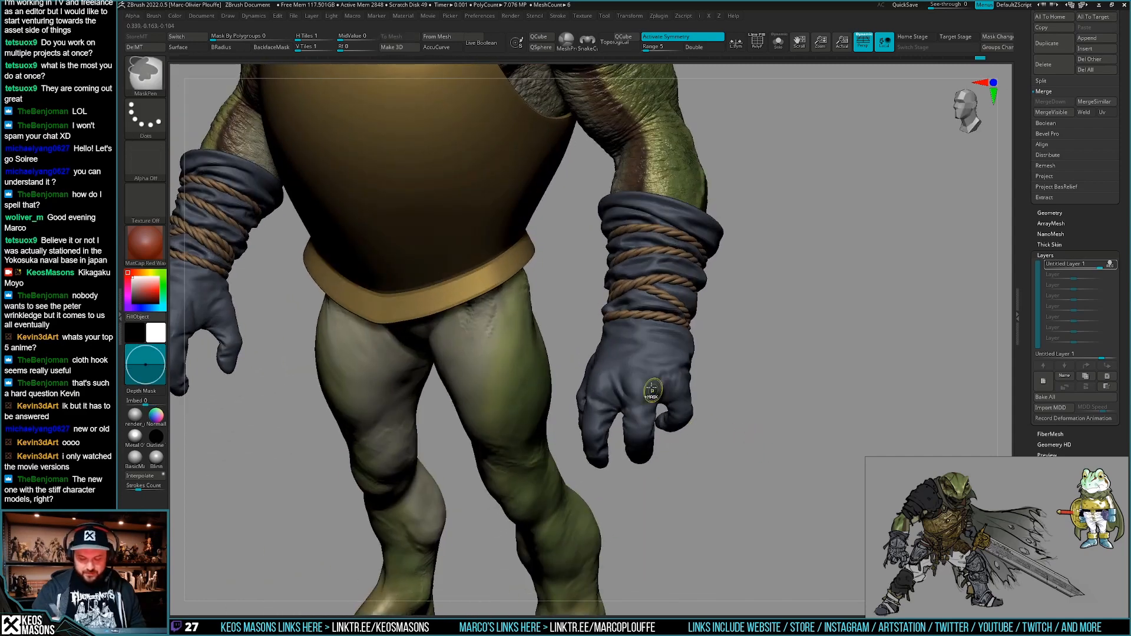
{"action": "right_click_drag", "start_coordinate": [651, 389], "coordinate": [663, 407], "text": "ctrl"}
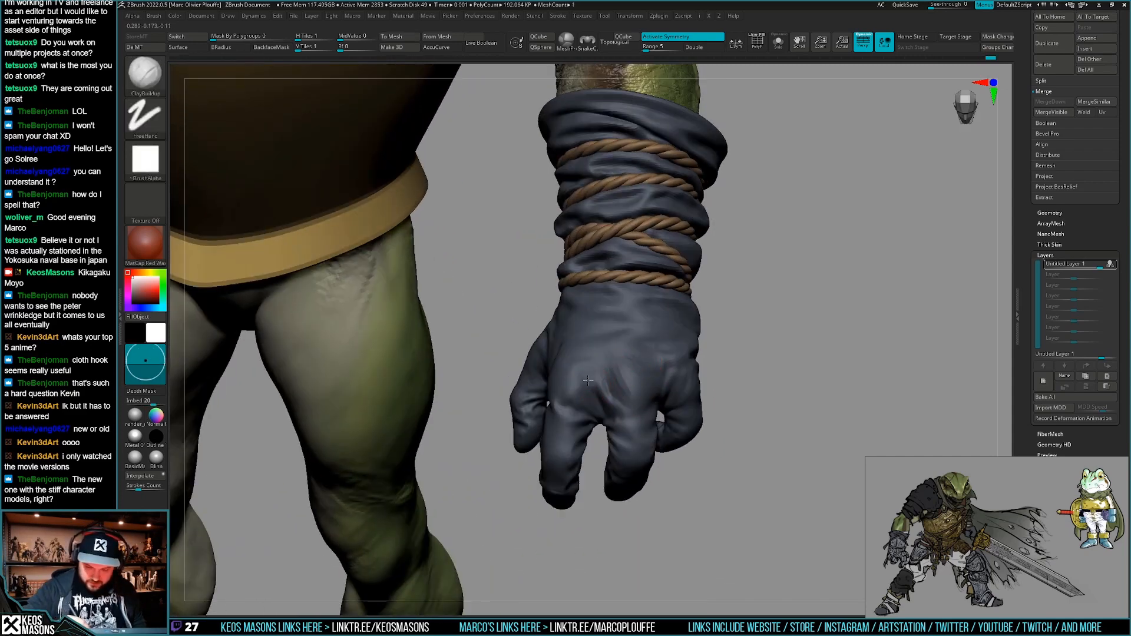
Add finer ClayBuildup strokes to the creases between the knuckles on the glove's back and smooth them.
{"action": "left_click_drag", "start_coordinate": [598, 393], "coordinate": [606, 395]}
{"action": "mouse_move", "coordinate": [606, 396]}
{"action": "right_mouse_down"}
{"action": "mouse_move", "coordinate": [582, 362]}
{"action": "mouse_move", "coordinate": [636, 362]}
{"action": "mouse_move", "coordinate": [620, 375]}
{"action": "mouse_move", "coordinate": [707, 416]}
{"action": "mouse_move", "coordinate": [653, 426]}
{"action": "mouse_move", "coordinate": [683, 433]}
{"action": "mouse_move", "coordinate": [687, 455]}
{"action": "mouse_move", "coordinate": [605, 466]}
{"action": "right_mouse_up"}
{"action": "right_click", "coordinate": [604, 466]}
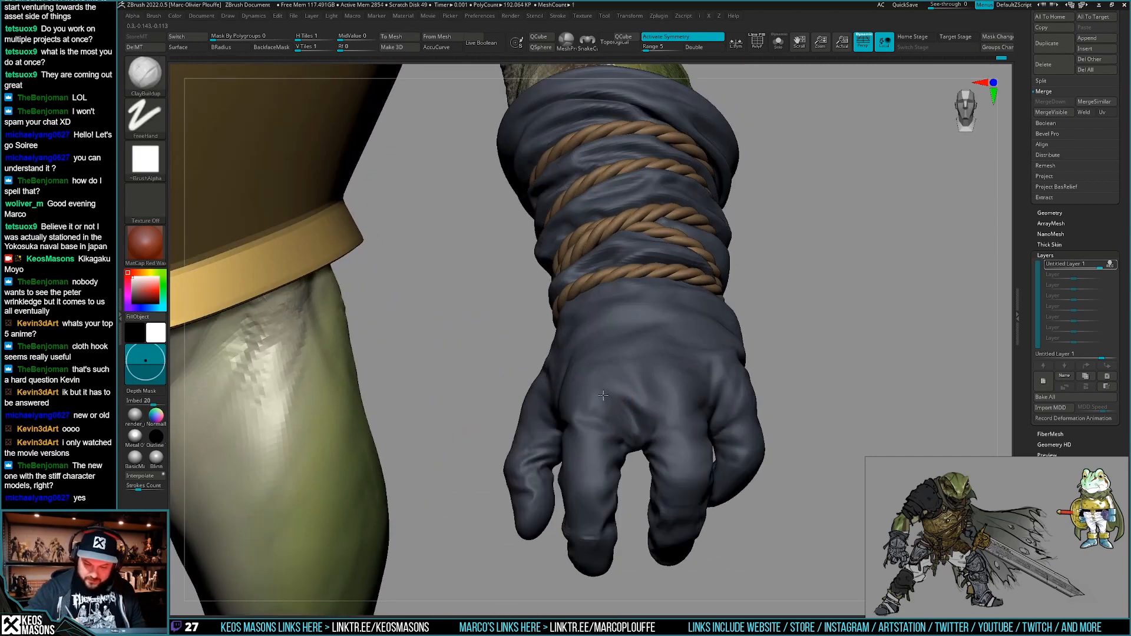
{"action": "right_click_drag", "start_coordinate": [619, 417], "coordinate": [622, 415]}
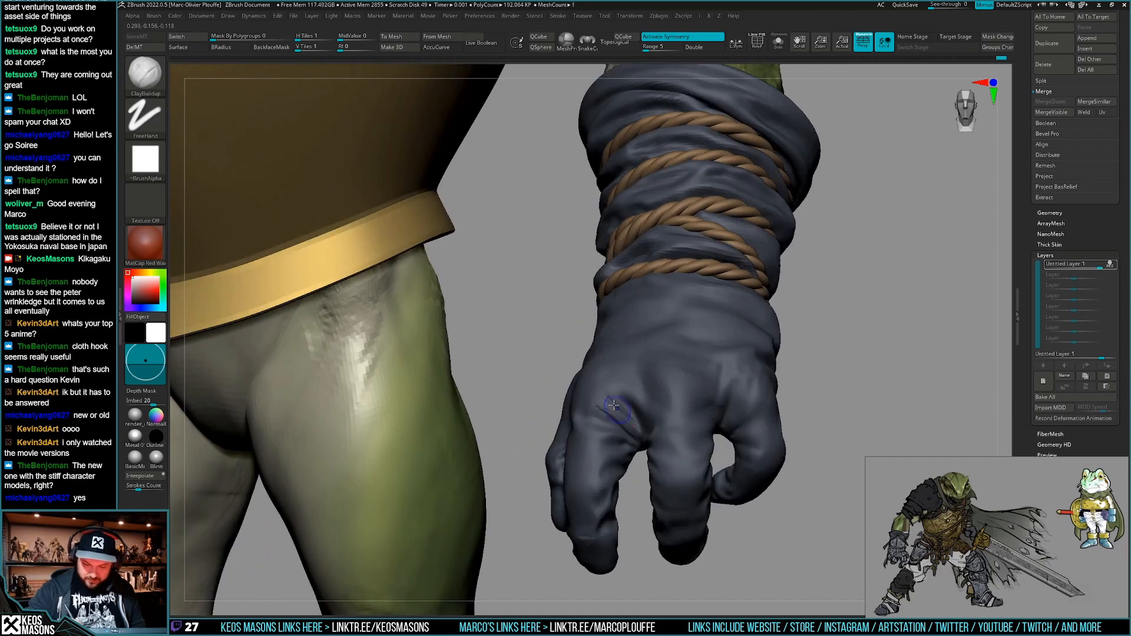
{"action": "left_click_drag", "start_coordinate": [613, 406], "coordinate": [635, 424], "text": "shift"}
{"action": "mouse_move", "coordinate": [695, 407]}
{"action": "right_mouse_down", "text": "ctrl"}
{"action": "mouse_move", "coordinate": [726, 375]}
{"action": "mouse_move", "coordinate": [709, 359]}
{"action": "mouse_move", "coordinate": [705, 400]}
{"action": "mouse_move", "coordinate": [696, 391]}
{"action": "mouse_move", "coordinate": [711, 387]}
{"action": "mouse_move", "coordinate": [701, 385]}
{"action": "right_mouse_up", "text": "ctrl"}
{"action": "left_click_drag", "start_coordinate": [701, 385], "coordinate": [695, 396], "text": "shift"}
{"action": "mouse_move", "coordinate": [695, 396]}
{"action": "right_mouse_down"}
{"action": "mouse_move", "coordinate": [699, 409]}
{"action": "mouse_move", "coordinate": [692, 390]}
{"action": "mouse_move", "coordinate": [677, 422]}
{"action": "mouse_move", "coordinate": [740, 400]}
{"action": "mouse_move", "coordinate": [715, 420]}
{"action": "mouse_move", "coordinate": [735, 422]}
{"action": "mouse_move", "coordinate": [740, 407]}
{"action": "mouse_move", "coordinate": [729, 408]}
{"action": "mouse_move", "coordinate": [747, 386]}
{"action": "mouse_move", "coordinate": [721, 453]}
{"action": "mouse_move", "coordinate": [729, 394]}
{"action": "mouse_move", "coordinate": [730, 451]}
{"action": "mouse_move", "coordinate": [775, 369]}
{"action": "mouse_move", "coordinate": [716, 396]}
{"action": "mouse_move", "coordinate": [722, 411]}
{"action": "mouse_move", "coordinate": [763, 391]}
{"action": "mouse_move", "coordinate": [726, 425]}
{"action": "mouse_move", "coordinate": [765, 397]}
{"action": "mouse_move", "coordinate": [737, 451]}
{"action": "mouse_move", "coordinate": [690, 432]}
{"action": "mouse_move", "coordinate": [764, 390]}
{"action": "right_mouse_up"}
{"action": "right_click", "coordinate": [706, 462]}
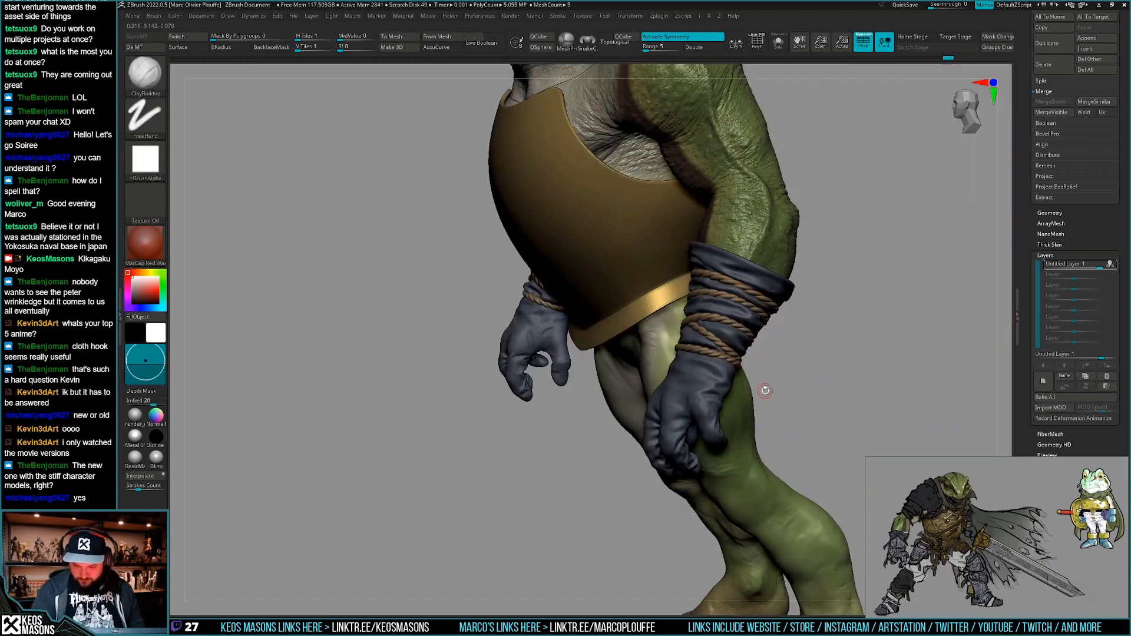
Switch the glove's sculpt layer off and on to compare the surface with and without the new folds.
{"action": "mouse_move", "coordinate": [703, 433]}
{"action": "right_mouse_down"}
{"action": "mouse_move", "coordinate": [692, 416]}
{"action": "mouse_move", "coordinate": [767, 411]}
{"action": "mouse_move", "coordinate": [781, 388]}
{"action": "mouse_move", "coordinate": [785, 439]}
{"action": "mouse_move", "coordinate": [771, 436]}
{"action": "mouse_move", "coordinate": [780, 465]}
{"action": "right_mouse_up"}
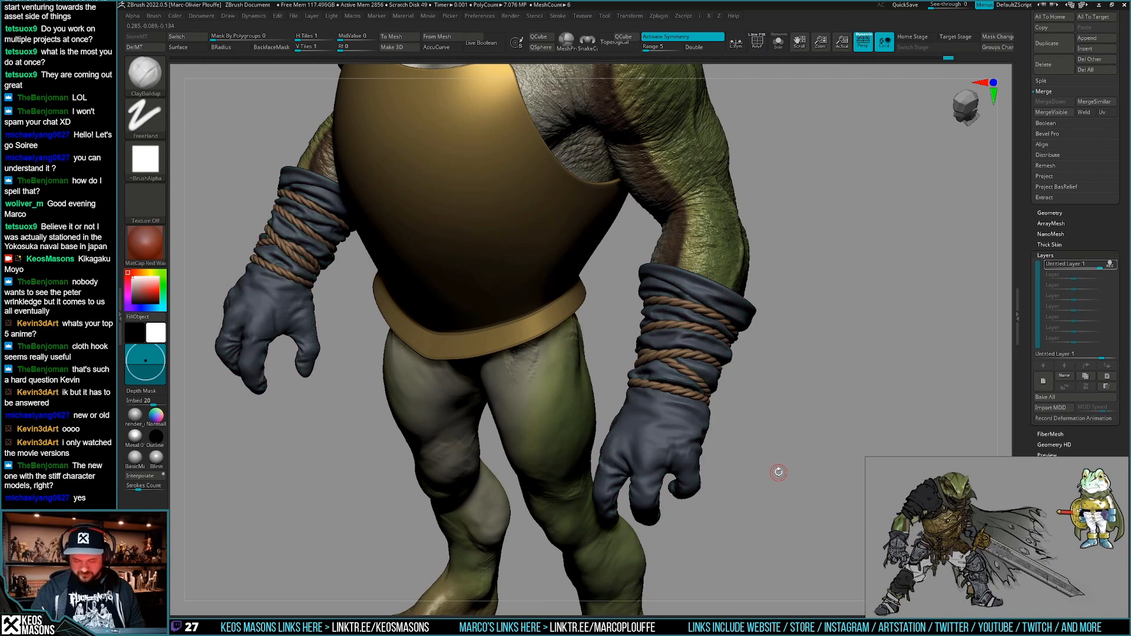
{"action": "left_click_drag", "start_coordinate": [1120, 262], "coordinate": [1120, 263]}
{"action": "left_click", "coordinate": [1112, 265]}
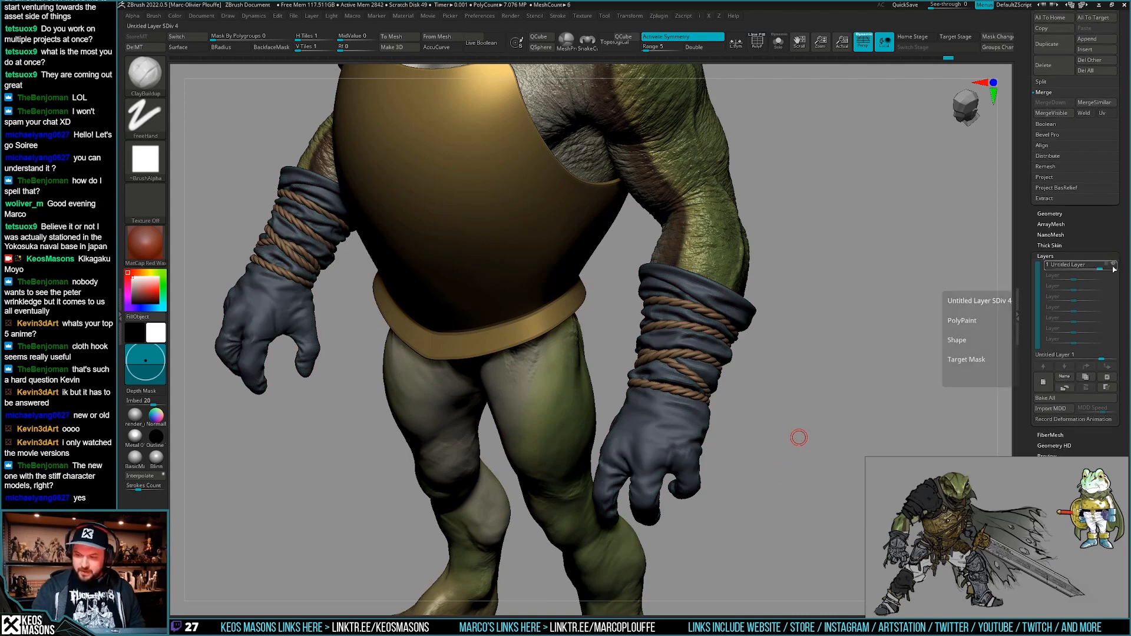
{"action": "left_click", "coordinate": [1112, 266]}
{"action": "left_click", "coordinate": [1113, 266]}
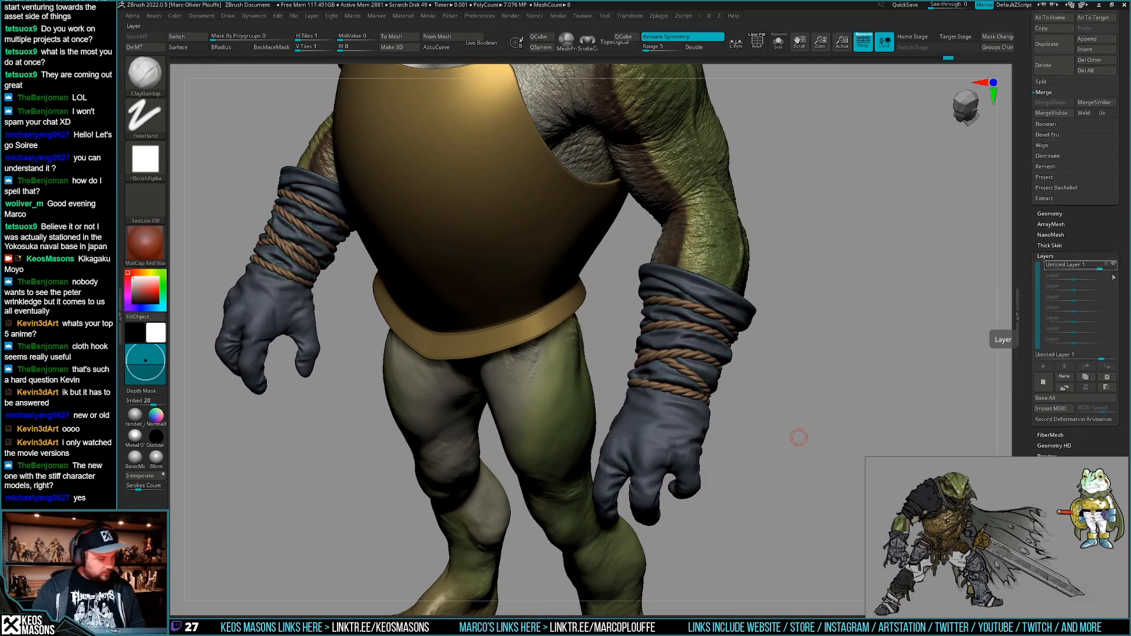
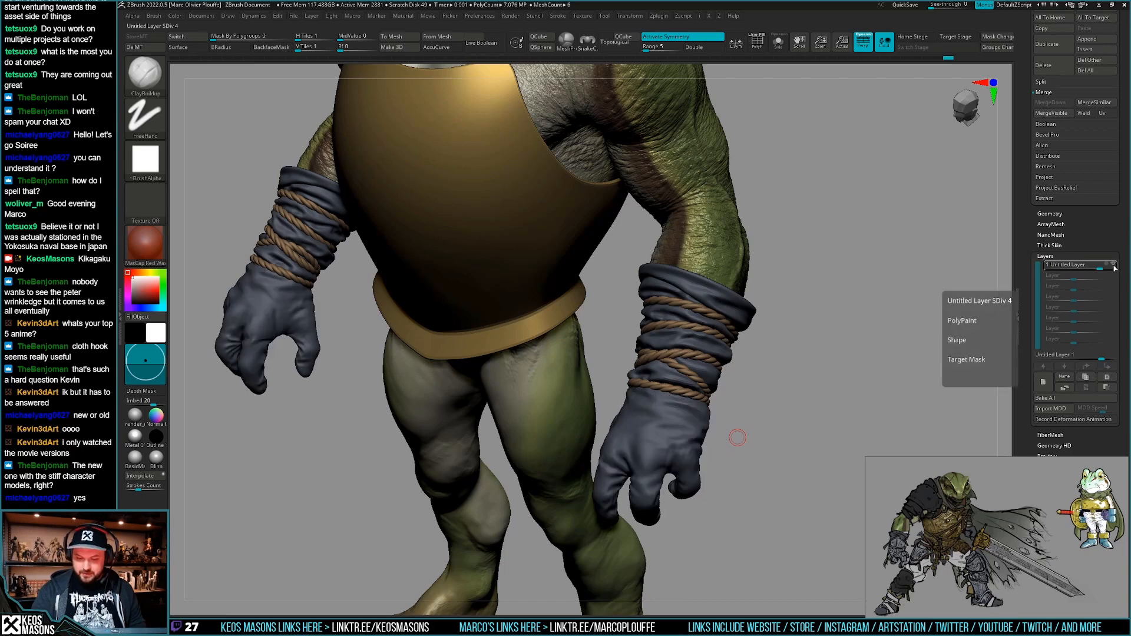
Bake all layers into the glove mesh and subdivide its geometry.
{"action": "left_click_drag", "start_coordinate": [1031, 375], "coordinate": [1032, 354]}
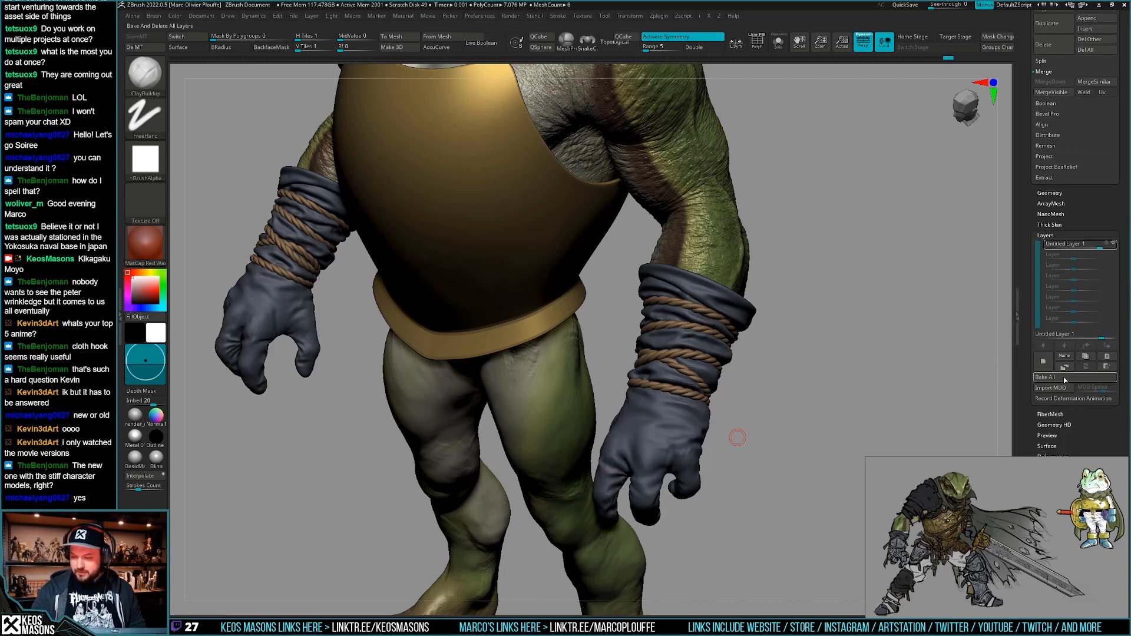
{"action": "left_click_drag", "start_coordinate": [793, 404], "coordinate": [686, 449], "text": "alt"}
{"action": "key", "text": "ctrl+d"}
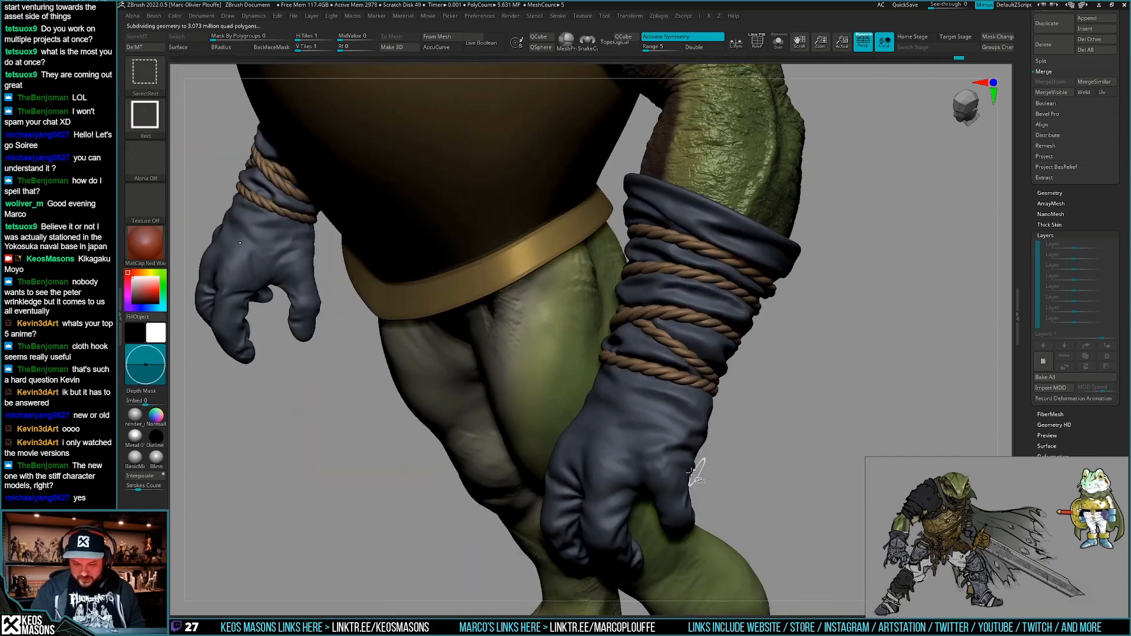
{"action": "left_click_drag", "start_coordinate": [792, 422], "coordinate": [803, 392], "text": "alt"}
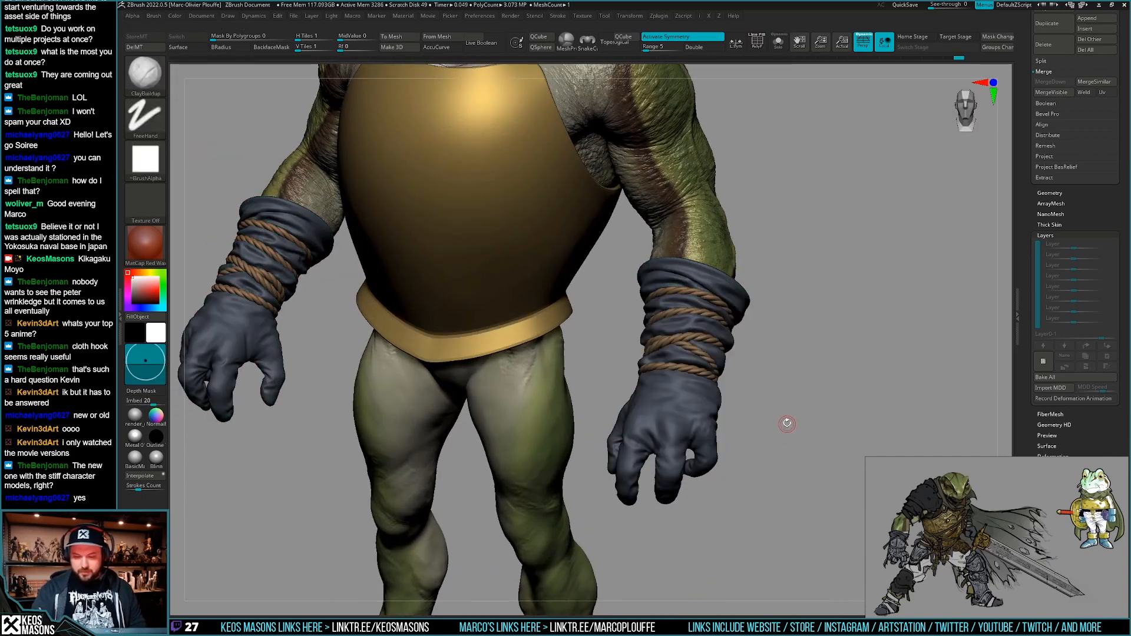
Sharpen the folds along the sides of the curled glove fingers with ClayBuildup and light smoothing.
{"action": "mouse_move", "coordinate": [817, 381]}
{"action": "left_mouse_down"}
{"action": "mouse_move", "coordinate": [819, 392]}
{"action": "mouse_move", "coordinate": [857, 388]}
{"action": "mouse_move", "coordinate": [743, 386]}
{"action": "mouse_move", "coordinate": [725, 365]}
{"action": "mouse_move", "coordinate": [736, 424]}
{"action": "left_mouse_up"}
{"action": "mouse_move", "coordinate": [651, 473]}
{"action": "left_mouse_down"}
{"action": "mouse_move", "coordinate": [671, 453]}
{"action": "mouse_move", "coordinate": [661, 430]}
{"action": "mouse_move", "coordinate": [701, 433]}
{"action": "mouse_move", "coordinate": [645, 430]}
{"action": "mouse_move", "coordinate": [684, 386]}
{"action": "mouse_move", "coordinate": [669, 436]}
{"action": "left_mouse_up"}
{"action": "right_click_drag", "start_coordinate": [668, 435], "coordinate": [633, 468]}
{"action": "right_click", "coordinate": [634, 470]}
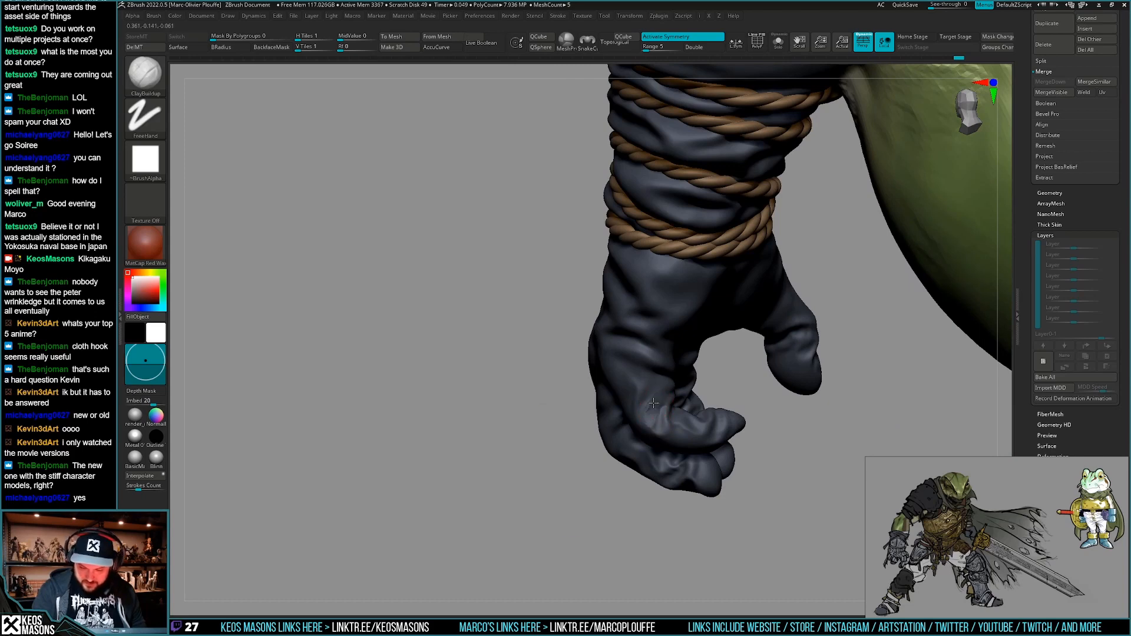
{"action": "mouse_move", "coordinate": [653, 403]}
{"action": "right_mouse_down"}
{"action": "mouse_move", "coordinate": [662, 392]}
{"action": "mouse_move", "coordinate": [652, 423]}
{"action": "mouse_move", "coordinate": [644, 412]}
{"action": "mouse_move", "coordinate": [686, 387]}
{"action": "mouse_move", "coordinate": [671, 392]}
{"action": "right_mouse_up"}
{"action": "key", "text": "shift"}
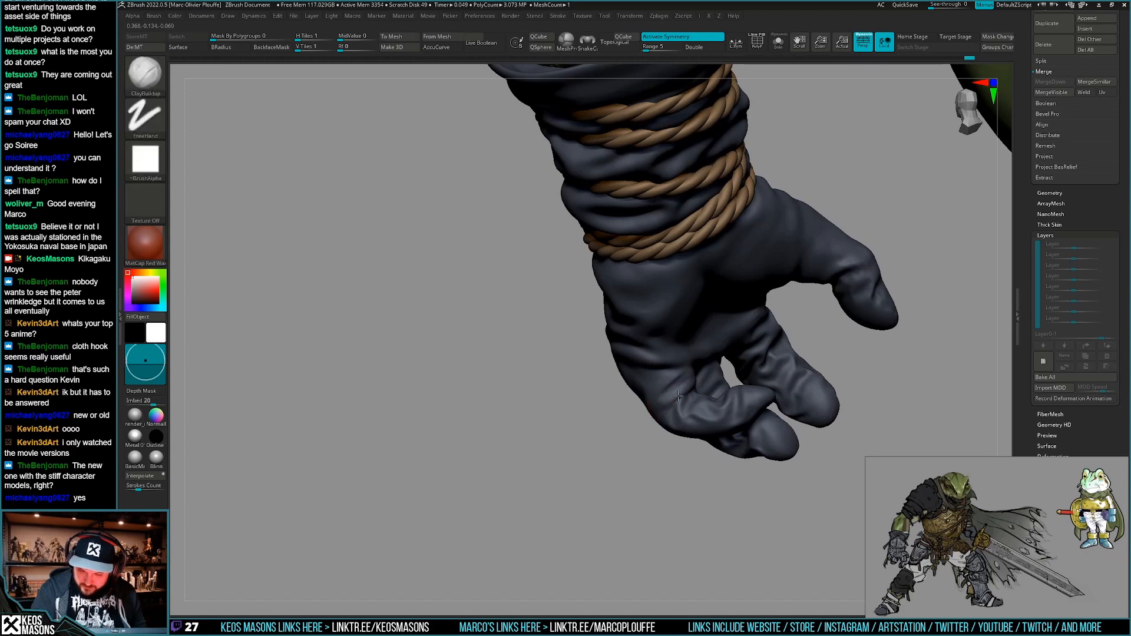
{"action": "mouse_move", "coordinate": [674, 403]}
{"action": "right_mouse_down"}
{"action": "mouse_move", "coordinate": [699, 437]}
{"action": "mouse_move", "coordinate": [795, 394]}
{"action": "mouse_move", "coordinate": [695, 429]}
{"action": "mouse_move", "coordinate": [738, 390]}
{"action": "mouse_move", "coordinate": [720, 422]}
{"action": "mouse_move", "coordinate": [757, 399]}
{"action": "mouse_move", "coordinate": [770, 404]}
{"action": "mouse_move", "coordinate": [730, 432]}
{"action": "mouse_move", "coordinate": [717, 464]}
{"action": "right_mouse_up"}
{"action": "right_click", "coordinate": [717, 464]}
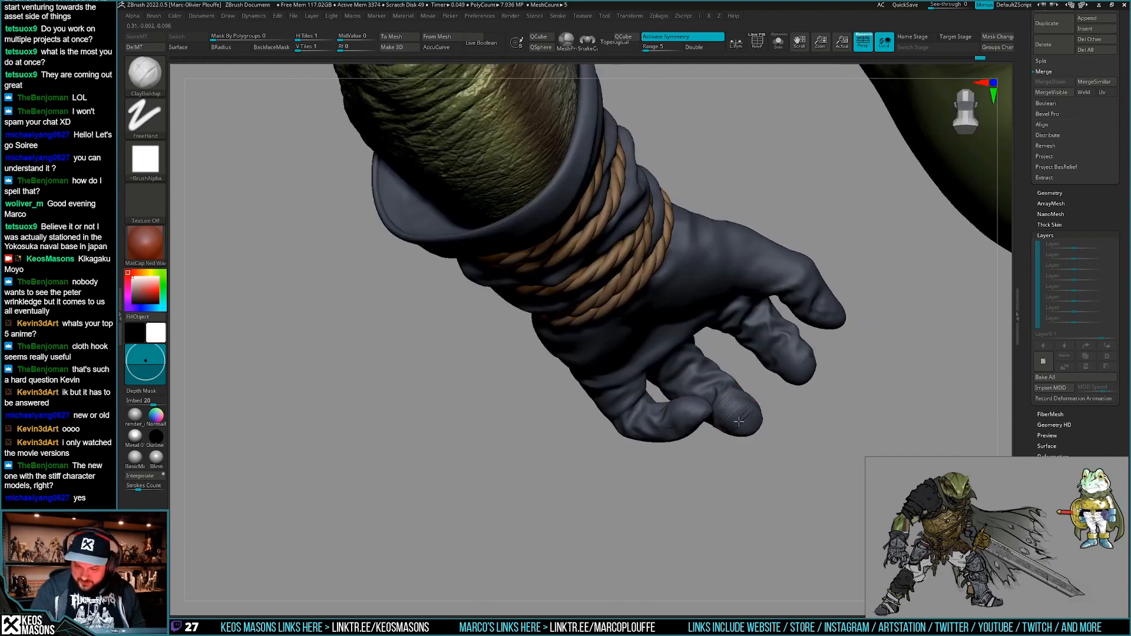
Refine and smooth the fabric on the fingertips and undersides of the glove fingers.
{"action": "key", "text": "shift"}
{"action": "mouse_move", "coordinate": [733, 418]}
{"action": "right_mouse_down"}
{"action": "mouse_move", "coordinate": [785, 407]}
{"action": "mouse_move", "coordinate": [680, 461]}
{"action": "right_mouse_up"}
{"action": "key", "text": "shift"}
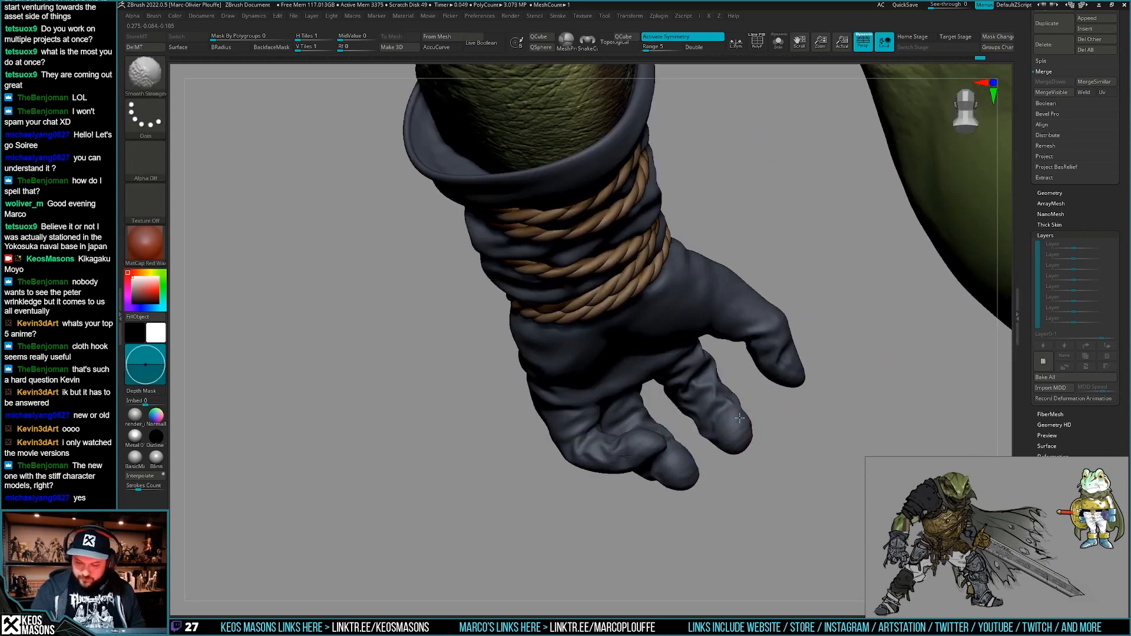
{"action": "mouse_move", "coordinate": [742, 432]}
{"action": "right_mouse_down"}
{"action": "mouse_move", "coordinate": [780, 224]}
{"action": "mouse_move", "coordinate": [800, 375]}
{"action": "mouse_move", "coordinate": [749, 444]}
{"action": "mouse_move", "coordinate": [760, 413]}
{"action": "mouse_move", "coordinate": [739, 295]}
{"action": "mouse_move", "coordinate": [660, 342]}
{"action": "mouse_move", "coordinate": [724, 330]}
{"action": "mouse_move", "coordinate": [727, 390]}
{"action": "mouse_move", "coordinate": [695, 390]}
{"action": "mouse_move", "coordinate": [708, 379]}
{"action": "mouse_move", "coordinate": [698, 365]}
{"action": "mouse_move", "coordinate": [704, 377]}
{"action": "mouse_move", "coordinate": [705, 360]}
{"action": "mouse_move", "coordinate": [732, 359]}
{"action": "mouse_move", "coordinate": [730, 411]}
{"action": "mouse_move", "coordinate": [701, 414]}
{"action": "right_mouse_up"}
{"action": "right_click", "coordinate": [694, 391]}
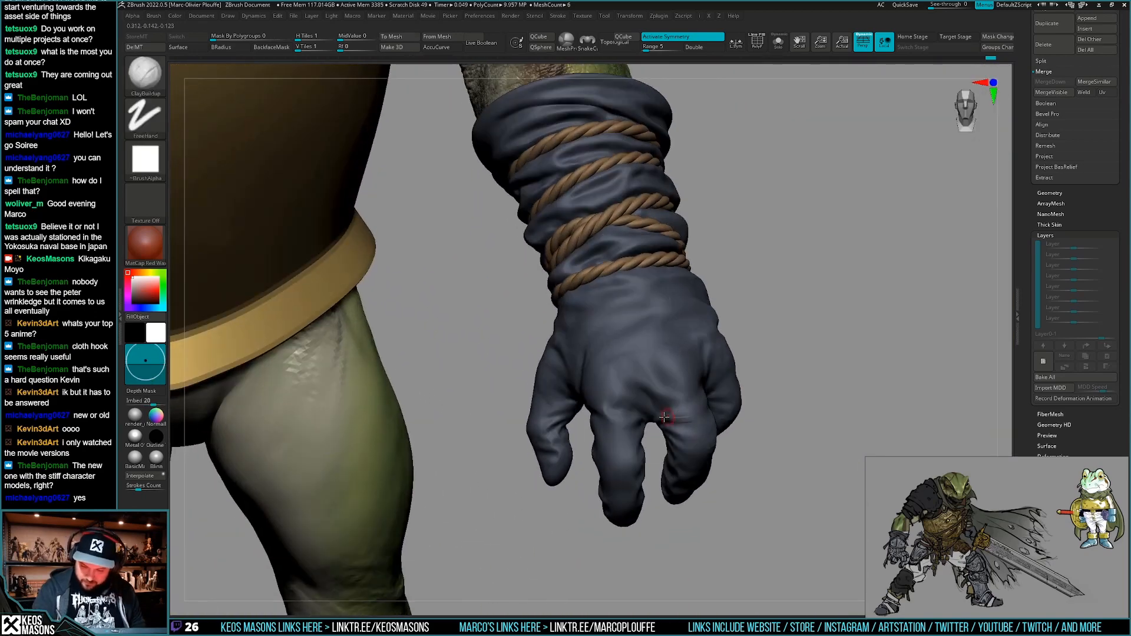
Refine the folds where the outer fingers meet the back of the hand with ClayBuildup and smooth them.
{"action": "left_click_drag", "start_coordinate": [664, 417], "coordinate": [660, 418]}
{"action": "mouse_move", "coordinate": [660, 418]}
{"action": "right_mouse_down"}
{"action": "mouse_move", "coordinate": [682, 403]}
{"action": "mouse_move", "coordinate": [662, 433]}
{"action": "right_mouse_up"}
{"action": "left_click_drag", "start_coordinate": [676, 389], "coordinate": [684, 402]}
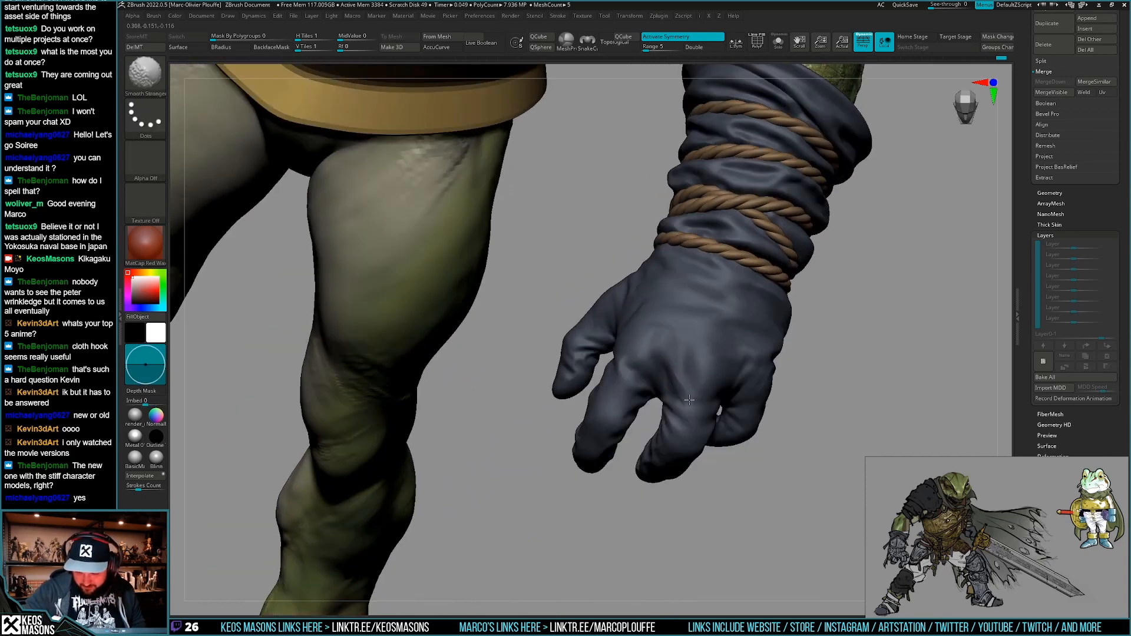
{"action": "mouse_move", "coordinate": [689, 400]}
{"action": "right_mouse_down"}
{"action": "mouse_move", "coordinate": [688, 389]}
{"action": "mouse_move", "coordinate": [781, 397]}
{"action": "mouse_move", "coordinate": [764, 436]}
{"action": "mouse_move", "coordinate": [762, 412]}
{"action": "mouse_move", "coordinate": [752, 431]}
{"action": "mouse_move", "coordinate": [683, 424]}
{"action": "right_mouse_up"}
{"action": "key", "text": "shift"}
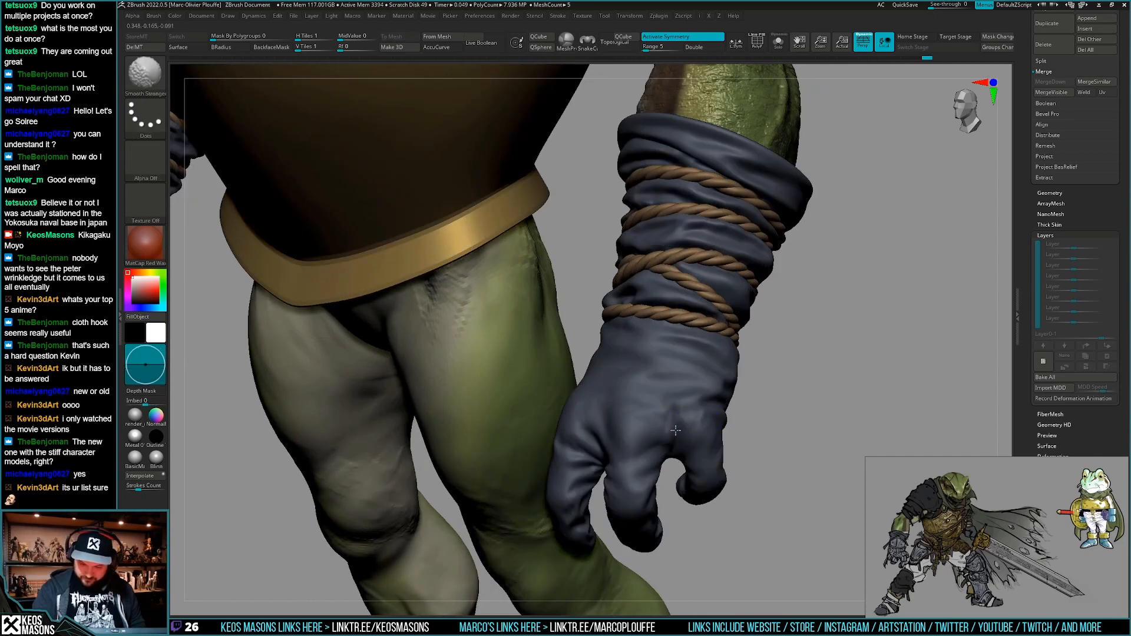
{"action": "left_click_drag", "start_coordinate": [676, 431], "coordinate": [693, 410], "text": "shift"}
Examine both gloves on the full figure from a distance, including the wireframe, to judge the folds.
{"action": "right_click_drag", "start_coordinate": [693, 410], "coordinate": [813, 393], "text": "ctrl"}
{"action": "key", "text": "shift+f"}
{"action": "left_click_drag", "start_coordinate": [755, 407], "coordinate": [782, 437]}
{"action": "mouse_move", "coordinate": [689, 423]}
{"action": "left_mouse_down"}
{"action": "mouse_move", "coordinate": [727, 396]}
{"action": "mouse_move", "coordinate": [755, 459]}
{"action": "left_mouse_up"}
{"action": "key", "text": "f"}
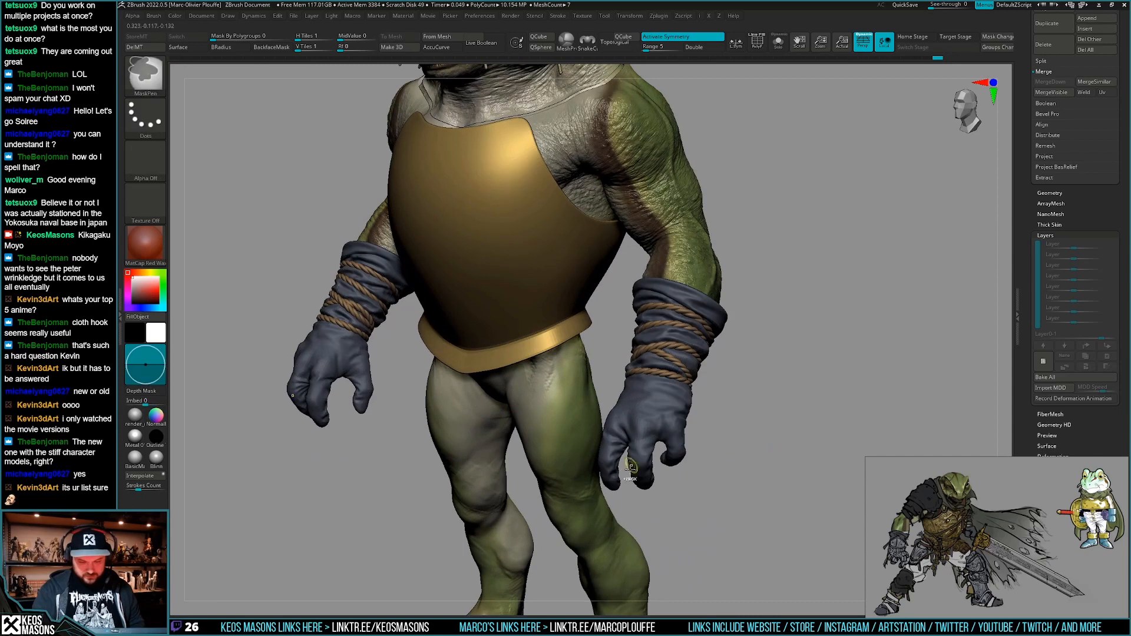
{"action": "mouse_move", "coordinate": [630, 467]}
{"action": "right_mouse_down", "text": "ctrl"}
{"action": "mouse_move", "coordinate": [283, 400]}
{"action": "mouse_move", "coordinate": [417, 391]}
{"action": "right_mouse_up", "text": "ctrl"}
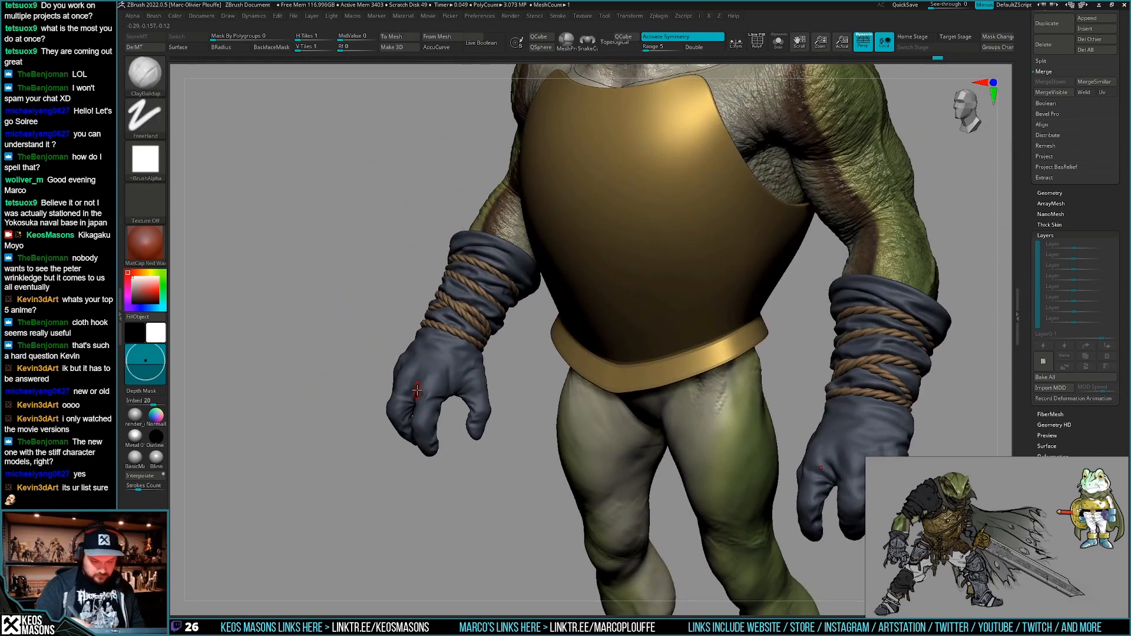
{"action": "mouse_move", "coordinate": [672, 491]}
{"action": "right_mouse_down", "text": "ctrl"}
{"action": "mouse_move", "coordinate": [661, 439]}
{"action": "mouse_move", "coordinate": [667, 333]}
{"action": "mouse_move", "coordinate": [692, 385]}
{"action": "mouse_move", "coordinate": [703, 371]}
{"action": "mouse_move", "coordinate": [693, 394]}
{"action": "mouse_move", "coordinate": [691, 372]}
{"action": "mouse_move", "coordinate": [660, 395]}
{"action": "mouse_move", "coordinate": [709, 375]}
{"action": "mouse_move", "coordinate": [777, 406]}
{"action": "mouse_move", "coordinate": [768, 381]}
{"action": "mouse_move", "coordinate": [772, 403]}
{"action": "mouse_move", "coordinate": [751, 438]}
{"action": "mouse_move", "coordinate": [709, 471]}
{"action": "mouse_move", "coordinate": [694, 457]}
{"action": "right_mouse_up", "text": "ctrl"}
{"action": "key", "text": "space"}
{"action": "left_click", "coordinate": [667, 333]}
{"action": "right_click", "coordinate": [692, 388]}
{"action": "key", "text": "space"}
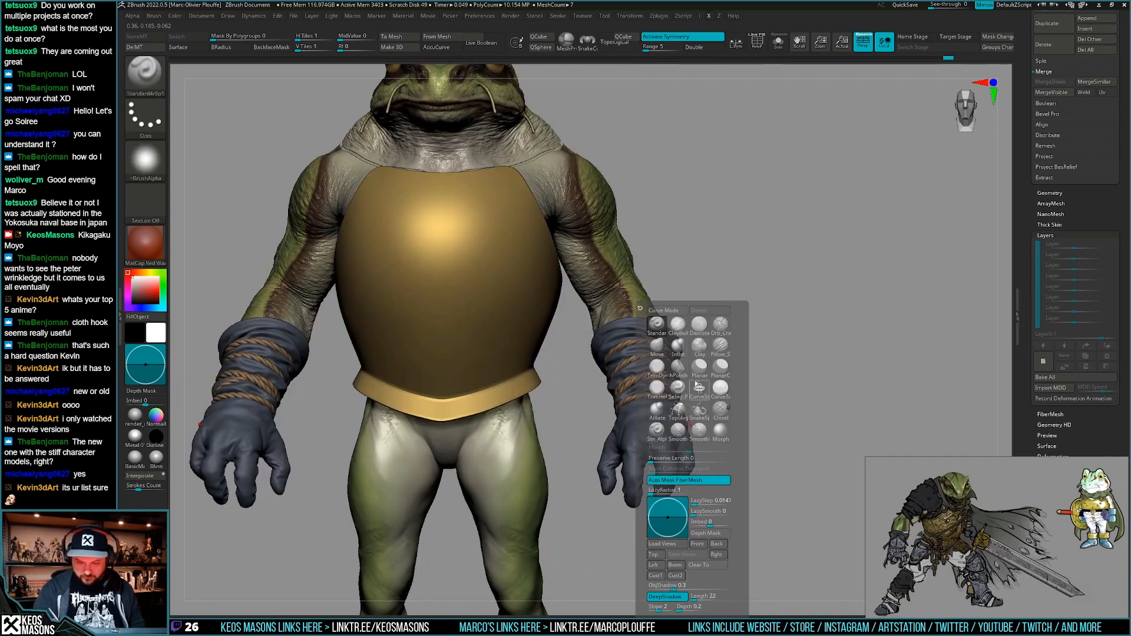
{"action": "left_click", "coordinate": [679, 327]}
Extend the ClayBuildup folds across the back of the hand to the thumb base and smooth them.
{"action": "mouse_move", "coordinate": [832, 316]}
{"action": "right_mouse_down", "text": "ctrl"}
{"action": "mouse_move", "coordinate": [679, 461]}
{"action": "mouse_move", "coordinate": [666, 410]}
{"action": "mouse_move", "coordinate": [674, 399]}
{"action": "mouse_move", "coordinate": [701, 418]}
{"action": "mouse_move", "coordinate": [777, 415]}
{"action": "right_mouse_up", "text": "ctrl"}
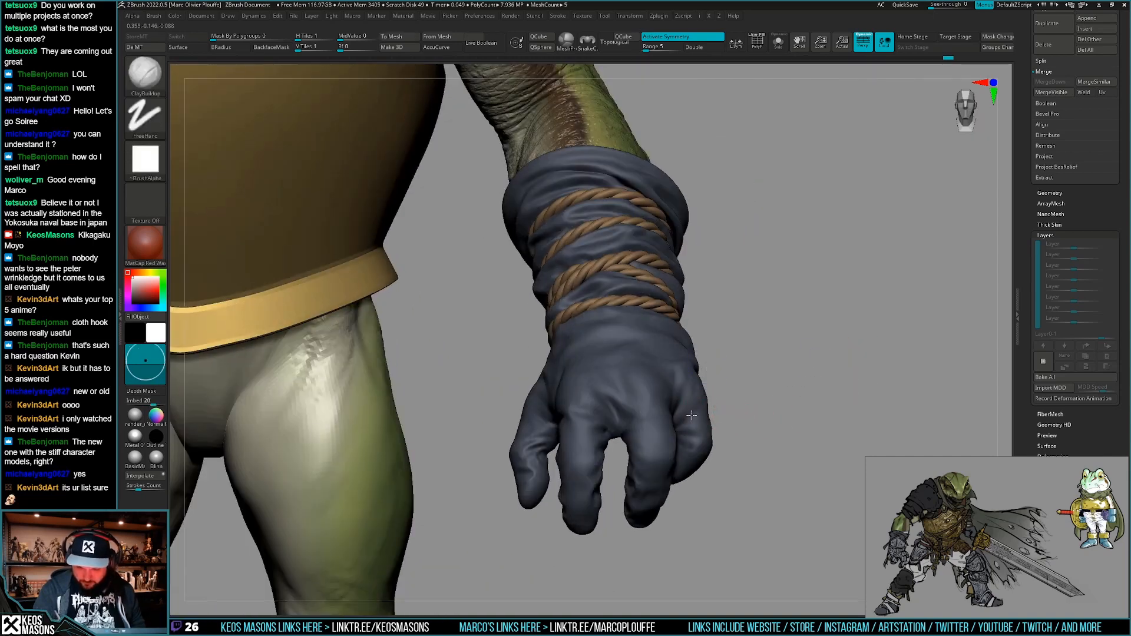
{"action": "right_click_drag", "start_coordinate": [690, 415], "coordinate": [742, 370]}
{"action": "mouse_move", "coordinate": [616, 402]}
{"action": "right_mouse_down"}
{"action": "mouse_move", "coordinate": [607, 432]}
{"action": "mouse_move", "coordinate": [577, 401]}
{"action": "right_mouse_up"}
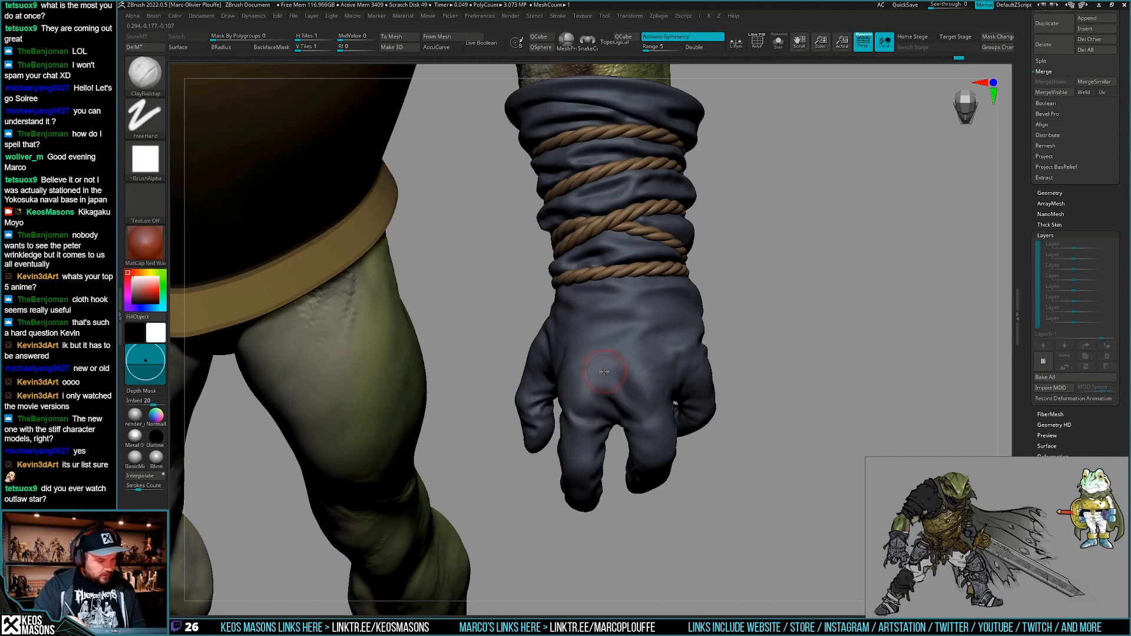
{"action": "right_click_drag", "start_coordinate": [604, 371], "coordinate": [526, 322]}
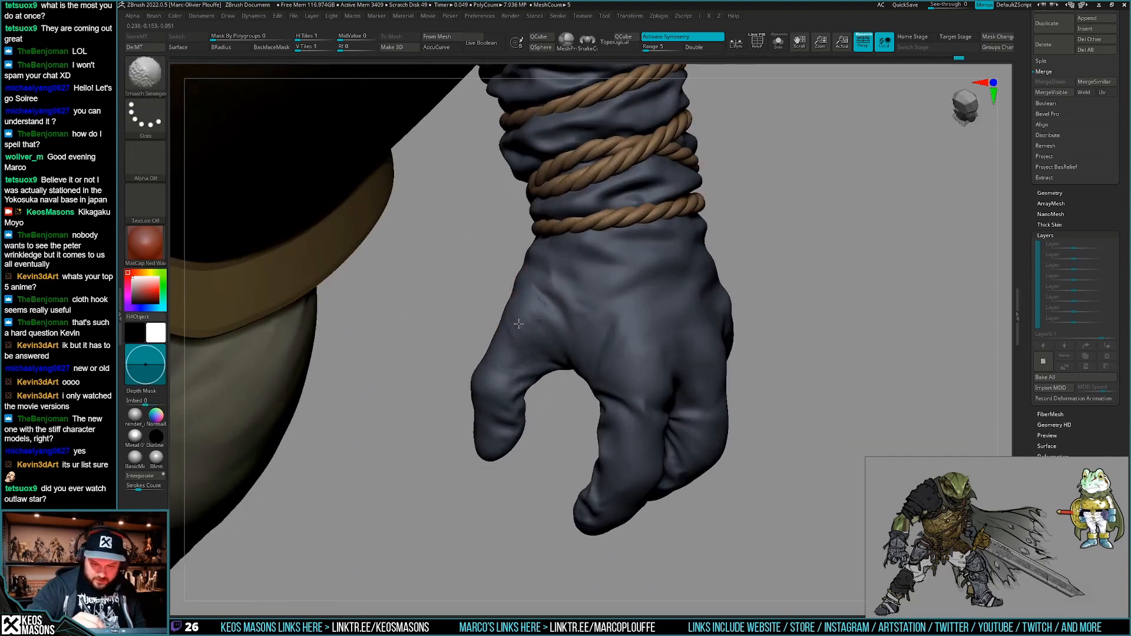
{"action": "mouse_move", "coordinate": [525, 328]}
{"action": "right_mouse_down"}
{"action": "mouse_move", "coordinate": [498, 382]}
{"action": "mouse_move", "coordinate": [480, 288]}
{"action": "right_mouse_up"}
Check the glove's wireframe and the back of the hand from several angles.
{"action": "mouse_move", "coordinate": [612, 384]}
{"action": "right_mouse_down"}
{"action": "mouse_move", "coordinate": [674, 419]}
{"action": "mouse_move", "coordinate": [884, 412]}
{"action": "right_mouse_up"}
{"action": "right_click_drag", "start_coordinate": [660, 330], "coordinate": [657, 412], "text": "ctrl"}
{"action": "mouse_move", "coordinate": [636, 406]}
{"action": "right_mouse_down"}
{"action": "mouse_move", "coordinate": [659, 401]}
{"action": "mouse_move", "coordinate": [700, 416]}
{"action": "mouse_move", "coordinate": [714, 396]}
{"action": "mouse_move", "coordinate": [769, 411]}
{"action": "mouse_move", "coordinate": [781, 400]}
{"action": "mouse_move", "coordinate": [777, 380]}
{"action": "mouse_move", "coordinate": [713, 406]}
{"action": "mouse_move", "coordinate": [731, 406]}
{"action": "mouse_move", "coordinate": [724, 377]}
{"action": "right_mouse_up"}
{"action": "key", "text": "space"}
{"action": "left_click", "coordinate": [722, 346]}
{"action": "key", "text": "shift+f"}
{"action": "key", "text": "shift+f"}
{"action": "key", "text": "space"}
{"action": "left_click", "coordinate": [706, 326]}
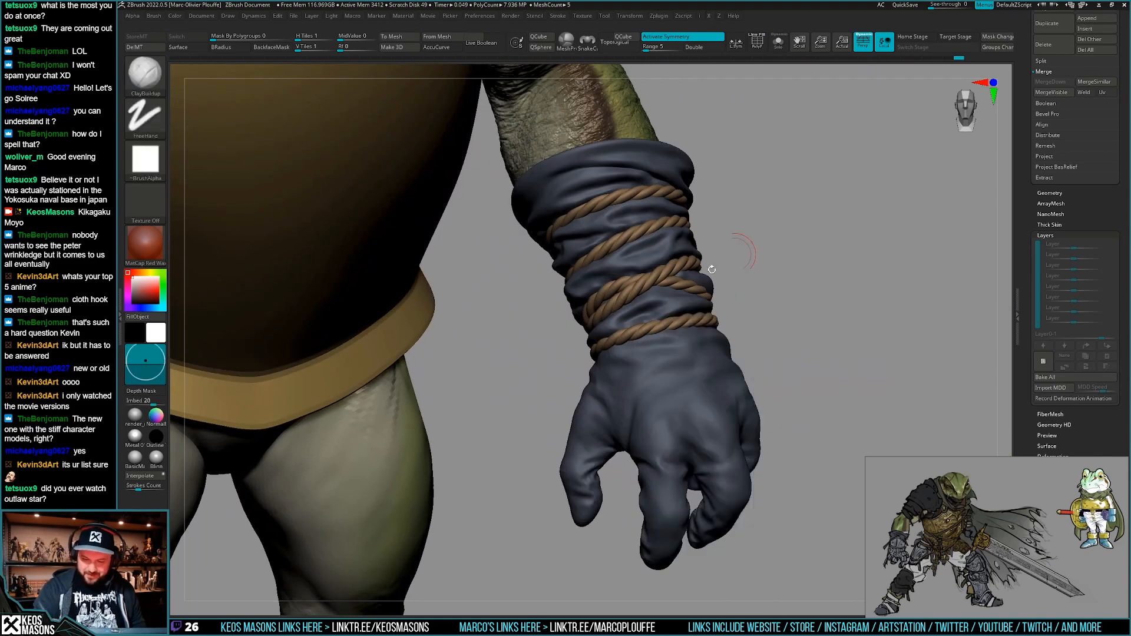
Adjust the ClayBuildup brush size and sculpt folds above the web between thumb and index finger, smoothing them.
{"action": "key", "text": "space"}
{"action": "key", "text": "space"}
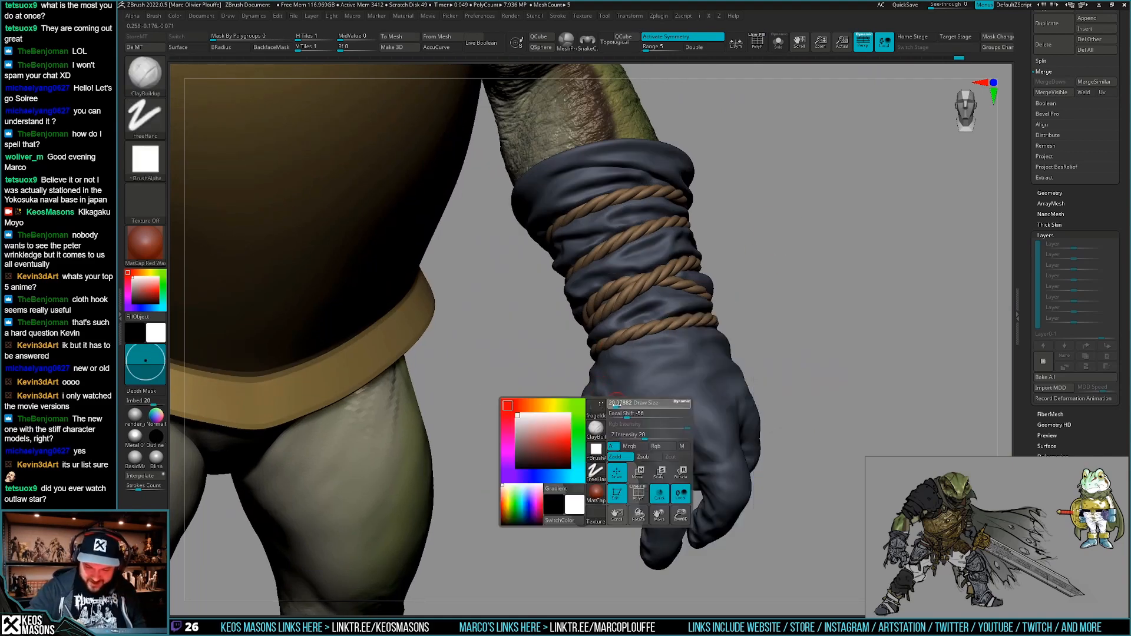
{"action": "mouse_move", "coordinate": [605, 397]}
{"action": "right_mouse_down"}
{"action": "mouse_move", "coordinate": [615, 418]}
{"action": "mouse_move", "coordinate": [644, 425]}
{"action": "mouse_move", "coordinate": [629, 411]}
{"action": "right_mouse_up"}
{"action": "key", "text": "space"}
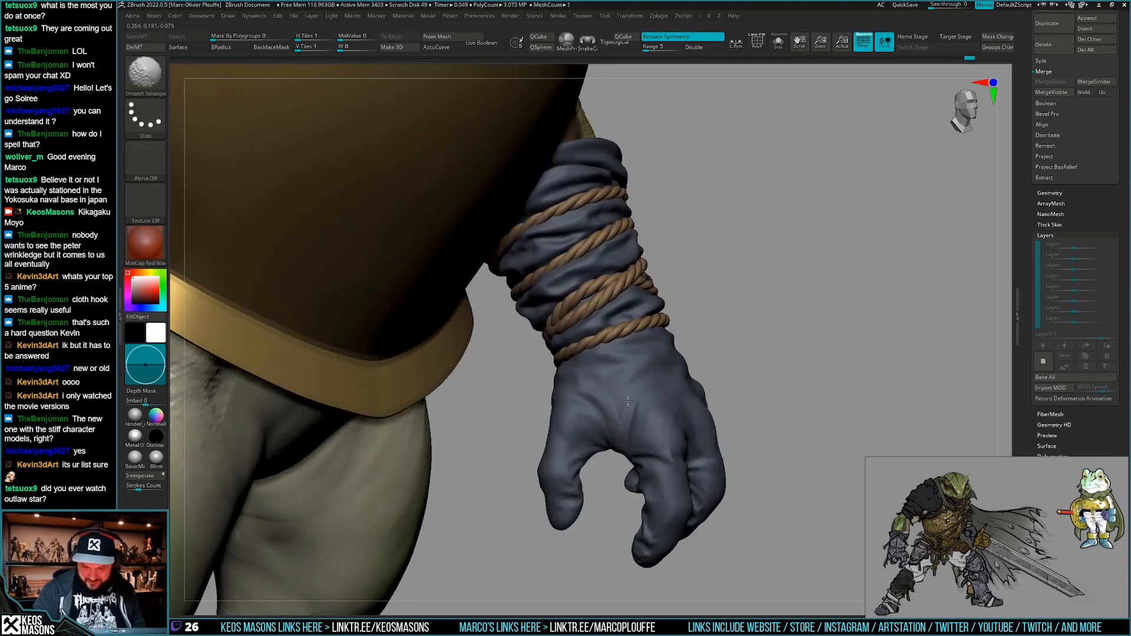
{"action": "left_click_drag", "start_coordinate": [628, 401], "coordinate": [631, 407], "text": "shift"}
{"action": "right_click_drag", "start_coordinate": [631, 407], "coordinate": [666, 378]}
{"action": "right_click_drag", "start_coordinate": [791, 395], "coordinate": [612, 371]}
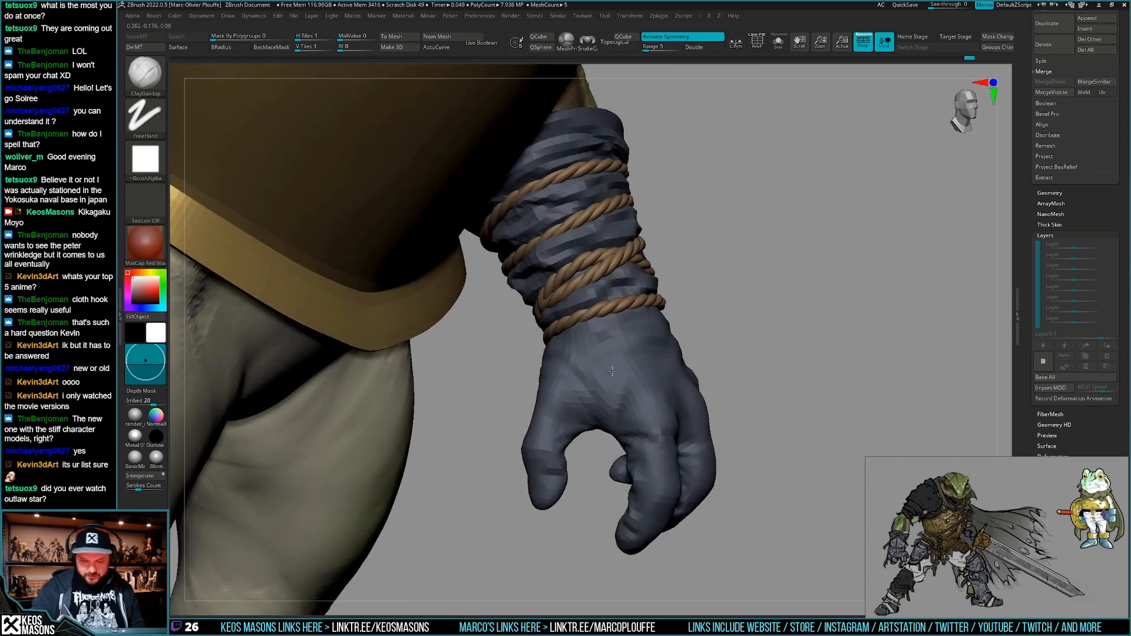
{"action": "left_click_drag", "start_coordinate": [612, 371], "coordinate": [591, 373], "text": "shift"}
{"action": "mouse_move", "coordinate": [736, 419]}
{"action": "right_mouse_down"}
{"action": "mouse_move", "coordinate": [657, 362]}
{"action": "mouse_move", "coordinate": [609, 399]}
{"action": "mouse_move", "coordinate": [624, 412]}
{"action": "mouse_move", "coordinate": [641, 360]}
{"action": "mouse_move", "coordinate": [706, 511]}
{"action": "mouse_move", "coordinate": [606, 414]}
{"action": "mouse_move", "coordinate": [601, 375]}
{"action": "mouse_move", "coordinate": [605, 408]}
{"action": "right_mouse_up"}
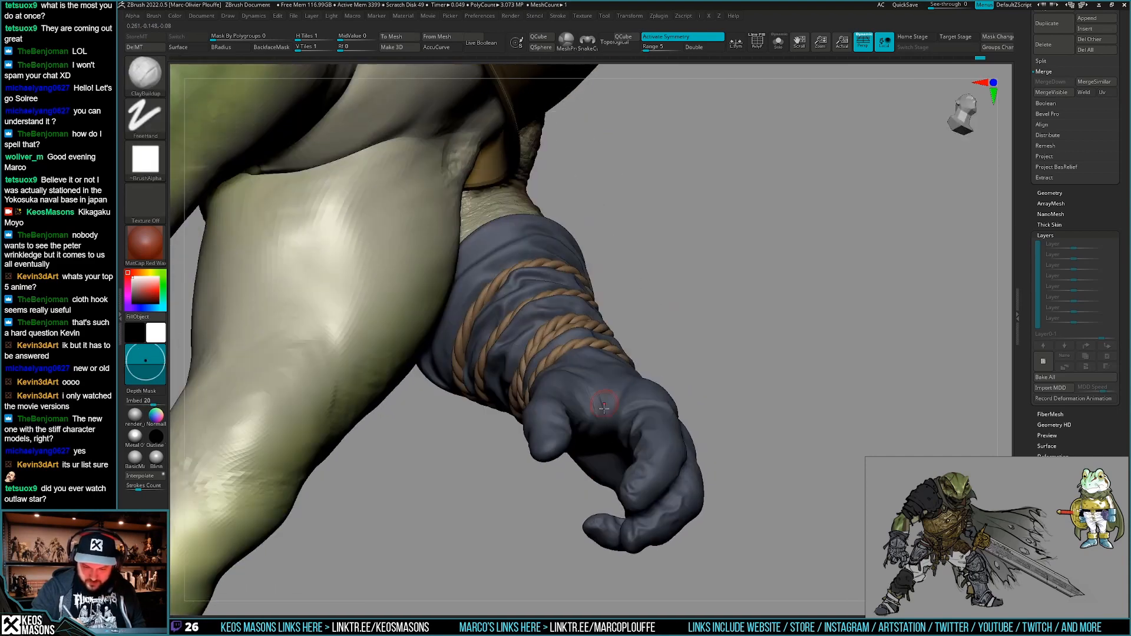
{"action": "left_click_drag", "start_coordinate": [601, 419], "coordinate": [606, 404], "text": "shift"}
{"action": "right_click_drag", "start_coordinate": [613, 389], "coordinate": [639, 419]}
Rework the folds between the thumb and index knuckle at a lower subdivision level with a resized ClayBuildup brush.
{"action": "mouse_move", "coordinate": [730, 447]}
{"action": "right_mouse_down", "text": "ctrl"}
{"action": "mouse_move", "coordinate": [744, 424]}
{"action": "mouse_move", "coordinate": [729, 446]}
{"action": "mouse_move", "coordinate": [724, 432]}
{"action": "mouse_move", "coordinate": [686, 451]}
{"action": "mouse_move", "coordinate": [660, 439]}
{"action": "right_mouse_up", "text": "ctrl"}
{"action": "key", "text": "space"}
{"action": "left_click", "coordinate": [641, 325]}
{"action": "mouse_move", "coordinate": [639, 359]}
{"action": "right_mouse_down"}
{"action": "mouse_move", "coordinate": [643, 416]}
{"action": "mouse_move", "coordinate": [634, 389]}
{"action": "mouse_move", "coordinate": [632, 411]}
{"action": "right_mouse_up"}
{"action": "key", "text": "1"}
{"action": "key", "text": "space"}
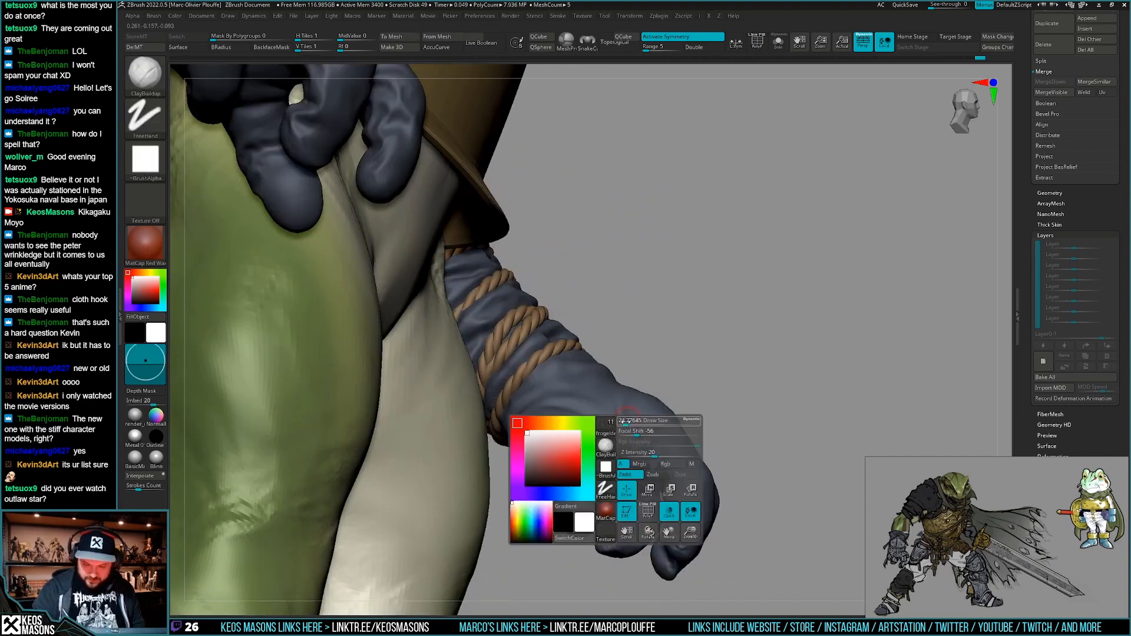
{"action": "key", "text": "2"}
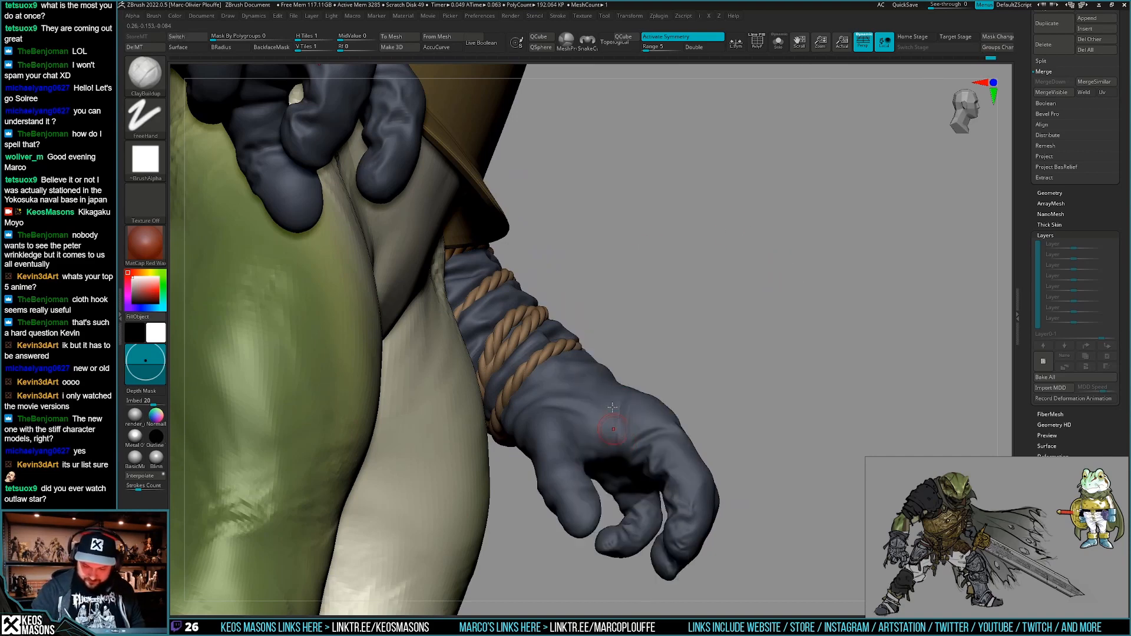
{"action": "right_click_drag", "start_coordinate": [612, 407], "coordinate": [612, 399]}
{"action": "mouse_move", "coordinate": [618, 456]}
{"action": "right_mouse_down"}
{"action": "mouse_move", "coordinate": [628, 393]}
{"action": "mouse_move", "coordinate": [581, 432]}
{"action": "mouse_move", "coordinate": [565, 418]}
{"action": "mouse_move", "coordinate": [645, 368]}
{"action": "right_mouse_up"}
{"action": "key", "text": "shift"}
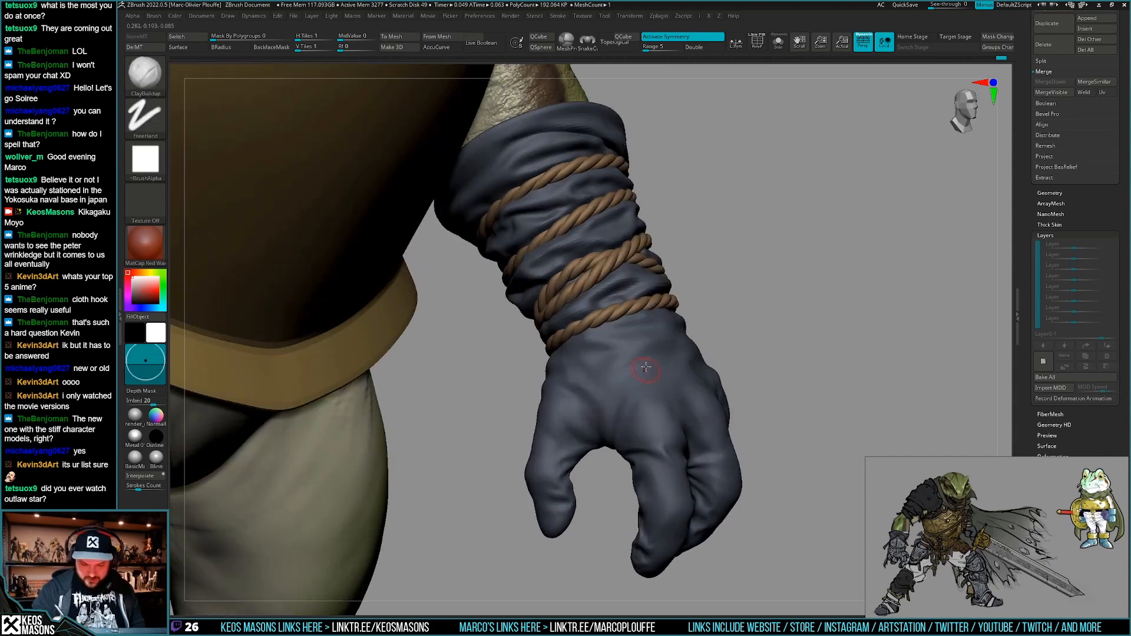
Adjust the shape of the glove's back with a resized Move brush, and reselect ClayBuildup.
{"action": "mouse_move", "coordinate": [580, 381]}
{"action": "right_mouse_down"}
{"action": "mouse_move", "coordinate": [676, 422]}
{"action": "mouse_move", "coordinate": [690, 401]}
{"action": "mouse_move", "coordinate": [669, 410]}
{"action": "mouse_move", "coordinate": [649, 389]}
{"action": "right_mouse_up"}
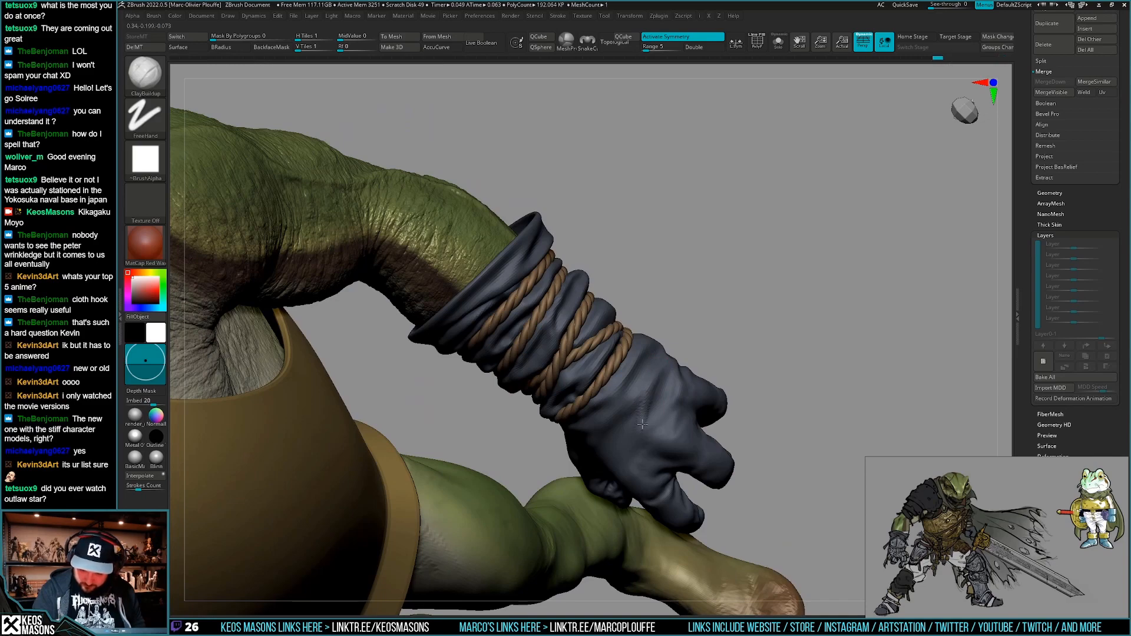
{"action": "mouse_move", "coordinate": [642, 424]}
{"action": "right_mouse_down"}
{"action": "mouse_move", "coordinate": [676, 410]}
{"action": "mouse_move", "coordinate": [634, 413]}
{"action": "mouse_move", "coordinate": [647, 346]}
{"action": "right_mouse_up"}
{"action": "mouse_move", "coordinate": [695, 416]}
{"action": "right_mouse_down"}
{"action": "mouse_move", "coordinate": [704, 411]}
{"action": "mouse_move", "coordinate": [695, 444]}
{"action": "mouse_move", "coordinate": [667, 480]}
{"action": "mouse_move", "coordinate": [685, 448]}
{"action": "mouse_move", "coordinate": [669, 416]}
{"action": "mouse_move", "coordinate": [671, 377]}
{"action": "mouse_move", "coordinate": [652, 443]}
{"action": "mouse_move", "coordinate": [668, 379]}
{"action": "mouse_move", "coordinate": [698, 363]}
{"action": "mouse_move", "coordinate": [677, 354]}
{"action": "mouse_move", "coordinate": [707, 431]}
{"action": "mouse_move", "coordinate": [665, 462]}
{"action": "right_mouse_up"}
{"action": "key", "text": "b"}
{"action": "key", "text": "m"}
{"action": "key", "text": "v"}
{"action": "key", "text": "space"}
{"action": "left_click_drag", "start_coordinate": [651, 414], "coordinate": [648, 413]}
{"action": "key", "text": "space"}
{"action": "right_click_drag", "start_coordinate": [648, 413], "coordinate": [715, 424]}
{"action": "key", "text": "b"}
{"action": "key", "text": "c"}
{"action": "key", "text": "b"}
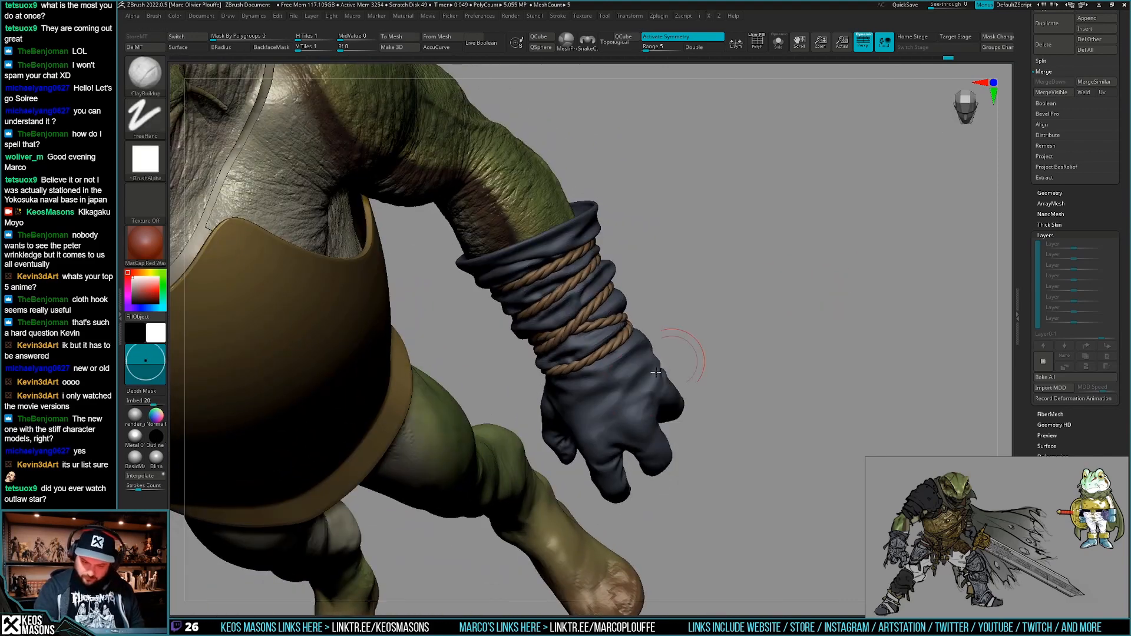
Check the gloves' surface and wireframe against the whole body, and raise the gloves' subdivision level.
{"action": "mouse_move", "coordinate": [609, 415]}
{"action": "right_mouse_down"}
{"action": "mouse_move", "coordinate": [593, 397]}
{"action": "mouse_move", "coordinate": [691, 391]}
{"action": "mouse_move", "coordinate": [566, 417]}
{"action": "mouse_move", "coordinate": [686, 386]}
{"action": "mouse_move", "coordinate": [724, 395]}
{"action": "right_mouse_up"}
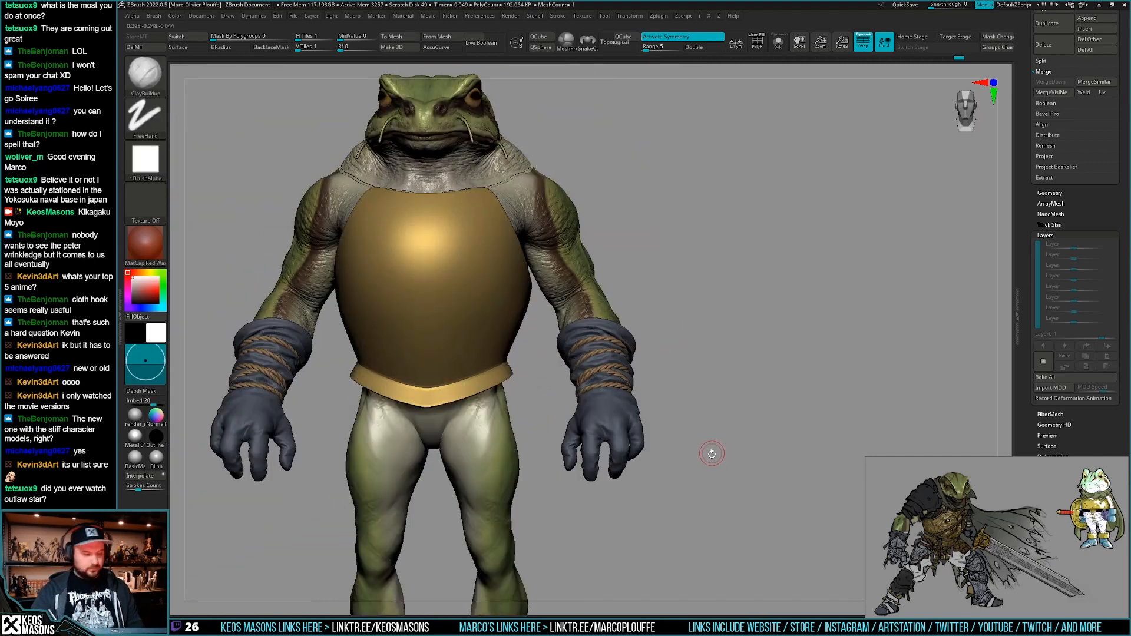
{"action": "key", "text": "shift+f"}
{"action": "key", "text": "shift+f"}
{"action": "mouse_move", "coordinate": [724, 455]}
{"action": "right_mouse_down"}
{"action": "mouse_move", "coordinate": [704, 437]}
{"action": "mouse_move", "coordinate": [699, 464]}
{"action": "mouse_move", "coordinate": [709, 456]}
{"action": "right_mouse_up"}
{"action": "key", "text": "g"}
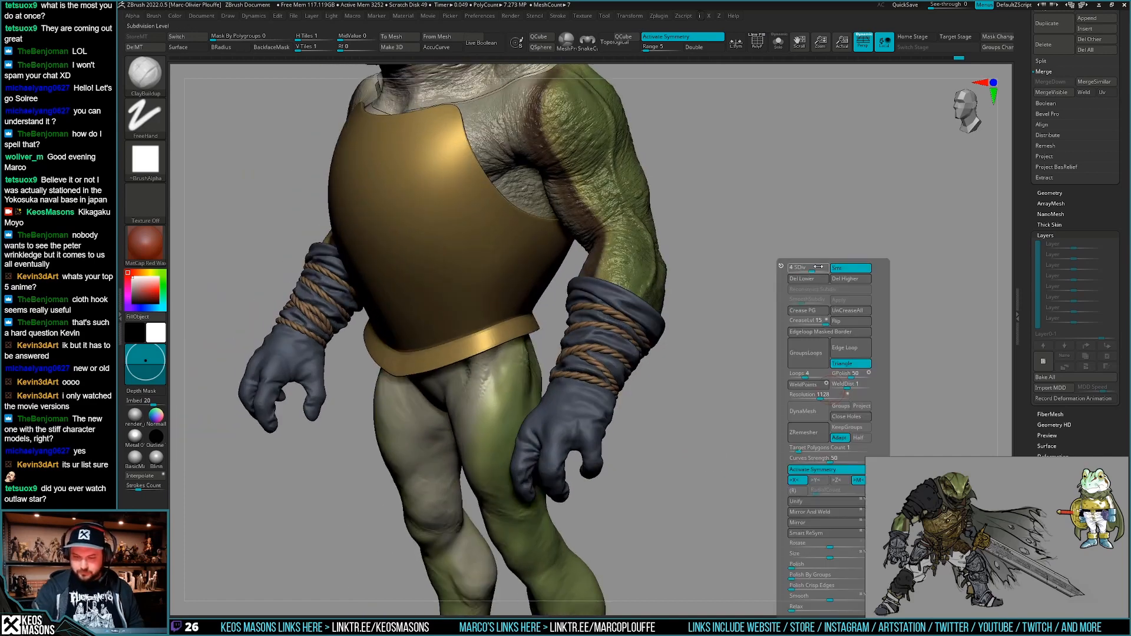
{"action": "right_click_drag", "start_coordinate": [666, 423], "coordinate": [697, 434], "text": "ctrl"}
{"action": "key", "text": "shift+f"}
{"action": "key", "text": "shift+f"}
Add a new layer to the gloves, select the DamStandard brush, and isolate the gloves.
{"action": "mouse_move", "coordinate": [786, 386]}
{"action": "right_mouse_down"}
{"action": "mouse_move", "coordinate": [653, 406]}
{"action": "mouse_move", "coordinate": [668, 434]}
{"action": "right_mouse_up"}
{"action": "key", "text": "x"}
{"action": "left_click", "coordinate": [676, 325]}
{"action": "key", "text": "shift+f"}
{"action": "mouse_move", "coordinate": [683, 365]}
{"action": "right_mouse_down"}
{"action": "mouse_move", "coordinate": [710, 383]}
{"action": "mouse_move", "coordinate": [719, 412]}
{"action": "right_mouse_up"}
{"action": "key", "text": "shift+f"}
{"action": "key", "text": "shift+s"}
{"action": "key", "text": "space"}
Carve a thin seam line along the cuff, wrist and finger sides with DamStandard, smoothing it against the full character.
{"action": "mouse_move", "coordinate": [728, 341]}
{"action": "right_mouse_down"}
{"action": "mouse_move", "coordinate": [732, 317]}
{"action": "mouse_move", "coordinate": [744, 321]}
{"action": "mouse_move", "coordinate": [709, 352]}
{"action": "mouse_move", "coordinate": [765, 295]}
{"action": "mouse_move", "coordinate": [704, 353]}
{"action": "right_mouse_up"}
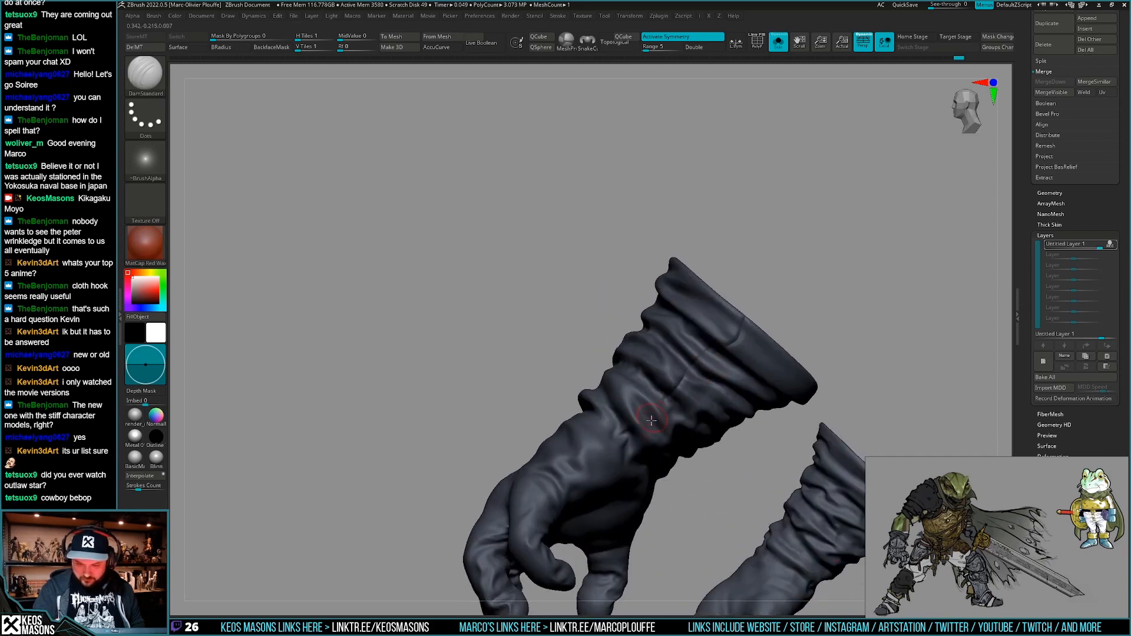
{"action": "mouse_move", "coordinate": [651, 420]}
{"action": "right_mouse_down"}
{"action": "mouse_move", "coordinate": [646, 432]}
{"action": "mouse_move", "coordinate": [712, 385]}
{"action": "mouse_move", "coordinate": [647, 420]}
{"action": "right_mouse_up"}
{"action": "key", "text": "alt+s"}
{"action": "right_click_drag", "start_coordinate": [612, 463], "coordinate": [602, 429]}
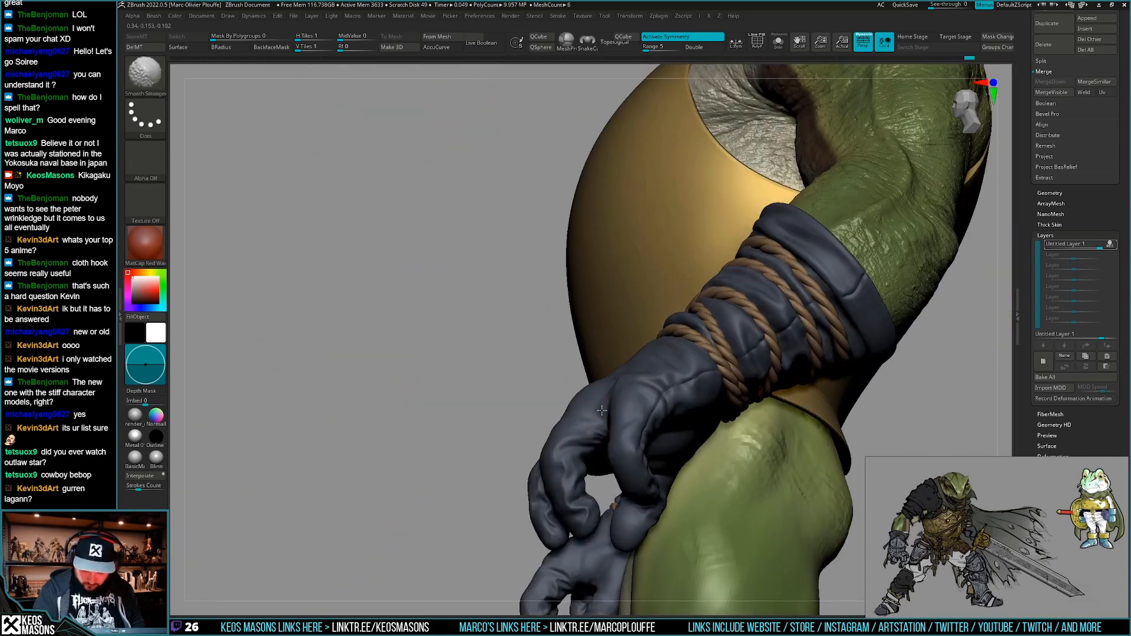
{"action": "right_click_drag", "start_coordinate": [578, 498], "coordinate": [624, 459]}
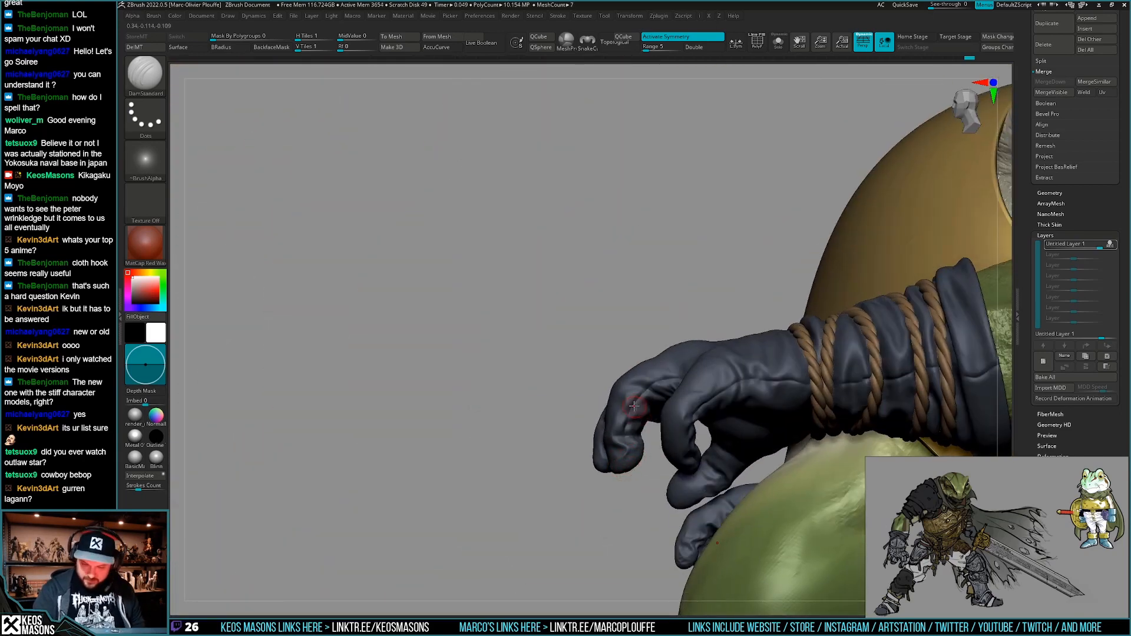
{"action": "right_click_drag", "start_coordinate": [629, 449], "coordinate": [648, 434]}
Adjust the shape of the glove's fingers and thumb with the Move brush at a lower subdivision level.
{"action": "key", "text": "space"}
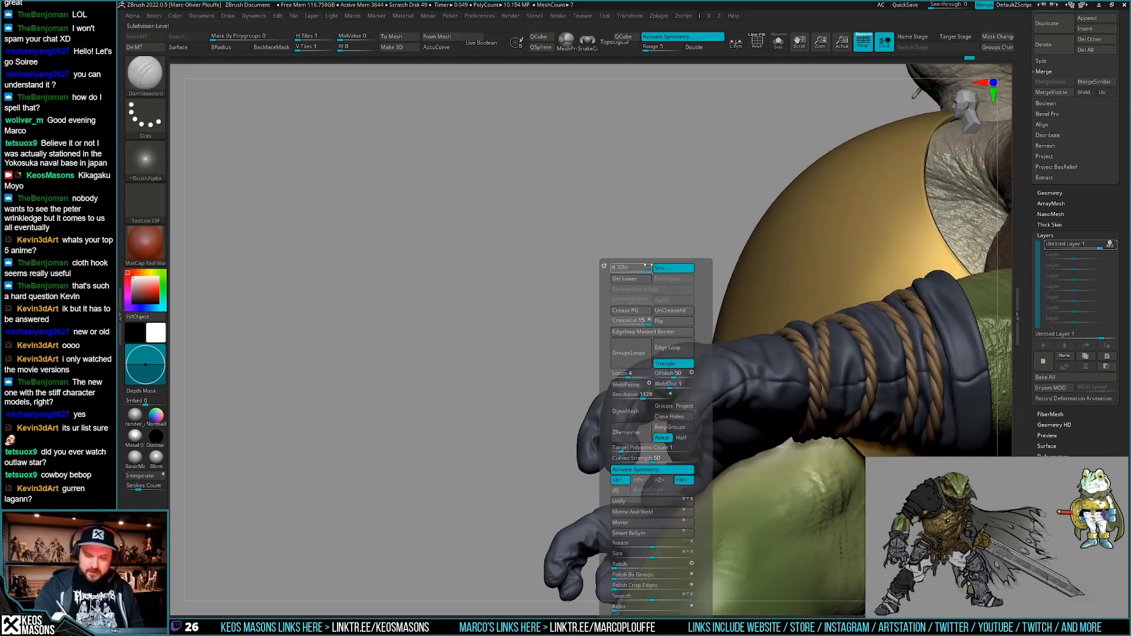
{"action": "mouse_move", "coordinate": [646, 259]}
{"action": "right_mouse_down"}
{"action": "mouse_move", "coordinate": [683, 407]}
{"action": "mouse_move", "coordinate": [667, 401]}
{"action": "mouse_move", "coordinate": [619, 423]}
{"action": "mouse_move", "coordinate": [613, 389]}
{"action": "right_mouse_up"}
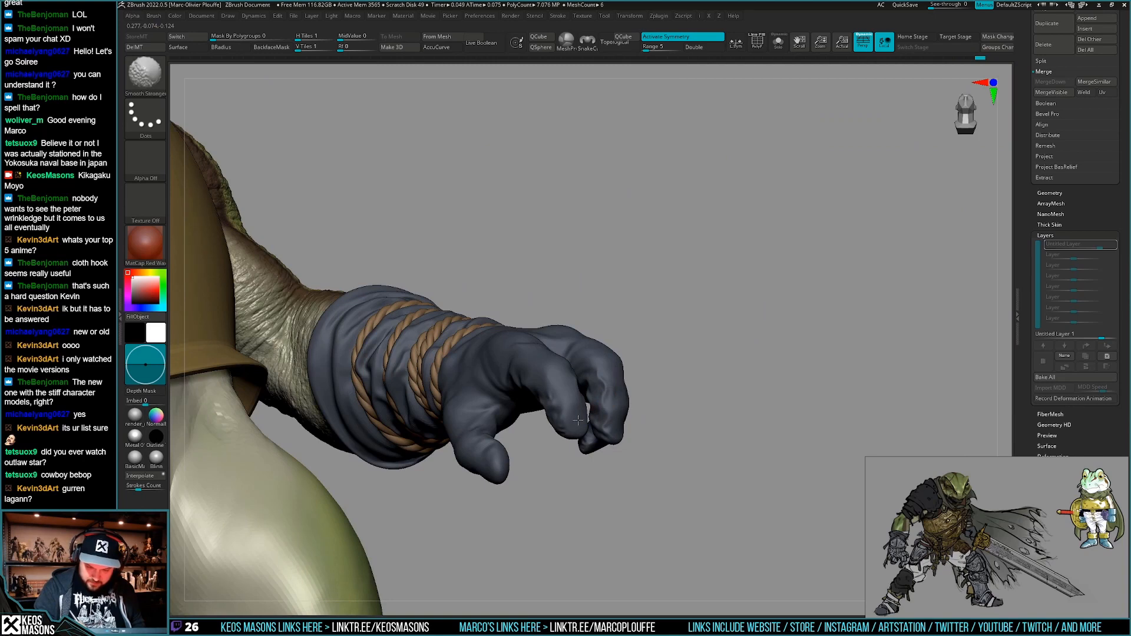
{"action": "mouse_move", "coordinate": [578, 420]}
{"action": "right_mouse_down"}
{"action": "mouse_move", "coordinate": [606, 424]}
{"action": "mouse_move", "coordinate": [615, 399]}
{"action": "mouse_move", "coordinate": [661, 419]}
{"action": "mouse_move", "coordinate": [629, 380]}
{"action": "mouse_move", "coordinate": [712, 363]}
{"action": "mouse_move", "coordinate": [716, 372]}
{"action": "mouse_move", "coordinate": [668, 392]}
{"action": "mouse_move", "coordinate": [639, 443]}
{"action": "mouse_move", "coordinate": [658, 426]}
{"action": "right_mouse_up"}
{"action": "key", "text": "b"}
{"action": "key", "text": "m"}
{"action": "key", "text": "v"}
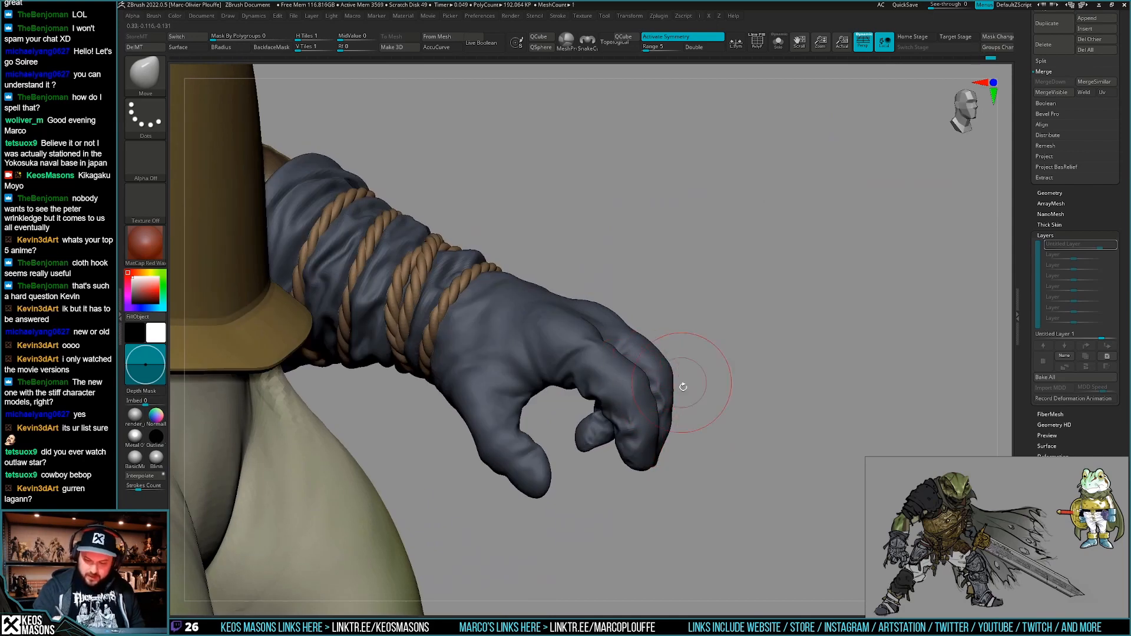
{"action": "mouse_move", "coordinate": [682, 387]}
{"action": "right_mouse_down"}
{"action": "mouse_move", "coordinate": [687, 373]}
{"action": "mouse_move", "coordinate": [697, 428]}
{"action": "mouse_move", "coordinate": [740, 332]}
{"action": "mouse_move", "coordinate": [773, 381]}
{"action": "mouse_move", "coordinate": [741, 432]}
{"action": "mouse_move", "coordinate": [739, 354]}
{"action": "mouse_move", "coordinate": [777, 412]}
{"action": "mouse_move", "coordinate": [709, 379]}
{"action": "mouse_move", "coordinate": [663, 418]}
{"action": "mouse_move", "coordinate": [666, 377]}
{"action": "mouse_move", "coordinate": [666, 461]}
{"action": "mouse_move", "coordinate": [663, 447]}
{"action": "mouse_move", "coordinate": [639, 448]}
{"action": "mouse_move", "coordinate": [602, 350]}
{"action": "mouse_move", "coordinate": [634, 369]}
{"action": "mouse_move", "coordinate": [710, 365]}
{"action": "right_mouse_up"}
{"action": "left_click", "coordinate": [666, 459], "text": "alt"}
{"action": "right_click", "coordinate": [602, 348]}
Return the gloves to their highest subdivision level and reselect the DamStandard brush.
{"action": "key", "text": "g"}
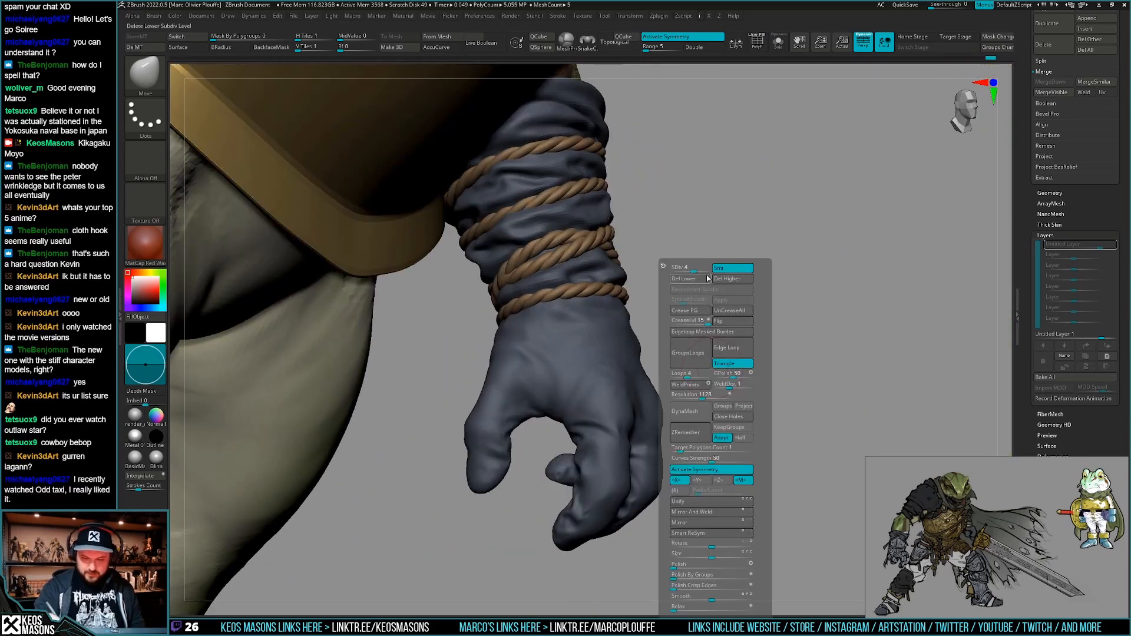
{"action": "left_click_drag", "start_coordinate": [698, 269], "coordinate": [830, 255]}
{"action": "mouse_move", "coordinate": [618, 523]}
{"action": "right_mouse_down"}
{"action": "mouse_move", "coordinate": [673, 445]}
{"action": "mouse_move", "coordinate": [685, 458]}
{"action": "right_mouse_up"}
{"action": "key", "text": "b"}
{"action": "left_click", "coordinate": [691, 327]}
{"action": "key", "text": "space"}
{"action": "left_click", "coordinate": [610, 353]}
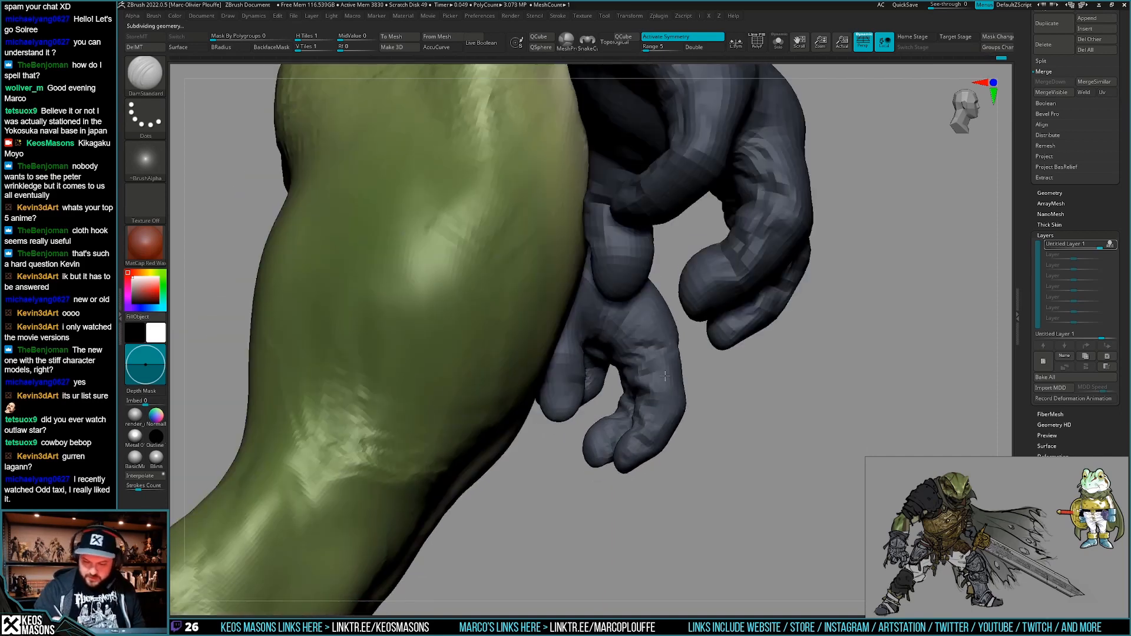
{"action": "key", "text": "space"}
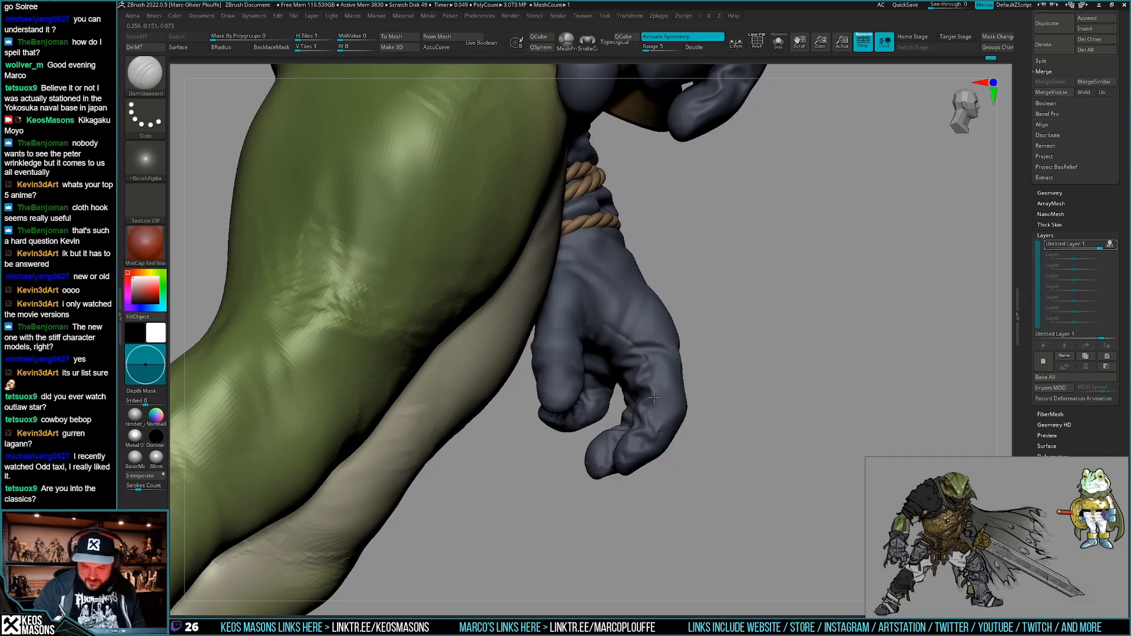
Isolate the gloves and carve the seam line along the side of the wrist down to the cuff.
{"action": "right_click_drag", "start_coordinate": [641, 436], "coordinate": [640, 379]}
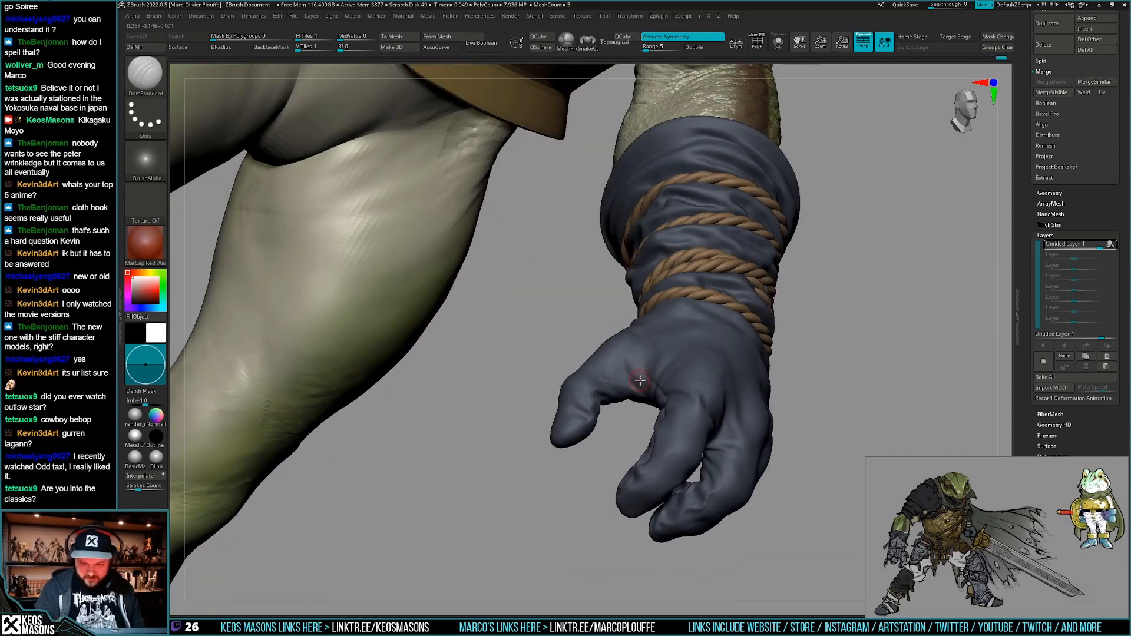
{"action": "right_click_drag", "start_coordinate": [583, 422], "coordinate": [642, 421]}
{"action": "key", "text": "shift+s"}
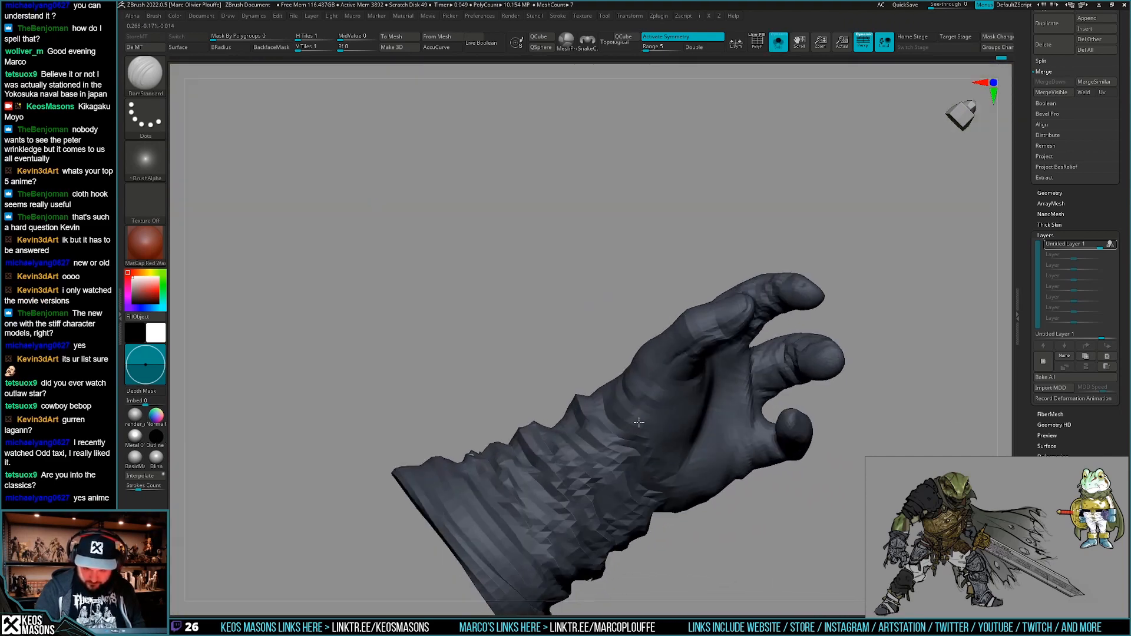
{"action": "left_click_drag", "start_coordinate": [657, 384], "coordinate": [595, 440]}
{"action": "right_click_drag", "start_coordinate": [501, 490], "coordinate": [599, 460]}
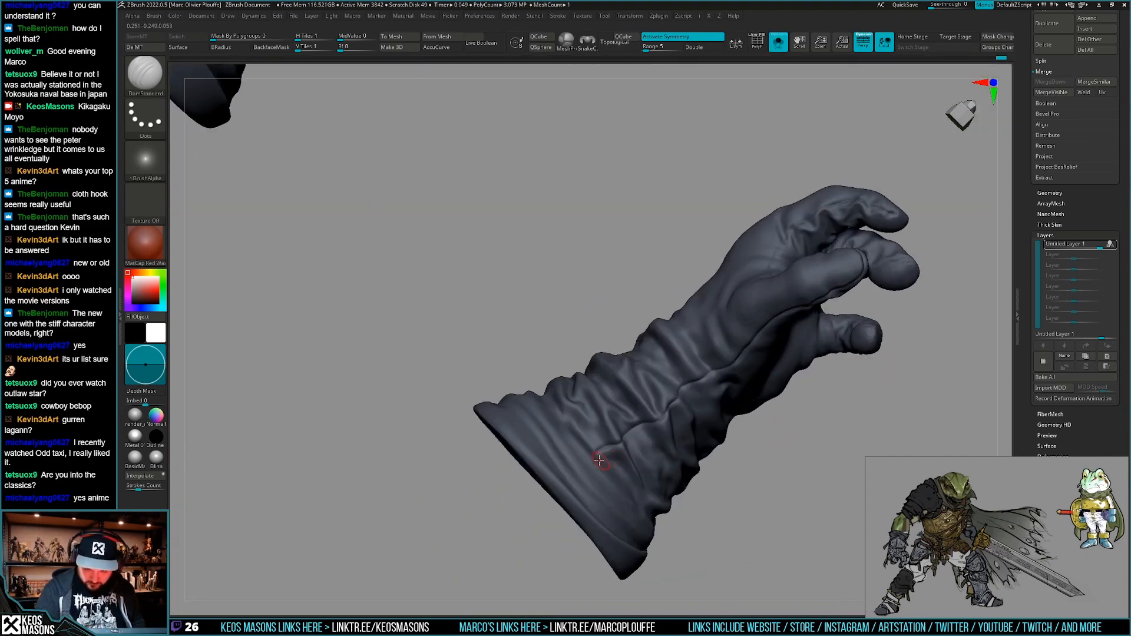
{"action": "right_click_drag", "start_coordinate": [549, 493], "coordinate": [654, 368]}
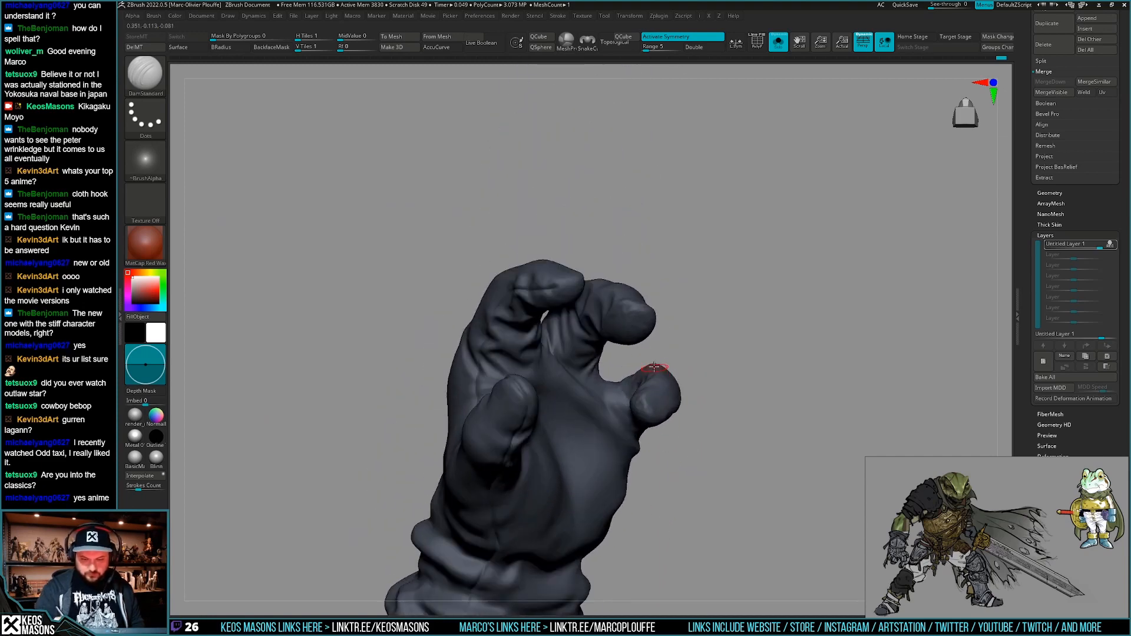
Carve seam lines along the sides and over the tips of the glove's fingers.
{"action": "key", "text": "alt+s"}
{"action": "key", "text": "alt+s"}
{"action": "right_click_drag", "start_coordinate": [560, 285], "coordinate": [577, 350]}
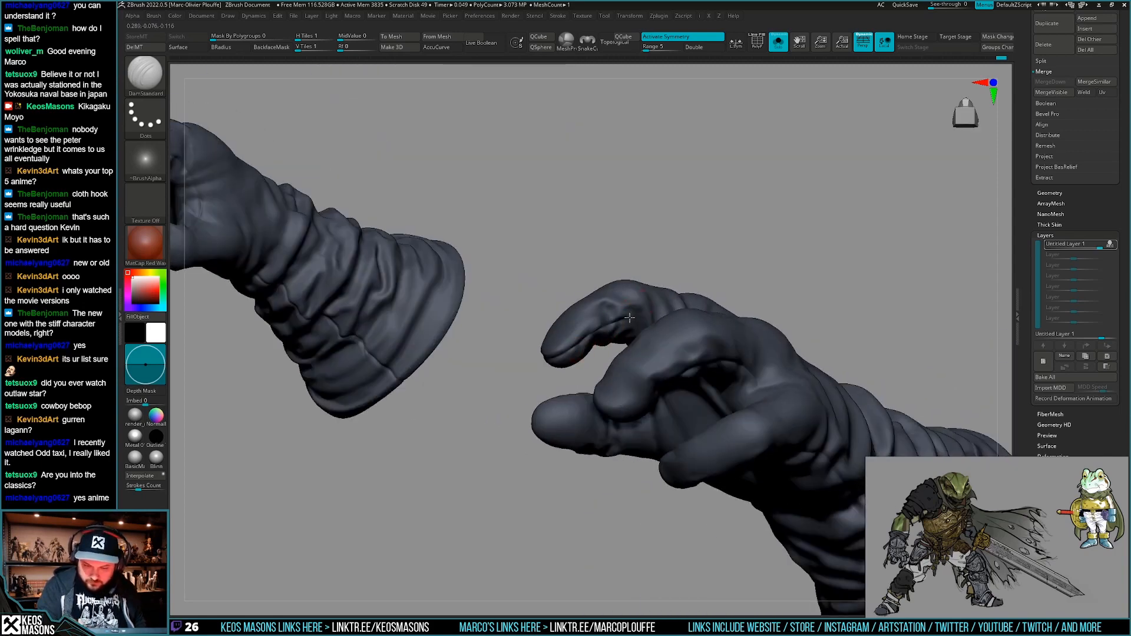
{"action": "mouse_move", "coordinate": [629, 318]}
{"action": "right_mouse_down"}
{"action": "mouse_move", "coordinate": [665, 309]}
{"action": "mouse_move", "coordinate": [720, 371]}
{"action": "mouse_move", "coordinate": [681, 386]}
{"action": "mouse_move", "coordinate": [681, 424]}
{"action": "mouse_move", "coordinate": [692, 370]}
{"action": "mouse_move", "coordinate": [683, 383]}
{"action": "mouse_move", "coordinate": [712, 404]}
{"action": "mouse_move", "coordinate": [754, 375]}
{"action": "right_mouse_up"}
{"action": "right_click_drag", "start_coordinate": [770, 321], "coordinate": [724, 318]}
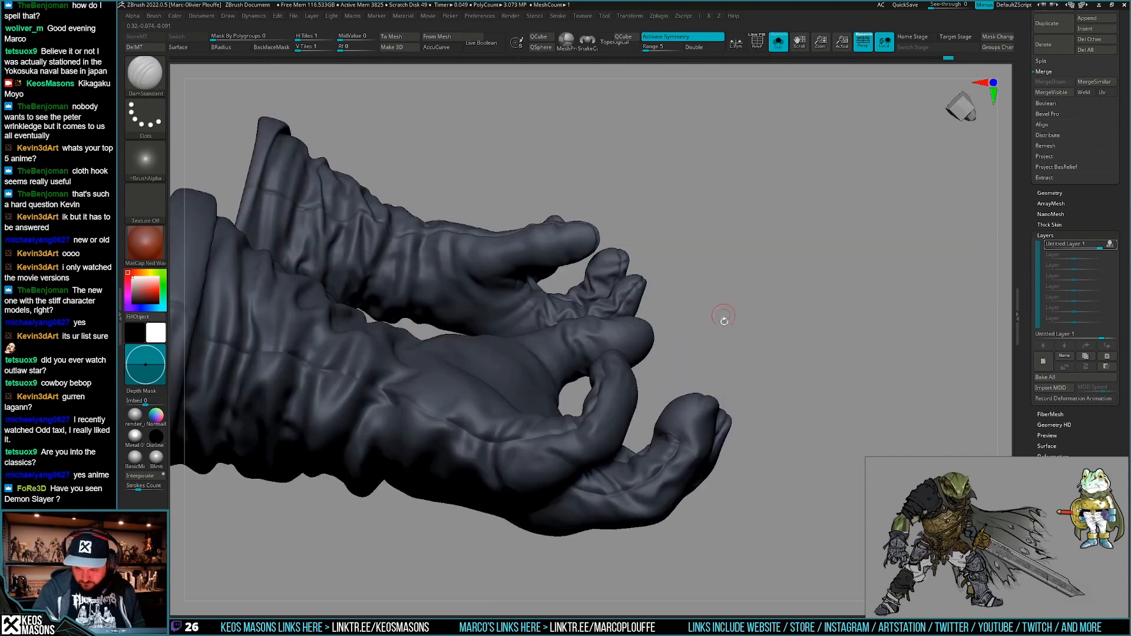
{"action": "right_click_drag", "start_coordinate": [695, 409], "coordinate": [631, 400]}
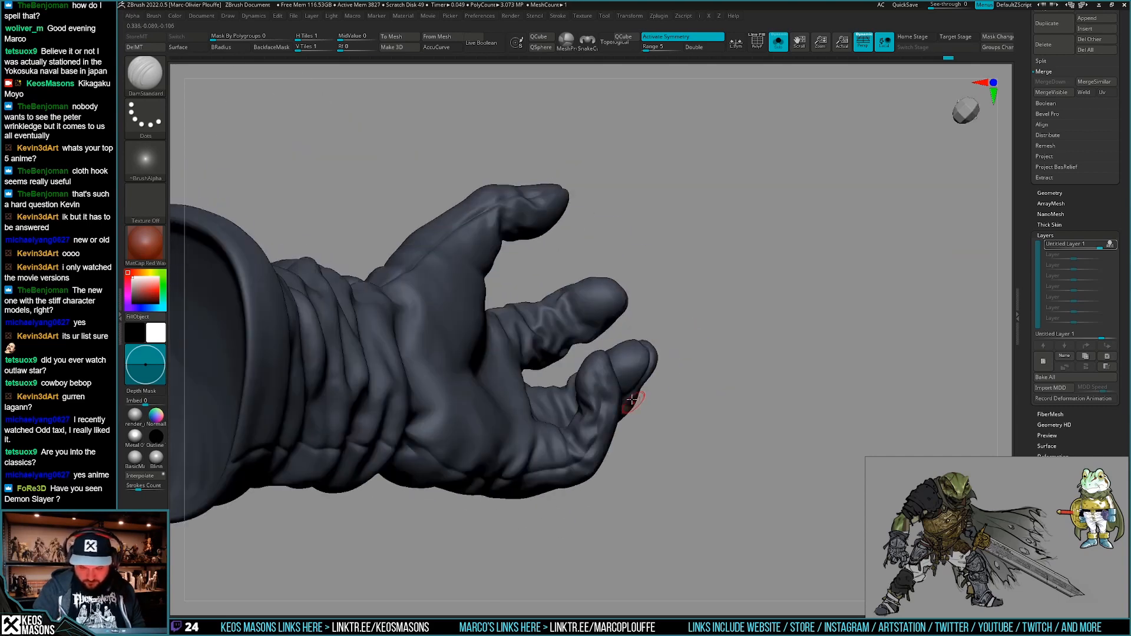
{"action": "right_click_drag", "start_coordinate": [605, 361], "coordinate": [584, 388], "text": "alt"}
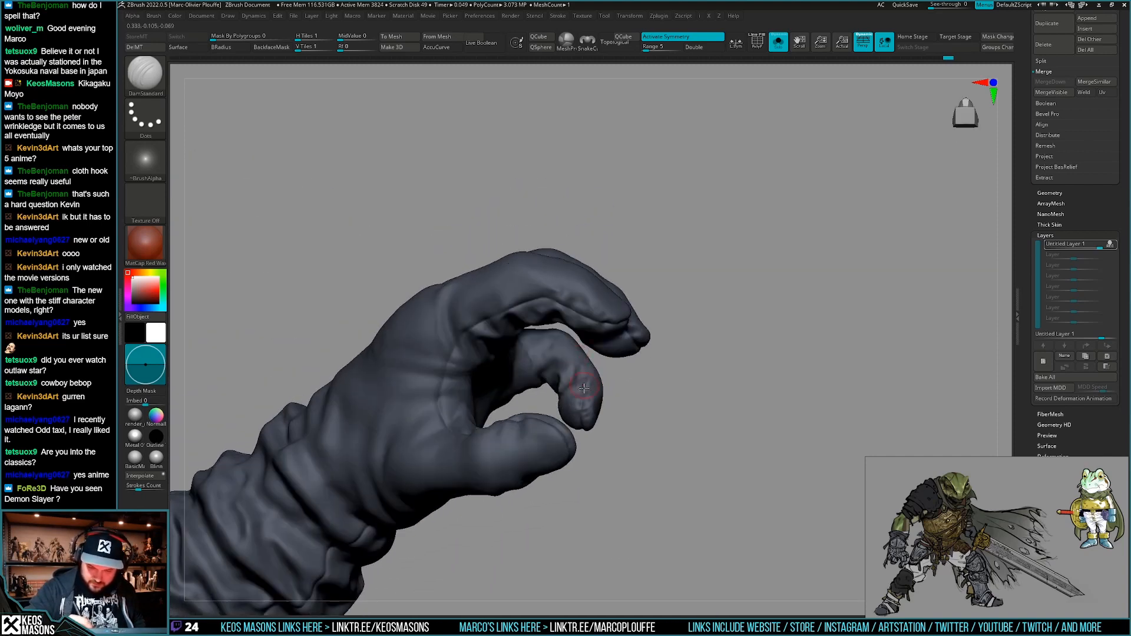
Extend the seam along the outermost finger and the outer edge of the palm to the wrist.
{"action": "right_click_drag", "start_coordinate": [562, 343], "coordinate": [631, 368]}
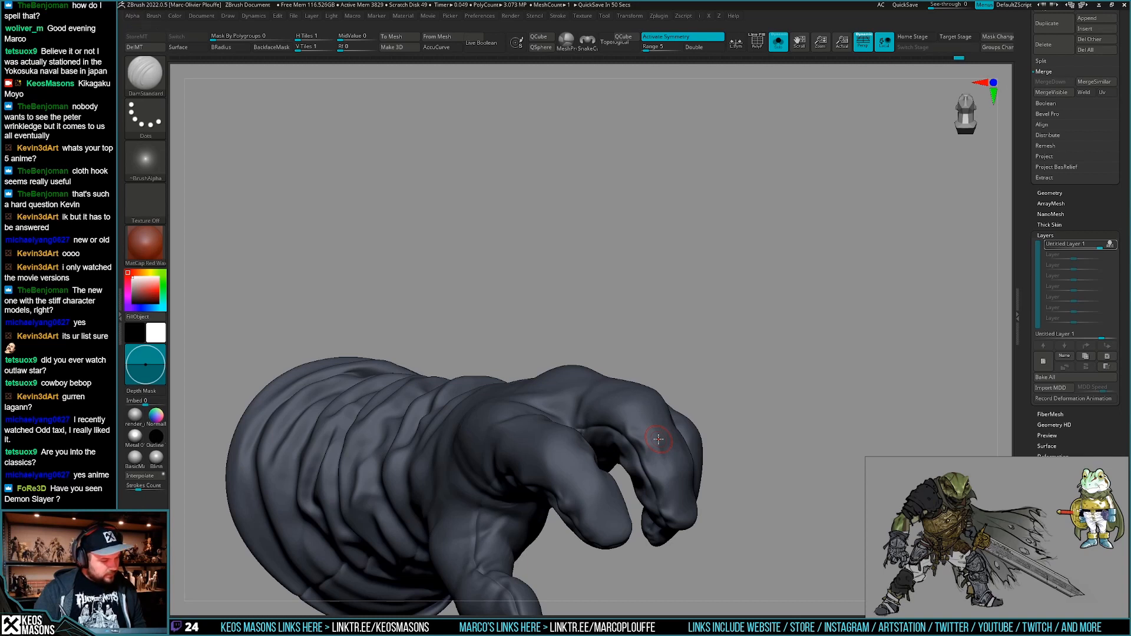
{"action": "mouse_move", "coordinate": [658, 439]}
{"action": "right_mouse_down"}
{"action": "mouse_move", "coordinate": [682, 423]}
{"action": "mouse_move", "coordinate": [668, 423]}
{"action": "mouse_move", "coordinate": [670, 399]}
{"action": "mouse_move", "coordinate": [674, 409]}
{"action": "mouse_move", "coordinate": [682, 401]}
{"action": "mouse_move", "coordinate": [648, 393]}
{"action": "right_mouse_up"}
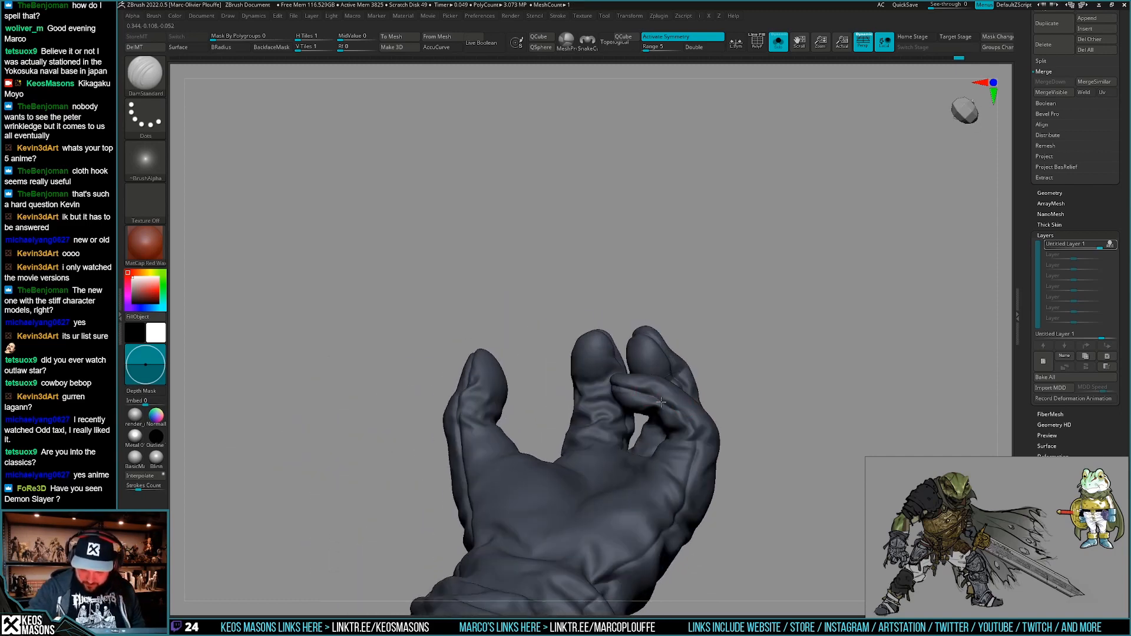
{"action": "mouse_move", "coordinate": [696, 434]}
{"action": "right_mouse_down"}
{"action": "mouse_move", "coordinate": [708, 397]}
{"action": "mouse_move", "coordinate": [700, 445]}
{"action": "right_mouse_up"}
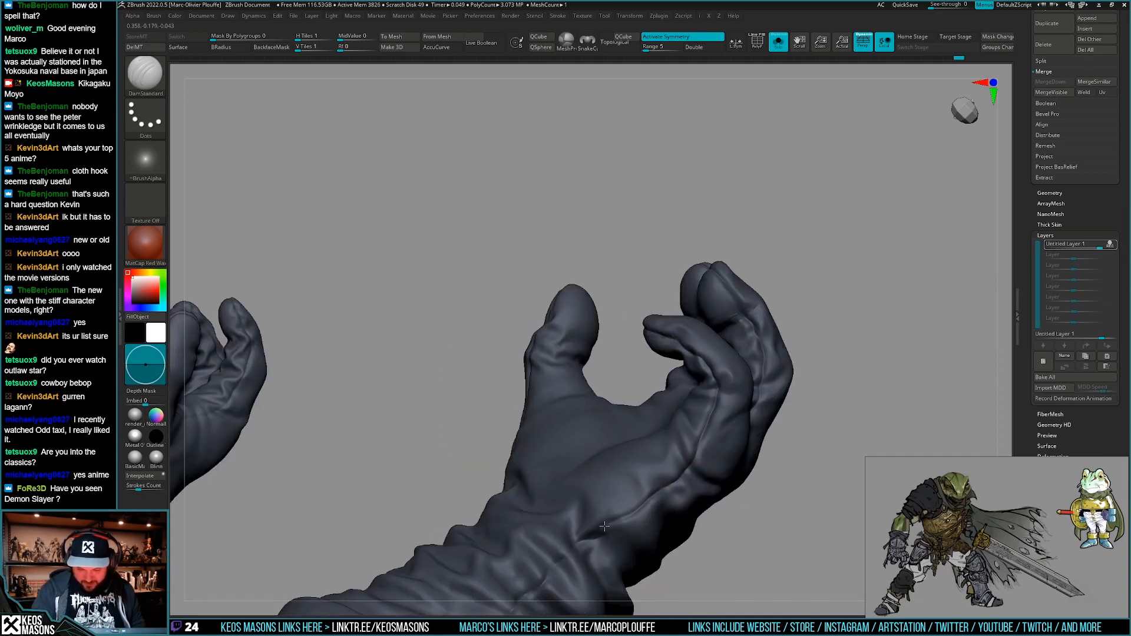
{"action": "right_click_drag", "start_coordinate": [617, 516], "coordinate": [758, 391]}
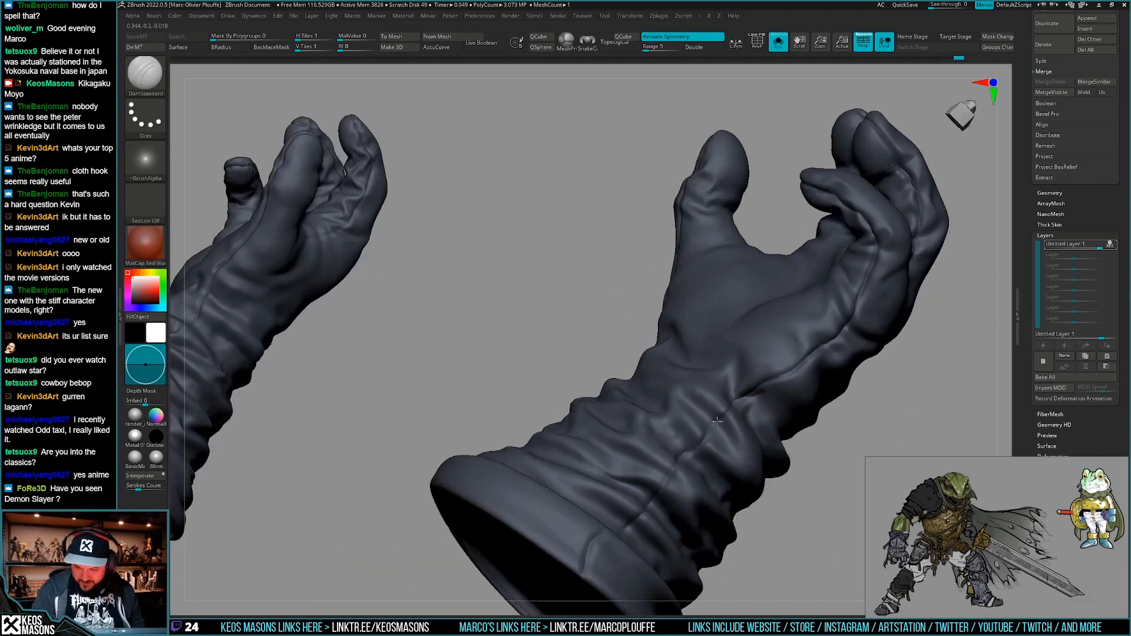
{"action": "mouse_move", "coordinate": [675, 460]}
{"action": "right_mouse_down"}
{"action": "mouse_move", "coordinate": [743, 472]}
{"action": "mouse_move", "coordinate": [725, 496]}
{"action": "right_mouse_up"}
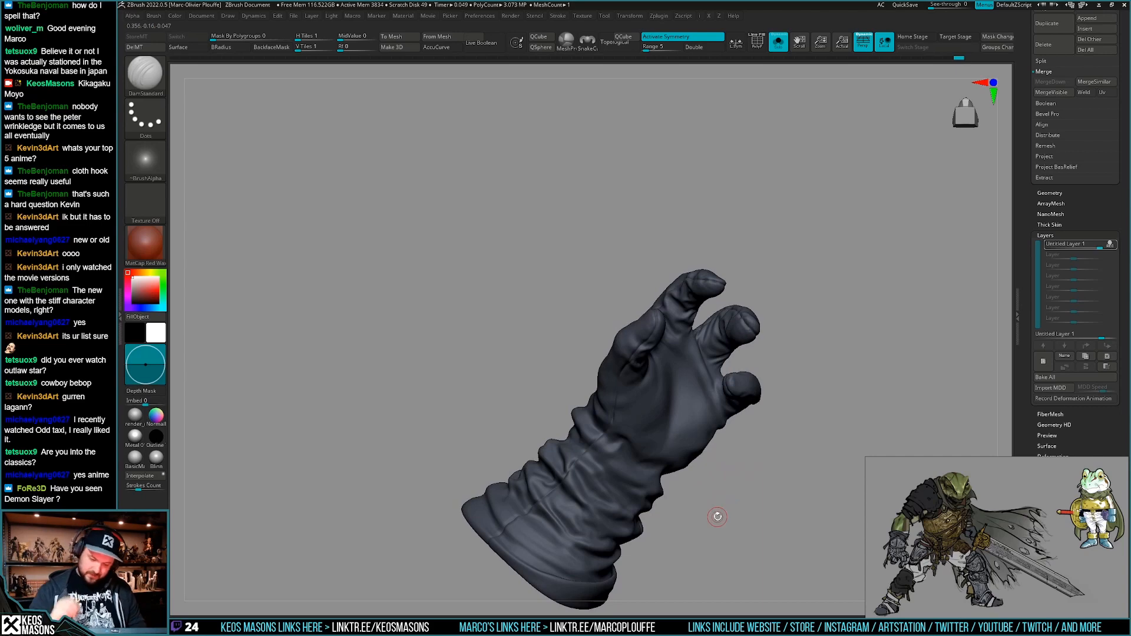
Refine the seam along the inner sides of the curled fingers and show the full character again.
{"action": "right_click_drag", "start_coordinate": [709, 459], "coordinate": [716, 335]}
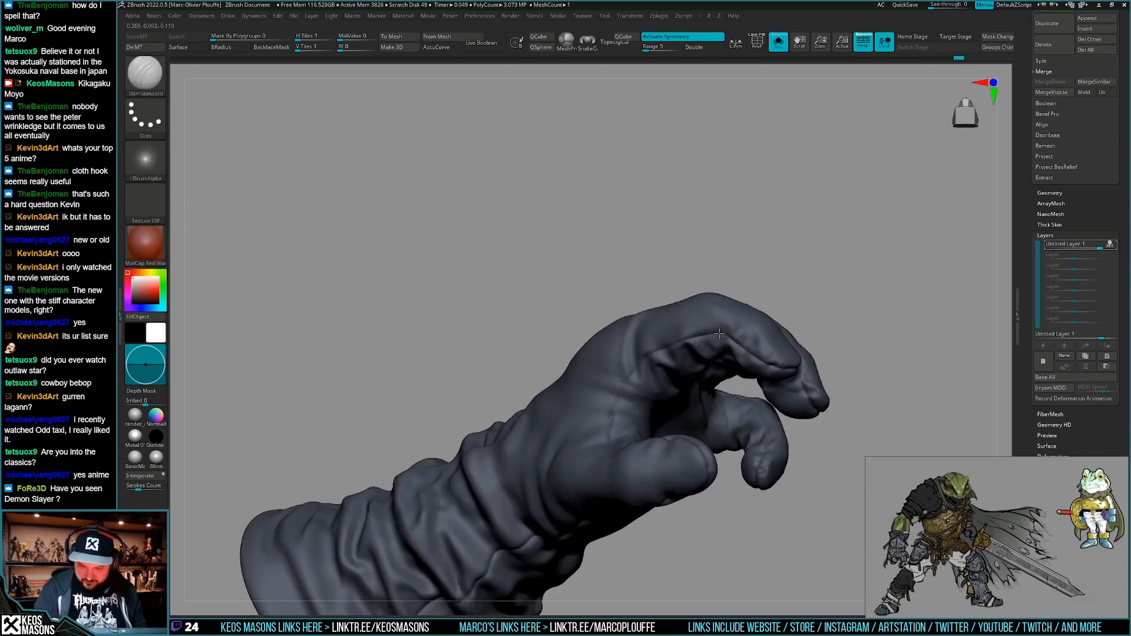
{"action": "mouse_move", "coordinate": [608, 432]}
{"action": "right_mouse_down"}
{"action": "mouse_move", "coordinate": [624, 391]}
{"action": "mouse_move", "coordinate": [707, 441]}
{"action": "mouse_move", "coordinate": [712, 479]}
{"action": "mouse_move", "coordinate": [728, 470]}
{"action": "mouse_move", "coordinate": [724, 437]}
{"action": "mouse_move", "coordinate": [714, 444]}
{"action": "mouse_move", "coordinate": [741, 431]}
{"action": "mouse_move", "coordinate": [716, 477]}
{"action": "mouse_move", "coordinate": [726, 471]}
{"action": "mouse_move", "coordinate": [653, 441]}
{"action": "mouse_move", "coordinate": [808, 388]}
{"action": "mouse_move", "coordinate": [620, 455]}
{"action": "right_mouse_up"}
{"action": "key", "text": "alt+s"}
{"action": "key", "text": "ctrl+z"}
{"action": "key", "text": "ctrl+shift+z"}
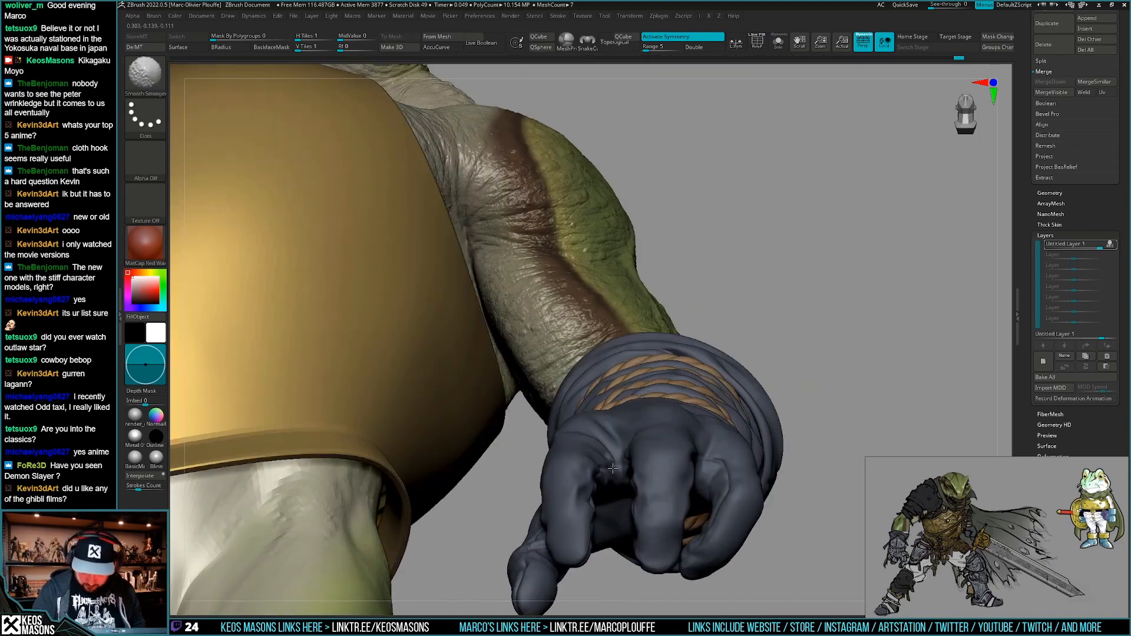
Smooth the creases at the base of the fingers beside the thumb.
{"action": "left_click_drag", "start_coordinate": [613, 468], "coordinate": [623, 466], "text": "shift"}
{"action": "mouse_move", "coordinate": [623, 466]}
{"action": "right_mouse_down"}
{"action": "mouse_move", "coordinate": [565, 471]}
{"action": "mouse_move", "coordinate": [606, 466]}
{"action": "right_mouse_up"}
{"action": "left_click_drag", "start_coordinate": [607, 465], "coordinate": [599, 469], "text": "shift"}
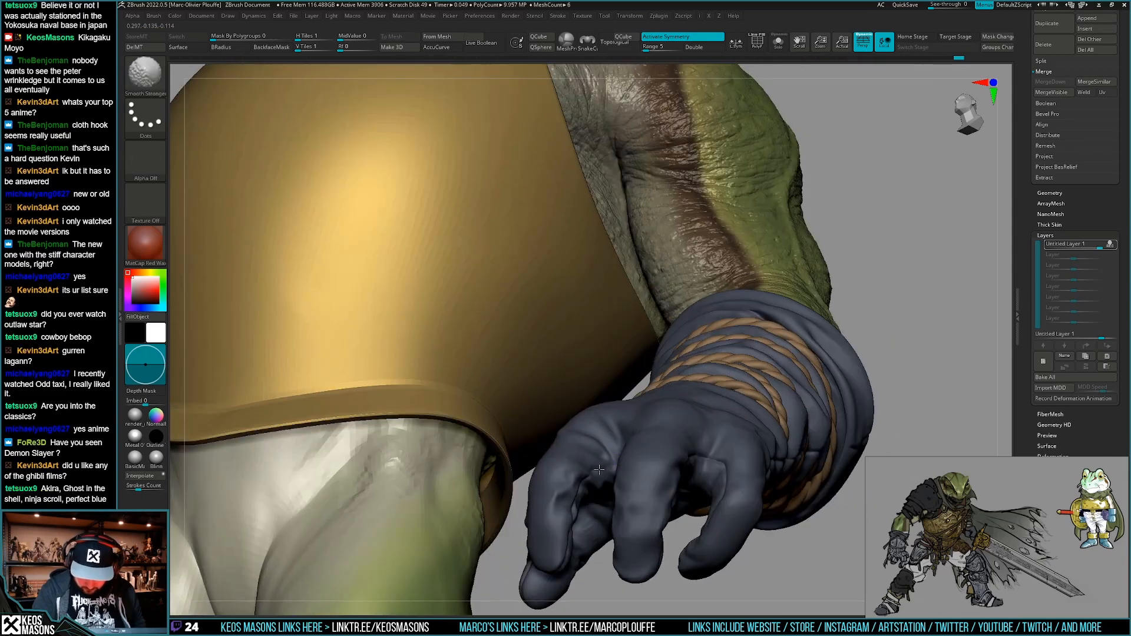
Isolate the gloves again and sharpen the seam running from the outermost finger across the wrist to the cuff.
{"action": "mouse_move", "coordinate": [588, 477]}
{"action": "right_mouse_down"}
{"action": "mouse_move", "coordinate": [623, 443]}
{"action": "mouse_move", "coordinate": [654, 436]}
{"action": "mouse_move", "coordinate": [633, 465]}
{"action": "mouse_move", "coordinate": [642, 435]}
{"action": "mouse_move", "coordinate": [715, 485]}
{"action": "right_mouse_up"}
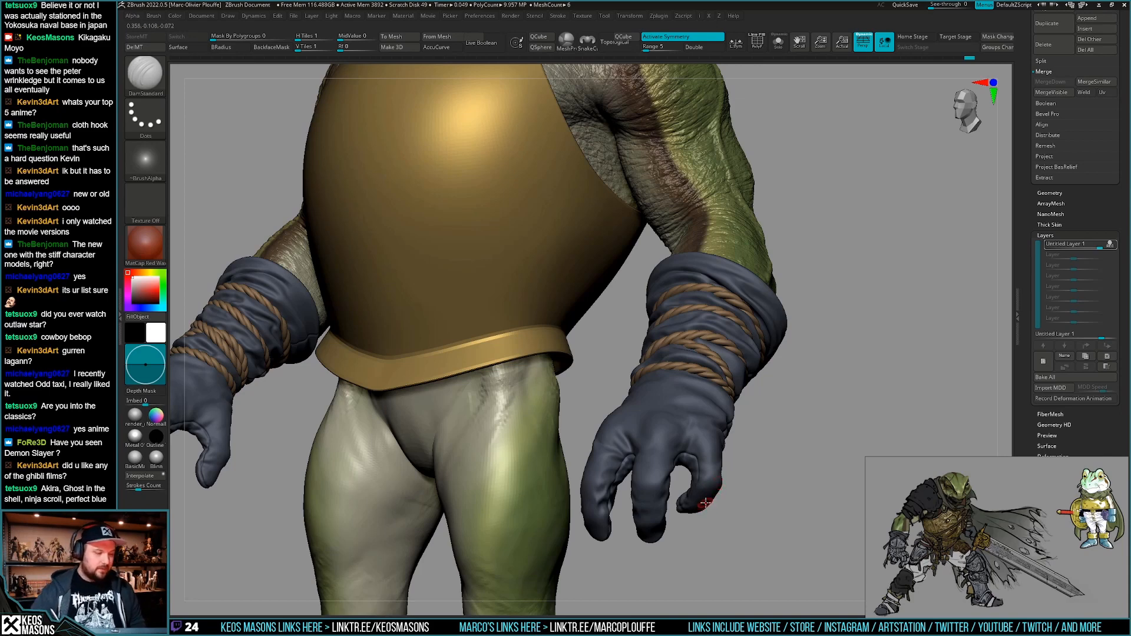
{"action": "right_click_drag", "start_coordinate": [725, 476], "coordinate": [661, 395]}
{"action": "right_click_drag", "start_coordinate": [542, 452], "coordinate": [544, 447]}
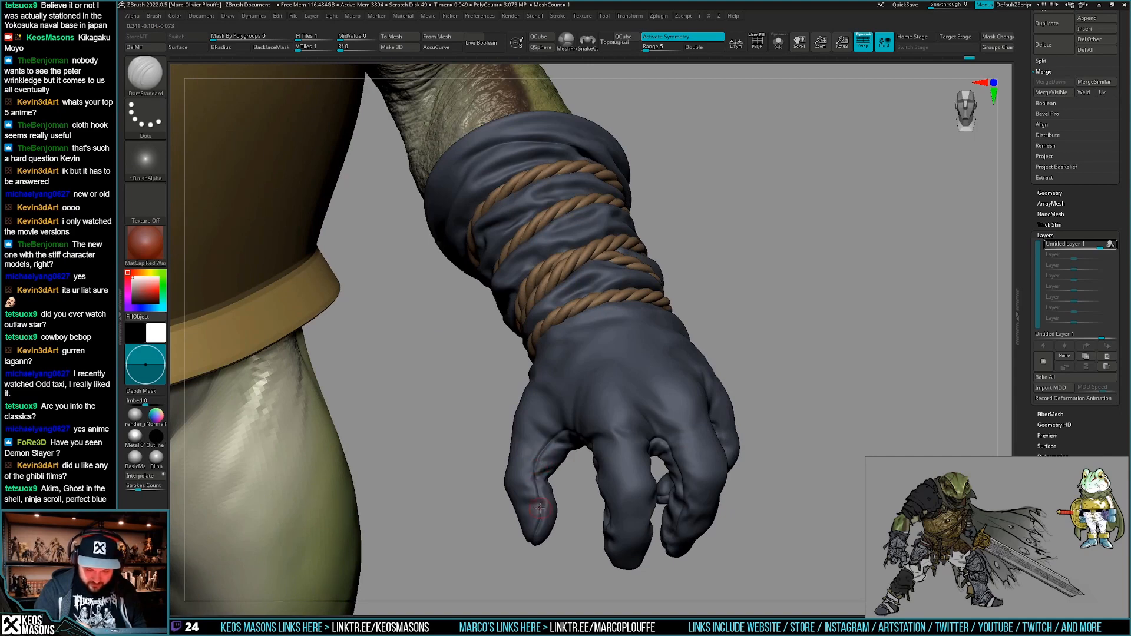
{"action": "right_click_drag", "start_coordinate": [539, 507], "coordinate": [569, 376], "text": "alt"}
{"action": "key", "text": "alt+s"}
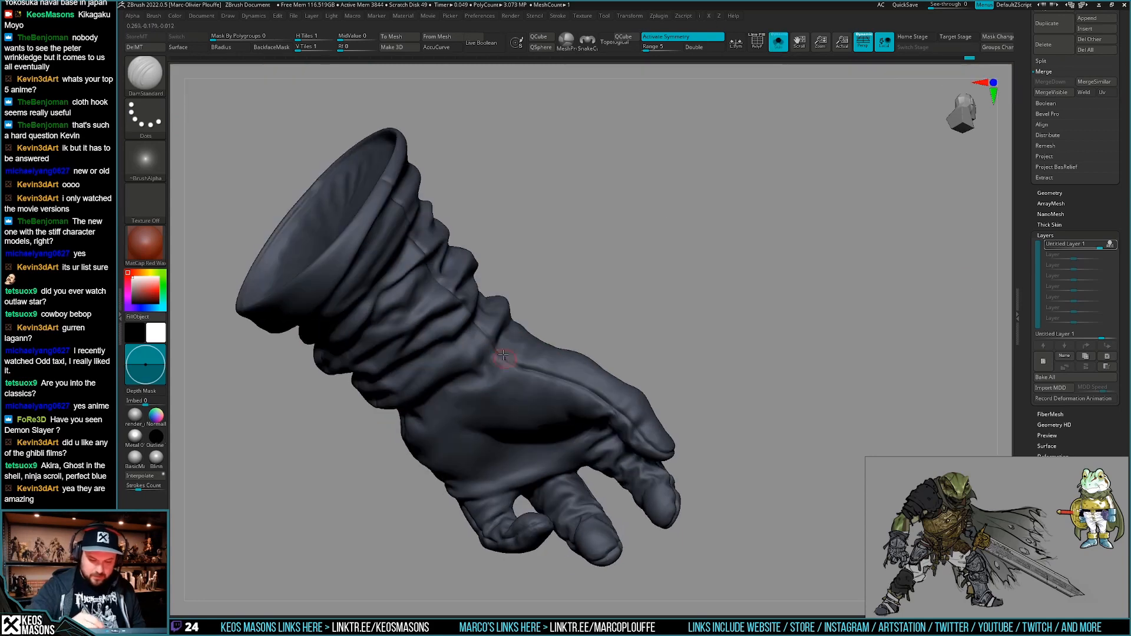
{"action": "right_click_drag", "start_coordinate": [488, 342], "coordinate": [485, 333]}
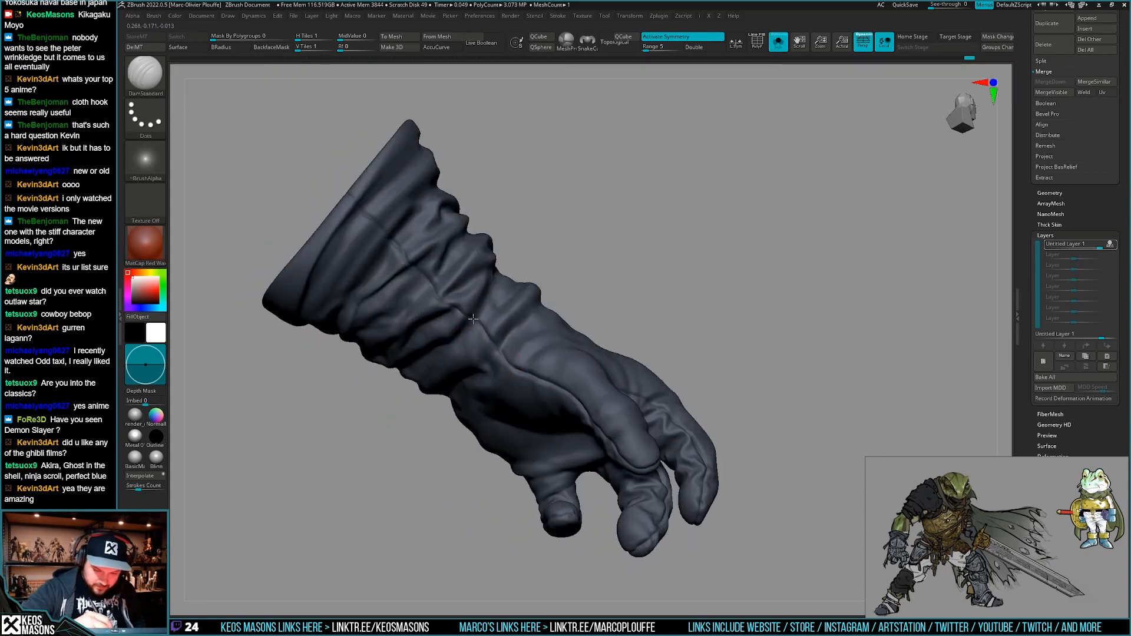
{"action": "right_click_drag", "start_coordinate": [426, 278], "coordinate": [398, 257]}
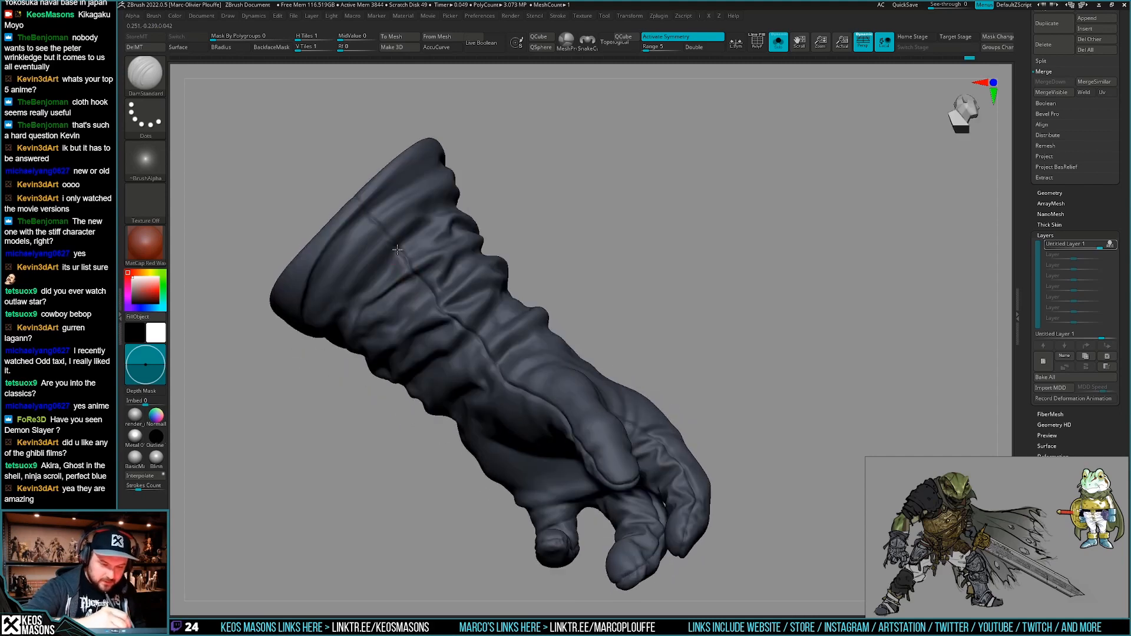
{"action": "right_click_drag", "start_coordinate": [436, 309], "coordinate": [643, 400]}
Try masking the glove up to the cuff's rim with Transpose, clear the mask, and show the full character again.
{"action": "key", "text": "w"}
{"action": "left_click_drag", "start_coordinate": [641, 399], "coordinate": [666, 380], "text": "ctrl"}
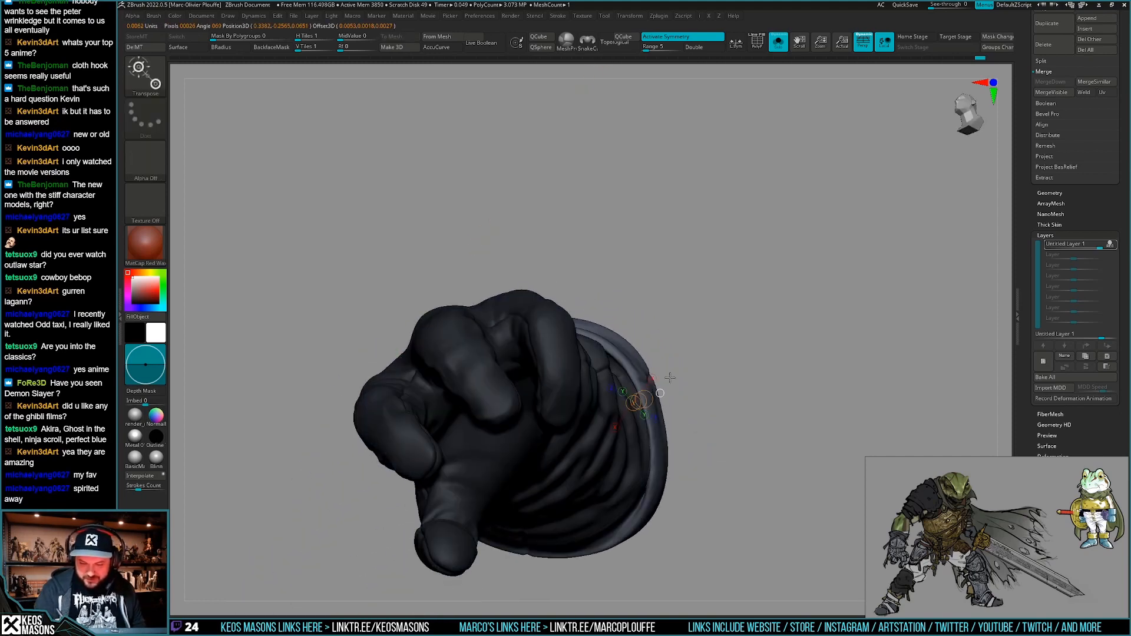
{"action": "key", "text": "q"}
{"action": "mouse_move", "coordinate": [627, 381]}
{"action": "right_mouse_down"}
{"action": "mouse_move", "coordinate": [636, 418]}
{"action": "mouse_move", "coordinate": [612, 372]}
{"action": "mouse_move", "coordinate": [634, 377]}
{"action": "mouse_move", "coordinate": [653, 338]}
{"action": "mouse_move", "coordinate": [657, 456]}
{"action": "mouse_move", "coordinate": [646, 434]}
{"action": "mouse_move", "coordinate": [655, 407]}
{"action": "mouse_move", "coordinate": [636, 395]}
{"action": "mouse_move", "coordinate": [599, 435]}
{"action": "mouse_move", "coordinate": [648, 432]}
{"action": "mouse_move", "coordinate": [689, 401]}
{"action": "mouse_move", "coordinate": [776, 389]}
{"action": "mouse_move", "coordinate": [708, 405]}
{"action": "mouse_move", "coordinate": [736, 387]}
{"action": "mouse_move", "coordinate": [720, 447]}
{"action": "mouse_move", "coordinate": [718, 428]}
{"action": "right_mouse_up"}
{"action": "left_click", "coordinate": [689, 333], "text": "ctrl"}
{"action": "key", "text": "alt+shift+s"}
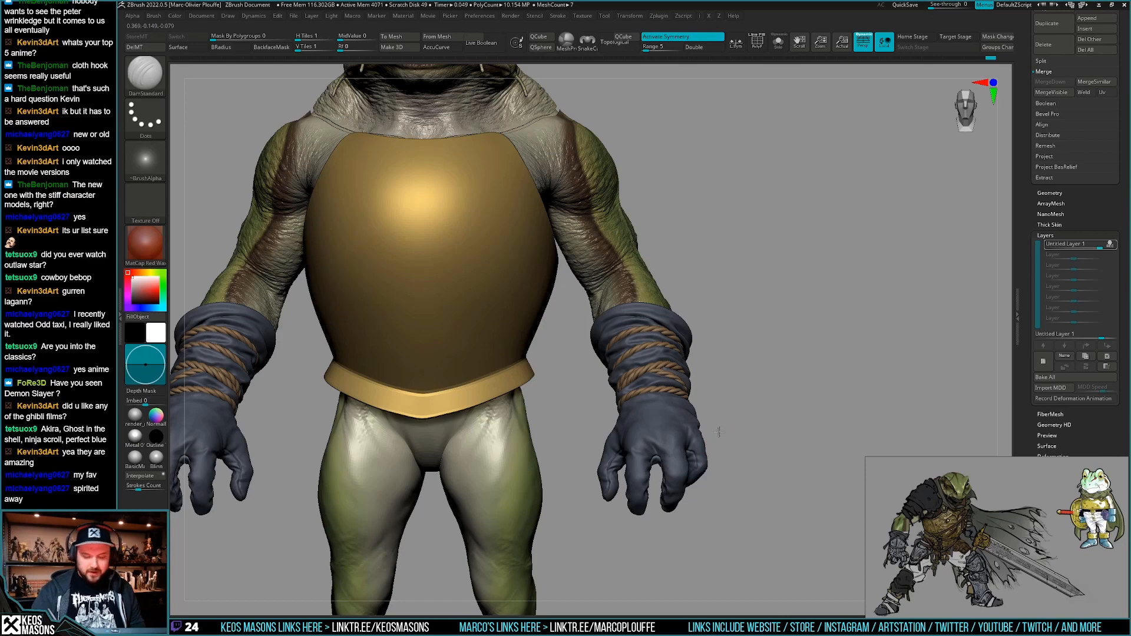
{"action": "right_click_drag", "start_coordinate": [718, 432], "coordinate": [699, 461]}
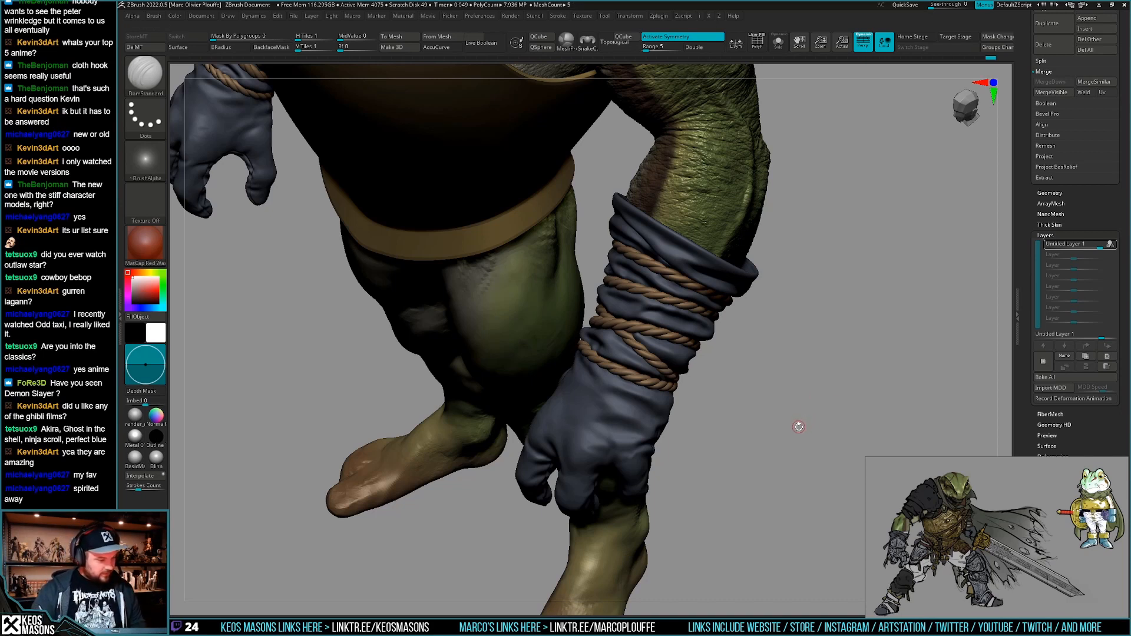
Add cloth folds with the Standard brush on the back of the glove, running from the lowest rope toward the knuckles.
{"action": "mouse_move", "coordinate": [785, 436]}
{"action": "left_mouse_down"}
{"action": "mouse_move", "coordinate": [780, 407]}
{"action": "mouse_move", "coordinate": [694, 448]}
{"action": "mouse_move", "coordinate": [739, 430]}
{"action": "mouse_move", "coordinate": [729, 461]}
{"action": "mouse_move", "coordinate": [717, 438]}
{"action": "mouse_move", "coordinate": [728, 442]}
{"action": "mouse_move", "coordinate": [722, 471]}
{"action": "mouse_move", "coordinate": [734, 460]}
{"action": "left_mouse_up"}
{"action": "key", "text": "space"}
{"action": "left_click", "coordinate": [699, 328]}
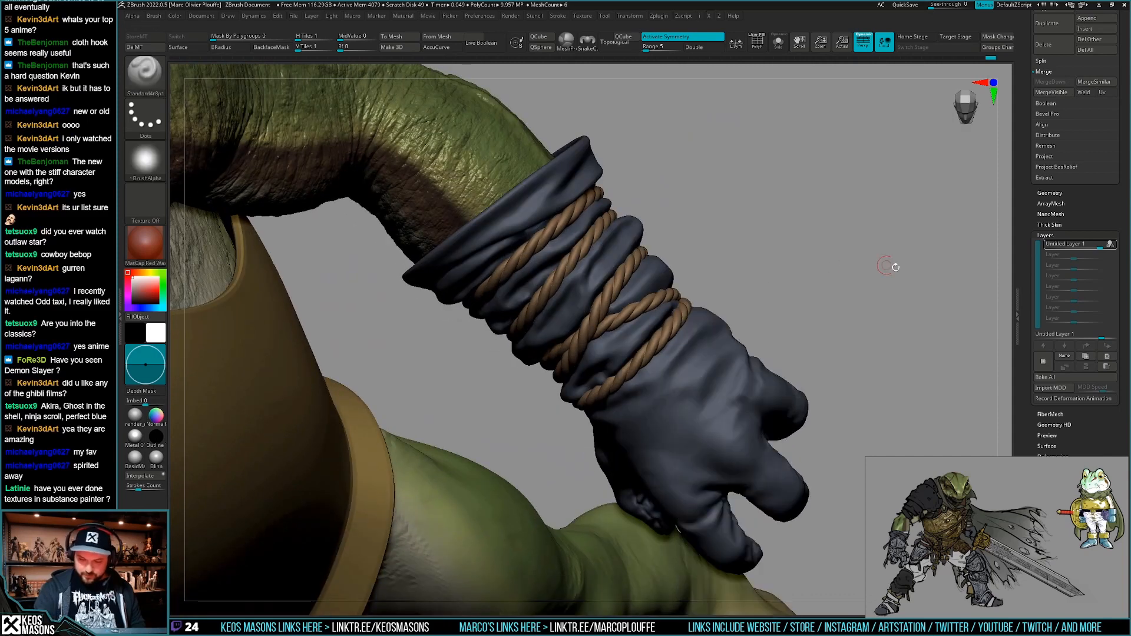
{"action": "mouse_move", "coordinate": [701, 377]}
{"action": "right_mouse_down"}
{"action": "mouse_move", "coordinate": [682, 400]}
{"action": "mouse_move", "coordinate": [685, 367]}
{"action": "right_mouse_up"}
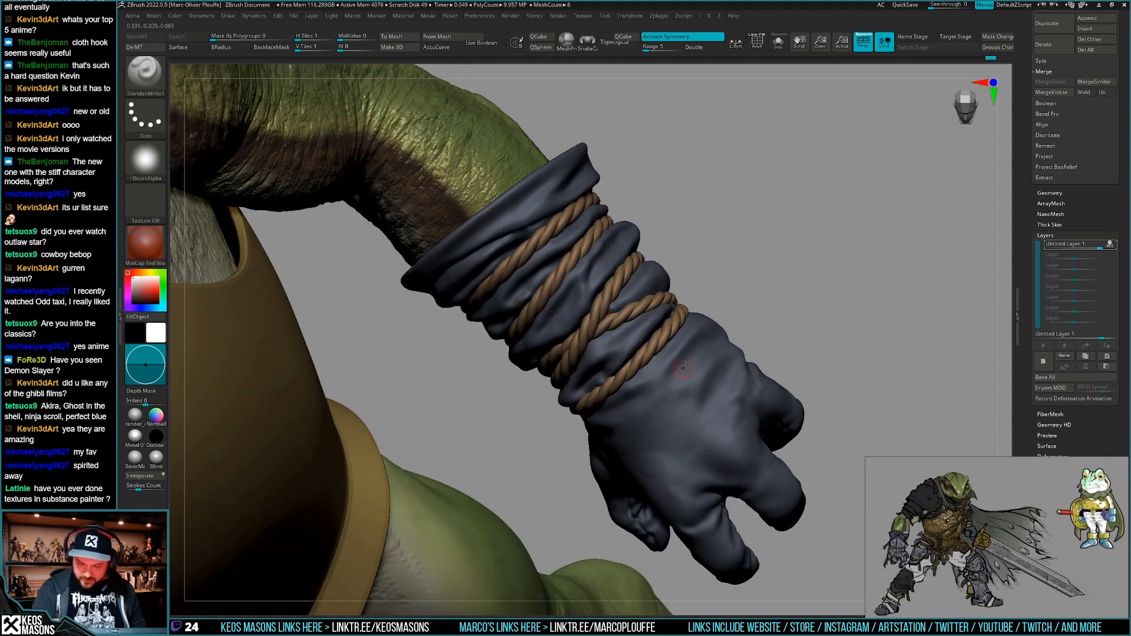
{"action": "left_click_drag", "start_coordinate": [663, 384], "coordinate": [678, 368]}
{"action": "mouse_move", "coordinate": [694, 336]}
{"action": "left_mouse_down", "text": "shift"}
{"action": "mouse_move", "coordinate": [688, 355]}
{"action": "mouse_move", "coordinate": [701, 353]}
{"action": "mouse_move", "coordinate": [683, 362]}
{"action": "left_mouse_up", "text": "shift"}
{"action": "left_click_drag", "start_coordinate": [677, 370], "coordinate": [698, 341]}
{"action": "left_click_drag", "start_coordinate": [646, 410], "coordinate": [680, 365]}
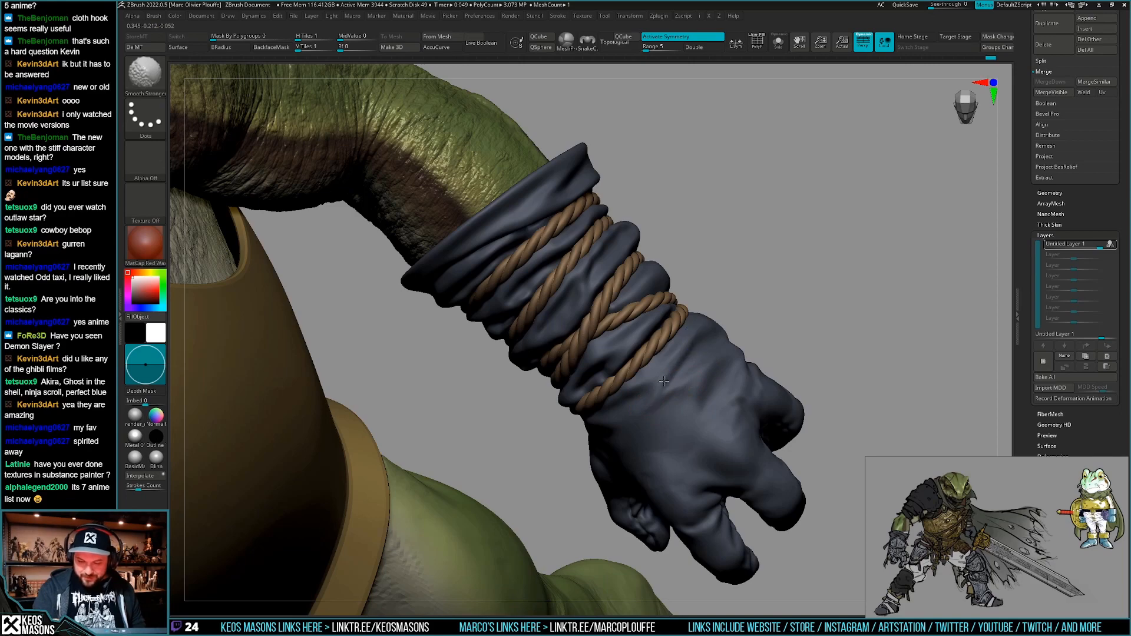
Smooth and blend the folds on the back of the glove between the wrist and the base of the fingers.
{"action": "mouse_move", "coordinate": [716, 352]}
{"action": "right_mouse_down"}
{"action": "mouse_move", "coordinate": [709, 398]}
{"action": "mouse_move", "coordinate": [686, 354]}
{"action": "mouse_move", "coordinate": [707, 401]}
{"action": "mouse_move", "coordinate": [737, 414]}
{"action": "mouse_move", "coordinate": [690, 377]}
{"action": "mouse_move", "coordinate": [688, 350]}
{"action": "right_mouse_up"}
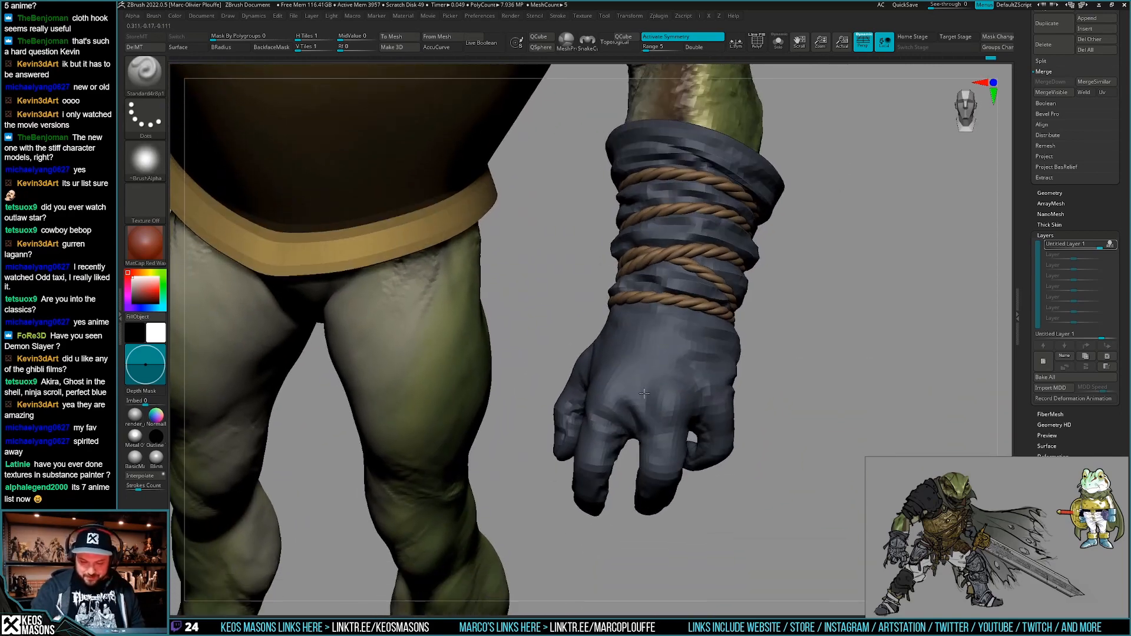
{"action": "mouse_move", "coordinate": [626, 408]}
{"action": "right_mouse_down"}
{"action": "mouse_move", "coordinate": [639, 400]}
{"action": "mouse_move", "coordinate": [644, 411]}
{"action": "mouse_move", "coordinate": [623, 335]}
{"action": "mouse_move", "coordinate": [661, 347]}
{"action": "right_mouse_up"}
{"action": "mouse_move", "coordinate": [661, 346]}
{"action": "right_mouse_down", "text": "ctrl"}
{"action": "mouse_move", "coordinate": [680, 408]}
{"action": "mouse_move", "coordinate": [666, 409]}
{"action": "mouse_move", "coordinate": [685, 404]}
{"action": "mouse_move", "coordinate": [665, 386]}
{"action": "right_mouse_up", "text": "ctrl"}
{"action": "key", "text": "shift"}
{"action": "left_click_drag", "start_coordinate": [712, 397], "coordinate": [707, 386], "text": "shift"}
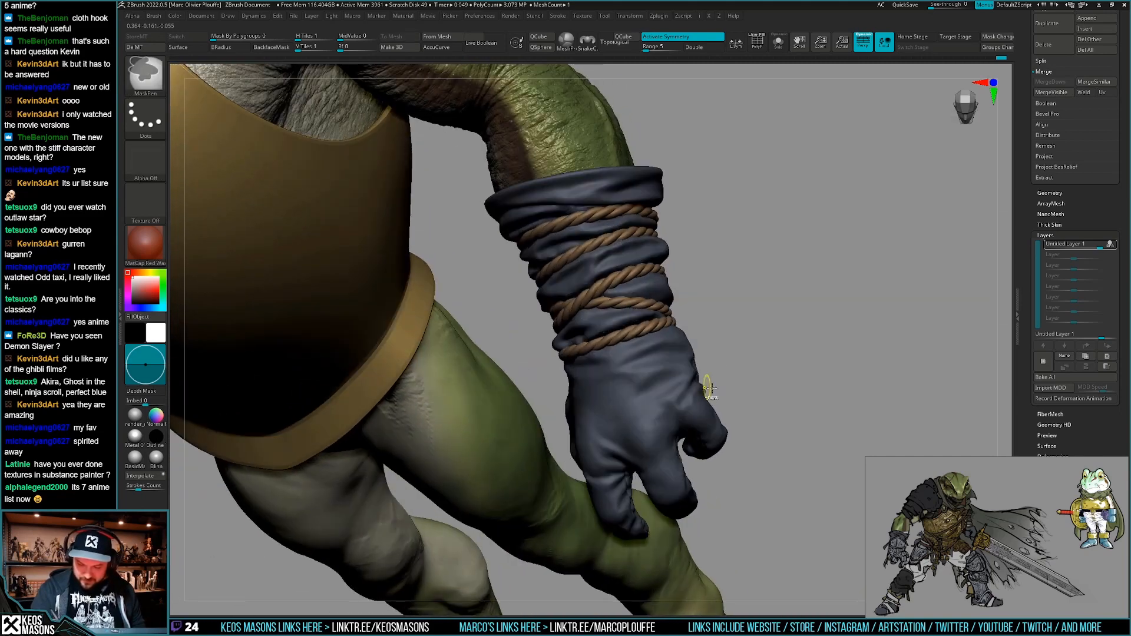
{"action": "mouse_move", "coordinate": [708, 390]}
{"action": "right_mouse_down"}
{"action": "mouse_move", "coordinate": [695, 383]}
{"action": "mouse_move", "coordinate": [639, 426]}
{"action": "mouse_move", "coordinate": [741, 367]}
{"action": "mouse_move", "coordinate": [676, 396]}
{"action": "mouse_move", "coordinate": [684, 377]}
{"action": "mouse_move", "coordinate": [655, 372]}
{"action": "mouse_move", "coordinate": [662, 390]}
{"action": "mouse_move", "coordinate": [633, 389]}
{"action": "right_mouse_up"}
{"action": "left_click_drag", "start_coordinate": [636, 398], "coordinate": [628, 412], "text": "shift"}
{"action": "right_click_drag", "start_coordinate": [658, 393], "coordinate": [718, 370]}
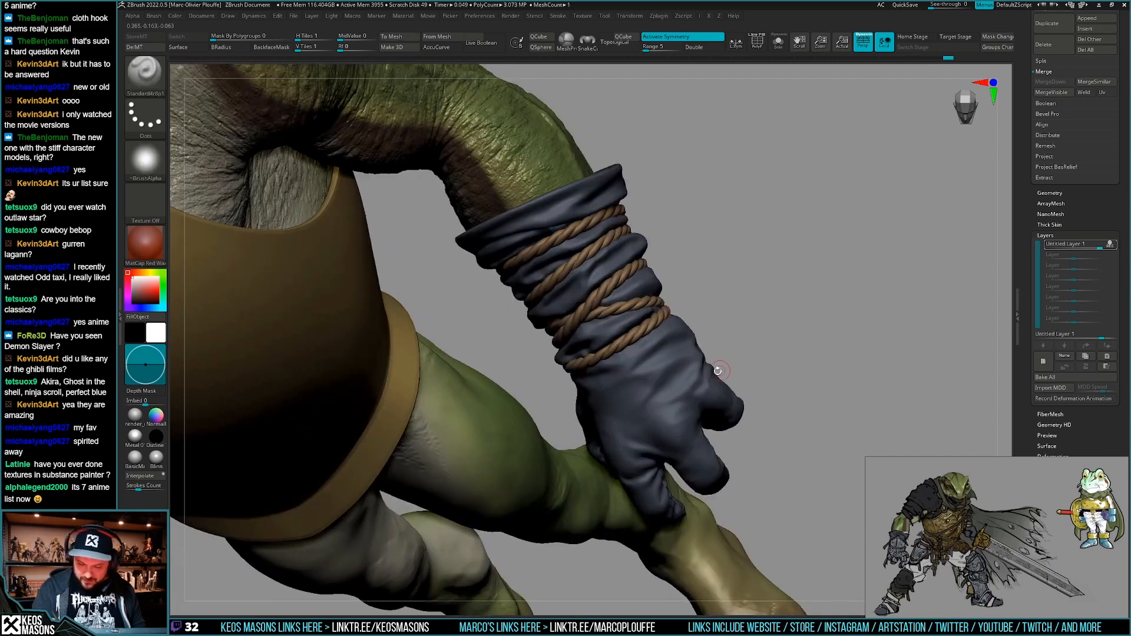
{"action": "key", "text": "shift"}
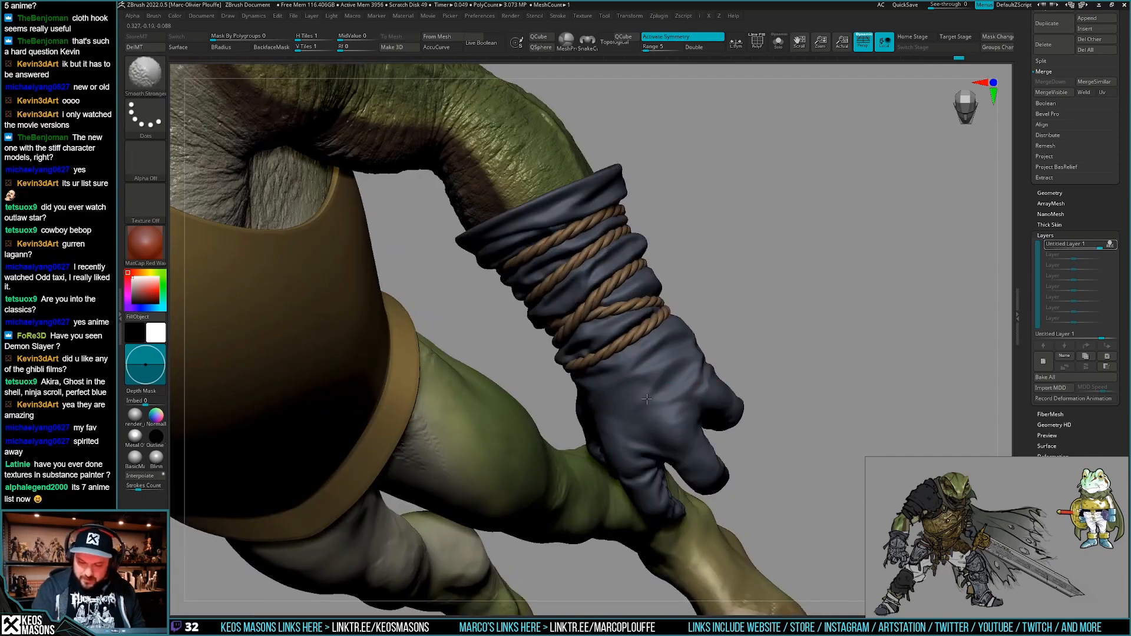
{"action": "mouse_move", "coordinate": [647, 399]}
{"action": "right_mouse_down"}
{"action": "mouse_move", "coordinate": [651, 359]}
{"action": "mouse_move", "coordinate": [632, 351]}
{"action": "mouse_move", "coordinate": [729, 394]}
{"action": "mouse_move", "coordinate": [737, 422]}
{"action": "mouse_move", "coordinate": [673, 407]}
{"action": "mouse_move", "coordinate": [720, 400]}
{"action": "mouse_move", "coordinate": [684, 415]}
{"action": "right_mouse_up"}
{"action": "key", "text": "ctrl"}
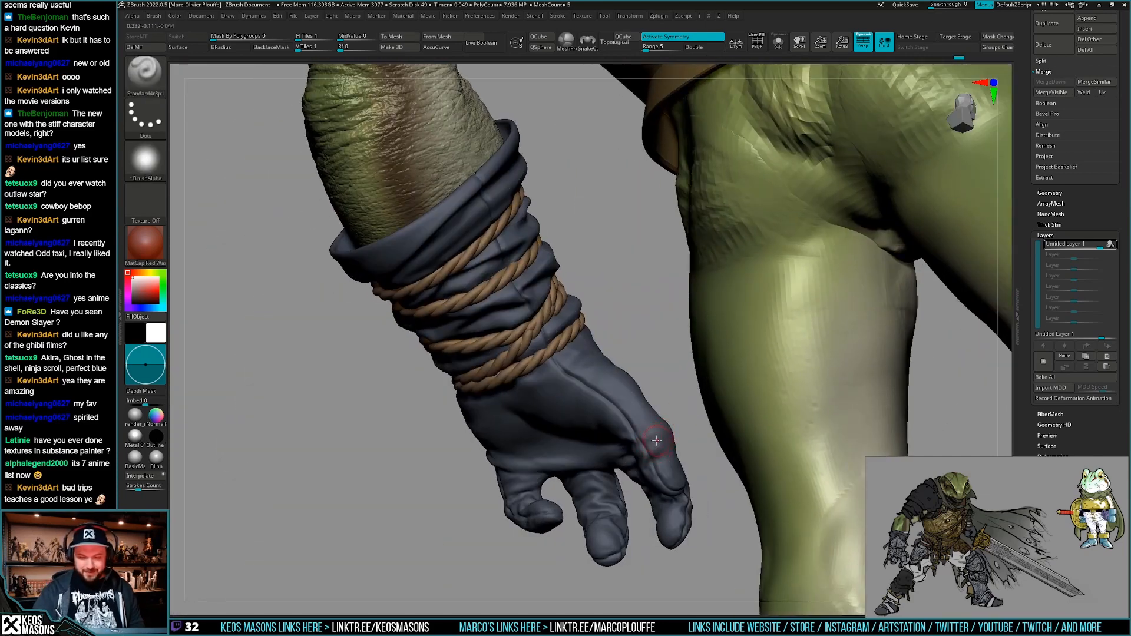
{"action": "right_click_drag", "start_coordinate": [657, 440], "coordinate": [704, 395]}
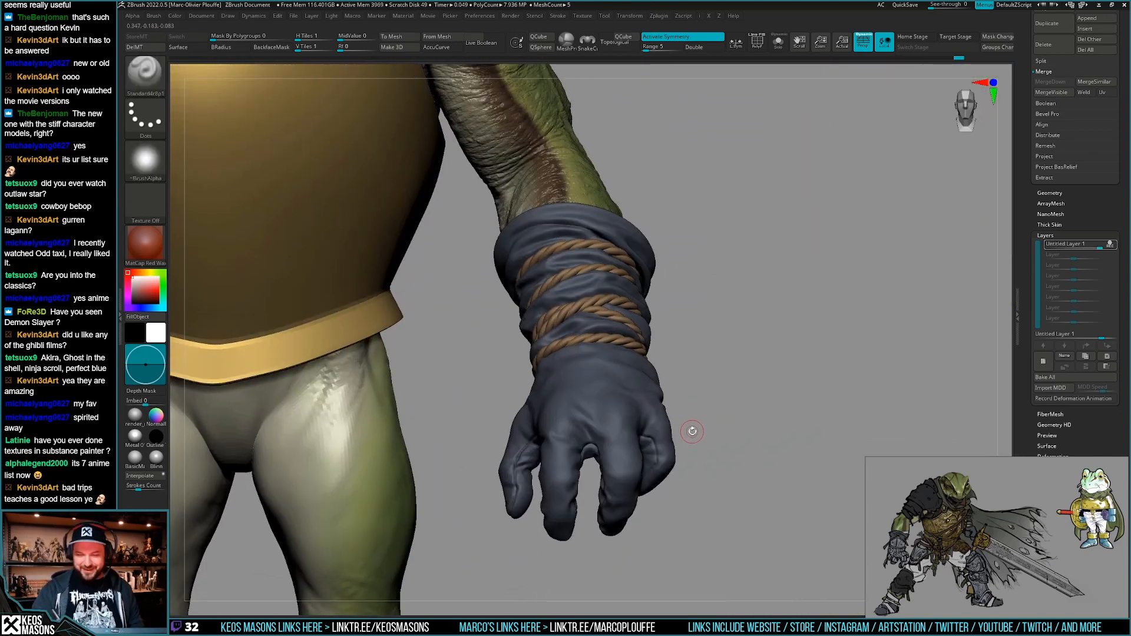
Select the arms subtool frogelden_11c, isolate it, delete its bottom layer that is being recorded, and show the full character again.
{"action": "scroll", "coordinate": [1060, 236], "scroll_direction": "up", "scroll_amount": 10}
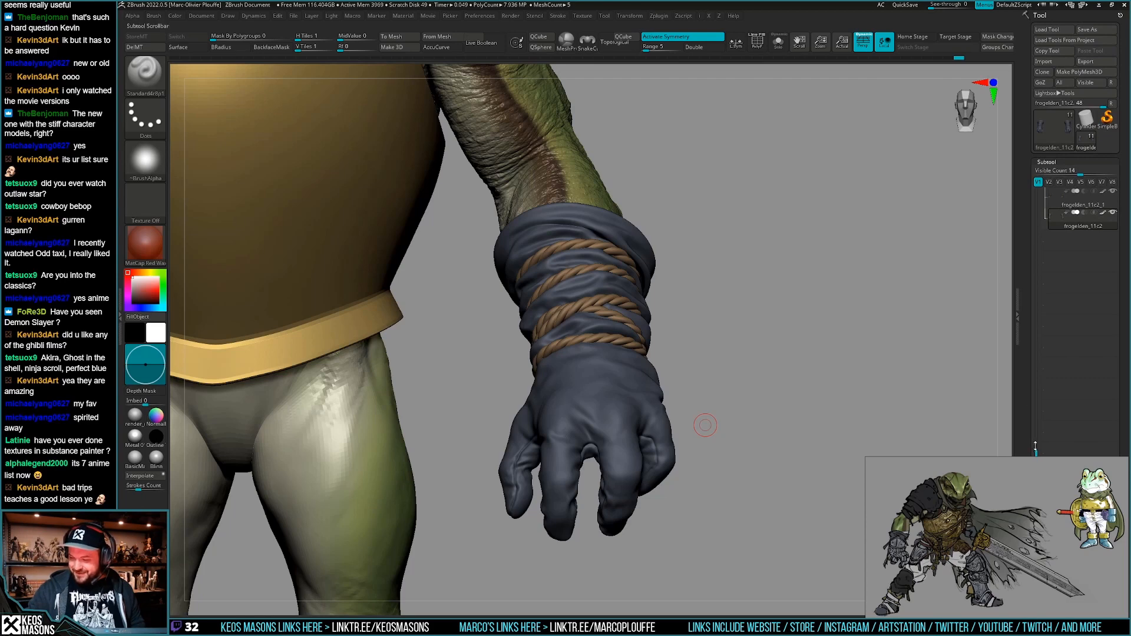
{"action": "scroll", "coordinate": [1050, 250], "scroll_direction": "up", "scroll_amount": 9}
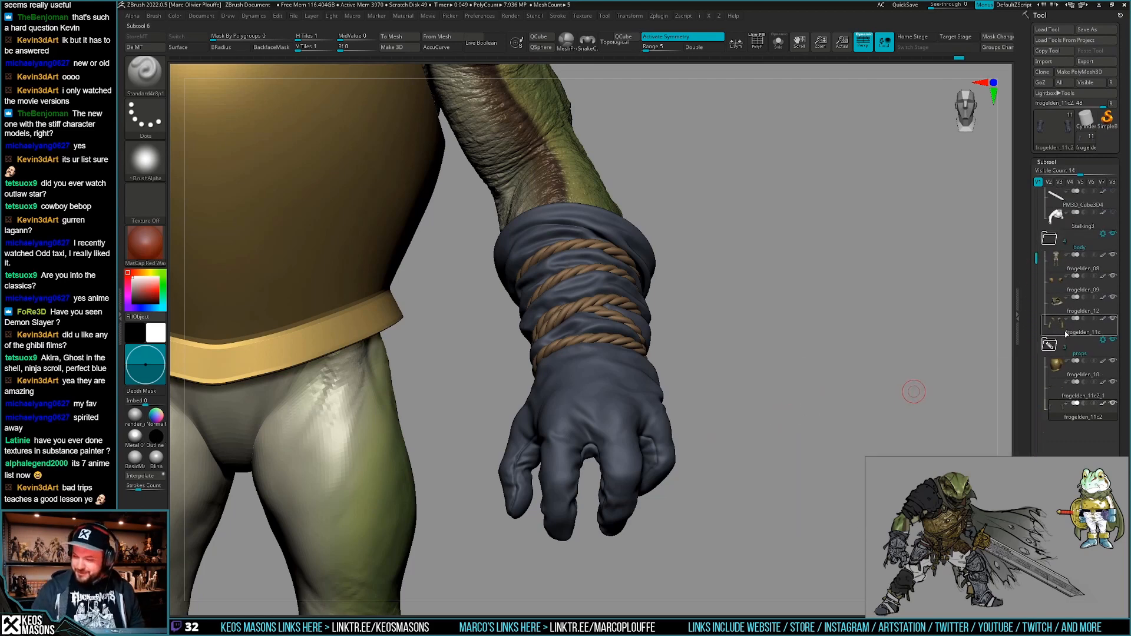
{"action": "left_click", "coordinate": [1065, 334]}
{"action": "left_click_drag", "start_coordinate": [754, 446], "coordinate": [736, 427]}
{"action": "key", "text": "shift+s"}
{"action": "key", "text": "shift+f"}
{"action": "key", "text": "shift+f"}
{"action": "key", "text": "space"}
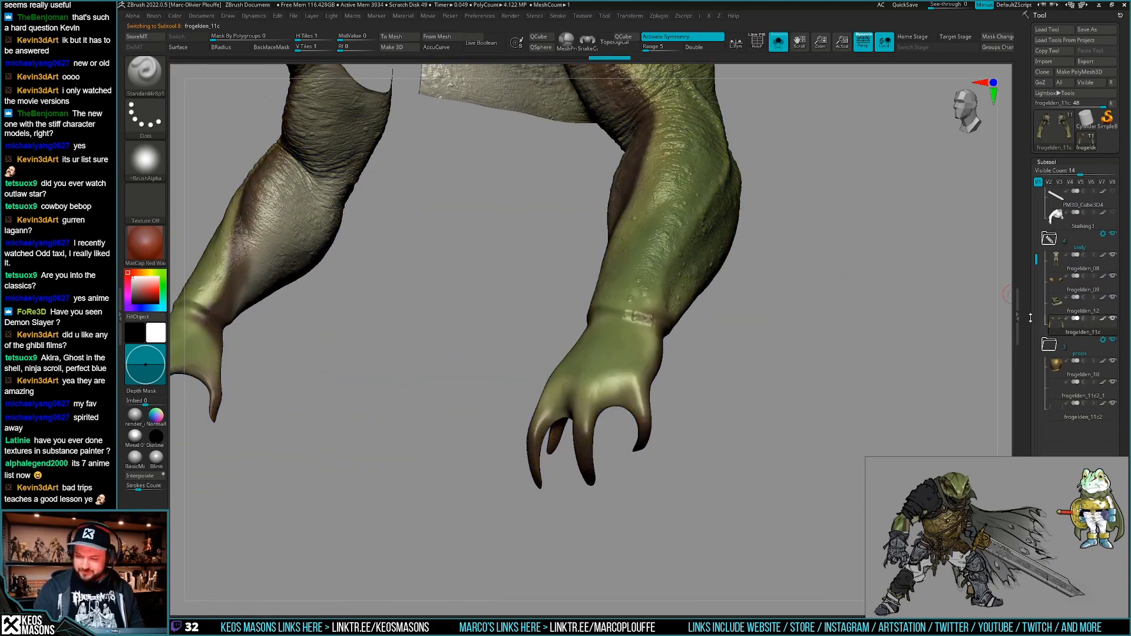
{"action": "scroll", "coordinate": [1030, 318], "scroll_direction": "down", "scroll_amount": 10}
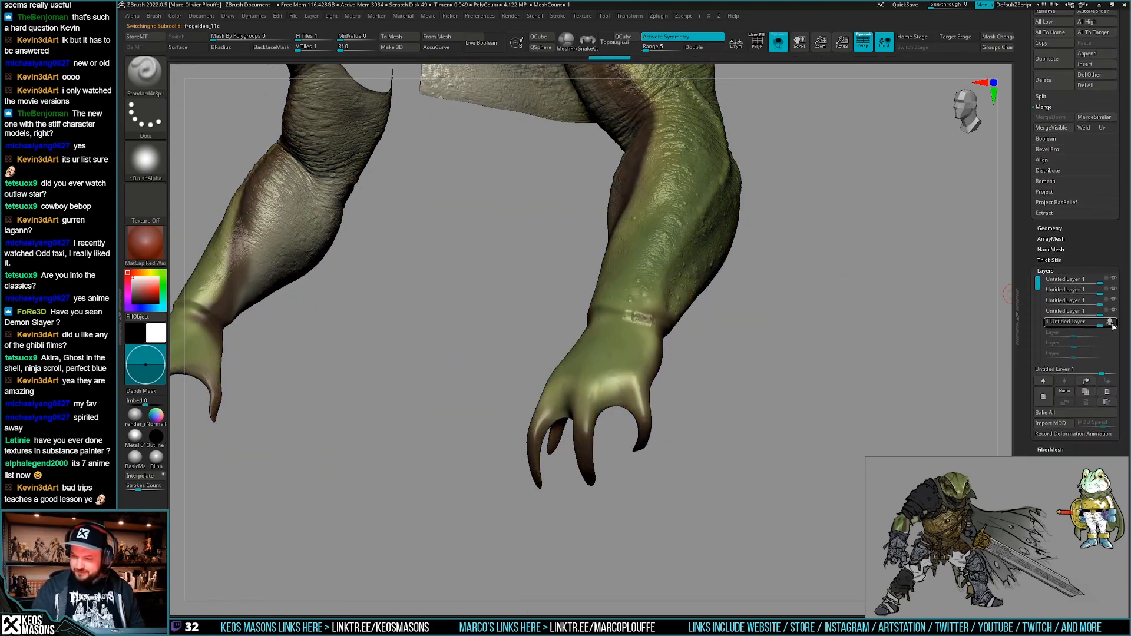
{"action": "left_click", "coordinate": [1107, 391]}
{"action": "left_click_drag", "start_coordinate": [754, 442], "coordinate": [711, 397], "text": "alt"}
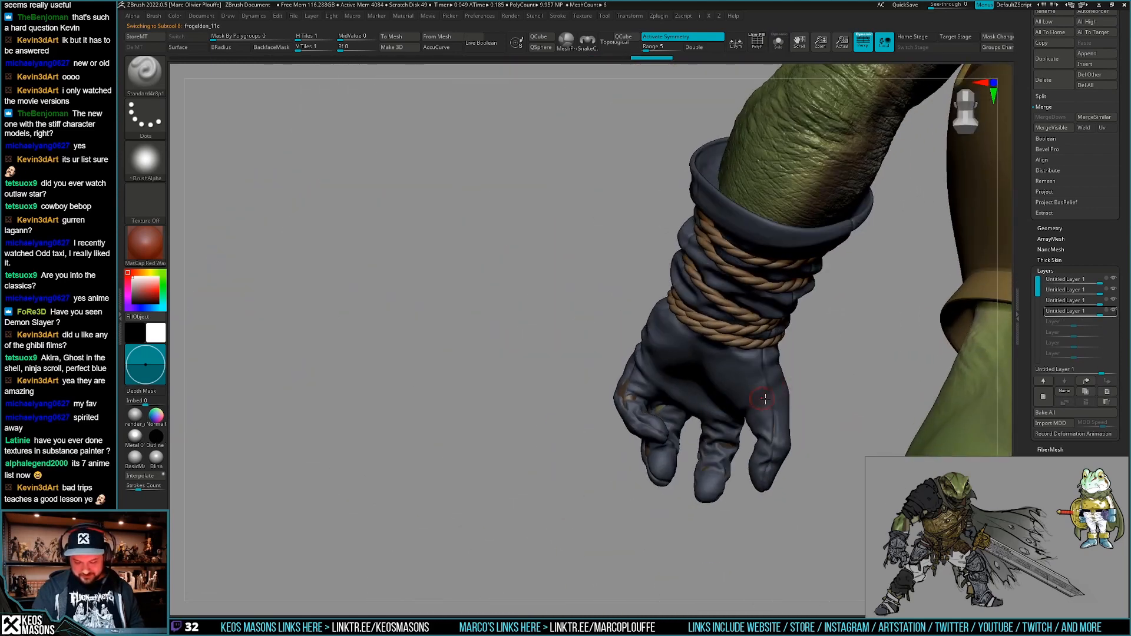
Select the glove subtool and push the outer finger's surface outward with the Move brush to cover the claw underneath.
{"action": "mouse_move", "coordinate": [765, 399]}
{"action": "right_mouse_down"}
{"action": "mouse_move", "coordinate": [710, 411]}
{"action": "mouse_move", "coordinate": [733, 396]}
{"action": "mouse_move", "coordinate": [783, 395]}
{"action": "right_mouse_up"}
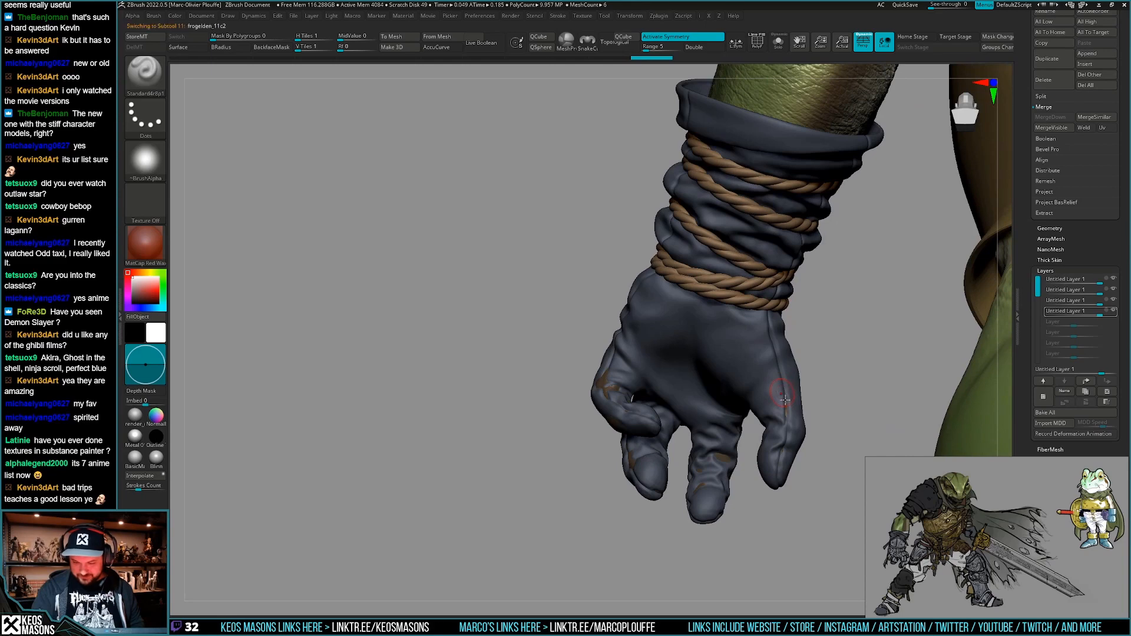
{"action": "left_click", "coordinate": [784, 398], "text": "alt"}
{"action": "left_click_drag", "start_coordinate": [835, 449], "coordinate": [740, 454], "text": "alt"}
{"action": "key", "text": "space"}
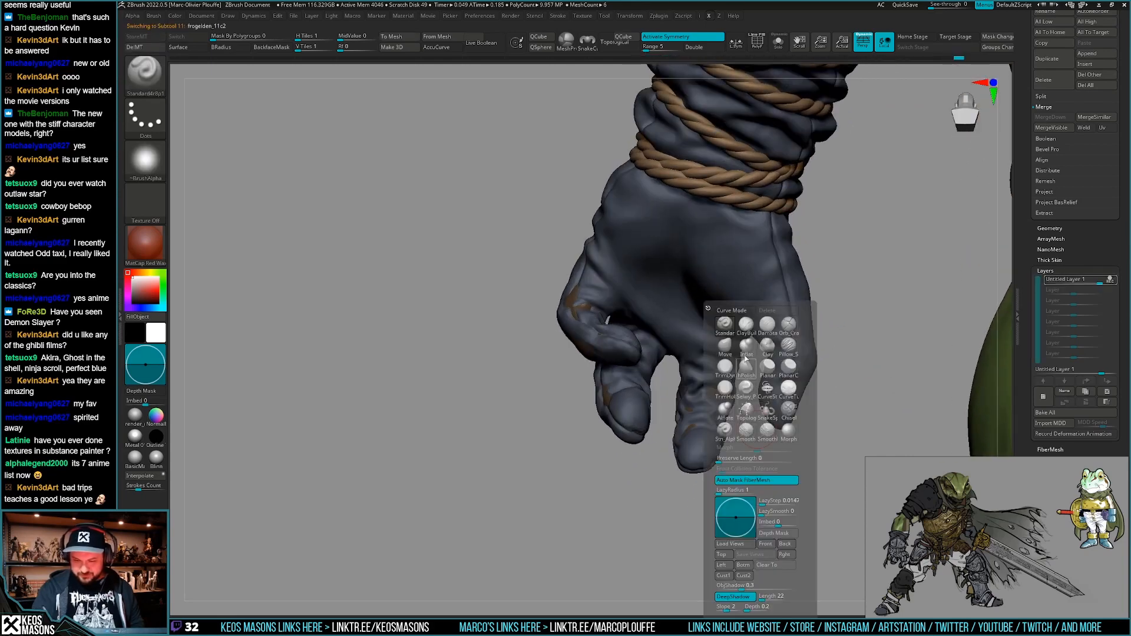
{"action": "left_click", "coordinate": [725, 347]}
{"action": "right_click", "coordinate": [720, 394]}
{"action": "mouse_move", "coordinate": [754, 364]}
{"action": "right_mouse_down"}
{"action": "mouse_move", "coordinate": [720, 393]}
{"action": "mouse_move", "coordinate": [793, 362]}
{"action": "right_mouse_up"}
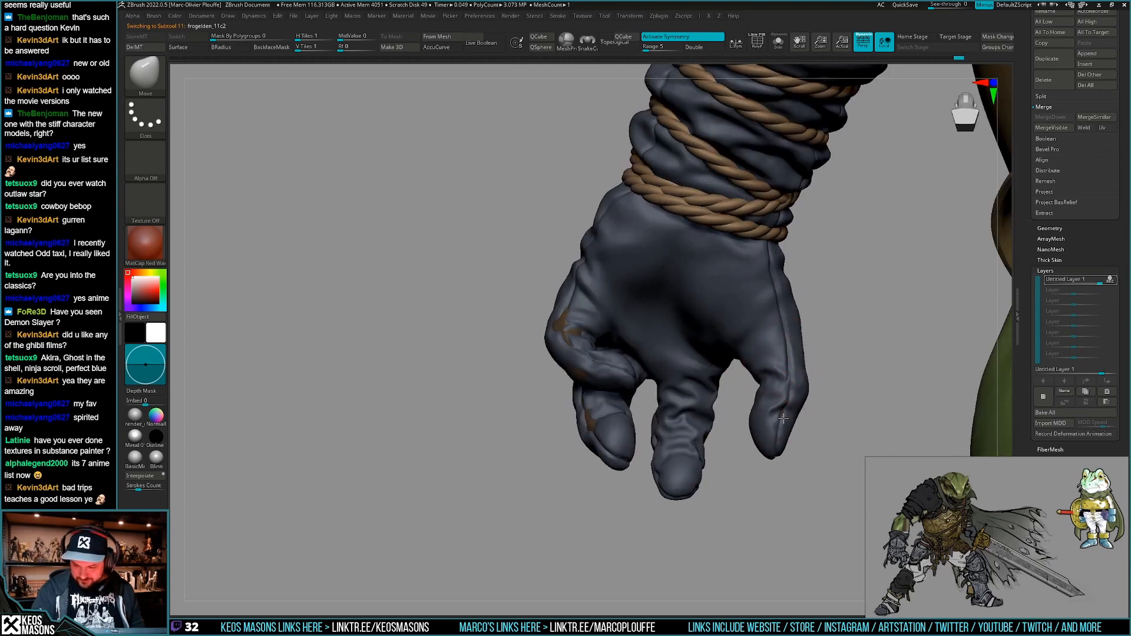
Reshape the curled fingers and thumb of the glove with the Move brush so the claws stay fully covered.
{"action": "mouse_move", "coordinate": [691, 401]}
{"action": "right_mouse_down"}
{"action": "mouse_move", "coordinate": [633, 425]}
{"action": "mouse_move", "coordinate": [618, 359]}
{"action": "right_mouse_up"}
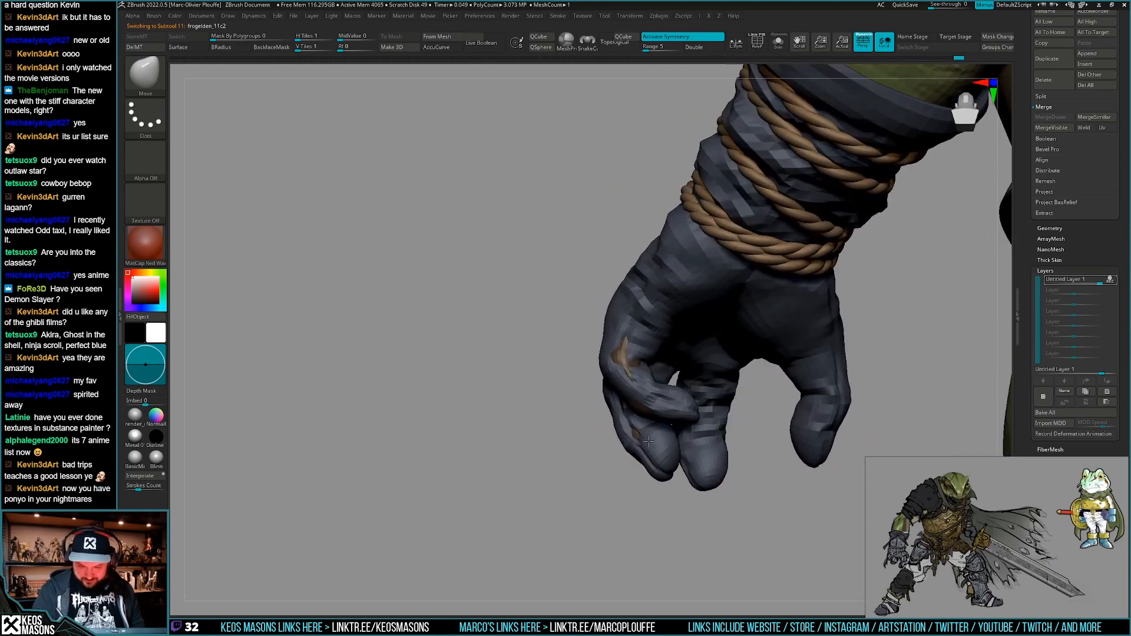
{"action": "right_click_drag", "start_coordinate": [666, 400], "coordinate": [684, 337]}
{"action": "right_click_drag", "start_coordinate": [748, 372], "coordinate": [753, 373]}
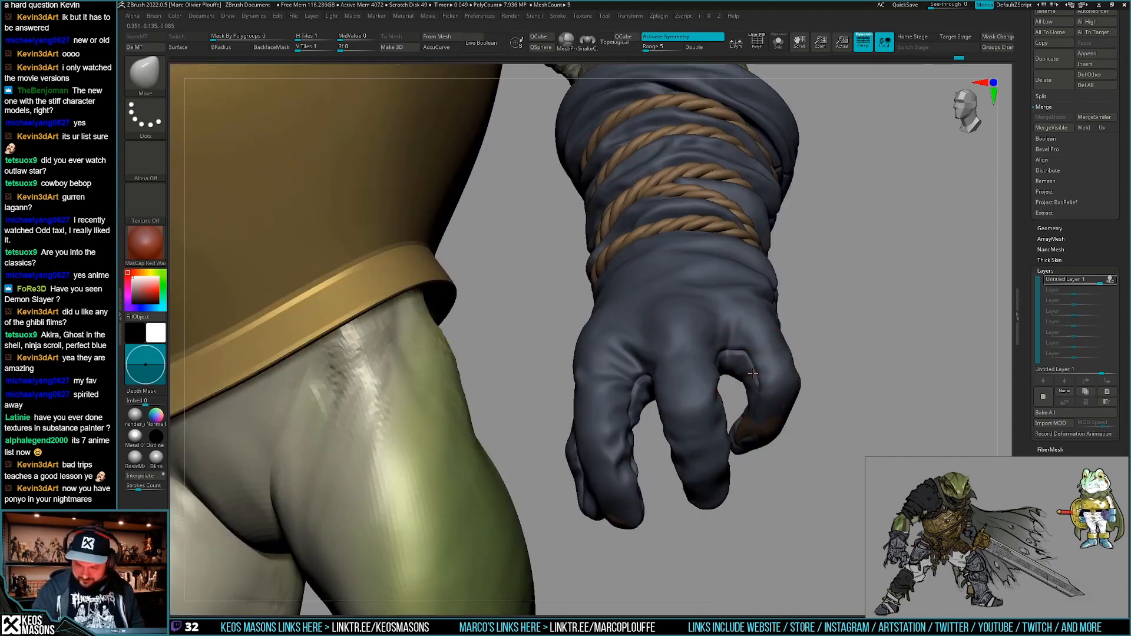
{"action": "right_click_drag", "start_coordinate": [759, 432], "coordinate": [556, 345]}
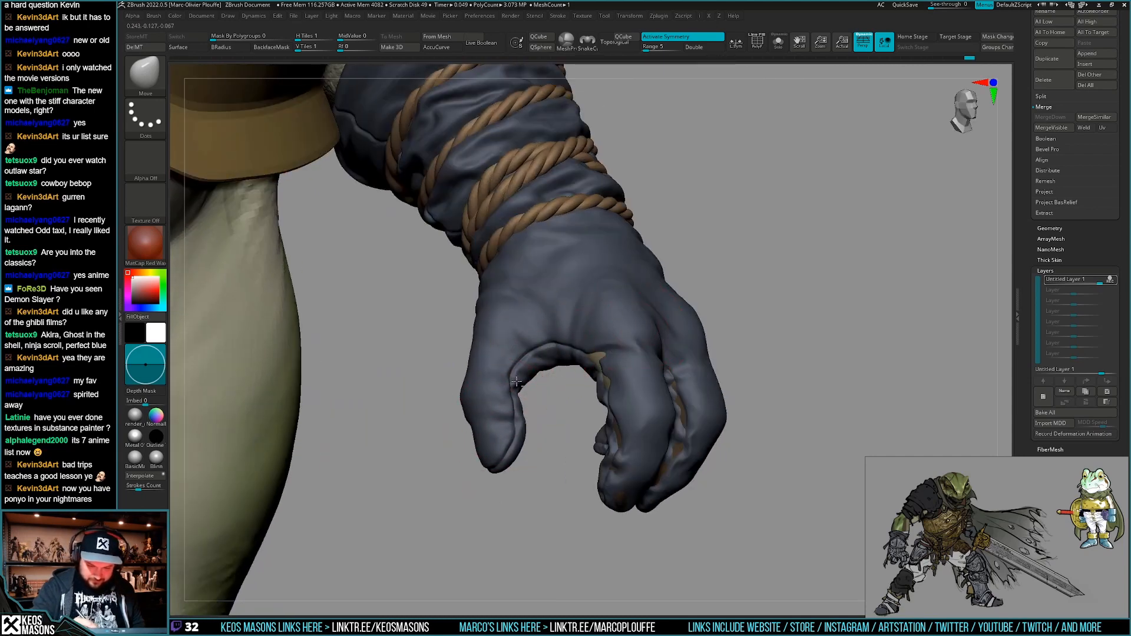
{"action": "right_click_drag", "start_coordinate": [515, 382], "coordinate": [625, 336]}
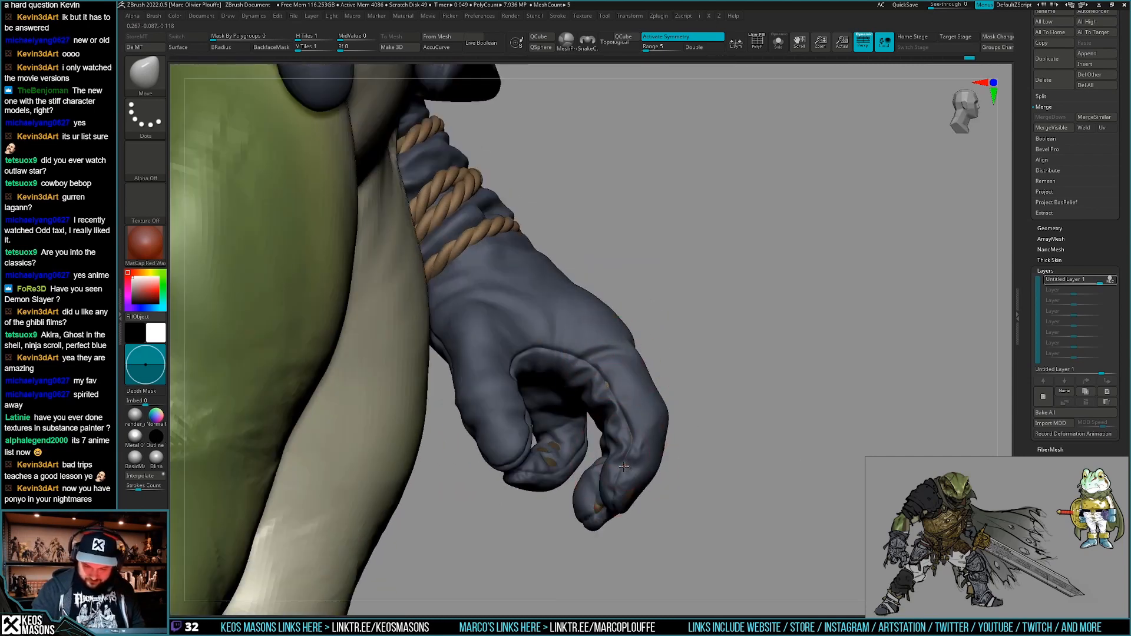
{"action": "mouse_move", "coordinate": [555, 450]}
{"action": "right_mouse_down"}
{"action": "mouse_move", "coordinate": [651, 434]}
{"action": "mouse_move", "coordinate": [651, 455]}
{"action": "mouse_move", "coordinate": [661, 450]}
{"action": "mouse_move", "coordinate": [671, 466]}
{"action": "mouse_move", "coordinate": [633, 491]}
{"action": "mouse_move", "coordinate": [669, 458]}
{"action": "right_mouse_up"}
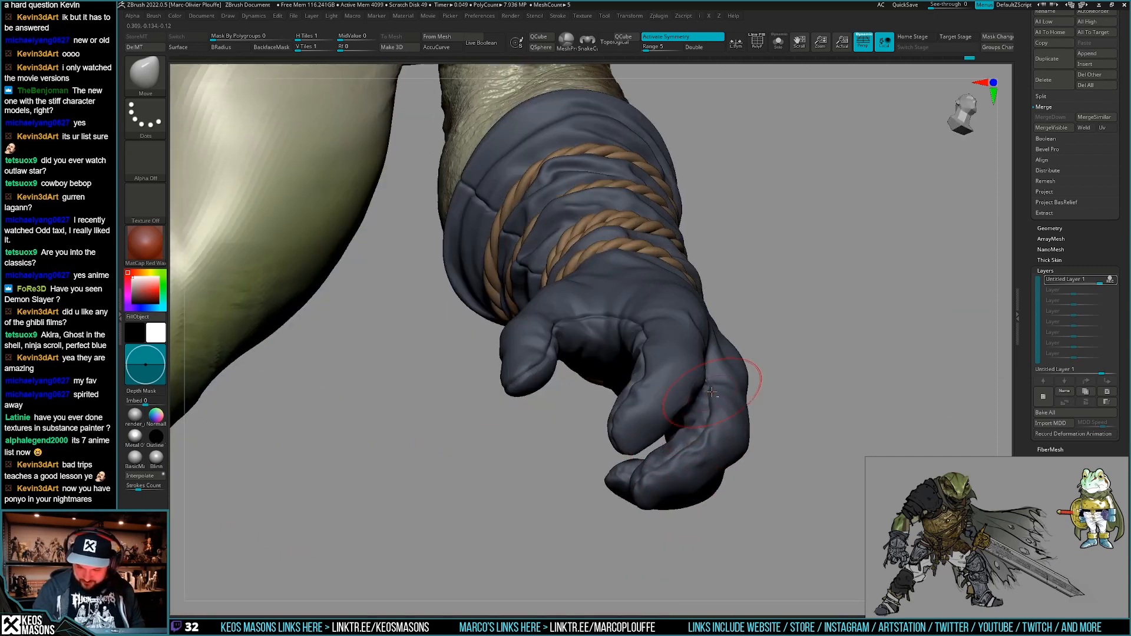
{"action": "right_click_drag", "start_coordinate": [717, 392], "coordinate": [654, 400]}
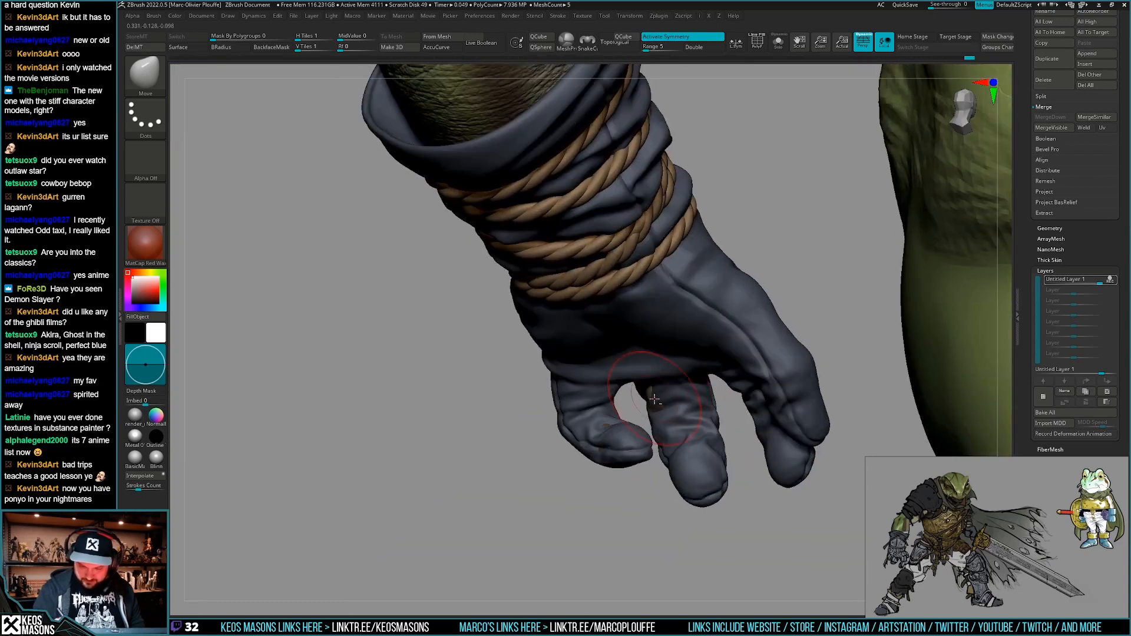
{"action": "mouse_move", "coordinate": [622, 433]}
{"action": "right_mouse_down"}
{"action": "mouse_move", "coordinate": [729, 425]}
{"action": "mouse_move", "coordinate": [663, 472]}
{"action": "mouse_move", "coordinate": [795, 419]}
{"action": "mouse_move", "coordinate": [761, 440]}
{"action": "mouse_move", "coordinate": [810, 388]}
{"action": "mouse_move", "coordinate": [777, 464]}
{"action": "mouse_move", "coordinate": [772, 423]}
{"action": "mouse_move", "coordinate": [795, 419]}
{"action": "right_mouse_up"}
{"action": "key", "text": "shift+f"}
{"action": "key", "text": "shift+f"}
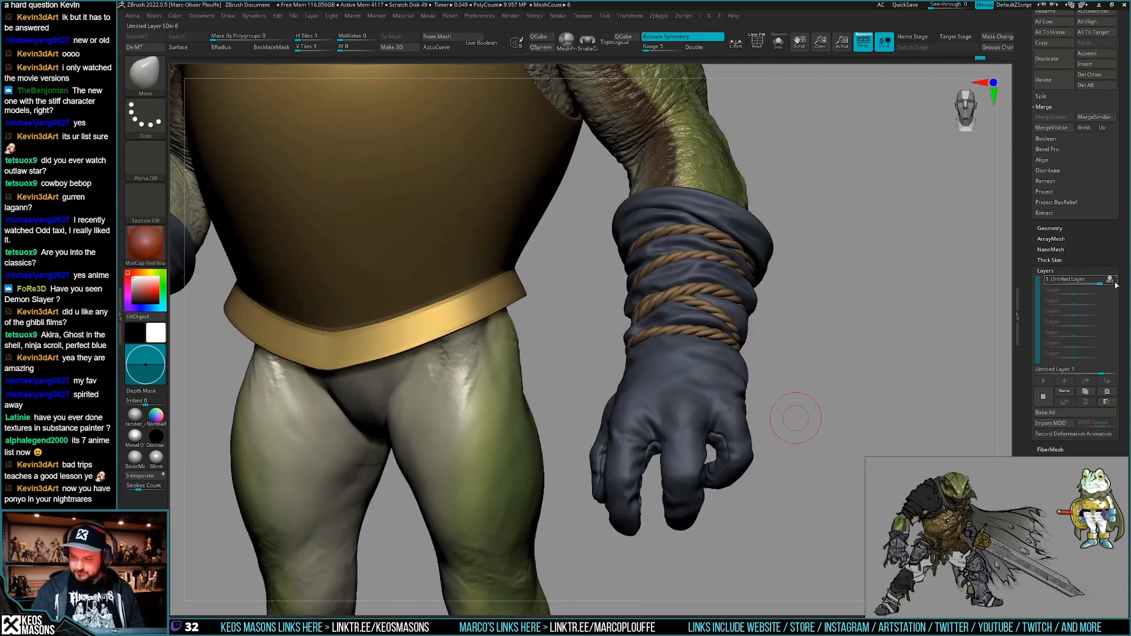
Stop recording the glove layer, compare it hidden and shown, bake all layers, and add a new layer.
{"action": "left_click", "coordinate": [1111, 282]}
{"action": "left_click", "coordinate": [1112, 282]}
{"action": "left_click", "coordinate": [1113, 281]}
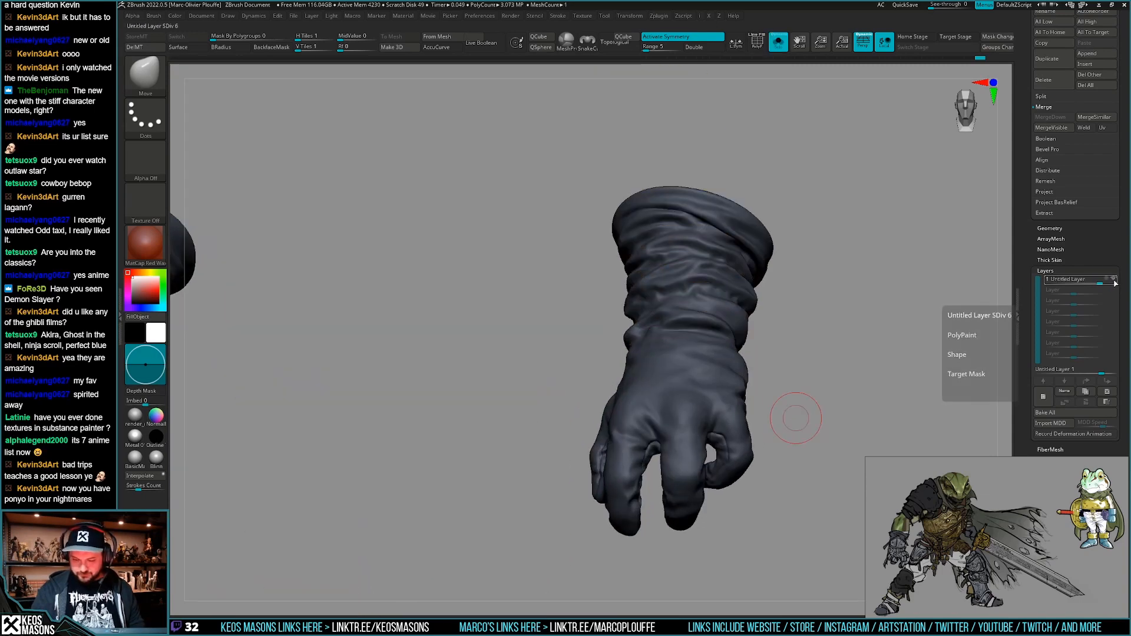
{"action": "left_click", "coordinate": [1113, 280]}
{"action": "left_click", "coordinate": [1113, 281]}
{"action": "left_click_drag", "start_coordinate": [1031, 413], "coordinate": [1030, 372]}
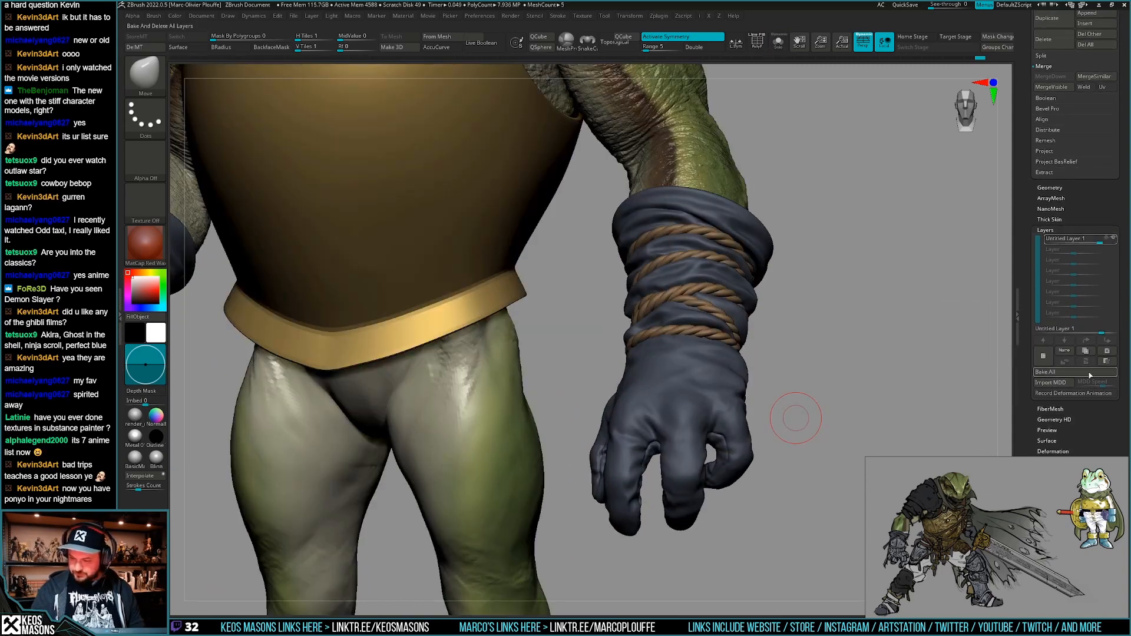
{"action": "left_click", "coordinate": [1052, 370]}
{"action": "left_click", "coordinate": [1043, 357]}
Examine the gloved hands and rope-wrapped cuffs on the full character from several angles.
{"action": "left_click_drag", "start_coordinate": [775, 437], "coordinate": [713, 455]}
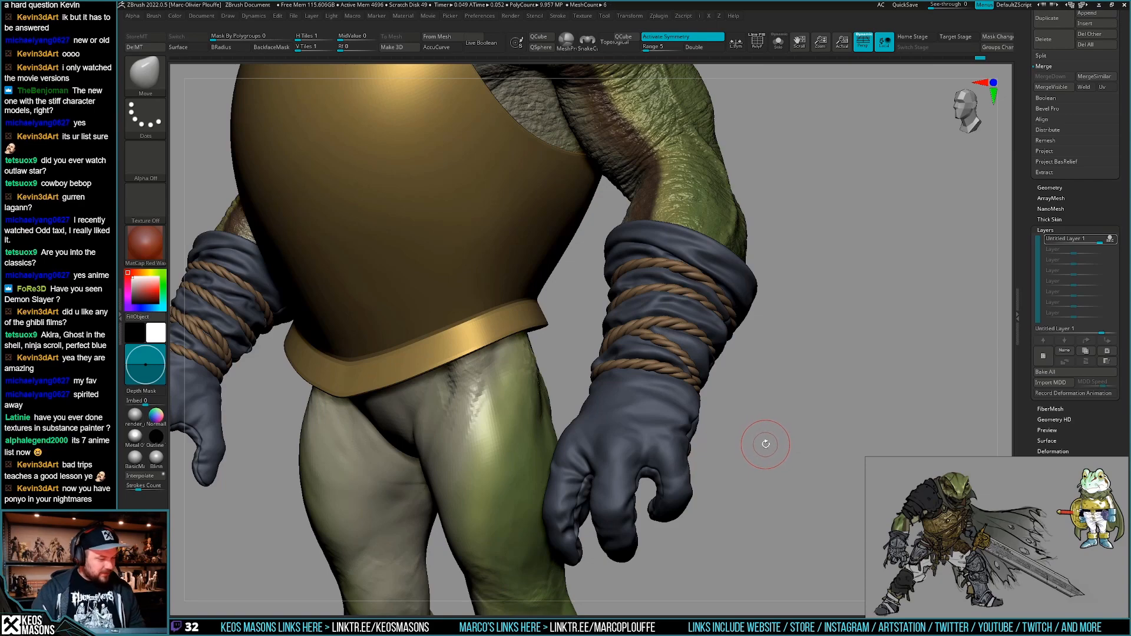
{"action": "mouse_move", "coordinate": [782, 406]}
{"action": "left_mouse_down"}
{"action": "mouse_move", "coordinate": [693, 416]}
{"action": "mouse_move", "coordinate": [717, 416]}
{"action": "left_mouse_up"}
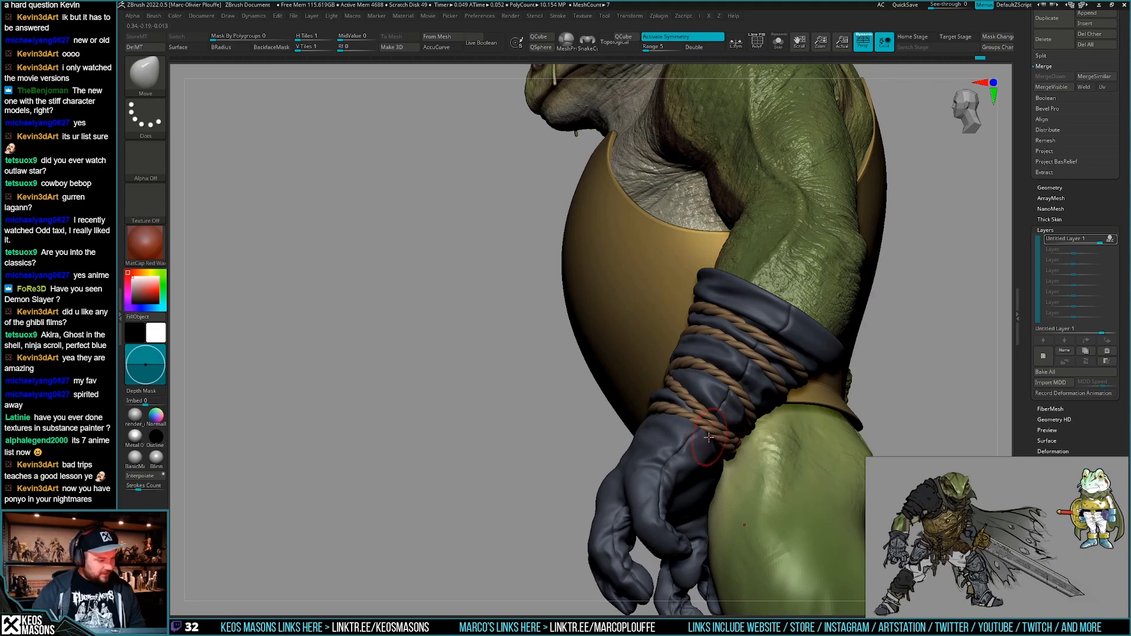
{"action": "mouse_move", "coordinate": [708, 436]}
{"action": "right_mouse_down"}
{"action": "mouse_move", "coordinate": [729, 433]}
{"action": "mouse_move", "coordinate": [692, 435]}
{"action": "mouse_move", "coordinate": [686, 424]}
{"action": "mouse_move", "coordinate": [706, 430]}
{"action": "mouse_move", "coordinate": [695, 442]}
{"action": "mouse_move", "coordinate": [740, 417]}
{"action": "mouse_move", "coordinate": [738, 400]}
{"action": "mouse_move", "coordinate": [747, 406]}
{"action": "mouse_move", "coordinate": [734, 423]}
{"action": "mouse_move", "coordinate": [695, 432]}
{"action": "mouse_move", "coordinate": [721, 433]}
{"action": "mouse_move", "coordinate": [726, 401]}
{"action": "mouse_move", "coordinate": [744, 424]}
{"action": "mouse_move", "coordinate": [727, 411]}
{"action": "mouse_move", "coordinate": [666, 522]}
{"action": "mouse_move", "coordinate": [766, 424]}
{"action": "mouse_move", "coordinate": [760, 436]}
{"action": "right_mouse_up"}
{"action": "key", "text": "shift+f"}
{"action": "key", "text": "shift+f"}
{"action": "key", "text": "alt+s"}
{"action": "key", "text": "alt+s"}
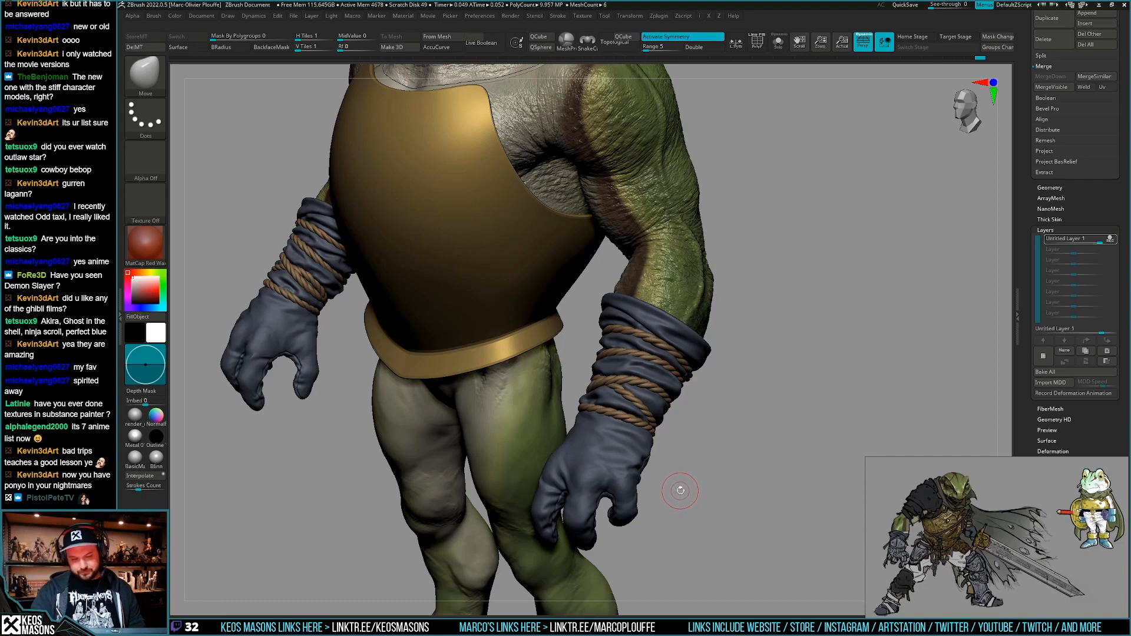
{"action": "left_click_drag", "start_coordinate": [680, 490], "coordinate": [677, 469]}
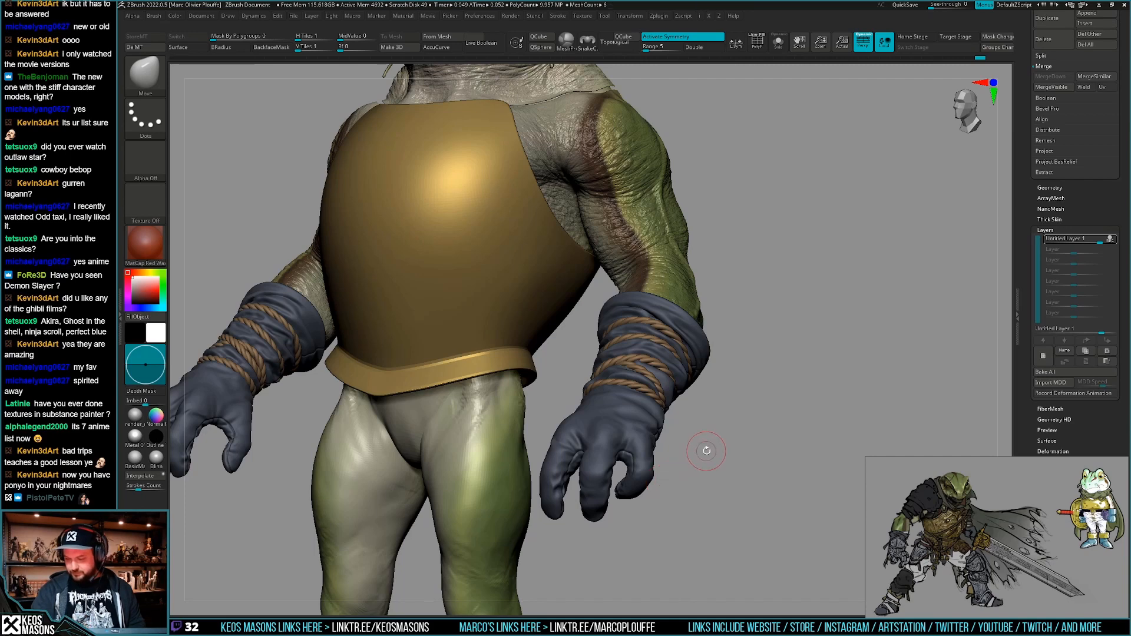
{"action": "left_click_drag", "start_coordinate": [694, 457], "coordinate": [697, 474]}
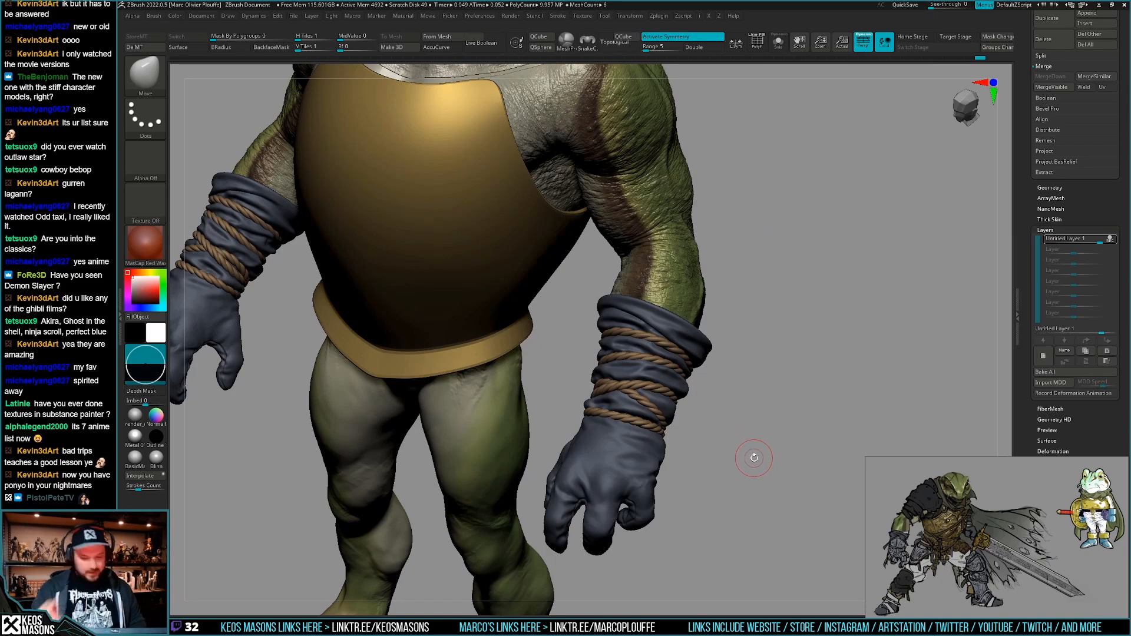
{"action": "mouse_move", "coordinate": [751, 448]}
{"action": "left_mouse_down"}
{"action": "mouse_move", "coordinate": [726, 391]}
{"action": "mouse_move", "coordinate": [749, 397]}
{"action": "mouse_move", "coordinate": [727, 400]}
{"action": "left_mouse_up"}
Isolate the glove subtool and load the seam_25 stitch brush from the seam brushes folder.
{"action": "key", "text": "alt+s"}
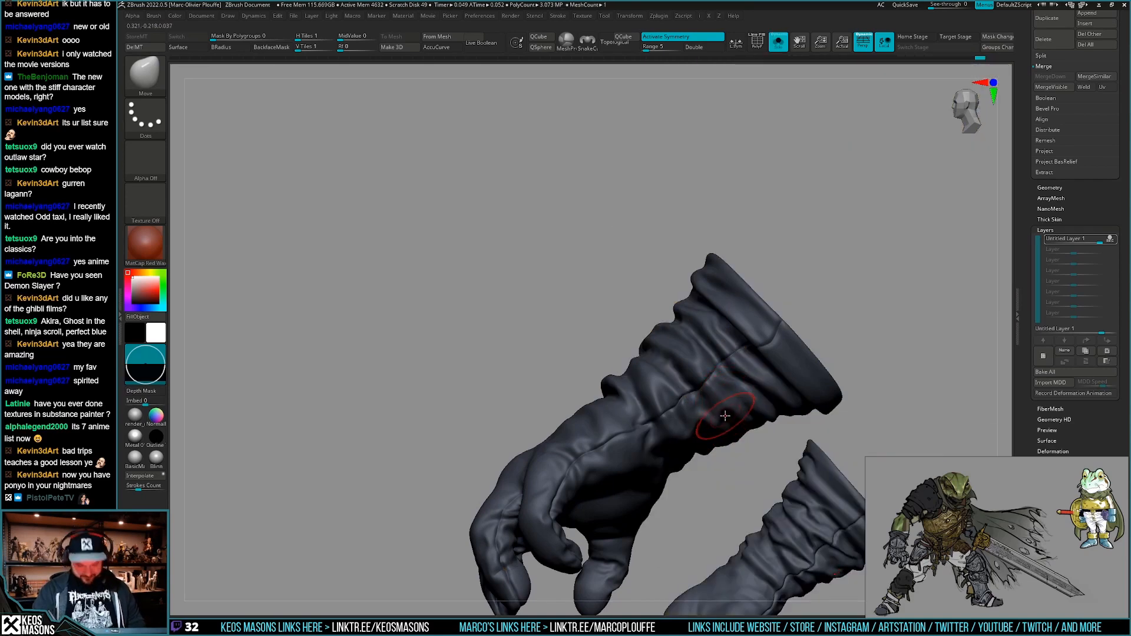
{"action": "key", "text": "b"}
{"action": "key", "text": "comma"}
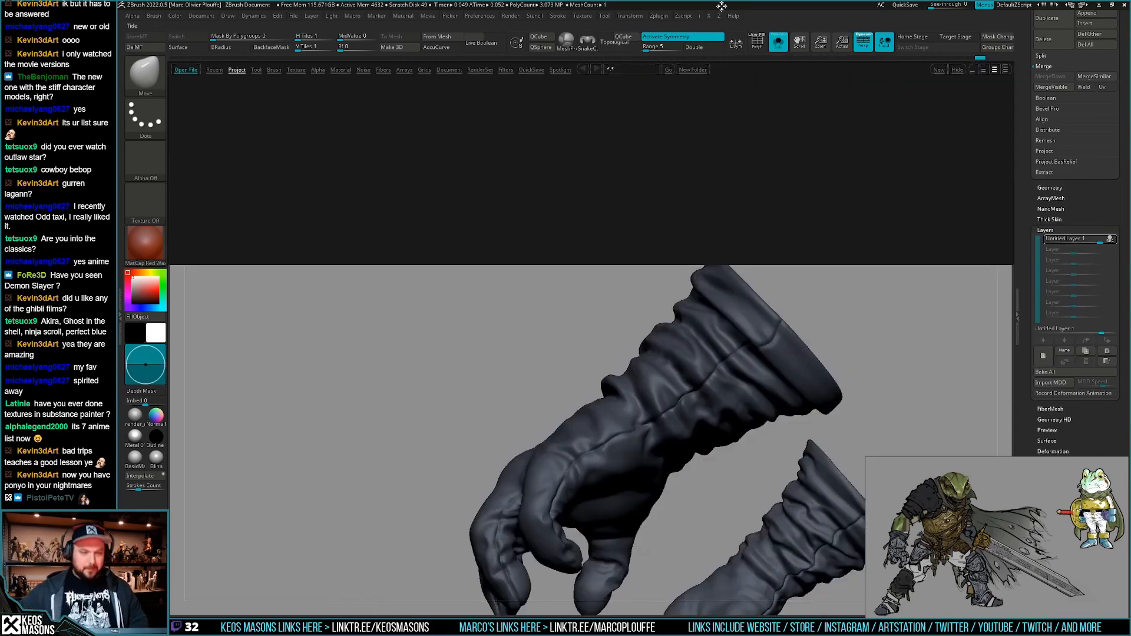
{"action": "left_click", "coordinate": [274, 70]}
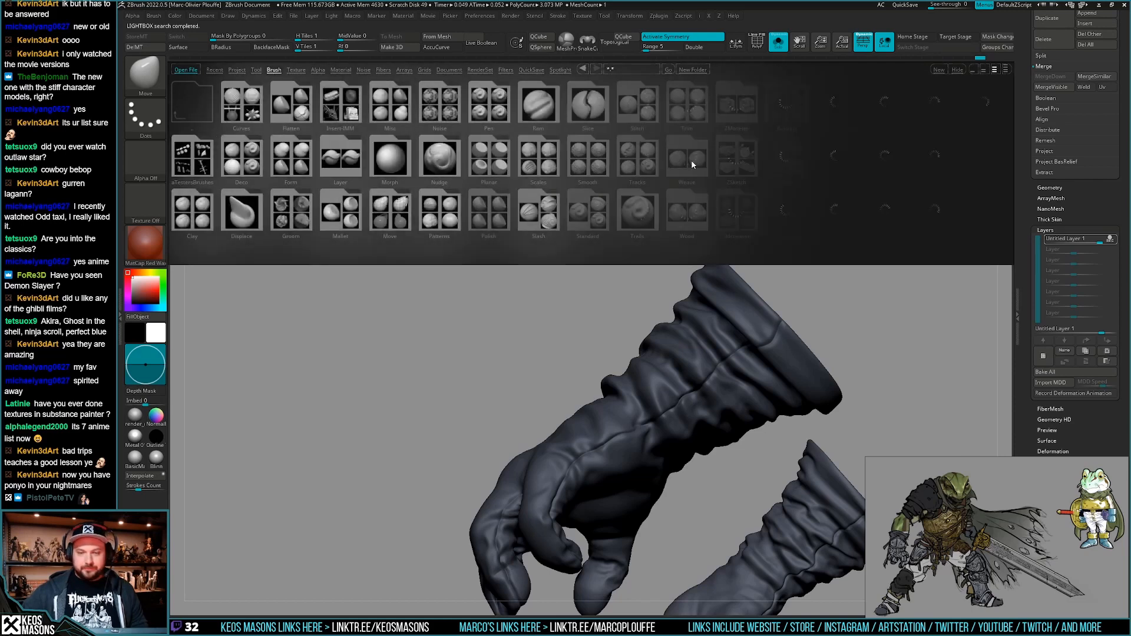
{"action": "left_click_drag", "start_coordinate": [692, 165], "coordinate": [669, 162]}
{"action": "double_click", "coordinate": [647, 158]}
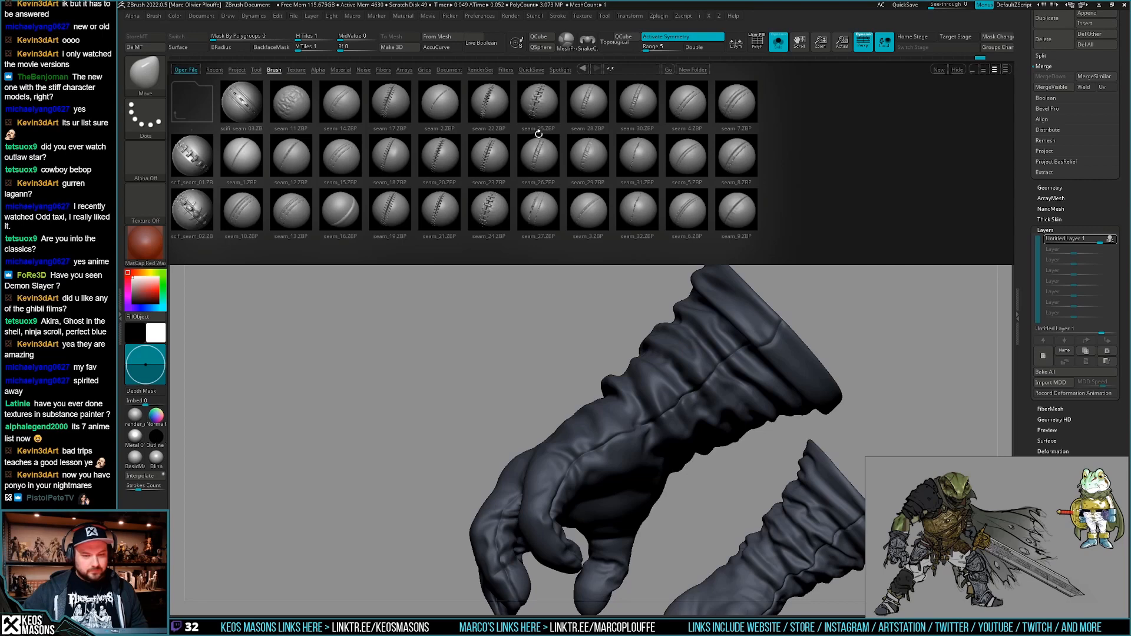
{"action": "double_click", "coordinate": [546, 99]}
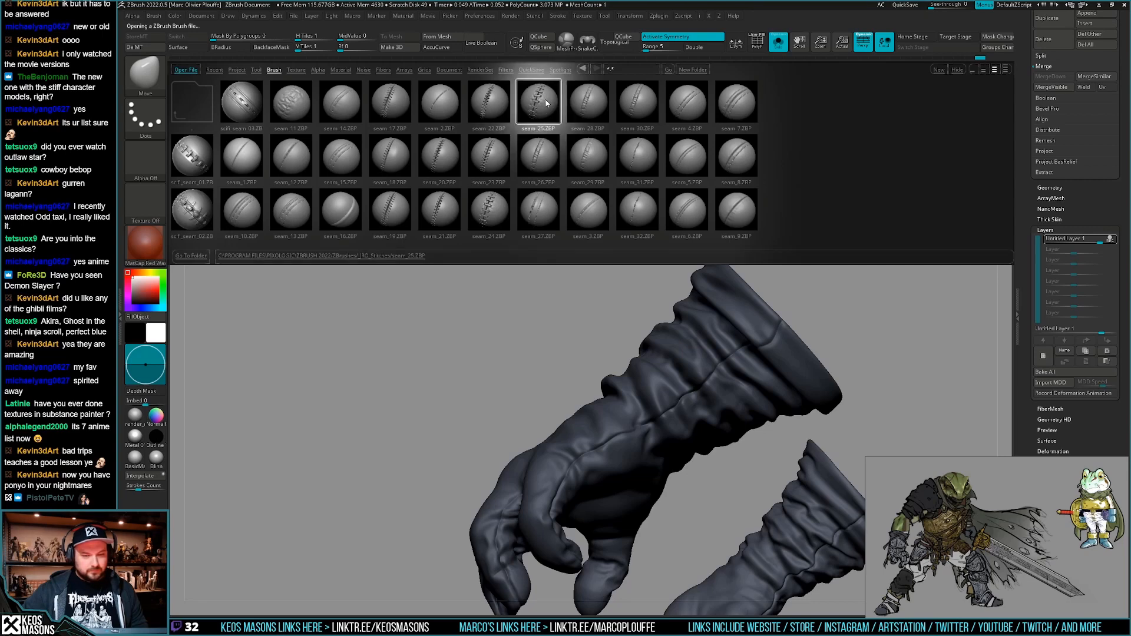
Try a large stitch line down the back of the glove's cuff, then undo it.
{"action": "right_click_drag", "start_coordinate": [744, 339], "coordinate": [746, 386], "text": "alt"}
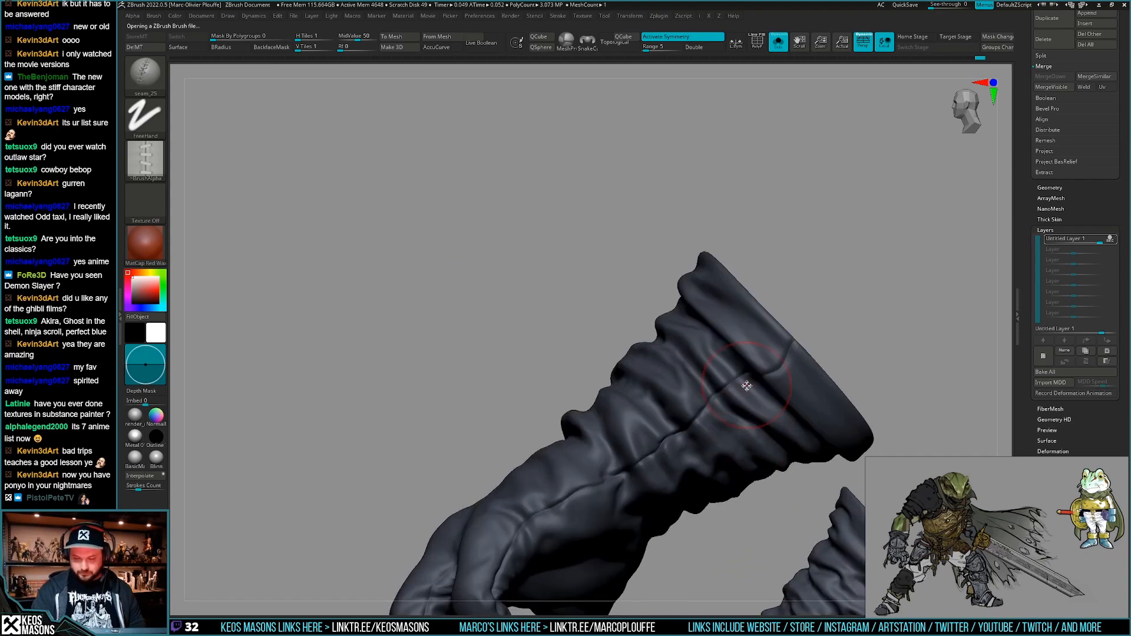
{"action": "mouse_move", "coordinate": [689, 421]}
{"action": "right_mouse_down"}
{"action": "mouse_move", "coordinate": [742, 409]}
{"action": "mouse_move", "coordinate": [707, 386]}
{"action": "right_mouse_up"}
{"action": "key", "text": "space"}
{"action": "left_click_drag", "start_coordinate": [743, 433], "coordinate": [731, 432]}
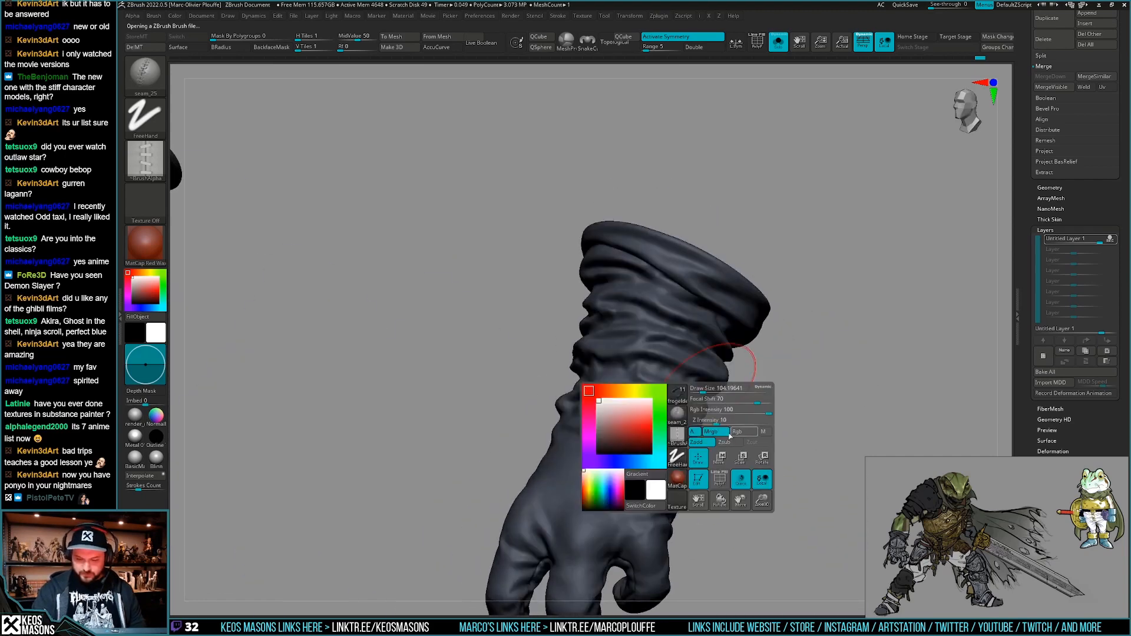
{"action": "right_click_drag", "start_coordinate": [746, 366], "coordinate": [716, 344]}
{"action": "mouse_move", "coordinate": [676, 326]}
{"action": "left_mouse_down"}
{"action": "mouse_move", "coordinate": [615, 478]}
{"action": "mouse_move", "coordinate": [591, 504]}
{"action": "left_mouse_up"}
{"action": "right_click_drag", "start_coordinate": [659, 474], "coordinate": [674, 446]}
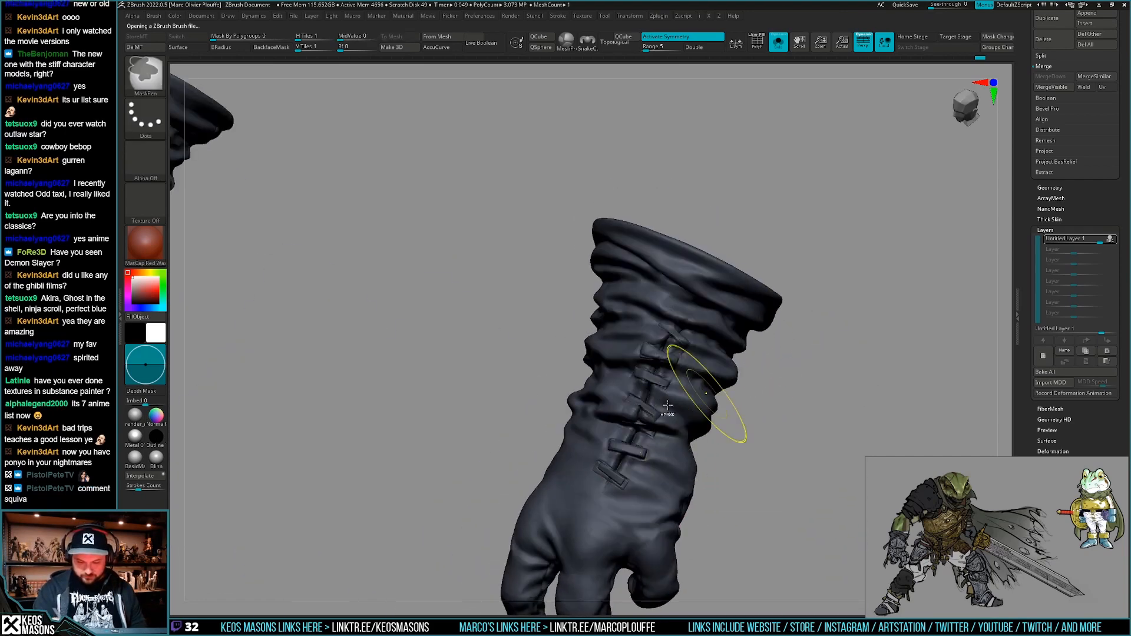
{"action": "key", "text": "ctrl+z"}
Try two more stitch lines down the back of the glove with adjusted brush settings, undoing each one.
{"action": "key", "text": "space"}
{"action": "left_click_drag", "start_coordinate": [672, 391], "coordinate": [666, 391]}
{"action": "left_click_drag", "start_coordinate": [676, 328], "coordinate": [590, 515]}
{"action": "right_click_drag", "start_coordinate": [648, 406], "coordinate": [679, 382]}
{"action": "key", "text": "ctrl+z"}
{"action": "key", "text": "space"}
{"action": "left_click_drag", "start_coordinate": [679, 382], "coordinate": [673, 382]}
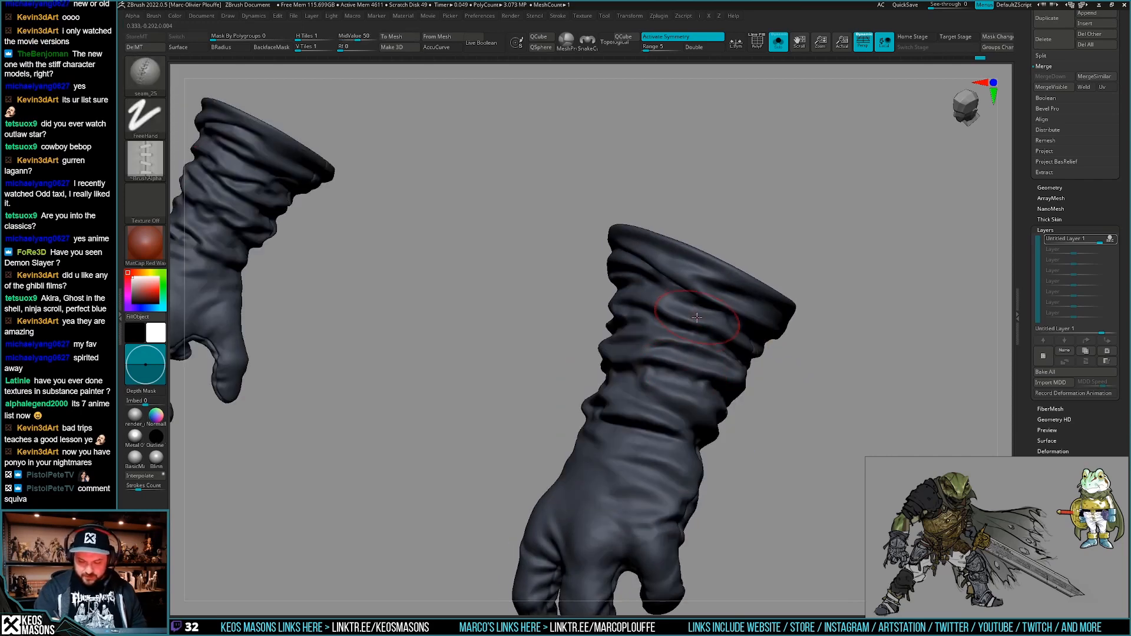
{"action": "key", "text": "space"}
{"action": "left_click_drag", "start_coordinate": [693, 332], "coordinate": [606, 510]}
{"action": "mouse_move", "coordinate": [630, 483]}
{"action": "right_mouse_down"}
{"action": "mouse_move", "coordinate": [710, 417]}
{"action": "mouse_move", "coordinate": [715, 331]}
{"action": "right_mouse_up"}
{"action": "key", "text": "ctrl+z"}
Try smaller stitch lines from the cuff over the back of the hand at a reduced draw size.
{"action": "key", "text": "space"}
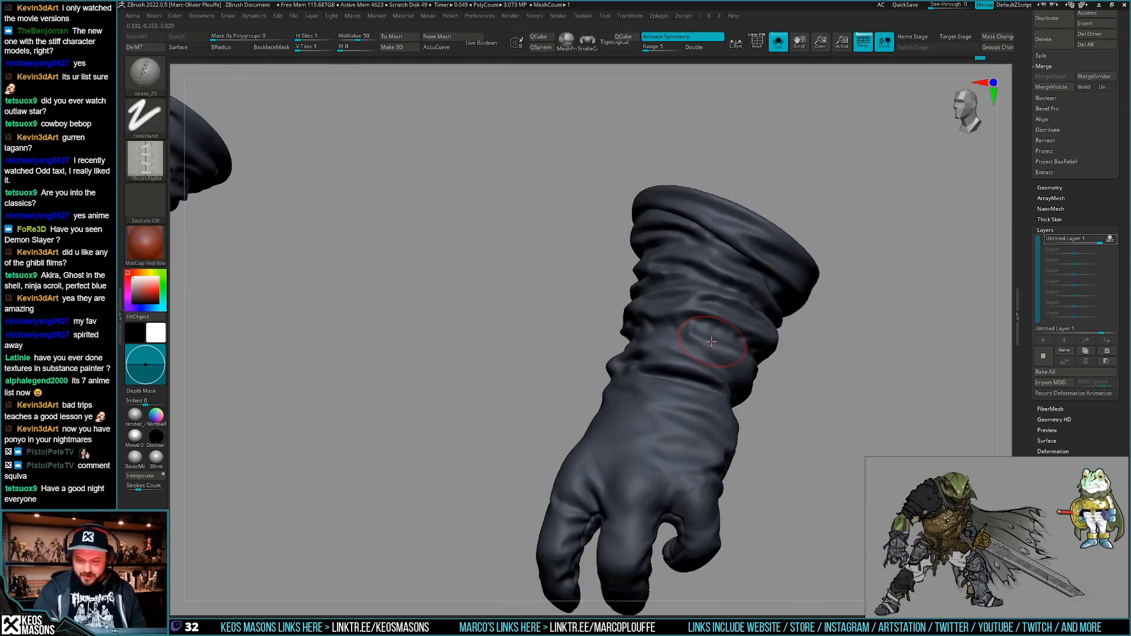
{"action": "left_click_drag", "start_coordinate": [728, 298], "coordinate": [656, 447]}
{"action": "right_click_drag", "start_coordinate": [656, 446], "coordinate": [714, 435]}
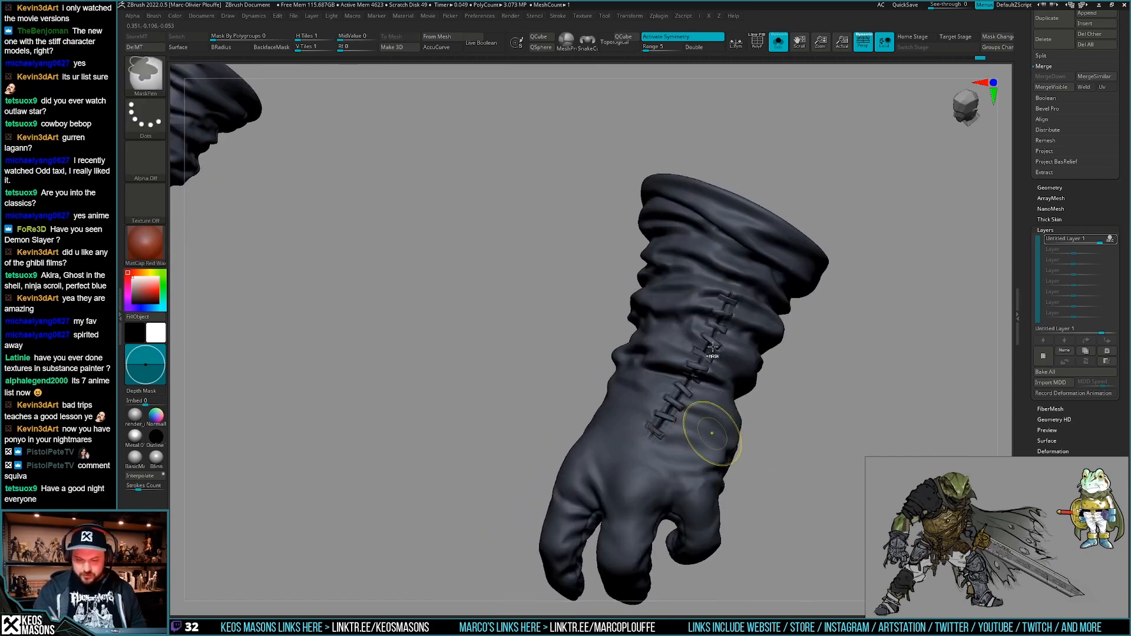
{"action": "key", "text": "ctrl+z"}
{"action": "key", "text": "space"}
{"action": "left_click_drag", "start_coordinate": [694, 422], "coordinate": [687, 422]}
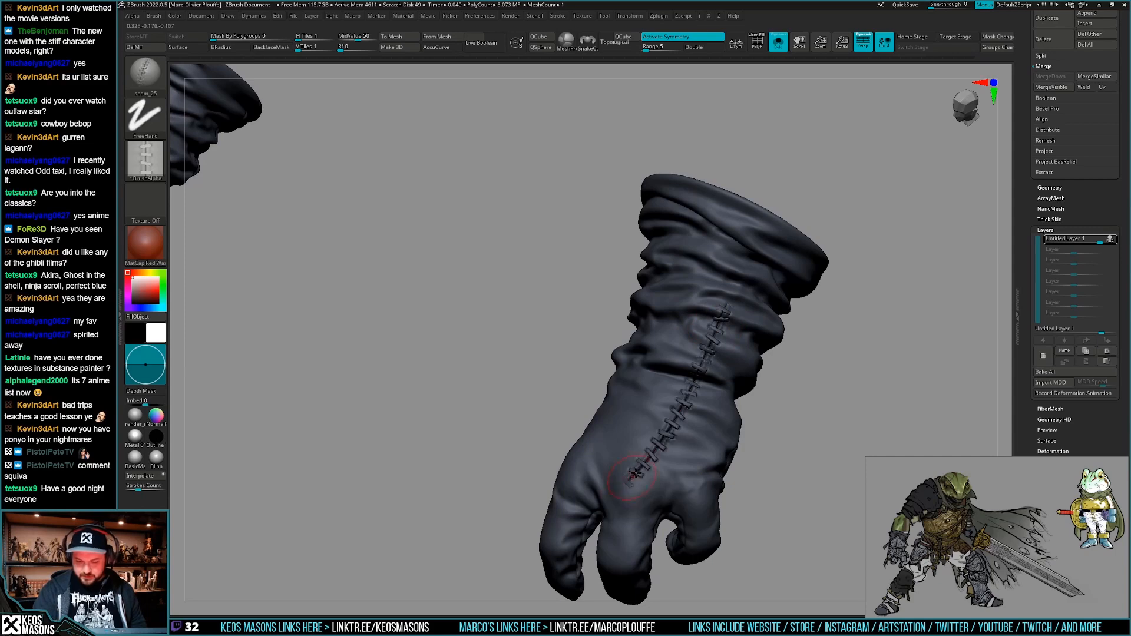
Try fine stitches along the glove's side seam from the cuff over the hand to the fingers.
{"action": "mouse_move", "coordinate": [780, 442]}
{"action": "right_mouse_down"}
{"action": "mouse_move", "coordinate": [757, 454]}
{"action": "mouse_move", "coordinate": [756, 477]}
{"action": "mouse_move", "coordinate": [747, 459]}
{"action": "mouse_move", "coordinate": [778, 377]}
{"action": "mouse_move", "coordinate": [745, 390]}
{"action": "mouse_move", "coordinate": [771, 377]}
{"action": "mouse_move", "coordinate": [773, 354]}
{"action": "right_mouse_up"}
{"action": "left_click_drag", "start_coordinate": [796, 307], "coordinate": [683, 416]}
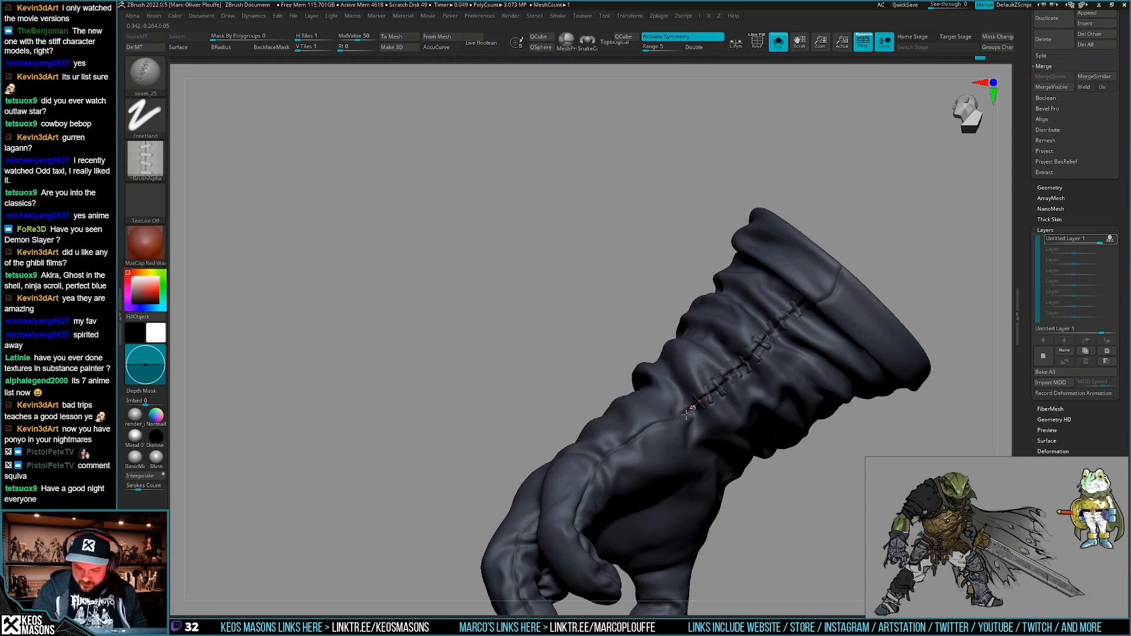
{"action": "mouse_move", "coordinate": [683, 415]}
{"action": "right_mouse_down"}
{"action": "mouse_move", "coordinate": [747, 402]}
{"action": "mouse_move", "coordinate": [781, 346]}
{"action": "mouse_move", "coordinate": [753, 393]}
{"action": "right_mouse_up"}
{"action": "mouse_move", "coordinate": [729, 378]}
{"action": "left_mouse_down"}
{"action": "mouse_move", "coordinate": [648, 433]}
{"action": "mouse_move", "coordinate": [622, 505]}
{"action": "left_mouse_up"}
{"action": "right_click_drag", "start_coordinate": [622, 505], "coordinate": [758, 424]}
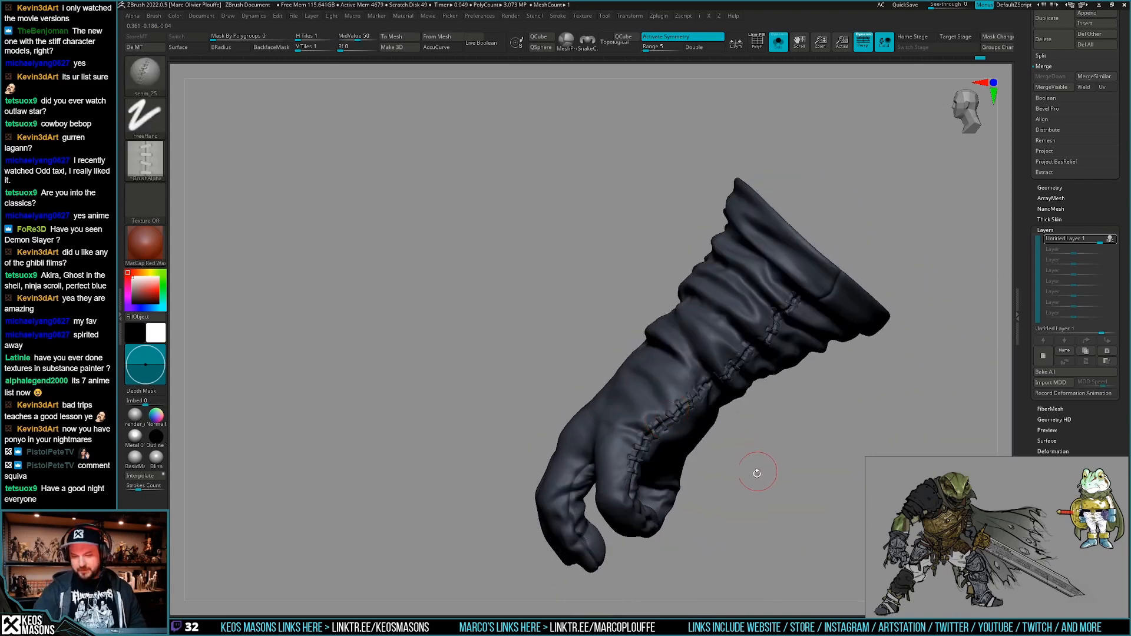
{"action": "right_click_drag", "start_coordinate": [753, 477], "coordinate": [583, 401]}
{"action": "mouse_move", "coordinate": [557, 369]}
{"action": "left_mouse_down"}
{"action": "mouse_move", "coordinate": [568, 415]}
{"action": "mouse_move", "coordinate": [614, 442]}
{"action": "left_mouse_up"}
{"action": "mouse_move", "coordinate": [612, 440]}
{"action": "right_mouse_down"}
{"action": "mouse_move", "coordinate": [635, 436]}
{"action": "mouse_move", "coordinate": [645, 416]}
{"action": "mouse_move", "coordinate": [657, 445]}
{"action": "mouse_move", "coordinate": [683, 441]}
{"action": "mouse_move", "coordinate": [699, 399]}
{"action": "mouse_move", "coordinate": [708, 444]}
{"action": "right_mouse_up"}
Undo the stitch strokes along the glove's side seam.
{"action": "key", "text": "ctrl+z"}
{"action": "key", "text": "ctrl+z"}
{"action": "key", "text": "ctrl+z"}
{"action": "key", "text": "ctrl+z"}
{"action": "key", "text": "ctrl+z"}
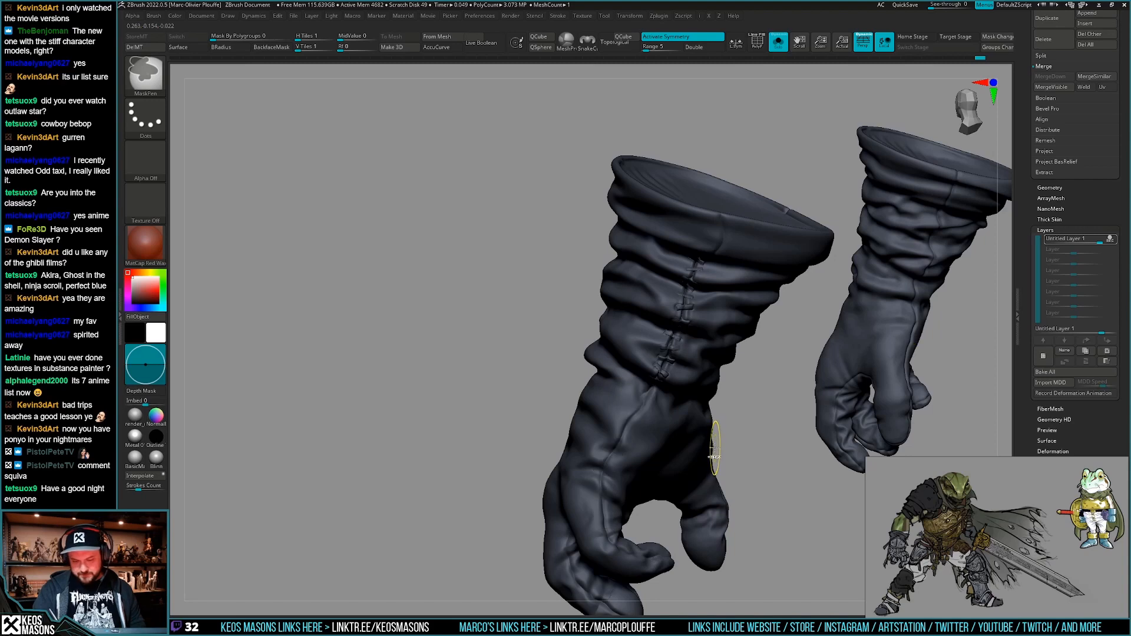
{"action": "key", "text": "ctrl+shift+z"}
{"action": "key", "text": "ctrl+shift+z"}
{"action": "key", "text": "ctrl+z"}
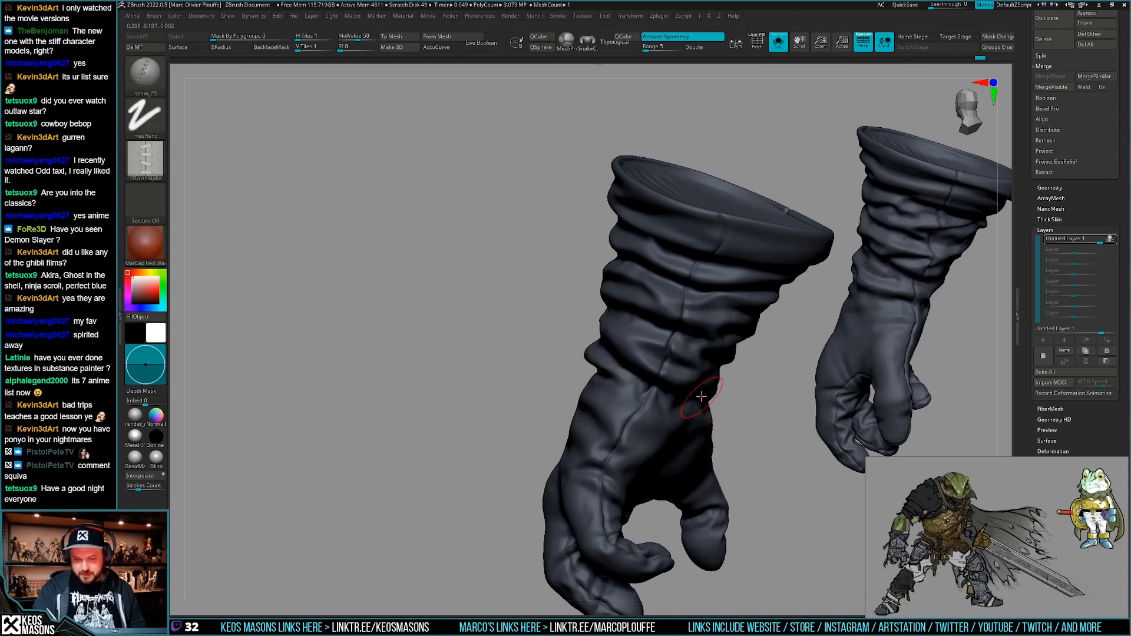
Try a very small stitch line down the upper part of the cuff's side seam.
{"action": "right_click_drag", "start_coordinate": [712, 395], "coordinate": [706, 298]}
{"action": "key", "text": "space"}
{"action": "left_click_drag", "start_coordinate": [710, 241], "coordinate": [709, 241]}
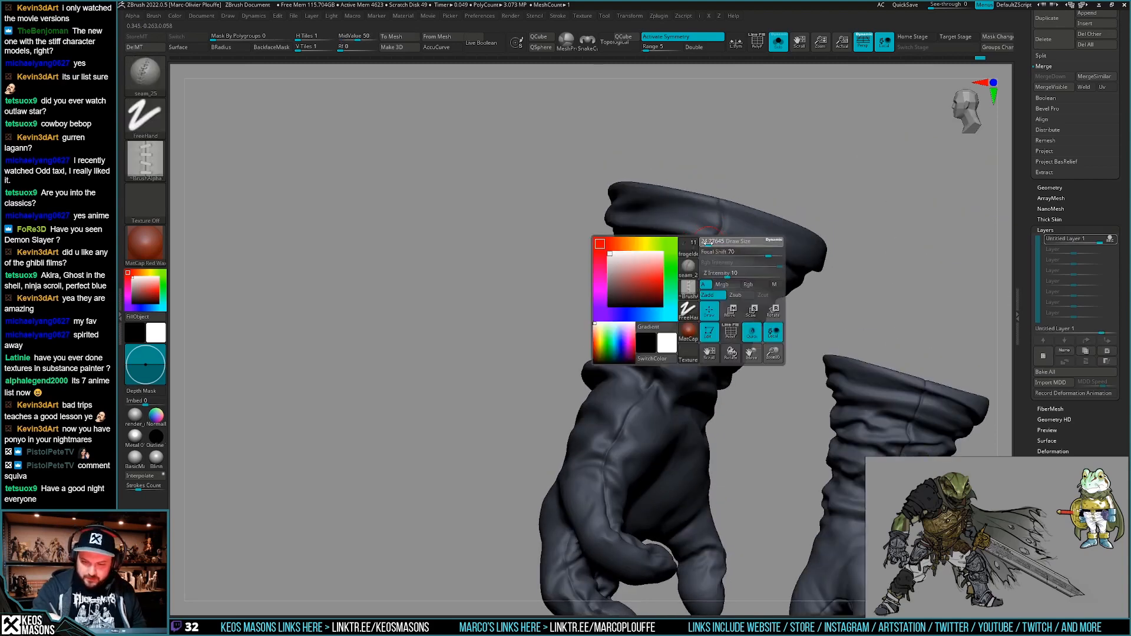
{"action": "right_click_drag", "start_coordinate": [709, 307], "coordinate": [717, 257]}
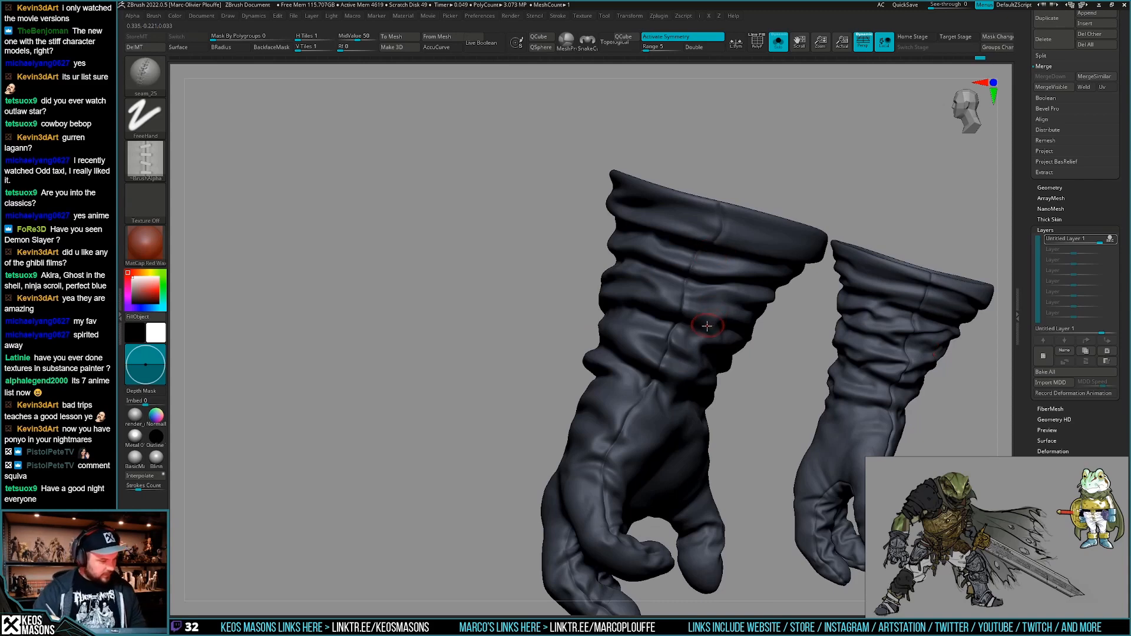
{"action": "right_click_drag", "start_coordinate": [707, 325], "coordinate": [695, 275]}
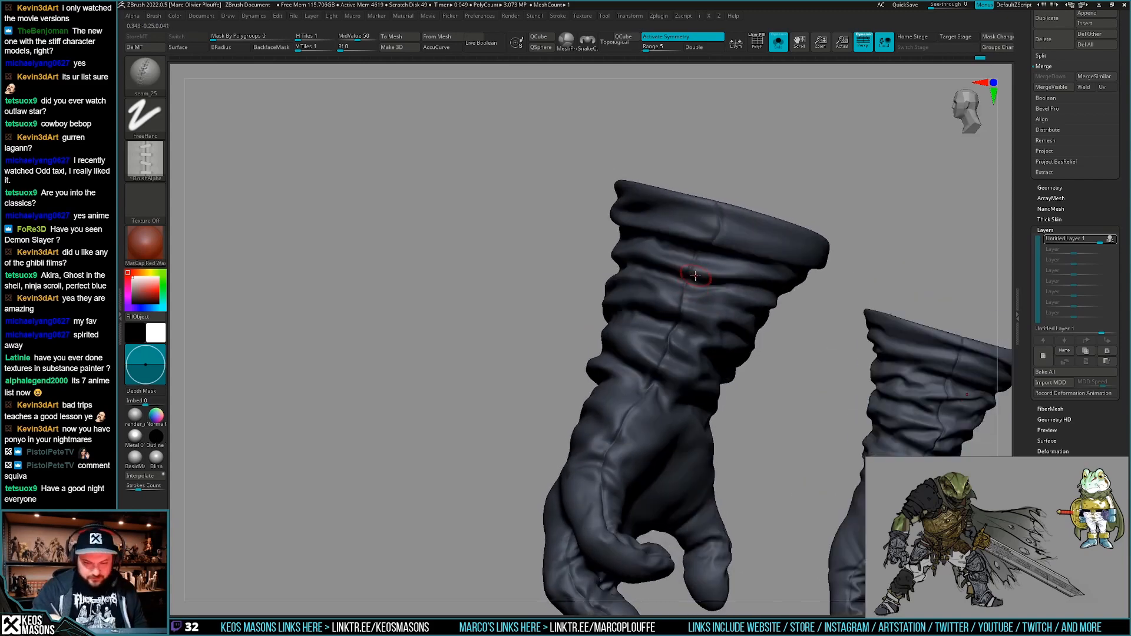
{"action": "left_click_drag", "start_coordinate": [696, 256], "coordinate": [681, 311]}
Adjust the stitch brush's draw size and stitch along the side seam from the wrist toward the outer finger.
{"action": "mouse_move", "coordinate": [677, 330]}
{"action": "right_mouse_down", "text": "ctrl"}
{"action": "mouse_move", "coordinate": [657, 407]}
{"action": "mouse_move", "coordinate": [681, 369]}
{"action": "mouse_move", "coordinate": [684, 330]}
{"action": "mouse_move", "coordinate": [659, 377]}
{"action": "right_mouse_up", "text": "ctrl"}
{"action": "key", "text": "space"}
{"action": "key", "text": "space"}
{"action": "left_click_drag", "start_coordinate": [668, 358], "coordinate": [664, 359]}
{"action": "right_click_drag", "start_coordinate": [663, 358], "coordinate": [671, 377]}
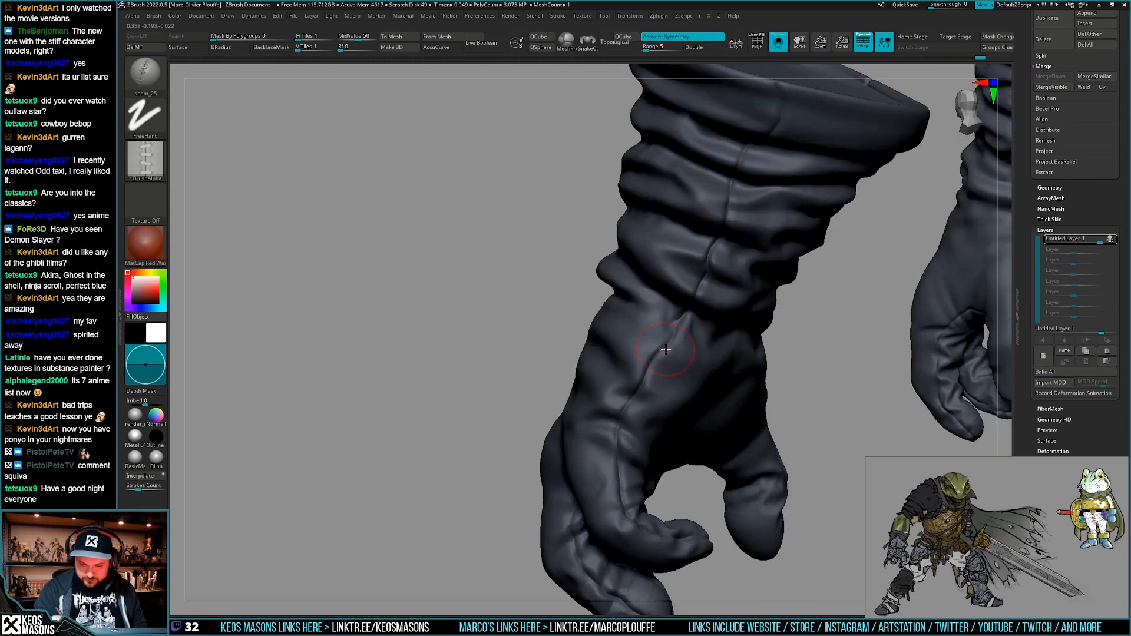
{"action": "left_click_drag", "start_coordinate": [696, 316], "coordinate": [634, 396]}
{"action": "mouse_move", "coordinate": [634, 395]}
{"action": "right_mouse_down"}
{"action": "mouse_move", "coordinate": [648, 412]}
{"action": "mouse_move", "coordinate": [722, 397]}
{"action": "right_mouse_up"}
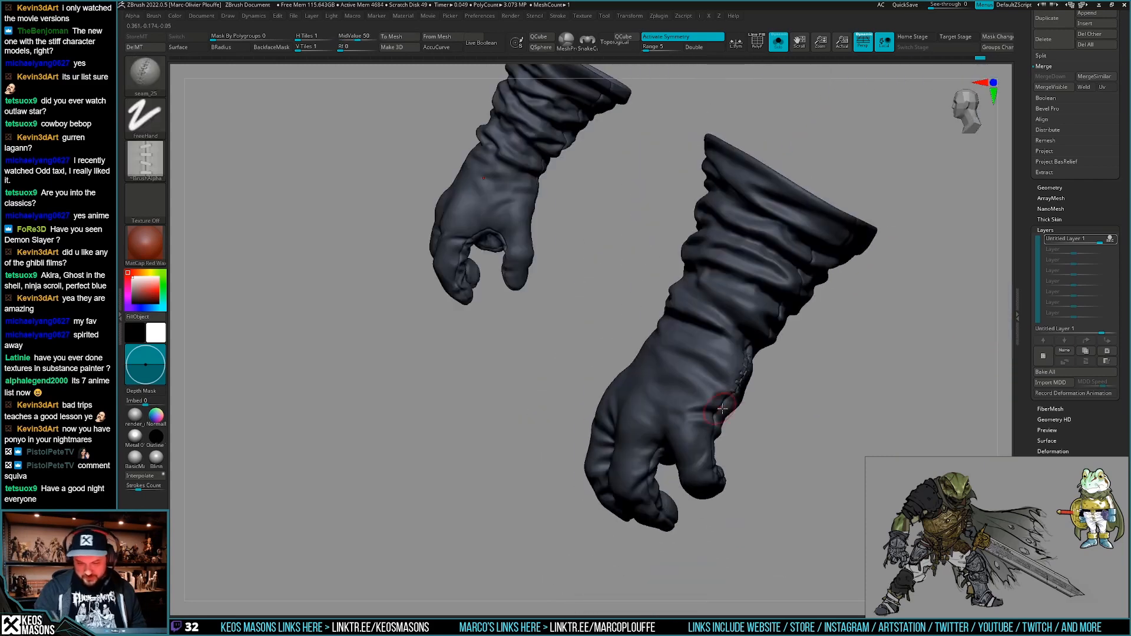
{"action": "right_click_drag", "start_coordinate": [760, 448], "coordinate": [698, 406]}
{"action": "right_click_drag", "start_coordinate": [698, 407], "coordinate": [679, 373]}
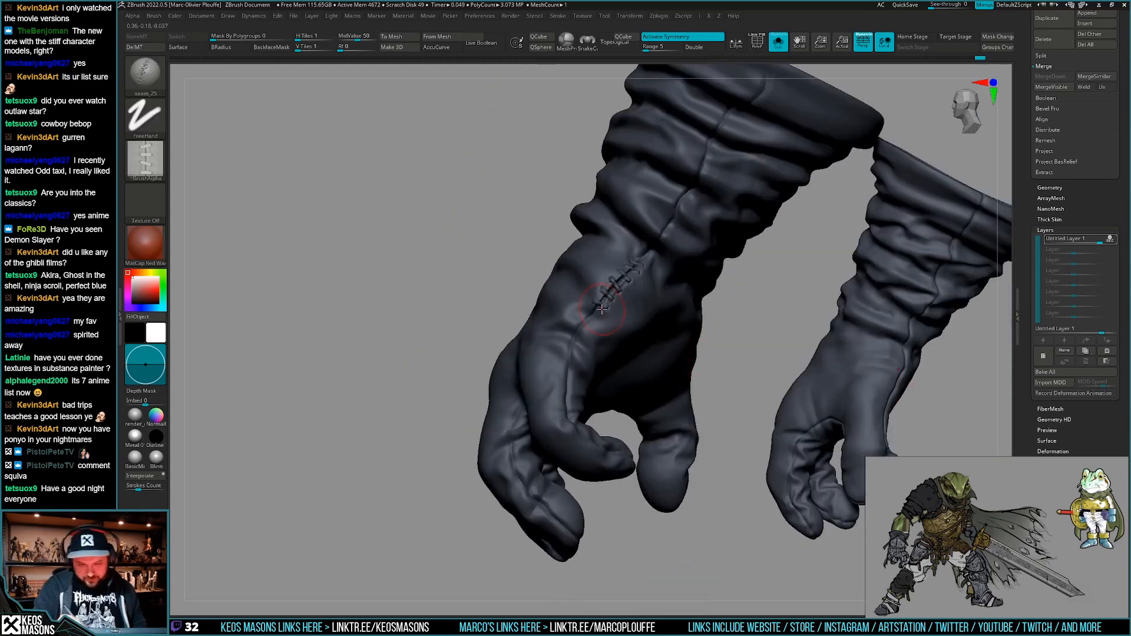
Continue the stitch line along the outer finger's seam down to its fingertip.
{"action": "left_click_drag", "start_coordinate": [586, 320], "coordinate": [567, 377]}
{"action": "right_click_drag", "start_coordinate": [567, 377], "coordinate": [578, 407]}
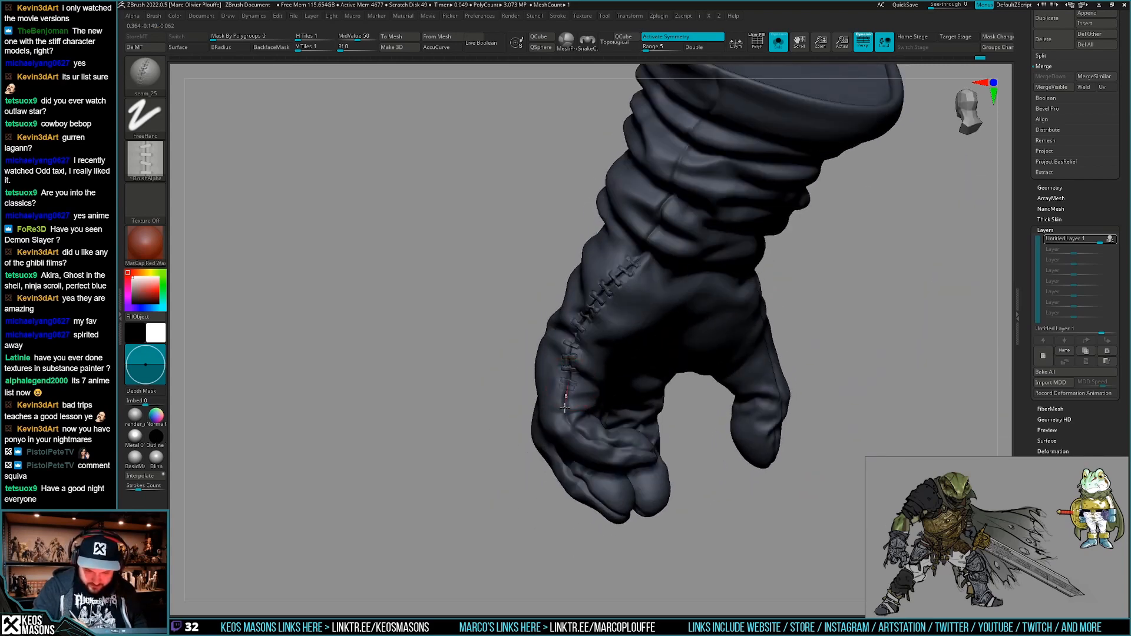
{"action": "right_click_drag", "start_coordinate": [571, 469], "coordinate": [568, 376]}
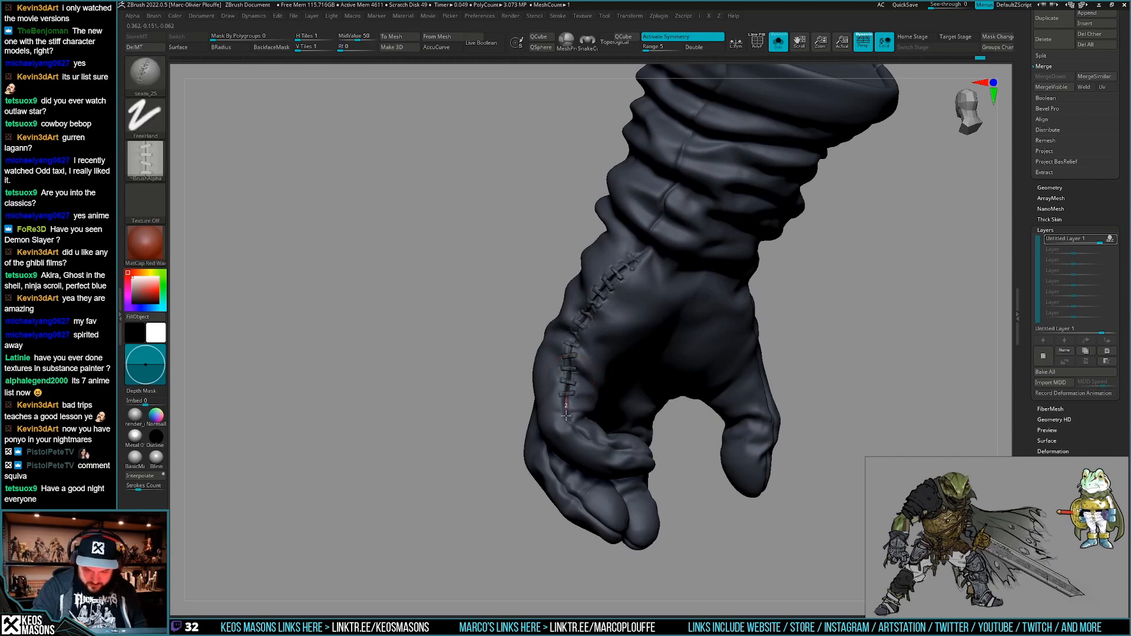
{"action": "left_click_drag", "start_coordinate": [576, 433], "coordinate": [592, 443]}
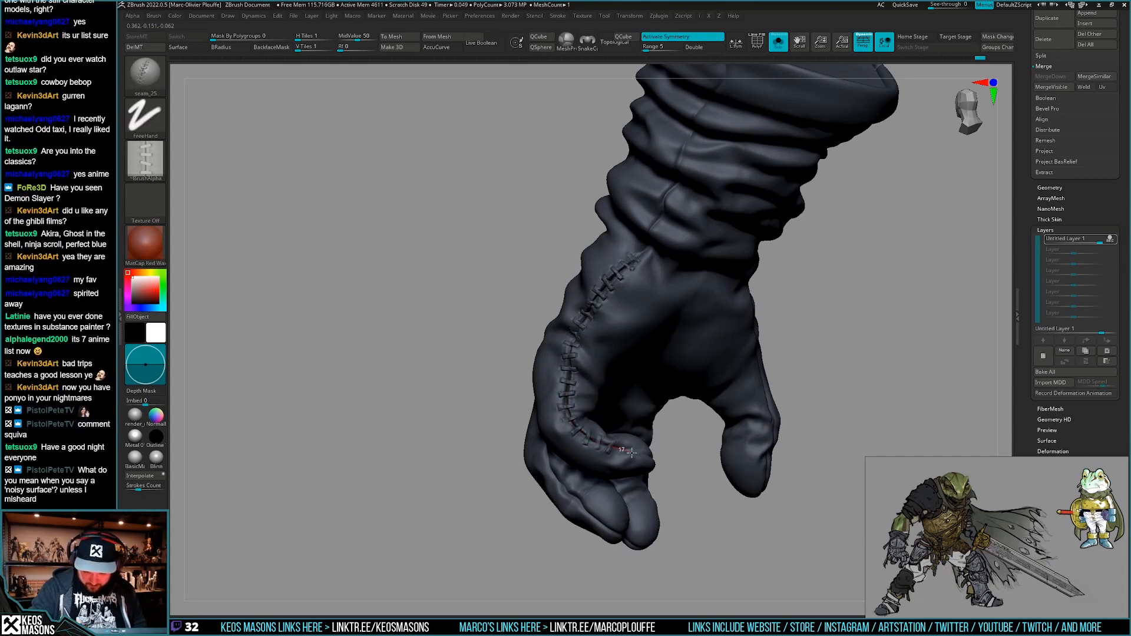
Stitch along the middle finger's seam, across the gap between the fingers, and down the index finger's inner side.
{"action": "right_click_drag", "start_coordinate": [647, 452], "coordinate": [614, 359]}
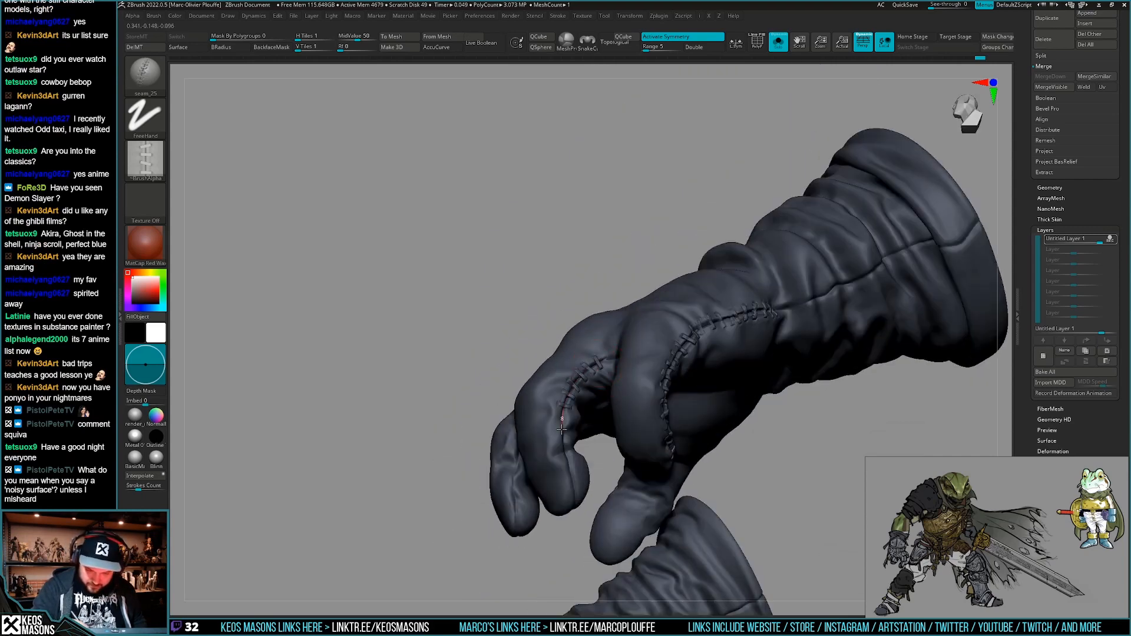
{"action": "right_click_drag", "start_coordinate": [577, 512], "coordinate": [544, 352]}
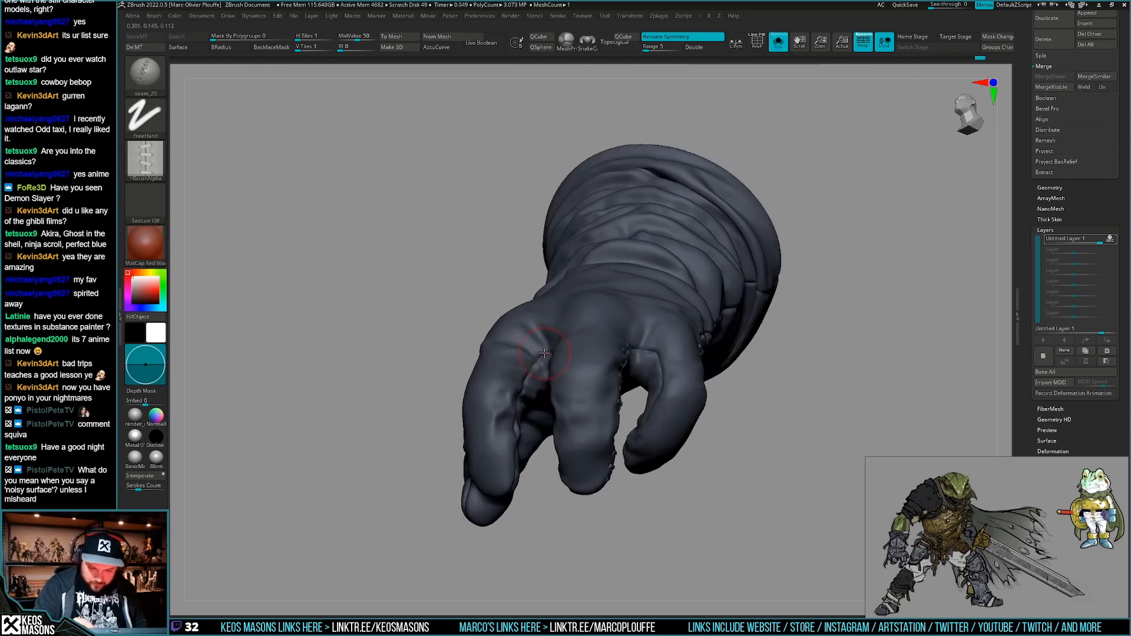
{"action": "left_click_drag", "start_coordinate": [521, 388], "coordinate": [521, 405]}
{"action": "mouse_move", "coordinate": [565, 405]}
{"action": "right_mouse_down"}
{"action": "mouse_move", "coordinate": [521, 377]}
{"action": "mouse_move", "coordinate": [526, 387]}
{"action": "right_mouse_up"}
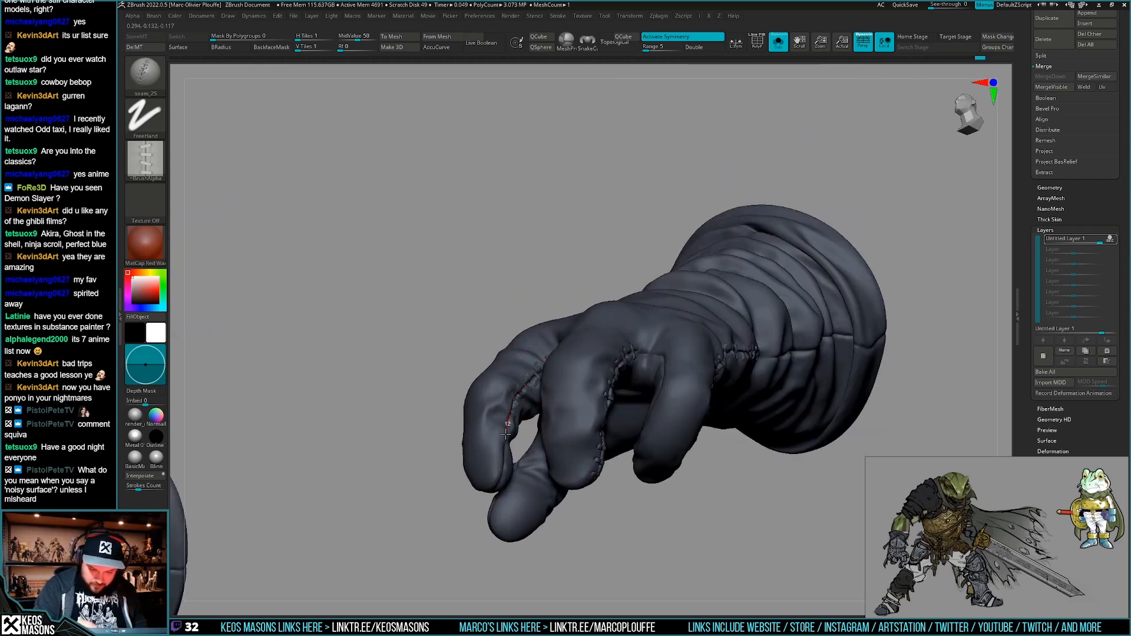
{"action": "mouse_move", "coordinate": [501, 484]}
{"action": "right_mouse_down"}
{"action": "mouse_move", "coordinate": [566, 447]}
{"action": "mouse_move", "coordinate": [613, 375]}
{"action": "mouse_move", "coordinate": [594, 410]}
{"action": "right_mouse_up"}
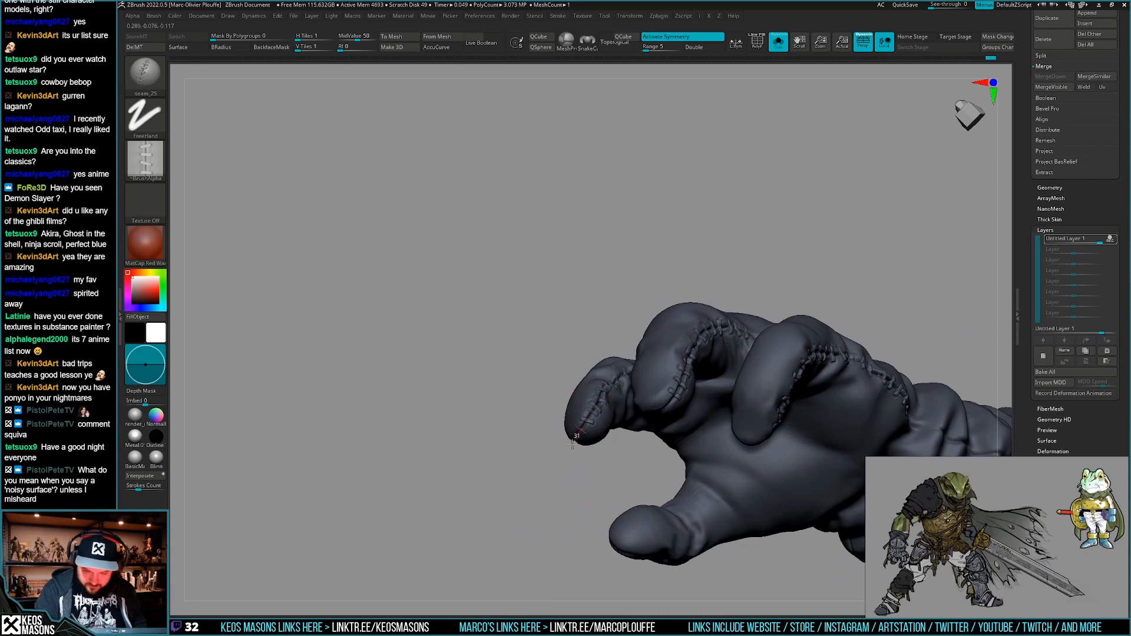
{"action": "left_click_drag", "start_coordinate": [572, 444], "coordinate": [571, 447]}
{"action": "mouse_move", "coordinate": [571, 447]}
{"action": "right_mouse_down"}
{"action": "mouse_move", "coordinate": [593, 365]}
{"action": "mouse_move", "coordinate": [602, 371]}
{"action": "right_mouse_up"}
Carry the stitches around the index fingertip and back along its thumb-facing side to the finger's base.
{"action": "left_click_drag", "start_coordinate": [573, 431], "coordinate": [558, 472]}
{"action": "mouse_move", "coordinate": [558, 472]}
{"action": "right_mouse_down"}
{"action": "mouse_move", "coordinate": [583, 412]}
{"action": "mouse_move", "coordinate": [637, 359]}
{"action": "mouse_move", "coordinate": [608, 400]}
{"action": "right_mouse_up"}
{"action": "left_click_drag", "start_coordinate": [632, 373], "coordinate": [609, 403]}
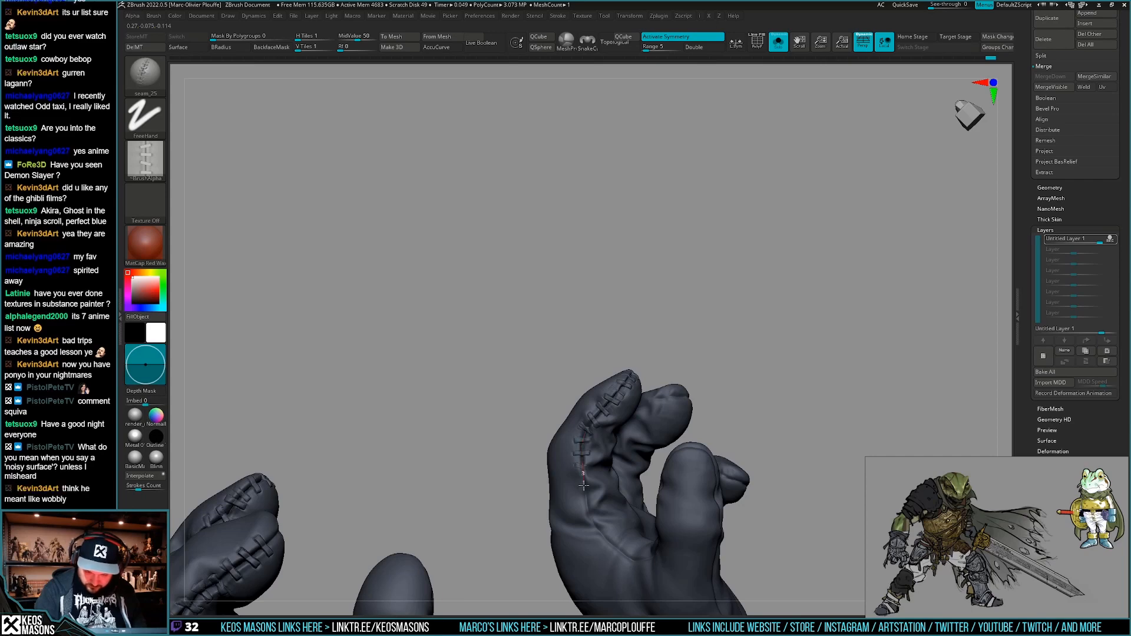
{"action": "left_click_drag", "start_coordinate": [609, 544], "coordinate": [619, 553]}
Stitch across the web beside the index finger and along the thumb's seam around its tip.
{"action": "mouse_move", "coordinate": [620, 553]}
{"action": "right_mouse_down"}
{"action": "mouse_move", "coordinate": [654, 518]}
{"action": "mouse_move", "coordinate": [646, 503]}
{"action": "mouse_move", "coordinate": [689, 471]}
{"action": "right_mouse_up"}
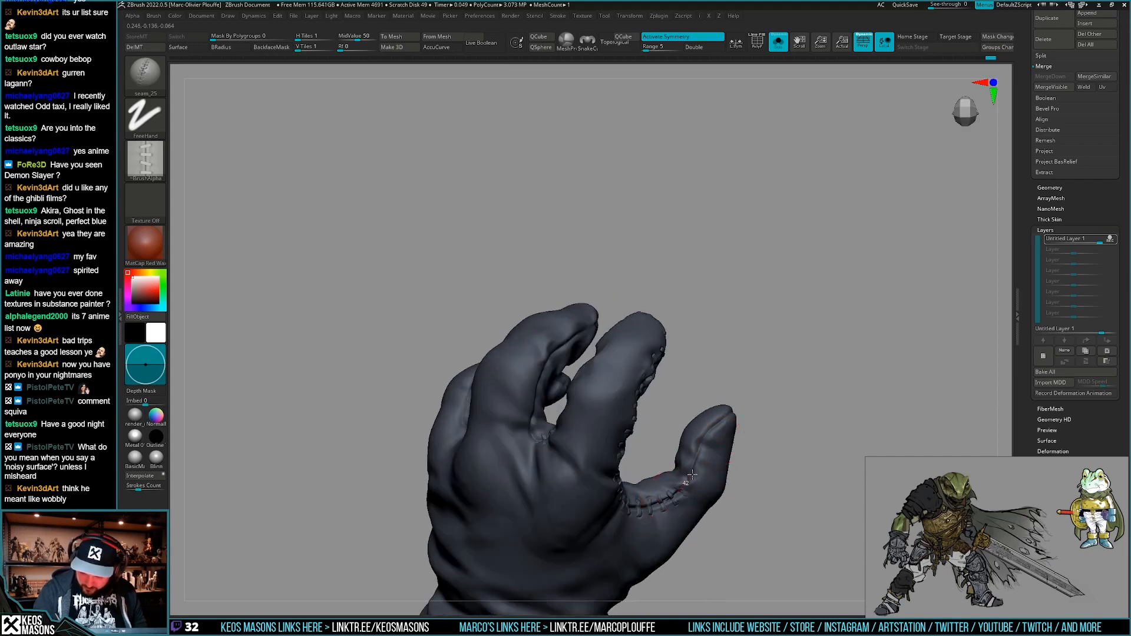
{"action": "right_click_drag", "start_coordinate": [717, 420], "coordinate": [755, 394]}
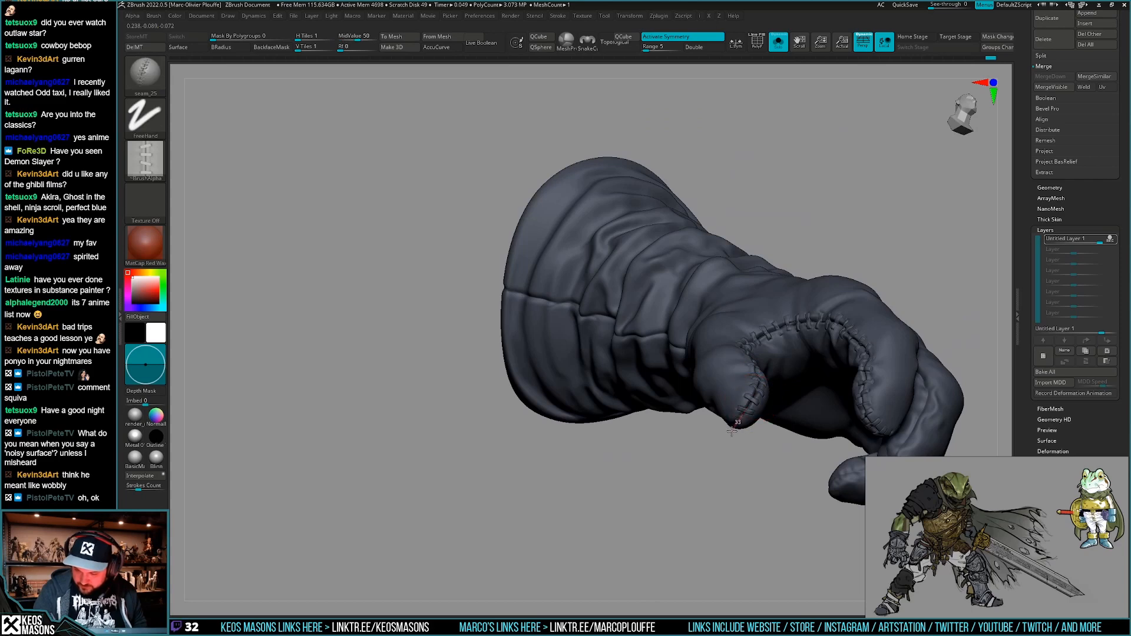
{"action": "mouse_move", "coordinate": [731, 431]}
{"action": "right_mouse_down"}
{"action": "mouse_move", "coordinate": [770, 303]}
{"action": "mouse_move", "coordinate": [745, 414]}
{"action": "right_mouse_up"}
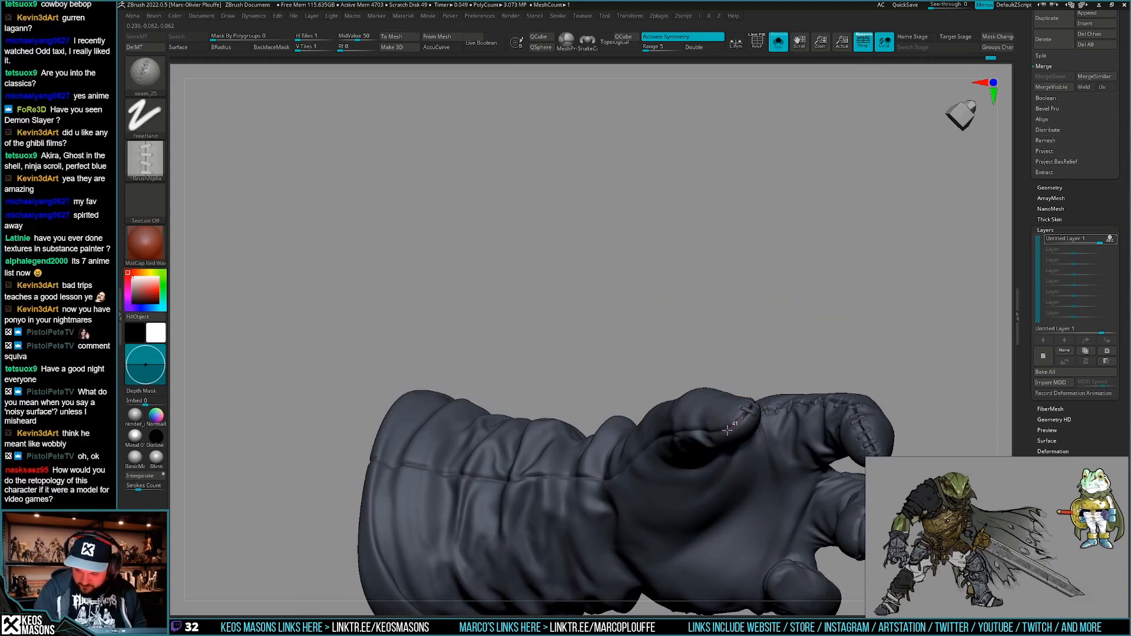
Sculpt stitches along the glove's side seam from the finger base across the wrist folds to the cuff.
{"action": "right_click_drag", "start_coordinate": [697, 432], "coordinate": [780, 417]}
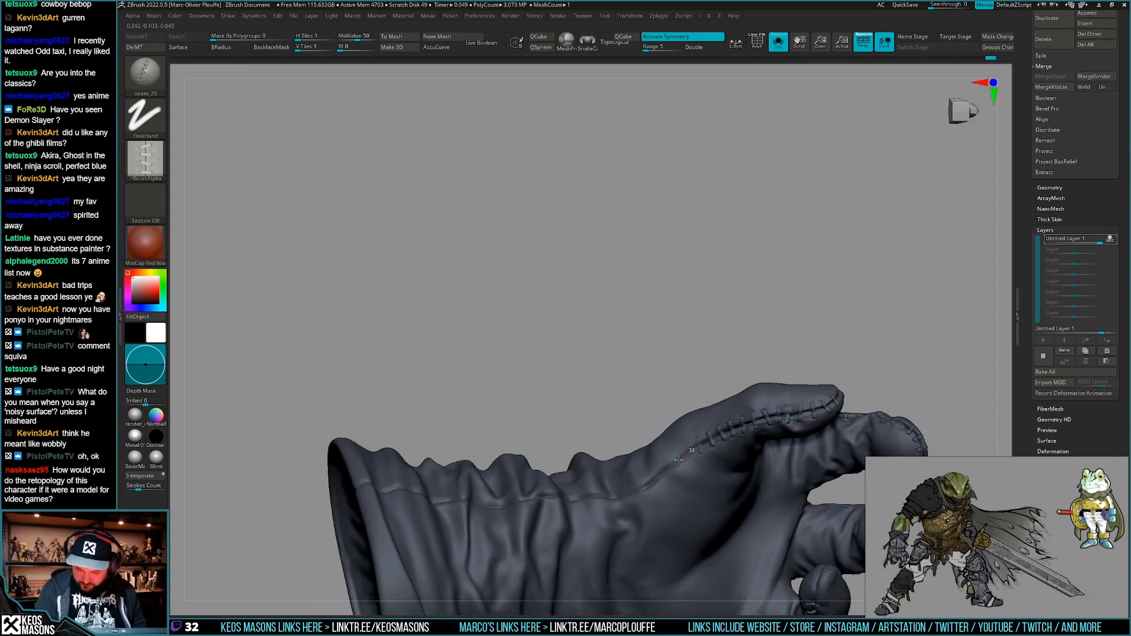
{"action": "left_click_drag", "start_coordinate": [678, 460], "coordinate": [621, 496]}
{"action": "right_click_drag", "start_coordinate": [572, 497], "coordinate": [666, 440]}
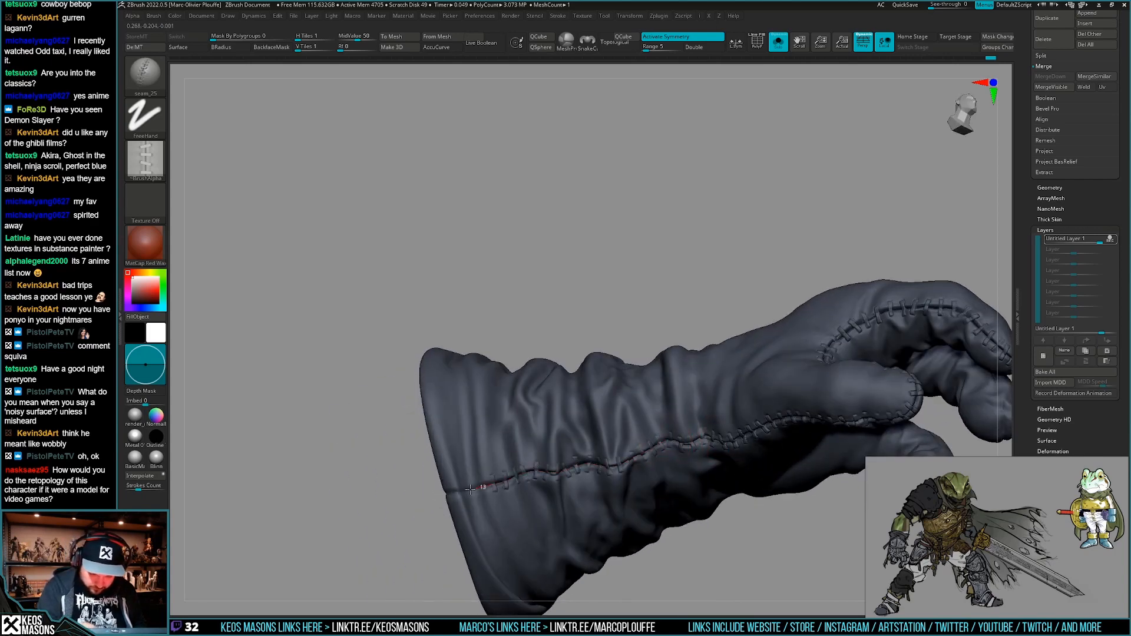
{"action": "right_click_drag", "start_coordinate": [500, 475], "coordinate": [670, 508]}
Show the whole character and stitch the seam between the glove's fingers, continuing along the finger to its tip.
{"action": "key", "text": "shift+alt+s"}
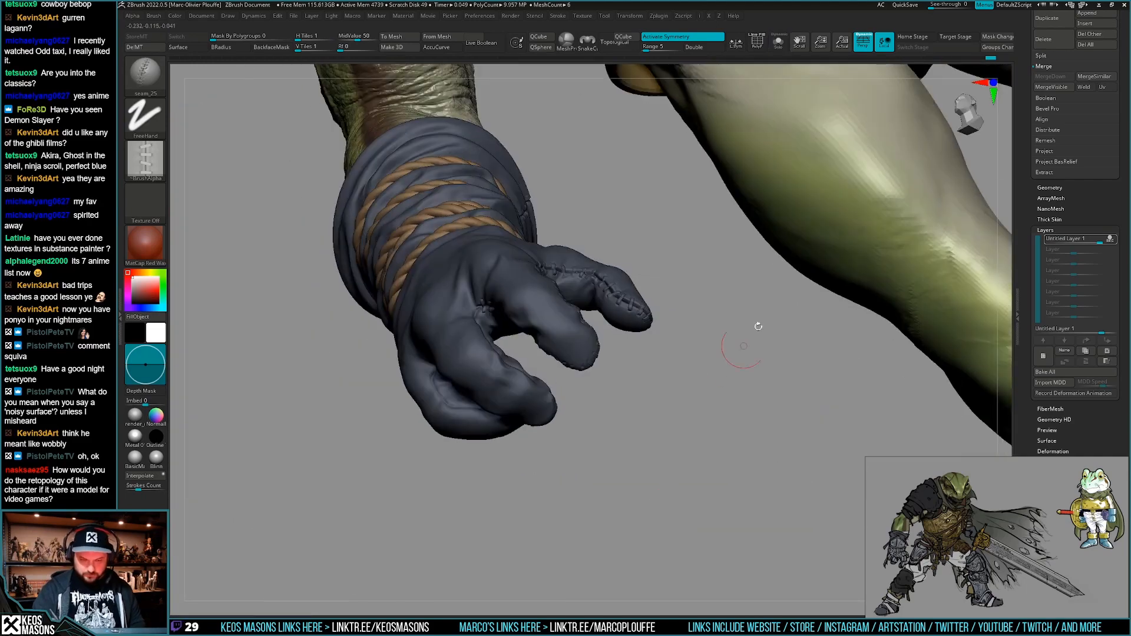
{"action": "right_click_drag", "start_coordinate": [746, 335], "coordinate": [695, 474], "text": "alt"}
{"action": "right_click_drag", "start_coordinate": [688, 436], "coordinate": [552, 403]}
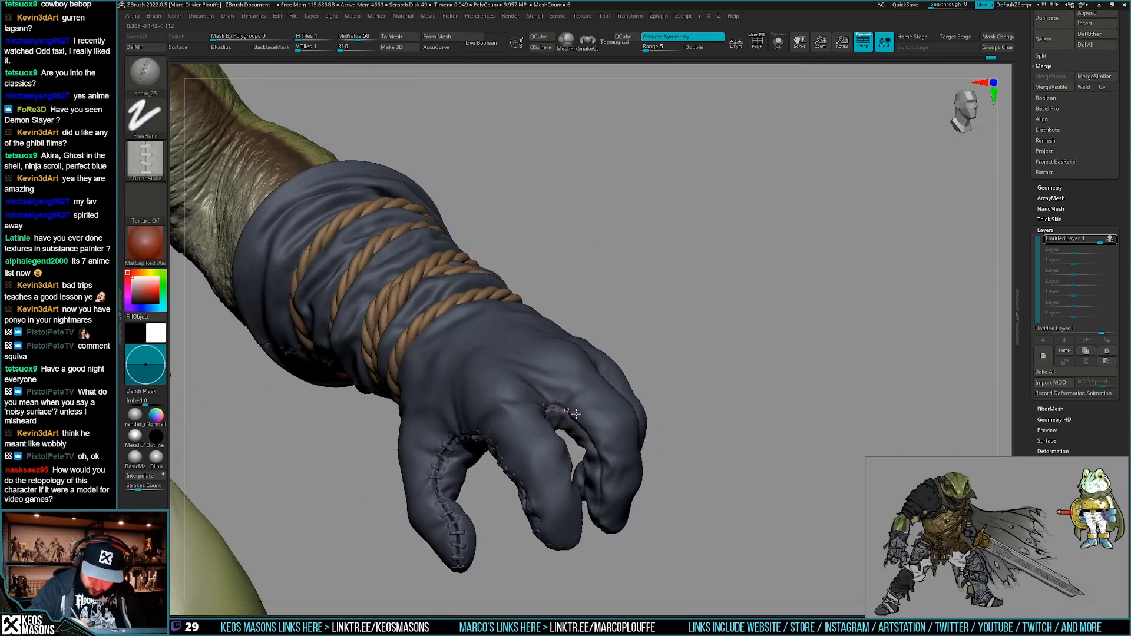
{"action": "left_click_drag", "start_coordinate": [602, 458], "coordinate": [606, 471]}
{"action": "mouse_move", "coordinate": [605, 471]}
{"action": "right_mouse_down"}
{"action": "mouse_move", "coordinate": [626, 424]}
{"action": "mouse_move", "coordinate": [606, 472]}
{"action": "mouse_move", "coordinate": [592, 446]}
{"action": "right_mouse_up"}
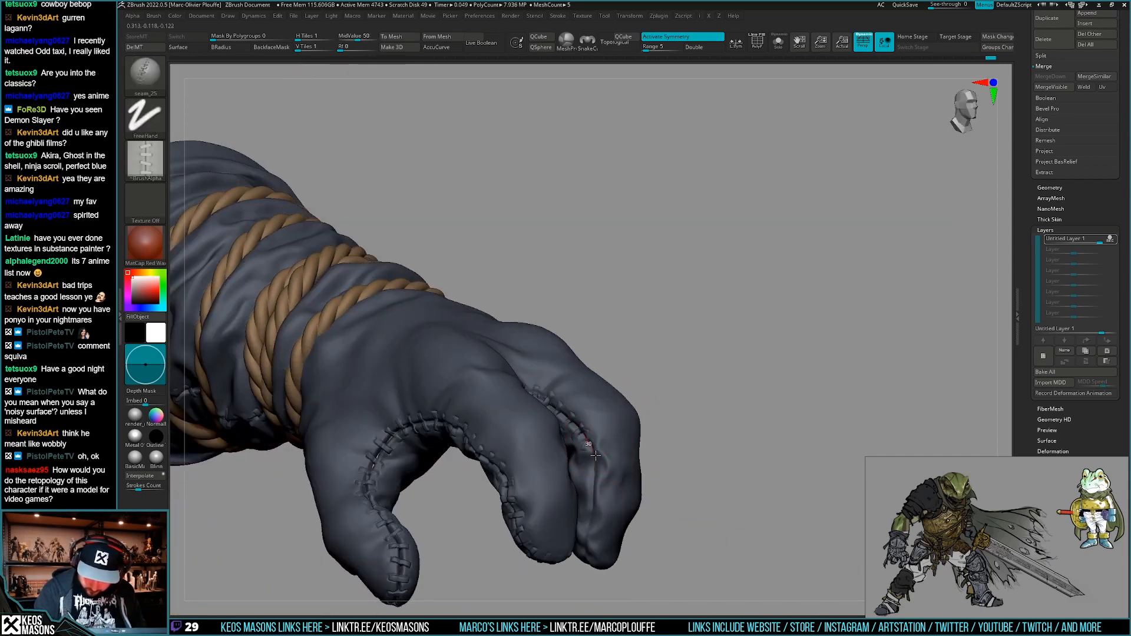
{"action": "right_click_drag", "start_coordinate": [588, 543], "coordinate": [607, 484]}
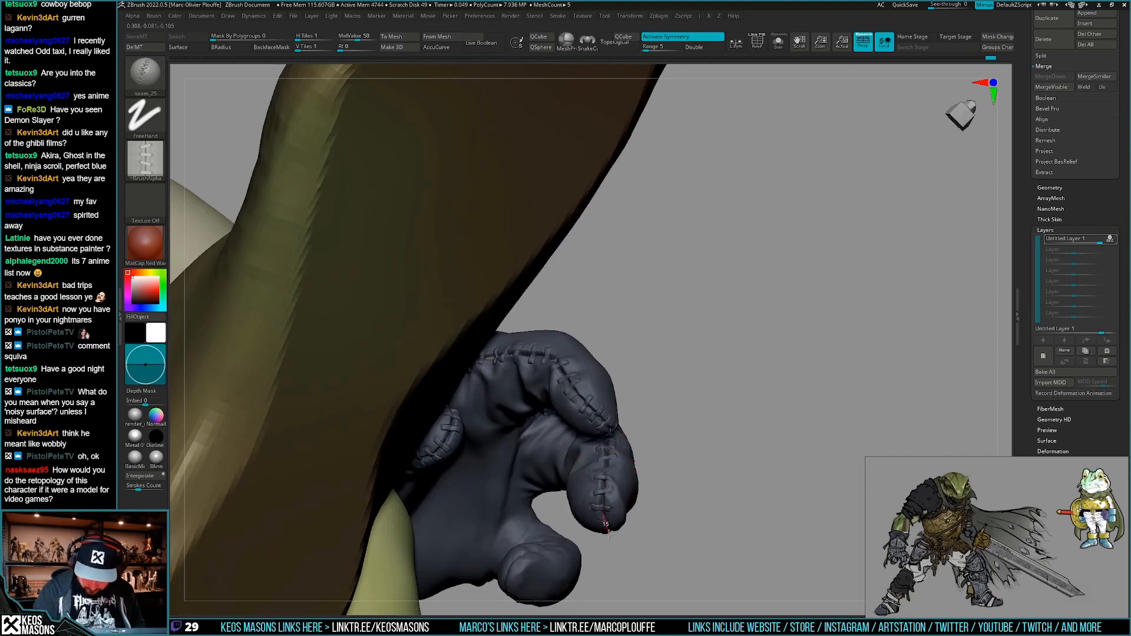
{"action": "left_click_drag", "start_coordinate": [608, 534], "coordinate": [609, 536]}
Undo the last stitch stroke, redraw it in the finger gap and continue stitching along the finger and around its tip.
{"action": "mouse_move", "coordinate": [609, 537]}
{"action": "right_mouse_down"}
{"action": "mouse_move", "coordinate": [603, 383]}
{"action": "mouse_move", "coordinate": [602, 449]}
{"action": "mouse_move", "coordinate": [676, 472]}
{"action": "mouse_move", "coordinate": [676, 513]}
{"action": "right_mouse_up"}
{"action": "mouse_move", "coordinate": [675, 513]}
{"action": "right_mouse_down"}
{"action": "mouse_move", "coordinate": [673, 568]}
{"action": "mouse_move", "coordinate": [643, 449]}
{"action": "mouse_move", "coordinate": [647, 314]}
{"action": "mouse_move", "coordinate": [623, 307]}
{"action": "mouse_move", "coordinate": [684, 310]}
{"action": "right_mouse_up"}
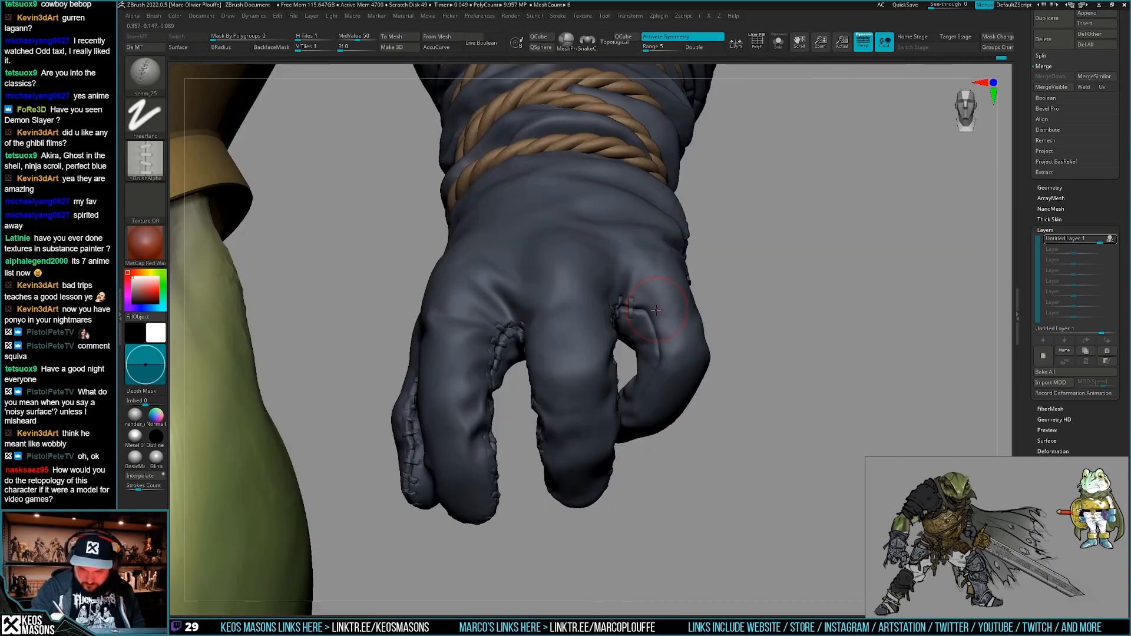
{"action": "key", "text": "ctrl+z"}
{"action": "mouse_move", "coordinate": [616, 306]}
{"action": "left_mouse_down"}
{"action": "mouse_move", "coordinate": [645, 312]}
{"action": "mouse_move", "coordinate": [657, 371]}
{"action": "left_mouse_up"}
{"action": "right_click_drag", "start_coordinate": [653, 368], "coordinate": [682, 338]}
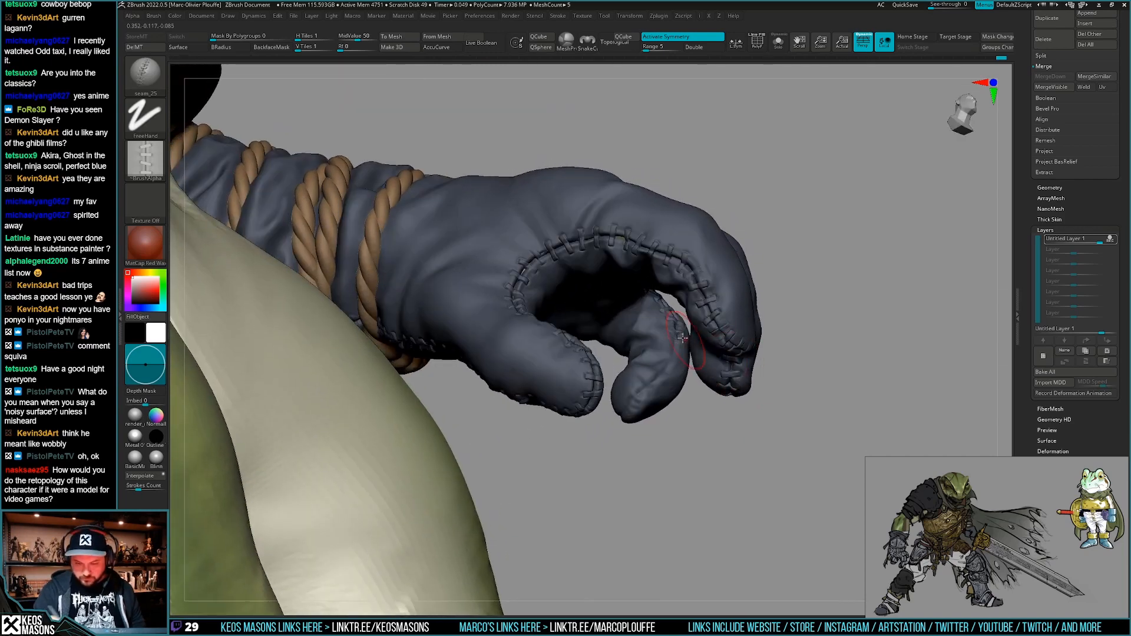
{"action": "left_click_drag", "start_coordinate": [654, 379], "coordinate": [625, 406]}
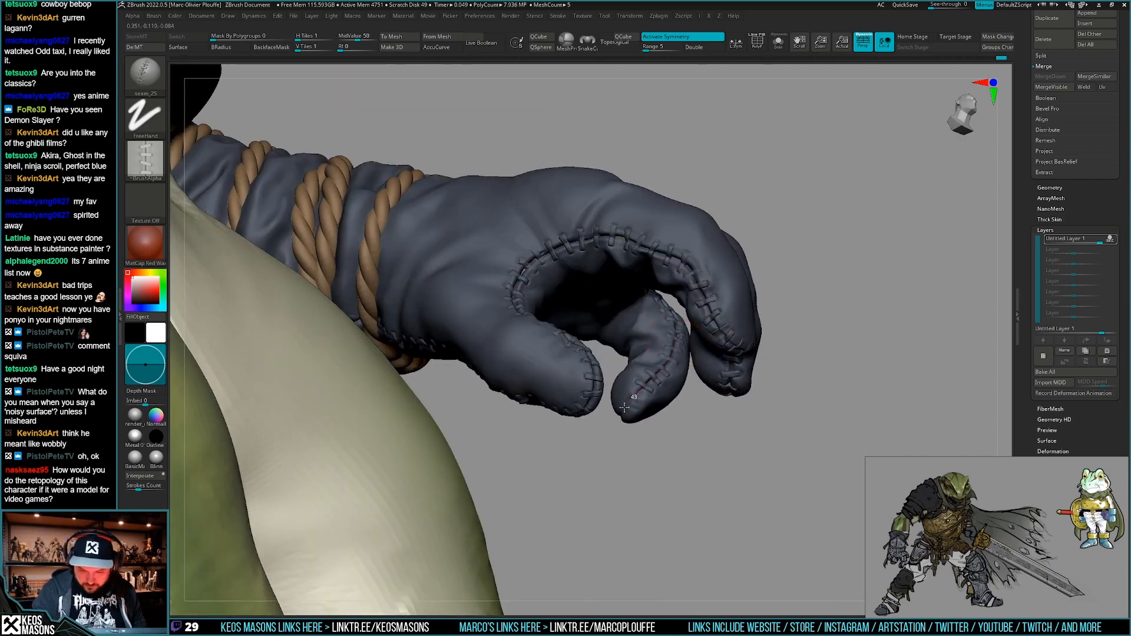
{"action": "mouse_move", "coordinate": [627, 402]}
{"action": "right_mouse_down"}
{"action": "mouse_move", "coordinate": [657, 321]}
{"action": "mouse_move", "coordinate": [643, 371]}
{"action": "right_mouse_up"}
{"action": "left_click_drag", "start_coordinate": [641, 389], "coordinate": [614, 417]}
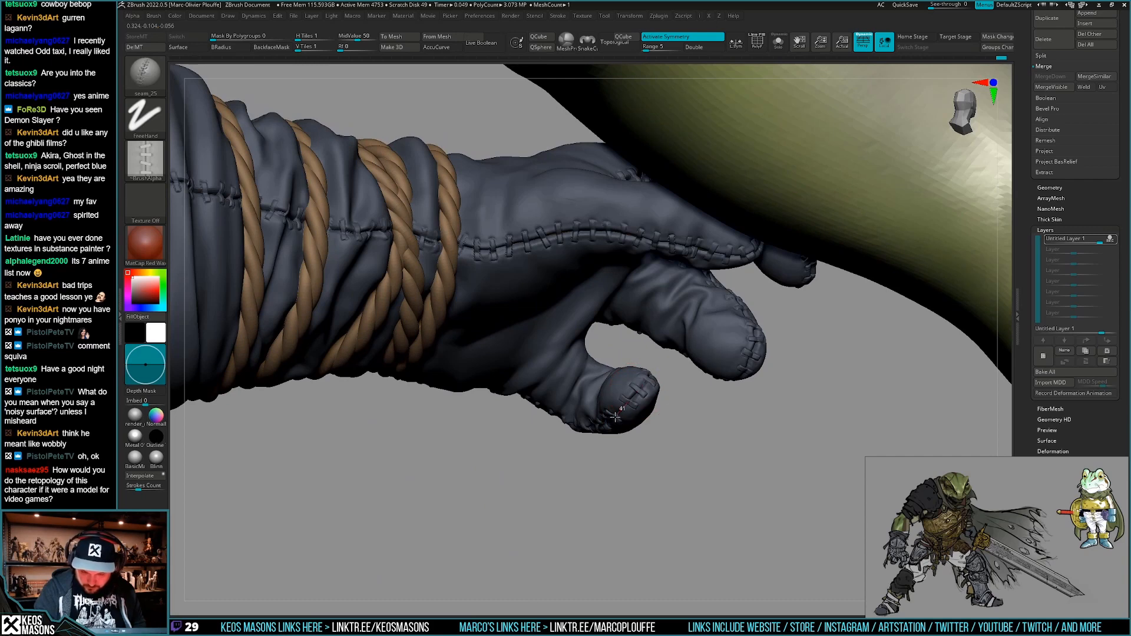
{"action": "mouse_move", "coordinate": [619, 410]}
{"action": "right_mouse_down"}
{"action": "mouse_move", "coordinate": [659, 433]}
{"action": "mouse_move", "coordinate": [663, 336]}
{"action": "mouse_move", "coordinate": [617, 425]}
{"action": "right_mouse_up"}
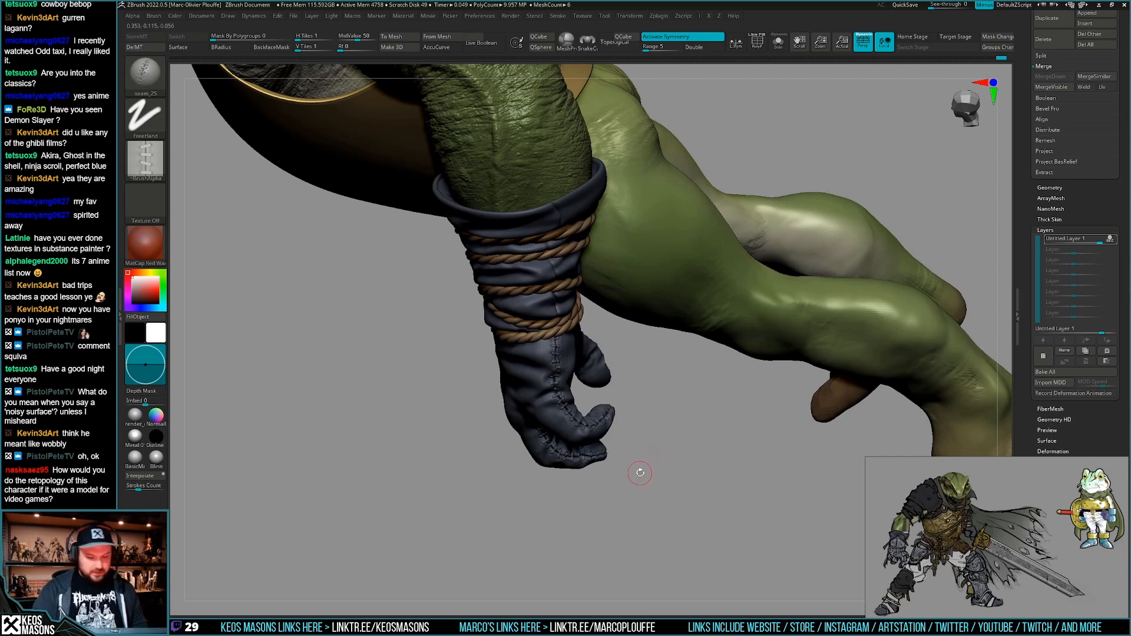
Isolate the gloves and sculpt stitches along the seam between the hand and the wrist folds.
{"action": "right_click_drag", "start_coordinate": [639, 469], "coordinate": [648, 419]}
{"action": "right_click_drag", "start_coordinate": [647, 419], "coordinate": [657, 527], "text": "alt"}
{"action": "right_click_drag", "start_coordinate": [606, 466], "coordinate": [601, 491], "text": "alt"}
{"action": "right_click_drag", "start_coordinate": [701, 451], "coordinate": [670, 426]}
{"action": "key", "text": "alt+s"}
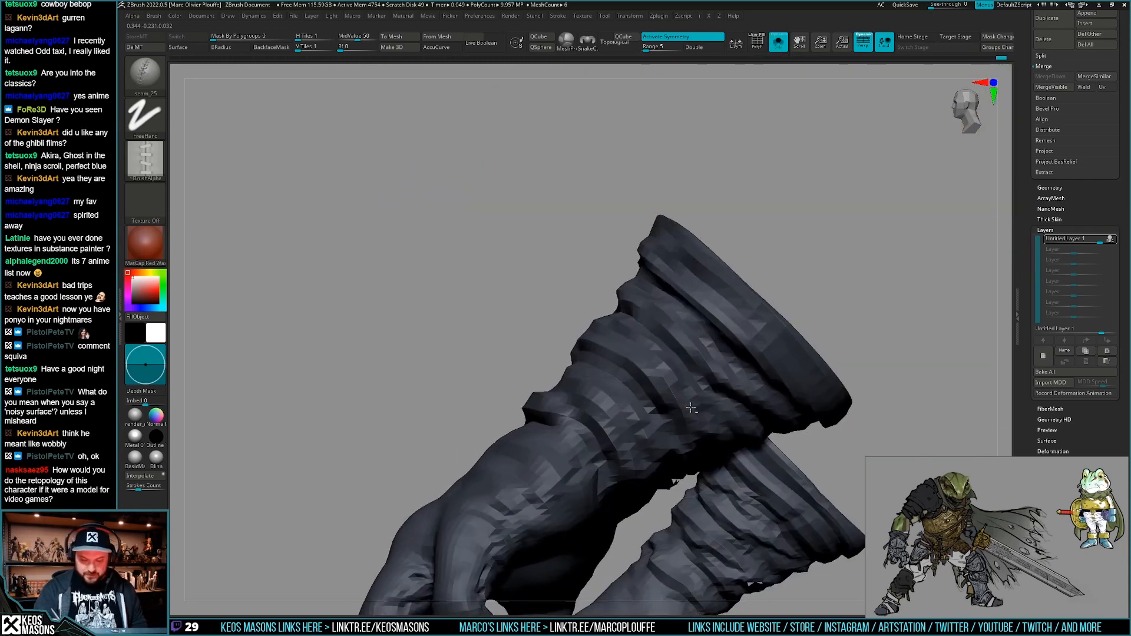
{"action": "right_click_drag", "start_coordinate": [595, 464], "coordinate": [588, 464]}
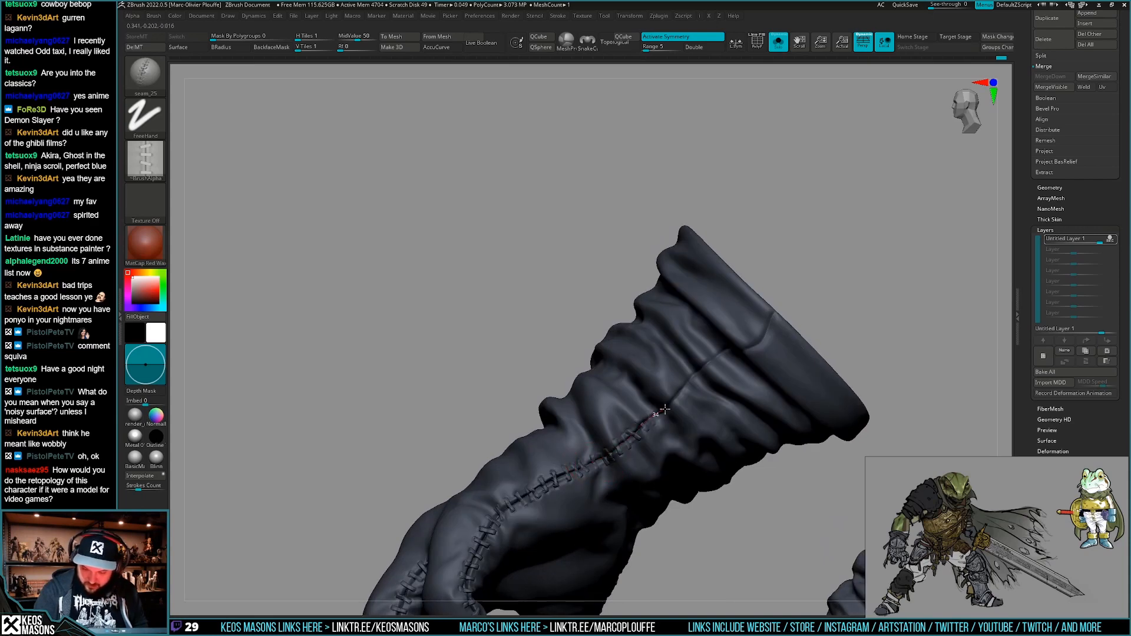
{"action": "right_click_drag", "start_coordinate": [664, 408], "coordinate": [660, 430]}
{"action": "left_click_drag", "start_coordinate": [554, 546], "coordinate": [536, 566]}
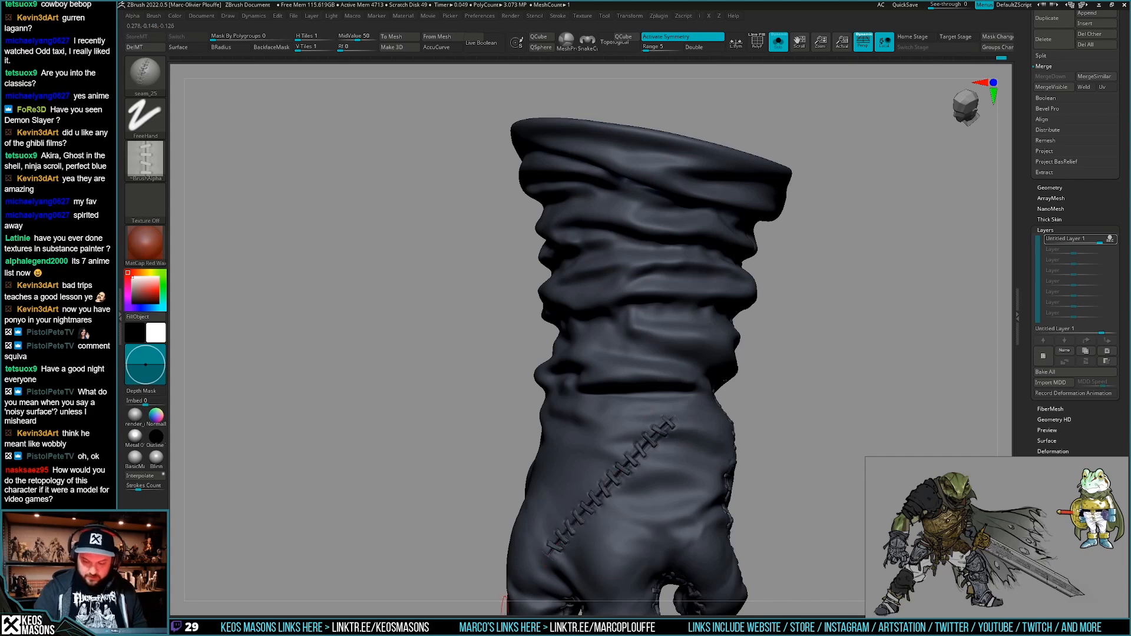
Extend the stitching up the wrinkled sleeve to the base of the cuff band.
{"action": "mouse_move", "coordinate": [757, 386]}
{"action": "right_mouse_down"}
{"action": "mouse_move", "coordinate": [800, 328]}
{"action": "mouse_move", "coordinate": [745, 412]}
{"action": "mouse_move", "coordinate": [695, 395]}
{"action": "mouse_move", "coordinate": [704, 374]}
{"action": "right_mouse_up"}
{"action": "left_click_drag", "start_coordinate": [710, 341], "coordinate": [715, 332]}
{"action": "mouse_move", "coordinate": [715, 332]}
{"action": "right_mouse_down"}
{"action": "mouse_move", "coordinate": [708, 326]}
{"action": "mouse_move", "coordinate": [714, 342]}
{"action": "right_mouse_up"}
{"action": "left_click_drag", "start_coordinate": [724, 307], "coordinate": [724, 305]}
{"action": "mouse_move", "coordinate": [696, 312]}
{"action": "right_mouse_down"}
{"action": "mouse_move", "coordinate": [730, 293]}
{"action": "mouse_move", "coordinate": [752, 318]}
{"action": "right_mouse_up"}
Mask everything except the cuff band and continue the stitched seam across the band to its rim.
{"action": "key", "text": "w"}
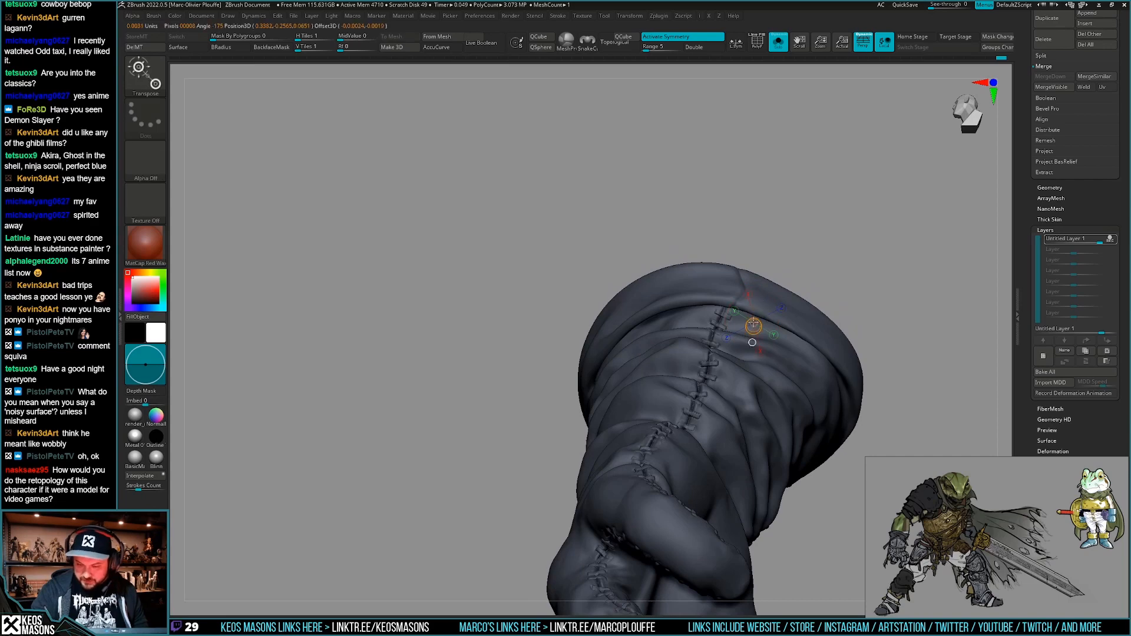
{"action": "left_click", "coordinate": [752, 318], "text": "ctrl"}
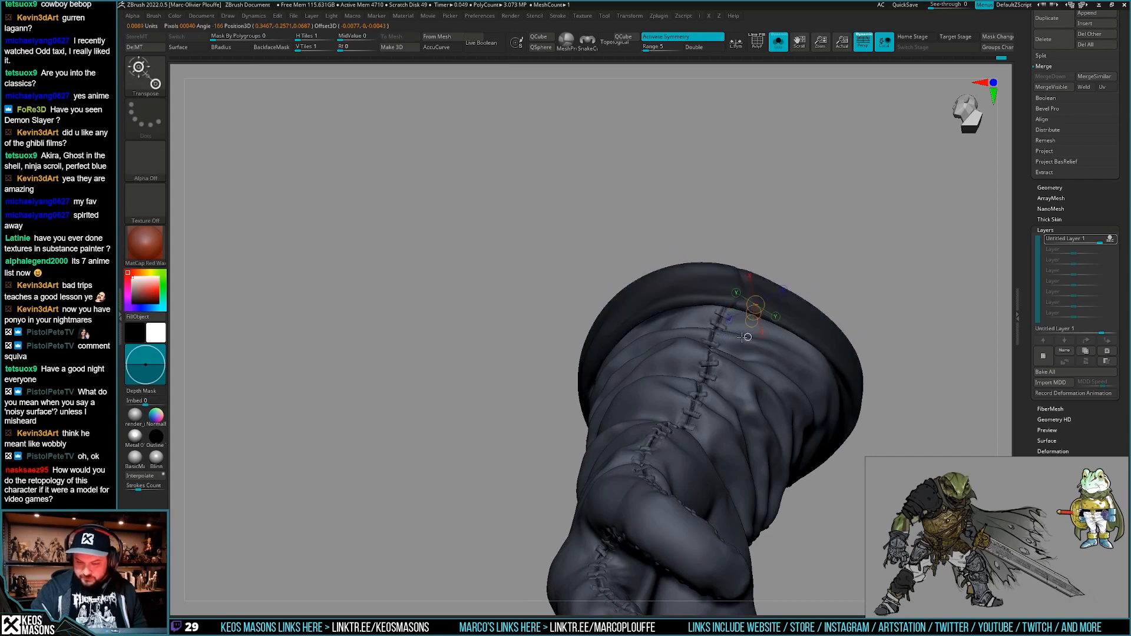
{"action": "key", "text": "q"}
{"action": "key", "text": "ctrl+i"}
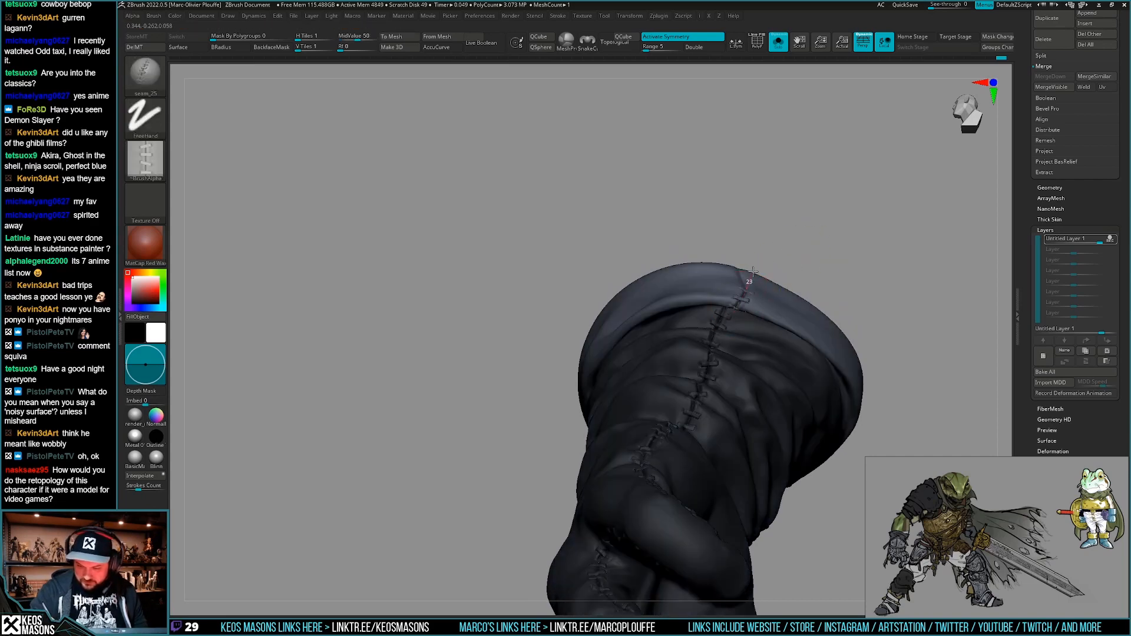
{"action": "mouse_move", "coordinate": [752, 270]}
{"action": "right_mouse_down"}
{"action": "mouse_move", "coordinate": [743, 278]}
{"action": "mouse_move", "coordinate": [760, 270]}
{"action": "right_mouse_up"}
{"action": "left_click_drag", "start_coordinate": [744, 276], "coordinate": [742, 250]}
{"action": "mouse_move", "coordinate": [743, 250]}
{"action": "right_mouse_down"}
{"action": "mouse_move", "coordinate": [776, 234]}
{"action": "mouse_move", "coordinate": [758, 176]}
{"action": "mouse_move", "coordinate": [723, 412]}
{"action": "right_mouse_up"}
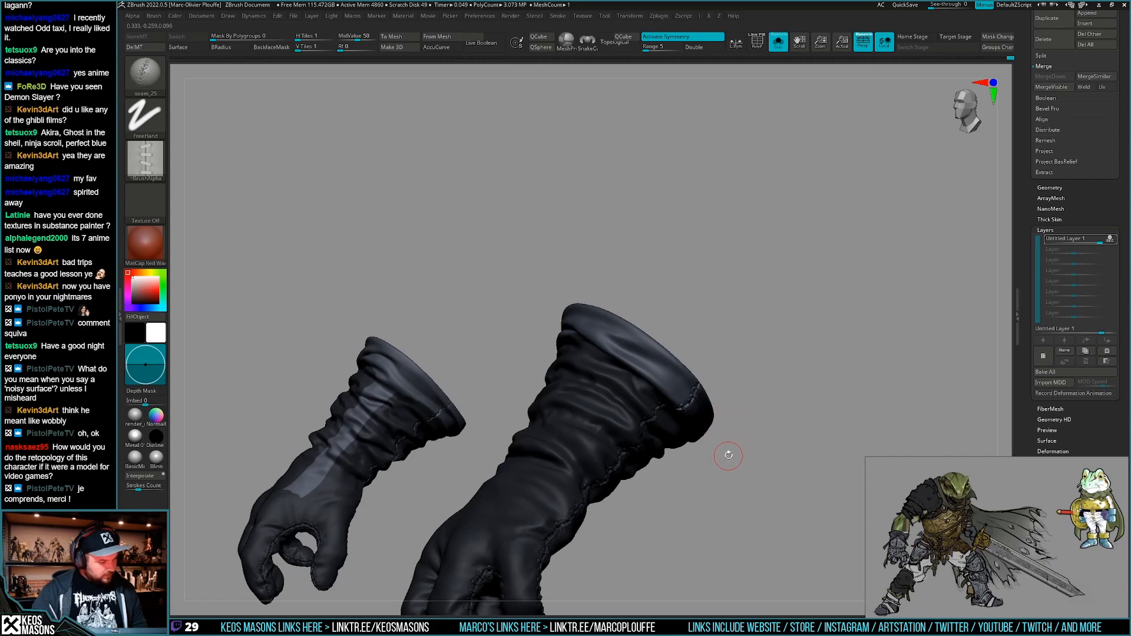
Clear the mask, show the whole character again and add a new layer to the gloves.
{"action": "mouse_move", "coordinate": [727, 457]}
{"action": "left_mouse_down"}
{"action": "mouse_move", "coordinate": [744, 391]}
{"action": "mouse_move", "coordinate": [721, 394]}
{"action": "mouse_move", "coordinate": [757, 407]}
{"action": "mouse_move", "coordinate": [684, 426]}
{"action": "mouse_move", "coordinate": [722, 438]}
{"action": "mouse_move", "coordinate": [732, 421]}
{"action": "mouse_move", "coordinate": [731, 462]}
{"action": "mouse_move", "coordinate": [669, 440]}
{"action": "mouse_move", "coordinate": [688, 434]}
{"action": "left_mouse_up"}
{"action": "key", "text": "alt+s"}
{"action": "key", "text": "alt+s"}
{"action": "key", "text": "shift+f"}
{"action": "key", "text": "shift+f"}
{"action": "left_click_drag", "start_coordinate": [688, 435], "coordinate": [747, 419], "text": "alt"}
{"action": "key", "text": "alt+s"}
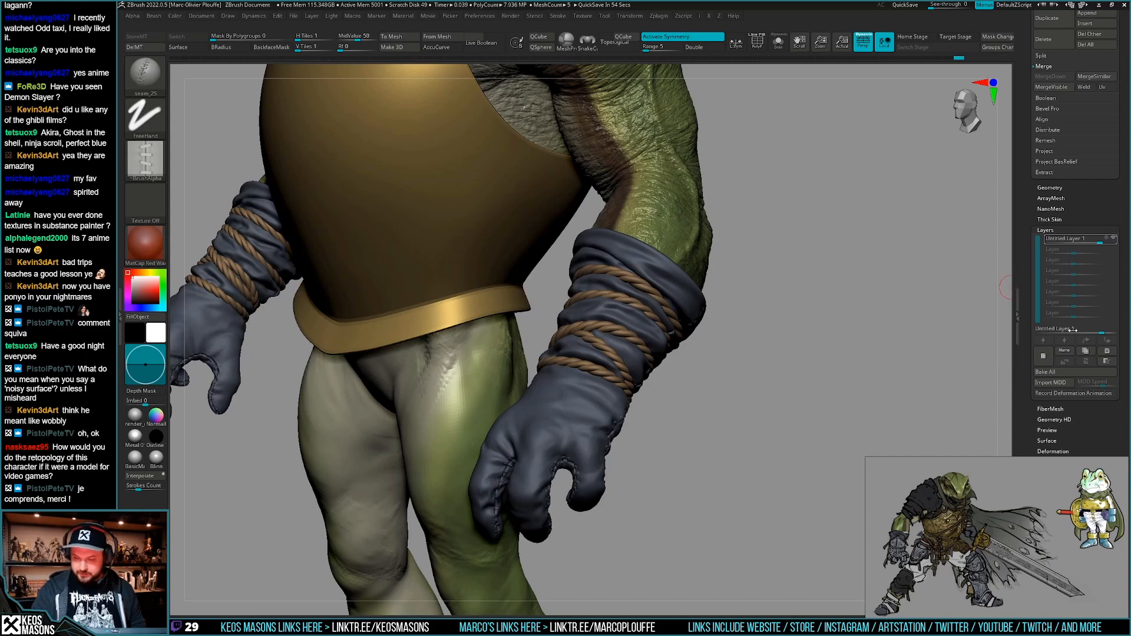
{"action": "left_click", "coordinate": [1043, 351]}
{"action": "left_click_drag", "start_coordinate": [733, 441], "coordinate": [730, 445]}
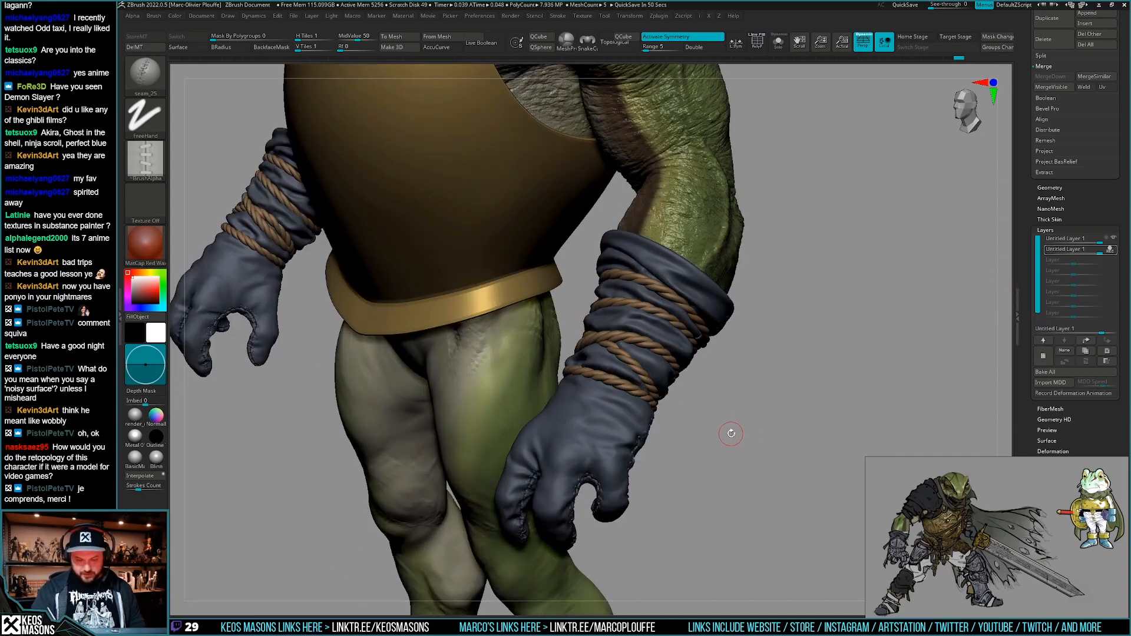
Load the leathercrack brush preset from the samus tools folder.
{"action": "key", "text": "b"}
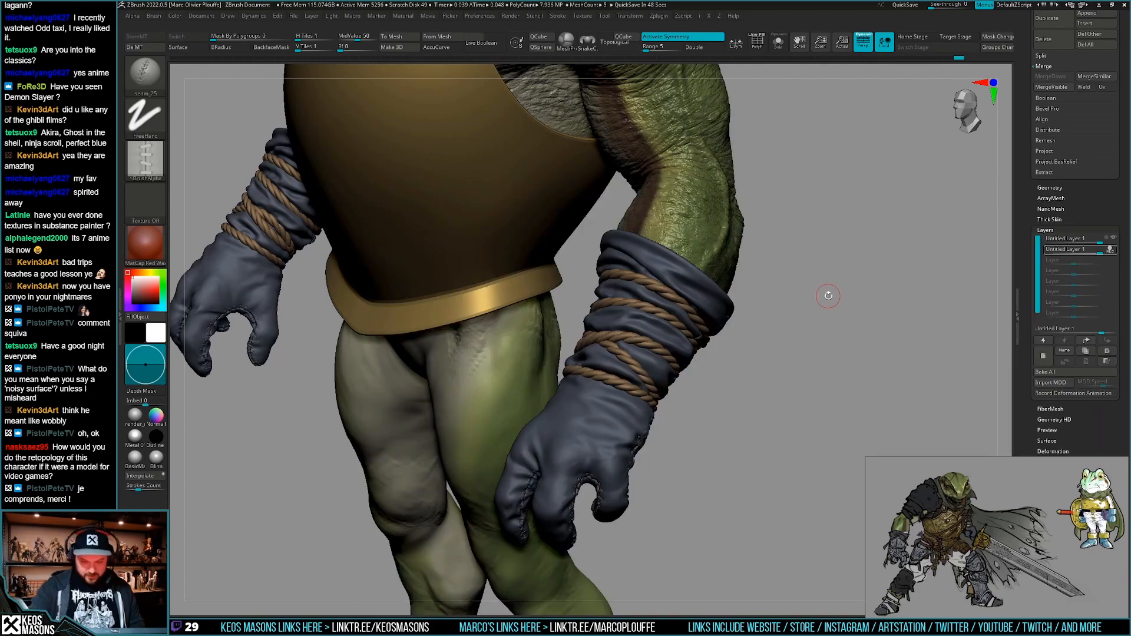
{"action": "key", "text": "b"}
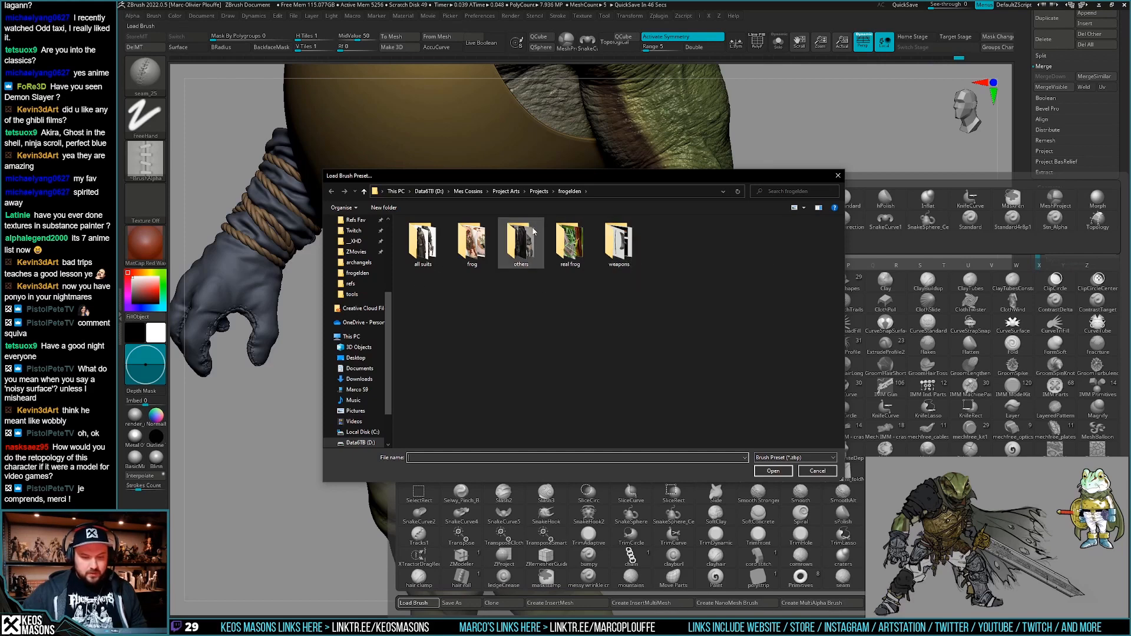
{"action": "left_click", "coordinate": [359, 262]}
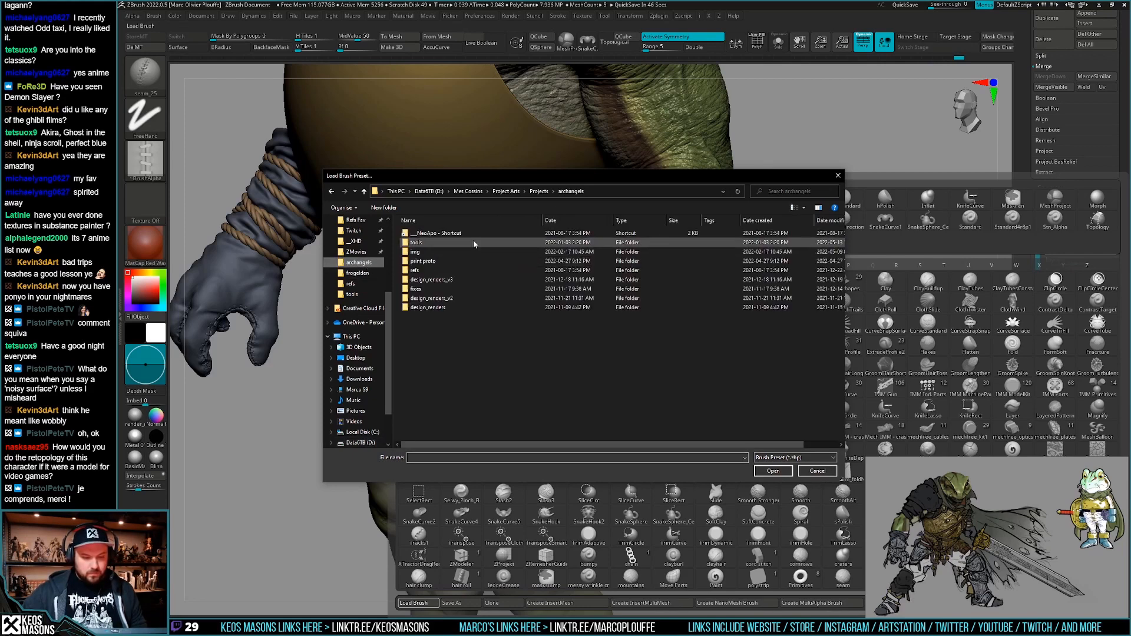
{"action": "double_click", "coordinate": [428, 243]}
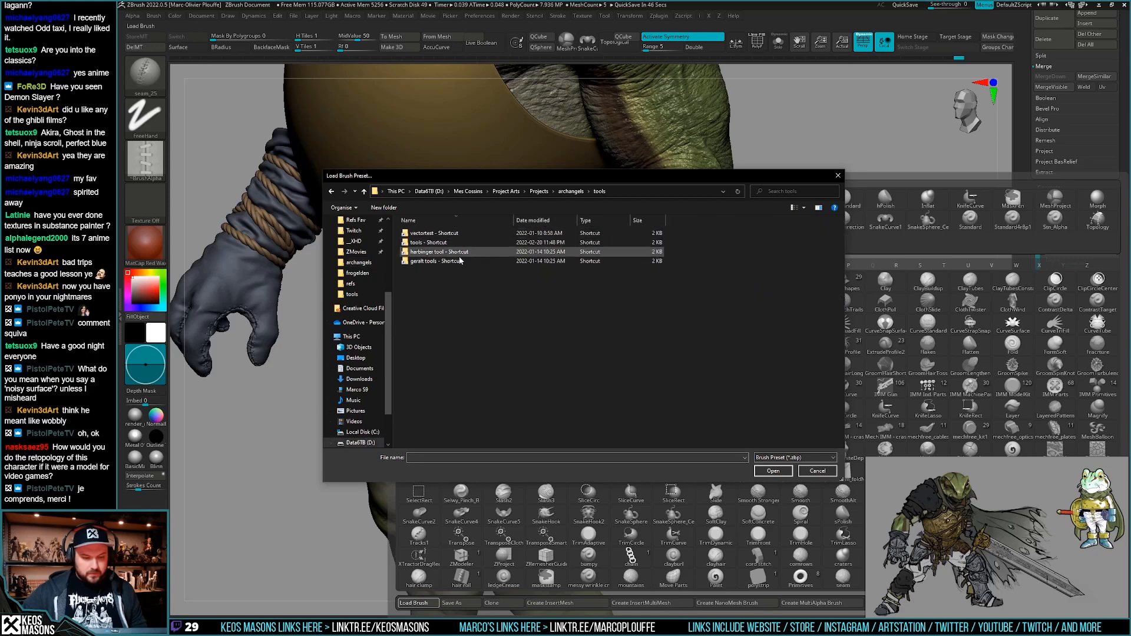
{"action": "left_click_drag", "start_coordinate": [430, 263], "coordinate": [361, 273]}
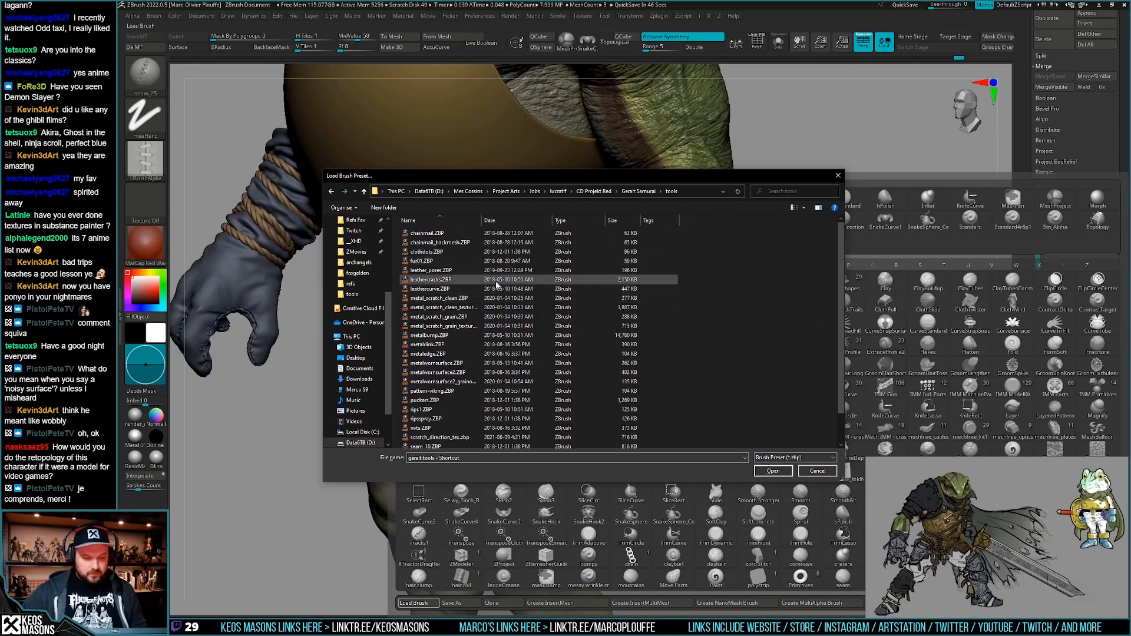
{"action": "left_click_drag", "start_coordinate": [433, 243], "coordinate": [368, 272]}
{"action": "double_click", "coordinate": [416, 246]}
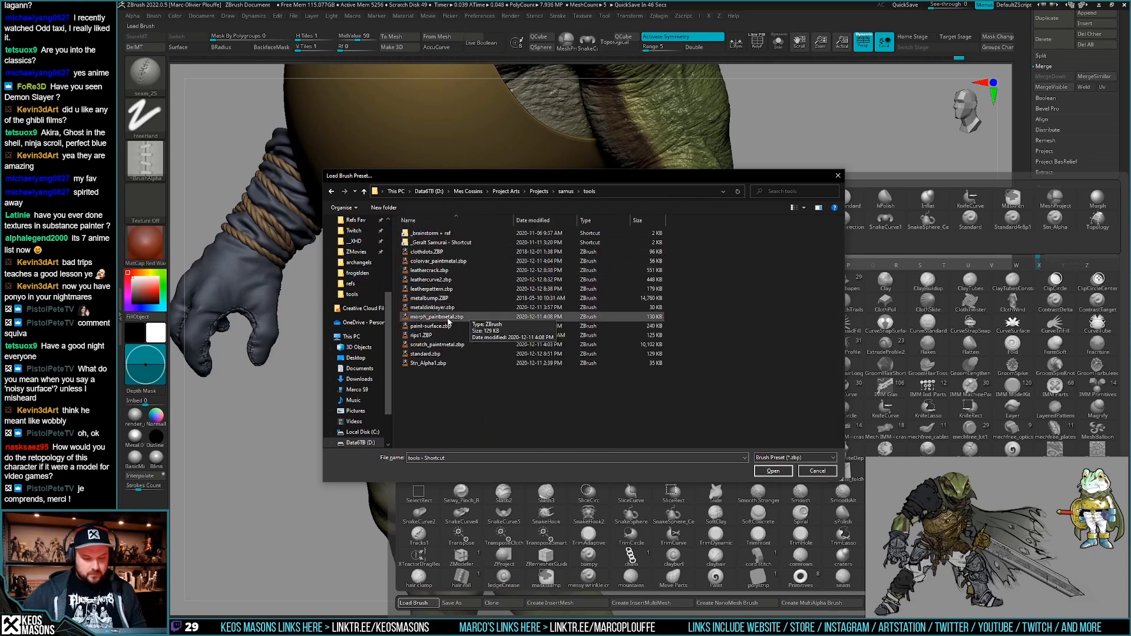
{"action": "left_click", "coordinate": [430, 289], "text": "shift"}
{"action": "left_click", "coordinate": [773, 471]}
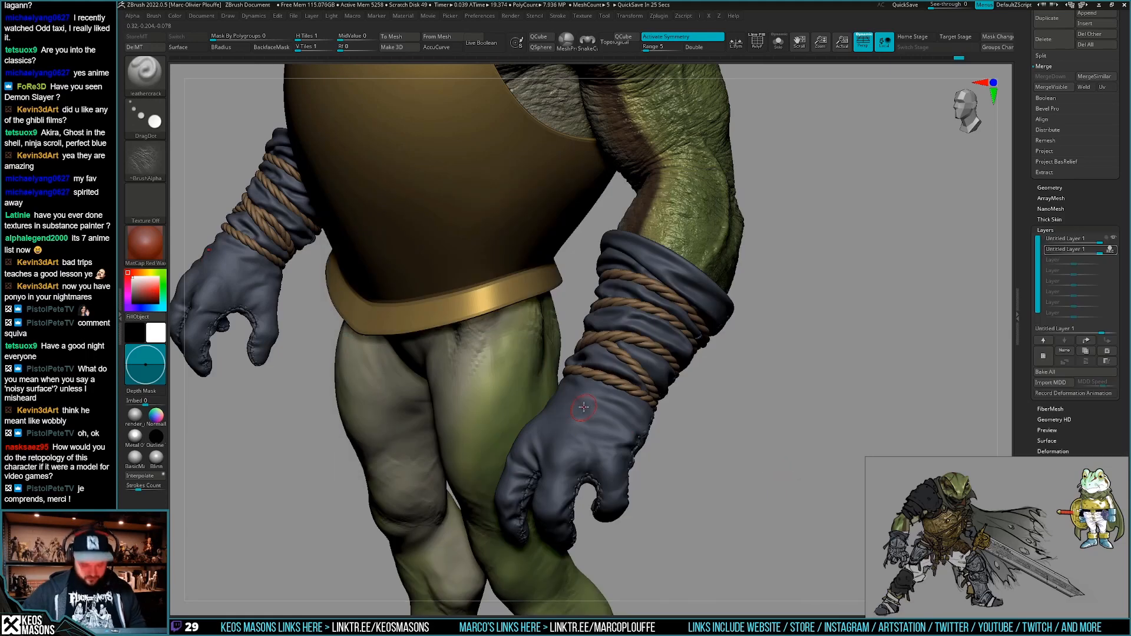
{"action": "key", "text": "b"}
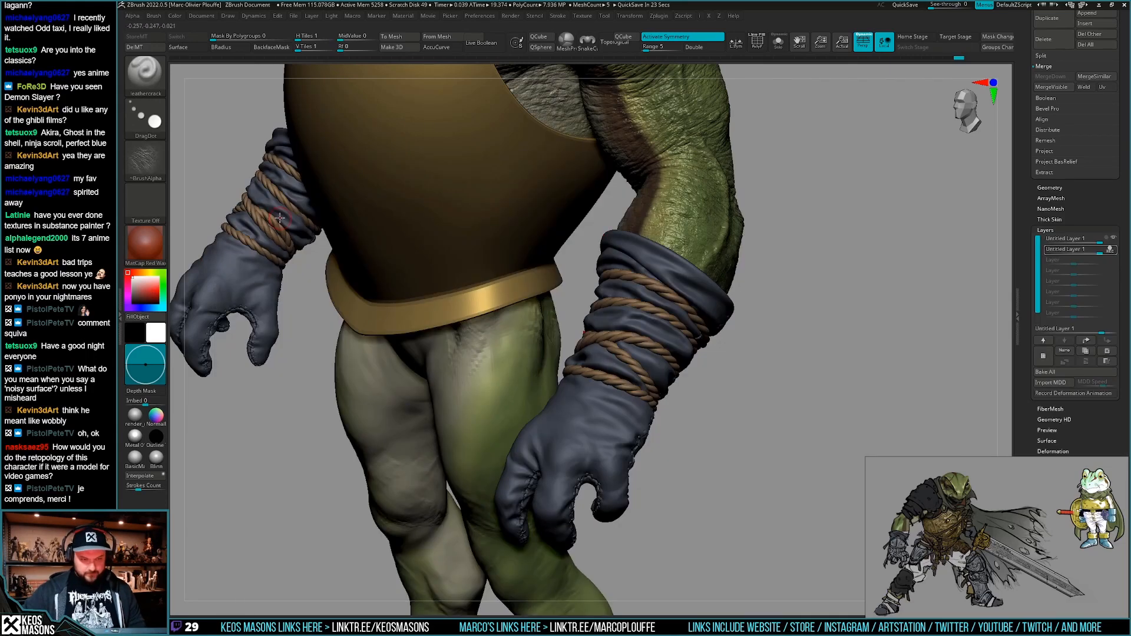
{"action": "key", "text": "b"}
{"action": "key", "text": "Escape"}
{"action": "key", "text": "b"}
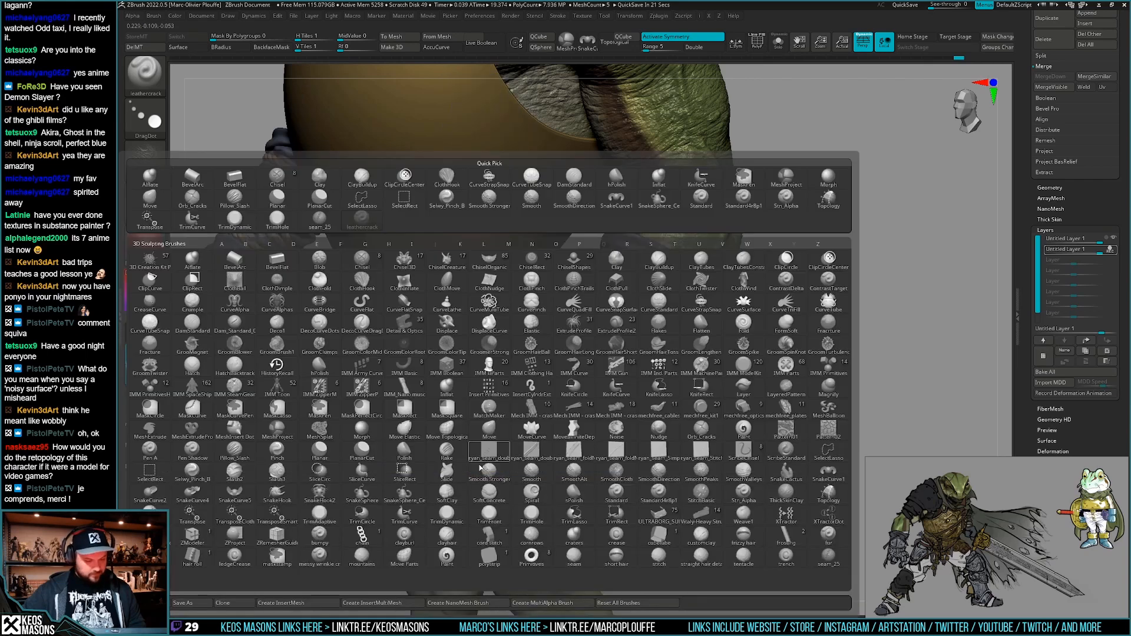
{"action": "key", "text": "Escape"}
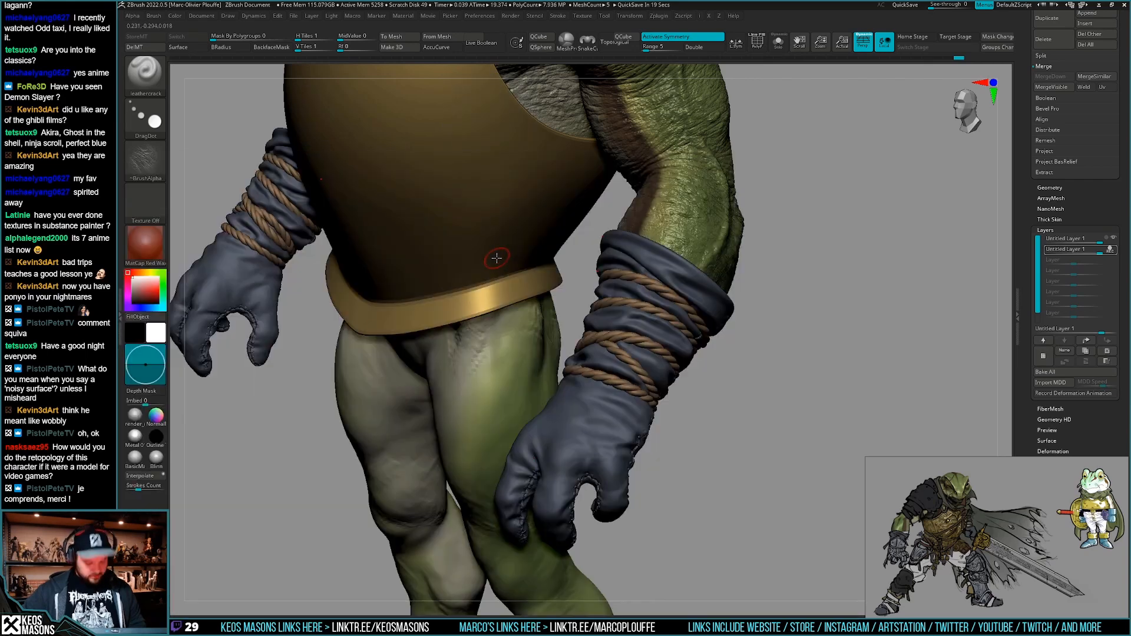
{"action": "key", "text": "comma"}
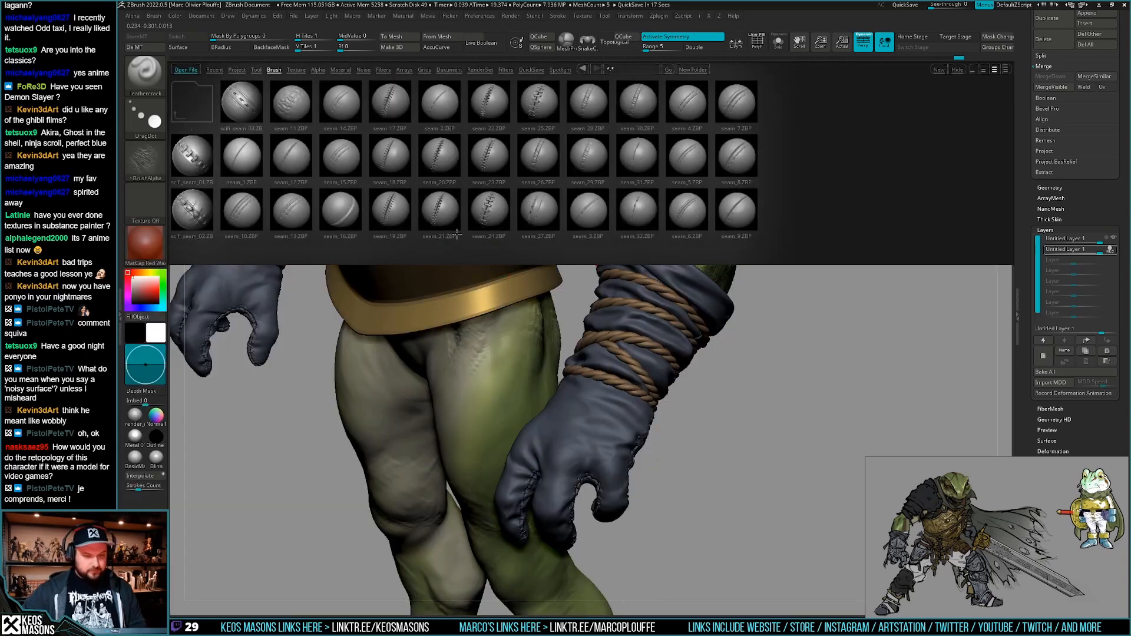
{"action": "key", "text": "comma"}
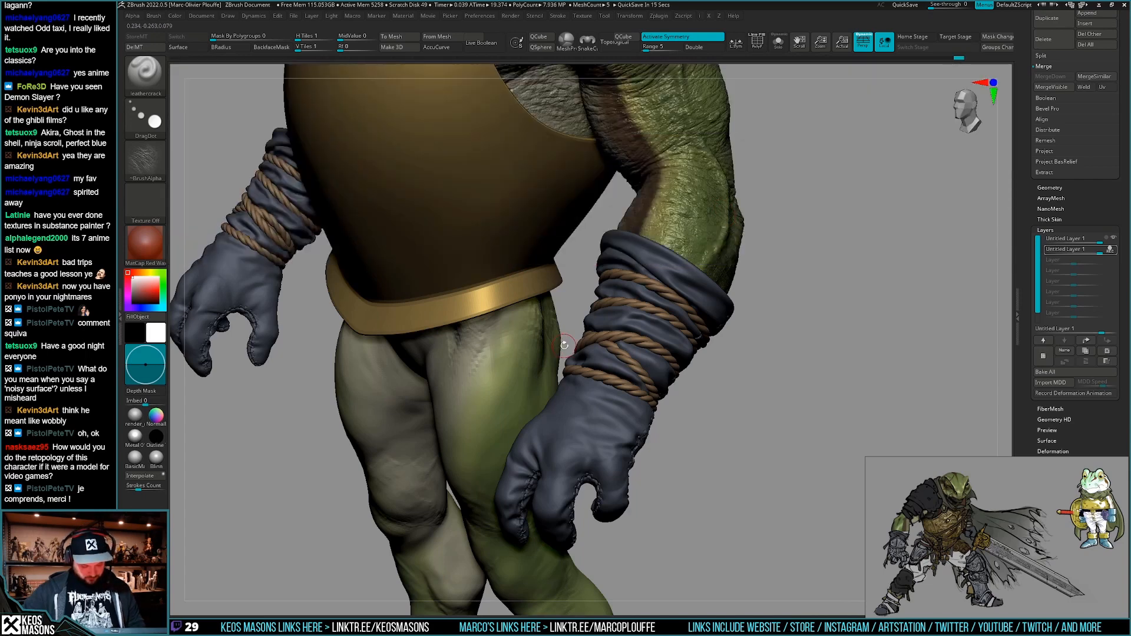
Load the leathercurve2.zbp brush preset from the samus tools folder.
{"action": "key", "text": "b"}
{"action": "left_click", "coordinate": [239, 608]}
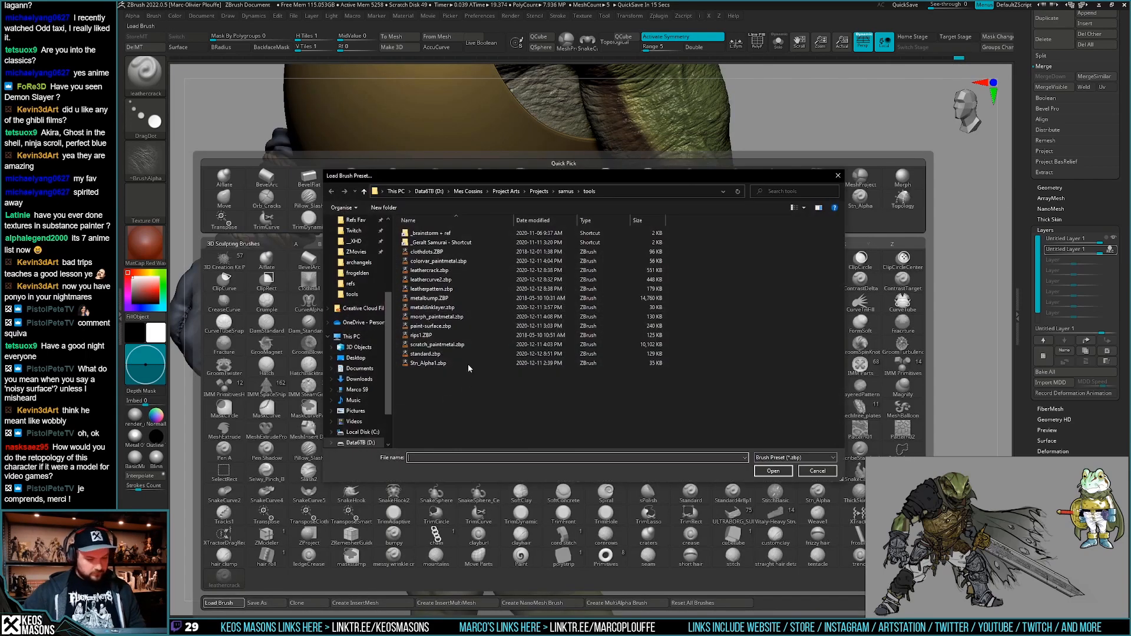
{"action": "double_click", "coordinate": [439, 280]}
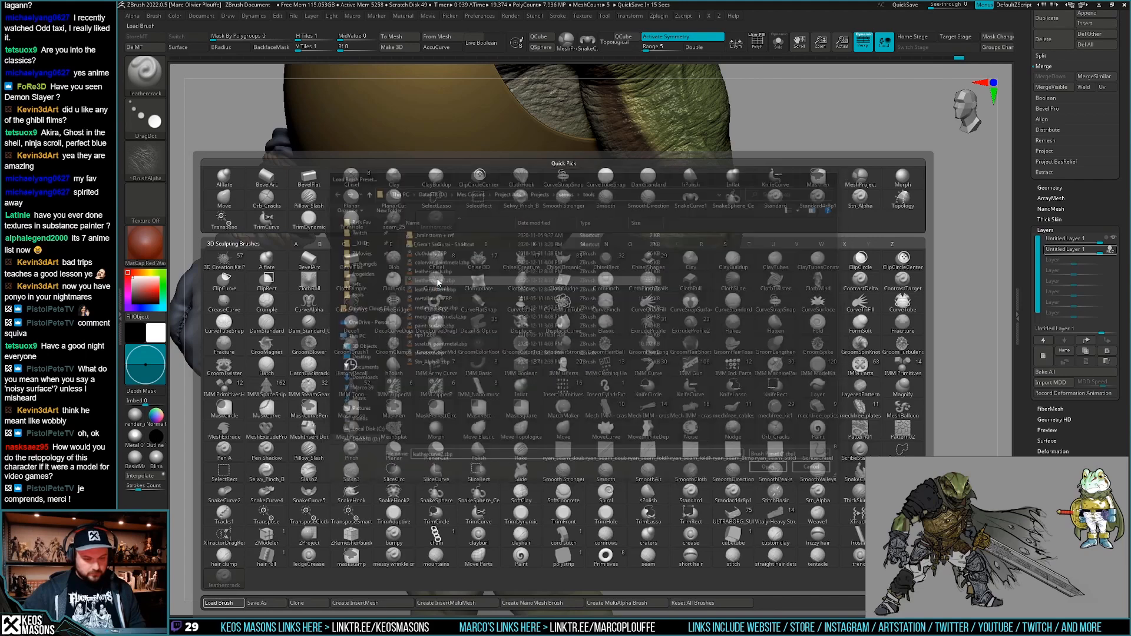
{"action": "key", "text": "b"}
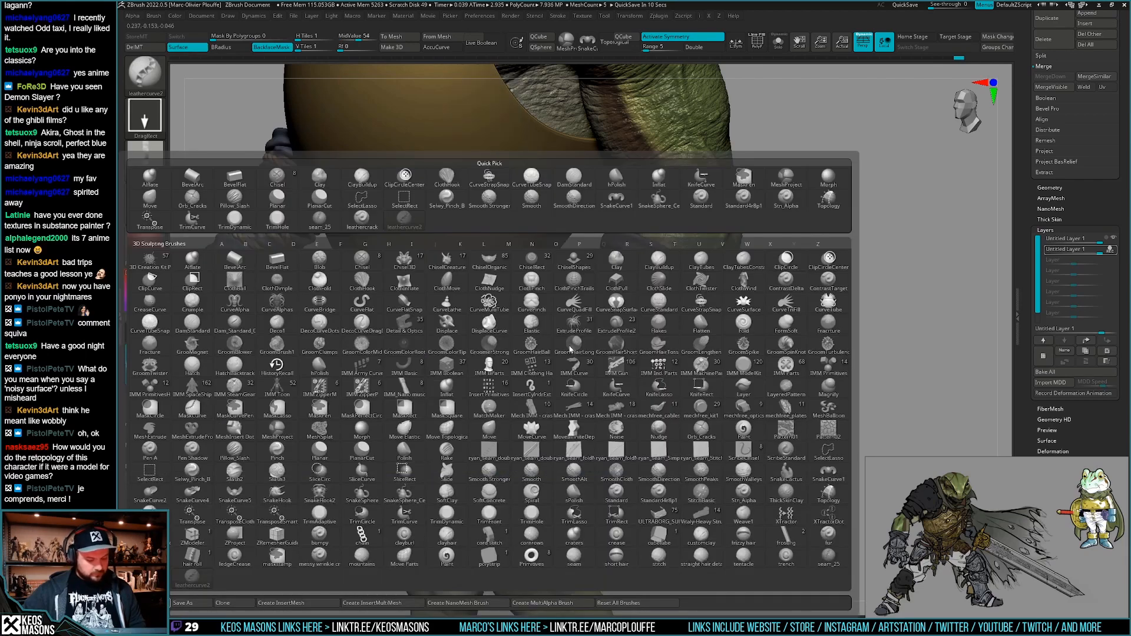
Load the leatherpattern.zbp brush preset from the samus tools folder and try it on the back of the glove.
{"action": "double_click", "coordinate": [444, 289]}
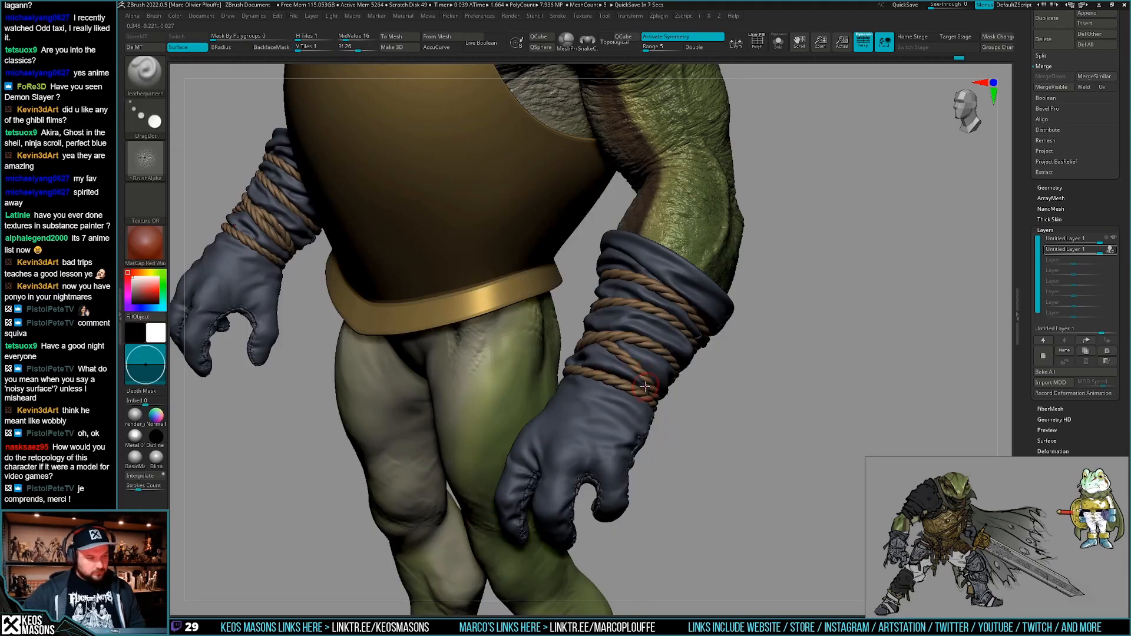
{"action": "left_click_drag", "start_coordinate": [666, 463], "coordinate": [701, 501]}
{"action": "left_click_drag", "start_coordinate": [730, 453], "coordinate": [715, 439]}
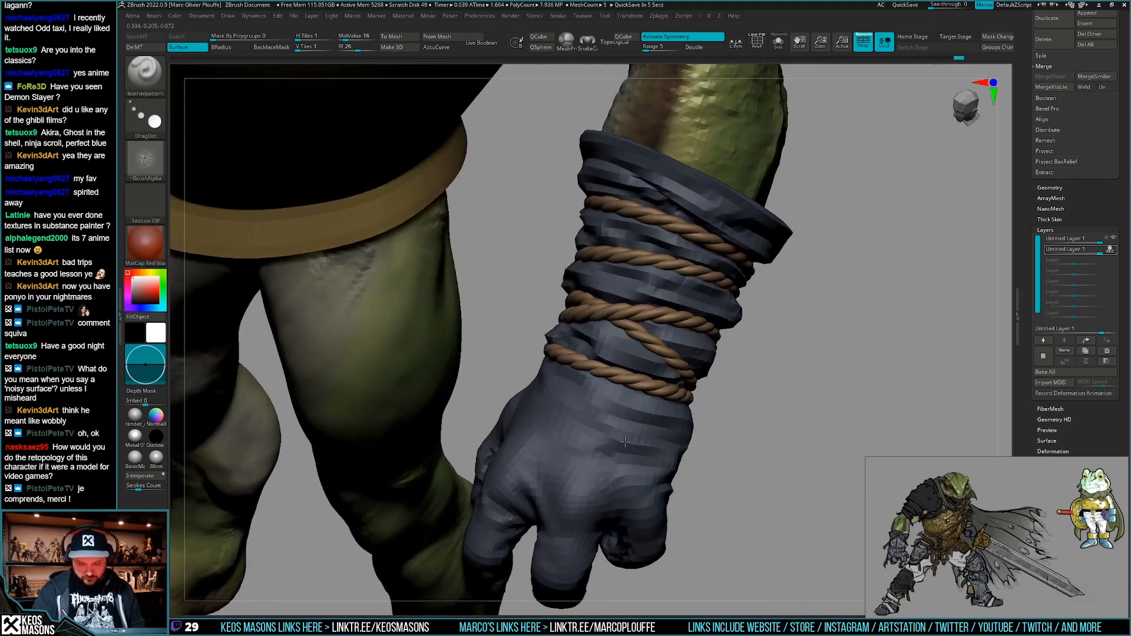
{"action": "left_click_drag", "start_coordinate": [603, 438], "coordinate": [600, 442]}
{"action": "mouse_move", "coordinate": [720, 457]}
{"action": "right_mouse_down", "text": "ctrl"}
{"action": "mouse_move", "coordinate": [707, 439]}
{"action": "mouse_move", "coordinate": [716, 441]}
{"action": "right_mouse_up", "text": "ctrl"}
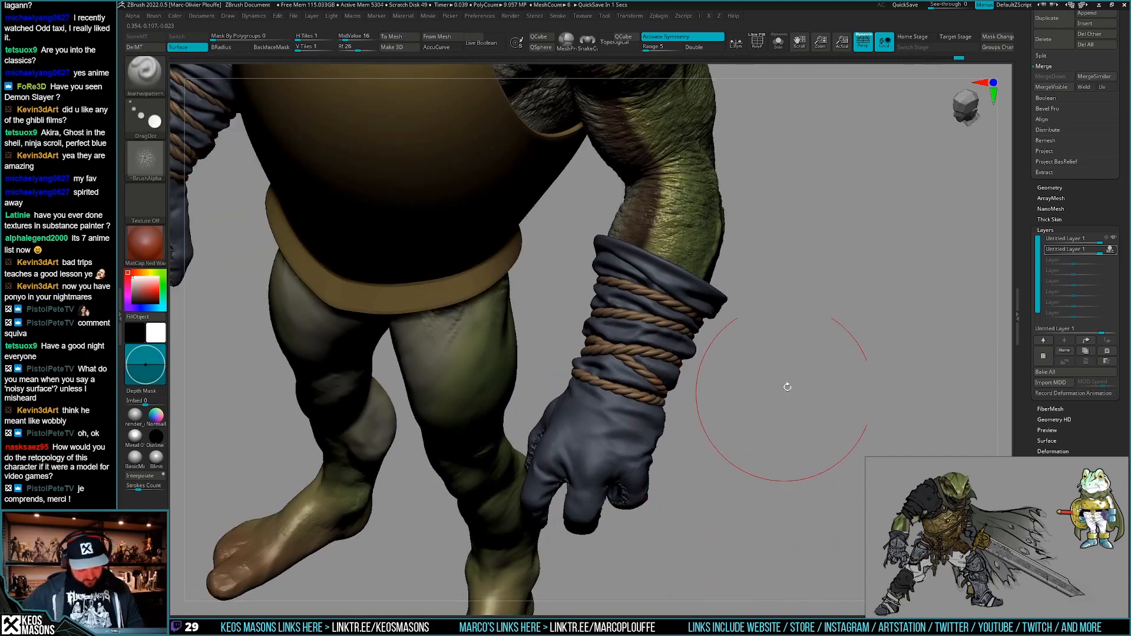
{"action": "key", "text": "comma"}
{"action": "right_click_drag", "start_coordinate": [643, 389], "coordinate": [647, 380]}
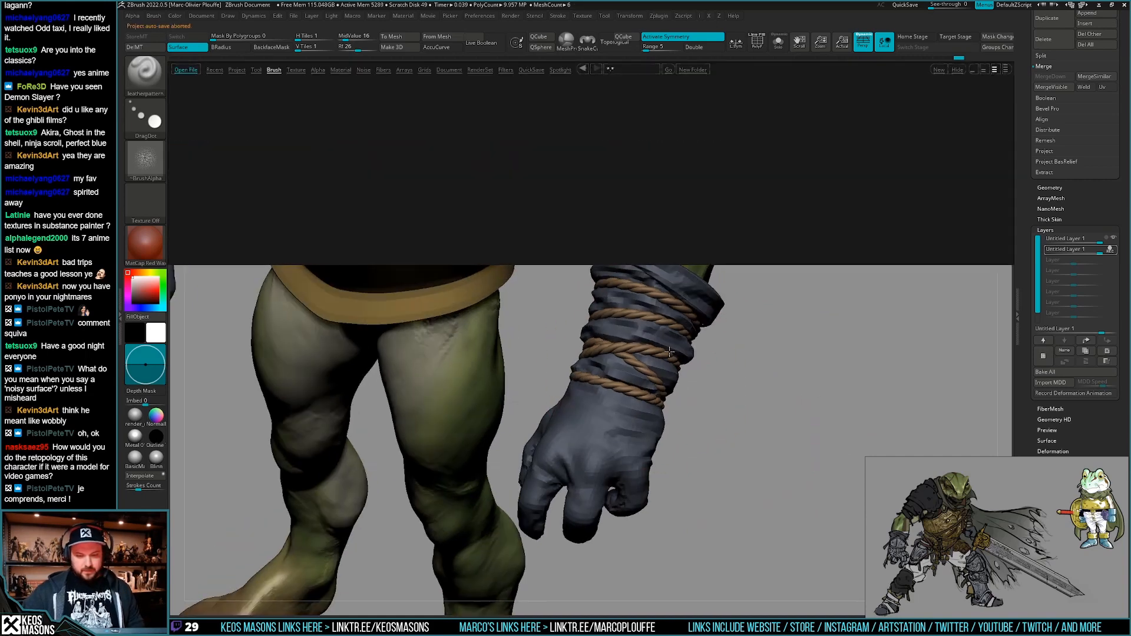
{"action": "key", "text": "comma"}
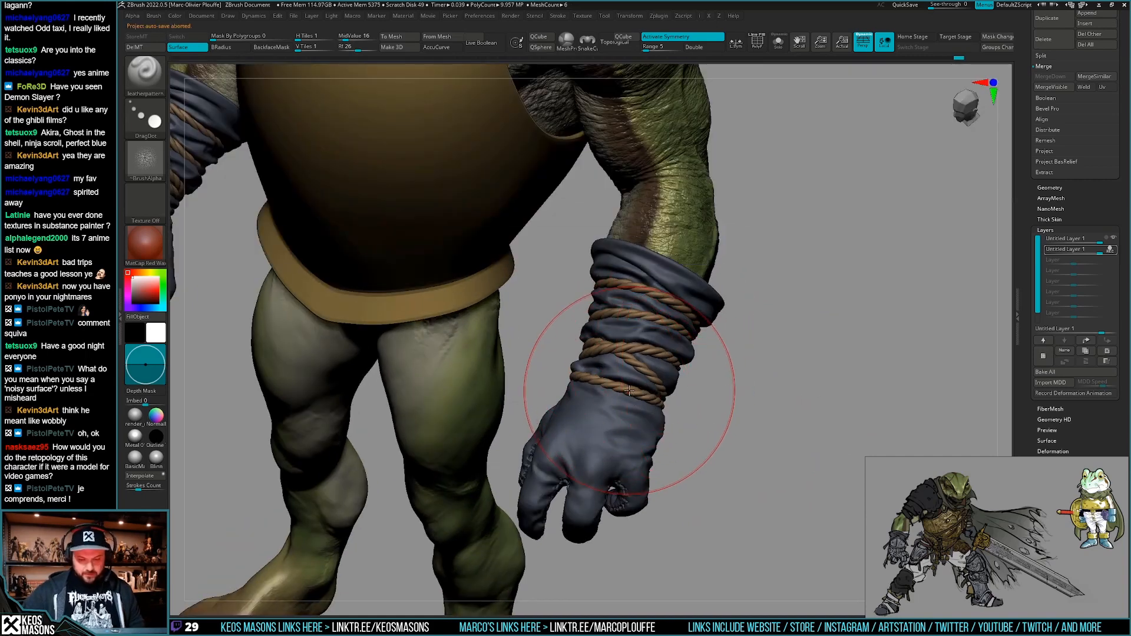
{"action": "key", "text": "space"}
{"action": "left_click", "coordinate": [606, 433]}
{"action": "key", "text": "space"}
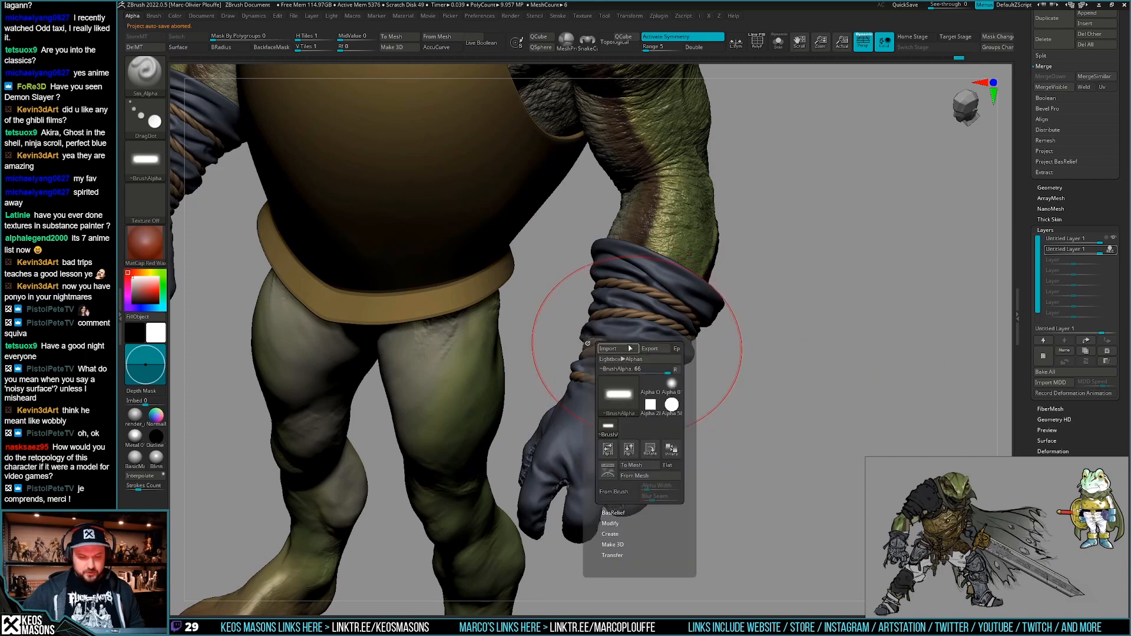
Load the leather_pores.ZBP brush preset from the Geralt Samurai tools folder and try it on the glove.
{"action": "key", "text": "b"}
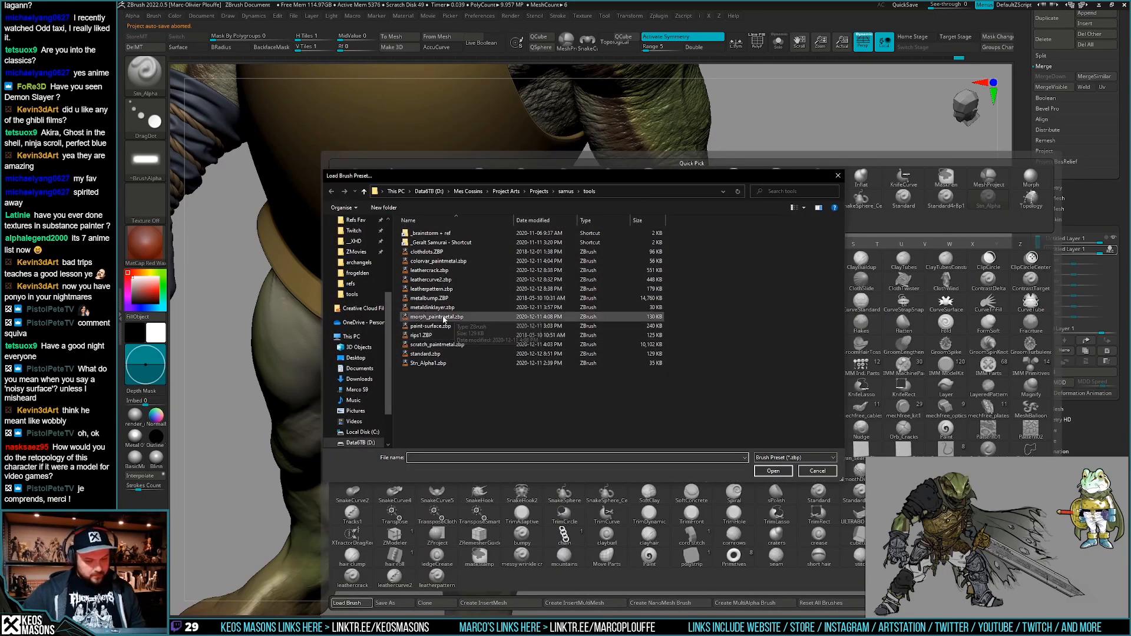
{"action": "left_click", "coordinate": [432, 243]}
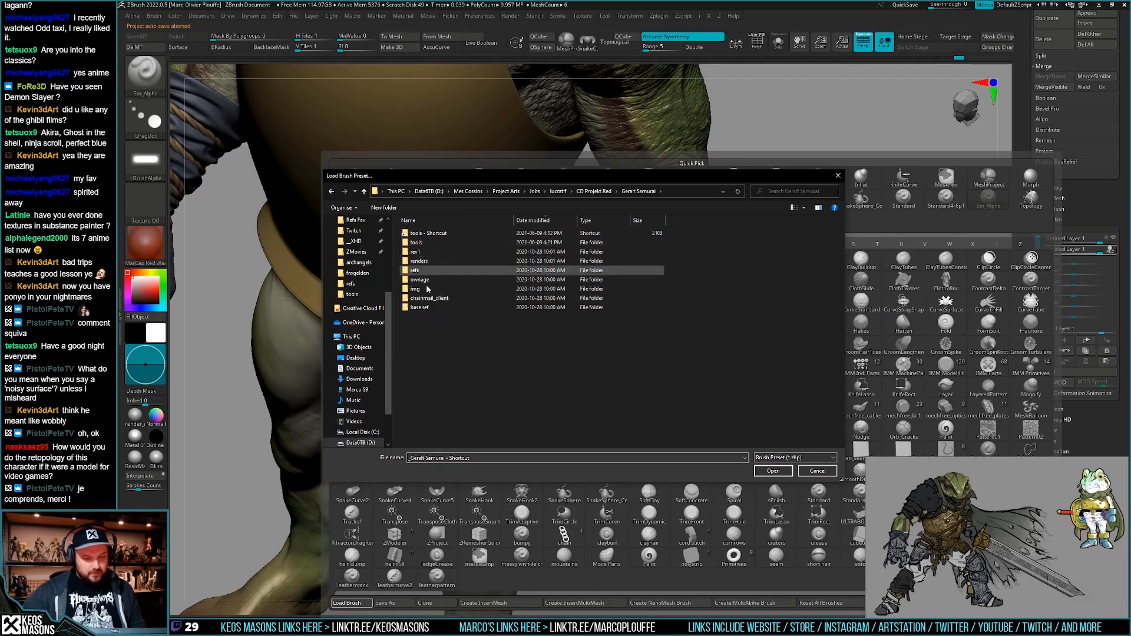
{"action": "double_click", "coordinate": [431, 243]}
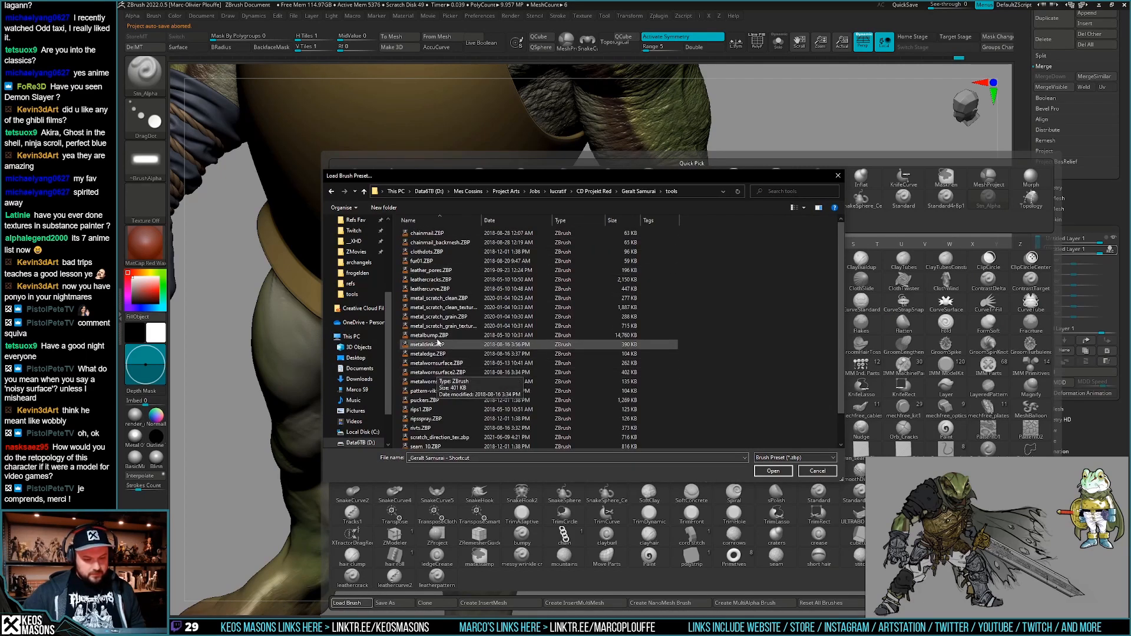
{"action": "double_click", "coordinate": [445, 271]}
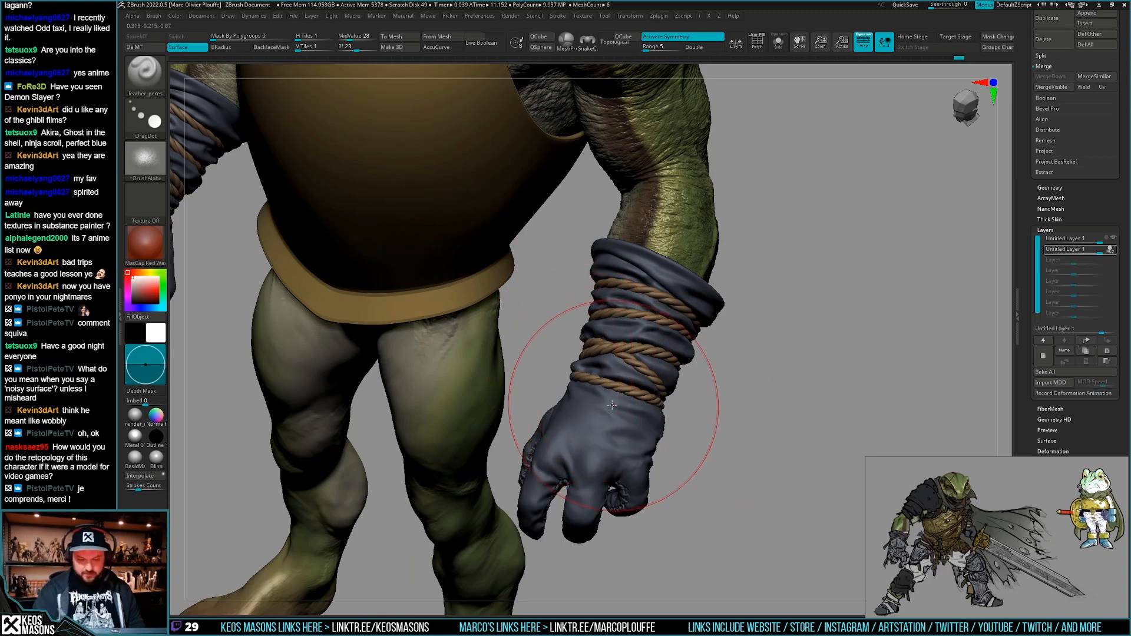
{"action": "key", "text": "ctrl"}
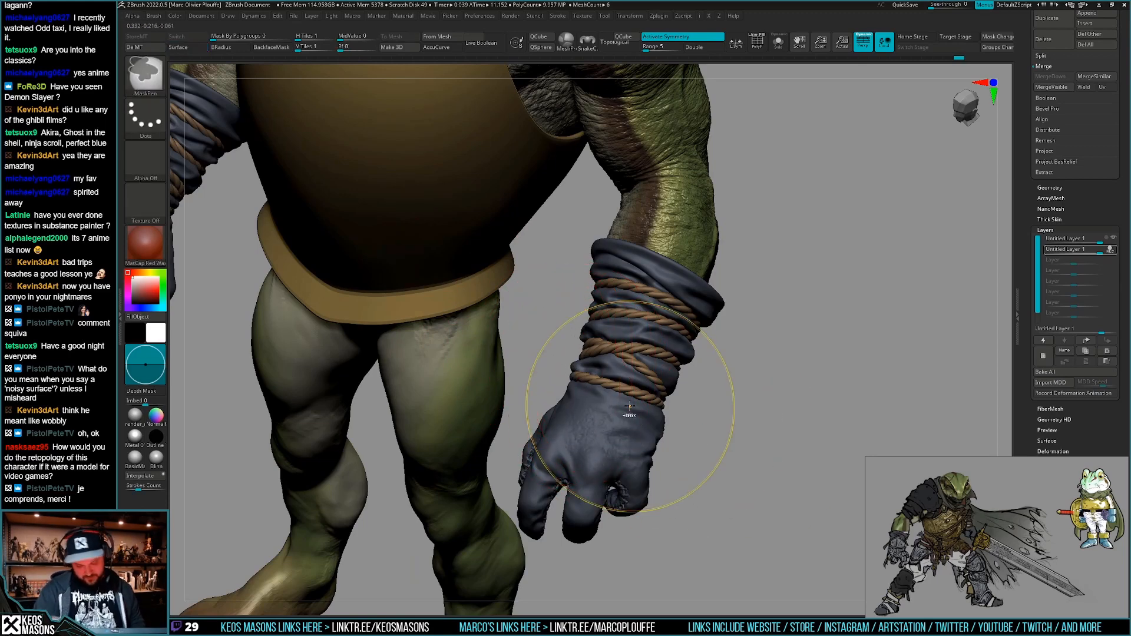
{"action": "key", "text": "b"}
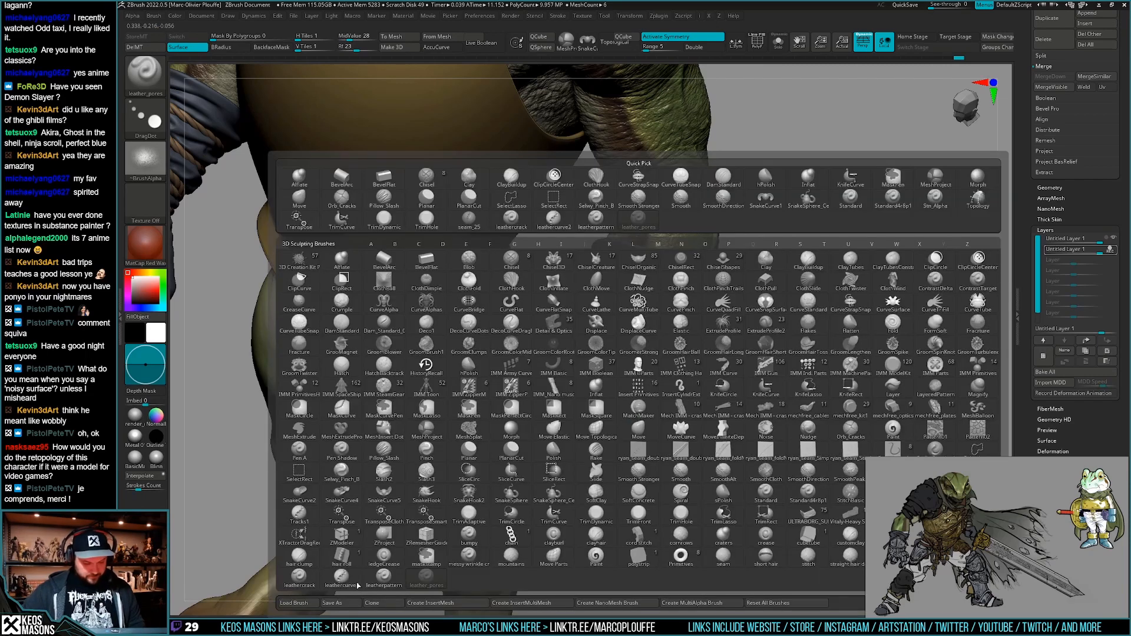
{"action": "left_click", "coordinate": [293, 603]}
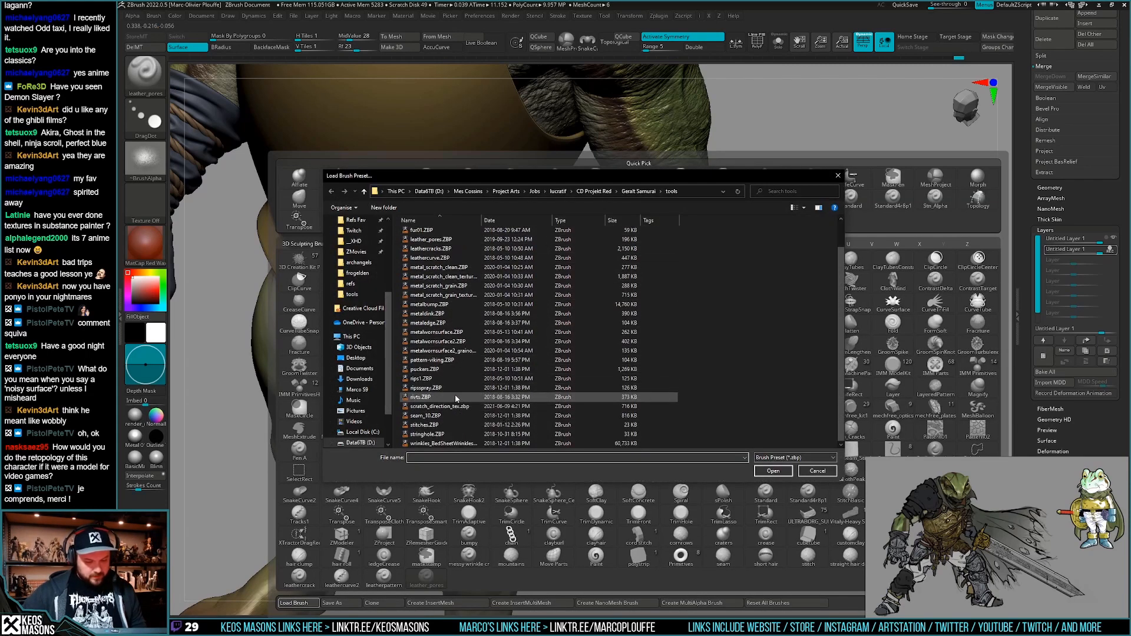
{"action": "scroll", "coordinate": [455, 394], "scroll_direction": "up", "scroll_amount": 1}
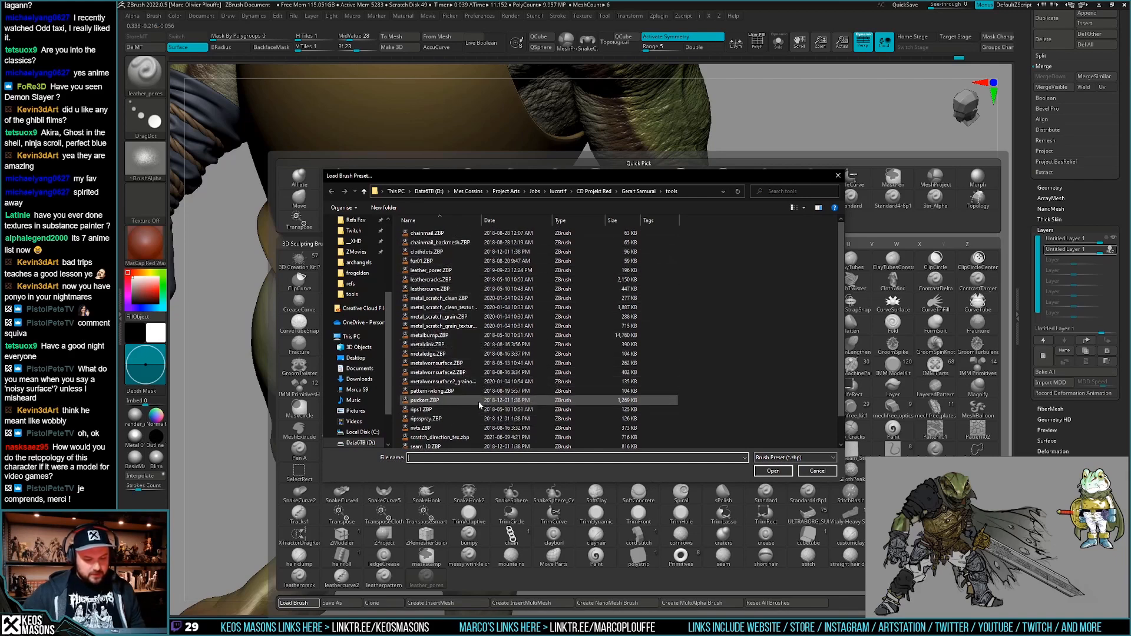
{"action": "double_click", "coordinate": [482, 418]}
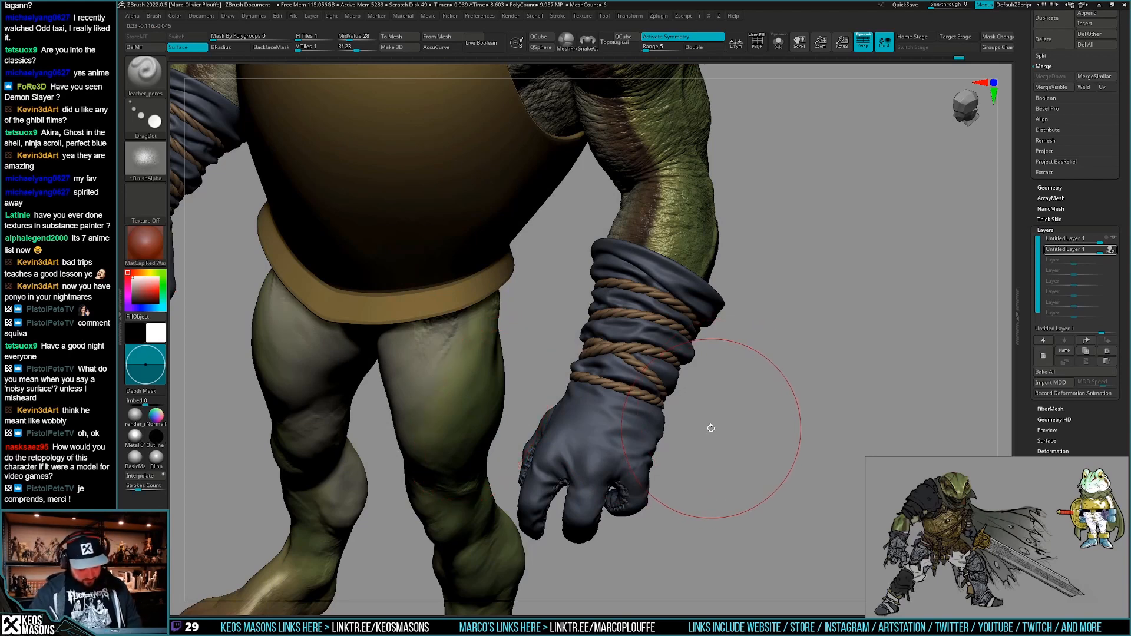
Switch to the Stn_Alpha brush and browse the leathery skin alphas in LightBox.
{"action": "key", "text": "space"}
{"action": "left_click", "coordinate": [672, 415]}
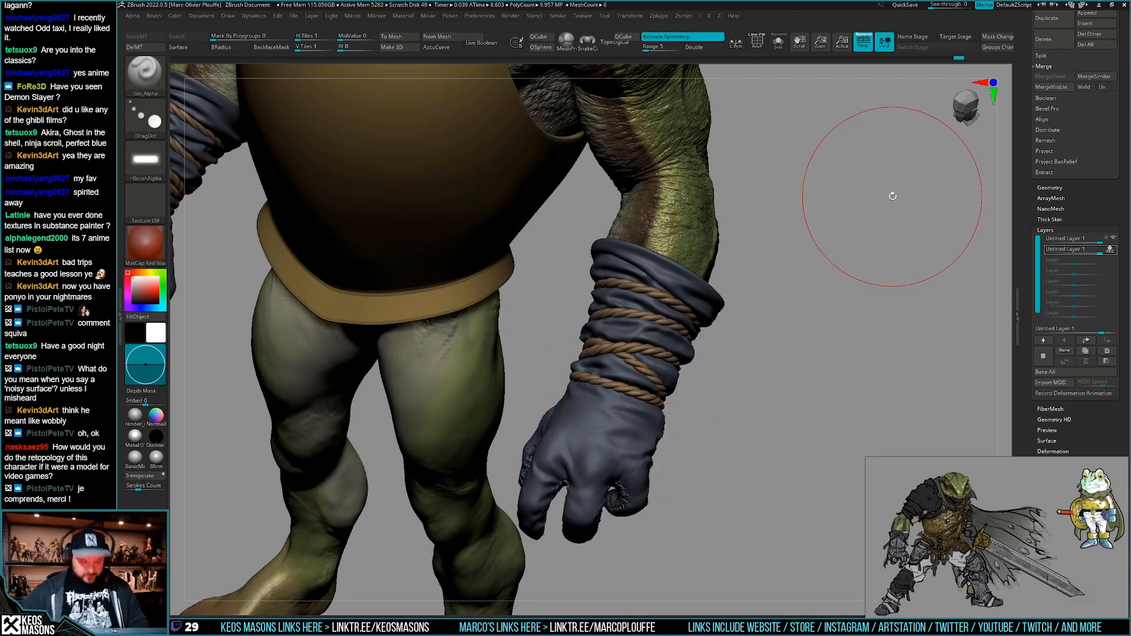
{"action": "key", "text": "comma"}
{"action": "left_click", "coordinate": [318, 71]}
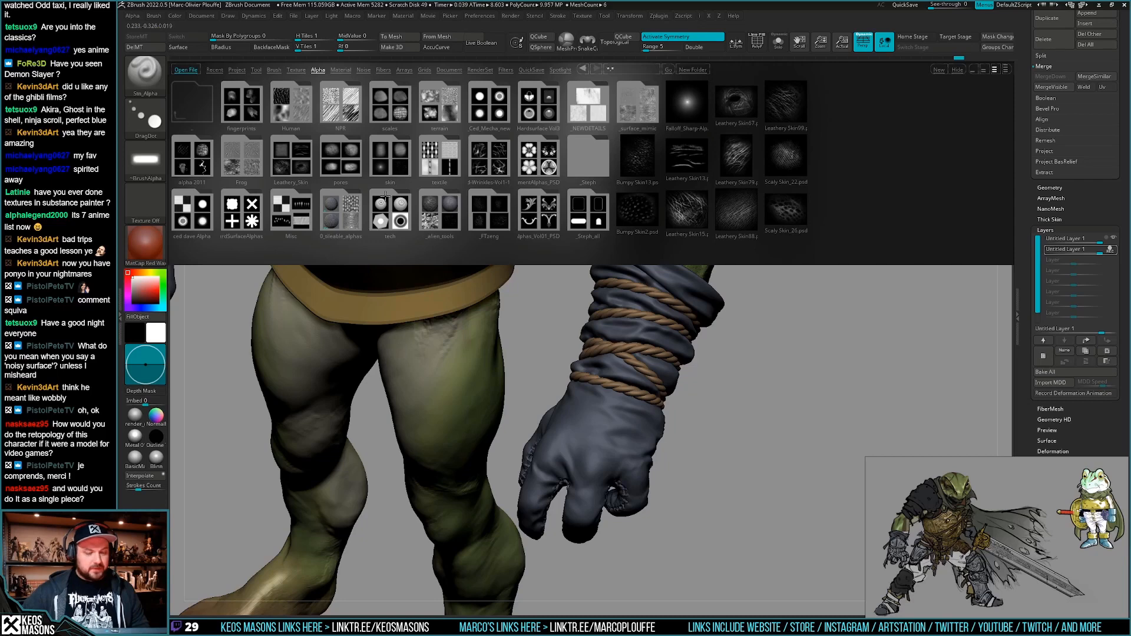
{"action": "left_click", "coordinate": [330, 177]}
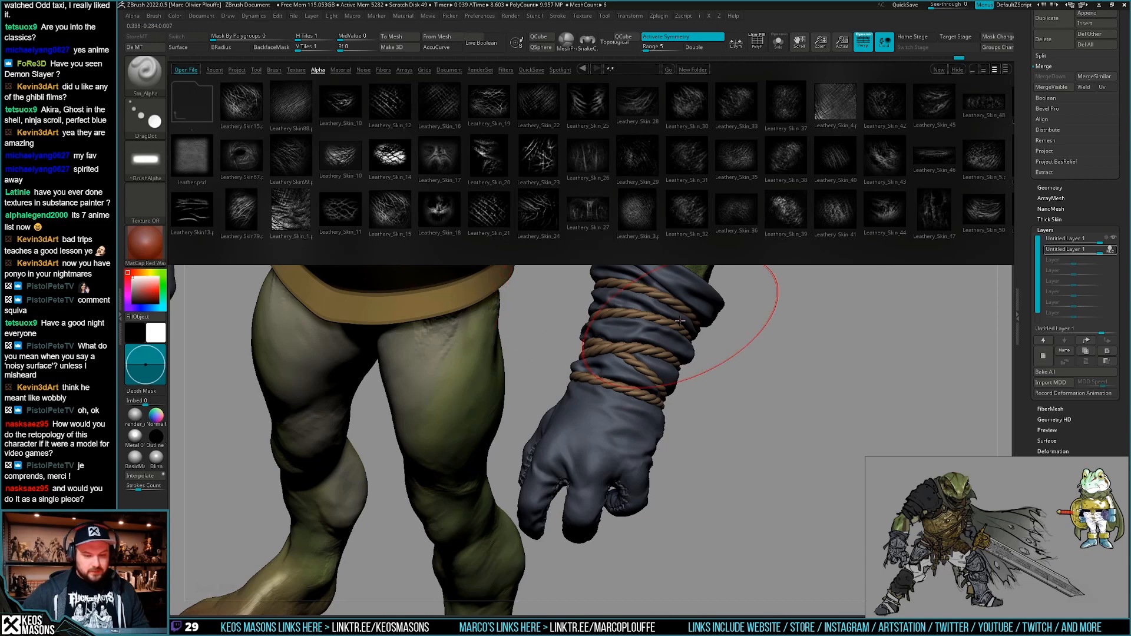
{"action": "key", "text": "comma"}
{"action": "right_click", "coordinate": [689, 412]}
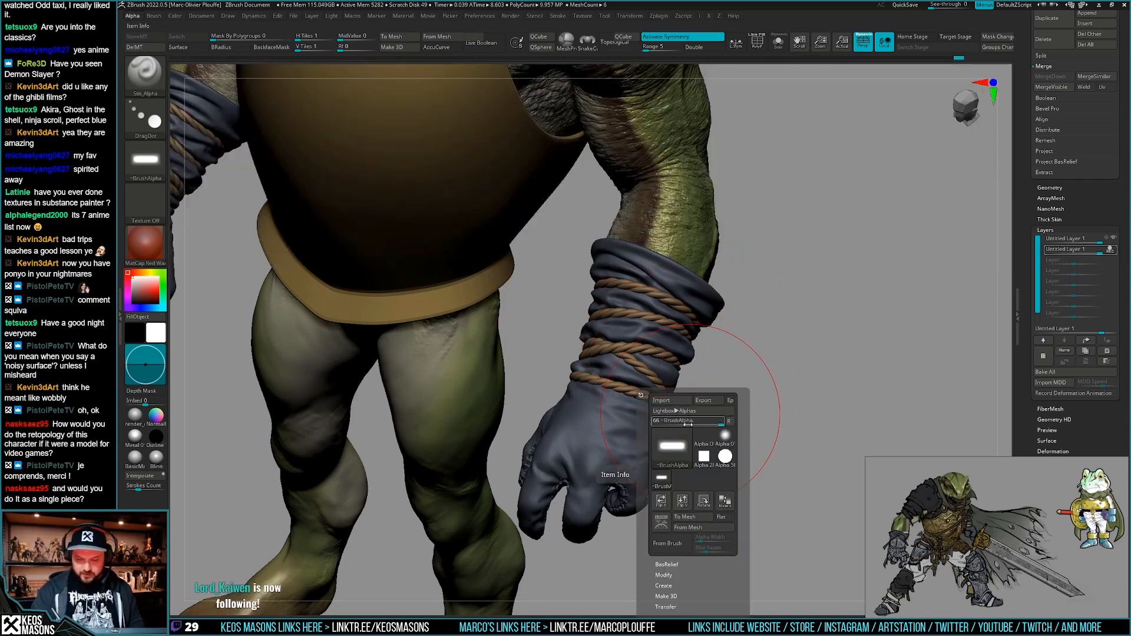
Select the leathercrack brush and try its cracked texture on the back of the glove.
{"action": "key", "text": "b"}
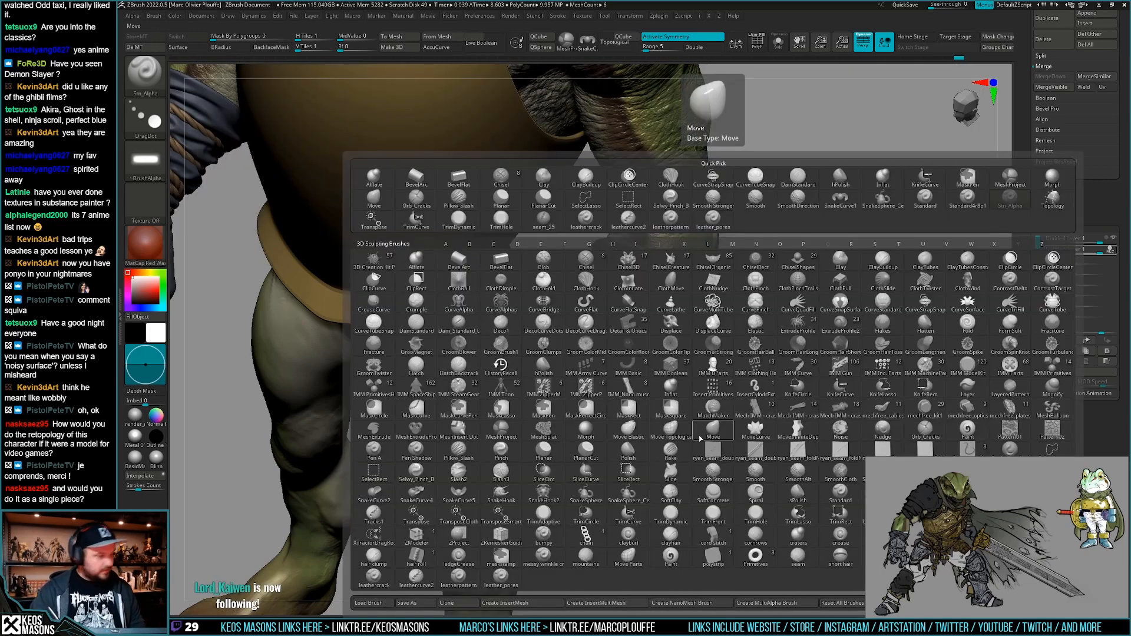
{"action": "left_click", "coordinate": [375, 576]}
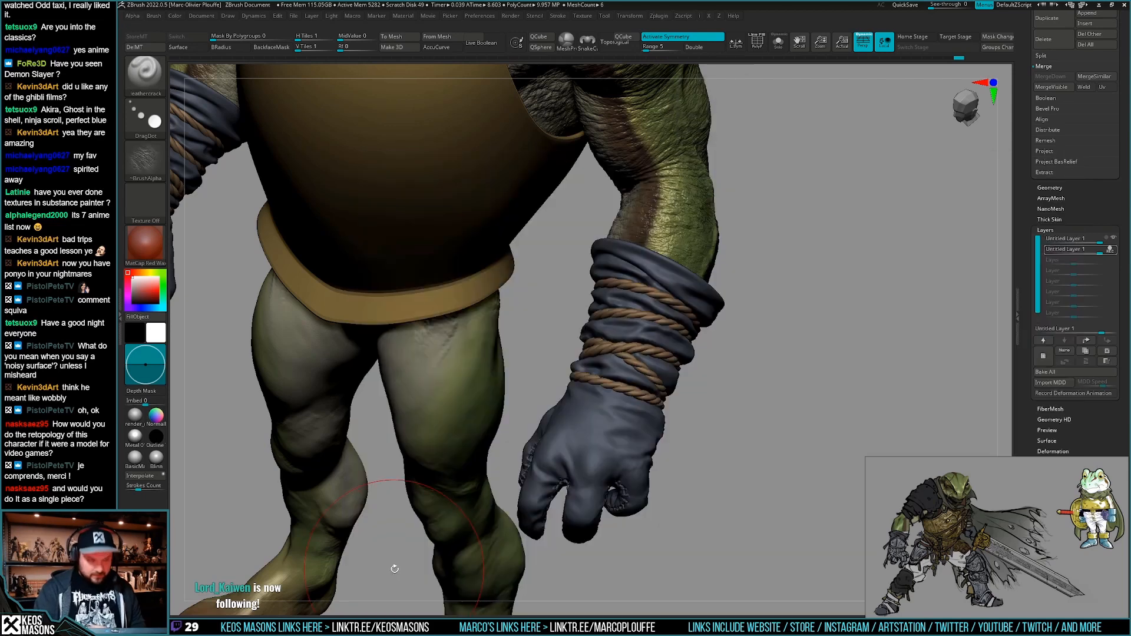
{"action": "mouse_move", "coordinate": [613, 430]}
{"action": "right_mouse_down", "text": "ctrl"}
{"action": "mouse_move", "coordinate": [630, 415]}
{"action": "mouse_move", "coordinate": [617, 431]}
{"action": "right_mouse_up", "text": "ctrl"}
{"action": "right_click", "coordinate": [630, 414]}
{"action": "left_click_drag", "start_coordinate": [600, 428], "coordinate": [574, 434]}
{"action": "right_click", "coordinate": [631, 439]}
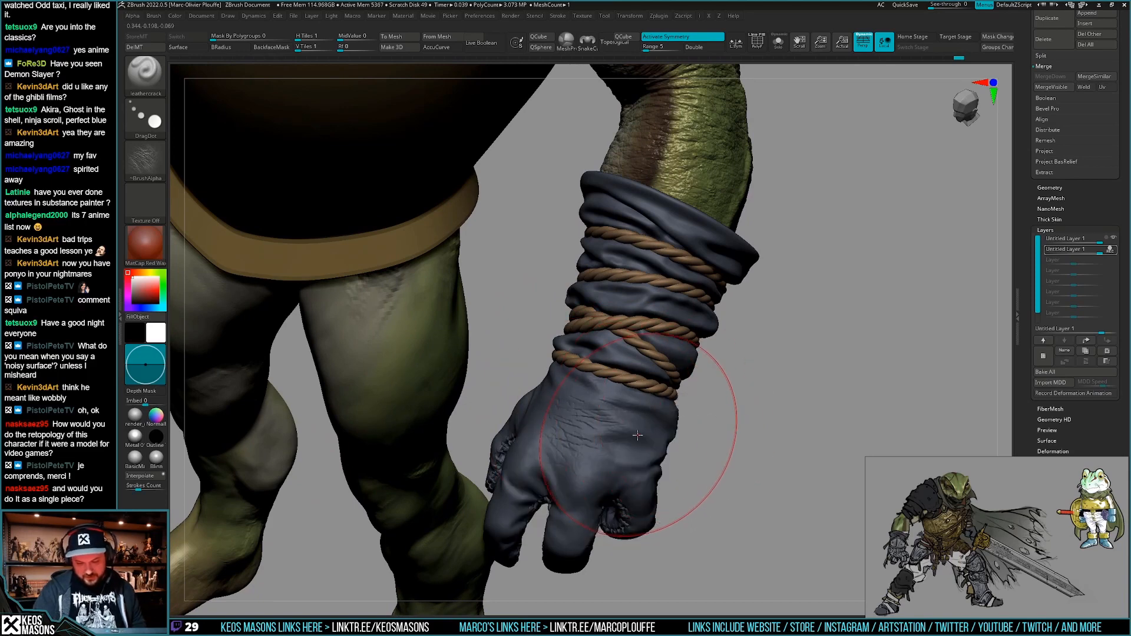
{"action": "right_click", "coordinate": [637, 435]}
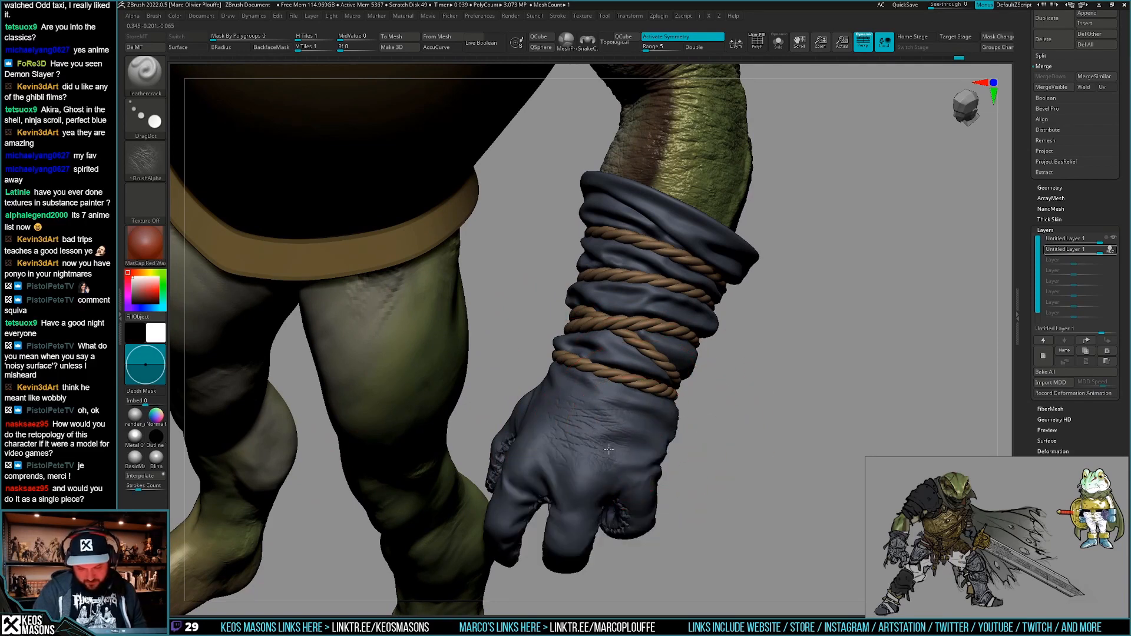
{"action": "left_click_drag", "start_coordinate": [678, 465], "coordinate": [698, 424]}
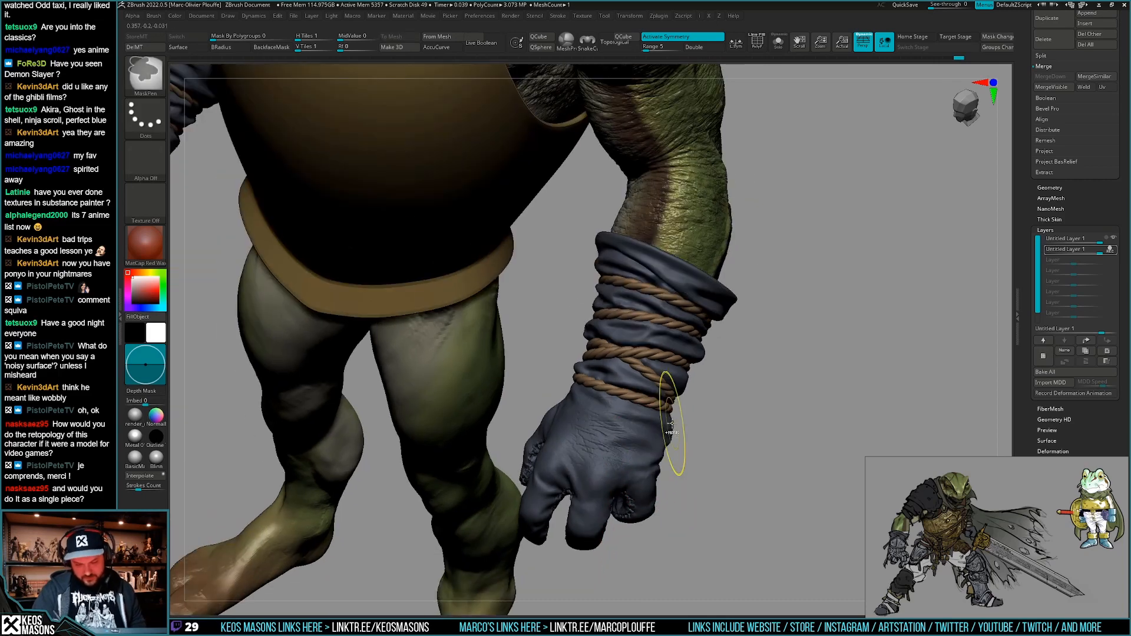
Load the Leathery_Skin_99 alpha into the leathercrack brush and test it on the back of the glove.
{"action": "key", "text": "comma"}
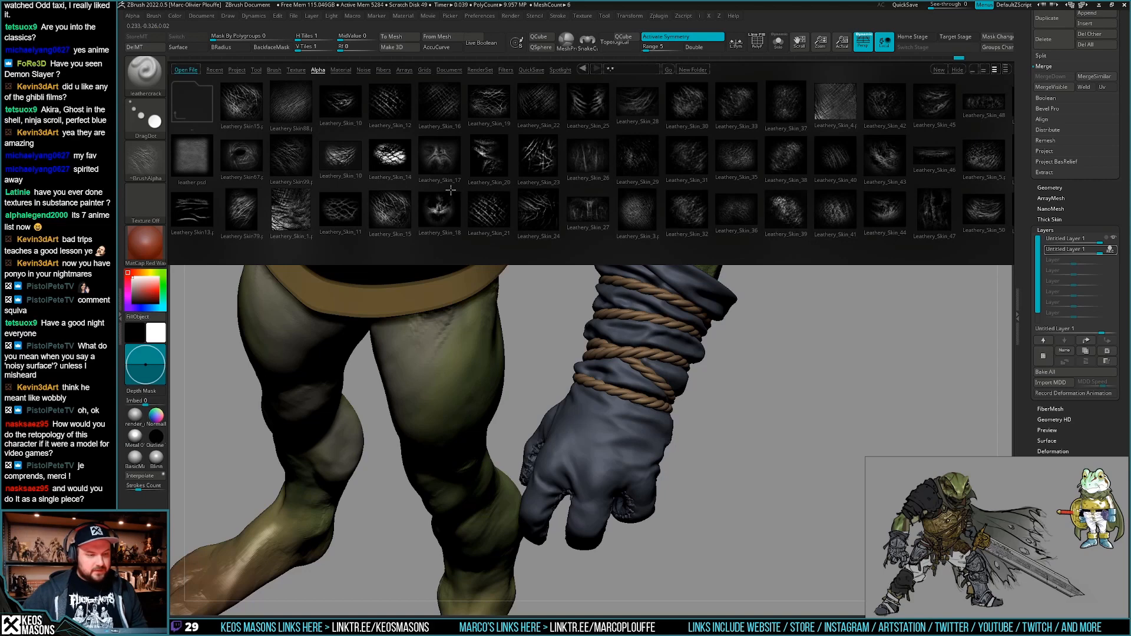
{"action": "scroll", "coordinate": [589, 180], "scroll_direction": "down", "scroll_amount": 6}
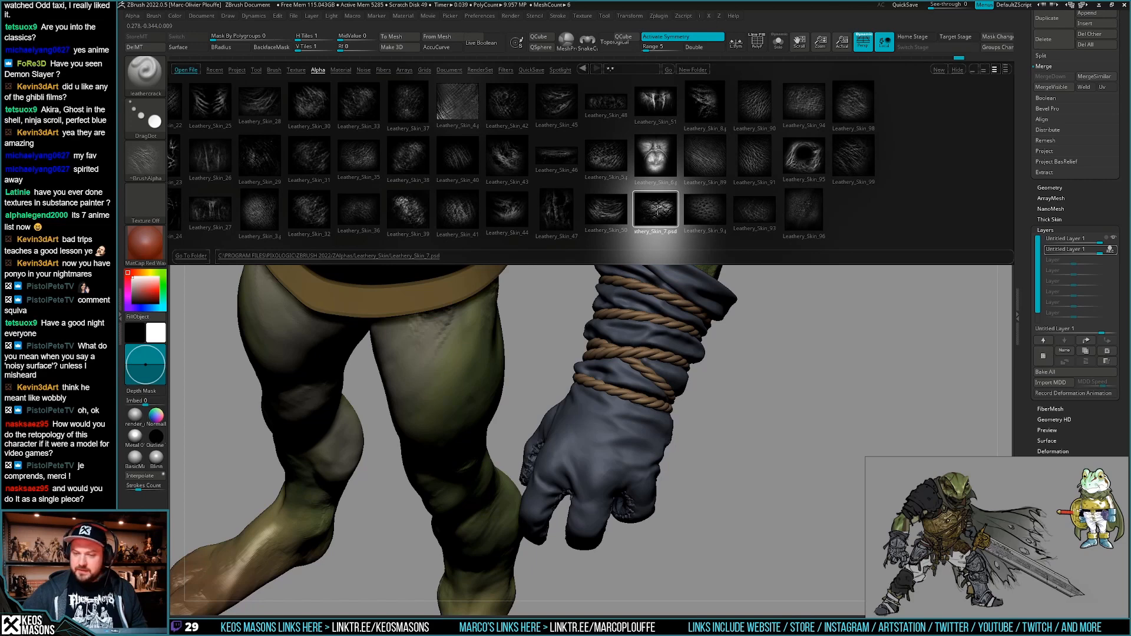
{"action": "scroll", "coordinate": [655, 193], "scroll_direction": "down", "scroll_amount": 3}
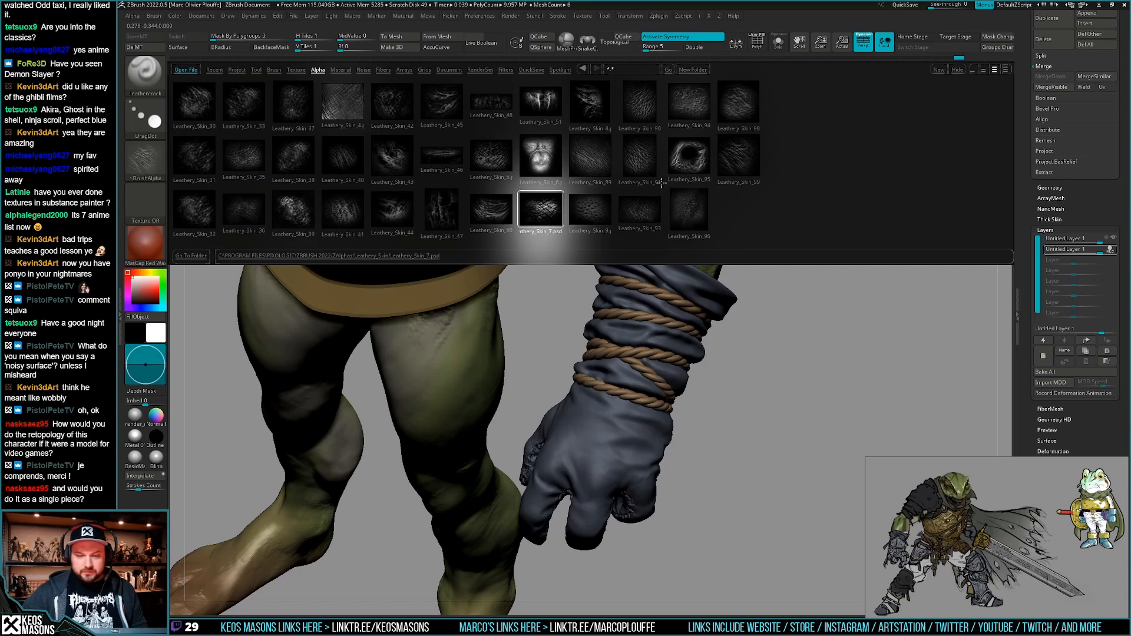
{"action": "double_click", "coordinate": [736, 160]}
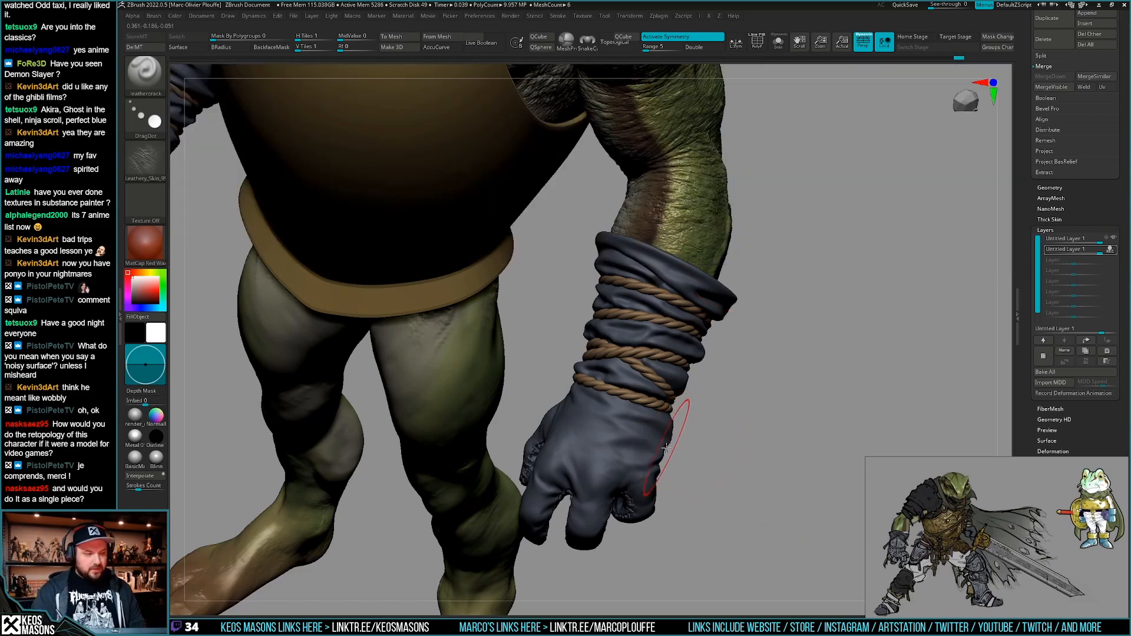
{"action": "right_click_drag", "start_coordinate": [607, 435], "coordinate": [606, 458], "text": "ctrl"}
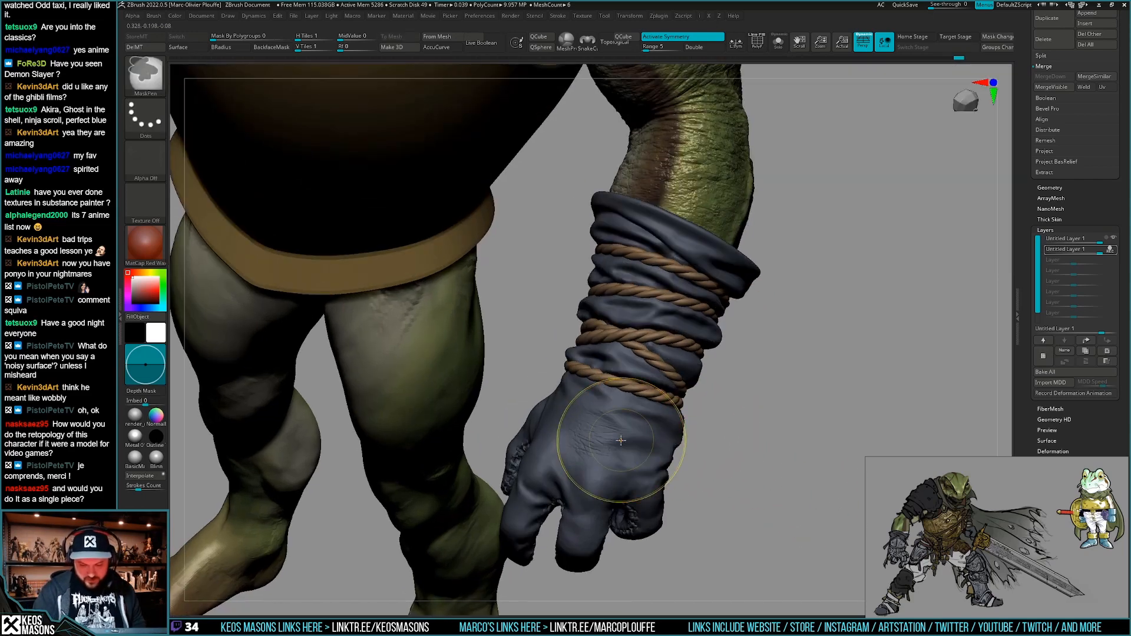
Build up leather cracks across the back of the glove and the knuckles with the leathercrack brush's own alpha.
{"action": "mouse_move", "coordinate": [608, 459]}
{"action": "left_mouse_down"}
{"action": "mouse_move", "coordinate": [633, 468]}
{"action": "mouse_move", "coordinate": [633, 446]}
{"action": "left_mouse_up"}
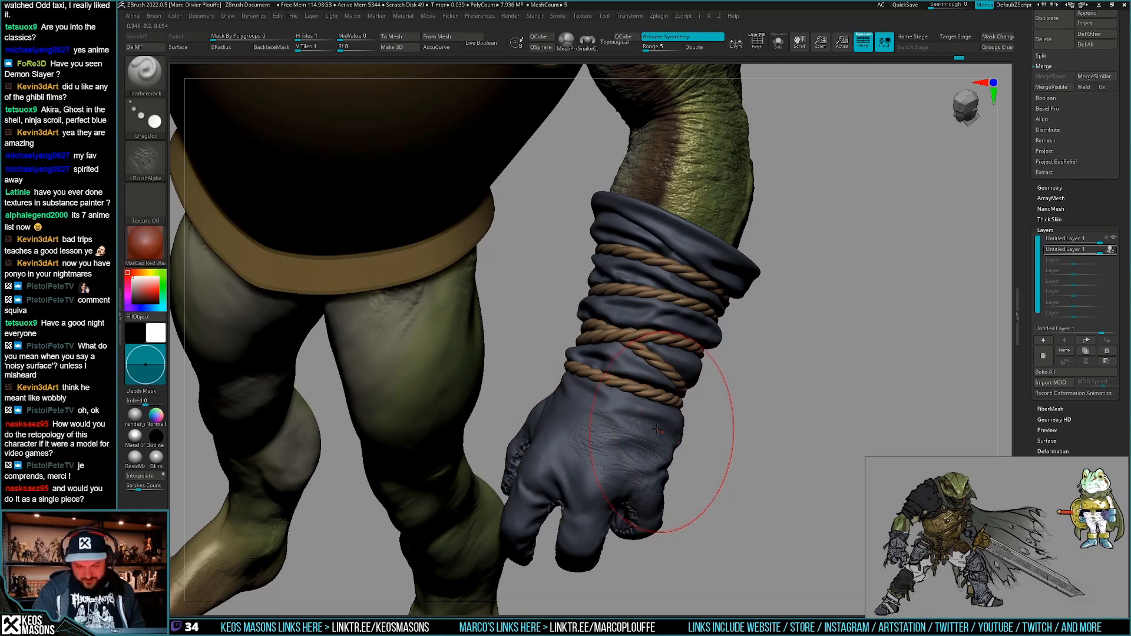
{"action": "right_click_drag", "start_coordinate": [569, 411], "coordinate": [583, 433]}
{"action": "left_click_drag", "start_coordinate": [581, 469], "coordinate": [561, 459]}
{"action": "right_click_drag", "start_coordinate": [562, 459], "coordinate": [664, 425]}
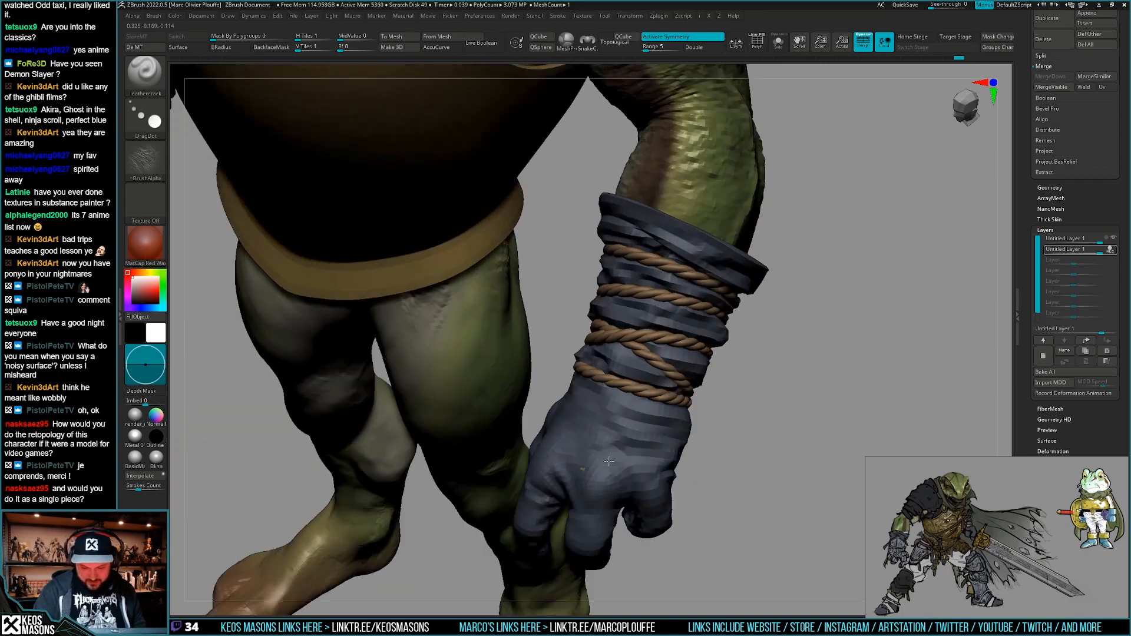
{"action": "key", "text": "ctrl+z"}
{"action": "right_click", "coordinate": [557, 488]}
{"action": "right_click_drag", "start_coordinate": [557, 488], "coordinate": [558, 460]}
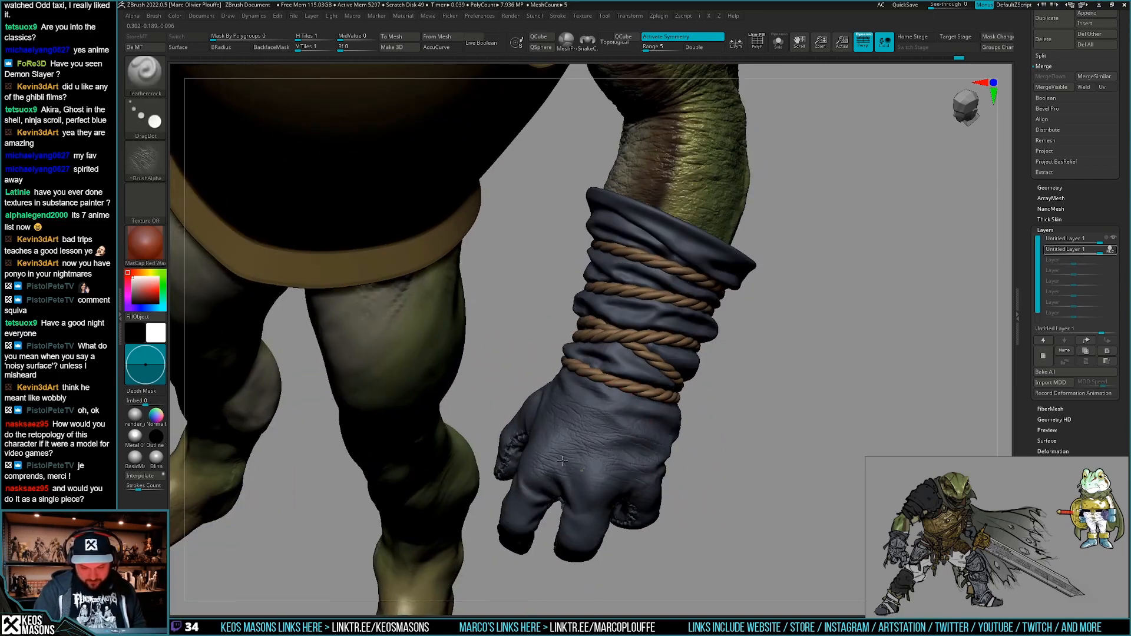
{"action": "left_click_drag", "start_coordinate": [563, 460], "coordinate": [617, 458]}
{"action": "key", "text": "ctrl+z"}
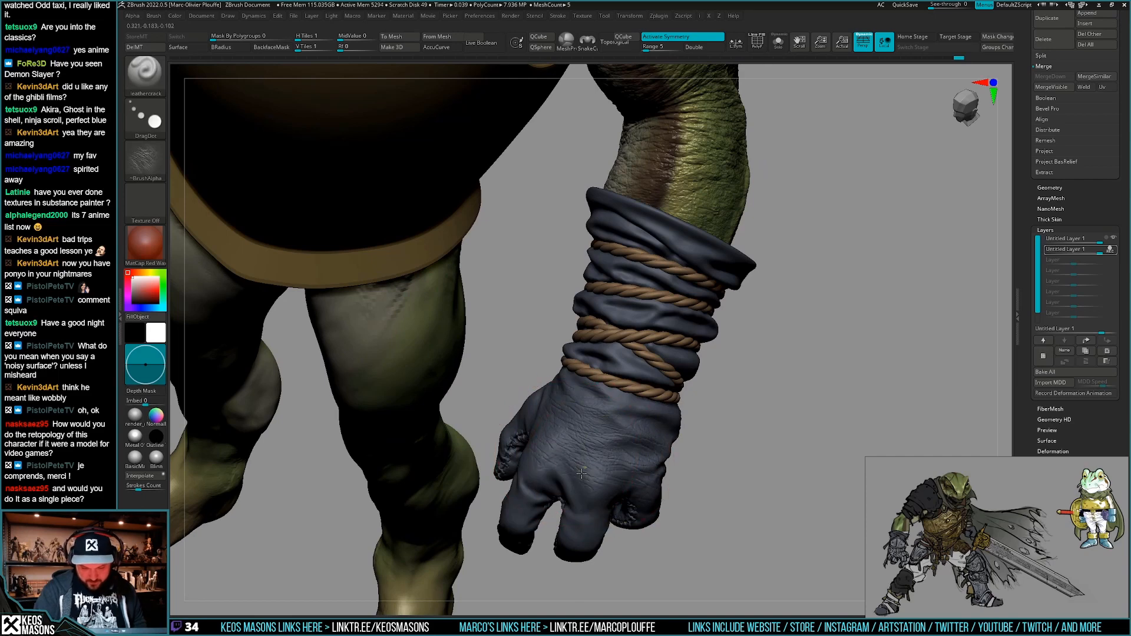
Undo the leather texture strokes on the glove back to before the second layer was added.
{"action": "right_click_drag", "start_coordinate": [584, 472], "coordinate": [762, 400]}
{"action": "key", "text": "ctrl"}
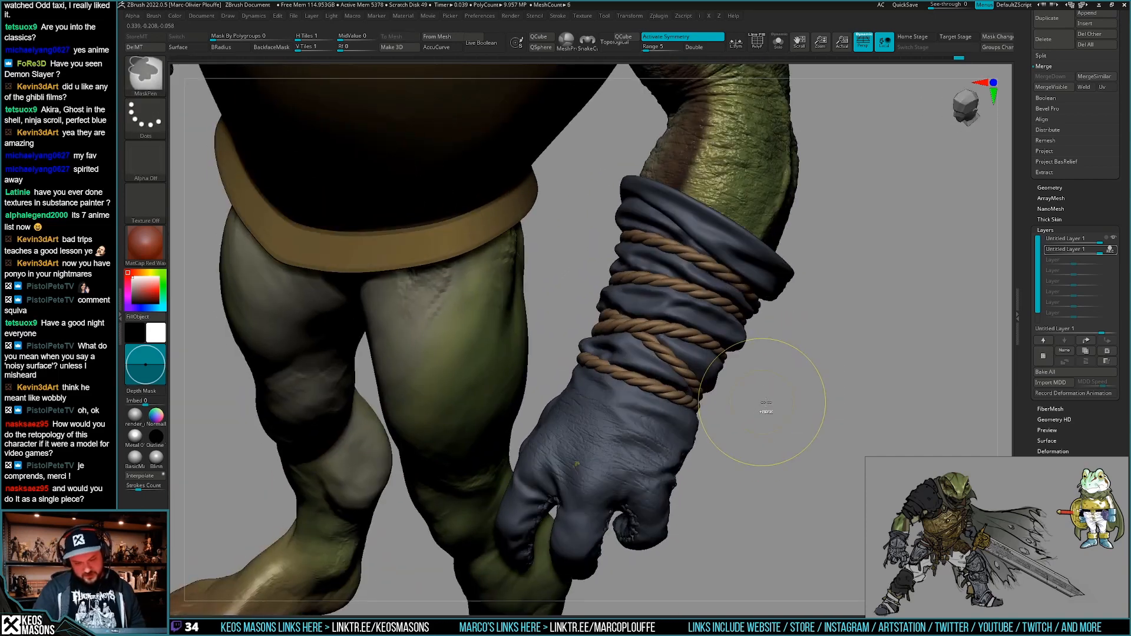
{"action": "key", "text": "ctrl+z"}
{"action": "key", "text": "ctrl+z"}
{"action": "key", "text": "ctrl+z"}
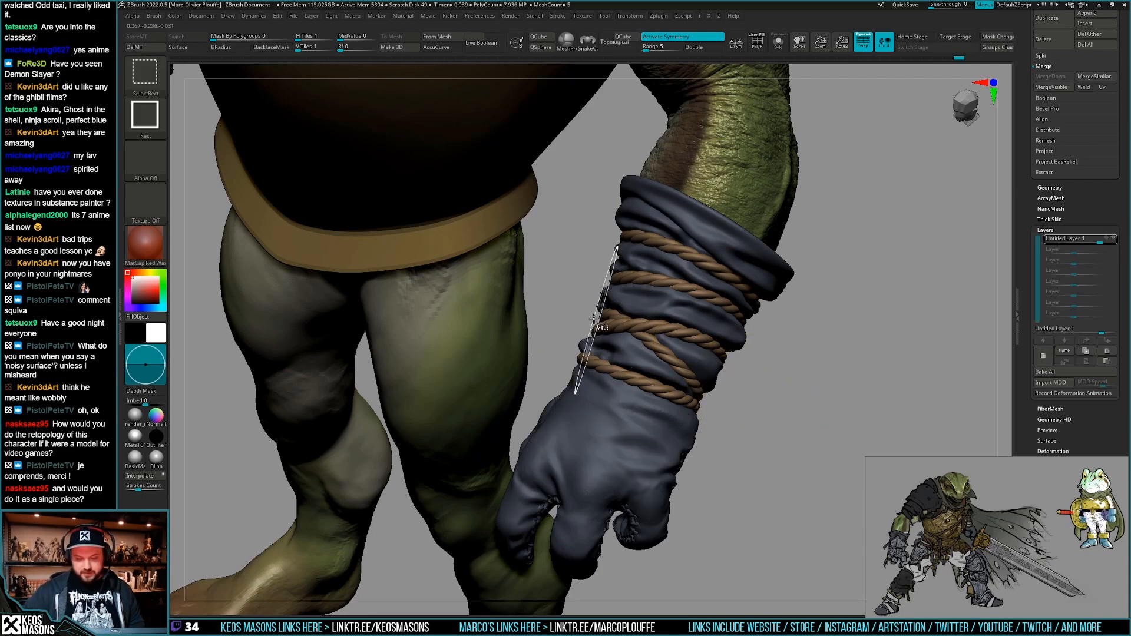
Restore the undone second layer and load the Leathery_Skin_15 alpha into the leathercrack brush.
{"action": "key", "text": "ctrl+shift+z"}
{"action": "key", "text": "ctrl+shift+z"}
{"action": "key", "text": "comma"}
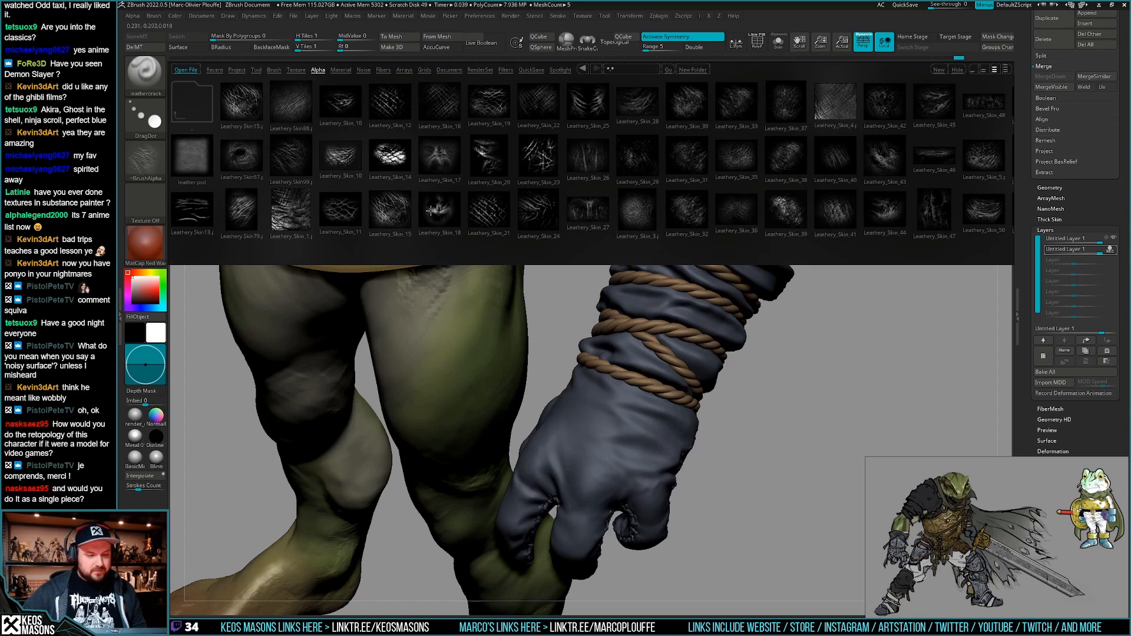
{"action": "double_click", "coordinate": [397, 211]}
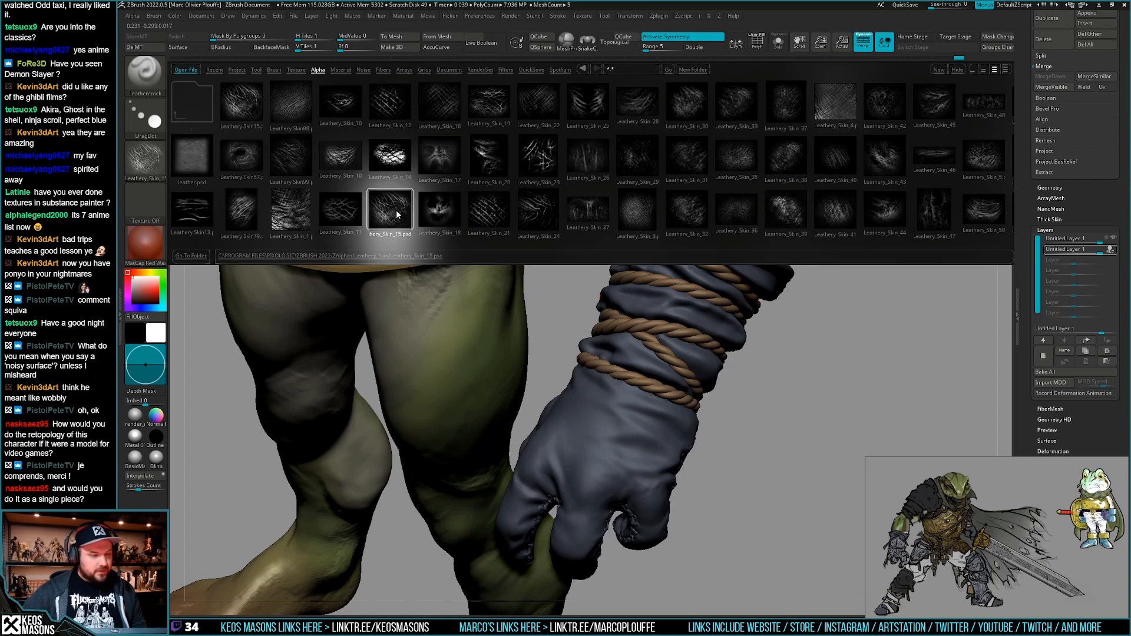
{"action": "key", "text": "comma"}
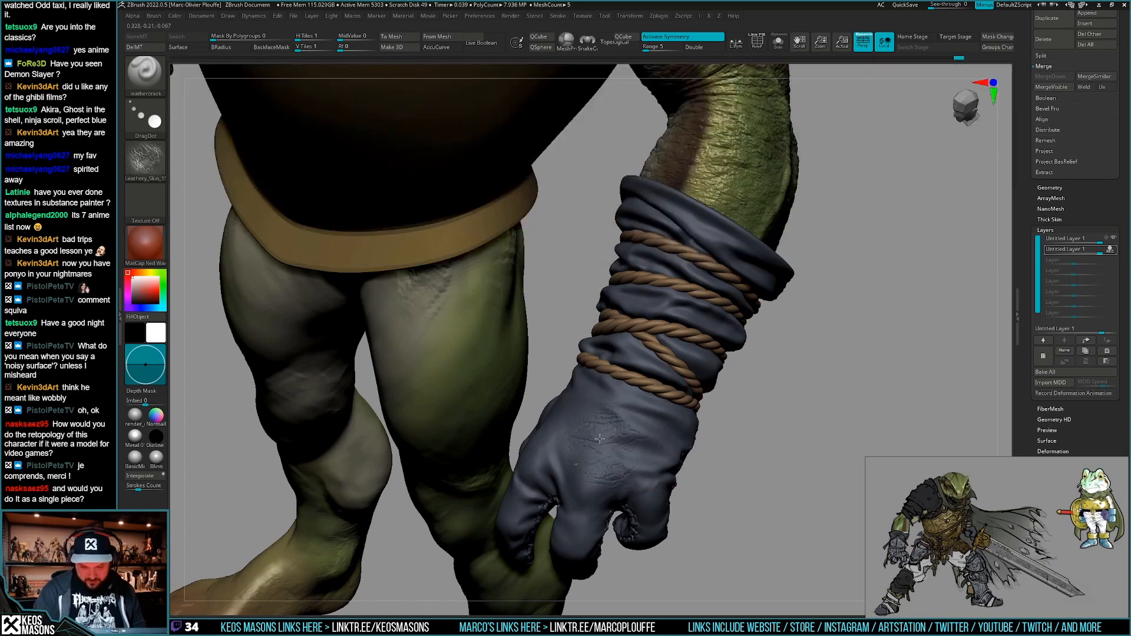
Stamp the Leathery_Skin_15 wrinkles over the back of the glove and towards the thumb, checking the hand from several sides.
{"action": "left_click_drag", "start_coordinate": [651, 437], "coordinate": [636, 449]}
{"action": "right_click_drag", "start_coordinate": [605, 472], "coordinate": [730, 400], "text": "ctrl"}
{"action": "mouse_move", "coordinate": [730, 400]}
{"action": "right_mouse_down", "text": "ctrl"}
{"action": "mouse_move", "coordinate": [647, 497]}
{"action": "mouse_move", "coordinate": [561, 420]}
{"action": "right_mouse_up", "text": "ctrl"}
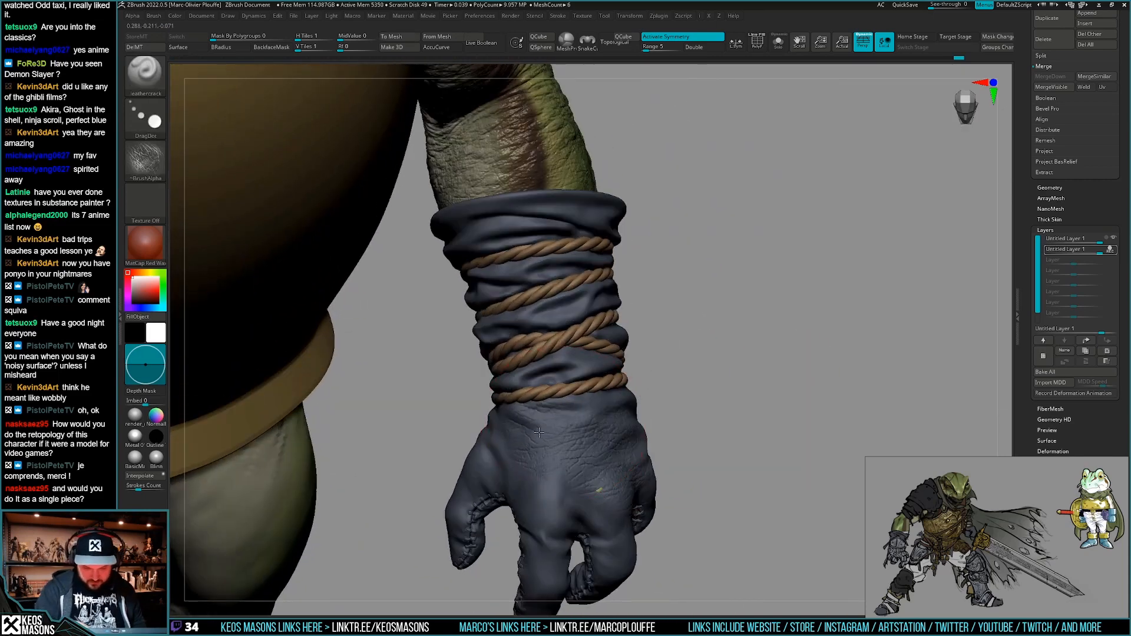
{"action": "right_click_drag", "start_coordinate": [541, 501], "coordinate": [698, 399], "text": "ctrl"}
{"action": "right_click_drag", "start_coordinate": [697, 400], "coordinate": [722, 445]}
{"action": "mouse_move", "coordinate": [721, 445]}
{"action": "right_mouse_down", "text": "ctrl"}
{"action": "mouse_move", "coordinate": [747, 419]}
{"action": "mouse_move", "coordinate": [782, 416]}
{"action": "mouse_move", "coordinate": [559, 472]}
{"action": "mouse_move", "coordinate": [594, 423]}
{"action": "mouse_move", "coordinate": [580, 431]}
{"action": "right_mouse_up", "text": "ctrl"}
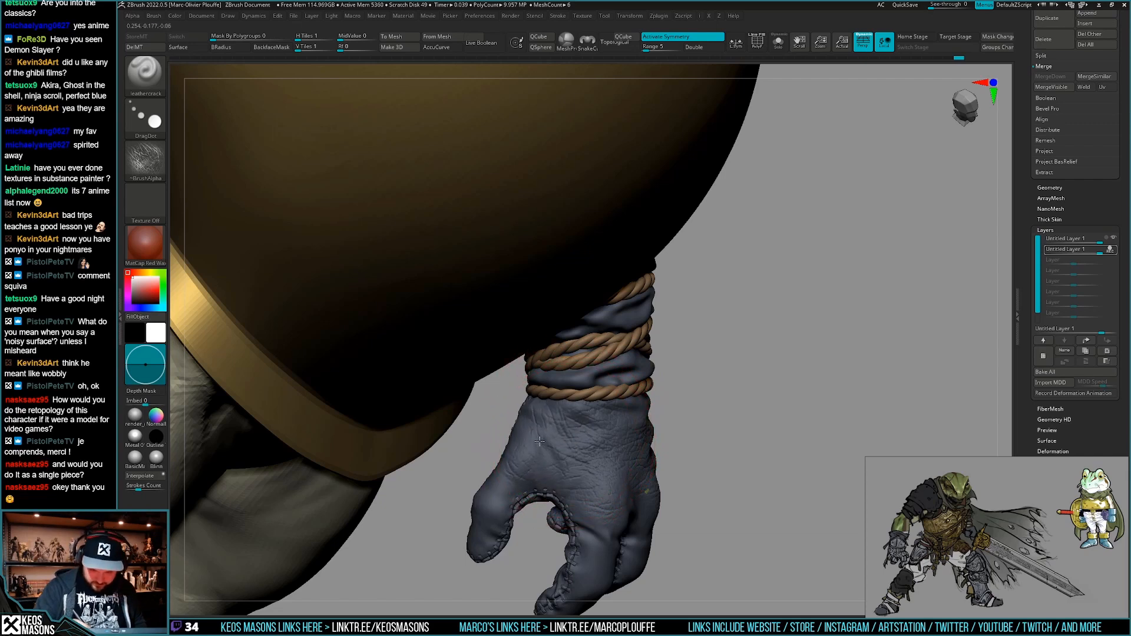
{"action": "mouse_move", "coordinate": [538, 441]}
{"action": "left_mouse_down"}
{"action": "mouse_move", "coordinate": [562, 428]}
{"action": "mouse_move", "coordinate": [539, 425]}
{"action": "left_mouse_up"}
{"action": "key", "text": "ctrl+z"}
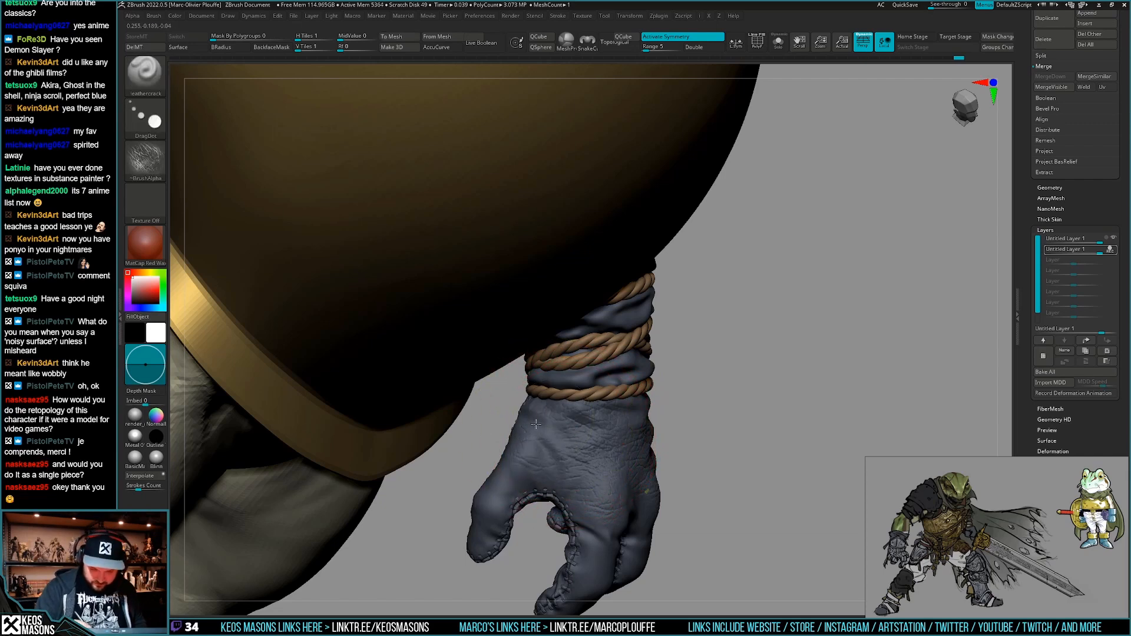
{"action": "mouse_move", "coordinate": [518, 464]}
{"action": "right_mouse_down"}
{"action": "mouse_move", "coordinate": [577, 466]}
{"action": "mouse_move", "coordinate": [626, 495]}
{"action": "mouse_move", "coordinate": [638, 480]}
{"action": "mouse_move", "coordinate": [604, 469]}
{"action": "mouse_move", "coordinate": [732, 454]}
{"action": "mouse_move", "coordinate": [699, 424]}
{"action": "mouse_move", "coordinate": [700, 445]}
{"action": "mouse_move", "coordinate": [759, 447]}
{"action": "right_mouse_up"}
{"action": "key", "text": "ctrl"}
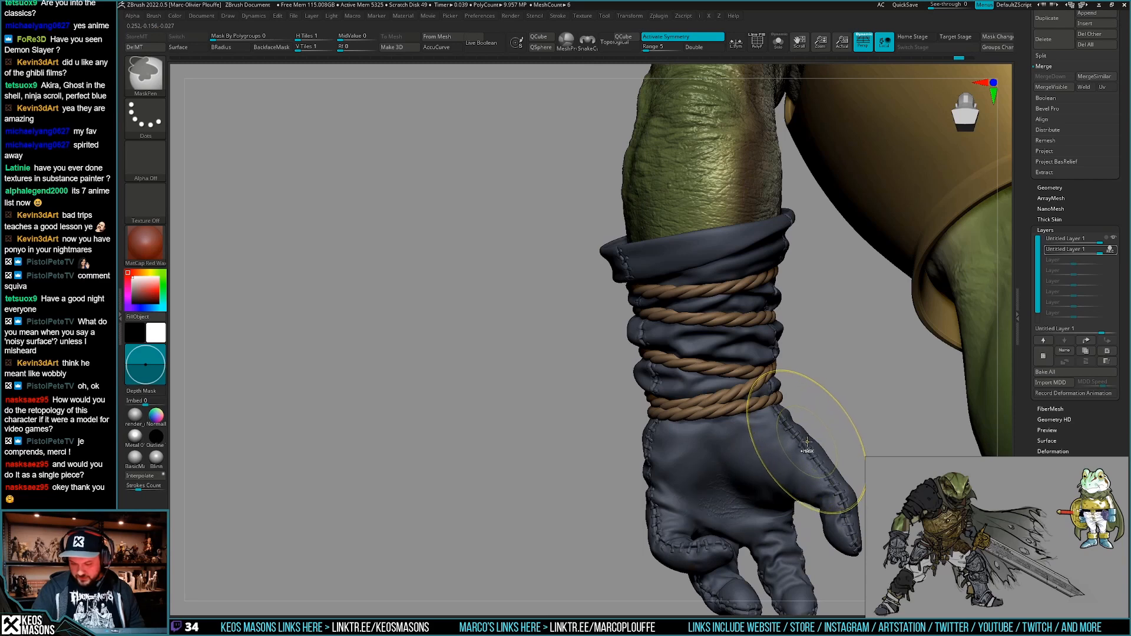
{"action": "right_click_drag", "start_coordinate": [807, 442], "coordinate": [798, 470]}
{"action": "right_click_drag", "start_coordinate": [712, 454], "coordinate": [720, 455]}
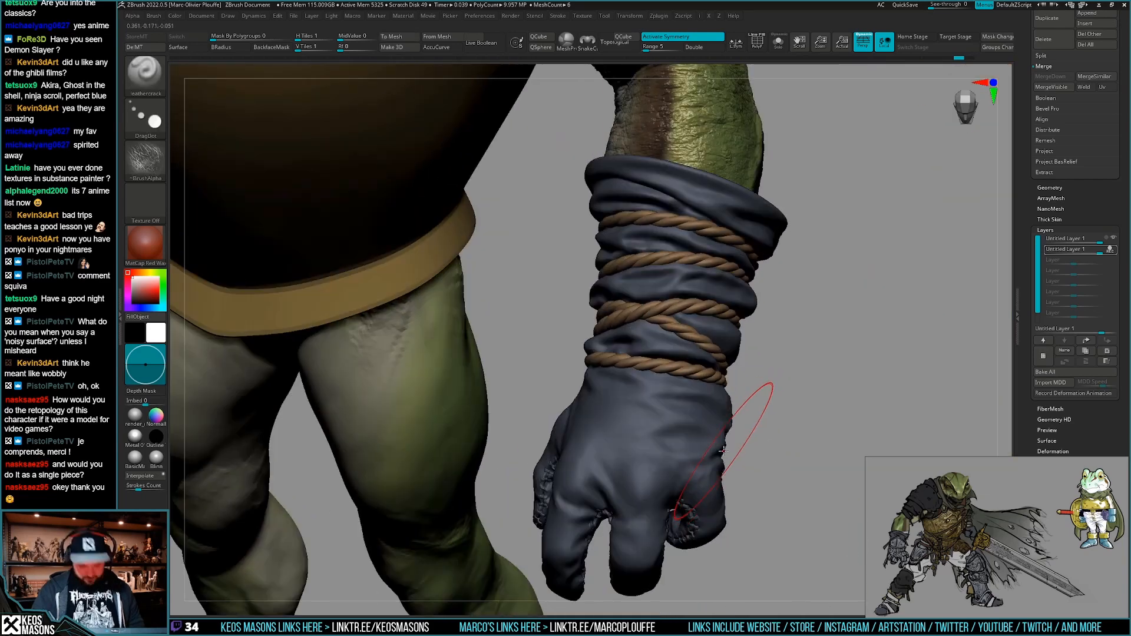
Load the Frog_Leather_SkinWrinkled02_AP060712 alpha from the Frog folder, set its radial fade to 12 and enable Surface mode.
{"action": "key", "text": "comma"}
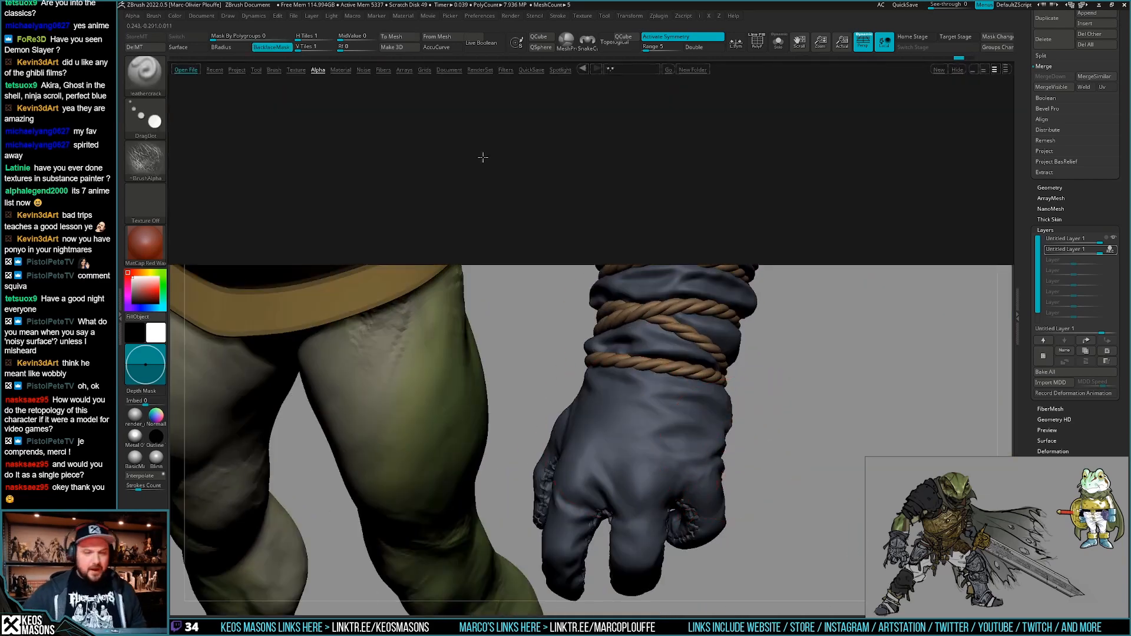
{"action": "left_click", "coordinate": [190, 106]}
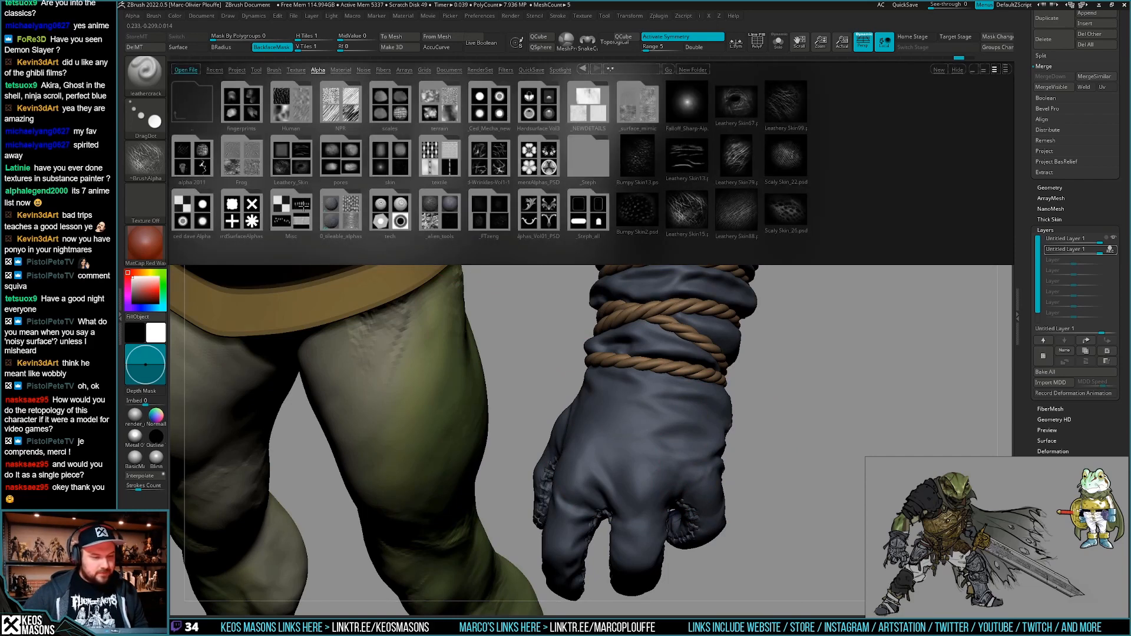
{"action": "left_click", "coordinate": [250, 161]}
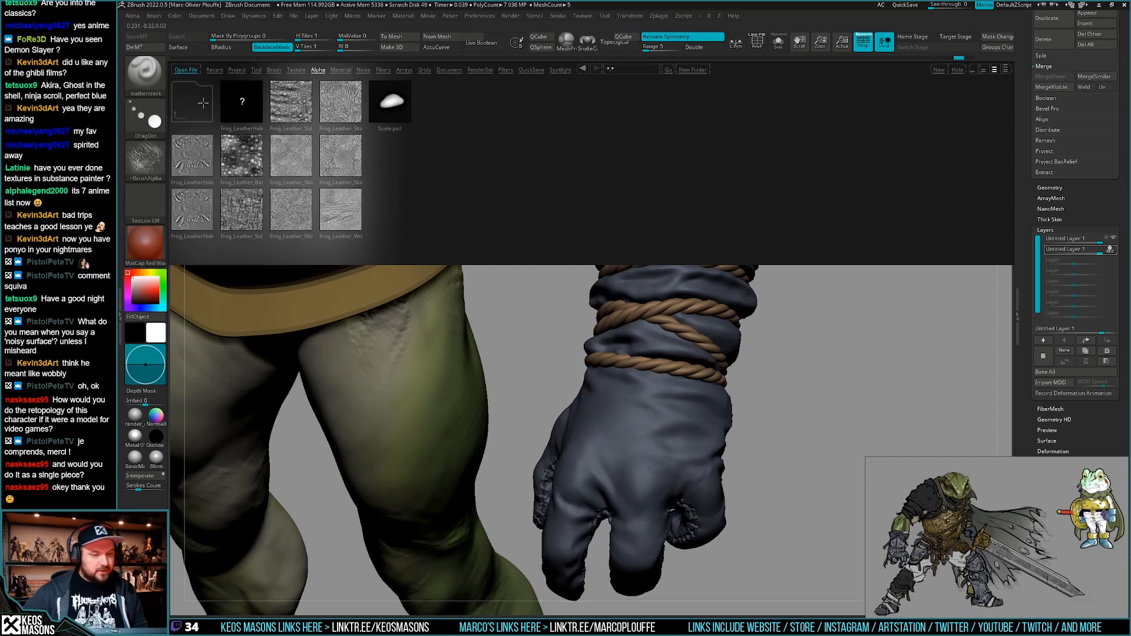
{"action": "double_click", "coordinate": [355, 106]}
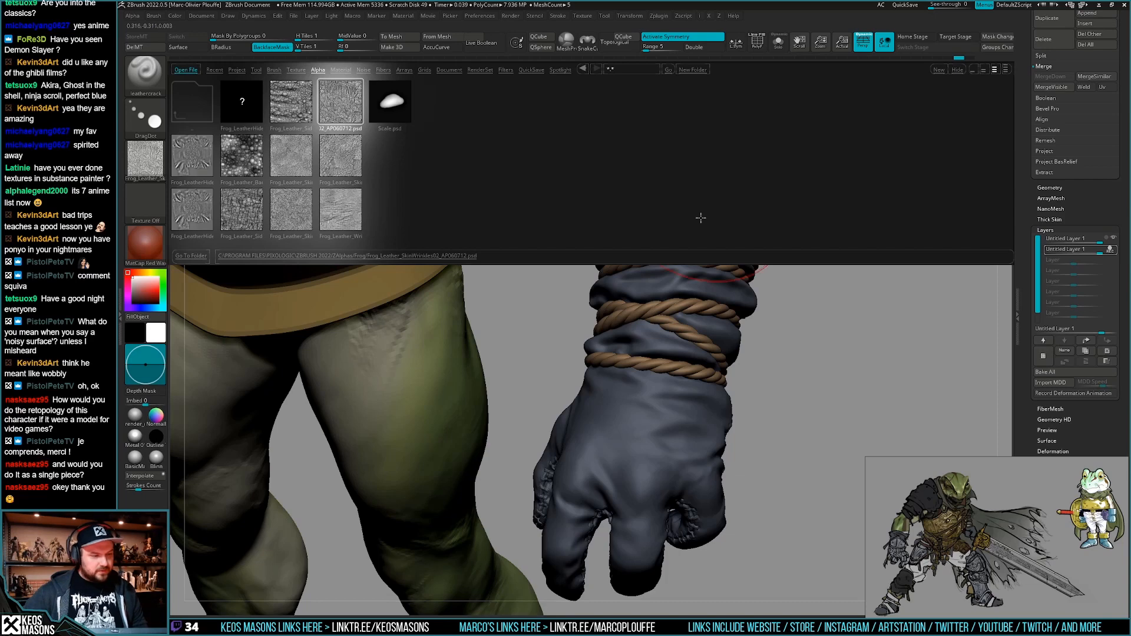
{"action": "left_click", "coordinate": [356, 49]}
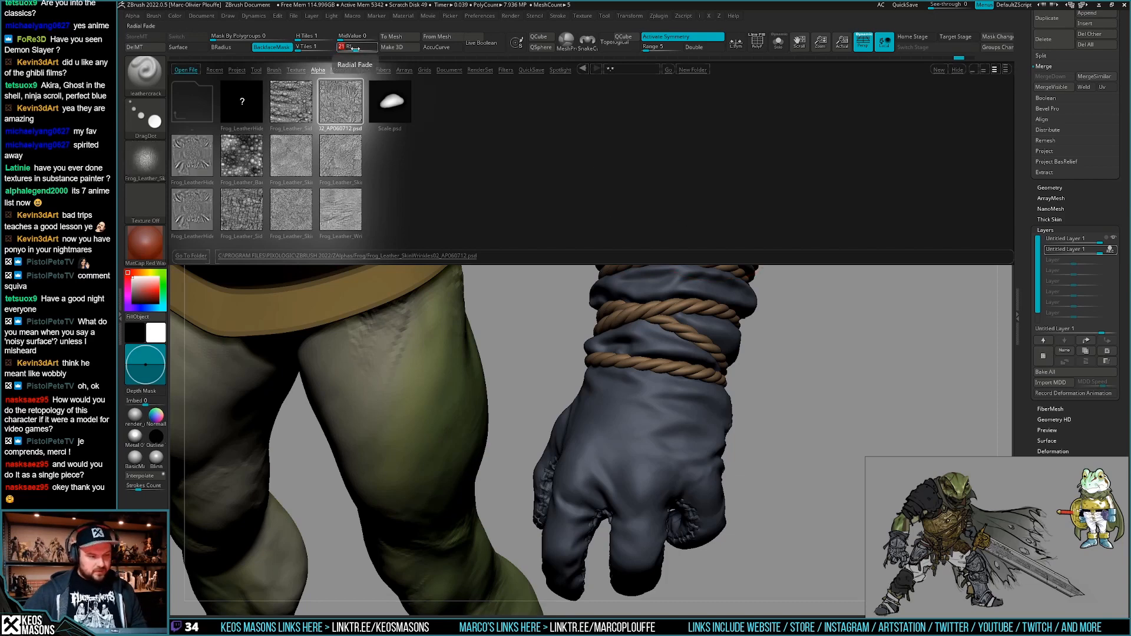
{"action": "left_click", "coordinate": [351, 48]}
{"action": "key", "text": "comma"}
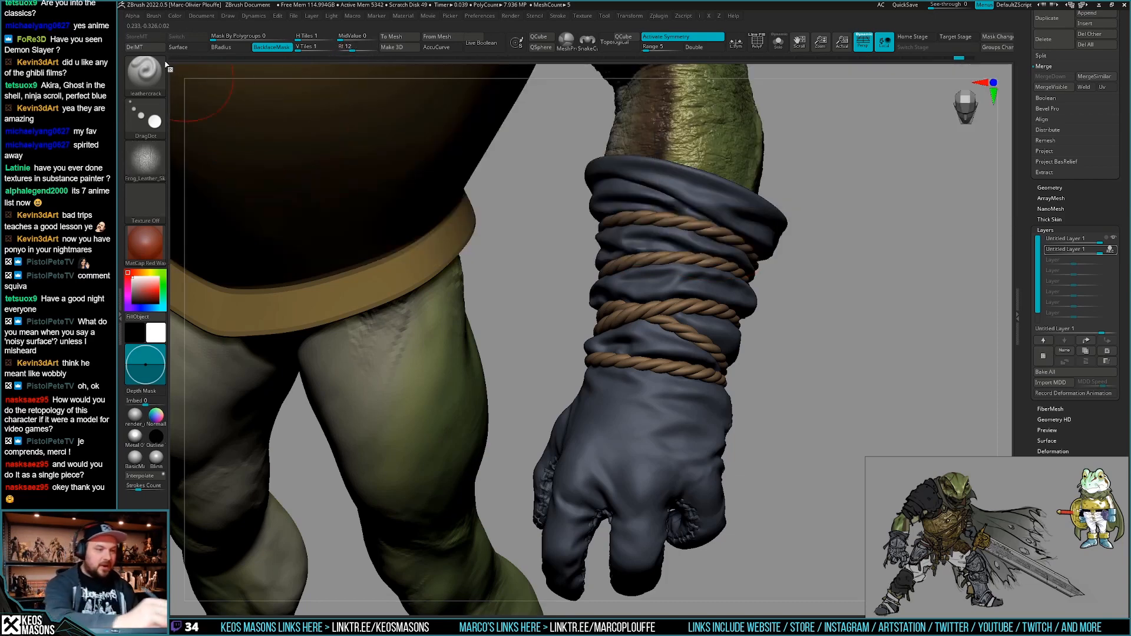
{"action": "left_click", "coordinate": [187, 48]}
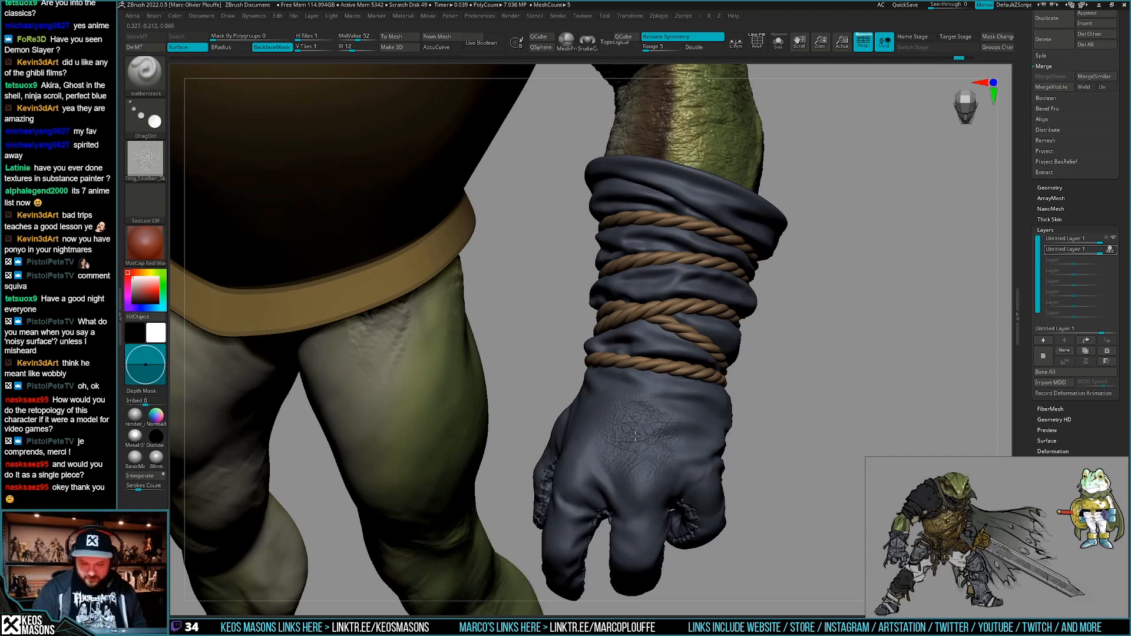
Switch the brush to Zadd and try stamping the wrinkled frog-leather alpha on the back of the glove.
{"action": "key", "text": "space"}
{"action": "left_click", "coordinate": [659, 478]}
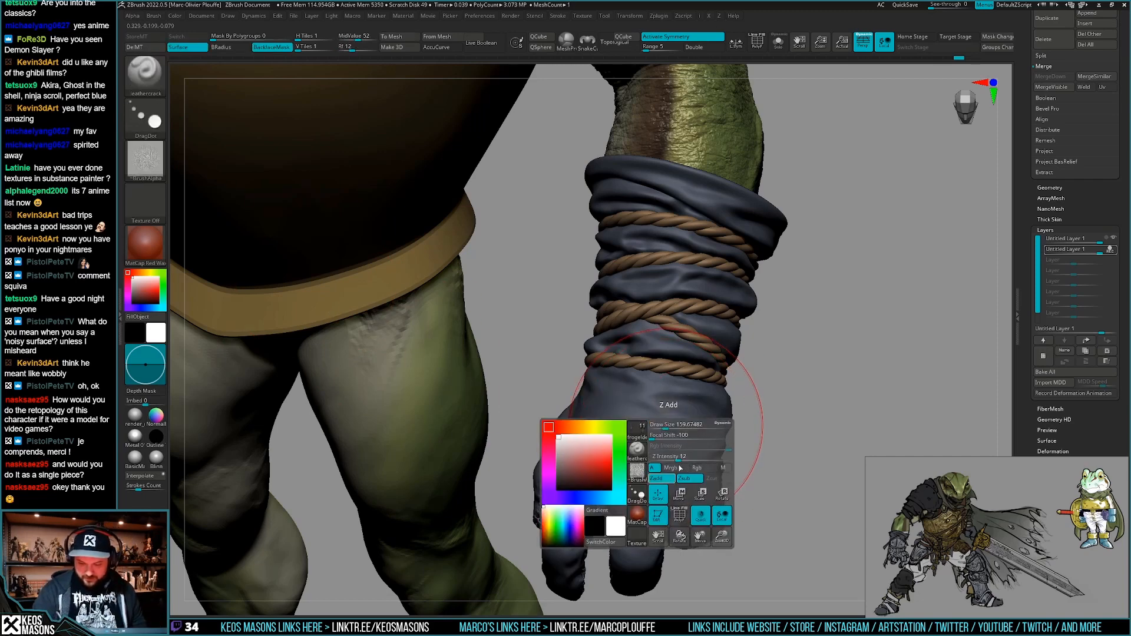
{"action": "mouse_move", "coordinate": [671, 421]}
{"action": "left_mouse_down"}
{"action": "mouse_move", "coordinate": [656, 417]}
{"action": "mouse_move", "coordinate": [647, 436]}
{"action": "left_mouse_up"}
{"action": "key", "text": "ctrl+z"}
{"action": "right_click_drag", "start_coordinate": [691, 414], "coordinate": [647, 412]}
{"action": "left_click_drag", "start_coordinate": [648, 413], "coordinate": [635, 441]}
{"action": "key", "text": "ctrl+z"}
Stamp the wrinkled frog-leather texture across the back of the glove, the knuckles and the thumb side.
{"action": "right_click_drag", "start_coordinate": [635, 441], "coordinate": [697, 425]}
{"action": "left_click_drag", "start_coordinate": [695, 431], "coordinate": [701, 427]}
{"action": "right_click_drag", "start_coordinate": [724, 394], "coordinate": [684, 412]}
{"action": "left_click_drag", "start_coordinate": [666, 476], "coordinate": [662, 497]}
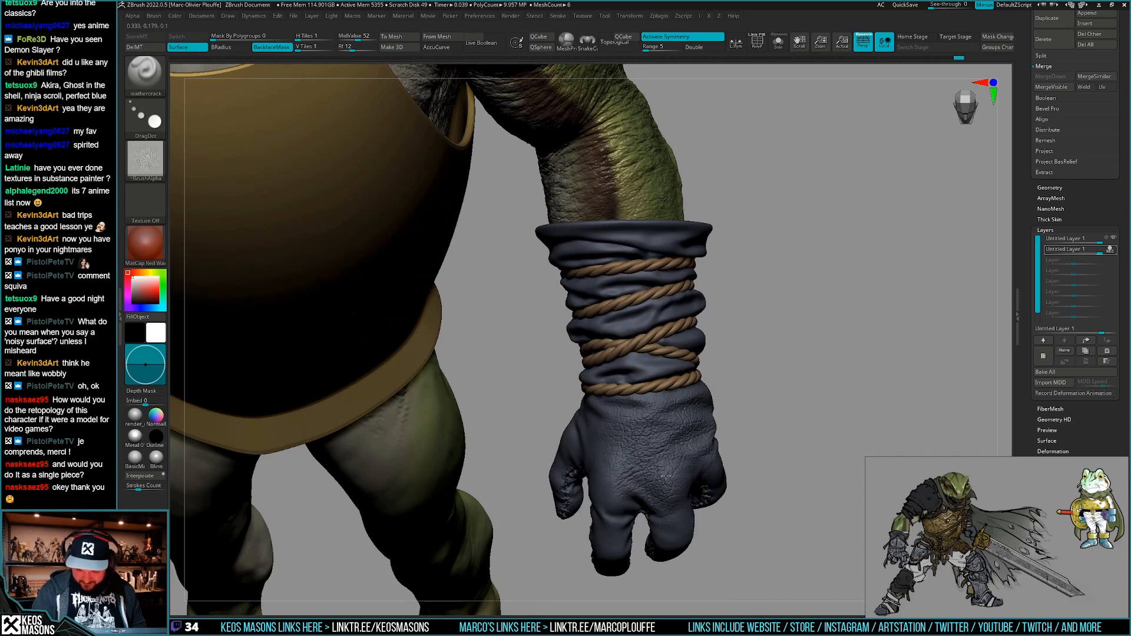
{"action": "key", "text": "ctrl+z"}
{"action": "right_click_drag", "start_coordinate": [717, 430], "coordinate": [702, 462]}
{"action": "left_click_drag", "start_coordinate": [674, 481], "coordinate": [674, 493]}
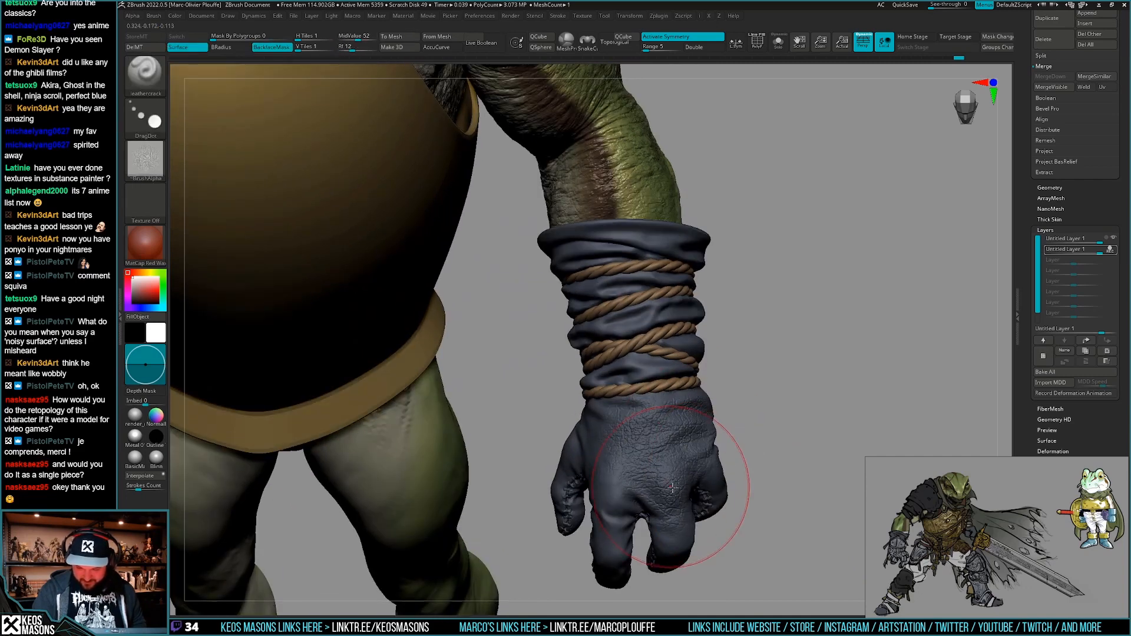
{"action": "right_click_drag", "start_coordinate": [647, 466], "coordinate": [665, 465]}
{"action": "left_click_drag", "start_coordinate": [628, 488], "coordinate": [626, 481]}
{"action": "right_click_drag", "start_coordinate": [580, 421], "coordinate": [606, 426]}
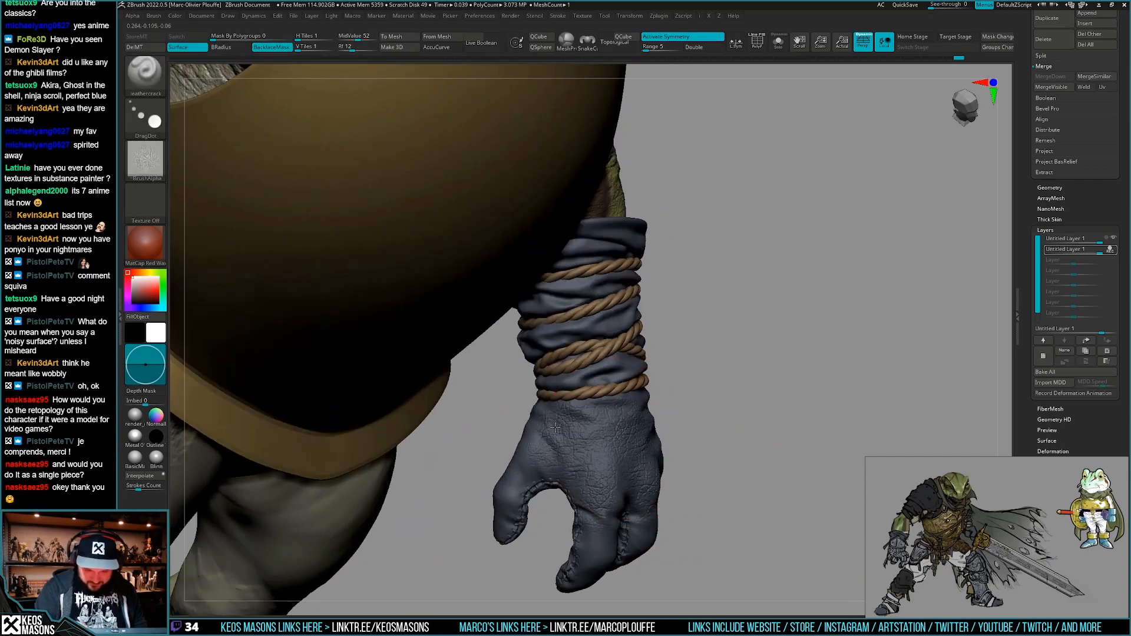
Extend the frog-leather texture over the outer edge of the hand and the fingers, checking it from all sides.
{"action": "right_click_drag", "start_coordinate": [759, 465], "coordinate": [698, 486]}
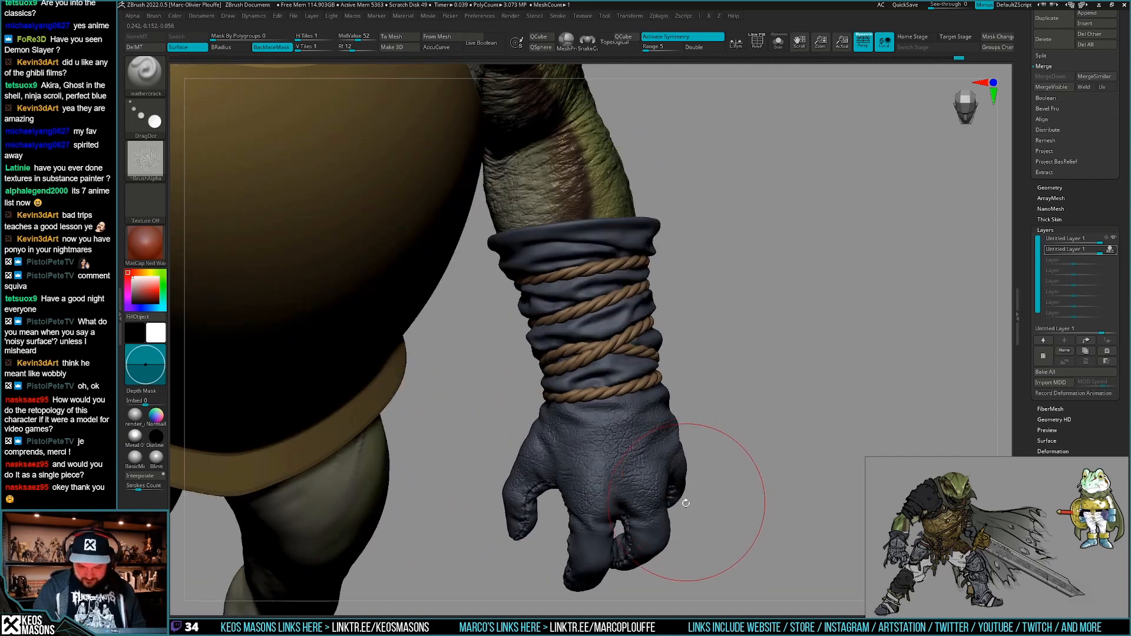
{"action": "key", "text": "ctrl"}
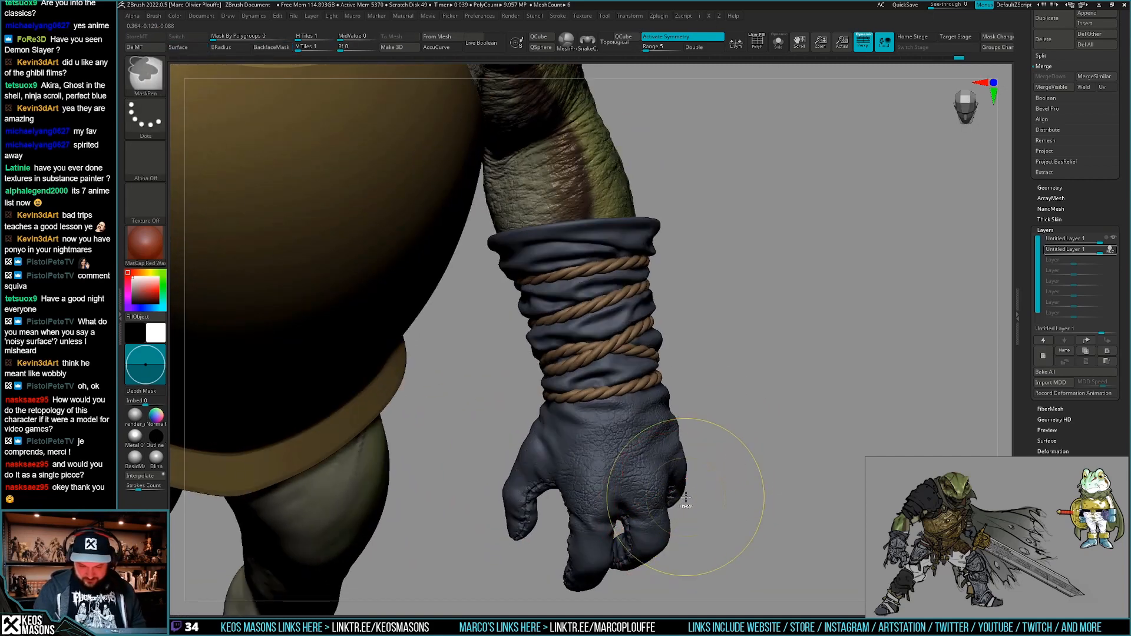
{"action": "right_click_drag", "start_coordinate": [683, 500], "coordinate": [580, 421]}
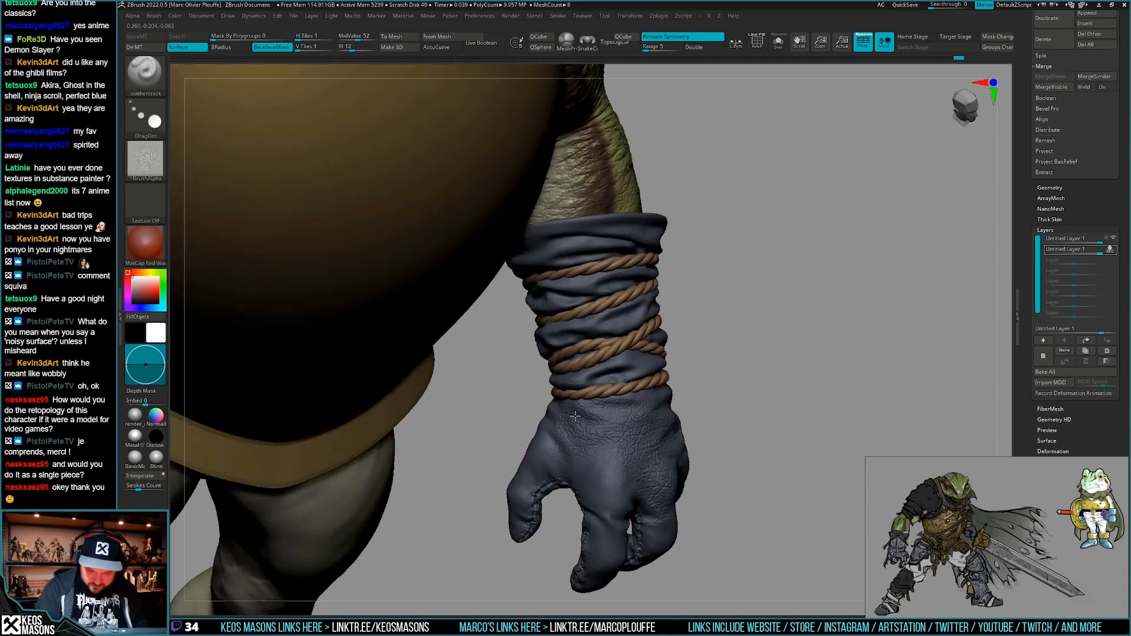
{"action": "mouse_move", "coordinate": [588, 465]}
{"action": "right_mouse_down"}
{"action": "mouse_move", "coordinate": [750, 416]}
{"action": "mouse_move", "coordinate": [629, 456]}
{"action": "mouse_move", "coordinate": [695, 419]}
{"action": "right_mouse_up"}
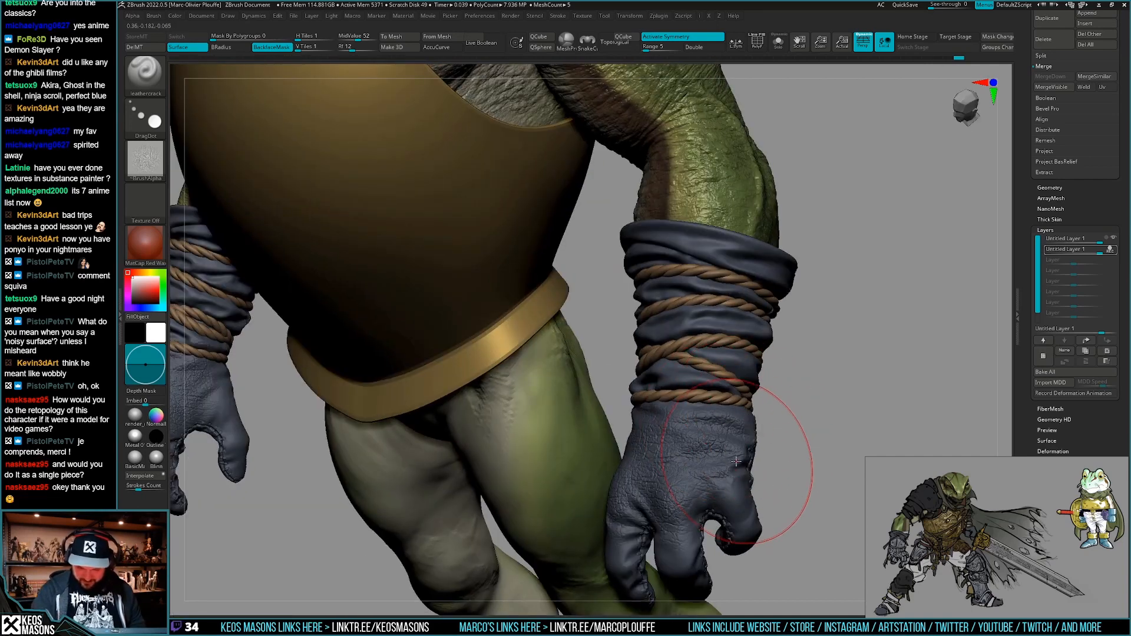
{"action": "mouse_move", "coordinate": [732, 466]}
{"action": "right_mouse_down"}
{"action": "mouse_move", "coordinate": [720, 429]}
{"action": "mouse_move", "coordinate": [671, 516]}
{"action": "mouse_move", "coordinate": [785, 427]}
{"action": "mouse_move", "coordinate": [767, 455]}
{"action": "mouse_move", "coordinate": [781, 456]}
{"action": "mouse_move", "coordinate": [642, 482]}
{"action": "mouse_move", "coordinate": [788, 449]}
{"action": "mouse_move", "coordinate": [721, 410]}
{"action": "mouse_move", "coordinate": [383, 365]}
{"action": "right_mouse_up"}
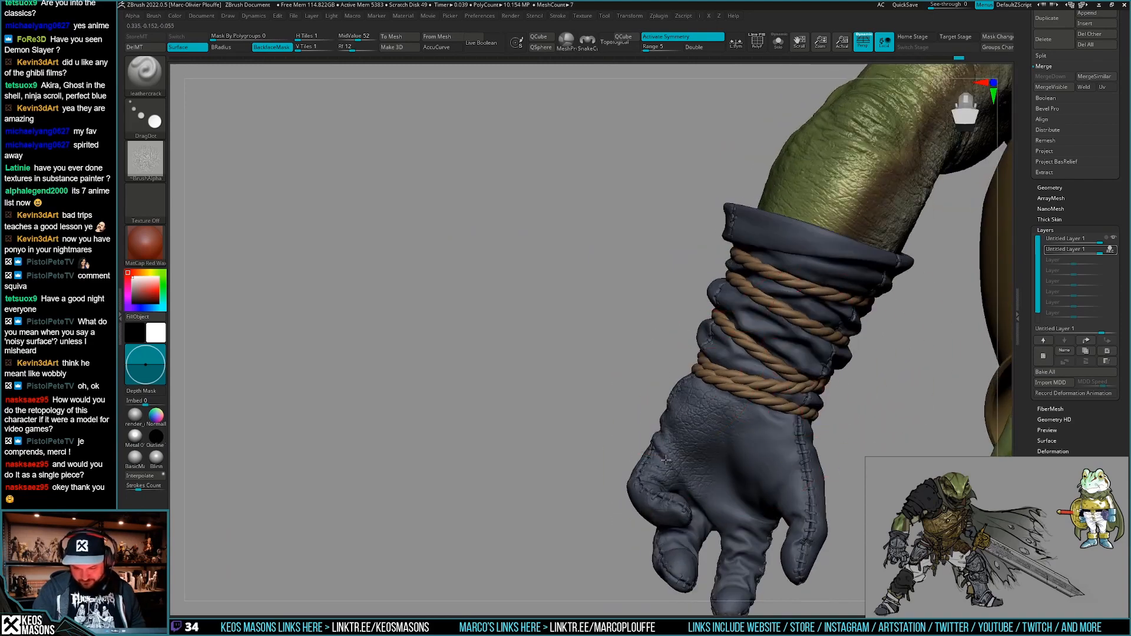
{"action": "right_click_drag", "start_coordinate": [666, 460], "coordinate": [698, 486]}
{"action": "right_click_drag", "start_coordinate": [713, 439], "coordinate": [752, 469]}
{"action": "right_click_drag", "start_coordinate": [595, 482], "coordinate": [571, 464]}
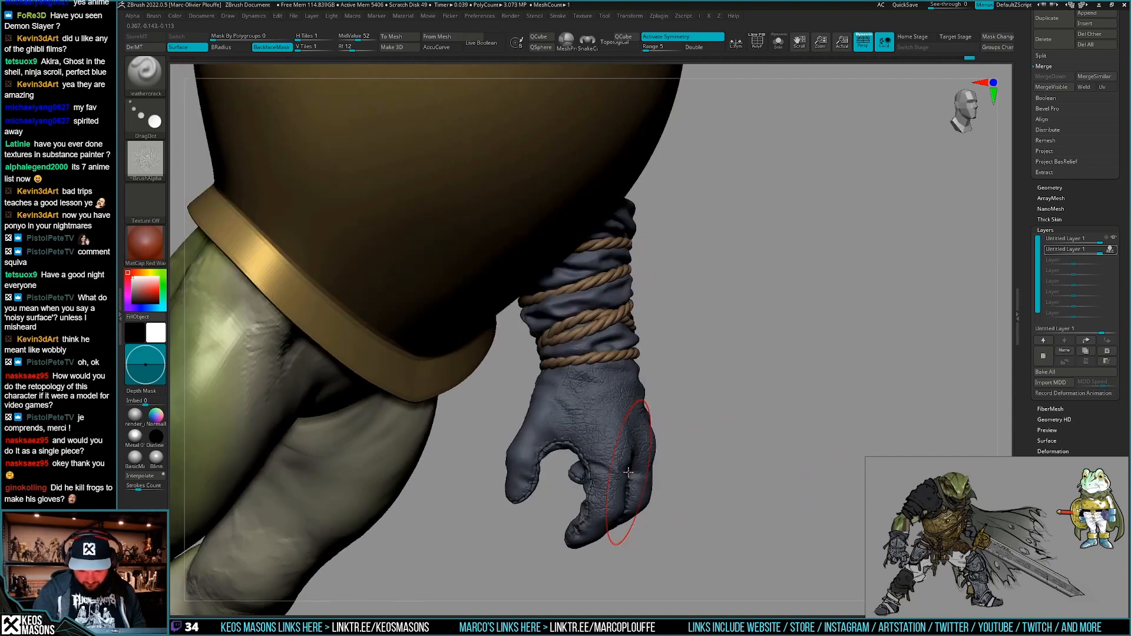
{"action": "right_click_drag", "start_coordinate": [782, 428], "coordinate": [701, 474]}
{"action": "left_click_drag", "start_coordinate": [689, 492], "coordinate": [681, 499]}
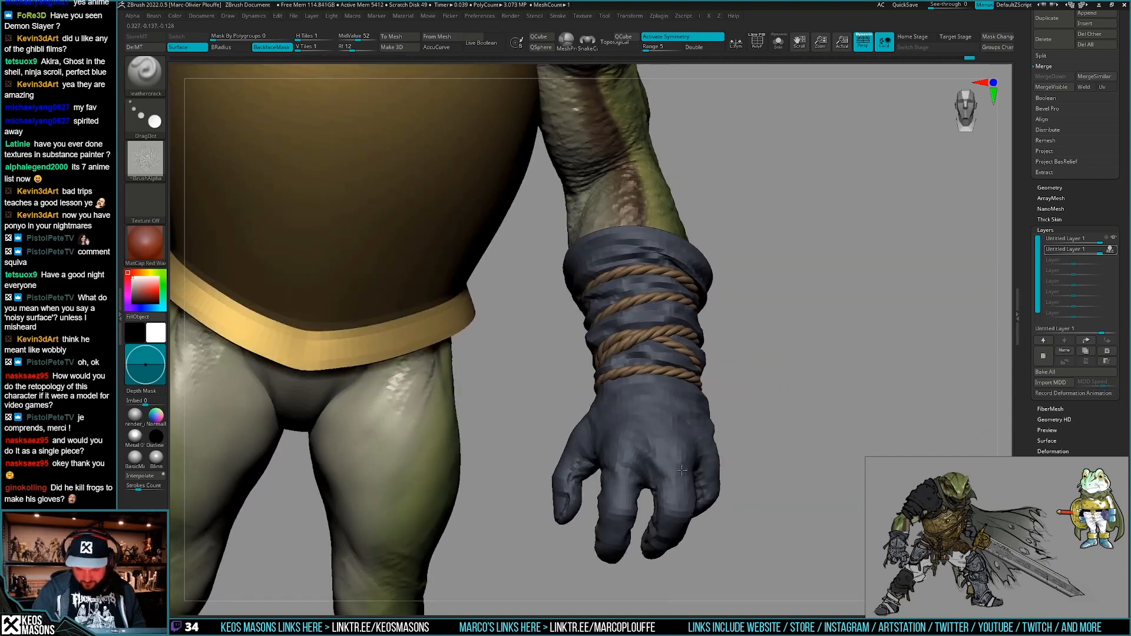
{"action": "mouse_move", "coordinate": [684, 498]}
{"action": "right_mouse_down"}
{"action": "mouse_move", "coordinate": [786, 437]}
{"action": "mouse_move", "coordinate": [788, 412]}
{"action": "mouse_move", "coordinate": [770, 442]}
{"action": "mouse_move", "coordinate": [783, 430]}
{"action": "mouse_move", "coordinate": [820, 455]}
{"action": "mouse_move", "coordinate": [823, 441]}
{"action": "right_mouse_up"}
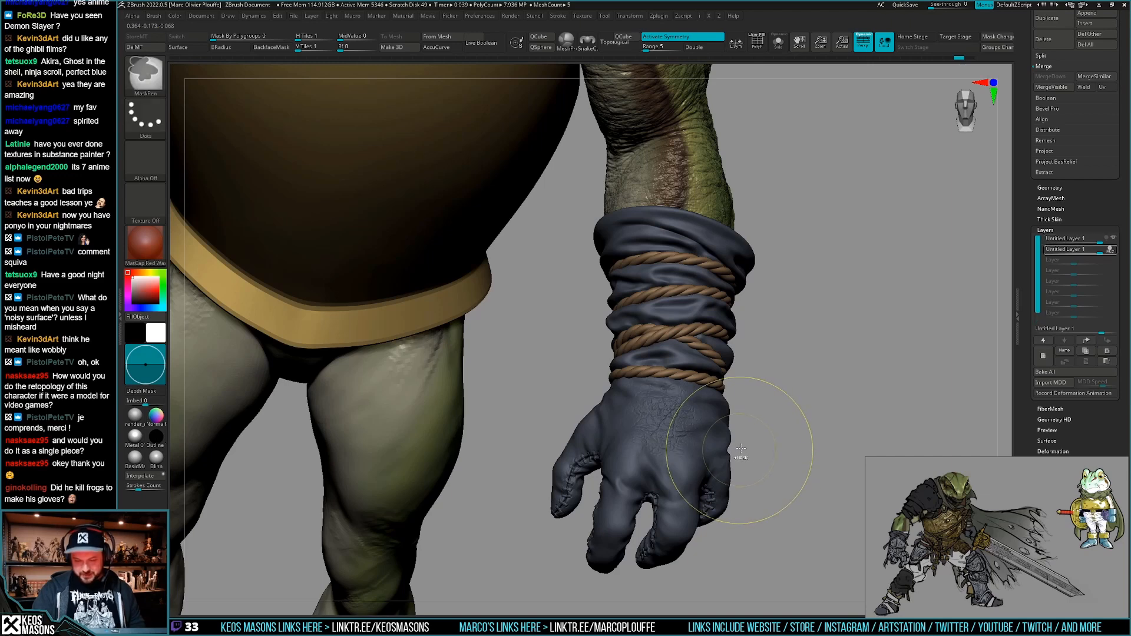
Load the Frog_Leather_Wrinkled01_AP060712 alpha into the leathercrack brush and set its radial fade to 9.
{"action": "key", "text": "b"}
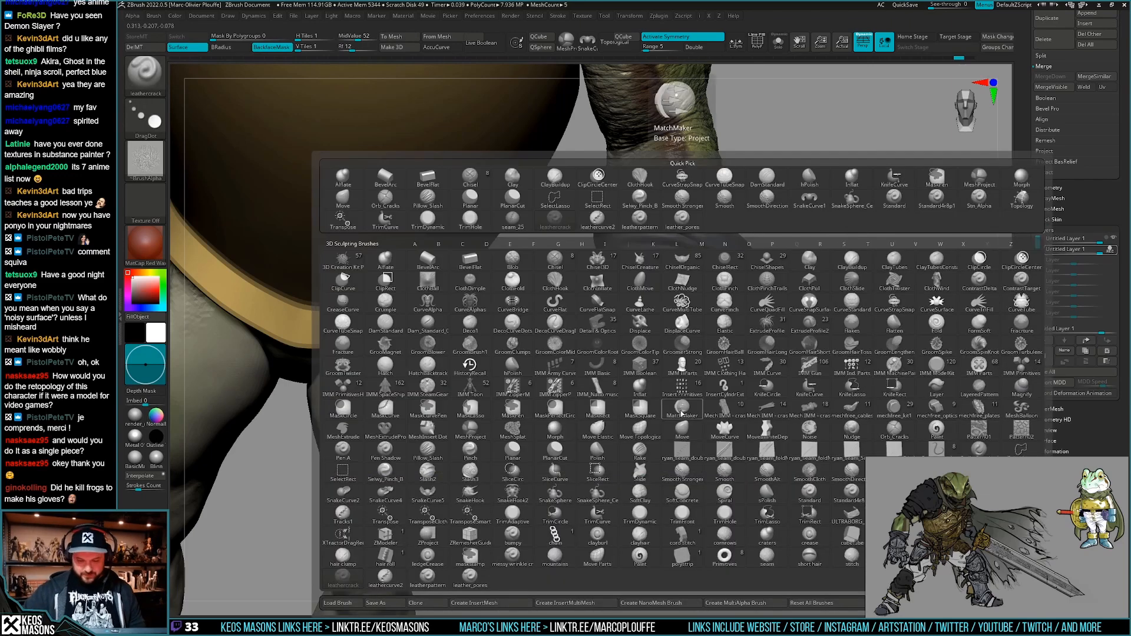
{"action": "left_click", "coordinate": [681, 414]}
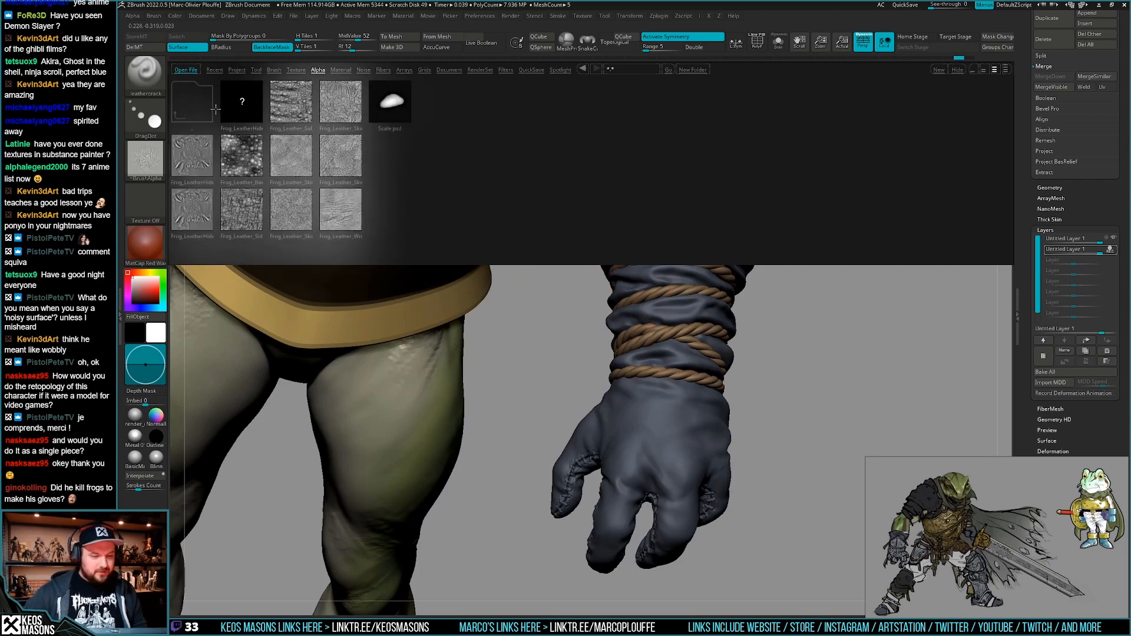
{"action": "double_click", "coordinate": [356, 227]}
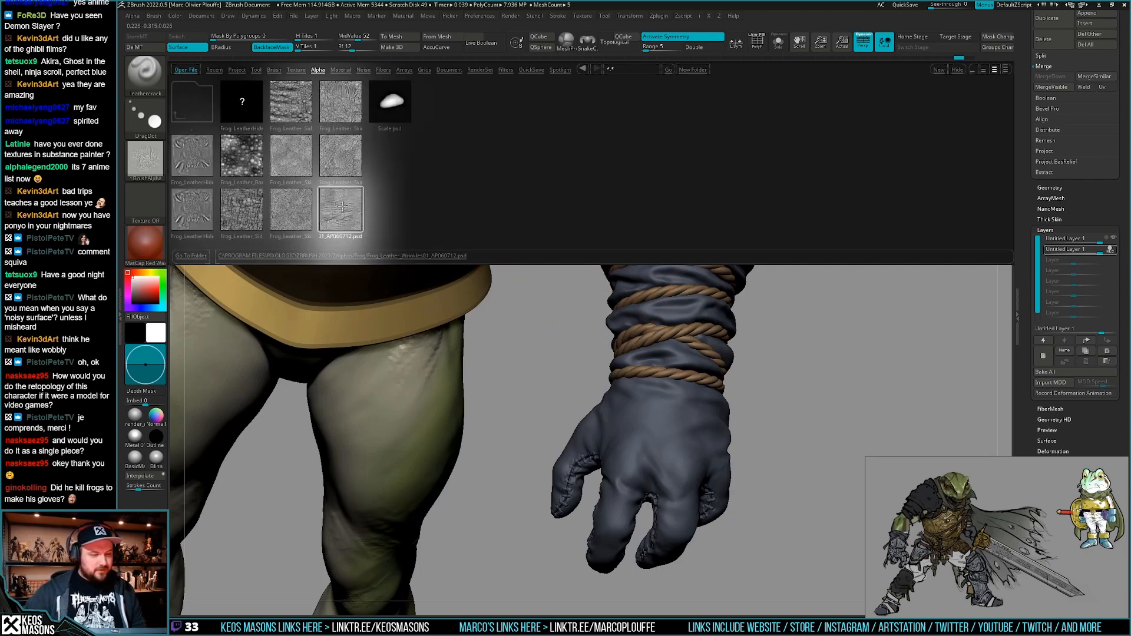
{"action": "left_click", "coordinate": [346, 46]}
{"action": "type", "text": "39"}
{"action": "key", "text": "Return"}
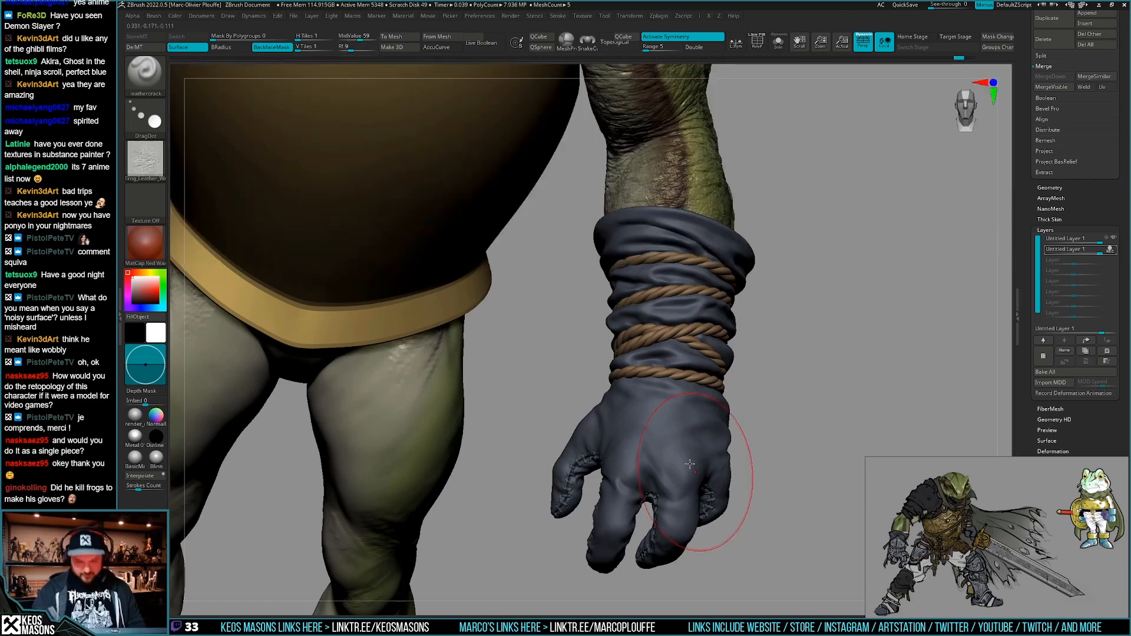
Try stamping the Frog_Leather_Wrinkled01 texture on the back of the glove near the wrist.
{"action": "right_click_drag", "start_coordinate": [680, 481], "coordinate": [704, 407]}
{"action": "left_click_drag", "start_coordinate": [704, 407], "coordinate": [691, 412]}
{"action": "key", "text": "ctrl+z"}
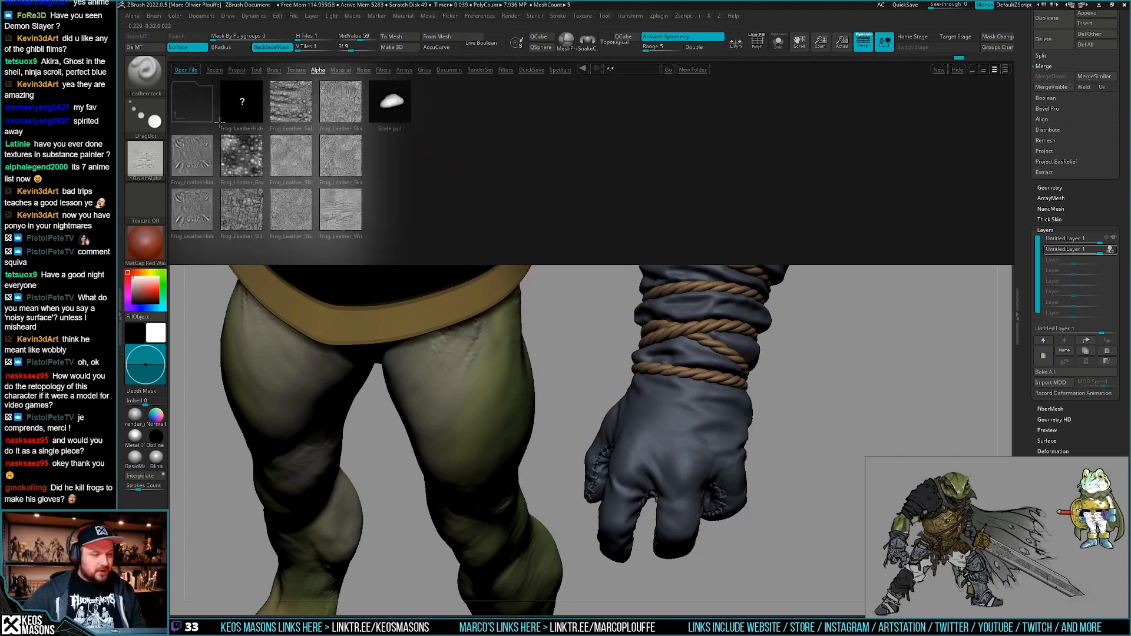
Browse to the Leathery_Skin alpha folder and choose a Leathery_Skin alpha for the leathercrack brush.
{"action": "double_click", "coordinate": [195, 99]}
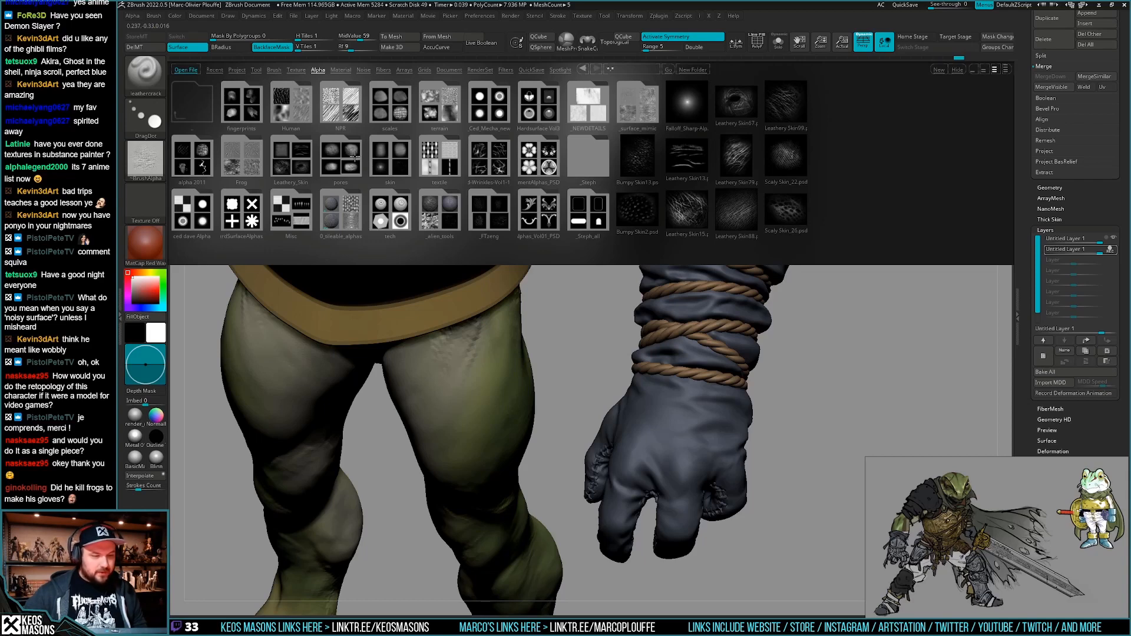
{"action": "double_click", "coordinate": [295, 158]}
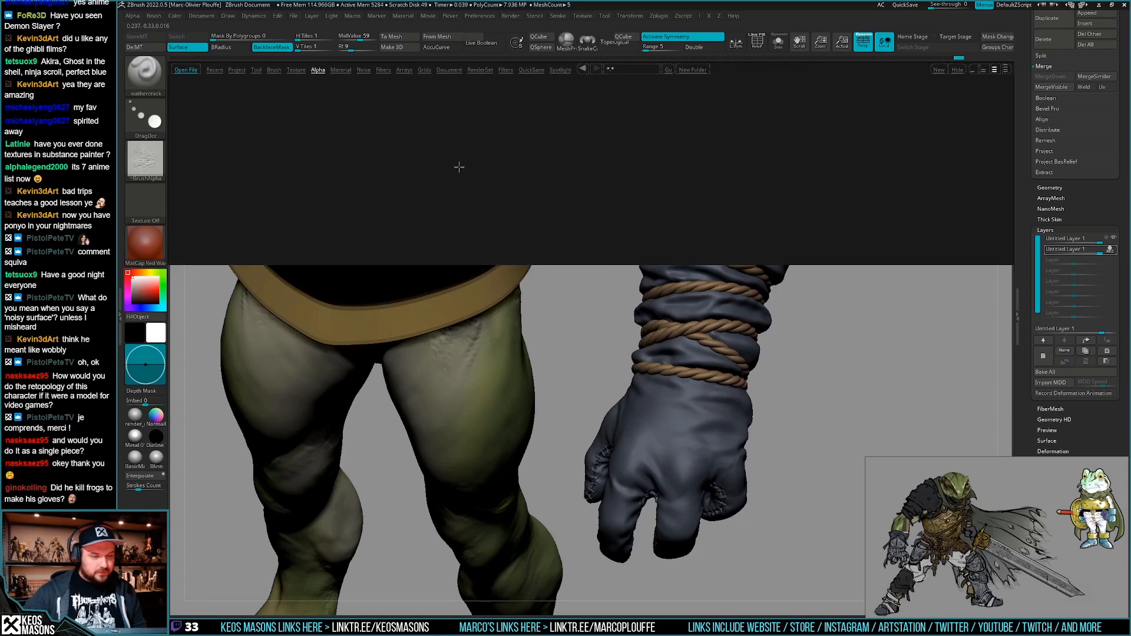
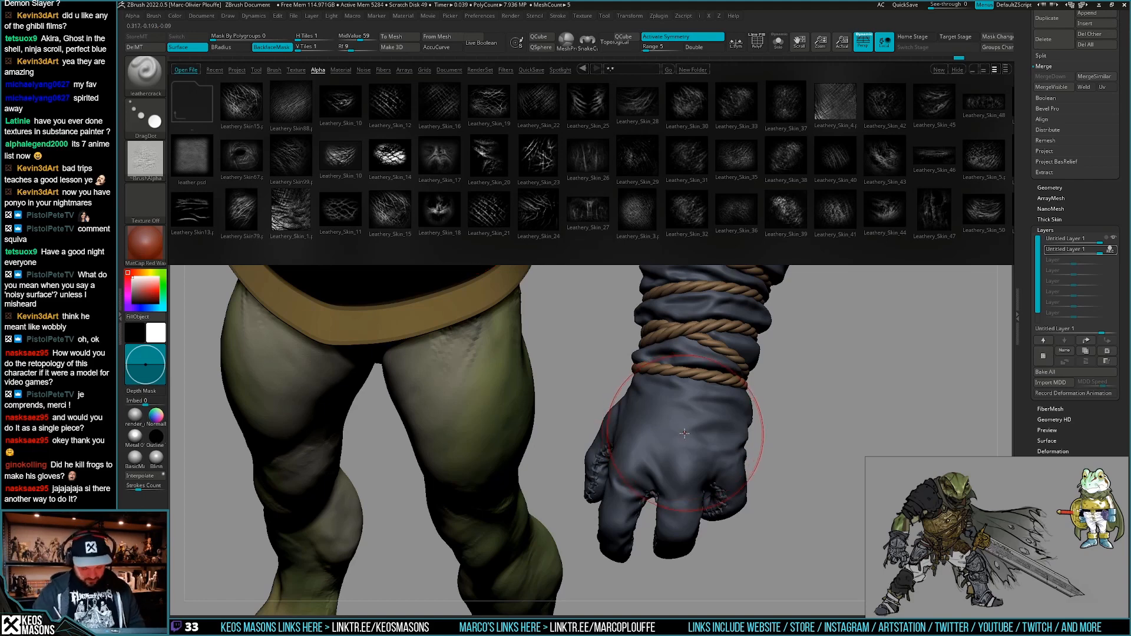
{"action": "key", "text": "comma"}
{"action": "key", "text": "F4"}
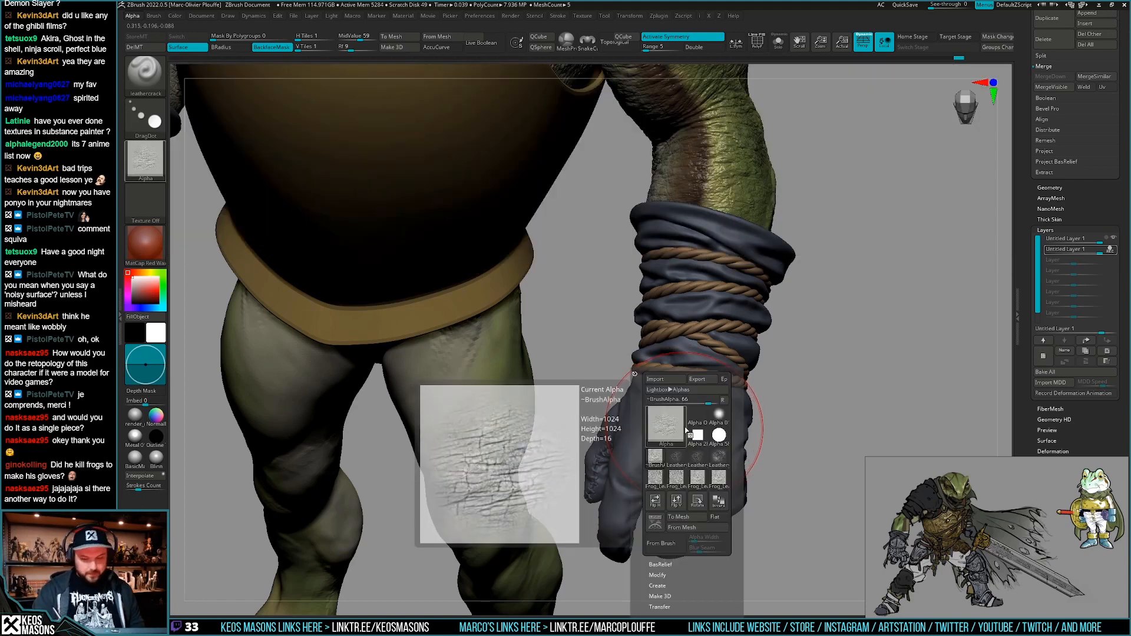
{"action": "left_click", "coordinate": [696, 460]}
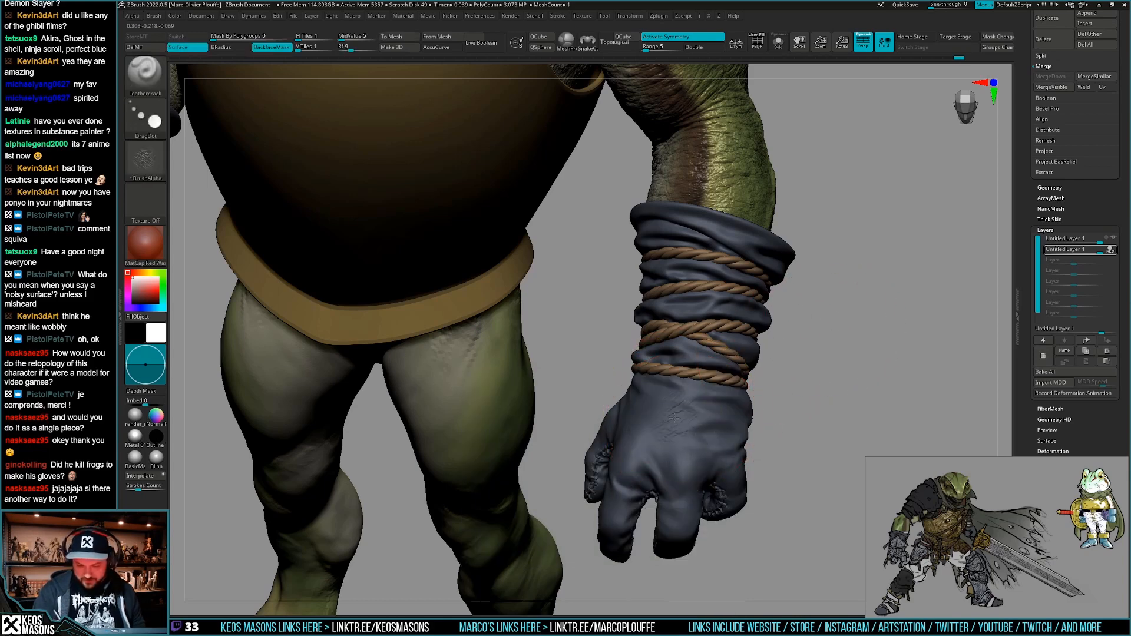
Switch the brush to a different Leathery_Skin alpha, try it on the back of the glove and undo the test stamp.
{"action": "key", "text": "ctrl"}
{"action": "key", "text": "F4"}
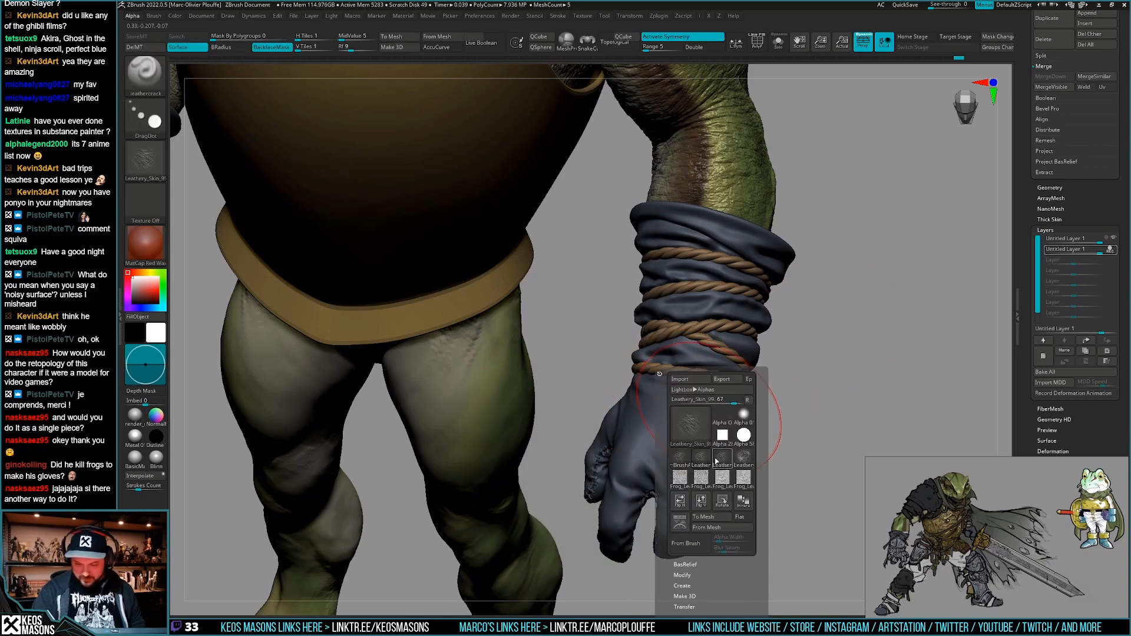
{"action": "left_click", "coordinate": [740, 458]}
{"action": "left_click_drag", "start_coordinate": [679, 419], "coordinate": [675, 423]}
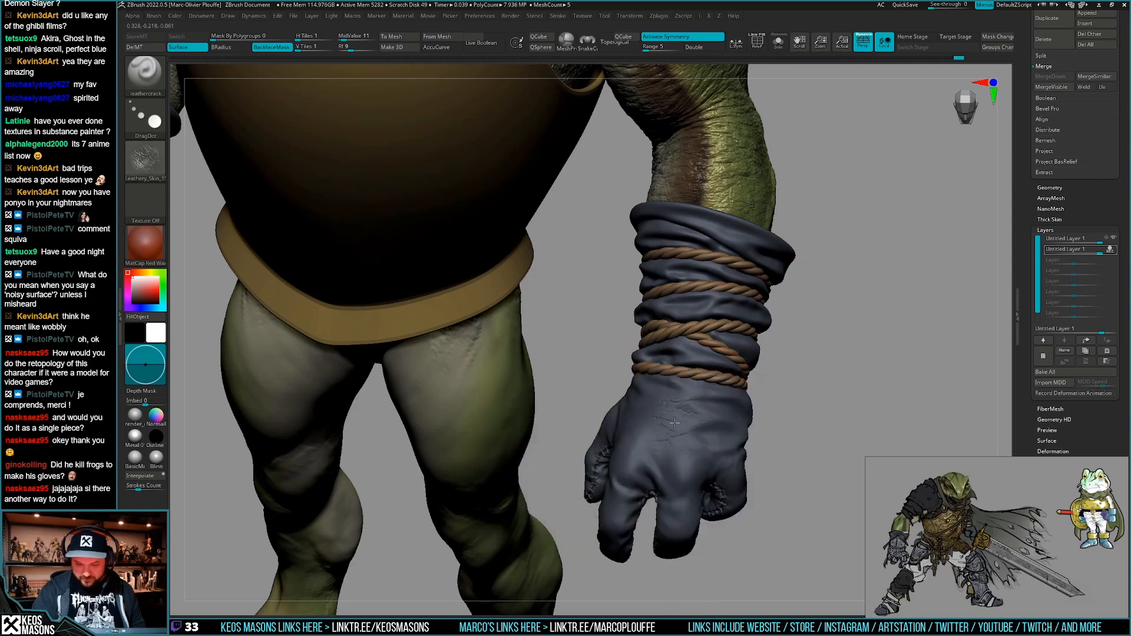
{"action": "left_click_drag", "start_coordinate": [757, 467], "coordinate": [713, 414]}
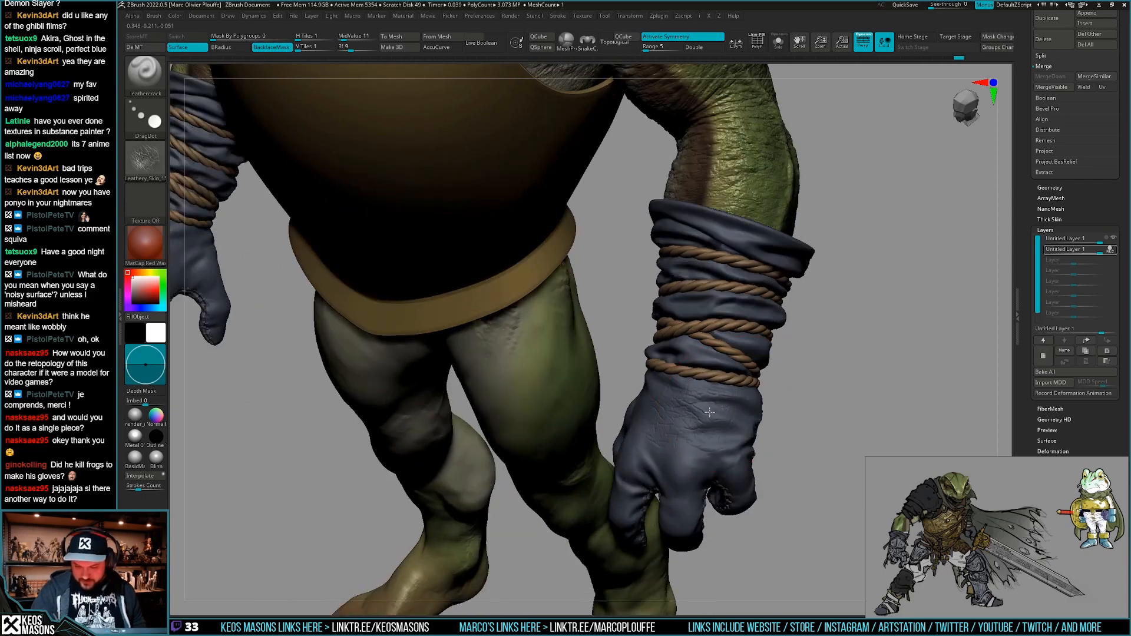
{"action": "key", "text": "ctrl"}
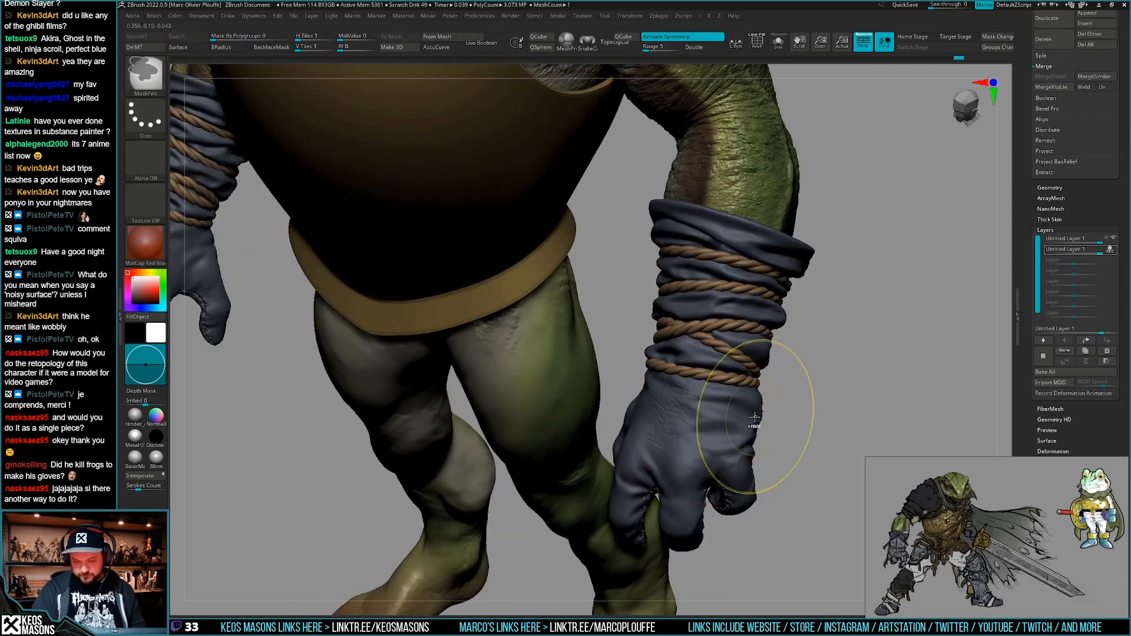
{"action": "key", "text": "ctrl+z"}
Resize the brush and stamp the leathery skin texture across the back of the glove and the outer edge of the hand.
{"action": "key", "text": "space"}
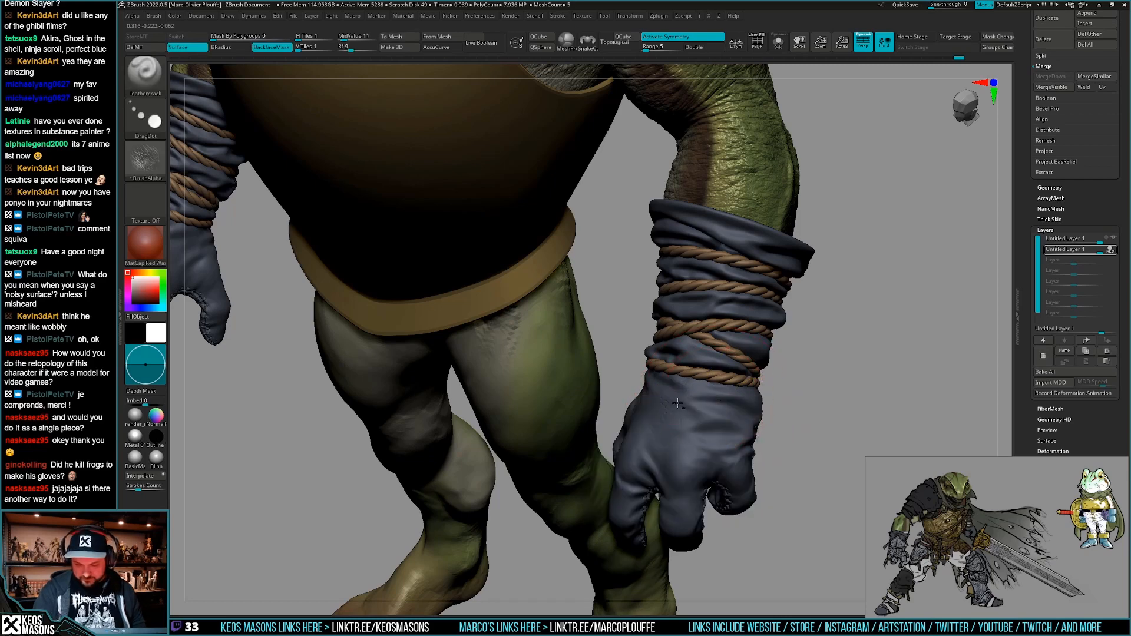
{"action": "key", "text": "space"}
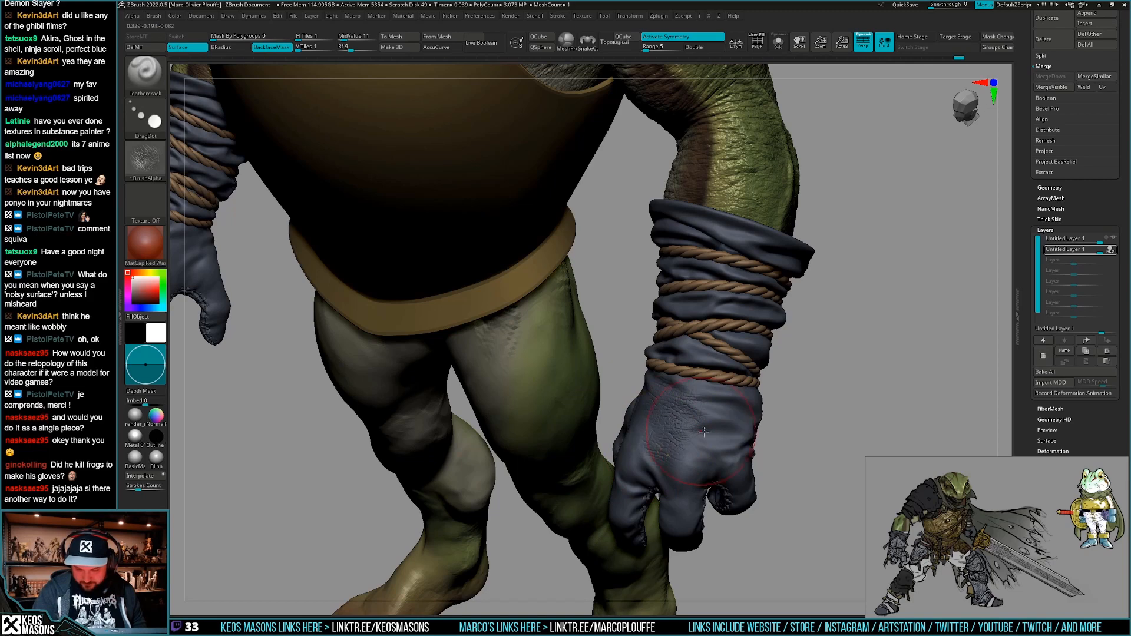
{"action": "right_click_drag", "start_coordinate": [702, 439], "coordinate": [742, 402]}
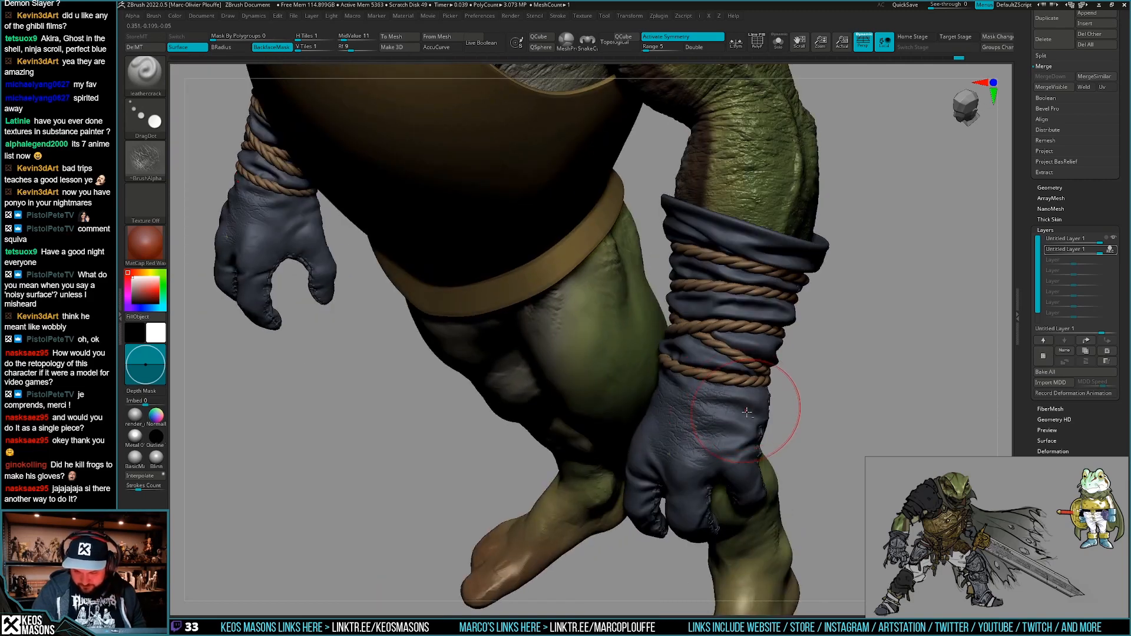
{"action": "mouse_move", "coordinate": [735, 454]}
{"action": "right_mouse_down"}
{"action": "mouse_move", "coordinate": [703, 467]}
{"action": "mouse_move", "coordinate": [719, 434]}
{"action": "right_mouse_up"}
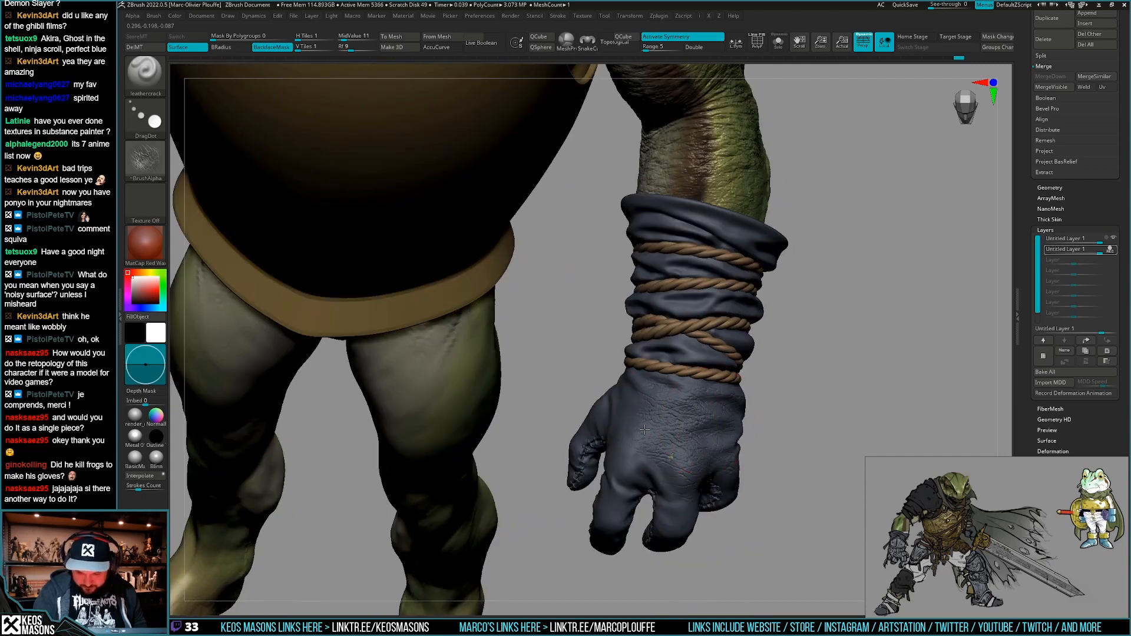
{"action": "right_click_drag", "start_coordinate": [644, 430], "coordinate": [707, 474]}
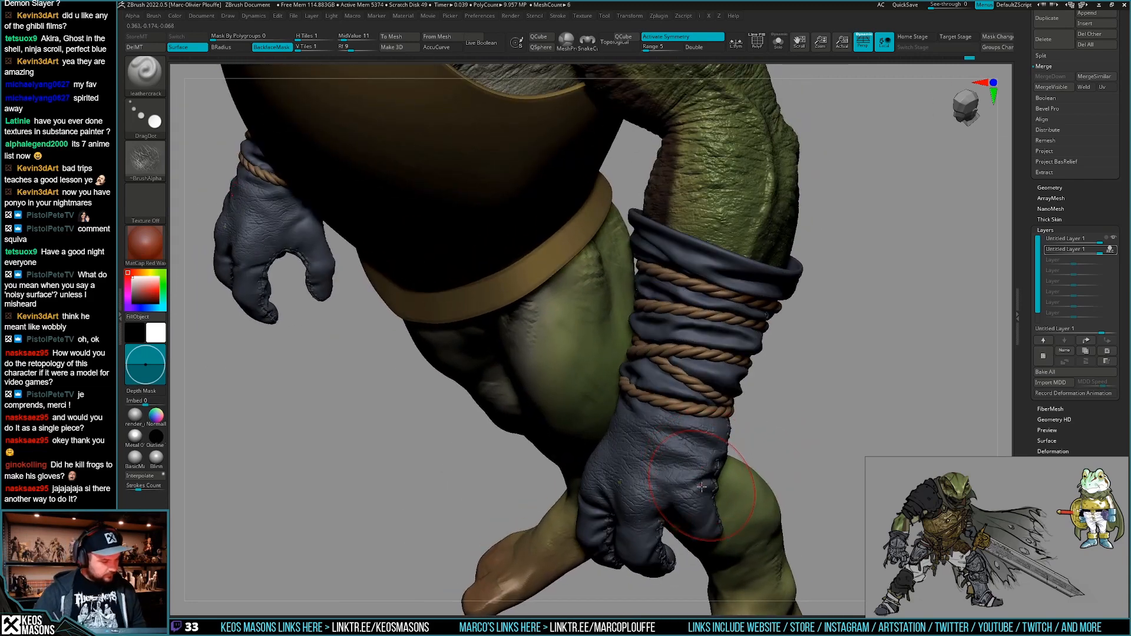
{"action": "right_click_drag", "start_coordinate": [697, 490], "coordinate": [714, 469]}
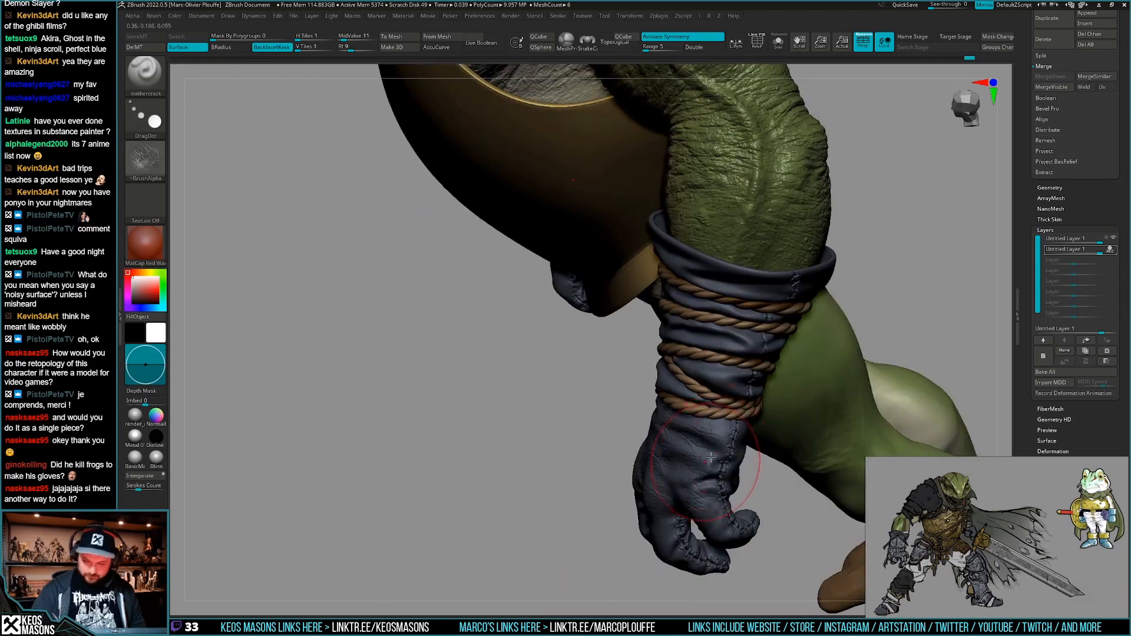
{"action": "right_click_drag", "start_coordinate": [724, 424], "coordinate": [720, 412]}
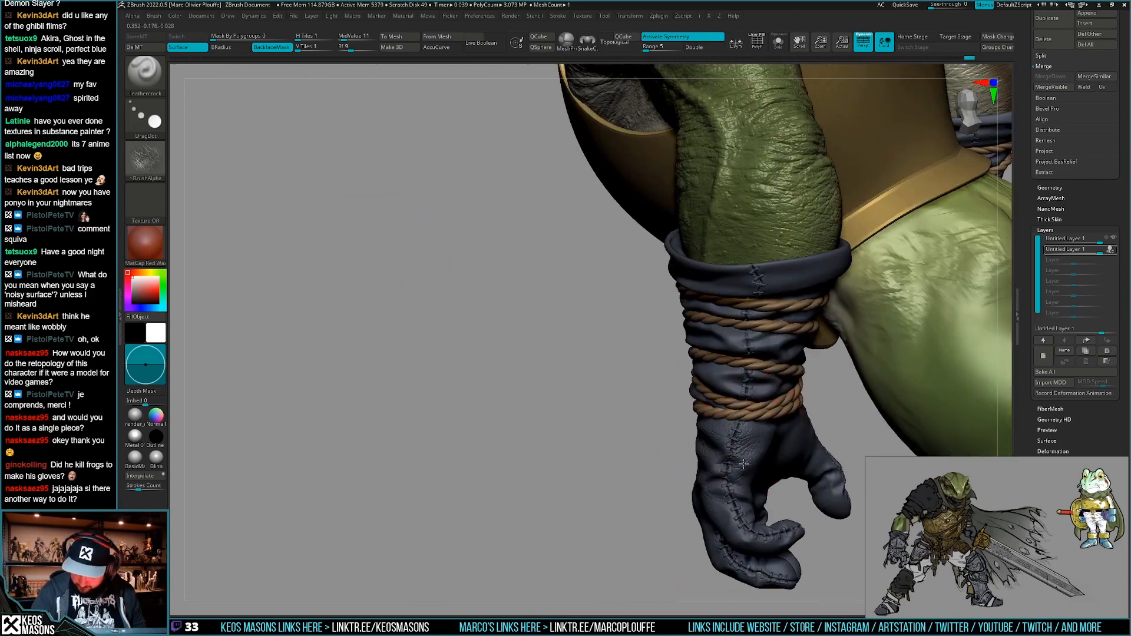
Extend the leathery skin texture over the knuckles, the upper fingers and the thumb side of the glove.
{"action": "right_click_drag", "start_coordinate": [723, 468], "coordinate": [752, 454]}
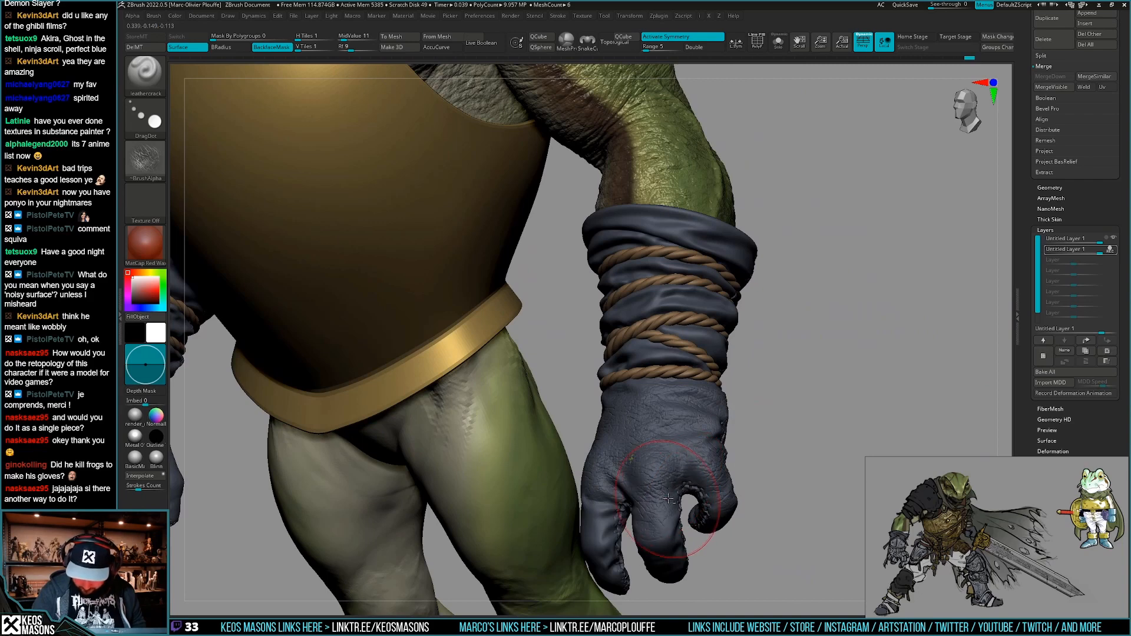
{"action": "right_click_drag", "start_coordinate": [668, 498], "coordinate": [591, 453]}
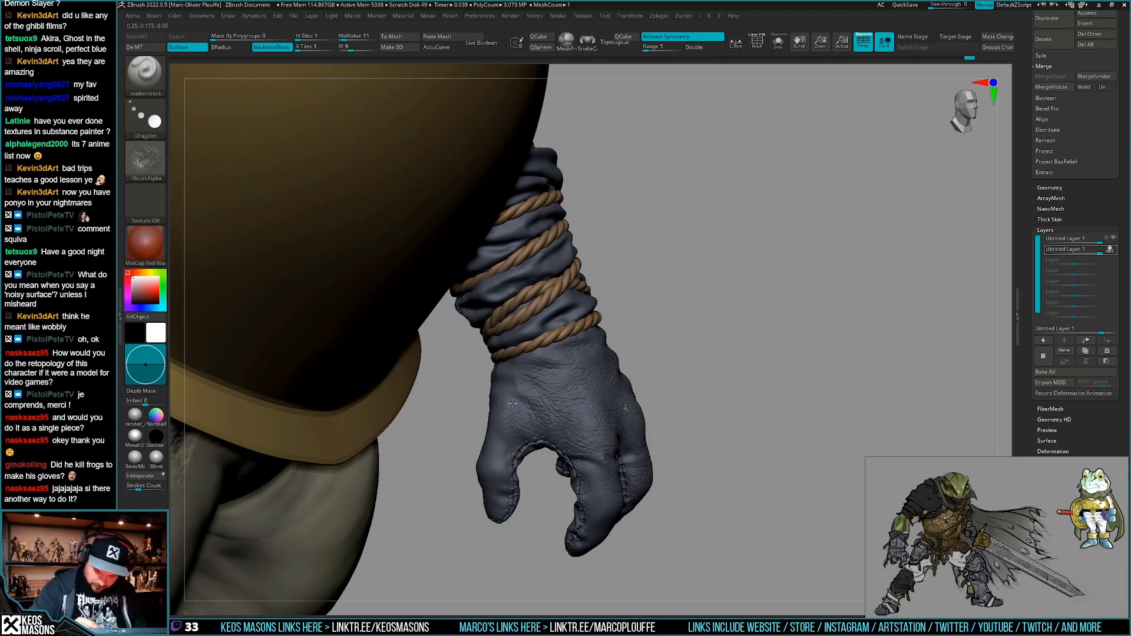
{"action": "mouse_move", "coordinate": [518, 403]}
{"action": "right_mouse_down"}
{"action": "mouse_move", "coordinate": [601, 494]}
{"action": "mouse_move", "coordinate": [661, 472]}
{"action": "right_mouse_up"}
{"action": "left_click", "coordinate": [595, 489]}
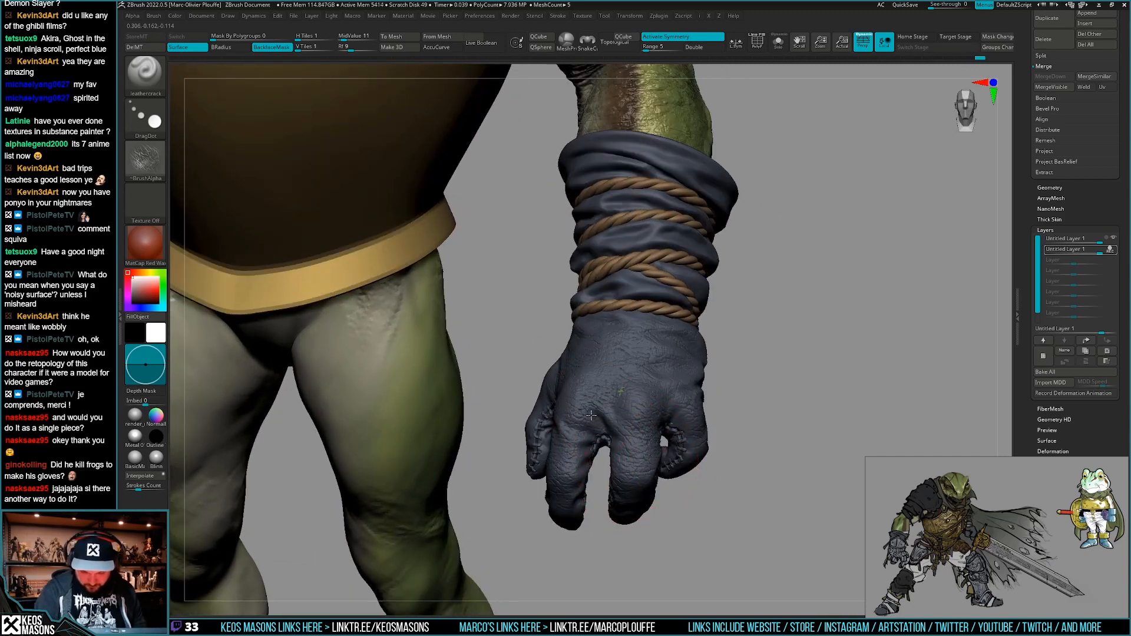
{"action": "mouse_move", "coordinate": [587, 443]}
{"action": "right_mouse_down"}
{"action": "mouse_move", "coordinate": [635, 441]}
{"action": "mouse_move", "coordinate": [530, 428]}
{"action": "right_mouse_up"}
{"action": "right_click_drag", "start_coordinate": [725, 429], "coordinate": [707, 374]}
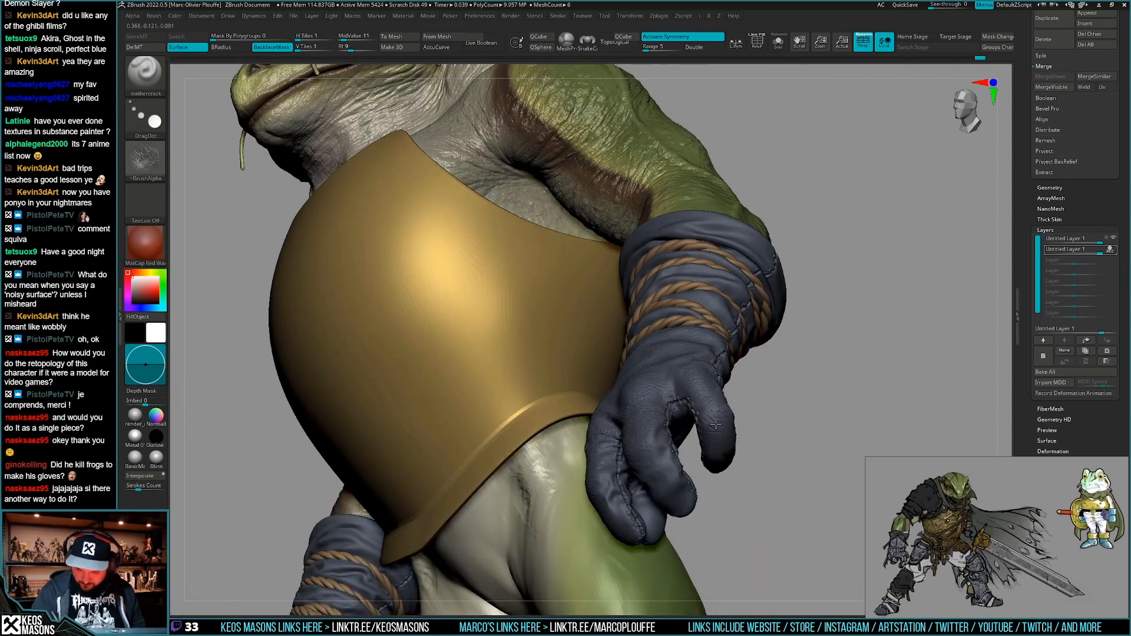
Stamp the leathery skin texture on the undersides of the fingers and across the palm.
{"action": "right_click_drag", "start_coordinate": [729, 443], "coordinate": [712, 444]}
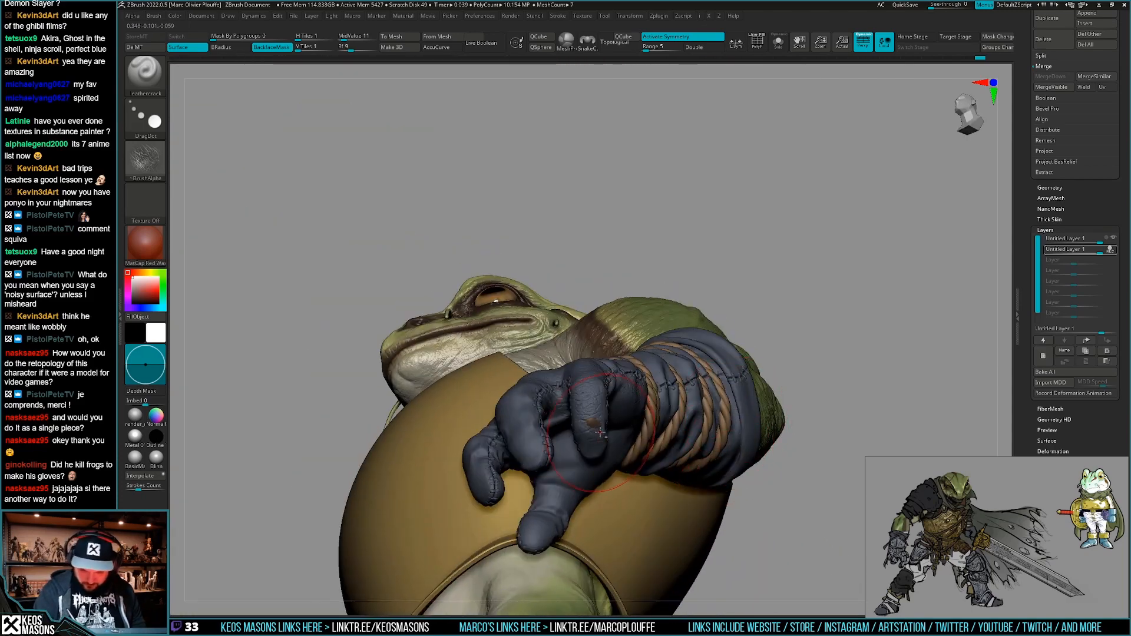
{"action": "right_click_drag", "start_coordinate": [592, 430], "coordinate": [536, 412]}
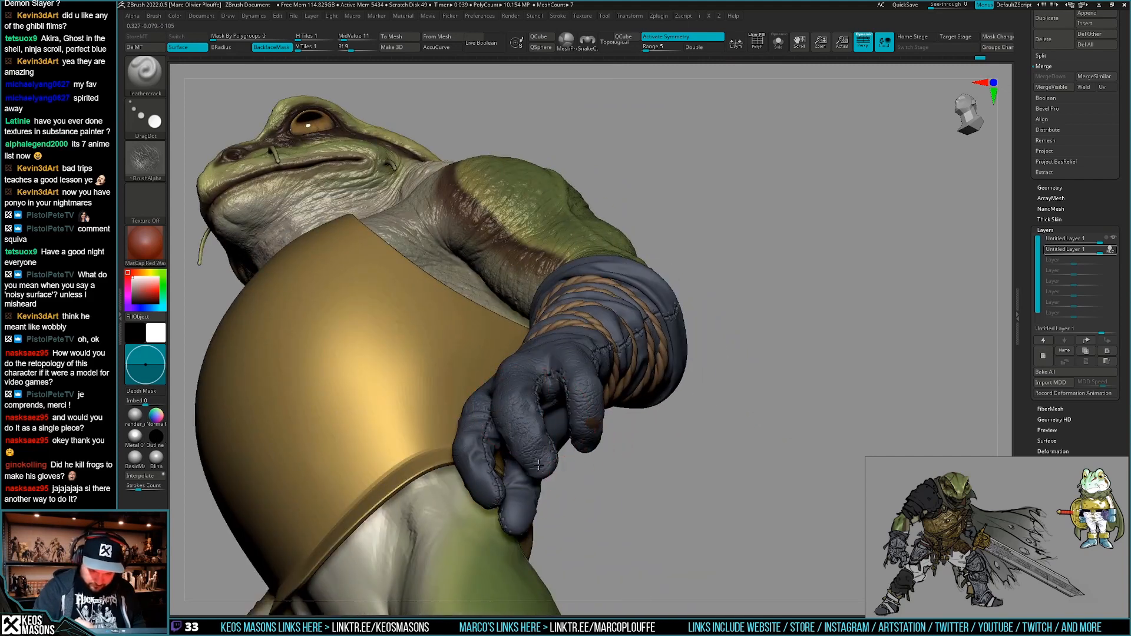
{"action": "mouse_move", "coordinate": [538, 465]}
{"action": "right_mouse_down"}
{"action": "mouse_move", "coordinate": [551, 451]}
{"action": "mouse_move", "coordinate": [631, 456]}
{"action": "right_mouse_up"}
{"action": "right_click_drag", "start_coordinate": [607, 480], "coordinate": [599, 352]}
{"action": "right_click_drag", "start_coordinate": [568, 393], "coordinate": [621, 371]}
{"action": "mouse_move", "coordinate": [586, 416]}
{"action": "right_mouse_down"}
{"action": "mouse_move", "coordinate": [595, 465]}
{"action": "mouse_move", "coordinate": [682, 333]}
{"action": "mouse_move", "coordinate": [695, 338]}
{"action": "mouse_move", "coordinate": [689, 402]}
{"action": "mouse_move", "coordinate": [740, 417]}
{"action": "mouse_move", "coordinate": [734, 425]}
{"action": "mouse_move", "coordinate": [716, 379]}
{"action": "mouse_move", "coordinate": [702, 398]}
{"action": "mouse_move", "coordinate": [695, 366]}
{"action": "mouse_move", "coordinate": [719, 354]}
{"action": "mouse_move", "coordinate": [677, 379]}
{"action": "right_mouse_up"}
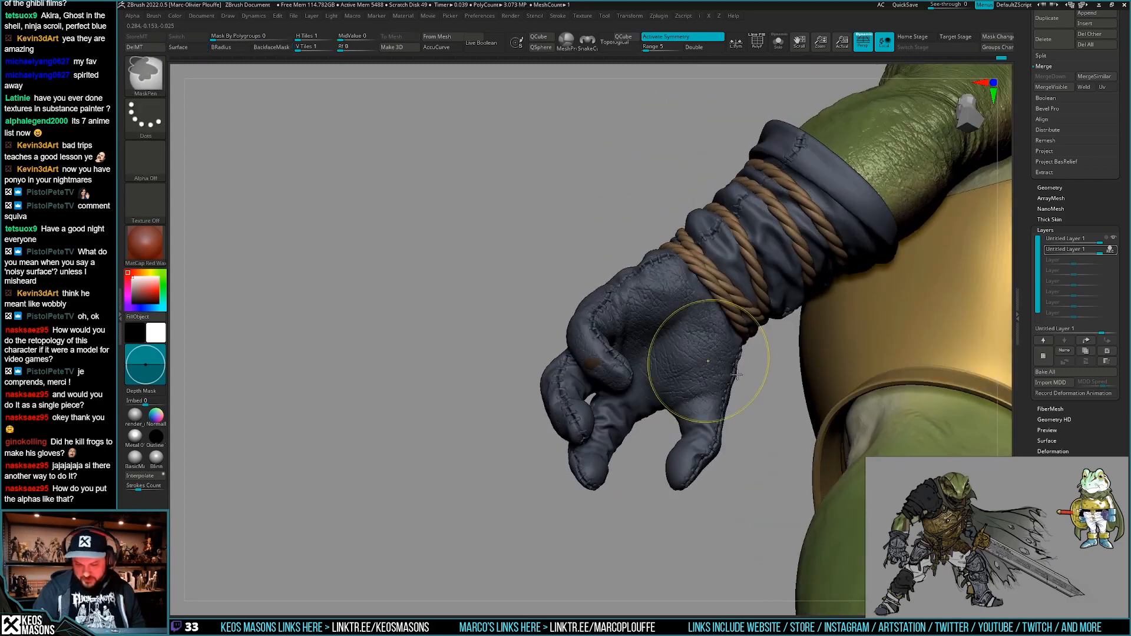
Select the Morph brush and store a morph target of the glove with the leather texture layer turned off.
{"action": "key", "text": "b"}
{"action": "left_click", "coordinate": [722, 351]}
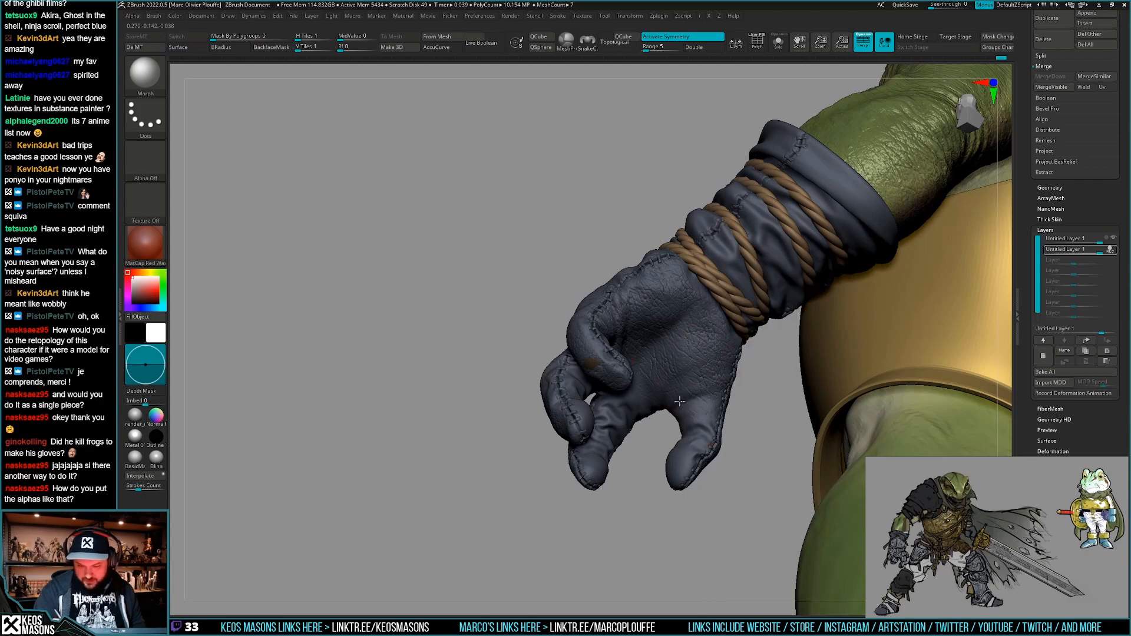
{"action": "left_click", "coordinate": [1115, 252]}
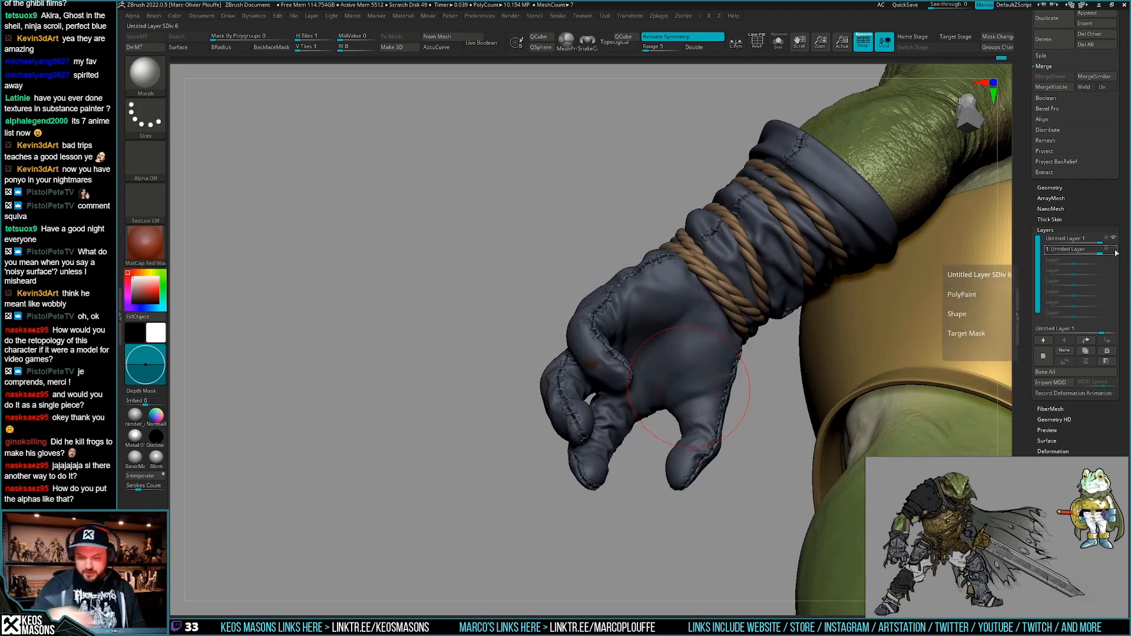
{"action": "left_click", "coordinate": [1109, 250]}
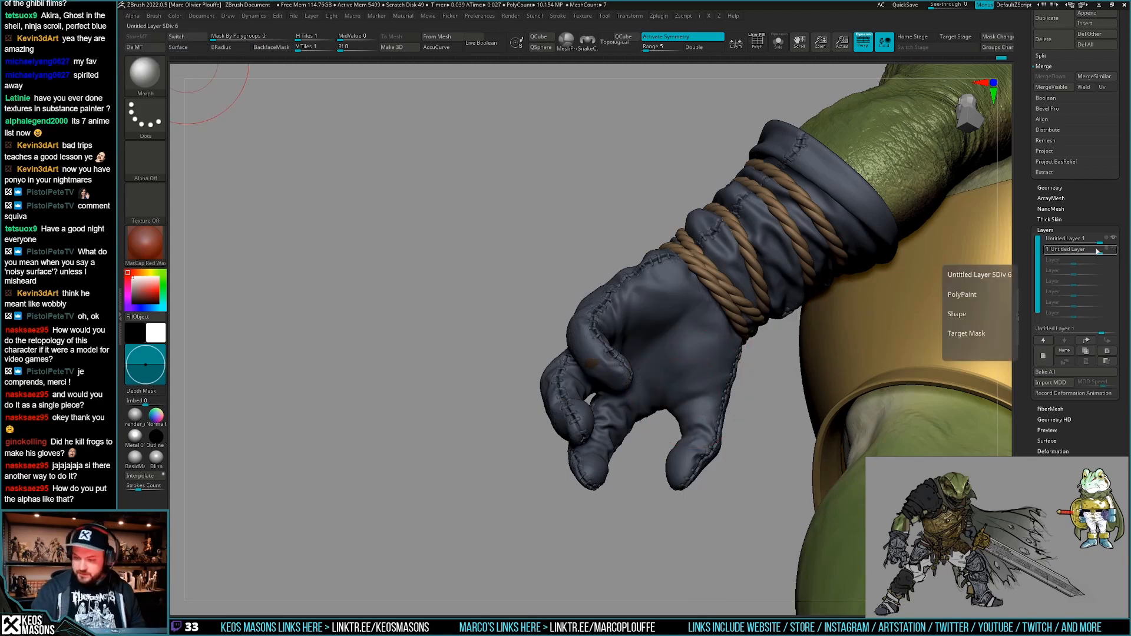
Erase part of the palm's leather texture near the thumb with the Morph brush, then return to the leathercrack brush.
{"action": "mouse_move", "coordinate": [673, 379]}
{"action": "left_mouse_down"}
{"action": "mouse_move", "coordinate": [707, 365]}
{"action": "mouse_move", "coordinate": [698, 396]}
{"action": "left_mouse_up"}
{"action": "key", "text": "space"}
{"action": "left_click", "coordinate": [758, 432]}
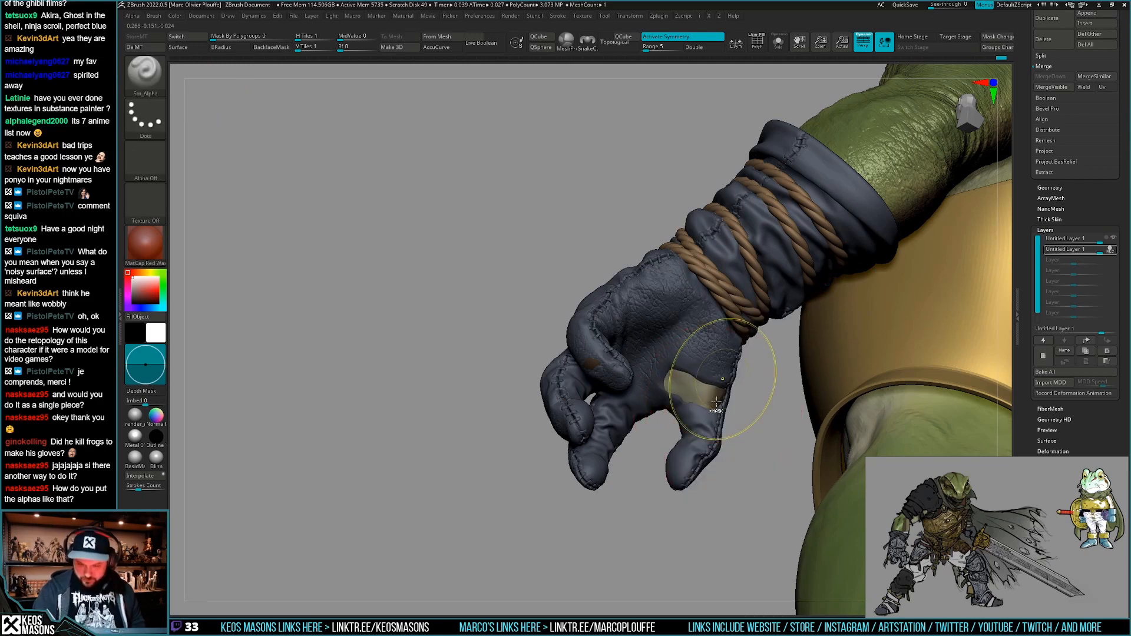
{"action": "key", "text": "ctrl+z"}
{"action": "key", "text": "b"}
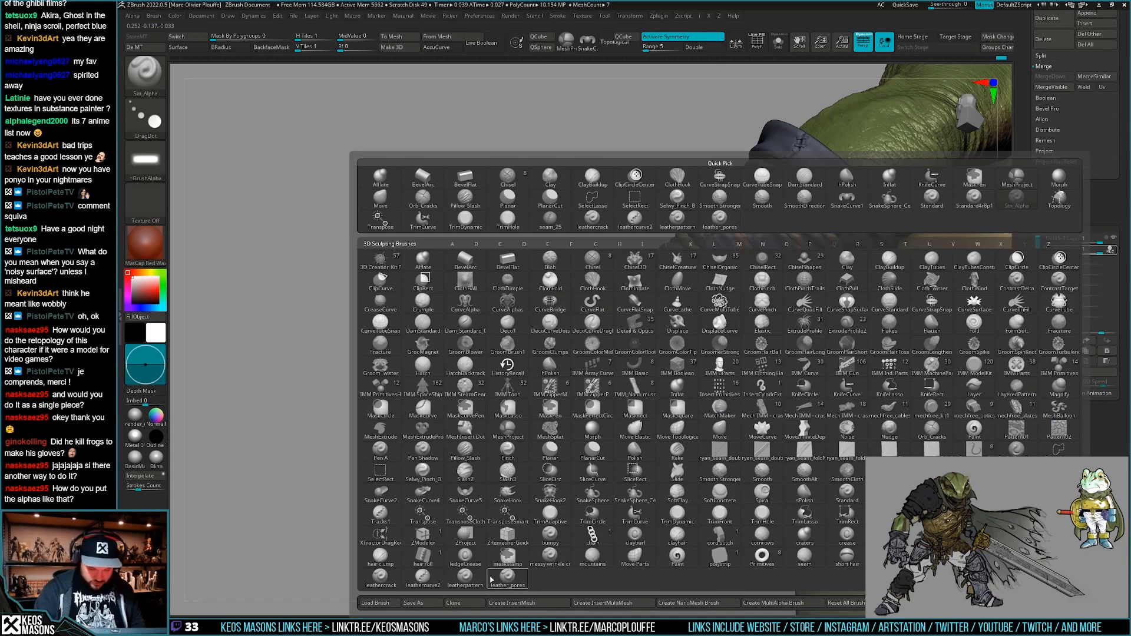
{"action": "left_click", "coordinate": [380, 578]}
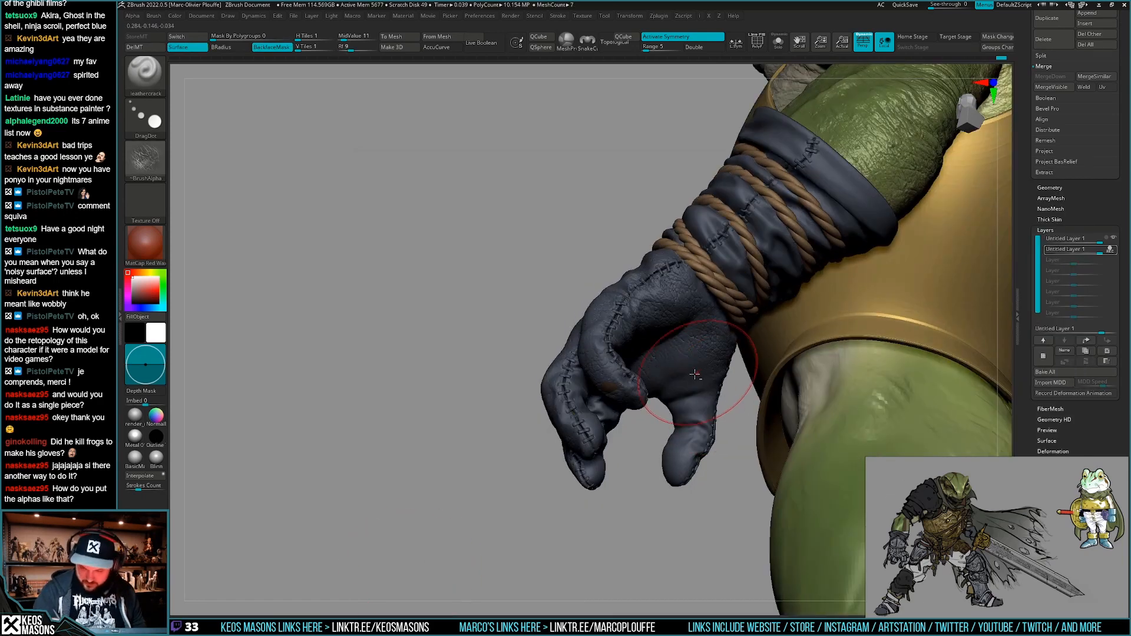
Restamp the leathery skin texture on the palm and cover the inner fingers and the thumb.
{"action": "mouse_move", "coordinate": [684, 399]}
{"action": "right_mouse_down"}
{"action": "mouse_move", "coordinate": [696, 363]}
{"action": "mouse_move", "coordinate": [707, 441]}
{"action": "mouse_move", "coordinate": [682, 453]}
{"action": "mouse_move", "coordinate": [677, 382]}
{"action": "right_mouse_up"}
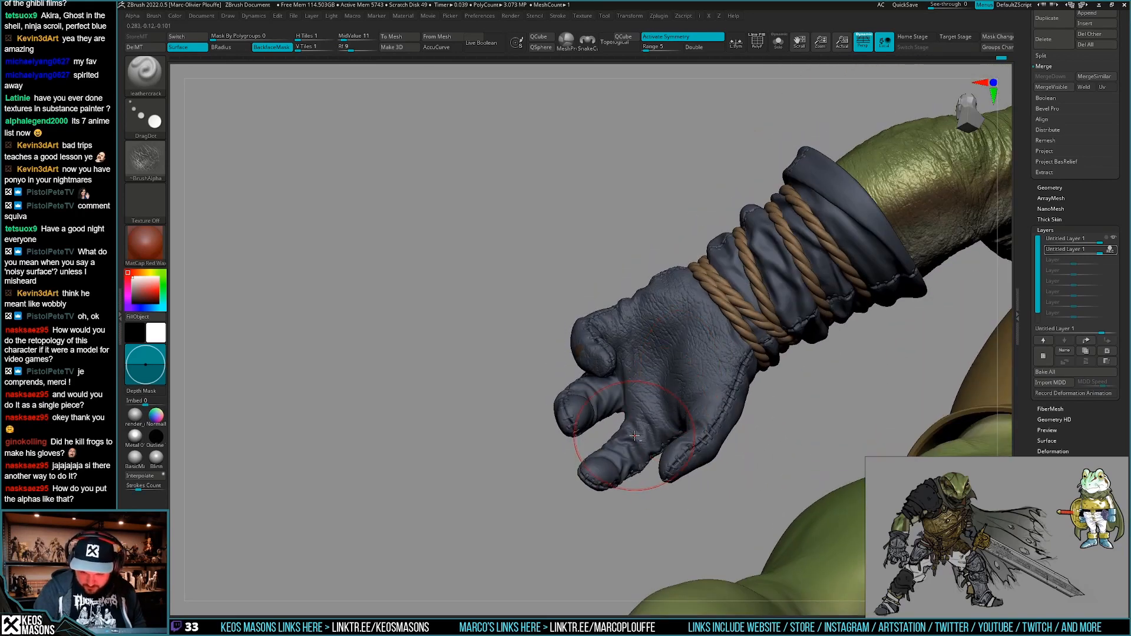
{"action": "mouse_move", "coordinate": [635, 436]}
{"action": "right_mouse_down"}
{"action": "mouse_move", "coordinate": [623, 460]}
{"action": "mouse_move", "coordinate": [714, 384]}
{"action": "mouse_move", "coordinate": [704, 420]}
{"action": "mouse_move", "coordinate": [651, 387]}
{"action": "mouse_move", "coordinate": [651, 434]}
{"action": "right_mouse_up"}
{"action": "key", "text": "ctrl"}
{"action": "right_click_drag", "start_coordinate": [637, 390], "coordinate": [709, 352]}
{"action": "right_click_drag", "start_coordinate": [732, 428], "coordinate": [644, 367]}
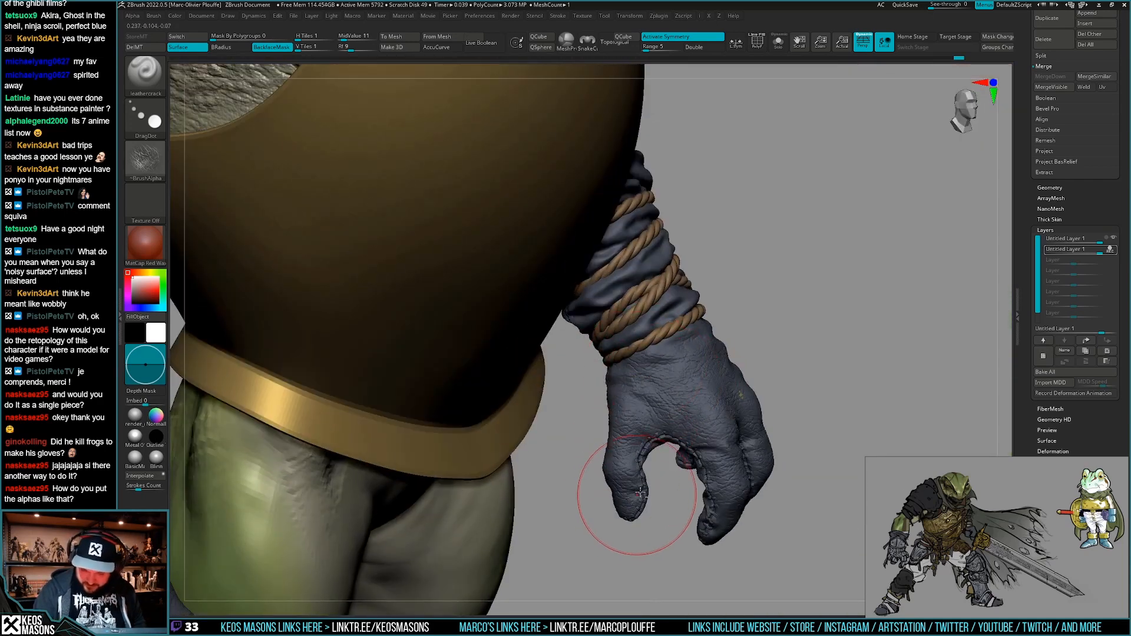
{"action": "mouse_move", "coordinate": [618, 493]}
{"action": "right_mouse_down"}
{"action": "mouse_move", "coordinate": [723, 447]}
{"action": "mouse_move", "coordinate": [687, 434]}
{"action": "mouse_move", "coordinate": [654, 377]}
{"action": "mouse_move", "coordinate": [678, 332]}
{"action": "mouse_move", "coordinate": [650, 304]}
{"action": "mouse_move", "coordinate": [651, 359]}
{"action": "right_mouse_up"}
Isolate the gloves and stamp the leathery skin texture over the folds on the back of the wrist sleeve.
{"action": "key", "text": "alt+s"}
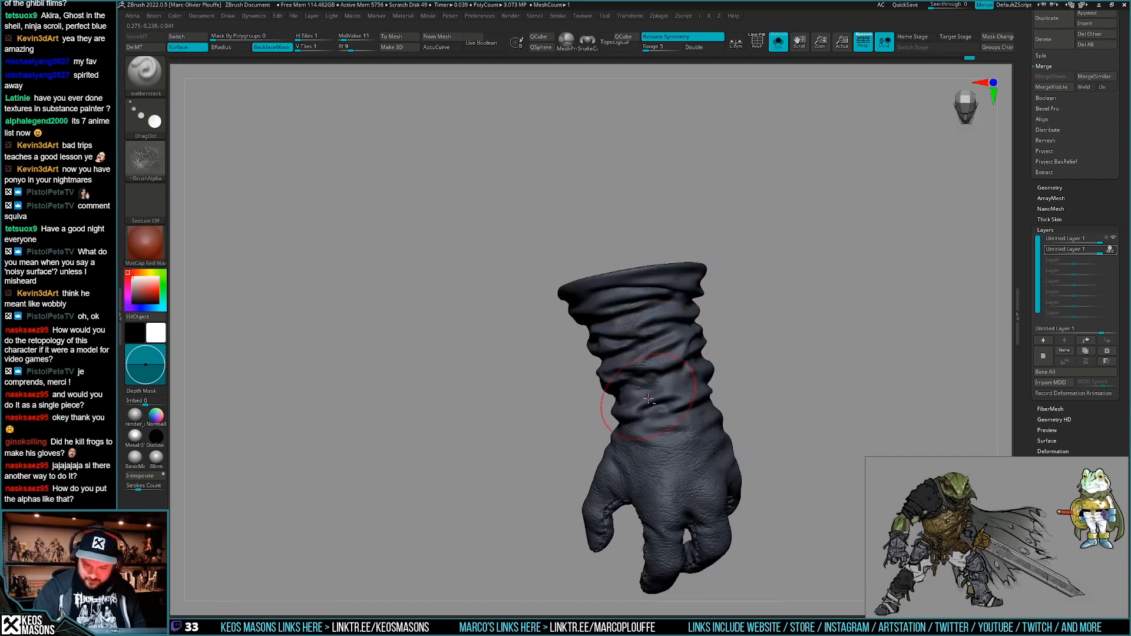
{"action": "right_click_drag", "start_coordinate": [648, 399], "coordinate": [672, 305]}
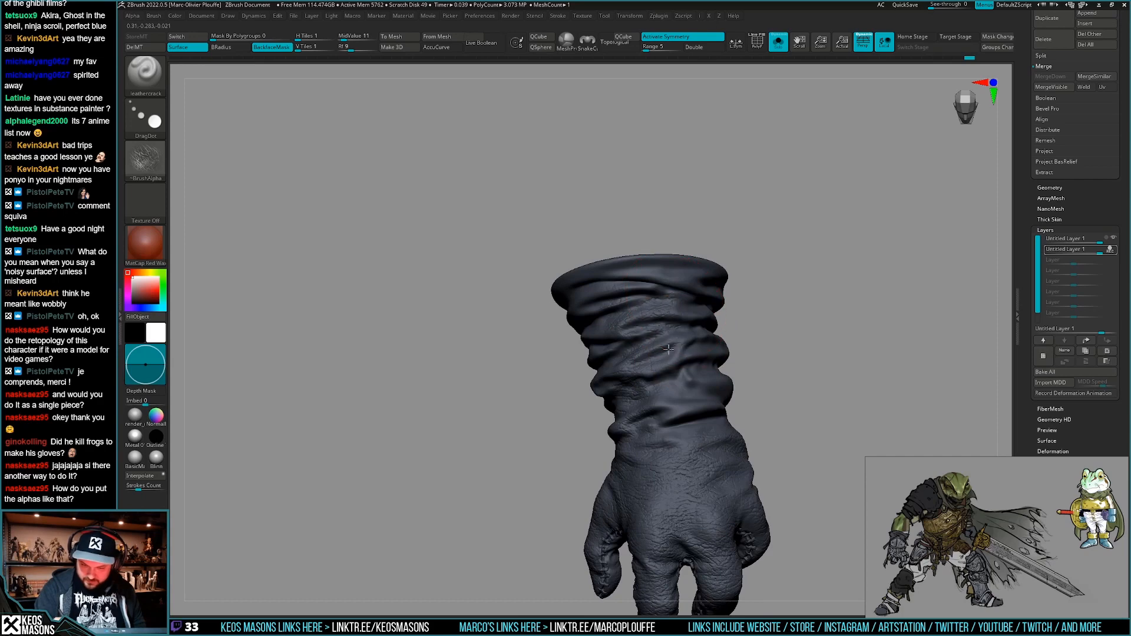
{"action": "right_click_drag", "start_coordinate": [663, 424], "coordinate": [714, 343]}
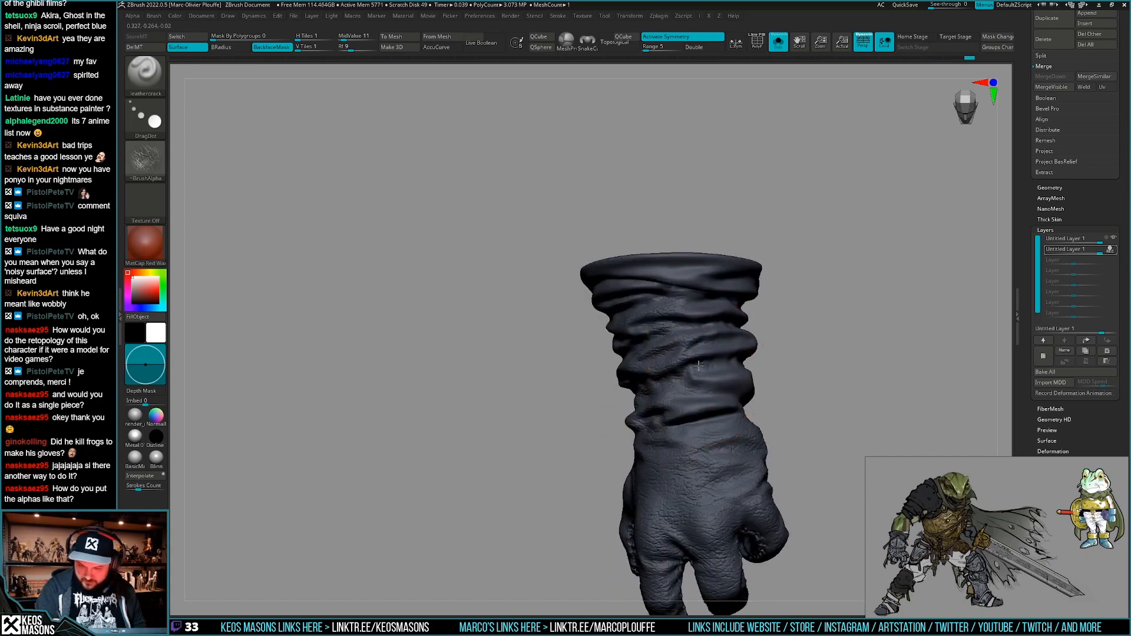
{"action": "right_click_drag", "start_coordinate": [693, 410], "coordinate": [721, 303]}
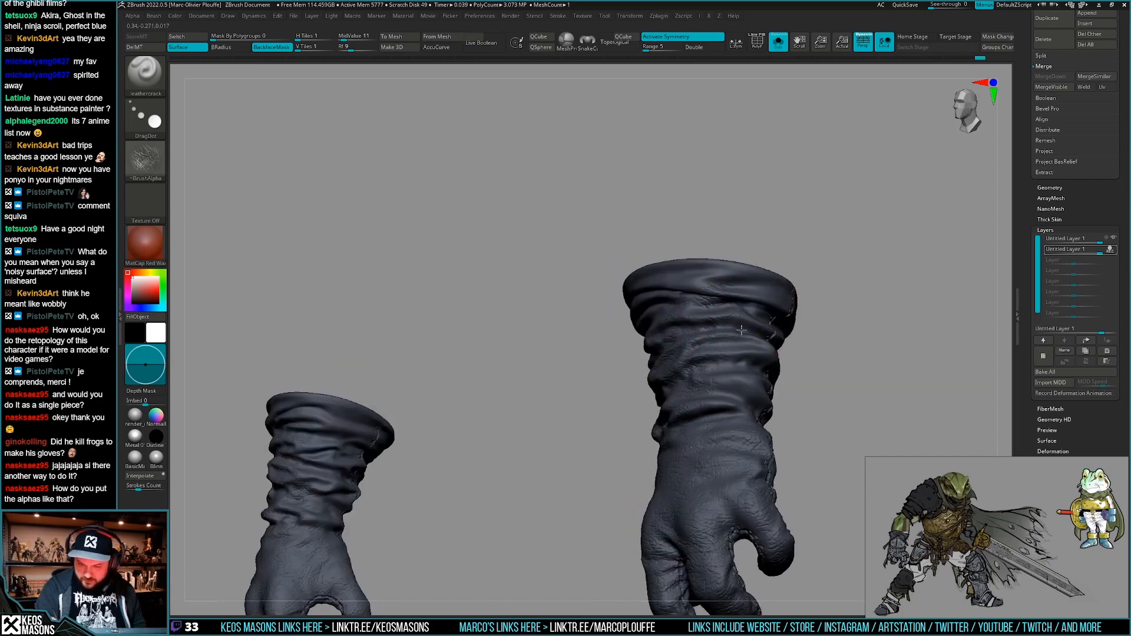
{"action": "right_click_drag", "start_coordinate": [736, 428], "coordinate": [790, 357]}
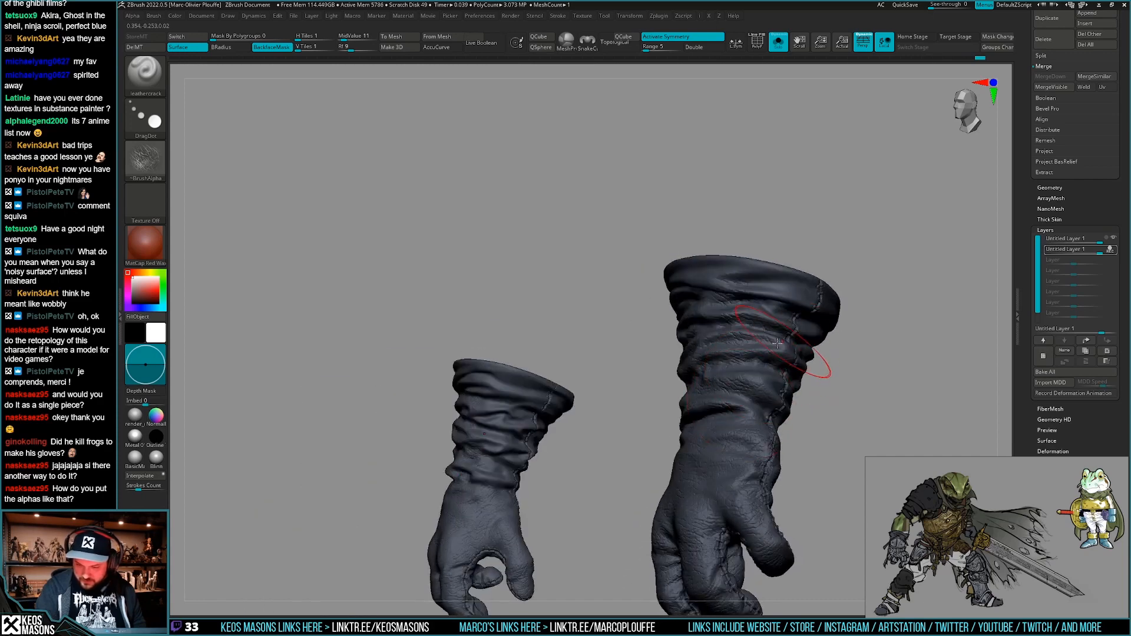
Stamp the leathery skin texture around the thumb side of the wrist sleeve.
{"action": "right_click_drag", "start_coordinate": [755, 429], "coordinate": [711, 443]}
{"action": "right_click_drag", "start_coordinate": [751, 377], "coordinate": [764, 324]}
{"action": "right_click_drag", "start_coordinate": [696, 317], "coordinate": [624, 348]}
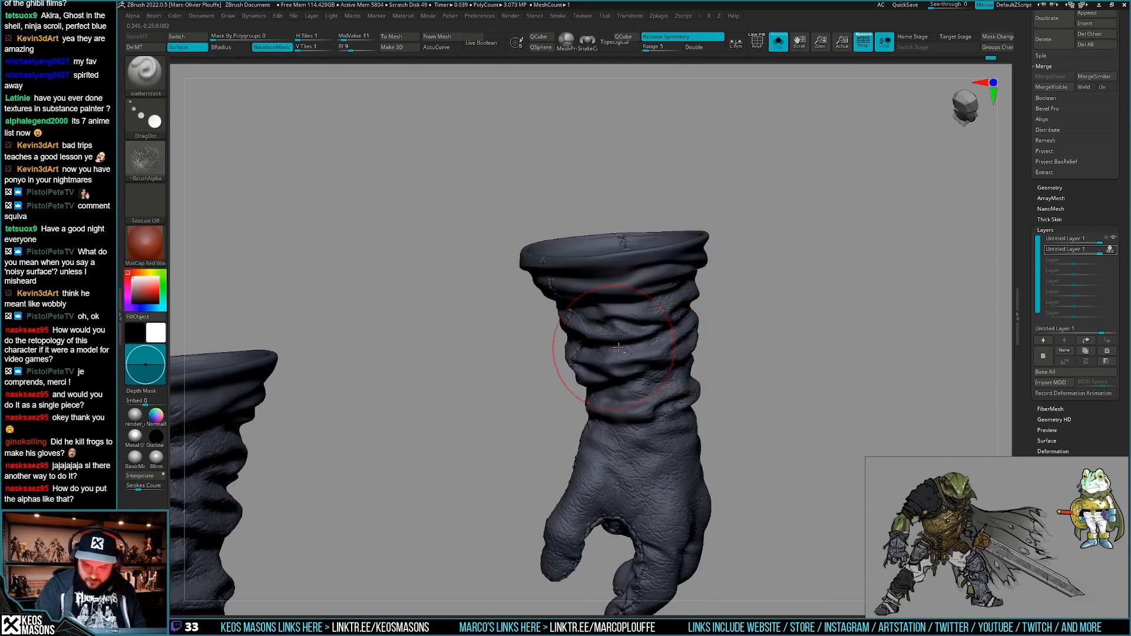
{"action": "right_click_drag", "start_coordinate": [598, 406], "coordinate": [653, 305]}
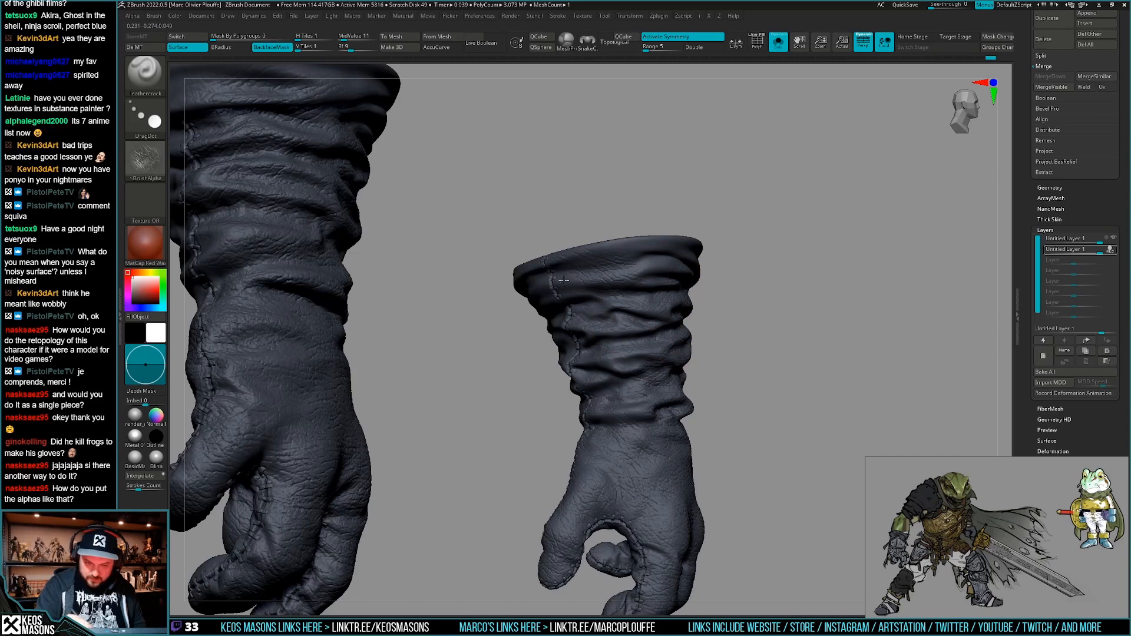
{"action": "right_click_drag", "start_coordinate": [564, 281], "coordinate": [550, 252]}
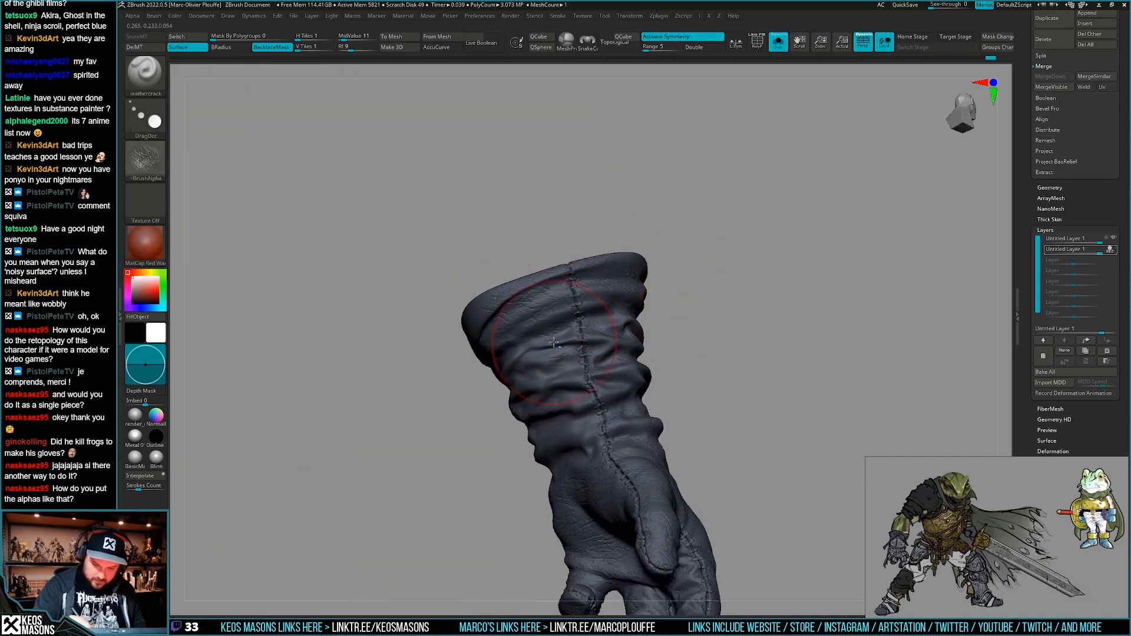
Stamp the leathery skin texture along the sleeve's stitched seam and over its palm-side folds.
{"action": "right_click_drag", "start_coordinate": [559, 353], "coordinate": [567, 386]}
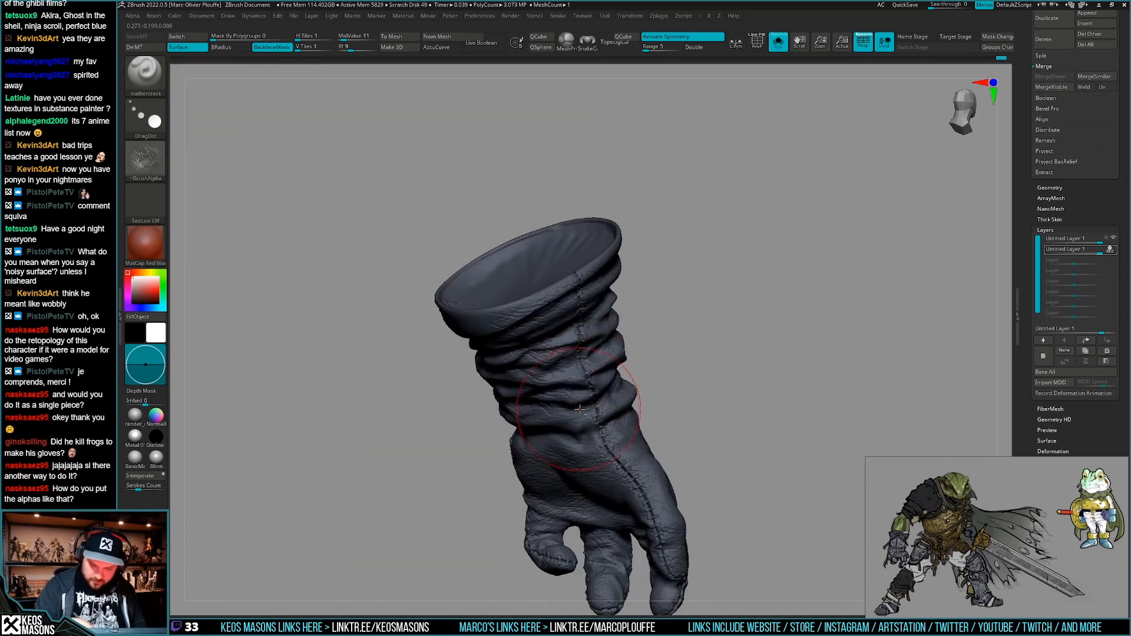
{"action": "right_click_drag", "start_coordinate": [553, 433], "coordinate": [580, 446]}
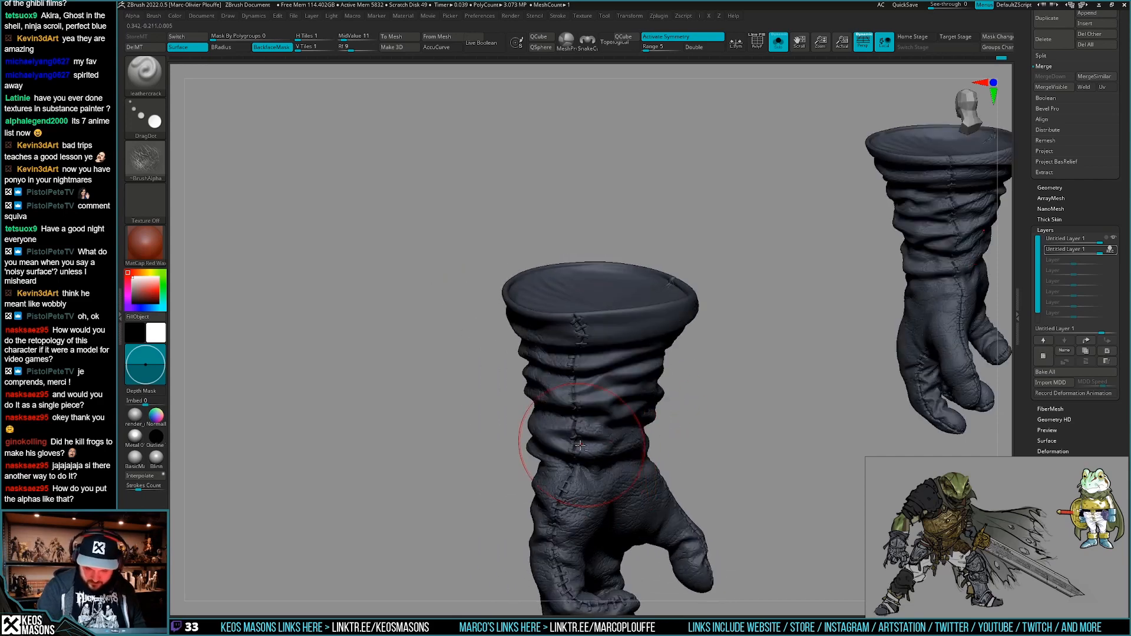
{"action": "right_click_drag", "start_coordinate": [584, 368], "coordinate": [598, 357]}
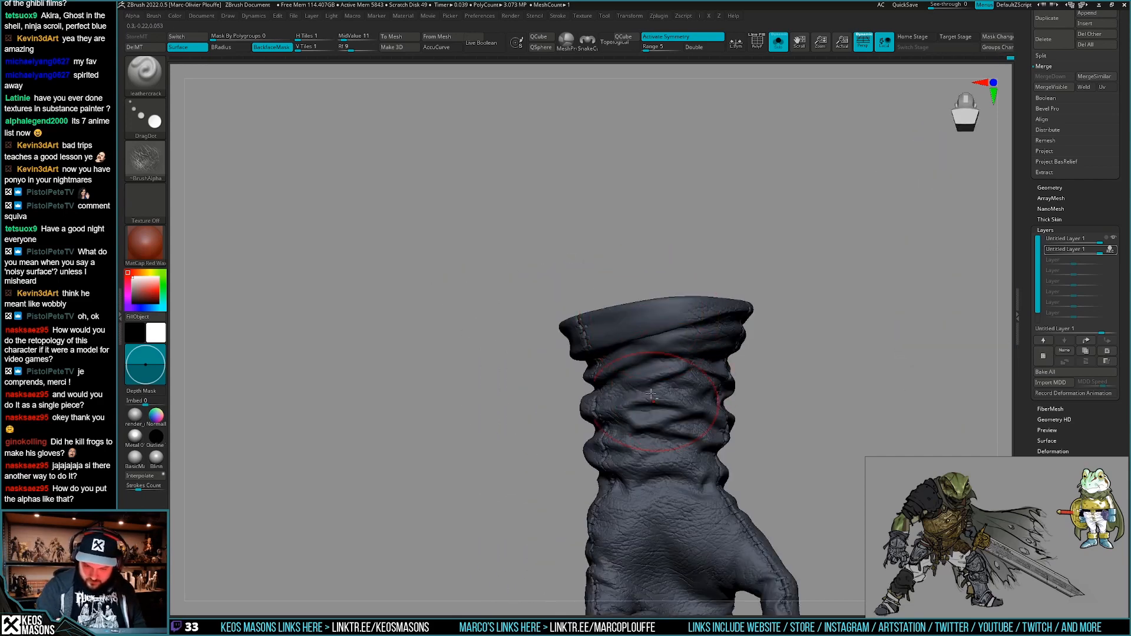
{"action": "right_click_drag", "start_coordinate": [672, 307], "coordinate": [638, 318]}
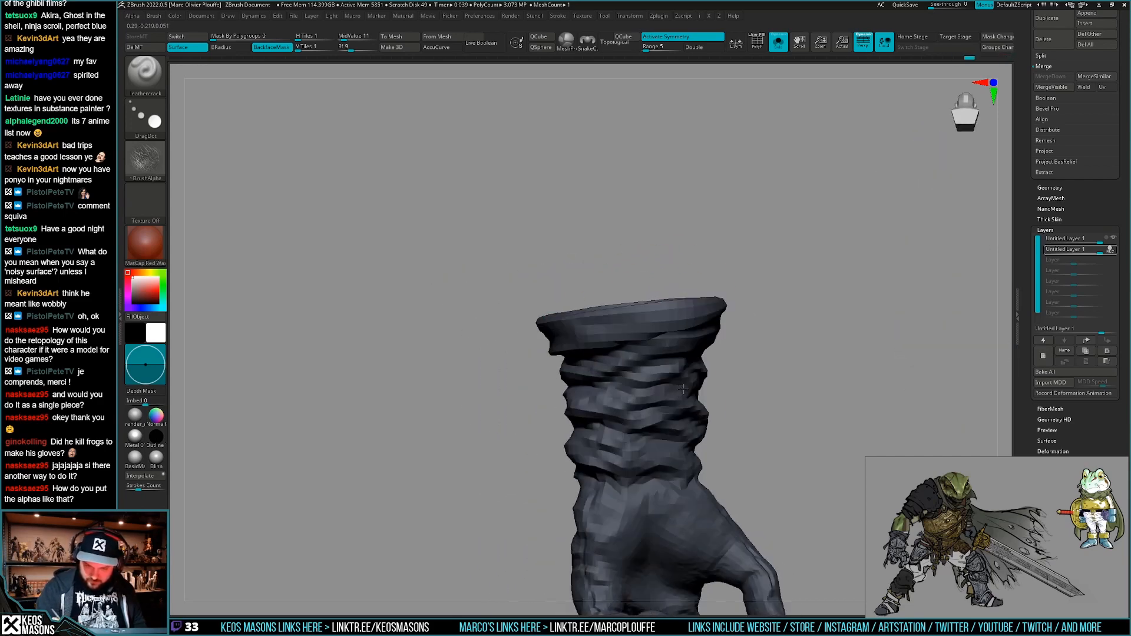
Cover the sleeve's flared upper rim and remaining folds with the leathery skin texture.
{"action": "right_click_drag", "start_coordinate": [625, 474], "coordinate": [630, 337]}
{"action": "mouse_move", "coordinate": [543, 328]}
{"action": "right_mouse_down"}
{"action": "mouse_move", "coordinate": [553, 302]}
{"action": "mouse_move", "coordinate": [659, 412]}
{"action": "right_mouse_up"}
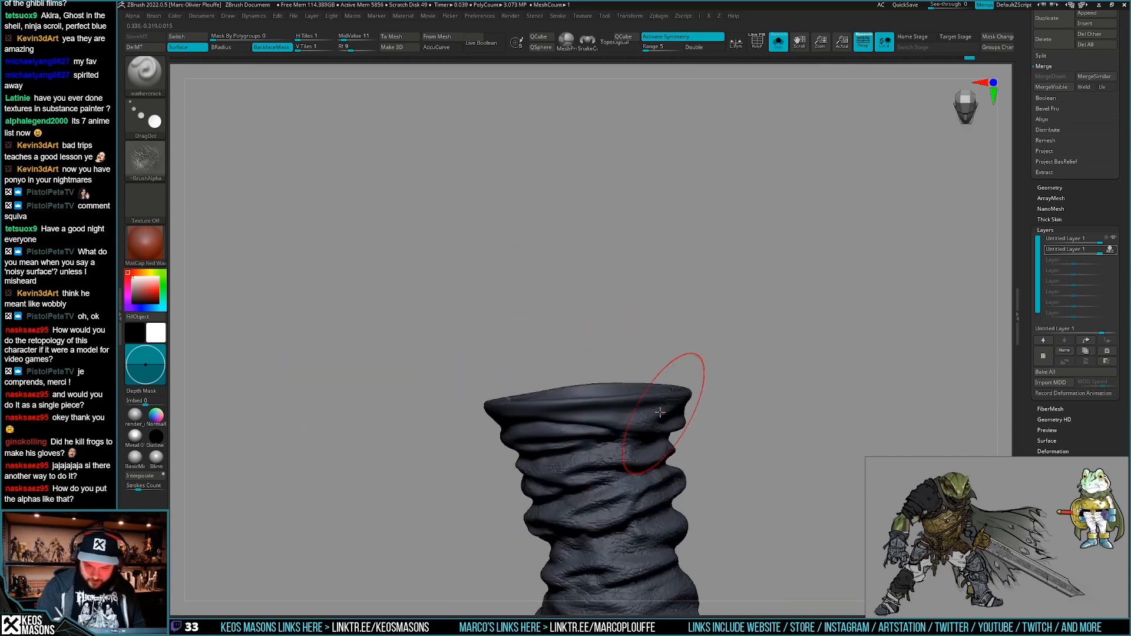
{"action": "right_click_drag", "start_coordinate": [520, 417], "coordinate": [551, 423]}
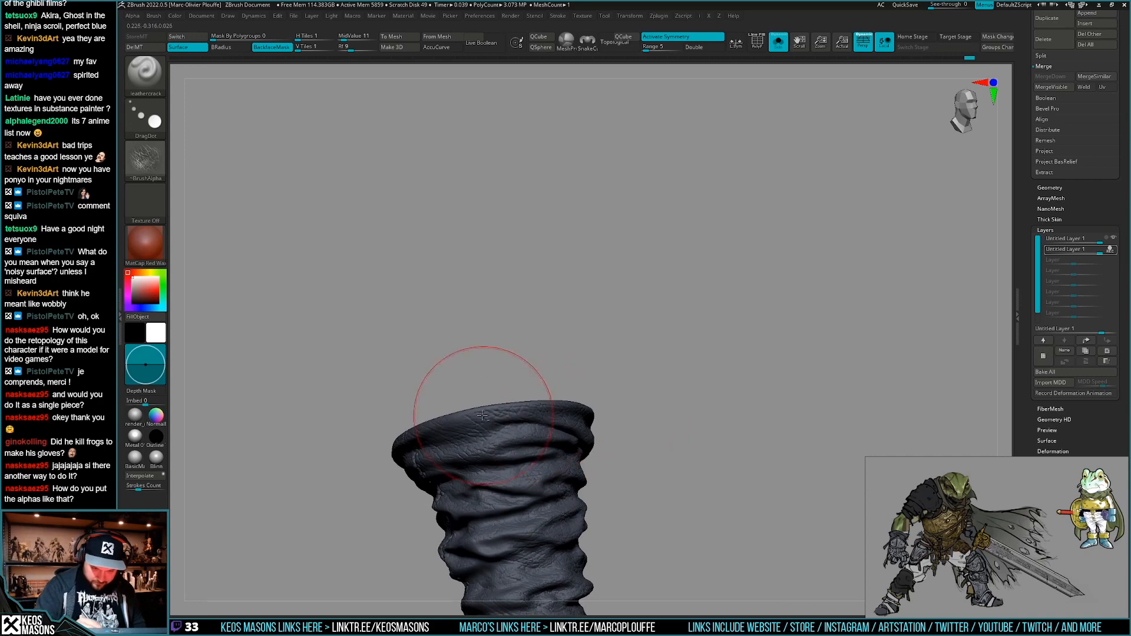
{"action": "right_click_drag", "start_coordinate": [750, 338], "coordinate": [610, 464]}
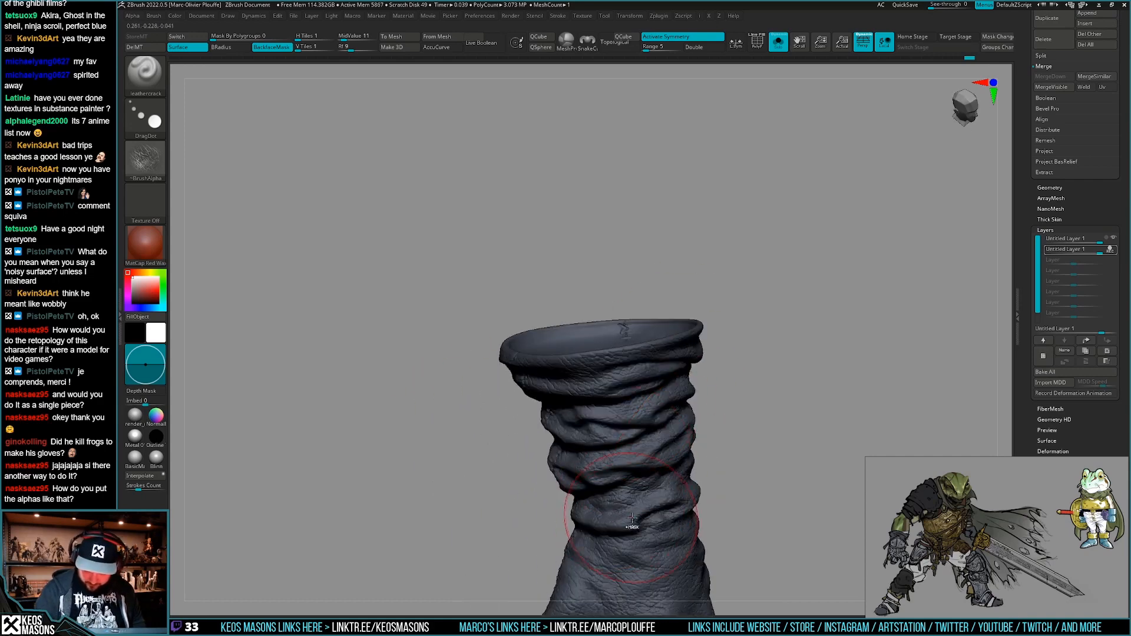
{"action": "right_click_drag", "start_coordinate": [632, 517], "coordinate": [654, 430], "text": "ctrl"}
Show the full character again, enlarge the leather brush and stamp the texture over the back of the hand.
{"action": "key", "text": "alt+s"}
{"action": "mouse_move", "coordinate": [653, 430]}
{"action": "right_mouse_down"}
{"action": "mouse_move", "coordinate": [623, 461]}
{"action": "mouse_move", "coordinate": [630, 501]}
{"action": "mouse_move", "coordinate": [669, 465]}
{"action": "mouse_move", "coordinate": [662, 406]}
{"action": "mouse_move", "coordinate": [643, 452]}
{"action": "right_mouse_up"}
{"action": "right_click", "coordinate": [643, 452]}
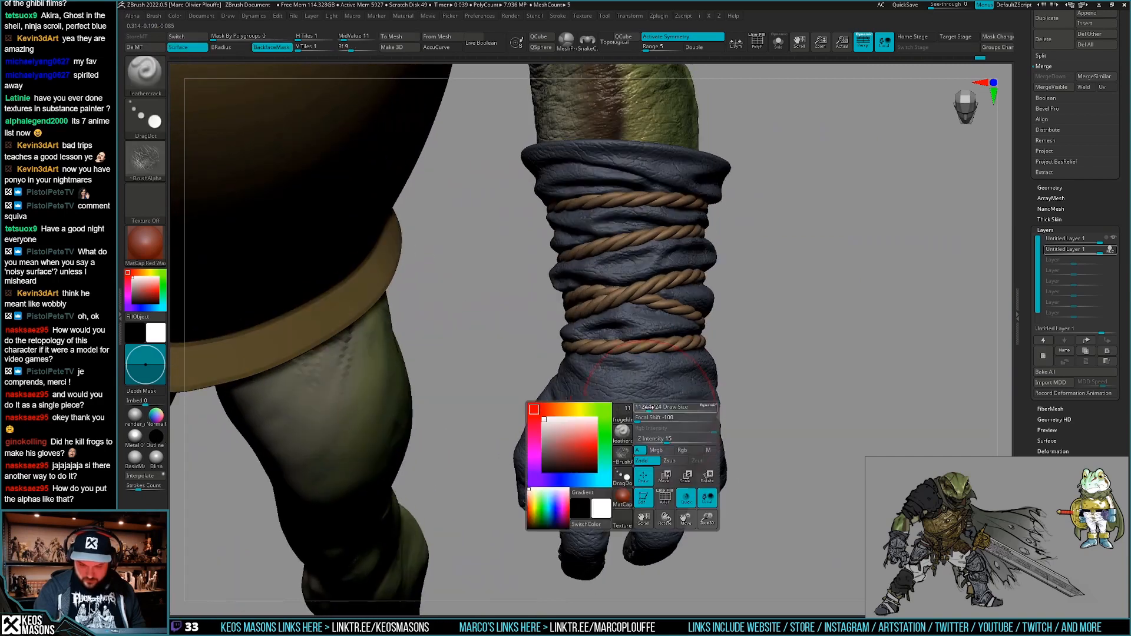
{"action": "right_click_drag", "start_coordinate": [633, 413], "coordinate": [687, 405], "text": "ctrl"}
{"action": "right_click", "coordinate": [643, 411]}
{"action": "left_click_drag", "start_coordinate": [643, 410], "coordinate": [662, 406]}
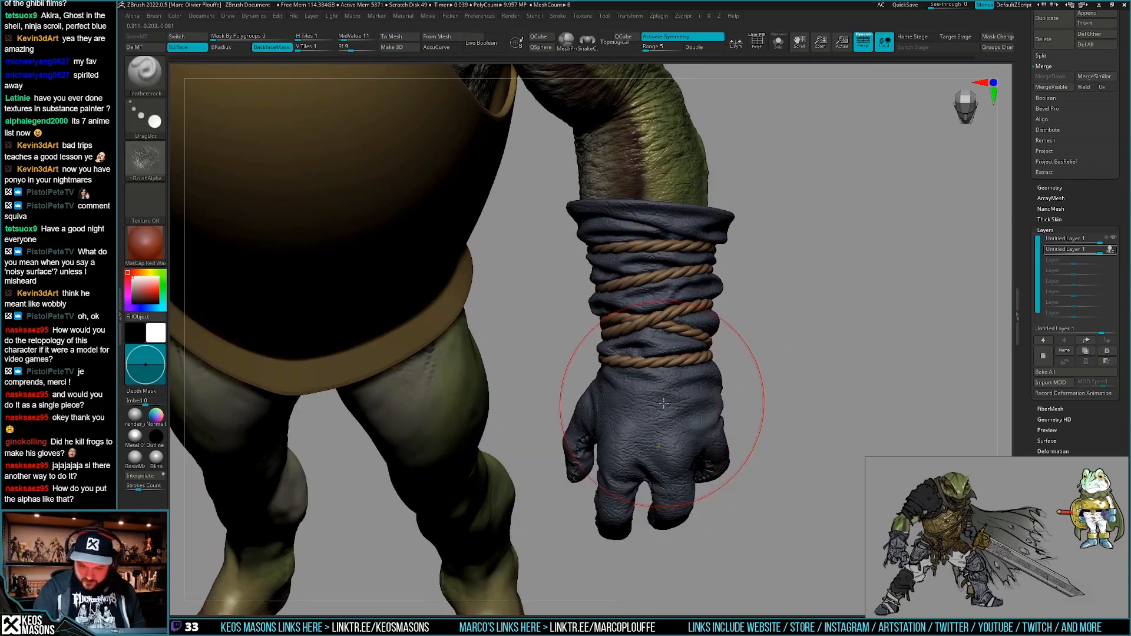
{"action": "right_click_drag", "start_coordinate": [636, 414], "coordinate": [789, 356]}
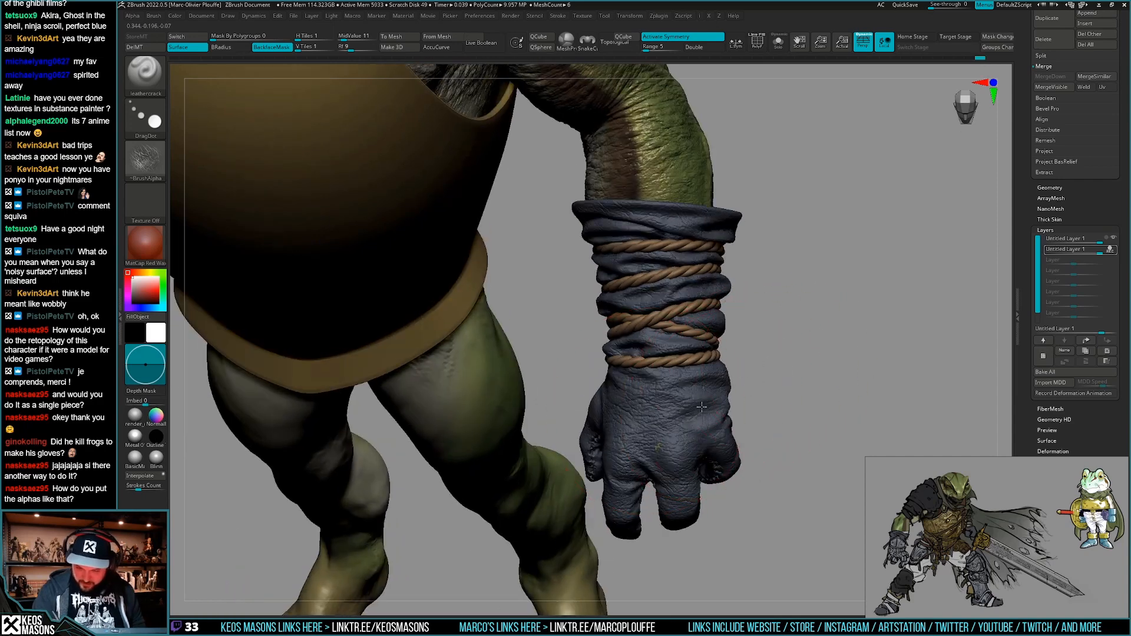
{"action": "mouse_move", "coordinate": [710, 414]}
{"action": "right_mouse_down"}
{"action": "mouse_move", "coordinate": [747, 397]}
{"action": "mouse_move", "coordinate": [741, 412]}
{"action": "mouse_move", "coordinate": [727, 404]}
{"action": "mouse_move", "coordinate": [697, 416]}
{"action": "mouse_move", "coordinate": [732, 406]}
{"action": "mouse_move", "coordinate": [716, 433]}
{"action": "mouse_move", "coordinate": [627, 391]}
{"action": "right_mouse_up"}
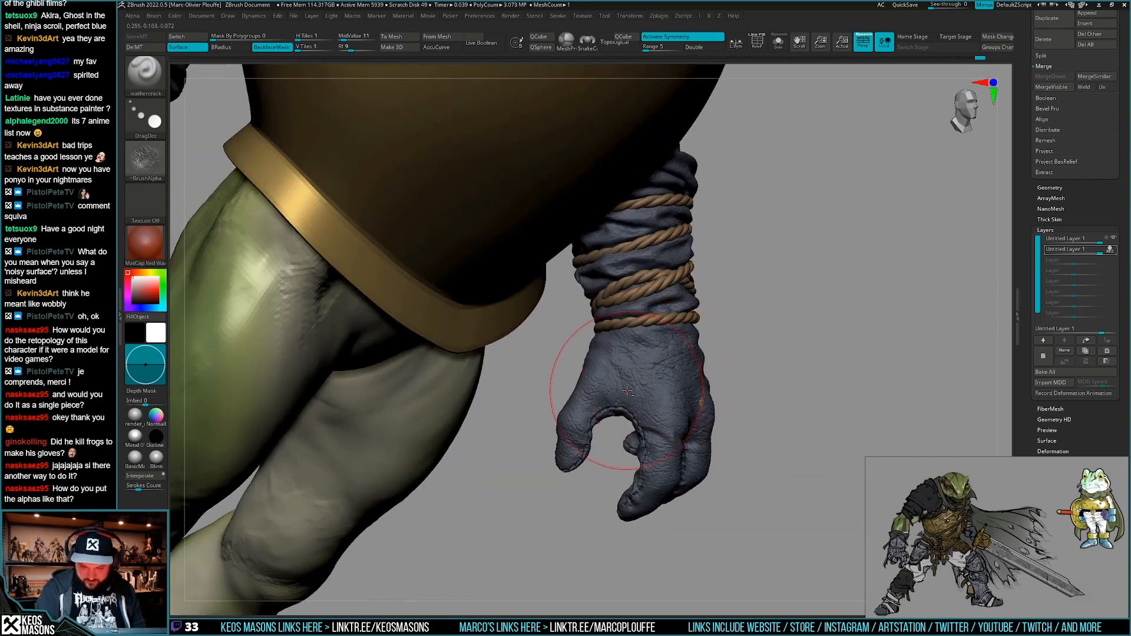
Undo the latest leather stamps and restamp the texture over the back of the hand near the thumb and knuckles.
{"action": "key", "text": "ctrl+z"}
{"action": "left_click_drag", "start_coordinate": [621, 391], "coordinate": [596, 380]}
{"action": "key", "text": "ctrl+z"}
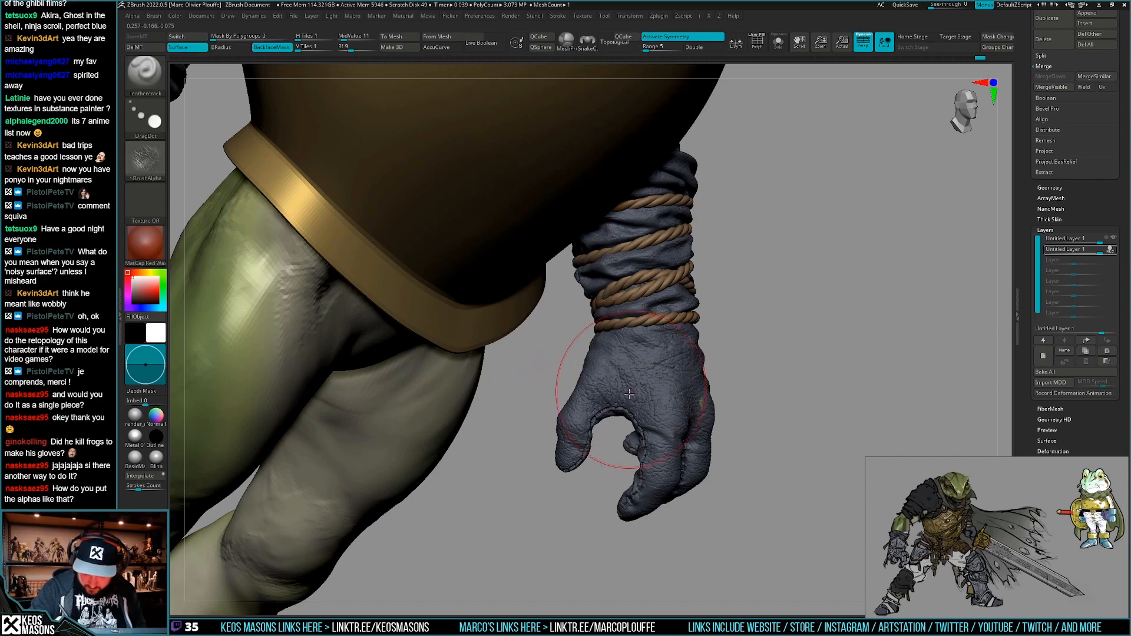
{"action": "right_click_drag", "start_coordinate": [629, 394], "coordinate": [595, 386]}
{"action": "right_click_drag", "start_coordinate": [711, 441], "coordinate": [612, 410]}
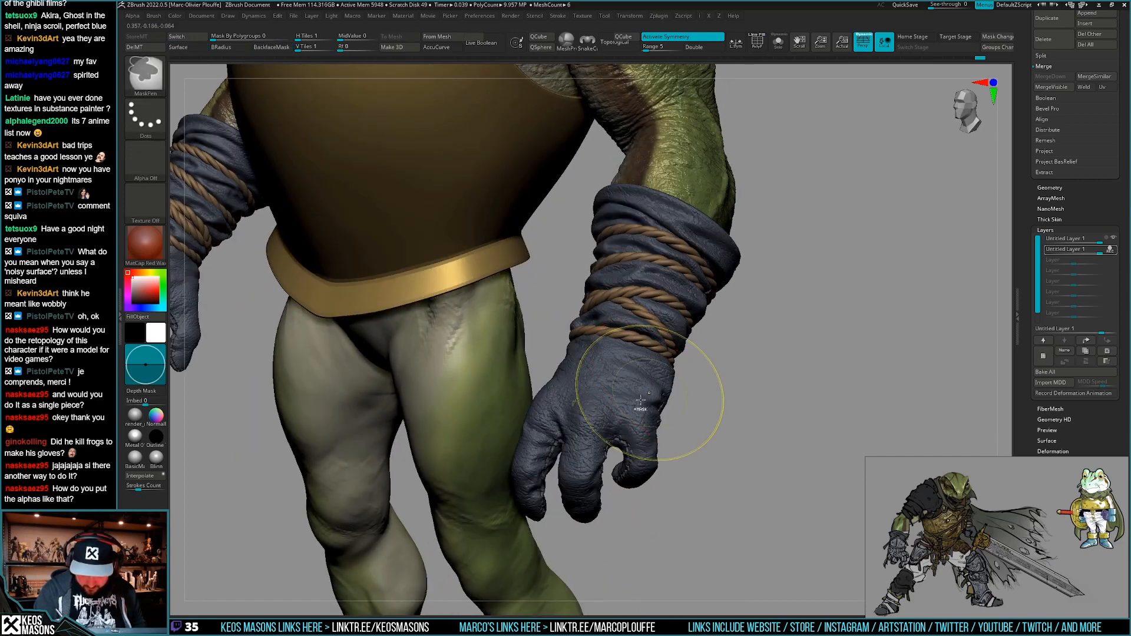
{"action": "key", "text": "ctrl+z"}
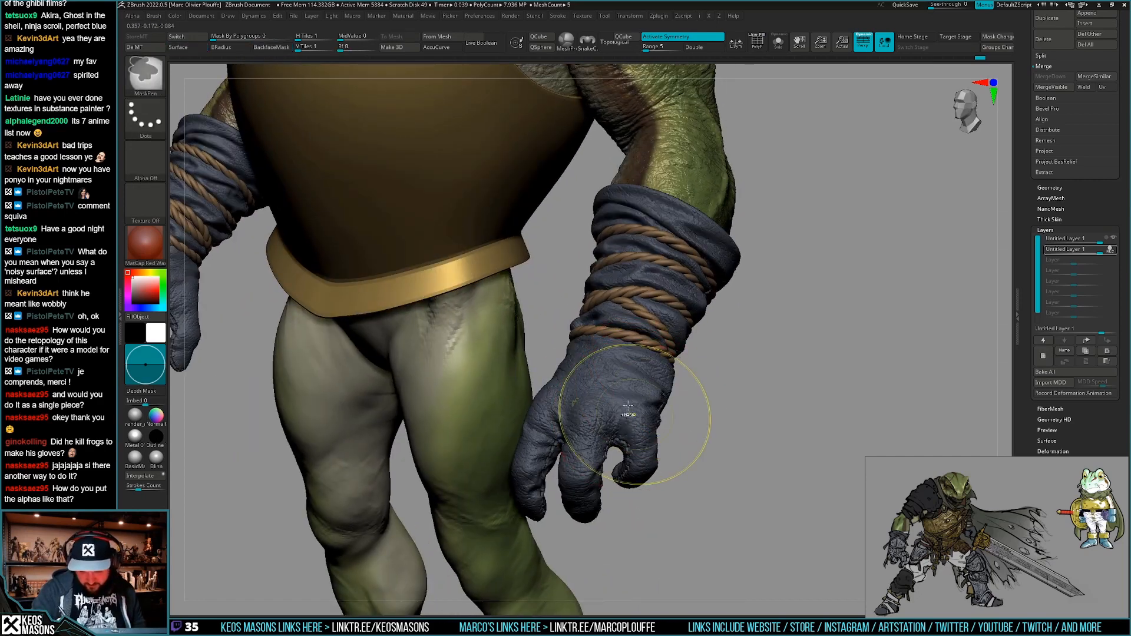
{"action": "left_click_drag", "start_coordinate": [626, 406], "coordinate": [620, 411]}
{"action": "right_click_drag", "start_coordinate": [633, 425], "coordinate": [730, 406], "text": "ctrl"}
{"action": "mouse_move", "coordinate": [730, 407]}
{"action": "right_mouse_down", "text": "ctrl"}
{"action": "mouse_move", "coordinate": [742, 412]}
{"action": "mouse_move", "coordinate": [737, 434]}
{"action": "right_mouse_up", "text": "ctrl"}
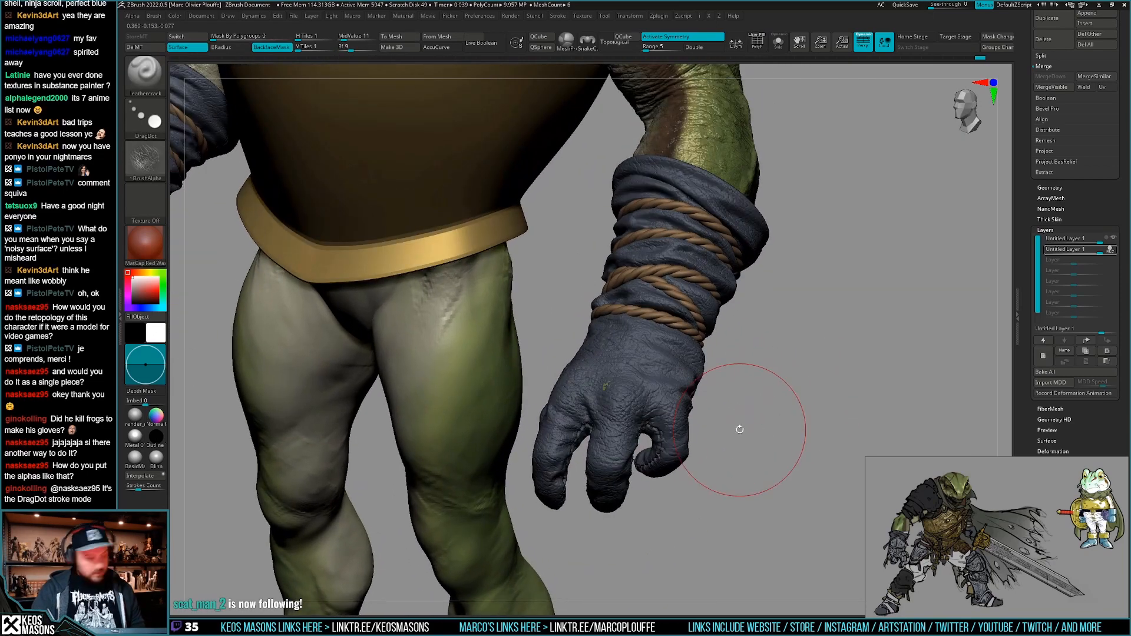
Select the Morph brush, adjust its draw size and partly erase the leather texture on the back of the hand and fingers.
{"action": "key", "text": "b"}
{"action": "left_click", "coordinate": [703, 429]}
{"action": "key", "text": "space"}
{"action": "left_click_drag", "start_coordinate": [636, 395], "coordinate": [629, 395]}
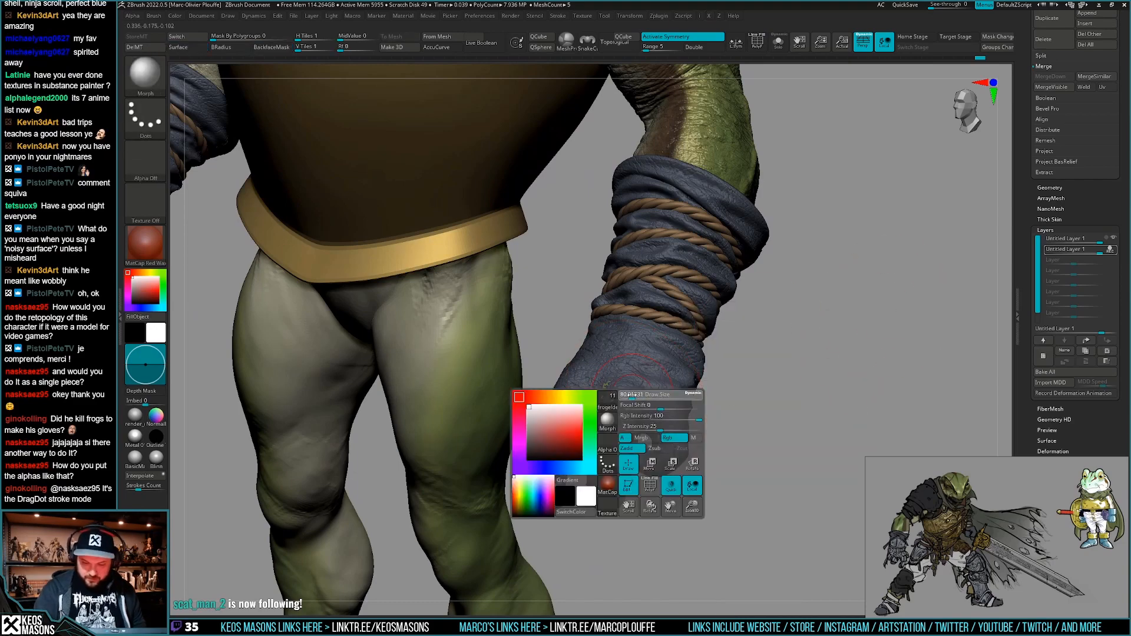
{"action": "right_click_drag", "start_coordinate": [753, 356], "coordinate": [760, 385]}
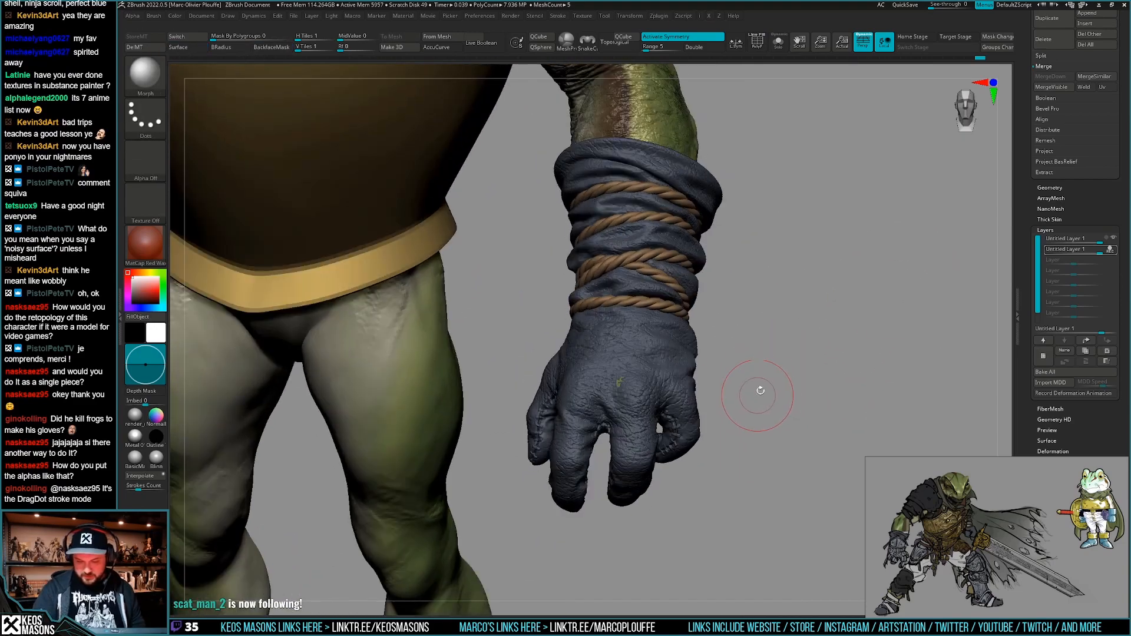
{"action": "right_click_drag", "start_coordinate": [636, 416], "coordinate": [613, 392]}
{"action": "key", "text": "space"}
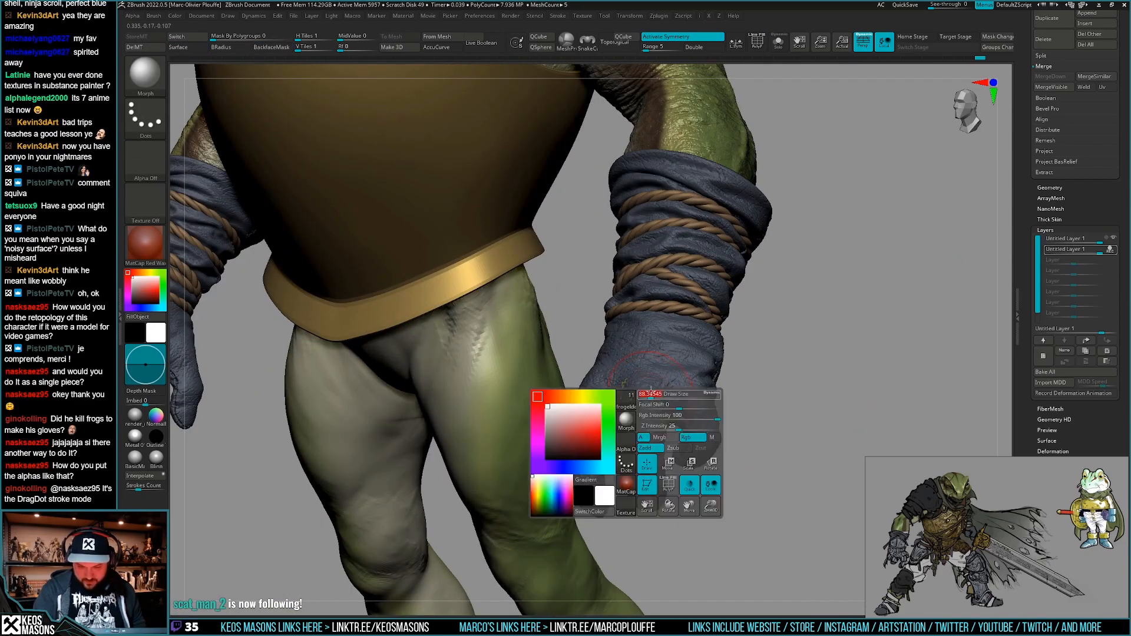
{"action": "right_click_drag", "start_coordinate": [618, 479], "coordinate": [563, 489]}
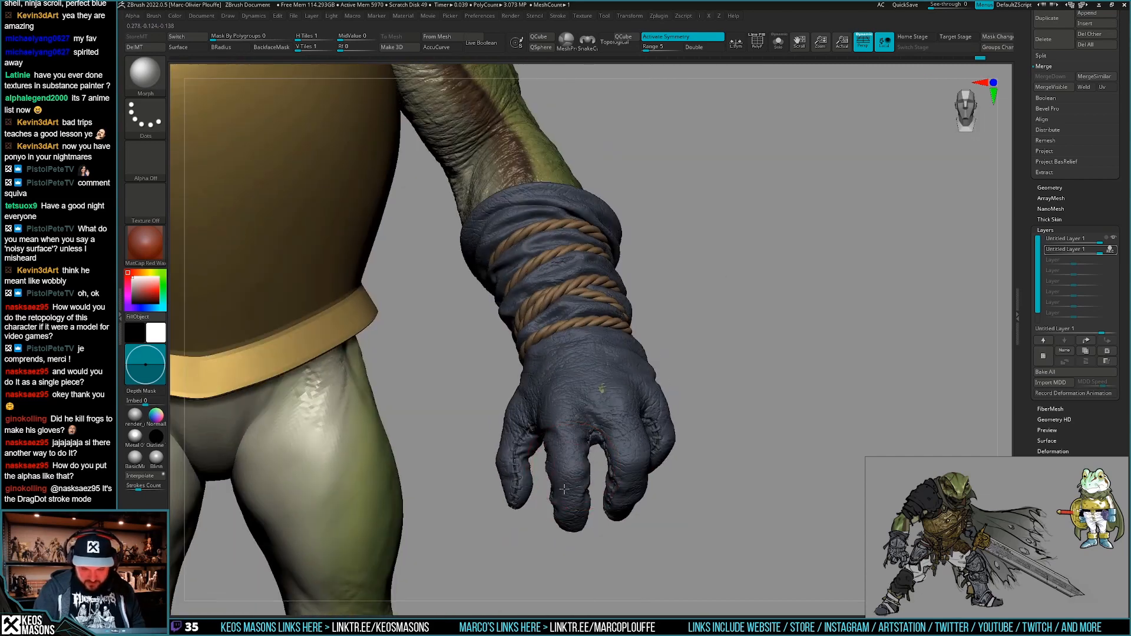
{"action": "right_click_drag", "start_coordinate": [591, 390], "coordinate": [723, 390]}
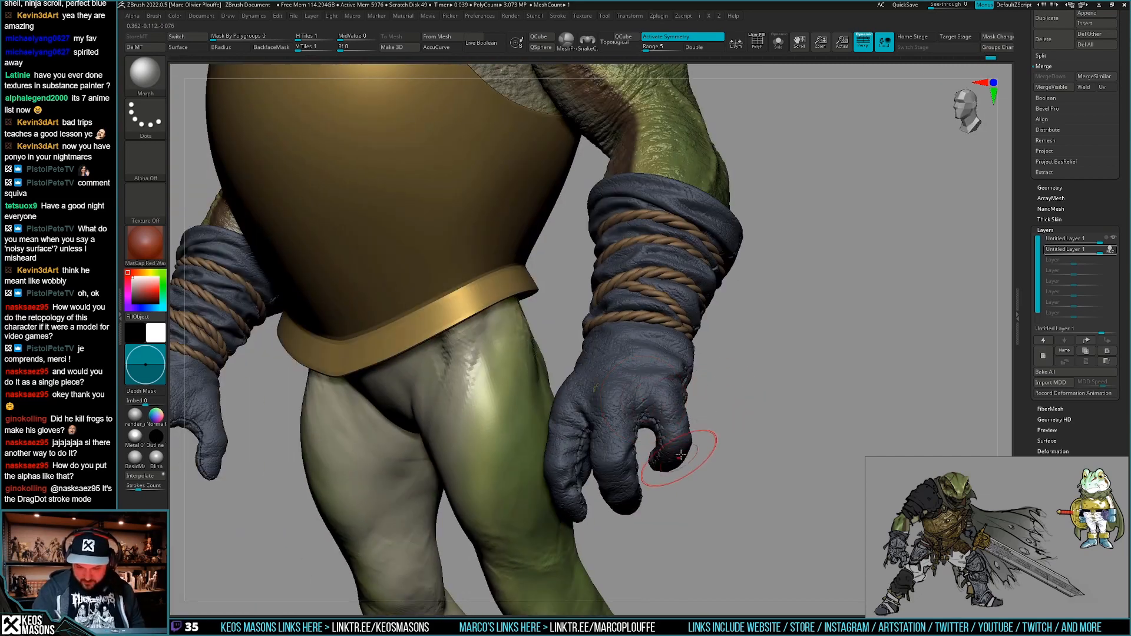
{"action": "right_click_drag", "start_coordinate": [680, 455], "coordinate": [760, 401]}
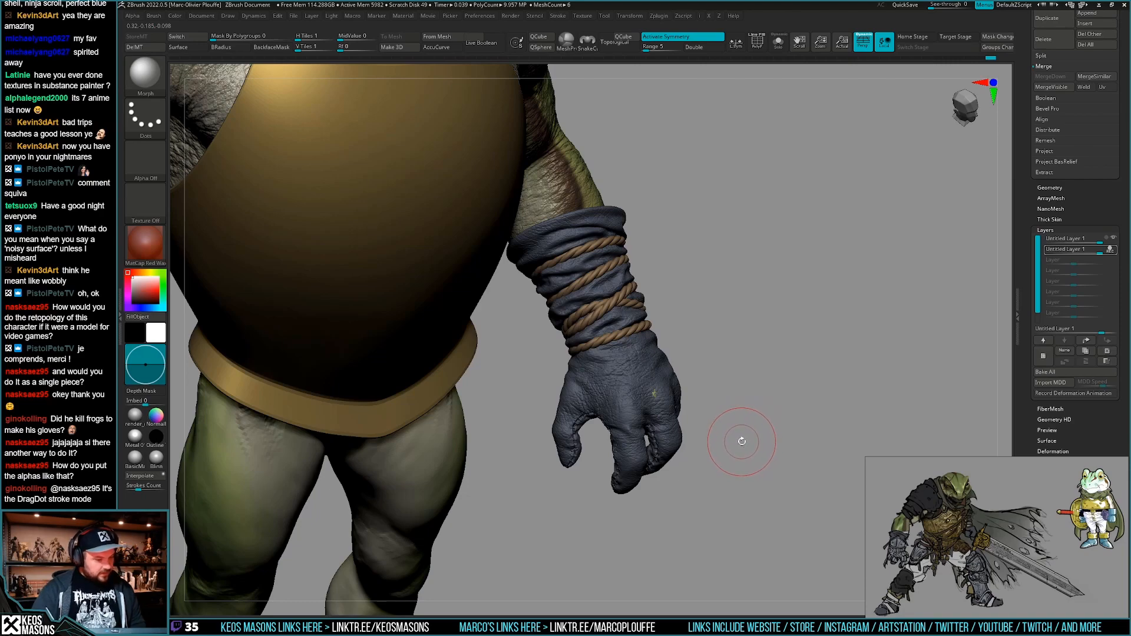
Switch to the DamStandard brush and carve fine creases around the knuckles where the fingers meet the hand.
{"action": "mouse_move", "coordinate": [747, 435]}
{"action": "right_mouse_down", "text": "ctrl"}
{"action": "mouse_move", "coordinate": [739, 410]}
{"action": "mouse_move", "coordinate": [665, 391]}
{"action": "mouse_move", "coordinate": [645, 413]}
{"action": "mouse_move", "coordinate": [674, 414]}
{"action": "mouse_move", "coordinate": [610, 411]}
{"action": "right_mouse_up", "text": "ctrl"}
{"action": "mouse_move", "coordinate": [697, 429]}
{"action": "right_mouse_down"}
{"action": "mouse_move", "coordinate": [674, 421]}
{"action": "mouse_move", "coordinate": [688, 403]}
{"action": "mouse_move", "coordinate": [678, 434]}
{"action": "mouse_move", "coordinate": [730, 406]}
{"action": "mouse_move", "coordinate": [683, 371]}
{"action": "mouse_move", "coordinate": [659, 426]}
{"action": "mouse_move", "coordinate": [724, 320]}
{"action": "mouse_move", "coordinate": [641, 439]}
{"action": "mouse_move", "coordinate": [618, 412]}
{"action": "right_mouse_up"}
{"action": "right_click_drag", "start_coordinate": [633, 487], "coordinate": [658, 485], "text": "alt"}
{"action": "right_click_drag", "start_coordinate": [719, 501], "coordinate": [715, 401], "text": "alt"}
{"action": "right_click_drag", "start_coordinate": [803, 422], "coordinate": [715, 472]}
{"action": "key", "text": "space"}
{"action": "key", "text": "1"}
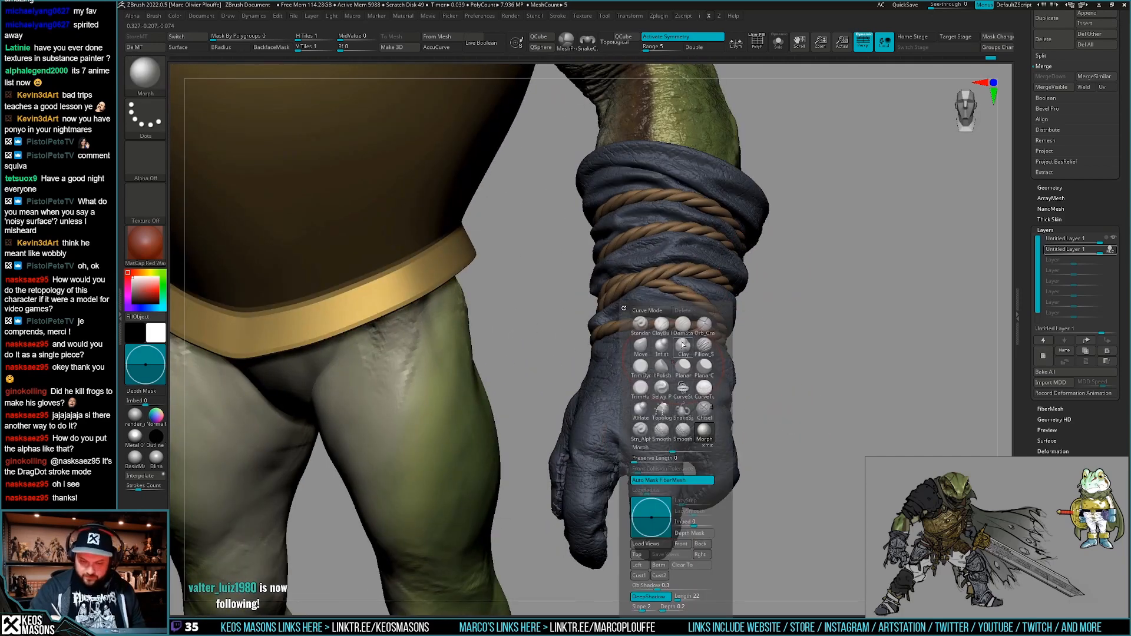
{"action": "left_click", "coordinate": [673, 377]}
{"action": "mouse_move", "coordinate": [809, 295]}
{"action": "right_mouse_down"}
{"action": "mouse_move", "coordinate": [804, 284]}
{"action": "mouse_move", "coordinate": [807, 300]}
{"action": "right_mouse_up"}
{"action": "key", "text": "space"}
{"action": "mouse_move", "coordinate": [624, 414]}
{"action": "right_mouse_down", "text": "alt"}
{"action": "mouse_move", "coordinate": [613, 362]}
{"action": "mouse_move", "coordinate": [627, 398]}
{"action": "right_mouse_up", "text": "alt"}
{"action": "left_click_drag", "start_coordinate": [635, 400], "coordinate": [619, 384]}
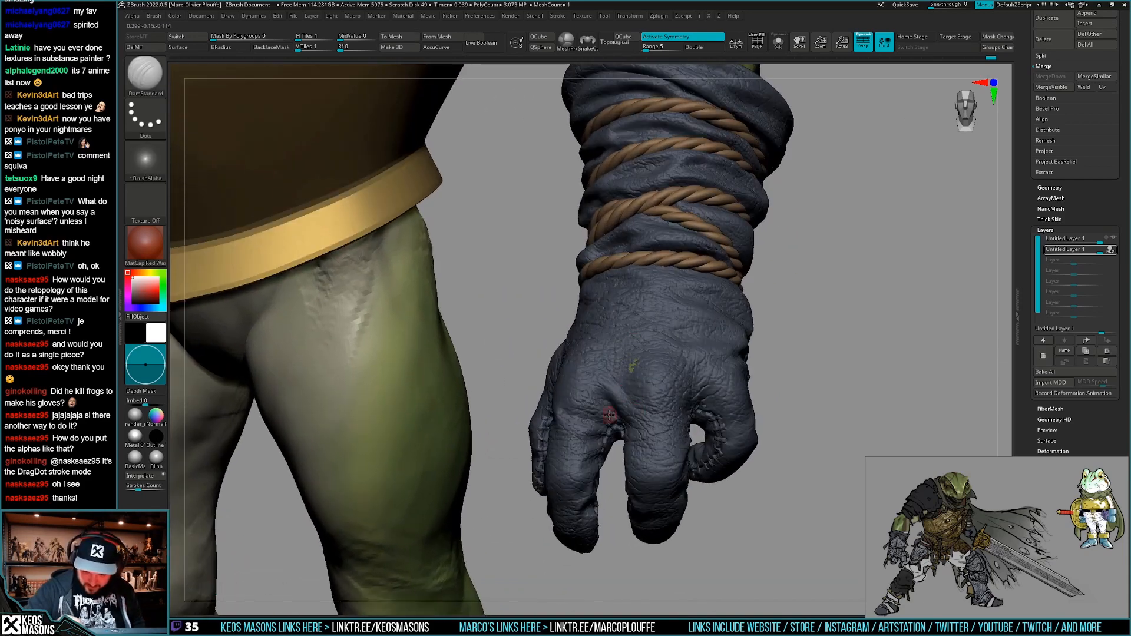
Carve further creases with DamStandard near the thumb webbing and along the hand's stitched seam toward the wrist.
{"action": "right_click_drag", "start_coordinate": [776, 405], "coordinate": [520, 325]}
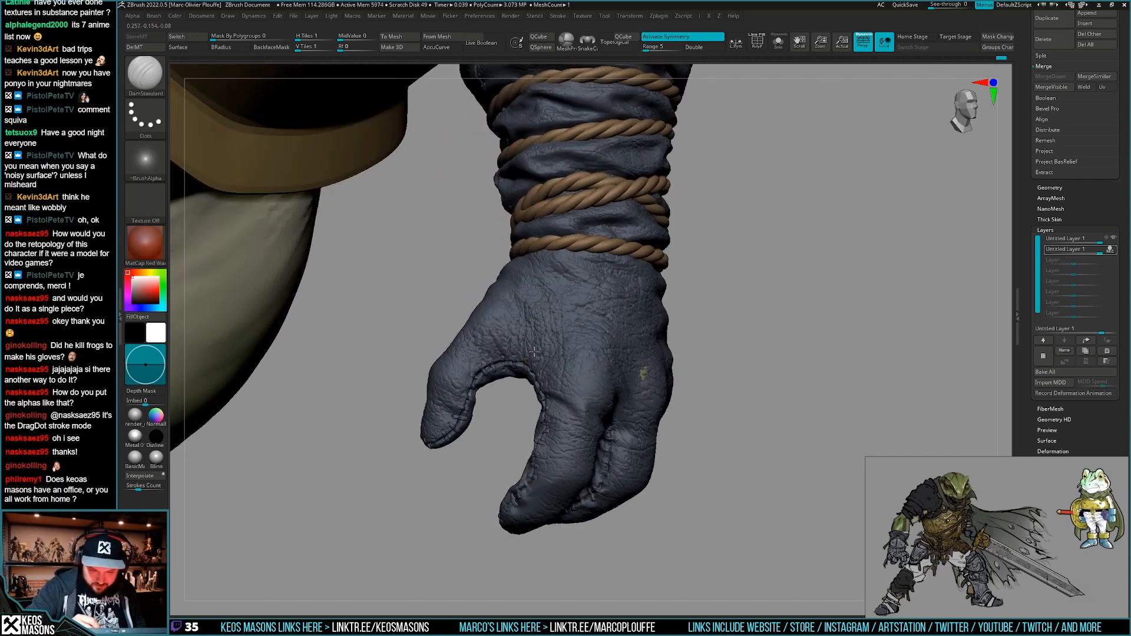
{"action": "right_click_drag", "start_coordinate": [534, 348], "coordinate": [561, 390]}
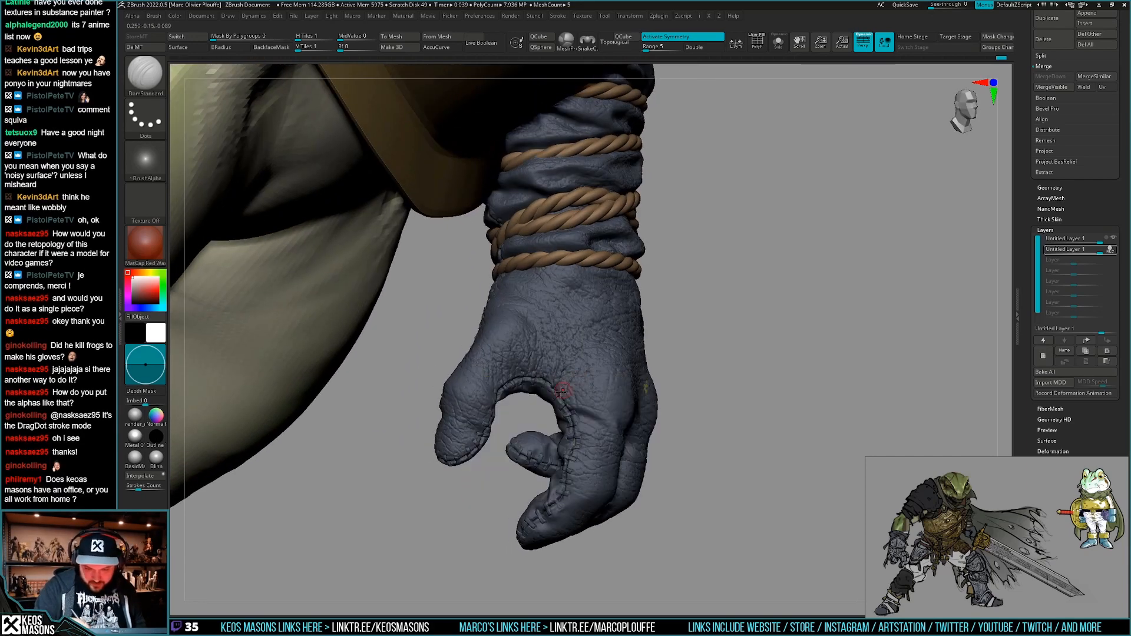
{"action": "mouse_move", "coordinate": [591, 350]}
{"action": "right_mouse_down"}
{"action": "mouse_move", "coordinate": [545, 378]}
{"action": "mouse_move", "coordinate": [545, 341]}
{"action": "mouse_move", "coordinate": [566, 313]}
{"action": "mouse_move", "coordinate": [714, 449]}
{"action": "mouse_move", "coordinate": [684, 440]}
{"action": "mouse_move", "coordinate": [695, 383]}
{"action": "mouse_move", "coordinate": [730, 419]}
{"action": "mouse_move", "coordinate": [721, 400]}
{"action": "mouse_move", "coordinate": [734, 342]}
{"action": "mouse_move", "coordinate": [706, 395]}
{"action": "mouse_move", "coordinate": [675, 401]}
{"action": "mouse_move", "coordinate": [634, 446]}
{"action": "mouse_move", "coordinate": [641, 421]}
{"action": "right_mouse_up"}
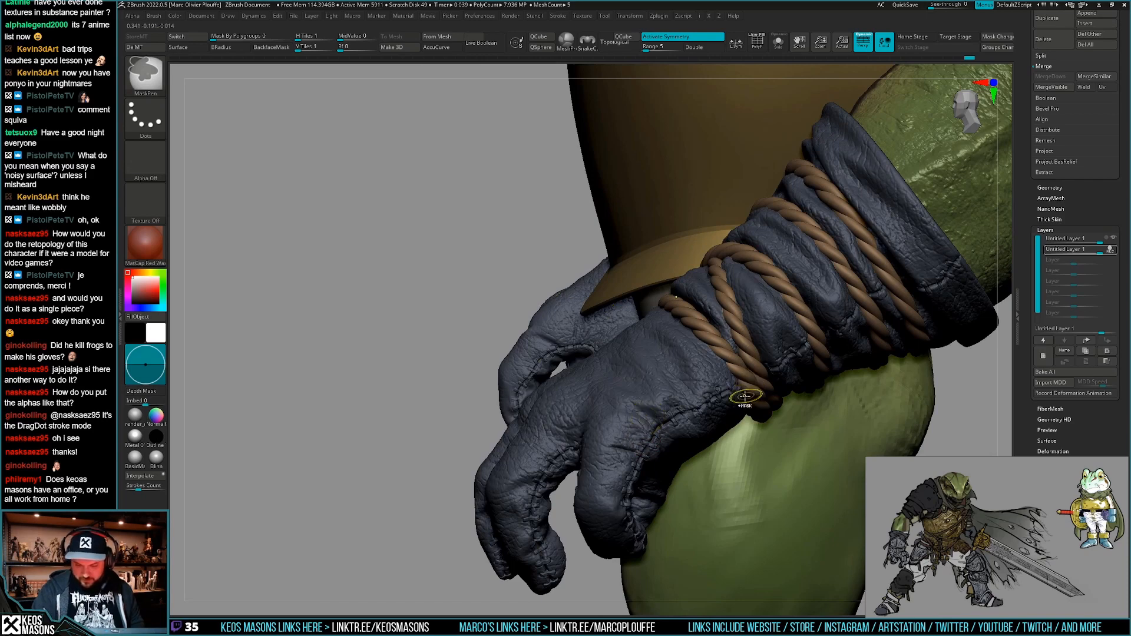
{"action": "right_click_drag", "start_coordinate": [740, 403], "coordinate": [637, 407]}
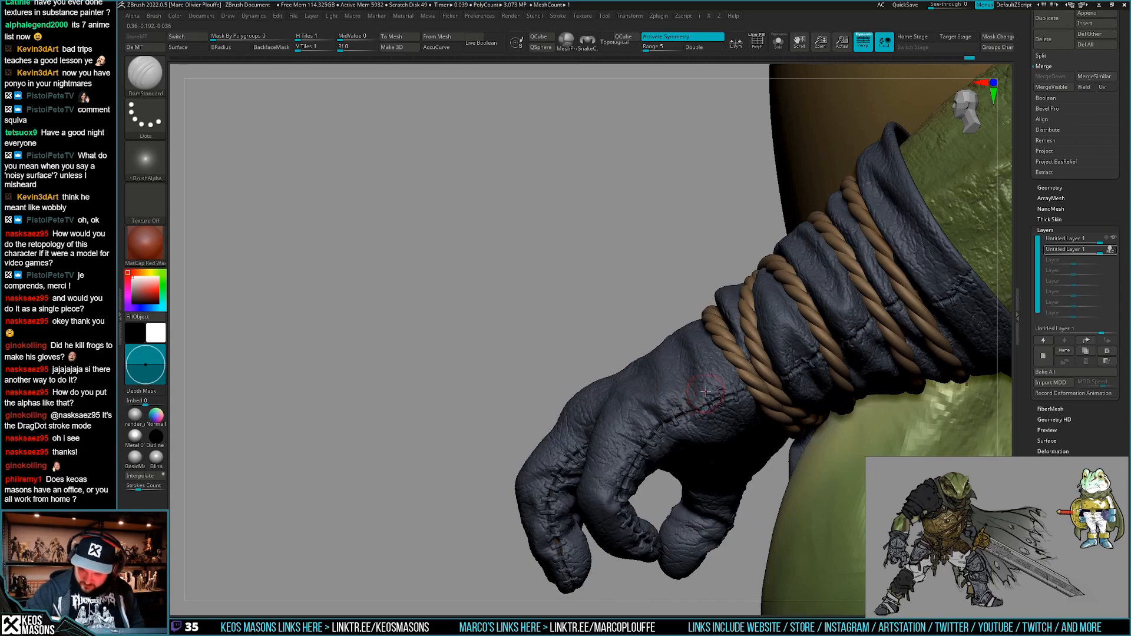
Carve additional fine creases with DamStandard around the glove's thumb webbing and between the finger bases.
{"action": "mouse_move", "coordinate": [700, 383]}
{"action": "right_mouse_down"}
{"action": "mouse_move", "coordinate": [639, 465]}
{"action": "mouse_move", "coordinate": [717, 464]}
{"action": "mouse_move", "coordinate": [724, 362]}
{"action": "right_mouse_up"}
{"action": "right_click_drag", "start_coordinate": [714, 412], "coordinate": [710, 330], "text": "ctrl"}
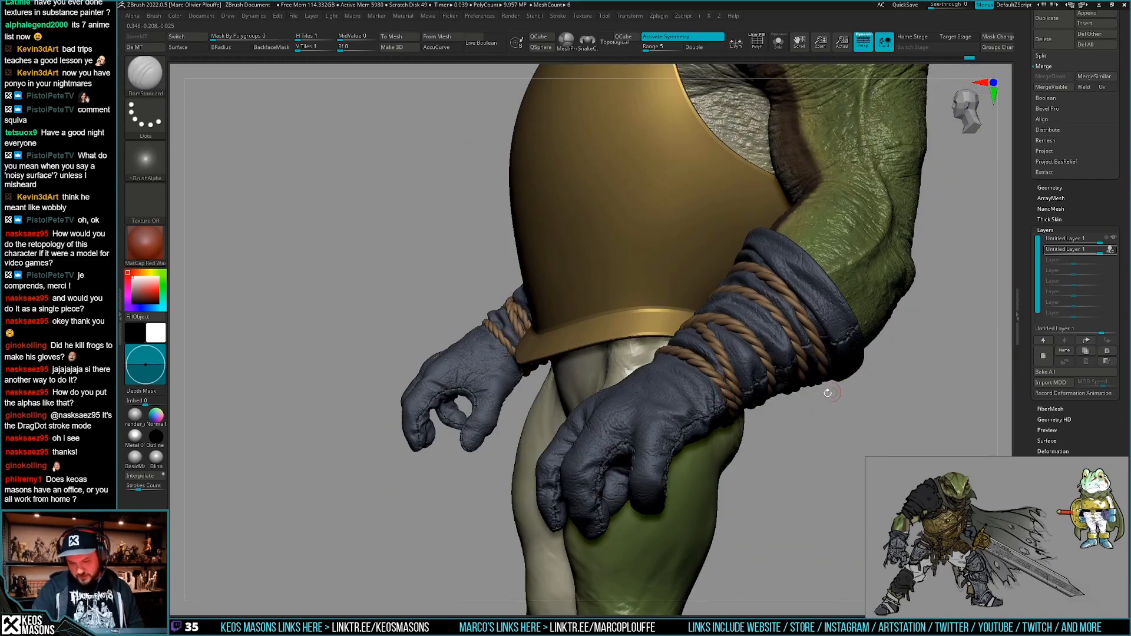
{"action": "right_click_drag", "start_coordinate": [656, 414], "coordinate": [576, 386]}
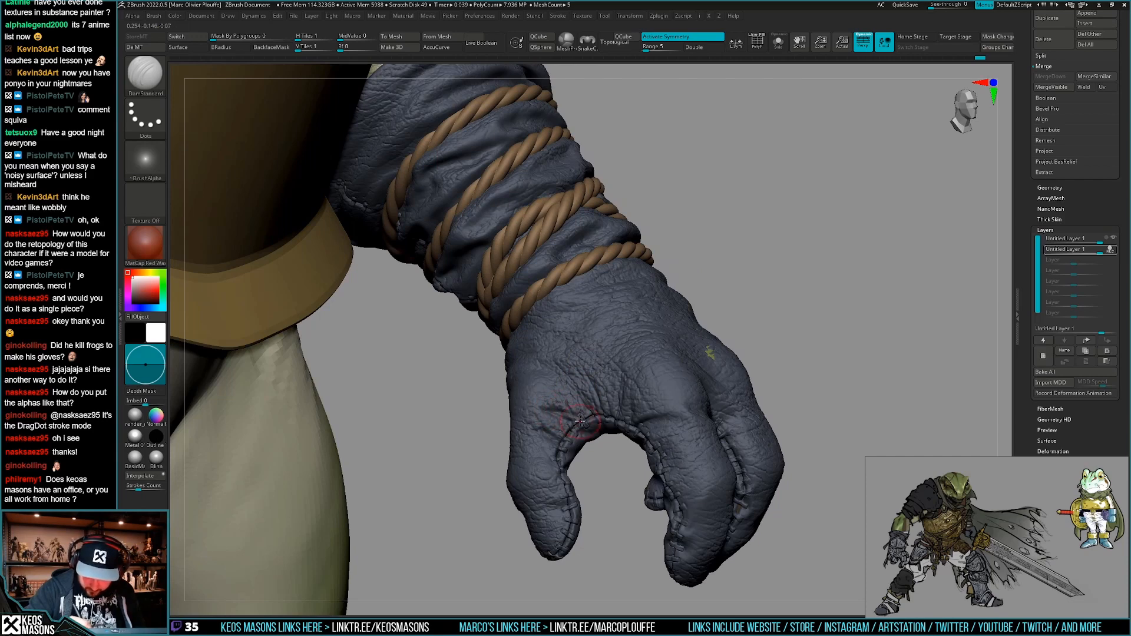
{"action": "mouse_move", "coordinate": [636, 412]}
{"action": "right_mouse_down", "text": "ctrl"}
{"action": "mouse_move", "coordinate": [720, 399]}
{"action": "mouse_move", "coordinate": [736, 429]}
{"action": "mouse_move", "coordinate": [632, 423]}
{"action": "right_mouse_up", "text": "ctrl"}
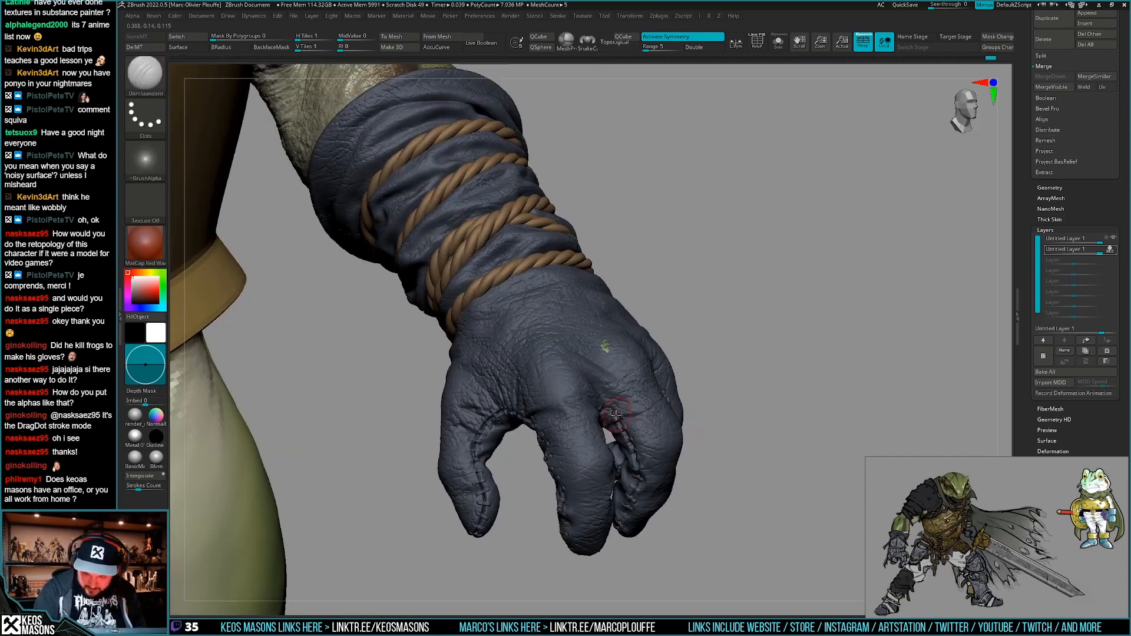
{"action": "right_click_drag", "start_coordinate": [713, 416], "coordinate": [681, 406]}
Carve DamStandard creases across the glove's cuff and along its sleeve seam between the rope wraps.
{"action": "mouse_move", "coordinate": [748, 435]}
{"action": "right_mouse_down"}
{"action": "mouse_move", "coordinate": [691, 419]}
{"action": "mouse_move", "coordinate": [727, 373]}
{"action": "mouse_move", "coordinate": [789, 346]}
{"action": "mouse_move", "coordinate": [745, 420]}
{"action": "mouse_move", "coordinate": [707, 411]}
{"action": "mouse_move", "coordinate": [749, 430]}
{"action": "mouse_move", "coordinate": [728, 441]}
{"action": "mouse_move", "coordinate": [807, 356]}
{"action": "mouse_move", "coordinate": [808, 294]}
{"action": "mouse_move", "coordinate": [824, 318]}
{"action": "mouse_move", "coordinate": [790, 336]}
{"action": "mouse_move", "coordinate": [823, 383]}
{"action": "mouse_move", "coordinate": [804, 372]}
{"action": "mouse_move", "coordinate": [851, 326]}
{"action": "mouse_move", "coordinate": [802, 381]}
{"action": "mouse_move", "coordinate": [829, 347]}
{"action": "right_mouse_up"}
{"action": "key", "text": "ctrl"}
{"action": "right_click_drag", "start_coordinate": [813, 395], "coordinate": [803, 378], "text": "ctrl"}
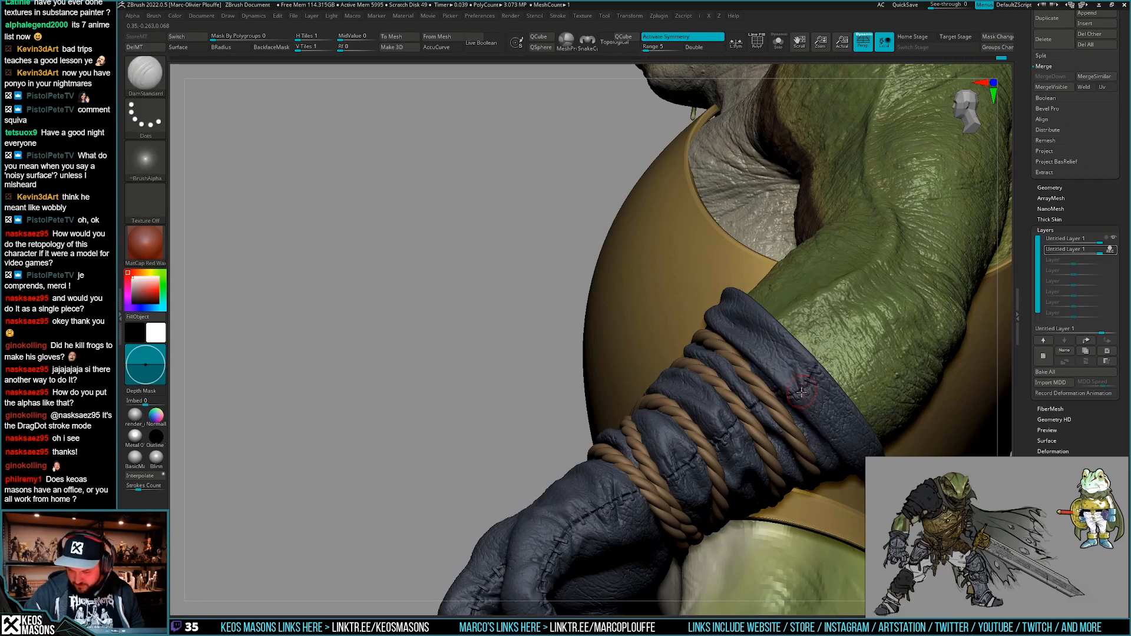
{"action": "right_click_drag", "start_coordinate": [818, 381], "coordinate": [725, 454]}
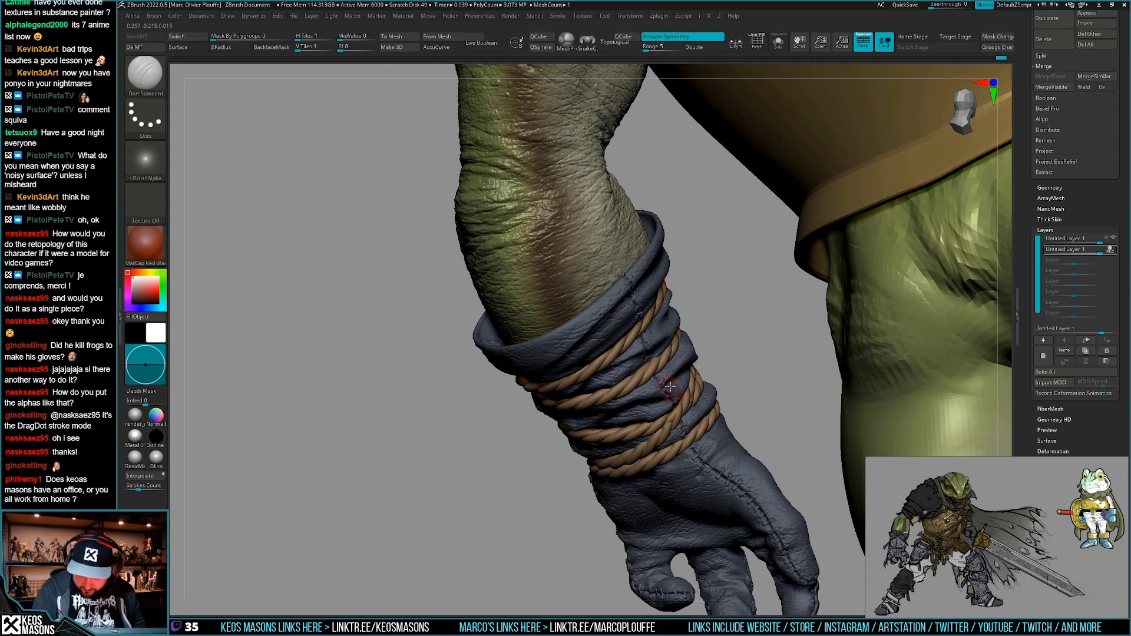
{"action": "right_click_drag", "start_coordinate": [670, 386], "coordinate": [671, 401]}
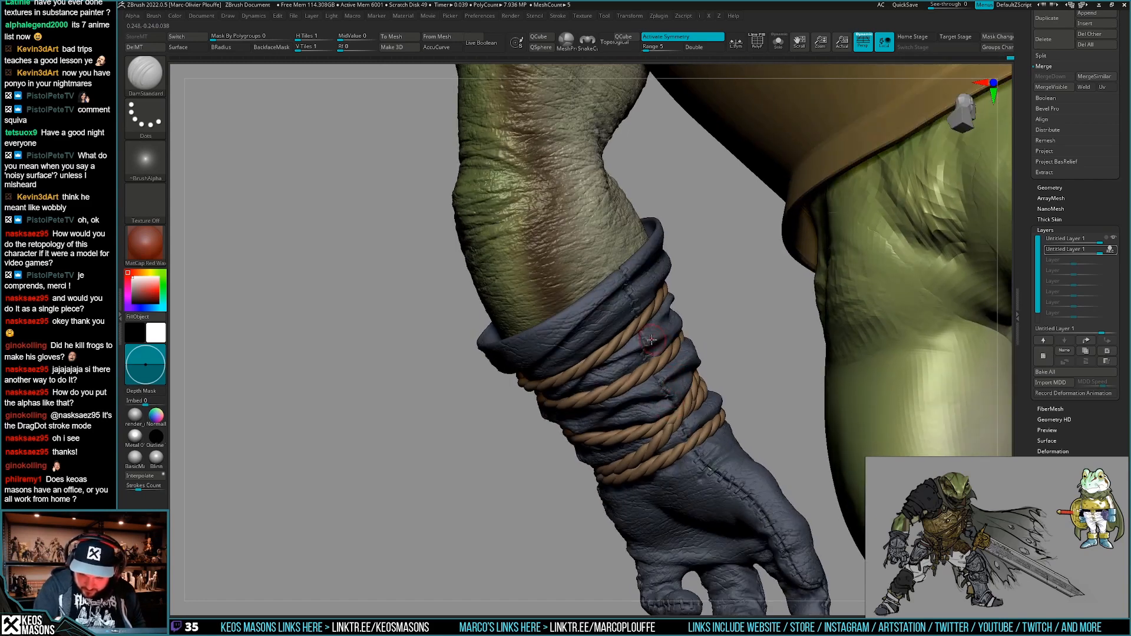
{"action": "right_click_drag", "start_coordinate": [630, 287], "coordinate": [622, 303]}
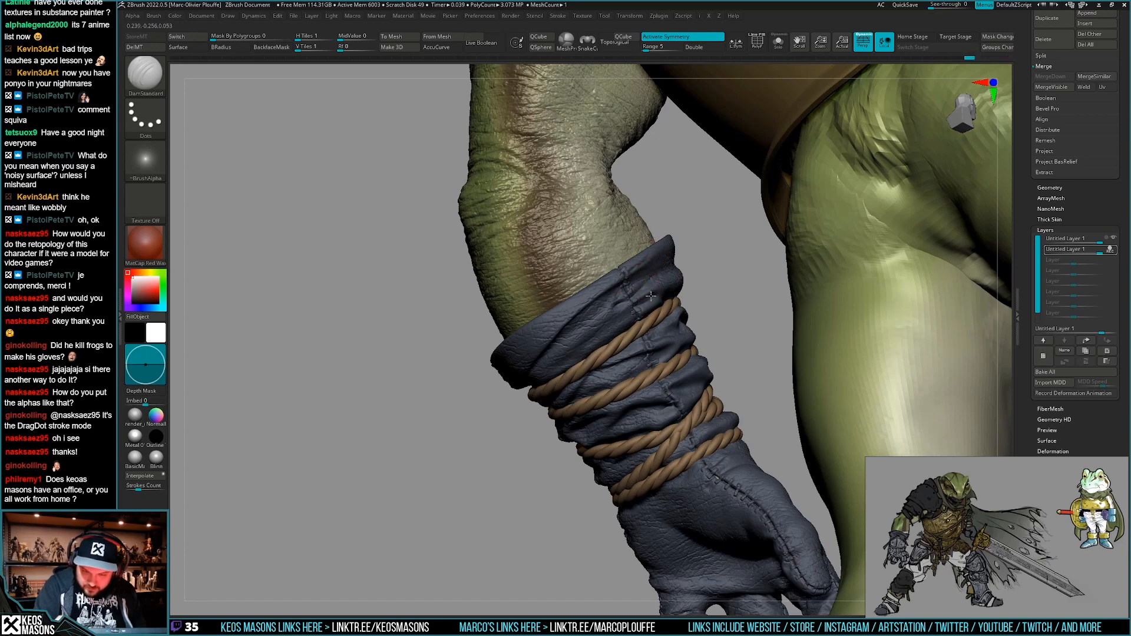
{"action": "right_click_drag", "start_coordinate": [625, 319], "coordinate": [728, 451], "text": "ctrl"}
Load a seam-fold brush from the LightBox brush library.
{"action": "key", "text": "b"}
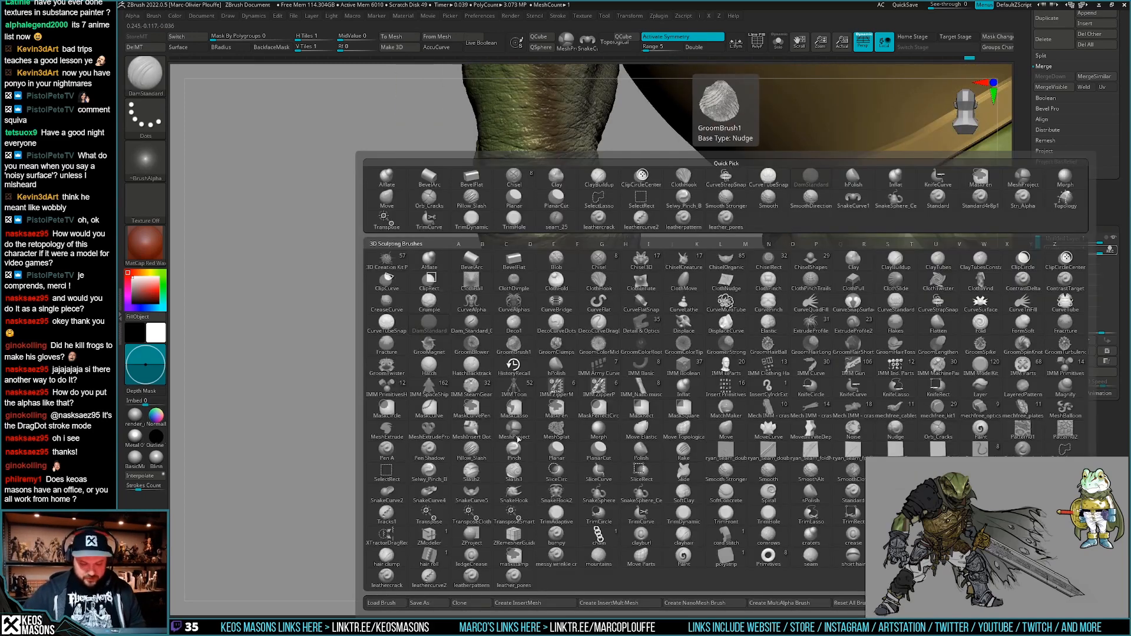
{"action": "key", "text": "comma"}
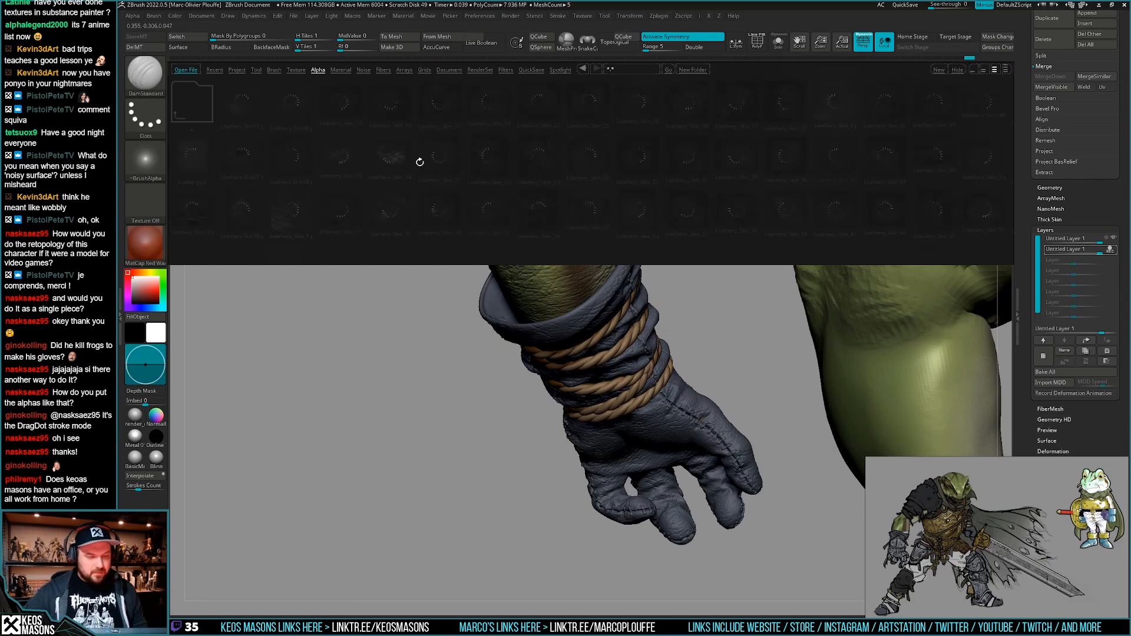
{"action": "left_click", "coordinate": [274, 70]}
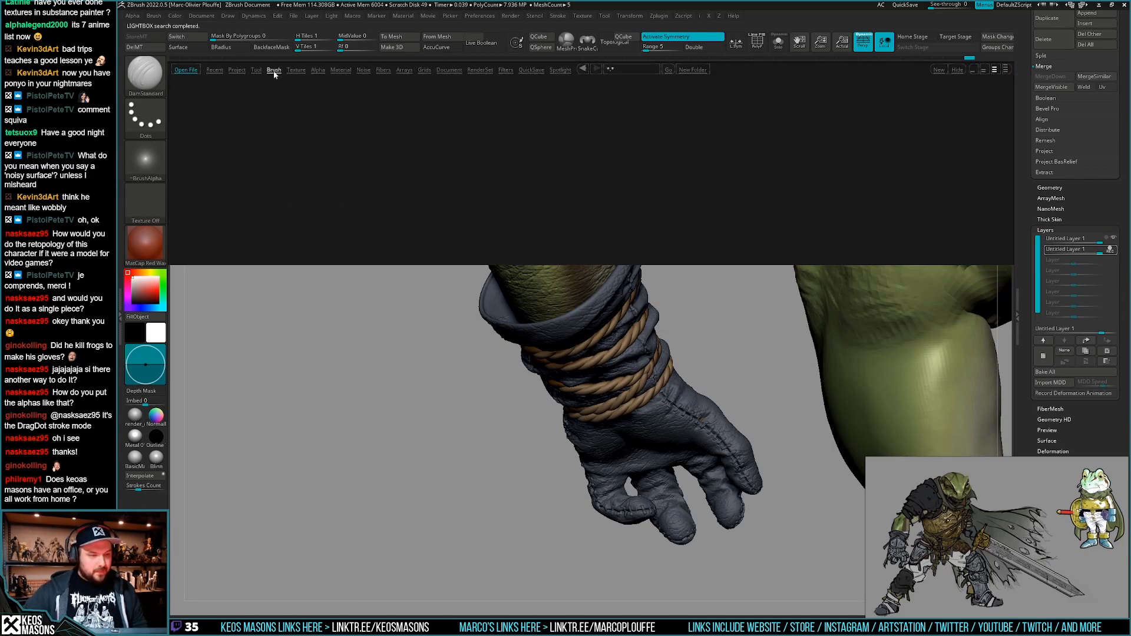
{"action": "left_click_drag", "start_coordinate": [696, 224], "coordinate": [388, 216]}
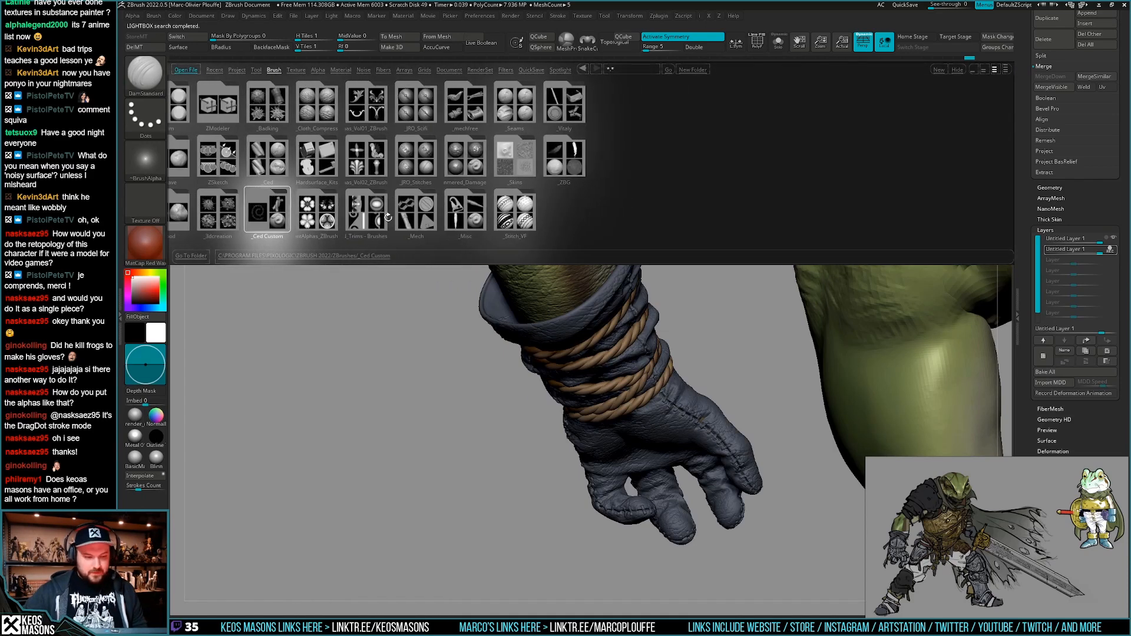
{"action": "left_click", "coordinate": [424, 212]}
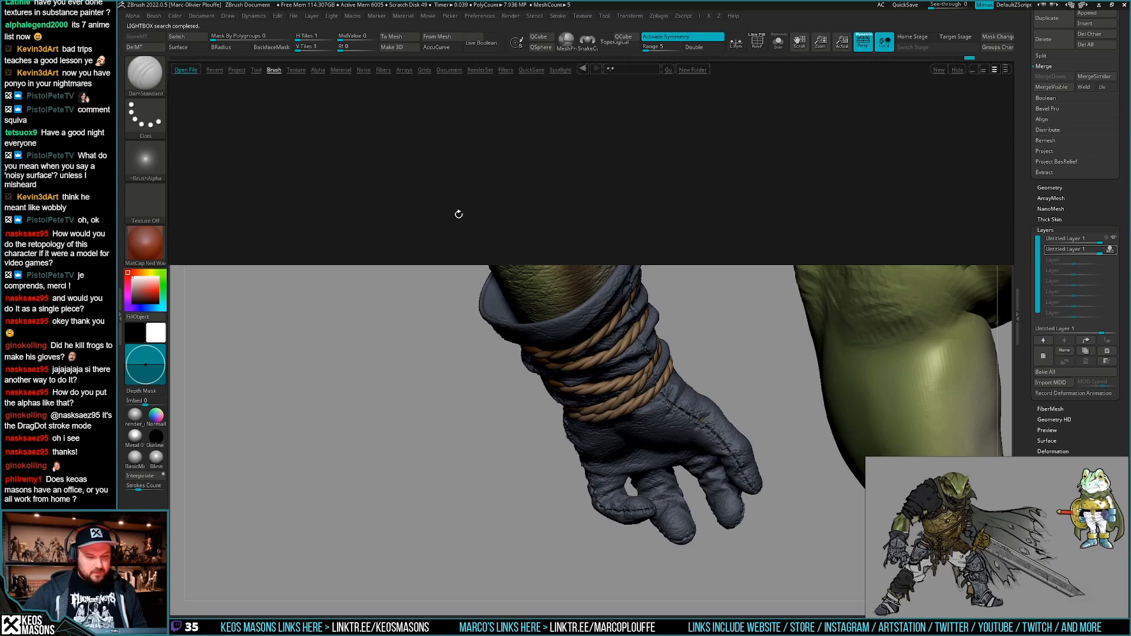
{"action": "double_click", "coordinate": [346, 209]}
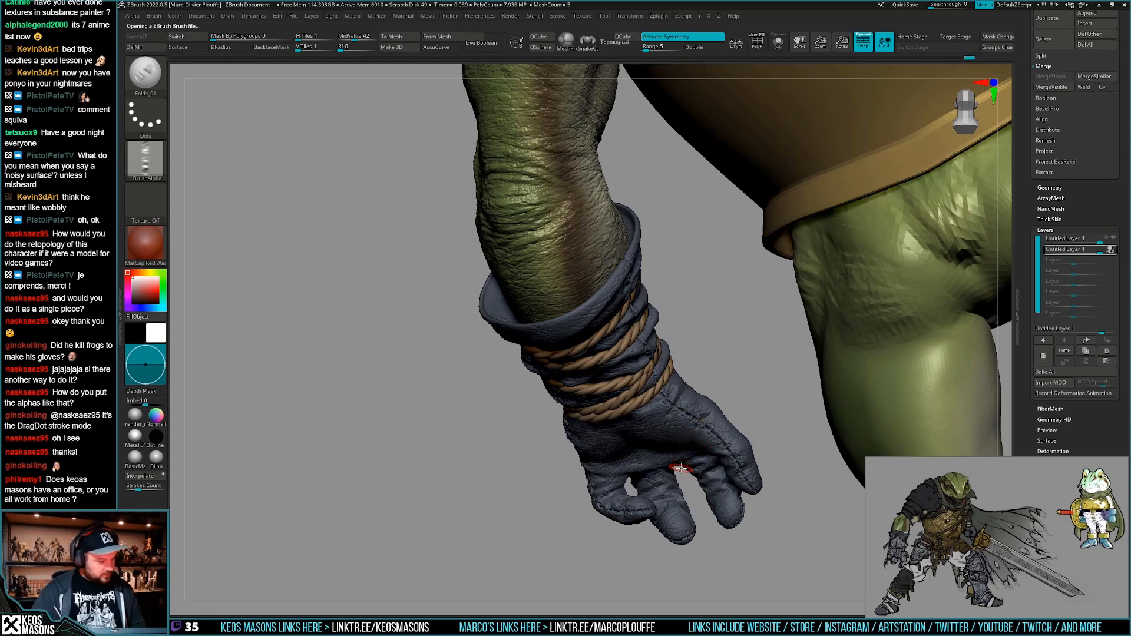
Adjust the fold brush's draw size and stroke puckered folds along the stitched seam of the hand and index finger.
{"action": "mouse_move", "coordinate": [681, 468]}
{"action": "right_mouse_down", "text": "alt"}
{"action": "mouse_move", "coordinate": [677, 443]}
{"action": "mouse_move", "coordinate": [675, 452]}
{"action": "right_mouse_up", "text": "alt"}
{"action": "key", "text": "s"}
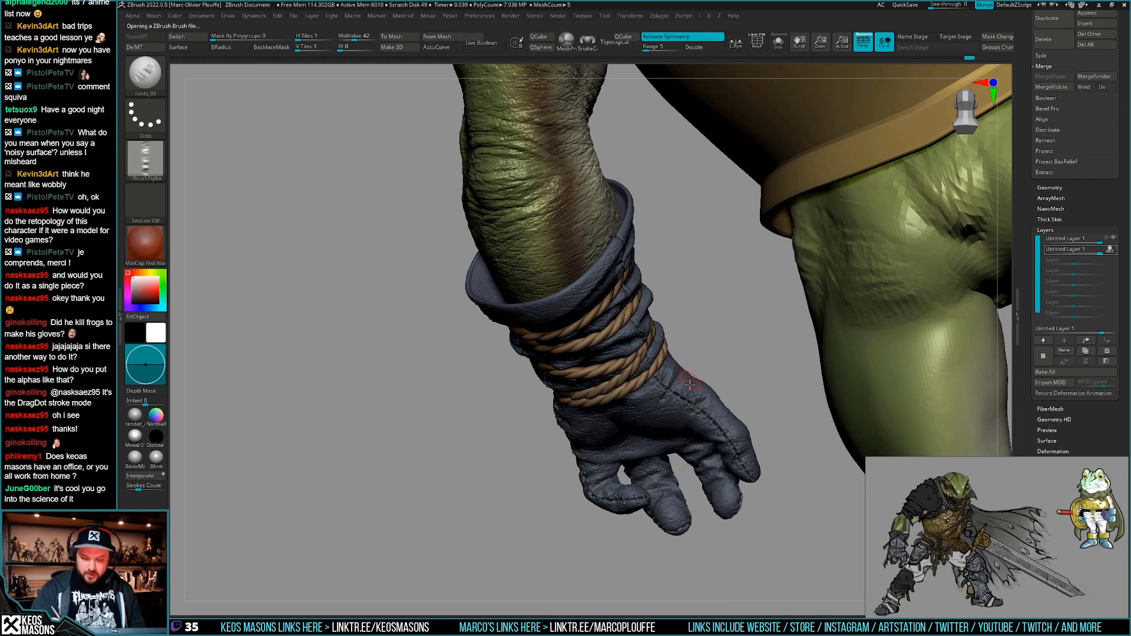
{"action": "mouse_move", "coordinate": [689, 384]}
{"action": "right_mouse_down"}
{"action": "mouse_move", "coordinate": [676, 404]}
{"action": "mouse_move", "coordinate": [636, 412]}
{"action": "right_mouse_up"}
{"action": "right_click_drag", "start_coordinate": [636, 412], "coordinate": [628, 455], "text": "ctrl"}
{"action": "key", "text": "space"}
{"action": "left_click_drag", "start_coordinate": [652, 395], "coordinate": [655, 394]}
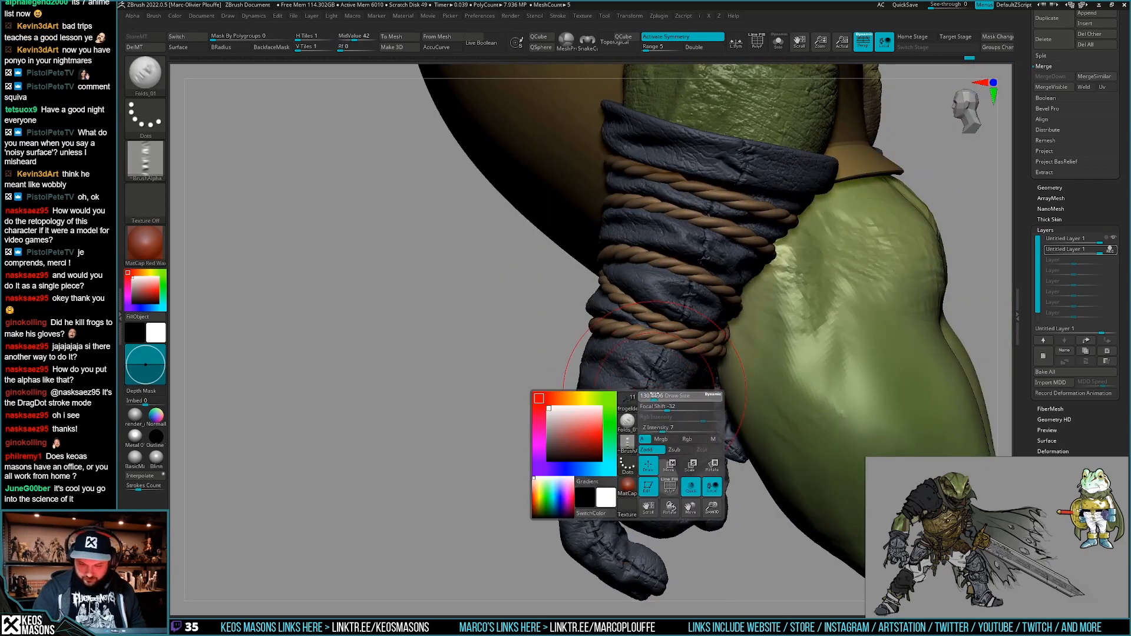
{"action": "right_click_drag", "start_coordinate": [663, 445], "coordinate": [676, 374]}
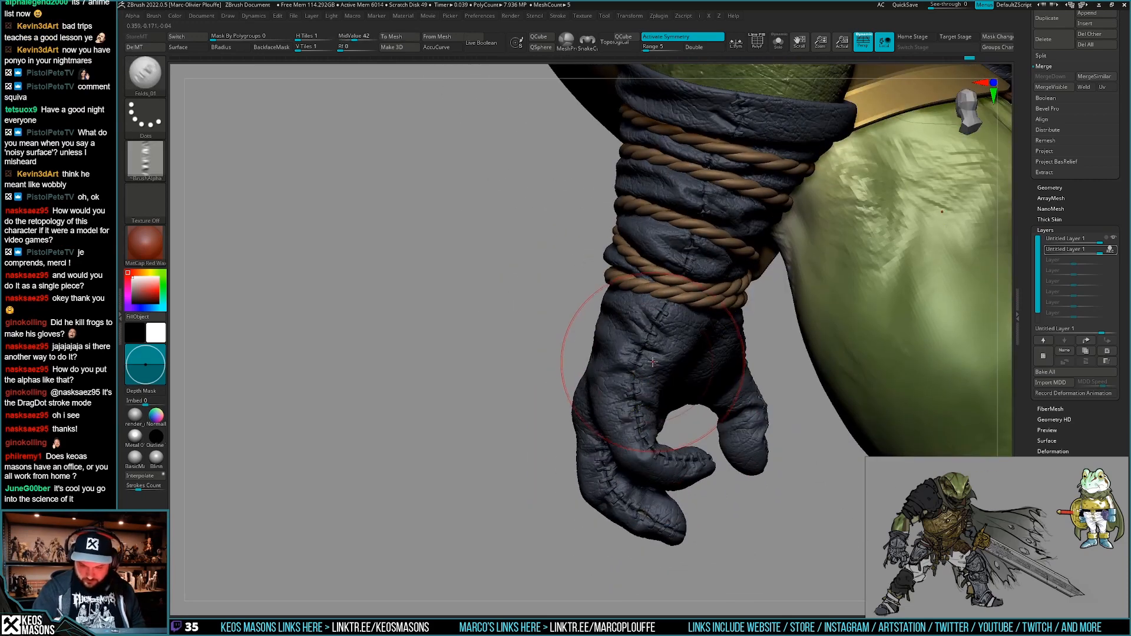
{"action": "key", "text": "space"}
{"action": "left_click_drag", "start_coordinate": [653, 361], "coordinate": [654, 361]}
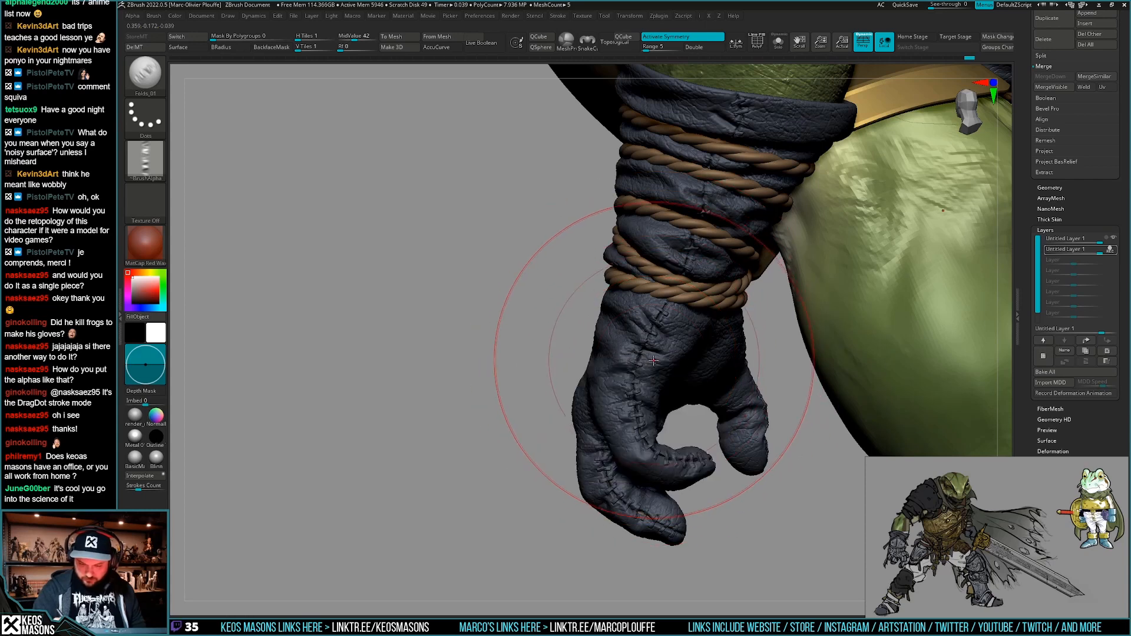
{"action": "mouse_move", "coordinate": [653, 400]}
{"action": "right_mouse_down"}
{"action": "mouse_move", "coordinate": [654, 434]}
{"action": "mouse_move", "coordinate": [671, 396]}
{"action": "mouse_move", "coordinate": [662, 386]}
{"action": "right_mouse_up"}
{"action": "key", "text": "space"}
{"action": "left_click_drag", "start_coordinate": [666, 399], "coordinate": [652, 399]}
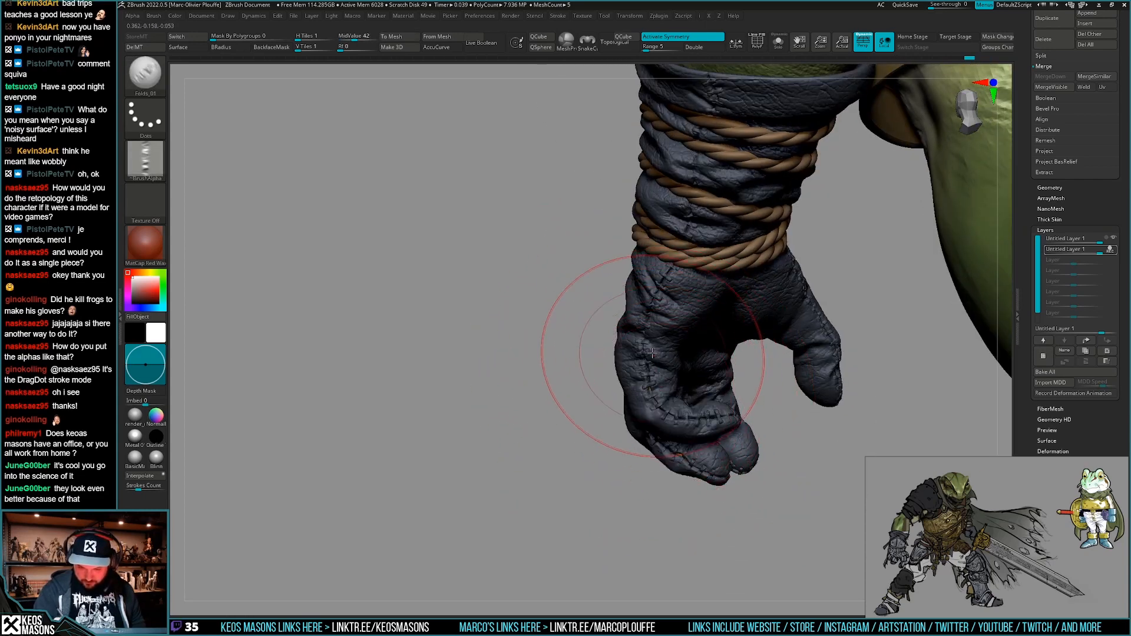
Add puckered folds with the fold brush along the glove's thumb seam and the inner side of the hand.
{"action": "right_click_drag", "start_coordinate": [727, 412], "coordinate": [667, 425]}
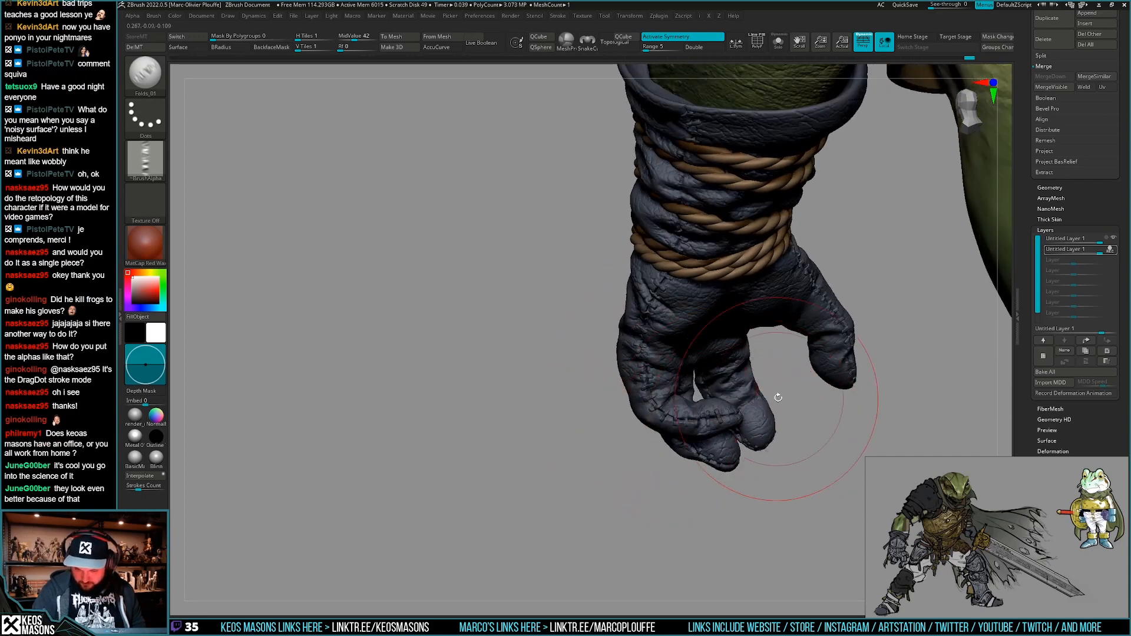
{"action": "right_click_drag", "start_coordinate": [847, 357], "coordinate": [824, 314]}
{"action": "left_click_drag", "start_coordinate": [824, 259], "coordinate": [840, 318]}
{"action": "mouse_move", "coordinate": [833, 295]}
{"action": "right_mouse_down"}
{"action": "mouse_move", "coordinate": [817, 334]}
{"action": "mouse_move", "coordinate": [872, 318]}
{"action": "right_mouse_up"}
{"action": "mouse_move", "coordinate": [959, 321]}
{"action": "right_mouse_down"}
{"action": "mouse_move", "coordinate": [928, 397]}
{"action": "mouse_move", "coordinate": [817, 368]}
{"action": "mouse_move", "coordinate": [764, 318]}
{"action": "right_mouse_up"}
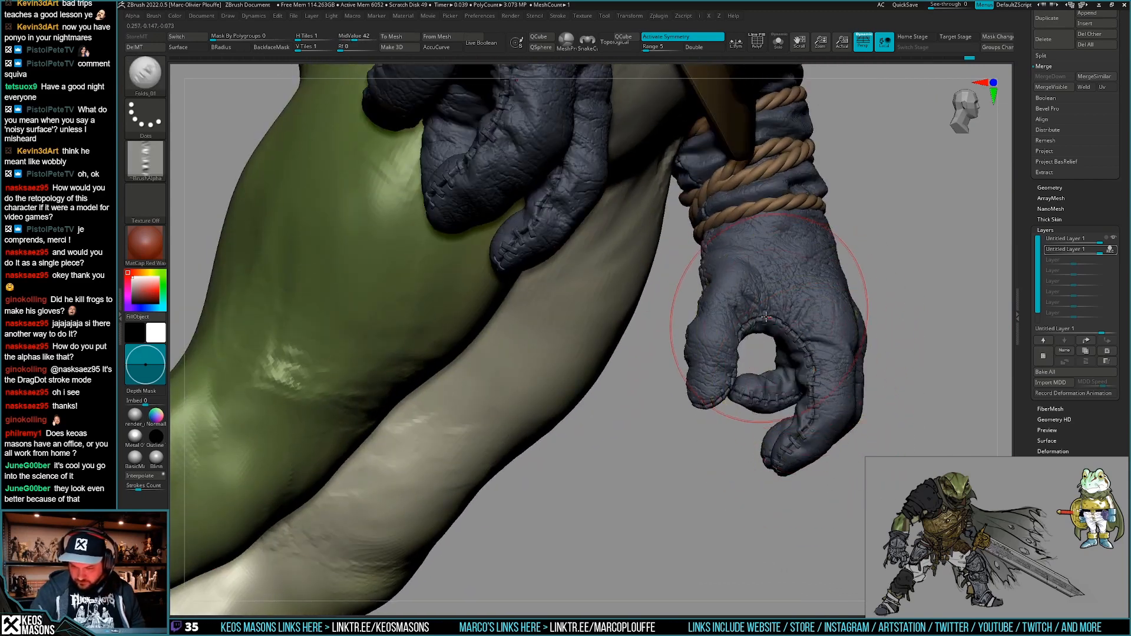
Continue the puckered folds along the stitched seams around the thumb tip and the palm side of the fingers.
{"action": "right_click_drag", "start_coordinate": [803, 453], "coordinate": [789, 337]}
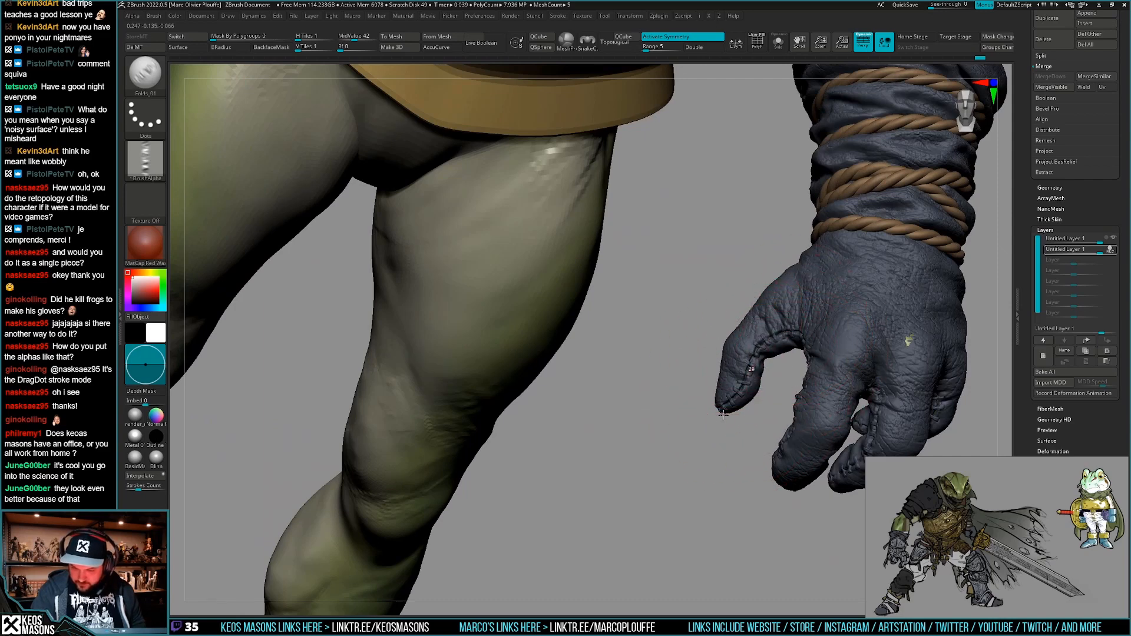
{"action": "right_click_drag", "start_coordinate": [723, 414], "coordinate": [728, 404]}
{"action": "mouse_move", "coordinate": [817, 398]}
{"action": "right_mouse_down"}
{"action": "mouse_move", "coordinate": [757, 378]}
{"action": "mouse_move", "coordinate": [577, 398]}
{"action": "mouse_move", "coordinate": [719, 368]}
{"action": "mouse_move", "coordinate": [695, 459]}
{"action": "mouse_move", "coordinate": [829, 354]}
{"action": "mouse_move", "coordinate": [731, 453]}
{"action": "right_mouse_up"}
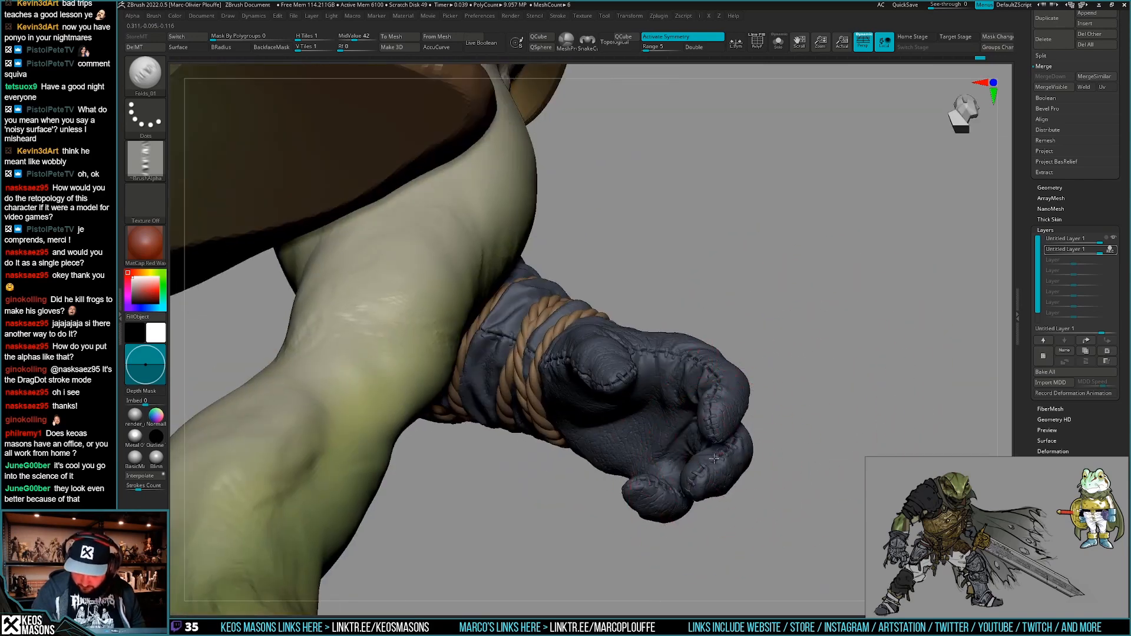
{"action": "mouse_move", "coordinate": [608, 500]}
{"action": "right_mouse_down"}
{"action": "mouse_move", "coordinate": [595, 471]}
{"action": "mouse_move", "coordinate": [674, 467]}
{"action": "mouse_move", "coordinate": [713, 450]}
{"action": "right_mouse_up"}
{"action": "right_click_drag", "start_coordinate": [762, 419], "coordinate": [787, 432]}
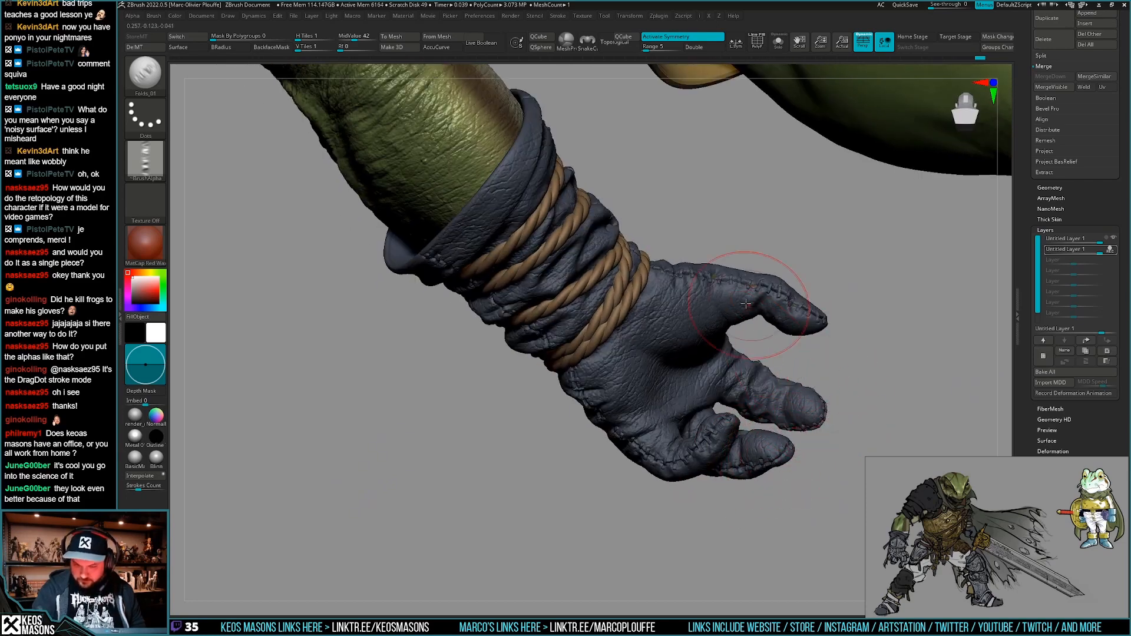
Isolate the glove, stroke folds along its sleeve seam from palm to cuff, and show the whole character again.
{"action": "right_click_drag", "start_coordinate": [778, 280], "coordinate": [736, 337]}
{"action": "key", "text": "alt+s"}
{"action": "right_click_drag", "start_coordinate": [693, 305], "coordinate": [675, 290]}
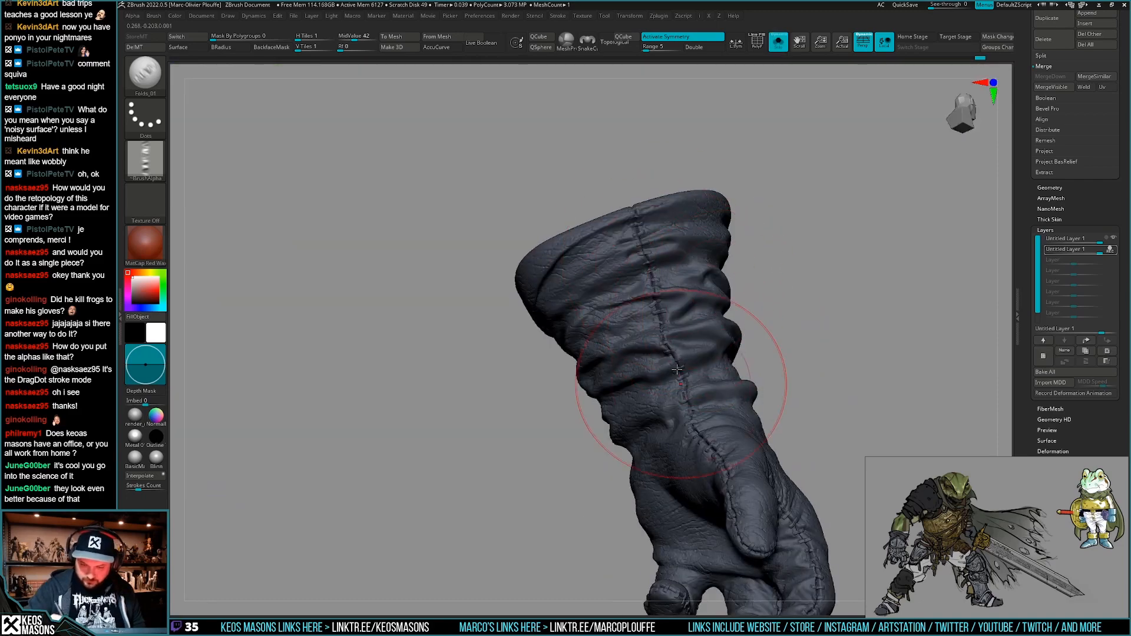
{"action": "mouse_move", "coordinate": [687, 392]}
{"action": "right_mouse_down"}
{"action": "mouse_move", "coordinate": [695, 380]}
{"action": "mouse_move", "coordinate": [735, 436]}
{"action": "mouse_move", "coordinate": [707, 444]}
{"action": "mouse_move", "coordinate": [743, 419]}
{"action": "mouse_move", "coordinate": [749, 433]}
{"action": "mouse_move", "coordinate": [743, 415]}
{"action": "right_mouse_up"}
{"action": "key", "text": "alt+s"}
Toggle the glove's subdivision level and switch the material to render_mat2.
{"action": "key", "text": "shift+d"}
{"action": "key", "text": "d"}
{"action": "left_click", "coordinate": [135, 416]}
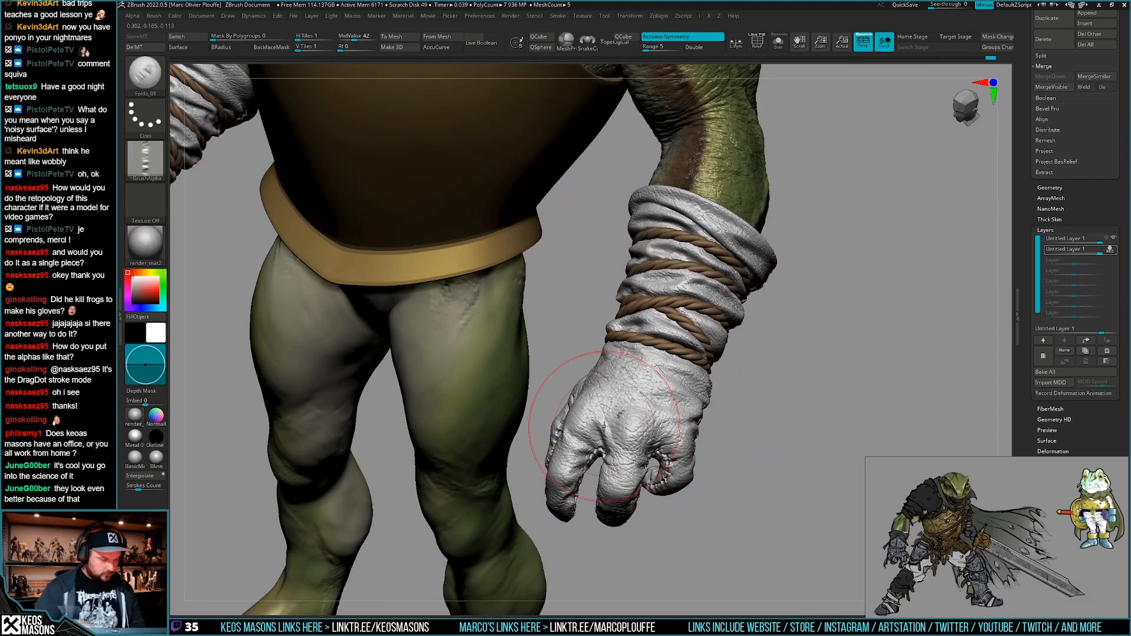
{"action": "mouse_move", "coordinate": [757, 462]}
{"action": "right_mouse_down"}
{"action": "mouse_move", "coordinate": [755, 474]}
{"action": "mouse_move", "coordinate": [765, 437]}
{"action": "mouse_move", "coordinate": [764, 456]}
{"action": "right_mouse_up"}
{"action": "key", "text": "shift+d"}
Switch back to DamStandard, adjust its draw size and carve creases on the fingers around the stitched seams.
{"action": "key", "text": "space"}
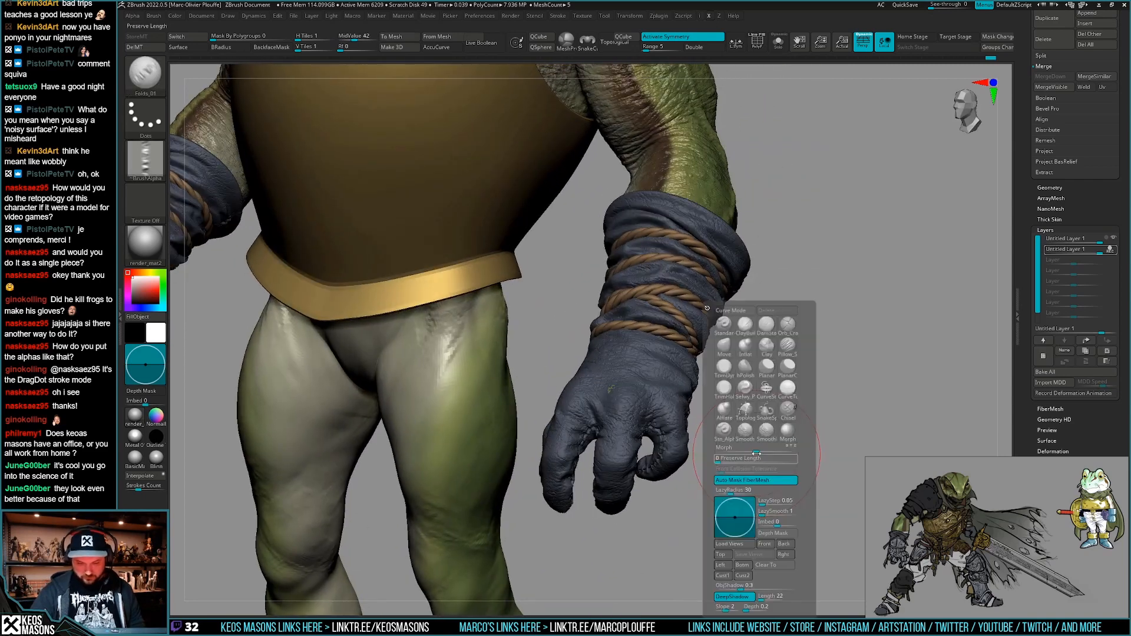
{"action": "left_click", "coordinate": [767, 328]}
{"action": "mouse_move", "coordinate": [792, 377]}
{"action": "right_mouse_down"}
{"action": "mouse_move", "coordinate": [816, 365]}
{"action": "mouse_move", "coordinate": [816, 412]}
{"action": "right_mouse_up"}
{"action": "key", "text": "space"}
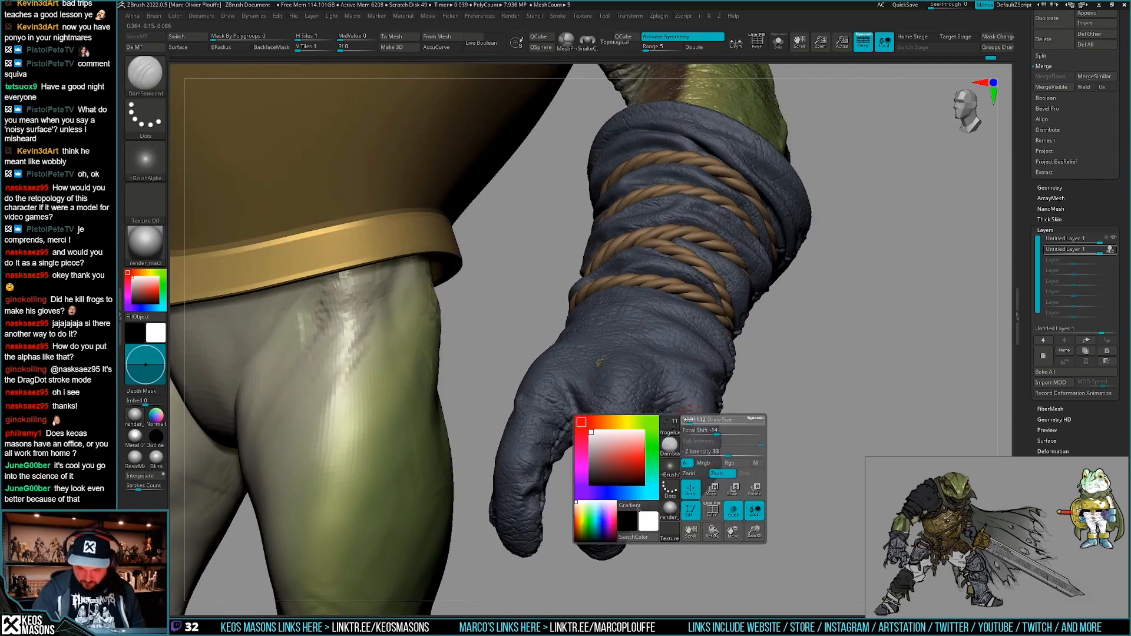
{"action": "right_click_drag", "start_coordinate": [705, 426], "coordinate": [703, 400], "text": "alt"}
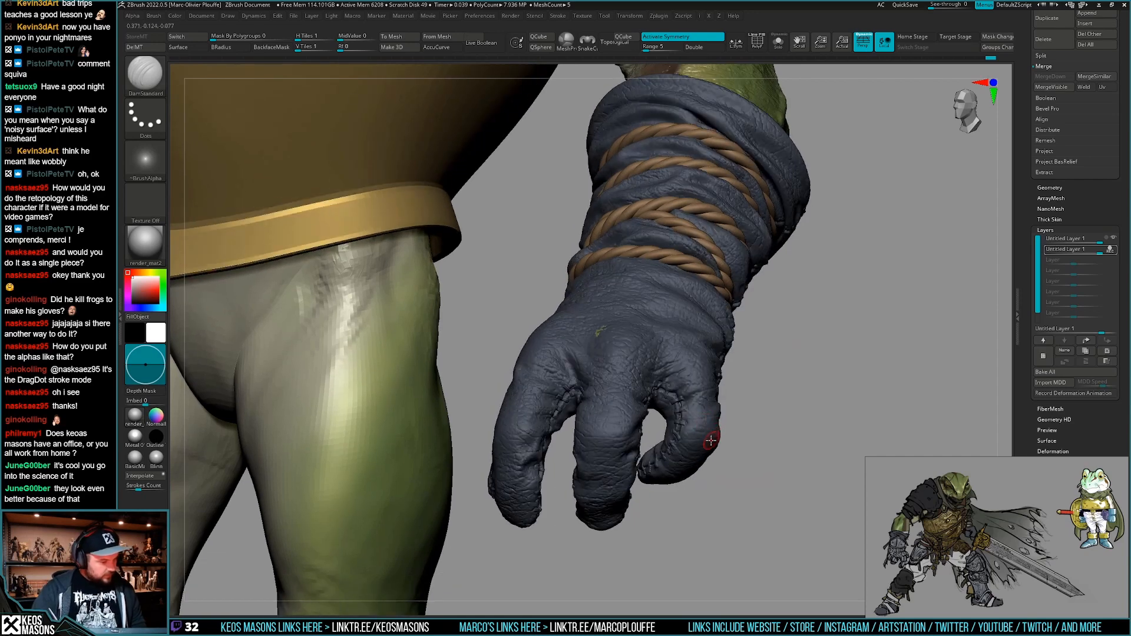
{"action": "right_click_drag", "start_coordinate": [711, 440], "coordinate": [683, 415]}
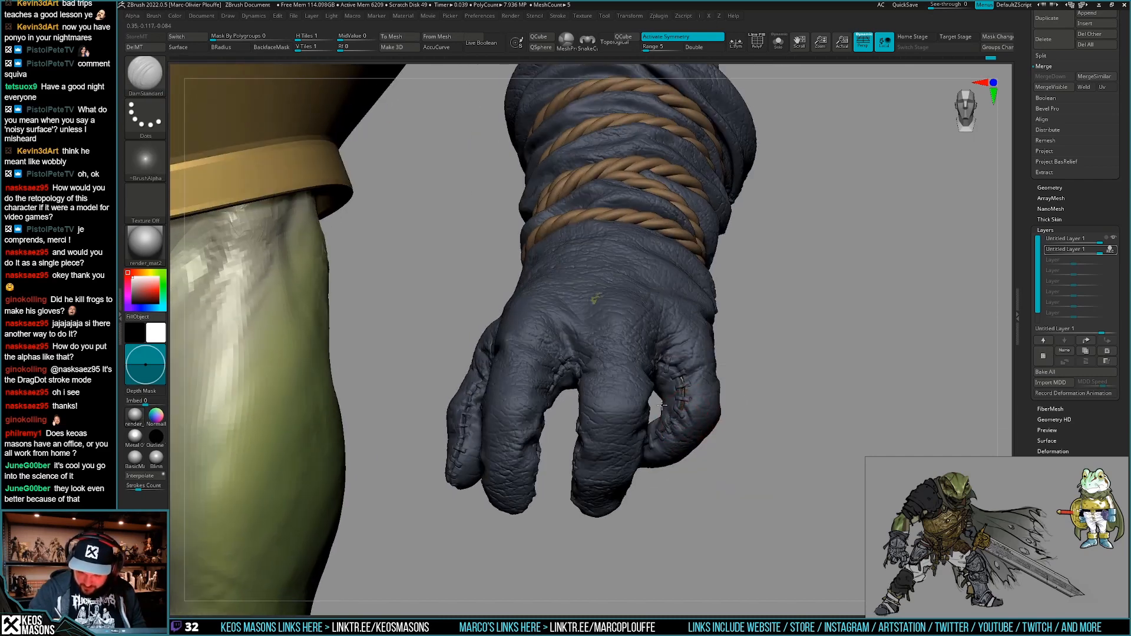
{"action": "mouse_move", "coordinate": [656, 446]}
{"action": "right_mouse_down"}
{"action": "mouse_move", "coordinate": [696, 396]}
{"action": "mouse_move", "coordinate": [664, 403]}
{"action": "mouse_move", "coordinate": [696, 405]}
{"action": "mouse_move", "coordinate": [672, 433]}
{"action": "right_mouse_up"}
Select the Standard brush variant, set its draw size and build up subtle leather wrinkles across the fingers and knuckles.
{"action": "key", "text": "space"}
{"action": "left_click", "coordinate": [722, 410]}
{"action": "key", "text": "space"}
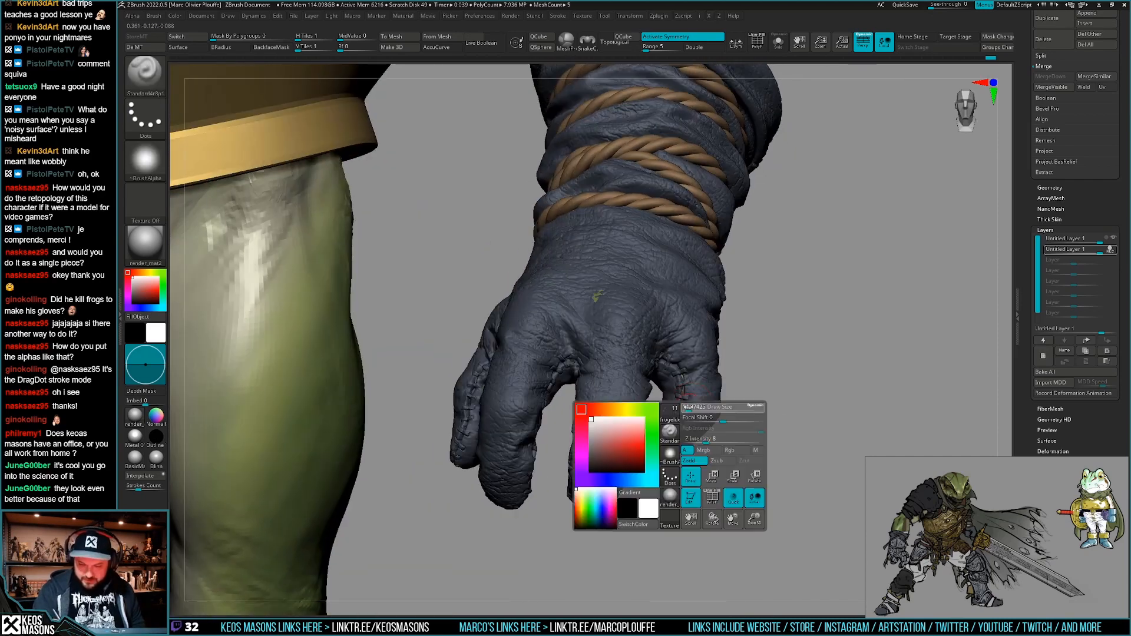
{"action": "mouse_move", "coordinate": [682, 393]}
{"action": "right_mouse_down"}
{"action": "mouse_move", "coordinate": [695, 411]}
{"action": "mouse_move", "coordinate": [800, 384]}
{"action": "mouse_move", "coordinate": [762, 409]}
{"action": "mouse_move", "coordinate": [686, 416]}
{"action": "mouse_move", "coordinate": [689, 406]}
{"action": "right_mouse_up"}
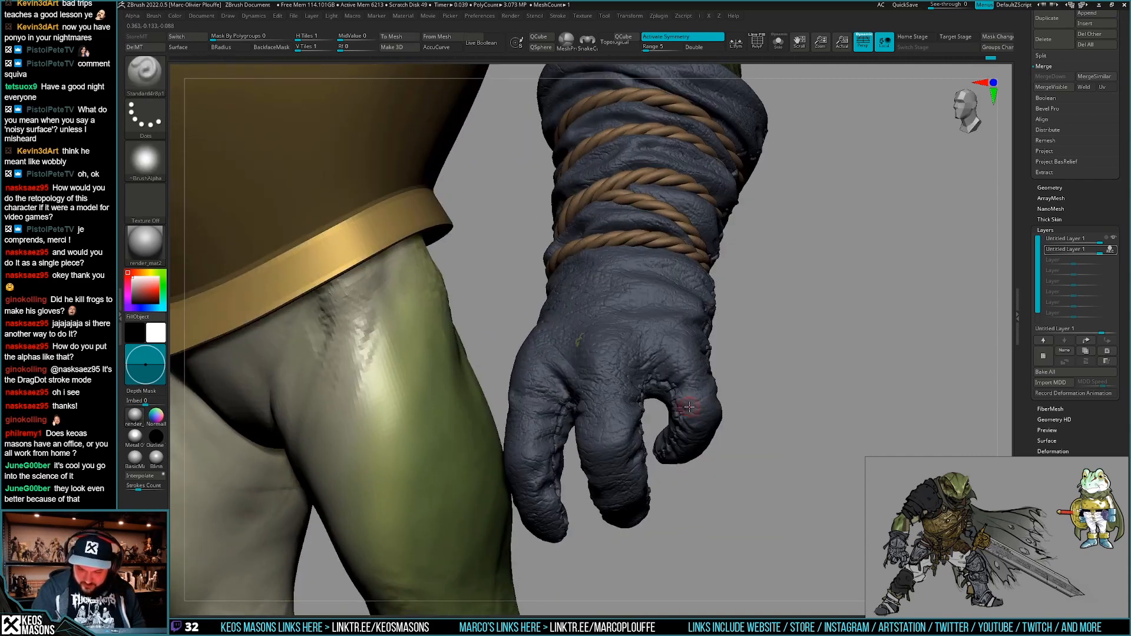
{"action": "right_click_drag", "start_coordinate": [704, 380], "coordinate": [840, 365]}
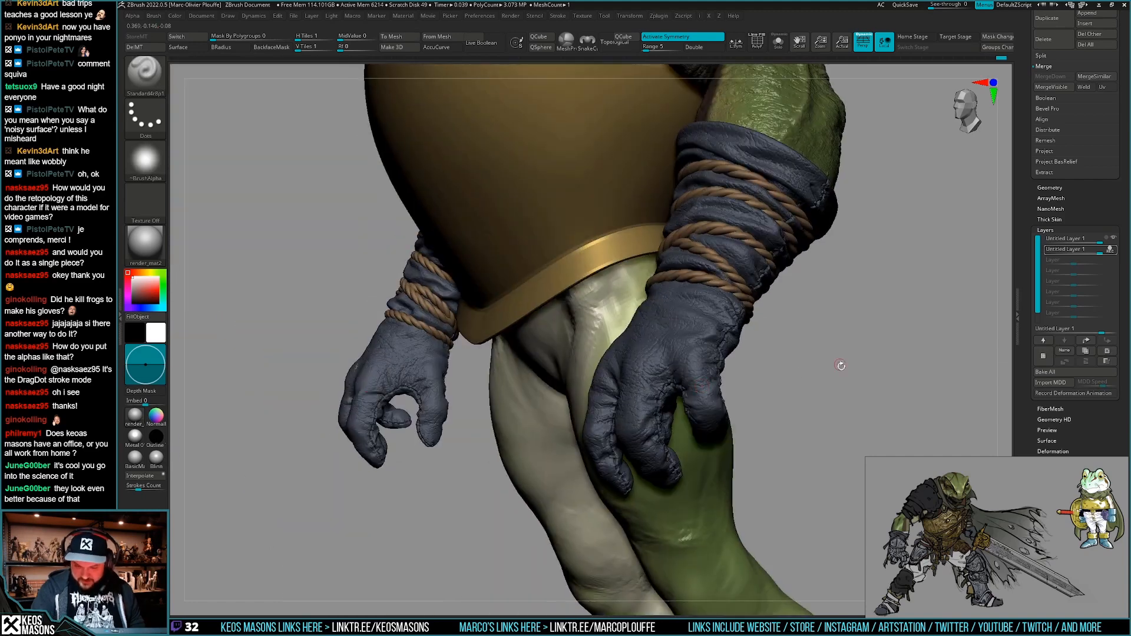
{"action": "right_click_drag", "start_coordinate": [677, 429], "coordinate": [683, 362], "text": "ctrl"}
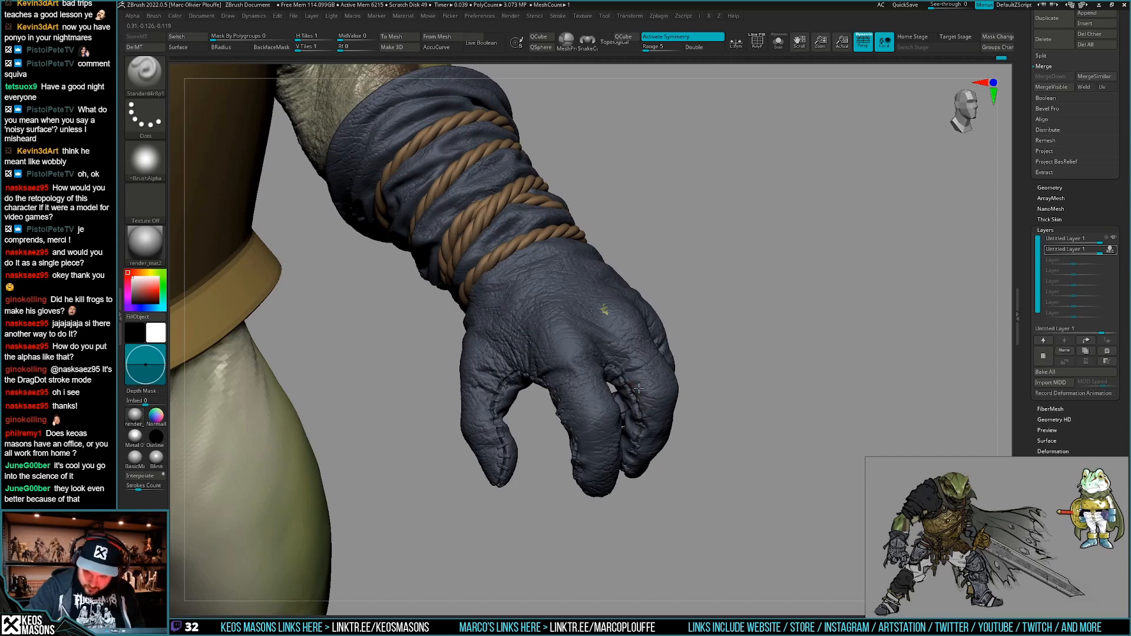
{"action": "key", "text": "ctrl"}
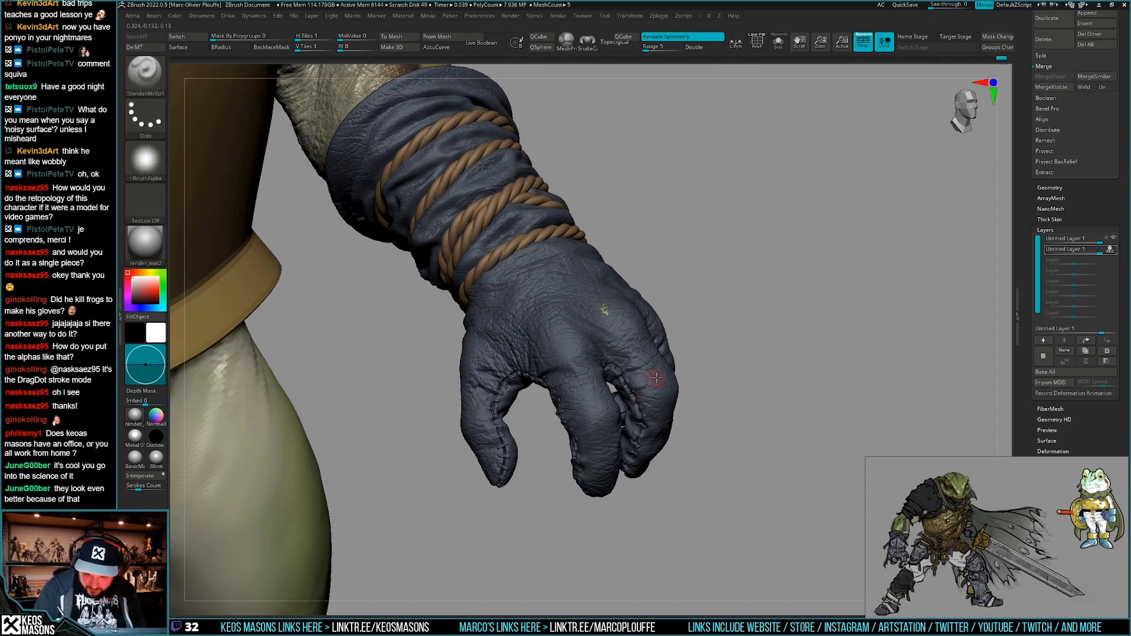
{"action": "right_click_drag", "start_coordinate": [662, 350], "coordinate": [655, 420]}
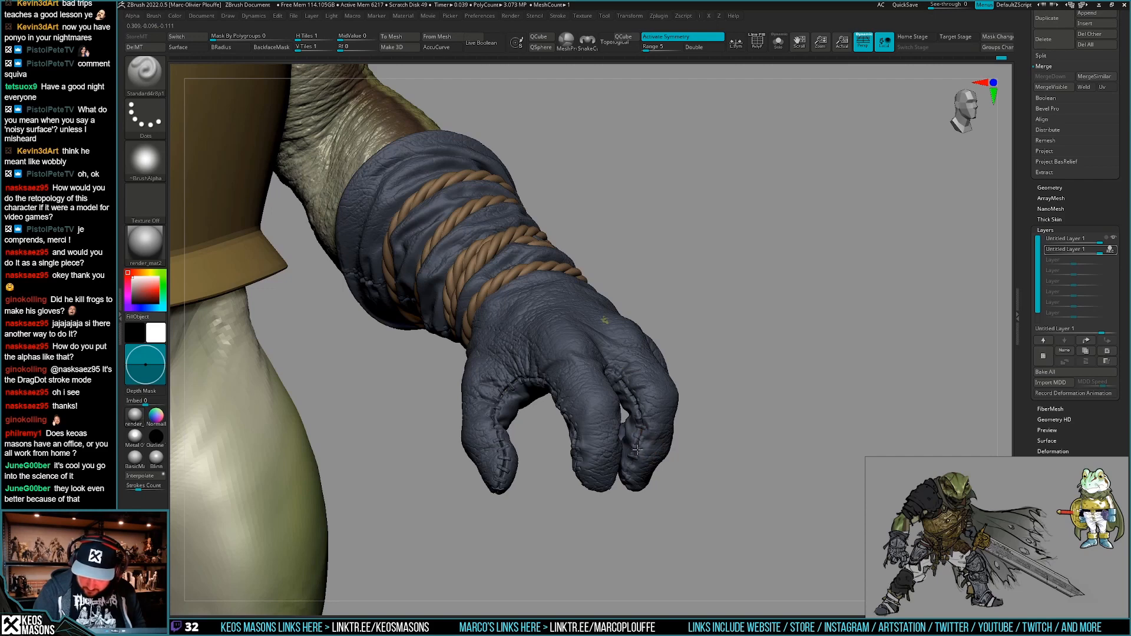
Select the DamStandard brush and carve creases on the back of the glove and in the web between thumb and index finger.
{"action": "mouse_move", "coordinate": [647, 471]}
{"action": "right_mouse_down"}
{"action": "mouse_move", "coordinate": [638, 442]}
{"action": "mouse_move", "coordinate": [646, 454]}
{"action": "right_mouse_up"}
{"action": "key", "text": "space"}
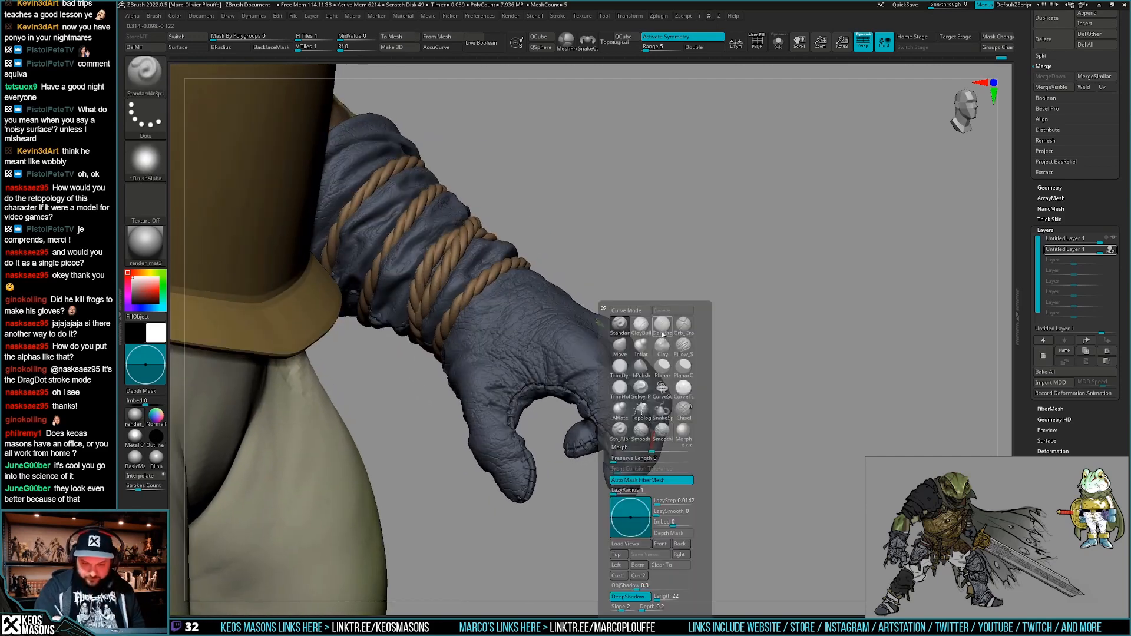
{"action": "left_click", "coordinate": [662, 333]}
{"action": "right_click_drag", "start_coordinate": [609, 417], "coordinate": [614, 448]}
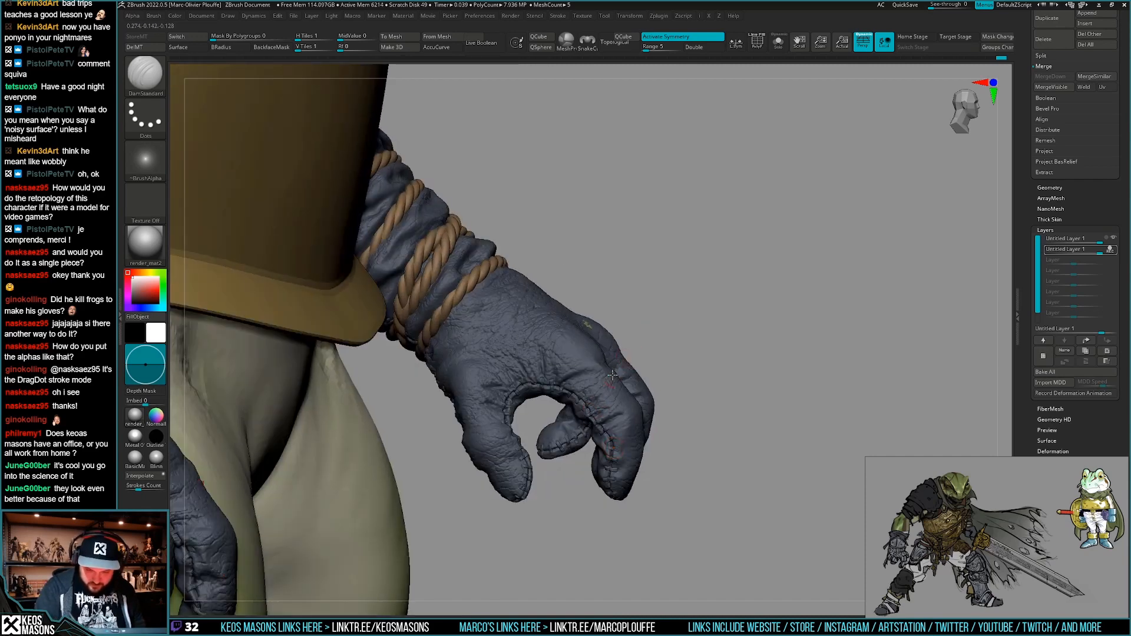
{"action": "right_click_drag", "start_coordinate": [543, 413], "coordinate": [513, 448]}
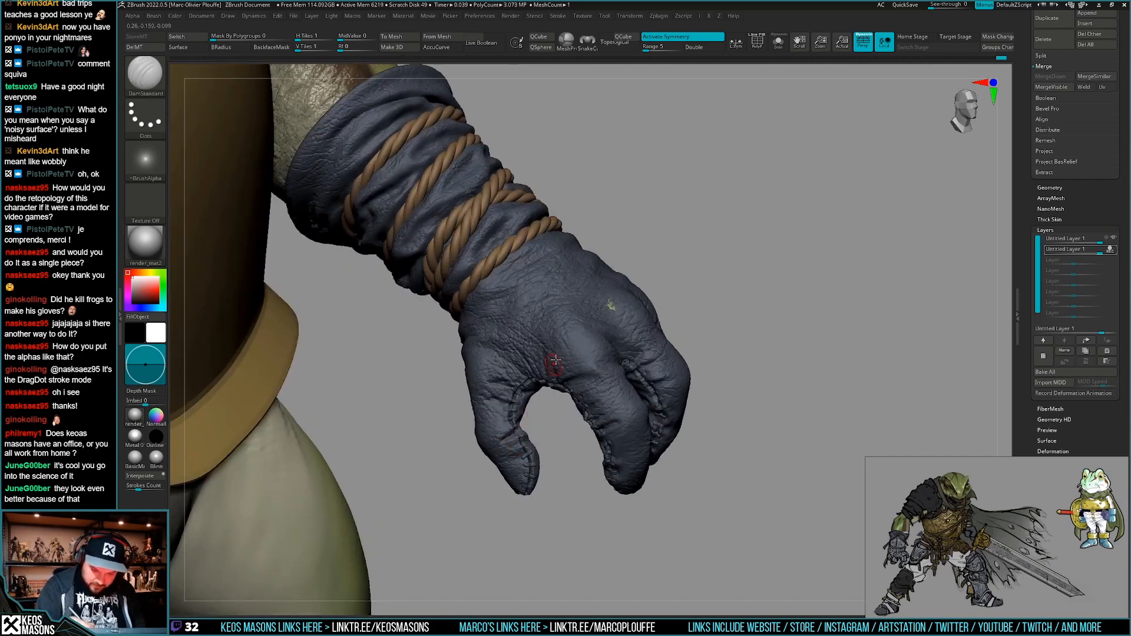
{"action": "right_click_drag", "start_coordinate": [555, 360], "coordinate": [533, 372]}
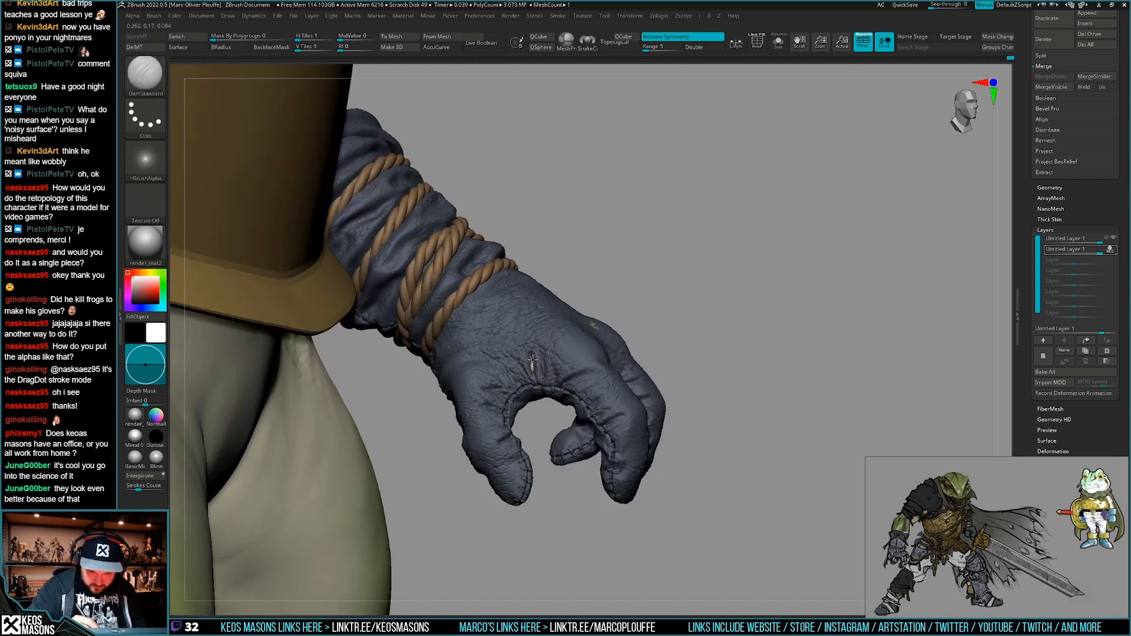
Return to the Standard brush variant and build up leather wrinkles around the base of the thumb and knuckles.
{"action": "right_click_drag", "start_coordinate": [529, 351], "coordinate": [535, 357]}
{"action": "key", "text": "space"}
{"action": "left_click", "coordinate": [507, 326]}
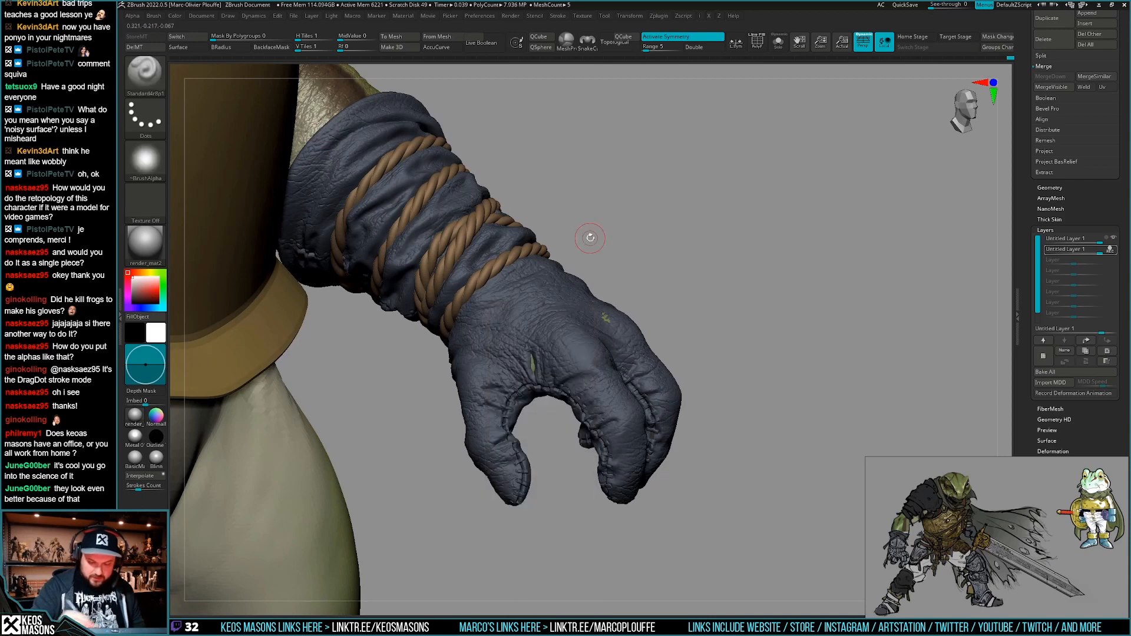
{"action": "right_click_drag", "start_coordinate": [516, 383], "coordinate": [656, 401]}
{"action": "right_click_drag", "start_coordinate": [680, 459], "coordinate": [743, 354]}
{"action": "mouse_move", "coordinate": [589, 424]}
{"action": "right_mouse_down", "text": "alt"}
{"action": "mouse_move", "coordinate": [665, 383]}
{"action": "mouse_move", "coordinate": [618, 377]}
{"action": "mouse_move", "coordinate": [583, 488]}
{"action": "mouse_move", "coordinate": [601, 389]}
{"action": "mouse_move", "coordinate": [620, 391]}
{"action": "right_mouse_up", "text": "alt"}
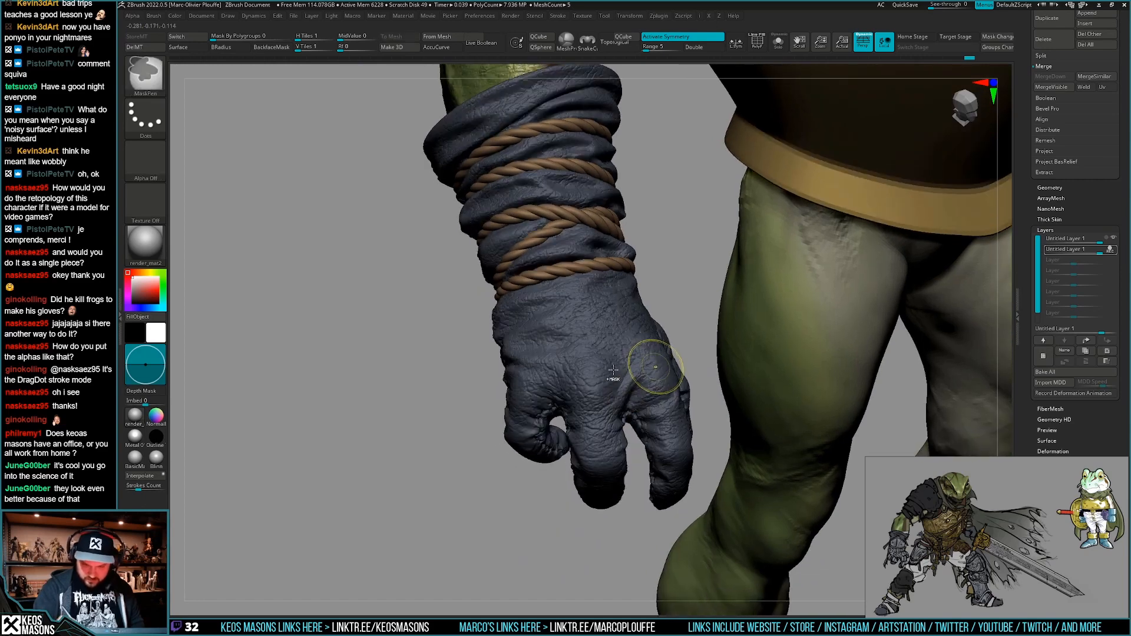
Adjust the brush settings, then refine and lightly smooth the wrinkles across the glove's knuckles and thumb web.
{"action": "key", "text": "space"}
{"action": "left_click_drag", "start_coordinate": [609, 370], "coordinate": [613, 371]}
{"action": "right_click_drag", "start_coordinate": [614, 371], "coordinate": [594, 380]}
{"action": "key", "text": "space"}
{"action": "mouse_move", "coordinate": [586, 451]}
{"action": "right_mouse_down", "text": "alt"}
{"action": "mouse_move", "coordinate": [615, 426]}
{"action": "mouse_move", "coordinate": [663, 421]}
{"action": "mouse_move", "coordinate": [619, 416]}
{"action": "mouse_move", "coordinate": [598, 367]}
{"action": "mouse_move", "coordinate": [654, 395]}
{"action": "mouse_move", "coordinate": [620, 374]}
{"action": "mouse_move", "coordinate": [648, 347]}
{"action": "right_mouse_up", "text": "alt"}
{"action": "left_click_drag", "start_coordinate": [609, 362], "coordinate": [605, 372], "text": "shift"}
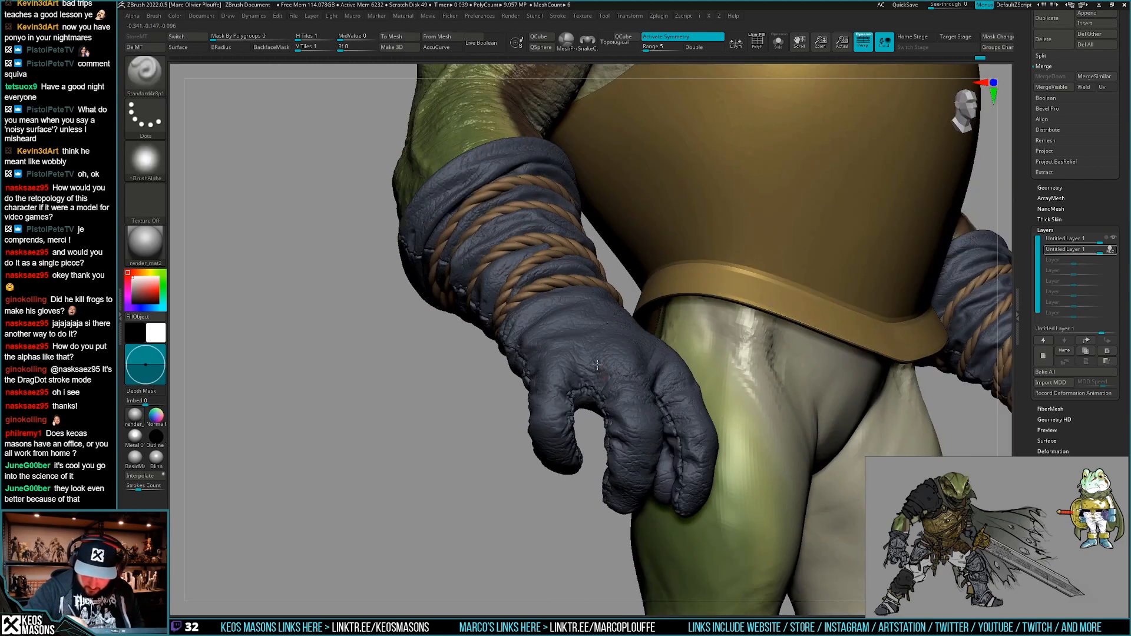
Examine the leather detail on both gloves from the front, up close and from the side.
{"action": "mouse_move", "coordinate": [605, 348]}
{"action": "right_mouse_down"}
{"action": "mouse_move", "coordinate": [585, 356]}
{"action": "mouse_move", "coordinate": [595, 347]}
{"action": "right_mouse_up"}
{"action": "right_click_drag", "start_coordinate": [595, 416], "coordinate": [696, 446]}
{"action": "right_click_drag", "start_coordinate": [758, 419], "coordinate": [665, 406]}
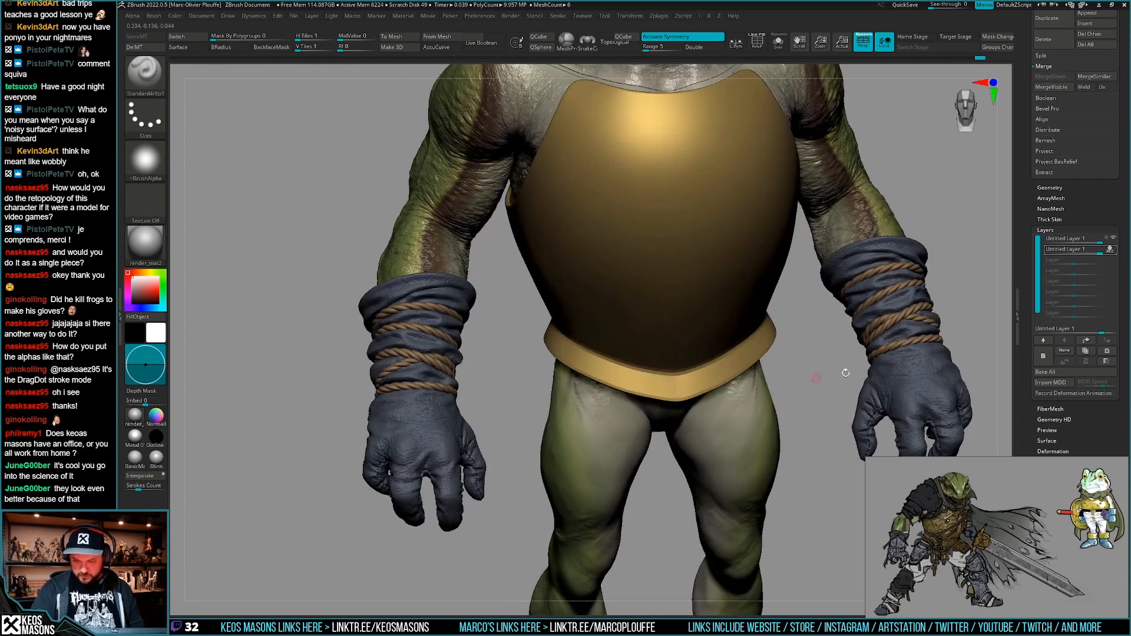
{"action": "mouse_move", "coordinate": [913, 393]}
{"action": "right_mouse_down", "text": "alt"}
{"action": "mouse_move", "coordinate": [793, 411]}
{"action": "mouse_move", "coordinate": [787, 462]}
{"action": "mouse_move", "coordinate": [748, 457]}
{"action": "right_mouse_up", "text": "alt"}
{"action": "right_click_drag", "start_coordinate": [762, 404], "coordinate": [740, 393], "text": "ctrl"}
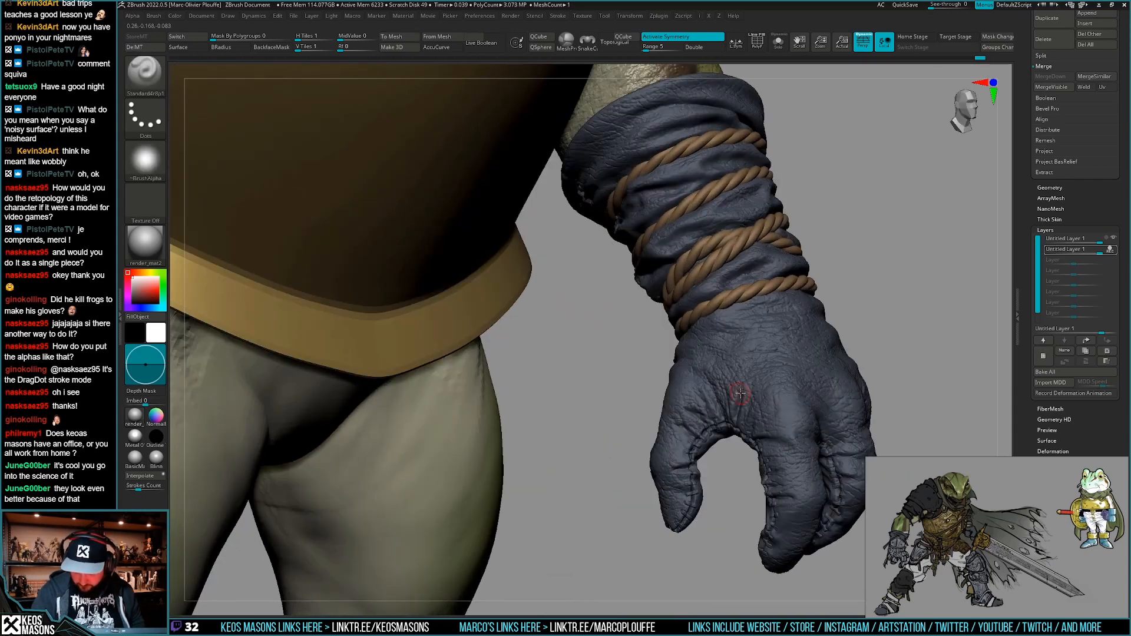
{"action": "right_click_drag", "start_coordinate": [702, 438], "coordinate": [739, 438]}
{"action": "mouse_move", "coordinate": [760, 390]}
{"action": "right_mouse_down"}
{"action": "mouse_move", "coordinate": [752, 412]}
{"action": "mouse_move", "coordinate": [849, 393]}
{"action": "mouse_move", "coordinate": [794, 417]}
{"action": "right_mouse_up"}
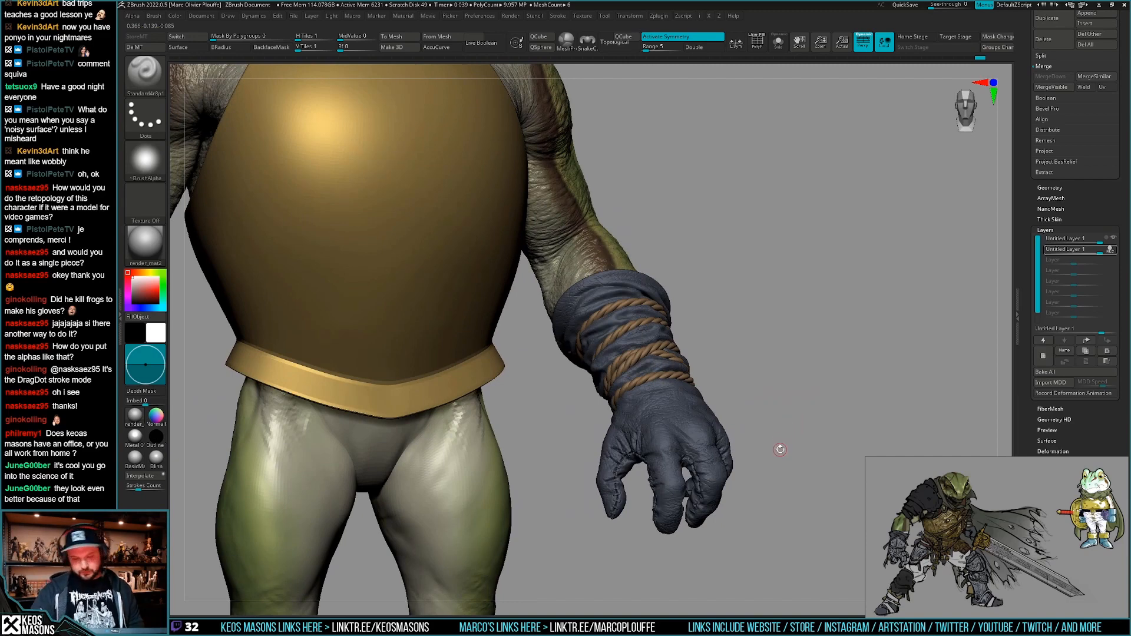
{"action": "mouse_move", "coordinate": [785, 441]}
{"action": "right_mouse_down"}
{"action": "mouse_move", "coordinate": [788, 418]}
{"action": "mouse_move", "coordinate": [724, 411]}
{"action": "mouse_move", "coordinate": [702, 450]}
{"action": "right_mouse_up"}
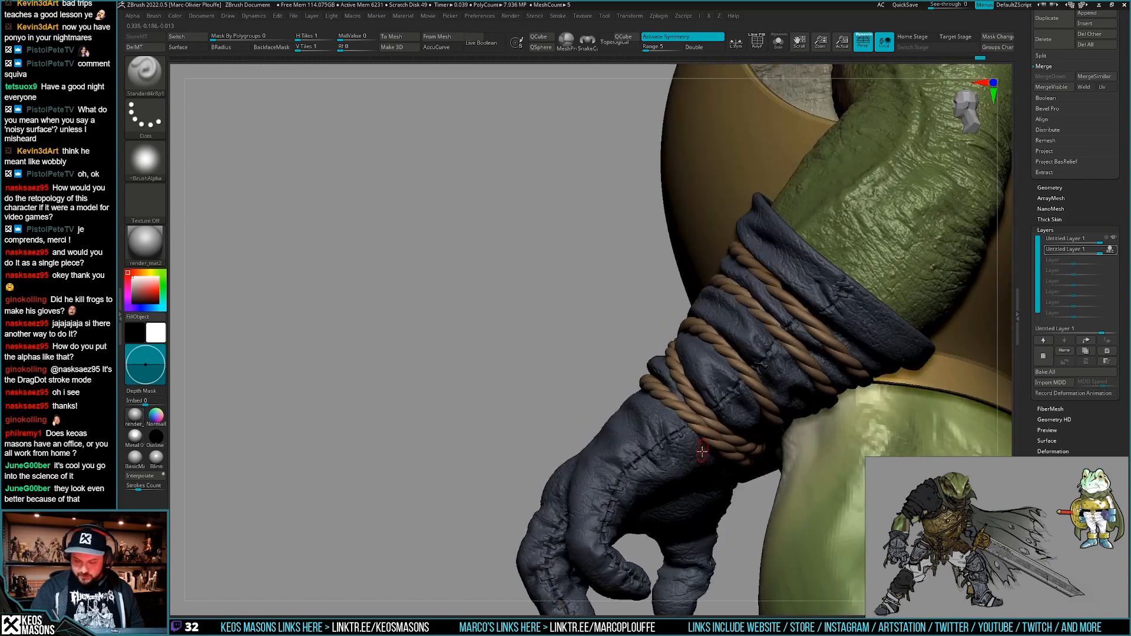
Load the paint-surface and rips1 brush presets from the tools folder.
{"action": "key", "text": "b"}
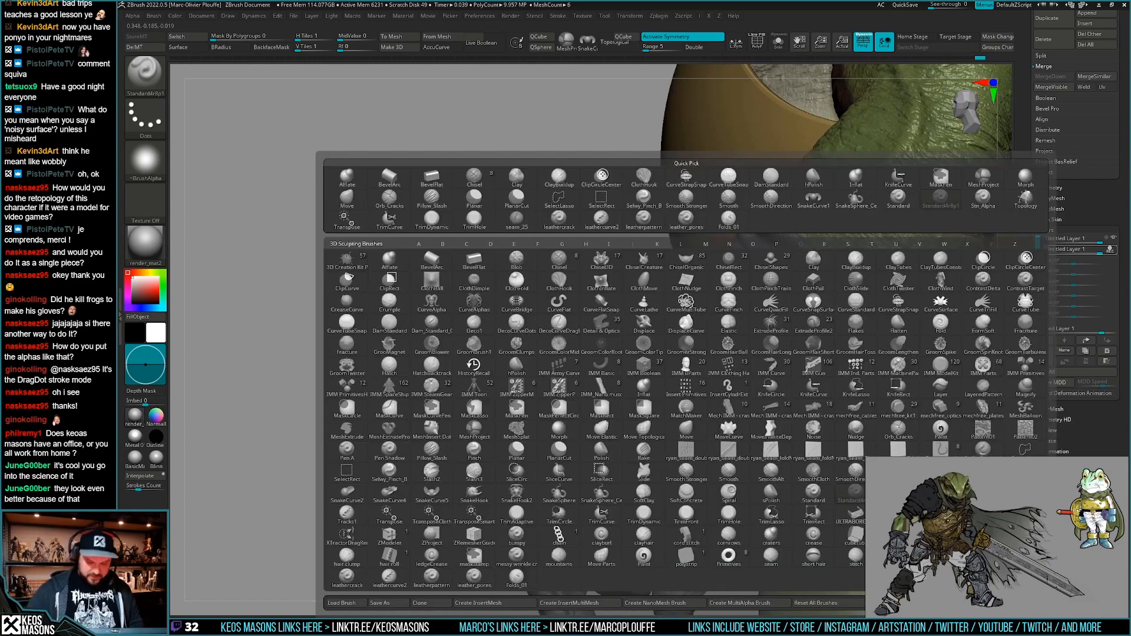
{"action": "left_click", "coordinate": [354, 603]}
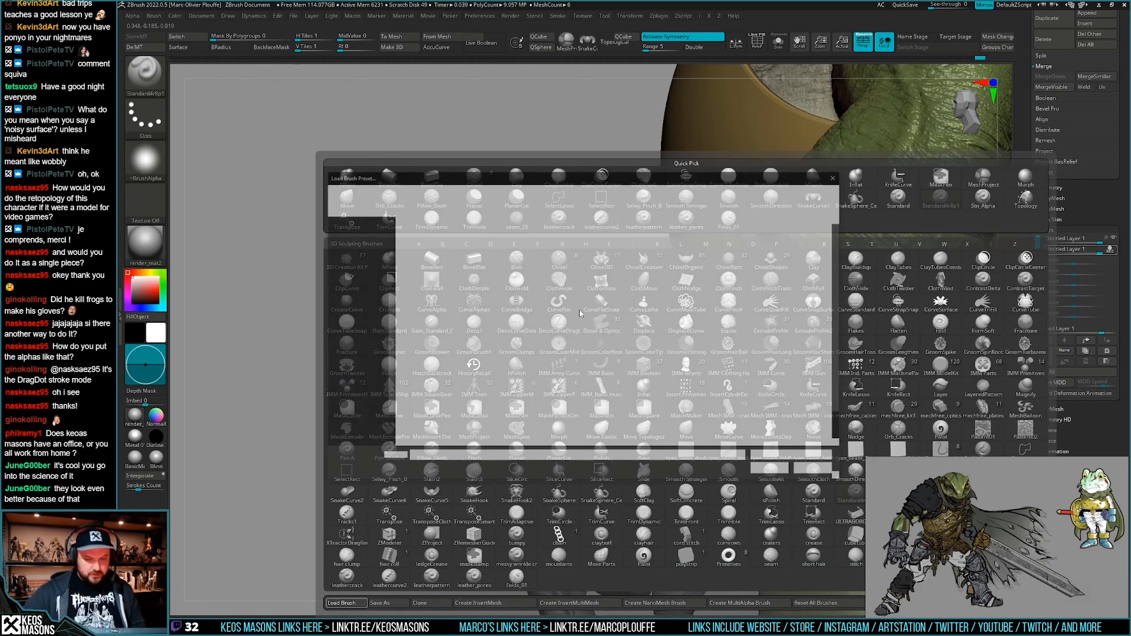
{"action": "left_click", "coordinate": [360, 273]}
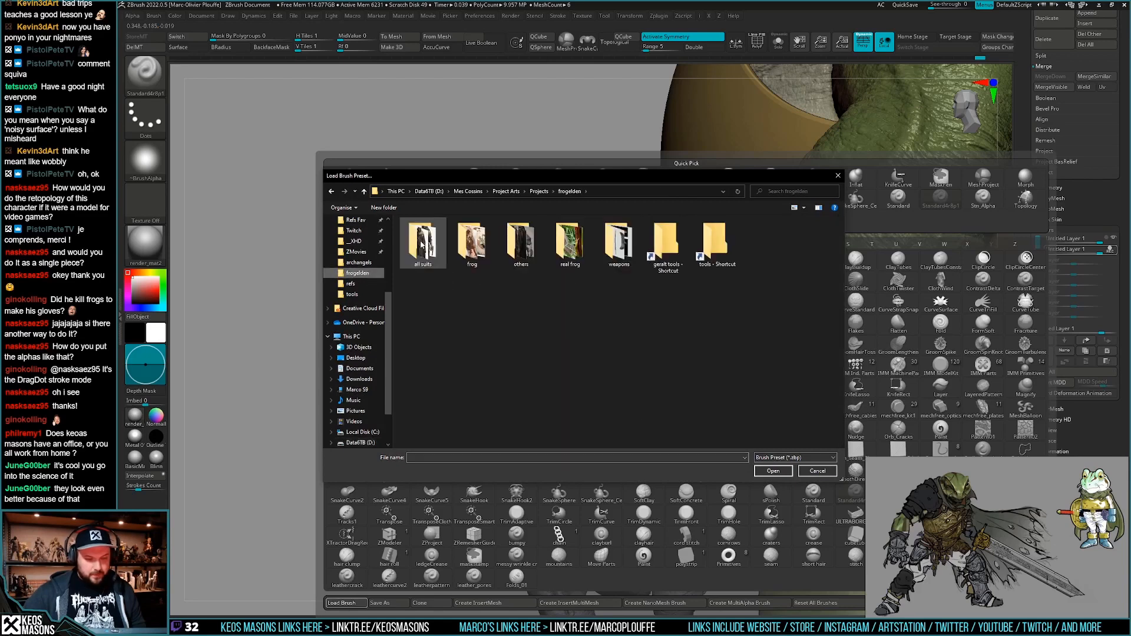
{"action": "double_click", "coordinate": [683, 246]}
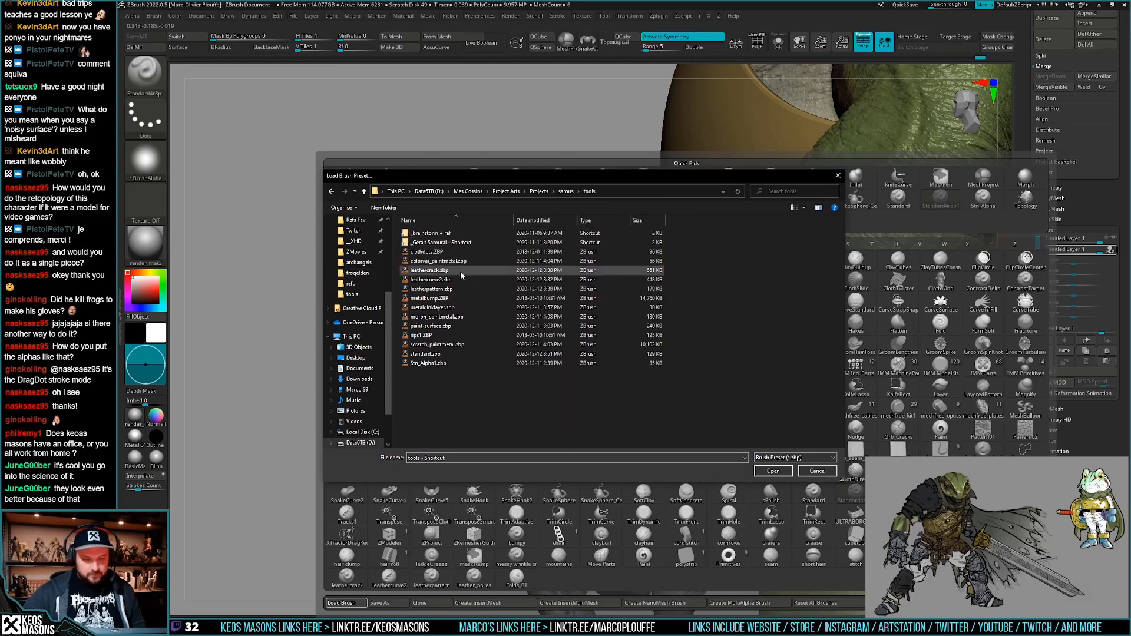
{"action": "double_click", "coordinate": [433, 326]}
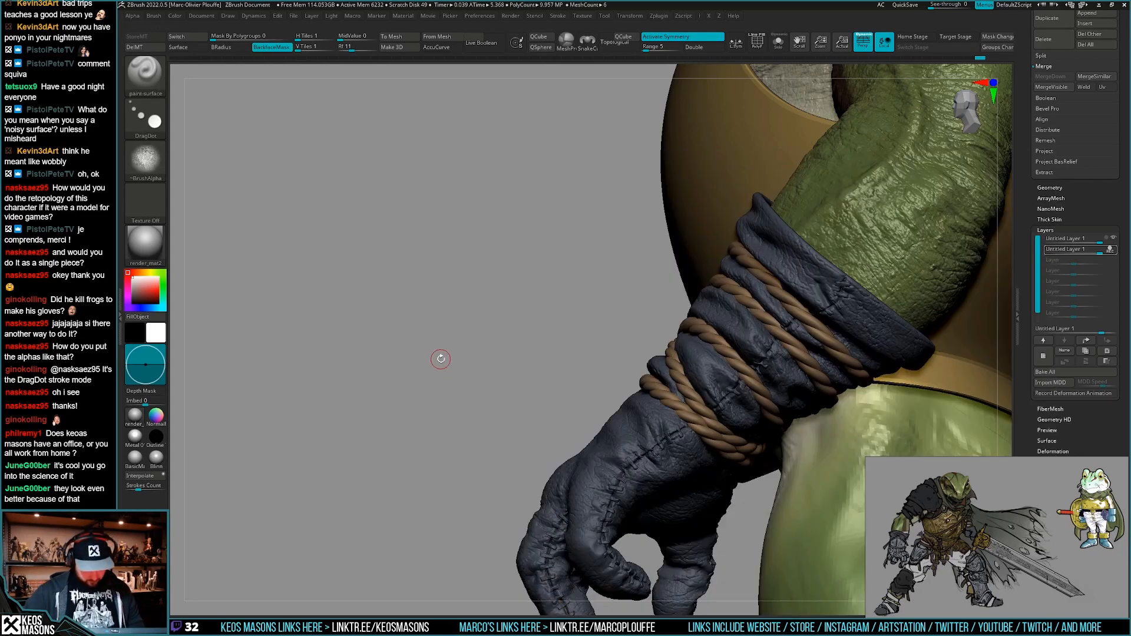
{"action": "key", "text": "b"}
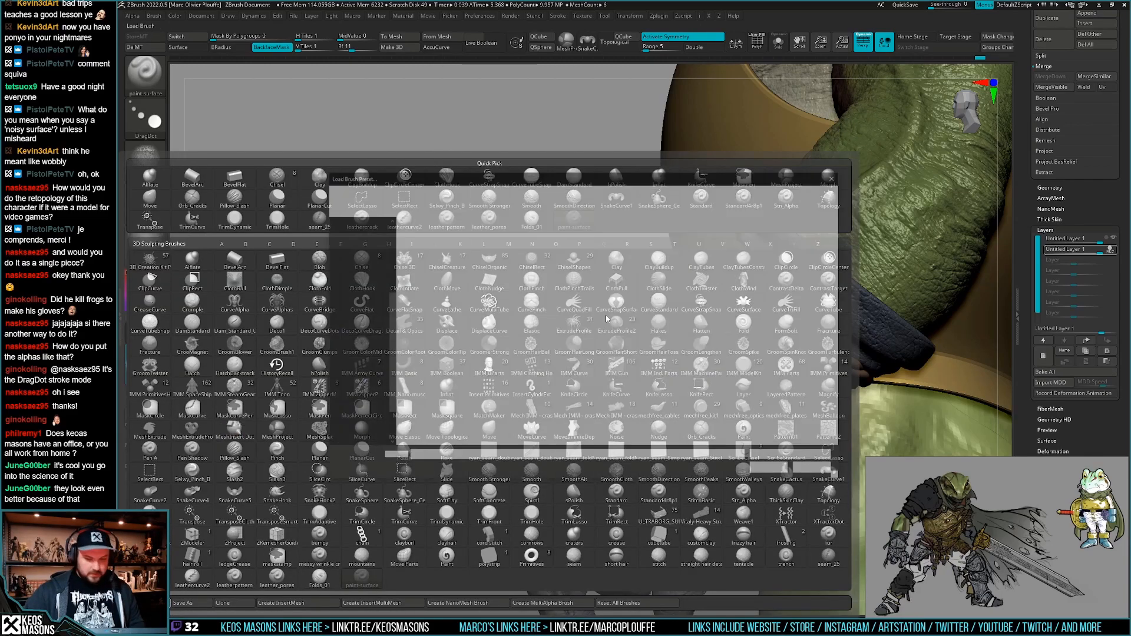
{"action": "double_click", "coordinate": [430, 324]}
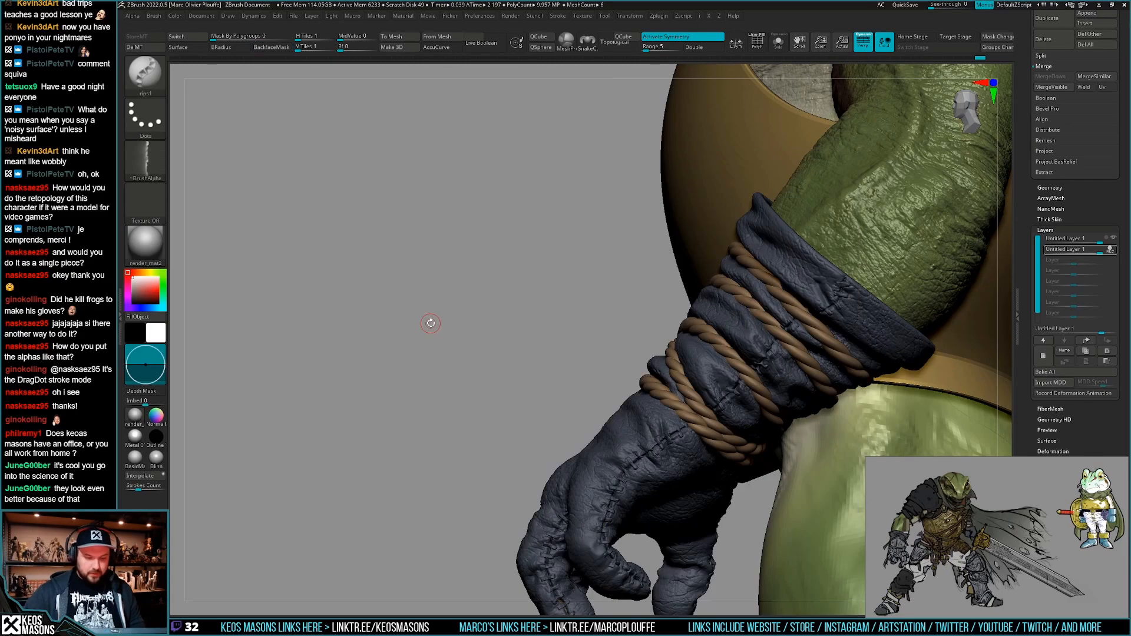
Try the rips1 brush on the back of the gloved hand.
{"action": "right_click_drag", "start_coordinate": [430, 323], "coordinate": [670, 394]}
{"action": "right_click", "coordinate": [689, 412]}
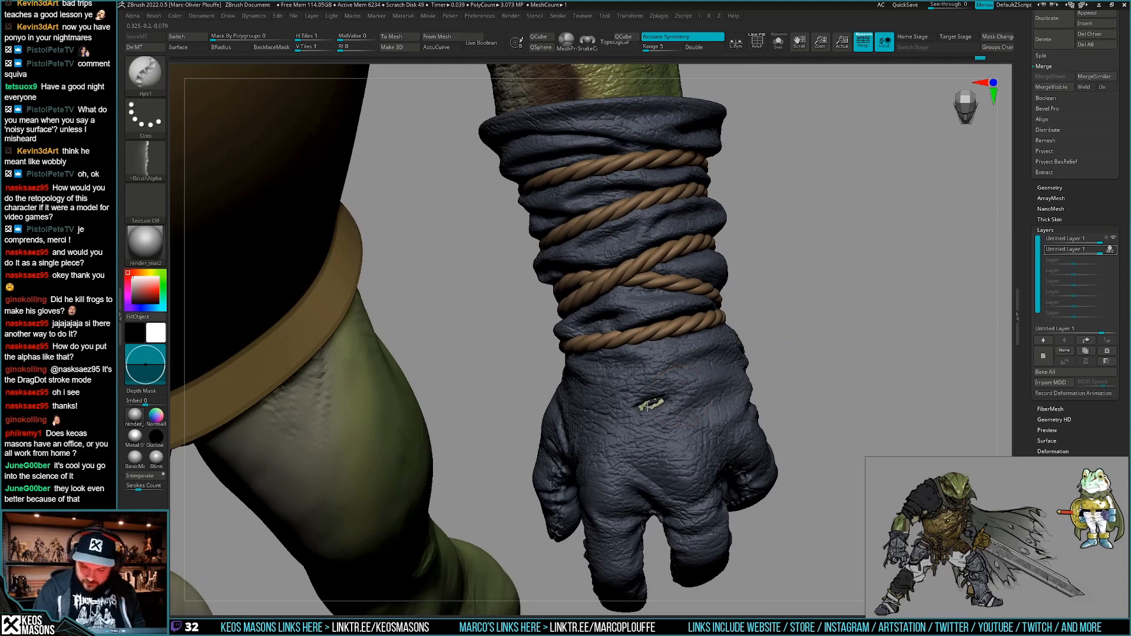
{"action": "right_click_drag", "start_coordinate": [640, 416], "coordinate": [683, 424]}
{"action": "right_click_drag", "start_coordinate": [812, 368], "coordinate": [709, 393]}
{"action": "mouse_move", "coordinate": [748, 306]}
{"action": "right_mouse_down", "text": "alt"}
{"action": "mouse_move", "coordinate": [662, 439]}
{"action": "mouse_move", "coordinate": [689, 437]}
{"action": "mouse_move", "coordinate": [695, 410]}
{"action": "mouse_move", "coordinate": [727, 406]}
{"action": "mouse_move", "coordinate": [708, 404]}
{"action": "mouse_move", "coordinate": [710, 424]}
{"action": "right_mouse_up", "text": "alt"}
Isolate the gloves, stop recording on the detail layer and hide both sculpting layers.
{"action": "key", "text": "alt+s"}
{"action": "key", "text": "shift+f"}
{"action": "key", "text": "shift+f"}
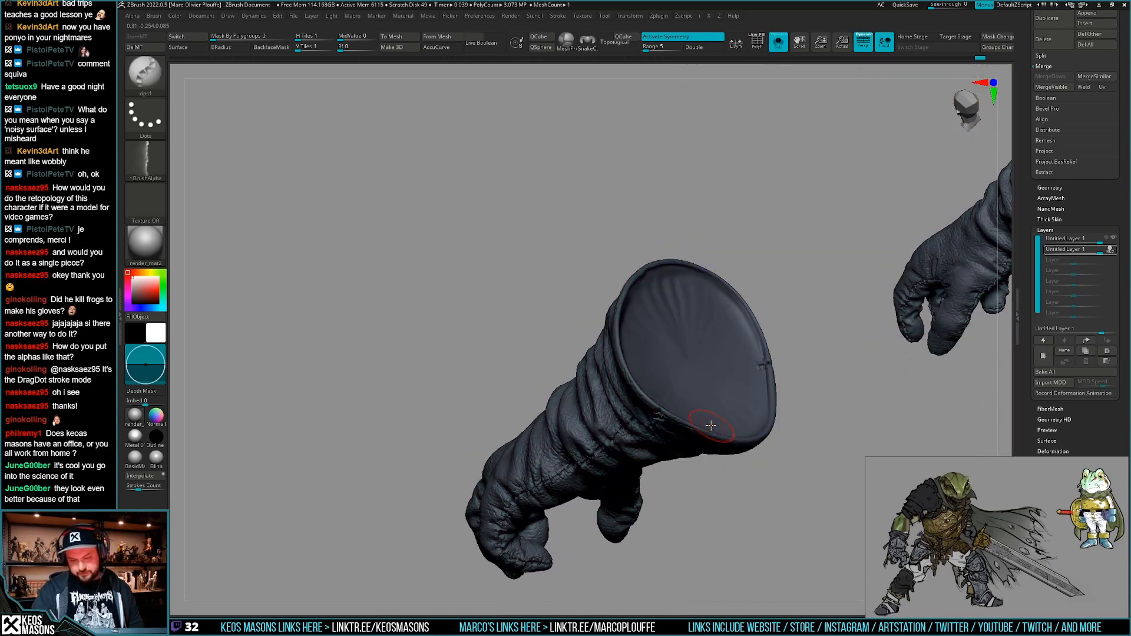
{"action": "left_click", "coordinate": [1112, 251]}
{"action": "left_click", "coordinate": [1113, 251]}
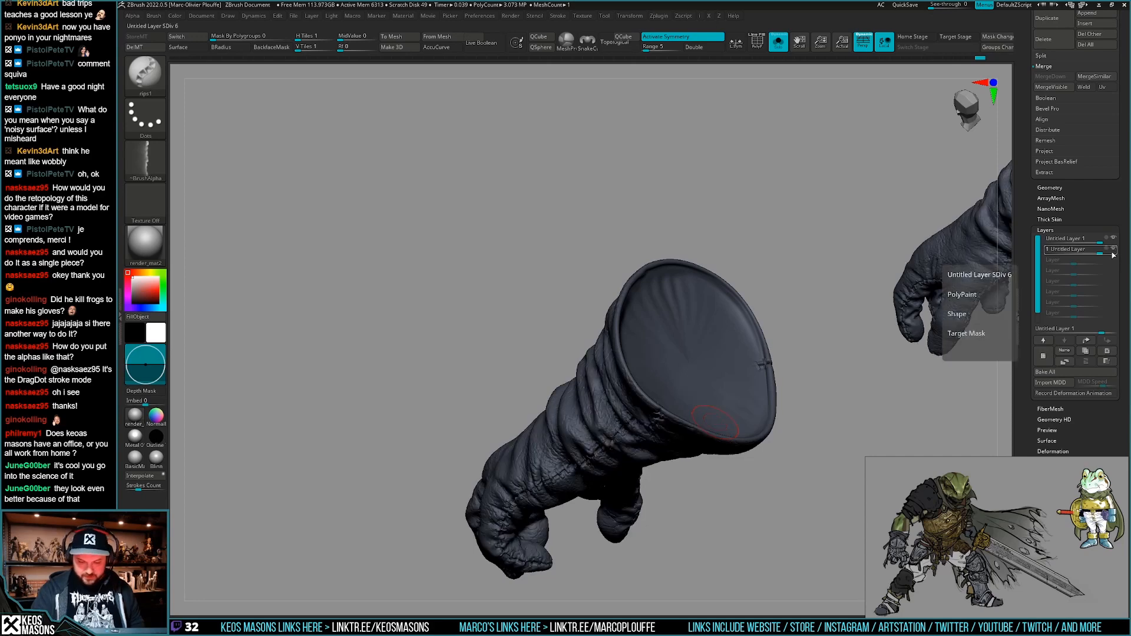
{"action": "left_click", "coordinate": [1113, 250]}
{"action": "left_click", "coordinate": [1114, 239]}
{"action": "left_click", "coordinate": [1114, 240]}
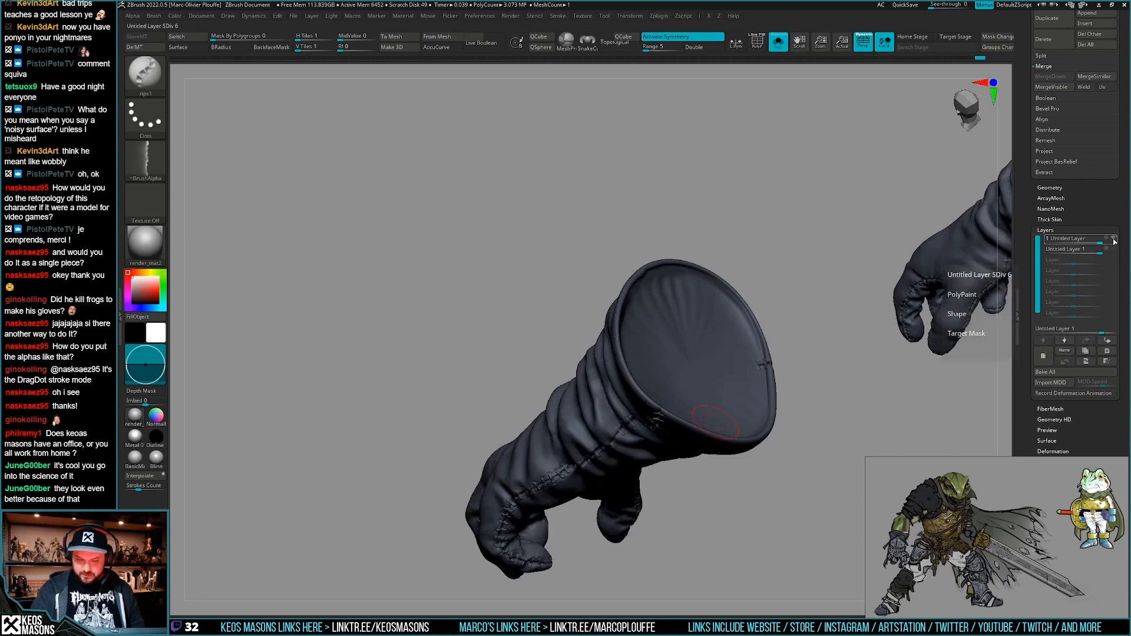
{"action": "left_click", "coordinate": [1113, 240]}
Lower the gloves' subdivision level and check the polygroups around the cuff opening.
{"action": "key", "text": "shift+f"}
{"action": "mouse_move", "coordinate": [724, 404]}
{"action": "right_mouse_down"}
{"action": "mouse_move", "coordinate": [709, 414]}
{"action": "mouse_move", "coordinate": [706, 402]}
{"action": "right_mouse_up"}
{"action": "key", "text": "shift+f"}
{"action": "key", "text": "shift+d"}
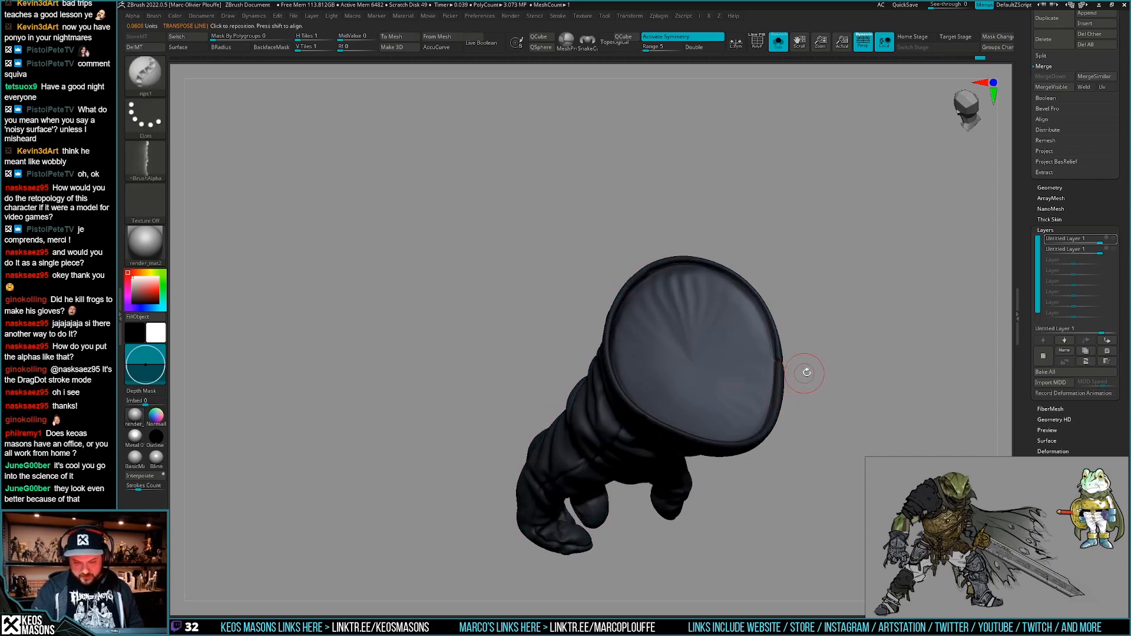
{"action": "key", "text": "shift+f"}
{"action": "right_click_drag", "start_coordinate": [797, 385], "coordinate": [832, 369], "text": "ctrl"}
{"action": "key", "text": "shift+d"}
{"action": "left_click", "coordinate": [778, 384], "text": "ctrl+shift"}
{"action": "left_click", "coordinate": [832, 369], "text": "ctrl+shift"}
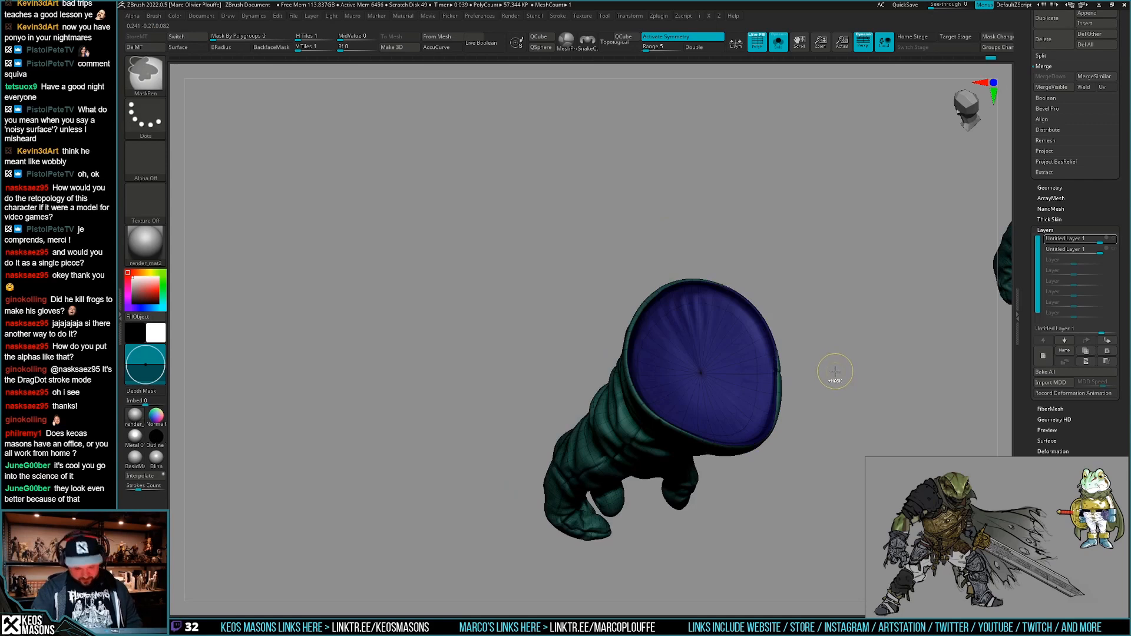
{"action": "right_click_drag", "start_coordinate": [822, 381], "coordinate": [829, 376], "text": "alt"}
{"action": "key", "text": "shift+f"}
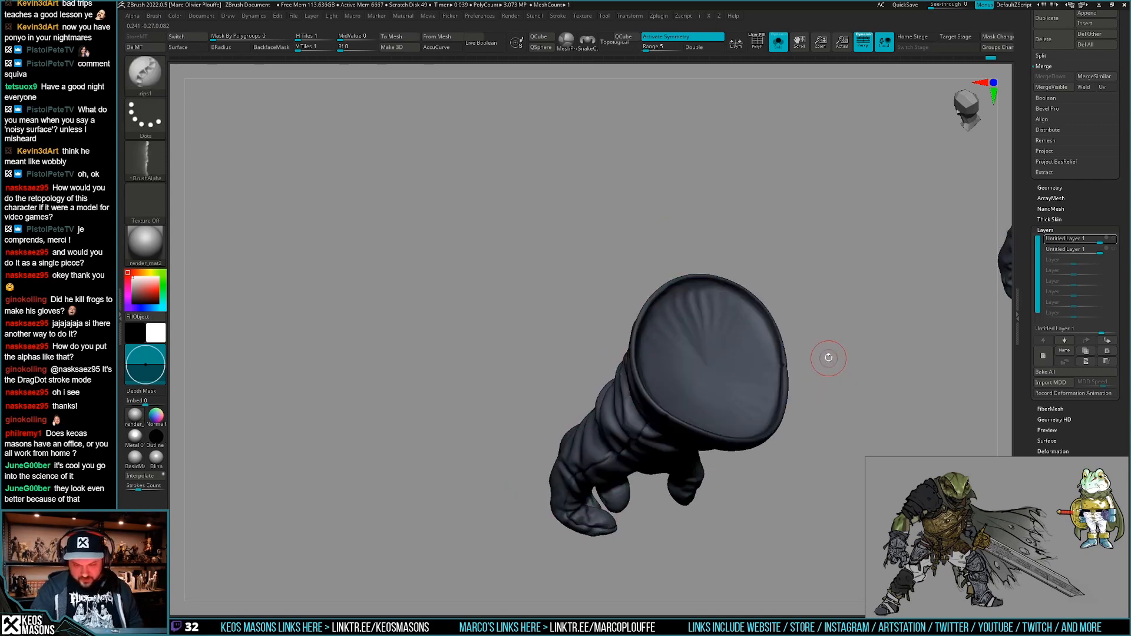
{"action": "left_click", "coordinate": [850, 365], "text": "ctrl"}
{"action": "left_click", "coordinate": [852, 348], "text": "ctrl"}
{"action": "left_click", "coordinate": [757, 378], "text": "ctrl+shift"}
{"action": "left_click_drag", "start_coordinate": [829, 343], "coordinate": [845, 369], "text": "ctrl+shift"}
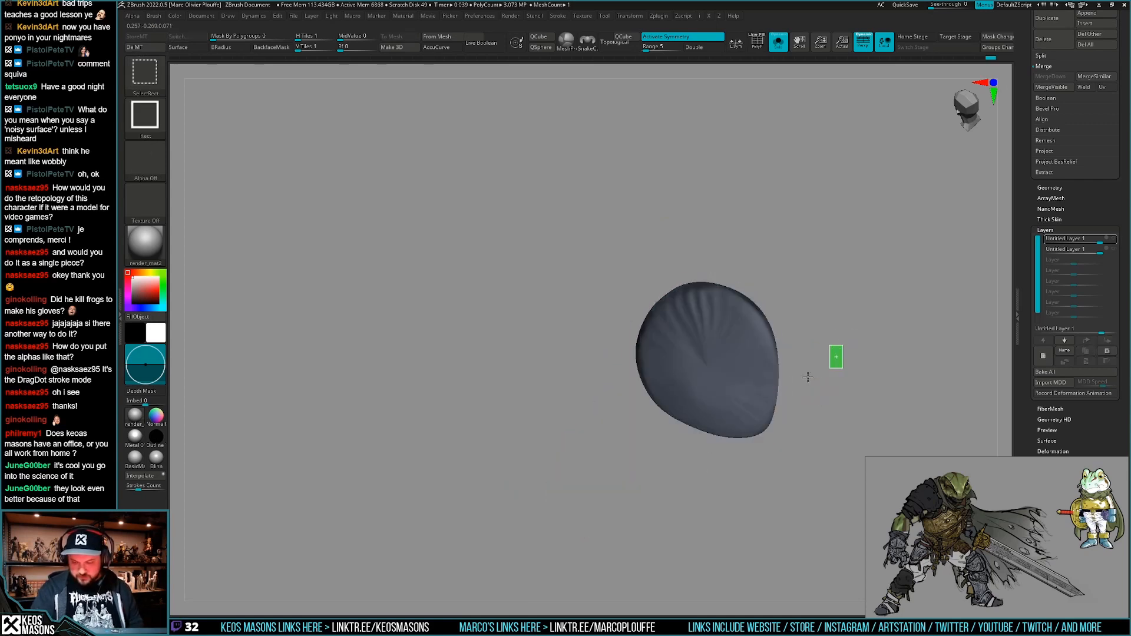
{"action": "left_click", "coordinate": [783, 384], "text": "ctrl+shift"}
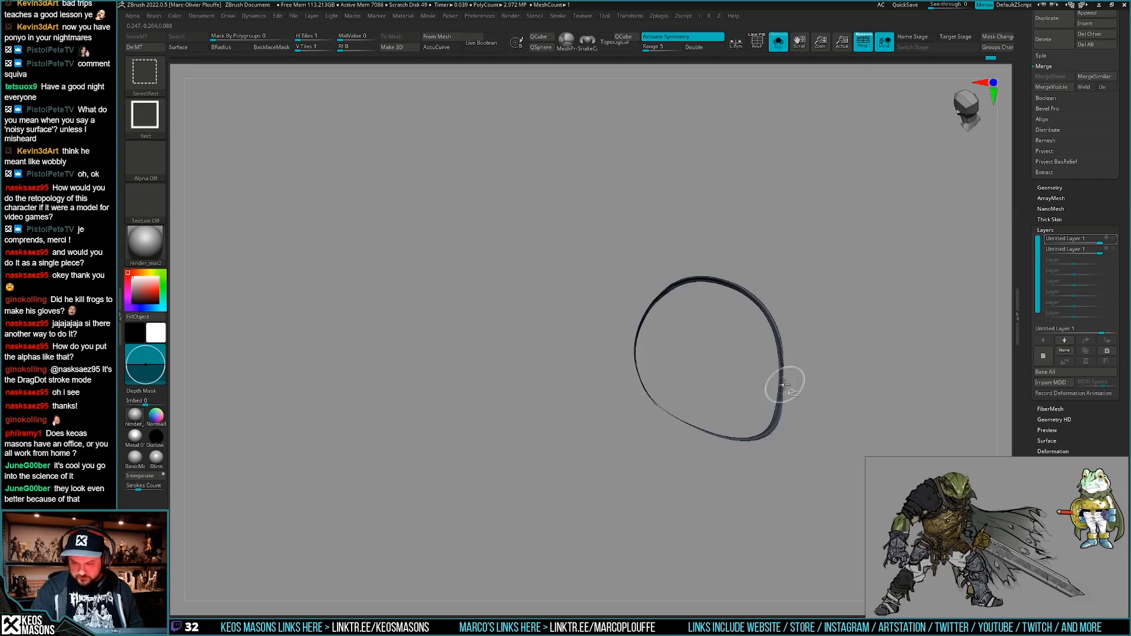
{"action": "left_click", "coordinate": [837, 360], "text": "ctrl+shift"}
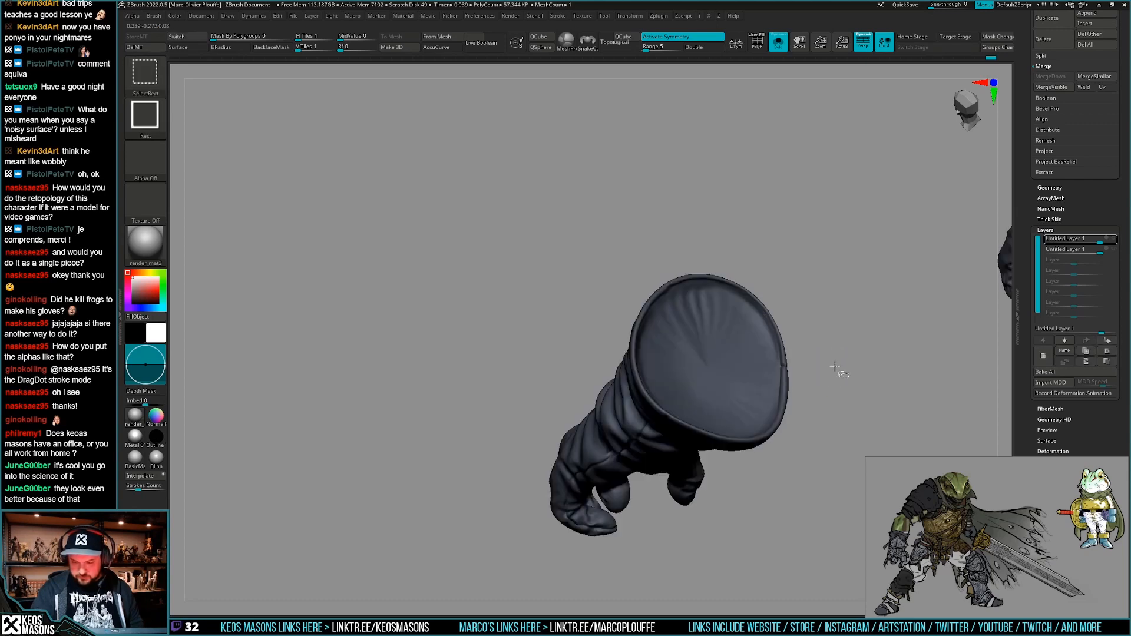
Hide the polygroups inside the cuff, mask the remaining outer shell and show the full gloves again.
{"action": "left_click", "coordinate": [773, 382], "text": "ctrl+shift"}
{"action": "left_click_drag", "start_coordinate": [831, 354], "coordinate": [841, 372], "text": "ctrl+shift"}
{"action": "left_click", "coordinate": [781, 381], "text": "ctrl+shift"}
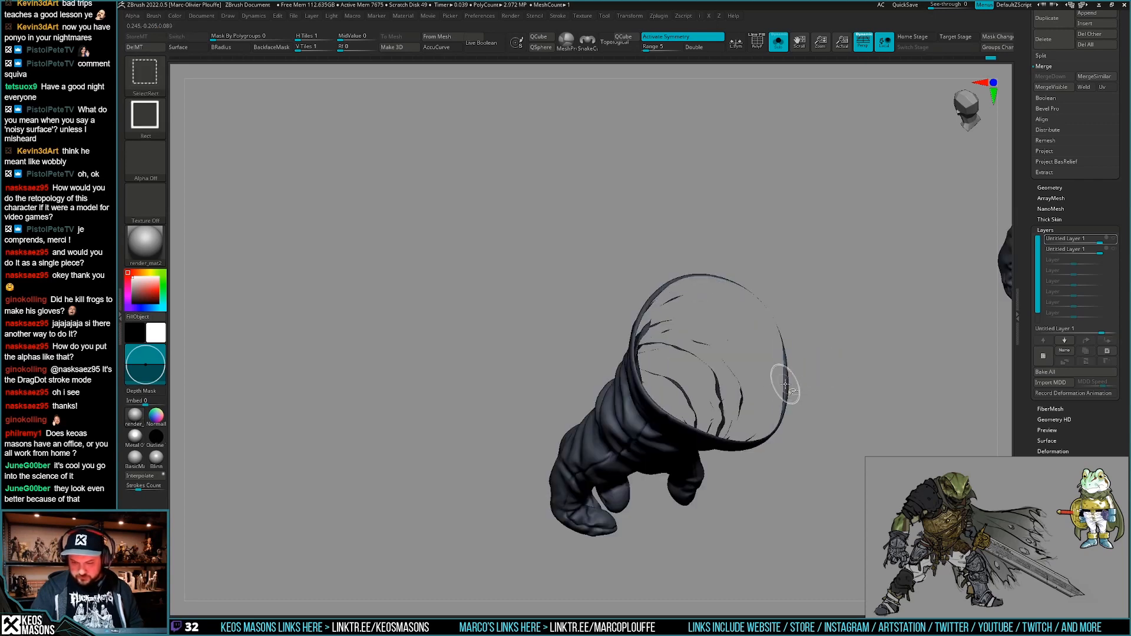
{"action": "left_click", "coordinate": [829, 376], "text": "ctrl"}
{"action": "left_click", "coordinate": [828, 379], "text": "ctrl+shift"}
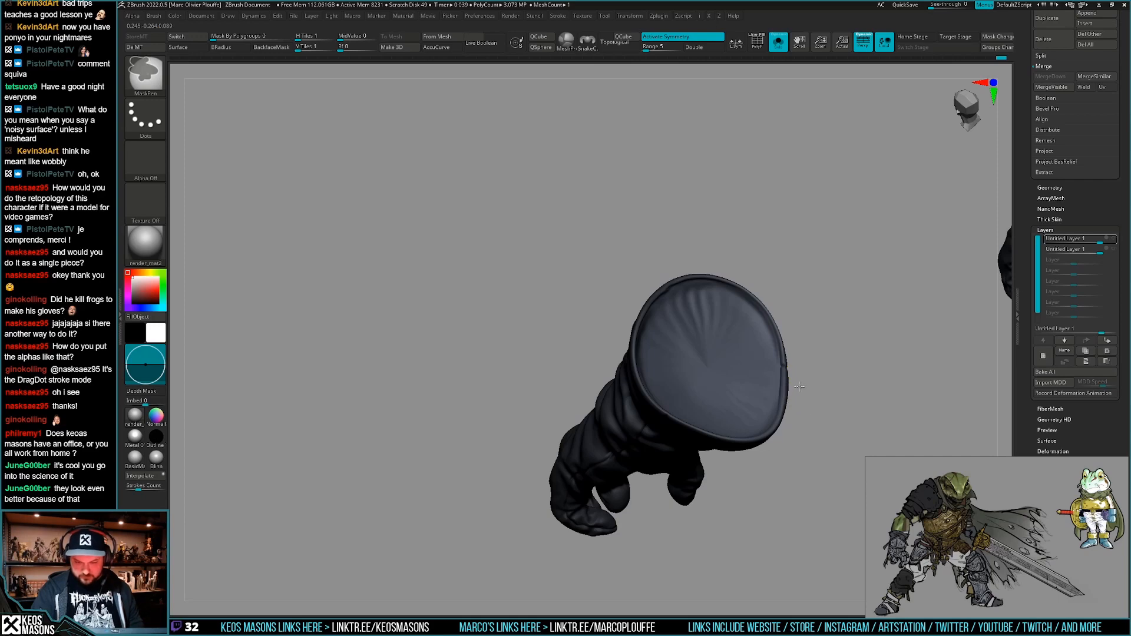
Show the whole character, switch to the Move brush, adjust its size and pull the cuff's inner rim inward toward the arm.
{"action": "key", "text": "alt+s"}
{"action": "key", "text": "1"}
{"action": "left_click", "coordinate": [790, 366]}
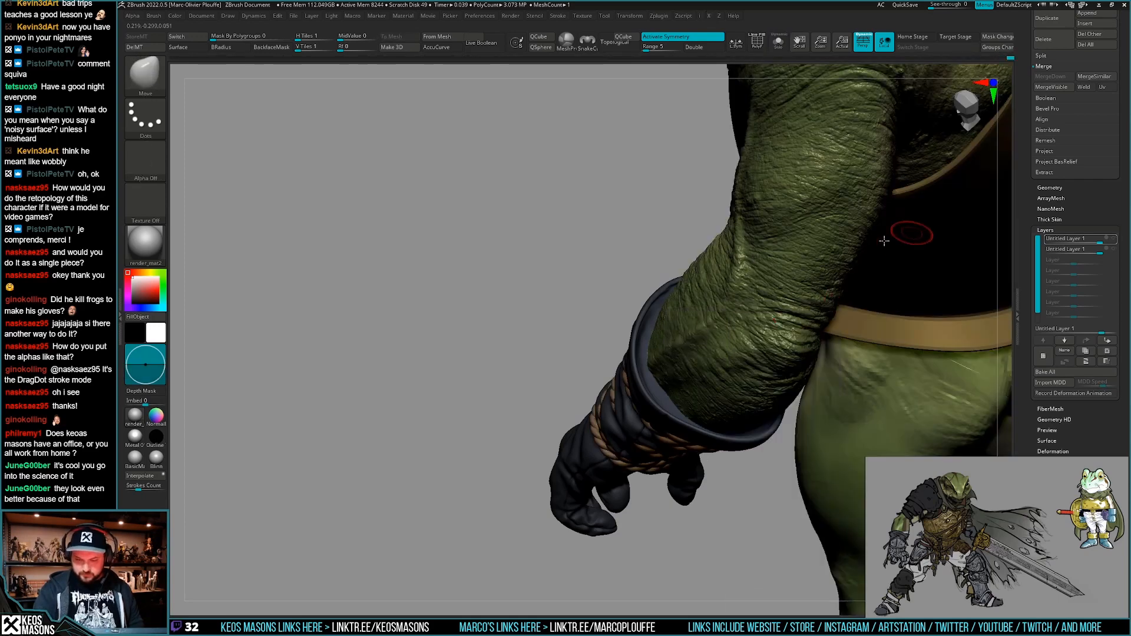
{"action": "key", "text": "space"}
{"action": "left_click_drag", "start_coordinate": [649, 355], "coordinate": [666, 357]}
{"action": "right_click_drag", "start_coordinate": [654, 368], "coordinate": [641, 378]}
{"action": "left_click_drag", "start_coordinate": [634, 379], "coordinate": [642, 376]}
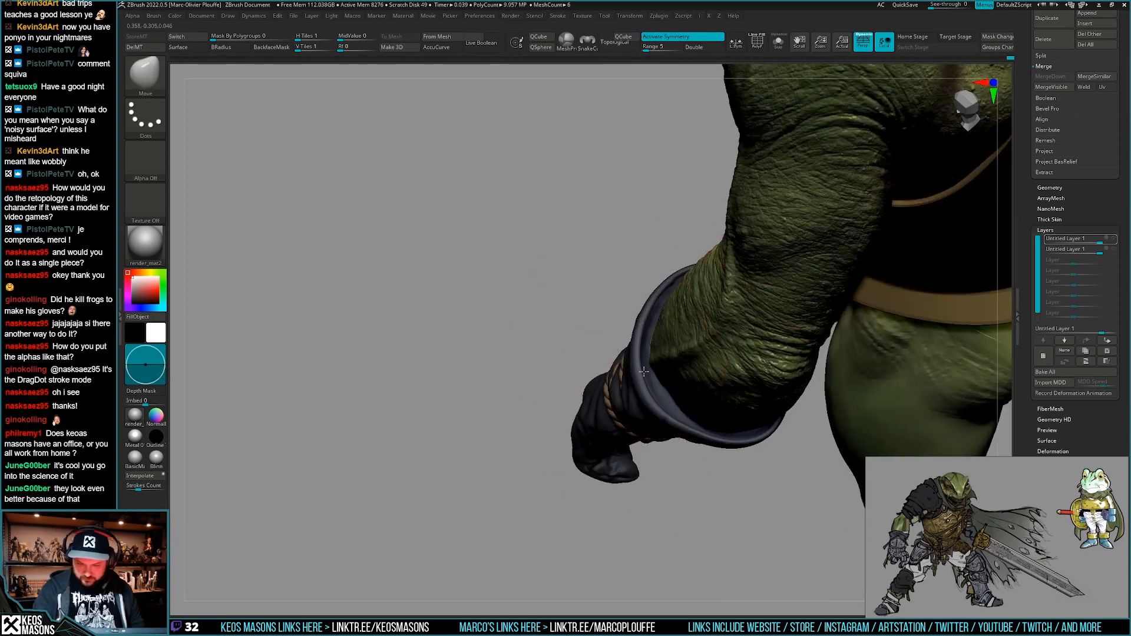
{"action": "left_click_drag", "start_coordinate": [649, 302], "coordinate": [656, 305]}
{"action": "left_click_drag", "start_coordinate": [734, 440], "coordinate": [736, 435]}
{"action": "right_click_drag", "start_coordinate": [738, 434], "coordinate": [792, 406]}
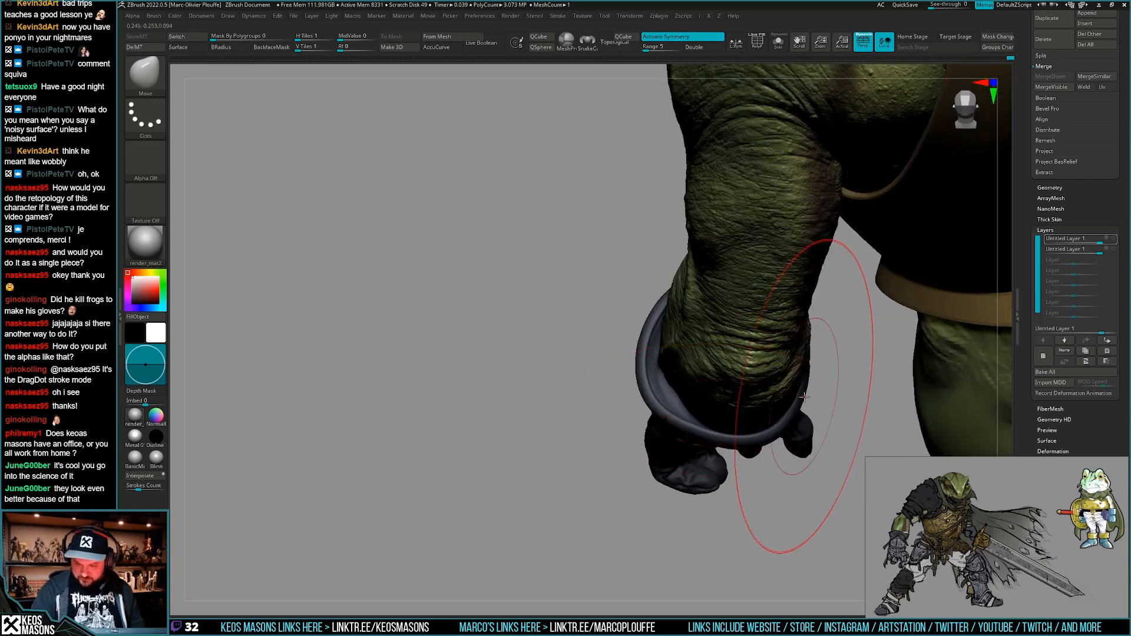
{"action": "left_click_drag", "start_coordinate": [806, 398], "coordinate": [799, 394]}
Reshape the glove cuff's rim around the forearm using a smaller Move brush with a focal shift of 7.
{"action": "mouse_move", "coordinate": [799, 394]}
{"action": "right_mouse_down"}
{"action": "mouse_move", "coordinate": [835, 387]}
{"action": "mouse_move", "coordinate": [806, 304]}
{"action": "mouse_move", "coordinate": [783, 278]}
{"action": "mouse_move", "coordinate": [723, 348]}
{"action": "mouse_move", "coordinate": [757, 341]}
{"action": "mouse_move", "coordinate": [718, 340]}
{"action": "mouse_move", "coordinate": [720, 321]}
{"action": "right_mouse_up"}
{"action": "key", "text": "space"}
{"action": "key", "text": "space"}
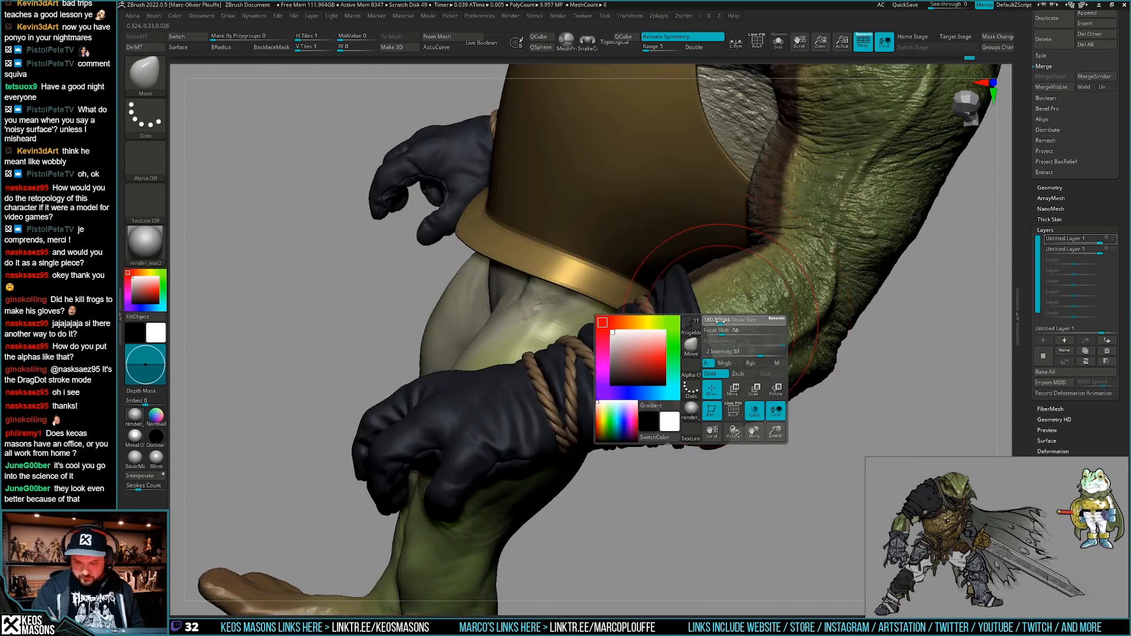
{"action": "key", "text": "space"}
{"action": "left_click_drag", "start_coordinate": [737, 317], "coordinate": [735, 317]}
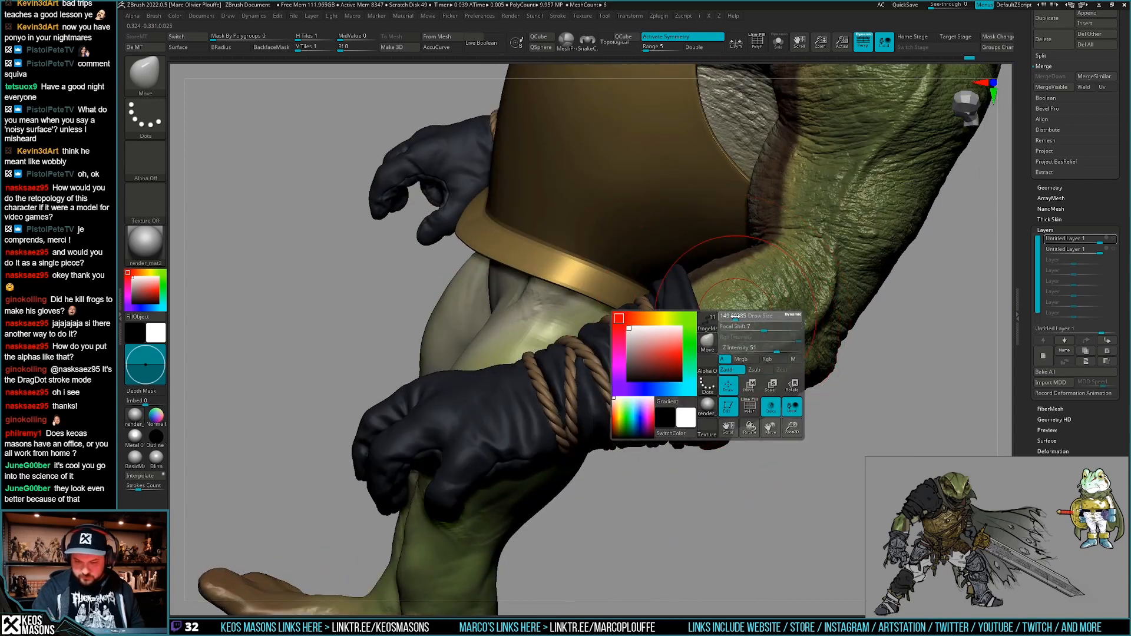
{"action": "right_click_drag", "start_coordinate": [728, 394], "coordinate": [768, 373]}
{"action": "right_click_drag", "start_coordinate": [838, 461], "coordinate": [701, 390]}
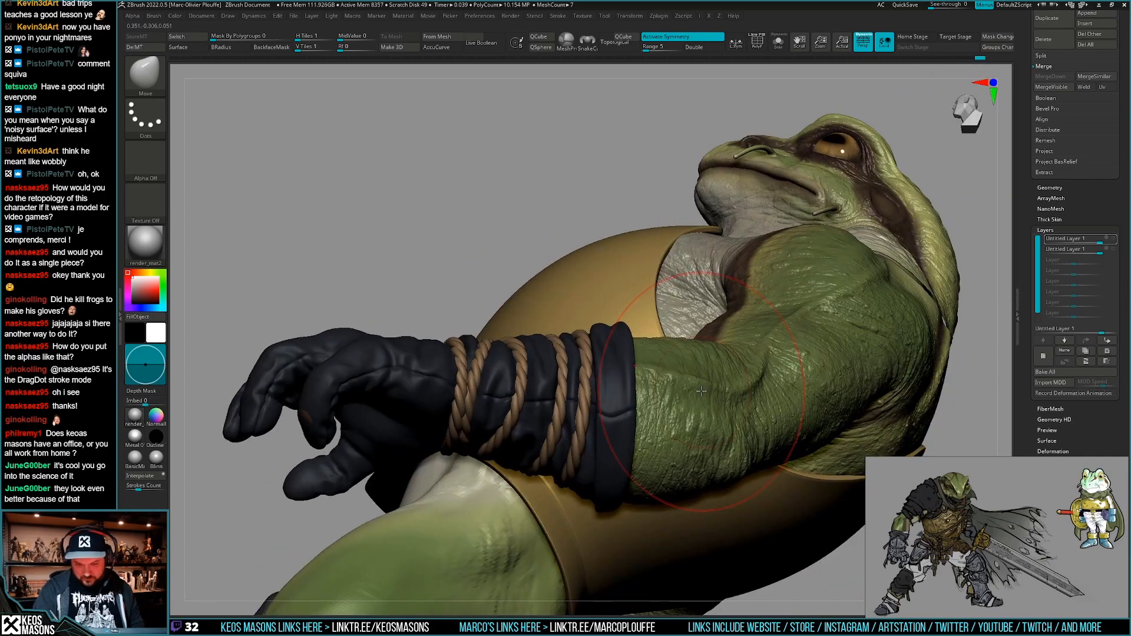
{"action": "key", "text": "space"}
{"action": "right_click_drag", "start_coordinate": [735, 239], "coordinate": [717, 378]}
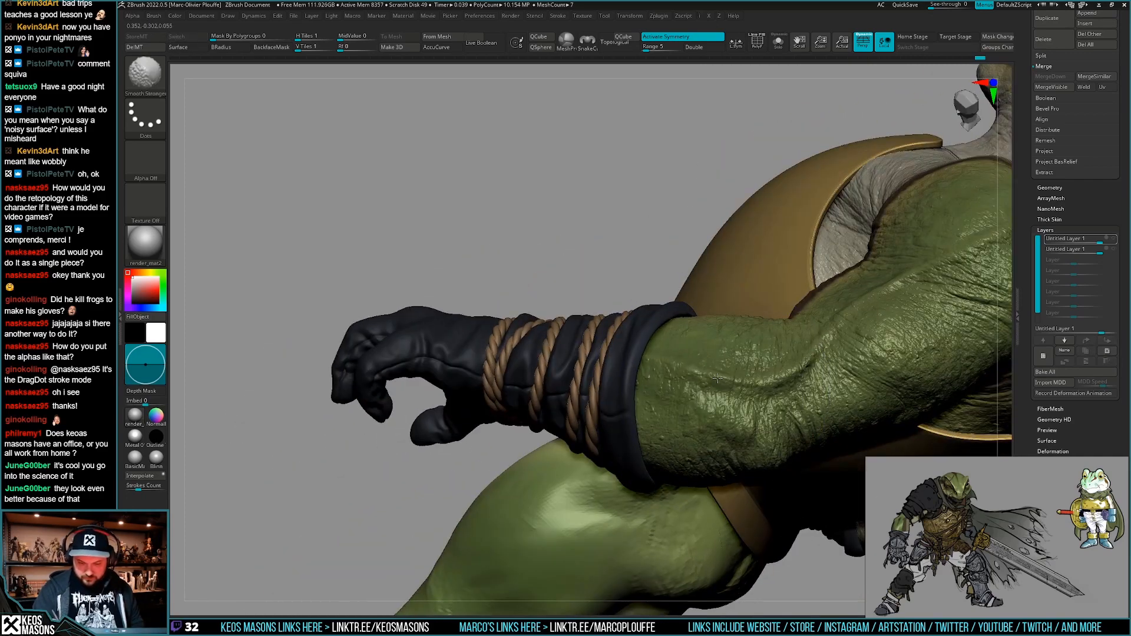
Switch to the Inflat brush and thicken and smooth the cuff's rim where it meets the forearm.
{"action": "key", "text": "b"}
{"action": "key", "text": "i"}
{"action": "key", "text": "n"}
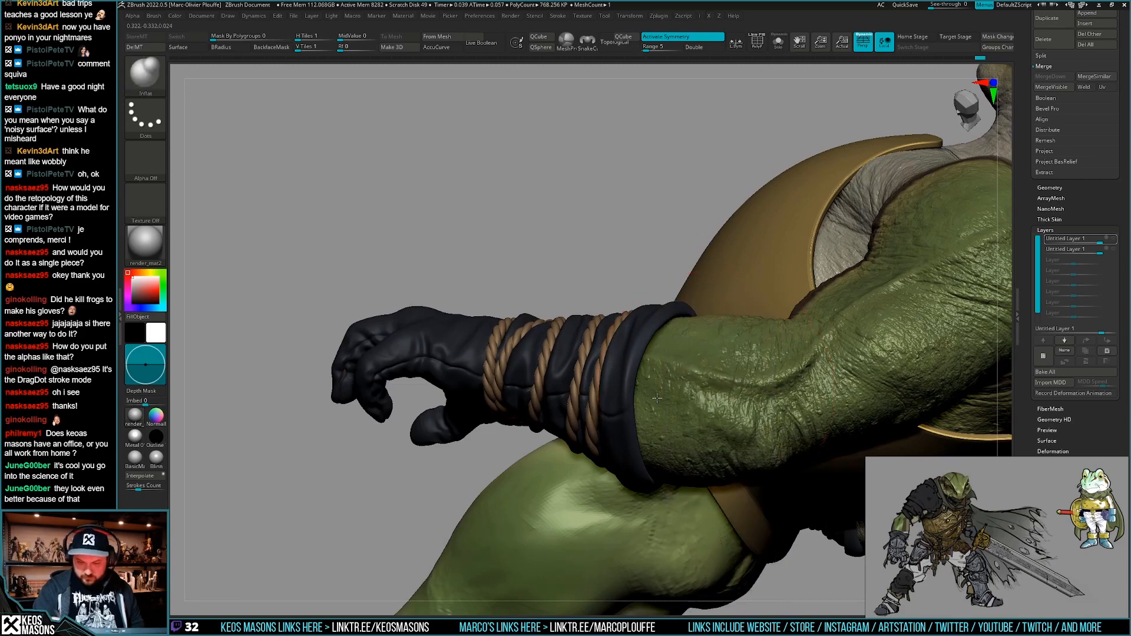
{"action": "mouse_move", "coordinate": [677, 473]}
{"action": "right_mouse_down"}
{"action": "mouse_move", "coordinate": [583, 336]}
{"action": "mouse_move", "coordinate": [700, 382]}
{"action": "mouse_move", "coordinate": [656, 348]}
{"action": "mouse_move", "coordinate": [716, 346]}
{"action": "right_mouse_up"}
{"action": "mouse_move", "coordinate": [741, 407]}
{"action": "right_mouse_down"}
{"action": "mouse_move", "coordinate": [630, 354]}
{"action": "mouse_move", "coordinate": [687, 361]}
{"action": "right_mouse_up"}
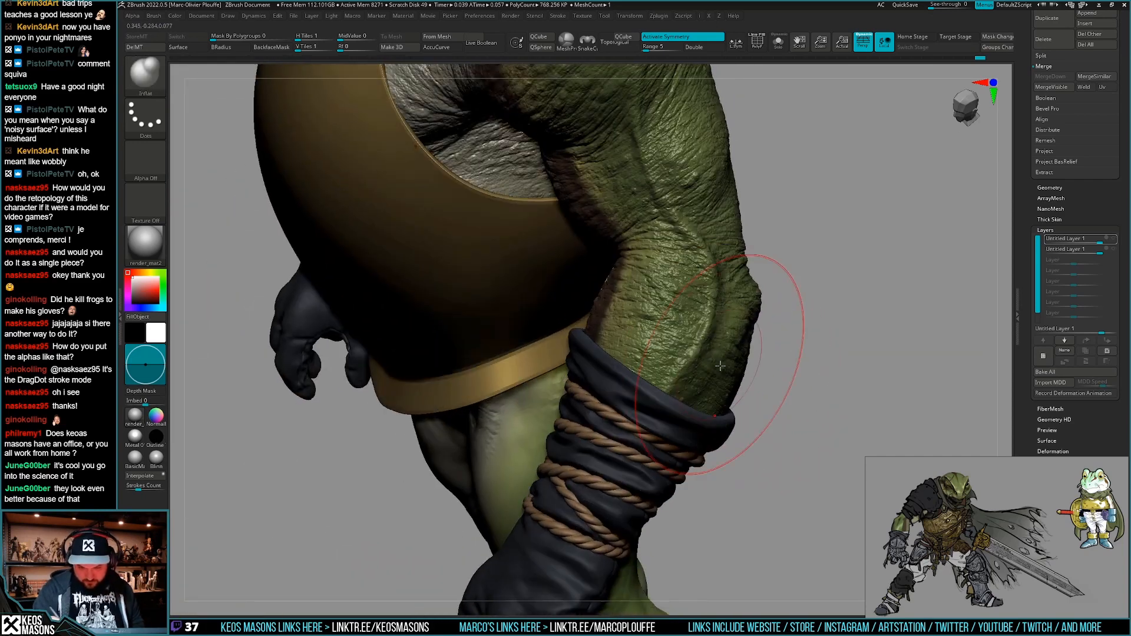
{"action": "right_click", "coordinate": [675, 426]}
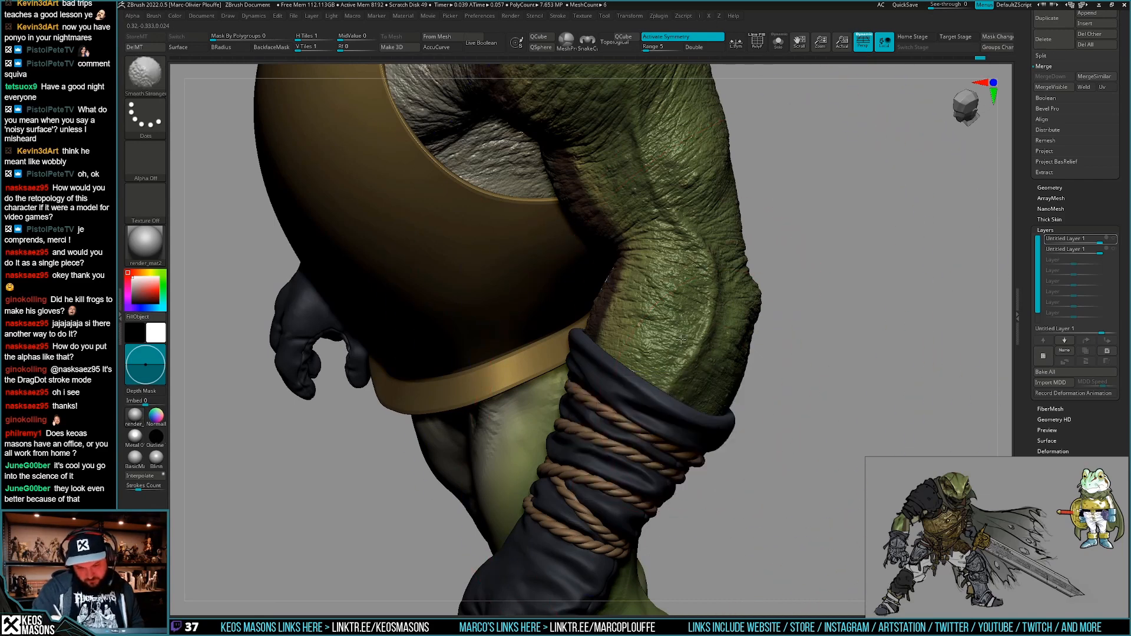
Isolate the gloves with polygroups displayed and hide the polygroups inside the cuff opening and along its rim.
{"action": "key", "text": "shift+f"}
{"action": "mouse_move", "coordinate": [690, 377]}
{"action": "right_mouse_down"}
{"action": "mouse_move", "coordinate": [729, 386]}
{"action": "mouse_move", "coordinate": [765, 422]}
{"action": "mouse_move", "coordinate": [743, 435]}
{"action": "mouse_move", "coordinate": [690, 421]}
{"action": "right_mouse_up"}
{"action": "key", "text": "shift+f"}
{"action": "key", "text": "shift+s"}
{"action": "key", "text": "shift+f"}
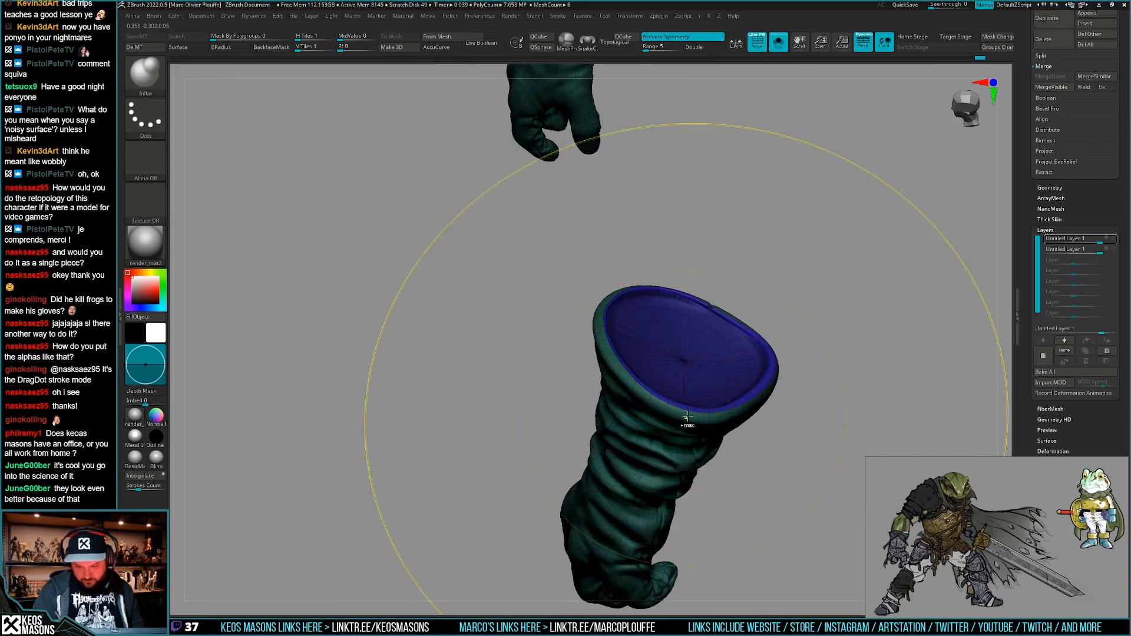
{"action": "left_click", "coordinate": [701, 395], "text": "ctrl+shift"}
{"action": "left_click_drag", "start_coordinate": [832, 347], "coordinate": [841, 352], "text": "ctrl+shift"}
{"action": "left_click", "coordinate": [734, 405], "text": "ctrl+shift"}
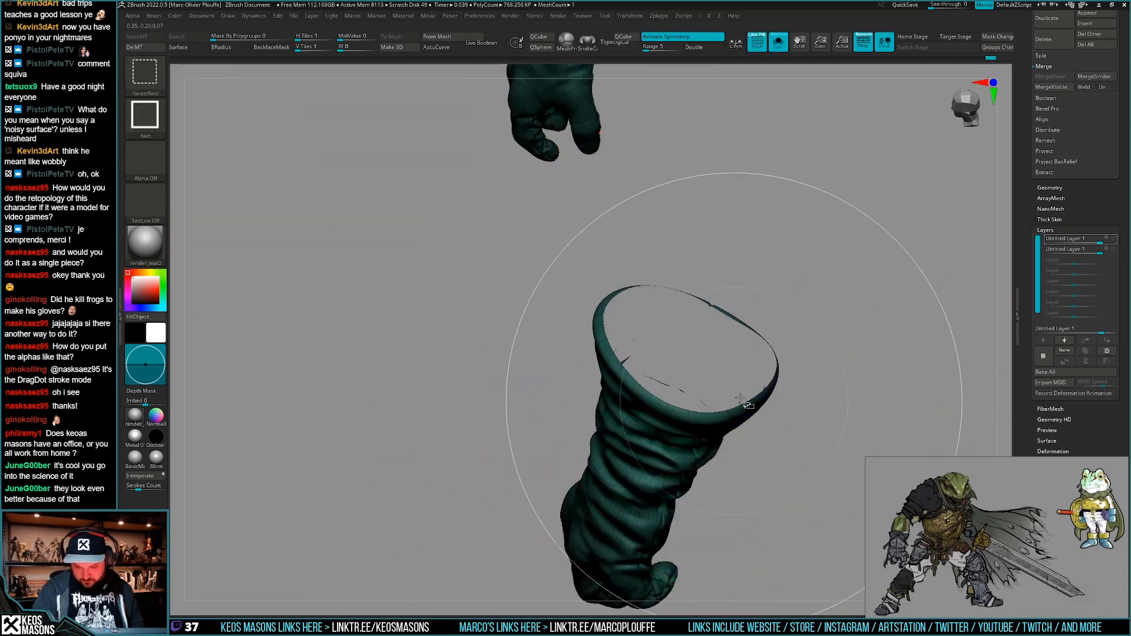
Unhide all glove polygroups, turn off the polygroup display and bring back the whole character.
{"action": "key", "text": "ctrl+shift+s"}
{"action": "key", "text": "ctrl+shift+s"}
{"action": "key", "text": "ctrl+shift+s"}
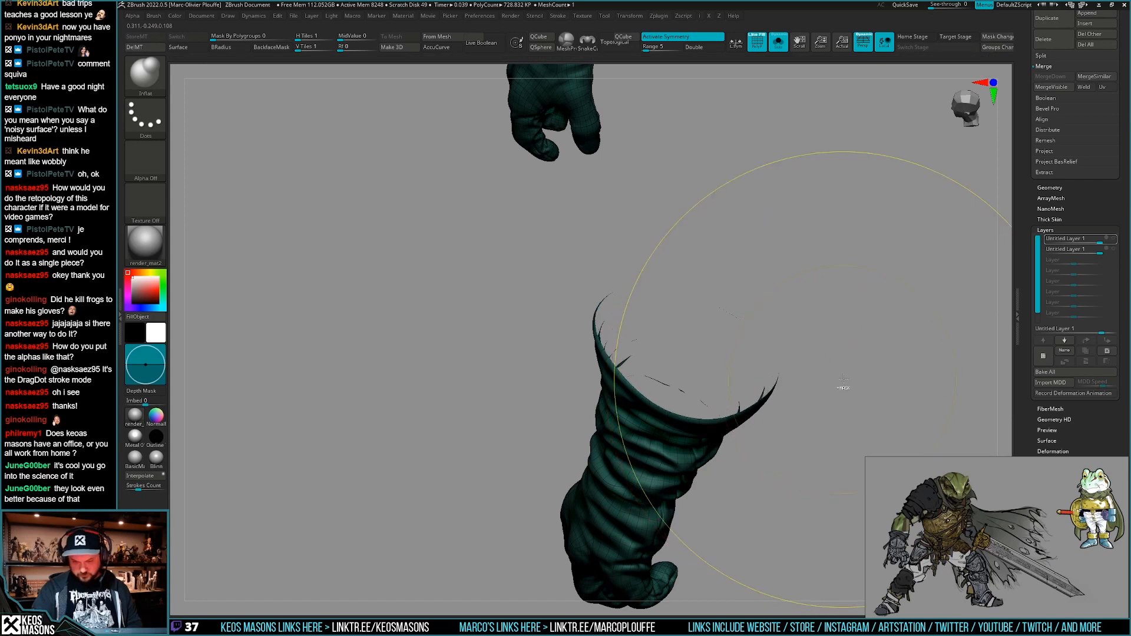
{"action": "left_click", "coordinate": [843, 382], "text": "ctrl+shift"}
{"action": "key", "text": "shift+f"}
{"action": "mouse_move", "coordinate": [844, 382]}
{"action": "right_mouse_down"}
{"action": "mouse_move", "coordinate": [835, 361]}
{"action": "mouse_move", "coordinate": [825, 378]}
{"action": "mouse_move", "coordinate": [720, 403]}
{"action": "right_mouse_up"}
{"action": "key", "text": "shift+s"}
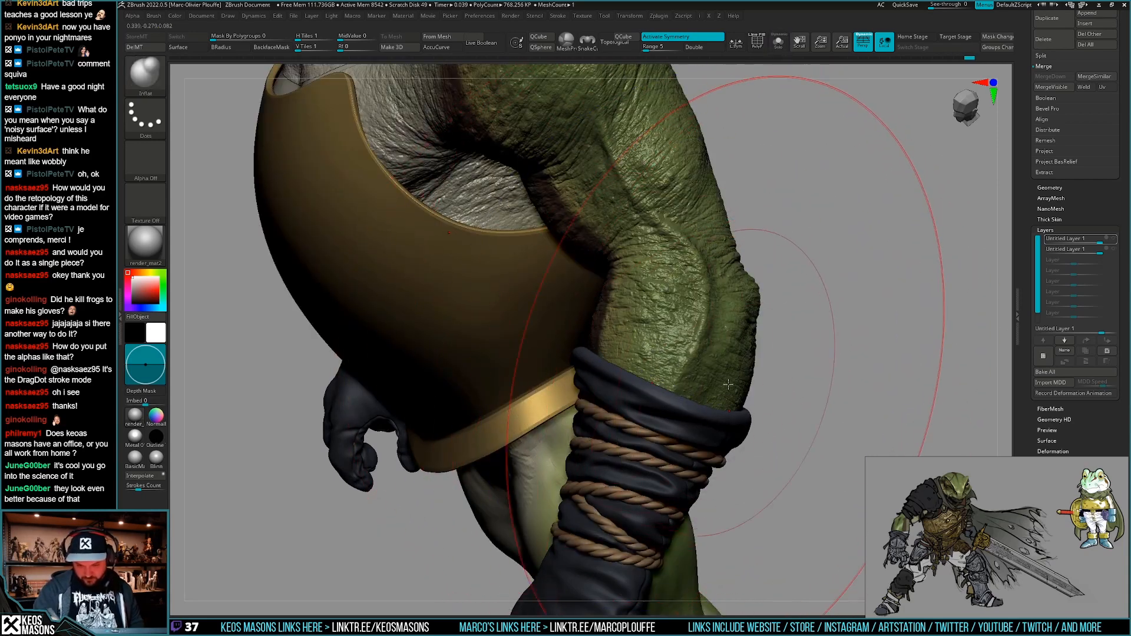
Isolate the gloves and mask everything except the polygroup inside the cuff opening.
{"action": "right_click_drag", "start_coordinate": [727, 354], "coordinate": [554, 347]}
{"action": "right_click_drag", "start_coordinate": [816, 354], "coordinate": [732, 376]}
{"action": "mouse_move", "coordinate": [601, 368]}
{"action": "right_mouse_down"}
{"action": "mouse_move", "coordinate": [707, 356]}
{"action": "mouse_move", "coordinate": [610, 366]}
{"action": "mouse_move", "coordinate": [728, 374]}
{"action": "mouse_move", "coordinate": [666, 354]}
{"action": "mouse_move", "coordinate": [727, 327]}
{"action": "mouse_move", "coordinate": [678, 468]}
{"action": "right_mouse_up"}
{"action": "key", "text": "shift+s"}
{"action": "key", "text": "shift+f"}
{"action": "key", "text": "shift+f"}
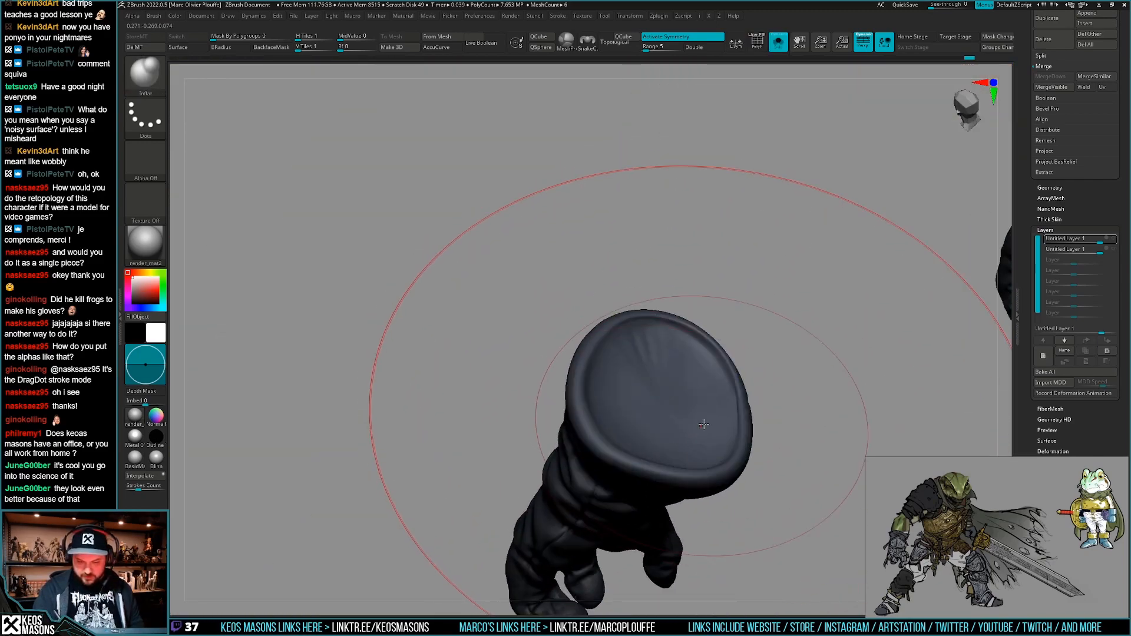
{"action": "key", "text": "w"}
{"action": "left_click", "coordinate": [690, 360], "text": "ctrl"}
{"action": "key", "text": "q"}
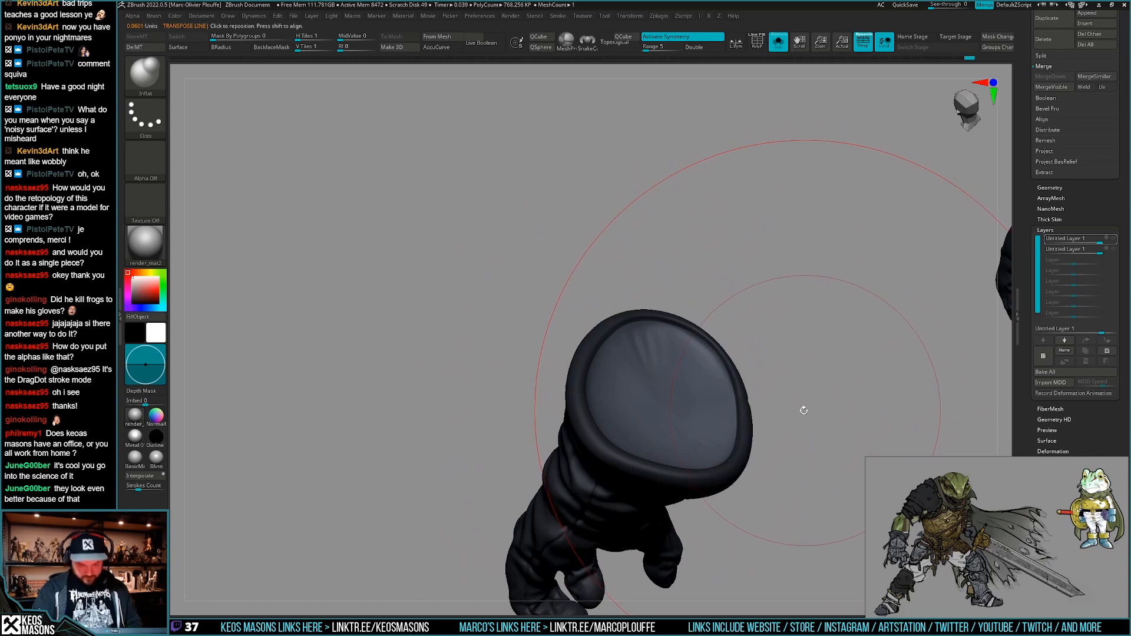
Bring back the whole character and clear the mask on the gloves.
{"action": "key", "text": "shift+s"}
{"action": "key", "text": "shift+s"}
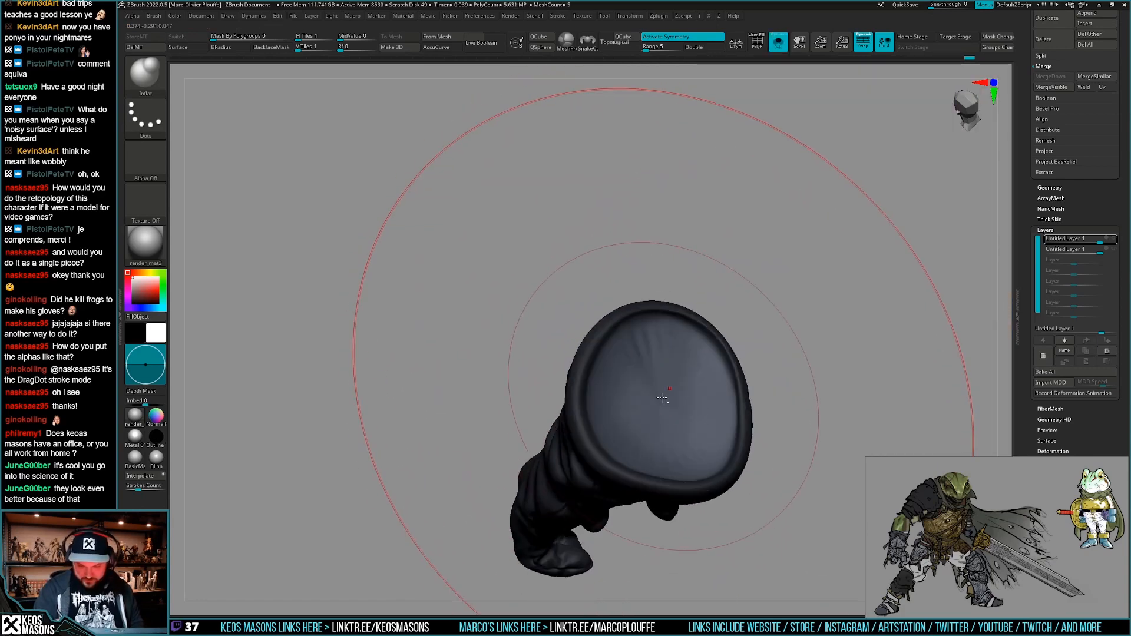
{"action": "key", "text": "shift+s"}
{"action": "right_click_drag", "start_coordinate": [653, 396], "coordinate": [747, 434]}
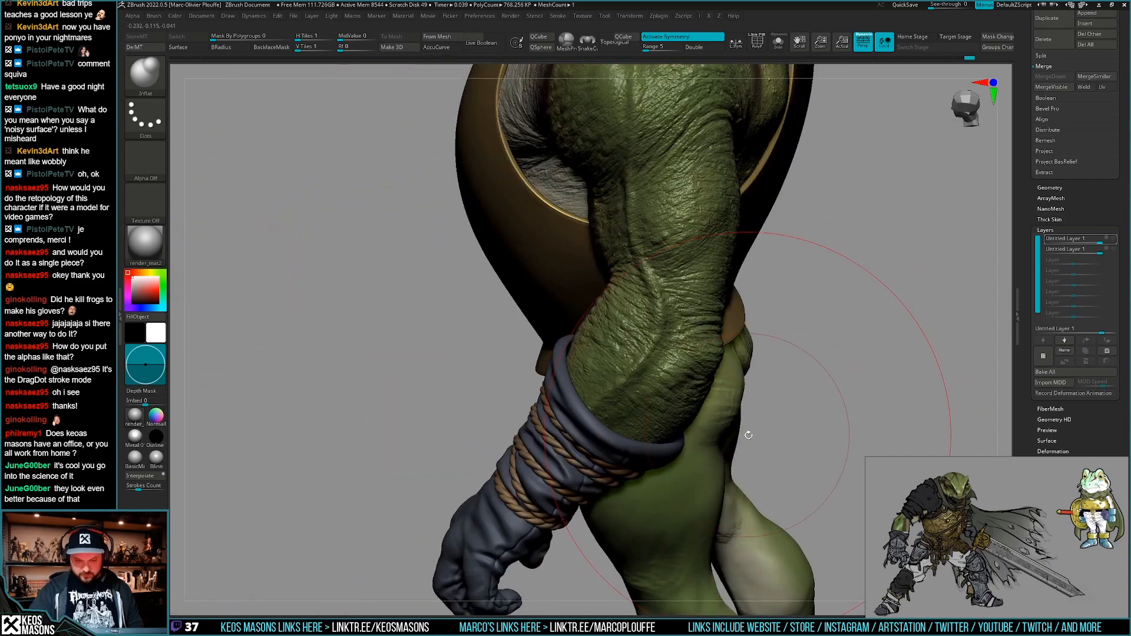
Set the isolated gloves to subdivision level 6, turn both sculpting layers back on and start recording on the second one.
{"action": "right_click", "coordinate": [760, 412]}
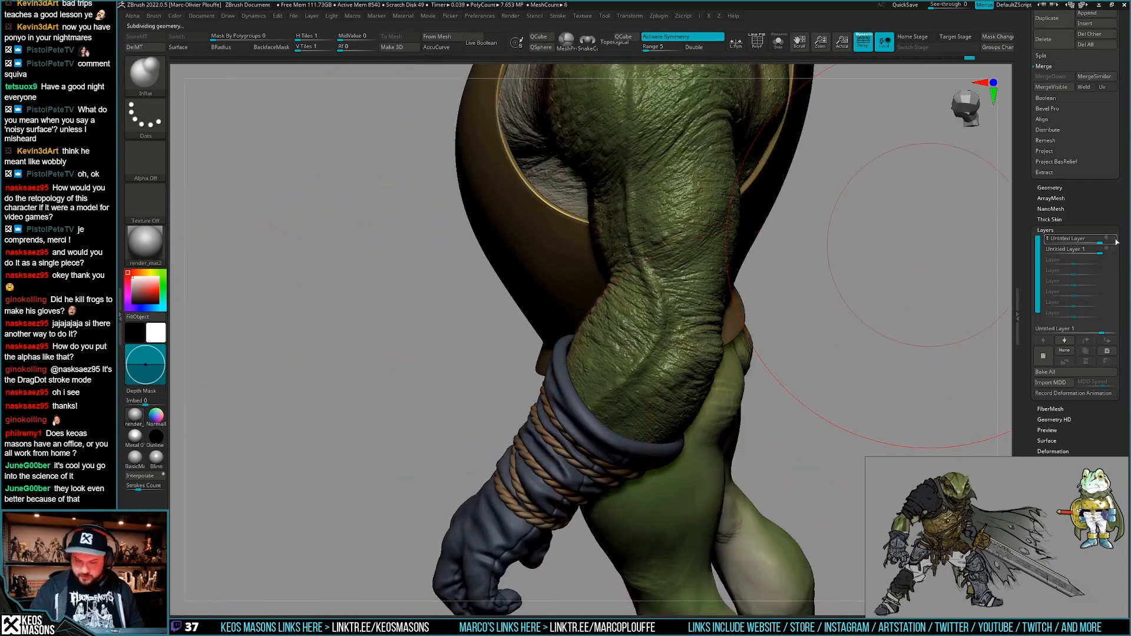
{"action": "key", "text": "space"}
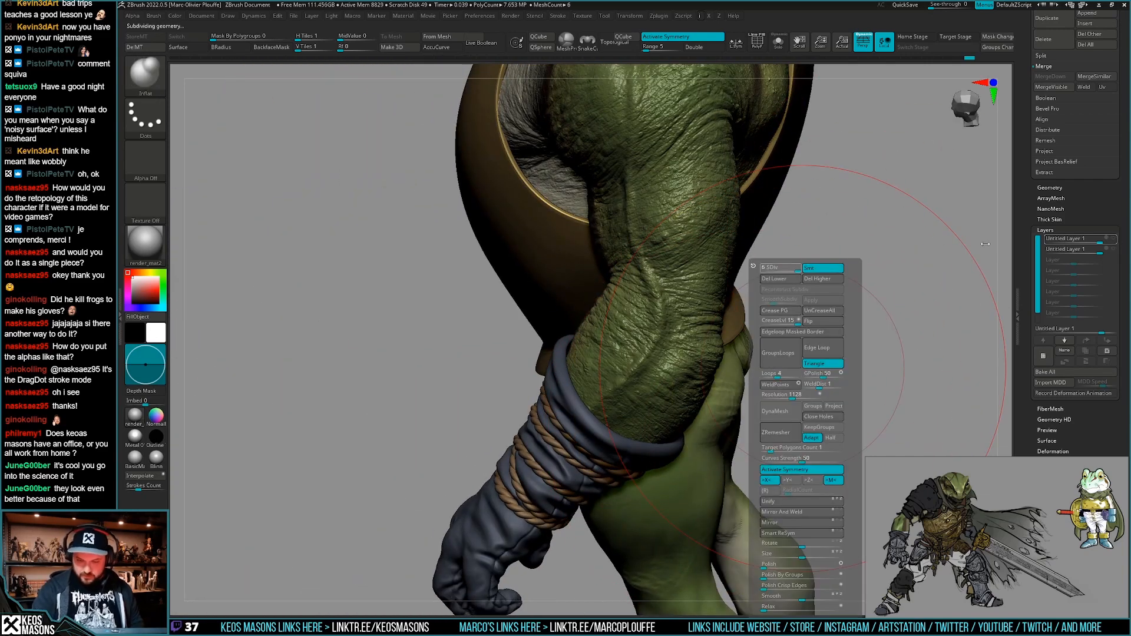
{"action": "key", "text": "alt+s"}
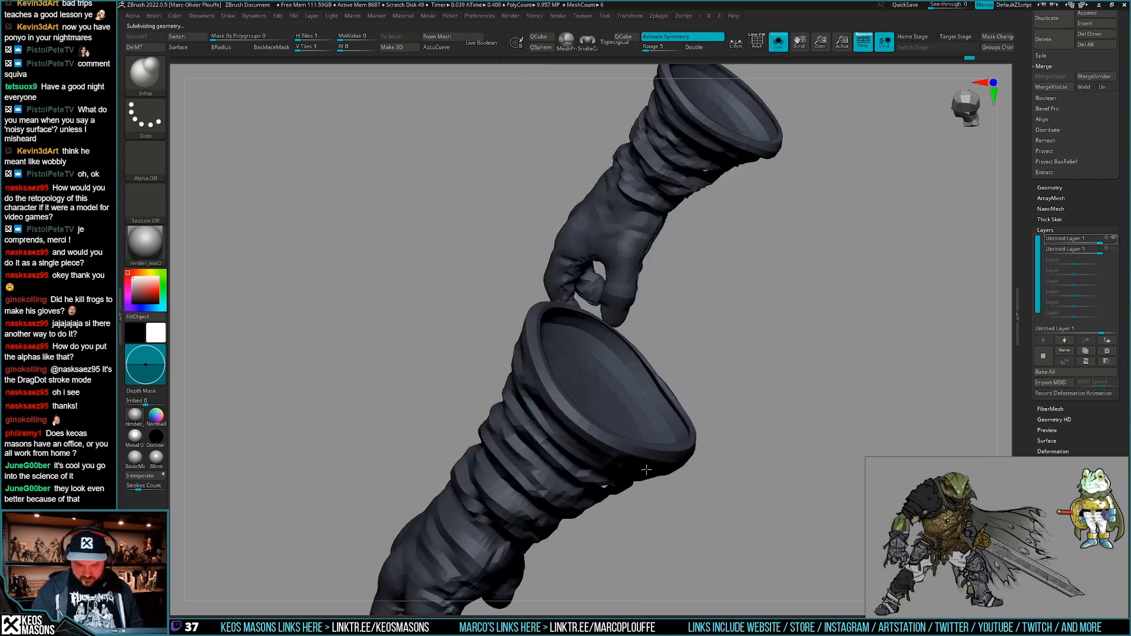
{"action": "right_click_drag", "start_coordinate": [624, 518], "coordinate": [633, 466]}
{"action": "right_click", "coordinate": [628, 468]}
{"action": "right_click_drag", "start_coordinate": [671, 399], "coordinate": [655, 452]}
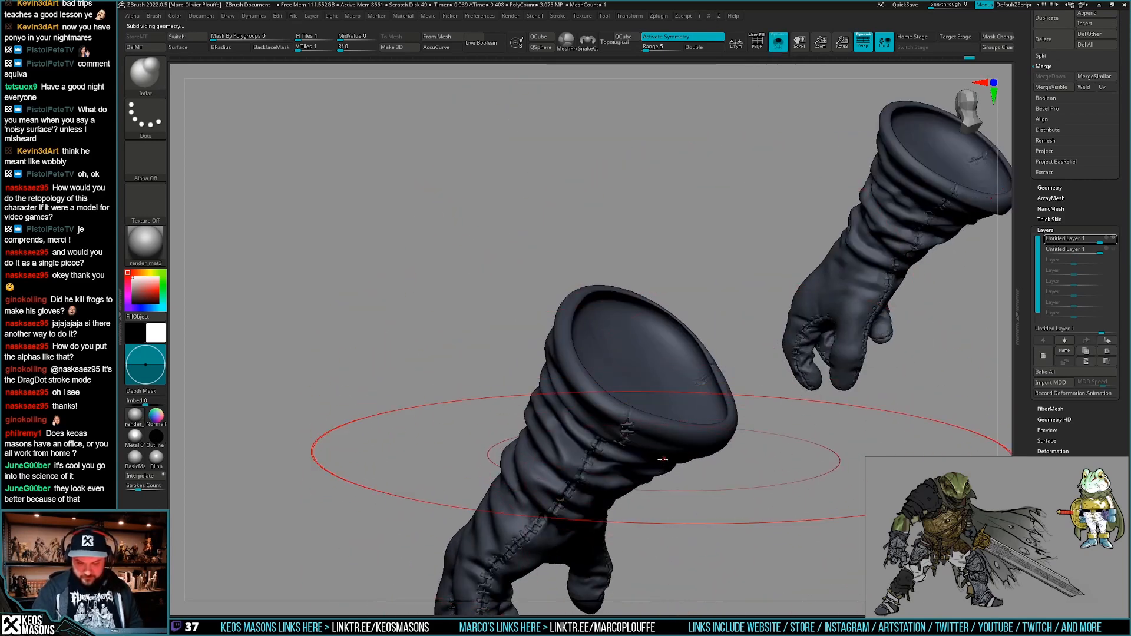
{"action": "left_click", "coordinate": [1112, 250]}
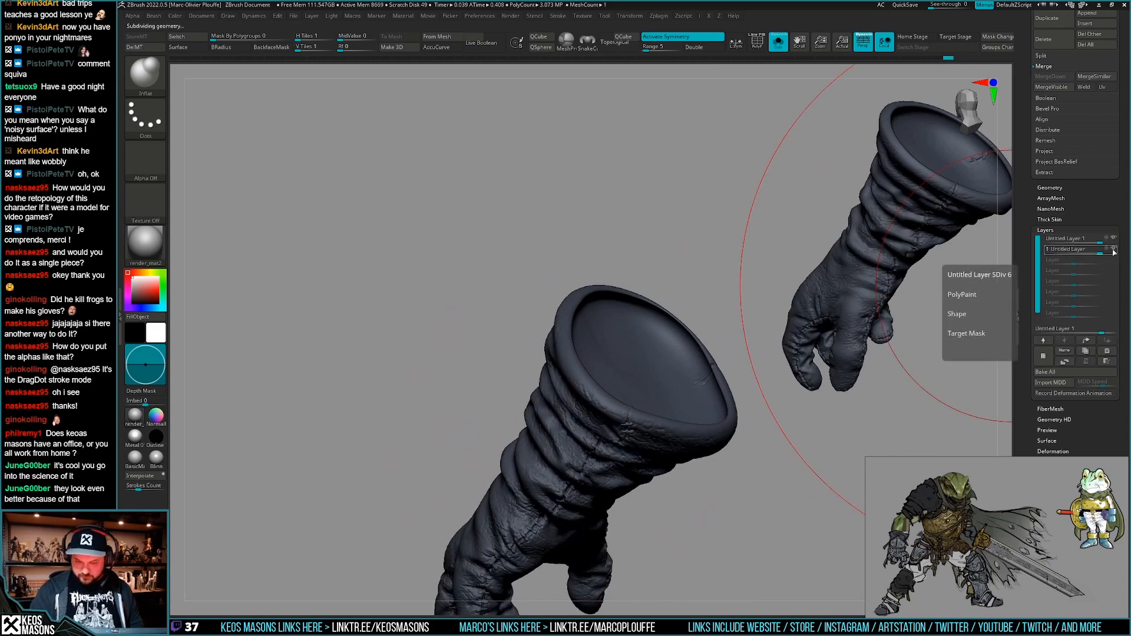
{"action": "left_click_drag", "start_coordinate": [942, 348], "coordinate": [793, 400]}
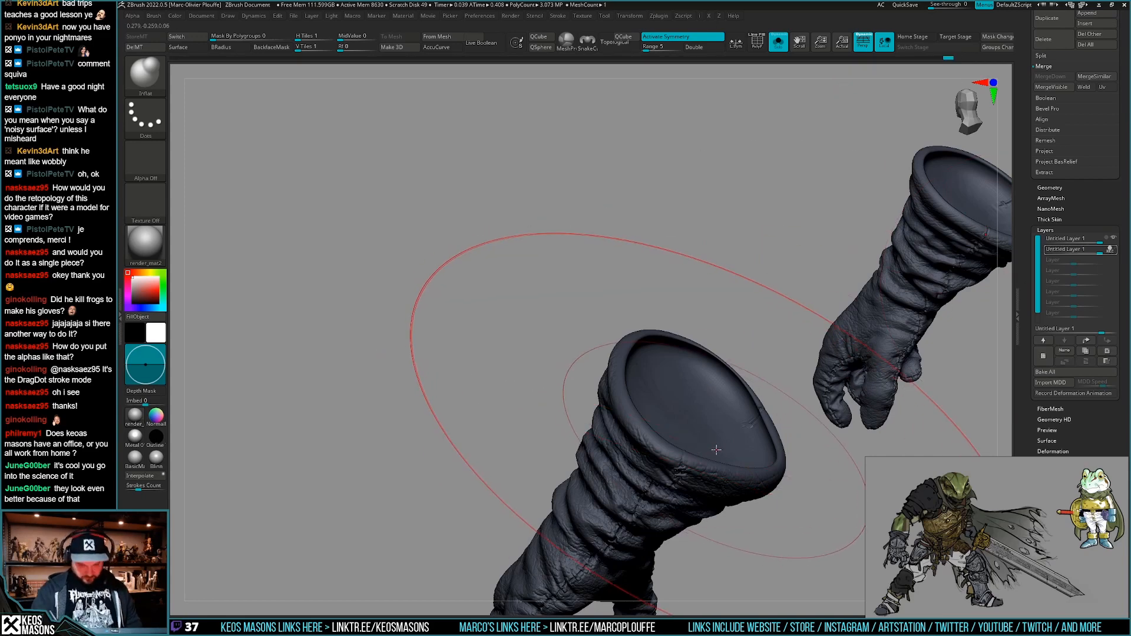
Choose the leathercrack brush, adjust its size and stamp leather cracks over the cuff's rim and inner surface.
{"action": "key", "text": "space"}
{"action": "left_click", "coordinate": [681, 430]}
{"action": "left_click_drag", "start_coordinate": [805, 316], "coordinate": [793, 424]}
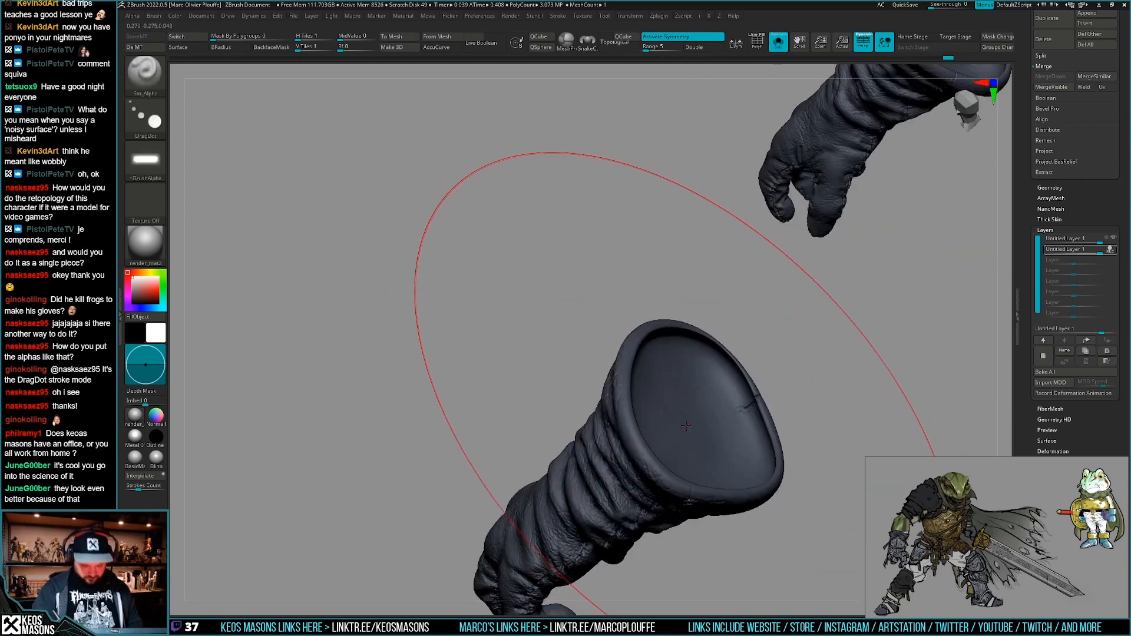
{"action": "key", "text": "b"}
{"action": "left_click", "coordinate": [345, 580]}
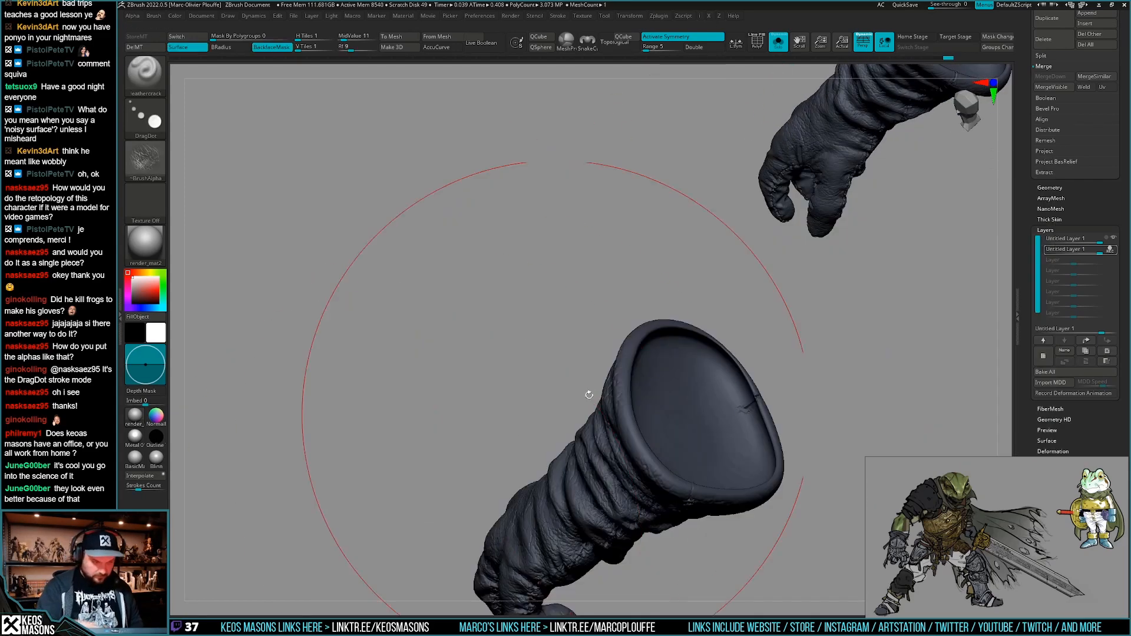
{"action": "mouse_move", "coordinate": [589, 392]}
{"action": "left_mouse_down"}
{"action": "mouse_move", "coordinate": [677, 383]}
{"action": "mouse_move", "coordinate": [632, 445]}
{"action": "left_mouse_up"}
{"action": "key", "text": "space"}
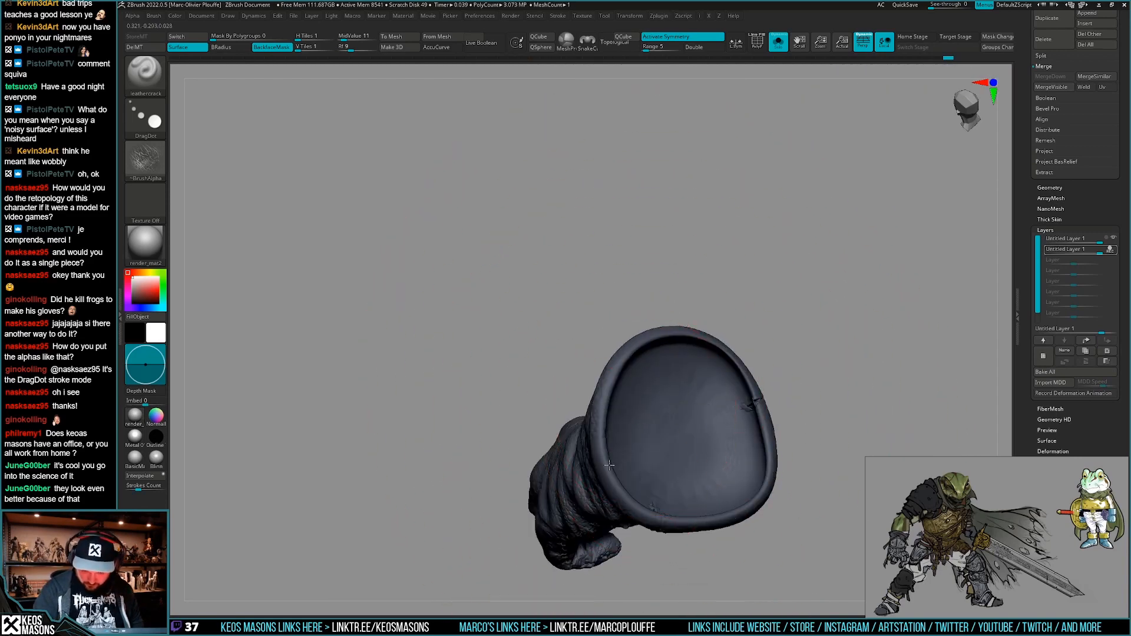
{"action": "mouse_move", "coordinate": [609, 465]}
{"action": "right_mouse_down"}
{"action": "mouse_move", "coordinate": [620, 450]}
{"action": "mouse_move", "coordinate": [674, 440]}
{"action": "right_mouse_up"}
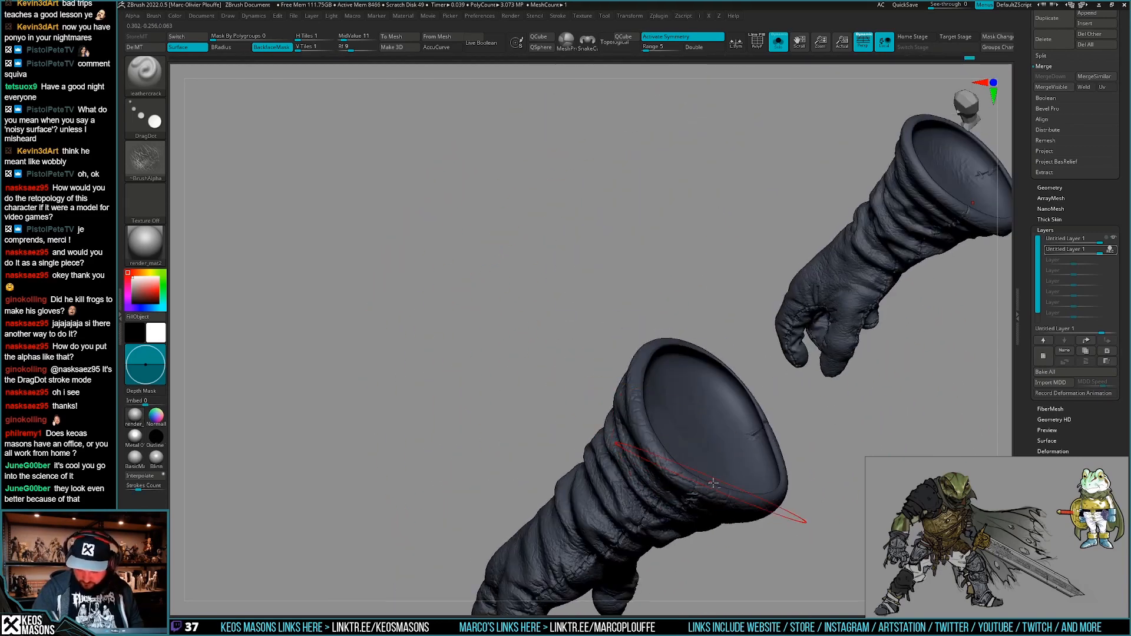
{"action": "mouse_move", "coordinate": [789, 477]}
{"action": "right_mouse_down"}
{"action": "mouse_move", "coordinate": [745, 485]}
{"action": "mouse_move", "coordinate": [655, 367]}
{"action": "right_mouse_up"}
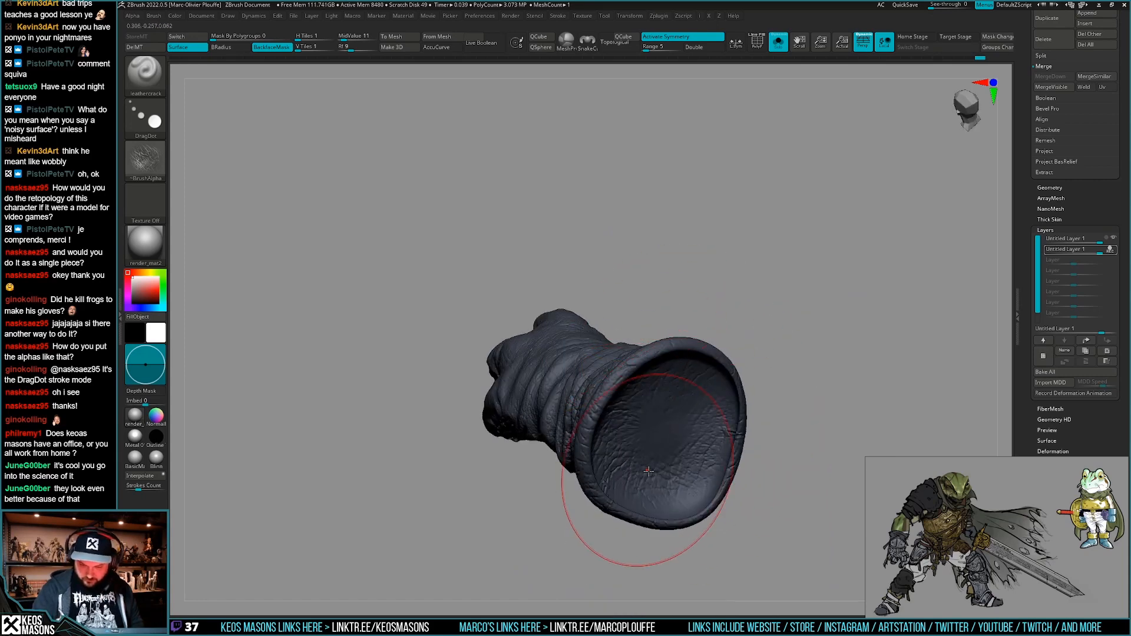
{"action": "right_click_drag", "start_coordinate": [648, 472], "coordinate": [701, 436]}
{"action": "right_click_drag", "start_coordinate": [759, 404], "coordinate": [707, 434]}
Show the whole character, add a new sculpting layer to the gloves and choose the rips1 brush, adjusting its size.
{"action": "key", "text": "alt+shift+s"}
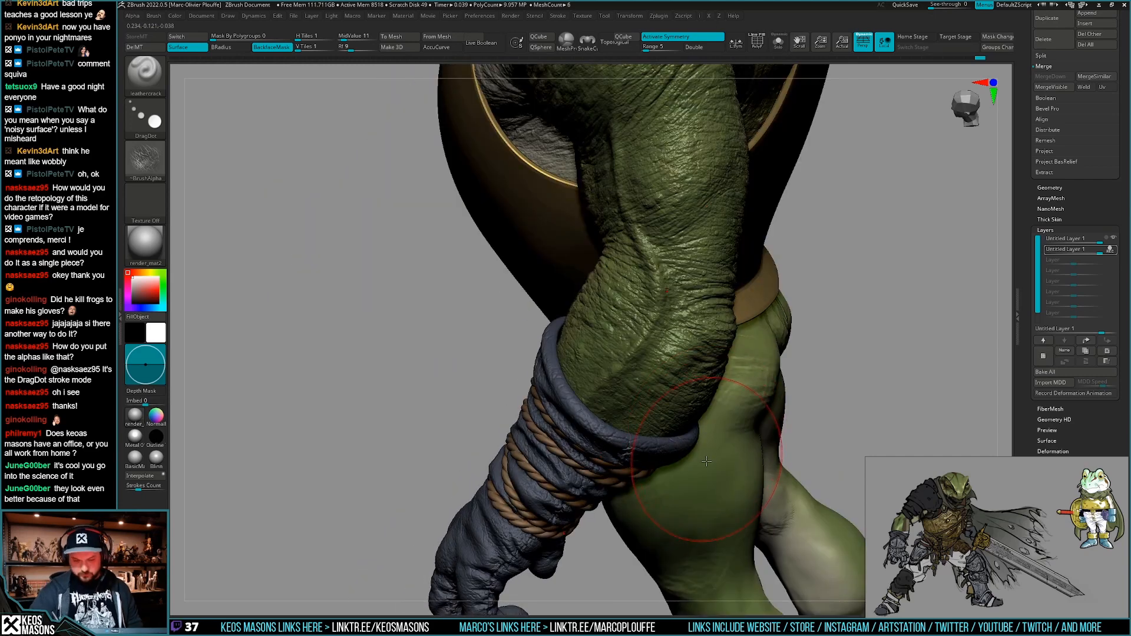
{"action": "right_click_drag", "start_coordinate": [697, 476], "coordinate": [672, 441]}
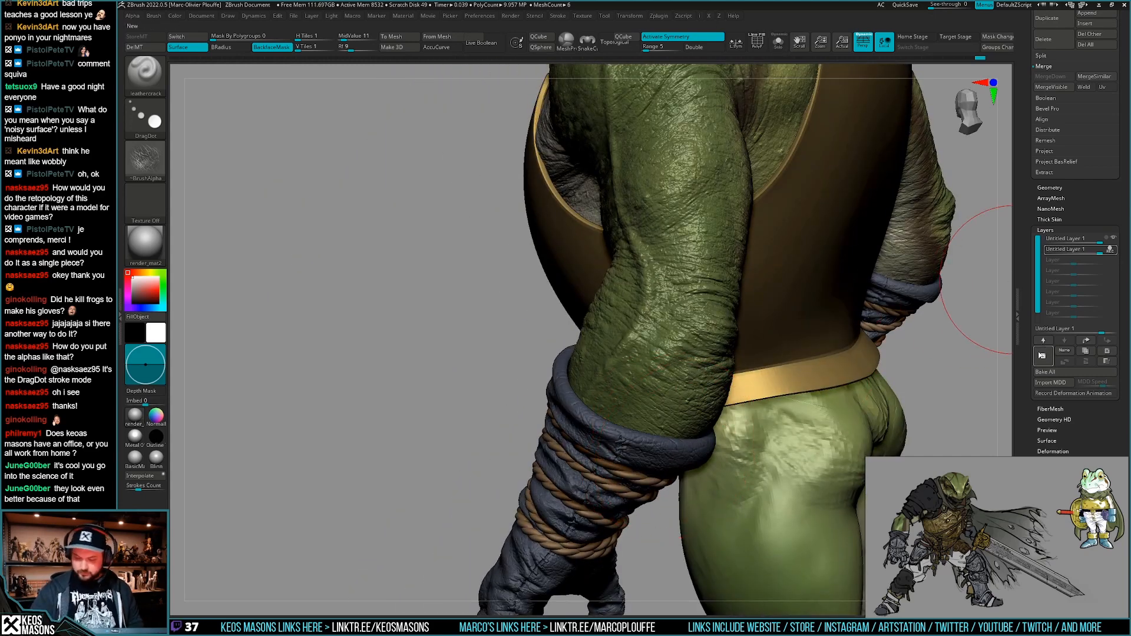
{"action": "key", "text": "b"}
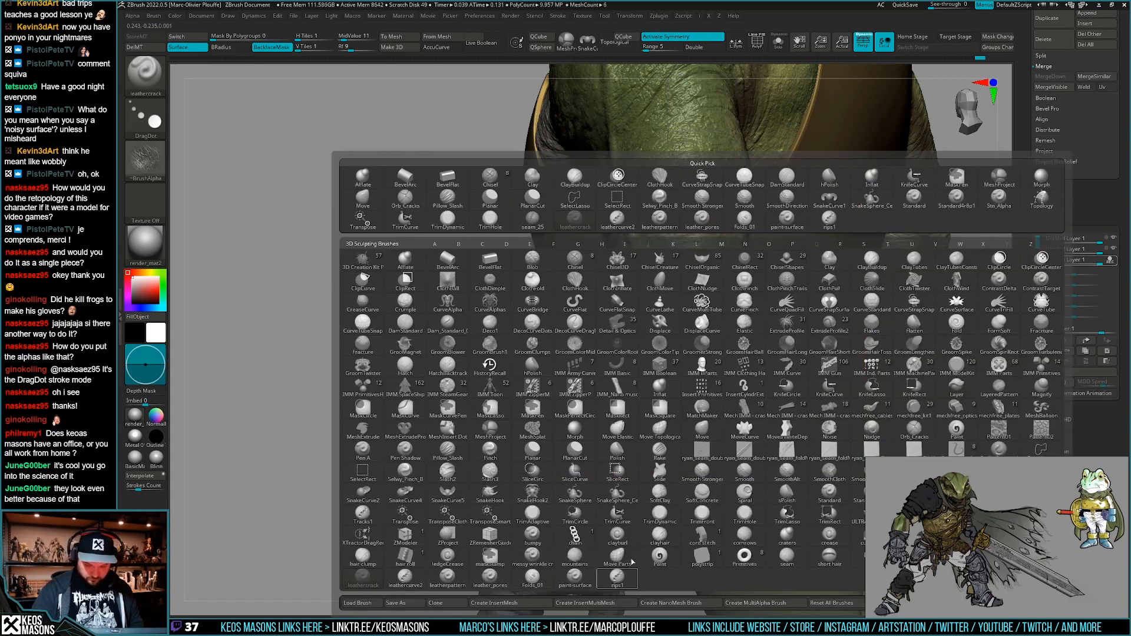
{"action": "left_click", "coordinate": [618, 576]}
{"action": "key", "text": "space"}
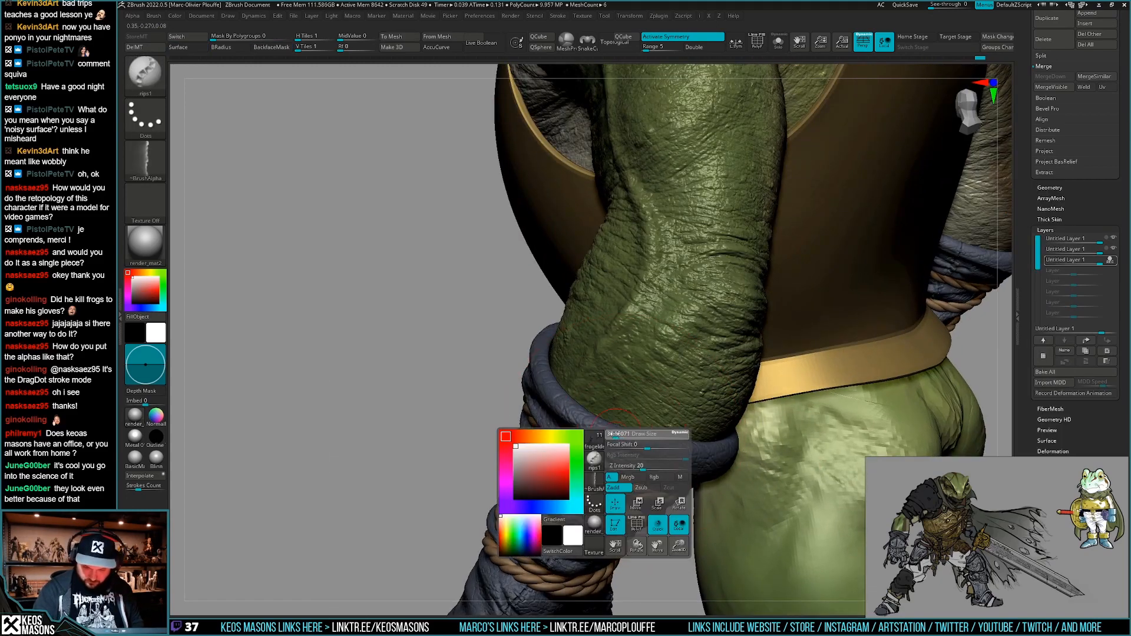
Isolate the gloves and carve a rip into the edge of the cuff with the rips1 brush.
{"action": "mouse_move", "coordinate": [614, 434]}
{"action": "right_mouse_down"}
{"action": "mouse_move", "coordinate": [607, 386]}
{"action": "mouse_move", "coordinate": [623, 417]}
{"action": "right_mouse_up"}
{"action": "key", "text": "shift+alt+s"}
{"action": "right_click_drag", "start_coordinate": [627, 482], "coordinate": [646, 485]}
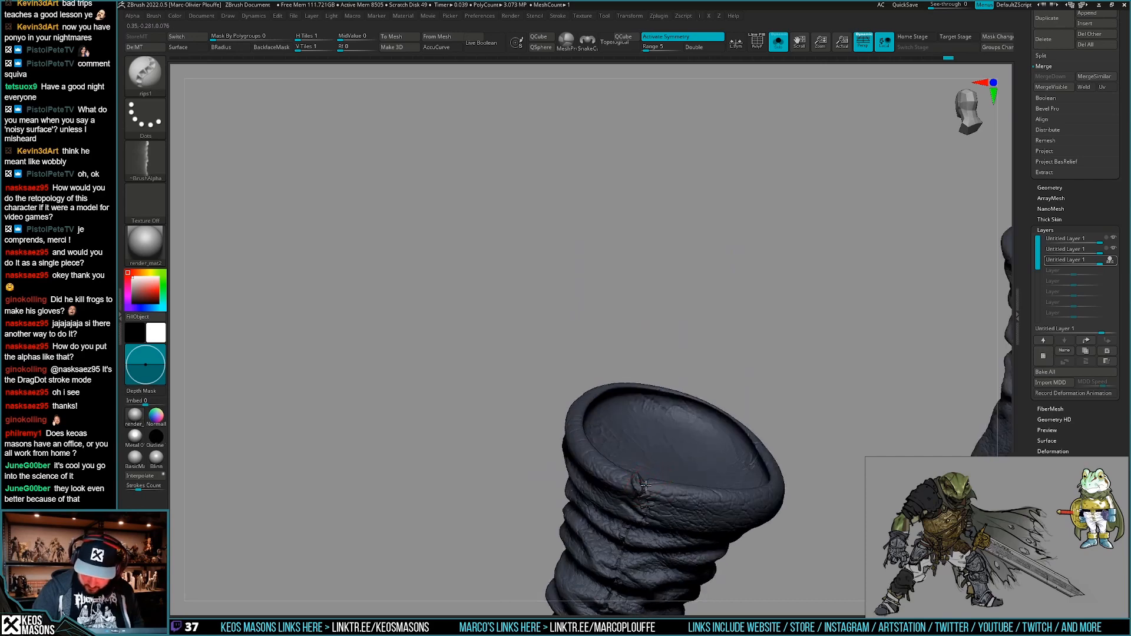
{"action": "right_click_drag", "start_coordinate": [688, 452], "coordinate": [825, 400]}
{"action": "key", "text": "alt+s"}
{"action": "key", "text": "alt+s"}
{"action": "key", "text": "alt+s"}
Carve rips along the stitched seams near the glove's thumb and check the hand from several sides.
{"action": "mouse_move", "coordinate": [672, 412]}
{"action": "right_mouse_down"}
{"action": "mouse_move", "coordinate": [705, 408]}
{"action": "mouse_move", "coordinate": [713, 391]}
{"action": "mouse_move", "coordinate": [675, 407]}
{"action": "mouse_move", "coordinate": [694, 432]}
{"action": "mouse_move", "coordinate": [663, 421]}
{"action": "mouse_move", "coordinate": [664, 434]}
{"action": "right_mouse_up"}
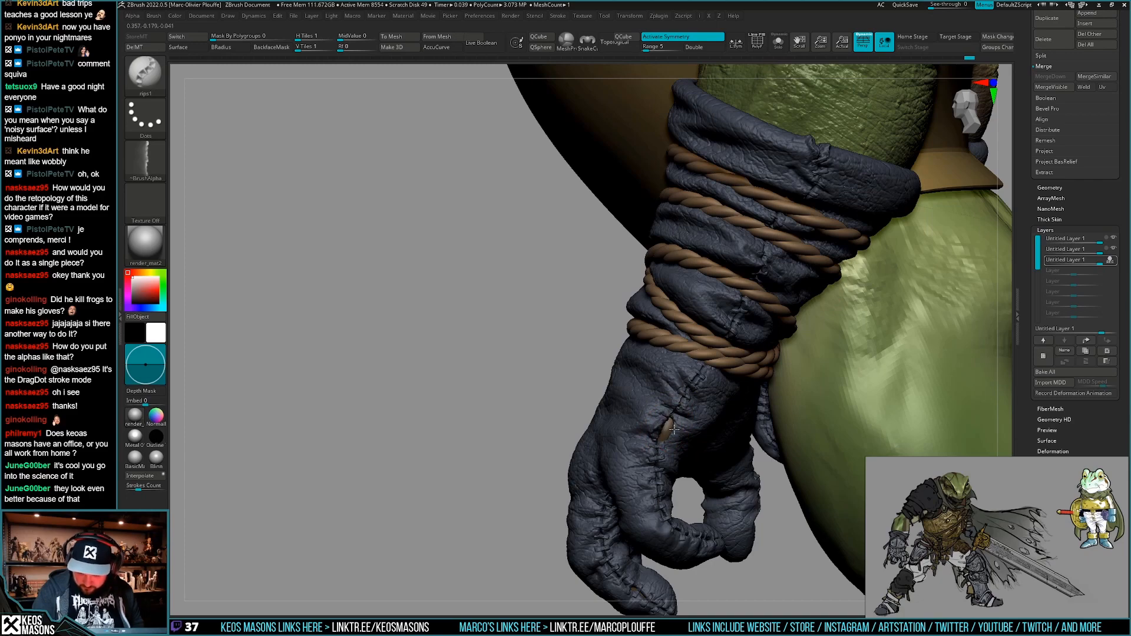
{"action": "mouse_move", "coordinate": [664, 440]}
{"action": "right_mouse_down"}
{"action": "mouse_move", "coordinate": [654, 436]}
{"action": "mouse_move", "coordinate": [666, 446]}
{"action": "mouse_move", "coordinate": [677, 437]}
{"action": "right_mouse_up"}
{"action": "left_click_drag", "start_coordinate": [681, 423], "coordinate": [686, 417]}
{"action": "mouse_move", "coordinate": [686, 418]}
{"action": "right_mouse_down"}
{"action": "mouse_move", "coordinate": [815, 406]}
{"action": "mouse_move", "coordinate": [842, 359]}
{"action": "mouse_move", "coordinate": [788, 416]}
{"action": "mouse_move", "coordinate": [794, 373]}
{"action": "right_mouse_up"}
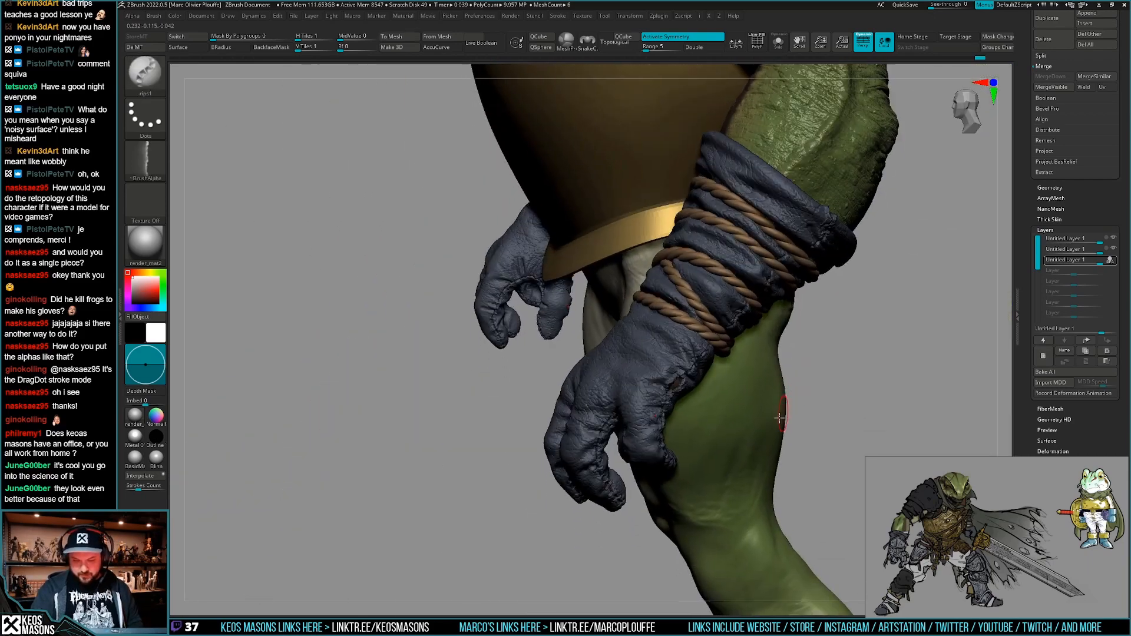
{"action": "right_click_drag", "start_coordinate": [783, 413], "coordinate": [716, 421], "text": "ctrl"}
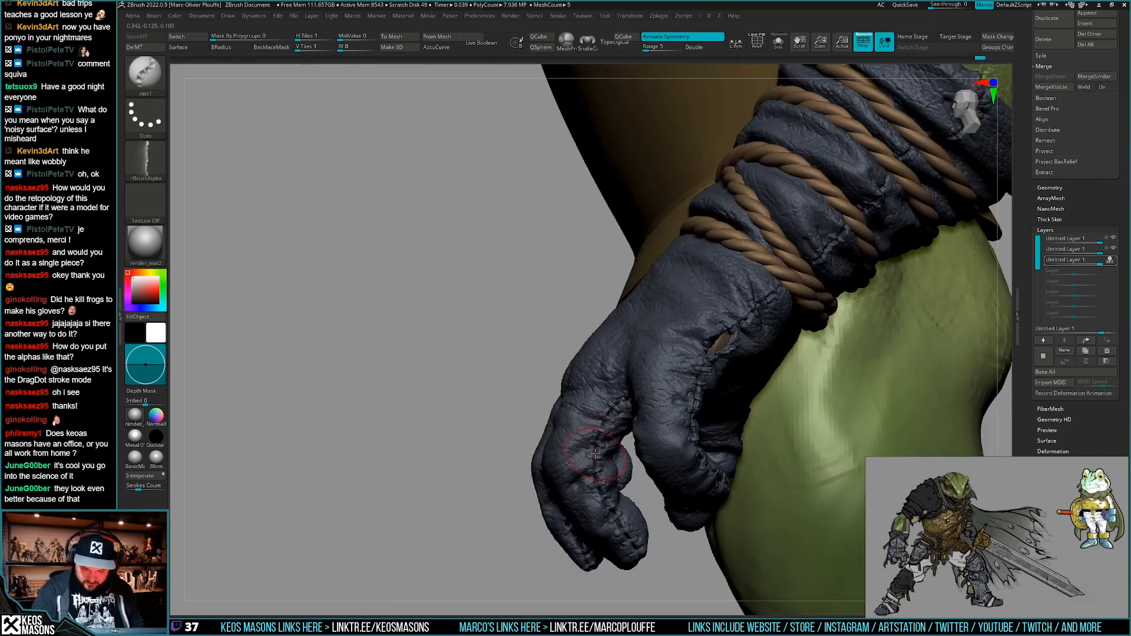
{"action": "right_click_drag", "start_coordinate": [610, 450], "coordinate": [689, 435]}
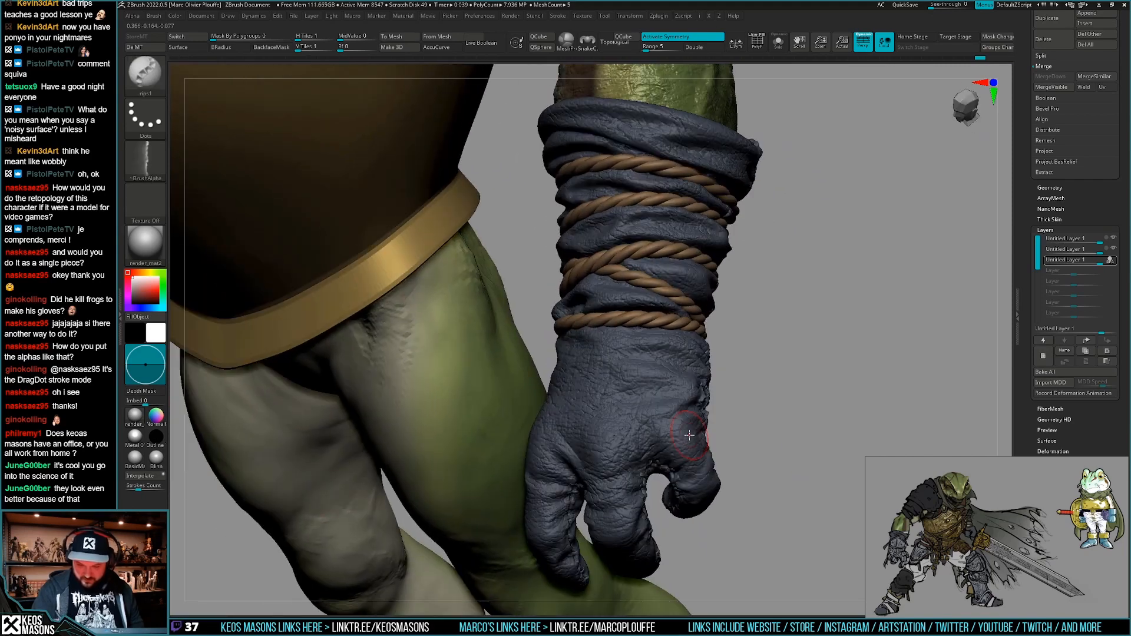
Try to carve a rip above the knuckle on the back of the glove.
{"action": "right_click_drag", "start_coordinate": [597, 494], "coordinate": [673, 438]}
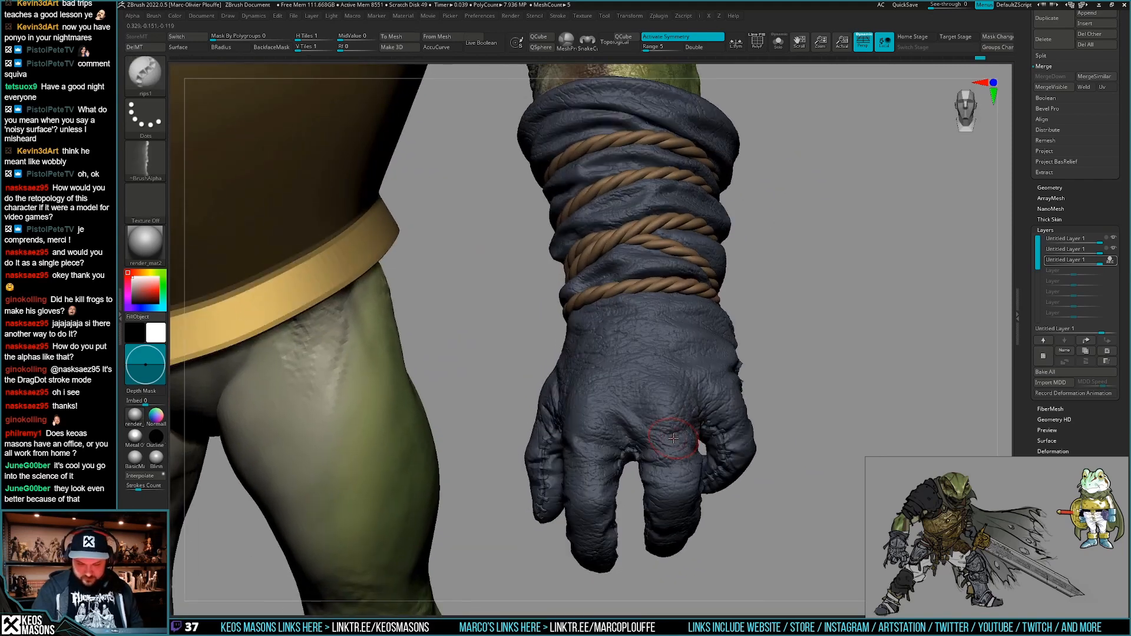
{"action": "right_click_drag", "start_coordinate": [725, 395], "coordinate": [707, 387]}
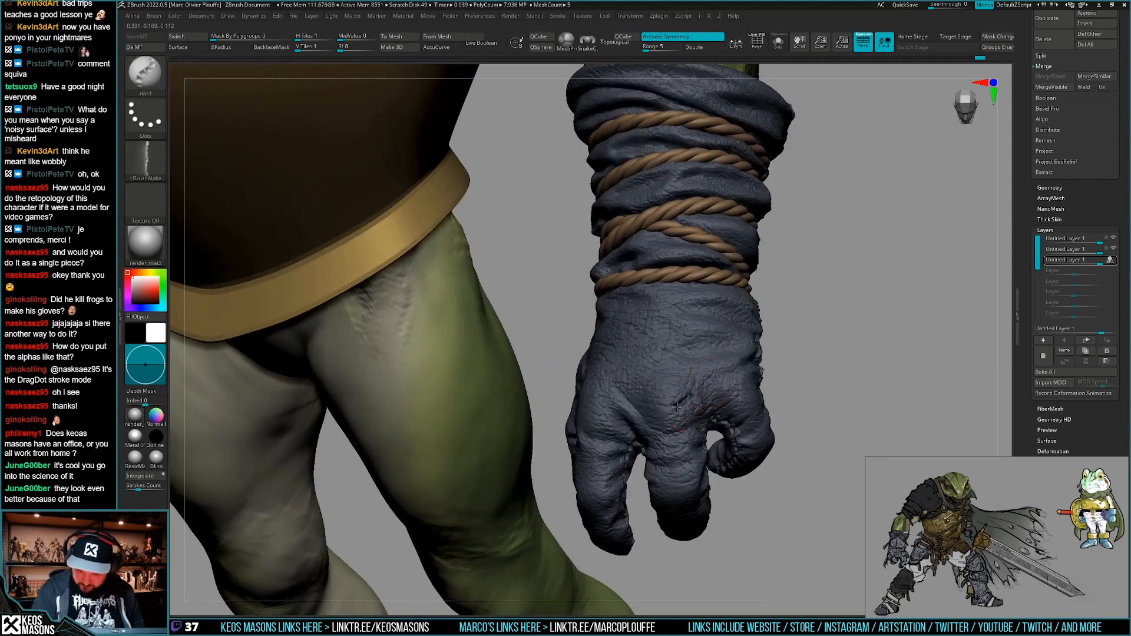
{"action": "right_click_drag", "start_coordinate": [685, 391], "coordinate": [685, 398]}
{"action": "key", "text": "ctrl+z"}
Choose the Move brush, adjust its size and push in the glove's surface above the knuckle.
{"action": "key", "text": "space"}
{"action": "left_click", "coordinate": [695, 397]}
{"action": "key", "text": "b"}
{"action": "left_click", "coordinate": [672, 369]}
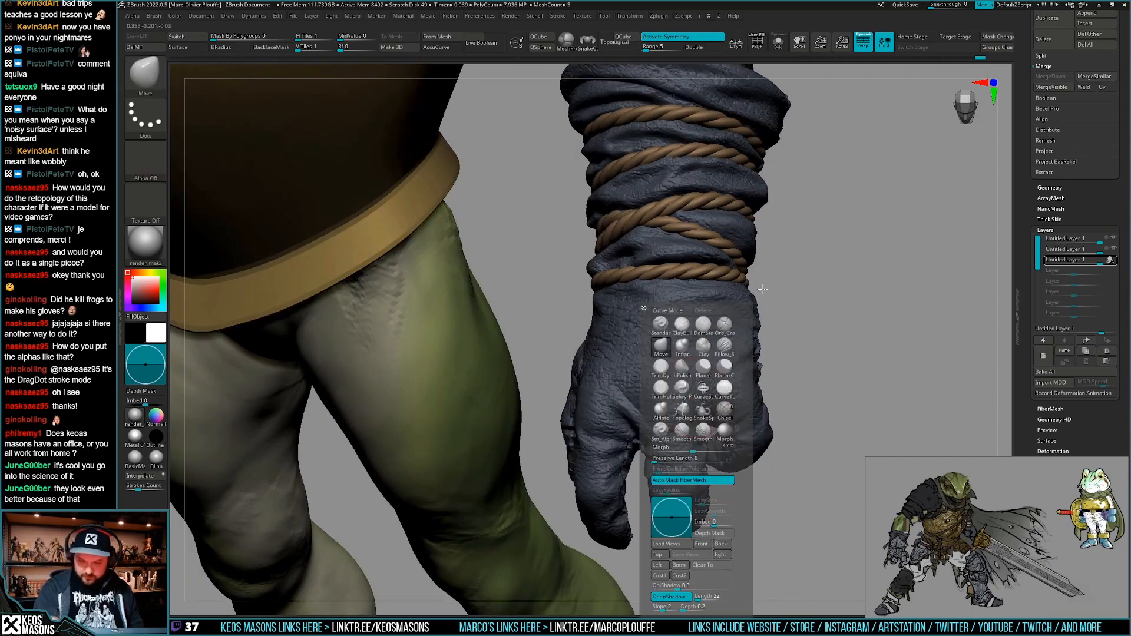
{"action": "key", "text": "space"}
{"action": "left_click", "coordinate": [675, 403]}
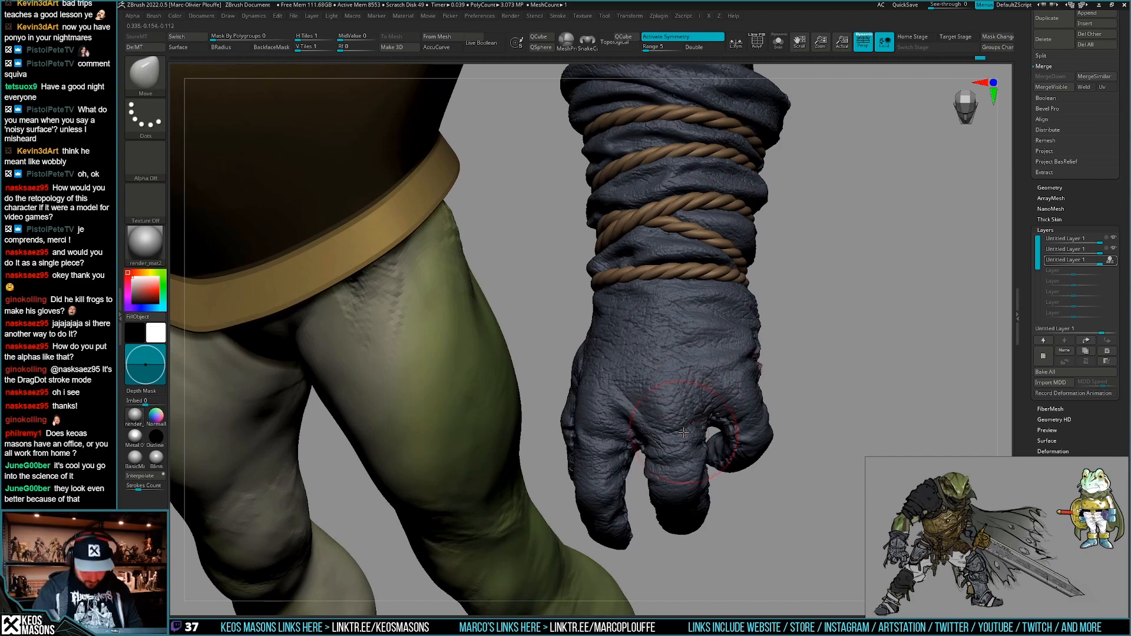
Open a ragged hole above the knuckle with the rips1 brush and roughen its edges all around.
{"action": "key", "text": "b"}
{"action": "left_click", "coordinate": [676, 101]}
{"action": "key", "text": "space"}
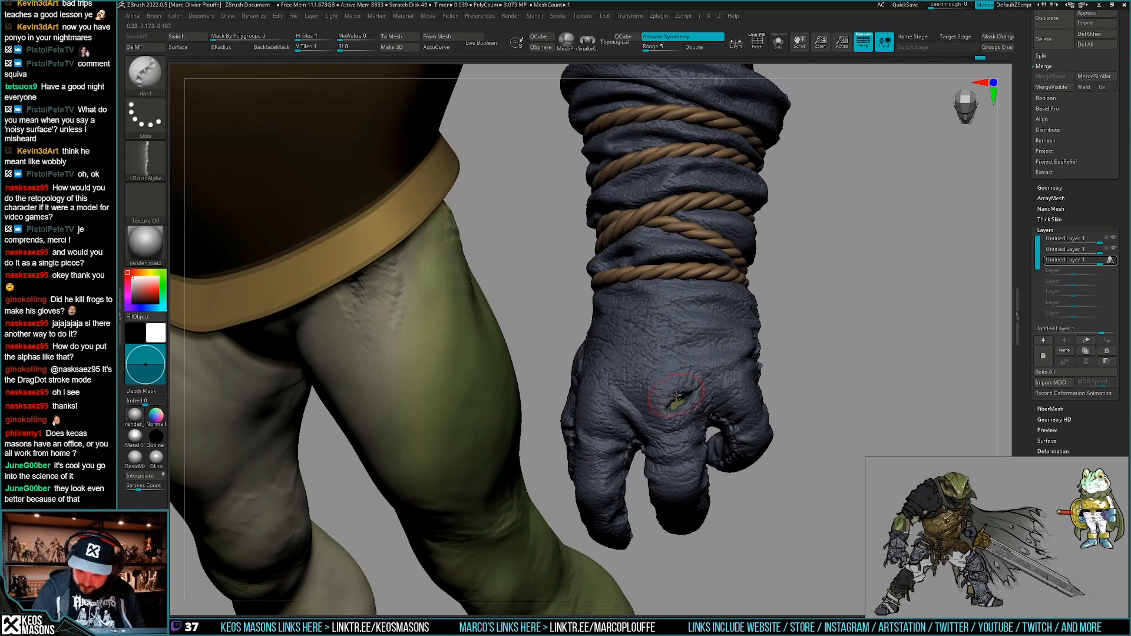
{"action": "mouse_move", "coordinate": [679, 409]}
{"action": "right_mouse_down"}
{"action": "mouse_move", "coordinate": [704, 381]}
{"action": "mouse_move", "coordinate": [674, 441]}
{"action": "mouse_move", "coordinate": [639, 421]}
{"action": "right_mouse_up"}
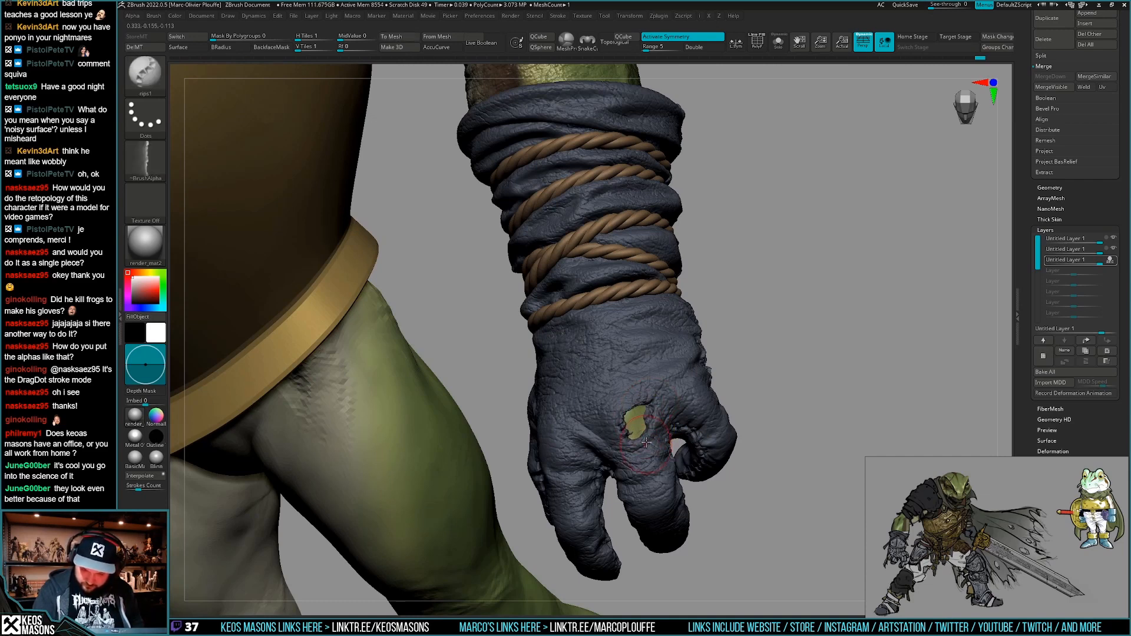
{"action": "right_click_drag", "start_coordinate": [646, 441], "coordinate": [642, 450]}
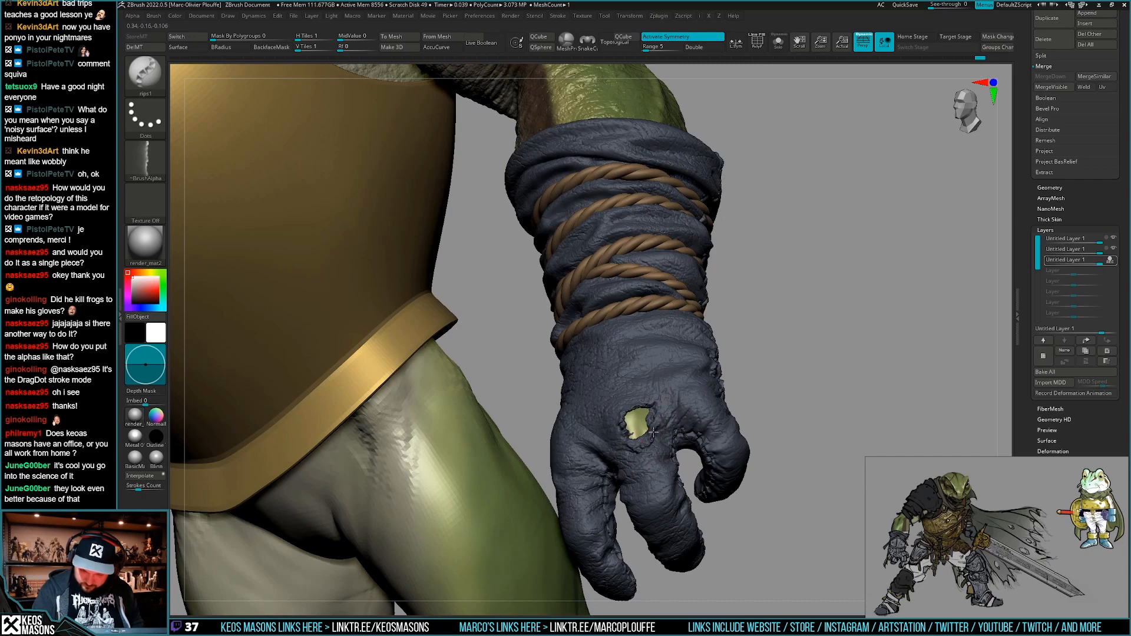
{"action": "right_click_drag", "start_coordinate": [655, 425], "coordinate": [648, 422]}
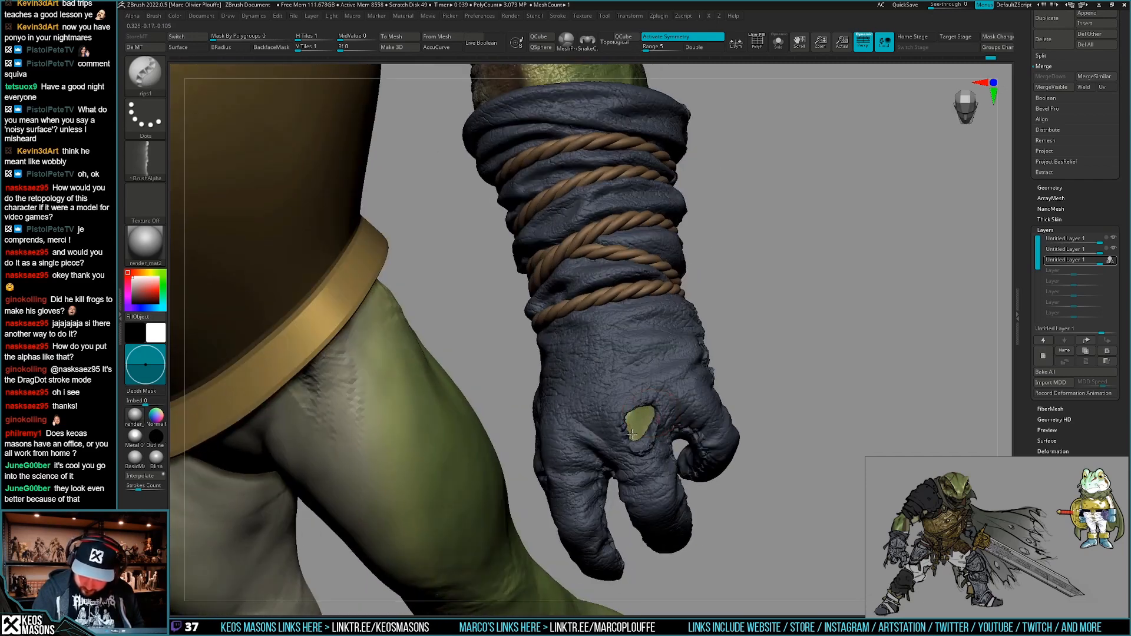
Carve smaller rips into the thumb, a finger and the back of the hand with the rips1 brush.
{"action": "mouse_move", "coordinate": [637, 427]}
{"action": "right_mouse_down"}
{"action": "mouse_move", "coordinate": [652, 462]}
{"action": "mouse_move", "coordinate": [669, 454]}
{"action": "mouse_move", "coordinate": [651, 454]}
{"action": "mouse_move", "coordinate": [640, 416]}
{"action": "mouse_move", "coordinate": [642, 341]}
{"action": "mouse_move", "coordinate": [752, 433]}
{"action": "mouse_move", "coordinate": [740, 457]}
{"action": "mouse_move", "coordinate": [749, 482]}
{"action": "mouse_move", "coordinate": [627, 465]}
{"action": "mouse_move", "coordinate": [677, 465]}
{"action": "mouse_move", "coordinate": [677, 513]}
{"action": "right_mouse_up"}
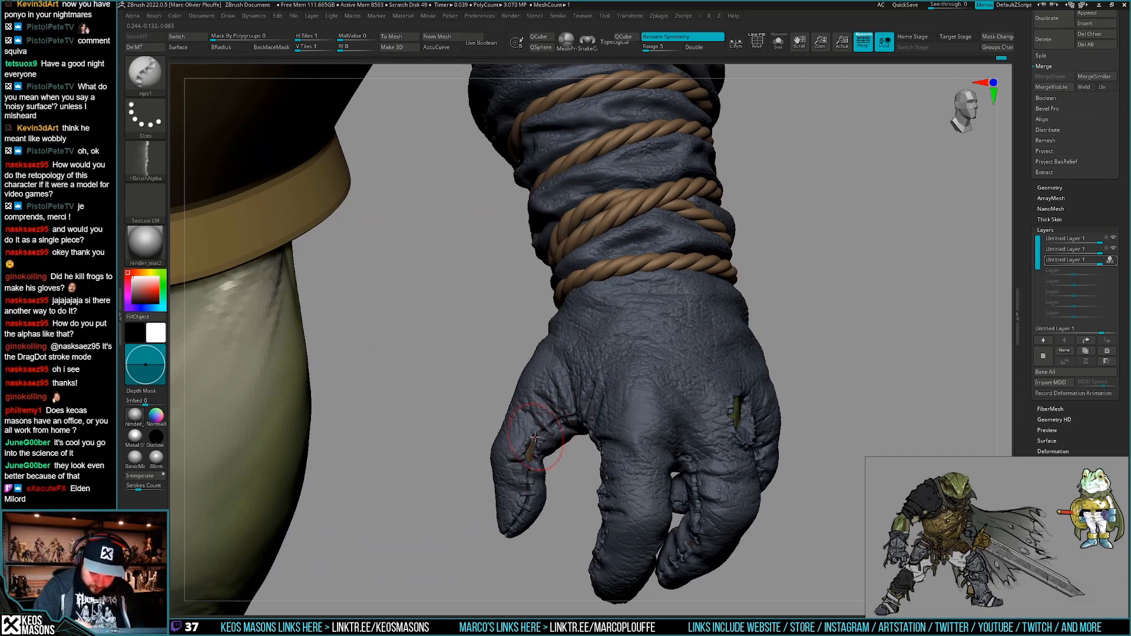
{"action": "right_click_drag", "start_coordinate": [525, 445], "coordinate": [548, 371], "text": "ctrl"}
{"action": "right_click_drag", "start_coordinate": [727, 437], "coordinate": [677, 466]}
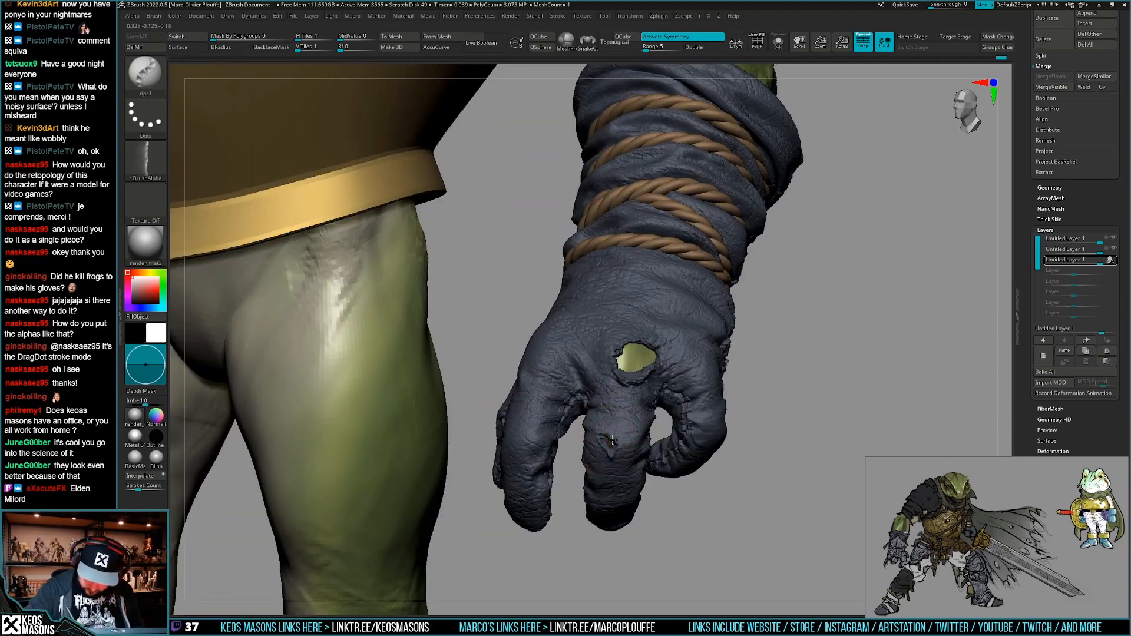
{"action": "right_click_drag", "start_coordinate": [633, 389], "coordinate": [601, 396]}
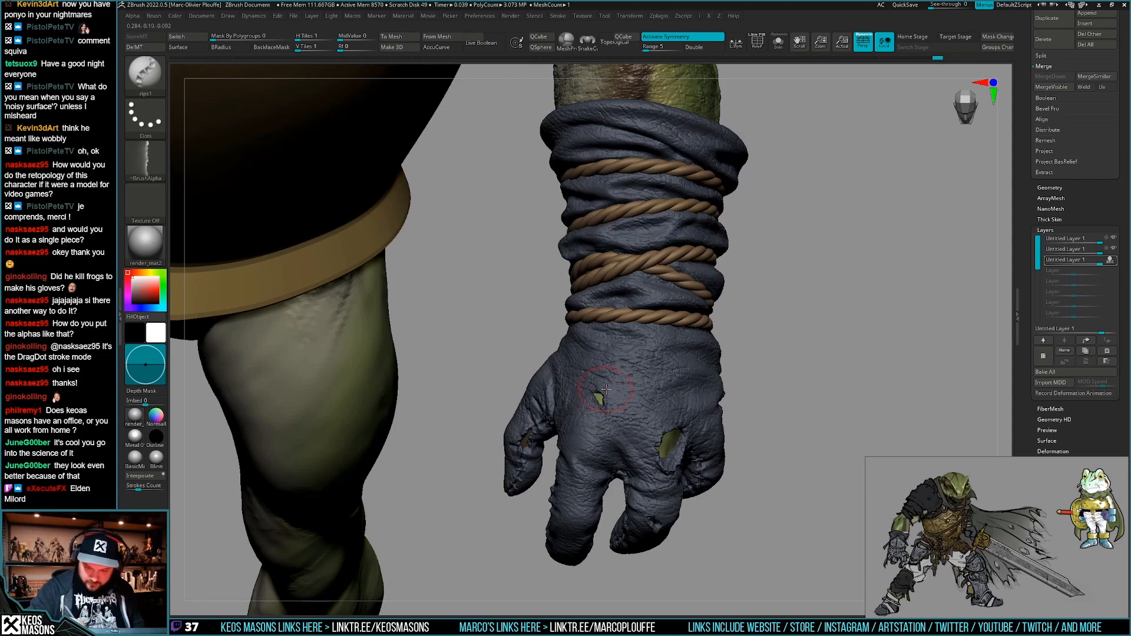
Carve small rips into the glove's wrist folds between the ropes and into the front of the cuff's rim.
{"action": "mouse_move", "coordinate": [606, 389]}
{"action": "right_mouse_down", "text": "ctrl"}
{"action": "mouse_move", "coordinate": [660, 341]}
{"action": "mouse_move", "coordinate": [740, 452]}
{"action": "mouse_move", "coordinate": [766, 433]}
{"action": "mouse_move", "coordinate": [765, 512]}
{"action": "mouse_move", "coordinate": [706, 530]}
{"action": "right_mouse_up", "text": "ctrl"}
{"action": "mouse_move", "coordinate": [707, 412]}
{"action": "right_mouse_down"}
{"action": "mouse_move", "coordinate": [660, 400]}
{"action": "mouse_move", "coordinate": [628, 337]}
{"action": "mouse_move", "coordinate": [678, 456]}
{"action": "mouse_move", "coordinate": [716, 439]}
{"action": "mouse_move", "coordinate": [718, 451]}
{"action": "mouse_move", "coordinate": [667, 444]}
{"action": "right_mouse_up"}
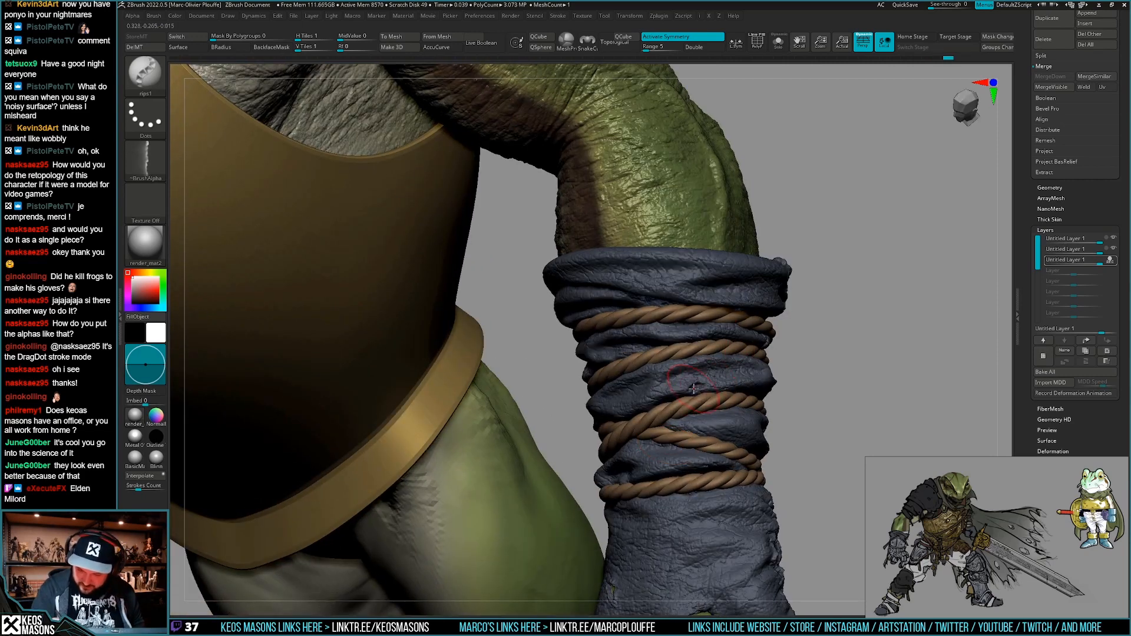
{"action": "right_click_drag", "start_coordinate": [721, 371], "coordinate": [665, 304]}
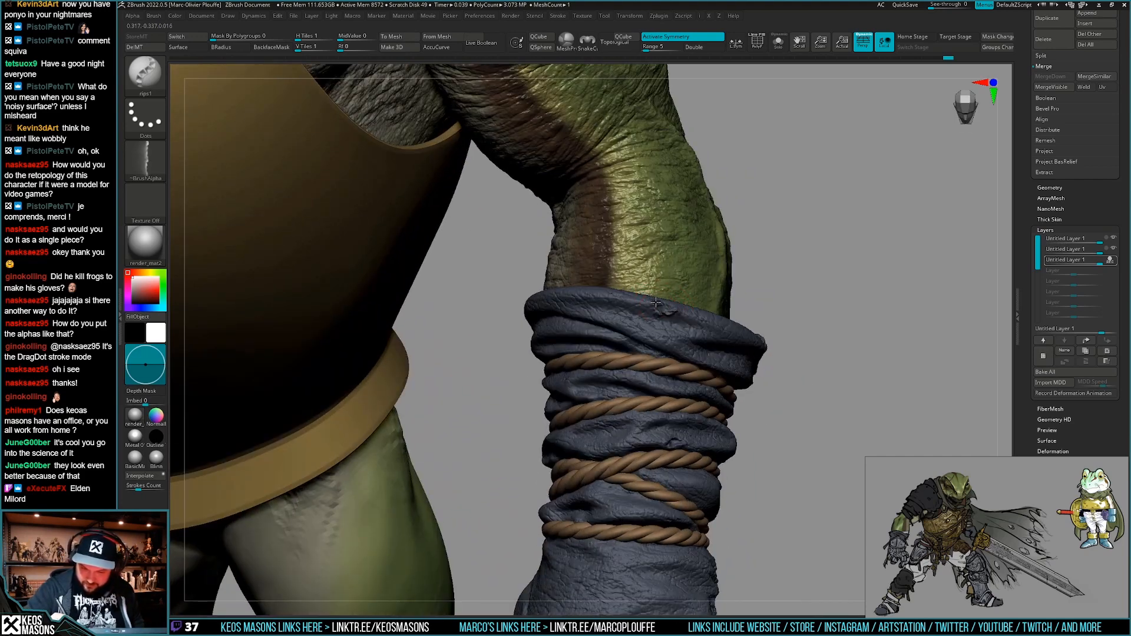
{"action": "right_click_drag", "start_coordinate": [640, 289], "coordinate": [690, 256]}
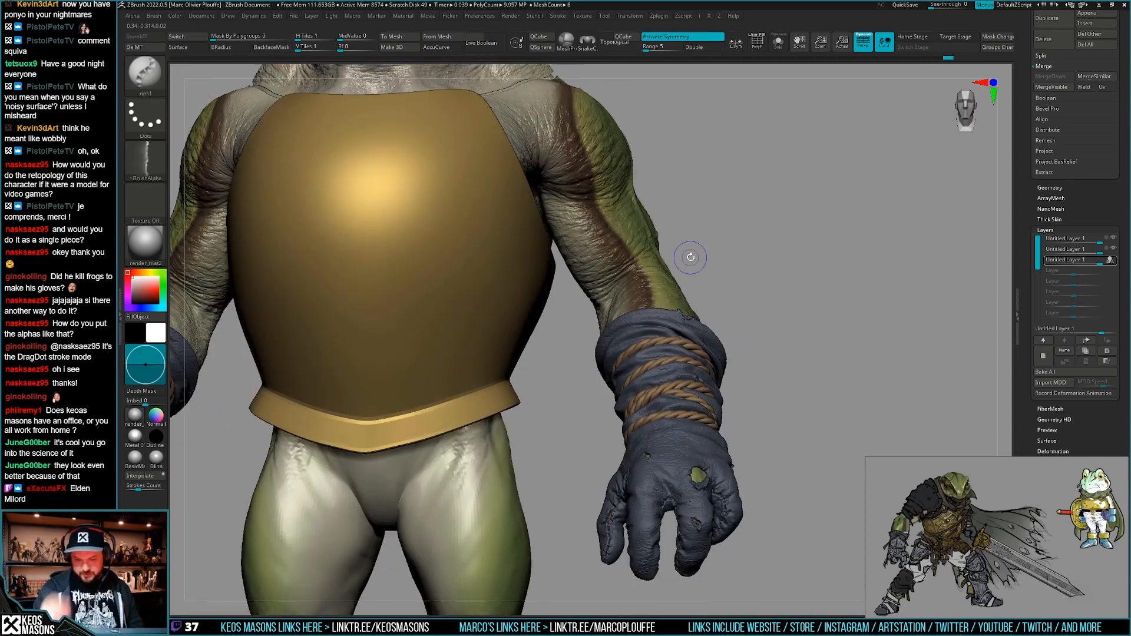
Carve a rip into the curled outer finger and damage the rear edge of the cuff's rim.
{"action": "mouse_move", "coordinate": [730, 425]}
{"action": "right_mouse_down", "text": "shift"}
{"action": "mouse_move", "coordinate": [692, 426]}
{"action": "mouse_move", "coordinate": [686, 443]}
{"action": "mouse_move", "coordinate": [660, 446]}
{"action": "mouse_move", "coordinate": [654, 500]}
{"action": "mouse_move", "coordinate": [647, 471]}
{"action": "mouse_move", "coordinate": [712, 381]}
{"action": "mouse_move", "coordinate": [694, 410]}
{"action": "mouse_move", "coordinate": [686, 402]}
{"action": "right_mouse_up", "text": "shift"}
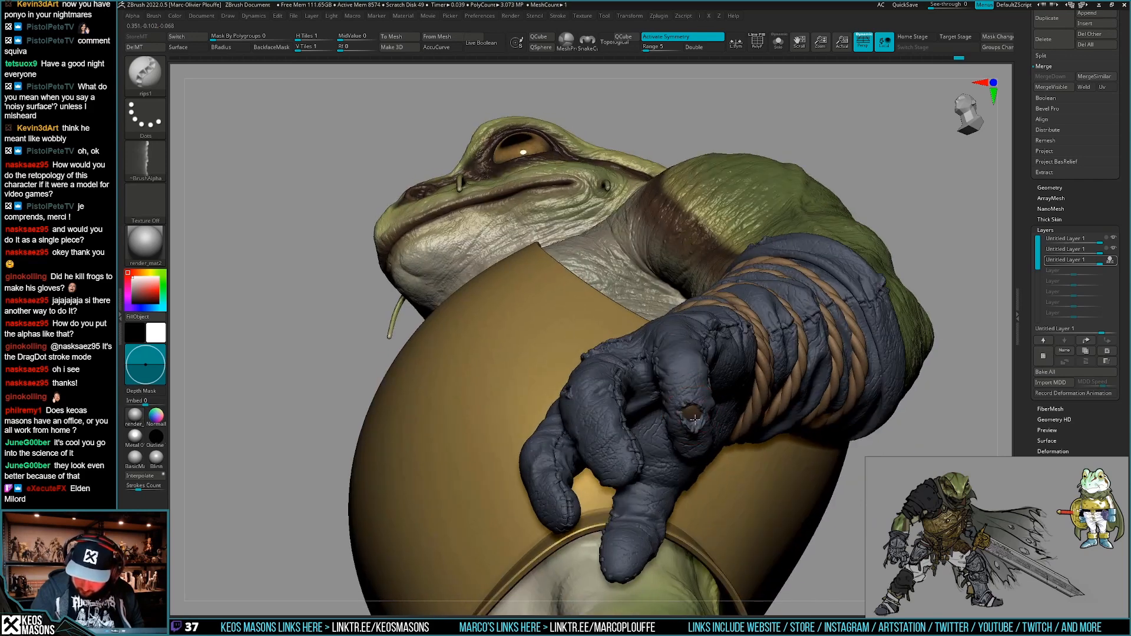
{"action": "right_click_drag", "start_coordinate": [705, 409], "coordinate": [805, 391]}
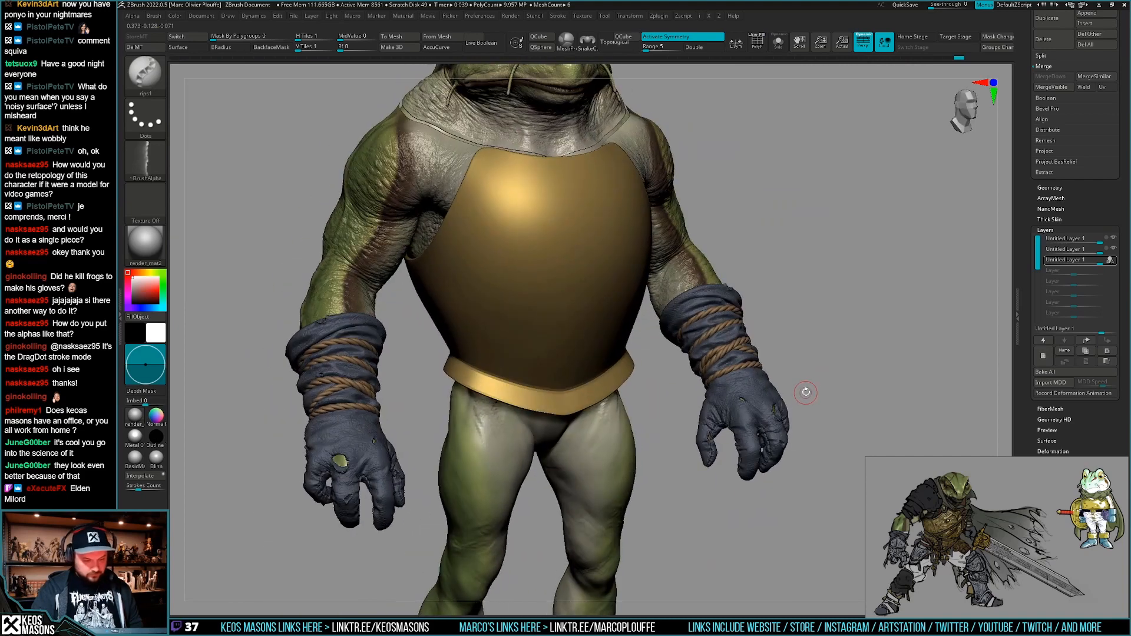
{"action": "right_click_drag", "start_coordinate": [773, 440], "coordinate": [783, 375]}
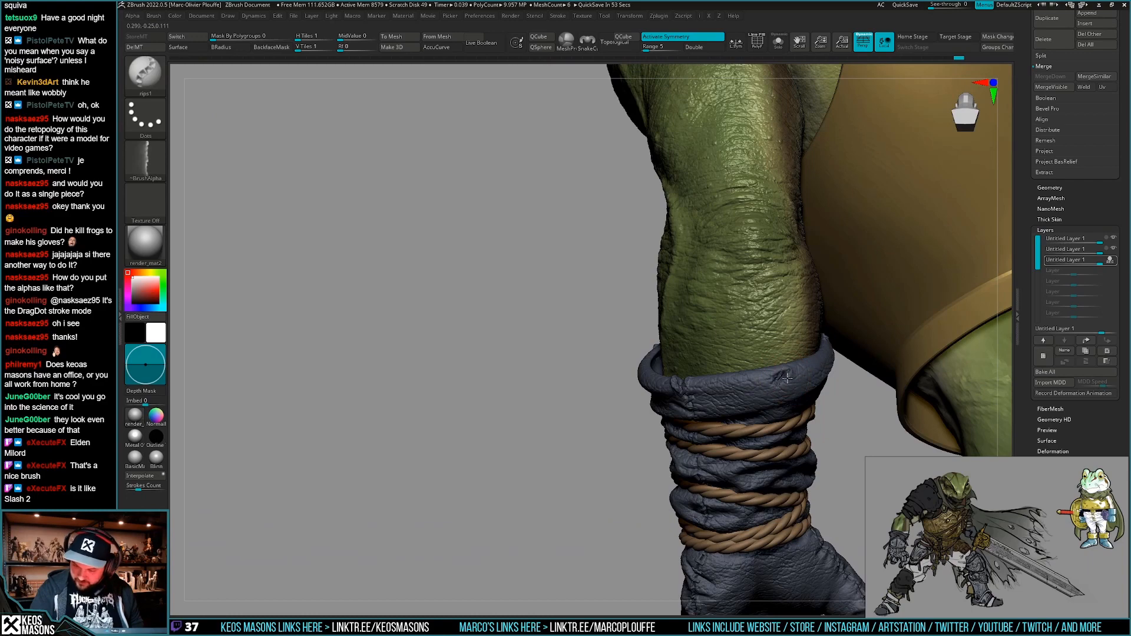
Carve rips along the stitched thumb seam on the palm side, from the wrist down to the thumb tip.
{"action": "mouse_move", "coordinate": [804, 398]}
{"action": "right_mouse_down", "text": "ctrl"}
{"action": "mouse_move", "coordinate": [834, 369]}
{"action": "mouse_move", "coordinate": [701, 356]}
{"action": "mouse_move", "coordinate": [681, 425]}
{"action": "right_mouse_up", "text": "ctrl"}
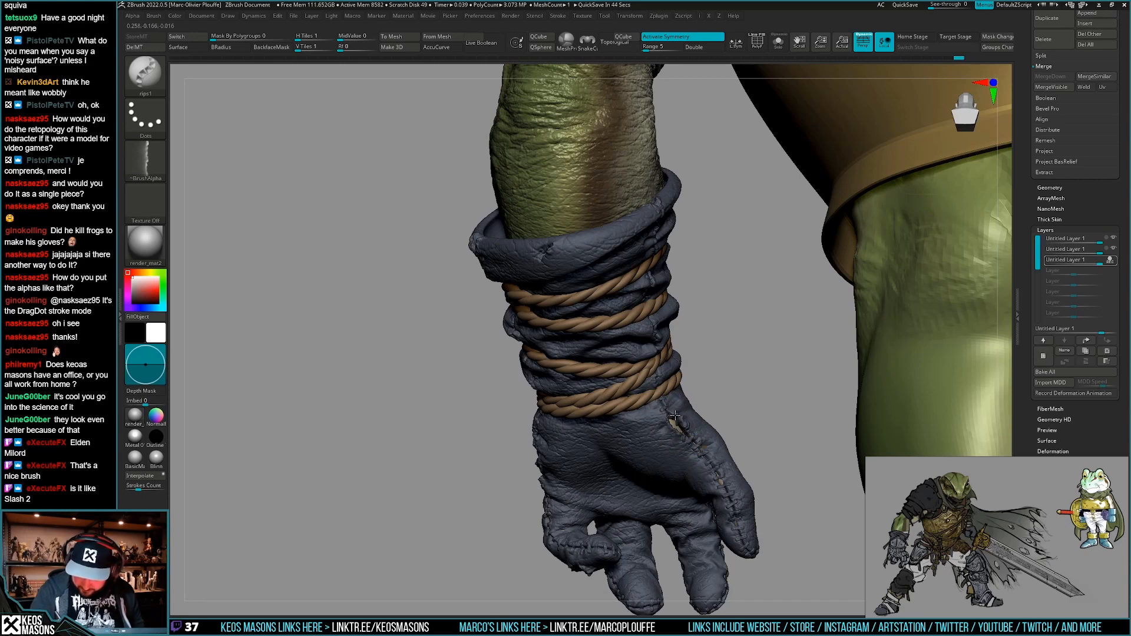
{"action": "mouse_move", "coordinate": [689, 432]}
{"action": "right_mouse_down"}
{"action": "mouse_move", "coordinate": [709, 362]}
{"action": "mouse_move", "coordinate": [666, 412]}
{"action": "mouse_move", "coordinate": [665, 462]}
{"action": "right_mouse_up"}
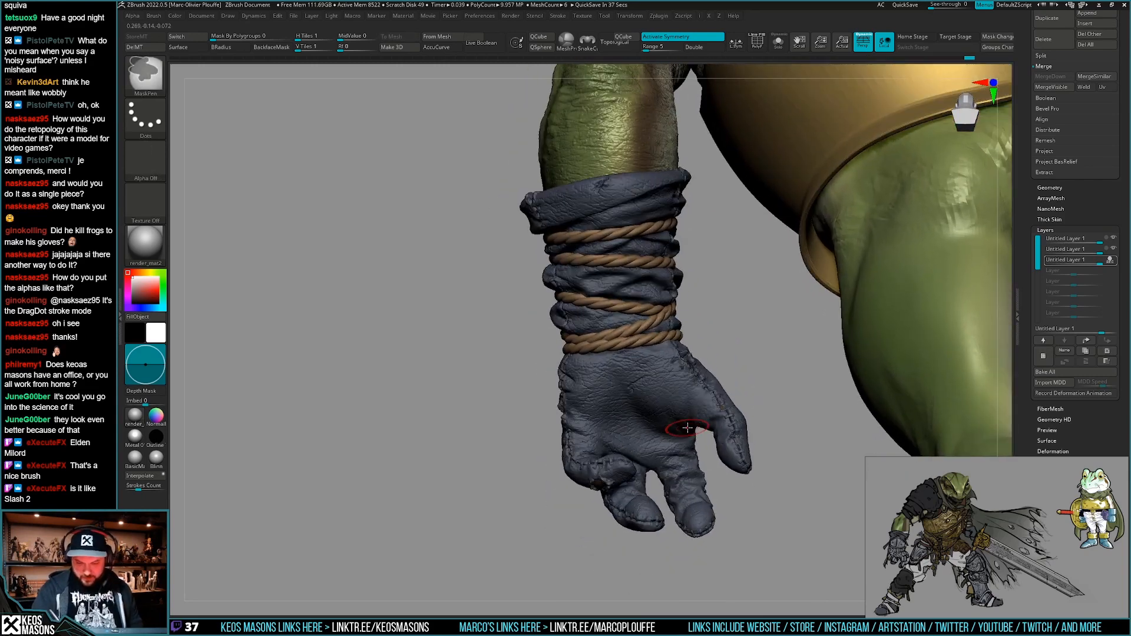
{"action": "right_click", "coordinate": [665, 463]}
{"action": "left_click", "coordinate": [715, 392]}
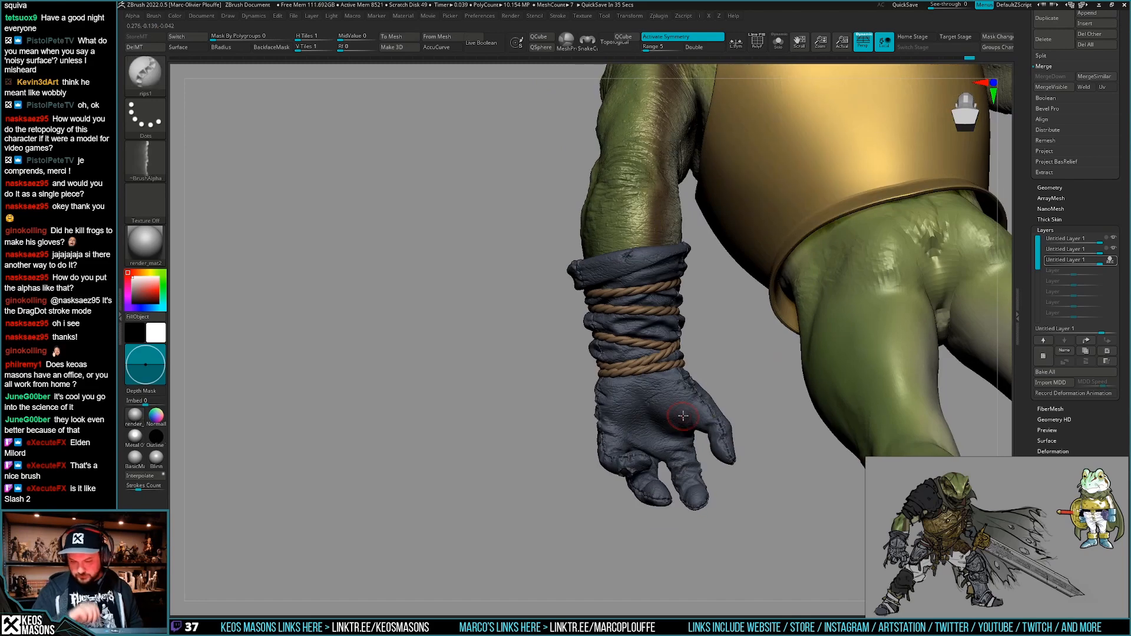
{"action": "right_click_drag", "start_coordinate": [683, 416], "coordinate": [713, 416], "text": "alt"}
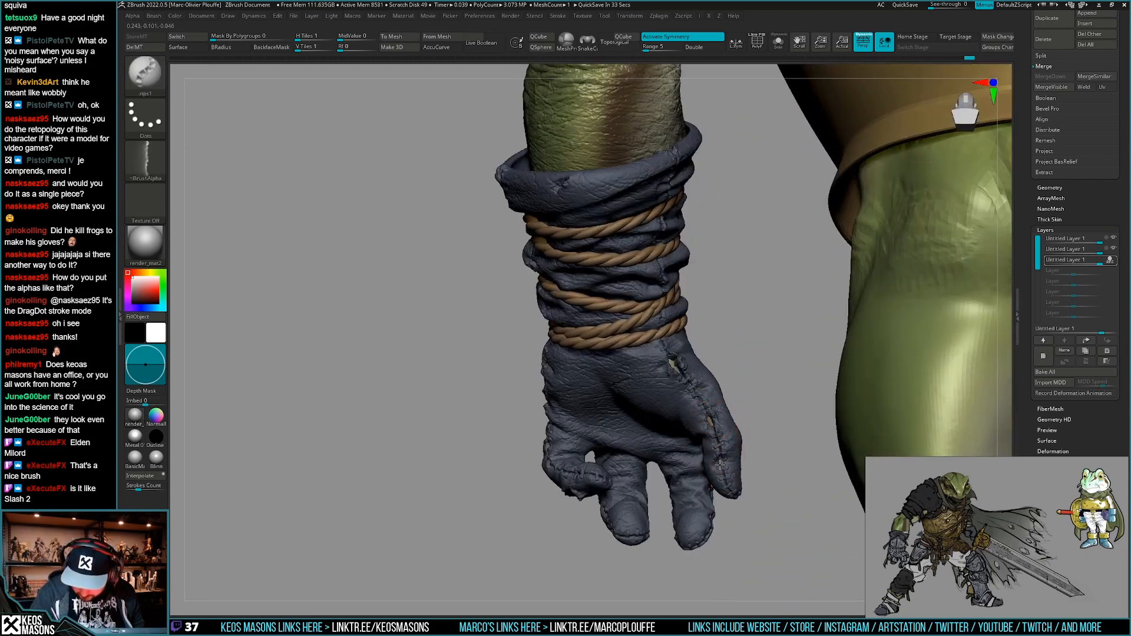
{"action": "right_click_drag", "start_coordinate": [720, 458], "coordinate": [727, 463]}
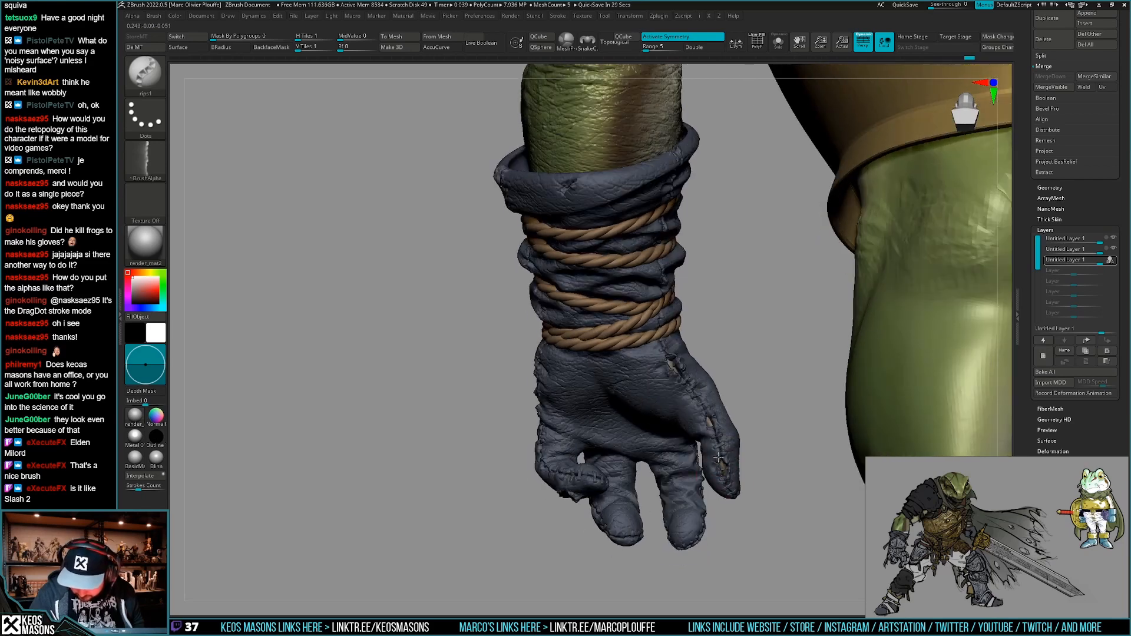
{"action": "mouse_move", "coordinate": [729, 419]}
{"action": "right_mouse_down"}
{"action": "mouse_move", "coordinate": [725, 388]}
{"action": "mouse_move", "coordinate": [729, 450]}
{"action": "right_mouse_up"}
Choose the Standard brush, adjust its size and sculpt wrinkles between the thumb and the back of the hand, undoing an unwanted stroke.
{"action": "key", "text": "b"}
{"action": "key", "text": "s"}
{"action": "key", "text": "t"}
{"action": "mouse_move", "coordinate": [808, 400]}
{"action": "right_mouse_down"}
{"action": "mouse_move", "coordinate": [748, 406]}
{"action": "mouse_move", "coordinate": [805, 418]}
{"action": "mouse_move", "coordinate": [786, 384]}
{"action": "mouse_move", "coordinate": [800, 407]}
{"action": "mouse_move", "coordinate": [773, 431]}
{"action": "mouse_move", "coordinate": [785, 450]}
{"action": "mouse_move", "coordinate": [688, 417]}
{"action": "mouse_move", "coordinate": [697, 402]}
{"action": "mouse_move", "coordinate": [710, 424]}
{"action": "mouse_move", "coordinate": [702, 401]}
{"action": "right_mouse_up"}
{"action": "key", "text": "space"}
{"action": "left_click", "coordinate": [647, 327]}
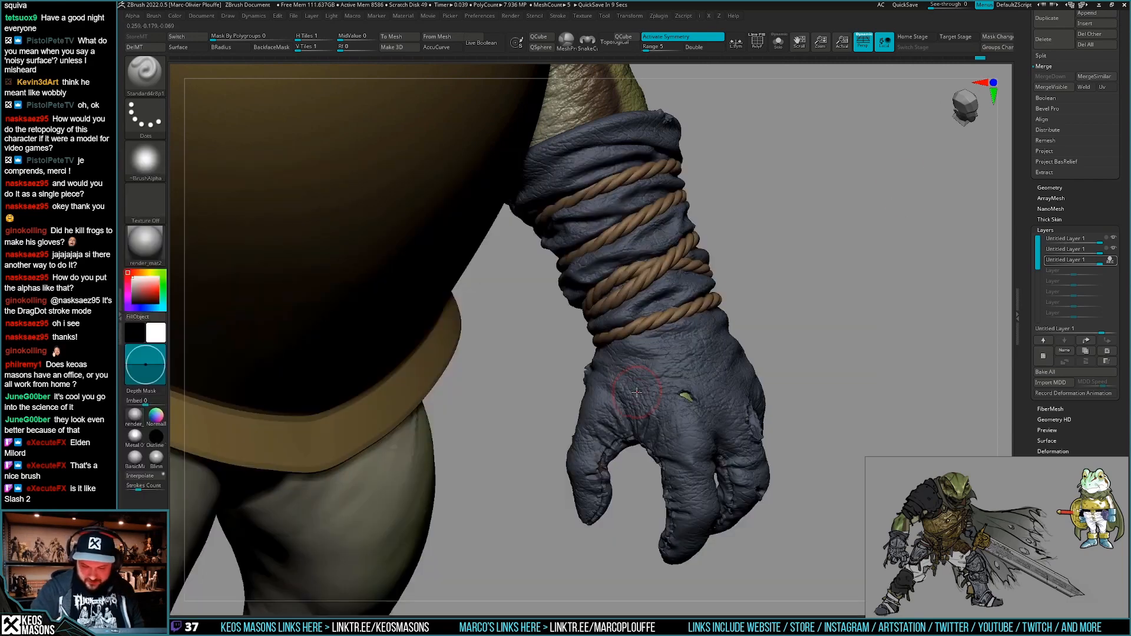
{"action": "right_click_drag", "start_coordinate": [637, 381], "coordinate": [634, 428]}
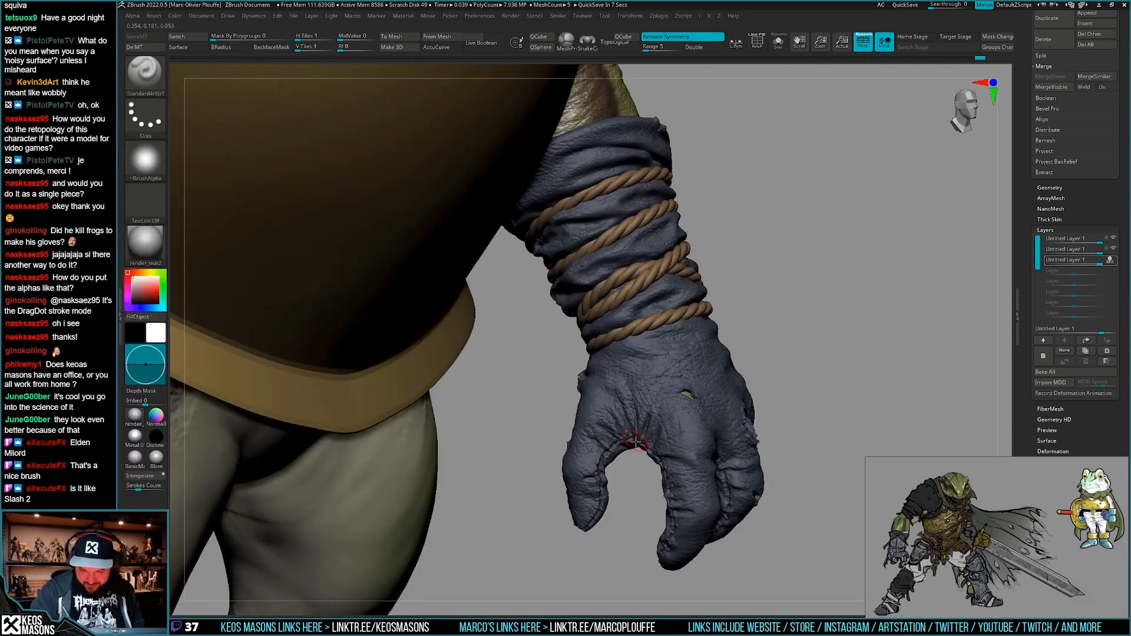
{"action": "right_click_drag", "start_coordinate": [602, 380], "coordinate": [768, 482]}
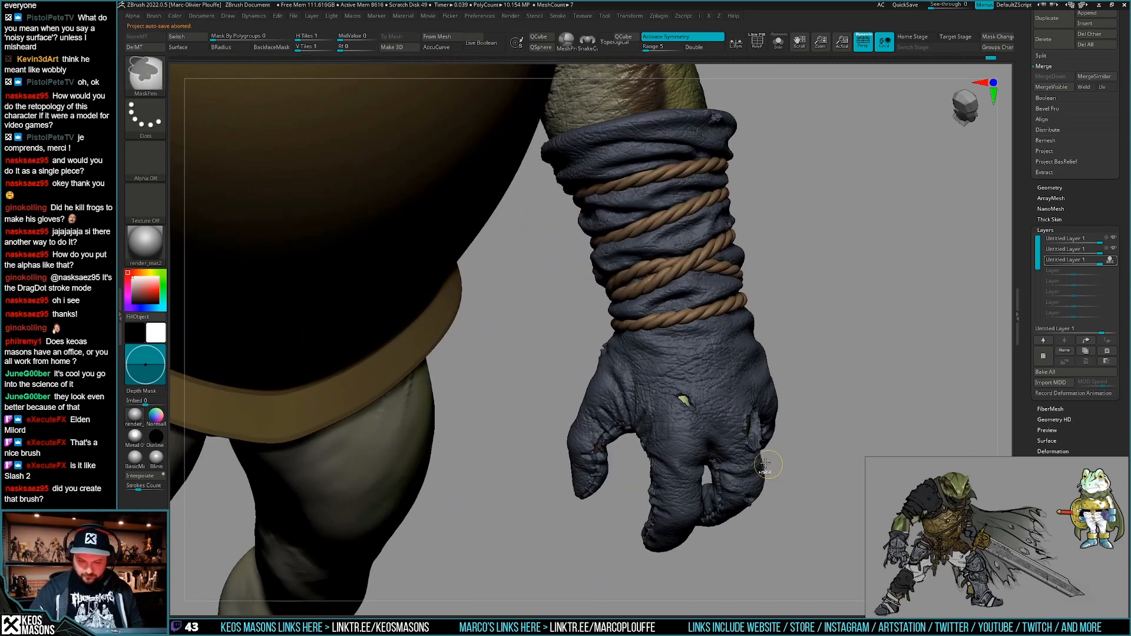
{"action": "key", "text": "ctrl+z"}
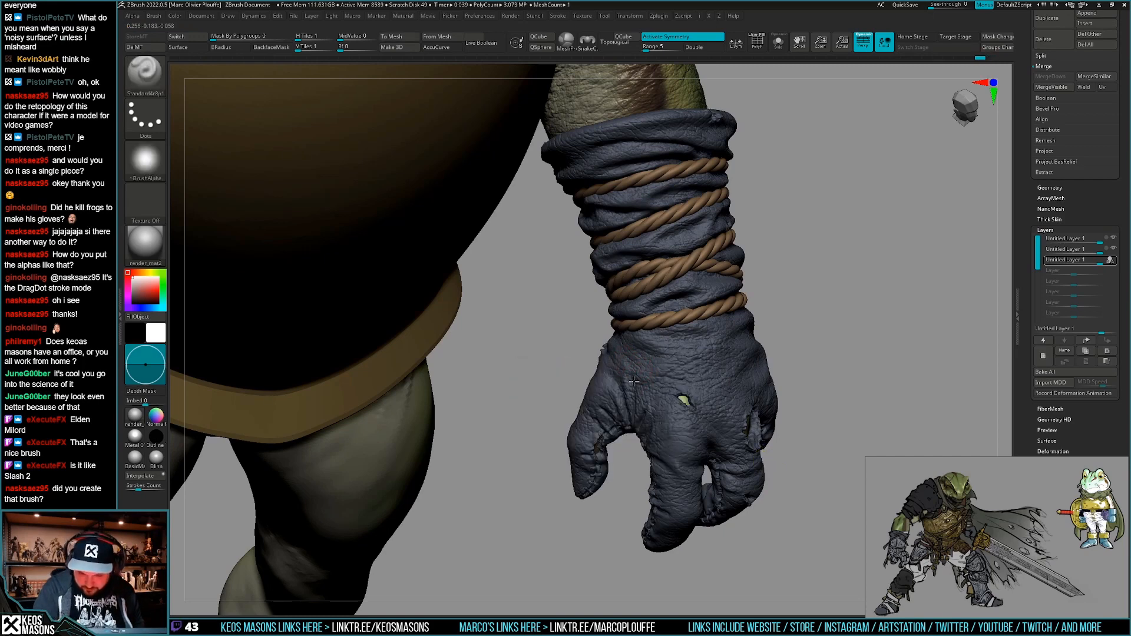
{"action": "left_click_drag", "start_coordinate": [632, 401], "coordinate": [633, 400]}
{"action": "mouse_move", "coordinate": [635, 398]}
{"action": "right_mouse_down"}
{"action": "mouse_move", "coordinate": [666, 365]}
{"action": "mouse_move", "coordinate": [667, 321]}
{"action": "right_mouse_up"}
Check the torn gloves on the whole character and choose the DamStandard brush for the hand.
{"action": "key", "text": "shift+f"}
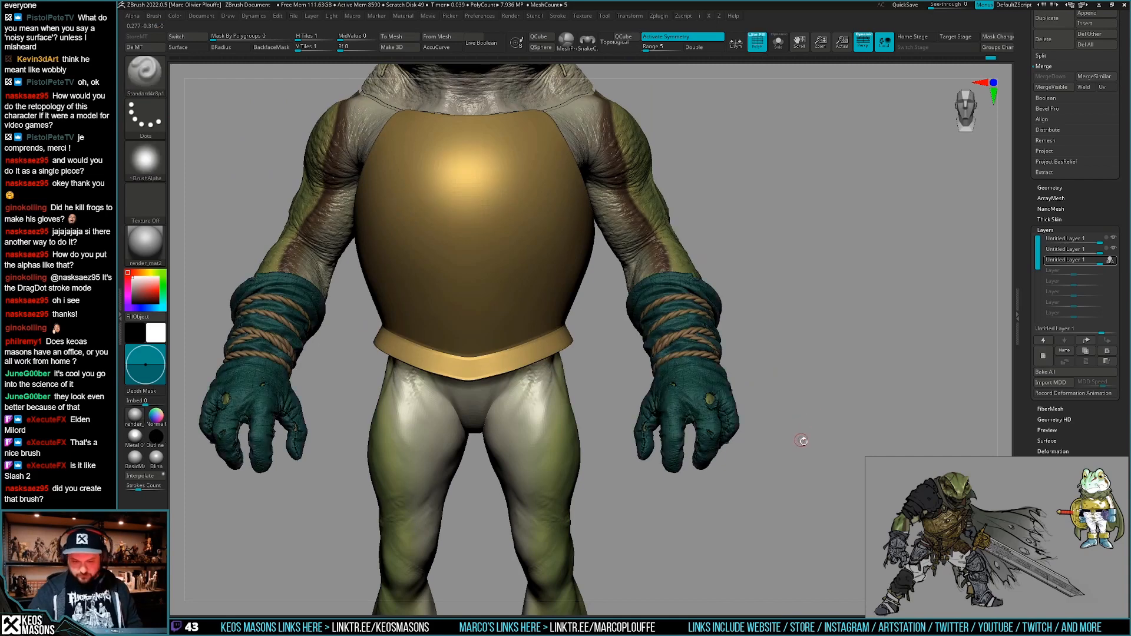
{"action": "key", "text": "shift+f"}
{"action": "mouse_move", "coordinate": [803, 439]}
{"action": "right_mouse_down"}
{"action": "mouse_move", "coordinate": [776, 445]}
{"action": "mouse_move", "coordinate": [762, 434]}
{"action": "mouse_move", "coordinate": [760, 451]}
{"action": "right_mouse_up"}
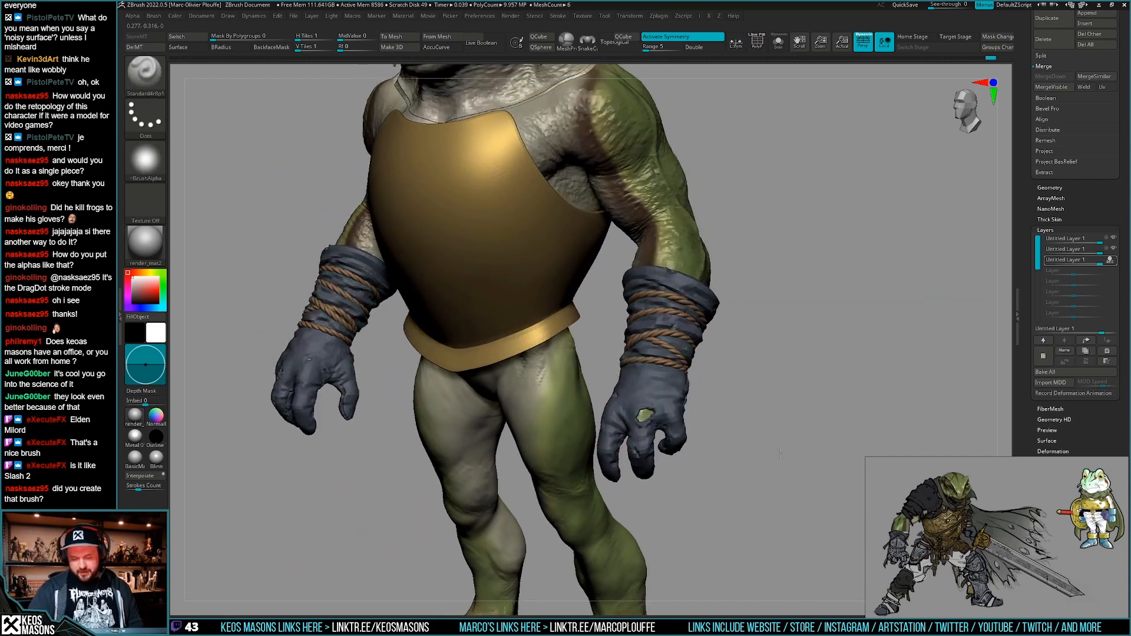
{"action": "mouse_move", "coordinate": [804, 412]}
{"action": "right_mouse_down", "text": "ctrl"}
{"action": "mouse_move", "coordinate": [771, 440]}
{"action": "mouse_move", "coordinate": [788, 424]}
{"action": "mouse_move", "coordinate": [790, 437]}
{"action": "right_mouse_up", "text": "ctrl"}
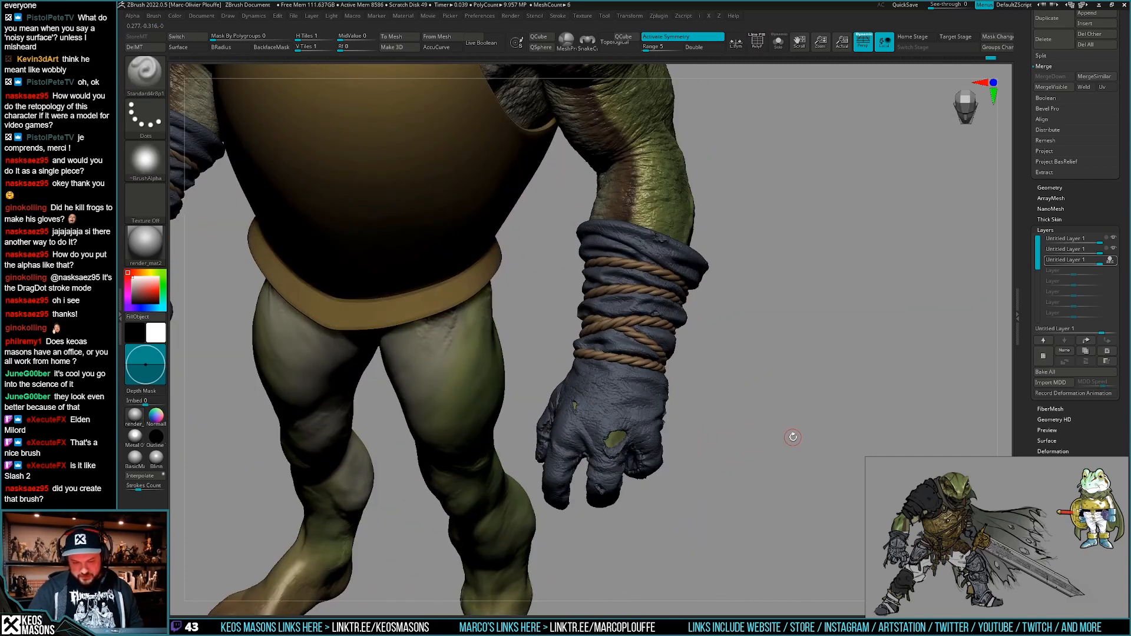
{"action": "key", "text": "space"}
{"action": "left_click", "coordinate": [800, 333]}
{"action": "right_click_drag", "start_coordinate": [802, 348], "coordinate": [726, 341]}
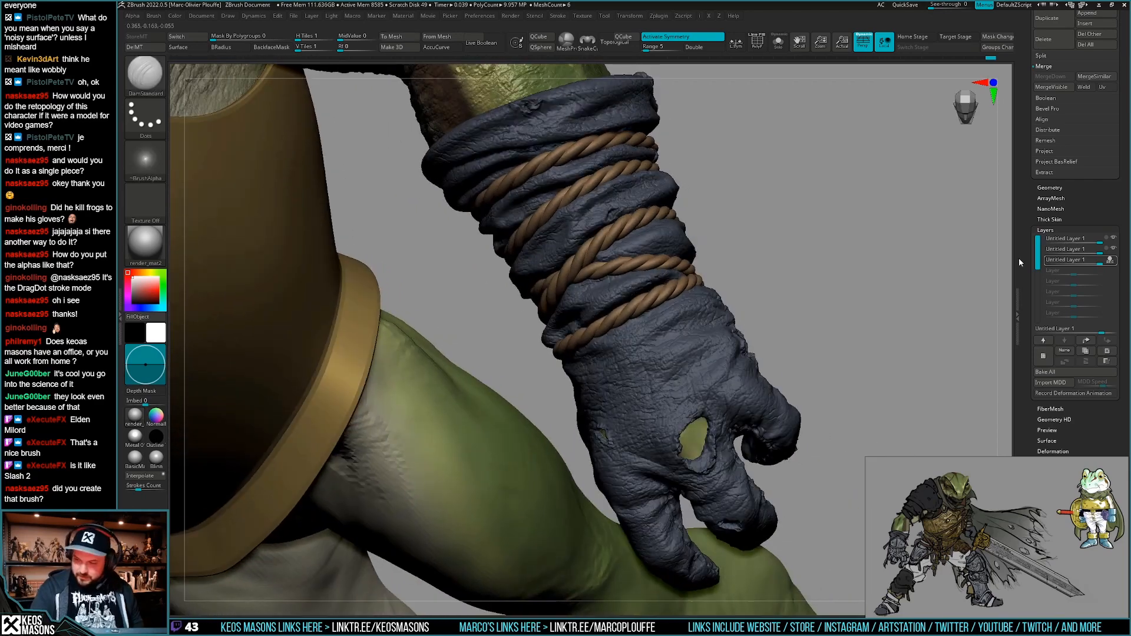
Toggle the third glove layer to compare its effect and set it back to recording.
{"action": "left_click", "coordinate": [1114, 259]}
{"action": "left_click", "coordinate": [1113, 260]}
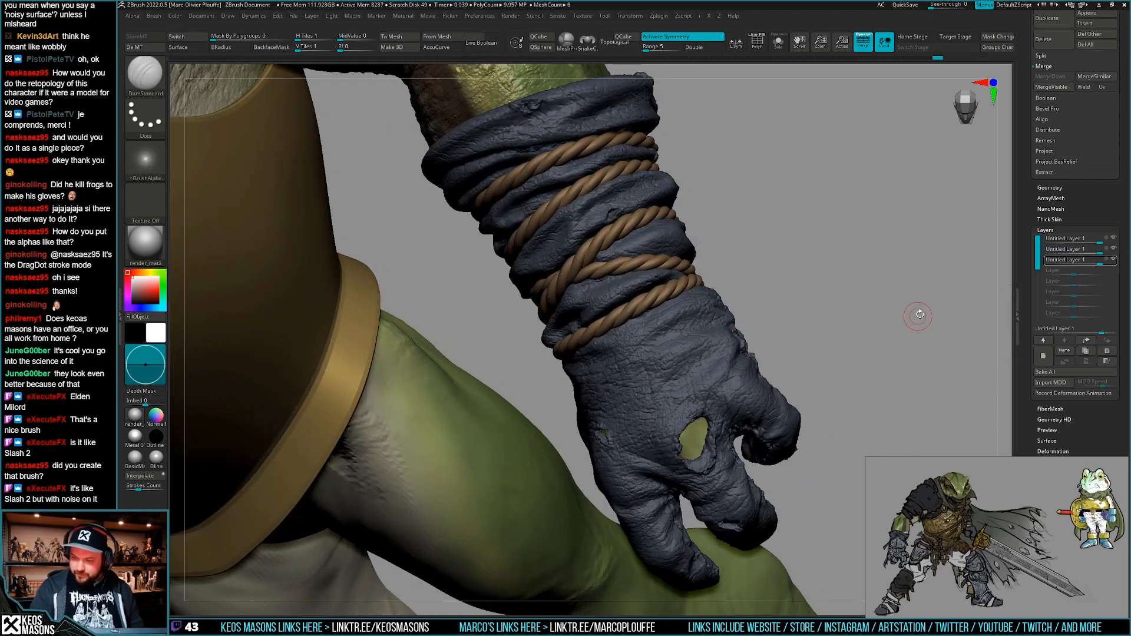
{"action": "left_click", "coordinate": [1107, 259]}
Adjust the DamStandard brush settings and carve fine creases on the back of the hand between the wrist and the knuckles.
{"action": "right_click_drag", "start_coordinate": [733, 306], "coordinate": [712, 382]}
{"action": "key", "text": "space"}
{"action": "left_click_drag", "start_coordinate": [744, 362], "coordinate": [766, 362]}
{"action": "mouse_move", "coordinate": [734, 329]}
{"action": "right_mouse_down"}
{"action": "mouse_move", "coordinate": [683, 377]}
{"action": "mouse_move", "coordinate": [713, 357]}
{"action": "mouse_move", "coordinate": [724, 366]}
{"action": "right_mouse_up"}
{"action": "key", "text": "space"}
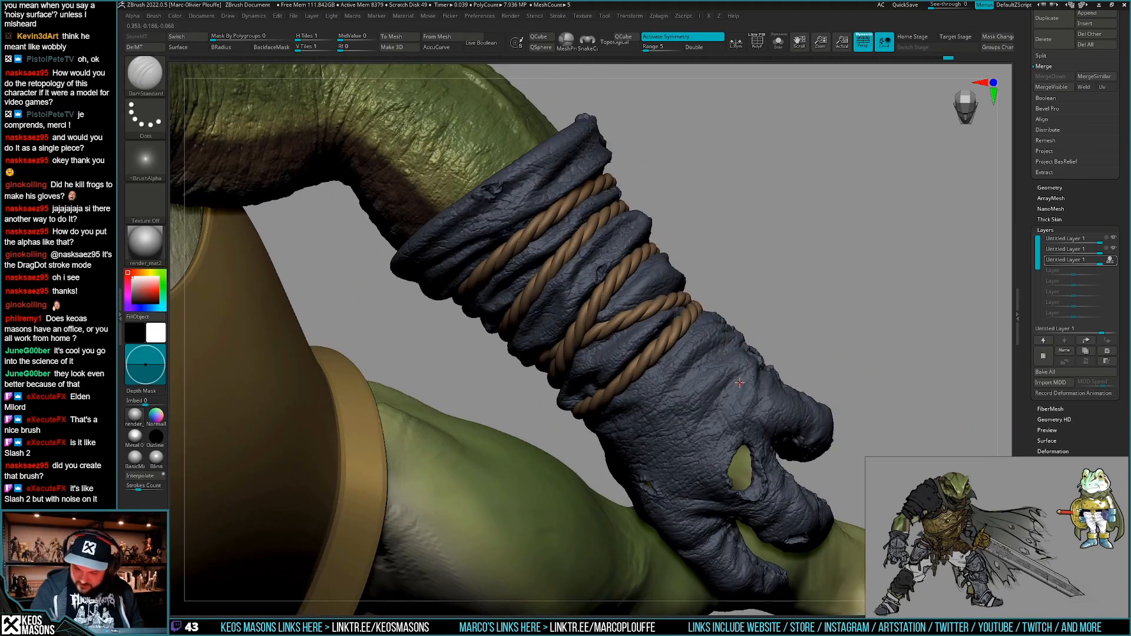
{"action": "key", "text": "space"}
{"action": "left_click_drag", "start_coordinate": [752, 398], "coordinate": [760, 397]}
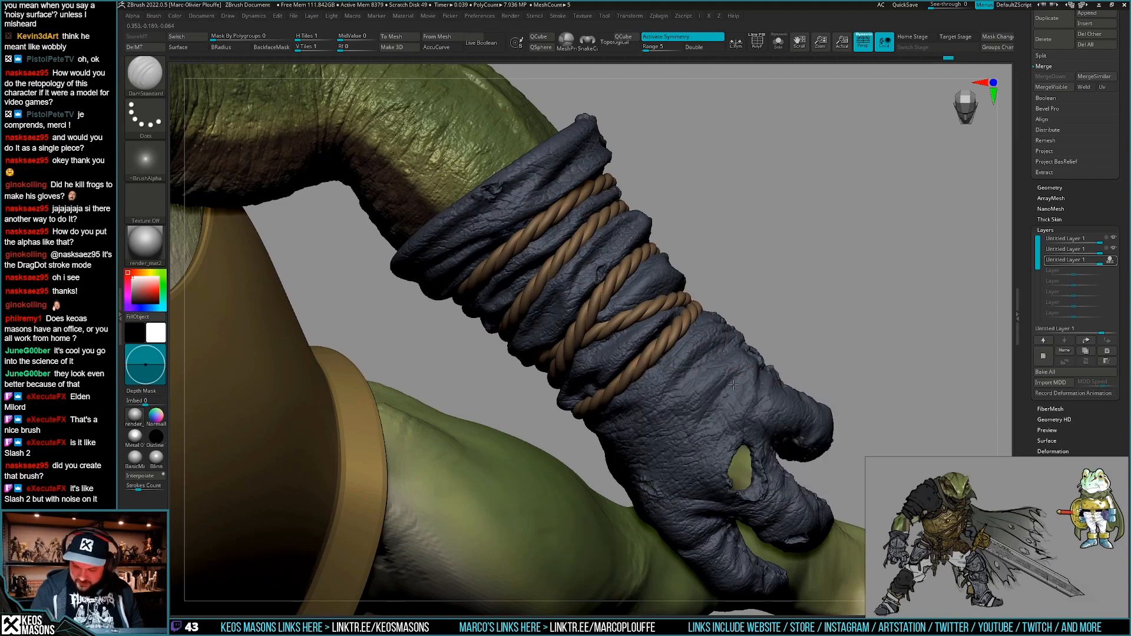
{"action": "key", "text": "space"}
{"action": "mouse_move", "coordinate": [742, 376]}
{"action": "right_mouse_down"}
{"action": "mouse_move", "coordinate": [732, 385]}
{"action": "mouse_move", "coordinate": [745, 368]}
{"action": "right_mouse_up"}
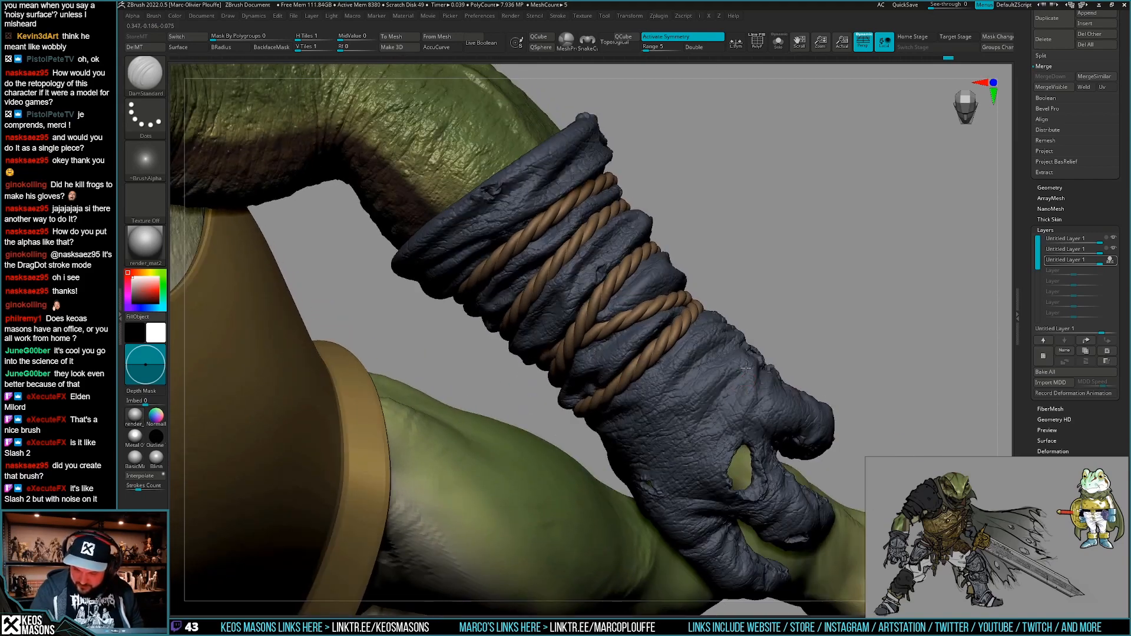
Carve further creases along the side of the hand and towards the wrist folds with the DamStandard brush.
{"action": "right_click_drag", "start_coordinate": [712, 423], "coordinate": [760, 416]}
{"action": "left_click_drag", "start_coordinate": [705, 433], "coordinate": [692, 444]}
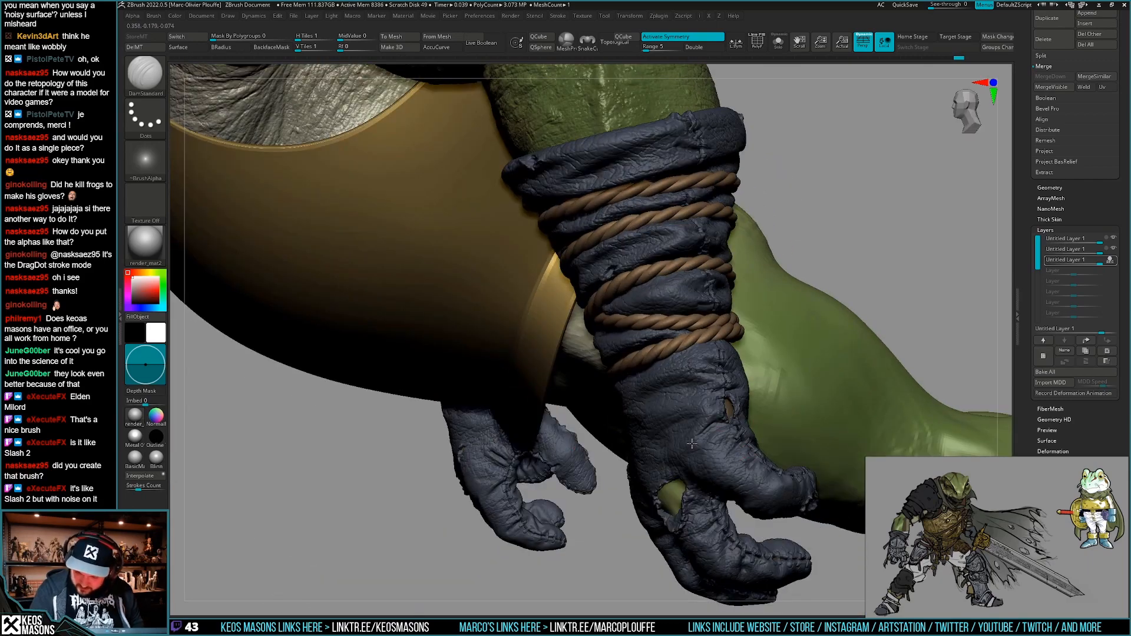
{"action": "right_click_drag", "start_coordinate": [729, 439], "coordinate": [636, 364]}
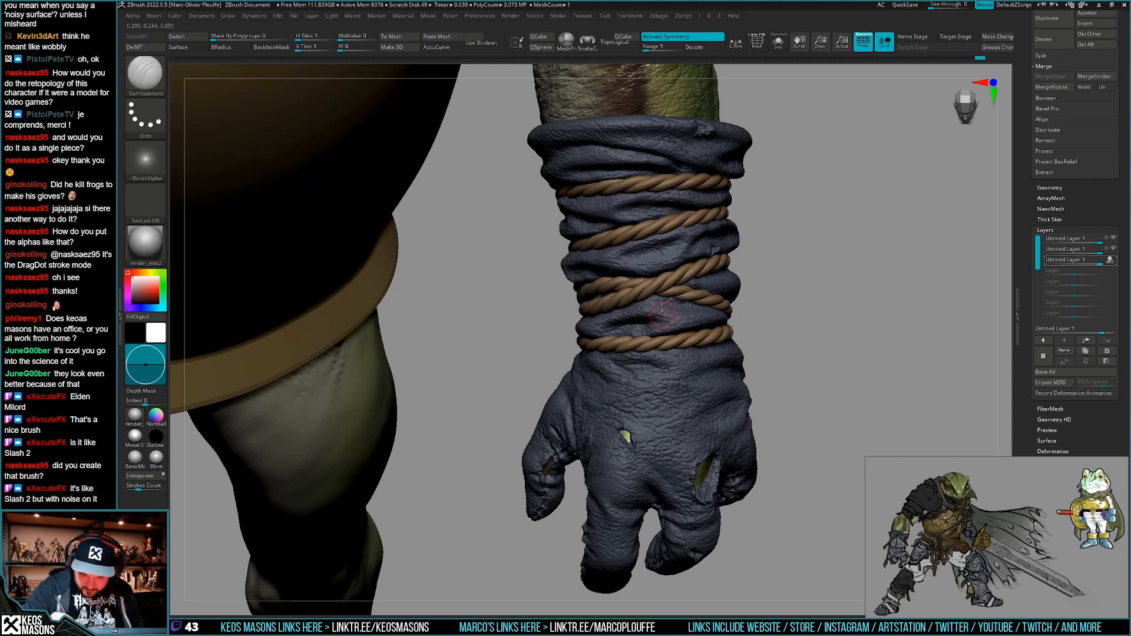
Carve fine leather creases into the fingers and back of the gloved hand with the DamStandard brush.
{"action": "right_click_drag", "start_coordinate": [661, 308], "coordinate": [606, 418]}
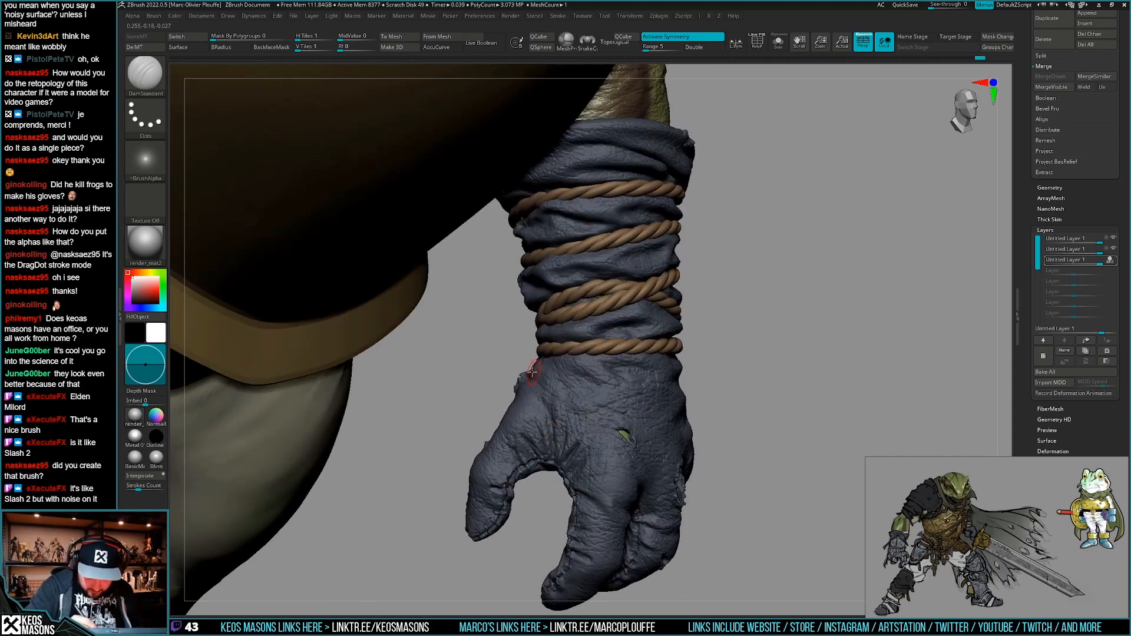
{"action": "right_click_drag", "start_coordinate": [559, 404], "coordinate": [665, 395], "text": "ctrl"}
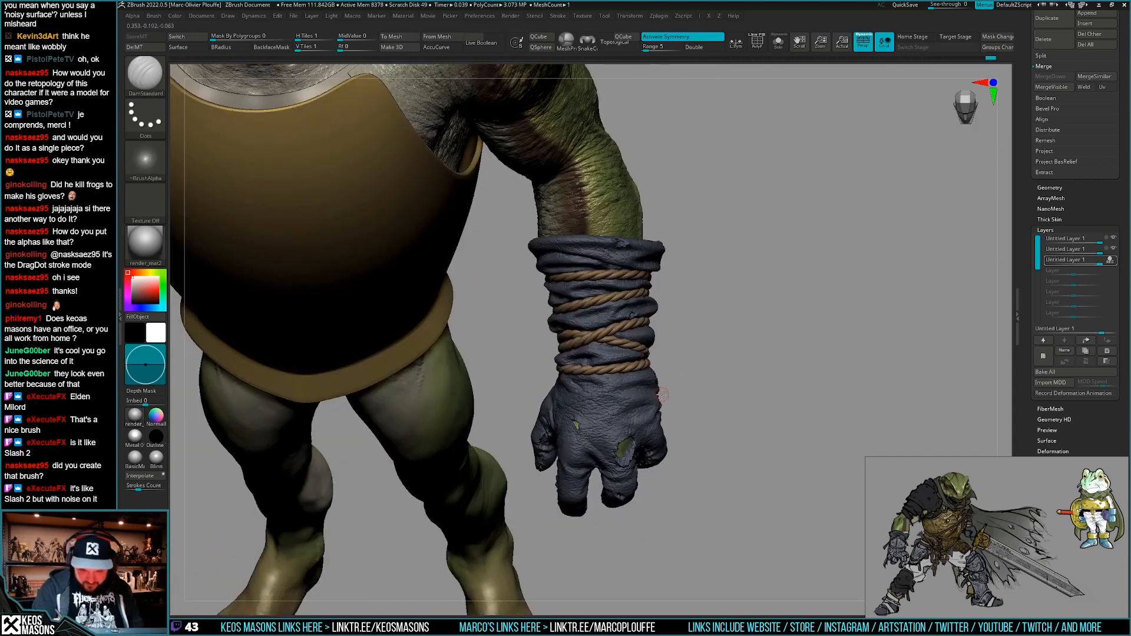
{"action": "right_click_drag", "start_coordinate": [709, 461], "coordinate": [596, 459]}
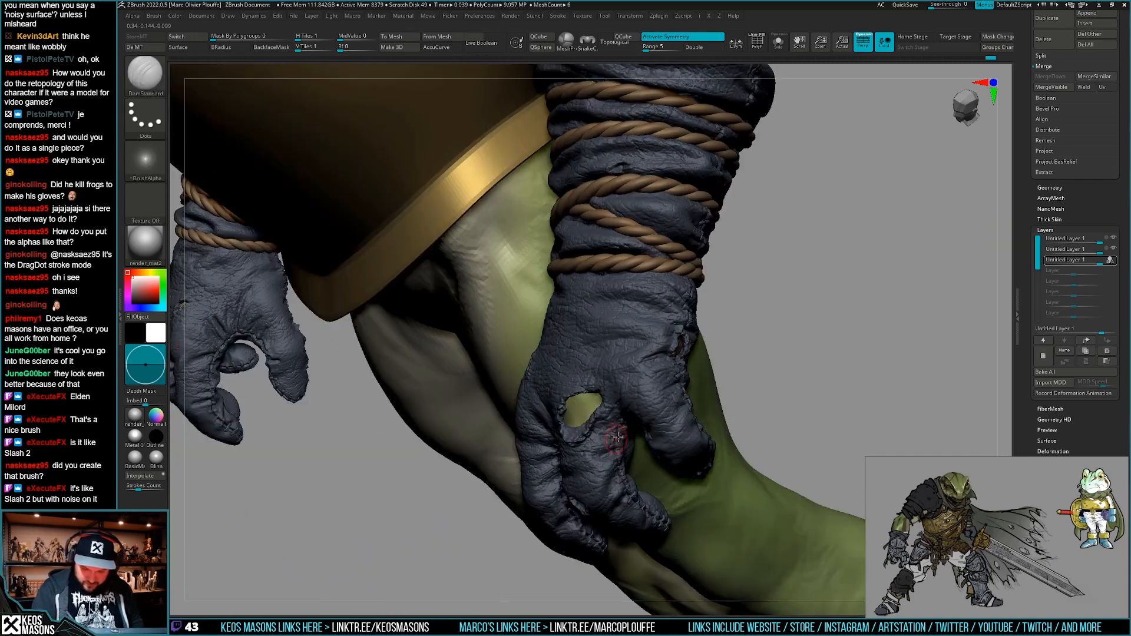
{"action": "mouse_move", "coordinate": [677, 424]}
{"action": "right_mouse_down"}
{"action": "mouse_move", "coordinate": [687, 408]}
{"action": "mouse_move", "coordinate": [719, 439]}
{"action": "right_mouse_up"}
{"action": "left_click_drag", "start_coordinate": [718, 438], "coordinate": [709, 438]}
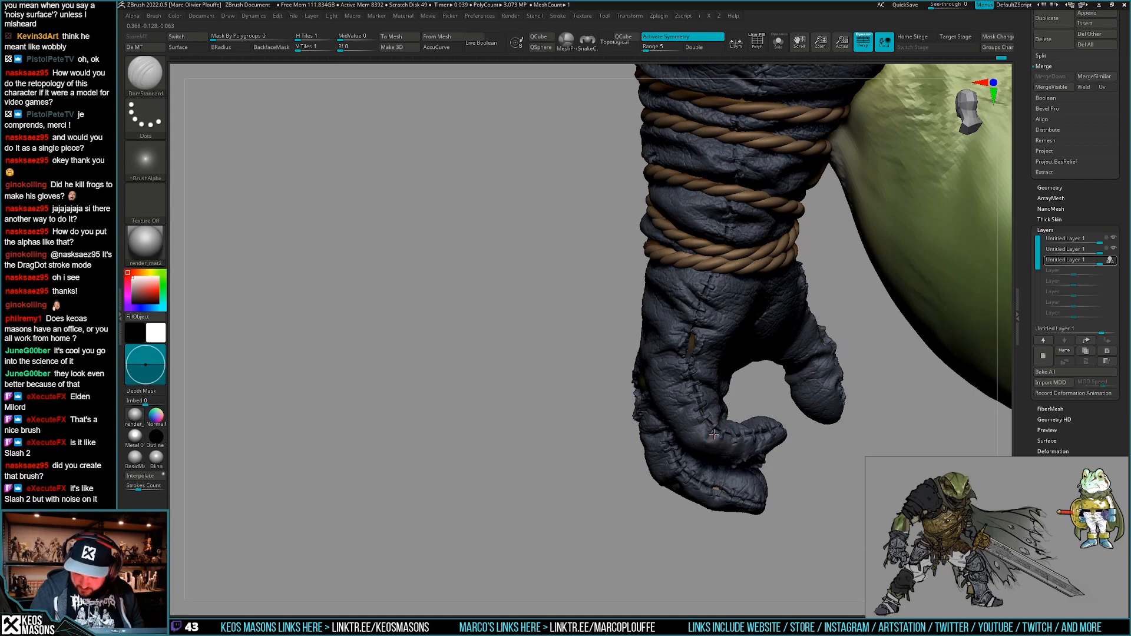
{"action": "mouse_move", "coordinate": [710, 441]}
{"action": "right_mouse_down"}
{"action": "mouse_move", "coordinate": [711, 423]}
{"action": "mouse_move", "coordinate": [698, 437]}
{"action": "mouse_move", "coordinate": [651, 413]}
{"action": "right_mouse_up"}
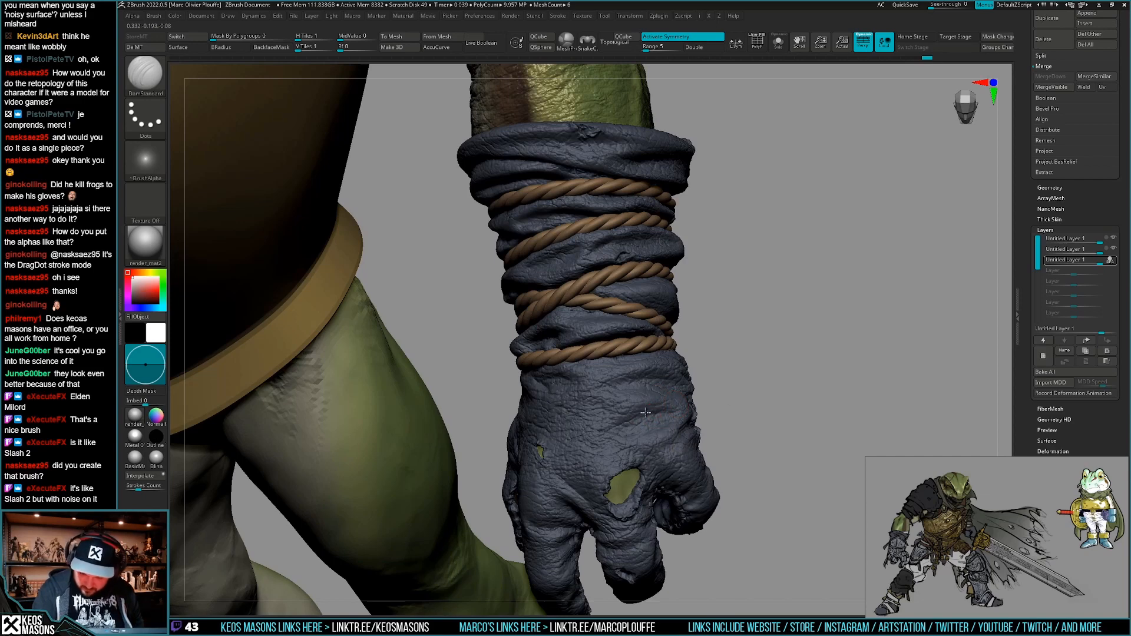
{"action": "left_click_drag", "start_coordinate": [665, 402], "coordinate": [613, 430]}
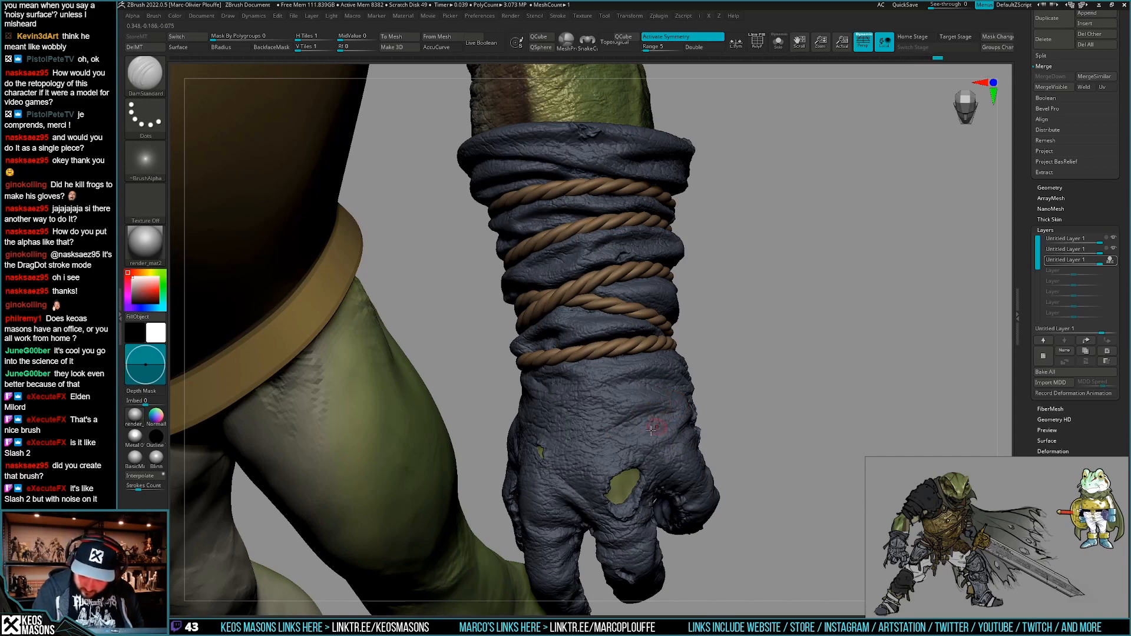
{"action": "right_click_drag", "start_coordinate": [668, 394], "coordinate": [666, 363]}
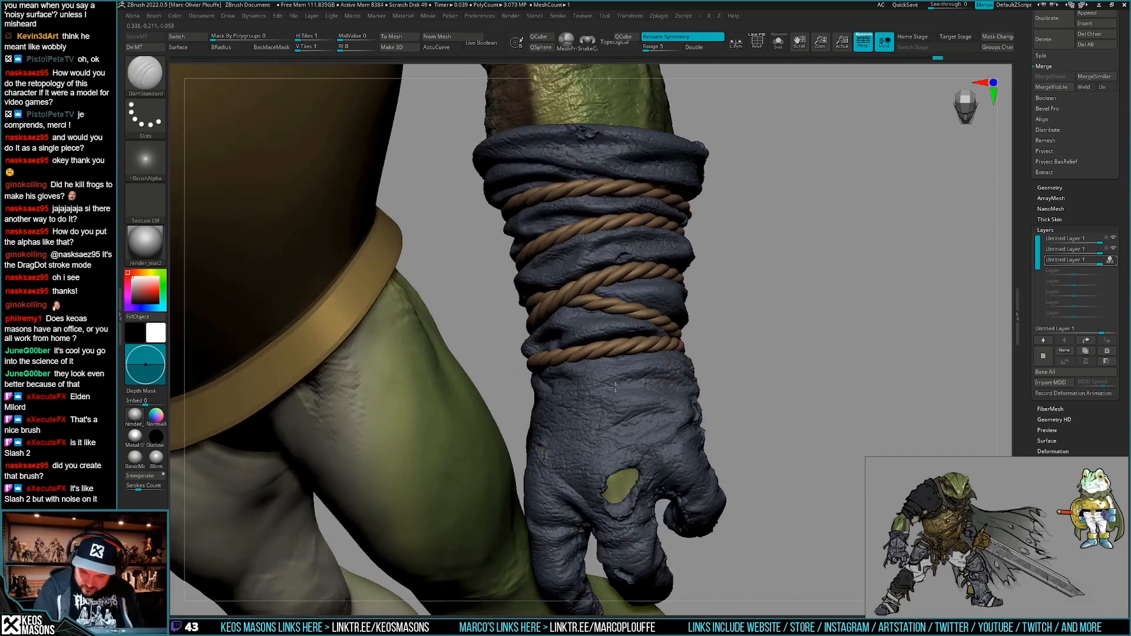
{"action": "left_click_drag", "start_coordinate": [616, 387], "coordinate": [611, 388]}
Carve wrinkle detail into the glove's upper cuff above the topmost rope with the DamStandard brush.
{"action": "right_click_drag", "start_coordinate": [666, 297], "coordinate": [650, 373], "text": "alt"}
{"action": "right_click_drag", "start_coordinate": [644, 313], "coordinate": [646, 380], "text": "alt"}
{"action": "mouse_move", "coordinate": [677, 335]}
{"action": "right_mouse_down"}
{"action": "mouse_move", "coordinate": [657, 272]}
{"action": "mouse_move", "coordinate": [726, 285]}
{"action": "right_mouse_up"}
{"action": "right_click_drag", "start_coordinate": [681, 318], "coordinate": [666, 322]}
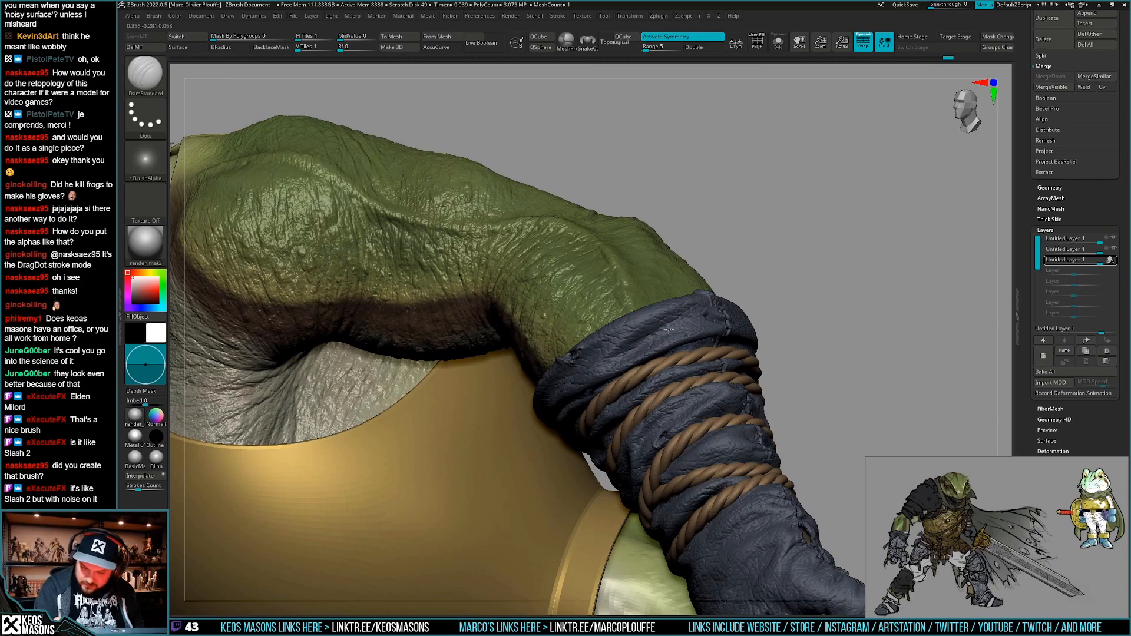
{"action": "right_click_drag", "start_coordinate": [673, 324], "coordinate": [659, 342]}
{"action": "right_click_drag", "start_coordinate": [713, 375], "coordinate": [641, 404]}
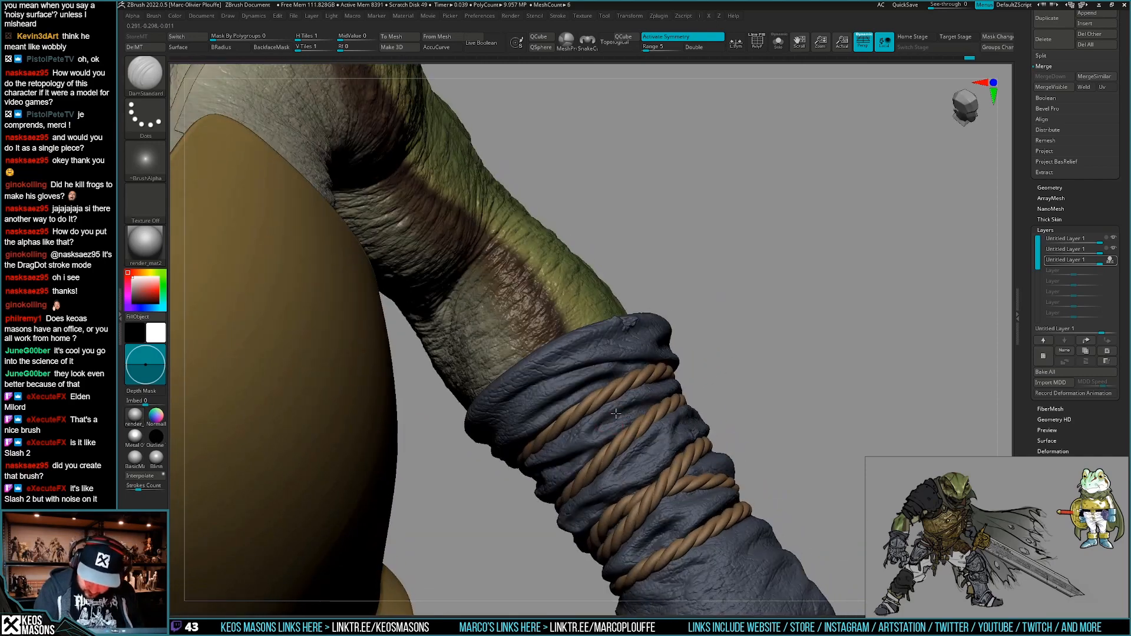
{"action": "right_click_drag", "start_coordinate": [613, 400], "coordinate": [588, 374]}
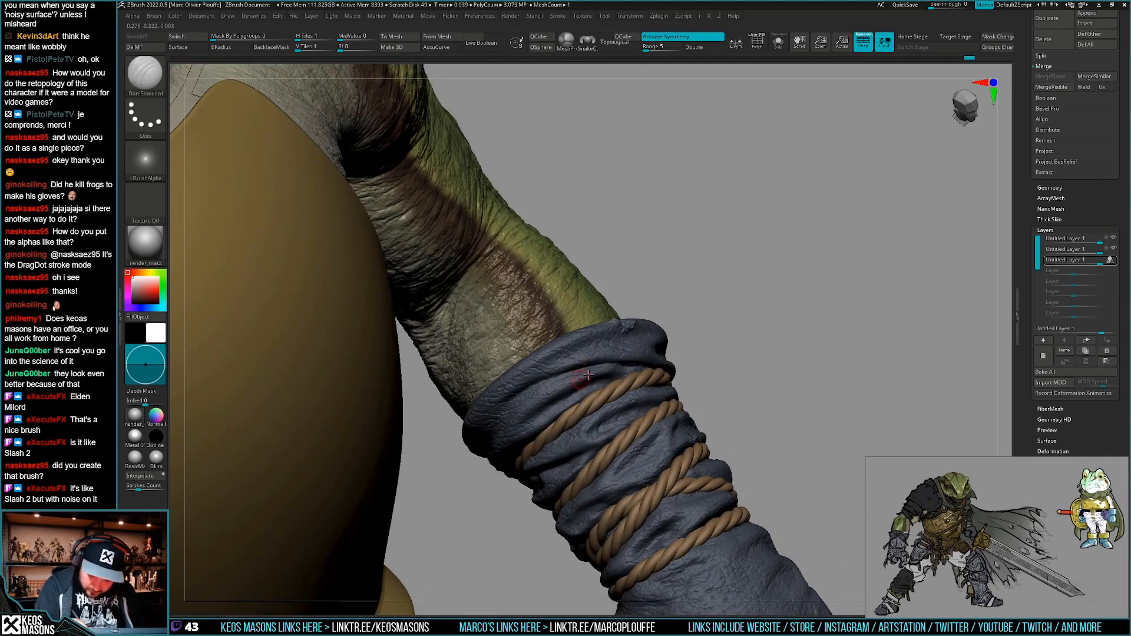
{"action": "left_click_drag", "start_coordinate": [554, 381], "coordinate": [566, 354]}
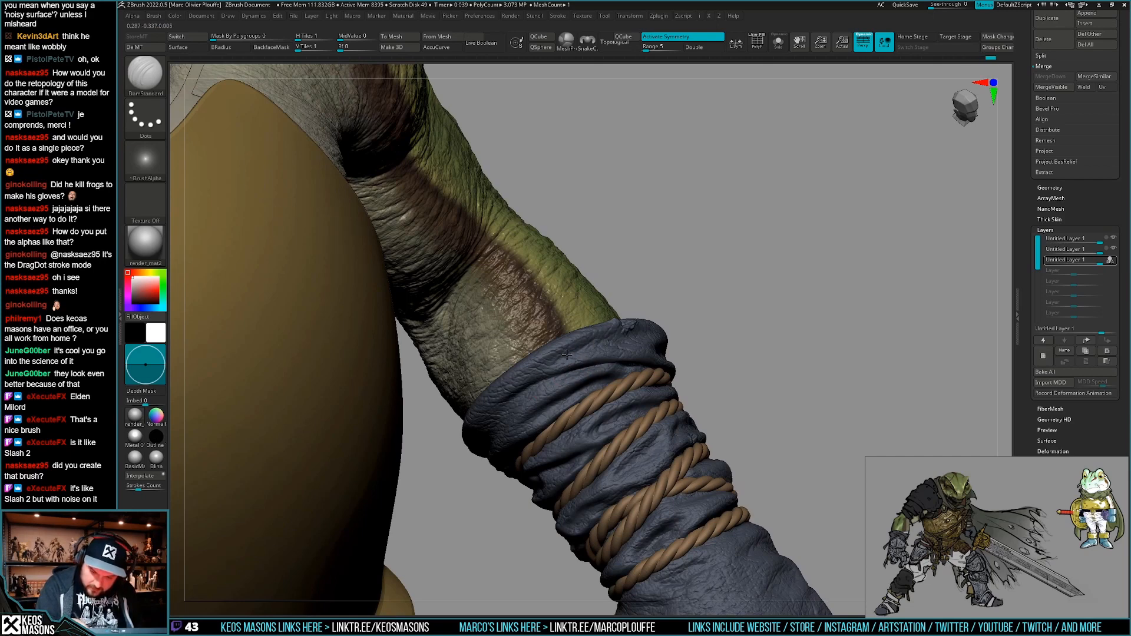
Deepen the leather folds between the ropes wrapped around the glove's forearm section.
{"action": "right_click_drag", "start_coordinate": [587, 363], "coordinate": [616, 349]}
{"action": "right_click_drag", "start_coordinate": [643, 457], "coordinate": [649, 461]}
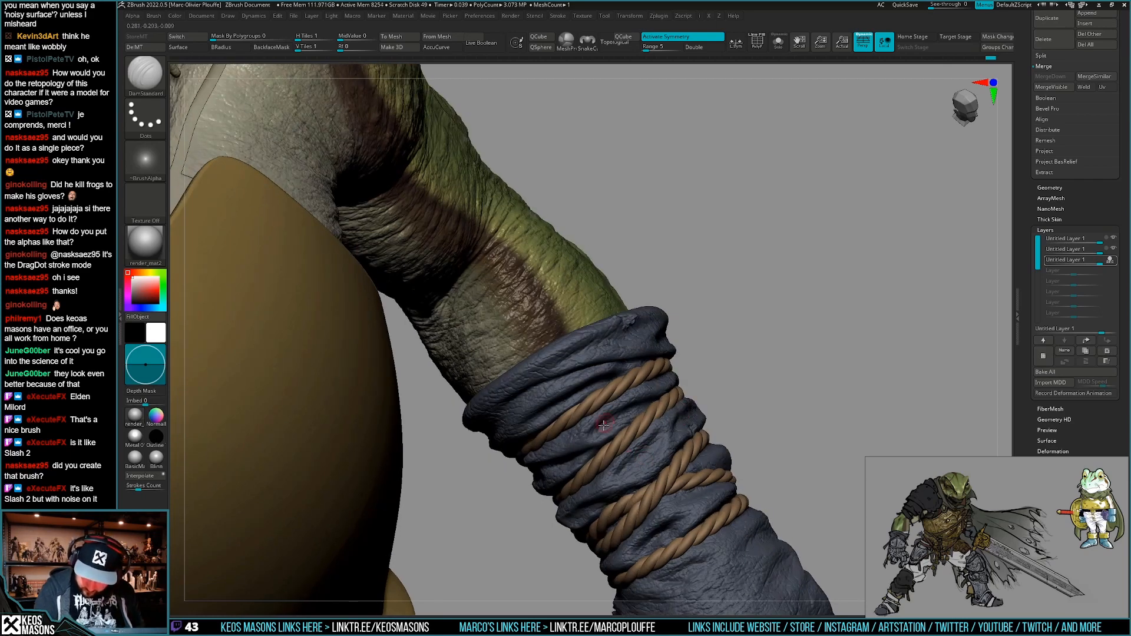
{"action": "left_click_drag", "start_coordinate": [603, 425], "coordinate": [599, 435]}
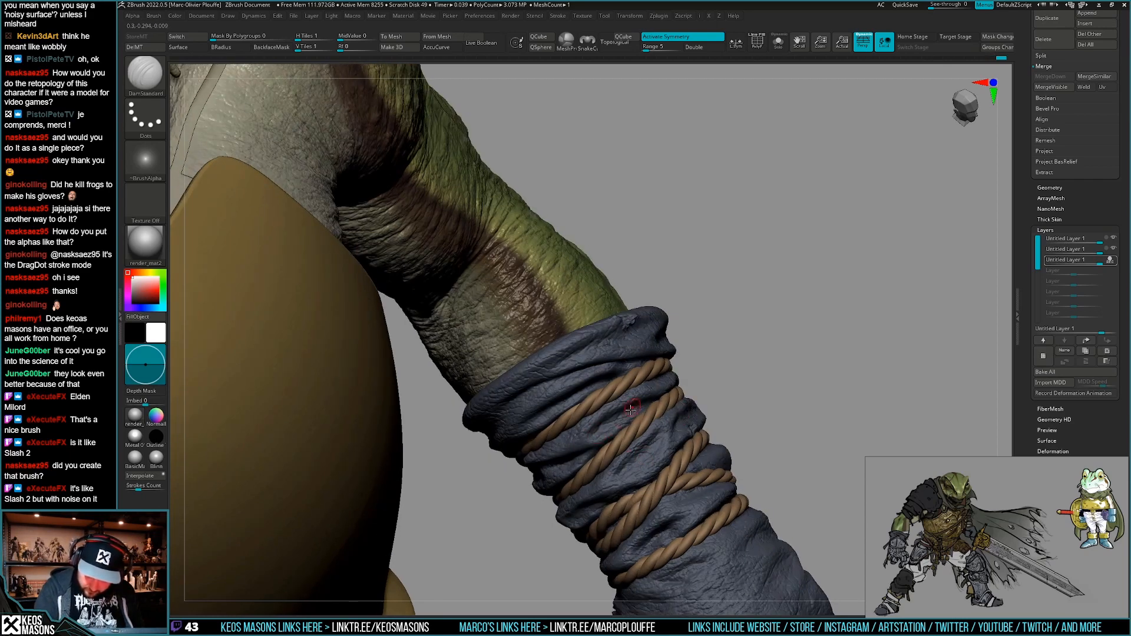
{"action": "mouse_move", "coordinate": [630, 409]}
{"action": "right_mouse_down"}
{"action": "mouse_move", "coordinate": [582, 417]}
{"action": "mouse_move", "coordinate": [671, 538]}
{"action": "mouse_move", "coordinate": [659, 530]}
{"action": "mouse_move", "coordinate": [648, 417]}
{"action": "right_mouse_up"}
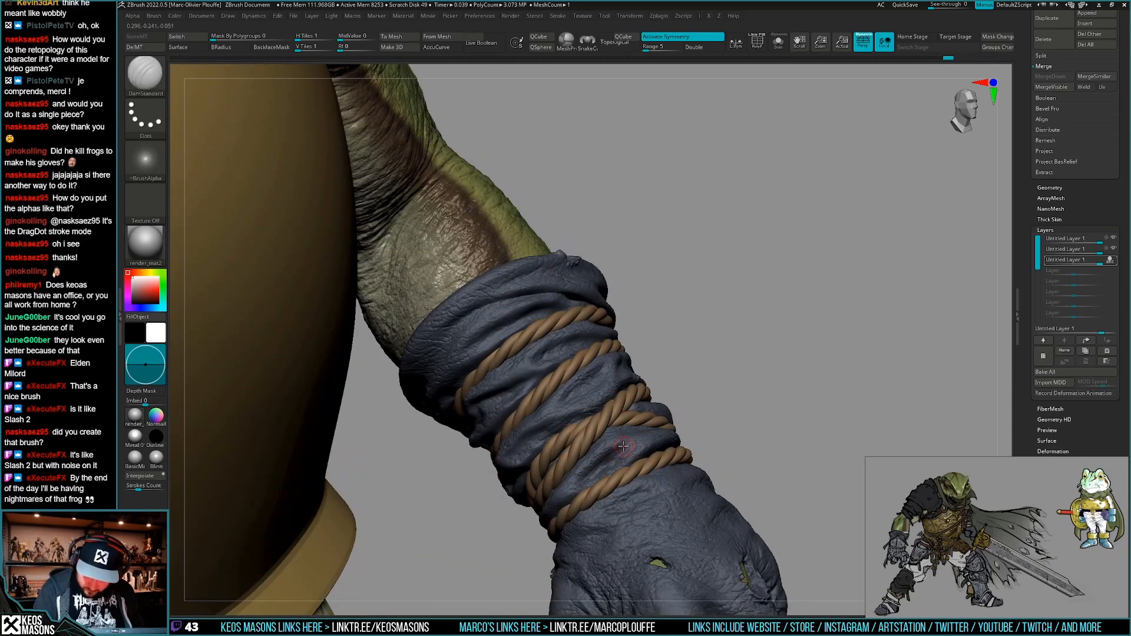
{"action": "right_click_drag", "start_coordinate": [629, 446], "coordinate": [607, 468]}
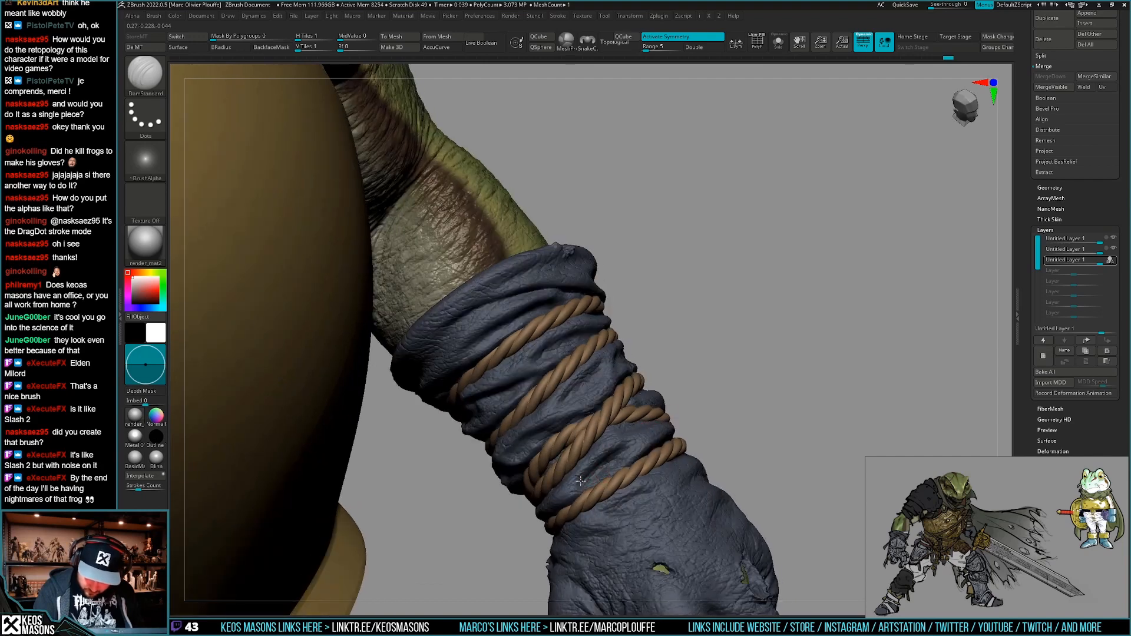
Carve a crease near the base of the glove's thumb with the DamStandard brush.
{"action": "right_click_drag", "start_coordinate": [619, 476], "coordinate": [767, 388]}
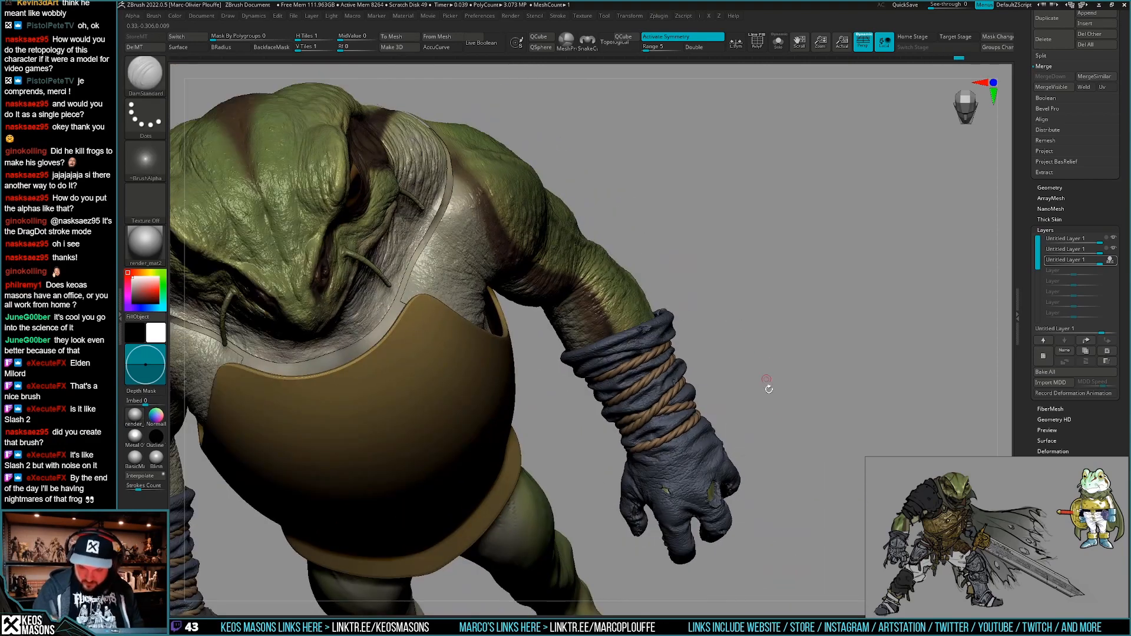
{"action": "right_click_drag", "start_coordinate": [775, 430], "coordinate": [660, 386]}
{"action": "right_click_drag", "start_coordinate": [660, 386], "coordinate": [645, 433], "text": "ctrl"}
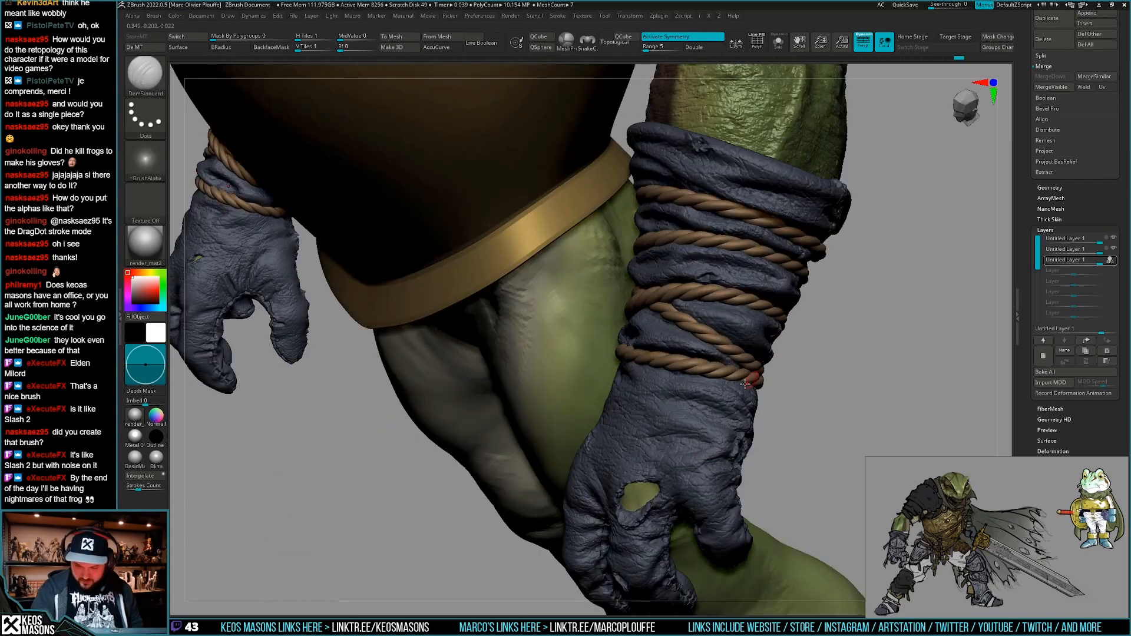
{"action": "right_click_drag", "start_coordinate": [736, 440], "coordinate": [738, 388]}
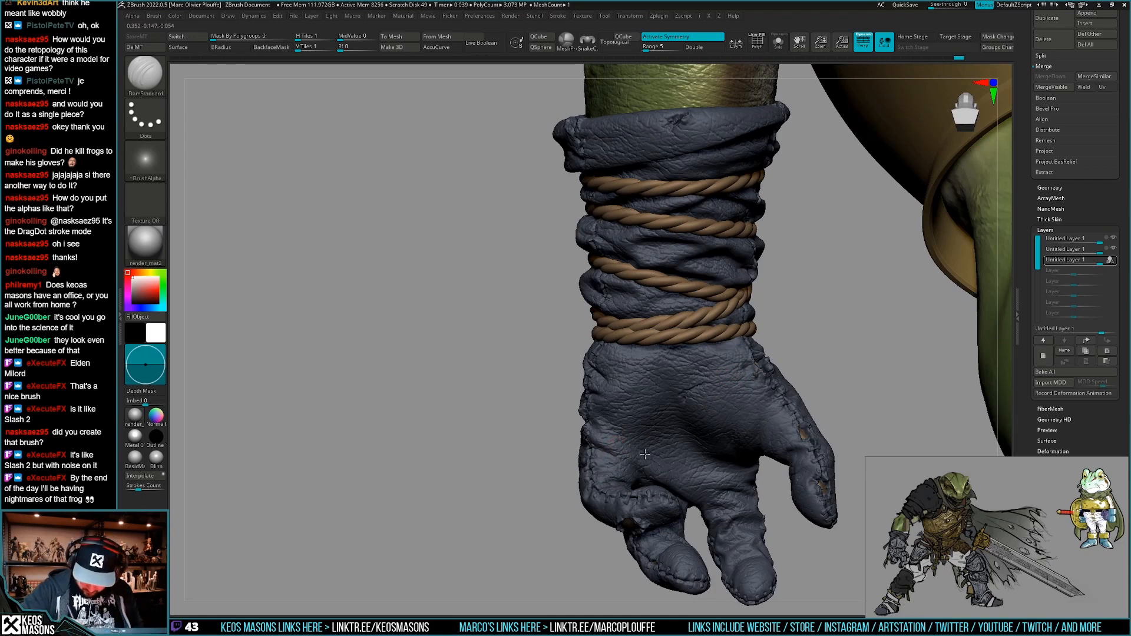
{"action": "right_click_drag", "start_coordinate": [643, 444], "coordinate": [857, 421]}
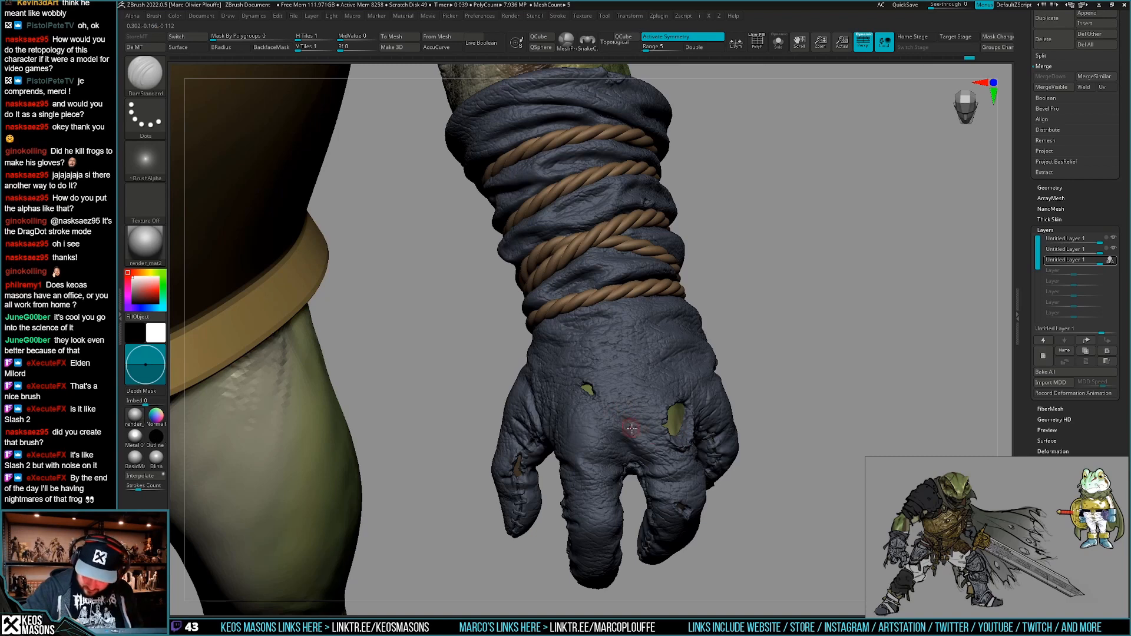
{"action": "mouse_move", "coordinate": [625, 422]}
{"action": "right_mouse_down"}
{"action": "mouse_move", "coordinate": [615, 427]}
{"action": "mouse_move", "coordinate": [630, 441]}
{"action": "right_mouse_up"}
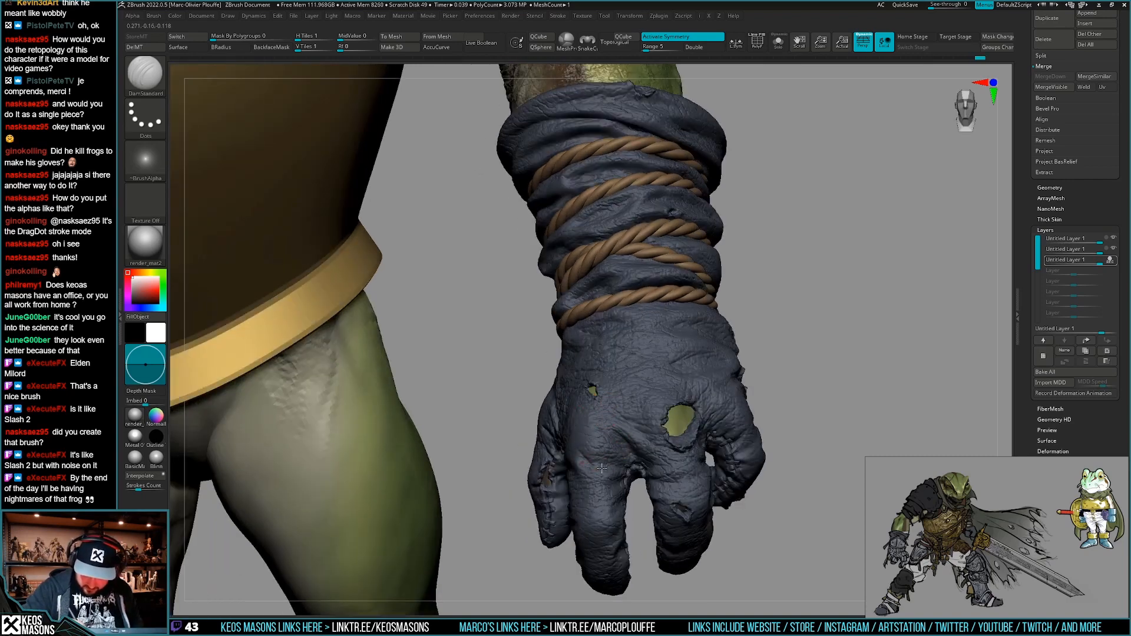
{"action": "right_click_drag", "start_coordinate": [622, 469], "coordinate": [566, 465]}
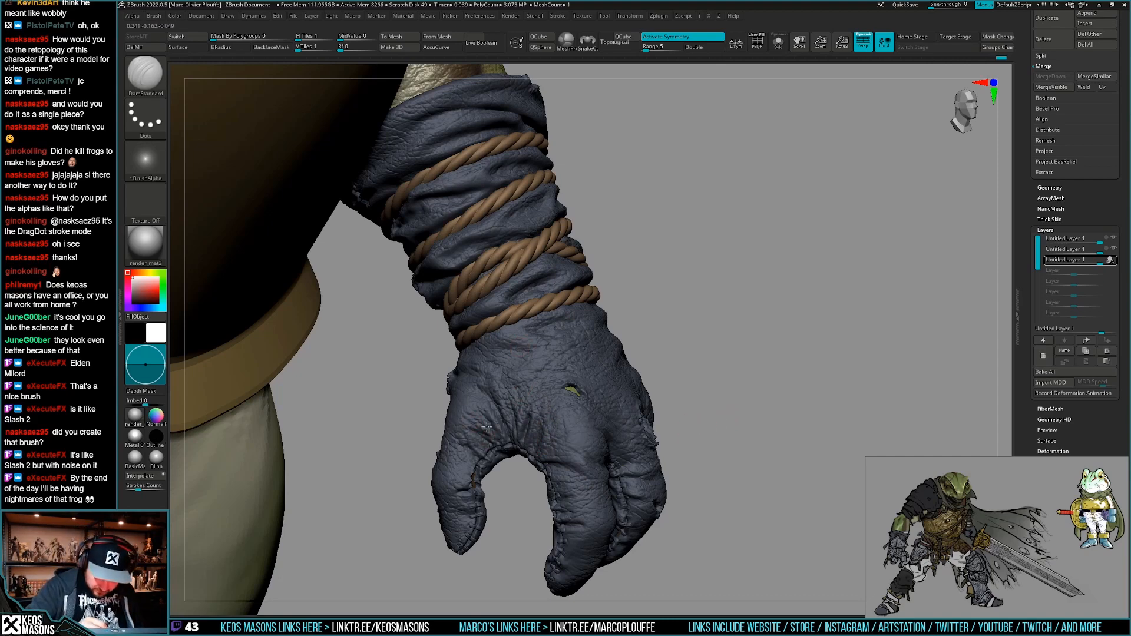
{"action": "left_click_drag", "start_coordinate": [486, 426], "coordinate": [472, 401]}
Check the creases around the glove and ropes, and stop recording on the glove's lowest sculpt layer.
{"action": "mouse_move", "coordinate": [494, 439]}
{"action": "right_mouse_down", "text": "ctrl"}
{"action": "mouse_move", "coordinate": [643, 442]}
{"action": "mouse_move", "coordinate": [573, 497]}
{"action": "mouse_move", "coordinate": [610, 407]}
{"action": "mouse_move", "coordinate": [516, 420]}
{"action": "mouse_move", "coordinate": [589, 420]}
{"action": "mouse_move", "coordinate": [582, 430]}
{"action": "mouse_move", "coordinate": [602, 445]}
{"action": "mouse_move", "coordinate": [615, 417]}
{"action": "right_mouse_up", "text": "ctrl"}
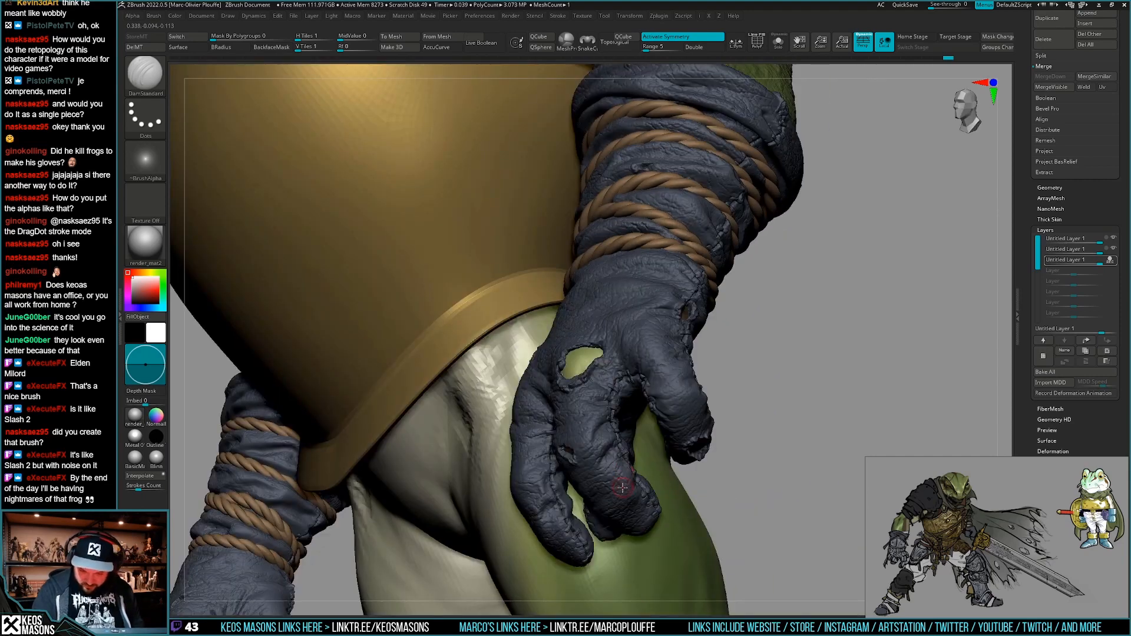
{"action": "mouse_move", "coordinate": [622, 487]}
{"action": "right_mouse_down"}
{"action": "mouse_move", "coordinate": [604, 471]}
{"action": "mouse_move", "coordinate": [616, 465]}
{"action": "right_mouse_up"}
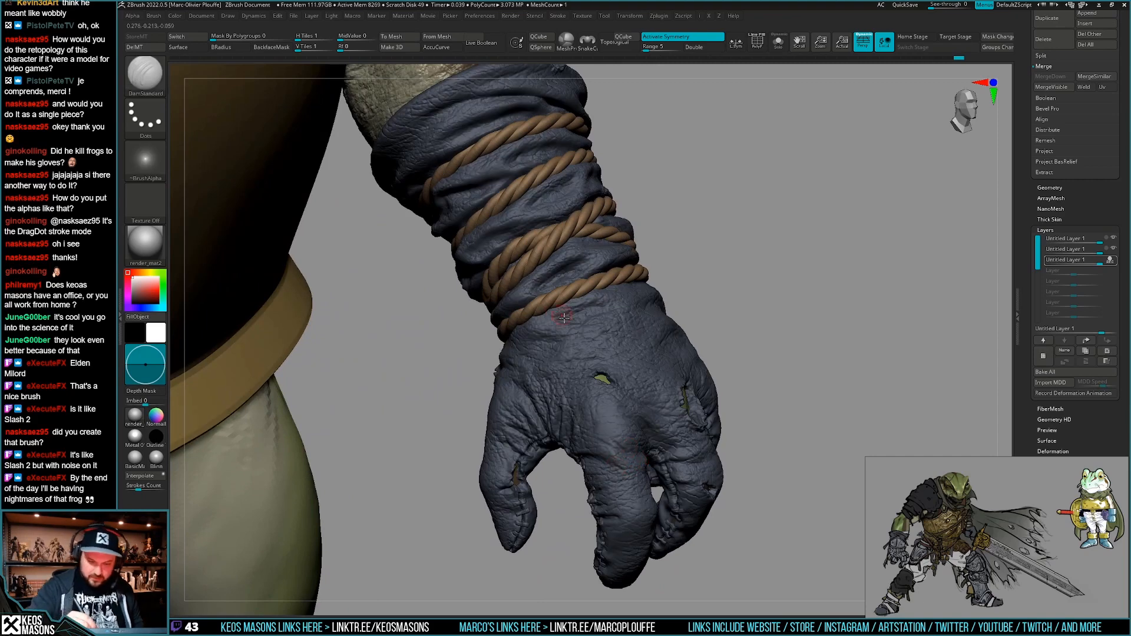
{"action": "right_click_drag", "start_coordinate": [559, 323], "coordinate": [576, 396], "text": "alt"}
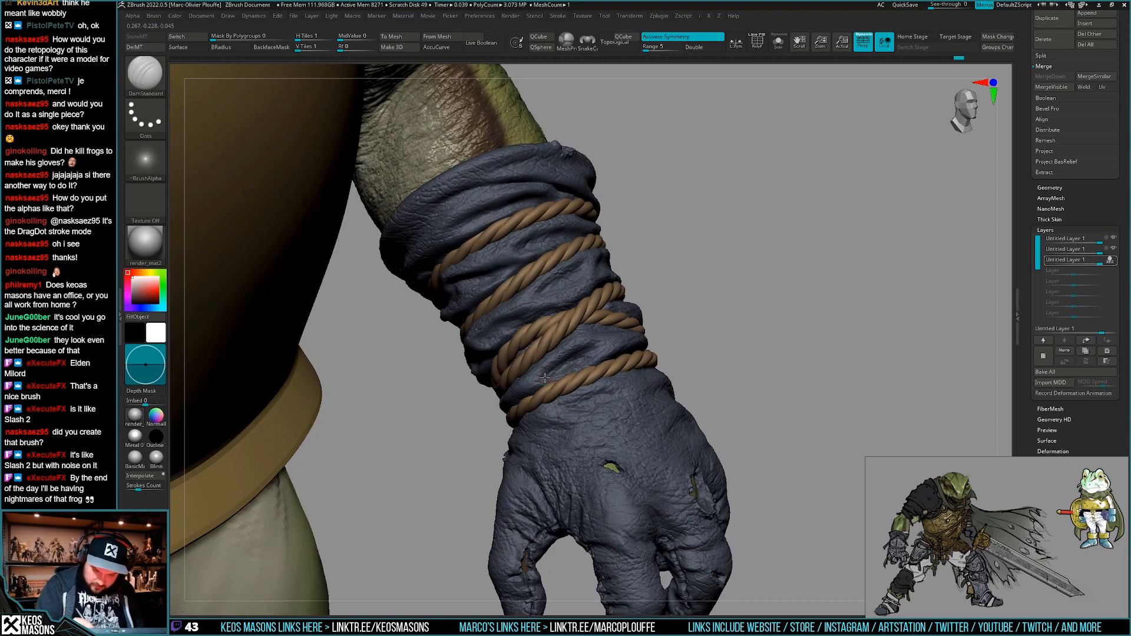
{"action": "right_click_drag", "start_coordinate": [527, 390], "coordinate": [483, 337]}
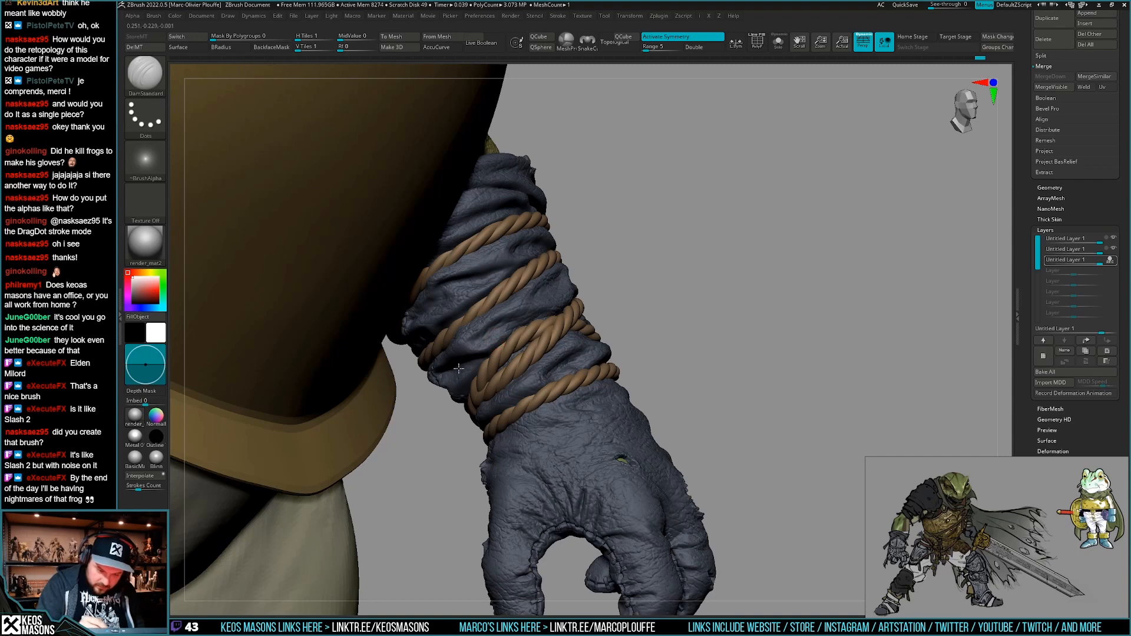
{"action": "right_click_drag", "start_coordinate": [522, 333], "coordinate": [619, 309]}
{"action": "left_click", "coordinate": [1096, 259]}
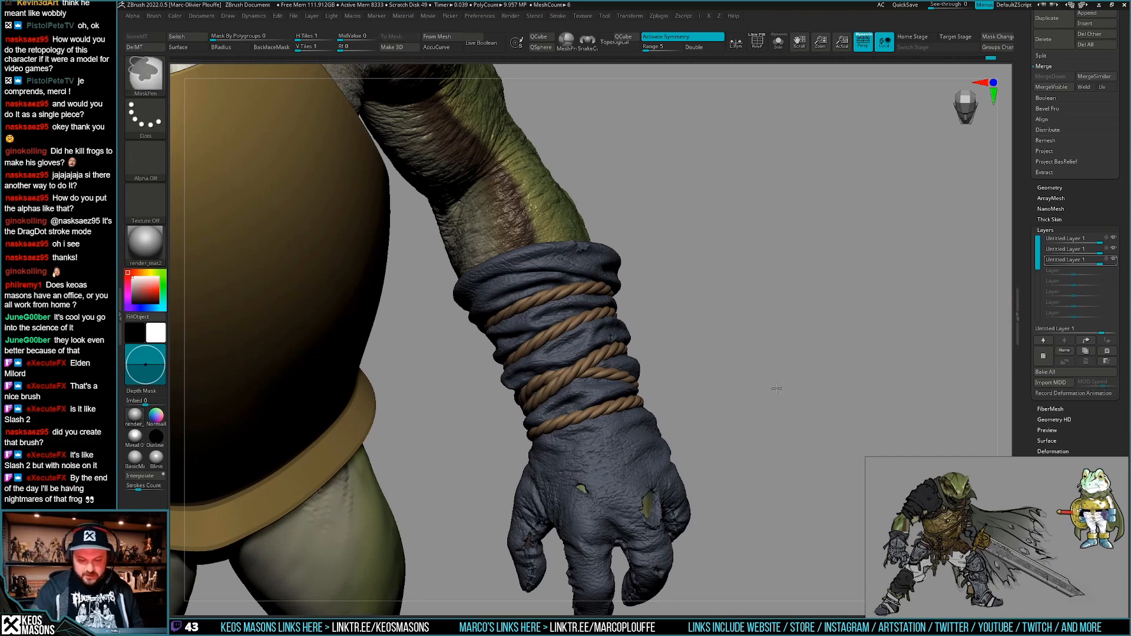
{"action": "mouse_move", "coordinate": [766, 365]}
{"action": "right_mouse_down"}
{"action": "mouse_move", "coordinate": [783, 386]}
{"action": "mouse_move", "coordinate": [768, 375]}
{"action": "right_mouse_up"}
{"action": "key", "text": "shift+f"}
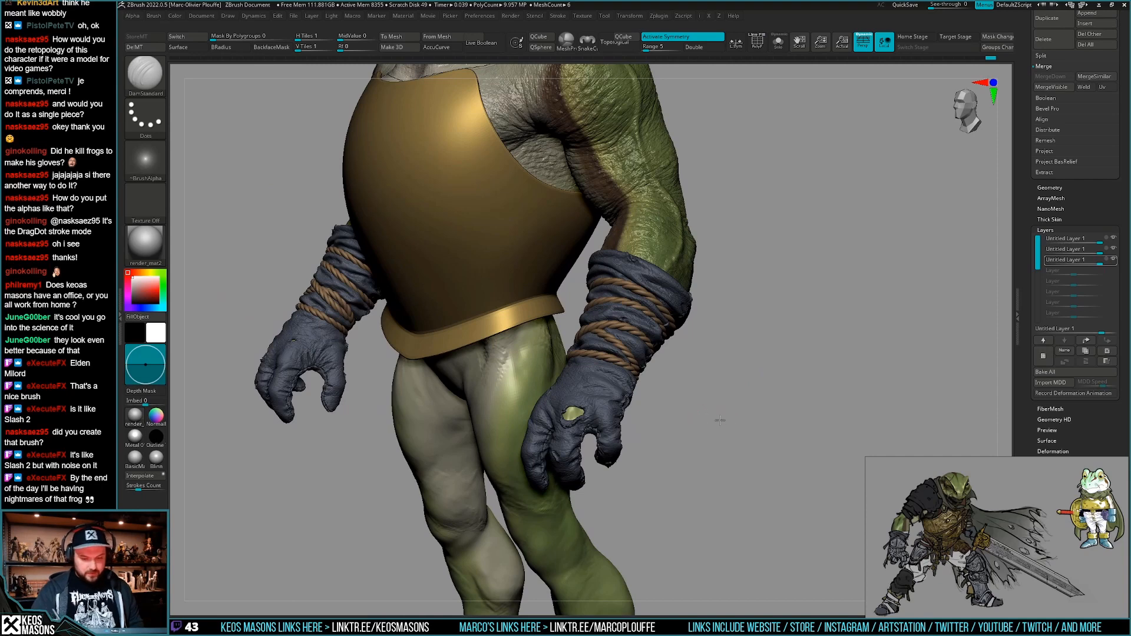
Switch from DamStandard to the Standard brush variant for sculpting the thumb side of the other glove.
{"action": "right_click_drag", "start_coordinate": [719, 420], "coordinate": [763, 407]}
{"action": "right_click_drag", "start_coordinate": [763, 407], "coordinate": [748, 471], "text": "ctrl"}
{"action": "right_click_drag", "start_coordinate": [638, 434], "coordinate": [610, 387], "text": "alt"}
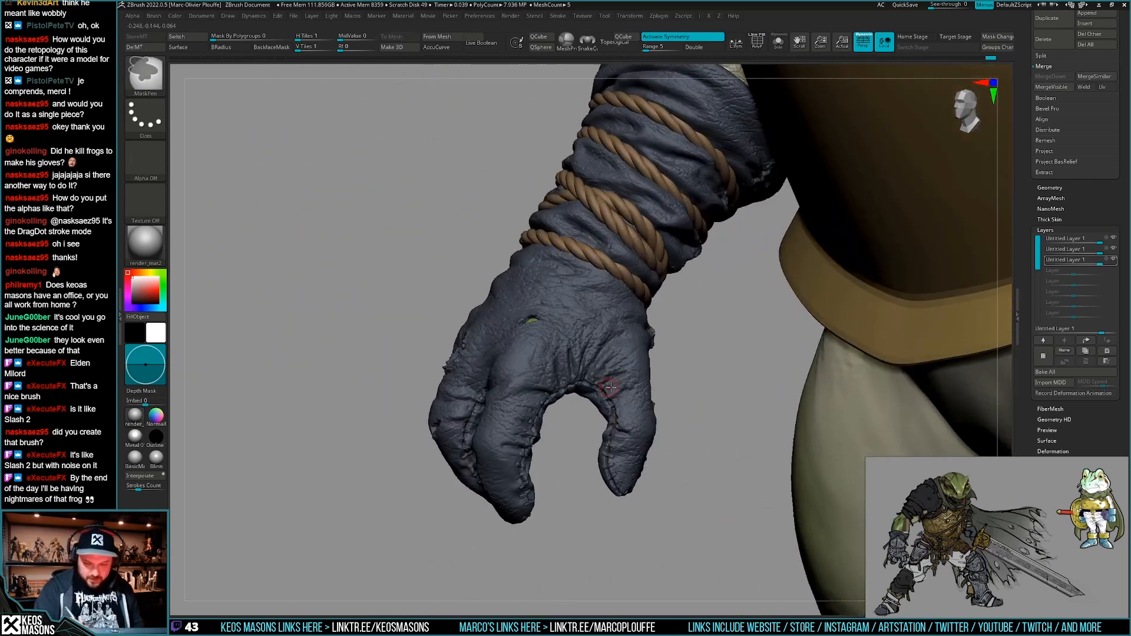
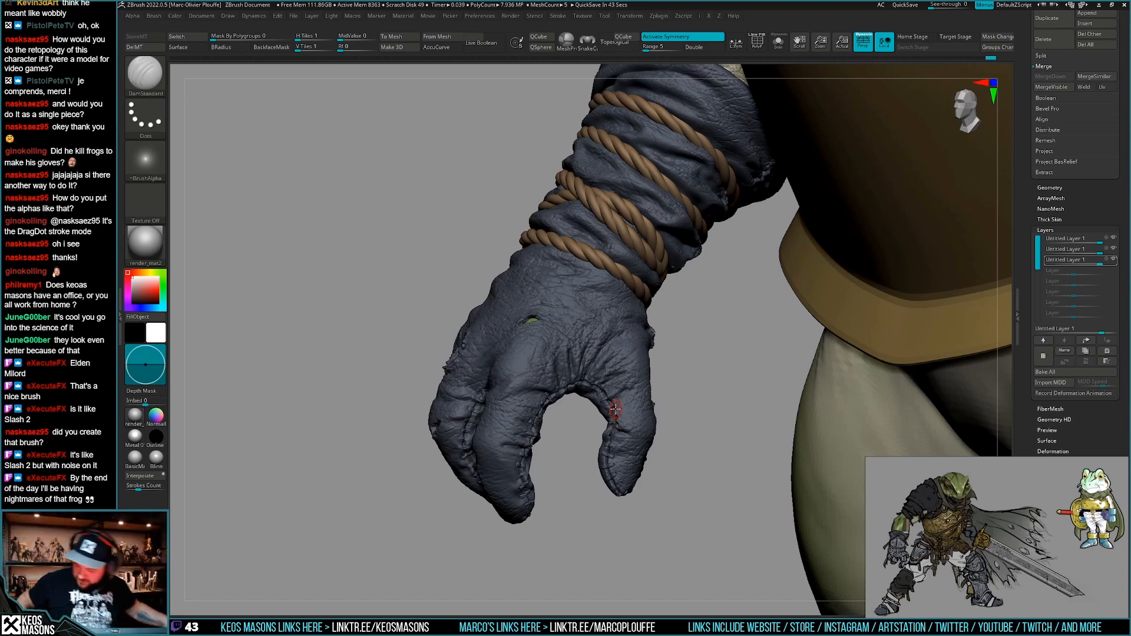
{"action": "left_click_drag", "start_coordinate": [743, 418], "coordinate": [715, 414]}
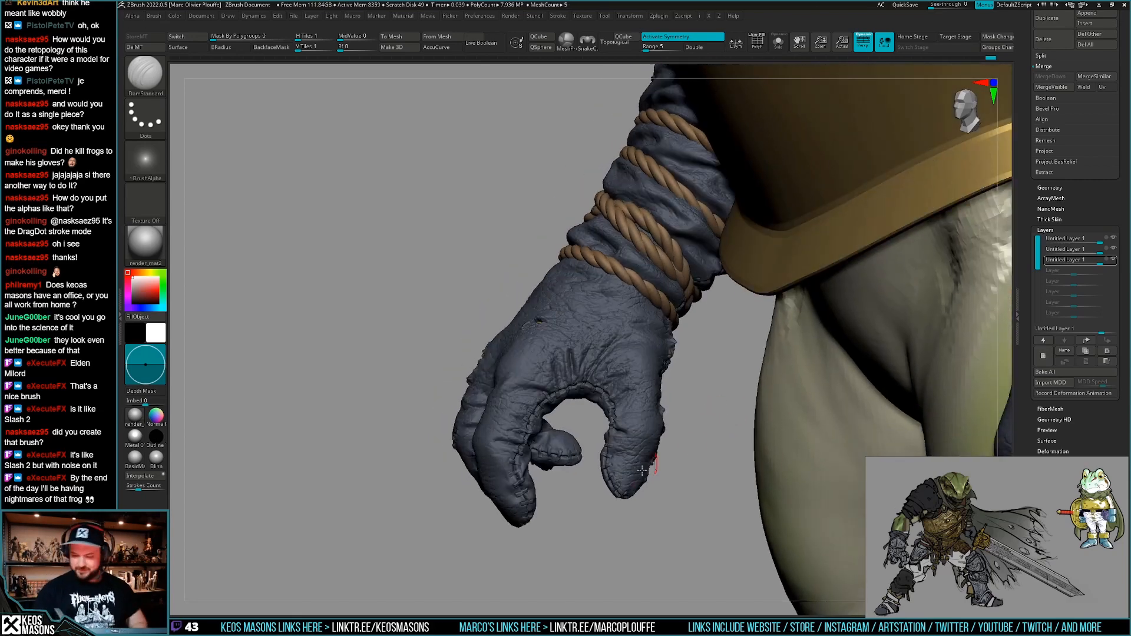
{"action": "mouse_move", "coordinate": [674, 455]}
{"action": "left_mouse_down"}
{"action": "mouse_move", "coordinate": [659, 471]}
{"action": "mouse_move", "coordinate": [652, 459]}
{"action": "left_mouse_up"}
{"action": "key", "text": "b"}
{"action": "left_click", "coordinate": [625, 324]}
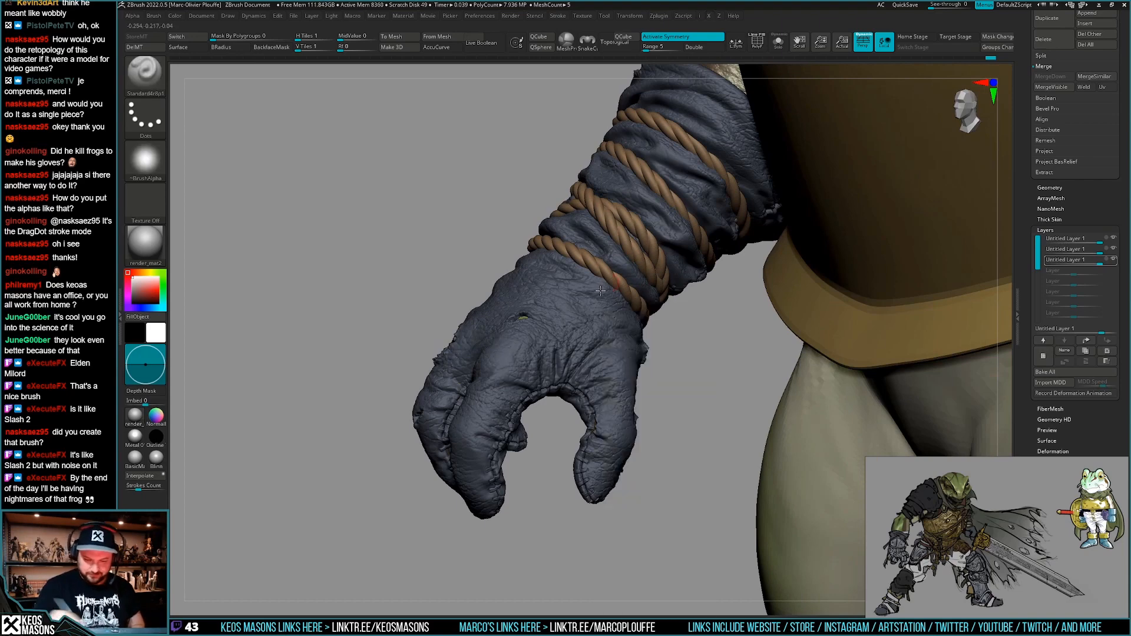
Start recording on the glove's middle sculpt layer and sculpt folds between thumb and index finger with the Standard brush variant.
{"action": "left_click_drag", "start_coordinate": [677, 347], "coordinate": [675, 377]}
{"action": "left_click", "coordinate": [573, 331]}
{"action": "left_click", "coordinate": [1064, 248]}
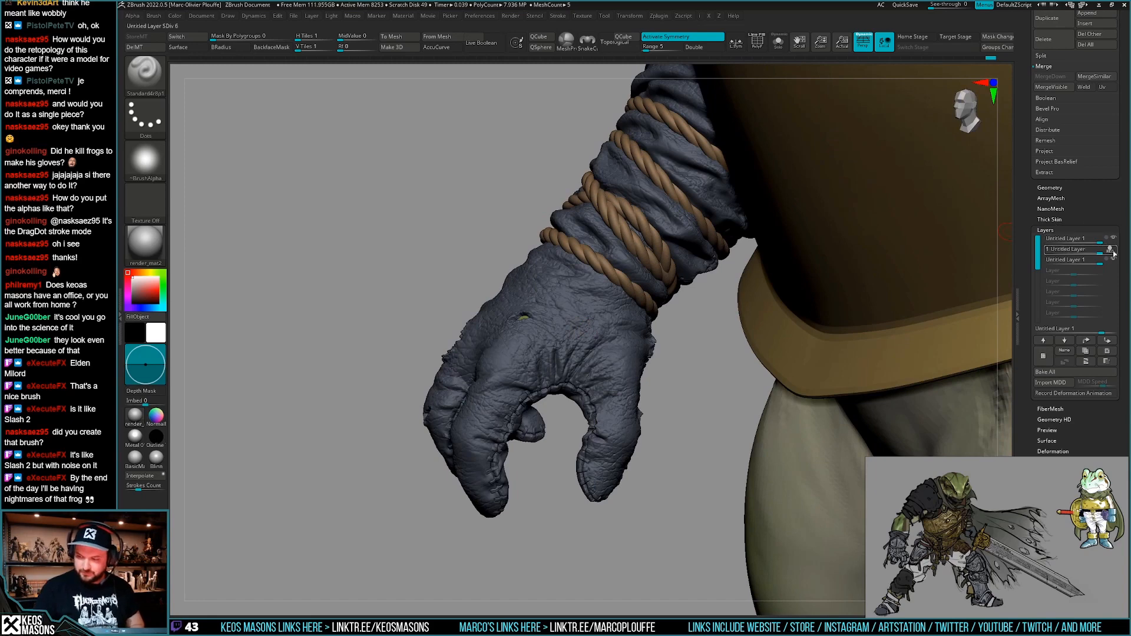
{"action": "mouse_move", "coordinate": [1113, 253]}
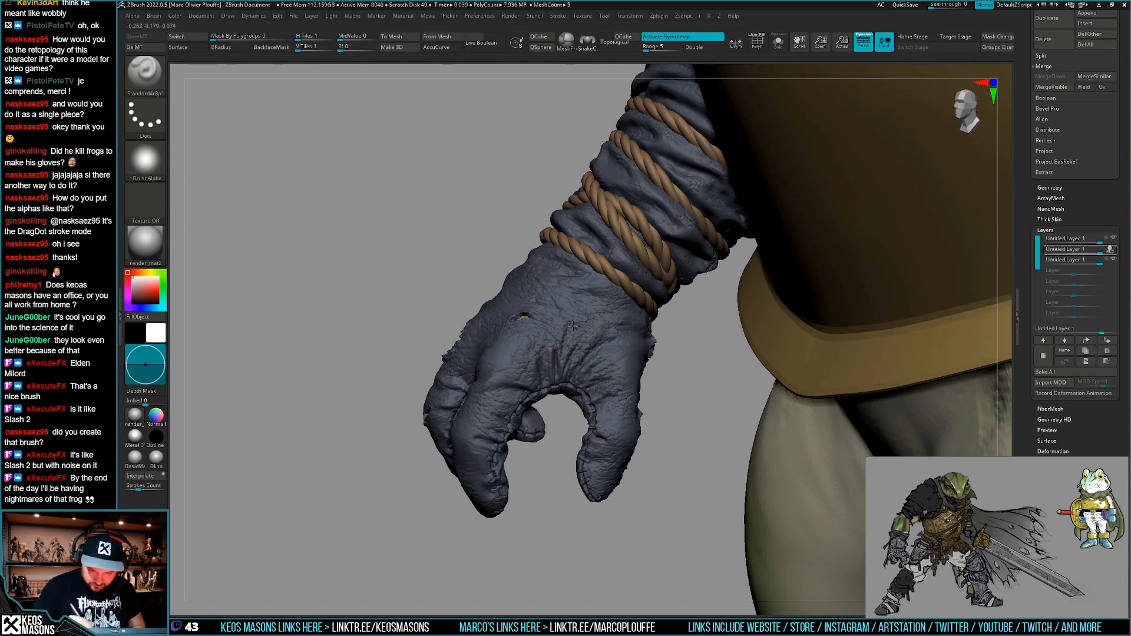
{"action": "left_click_drag", "start_coordinate": [573, 326], "coordinate": [562, 381]}
{"action": "right_click_drag", "start_coordinate": [568, 334], "coordinate": [555, 356], "text": "ctrl"}
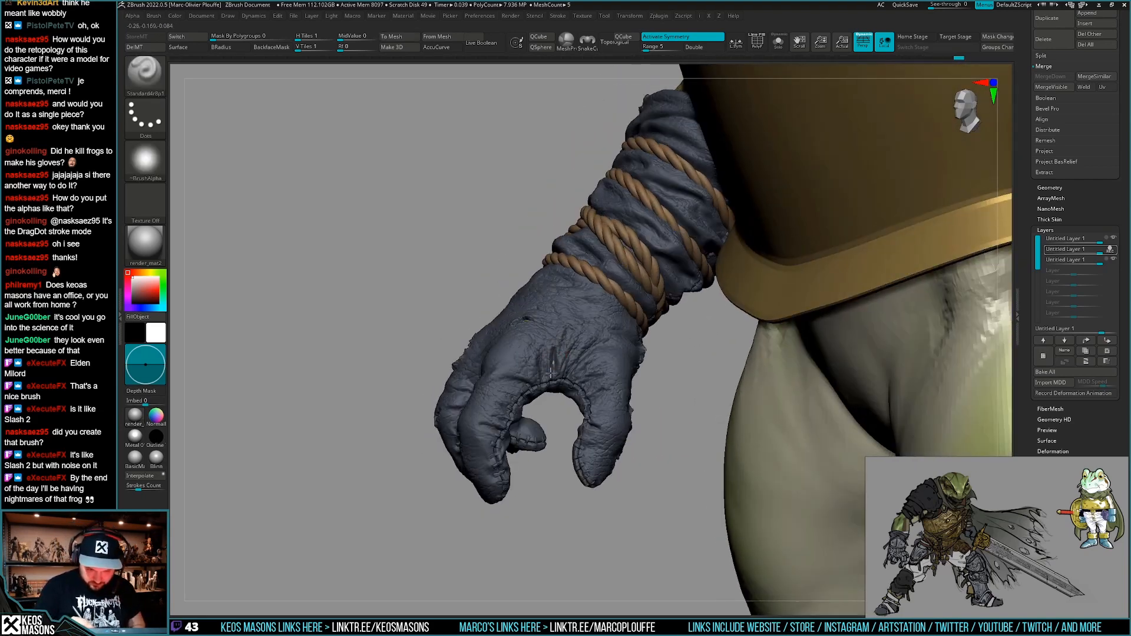
{"action": "right_click_drag", "start_coordinate": [581, 302], "coordinate": [608, 341]}
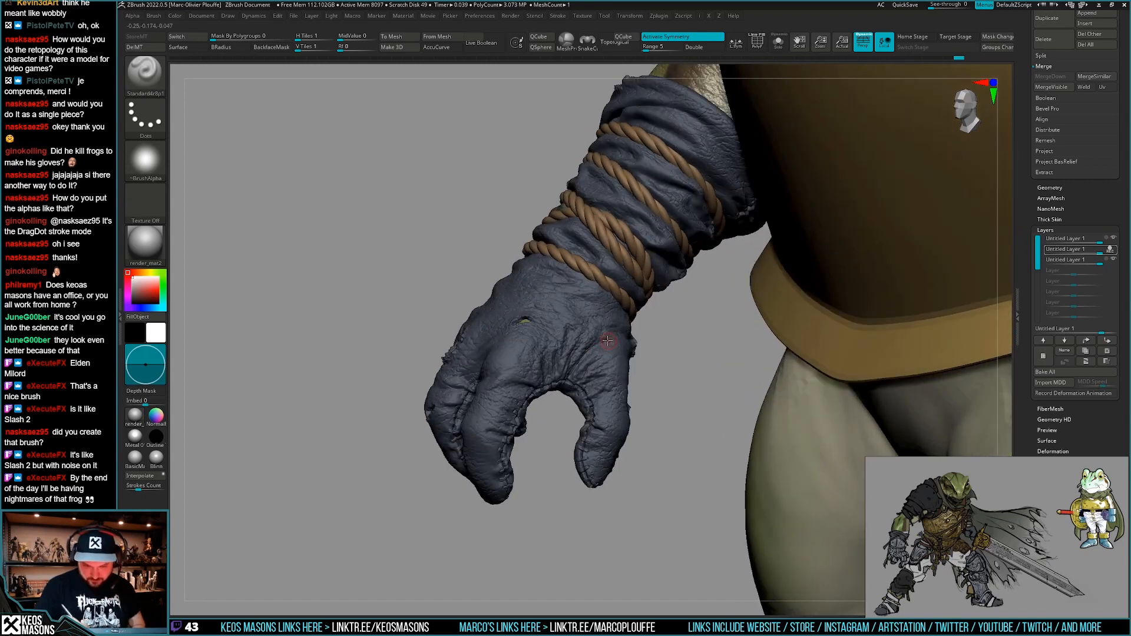
Sculpt a fold from the thumb base toward the palm of the glove, and check the opposite glove's rope-wrapped forearm.
{"action": "left_click_drag", "start_coordinate": [607, 341], "coordinate": [570, 373]}
{"action": "right_click_drag", "start_coordinate": [591, 333], "coordinate": [563, 373], "text": "ctrl"}
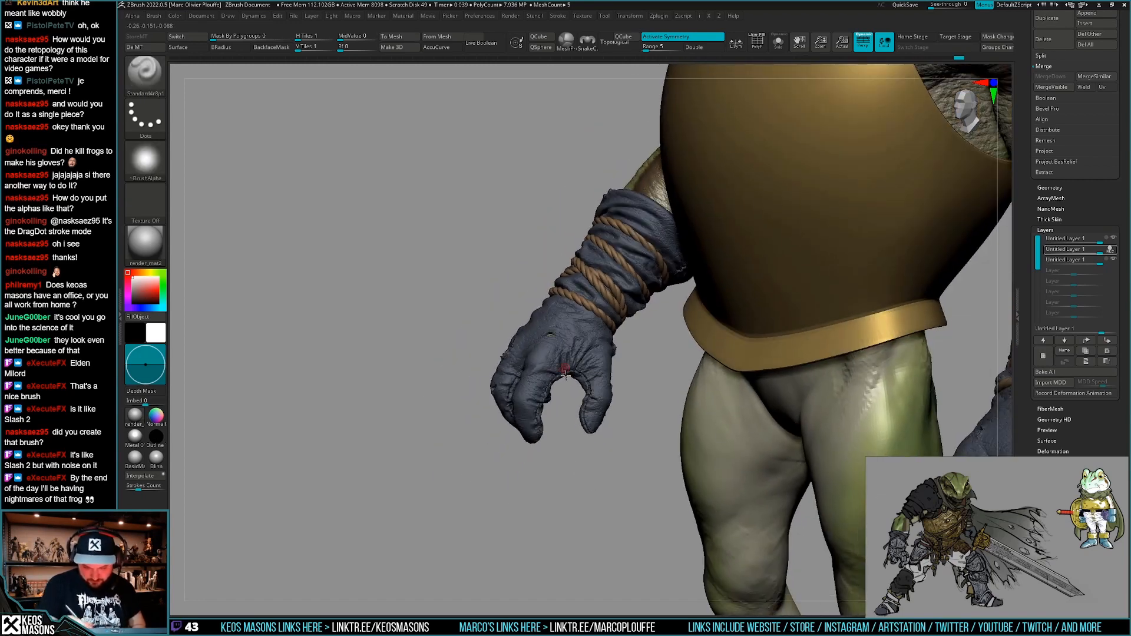
{"action": "mouse_move", "coordinate": [591, 459]}
{"action": "right_mouse_down"}
{"action": "mouse_move", "coordinate": [603, 479]}
{"action": "mouse_move", "coordinate": [626, 476]}
{"action": "mouse_move", "coordinate": [631, 505]}
{"action": "mouse_move", "coordinate": [580, 471]}
{"action": "right_mouse_up"}
{"action": "key", "text": "shift+f"}
{"action": "key", "text": "shift+f"}
{"action": "right_click_drag", "start_coordinate": [907, 365], "coordinate": [689, 394], "text": "alt"}
{"action": "mouse_move", "coordinate": [690, 395]}
{"action": "right_mouse_down", "text": "ctrl"}
{"action": "mouse_move", "coordinate": [722, 448]}
{"action": "mouse_move", "coordinate": [786, 410]}
{"action": "mouse_move", "coordinate": [783, 397]}
{"action": "mouse_move", "coordinate": [805, 412]}
{"action": "mouse_move", "coordinate": [683, 374]}
{"action": "mouse_move", "coordinate": [712, 356]}
{"action": "right_mouse_up", "text": "ctrl"}
{"action": "left_click_drag", "start_coordinate": [741, 336], "coordinate": [684, 376]}
{"action": "mouse_move", "coordinate": [684, 375]}
{"action": "right_mouse_down"}
{"action": "mouse_move", "coordinate": [727, 343]}
{"action": "mouse_move", "coordinate": [639, 360]}
{"action": "right_mouse_up"}
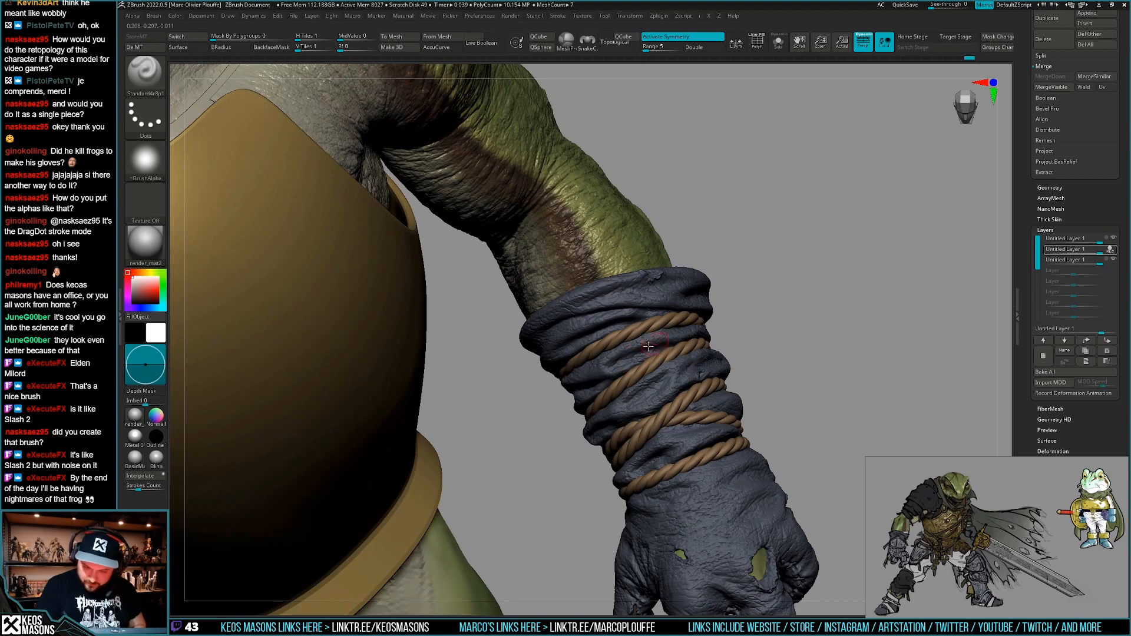
{"action": "right_click_drag", "start_coordinate": [689, 318], "coordinate": [729, 341]}
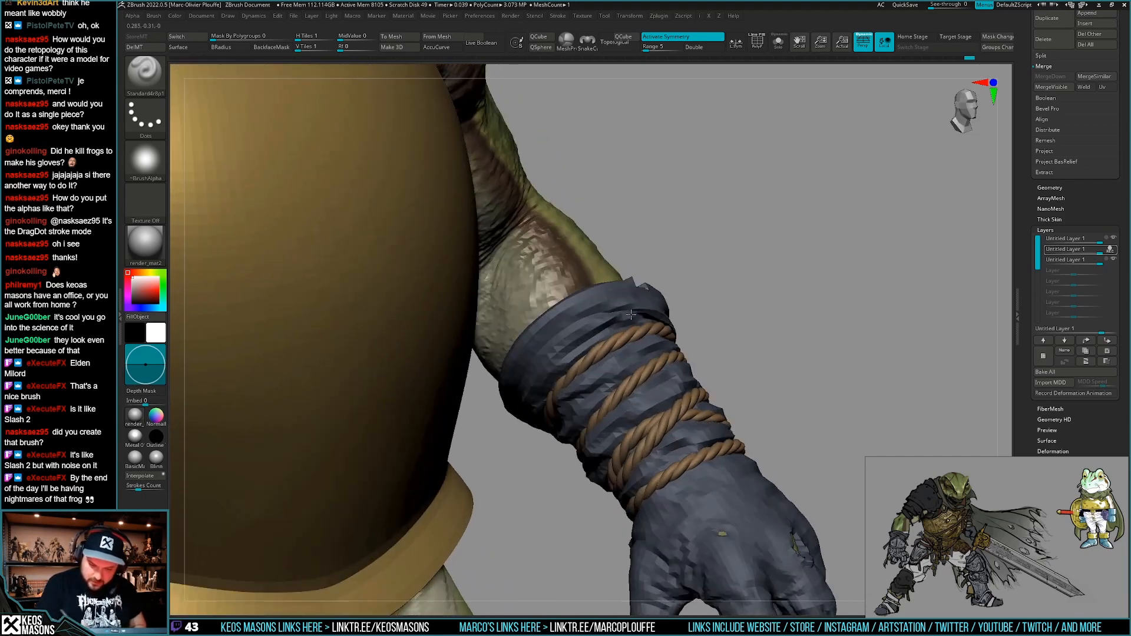
Switch to the DamStandard brush, and move layer recording from the glove's middle sculpt layer to the lowest one.
{"action": "key", "text": "b"}
{"action": "left_click", "coordinate": [738, 353]}
{"action": "key", "text": "space"}
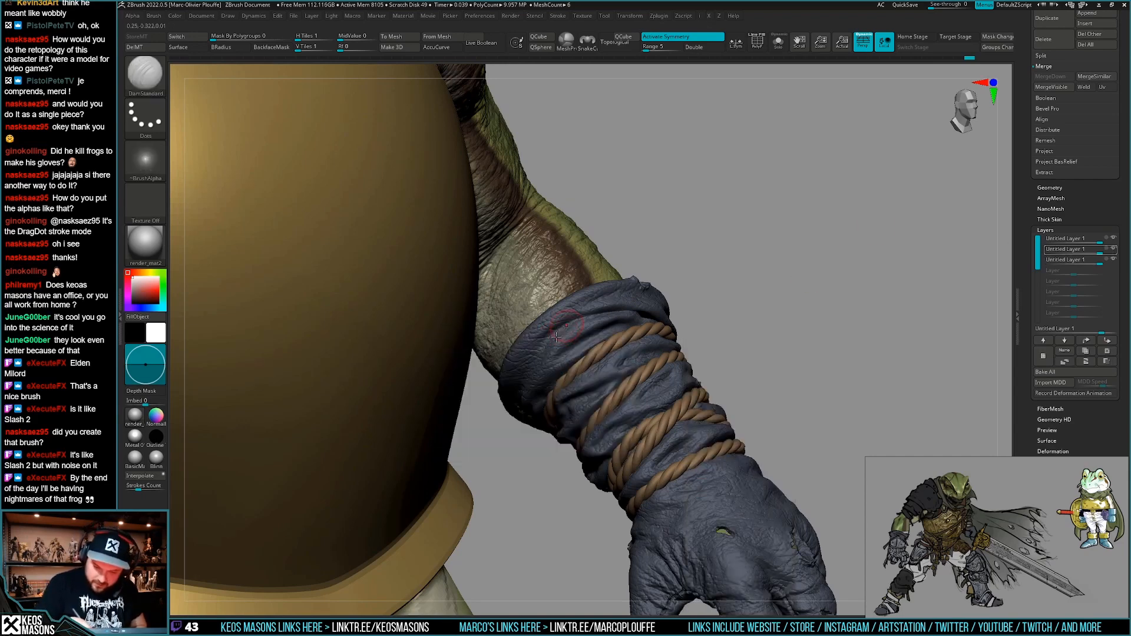
{"action": "left_click", "coordinate": [565, 327]}
{"action": "left_click", "coordinate": [564, 335]}
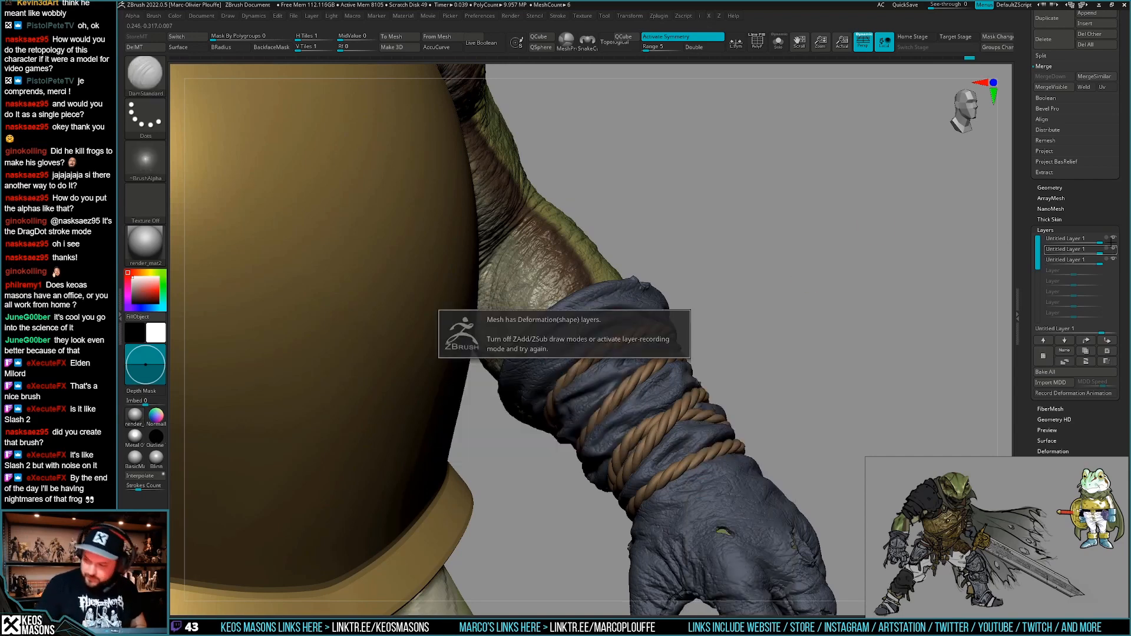
{"action": "left_click", "coordinate": [1110, 260]}
{"action": "key", "text": "space"}
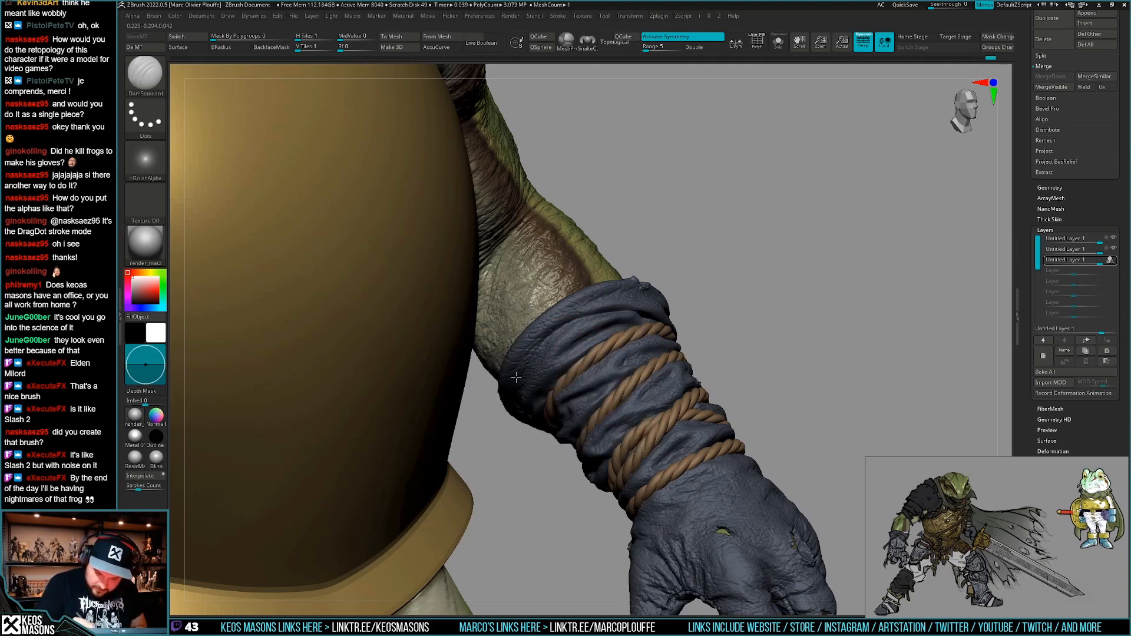
Carve creases into the glove's cuff above the ropes with DamStandard, working around its inner side and underside.
{"action": "left_click_drag", "start_coordinate": [526, 386], "coordinate": [566, 359]}
{"action": "right_click_drag", "start_coordinate": [584, 345], "coordinate": [623, 271]}
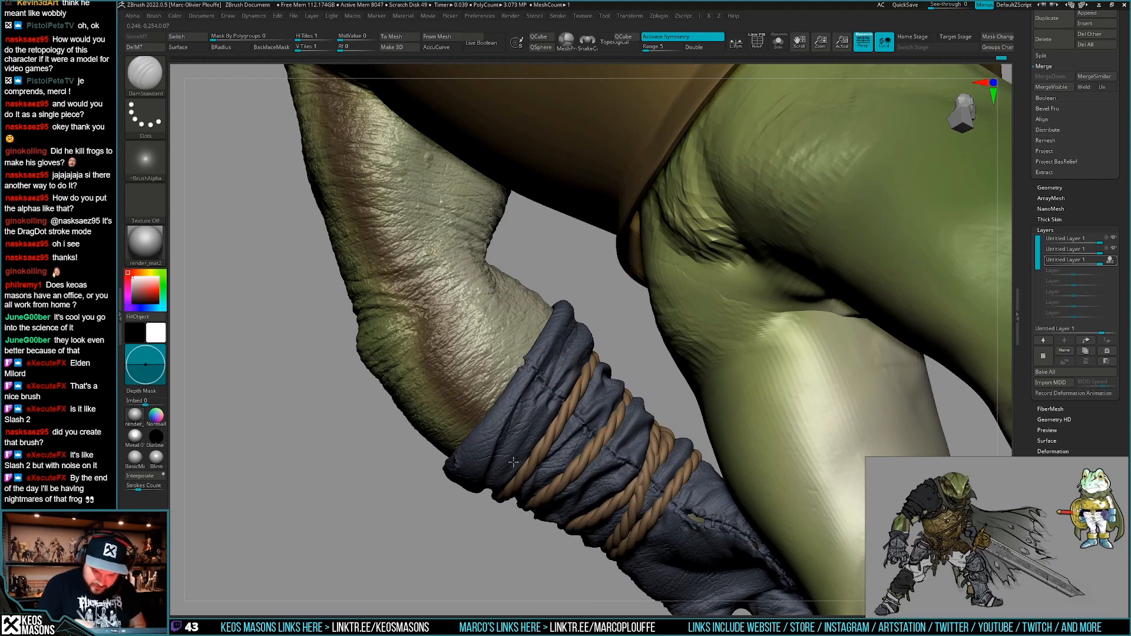
{"action": "mouse_move", "coordinate": [520, 444]}
{"action": "right_mouse_down"}
{"action": "mouse_move", "coordinate": [516, 469]}
{"action": "mouse_move", "coordinate": [504, 406]}
{"action": "mouse_move", "coordinate": [530, 354]}
{"action": "right_mouse_up"}
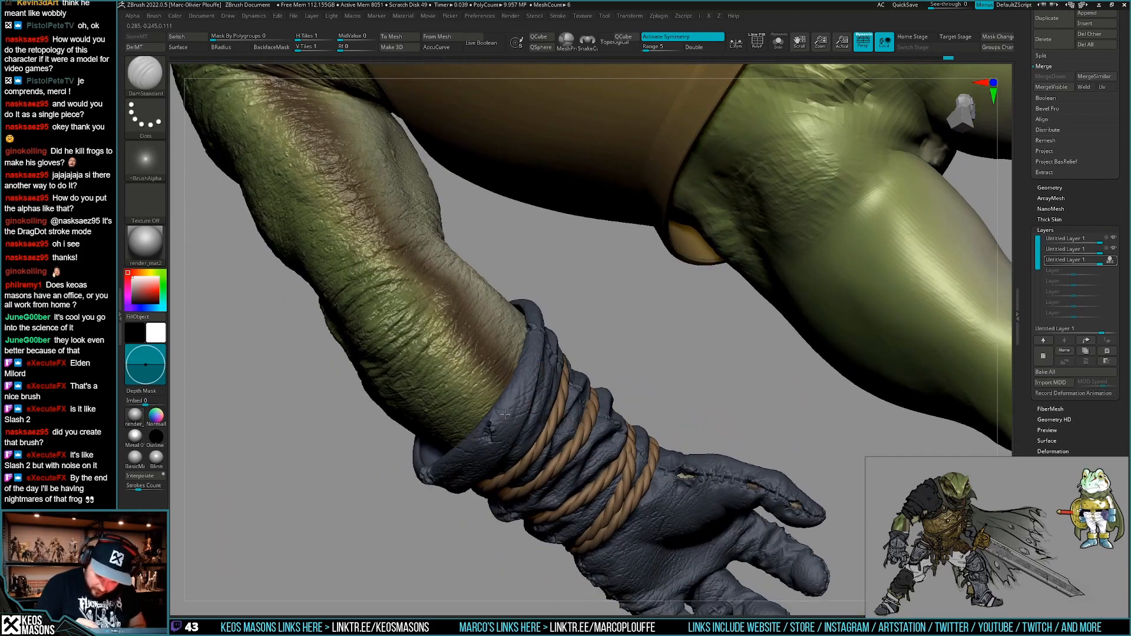
{"action": "right_click_drag", "start_coordinate": [505, 414], "coordinate": [590, 328]}
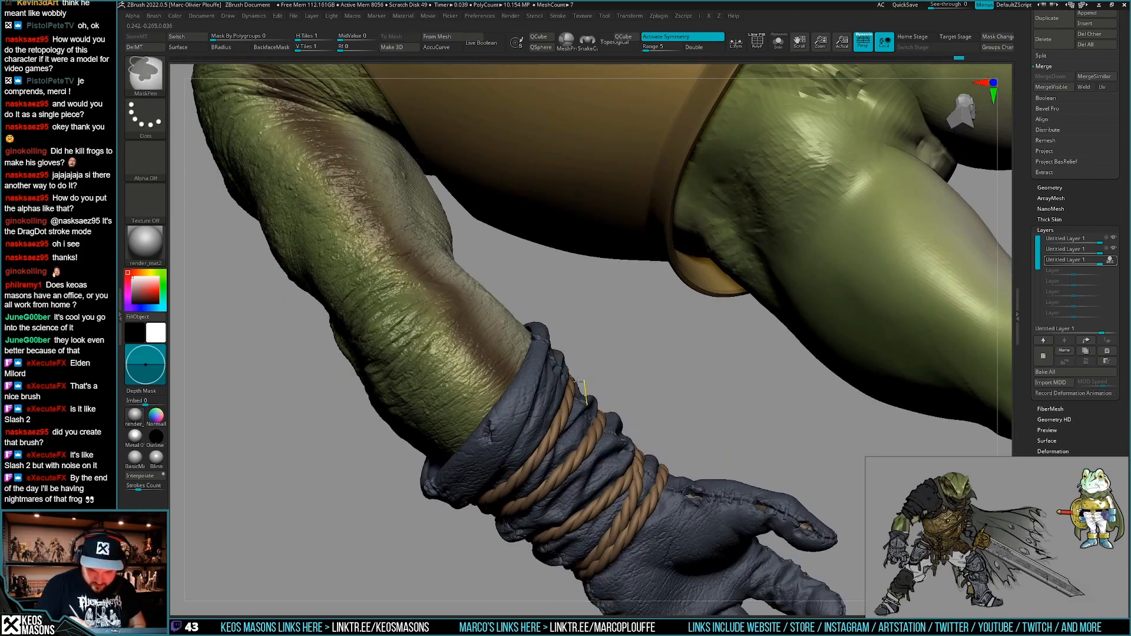
{"action": "right_click_drag", "start_coordinate": [546, 396], "coordinate": [530, 369]}
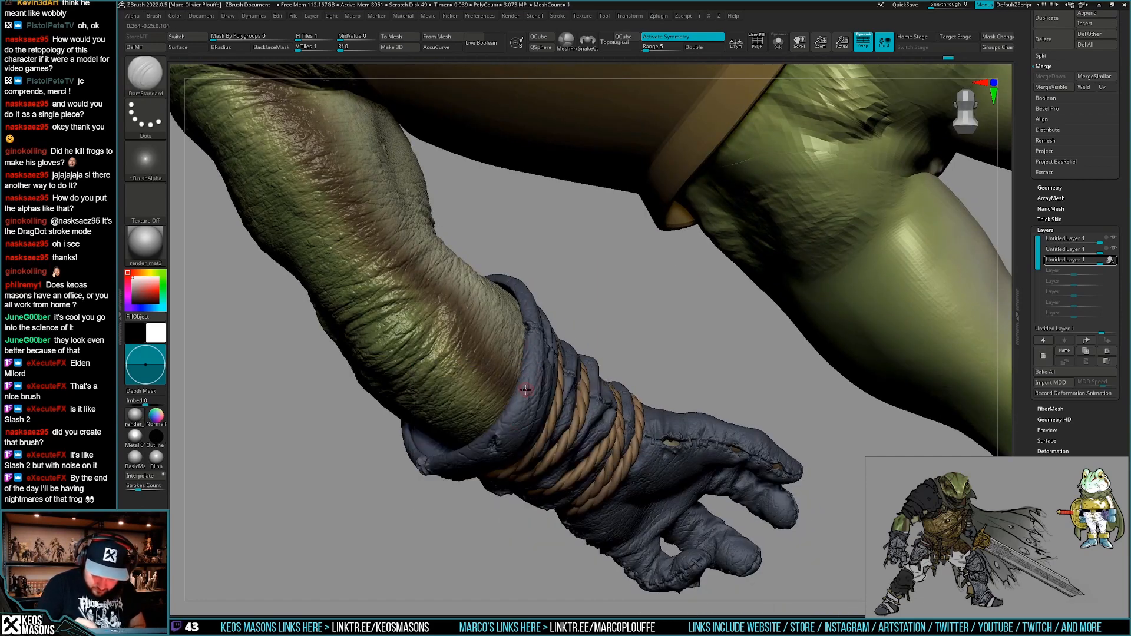
{"action": "right_click_drag", "start_coordinate": [516, 429], "coordinate": [623, 388]}
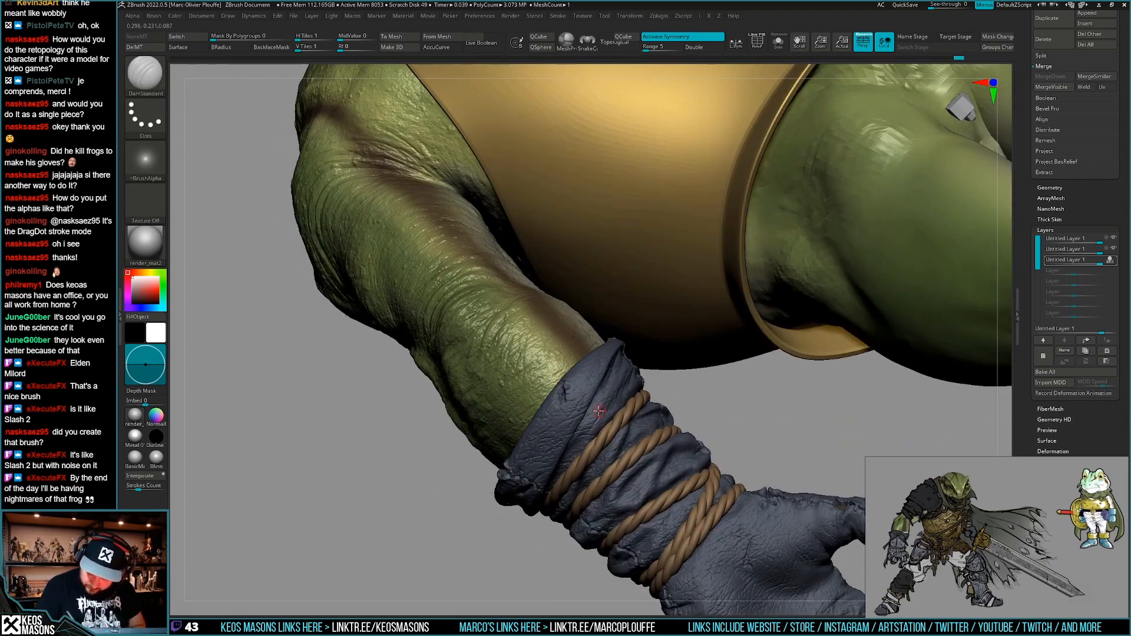
{"action": "right_click_drag", "start_coordinate": [629, 367], "coordinate": [680, 455]}
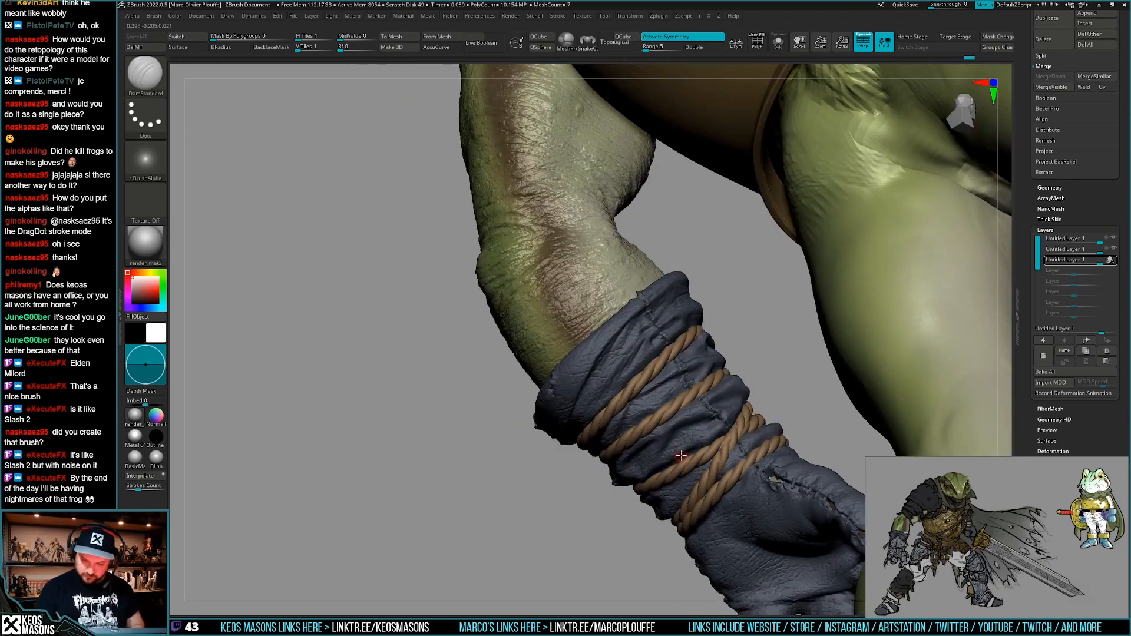
{"action": "key", "text": "ctrl"}
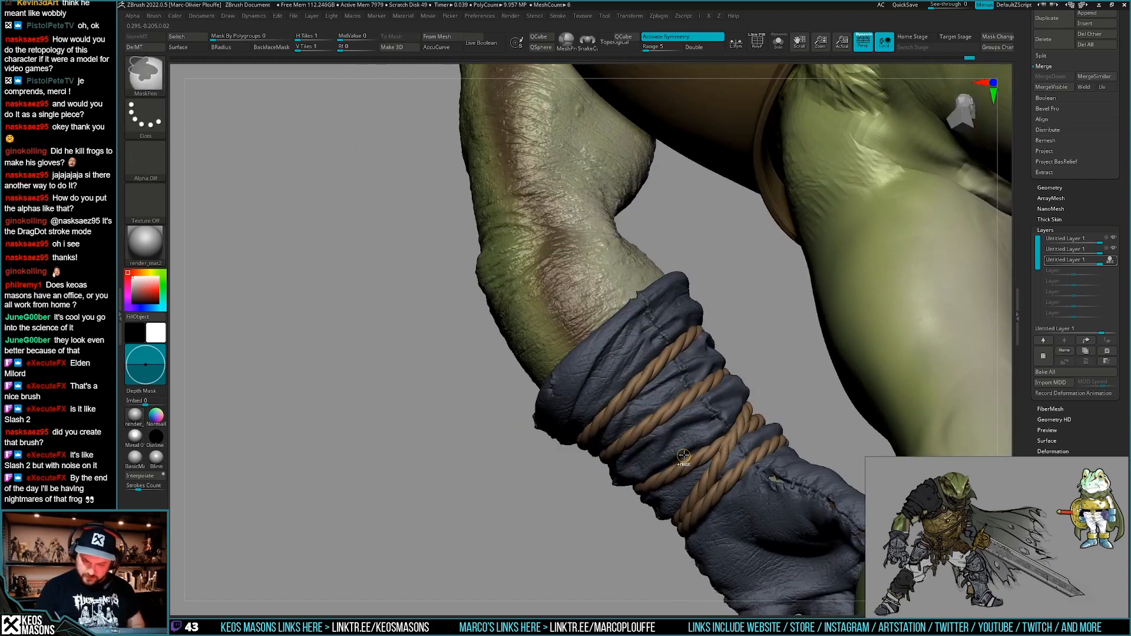
{"action": "key", "text": "b"}
{"action": "key", "text": "c"}
{"action": "key", "text": "b"}
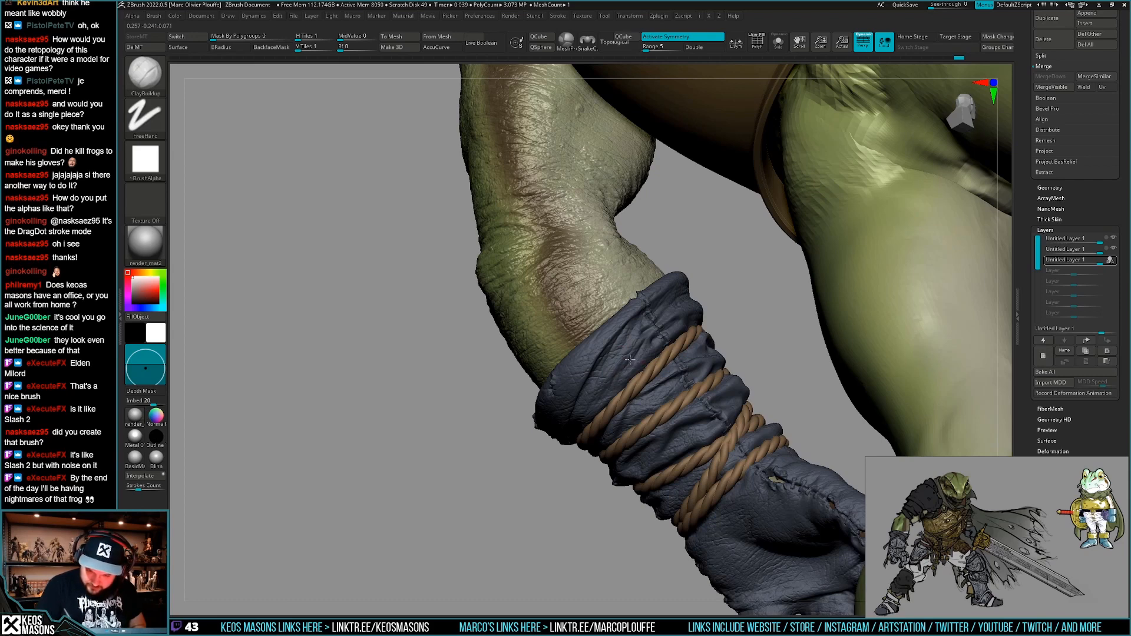
{"action": "key", "text": "b"}
{"action": "key", "text": "d"}
{"action": "key", "text": "s"}
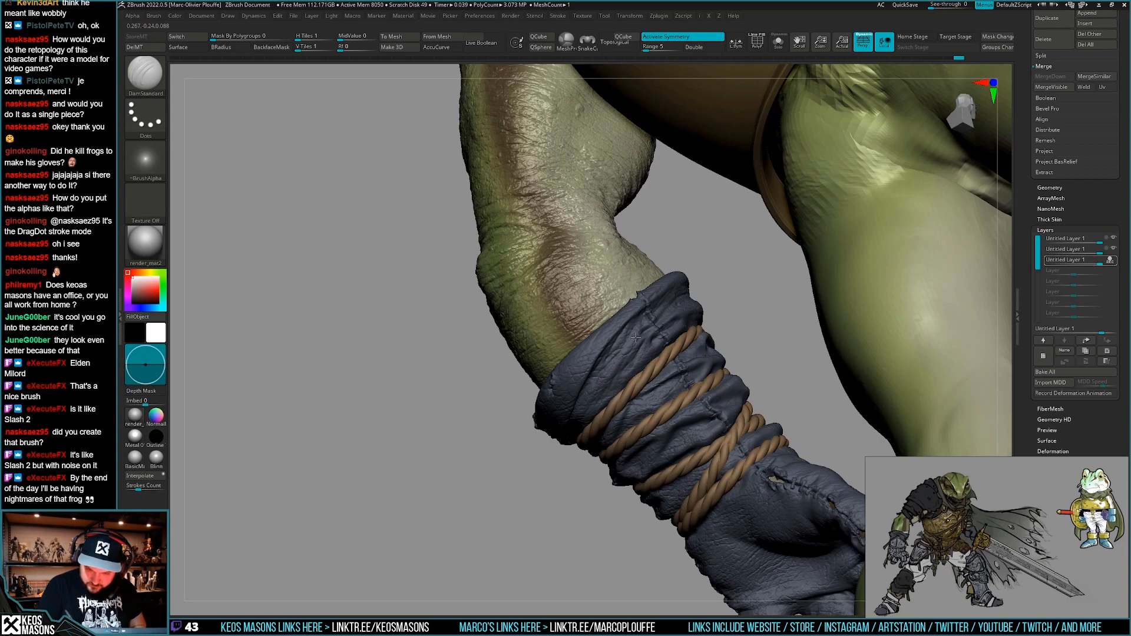
Carve creases in the leather between the upper ropes on the inner forearm, undoing one stroke along the way.
{"action": "right_click_drag", "start_coordinate": [660, 339], "coordinate": [686, 381]}
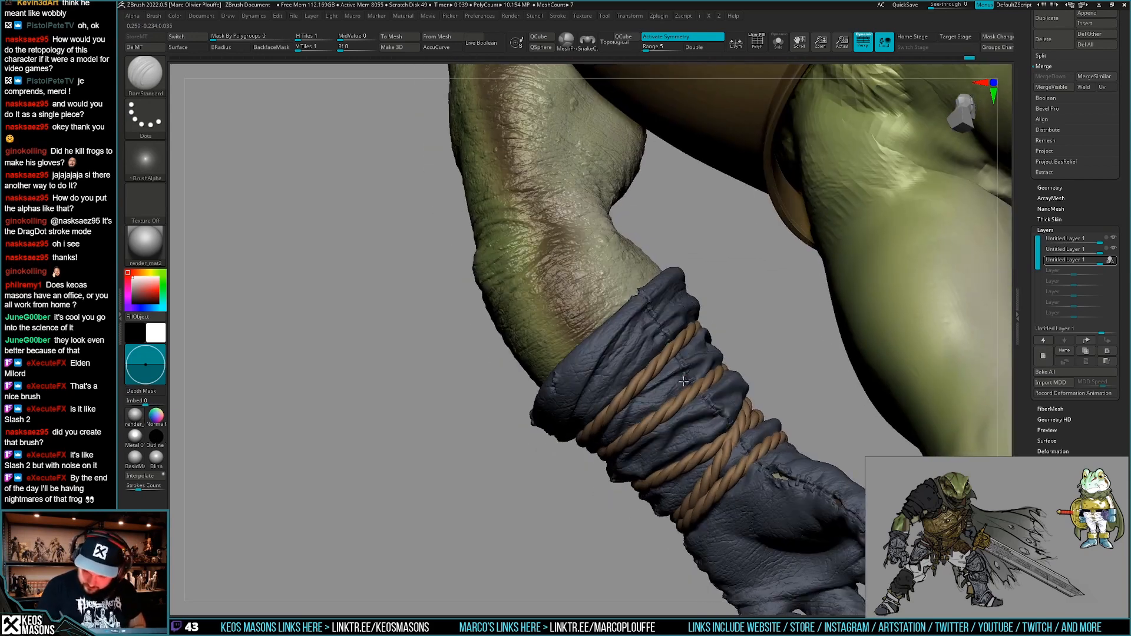
{"action": "left_click_drag", "start_coordinate": [661, 385], "coordinate": [641, 400]}
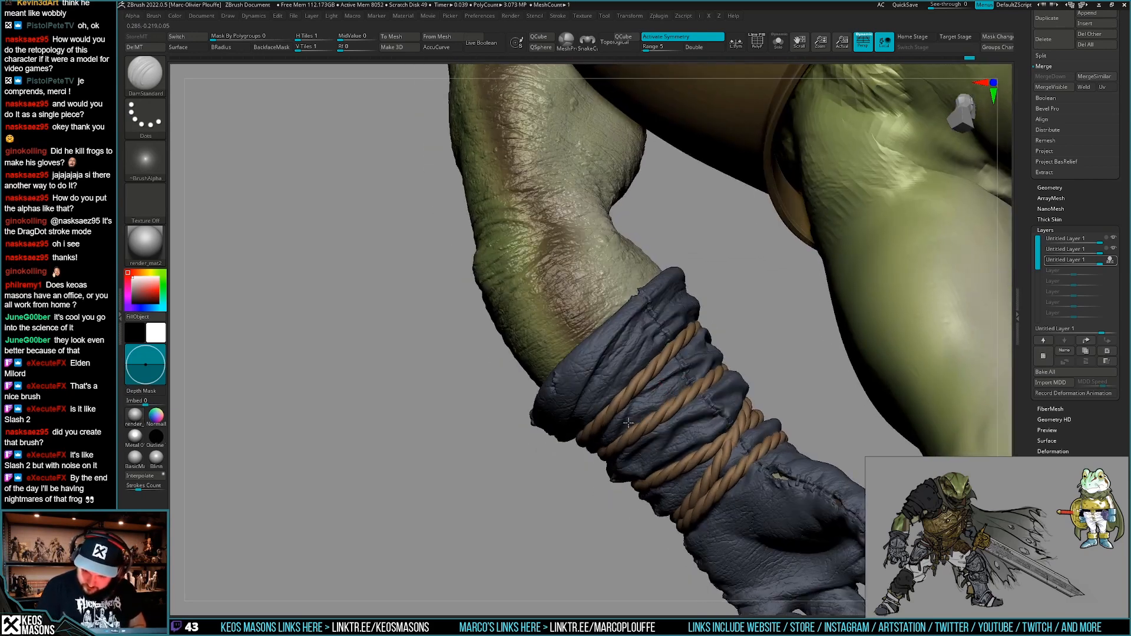
{"action": "key", "text": "ctrl+z"}
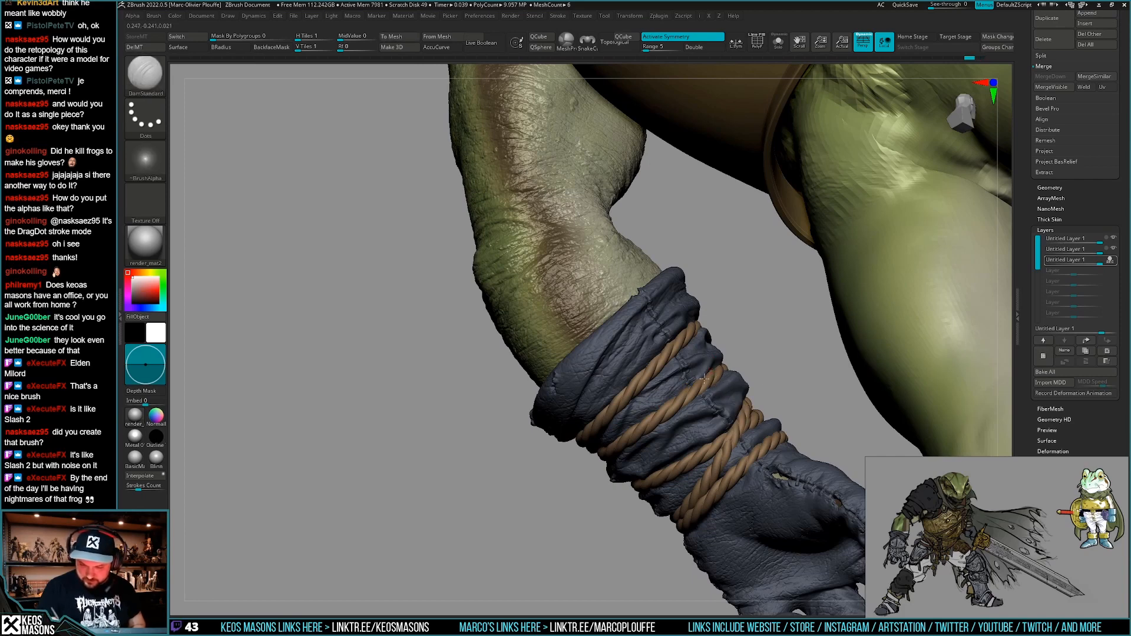
{"action": "right_click_drag", "start_coordinate": [704, 378], "coordinate": [687, 371]}
{"action": "left_click_drag", "start_coordinate": [694, 378], "coordinate": [696, 369]}
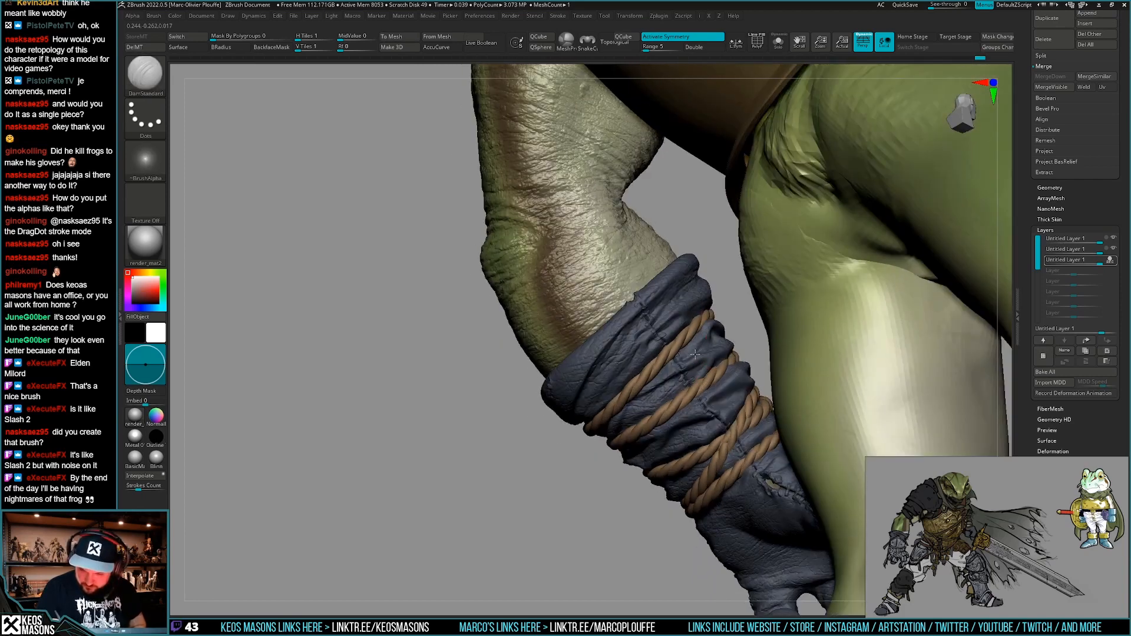
Carve creases around the outer side and front of the glove's cuff, and check the result against the whole upper body.
{"action": "right_click_drag", "start_coordinate": [708, 340], "coordinate": [604, 385]}
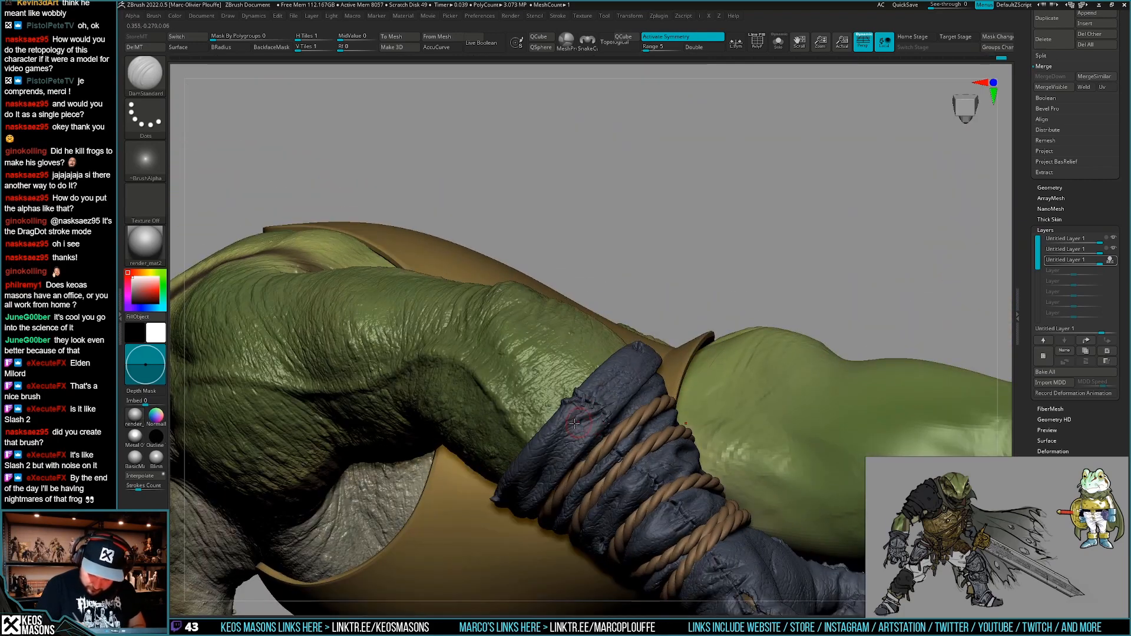
{"action": "right_click_drag", "start_coordinate": [567, 424], "coordinate": [625, 457]}
{"action": "right_click", "coordinate": [624, 457]}
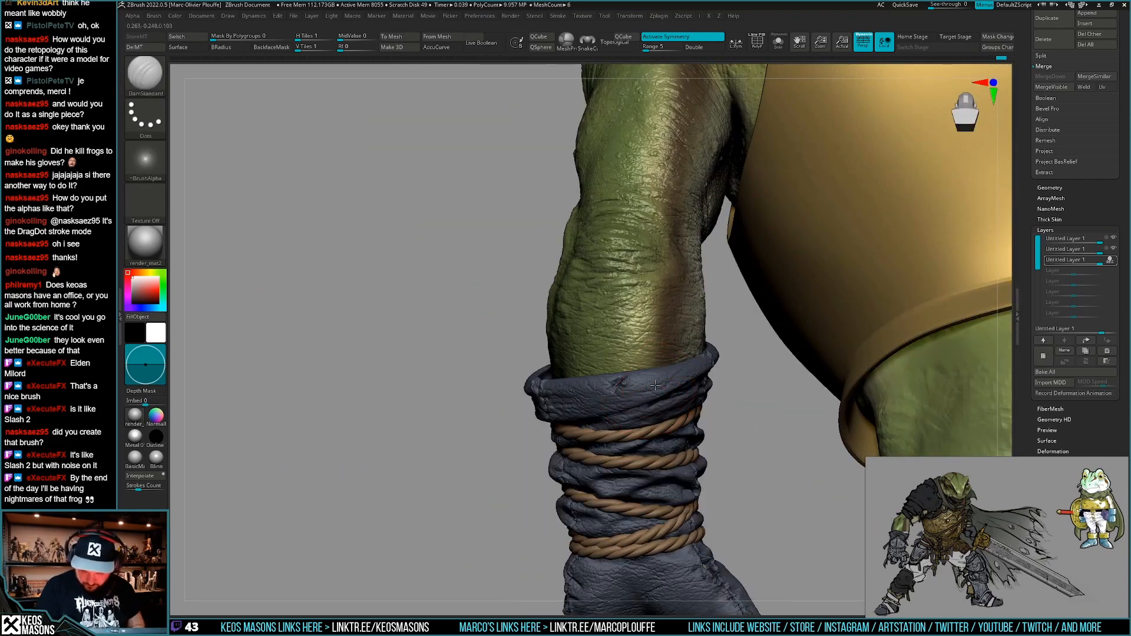
{"action": "right_click_drag", "start_coordinate": [642, 412], "coordinate": [790, 357]}
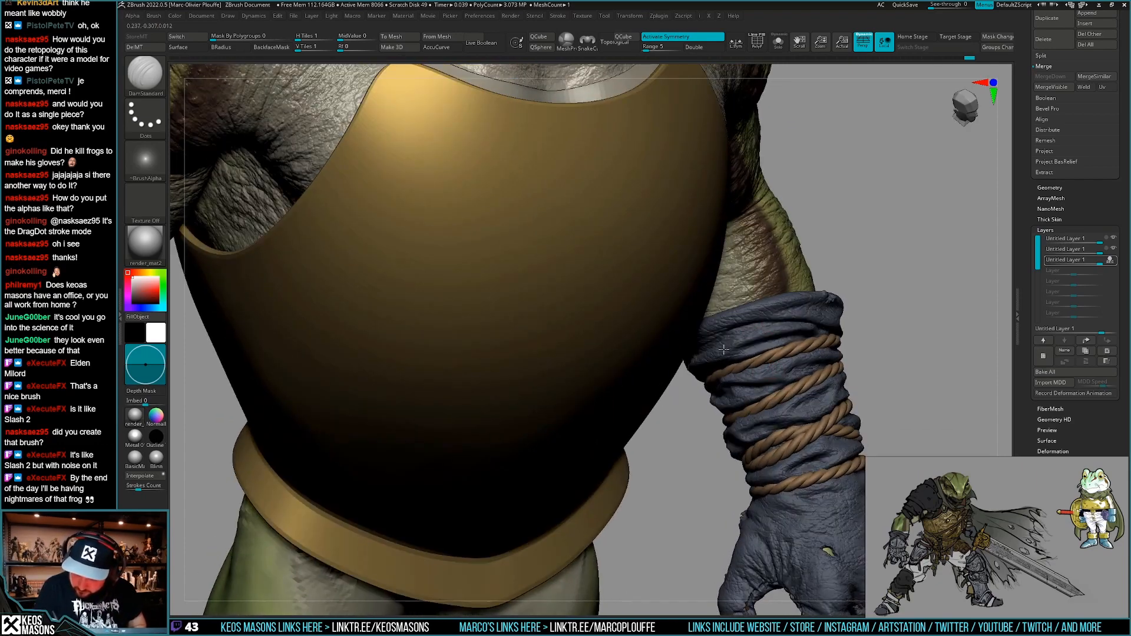
{"action": "right_click_drag", "start_coordinate": [724, 350], "coordinate": [733, 300], "text": "ctrl"}
{"action": "right_click_drag", "start_coordinate": [815, 365], "coordinate": [764, 379]}
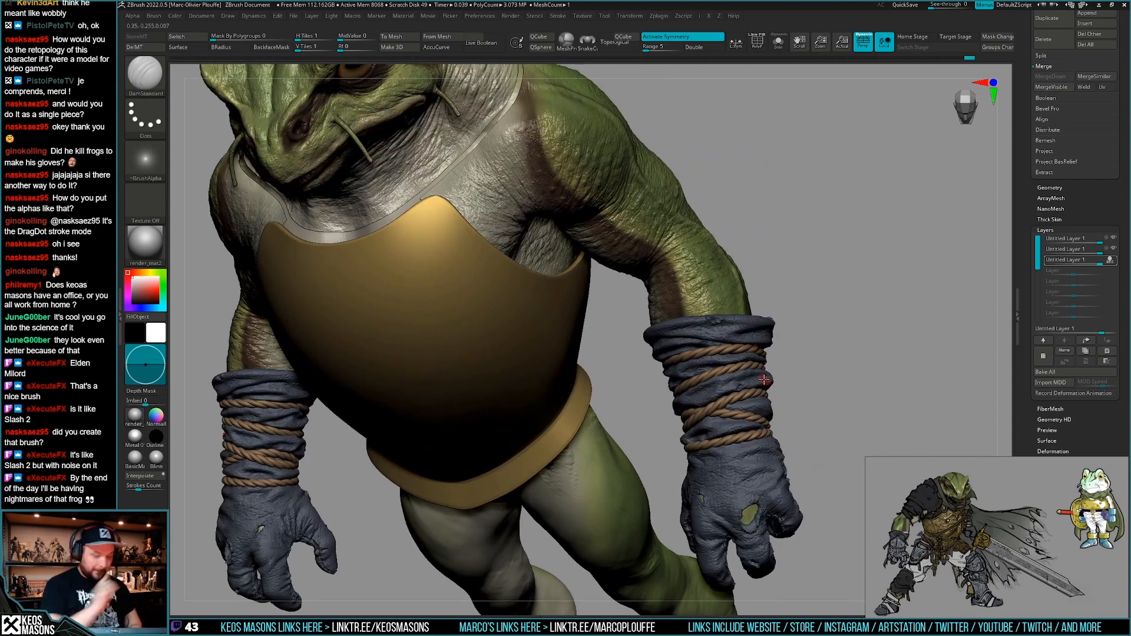
{"action": "key", "text": "F1"}
{"action": "left_click", "coordinate": [741, 404]}
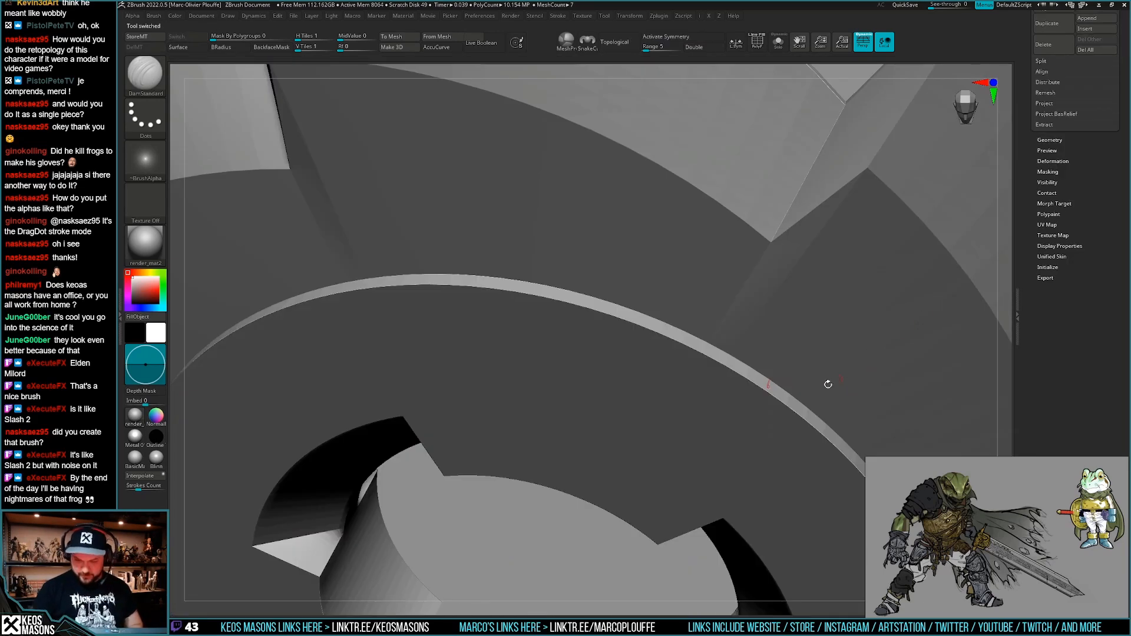
{"action": "left_click_drag", "start_coordinate": [1094, 176], "coordinate": [1071, 391]}
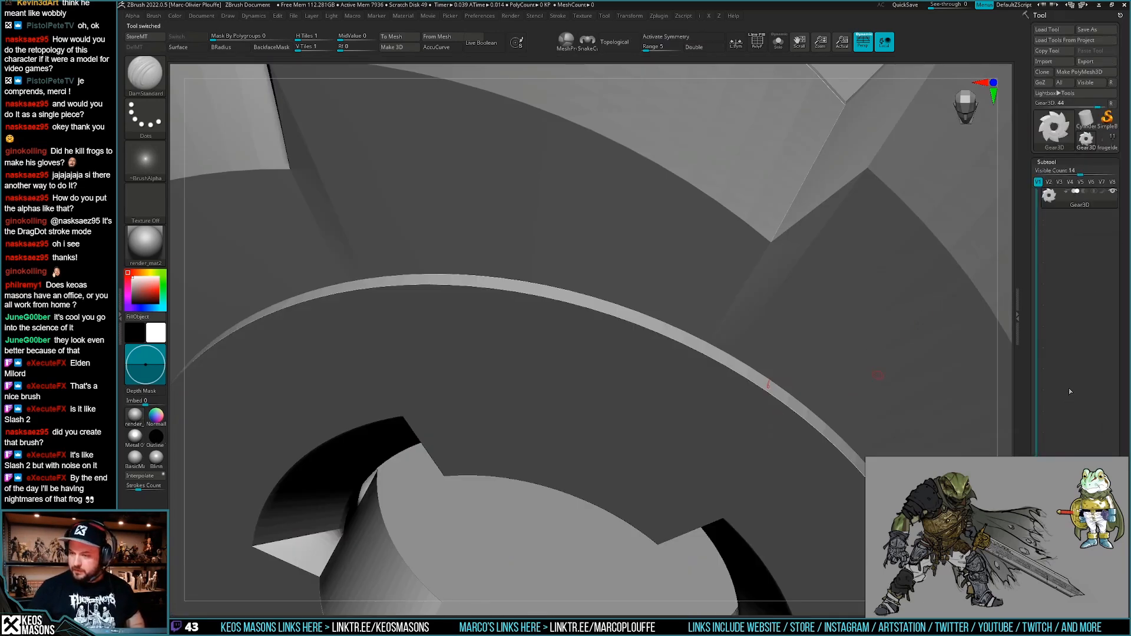
{"action": "left_click", "coordinate": [1107, 140]}
Carve a deep crease across the back of the gloved hand between the two existing tears.
{"action": "mouse_move", "coordinate": [745, 449]}
{"action": "right_mouse_down"}
{"action": "mouse_move", "coordinate": [683, 431]}
{"action": "mouse_move", "coordinate": [690, 465]}
{"action": "mouse_move", "coordinate": [726, 467]}
{"action": "right_mouse_up"}
{"action": "key", "text": "space"}
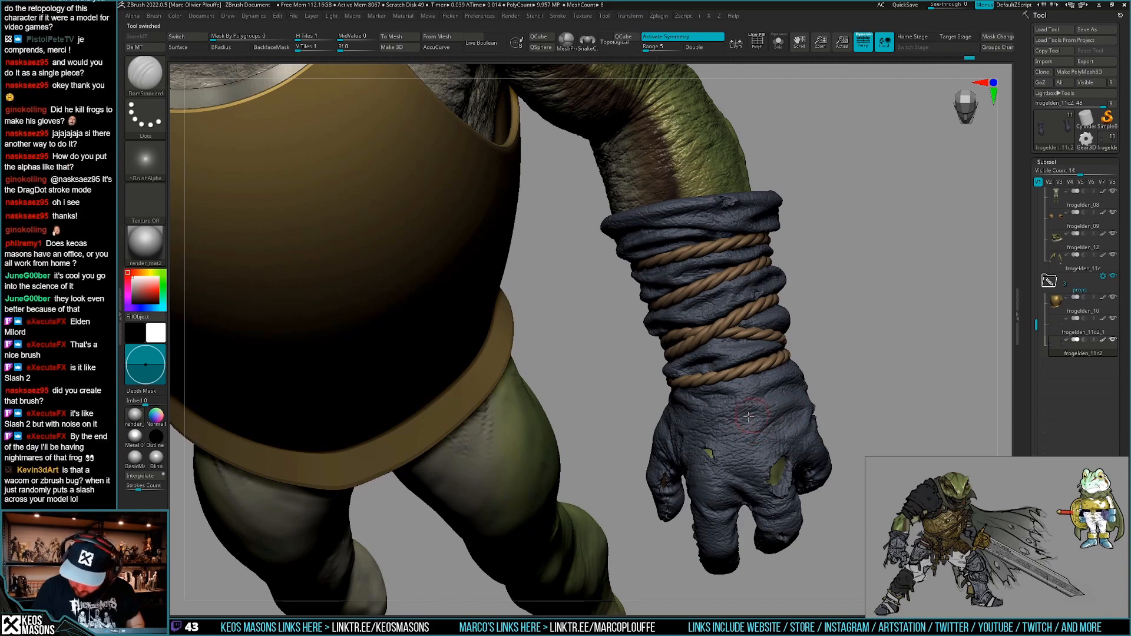
{"action": "left_click_drag", "start_coordinate": [777, 450], "coordinate": [745, 453]}
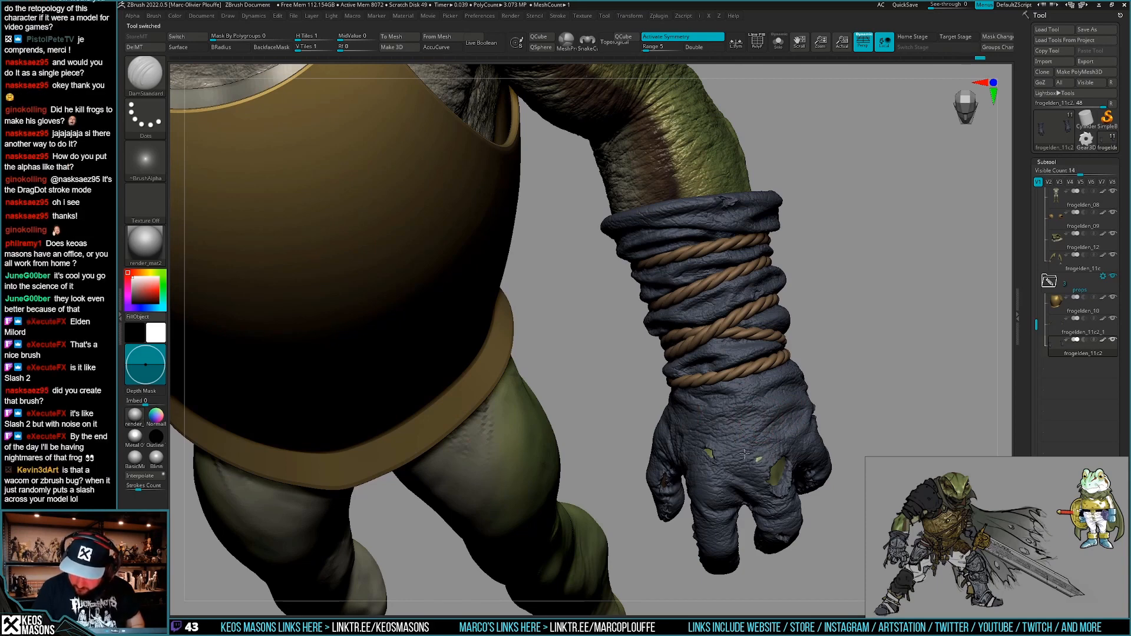
{"action": "right_click_drag", "start_coordinate": [749, 437], "coordinate": [749, 414]}
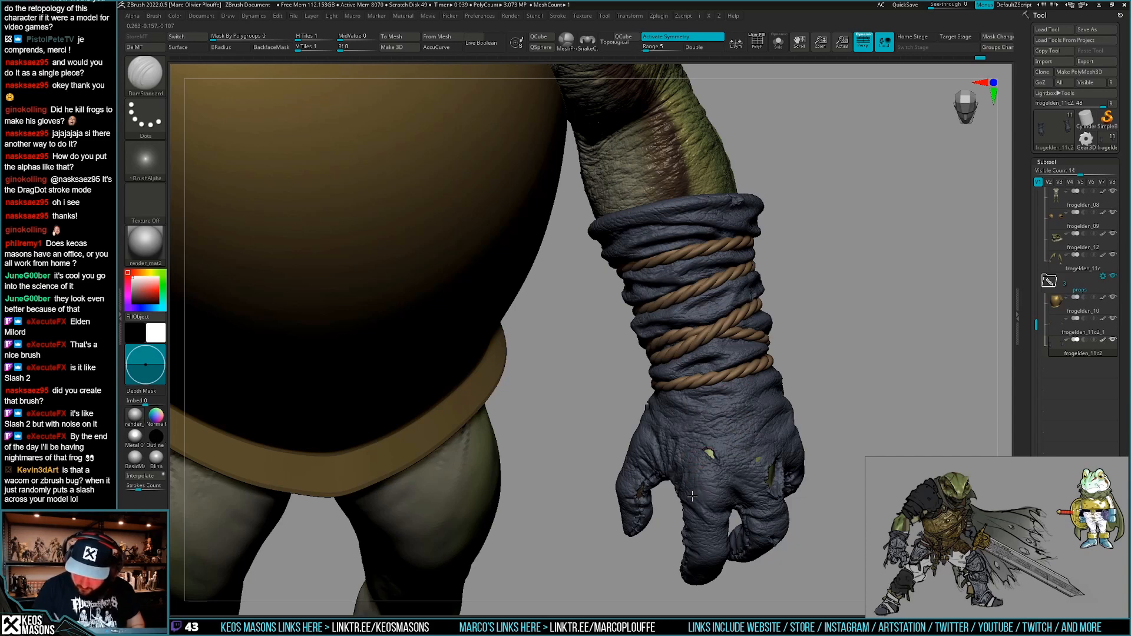
Check both gloves from the front and back, and restart recording on the glove's lowest sculpt layer.
{"action": "key", "text": "f"}
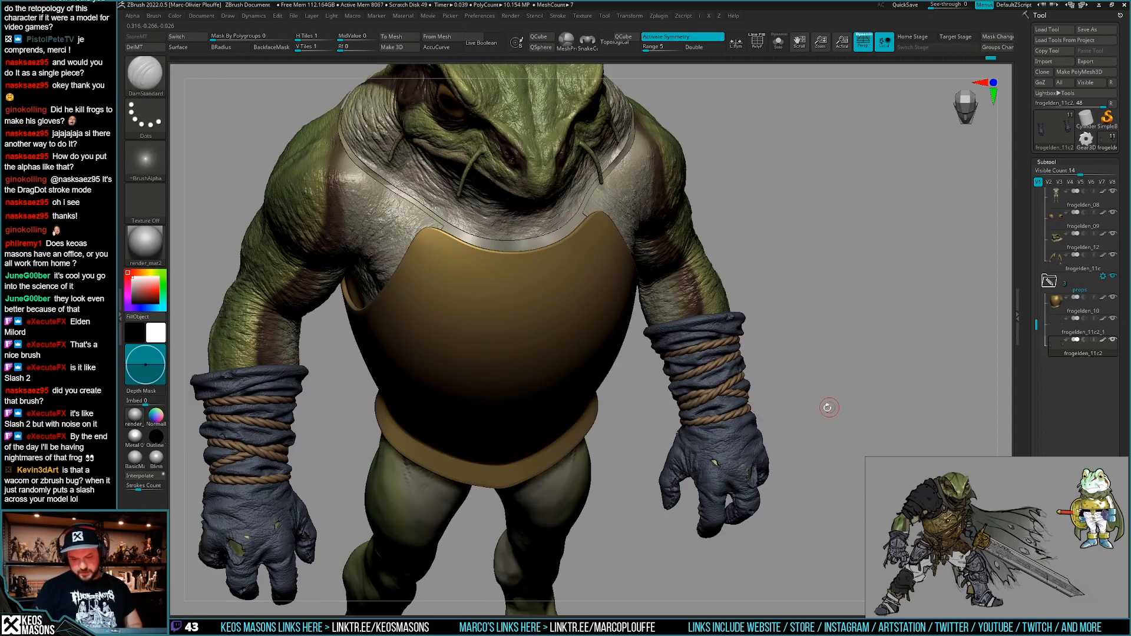
{"action": "right_click_drag", "start_coordinate": [780, 457], "coordinate": [662, 396]}
{"action": "right_click_drag", "start_coordinate": [590, 443], "coordinate": [616, 450]}
{"action": "right_click_drag", "start_coordinate": [616, 451], "coordinate": [615, 496], "text": "ctrl"}
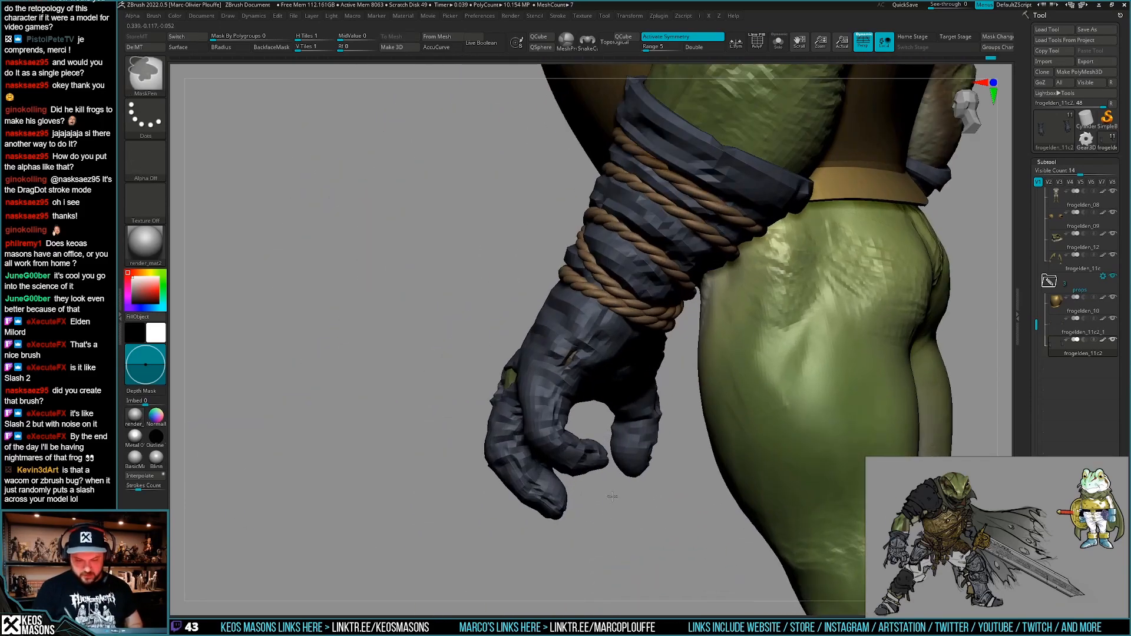
{"action": "scroll", "coordinate": [1029, 318], "scroll_direction": "down", "scroll_amount": 5}
{"action": "scroll", "coordinate": [1034, 284], "scroll_direction": "up", "scroll_amount": 10}
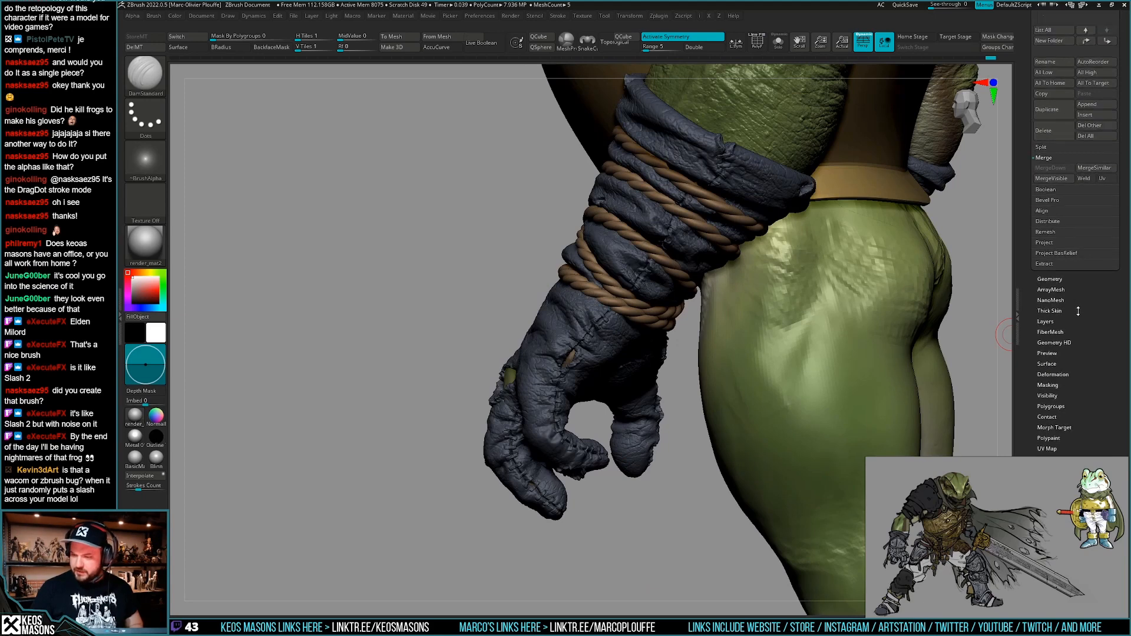
{"action": "scroll", "coordinate": [1067, 372], "scroll_direction": "down", "scroll_amount": 10}
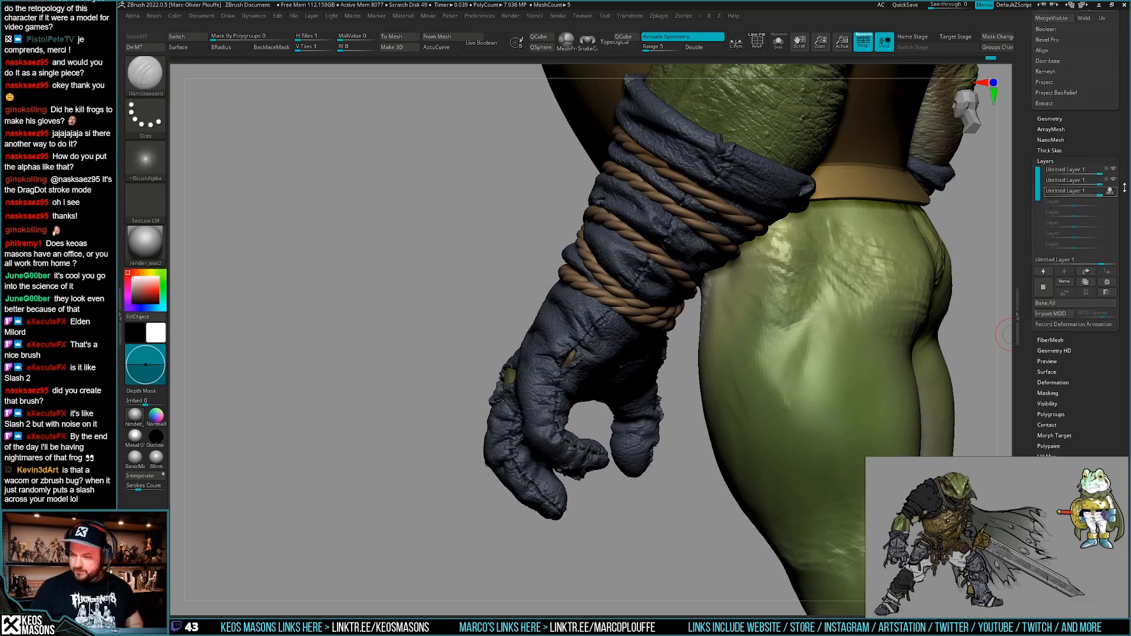
{"action": "left_click", "coordinate": [1110, 191]}
{"action": "mouse_move", "coordinate": [1112, 198]}
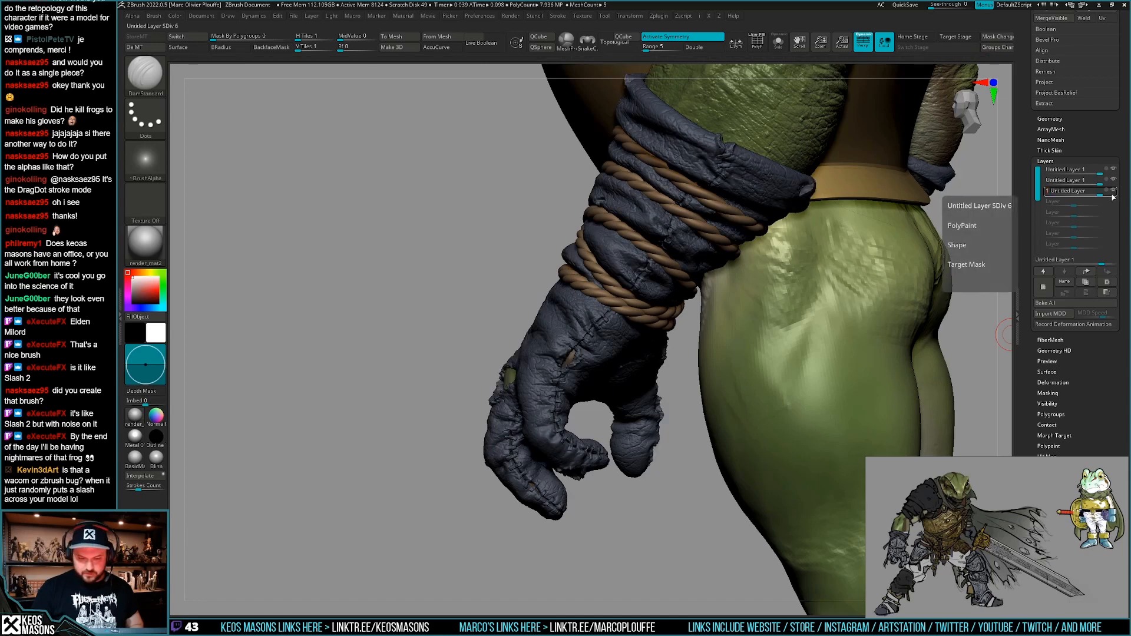
{"action": "mouse_move", "coordinate": [854, 365]}
{"action": "left_mouse_down"}
{"action": "mouse_move", "coordinate": [795, 354]}
{"action": "mouse_move", "coordinate": [766, 318]}
{"action": "left_mouse_up"}
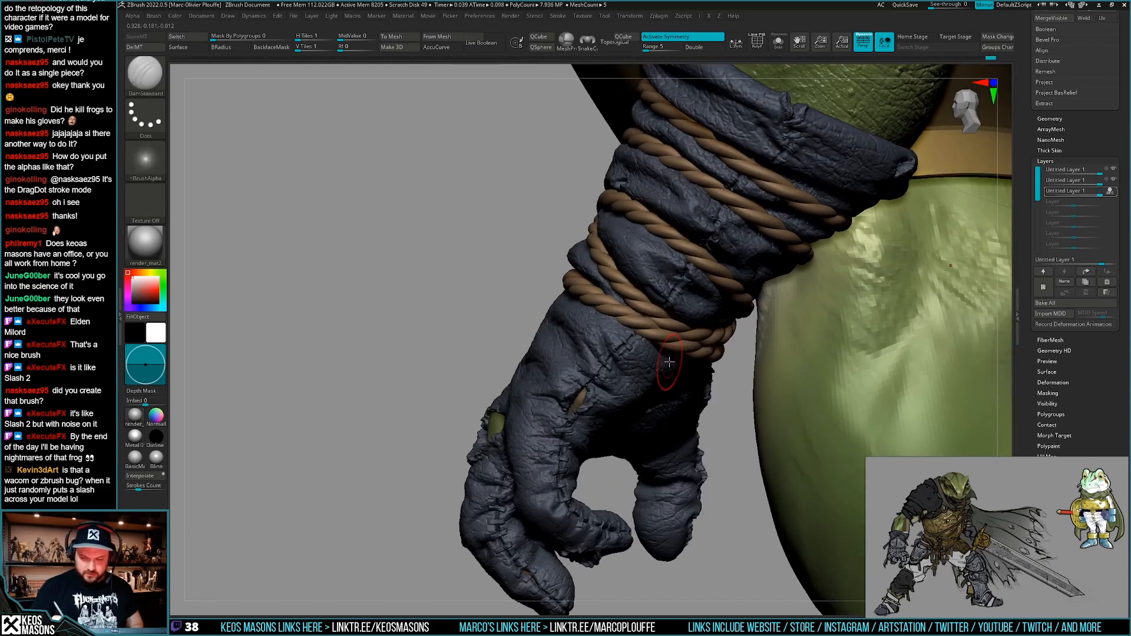
{"action": "key", "text": "b"}
{"action": "key", "text": "Escape"}
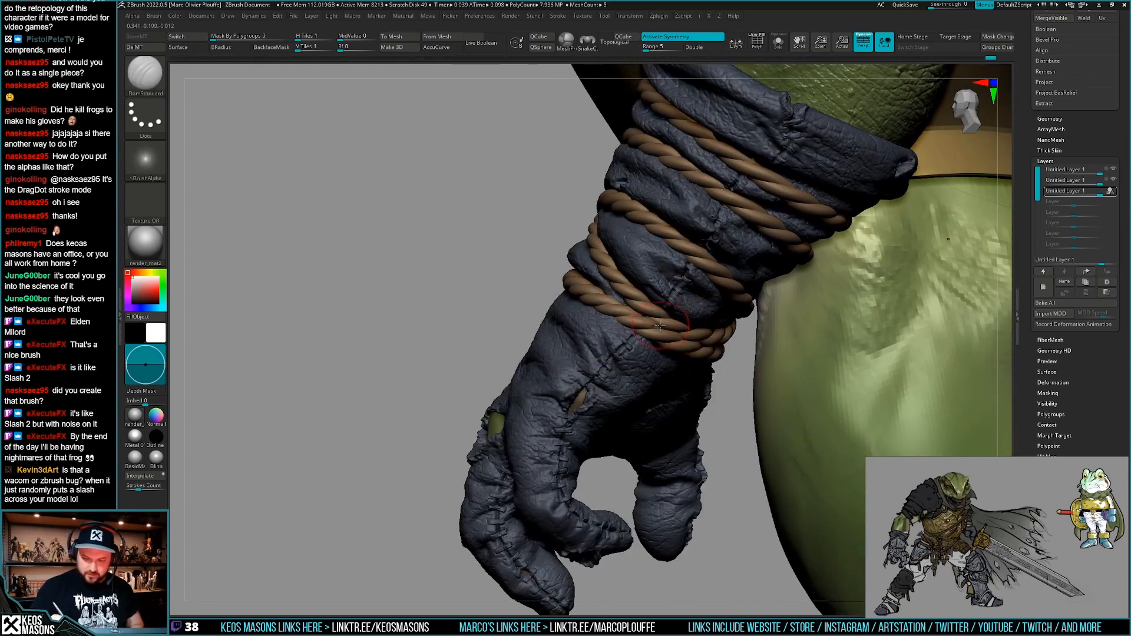
Try building up the leather around the wrist ropes with the ClayBuildup and Standard brushes.
{"action": "key", "text": "b"}
{"action": "left_click", "coordinate": [650, 326]}
{"action": "left_click_drag", "start_coordinate": [650, 327], "coordinate": [623, 309]}
{"action": "key", "text": "space"}
{"action": "left_click", "coordinate": [629, 316], "text": "alt"}
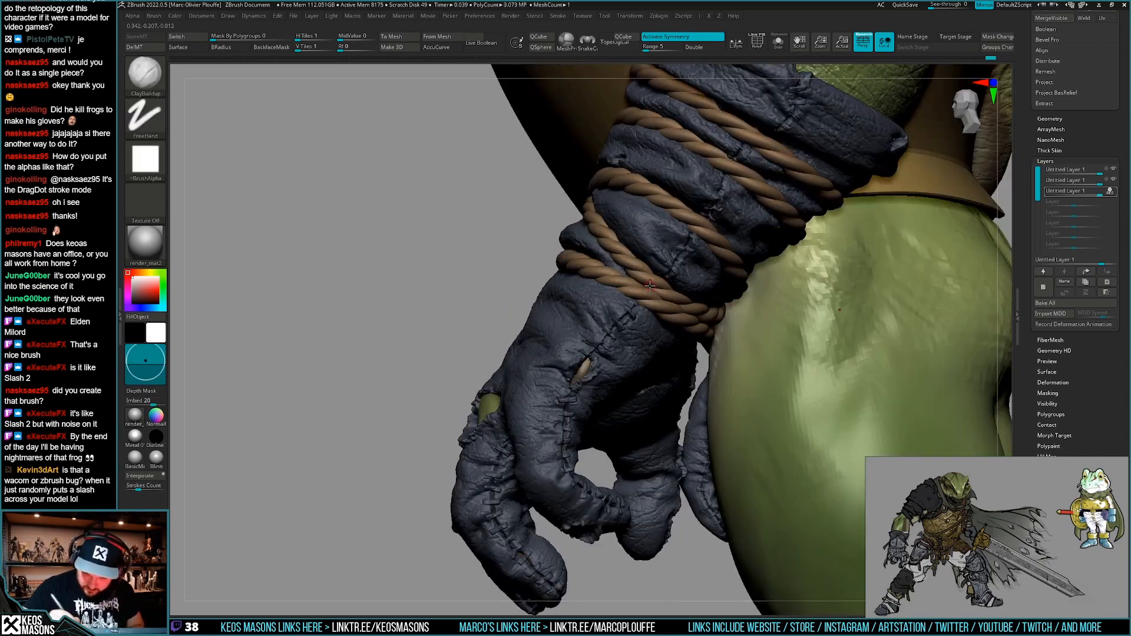
{"action": "scroll", "coordinate": [666, 355], "scroll_direction": "up", "scroll_amount": 3}
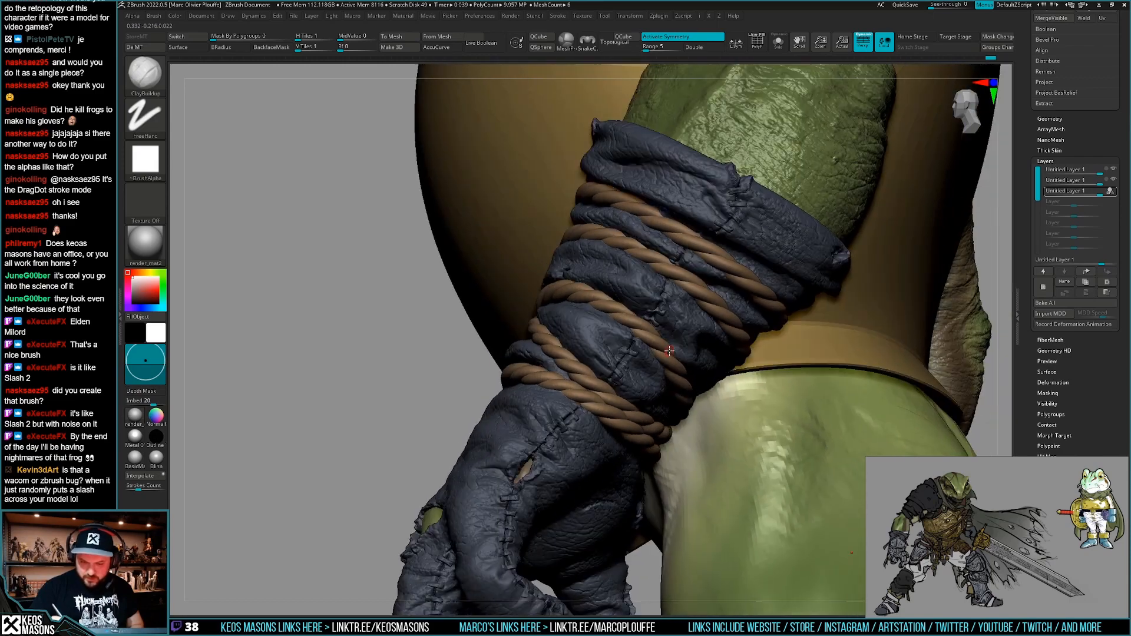
{"action": "key", "text": "b"}
{"action": "left_click", "coordinate": [629, 317]}
{"action": "key", "text": "ctrl+z"}
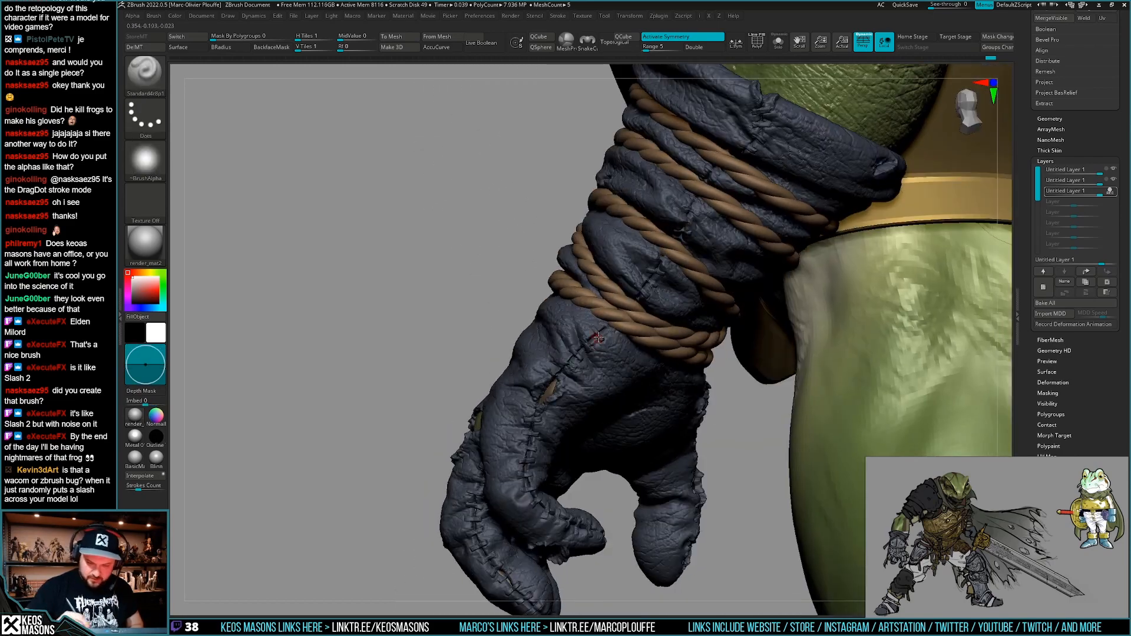
{"action": "key", "text": "ctrl+z"}
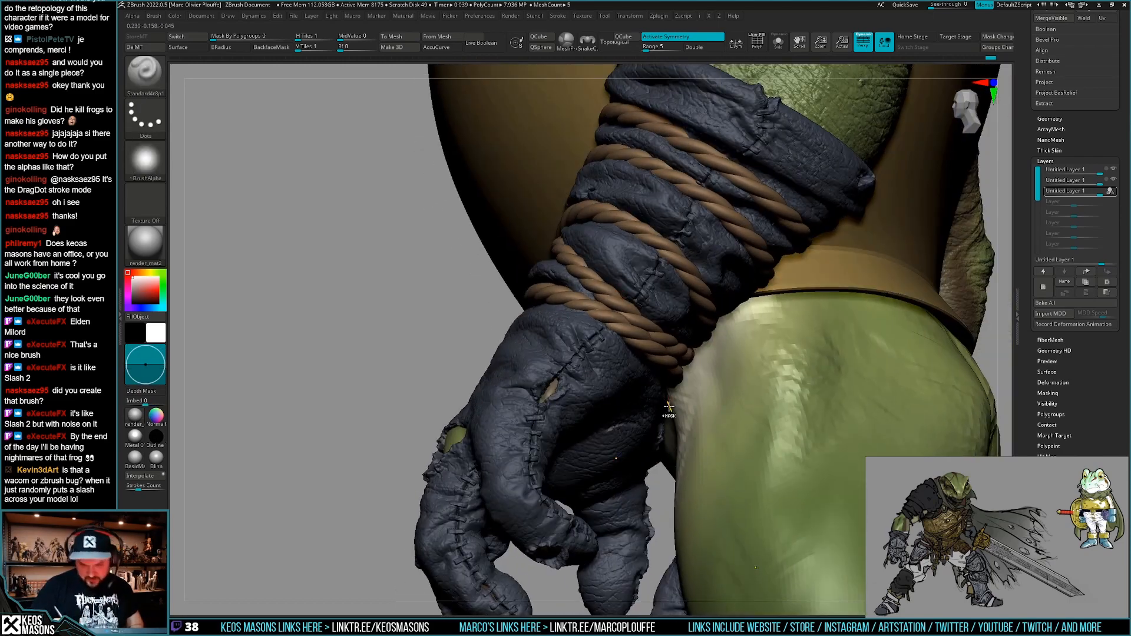
{"action": "key", "text": "ctrl+z"}
Return to the DamStandard brush and undo the latest strokes on the glove.
{"action": "key", "text": "b"}
{"action": "key", "text": "d"}
{"action": "key", "text": "s"}
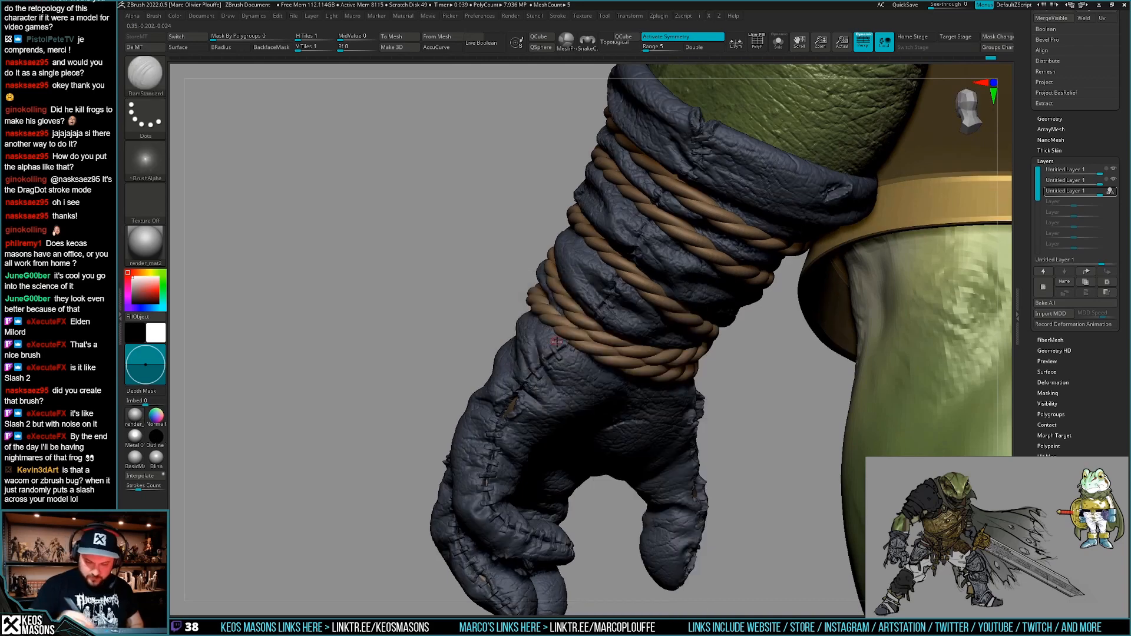
{"action": "key", "text": "ctrl+z"}
{"action": "key", "text": "ctrl+z"}
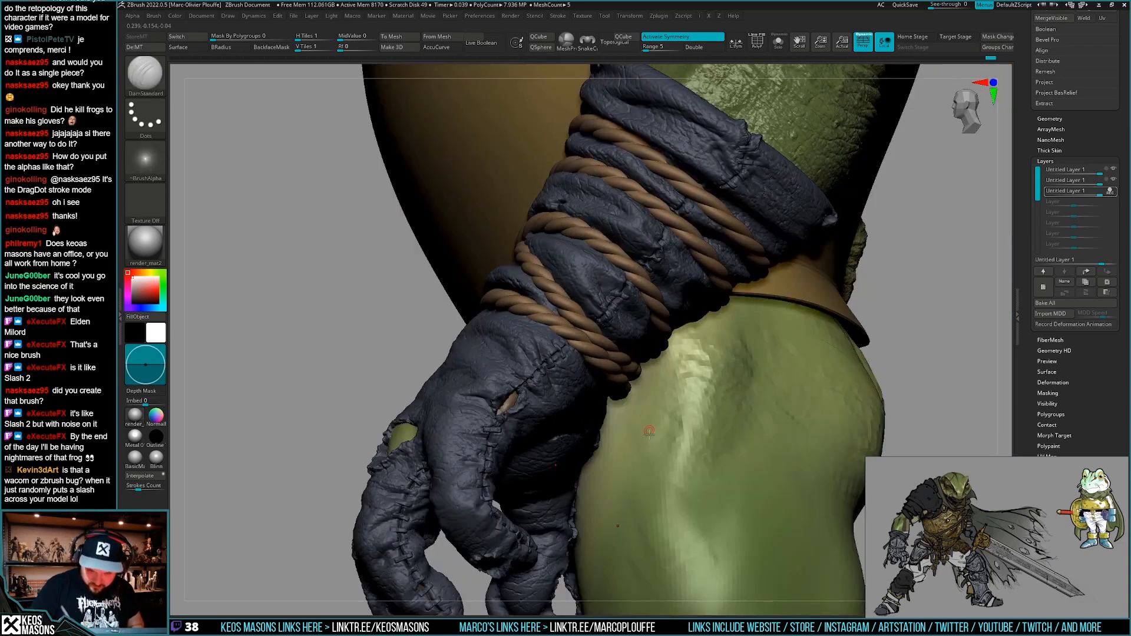
{"action": "key", "text": "ctrl+z"}
{"action": "key", "text": "ctrl+z"}
{"action": "key", "text": "ctrl+z"}
{"action": "key", "text": "ctrl+z"}
{"action": "key", "text": "ctrl+z"}
{"action": "key", "text": "ctrl+z"}
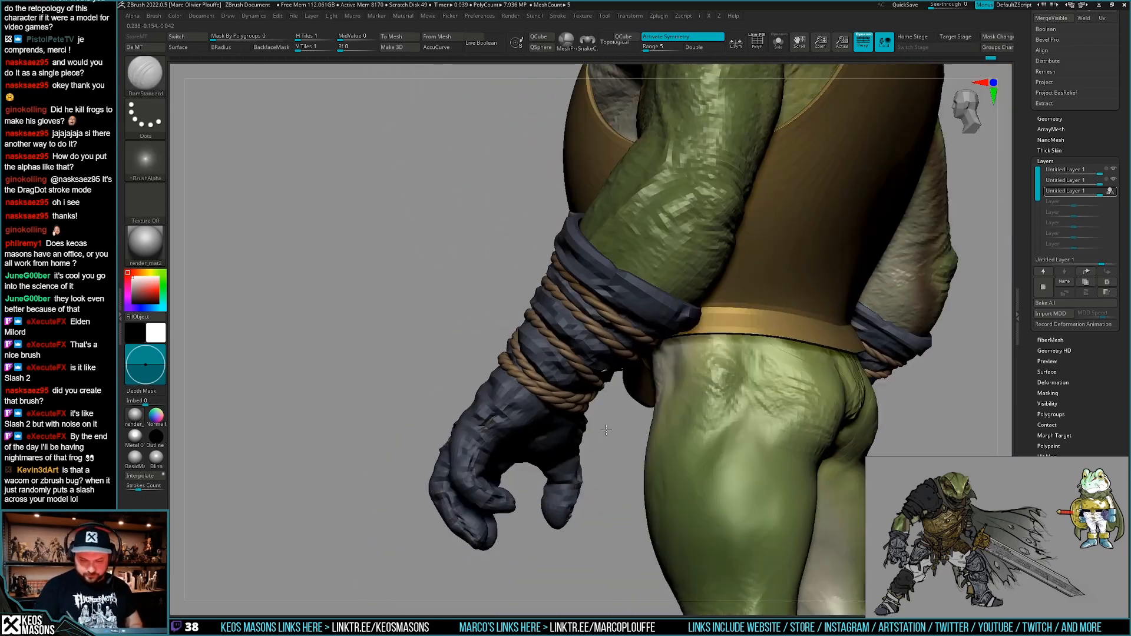
{"action": "key", "text": "ctrl+z"}
{"action": "key", "text": "ctrl+z"}
{"action": "key", "text": "ctrl+z"}
{"action": "key", "text": "ctrl+z"}
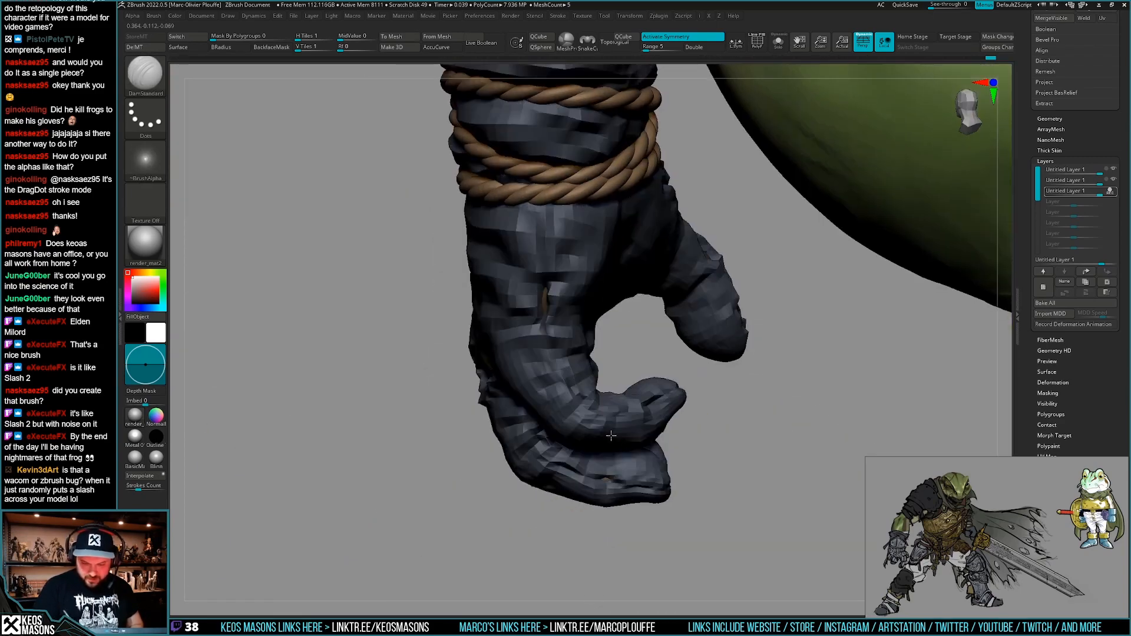
Try reinforcing the stitches along the index finger's seam with the Standard brush.
{"action": "right_click_drag", "start_coordinate": [610, 436], "coordinate": [620, 430]}
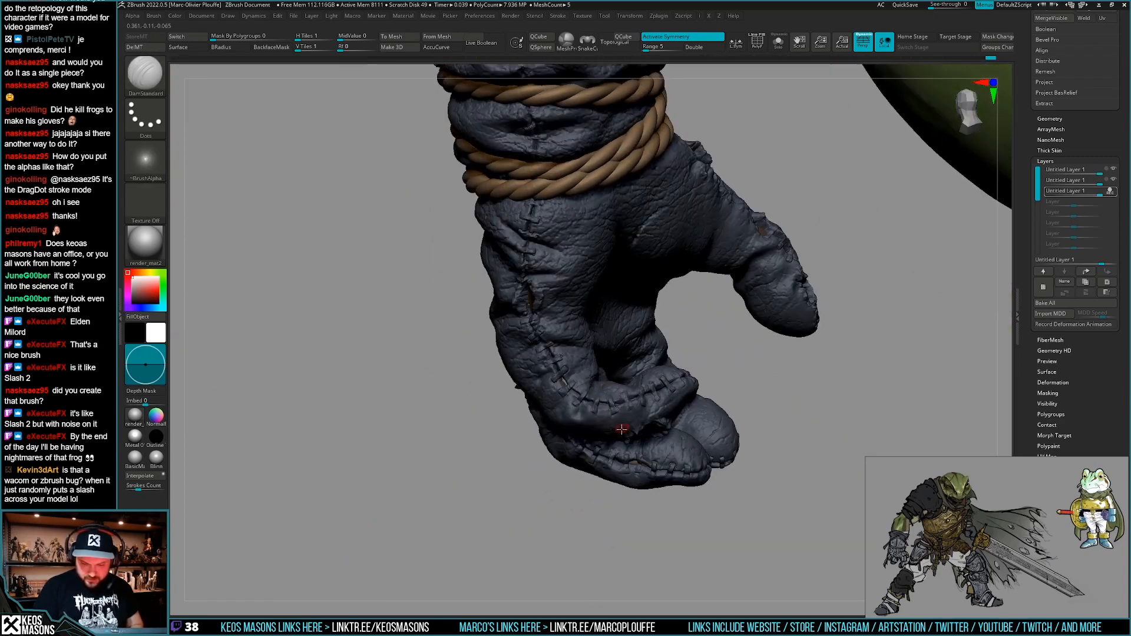
{"action": "key", "text": "space"}
{"action": "left_click", "coordinate": [628, 417]}
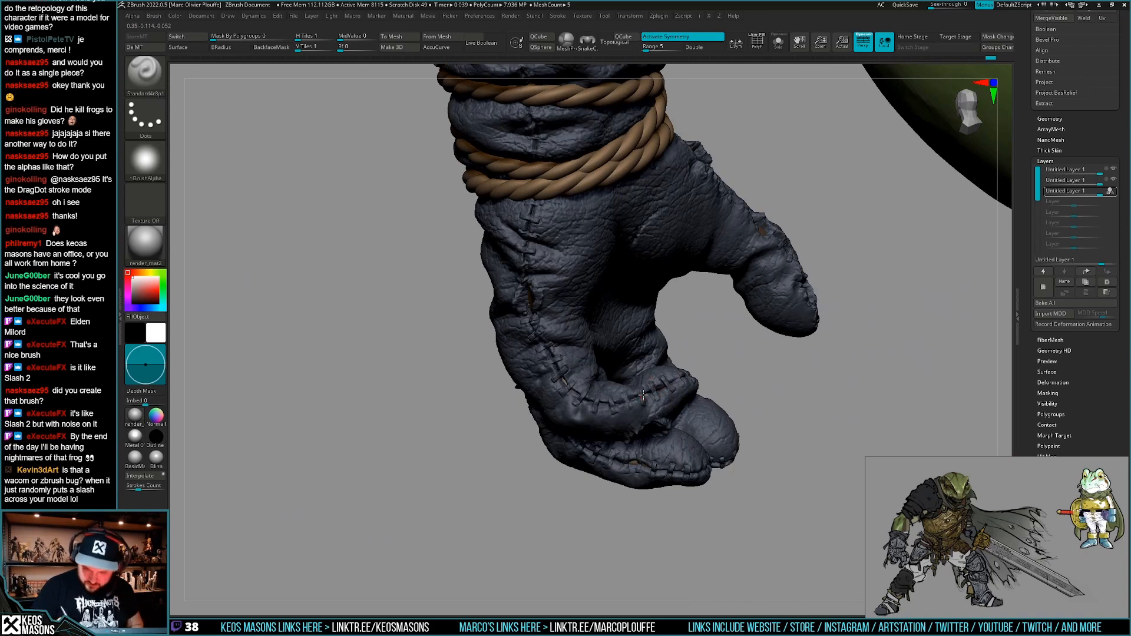
{"action": "left_click_drag", "start_coordinate": [645, 405], "coordinate": [644, 391]}
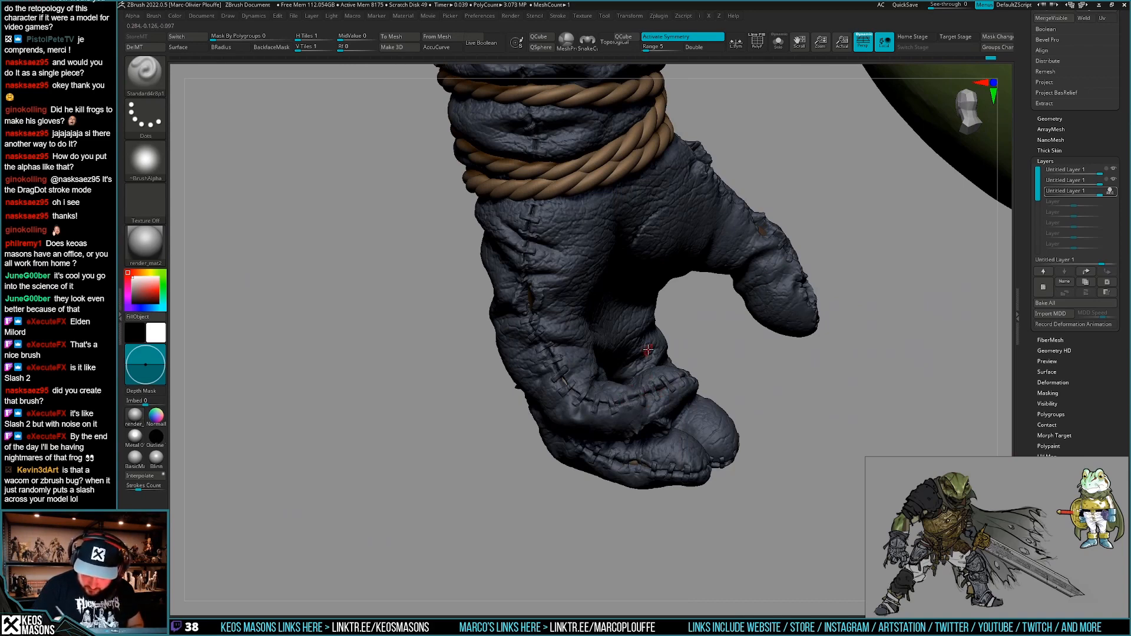
{"action": "key", "text": "ctrl+z"}
{"action": "key", "text": "space"}
{"action": "left_click", "coordinate": [637, 326]}
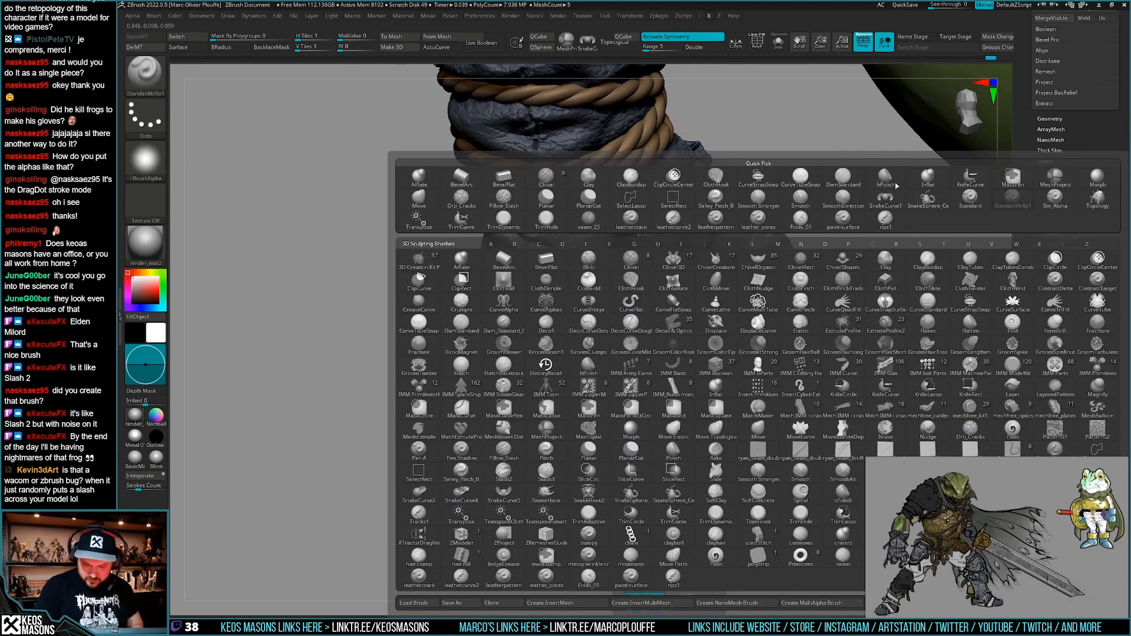
{"action": "key", "text": "space"}
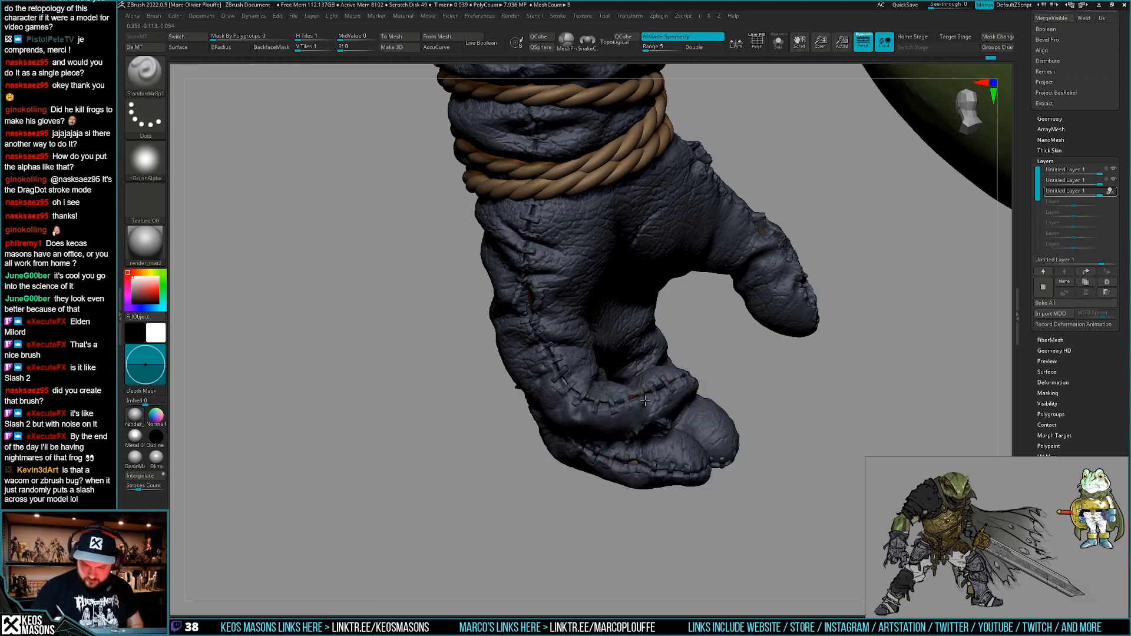
{"action": "right_click_drag", "start_coordinate": [645, 402], "coordinate": [661, 442]}
{"action": "key", "text": "space"}
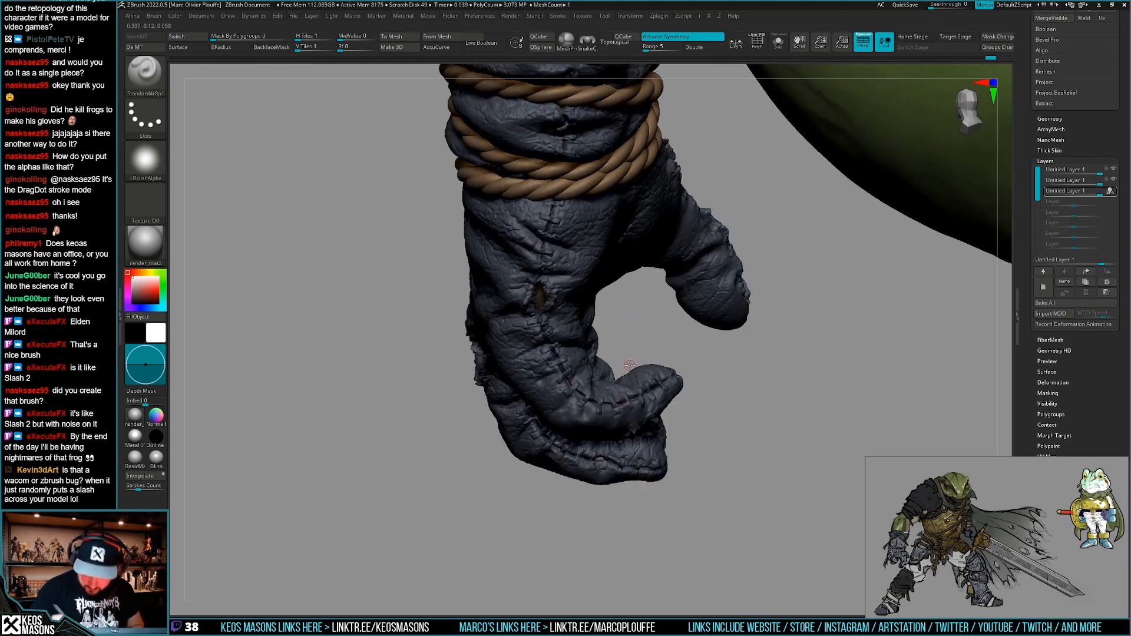
Switch to the Inflat brush with a small round alpha and thicken the stitches along the index finger's seam.
{"action": "key", "text": "space"}
{"action": "left_click", "coordinate": [718, 343]}
{"action": "key", "text": "F4"}
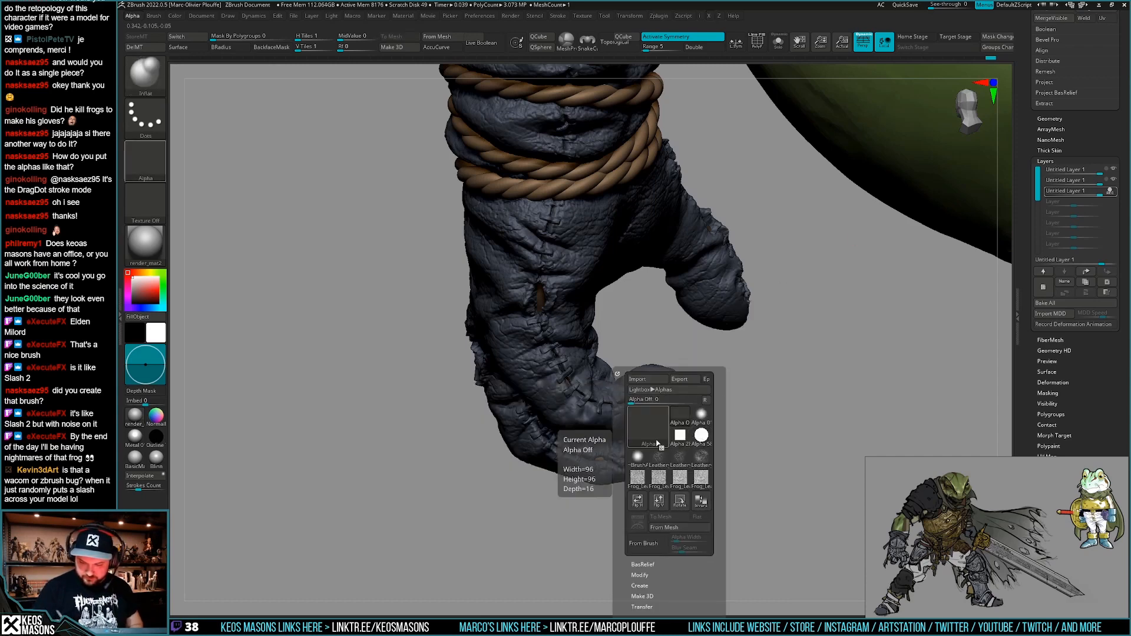
{"action": "left_click", "coordinate": [648, 424]}
{"action": "left_click", "coordinate": [149, 484]}
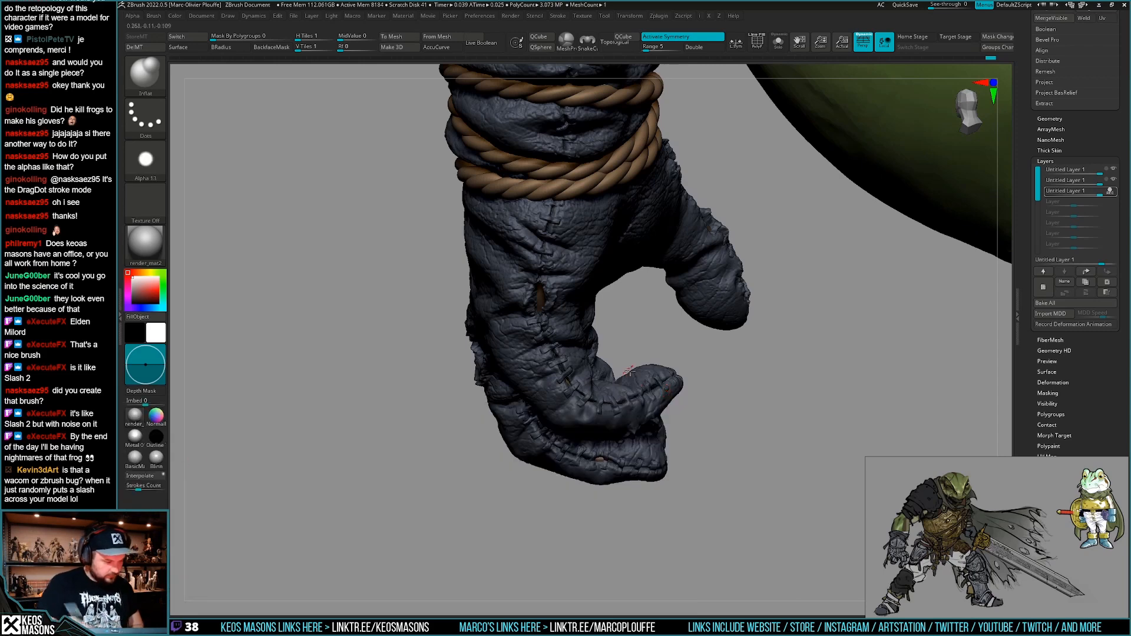
{"action": "right_click_drag", "start_coordinate": [626, 454], "coordinate": [626, 414], "text": "alt"}
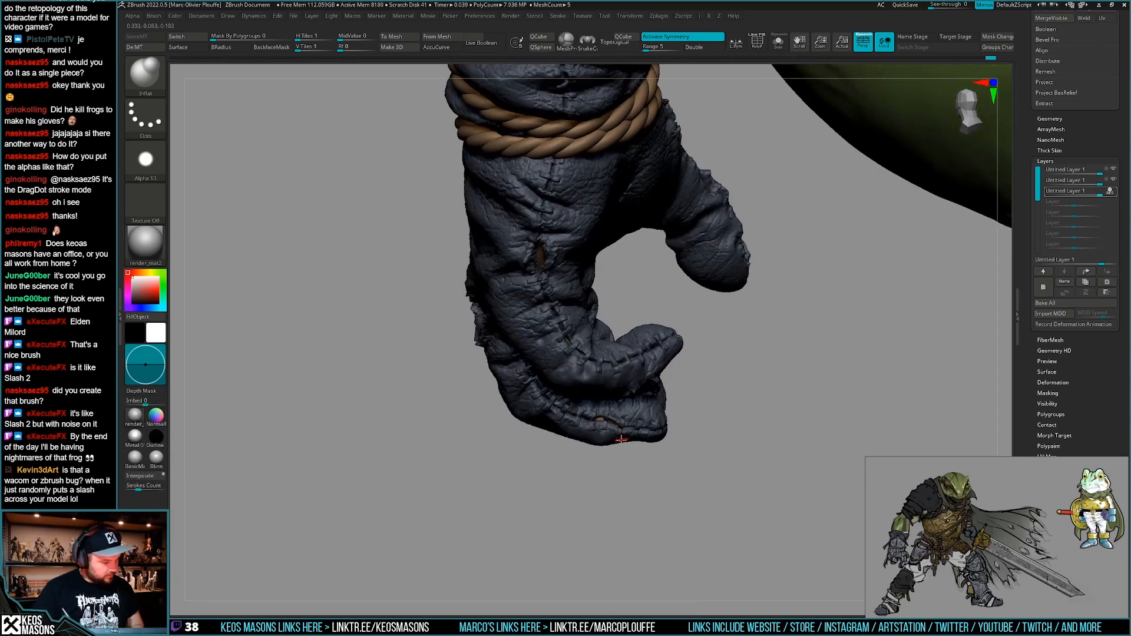
{"action": "mouse_move", "coordinate": [621, 438]}
{"action": "right_mouse_down"}
{"action": "mouse_move", "coordinate": [601, 374]}
{"action": "mouse_move", "coordinate": [557, 334]}
{"action": "mouse_move", "coordinate": [603, 327]}
{"action": "right_mouse_up"}
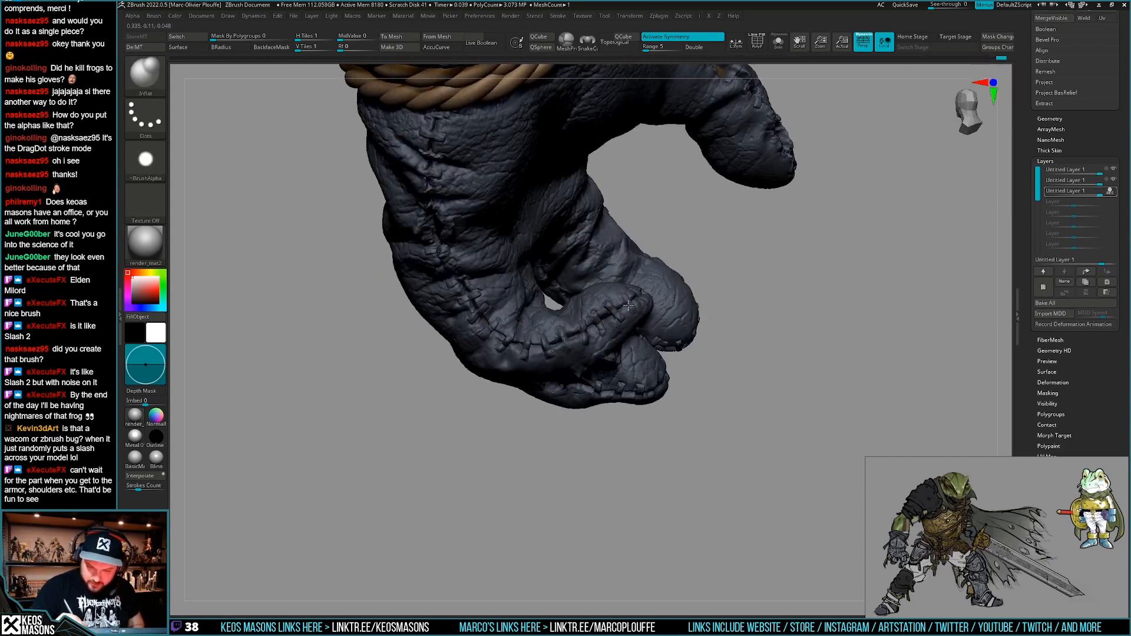
Thicken the seam stitches running from the index finger past the tear up to the wrist.
{"action": "mouse_move", "coordinate": [580, 321]}
{"action": "right_mouse_down", "text": "ctrl"}
{"action": "mouse_move", "coordinate": [576, 240]}
{"action": "mouse_move", "coordinate": [634, 450]}
{"action": "right_mouse_up", "text": "ctrl"}
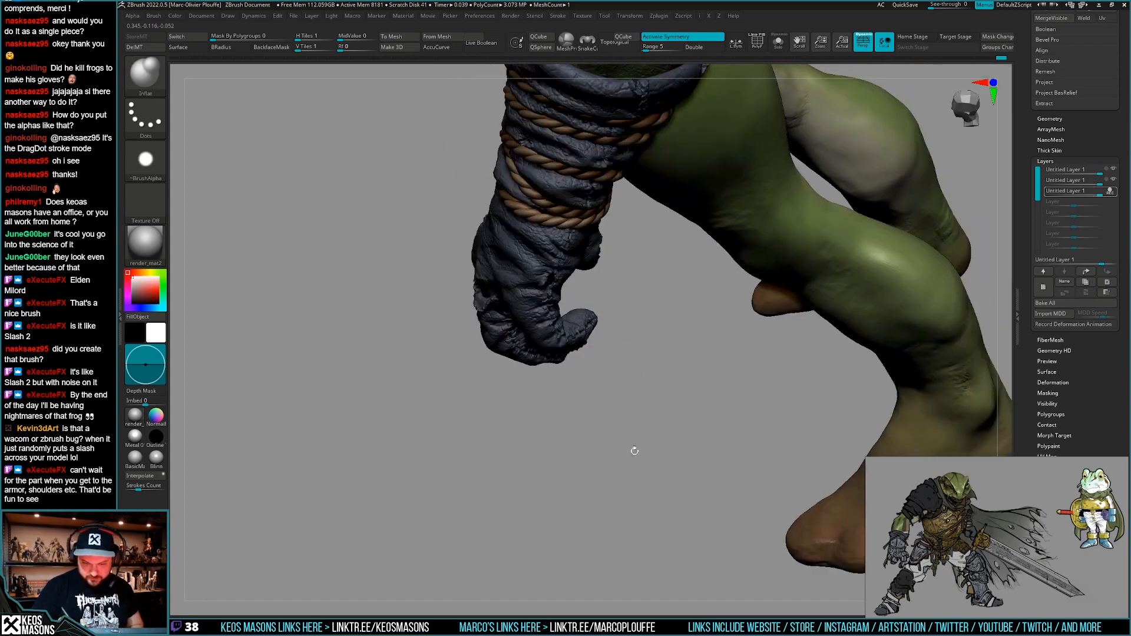
{"action": "right_click_drag", "start_coordinate": [533, 288], "coordinate": [551, 265]}
{"action": "mouse_move", "coordinate": [550, 265]}
{"action": "right_mouse_down", "text": "ctrl"}
{"action": "mouse_move", "coordinate": [553, 367]}
{"action": "mouse_move", "coordinate": [572, 356]}
{"action": "right_mouse_up", "text": "ctrl"}
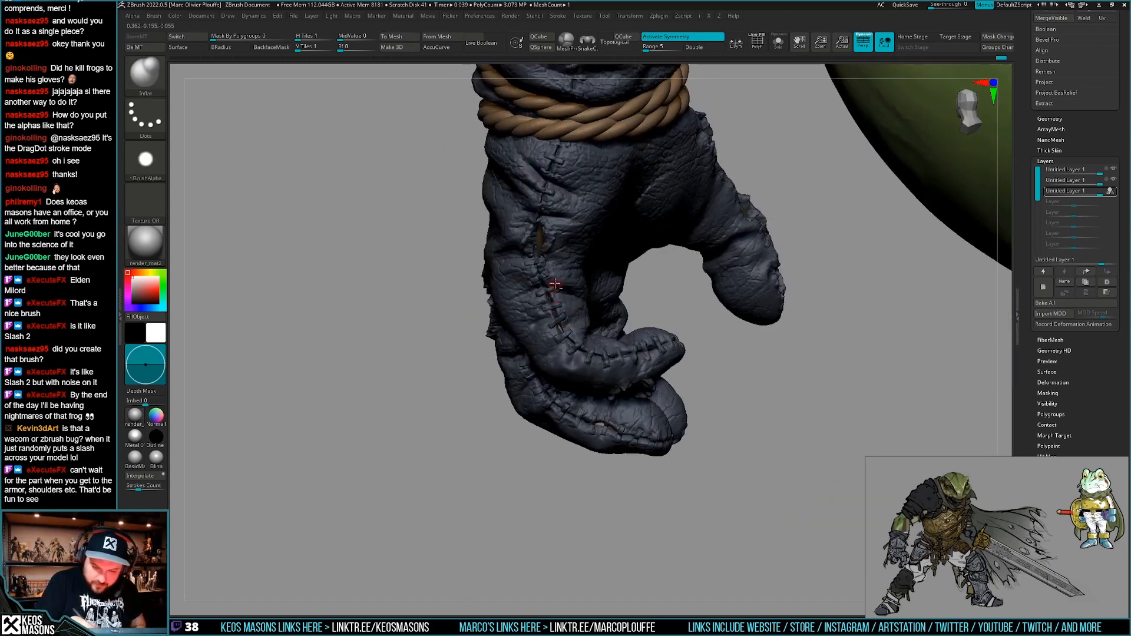
{"action": "right_click_drag", "start_coordinate": [555, 283], "coordinate": [759, 373]}
{"action": "right_click_drag", "start_coordinate": [640, 441], "coordinate": [563, 369]}
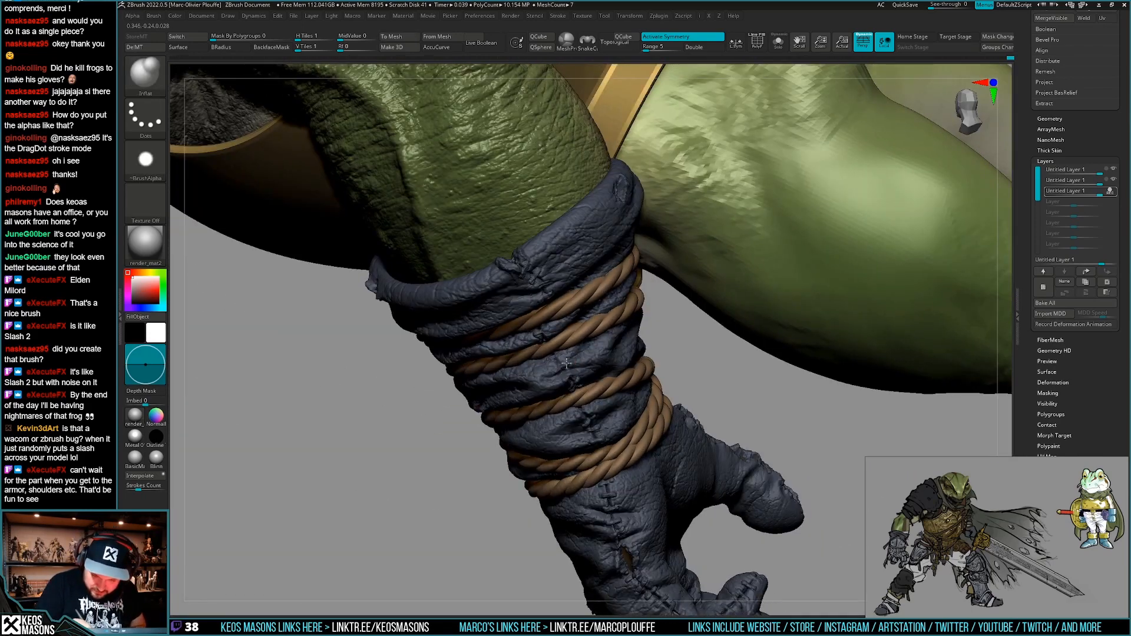
Carve a crease into the forearm leather between the middle ropes with the DamStandard brush.
{"action": "key", "text": "space"}
{"action": "left_click", "coordinate": [620, 338]}
{"action": "right_click_drag", "start_coordinate": [570, 342], "coordinate": [567, 364], "text": "ctrl"}
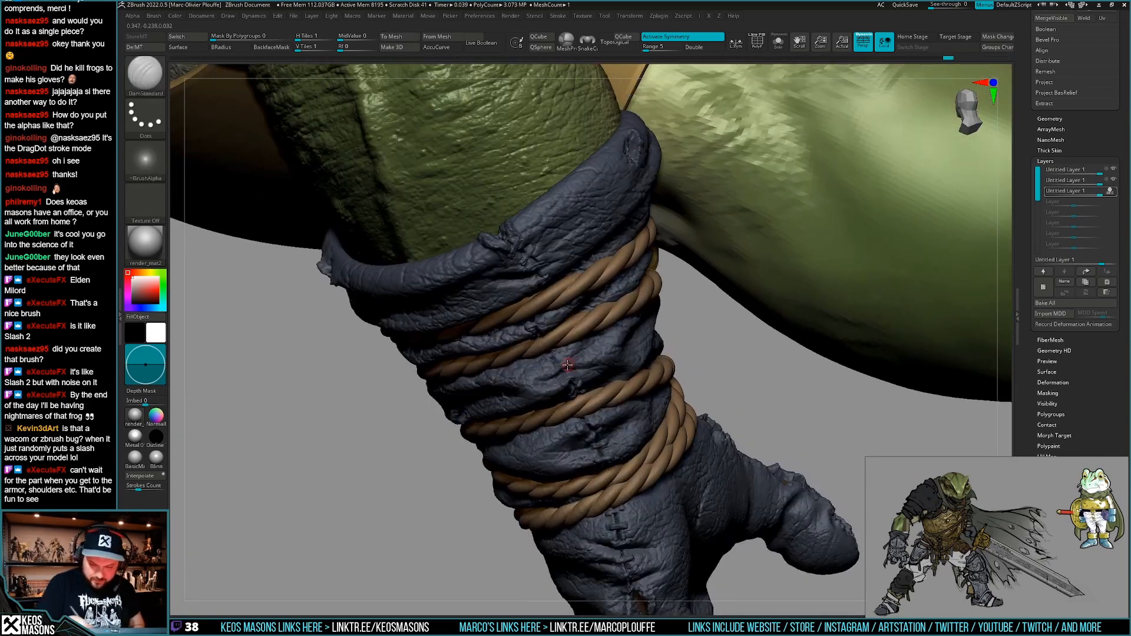
{"action": "mouse_move", "coordinate": [568, 361]}
{"action": "left_mouse_down"}
{"action": "mouse_move", "coordinate": [549, 377]}
{"action": "mouse_move", "coordinate": [541, 362]}
{"action": "left_mouse_up"}
Thicken the stitches on the forearm and at the cuff's edge with the Inflat brush.
{"action": "mouse_move", "coordinate": [569, 350]}
{"action": "right_mouse_down"}
{"action": "mouse_move", "coordinate": [548, 314]}
{"action": "mouse_move", "coordinate": [565, 293]}
{"action": "mouse_move", "coordinate": [542, 315]}
{"action": "mouse_move", "coordinate": [551, 273]}
{"action": "right_mouse_up"}
{"action": "key", "text": "space"}
{"action": "left_click", "coordinate": [554, 328]}
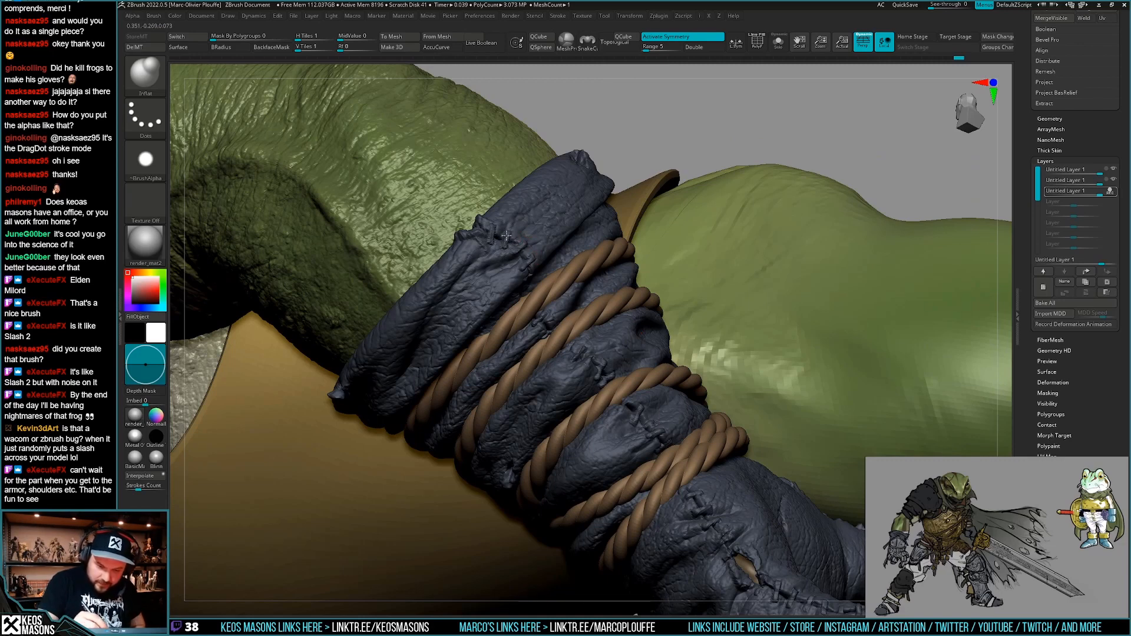
{"action": "right_click_drag", "start_coordinate": [492, 229], "coordinate": [713, 426]}
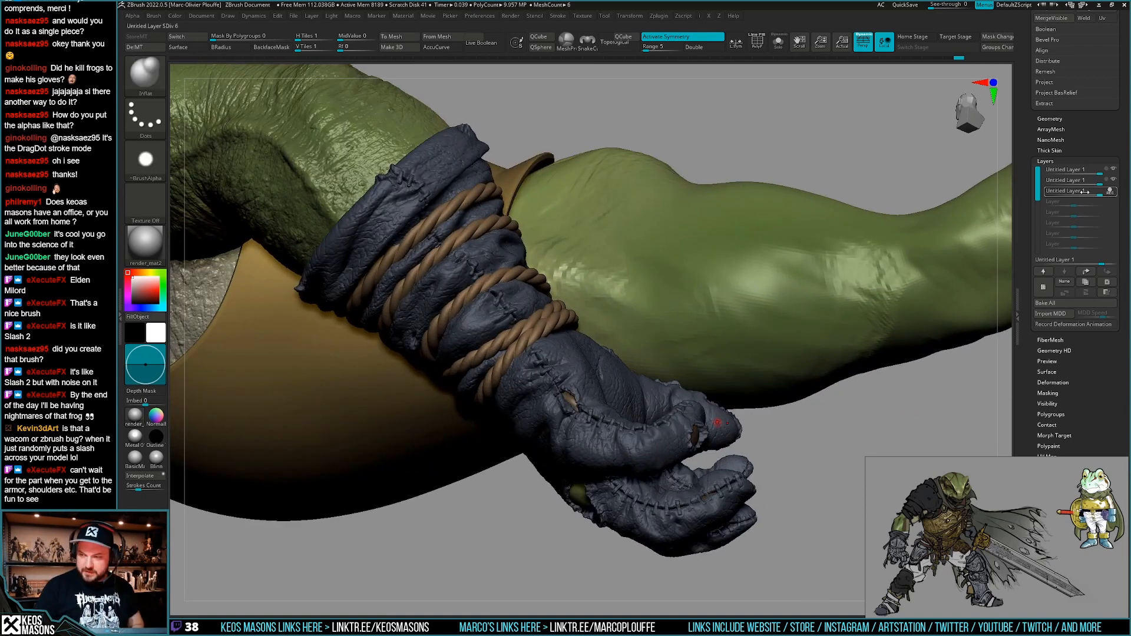
Toggle the lowest sculpt layer to compare the glove with and without its detail, and resume recording on it.
{"action": "left_click", "coordinate": [1111, 192]}
{"action": "left_click", "coordinate": [1113, 193]}
{"action": "left_click", "coordinate": [1114, 193]}
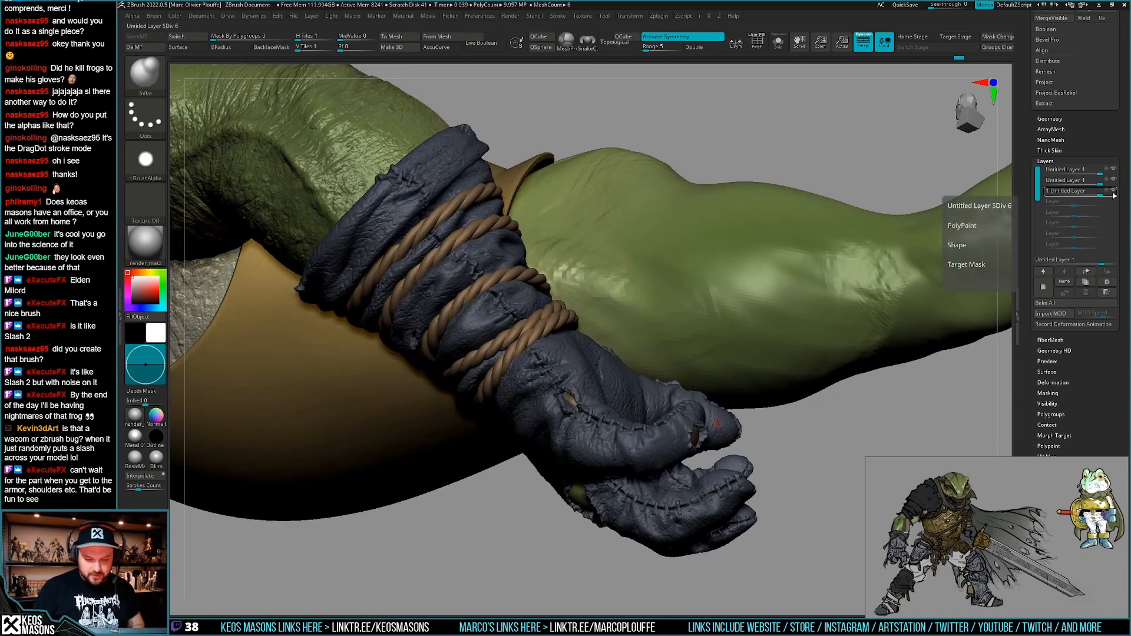
{"action": "left_click", "coordinate": [1114, 194]}
{"action": "left_click", "coordinate": [1113, 194]}
{"action": "left_click", "coordinate": [1107, 194]}
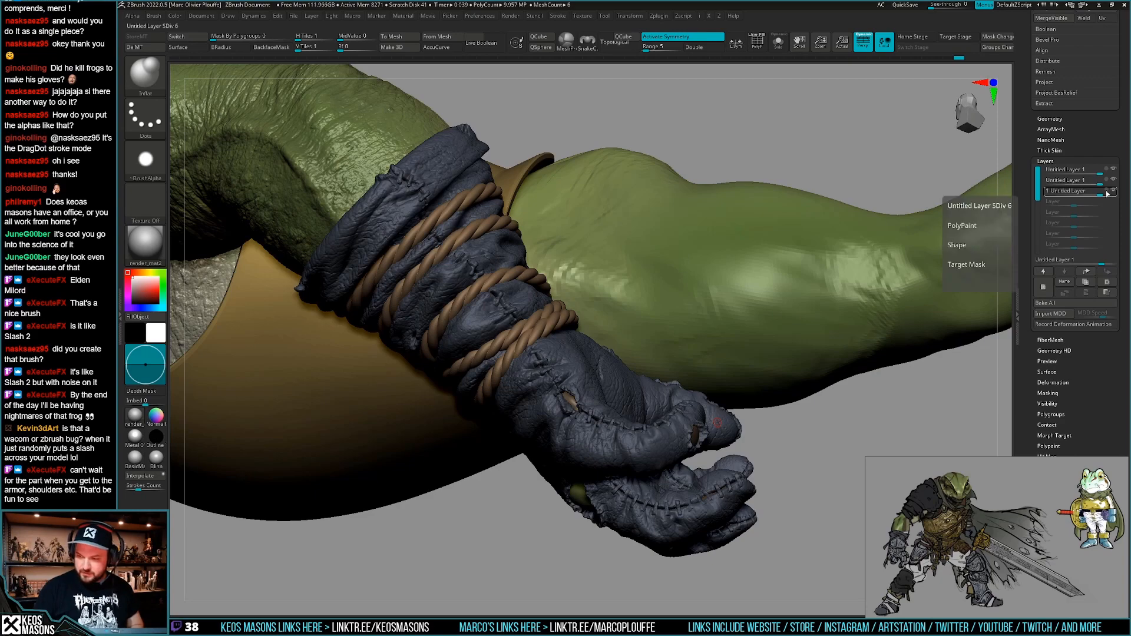
Inflate the stitches along the finger seams on the palm side of the glove.
{"action": "right_click_drag", "start_coordinate": [651, 501], "coordinate": [620, 444], "text": "alt"}
{"action": "right_click_drag", "start_coordinate": [620, 445], "coordinate": [623, 427], "text": "ctrl"}
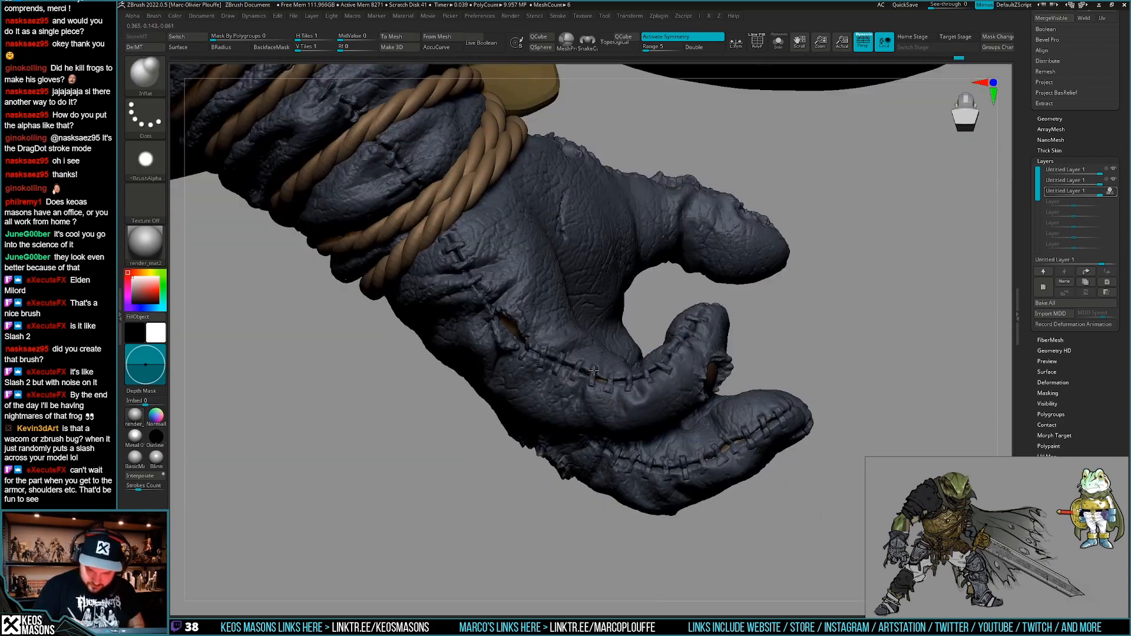
{"action": "right_click_drag", "start_coordinate": [609, 388], "coordinate": [656, 399]}
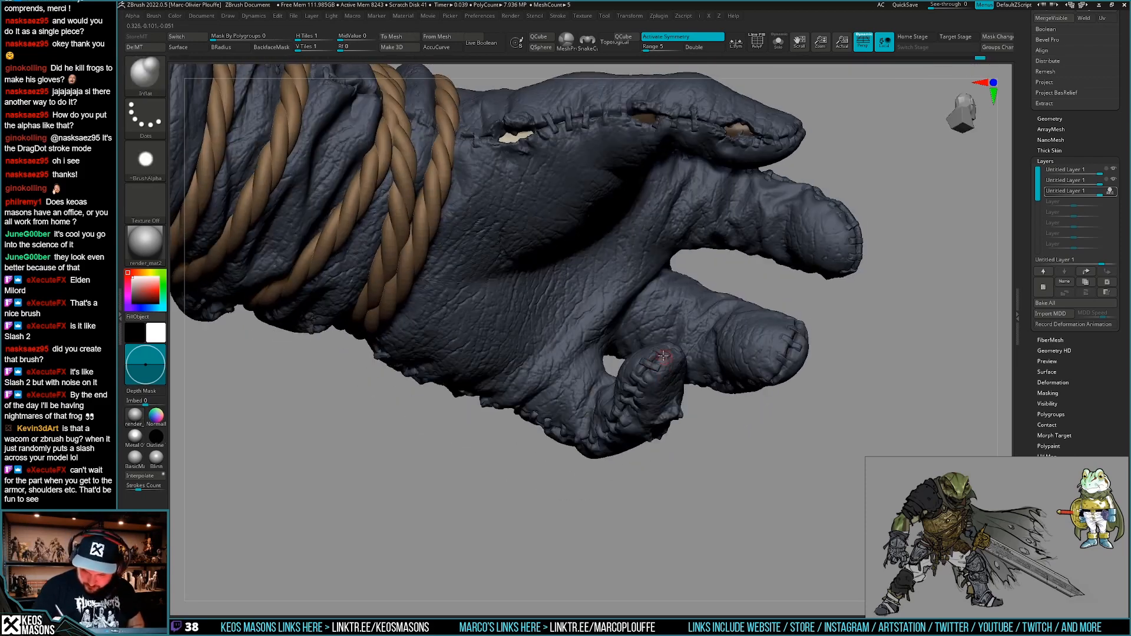
Adjust the Inflat brush and thicken the stitches on the side of the finger below the large knuckle tear.
{"action": "right_click_drag", "start_coordinate": [669, 355], "coordinate": [760, 417]}
{"action": "key", "text": "space"}
{"action": "left_click_drag", "start_coordinate": [793, 406], "coordinate": [798, 401]}
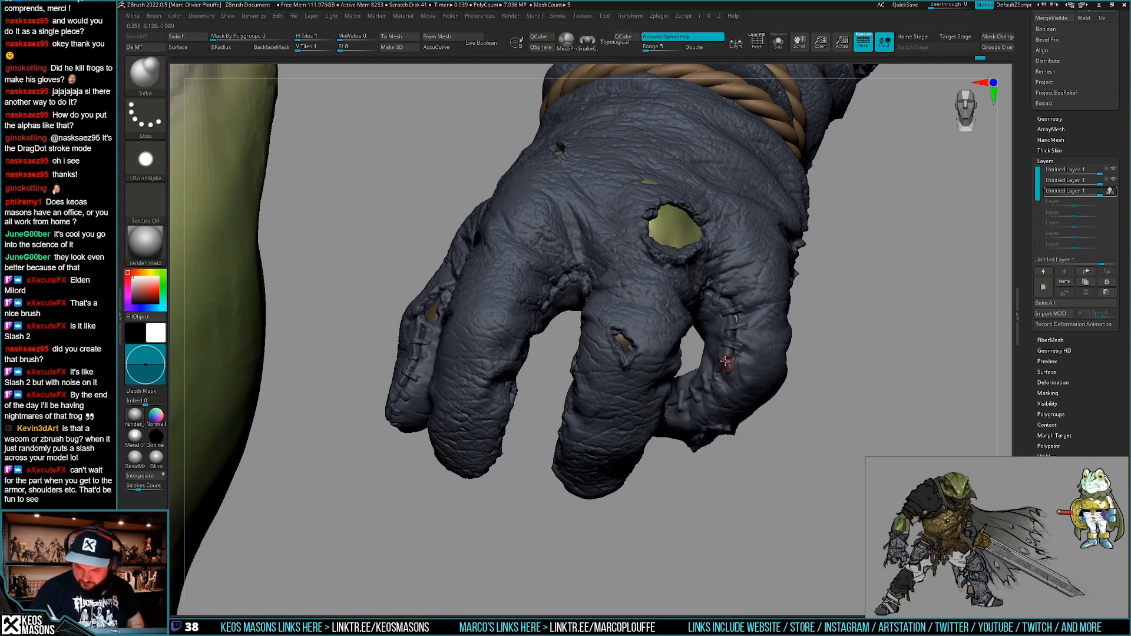
{"action": "key", "text": "space"}
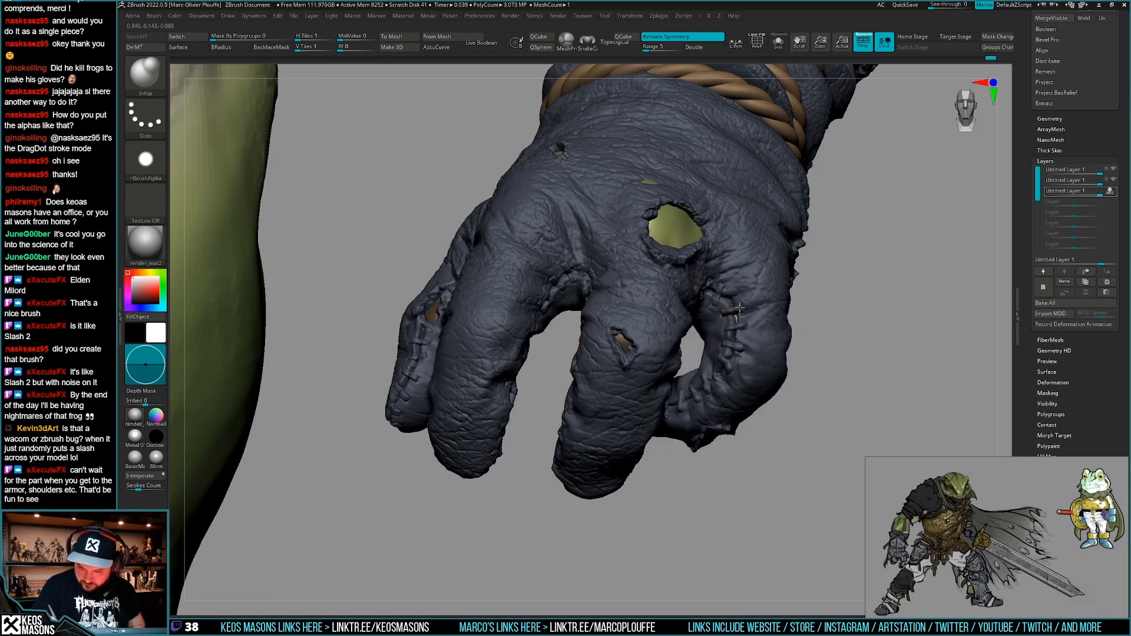
{"action": "right_click_drag", "start_coordinate": [721, 286], "coordinate": [726, 247]}
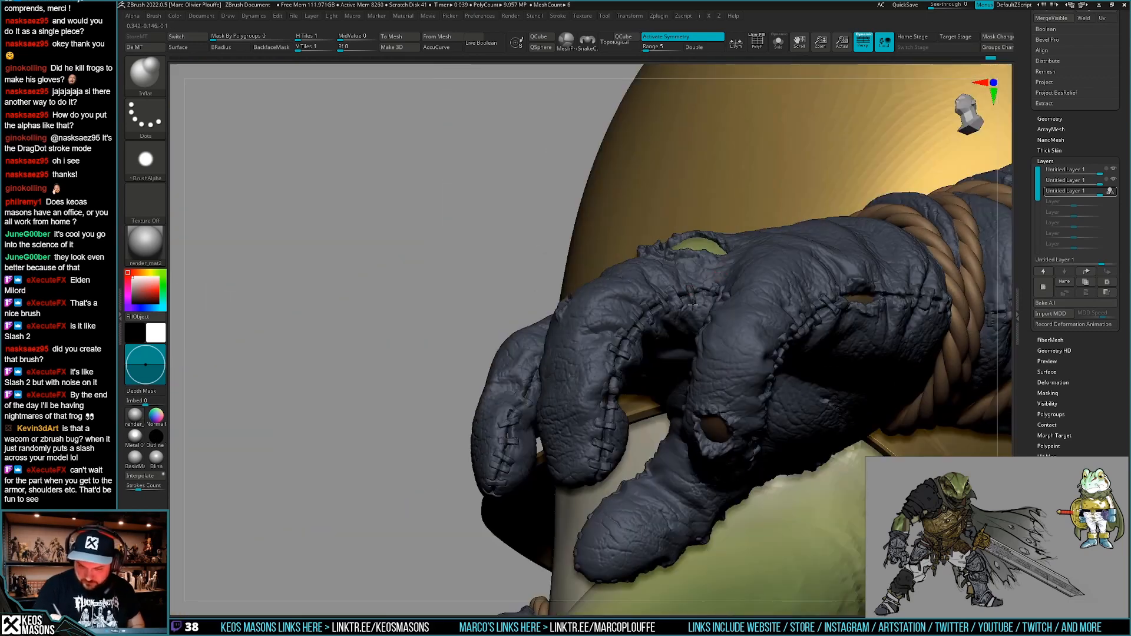
Thicken the stitches along the finger seams of the gloved hand, around the knuckles and fingertips, with the Inflat brush.
{"action": "right_click_drag", "start_coordinate": [644, 304], "coordinate": [638, 327]}
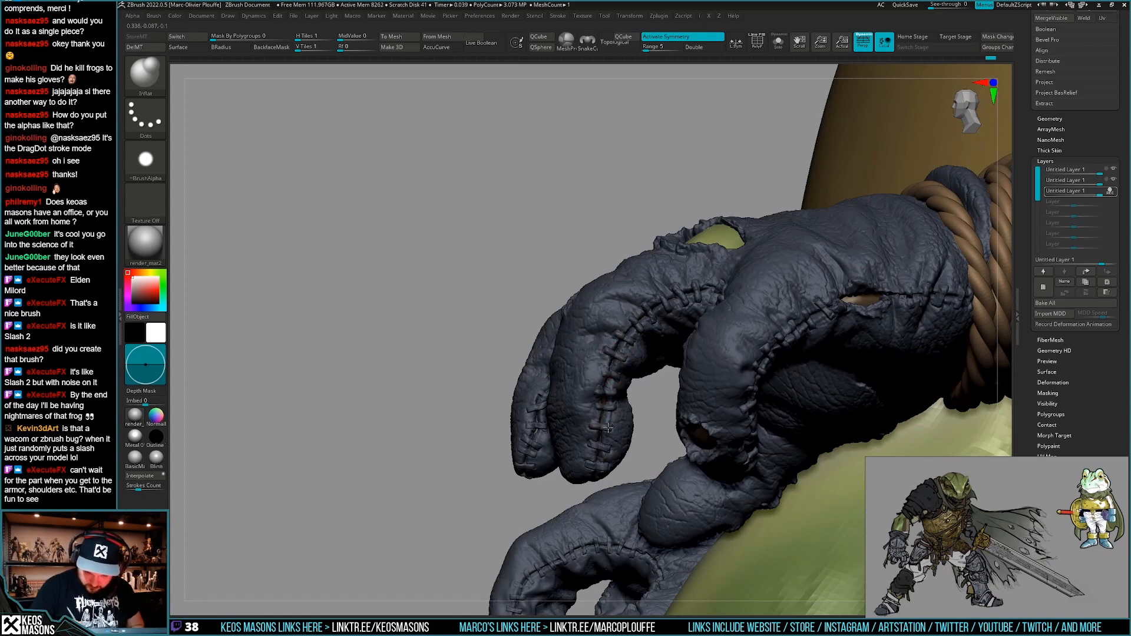
{"action": "right_click_drag", "start_coordinate": [601, 446], "coordinate": [581, 398]}
{"action": "right_click_drag", "start_coordinate": [577, 463], "coordinate": [636, 409]}
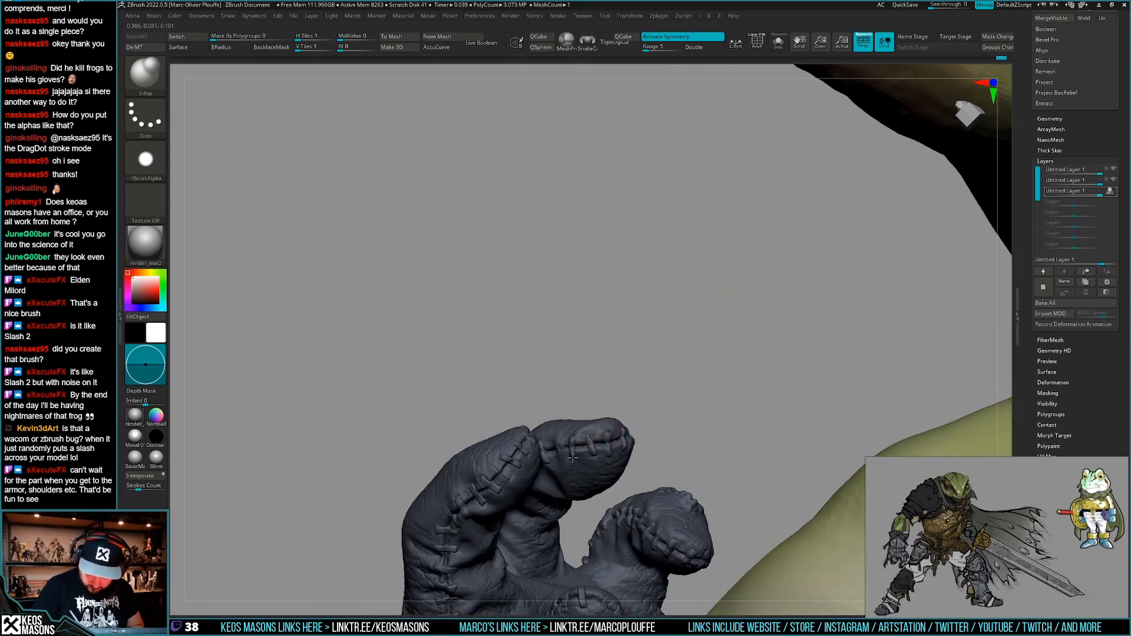
{"action": "right_click_drag", "start_coordinate": [572, 455], "coordinate": [530, 435]}
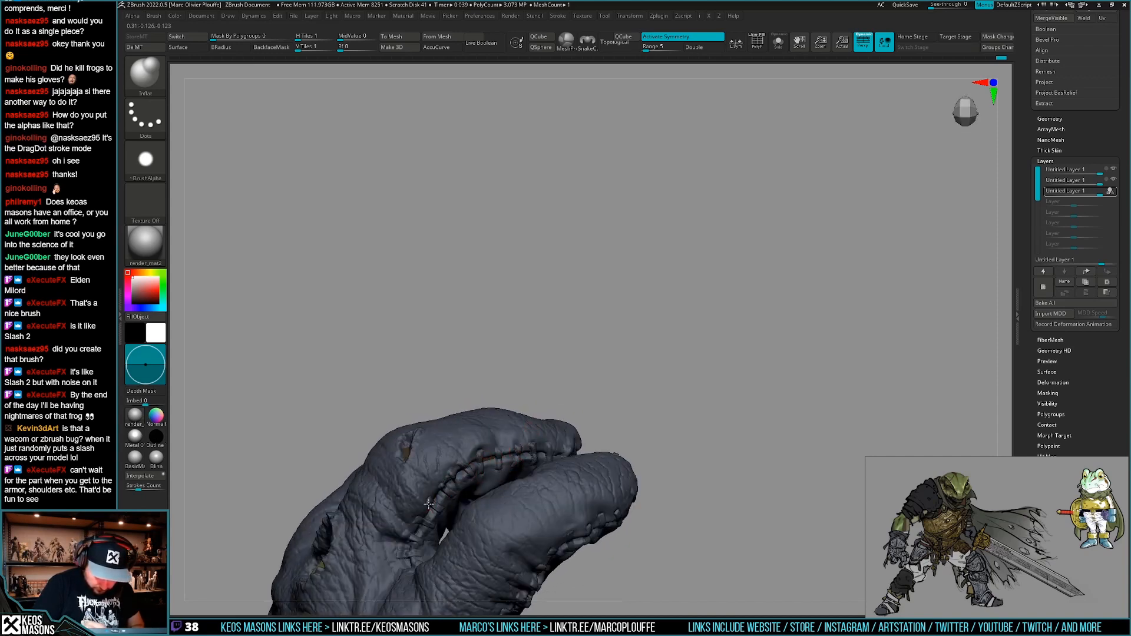
{"action": "right_click_drag", "start_coordinate": [413, 536], "coordinate": [592, 430]}
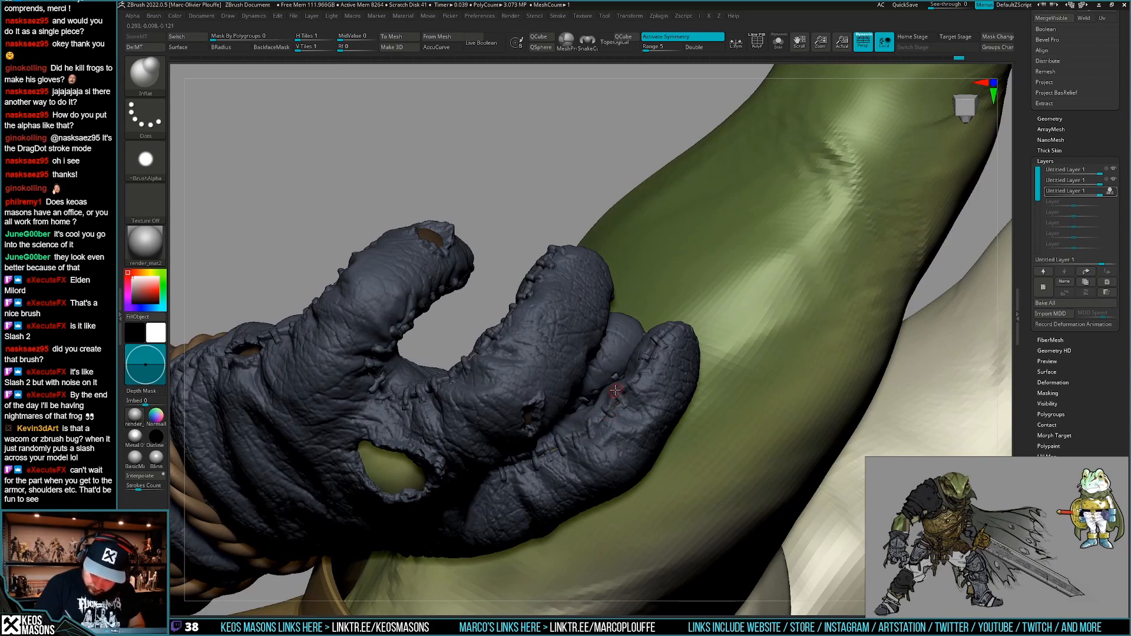
Isolate the gloves and inflate the stitches along the inner seam of the long curled finger.
{"action": "right_click_drag", "start_coordinate": [641, 399], "coordinate": [705, 332]}
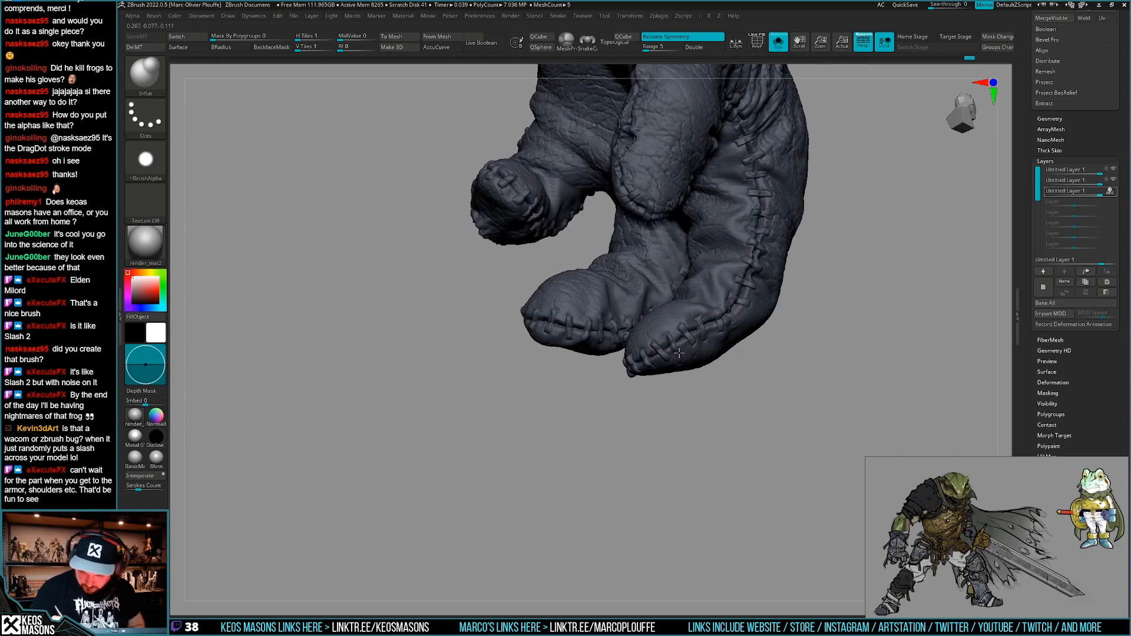
{"action": "left_click_drag", "start_coordinate": [679, 353], "coordinate": [671, 336]}
{"action": "right_click_drag", "start_coordinate": [688, 348], "coordinate": [702, 317]}
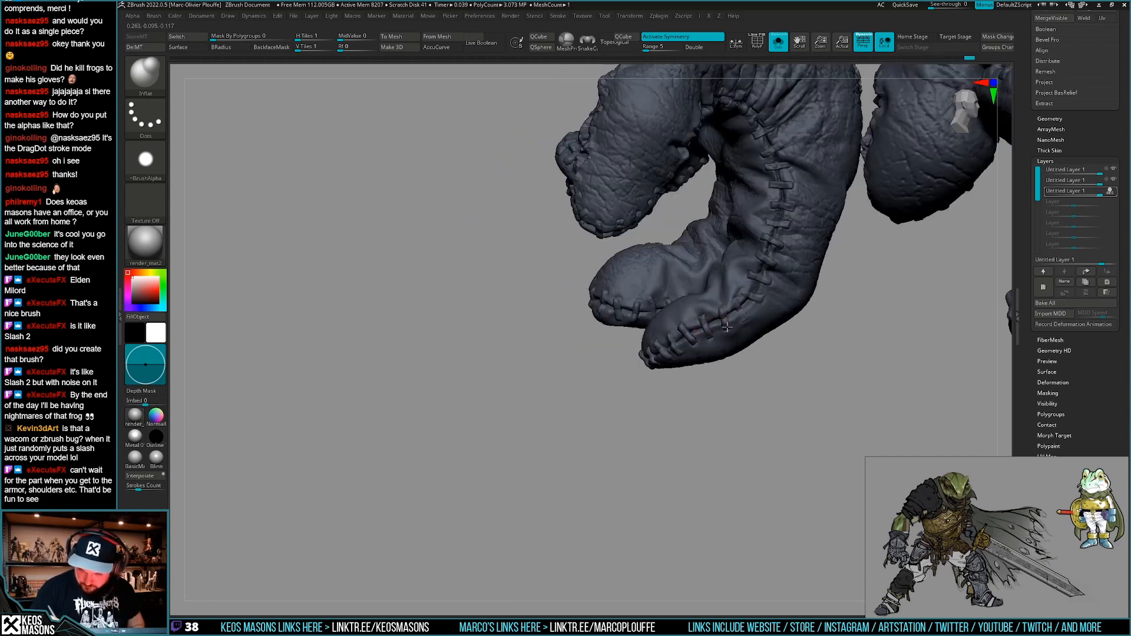
{"action": "left_click_drag", "start_coordinate": [736, 300], "coordinate": [746, 315]}
{"action": "right_click_drag", "start_coordinate": [754, 277], "coordinate": [722, 357]}
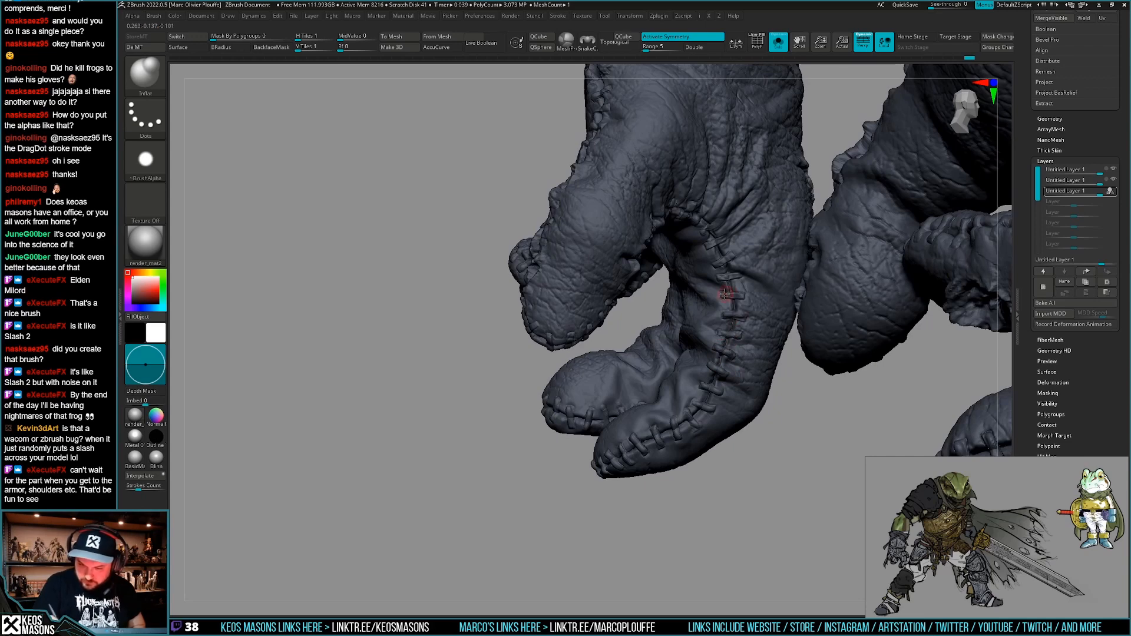
Inflate the stitches from the fingertip seams down the long side seam of the hand and forearm to the cuff's edge.
{"action": "mouse_move", "coordinate": [722, 242]}
{"action": "right_mouse_down"}
{"action": "mouse_move", "coordinate": [685, 340]}
{"action": "mouse_move", "coordinate": [648, 305]}
{"action": "mouse_move", "coordinate": [571, 307]}
{"action": "mouse_move", "coordinate": [560, 283]}
{"action": "right_mouse_up"}
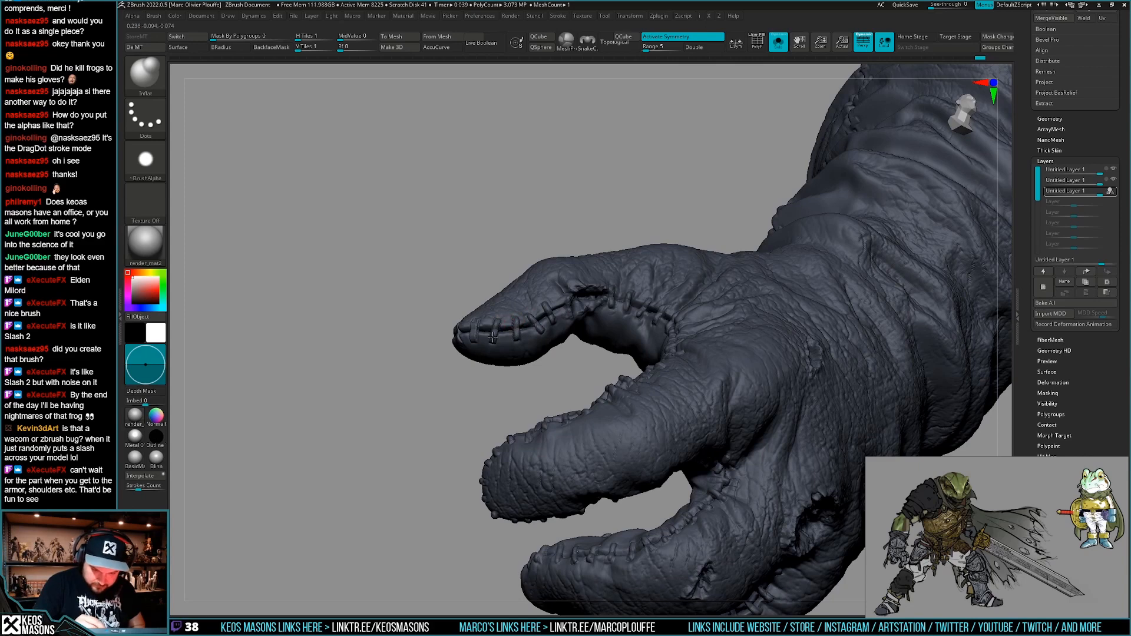
{"action": "mouse_move", "coordinate": [493, 337]}
{"action": "right_mouse_down"}
{"action": "mouse_move", "coordinate": [480, 322]}
{"action": "mouse_move", "coordinate": [503, 305]}
{"action": "mouse_move", "coordinate": [515, 348]}
{"action": "mouse_move", "coordinate": [574, 347]}
{"action": "mouse_move", "coordinate": [490, 343]}
{"action": "mouse_move", "coordinate": [641, 372]}
{"action": "right_mouse_up"}
{"action": "right_click_drag", "start_coordinate": [558, 384], "coordinate": [530, 379]}
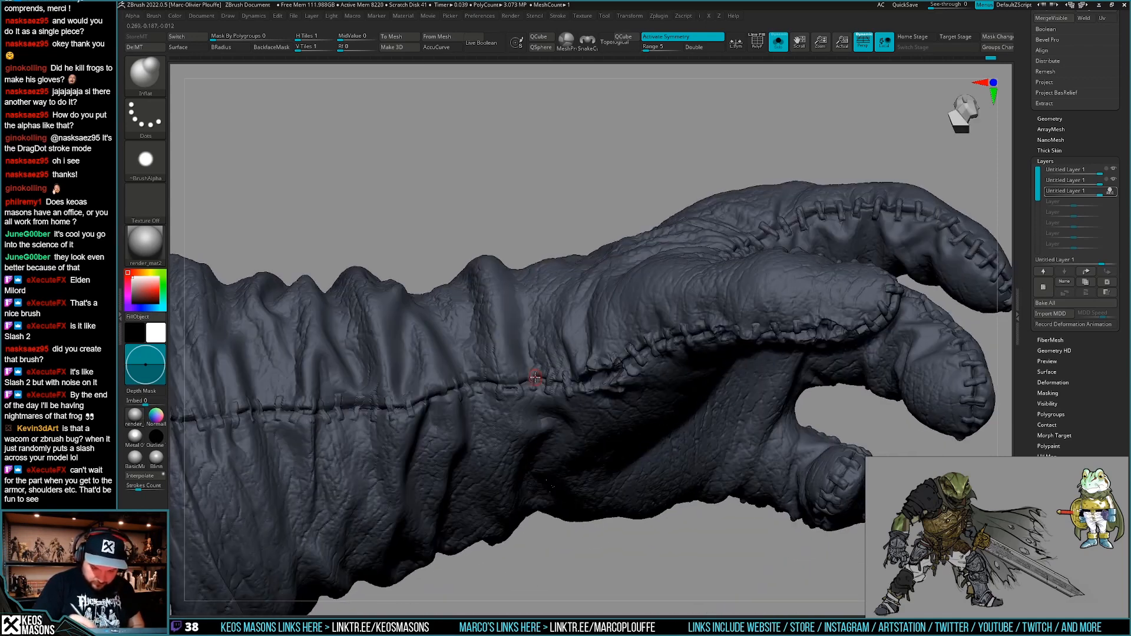
{"action": "left_click_drag", "start_coordinate": [535, 368], "coordinate": [535, 386]}
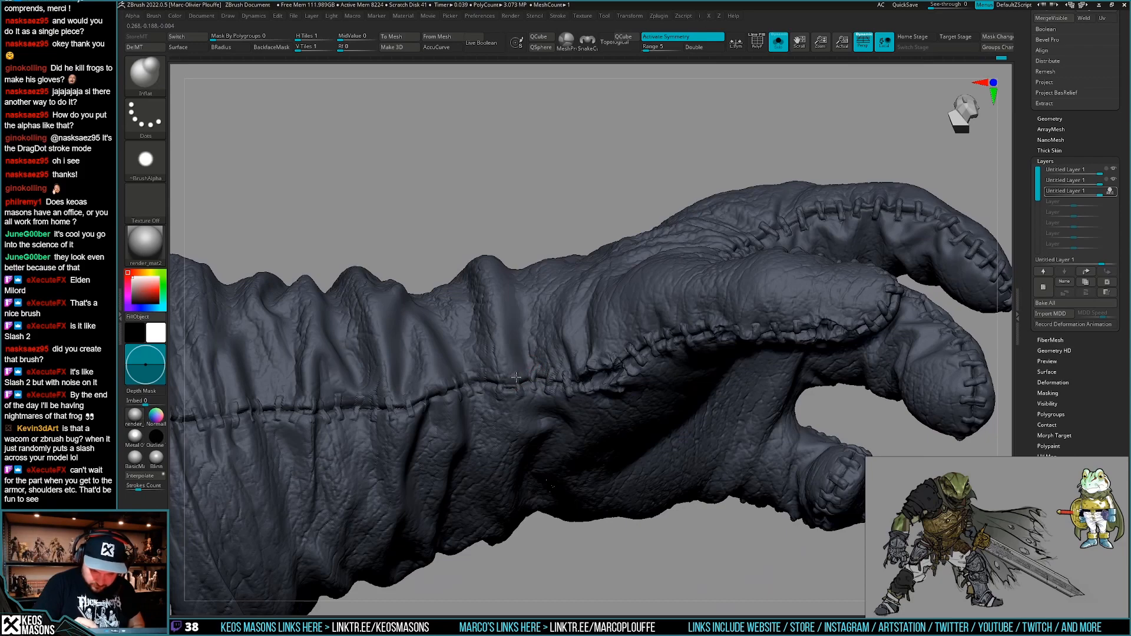
{"action": "mouse_move", "coordinate": [515, 377]}
{"action": "right_mouse_down"}
{"action": "mouse_move", "coordinate": [510, 361]}
{"action": "mouse_move", "coordinate": [526, 354]}
{"action": "mouse_move", "coordinate": [489, 361]}
{"action": "right_mouse_up"}
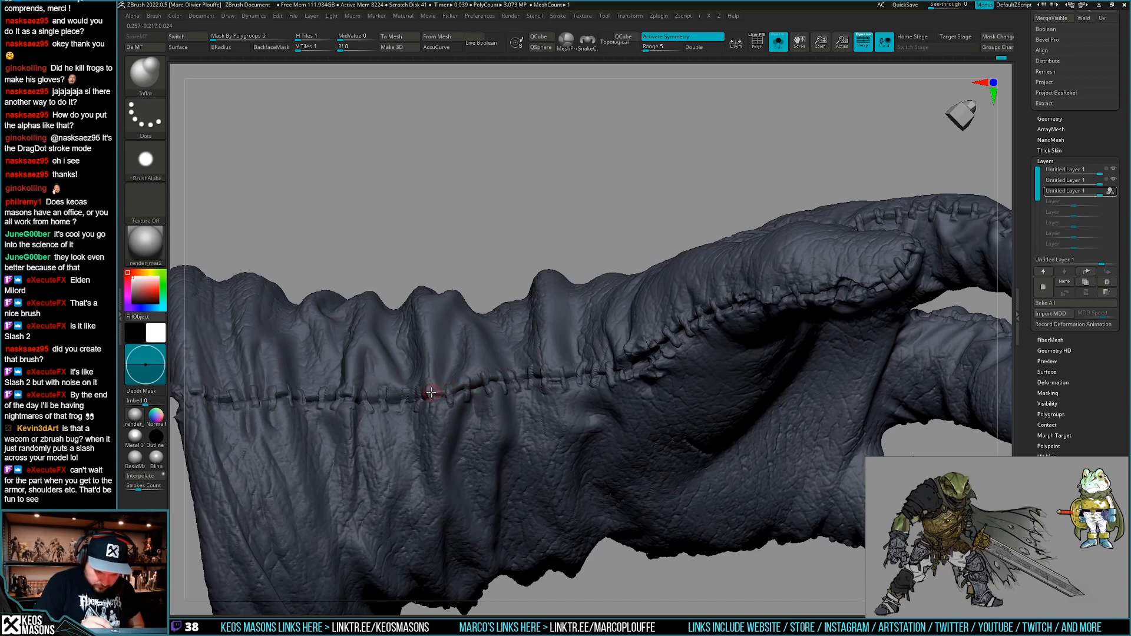
{"action": "mouse_move", "coordinate": [431, 391]}
{"action": "right_mouse_down"}
{"action": "mouse_move", "coordinate": [520, 383]}
{"action": "mouse_move", "coordinate": [423, 386]}
{"action": "mouse_move", "coordinate": [518, 353]}
{"action": "right_mouse_up"}
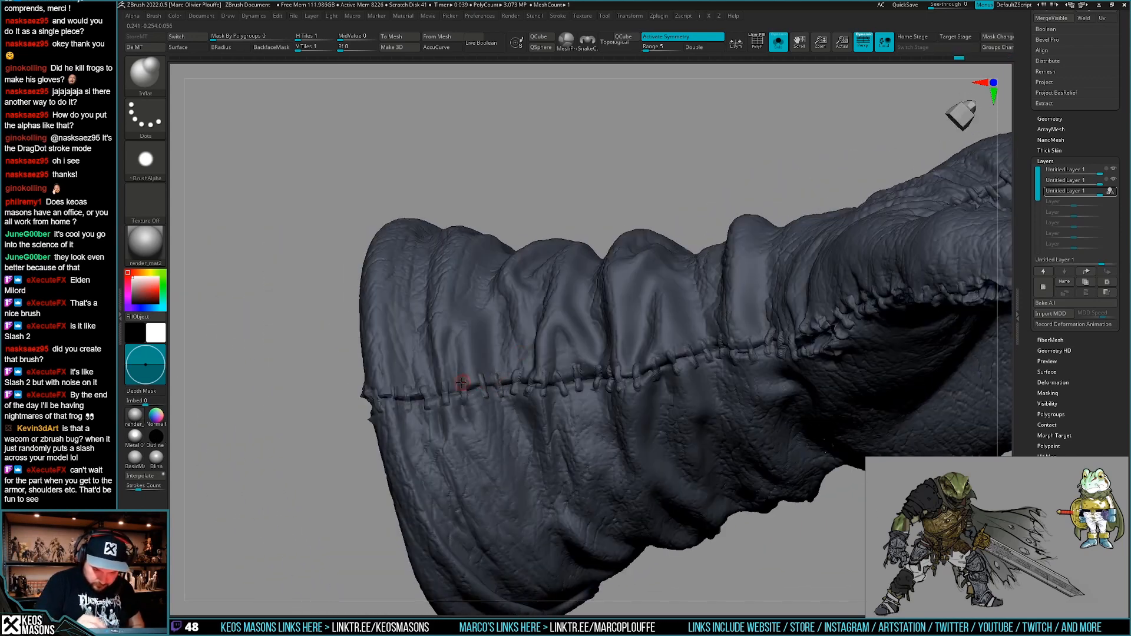
{"action": "mouse_move", "coordinate": [460, 392]}
{"action": "right_mouse_down"}
{"action": "mouse_move", "coordinate": [406, 387]}
{"action": "mouse_move", "coordinate": [429, 386]}
{"action": "mouse_move", "coordinate": [439, 330]}
{"action": "mouse_move", "coordinate": [619, 338]}
{"action": "mouse_move", "coordinate": [663, 454]}
{"action": "mouse_move", "coordinate": [668, 428]}
{"action": "mouse_move", "coordinate": [701, 448]}
{"action": "right_mouse_up"}
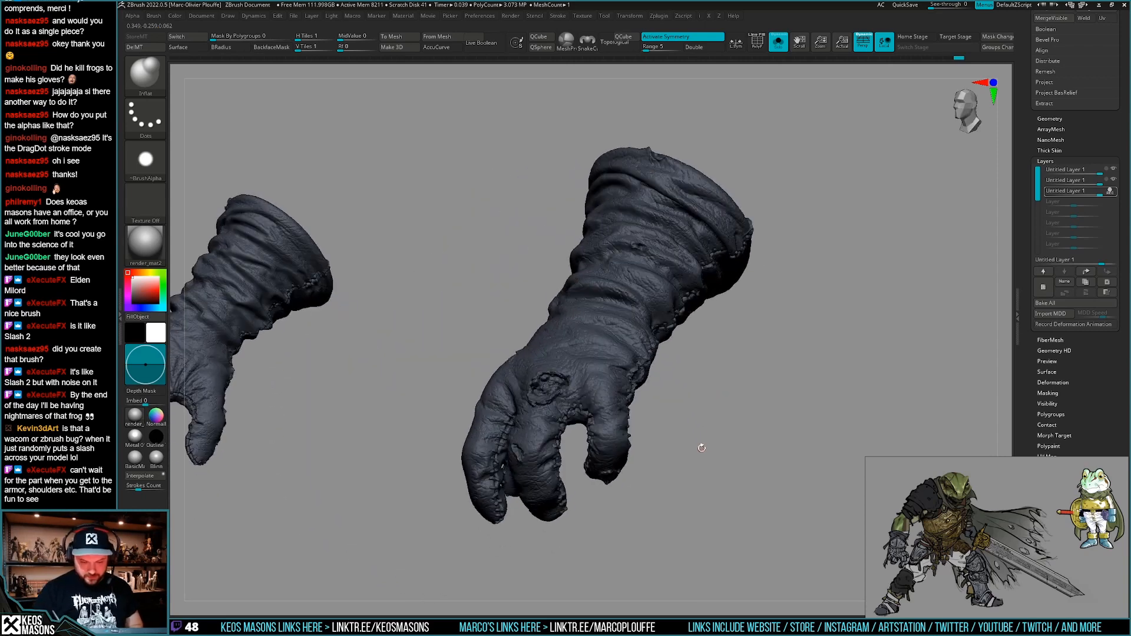
Stop recording on the lowest sculpt layer, compare the gloves with and without it, and bring back the full character.
{"action": "left_click", "coordinate": [1110, 191]}
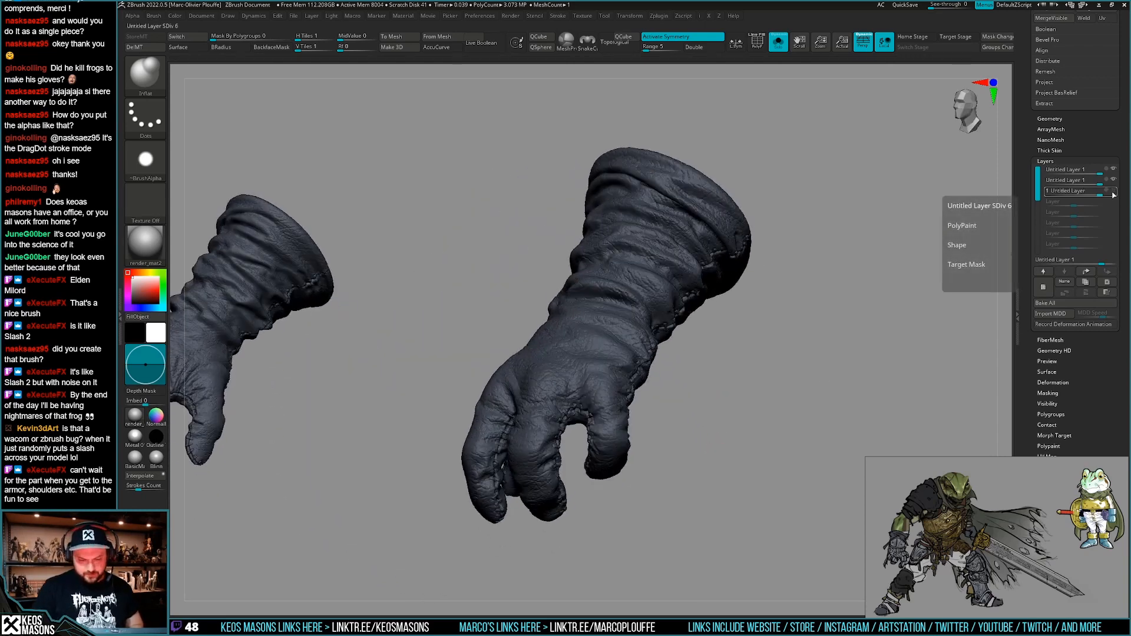
{"action": "left_click", "coordinate": [1113, 193]}
{"action": "key", "text": "f"}
{"action": "right_click_drag", "start_coordinate": [789, 353], "coordinate": [732, 440], "text": "shift"}
{"action": "key", "text": "shift+s"}
{"action": "mouse_move", "coordinate": [732, 441]}
{"action": "right_mouse_down", "text": "ctrl"}
{"action": "mouse_move", "coordinate": [735, 417]}
{"action": "mouse_move", "coordinate": [725, 449]}
{"action": "right_mouse_up", "text": "ctrl"}
{"action": "right_click_drag", "start_coordinate": [726, 449], "coordinate": [736, 388], "text": "ctrl"}
{"action": "mouse_move", "coordinate": [740, 450]}
{"action": "right_mouse_down"}
{"action": "mouse_move", "coordinate": [740, 436]}
{"action": "mouse_move", "coordinate": [714, 432]}
{"action": "mouse_move", "coordinate": [749, 410]}
{"action": "mouse_move", "coordinate": [758, 413]}
{"action": "mouse_move", "coordinate": [742, 418]}
{"action": "mouse_move", "coordinate": [735, 449]}
{"action": "mouse_move", "coordinate": [748, 448]}
{"action": "right_mouse_up"}
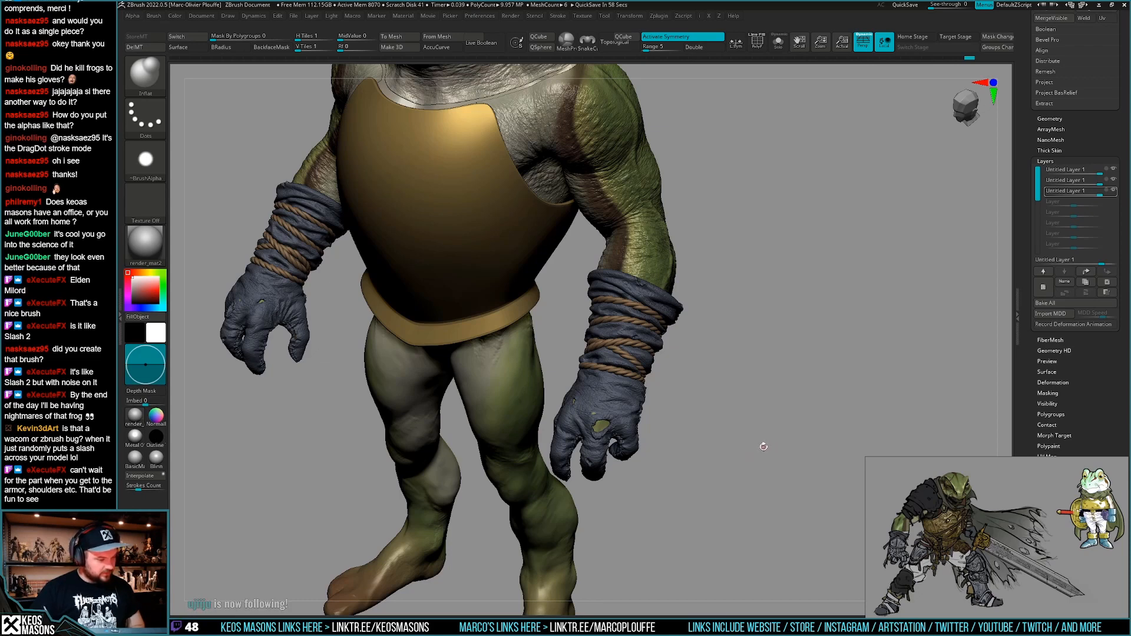
{"action": "mouse_move", "coordinate": [742, 450]}
{"action": "left_mouse_down"}
{"action": "mouse_move", "coordinate": [747, 408]}
{"action": "mouse_move", "coordinate": [747, 434]}
{"action": "mouse_move", "coordinate": [767, 419]}
{"action": "left_mouse_up"}
{"action": "mouse_move", "coordinate": [740, 461]}
{"action": "right_mouse_down"}
{"action": "mouse_move", "coordinate": [735, 442]}
{"action": "mouse_move", "coordinate": [752, 451]}
{"action": "right_mouse_up"}
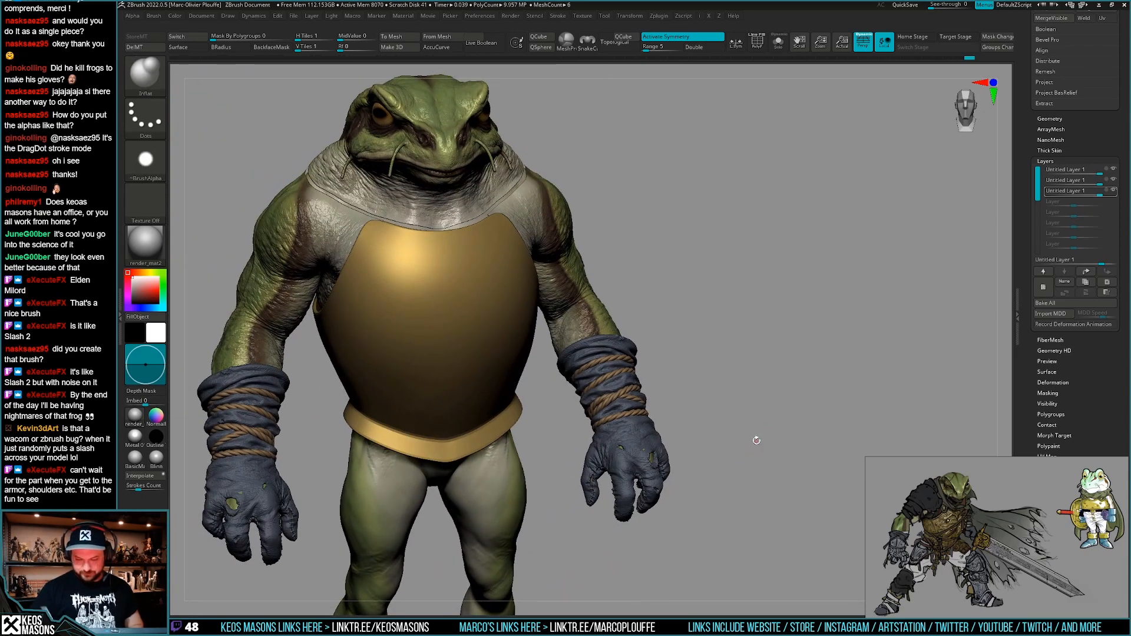
Switch to the ClayBuildup brush and frame the gloved arm beside the belly armor.
{"action": "left_click", "coordinate": [160, 51]}
{"action": "key", "text": "space"}
{"action": "left_click", "coordinate": [769, 292]}
{"action": "mouse_move", "coordinate": [837, 282]}
{"action": "right_mouse_down", "text": "ctrl"}
{"action": "mouse_move", "coordinate": [975, 260]}
{"action": "mouse_move", "coordinate": [972, 200]}
{"action": "right_mouse_up", "text": "ctrl"}
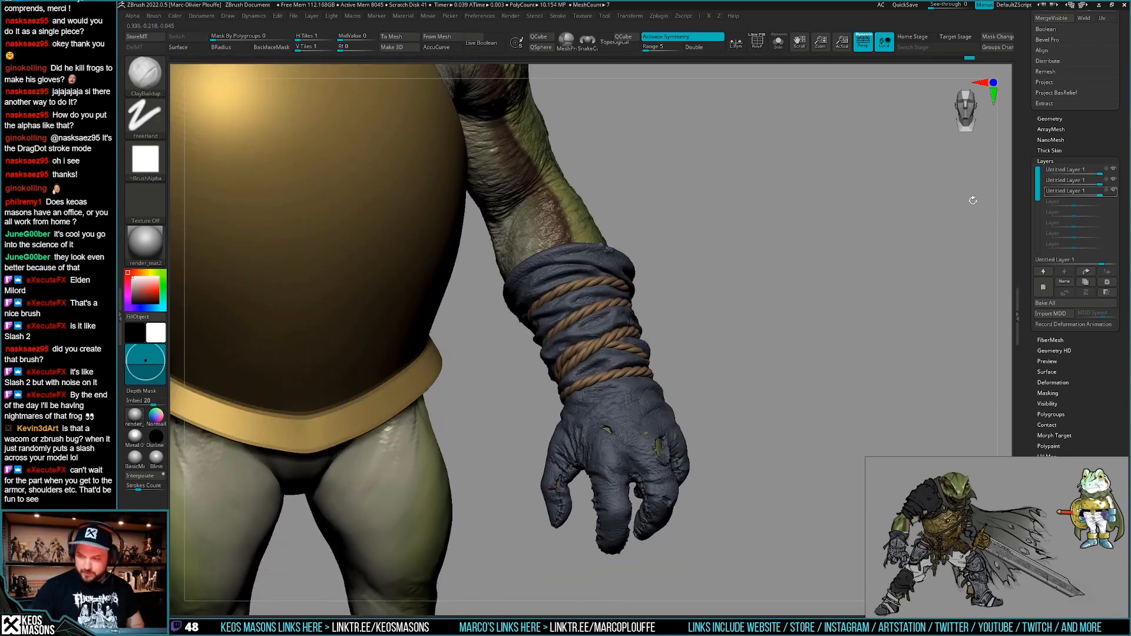
Hide all three glove sculpt layers and show them one at a time to compare each layer's detail.
{"action": "left_click", "coordinate": [1113, 191]}
{"action": "left_click", "coordinate": [1112, 179]}
{"action": "left_click", "coordinate": [1113, 170]}
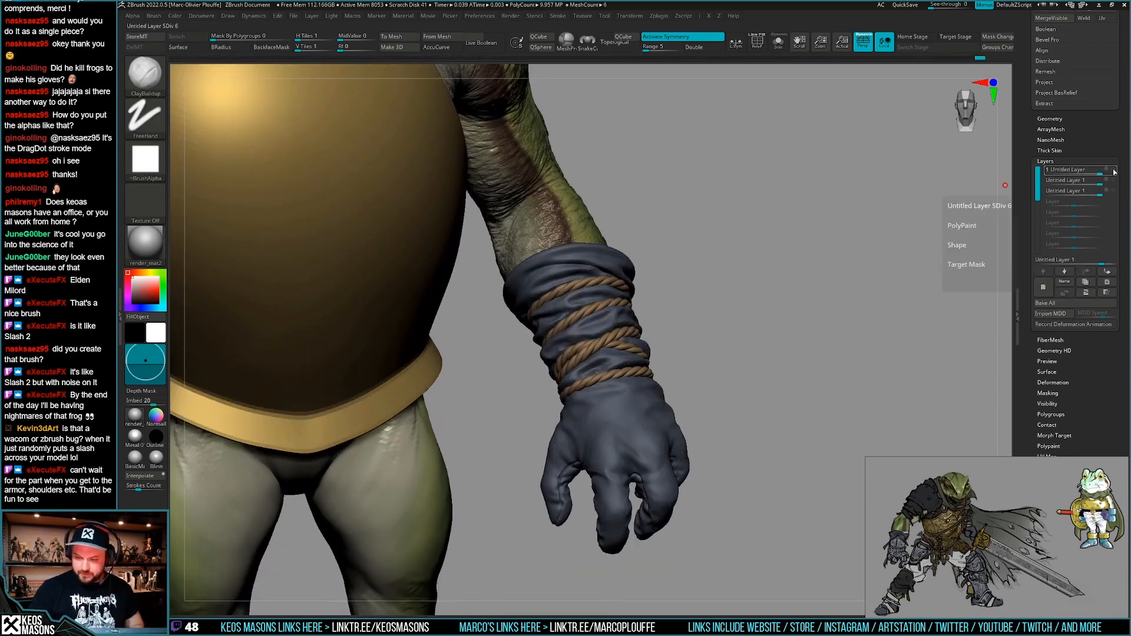
{"action": "left_click", "coordinate": [1114, 171]}
{"action": "left_click", "coordinate": [1114, 172]}
{"action": "left_click", "coordinate": [1113, 171]}
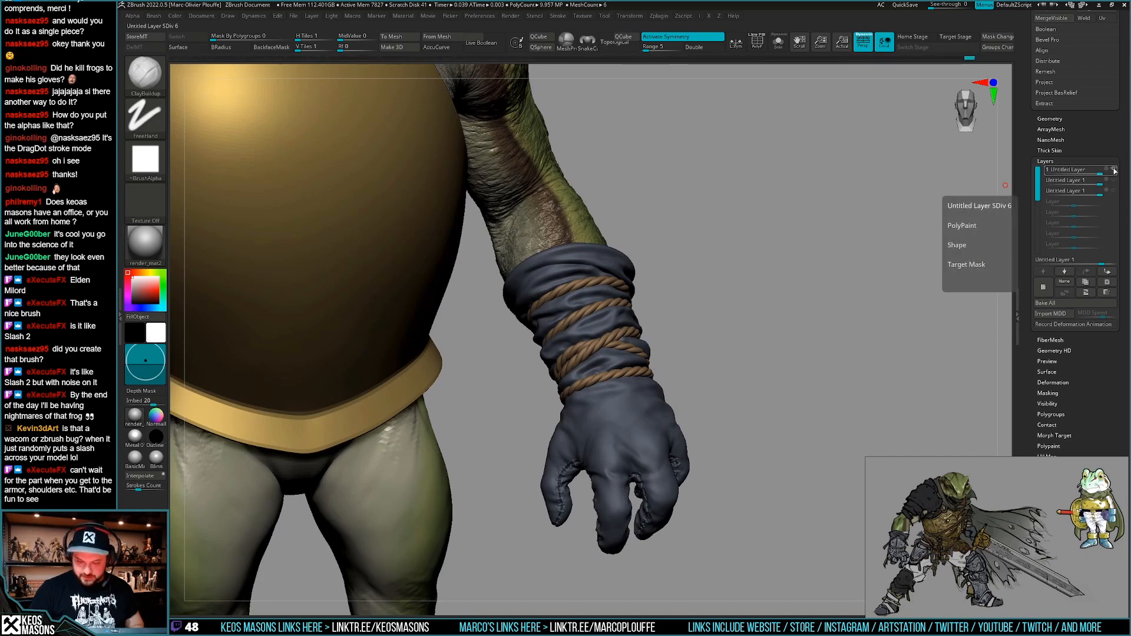
{"action": "left_click", "coordinate": [1112, 181]}
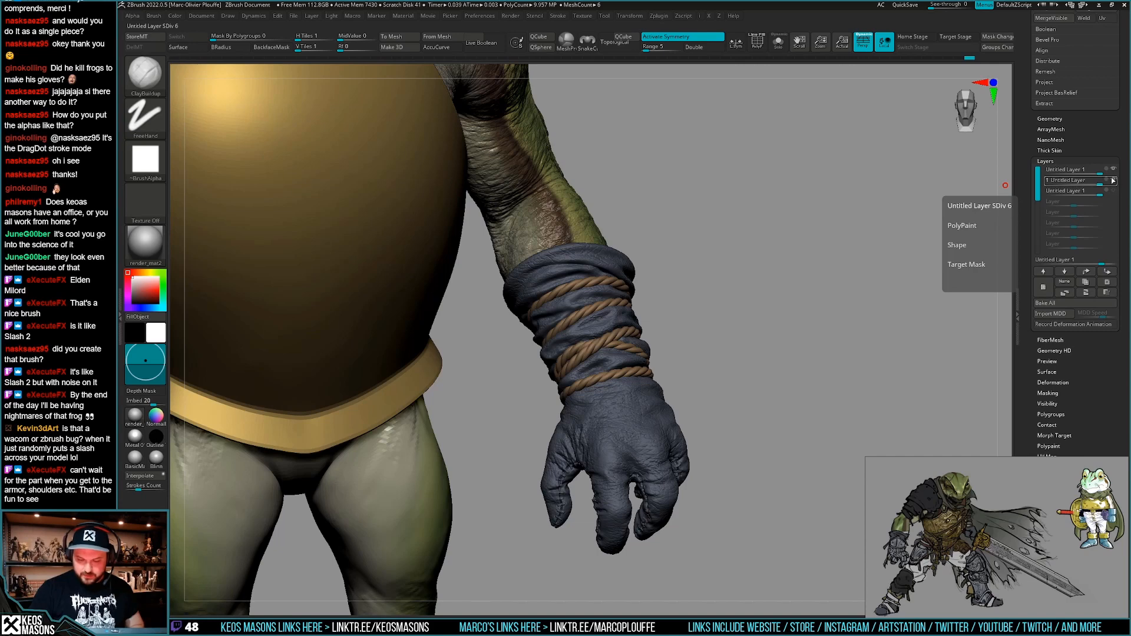
{"action": "left_click", "coordinate": [1114, 192]}
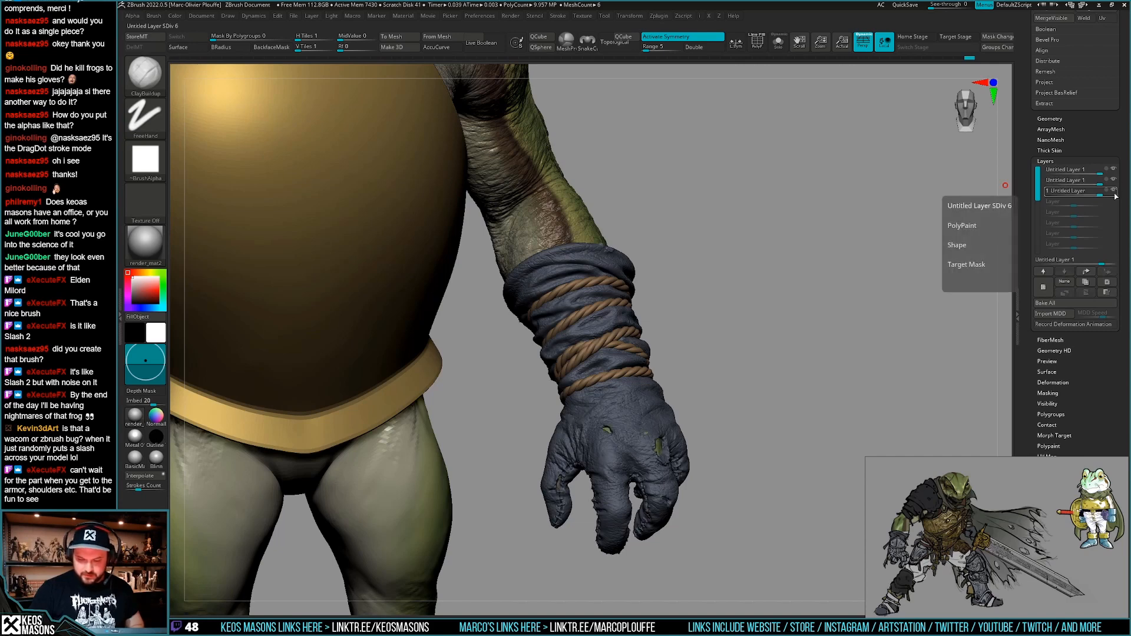
{"action": "mouse_move", "coordinate": [1115, 192]}
{"action": "left_mouse_down"}
{"action": "mouse_move", "coordinate": [1111, 184]}
{"action": "mouse_move", "coordinate": [1115, 193]}
{"action": "left_mouse_up"}
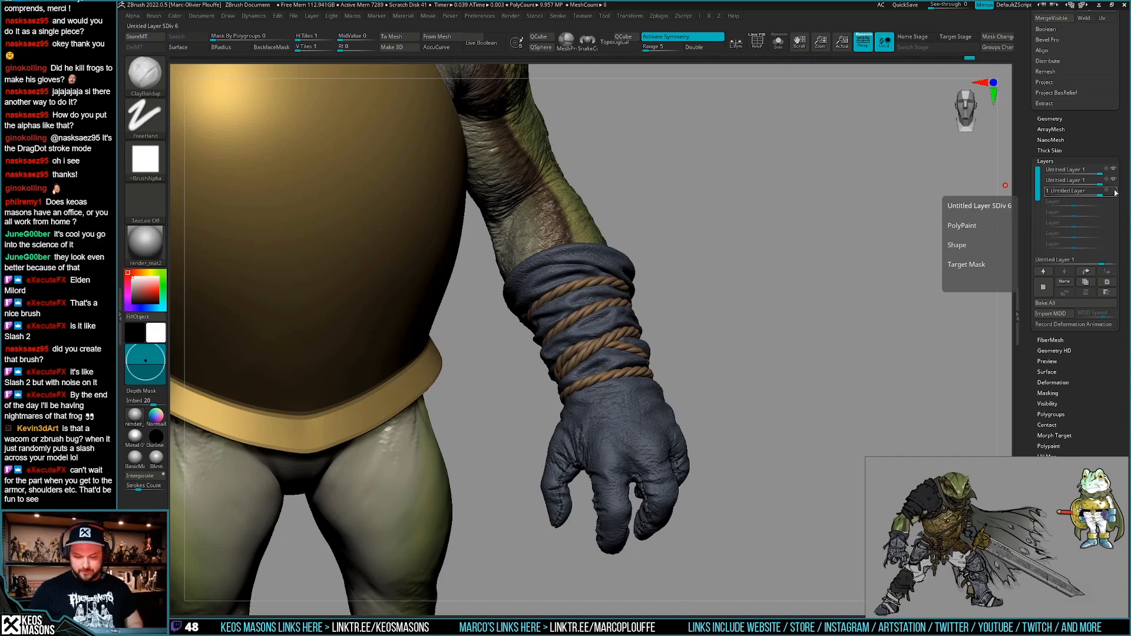
Merge the top glove sculpt layer down into the one below and toggle the remaining layers to check their detail.
{"action": "left_click", "coordinate": [1084, 170]}
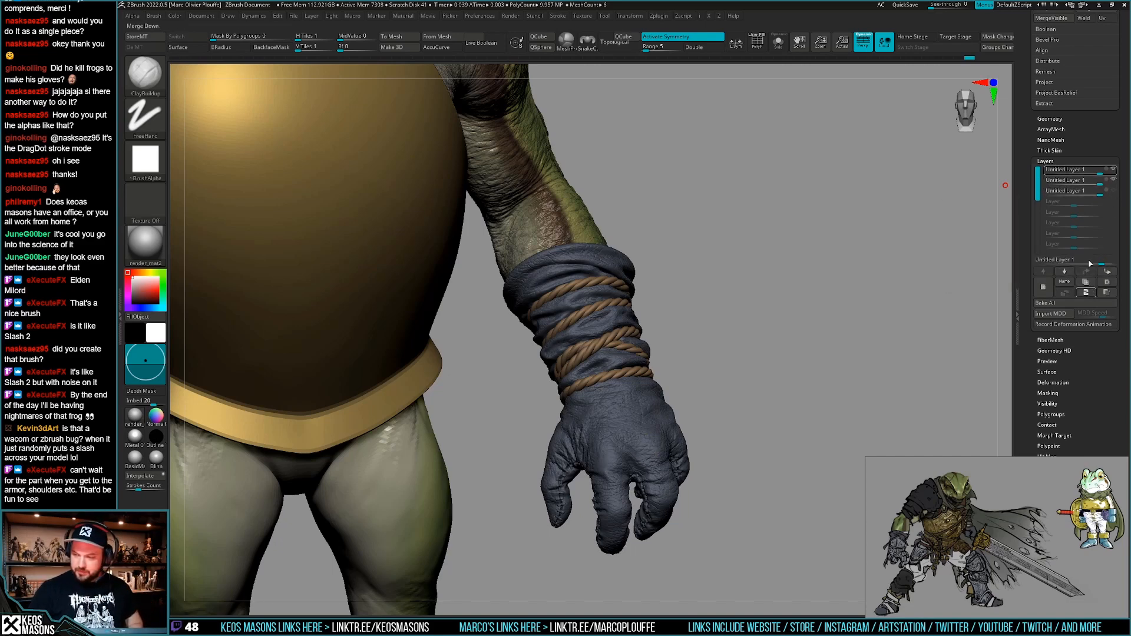
{"action": "left_click", "coordinate": [1085, 292]}
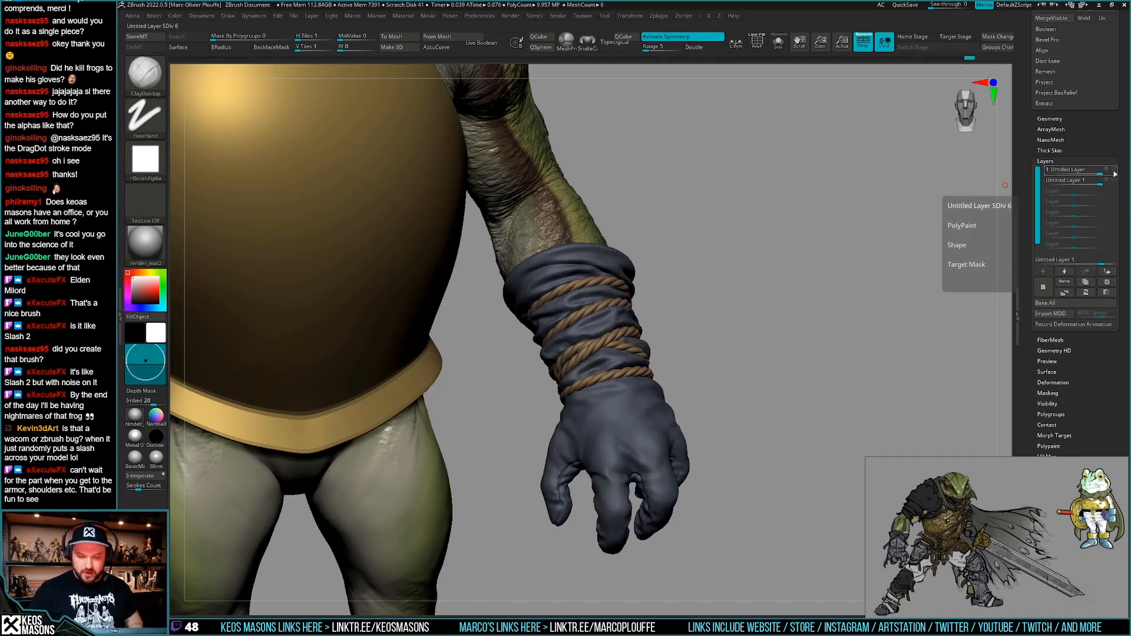
{"action": "left_click_drag", "start_coordinate": [1115, 173], "coordinate": [1114, 186]}
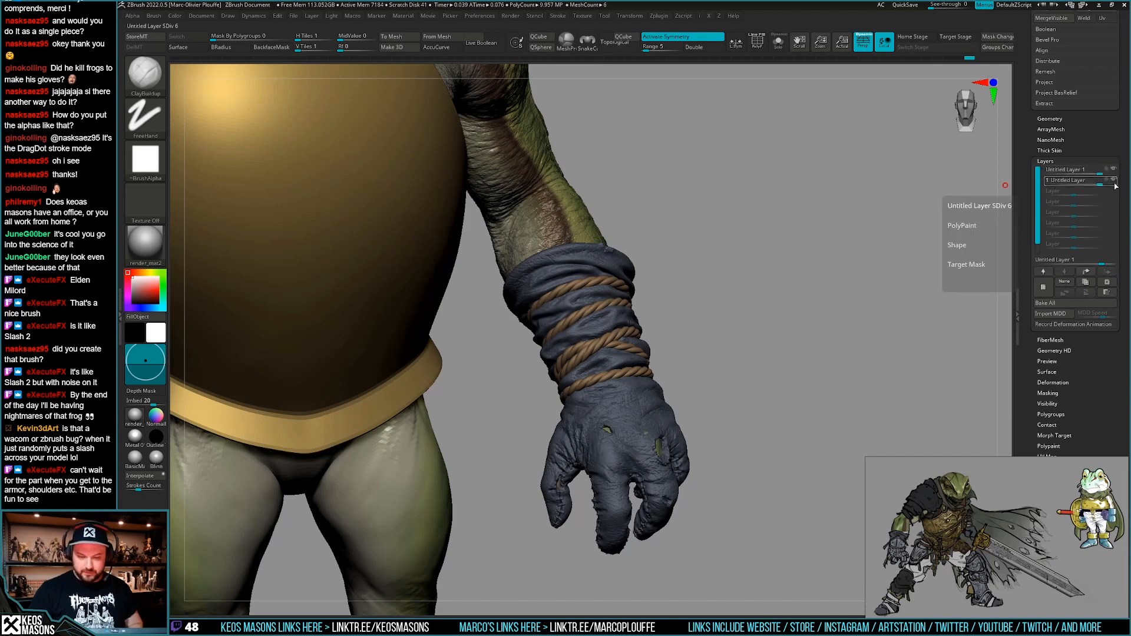
{"action": "left_click", "coordinate": [1114, 184]}
{"action": "left_click", "coordinate": [1114, 183]}
Save the tool as frogelden_13 in the frogelden project folder.
{"action": "right_click_drag", "start_coordinate": [736, 347], "coordinate": [742, 431], "text": "ctrl"}
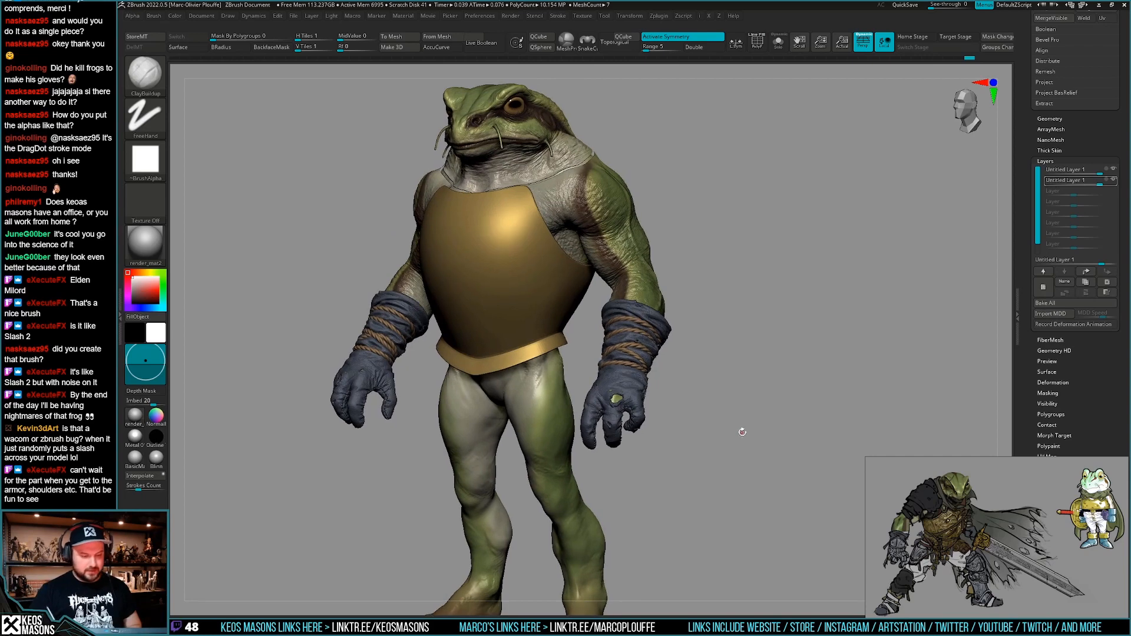
{"action": "right_click", "coordinate": [742, 432]}
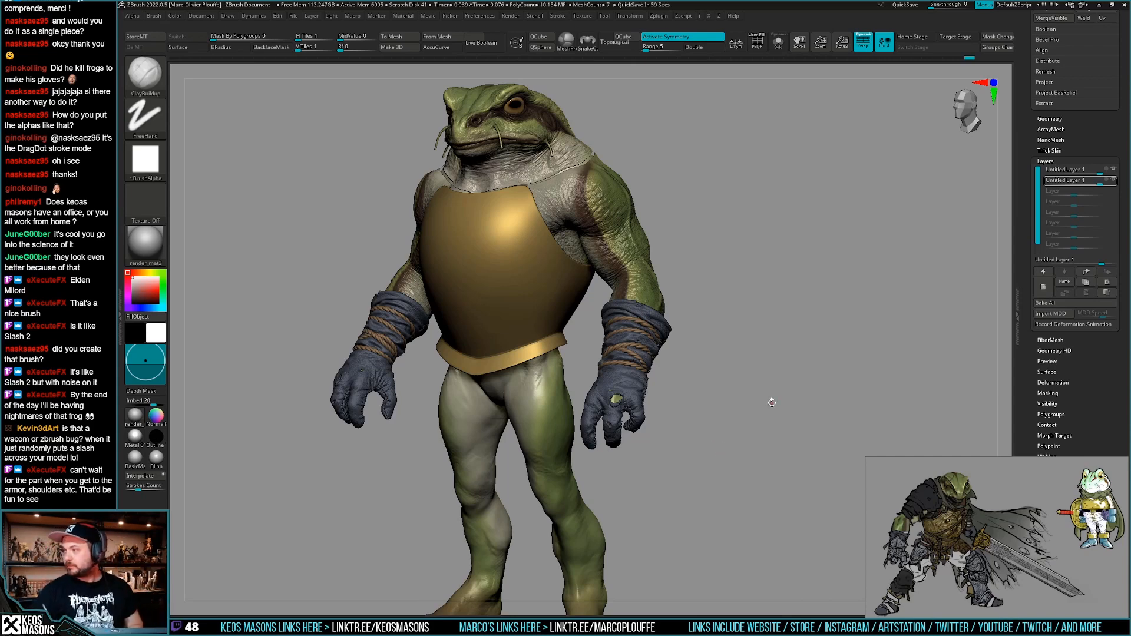
{"action": "left_click_drag", "start_coordinate": [760, 405], "coordinate": [793, 402], "text": "shift"}
{"action": "key", "text": "ctrl+shift+t"}
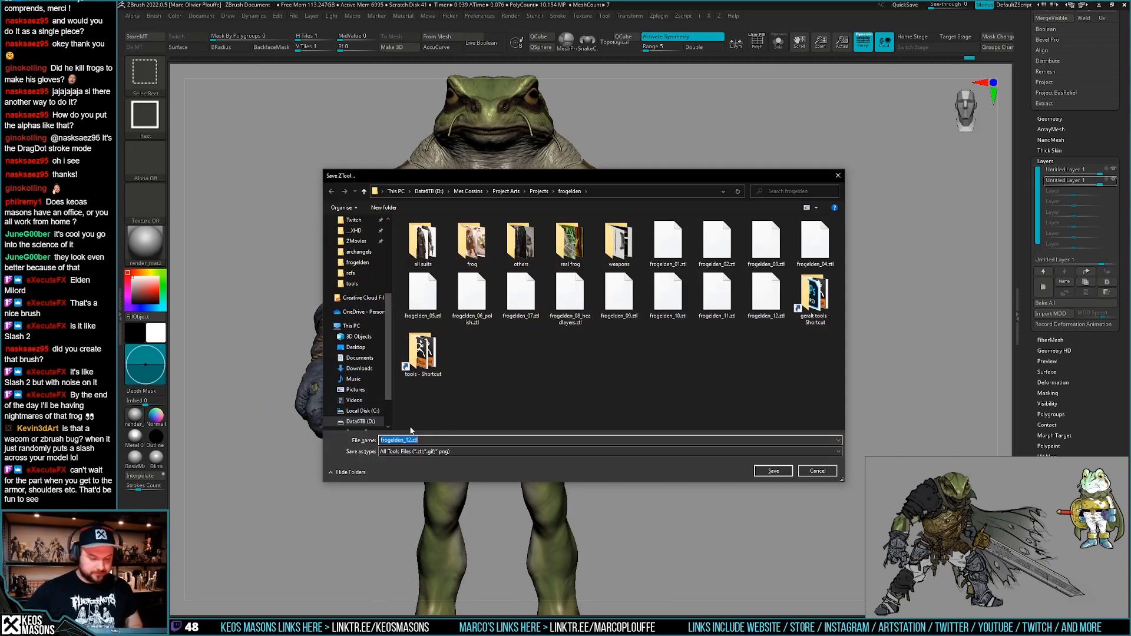
{"action": "left_click_drag", "start_coordinate": [408, 440], "coordinate": [460, 444]}
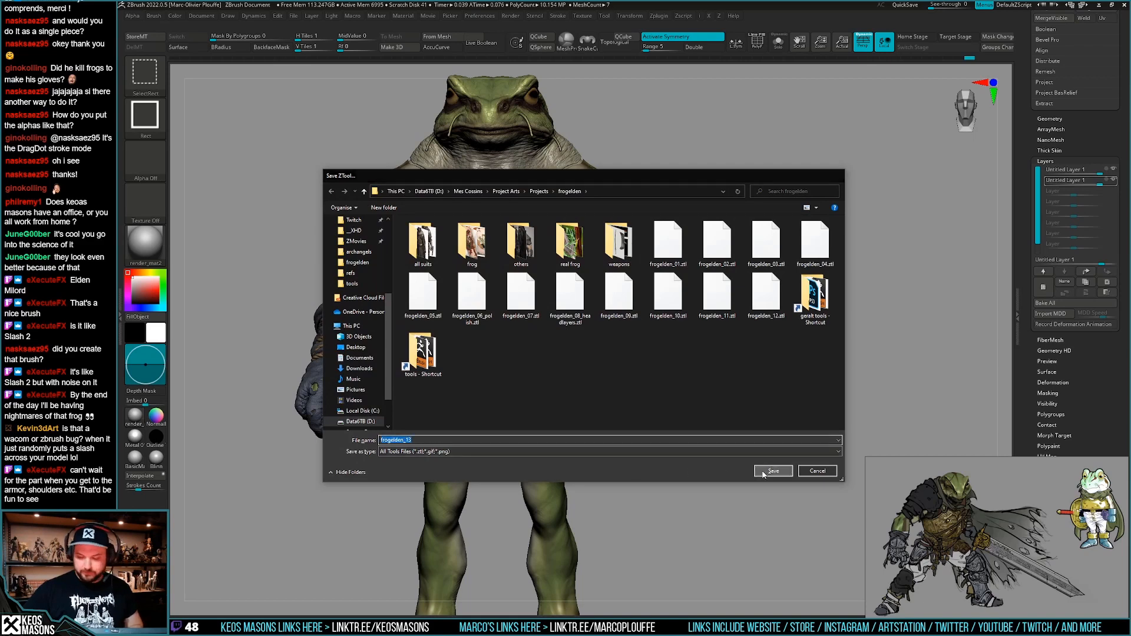
{"action": "key", "text": "Return"}
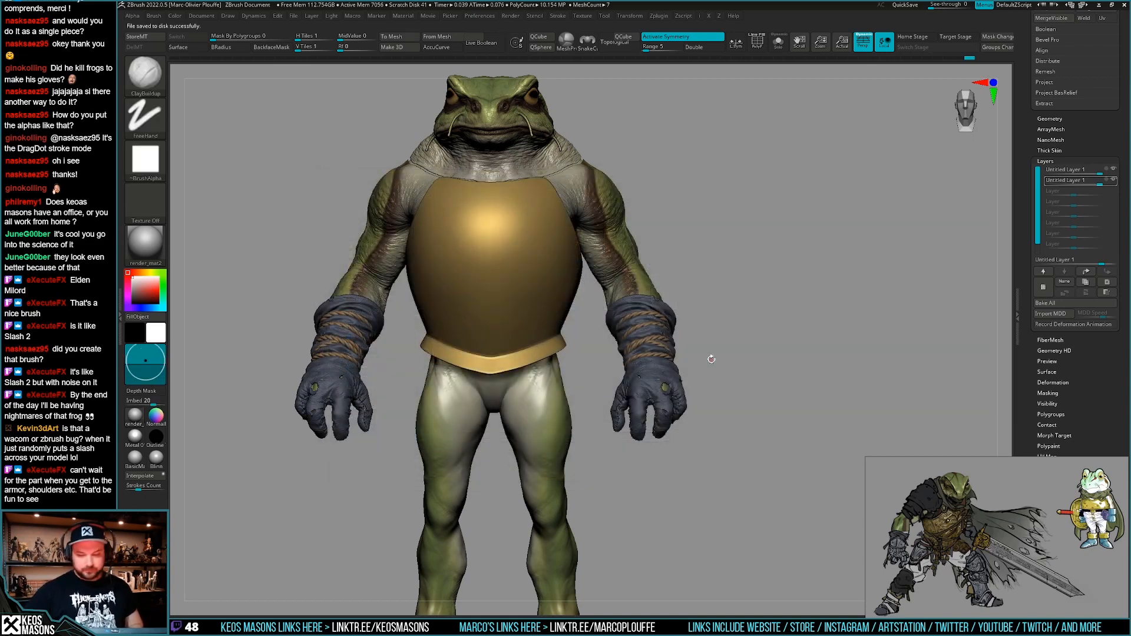
Examine the finished gloves on the whole frog character from three-quarter and front views.
{"action": "left_click_drag", "start_coordinate": [1025, 217], "coordinate": [1027, 331]}
{"action": "right_click_drag", "start_coordinate": [777, 347], "coordinate": [686, 353]}
{"action": "right_click_drag", "start_coordinate": [686, 353], "coordinate": [640, 395], "text": "ctrl"}
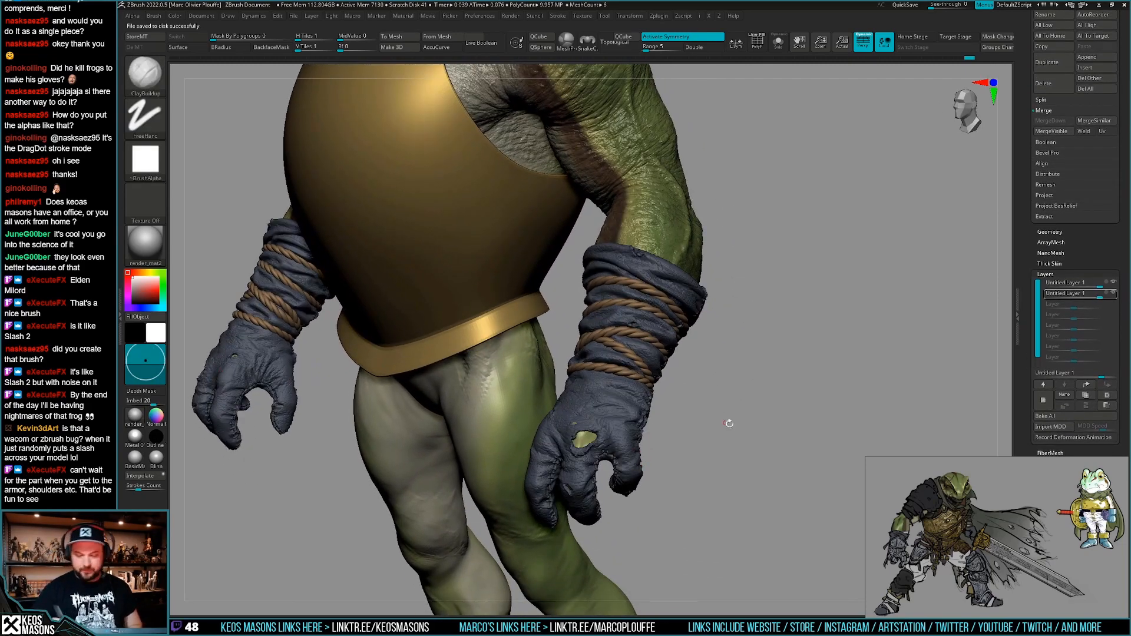
{"action": "right_click_drag", "start_coordinate": [729, 424], "coordinate": [672, 479]}
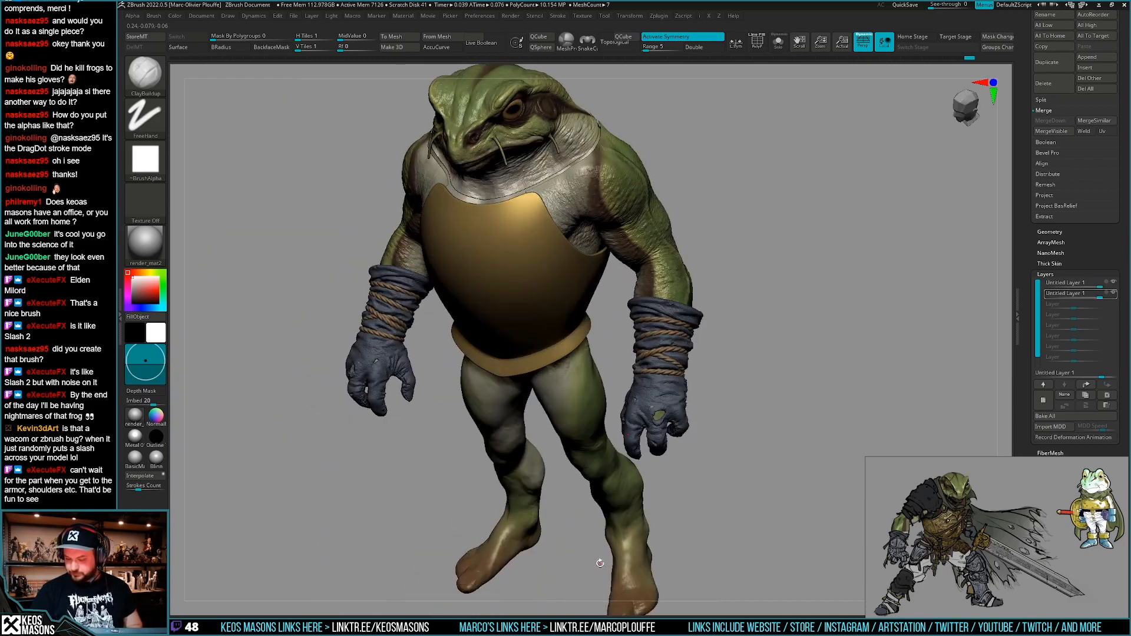
{"action": "right_click_drag", "start_coordinate": [625, 522], "coordinate": [705, 442]}
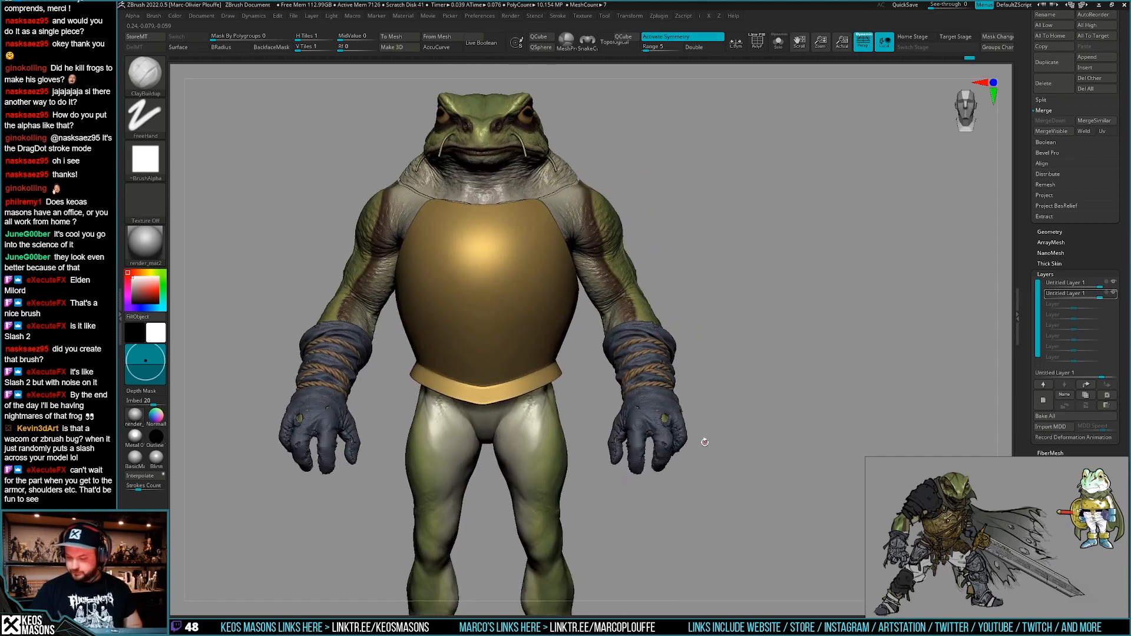
{"action": "left_click_drag", "start_coordinate": [729, 448], "coordinate": [716, 468]}
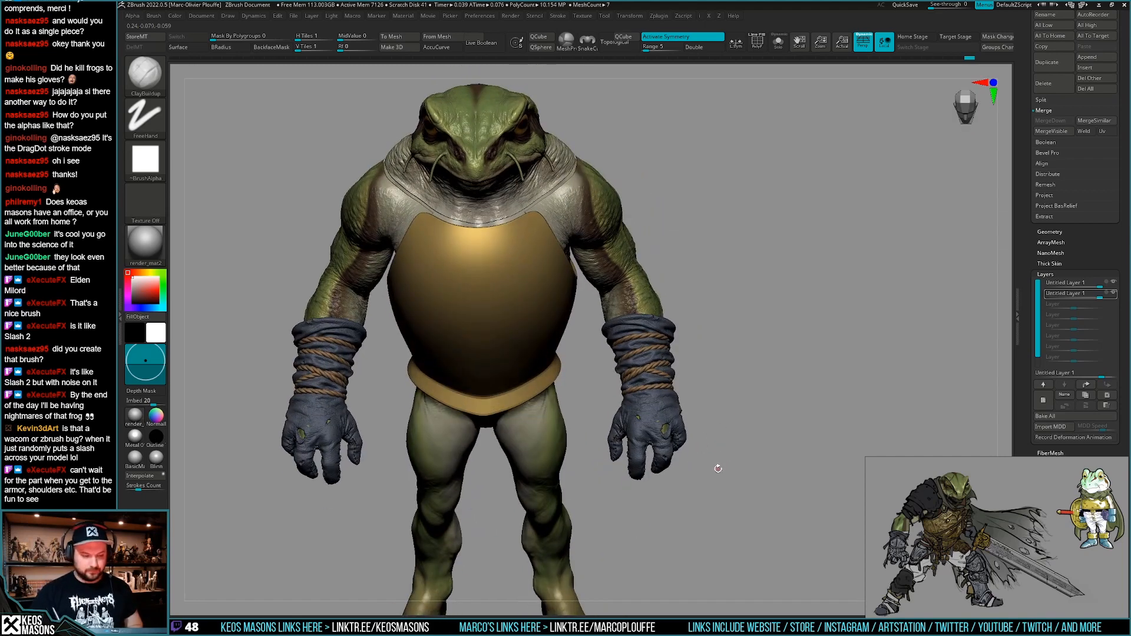
{"action": "key", "text": "shift+f"}
{"action": "key", "text": "shift+f"}
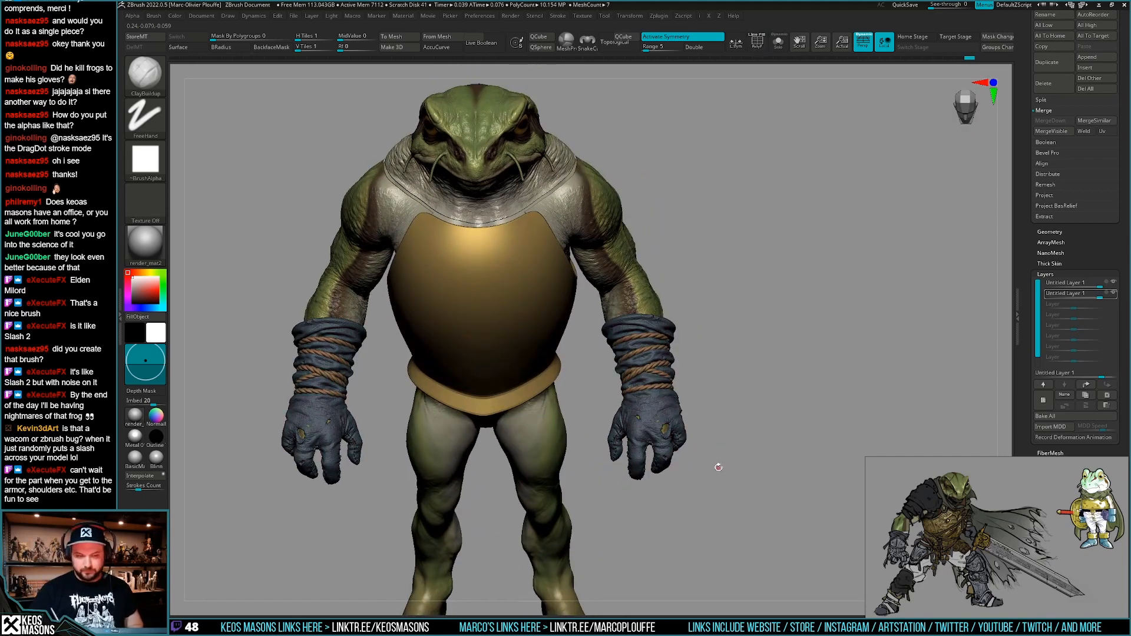
Isolate the glove ropes, subdivide their geometry once more, and show the whole character again.
{"action": "left_click_drag", "start_coordinate": [717, 469], "coordinate": [691, 464]}
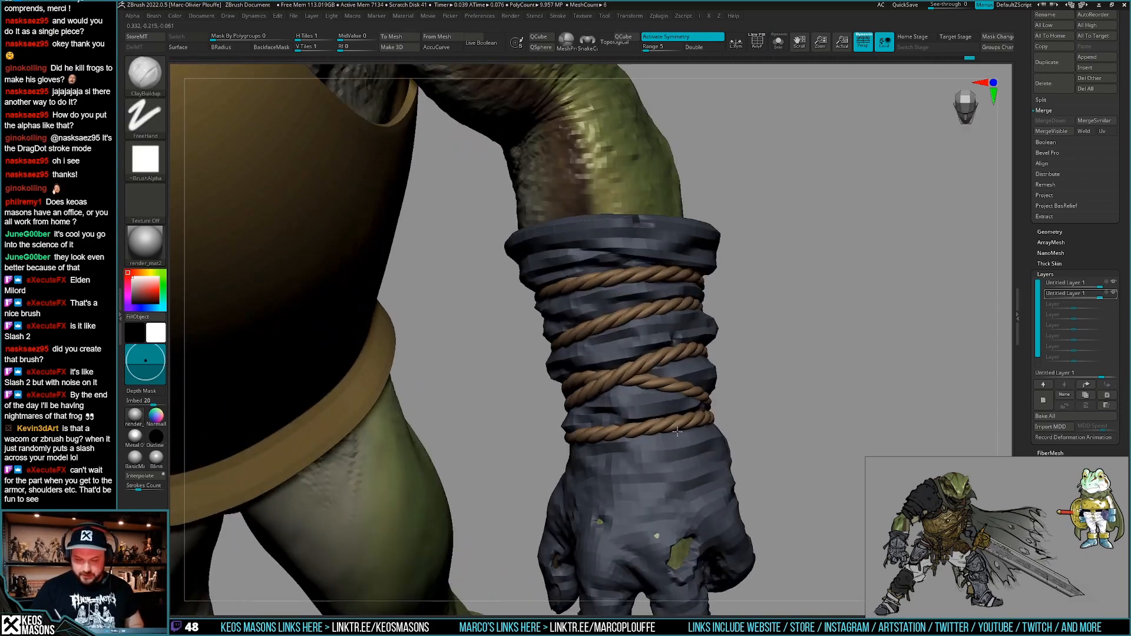
{"action": "left_click", "coordinate": [678, 421], "text": "alt"}
{"action": "right_click_drag", "start_coordinate": [677, 421], "coordinate": [693, 460]}
{"action": "key", "text": "shift+f"}
{"action": "key", "text": "alt+shift+s"}
{"action": "key", "text": "shift+f"}
{"action": "key", "text": "shift+f"}
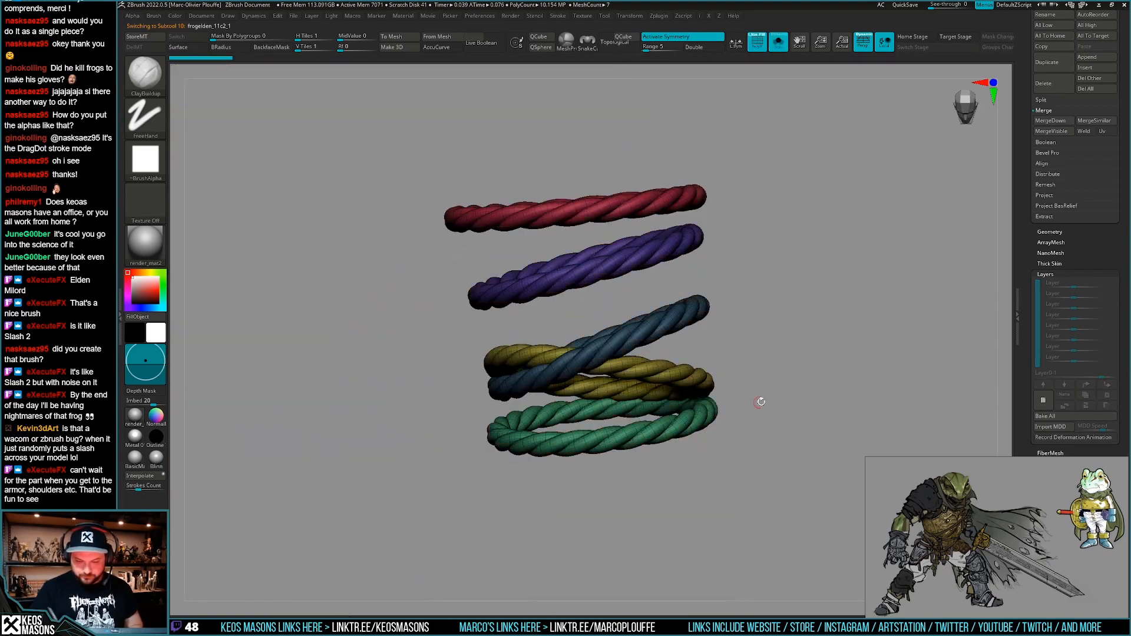
{"action": "key", "text": "shift+f"}
{"action": "key", "text": "space"}
{"action": "key", "text": "ctrl+d"}
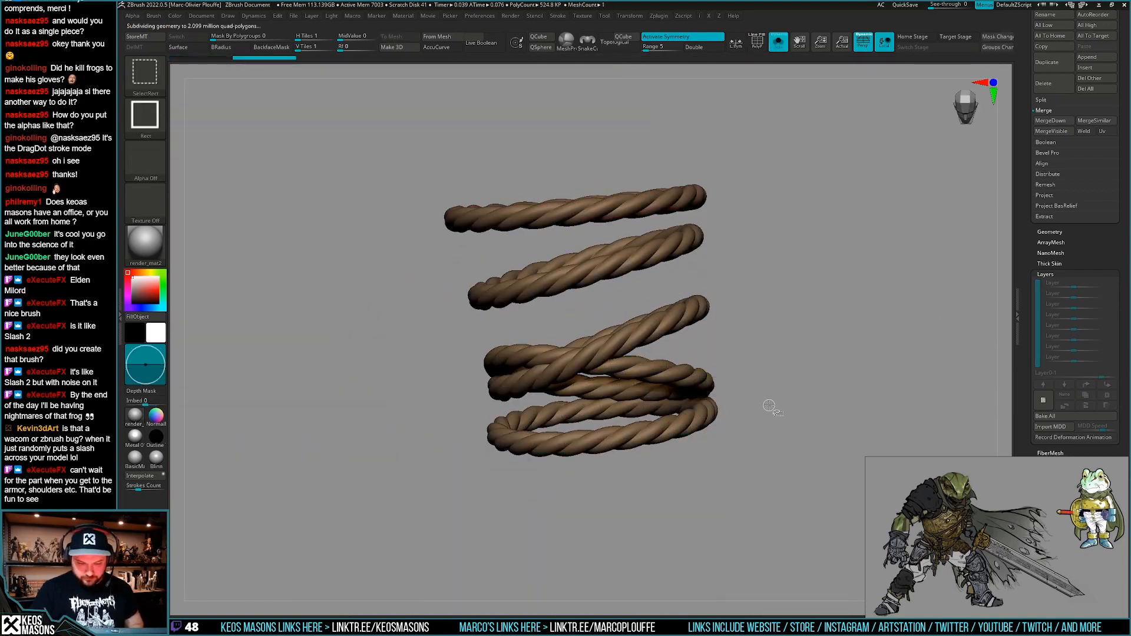
{"action": "right_click_drag", "start_coordinate": [765, 451], "coordinate": [719, 404]}
{"action": "key", "text": "alt+shift+s"}
{"action": "key", "text": "f"}
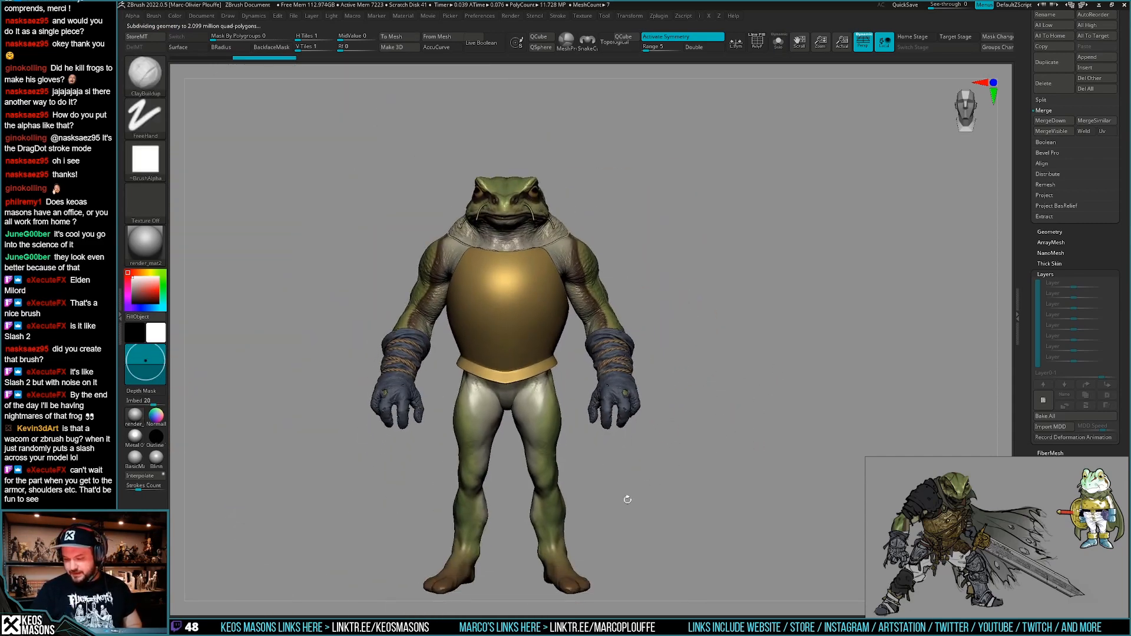
Nudge the lower ropes around the glove's wrist with the Move brush.
{"action": "right_click_drag", "start_coordinate": [729, 424], "coordinate": [677, 379]}
{"action": "right_click_drag", "start_coordinate": [677, 380], "coordinate": [696, 377]}
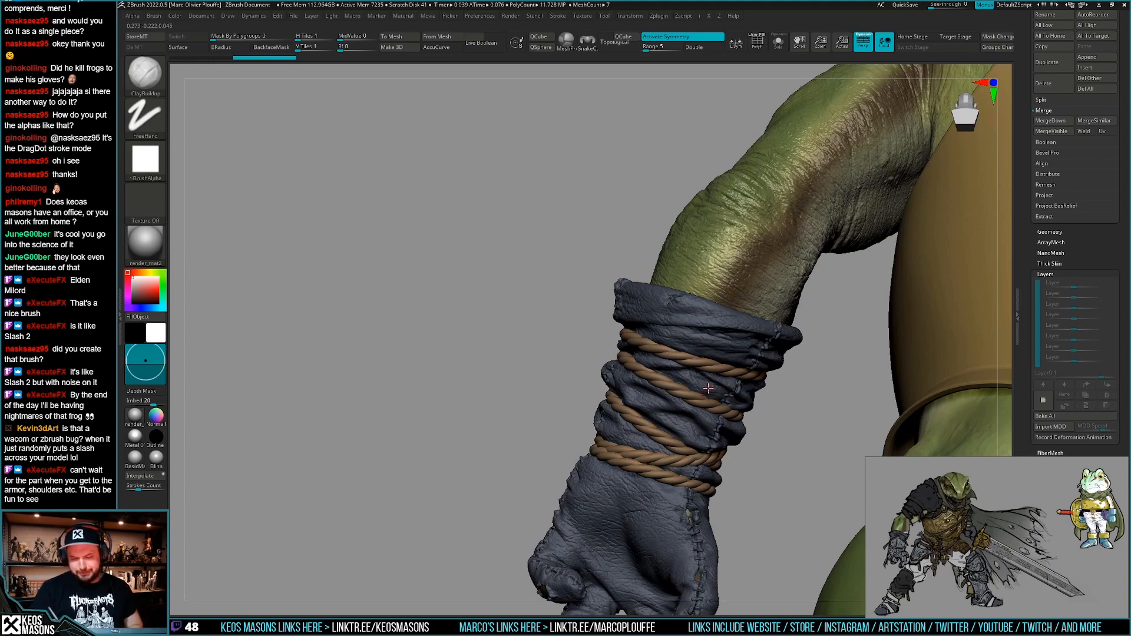
{"action": "mouse_move", "coordinate": [703, 399]}
{"action": "right_mouse_down"}
{"action": "mouse_move", "coordinate": [701, 411]}
{"action": "mouse_move", "coordinate": [704, 401]}
{"action": "right_mouse_up"}
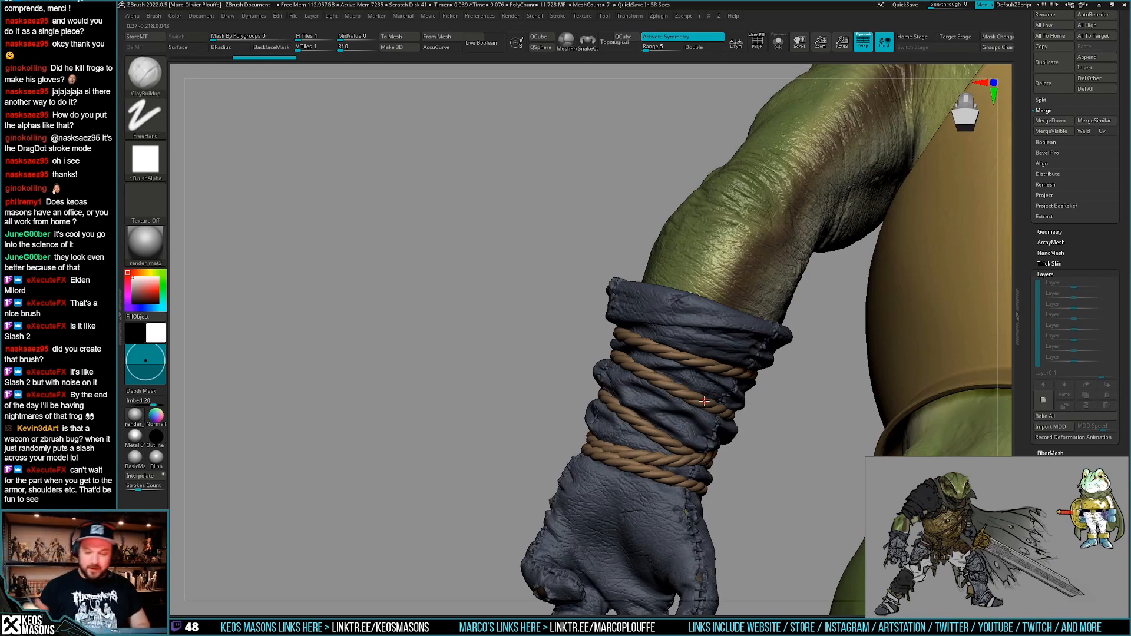
{"action": "right_click_drag", "start_coordinate": [722, 434], "coordinate": [709, 377], "text": "alt"}
{"action": "key", "text": "1"}
{"action": "left_click", "coordinate": [699, 346]}
{"action": "key", "text": "space"}
{"action": "left_click", "coordinate": [692, 389]}
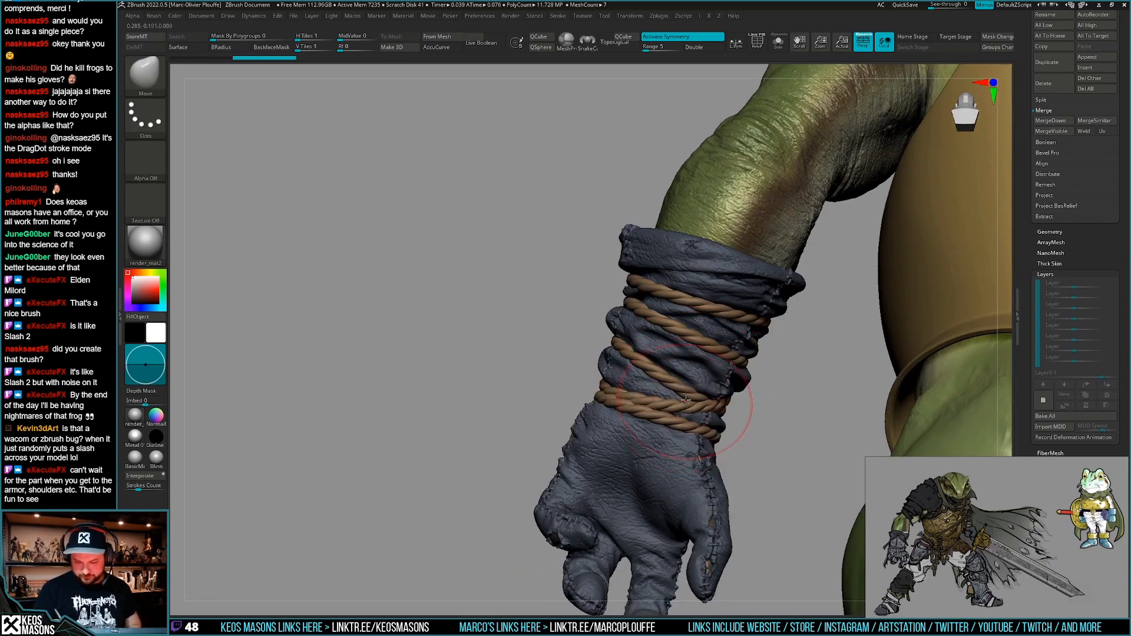
{"action": "left_click_drag", "start_coordinate": [720, 413], "coordinate": [705, 412]}
{"action": "mouse_move", "coordinate": [727, 466]}
{"action": "right_mouse_down", "text": "ctrl"}
{"action": "mouse_move", "coordinate": [720, 421]}
{"action": "mouse_move", "coordinate": [723, 456]}
{"action": "right_mouse_up", "text": "ctrl"}
Switch to the Cylinder3D primitive and convert it to a PolyMesh3D for building a rope tie.
{"action": "right_click_drag", "start_coordinate": [723, 456], "coordinate": [733, 392]}
{"action": "key", "text": "shift+f"}
{"action": "key", "text": "shift+f"}
{"action": "mouse_move", "coordinate": [705, 336]}
{"action": "right_mouse_down", "text": "ctrl"}
{"action": "mouse_move", "coordinate": [715, 413]}
{"action": "mouse_move", "coordinate": [696, 413]}
{"action": "mouse_move", "coordinate": [711, 436]}
{"action": "mouse_move", "coordinate": [718, 425]}
{"action": "mouse_move", "coordinate": [664, 342]}
{"action": "right_mouse_up", "text": "ctrl"}
{"action": "key", "text": "space"}
{"action": "scroll", "coordinate": [1055, 404], "scroll_direction": "up", "scroll_amount": 10}
{"action": "left_click", "coordinate": [1086, 123]}
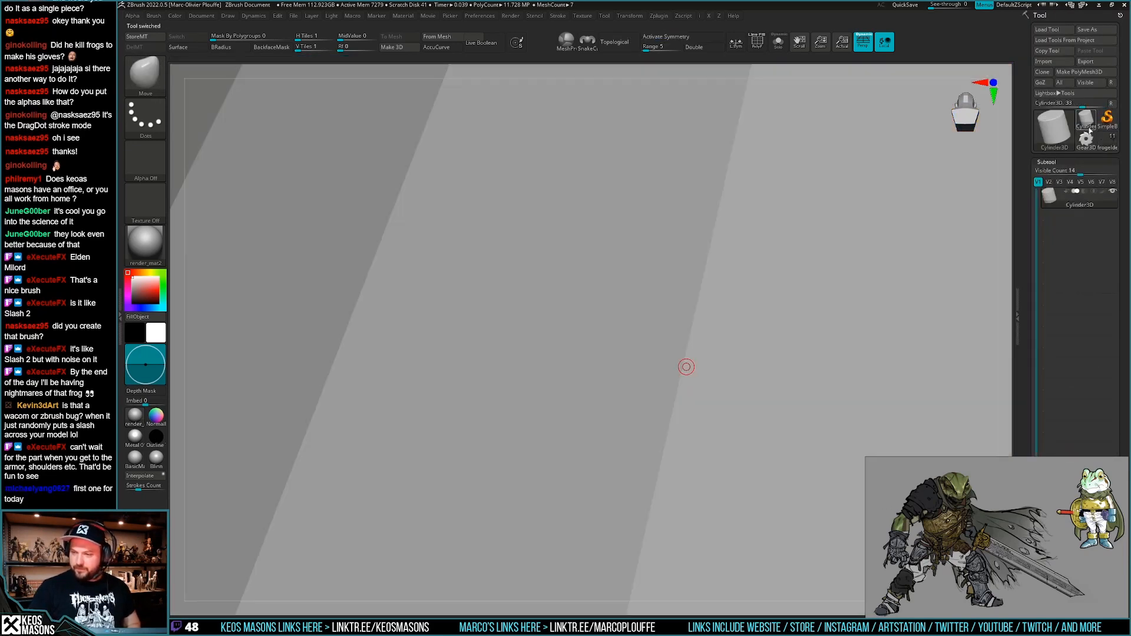
{"action": "right_click_drag", "start_coordinate": [772, 333], "coordinate": [775, 301], "text": "ctrl"}
{"action": "right_click_drag", "start_coordinate": [774, 300], "coordinate": [642, 232], "text": "alt"}
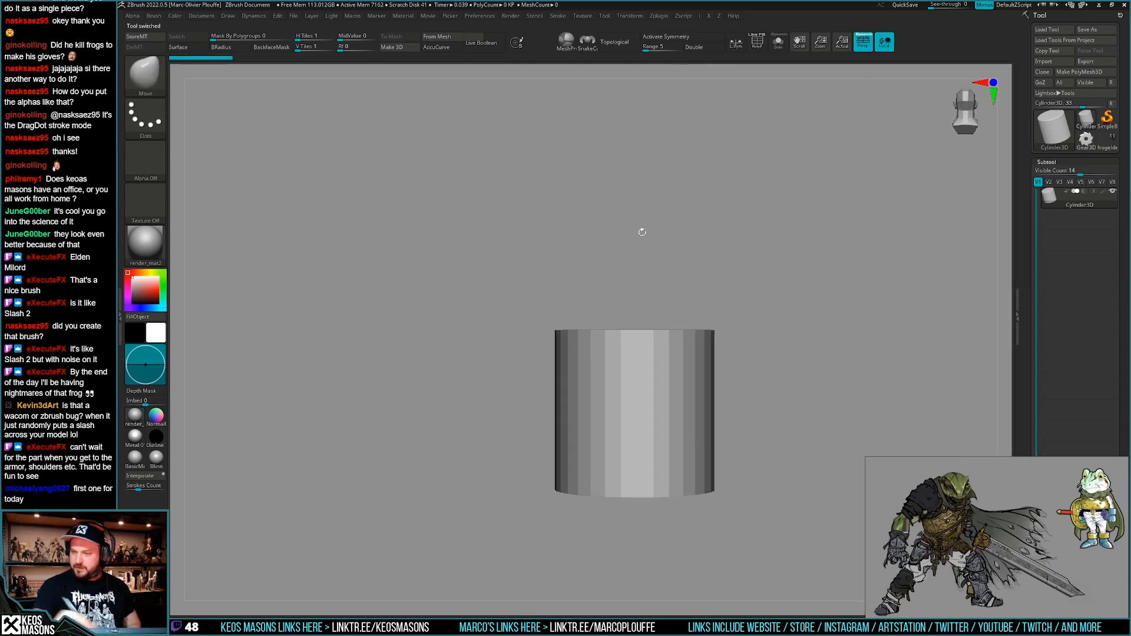
{"action": "left_click", "coordinate": [1092, 72]}
Browse the brush library folders and load the Tornado ring brush.
{"action": "key", "text": "b"}
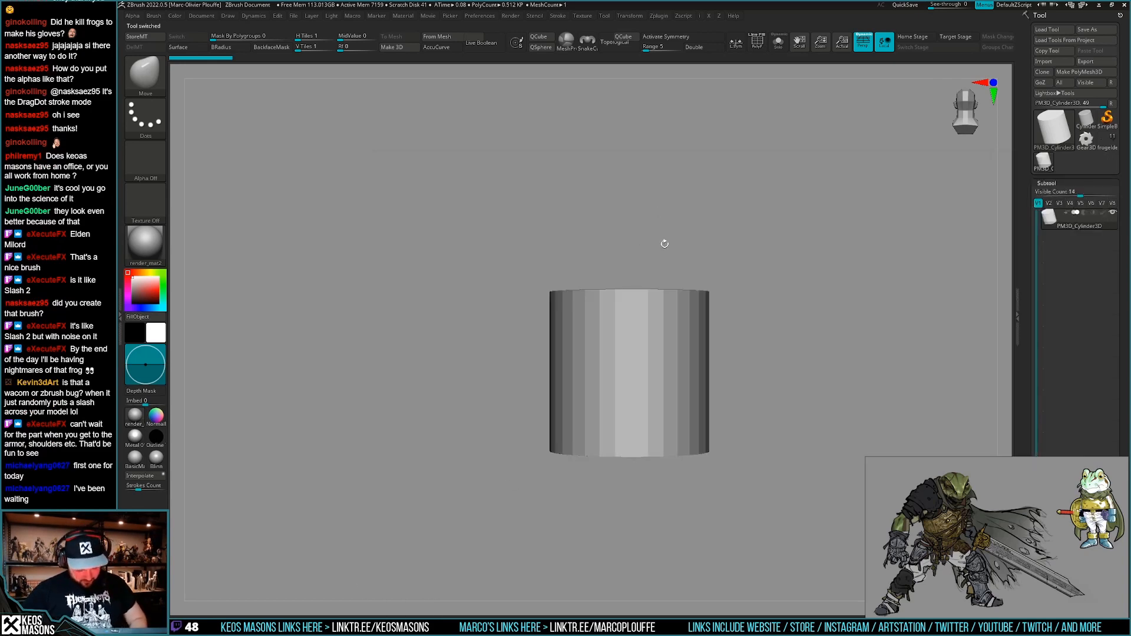
{"action": "key", "text": "comma"}
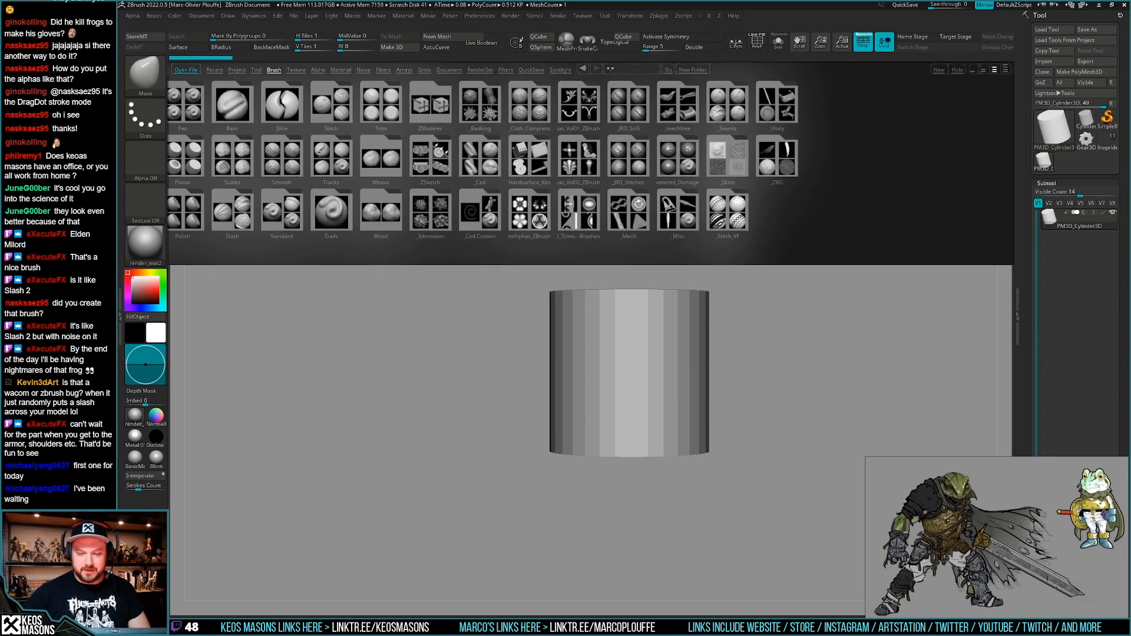
{"action": "left_click", "coordinate": [486, 211]}
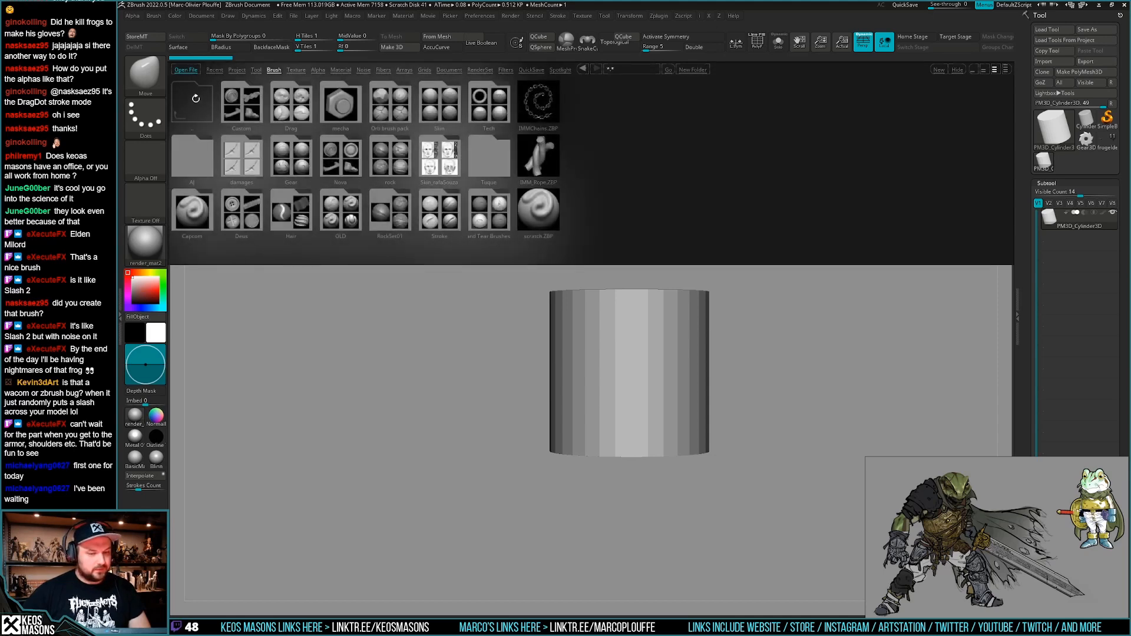
{"action": "left_click", "coordinate": [196, 103]}
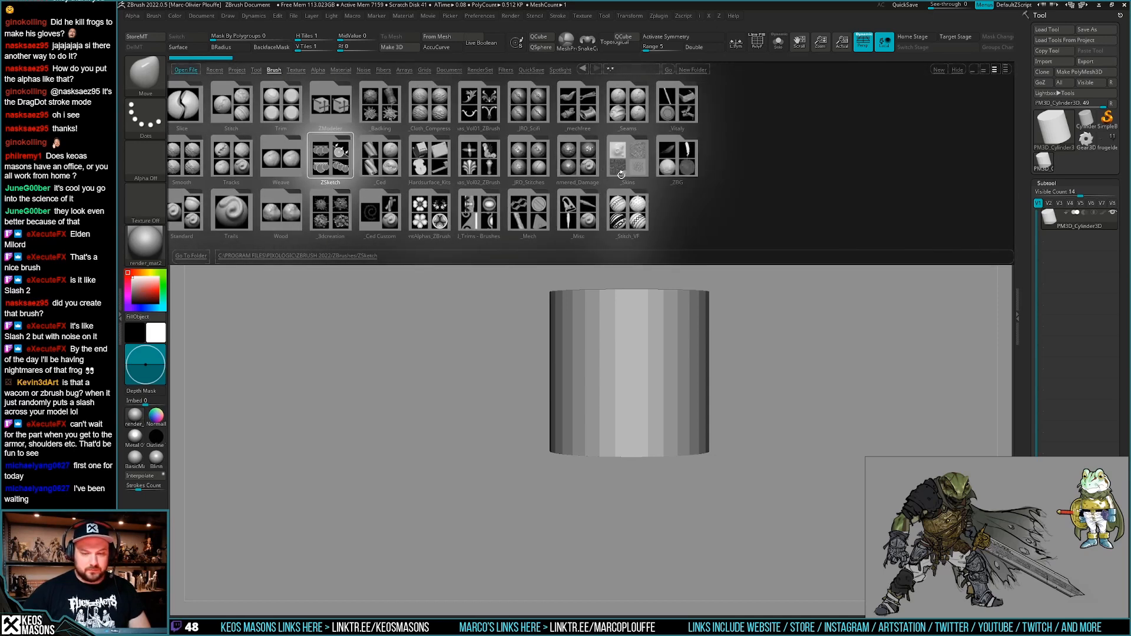
{"action": "left_click", "coordinate": [305, 157]}
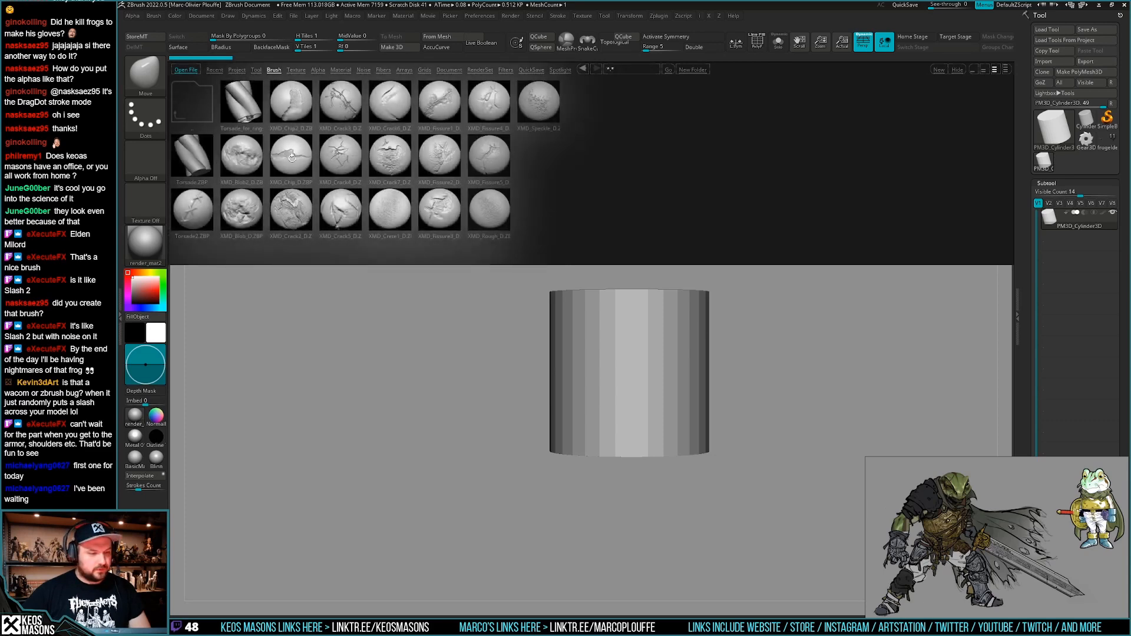
{"action": "double_click", "coordinate": [240, 112]}
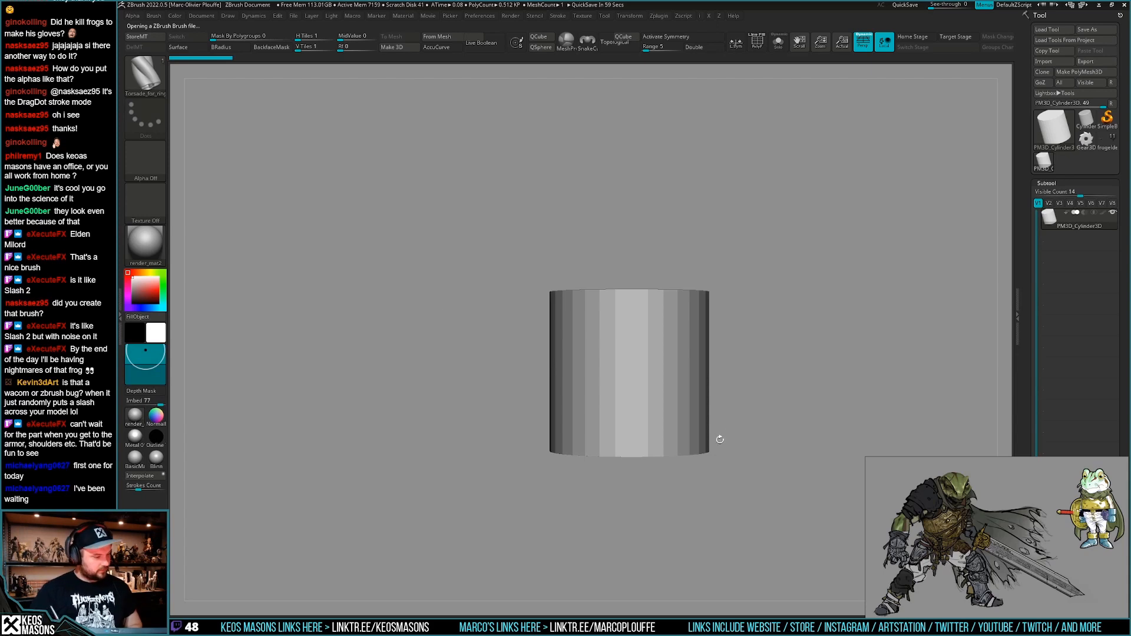
Try to wrap a twisted rope curve around the middle of the cylinder.
{"action": "left_click_drag", "start_coordinate": [724, 438], "coordinate": [713, 415], "text": "alt"}
{"action": "key", "text": "space"}
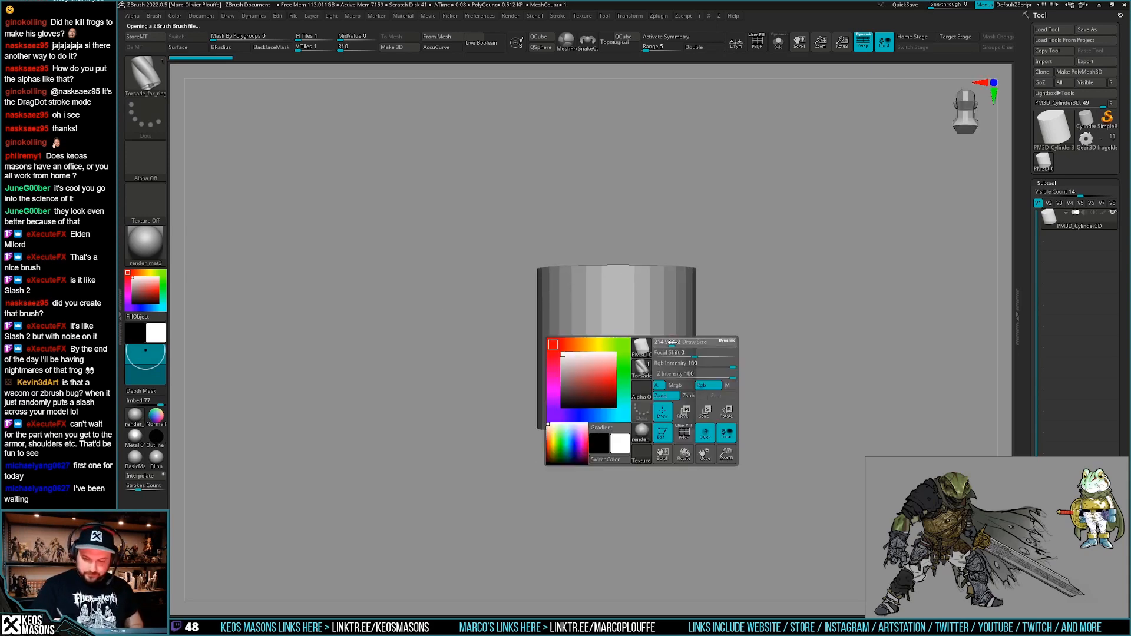
{"action": "key", "text": "space"}
{"action": "left_click_drag", "start_coordinate": [700, 340], "coordinate": [714, 335]}
{"action": "left_click_drag", "start_coordinate": [623, 347], "coordinate": [746, 348]}
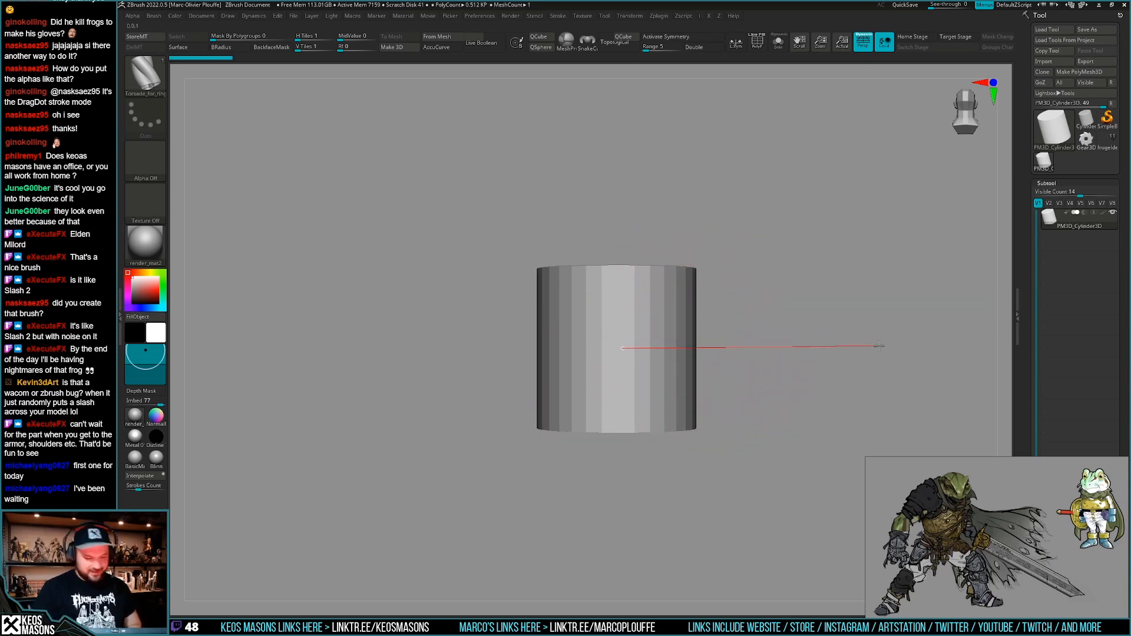
{"action": "left_click_drag", "start_coordinate": [732, 404], "coordinate": [650, 346]}
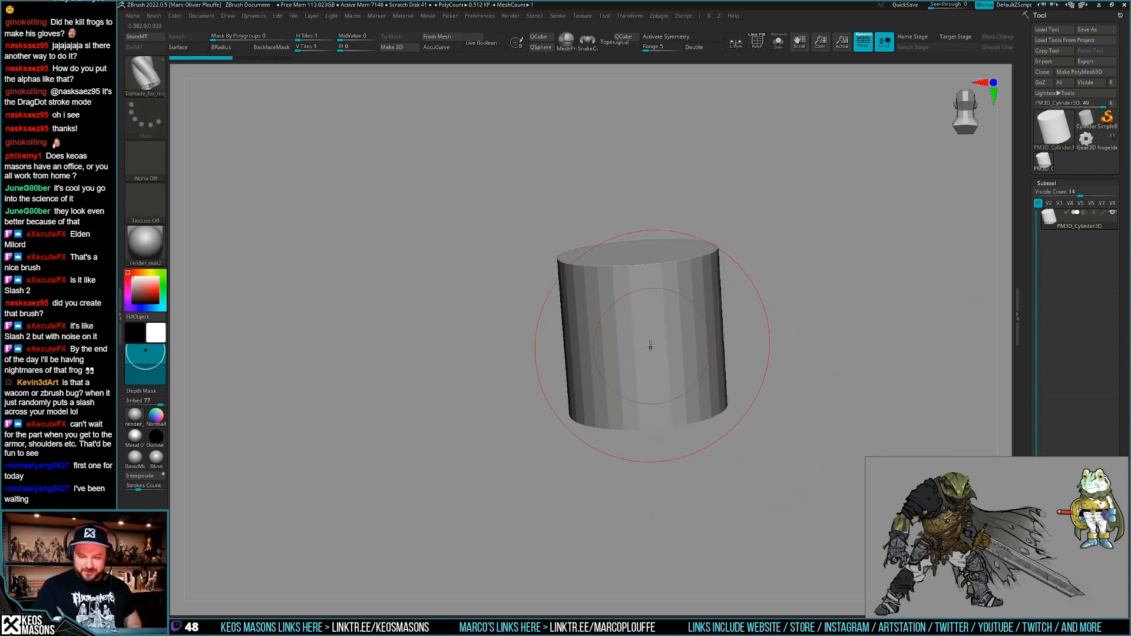
{"action": "key", "text": "space"}
{"action": "right_click_drag", "start_coordinate": [650, 346], "coordinate": [666, 334]}
{"action": "key", "text": "shift+f"}
{"action": "key", "text": "shift+f"}
{"action": "left_click_drag", "start_coordinate": [629, 347], "coordinate": [745, 341]}
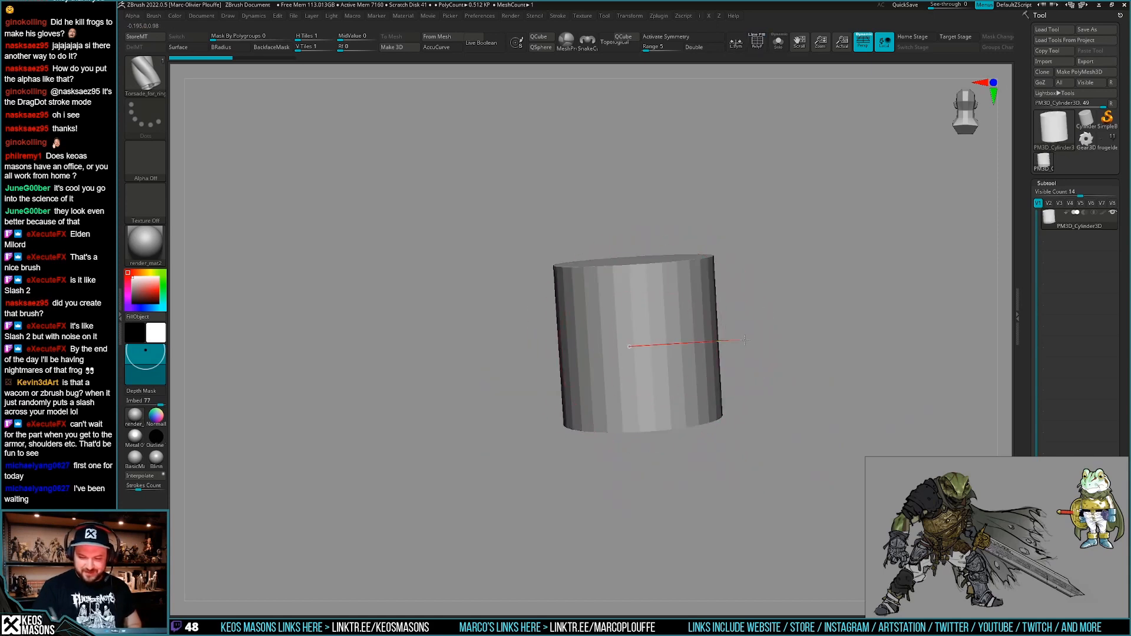
{"action": "left_click_drag", "start_coordinate": [836, 326], "coordinate": [866, 309], "text": "shift"}
{"action": "left_click_drag", "start_coordinate": [774, 380], "coordinate": [738, 310], "text": "ctrl"}
{"action": "key", "text": "space"}
{"action": "key", "text": "ctrl+z"}
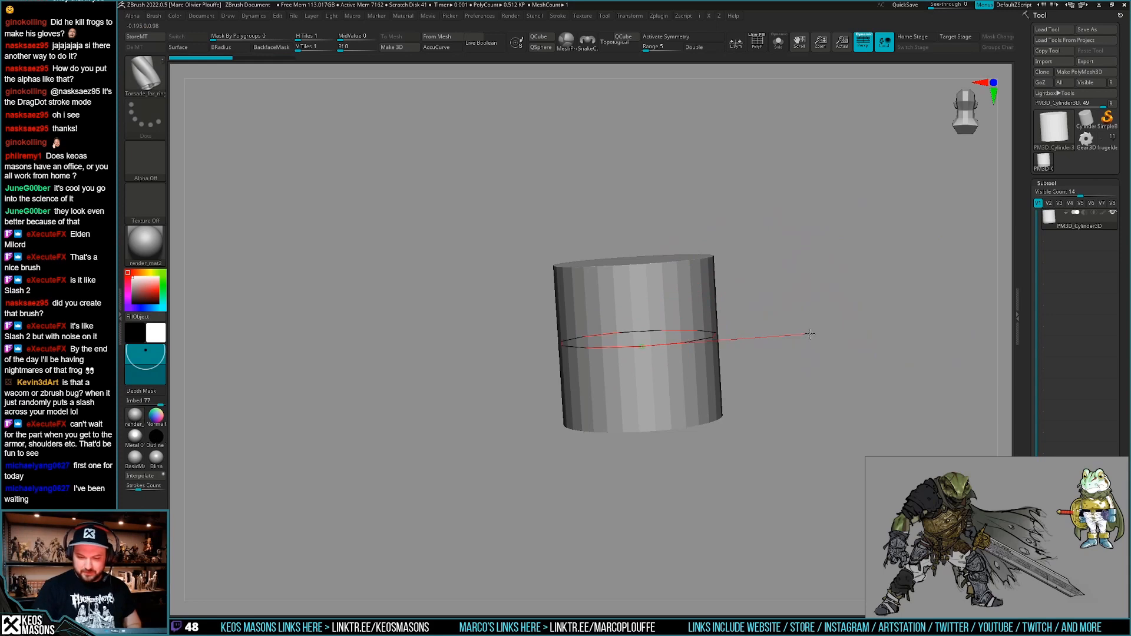
Wrap a twisted rope ring around the cylinder's middle and thin its strands by reapplying the curve with a smaller brush.
{"action": "left_click_drag", "start_coordinate": [810, 334], "coordinate": [820, 328]}
{"action": "mouse_move", "coordinate": [821, 328]}
{"action": "right_mouse_down"}
{"action": "mouse_move", "coordinate": [775, 399]}
{"action": "mouse_move", "coordinate": [760, 401]}
{"action": "mouse_move", "coordinate": [767, 373]}
{"action": "right_mouse_up"}
{"action": "key", "text": "space"}
{"action": "left_click_drag", "start_coordinate": [727, 224], "coordinate": [741, 224]}
{"action": "left_click", "coordinate": [581, 349]}
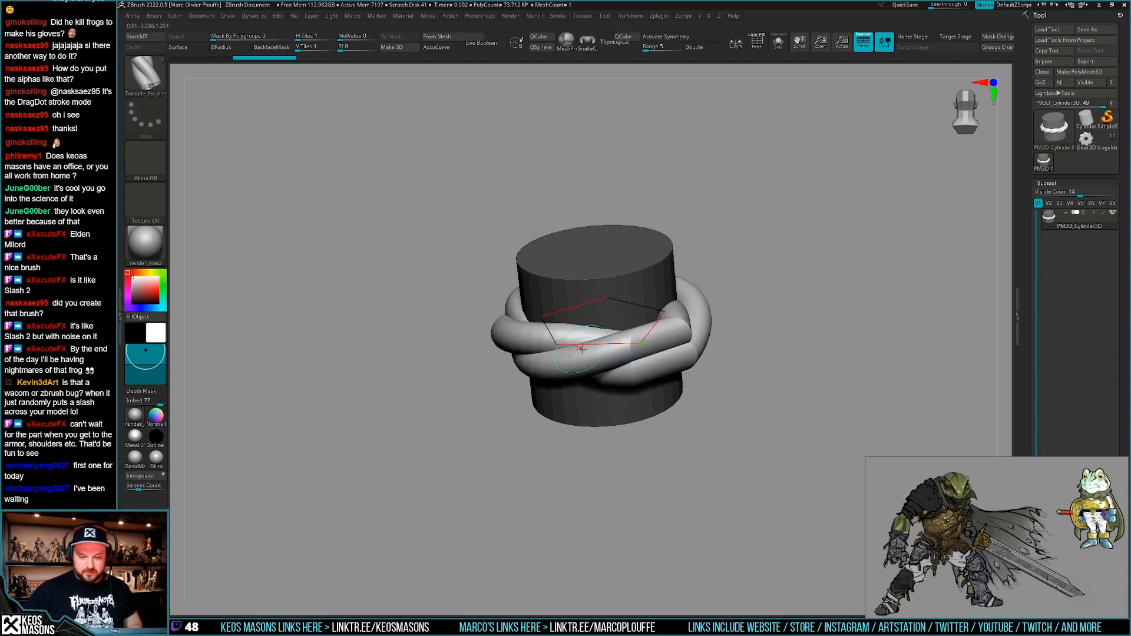
{"action": "mouse_move", "coordinate": [772, 282]}
{"action": "right_mouse_down"}
{"action": "mouse_move", "coordinate": [736, 267]}
{"action": "mouse_move", "coordinate": [712, 309]}
{"action": "mouse_move", "coordinate": [687, 250]}
{"action": "right_mouse_up"}
{"action": "key", "text": "space"}
{"action": "left_click_drag", "start_coordinate": [691, 262], "coordinate": [697, 260]}
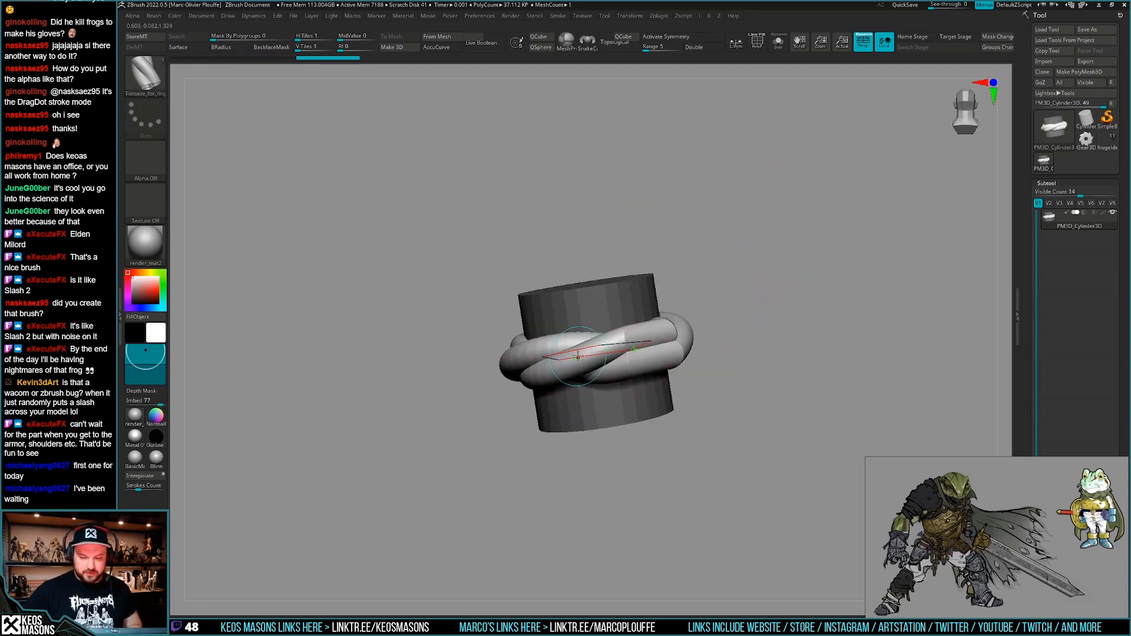
{"action": "left_click", "coordinate": [549, 321]}
{"action": "right_click_drag", "start_coordinate": [551, 324], "coordinate": [671, 354], "text": "ctrl"}
{"action": "key", "text": "ctrl+z"}
Isolate the twisted ring and delete the cylinder so only the ring is left.
{"action": "key", "text": "h"}
{"action": "left_click_drag", "start_coordinate": [709, 341], "coordinate": [730, 376], "text": "ctrl+shift"}
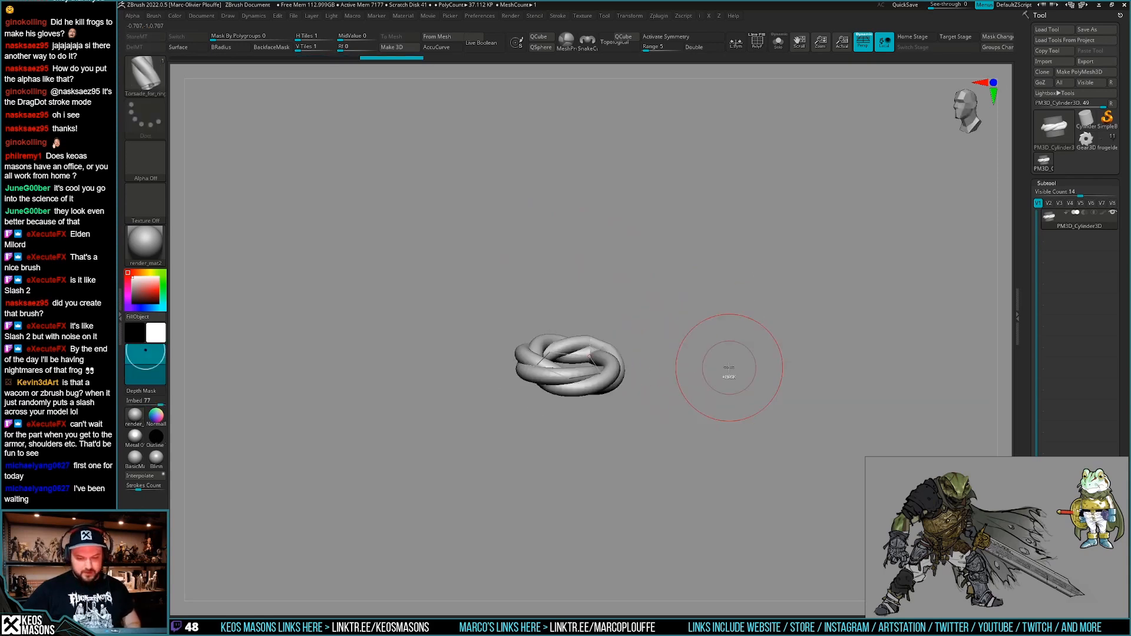
{"action": "key", "text": "Delete"}
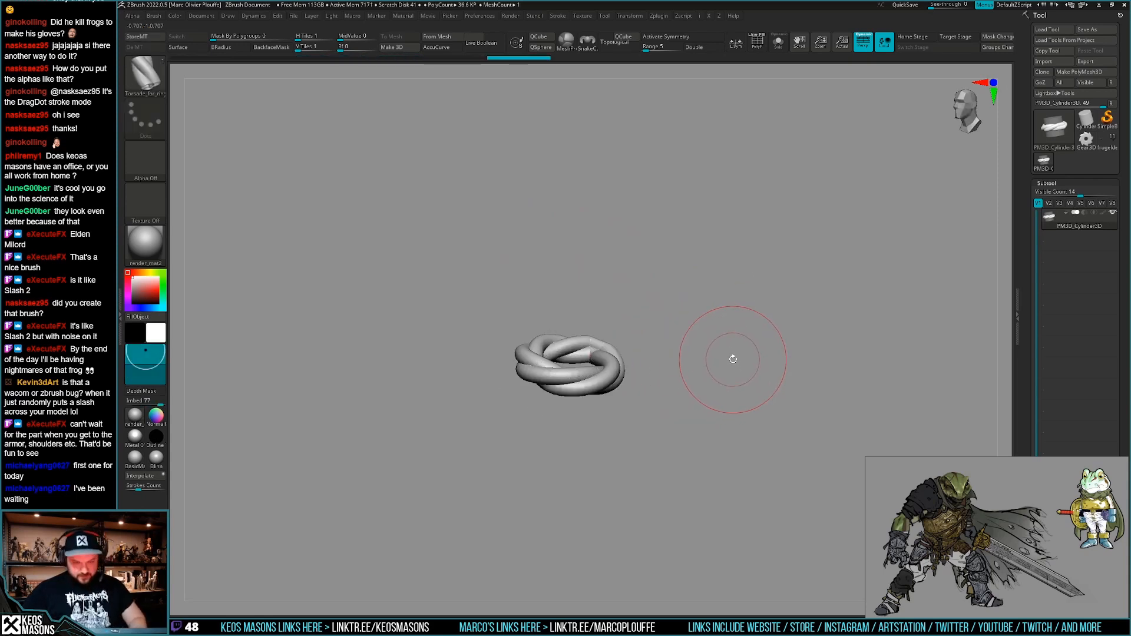
Switch back to the frog character and insert the twisted ring as a new subtool after the glove ropes.
{"action": "left_click", "coordinate": [1106, 147]}
{"action": "right_click_drag", "start_coordinate": [683, 352], "coordinate": [656, 453]}
{"action": "right_click_drag", "start_coordinate": [656, 454], "coordinate": [648, 486], "text": "shift"}
{"action": "right_click_drag", "start_coordinate": [648, 485], "coordinate": [706, 455]}
{"action": "right_click_drag", "start_coordinate": [707, 455], "coordinate": [668, 434], "text": "alt"}
{"action": "left_click_drag", "start_coordinate": [1026, 414], "coordinate": [1026, 282]}
{"action": "key", "text": "alt+s"}
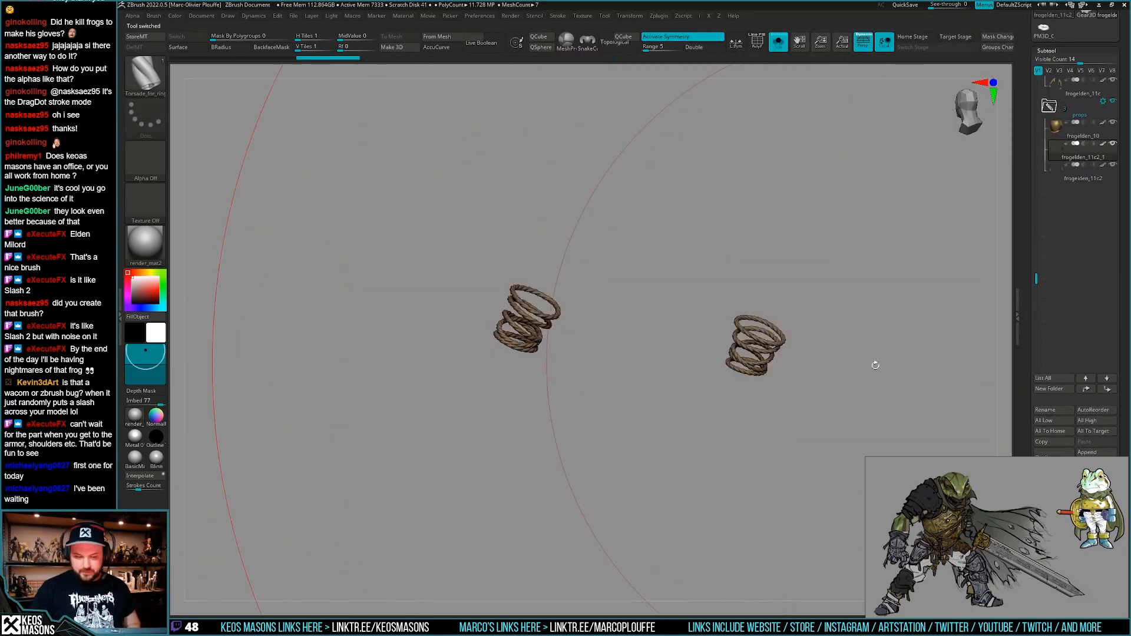
{"action": "key", "text": "shift+f"}
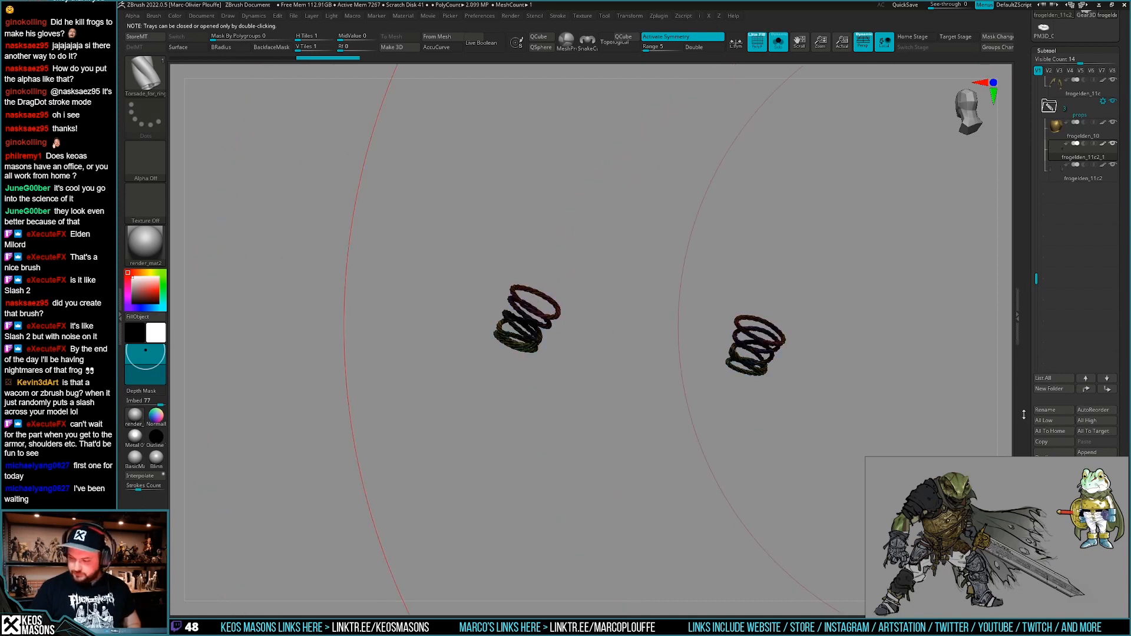
{"action": "left_click_drag", "start_coordinate": [1024, 415], "coordinate": [1023, 367]}
{"action": "left_click", "coordinate": [1088, 417]}
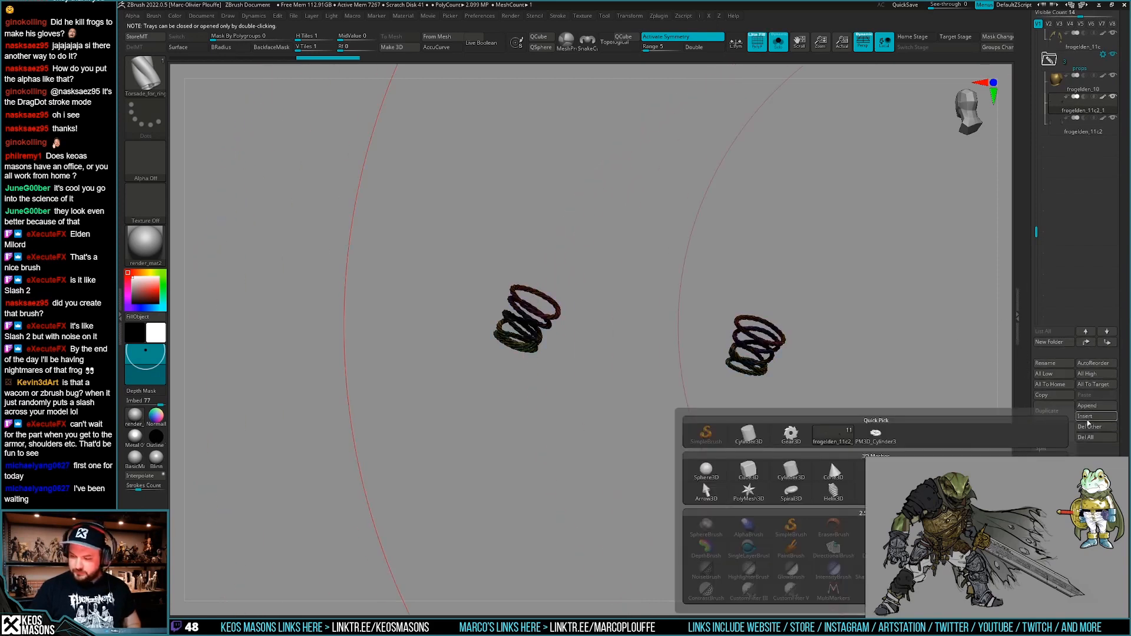
{"action": "left_click", "coordinate": [791, 492]}
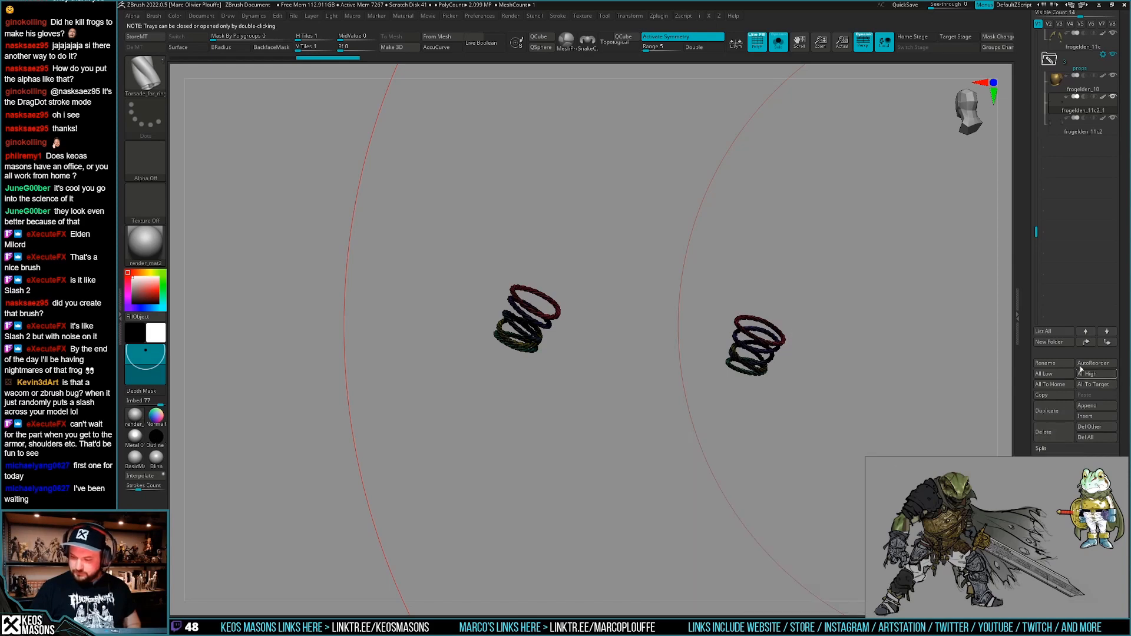
{"action": "left_click", "coordinate": [1087, 245]}
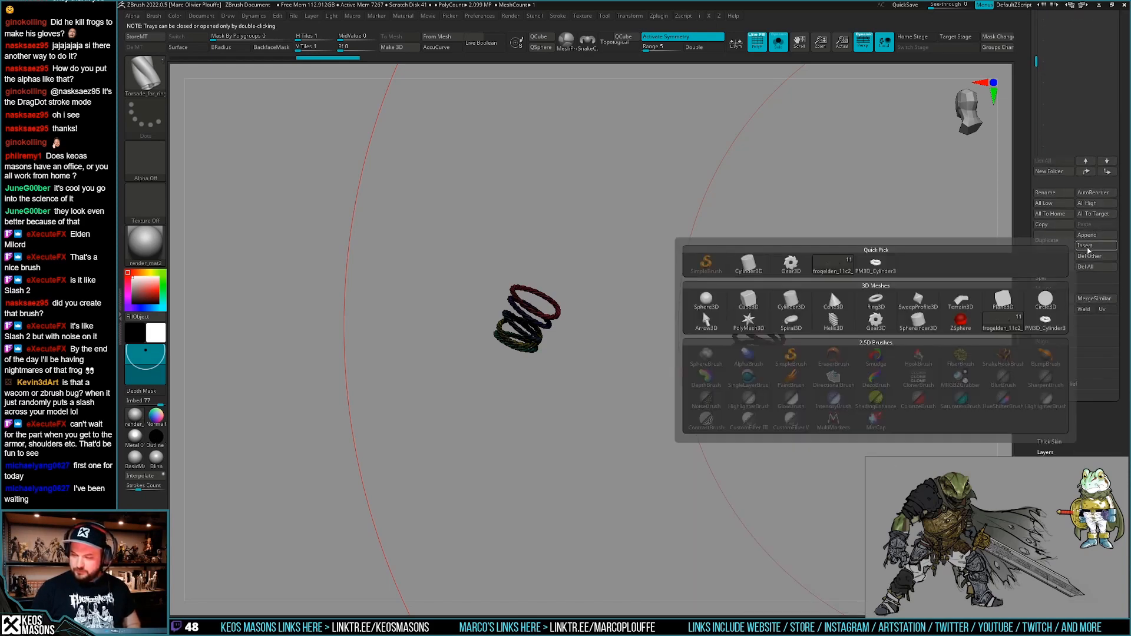
{"action": "left_click", "coordinate": [1048, 324]}
Make the inserted twisted ring the active subtool and show the full character around it from behind.
{"action": "right_click_drag", "start_coordinate": [976, 327], "coordinate": [743, 320], "text": "ctrl"}
{"action": "key", "text": "space"}
{"action": "left_click", "coordinate": [712, 501]}
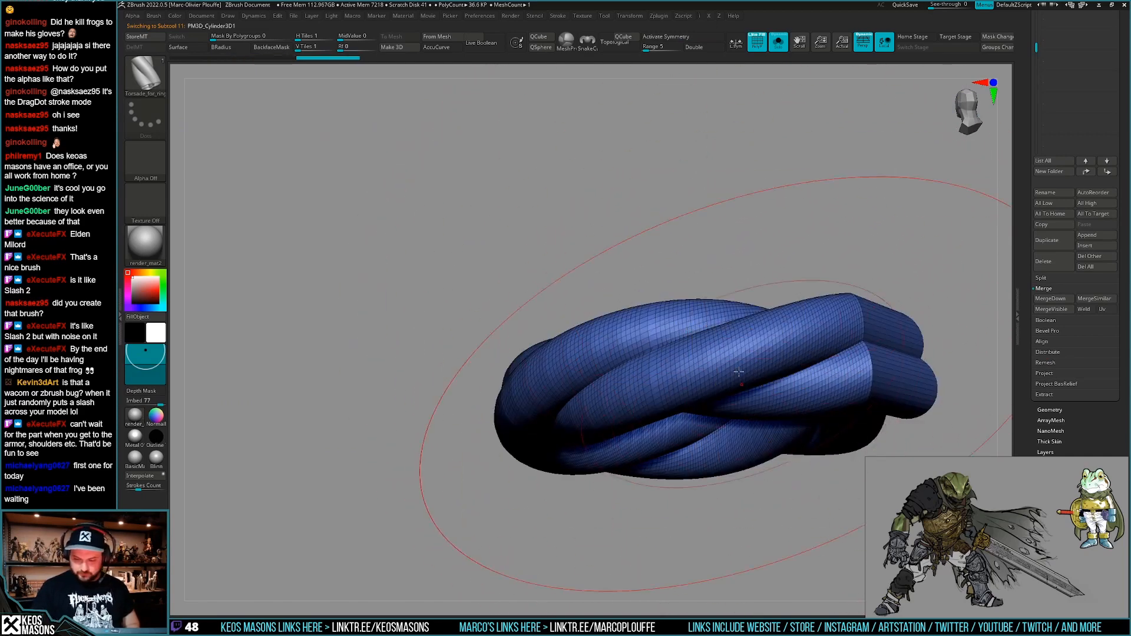
{"action": "key", "text": "space"}
{"action": "left_click_drag", "start_coordinate": [640, 534], "coordinate": [615, 533]}
{"action": "key", "text": "shift+s"}
{"action": "right_click_drag", "start_coordinate": [707, 376], "coordinate": [725, 418], "text": "ctrl"}
{"action": "right_click_drag", "start_coordinate": [707, 418], "coordinate": [732, 421], "text": "shift"}
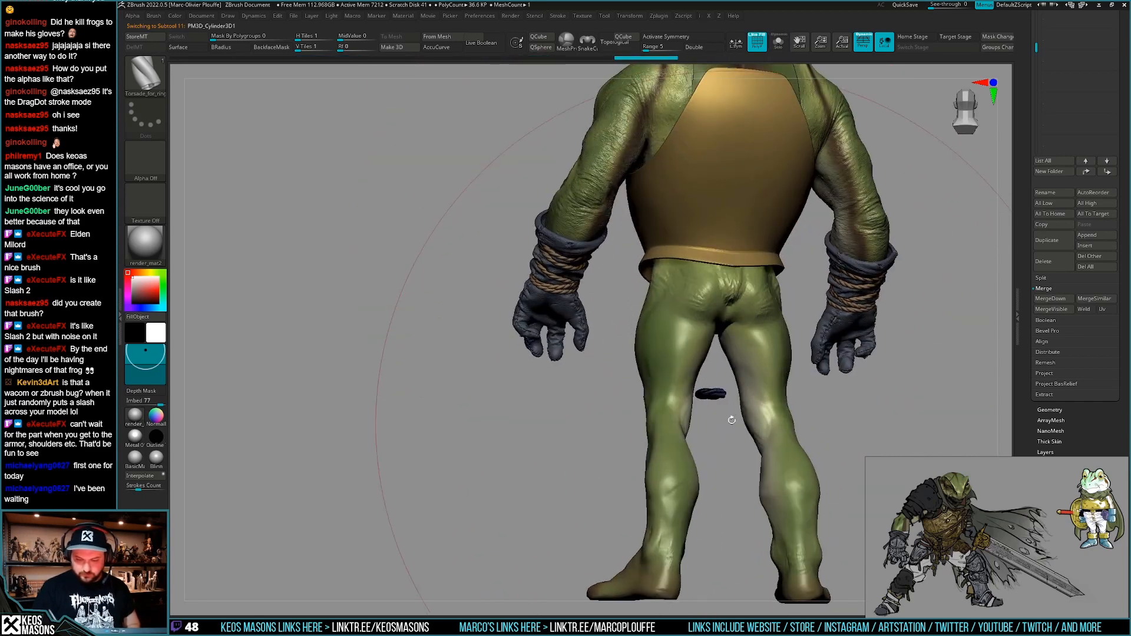
Turn off the polyframe display and move the twisted ring from between the legs toward the rope-wrapped glove.
{"action": "key", "text": "w"}
{"action": "key", "text": "shift+f"}
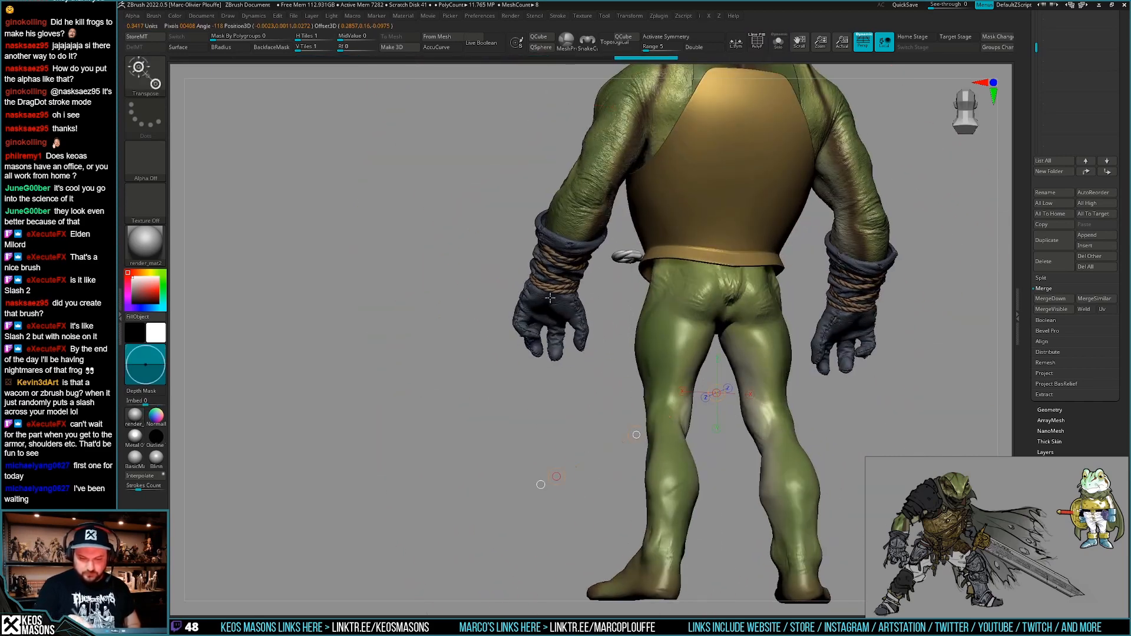
{"action": "left_click_drag", "start_coordinate": [550, 298], "coordinate": [549, 307]}
{"action": "key", "text": "q"}
{"action": "mouse_move", "coordinate": [622, 307]}
{"action": "right_mouse_down", "text": "alt"}
{"action": "mouse_move", "coordinate": [686, 421]}
{"action": "mouse_move", "coordinate": [699, 392]}
{"action": "right_mouse_up", "text": "alt"}
{"action": "key", "text": "w"}
{"action": "mouse_move", "coordinate": [691, 441]}
{"action": "left_mouse_down"}
{"action": "mouse_move", "coordinate": [706, 415]}
{"action": "mouse_move", "coordinate": [688, 329]}
{"action": "mouse_move", "coordinate": [579, 342]}
{"action": "mouse_move", "coordinate": [560, 316]}
{"action": "left_mouse_up"}
Place the small ring upright over the glove's top rope and tilt it so it crosses the rope like a tie.
{"action": "right_click_drag", "start_coordinate": [559, 321], "coordinate": [724, 341]}
{"action": "left_click_drag", "start_coordinate": [681, 422], "coordinate": [874, 381]}
{"action": "left_click_drag", "start_coordinate": [777, 401], "coordinate": [855, 383]}
{"action": "key", "text": "q"}
{"action": "mouse_move", "coordinate": [886, 321]}
{"action": "right_mouse_down"}
{"action": "mouse_move", "coordinate": [778, 390]}
{"action": "mouse_move", "coordinate": [716, 381]}
{"action": "right_mouse_up"}
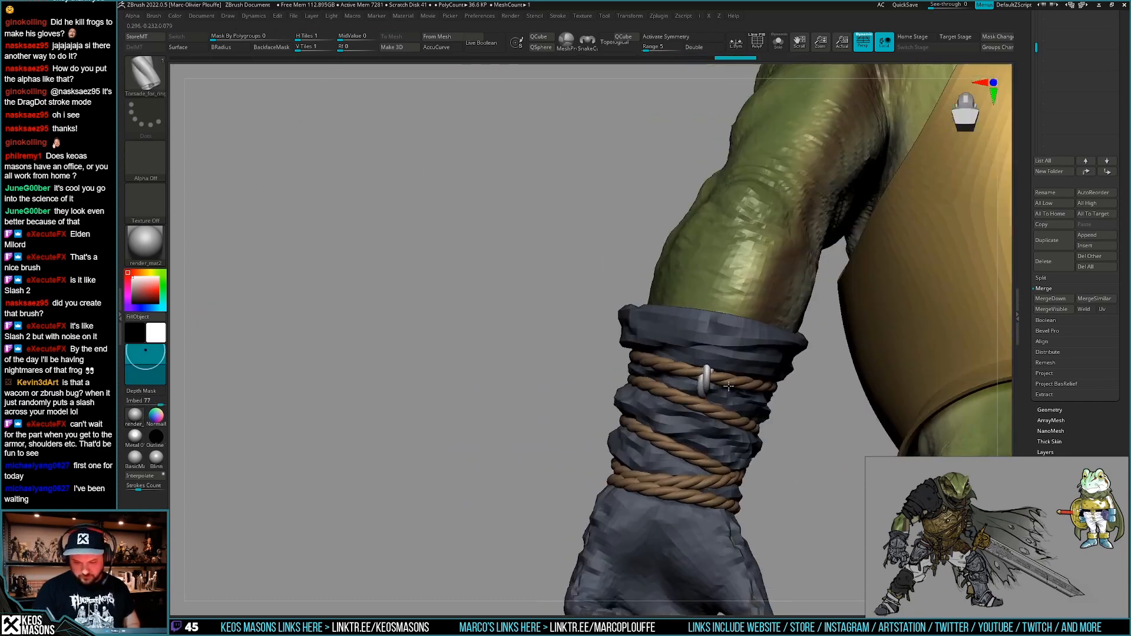
{"action": "key", "text": "w"}
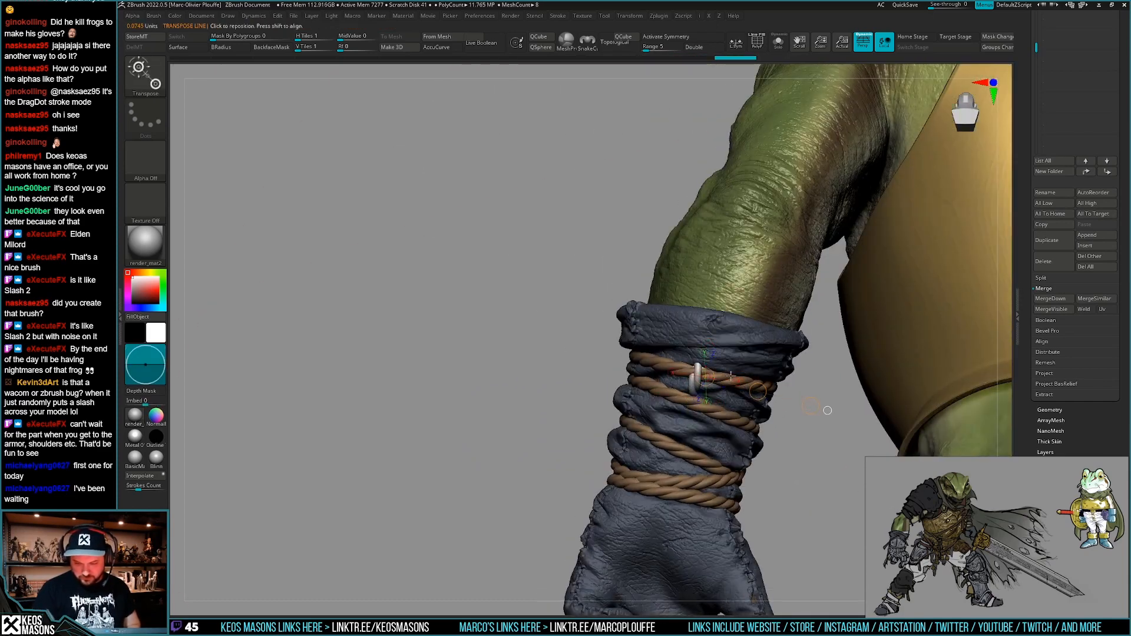
{"action": "left_click_drag", "start_coordinate": [665, 377], "coordinate": [800, 373]}
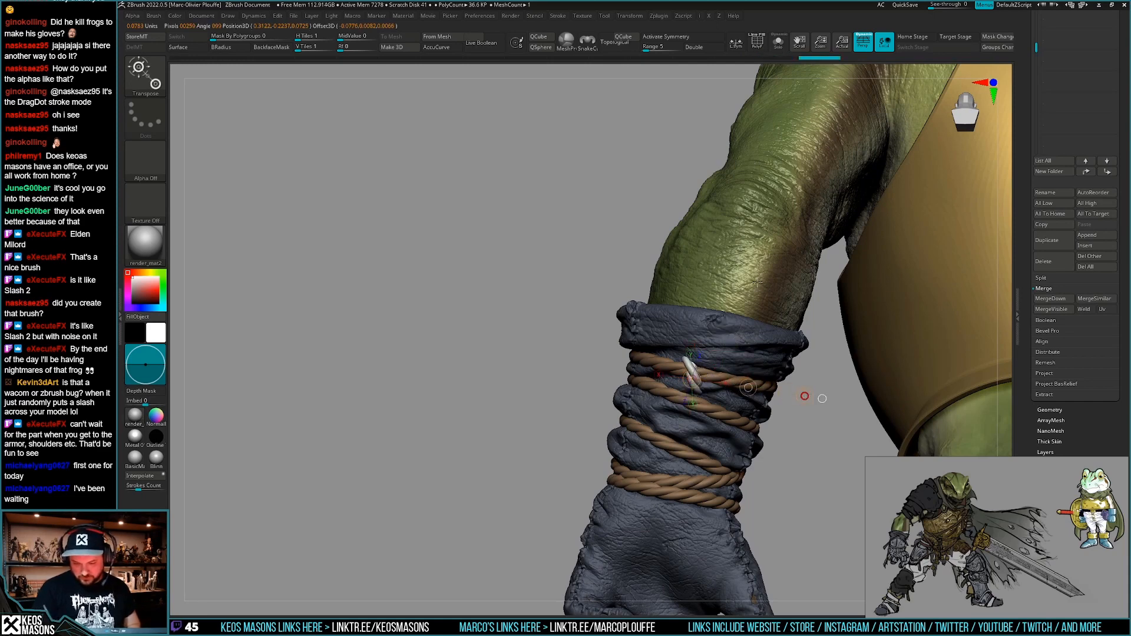
Adjust the twisted ring's placement so it lies across the glove's top rope.
{"action": "left_click_drag", "start_coordinate": [757, 282], "coordinate": [755, 307]}
{"action": "left_click_drag", "start_coordinate": [692, 375], "coordinate": [895, 392]}
{"action": "key", "text": "q"}
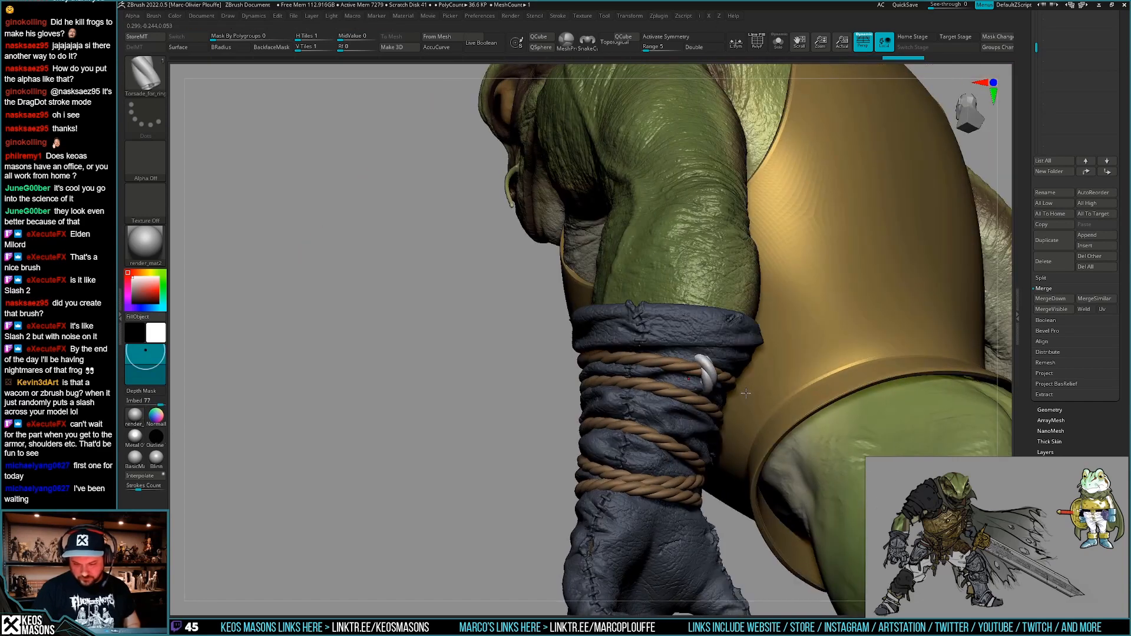
Reshape the isolated twisted ring with the Move brush at a much smaller draw size so it hugs the top rope.
{"action": "key", "text": "space"}
{"action": "left_click", "coordinate": [782, 323]}
{"action": "key", "text": "space"}
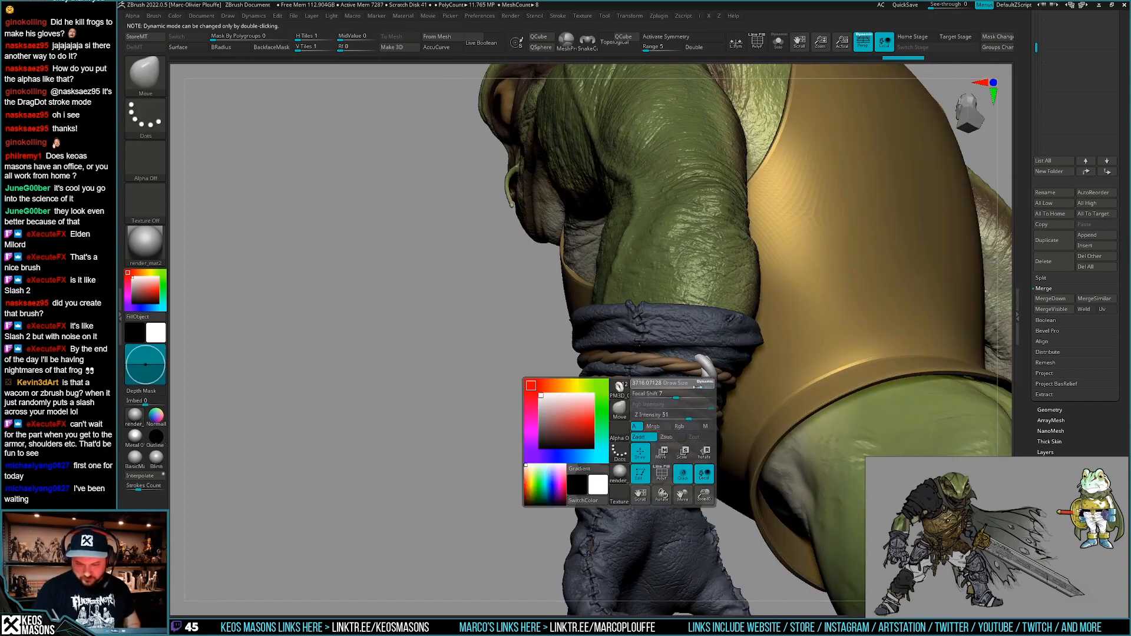
{"action": "left_click_drag", "start_coordinate": [697, 386], "coordinate": [643, 387]}
{"action": "right_click_drag", "start_coordinate": [645, 386], "coordinate": [701, 378]}
{"action": "key", "text": "alt+s"}
{"action": "key", "text": "space"}
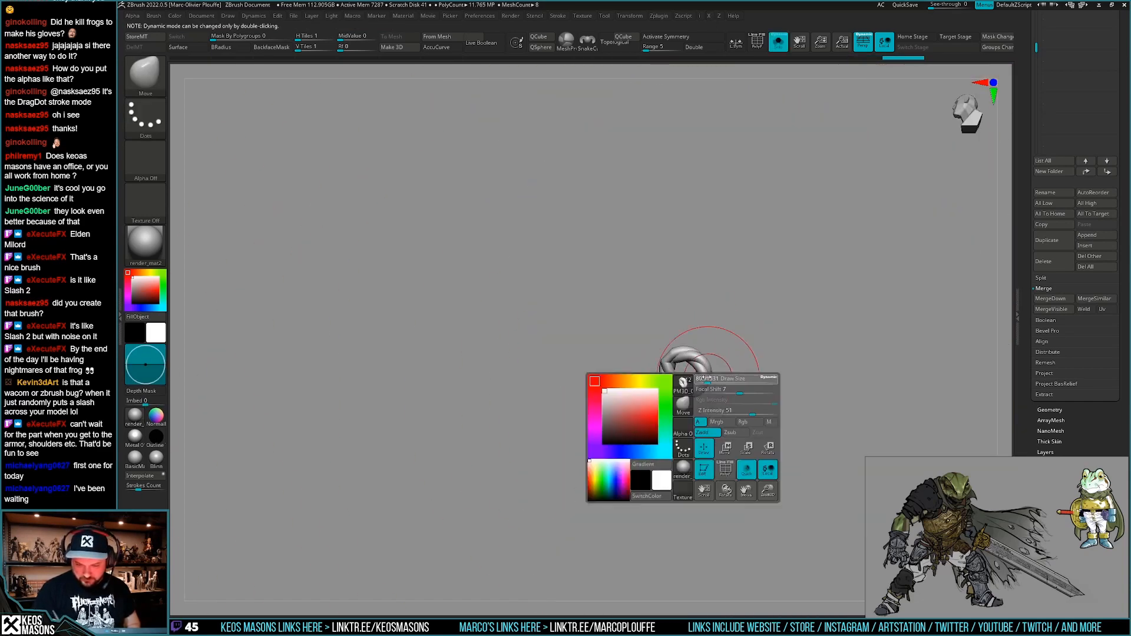
{"action": "mouse_move", "coordinate": [706, 377]}
{"action": "left_mouse_down"}
{"action": "mouse_move", "coordinate": [696, 385]}
{"action": "mouse_move", "coordinate": [671, 367]}
{"action": "left_mouse_up"}
{"action": "key", "text": "space"}
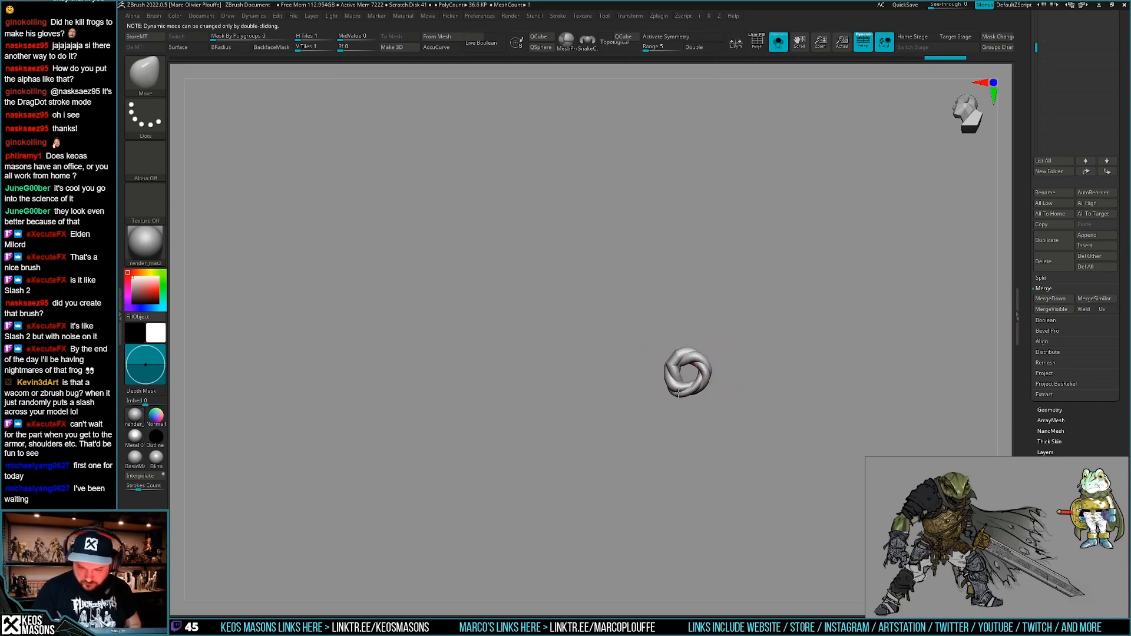
{"action": "key", "text": "alt+s"}
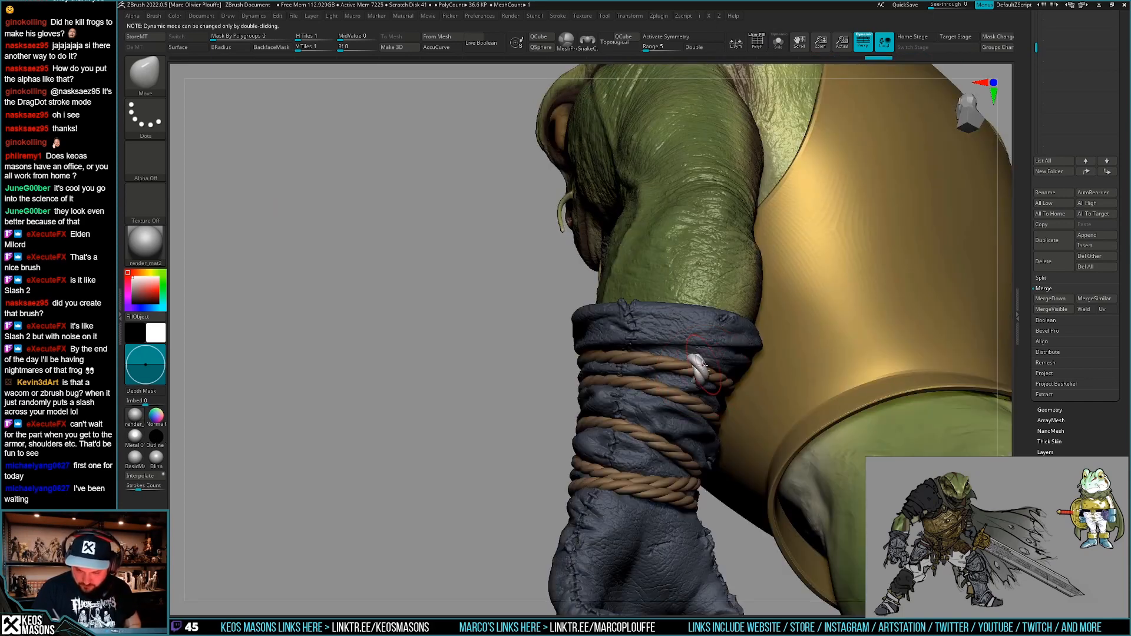
{"action": "right_click_drag", "start_coordinate": [702, 365], "coordinate": [712, 398]}
Duplicate the twisted ring beside the original and angle the copy to form a V-shaped knot on the top rope.
{"action": "key", "text": "w"}
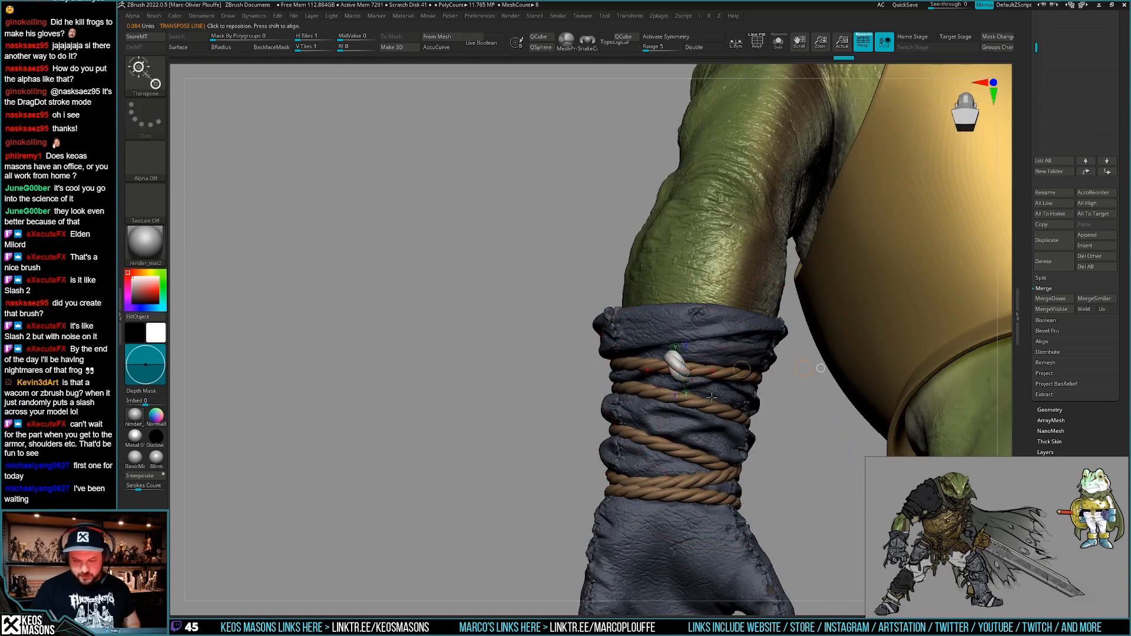
{"action": "left_click_drag", "start_coordinate": [766, 377], "coordinate": [756, 369]}
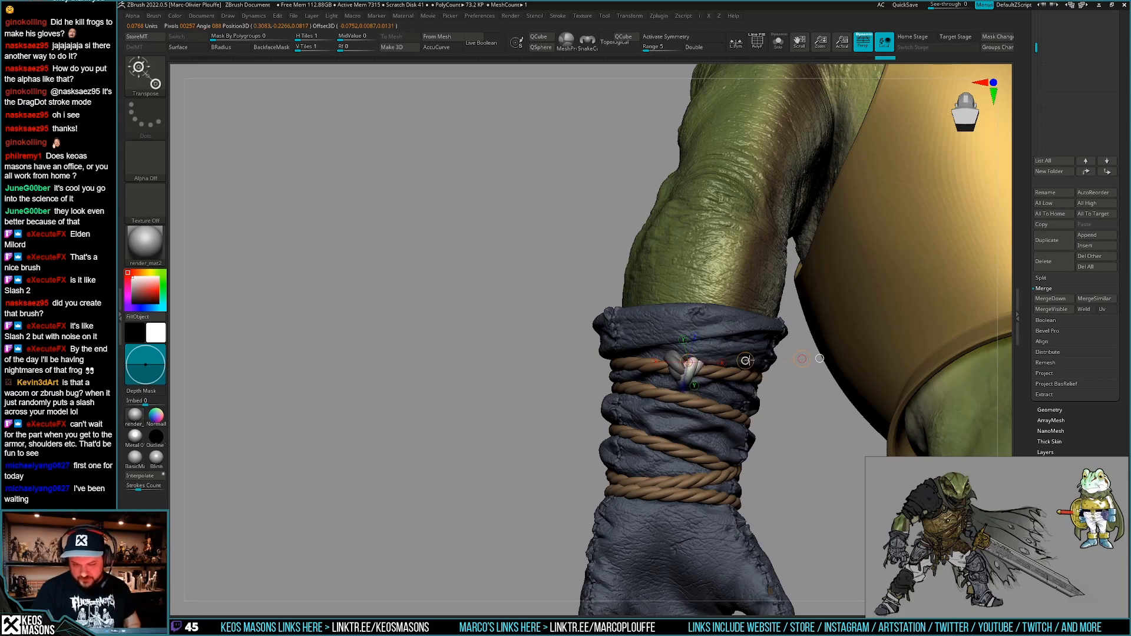
{"action": "right_click_drag", "start_coordinate": [765, 383], "coordinate": [788, 384]}
{"action": "key", "text": "q"}
Examine the two-ring knot up close, in isolation and with its polyframe displayed.
{"action": "mouse_move", "coordinate": [702, 426]}
{"action": "right_mouse_down"}
{"action": "mouse_move", "coordinate": [679, 425]}
{"action": "mouse_move", "coordinate": [757, 415]}
{"action": "mouse_move", "coordinate": [682, 408]}
{"action": "mouse_move", "coordinate": [725, 402]}
{"action": "mouse_move", "coordinate": [666, 389]}
{"action": "mouse_move", "coordinate": [679, 392]}
{"action": "mouse_move", "coordinate": [676, 349]}
{"action": "mouse_move", "coordinate": [693, 437]}
{"action": "mouse_move", "coordinate": [662, 376]}
{"action": "mouse_move", "coordinate": [649, 376]}
{"action": "right_mouse_up"}
{"action": "mouse_move", "coordinate": [719, 403]}
{"action": "right_mouse_down"}
{"action": "mouse_move", "coordinate": [727, 422]}
{"action": "mouse_move", "coordinate": [711, 471]}
{"action": "mouse_move", "coordinate": [698, 430]}
{"action": "right_mouse_up"}
{"action": "key", "text": "shift+f"}
{"action": "key", "text": "shift+f"}
{"action": "mouse_move", "coordinate": [697, 429]}
{"action": "right_mouse_down", "text": "alt"}
{"action": "mouse_move", "coordinate": [683, 415]}
{"action": "mouse_move", "coordinate": [730, 410]}
{"action": "mouse_move", "coordinate": [692, 421]}
{"action": "mouse_move", "coordinate": [704, 400]}
{"action": "mouse_move", "coordinate": [677, 409]}
{"action": "mouse_move", "coordinate": [659, 365]}
{"action": "mouse_move", "coordinate": [712, 426]}
{"action": "right_mouse_up", "text": "alt"}
{"action": "key", "text": "alt+s"}
{"action": "key", "text": "alt+s"}
{"action": "key", "text": "shift+f"}
{"action": "key", "text": "shift+f"}
{"action": "key", "text": "shift+f"}
{"action": "key", "text": "alt+s"}
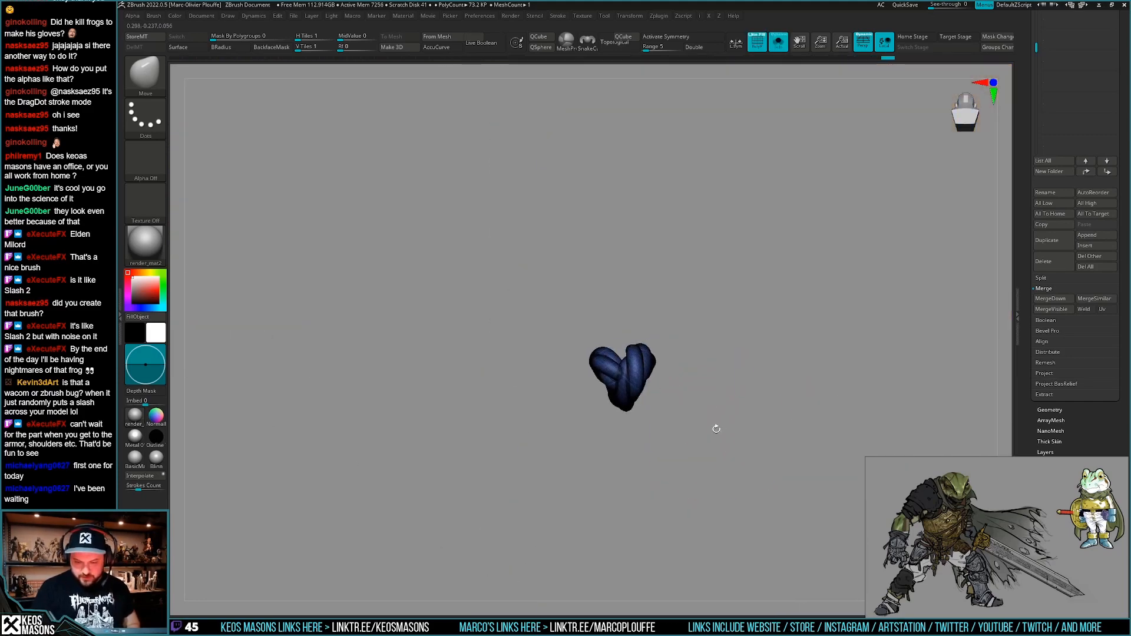
Remesh the isolated knot with ZRemesher at a target polygon count of 0.1 and subdivide it twice.
{"action": "key", "text": "space"}
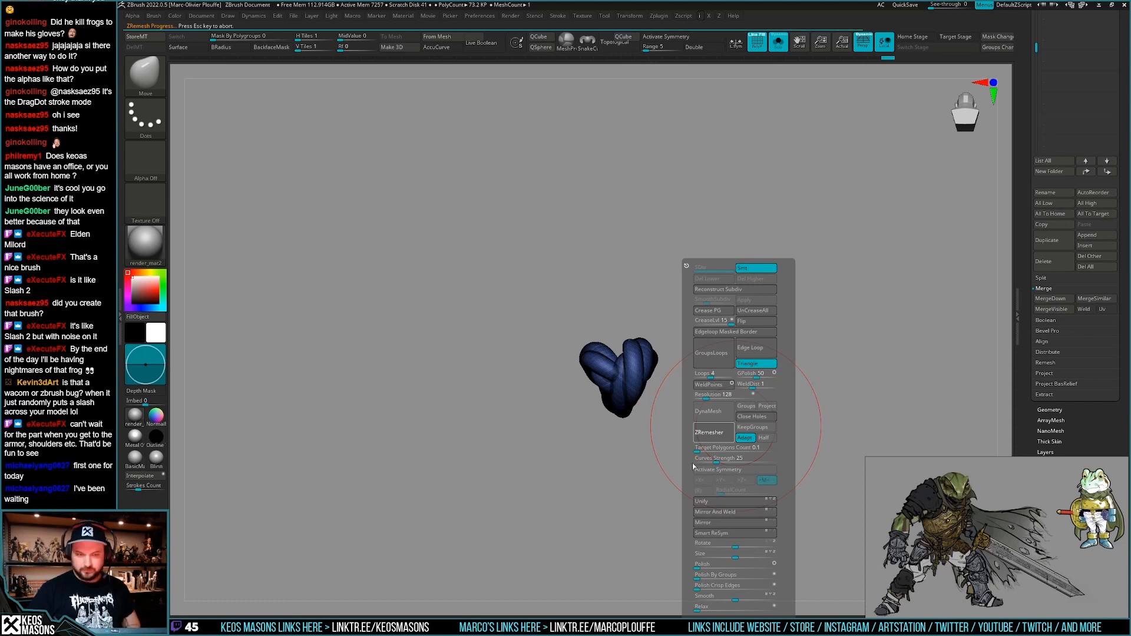
{"action": "key", "text": "shift+f"}
{"action": "left_click_drag", "start_coordinate": [718, 448], "coordinate": [709, 456]}
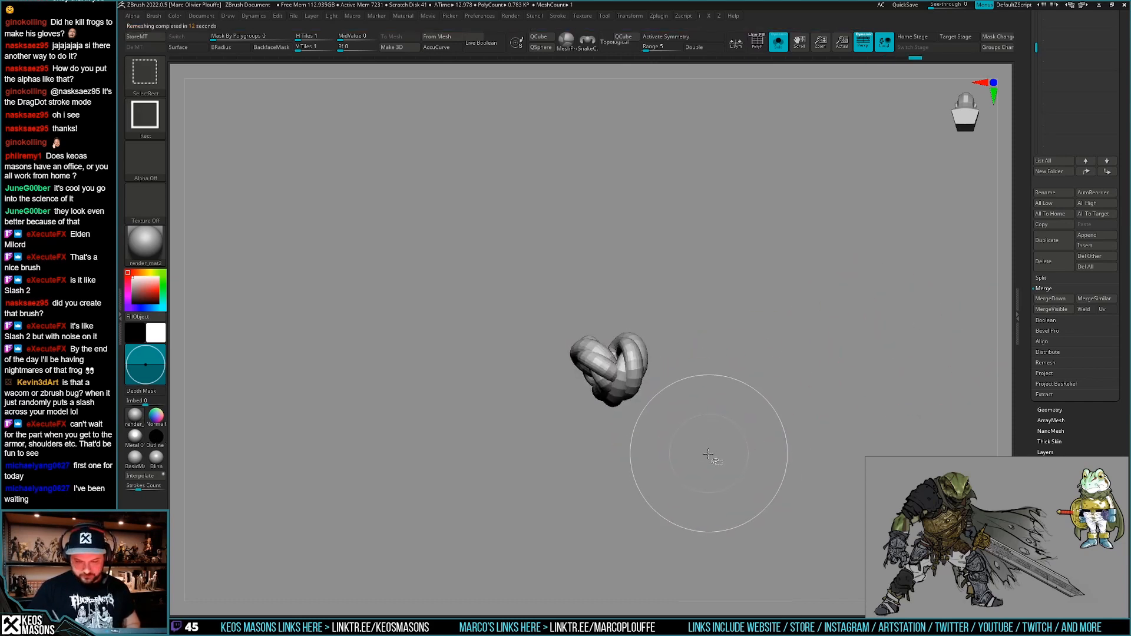
{"action": "key", "text": "ctrl+d"}
{"action": "key", "text": "ctrl+d"}
{"action": "key", "text": "alt+s"}
Fill the knot with the brown sampled from the glove ropes and choose BasicMaterial.
{"action": "right_click_drag", "start_coordinate": [707, 456], "coordinate": [694, 409]}
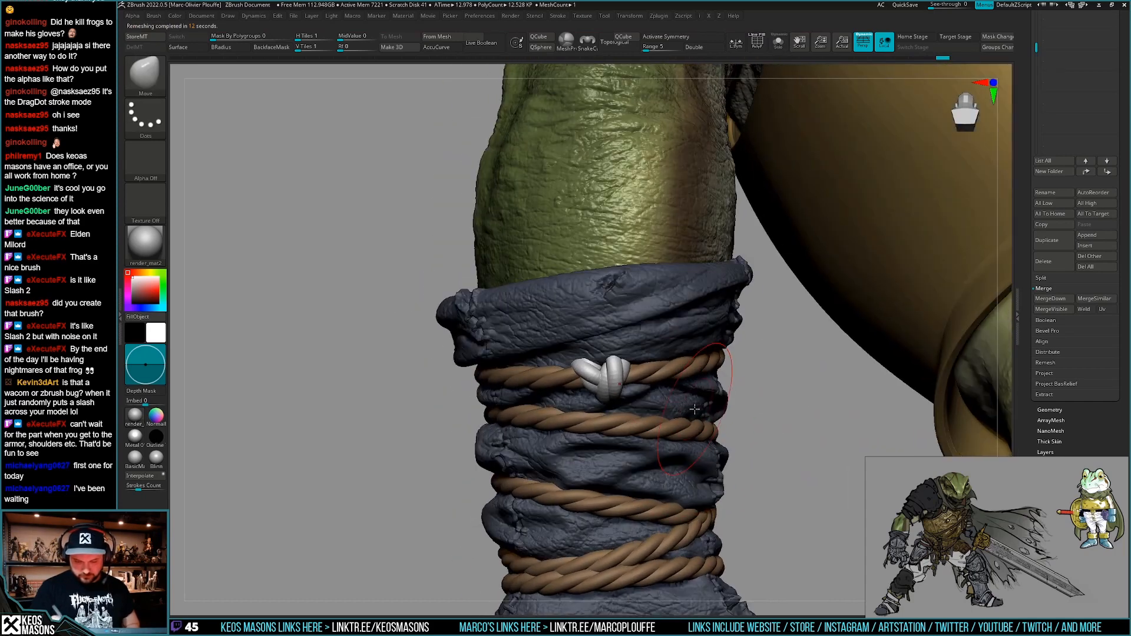
{"action": "key", "text": "c"}
{"action": "key", "text": "space"}
{"action": "left_click", "coordinate": [486, 510]}
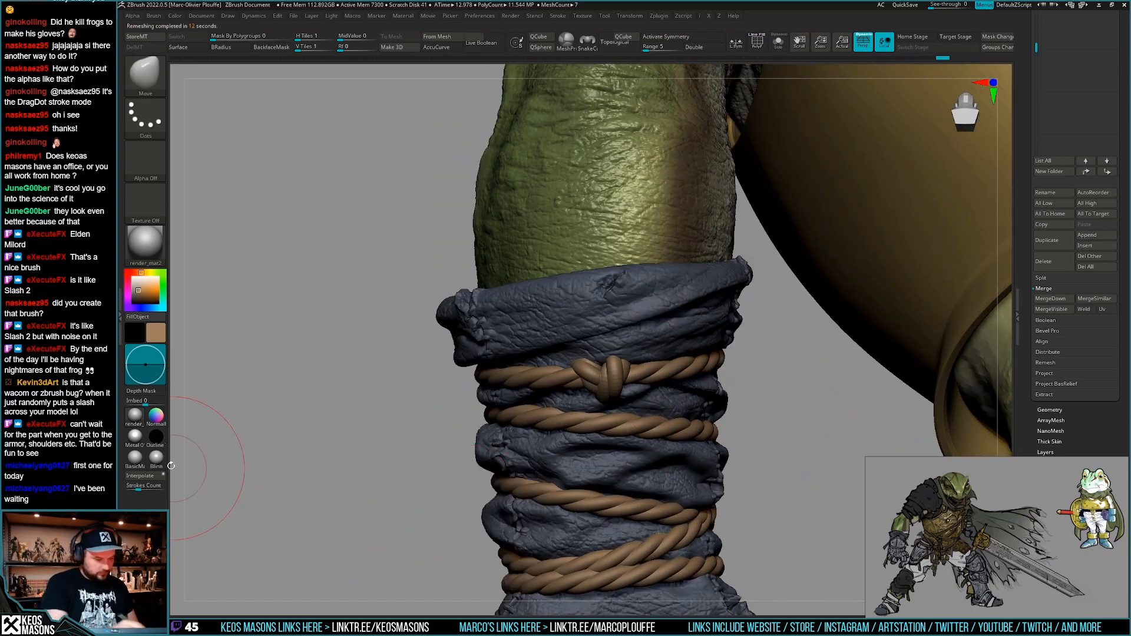
{"action": "left_click", "coordinate": [154, 462]}
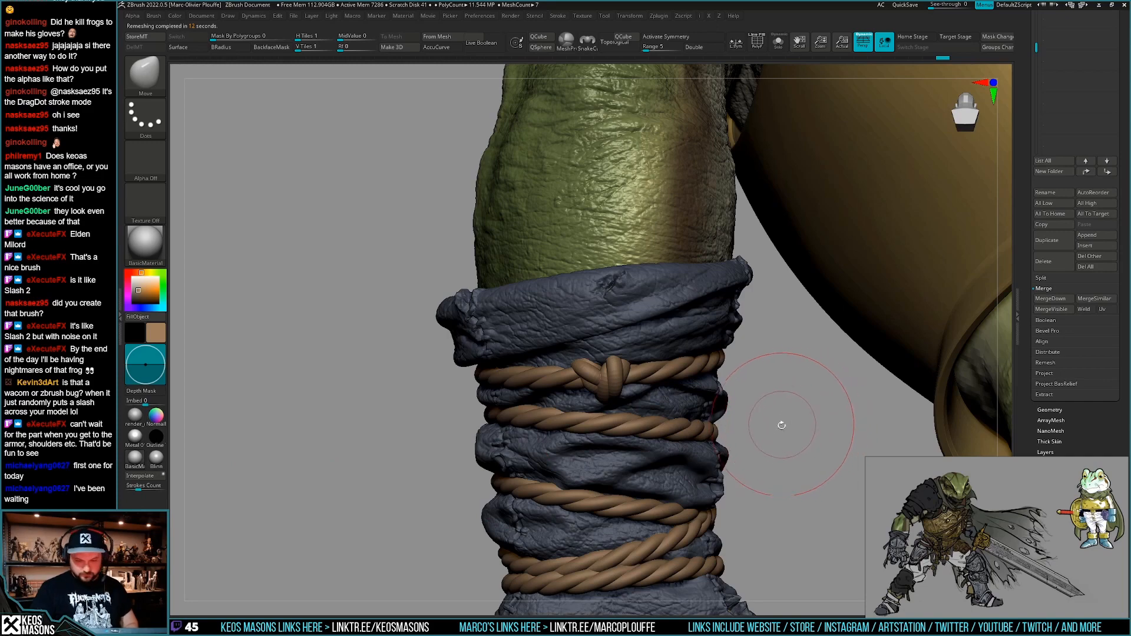
Examine the rope-wrapped glove and its knot from several angles behind the character.
{"action": "mouse_move", "coordinate": [782, 425]}
{"action": "left_mouse_down"}
{"action": "mouse_move", "coordinate": [785, 438]}
{"action": "mouse_move", "coordinate": [748, 410]}
{"action": "left_mouse_up"}
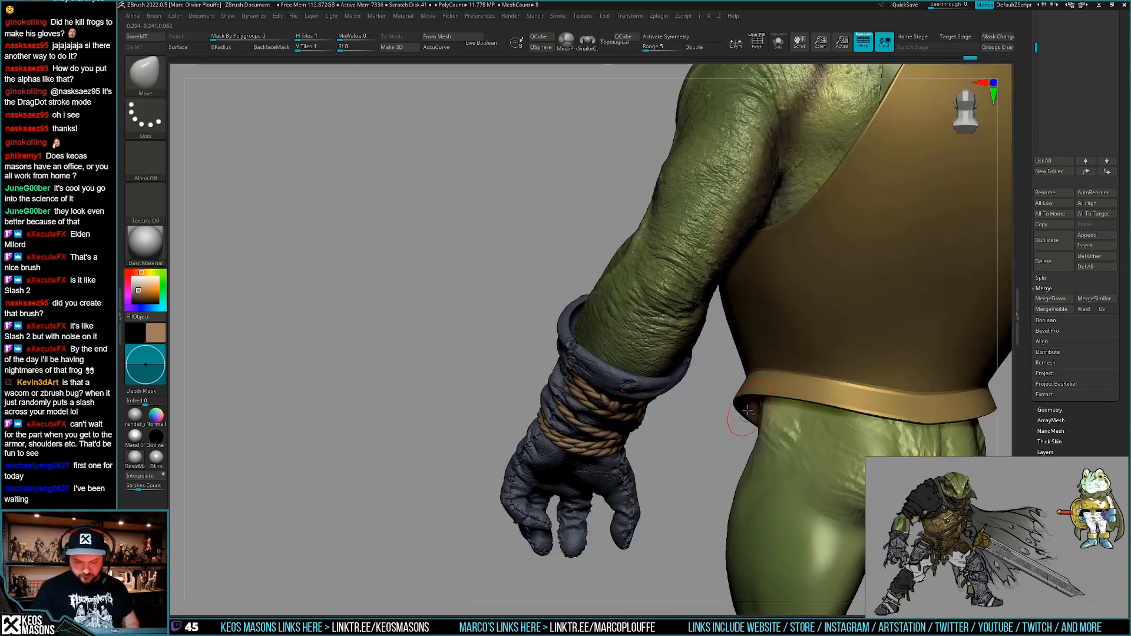
{"action": "key", "text": "shift+s"}
{"action": "key", "text": "shift+f"}
{"action": "key", "text": "shift+f"}
{"action": "mouse_move", "coordinate": [671, 459]}
{"action": "left_mouse_down"}
{"action": "mouse_move", "coordinate": [658, 442]}
{"action": "mouse_move", "coordinate": [674, 412]}
{"action": "mouse_move", "coordinate": [744, 401]}
{"action": "mouse_move", "coordinate": [667, 458]}
{"action": "left_mouse_up"}
{"action": "key", "text": "shift+s"}
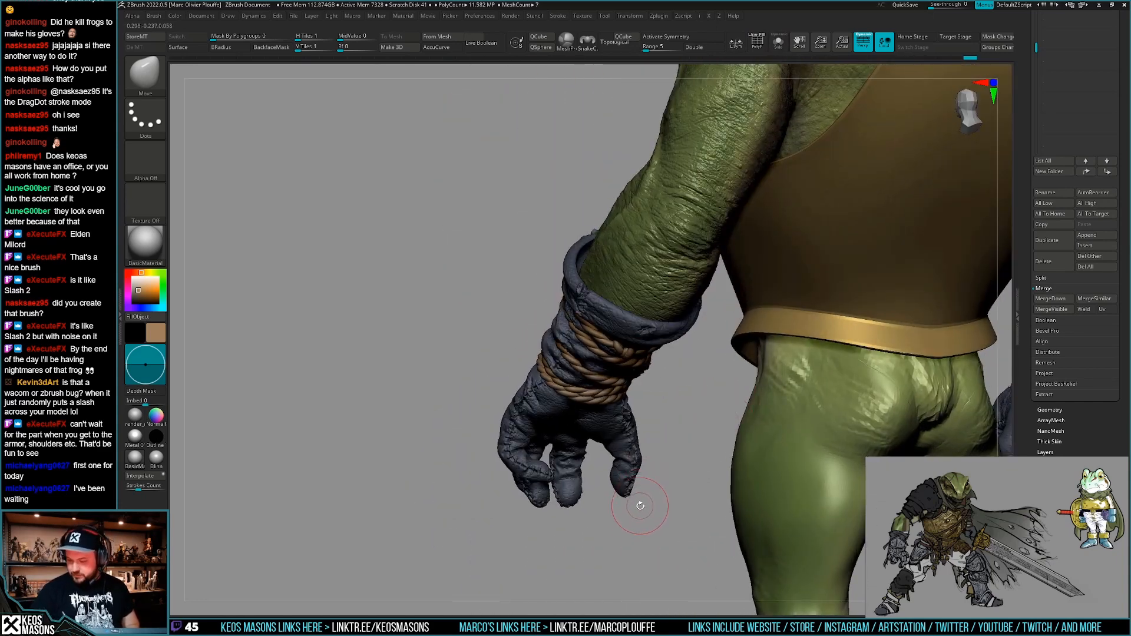
{"action": "left_click_drag", "start_coordinate": [635, 506], "coordinate": [671, 355]}
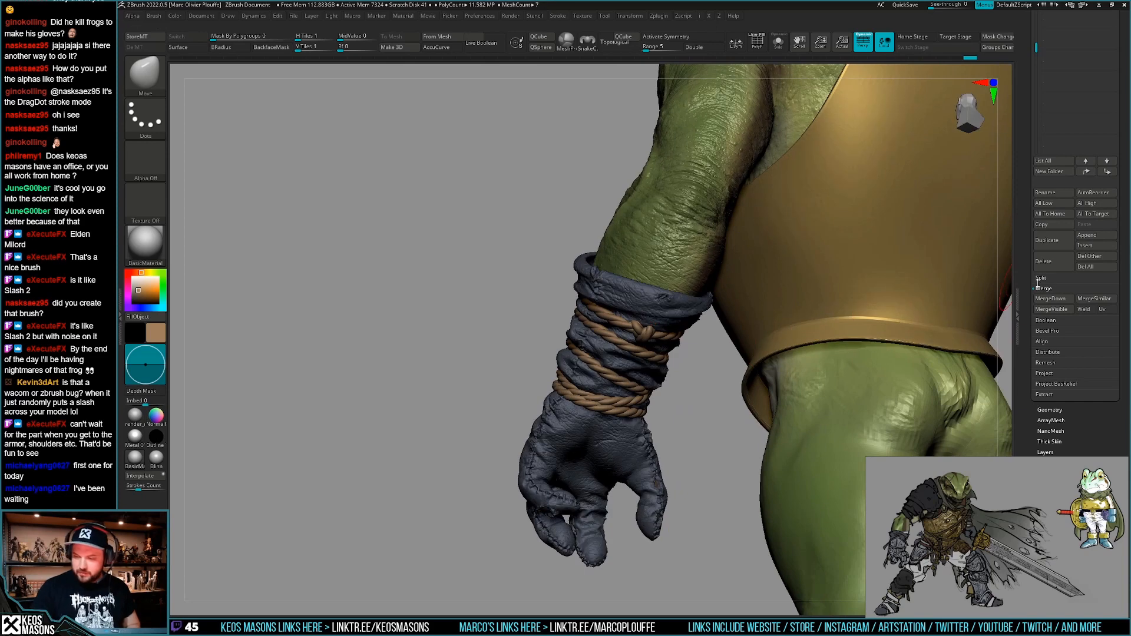
Make the knot PM3D_Cylinder3D1 the active subtool and show it in isolation.
{"action": "scroll", "coordinate": [1026, 355], "scroll_direction": "up", "scroll_amount": 10}
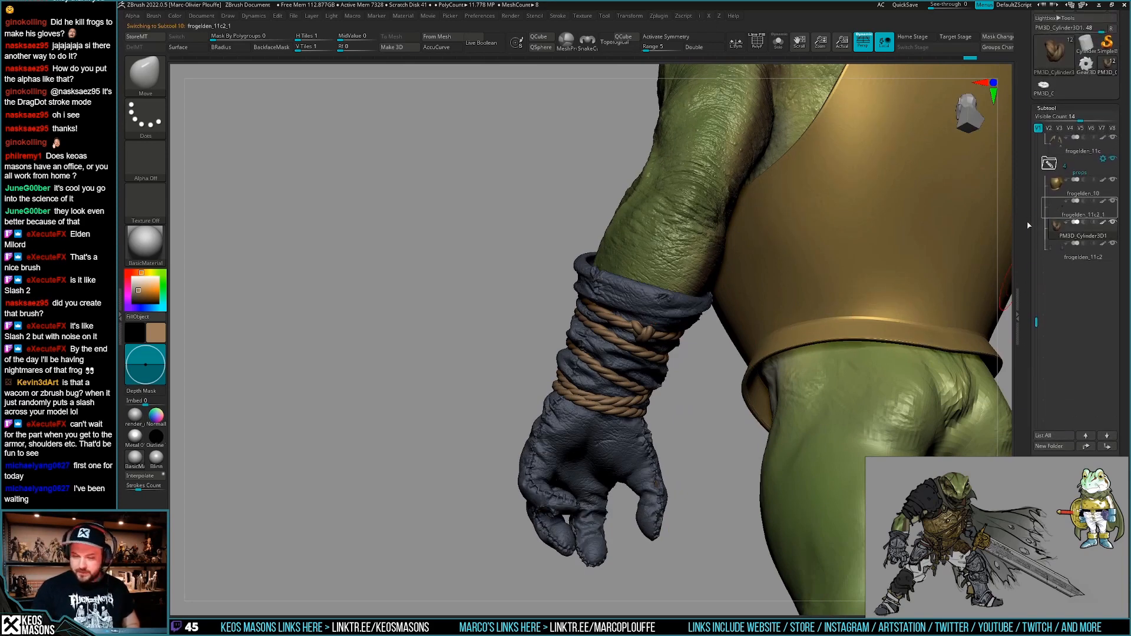
{"action": "key", "text": "s"}
{"action": "left_click_drag", "start_coordinate": [731, 406], "coordinate": [677, 373]}
{"action": "left_click", "coordinate": [1058, 236]}
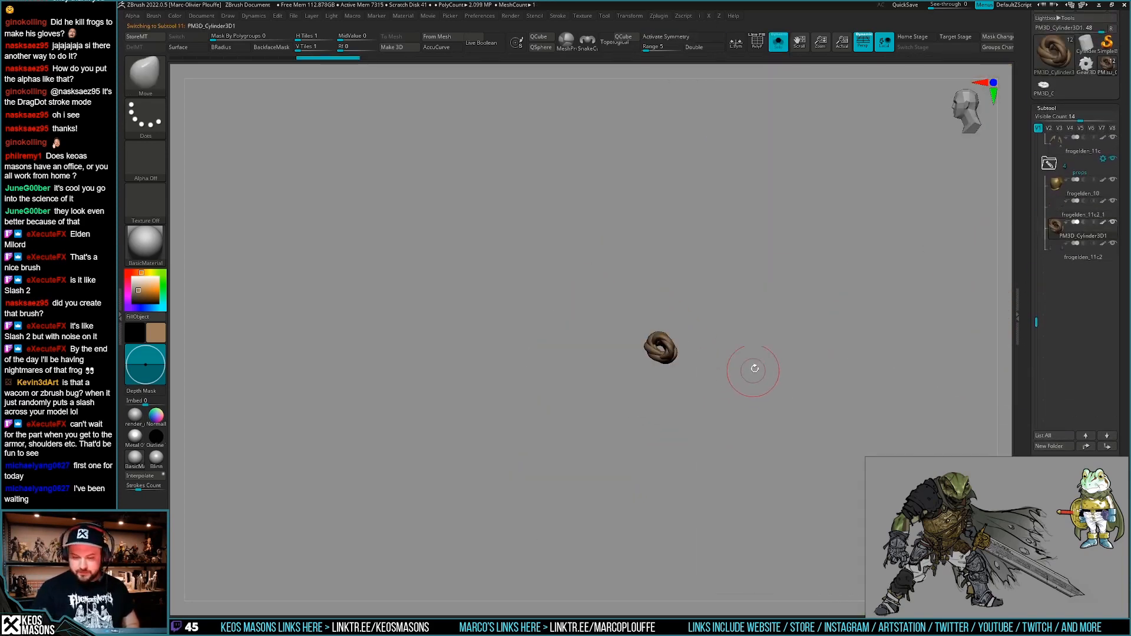
Load the Torsade rope curve brush from the saved brush files in place of the ring version.
{"action": "key", "text": "space"}
{"action": "key", "text": "b"}
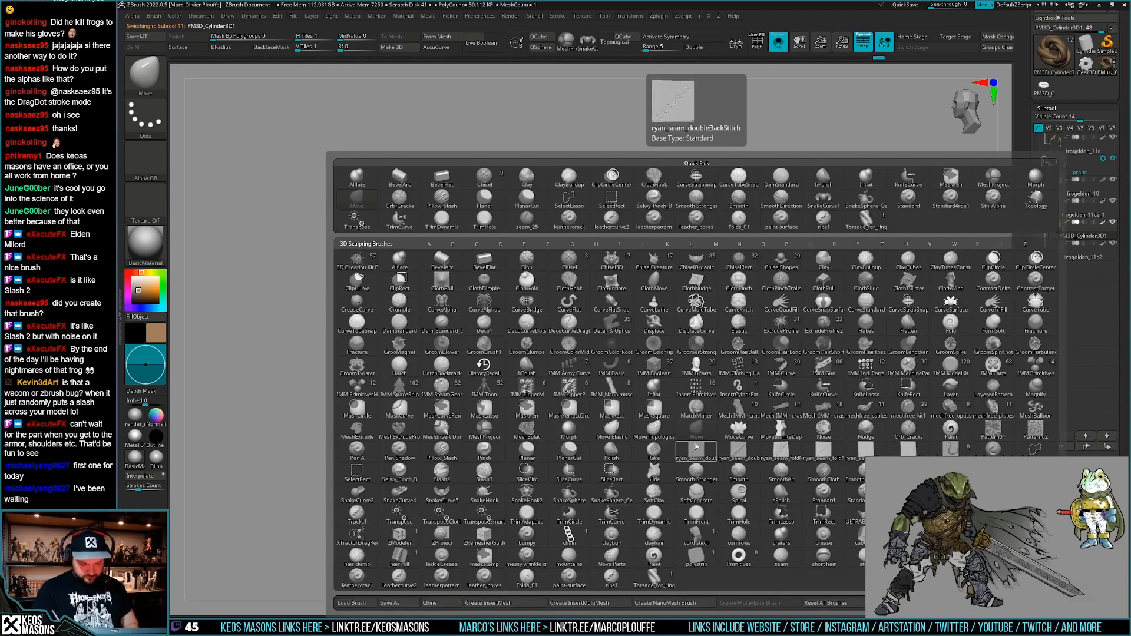
{"action": "left_click", "coordinate": [675, 348]}
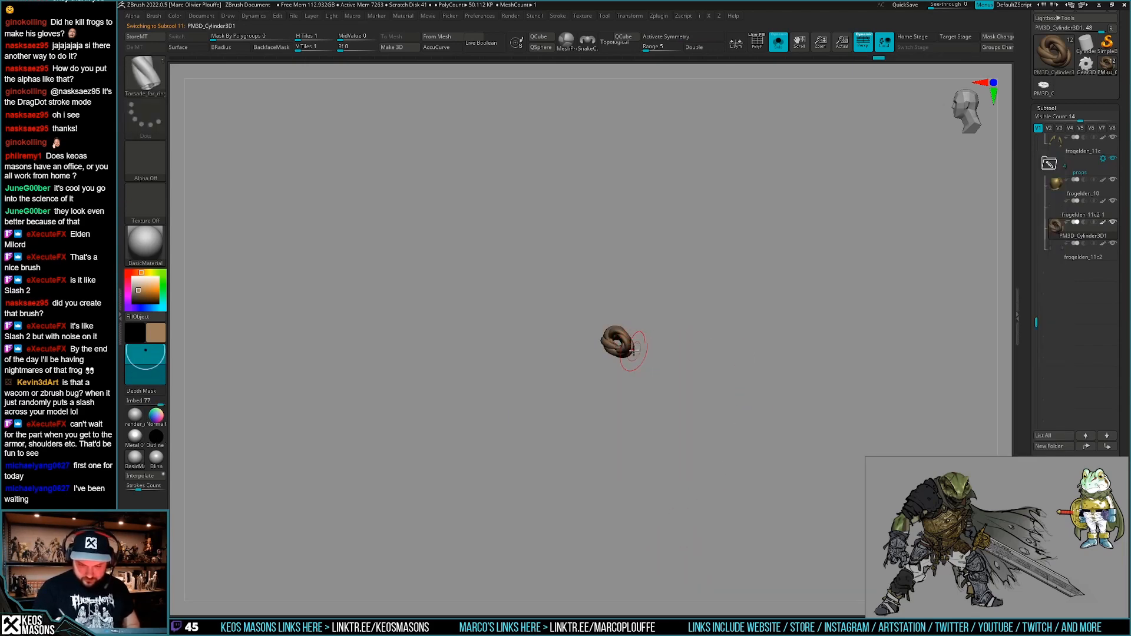
{"action": "key", "text": "b"}
{"action": "key", "text": "Escape"}
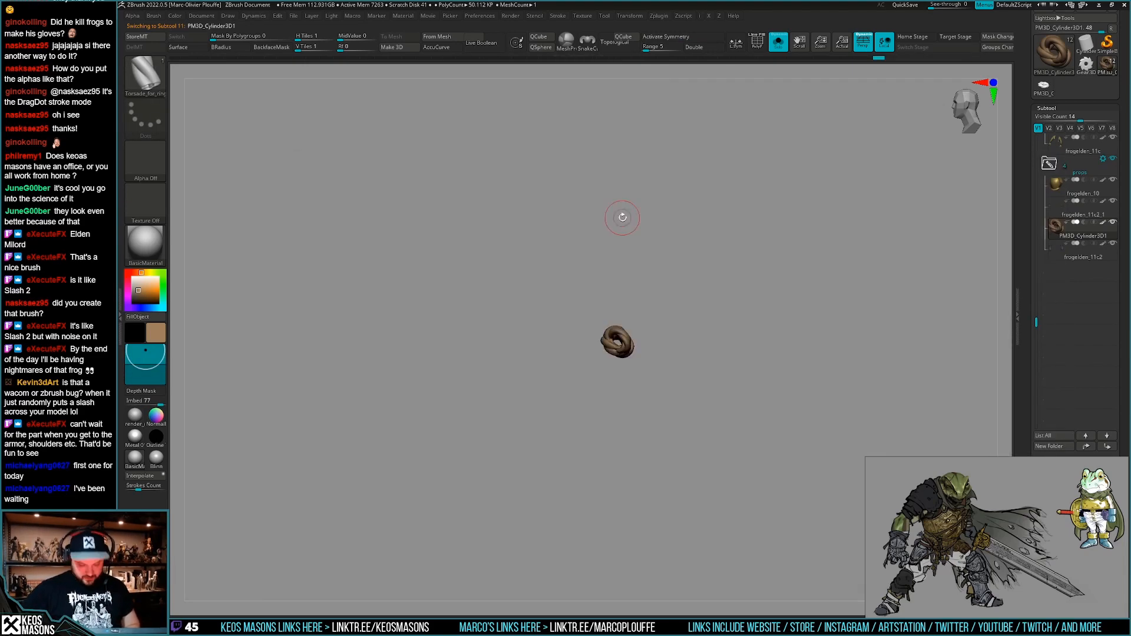
{"action": "key", "text": "comma"}
{"action": "double_click", "coordinate": [187, 148]}
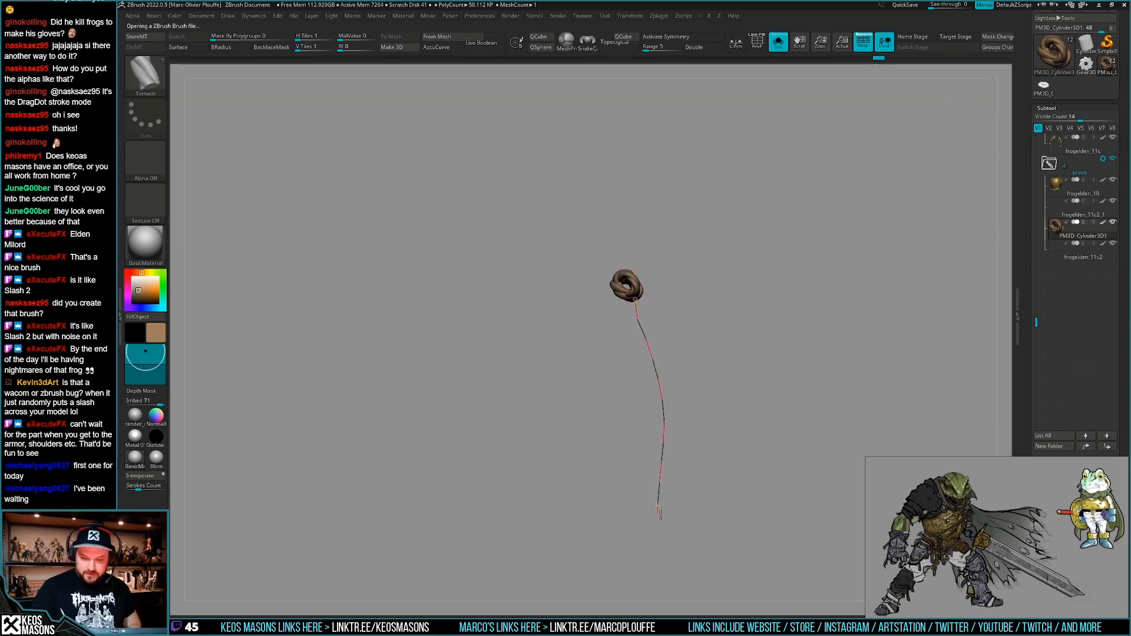
Draw a long twisted rope strand hanging from just below the knot with the curve brush.
{"action": "left_click_drag", "start_coordinate": [660, 515], "coordinate": [660, 516]}
{"action": "mouse_move", "coordinate": [695, 448]}
{"action": "left_mouse_down"}
{"action": "mouse_move", "coordinate": [729, 434]}
{"action": "mouse_move", "coordinate": [720, 455]}
{"action": "mouse_move", "coordinate": [752, 457]}
{"action": "mouse_move", "coordinate": [738, 446]}
{"action": "mouse_move", "coordinate": [746, 371]}
{"action": "mouse_move", "coordinate": [719, 447]}
{"action": "left_mouse_up"}
{"action": "key", "text": "alt+s"}
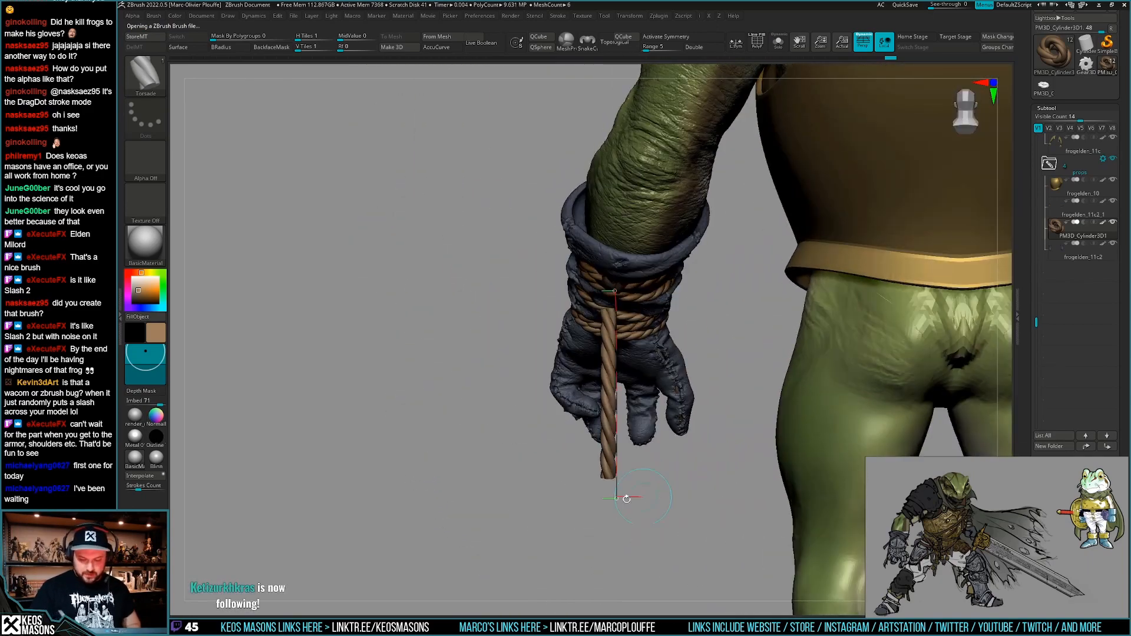
{"action": "left_click_drag", "start_coordinate": [615, 500], "coordinate": [615, 527]}
{"action": "key", "text": "alt+s"}
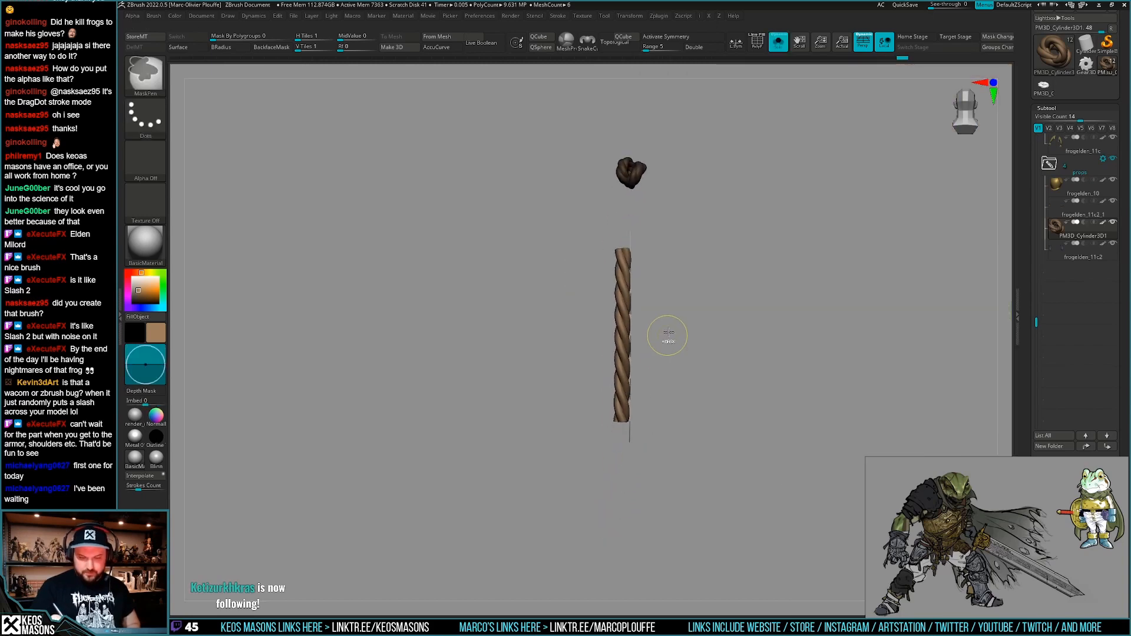
{"action": "left_click_drag", "start_coordinate": [631, 178], "coordinate": [632, 212]}
{"action": "left_click_drag", "start_coordinate": [615, 519], "coordinate": [614, 518]}
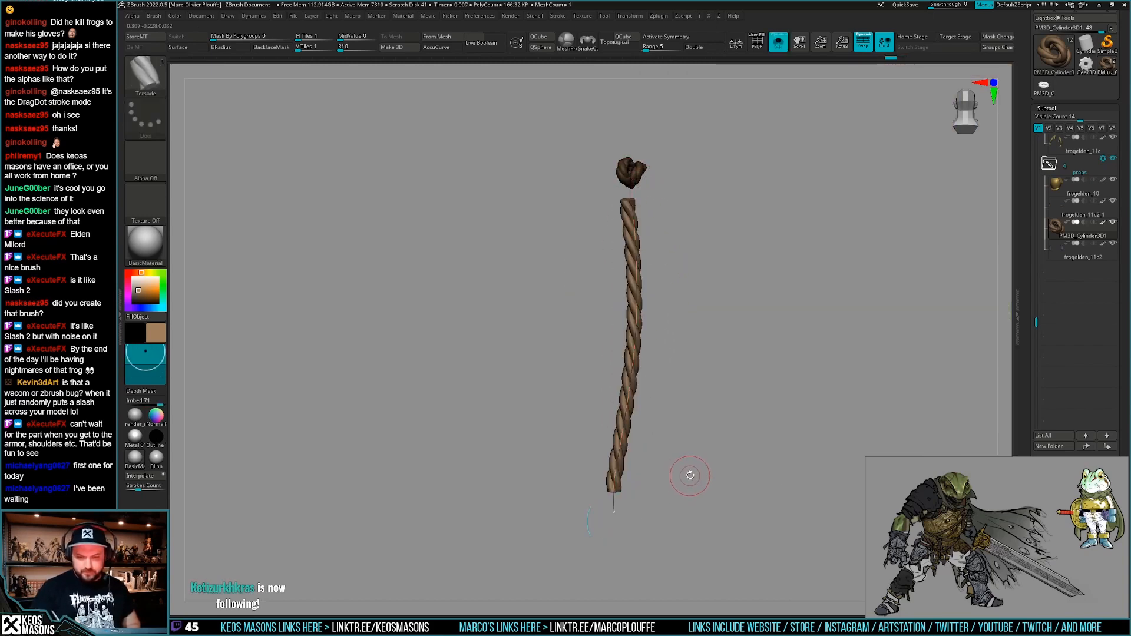
Split the hanging rope strand into its own subtool and reconstruct the knot's lower subdivision levels.
{"action": "key", "text": "w"}
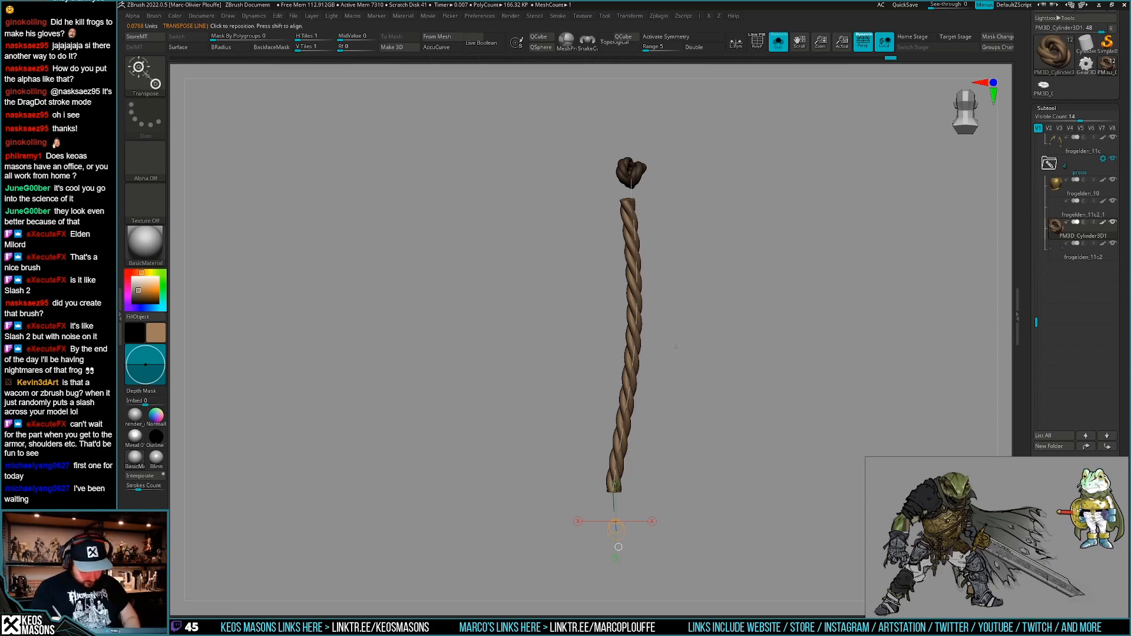
{"action": "key", "text": "ctrl+z"}
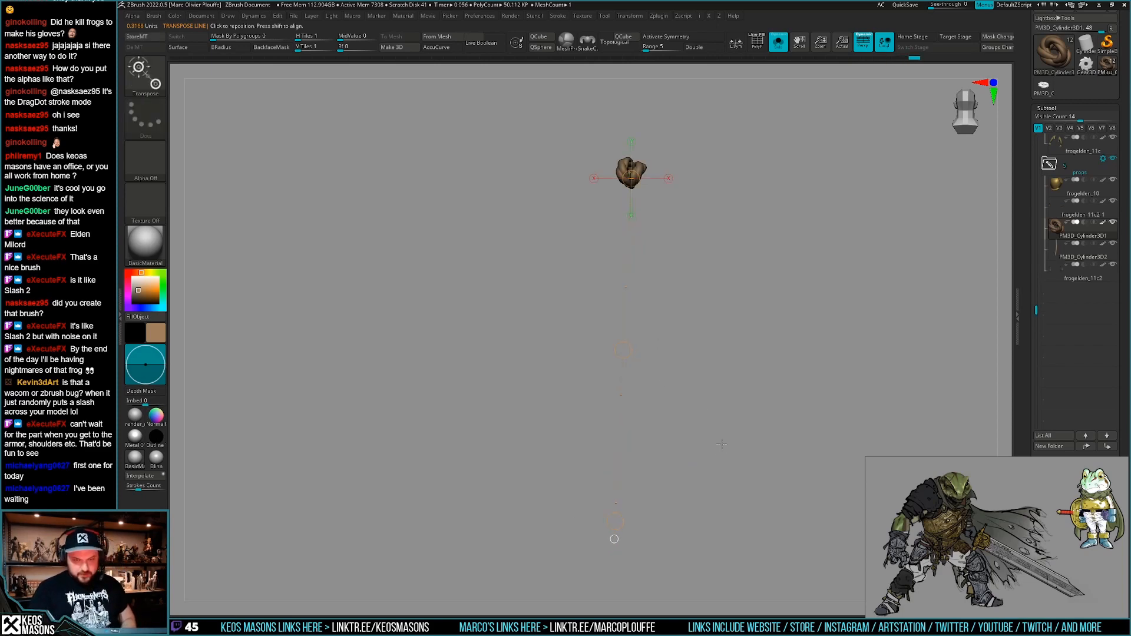
{"action": "key", "text": "q"}
{"action": "key", "text": "space"}
{"action": "left_click", "coordinate": [738, 290]}
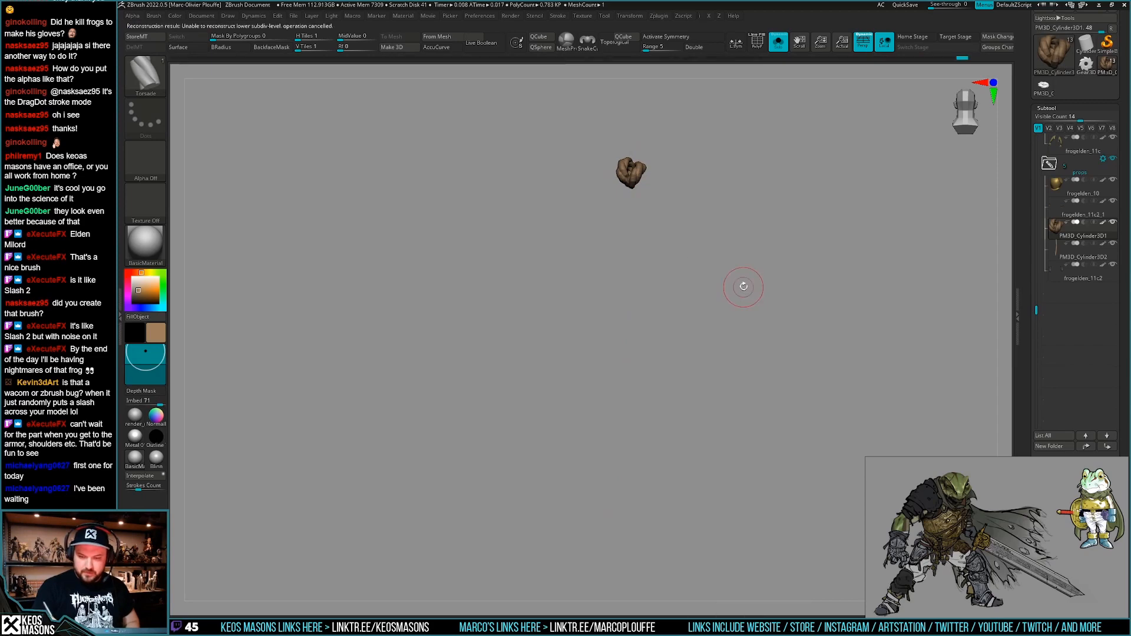
{"action": "key", "text": "space"}
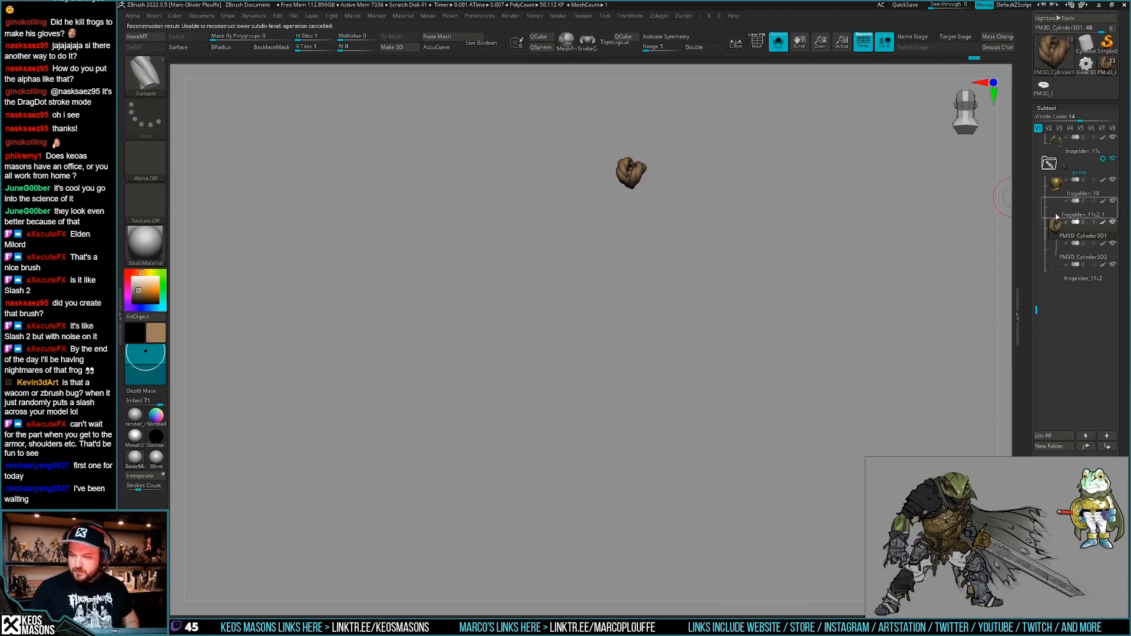
Make the glove ropes frogelden_11c2_1 the active subtool and merge the knot below into it.
{"action": "key", "text": "ctrl+shift+z"}
{"action": "key", "text": "ctrl+z"}
{"action": "key", "text": "ctrl+shift+z"}
{"action": "scroll", "coordinate": [1057, 218], "scroll_direction": "down", "scroll_amount": 2}
{"action": "key", "text": "space"}
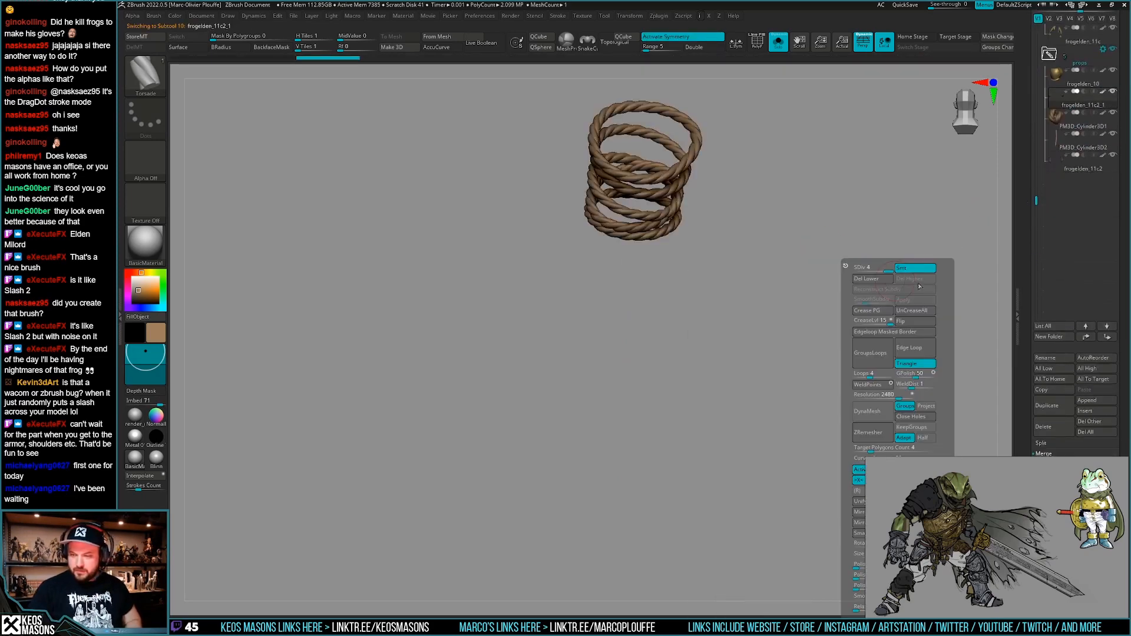
{"action": "scroll", "coordinate": [1054, 412], "scroll_direction": "down", "scroll_amount": 3}
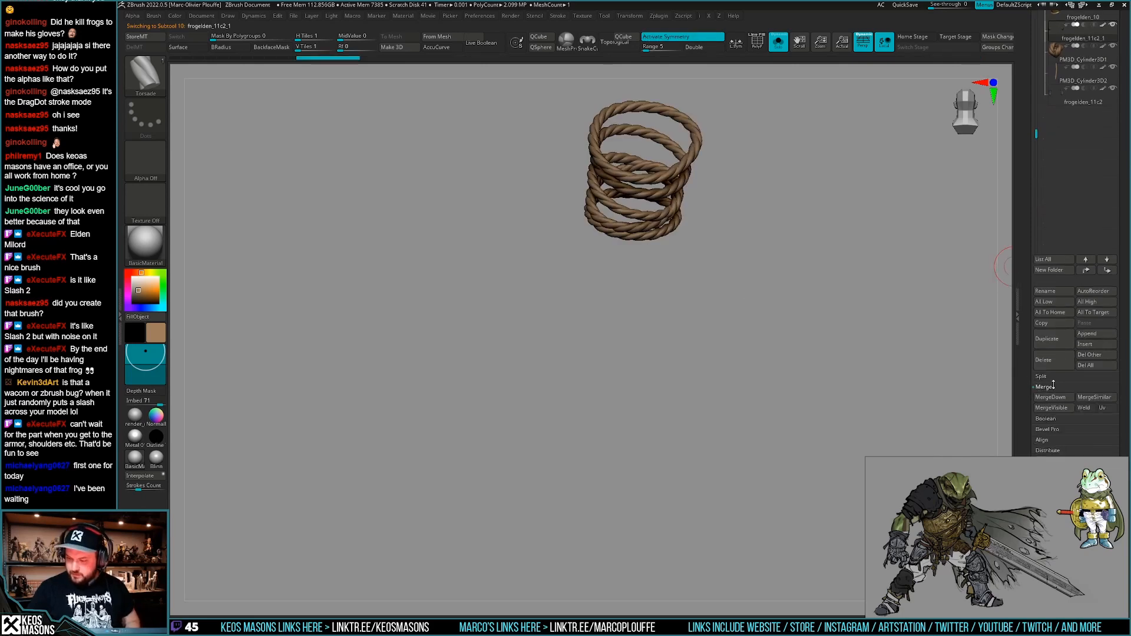
{"action": "left_click", "coordinate": [1053, 397]}
{"action": "left_click", "coordinate": [1023, 417]}
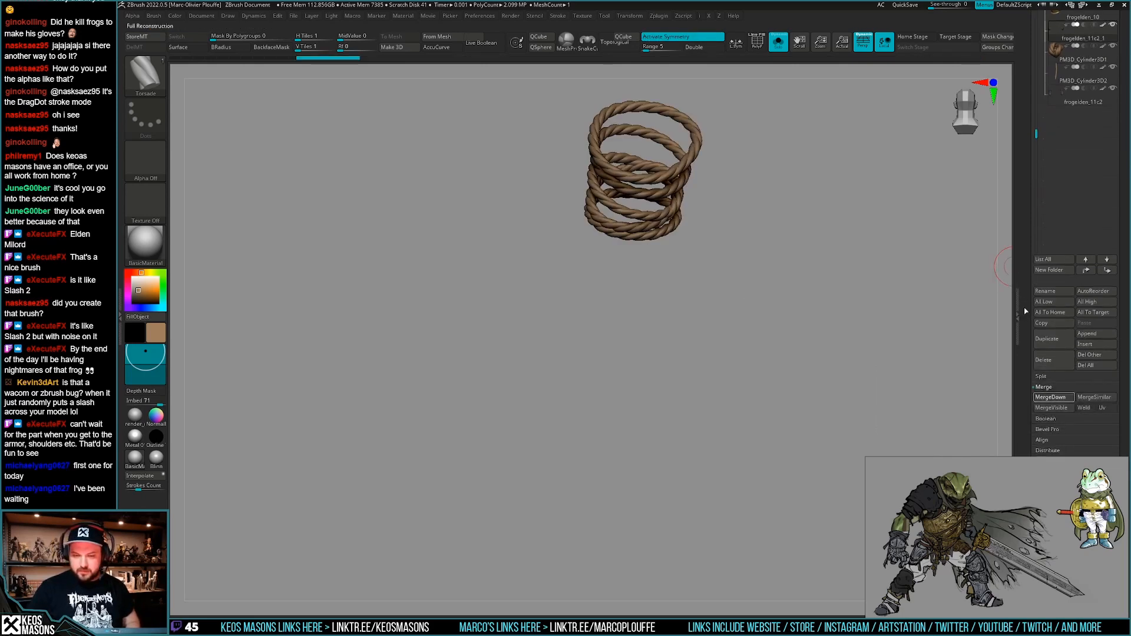
{"action": "scroll", "coordinate": [1025, 311], "scroll_direction": "up", "scroll_amount": 5}
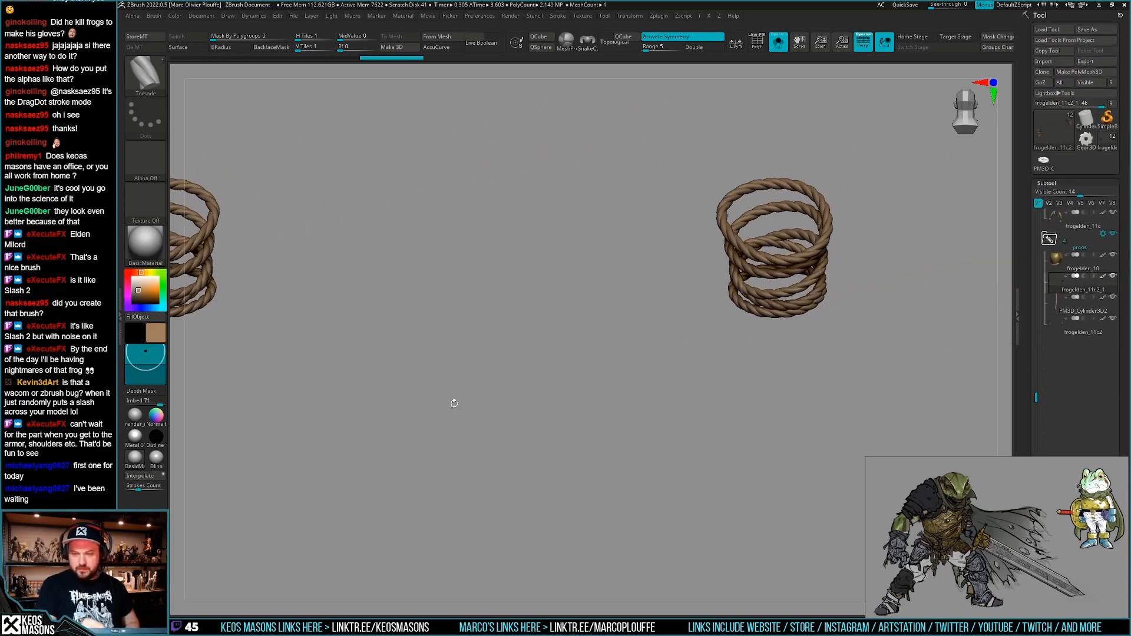
Mirror and Weld the merged glove ropes and knot to the other glove, and reconstruct their lower subdivision levels.
{"action": "left_click_drag", "start_coordinate": [454, 404], "coordinate": [630, 387], "text": "alt"}
{"action": "key", "text": "space"}
{"action": "left_click", "coordinate": [610, 279]}
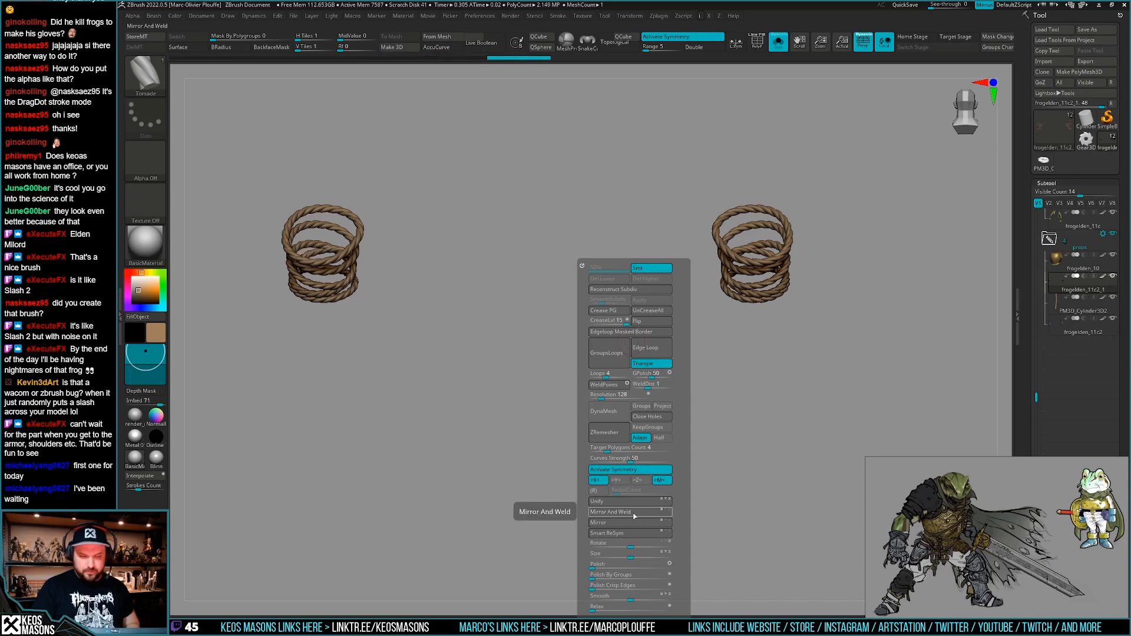
{"action": "key", "text": "ctrl+z"}
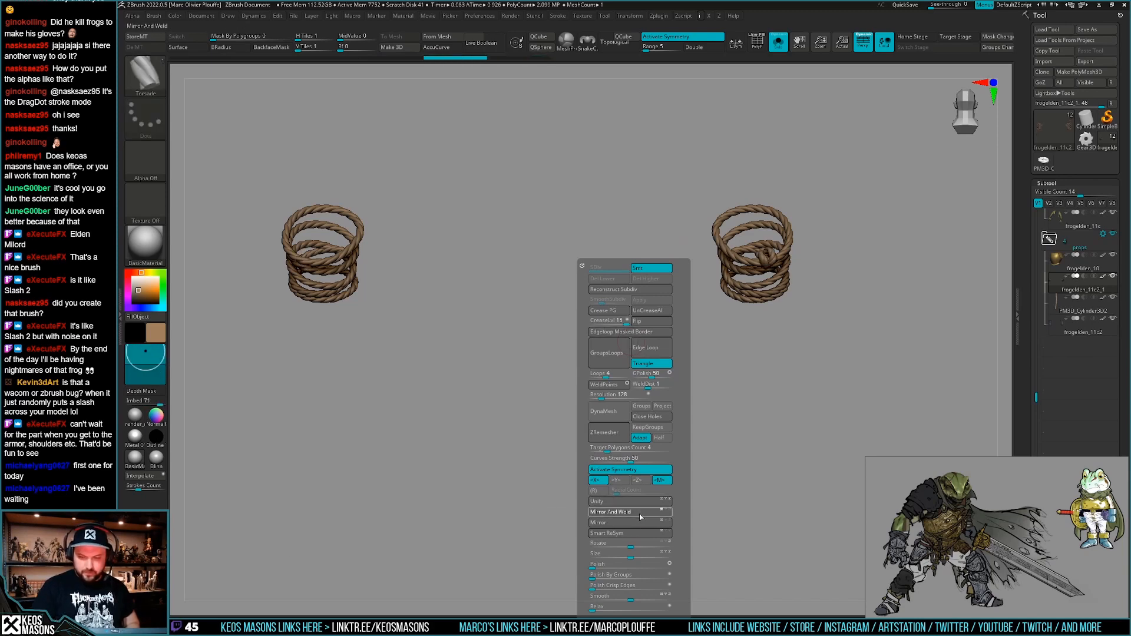
{"action": "left_click", "coordinate": [644, 290]}
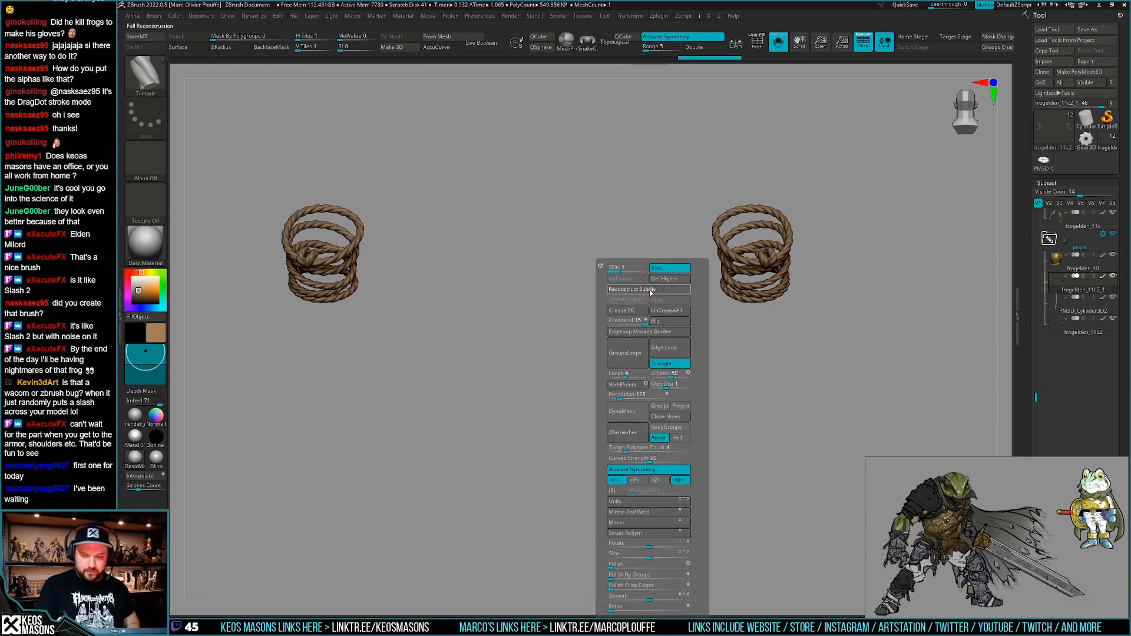
{"action": "key", "text": "space"}
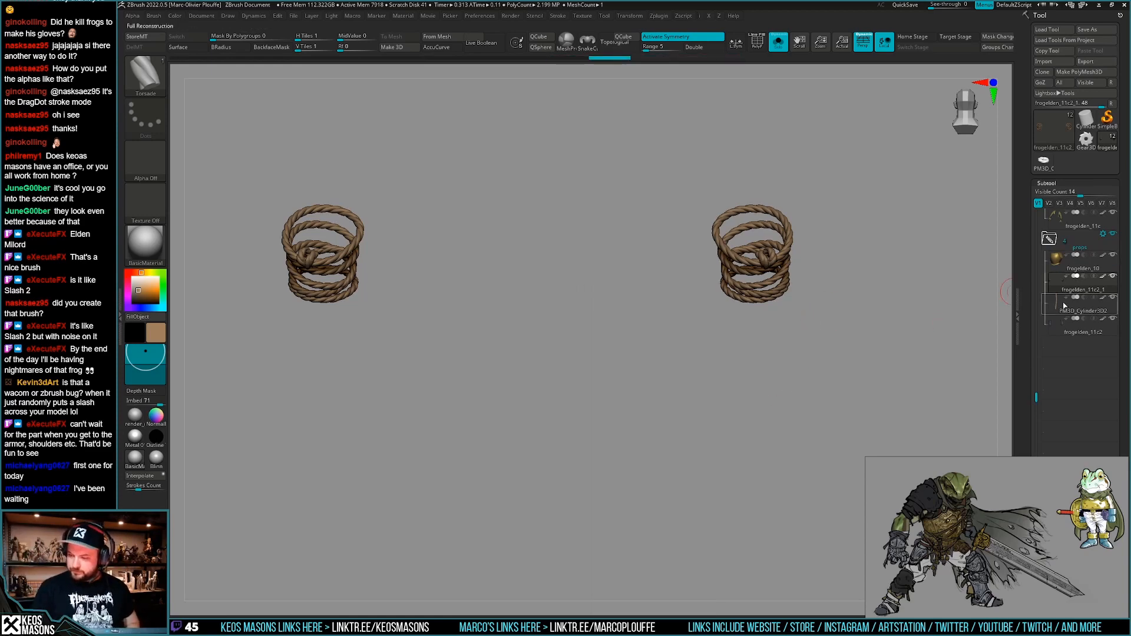
Reposition and tilt the separate hanging rope strand so it hangs directly from the knot over the back of the glove.
{"action": "left_click", "coordinate": [1063, 305]}
{"action": "mouse_move", "coordinate": [586, 421]}
{"action": "left_mouse_down", "text": "alt"}
{"action": "mouse_move", "coordinate": [815, 411]}
{"action": "mouse_move", "coordinate": [854, 430]}
{"action": "mouse_move", "coordinate": [590, 348]}
{"action": "mouse_move", "coordinate": [606, 323]}
{"action": "mouse_move", "coordinate": [724, 339]}
{"action": "left_mouse_up", "text": "alt"}
{"action": "key", "text": "alt+s"}
{"action": "key", "text": "w"}
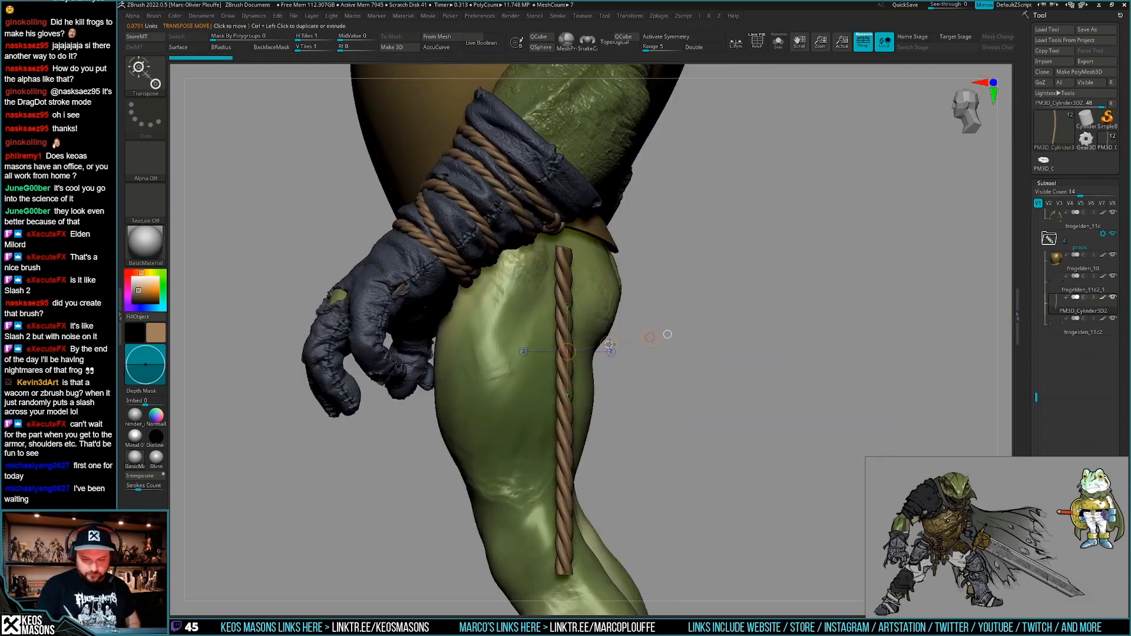
{"action": "left_click_drag", "start_coordinate": [609, 345], "coordinate": [584, 306]}
{"action": "key", "text": "q"}
{"action": "mouse_move", "coordinate": [754, 350]}
{"action": "left_mouse_down"}
{"action": "mouse_move", "coordinate": [627, 342]}
{"action": "mouse_move", "coordinate": [589, 290]}
{"action": "left_mouse_up"}
{"action": "key", "text": "w"}
{"action": "left_click_drag", "start_coordinate": [721, 230], "coordinate": [706, 240]}
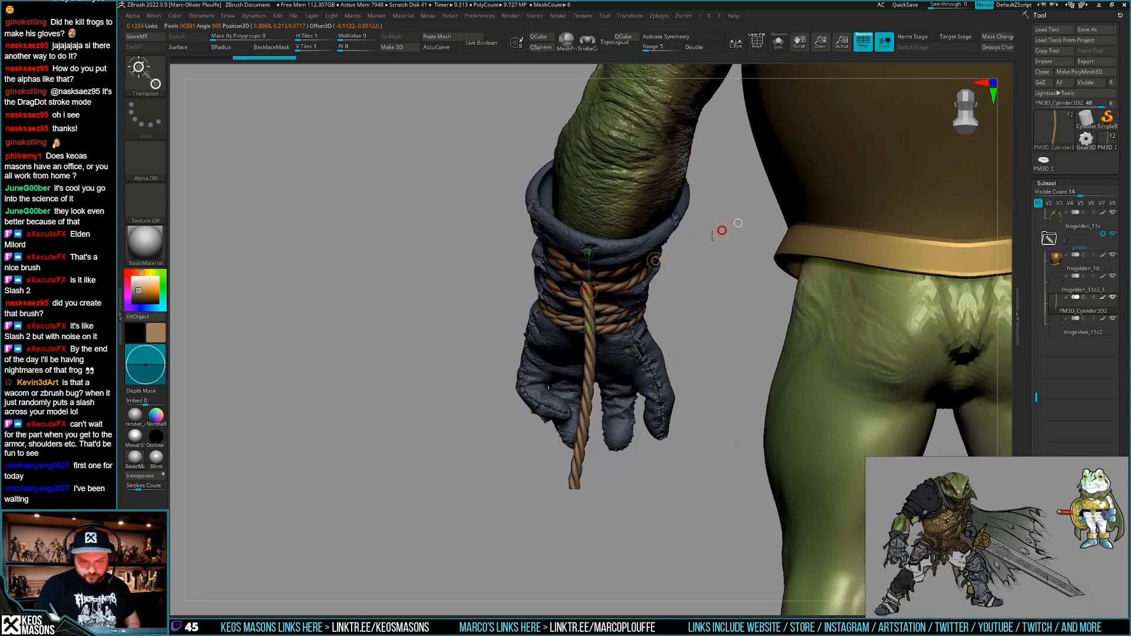
{"action": "left_click_drag", "start_coordinate": [700, 280], "coordinate": [720, 243]}
{"action": "mouse_move", "coordinate": [710, 262]}
{"action": "left_mouse_down"}
{"action": "mouse_move", "coordinate": [736, 222]}
{"action": "mouse_move", "coordinate": [745, 237]}
{"action": "mouse_move", "coordinate": [722, 279]}
{"action": "left_mouse_up"}
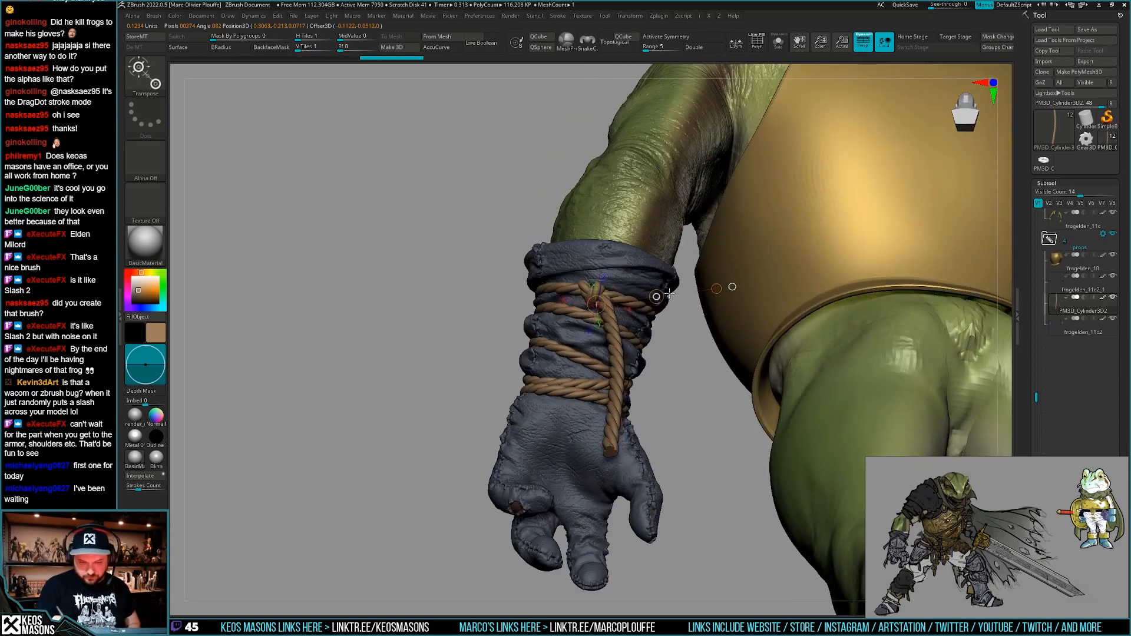
Try to place a second copy of the hanging strand beside the first one.
{"action": "key", "text": "q"}
{"action": "mouse_move", "coordinate": [676, 346]}
{"action": "left_mouse_down"}
{"action": "mouse_move", "coordinate": [746, 371]}
{"action": "mouse_move", "coordinate": [650, 346]}
{"action": "left_mouse_up"}
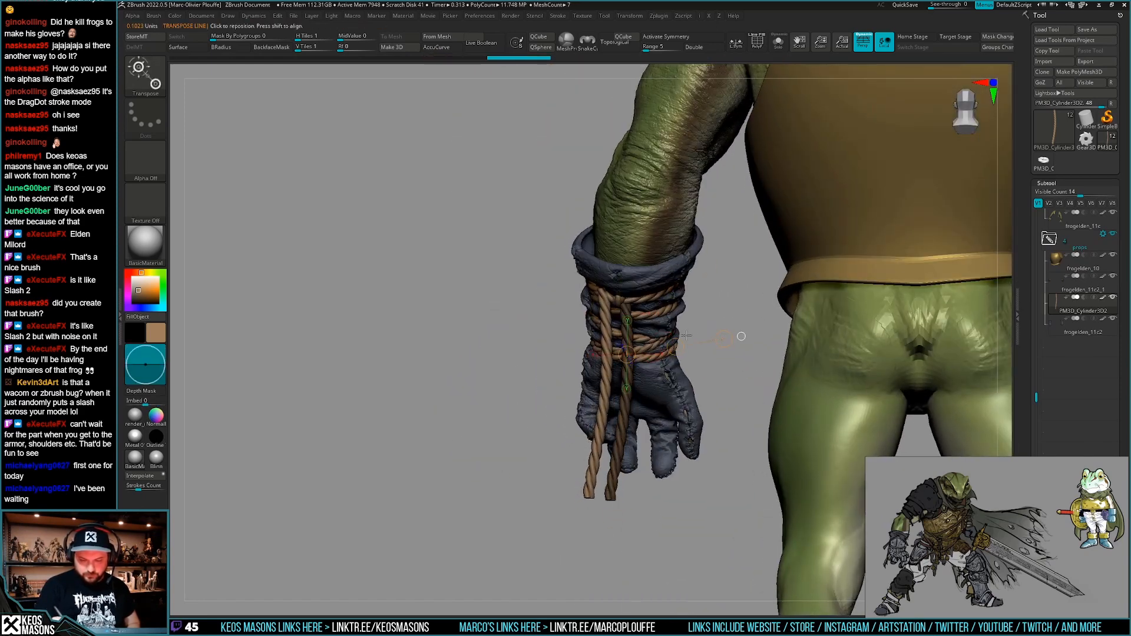
{"action": "key", "text": "ctrl+z"}
Isolate the hanging strand and ZRemesh it with a target polygon count of 1 and curves strength 25, checking the wireframe.
{"action": "key", "text": "q"}
{"action": "mouse_move", "coordinate": [707, 424]}
{"action": "left_mouse_down"}
{"action": "mouse_move", "coordinate": [660, 453]}
{"action": "mouse_move", "coordinate": [661, 471]}
{"action": "left_mouse_up"}
{"action": "key", "text": "alt+s"}
{"action": "left_click", "coordinate": [660, 474], "text": "ctrl"}
{"action": "left_click", "coordinate": [663, 474], "text": "ctrl"}
{"action": "key", "text": "space"}
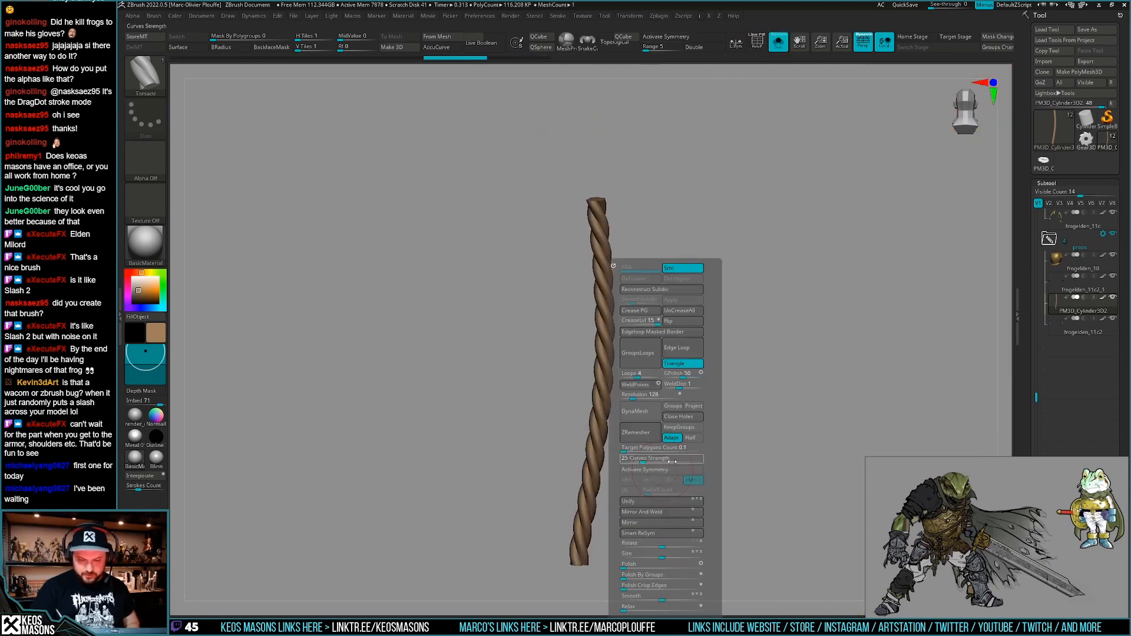
{"action": "key", "text": "space"}
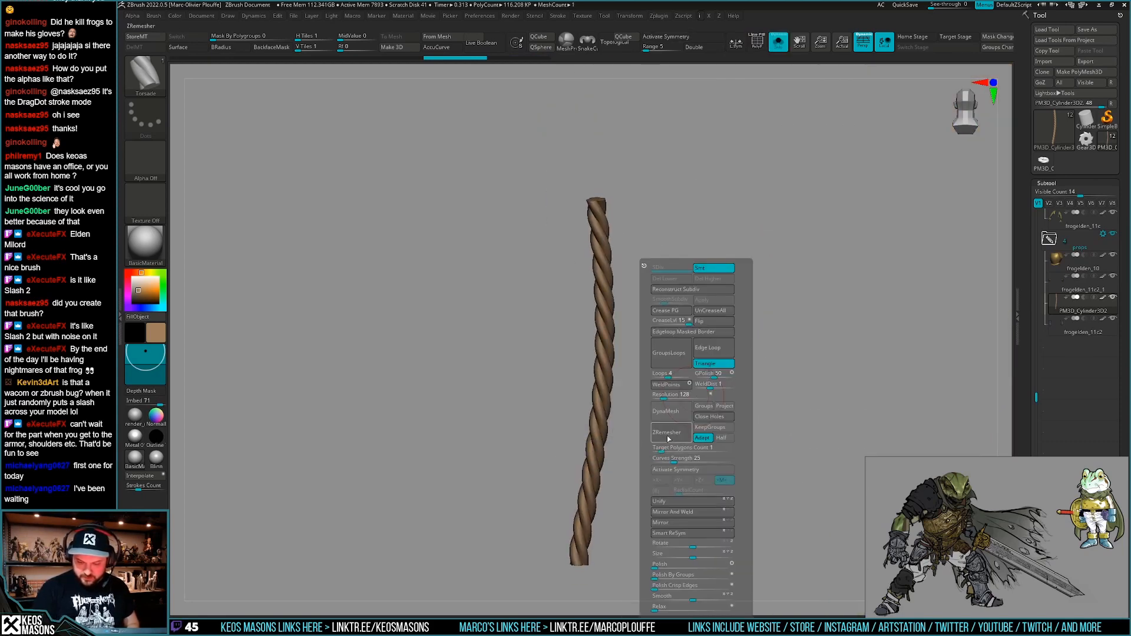
{"action": "left_click", "coordinate": [667, 439]}
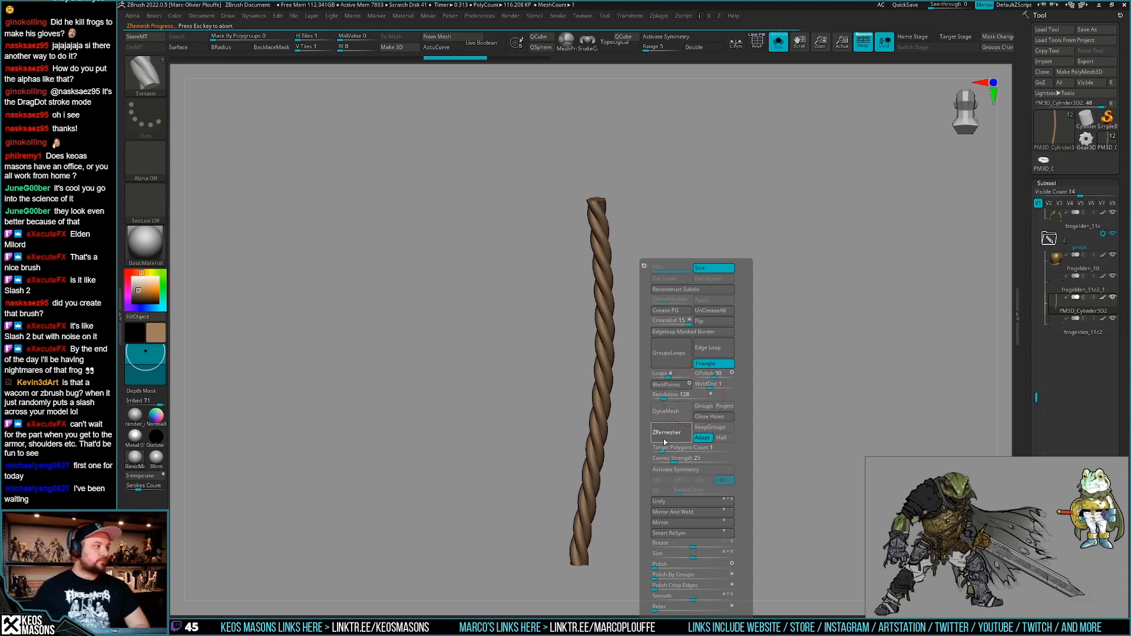
{"action": "key", "text": "shift+f"}
{"action": "mouse_move", "coordinate": [801, 362]}
{"action": "left_mouse_down"}
{"action": "mouse_move", "coordinate": [719, 416]}
{"action": "mouse_move", "coordinate": [705, 446]}
{"action": "mouse_move", "coordinate": [704, 433]}
{"action": "mouse_move", "coordinate": [703, 486]}
{"action": "mouse_move", "coordinate": [686, 462]}
{"action": "mouse_move", "coordinate": [702, 445]}
{"action": "left_mouse_up"}
{"action": "key", "text": "shift+f"}
{"action": "key", "text": "shift+f"}
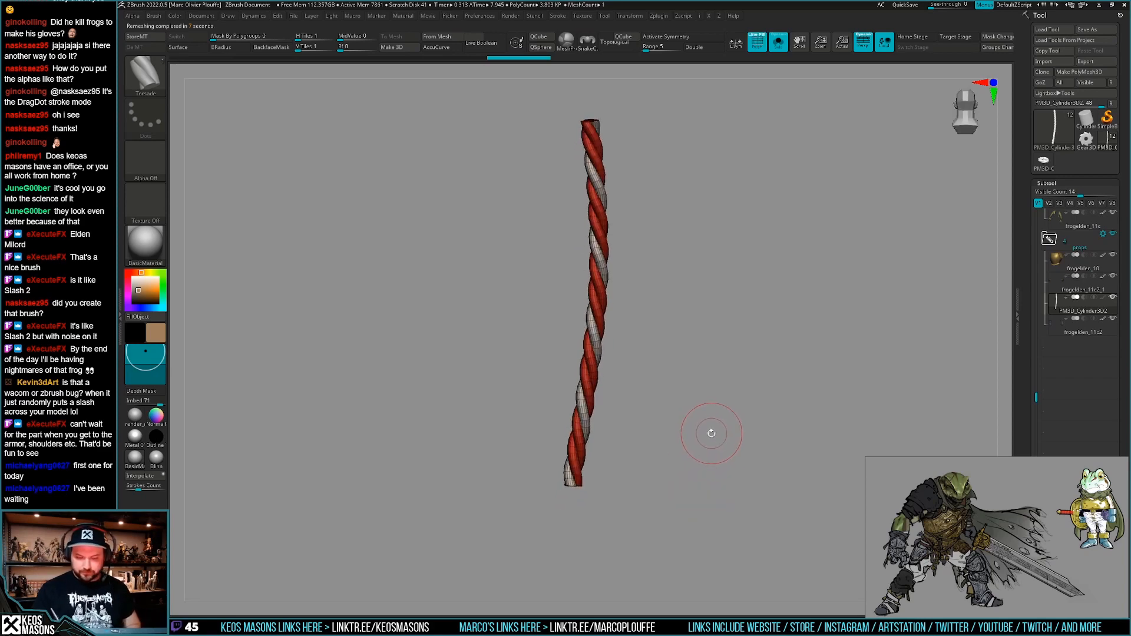
{"action": "key", "text": "shift+f"}
Subdivide the remeshed strand twice, delete its lower subdivision levels and inspect the wireframe at its capped end.
{"action": "key", "text": "shift+s"}
{"action": "mouse_move", "coordinate": [707, 436]}
{"action": "right_mouse_down", "text": "alt"}
{"action": "mouse_move", "coordinate": [699, 474]}
{"action": "mouse_move", "coordinate": [684, 404]}
{"action": "mouse_move", "coordinate": [687, 457]}
{"action": "mouse_move", "coordinate": [699, 462]}
{"action": "mouse_move", "coordinate": [622, 450]}
{"action": "mouse_move", "coordinate": [715, 469]}
{"action": "right_mouse_up", "text": "alt"}
{"action": "key", "text": "space"}
{"action": "left_click", "coordinate": [689, 283]}
{"action": "key", "text": "w"}
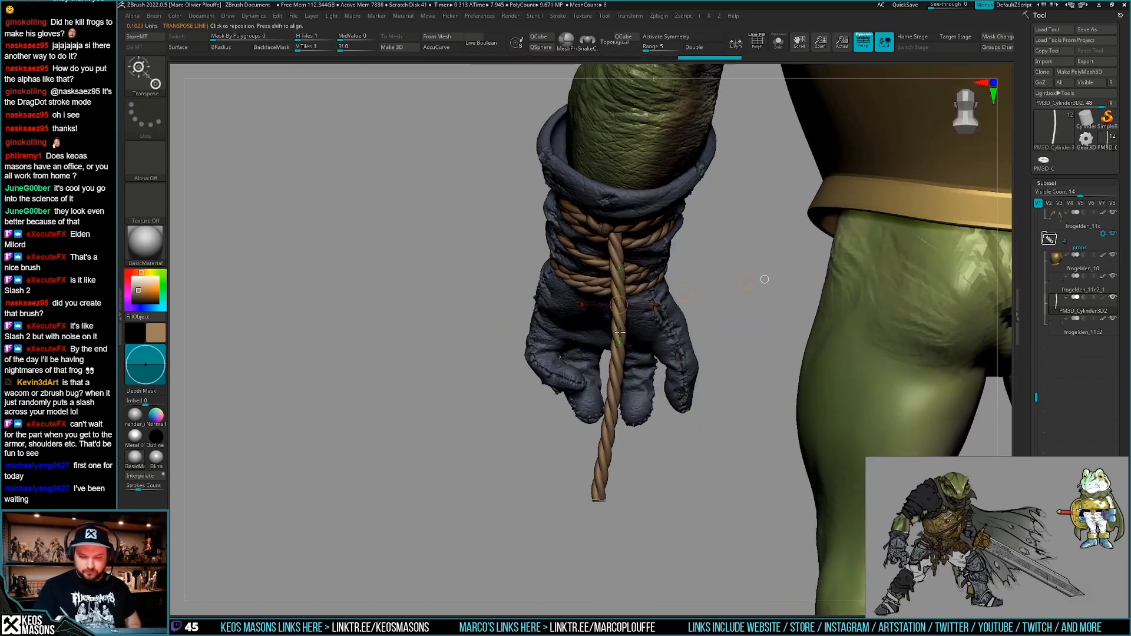
{"action": "right_click_drag", "start_coordinate": [718, 381], "coordinate": [637, 487]}
{"action": "key", "text": "alt+s"}
{"action": "right_click_drag", "start_coordinate": [637, 487], "coordinate": [677, 459]}
{"action": "key", "text": "shift+f"}
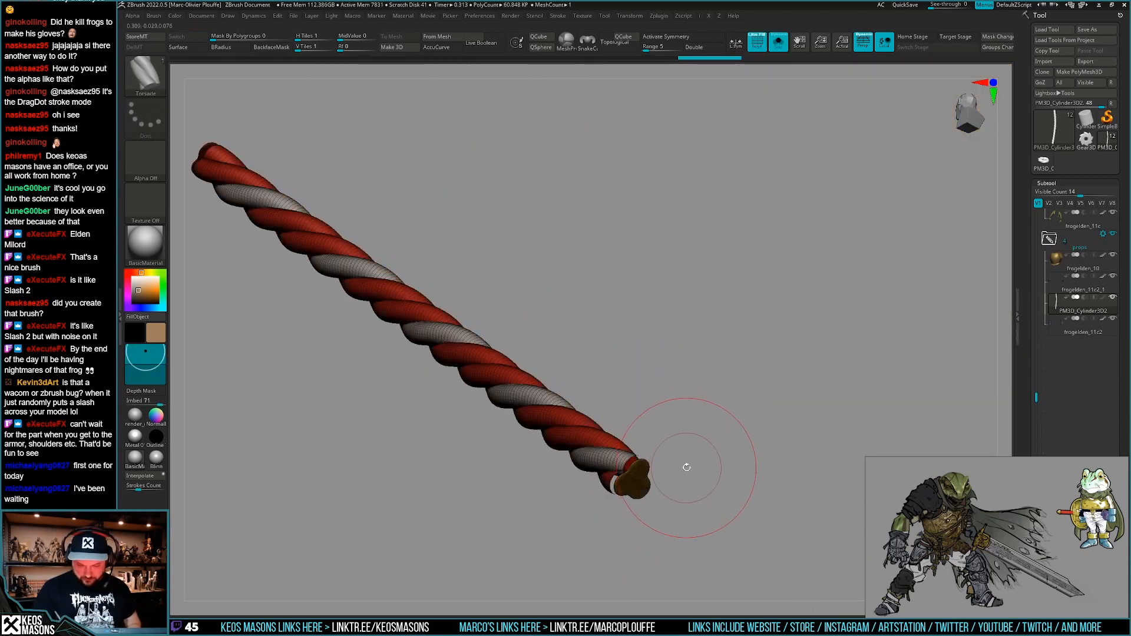
Undo the subdivision and step through the strand's history back to its low-resolution remeshed version.
{"action": "key", "text": "space"}
{"action": "key", "text": "space"}
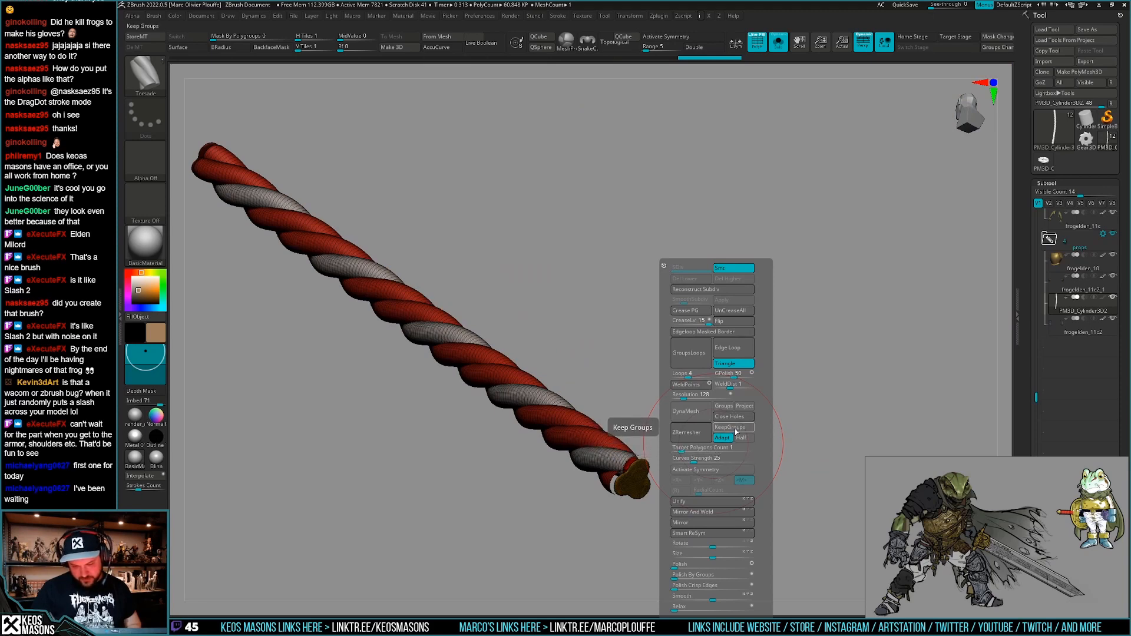
{"action": "key", "text": "ctrl+z"}
{"action": "key", "text": "ctrl+z"}
{"action": "key", "text": "ctrl+z"}
{"action": "key", "text": "ctrl+z"}
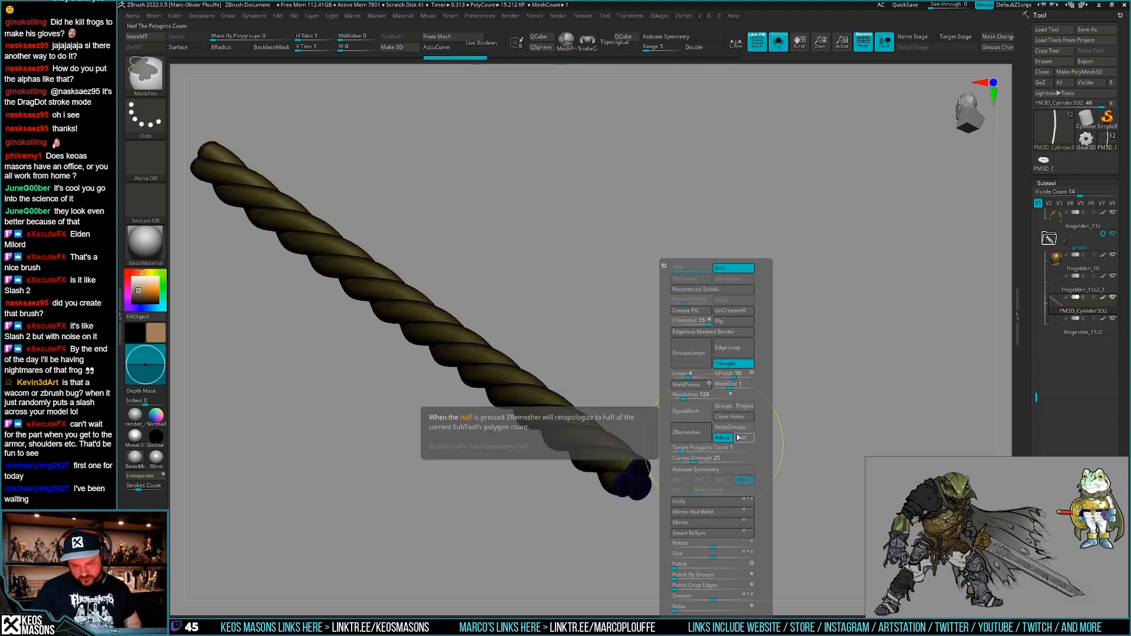
{"action": "key", "text": "shift+f"}
{"action": "key", "text": "ctrl+z"}
{"action": "key", "text": "ctrl+z"}
{"action": "key", "text": "ctrl+z"}
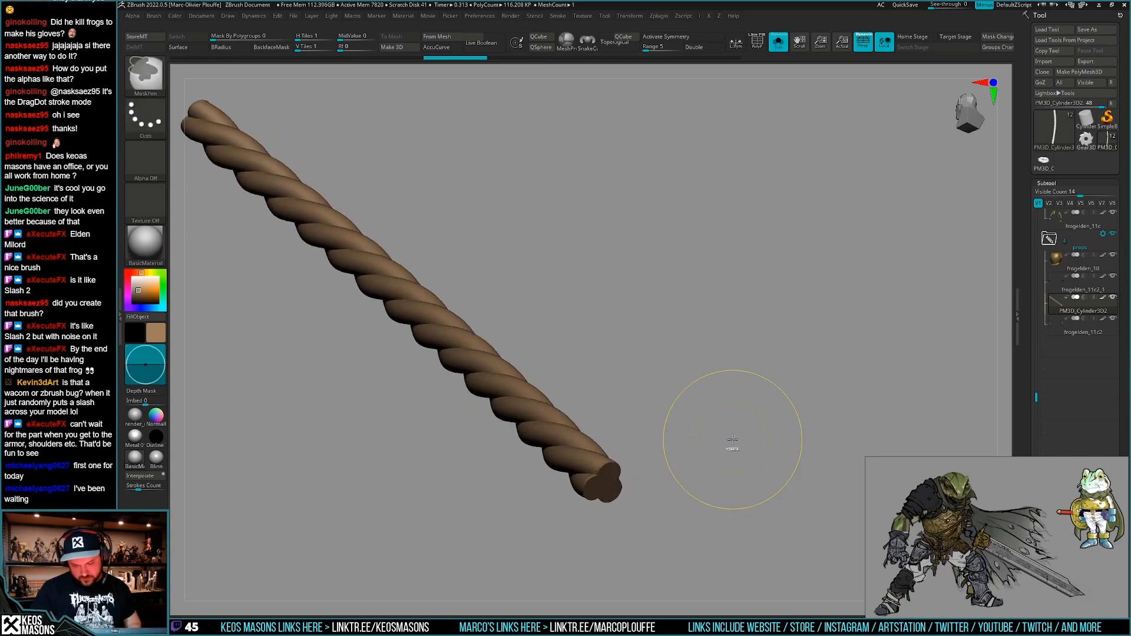
{"action": "key", "text": "ctrl+shift+z"}
{"action": "mouse_move", "coordinate": [663, 478]}
{"action": "right_mouse_down", "text": "ctrl"}
{"action": "mouse_move", "coordinate": [644, 497]}
{"action": "mouse_move", "coordinate": [654, 500]}
{"action": "right_mouse_up", "text": "ctrl"}
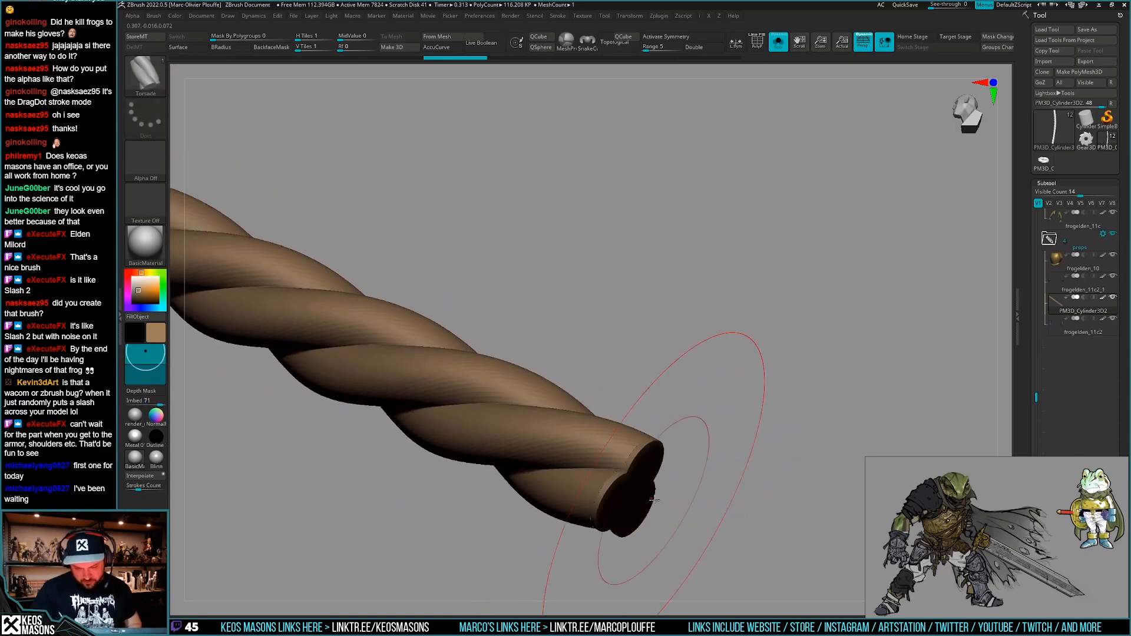
{"action": "key", "text": "shift+f"}
{"action": "mouse_move", "coordinate": [714, 454]}
{"action": "right_mouse_down", "text": "alt"}
{"action": "mouse_move", "coordinate": [711, 491]}
{"action": "mouse_move", "coordinate": [672, 550]}
{"action": "mouse_move", "coordinate": [677, 454]}
{"action": "mouse_move", "coordinate": [694, 434]}
{"action": "mouse_move", "coordinate": [706, 481]}
{"action": "mouse_move", "coordinate": [652, 497]}
{"action": "mouse_move", "coordinate": [674, 472]}
{"action": "right_mouse_up", "text": "alt"}
{"action": "key", "text": "ctrl+shift+z"}
{"action": "key", "text": "ctrl+shift+z"}
{"action": "key", "text": "ctrl+shift+z"}
{"action": "key", "text": "ctrl+shift+z"}
{"action": "key", "text": "ctrl+z"}
{"action": "key", "text": "ctrl+z"}
{"action": "key", "text": "space"}
{"action": "left_click", "coordinate": [706, 482]}
{"action": "key", "text": "ctrl+z"}
{"action": "key", "text": "shift+f"}
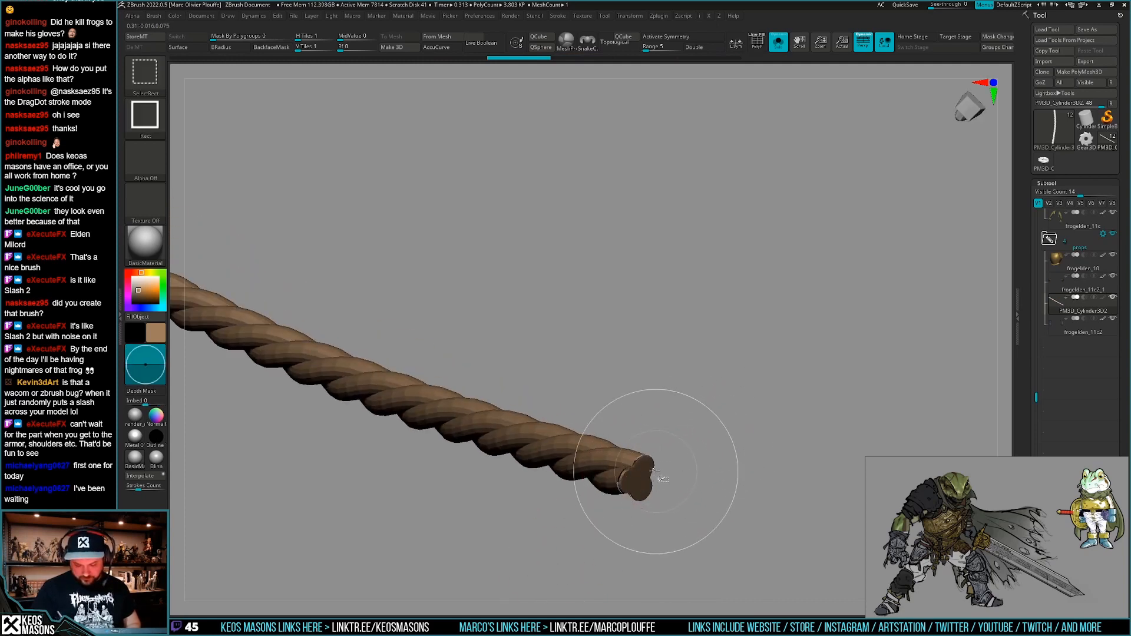
Isolate the flat cap faces at the strand's ends with a mask and delete them, leaving the twisted cords open.
{"action": "key", "text": "w"}
{"action": "key", "text": "ctrl+a"}
{"action": "left_click", "coordinate": [612, 478], "text": "ctrl"}
{"action": "left_click", "coordinate": [583, 467], "text": "ctrl"}
{"action": "left_click", "coordinate": [555, 456], "text": "ctrl"}
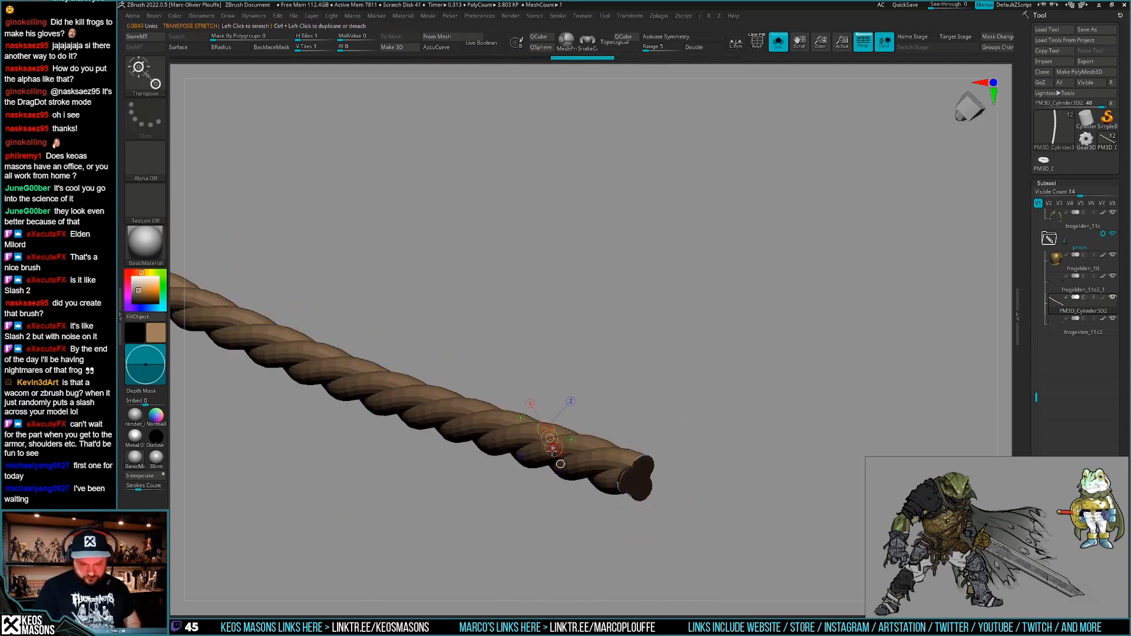
{"action": "key", "text": "ctrl+shift+h"}
{"action": "key", "text": "q"}
{"action": "right_click_drag", "start_coordinate": [718, 453], "coordinate": [679, 399], "text": "ctrl"}
{"action": "left_click_drag", "start_coordinate": [679, 399], "coordinate": [709, 424], "text": "ctrl+shift"}
{"action": "right_click_drag", "start_coordinate": [709, 424], "coordinate": [704, 465], "text": "ctrl"}
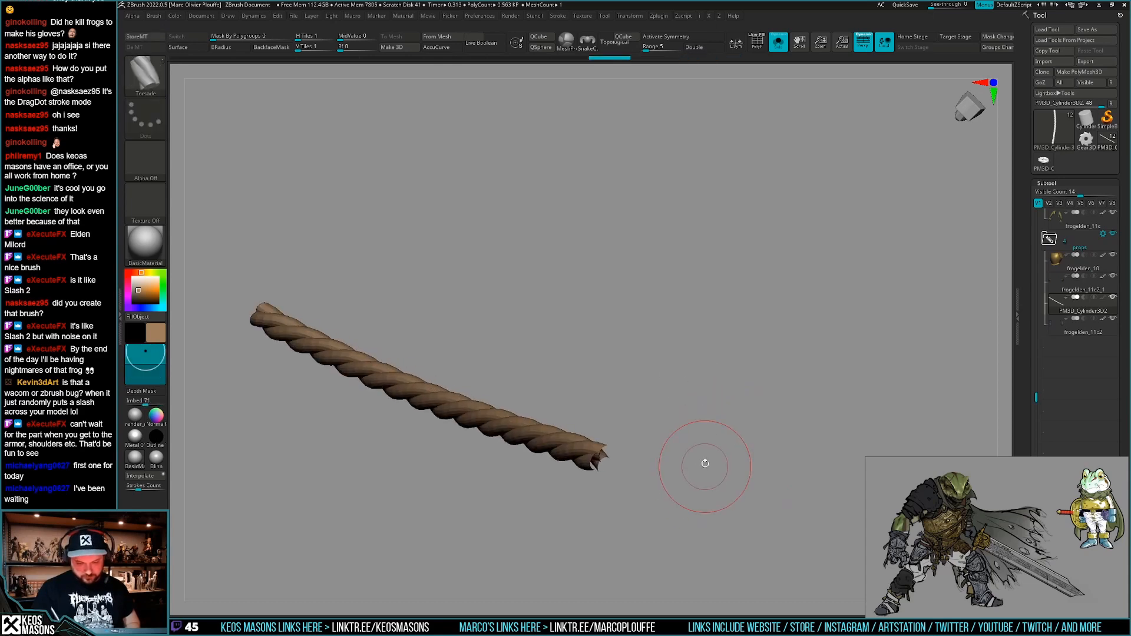
{"action": "key", "text": "space"}
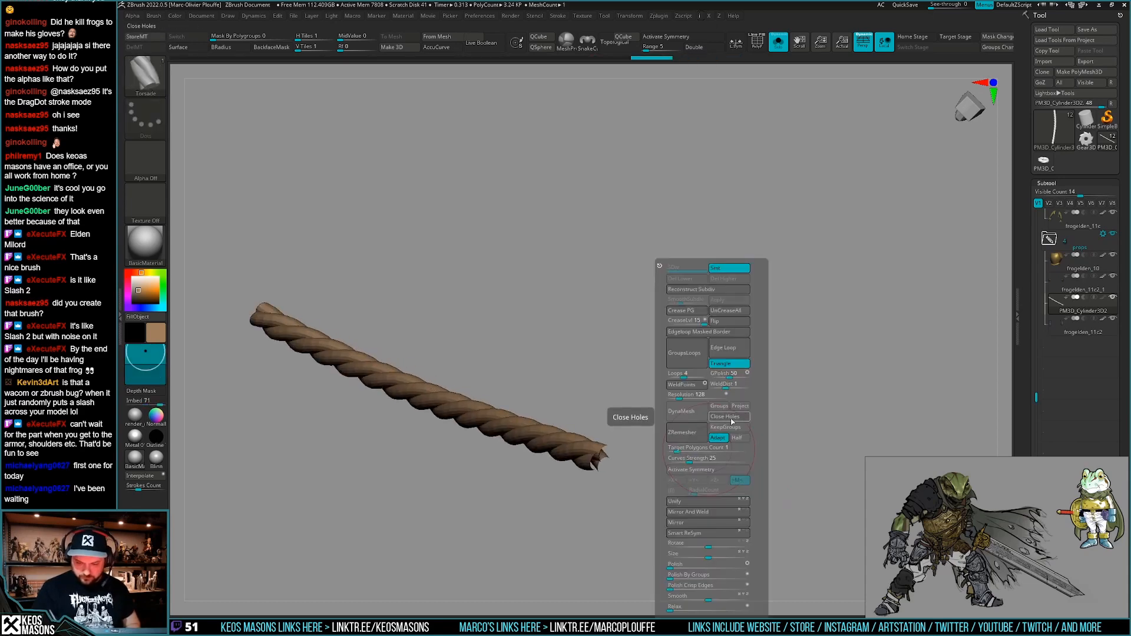
Set ZModeler's edge action to Close with Convex Hole and cap the first open cord at the strand's end.
{"action": "key", "text": "shift+f"}
{"action": "mouse_move", "coordinate": [642, 501]}
{"action": "right_mouse_down", "text": "ctrl"}
{"action": "mouse_move", "coordinate": [623, 552]}
{"action": "mouse_move", "coordinate": [654, 537]}
{"action": "mouse_move", "coordinate": [650, 577]}
{"action": "right_mouse_up", "text": "ctrl"}
{"action": "key", "text": "shift"}
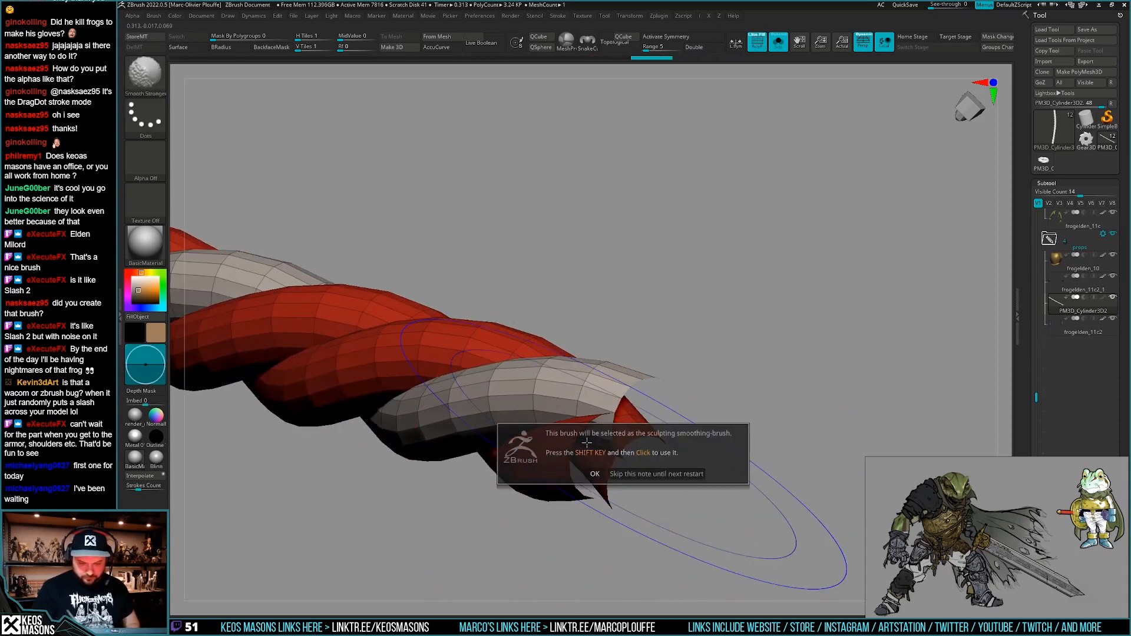
{"action": "key", "text": "b"}
{"action": "key", "text": "z"}
{"action": "key", "text": "m"}
{"action": "key", "text": "space"}
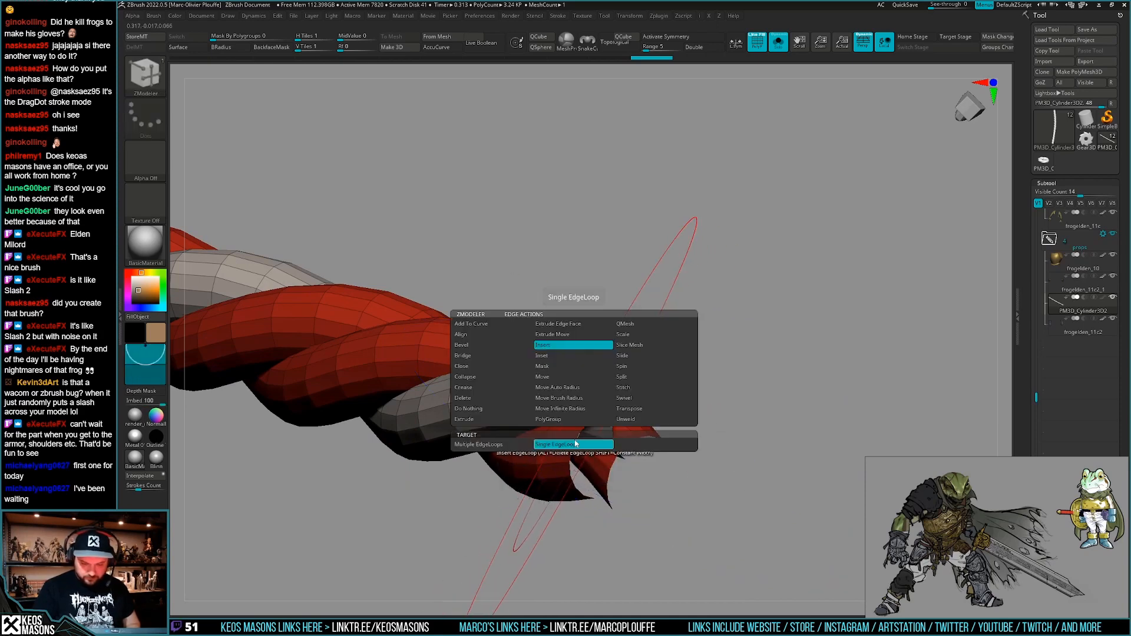
{"action": "left_click", "coordinate": [563, 445]}
{"action": "right_click_drag", "start_coordinate": [563, 445], "coordinate": [568, 469]}
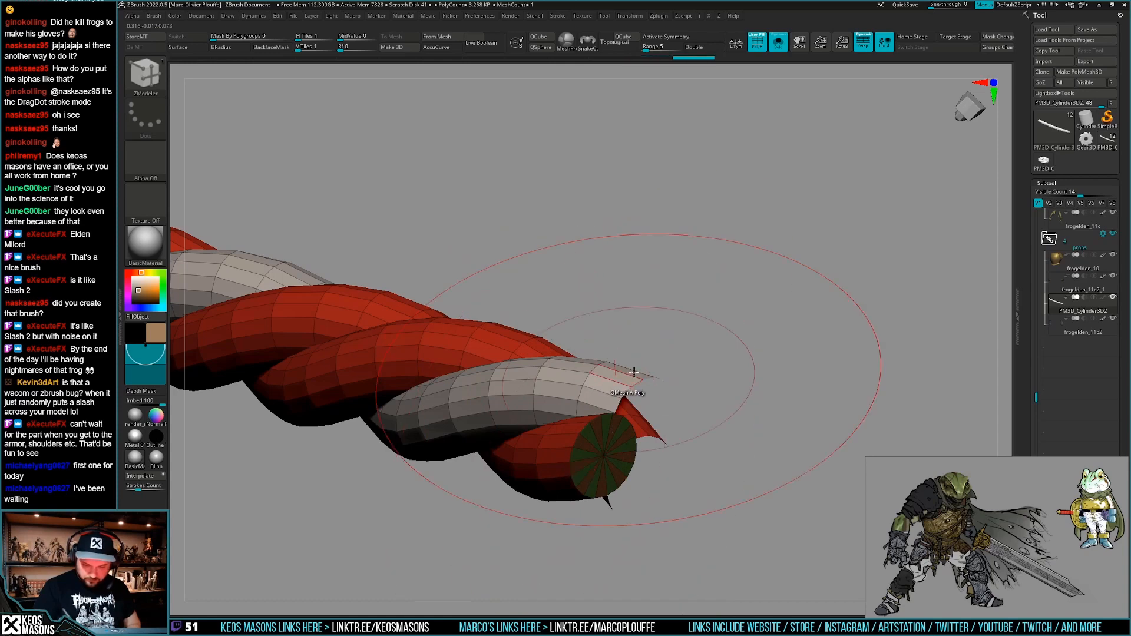
Close the remaining open cord ends at both ends of the strand with ZModeler's convex hole caps.
{"action": "left_click", "coordinate": [631, 389]}
{"action": "right_click_drag", "start_coordinate": [660, 440], "coordinate": [502, 330]}
{"action": "left_click", "coordinate": [610, 457]}
{"action": "left_click", "coordinate": [482, 472]}
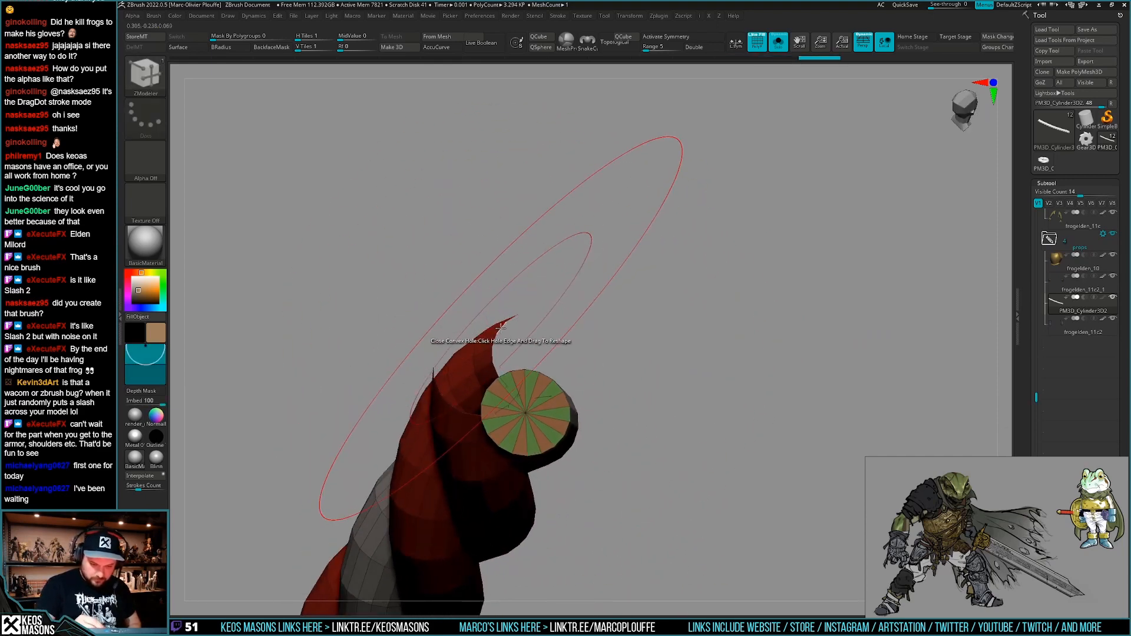
{"action": "left_click", "coordinate": [501, 330]}
{"action": "left_click", "coordinate": [440, 392]}
{"action": "right_click_drag", "start_coordinate": [440, 391], "coordinate": [480, 303]}
{"action": "left_click", "coordinate": [432, 376]}
Subdivide the capped rope strand three times and show the rest of the model again.
{"action": "key", "text": "ctrl+alt+w"}
{"action": "right_click_drag", "start_coordinate": [651, 482], "coordinate": [697, 459], "text": "ctrl"}
{"action": "key", "text": "shift+f"}
{"action": "key", "text": "alt+s"}
{"action": "key", "text": "alt+s"}
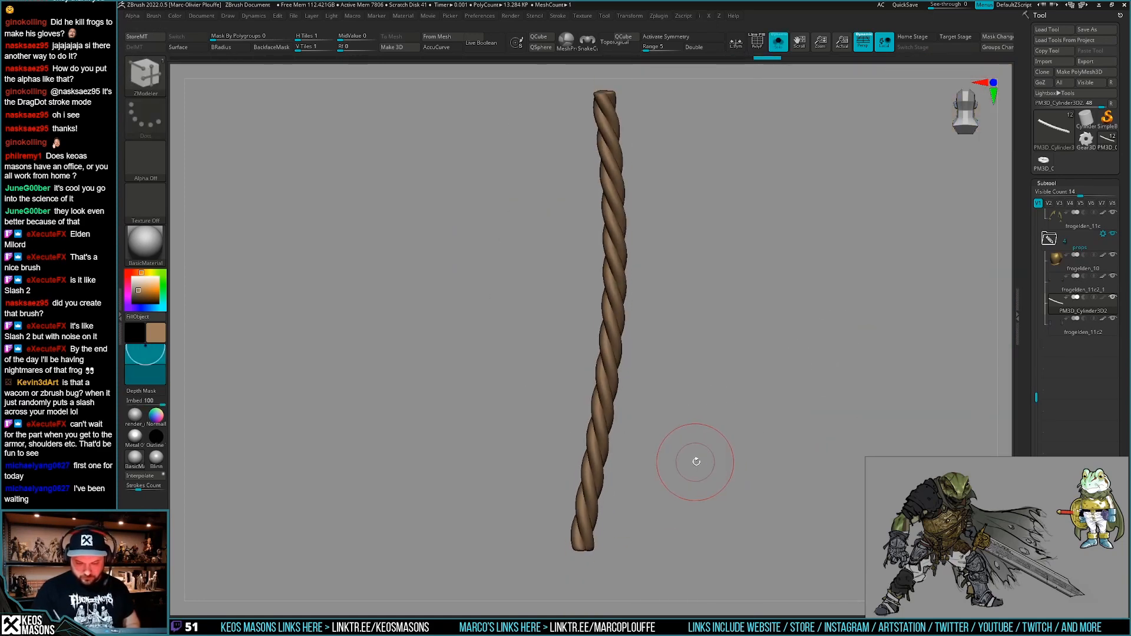
{"action": "key", "text": "g"}
{"action": "key", "text": "ctrl+d"}
{"action": "key", "text": "ctrl+d"}
{"action": "key", "text": "alt+s"}
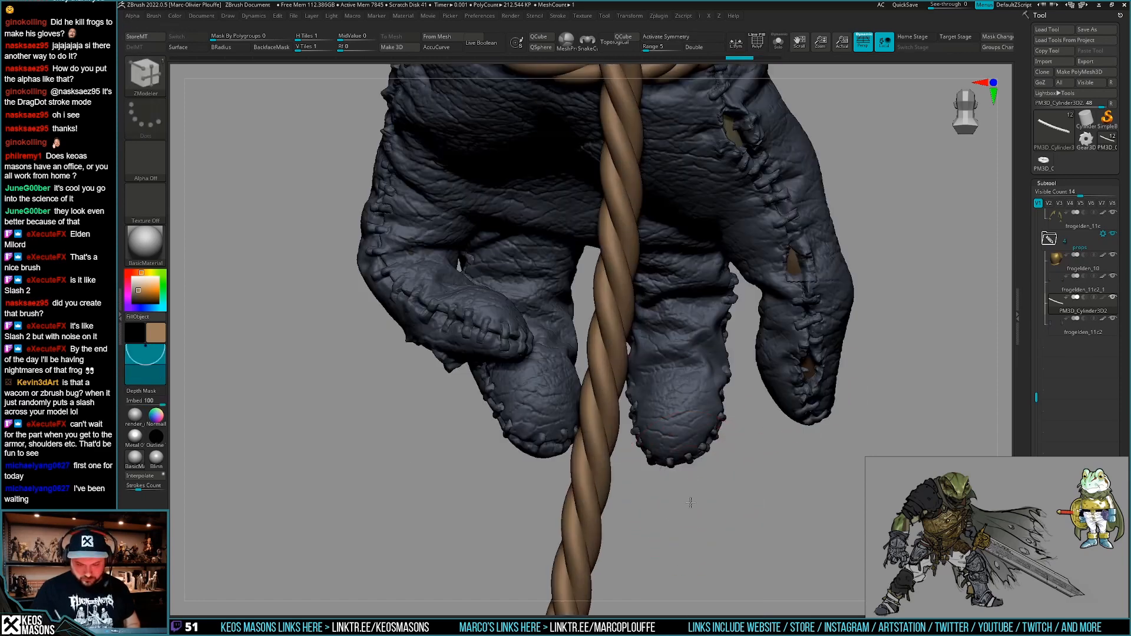
Switch to the Move brush and set Mask By Polygroups to 100 so each cord can be moved separately.
{"action": "mouse_move", "coordinate": [685, 493]}
{"action": "right_mouse_down", "text": "ctrl"}
{"action": "mouse_move", "coordinate": [677, 459]}
{"action": "mouse_move", "coordinate": [690, 469]}
{"action": "mouse_move", "coordinate": [684, 495]}
{"action": "mouse_move", "coordinate": [713, 379]}
{"action": "right_mouse_up", "text": "ctrl"}
{"action": "key", "text": "space"}
{"action": "left_click", "coordinate": [701, 344]}
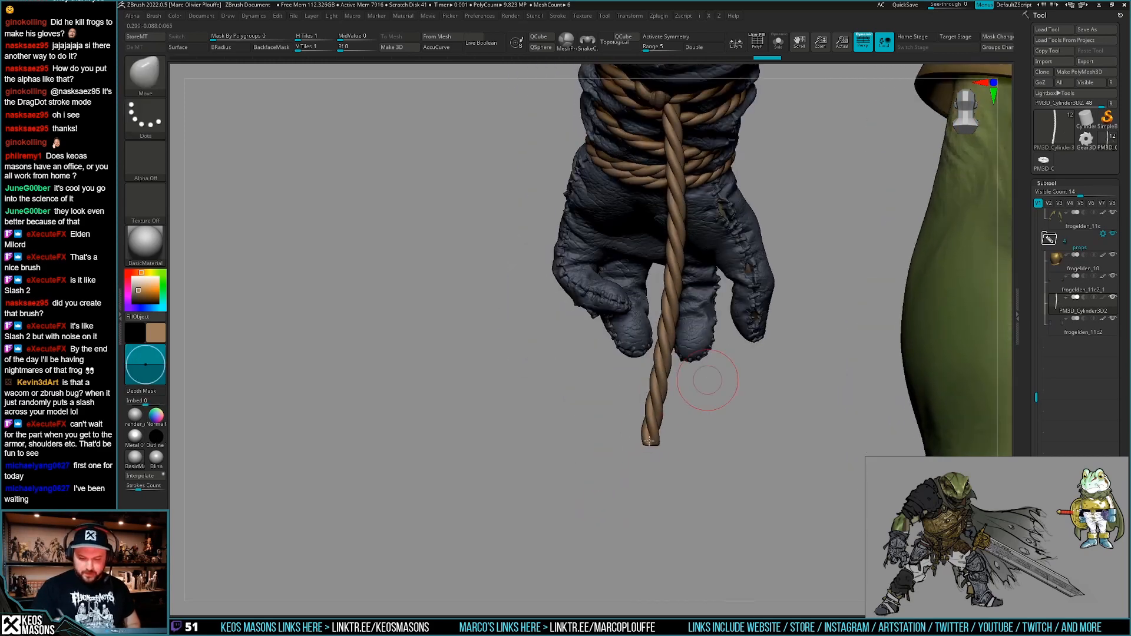
{"action": "key", "text": "space"}
{"action": "left_click_drag", "start_coordinate": [650, 444], "coordinate": [656, 444]}
{"action": "key", "text": "space"}
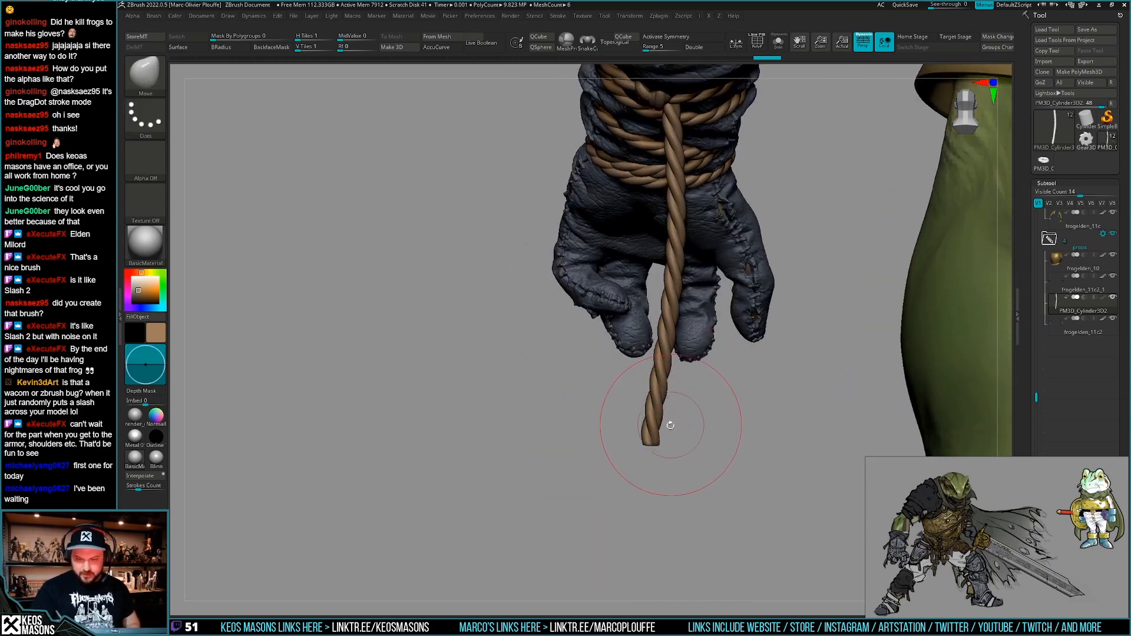
{"action": "key", "text": "space"}
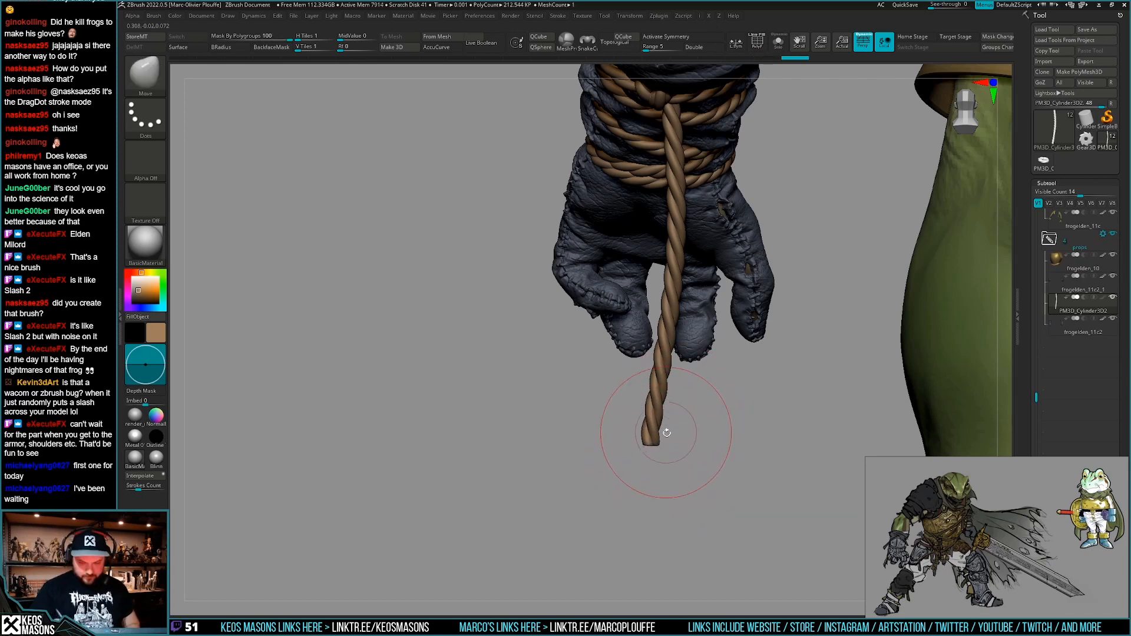
Pull the separate cords apart at the lower end of the hanging rope with the Move brush.
{"action": "mouse_move", "coordinate": [650, 439]}
{"action": "right_mouse_down"}
{"action": "mouse_move", "coordinate": [707, 435]}
{"action": "mouse_move", "coordinate": [642, 441]}
{"action": "right_mouse_up"}
{"action": "left_click_drag", "start_coordinate": [655, 435], "coordinate": [659, 433]}
{"action": "right_click_drag", "start_coordinate": [662, 412], "coordinate": [689, 415]}
{"action": "key", "text": "space"}
{"action": "left_click_drag", "start_coordinate": [679, 400], "coordinate": [683, 393]}
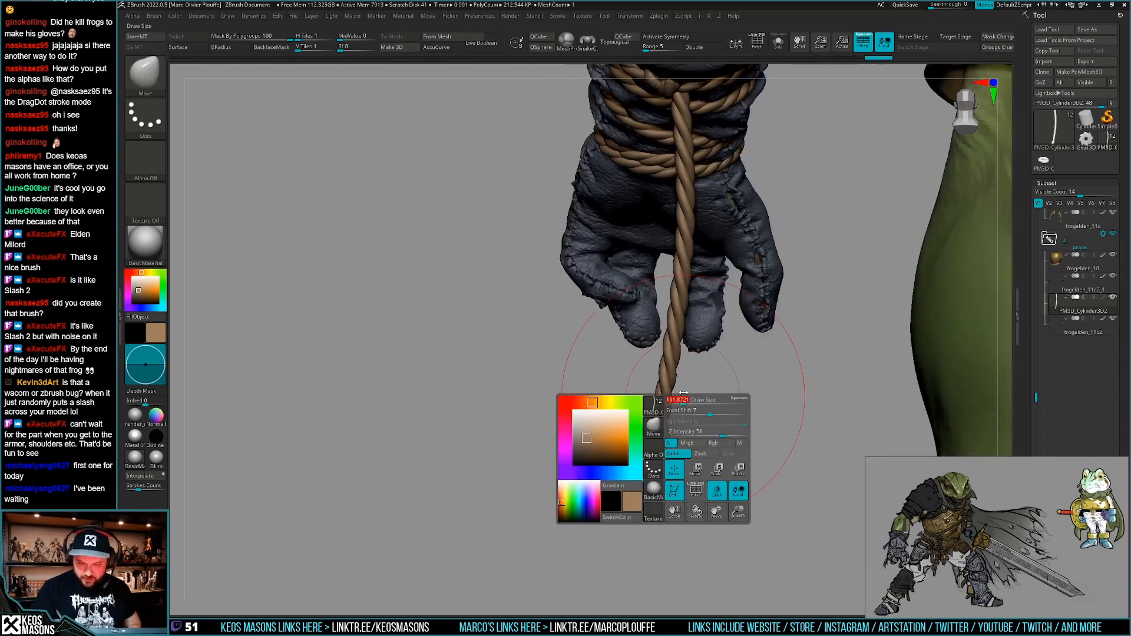
{"action": "key", "text": "ctrl+z"}
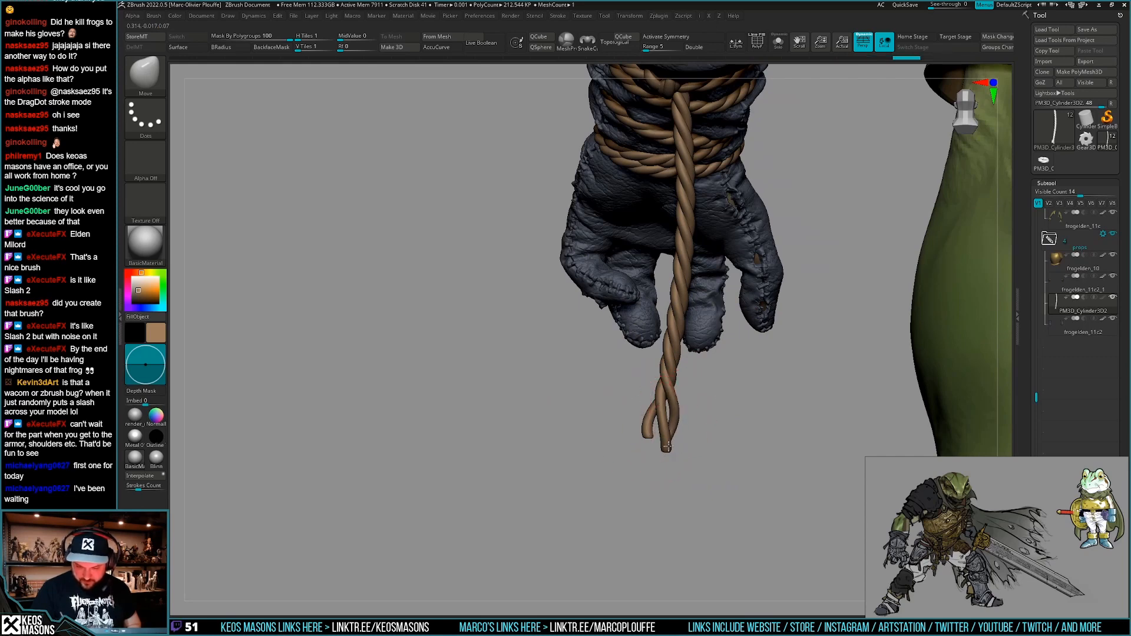
Reposition the loose cords at the rope's end from the side and front so they spread in depth.
{"action": "left_click_drag", "start_coordinate": [652, 436], "coordinate": [653, 437]}
{"action": "mouse_move", "coordinate": [653, 437]}
{"action": "right_mouse_down"}
{"action": "mouse_move", "coordinate": [707, 434]}
{"action": "mouse_move", "coordinate": [695, 427]}
{"action": "right_mouse_up"}
{"action": "key", "text": "space"}
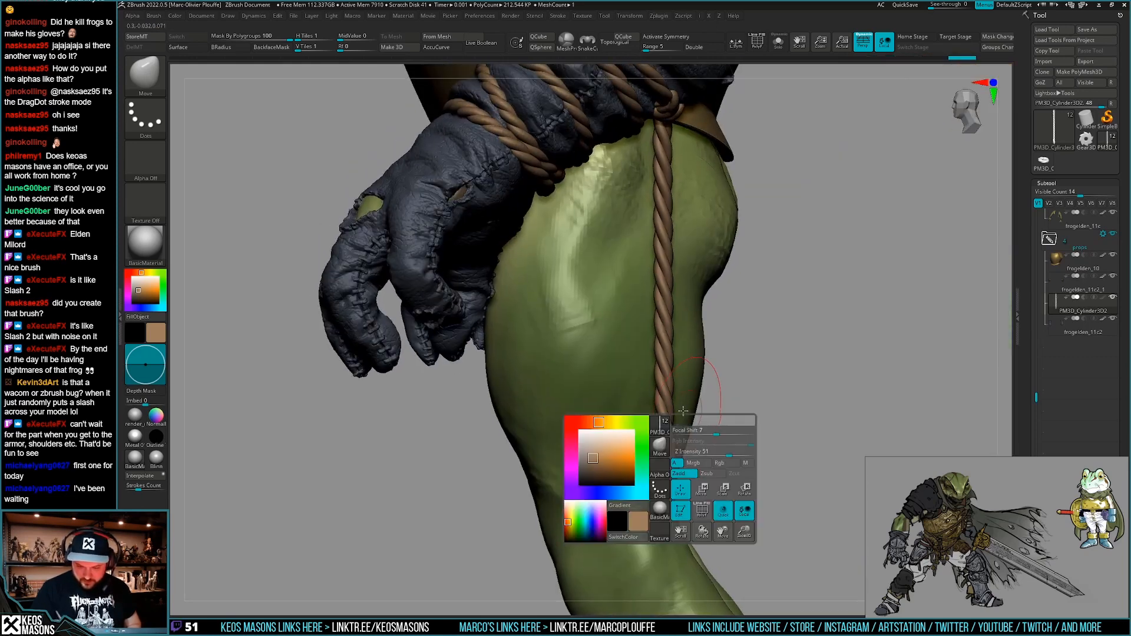
{"action": "left_click_drag", "start_coordinate": [659, 402], "coordinate": [668, 401]}
{"action": "mouse_move", "coordinate": [679, 402]}
{"action": "right_mouse_down"}
{"action": "mouse_move", "coordinate": [665, 390]}
{"action": "mouse_move", "coordinate": [681, 420]}
{"action": "mouse_move", "coordinate": [666, 454]}
{"action": "right_mouse_up"}
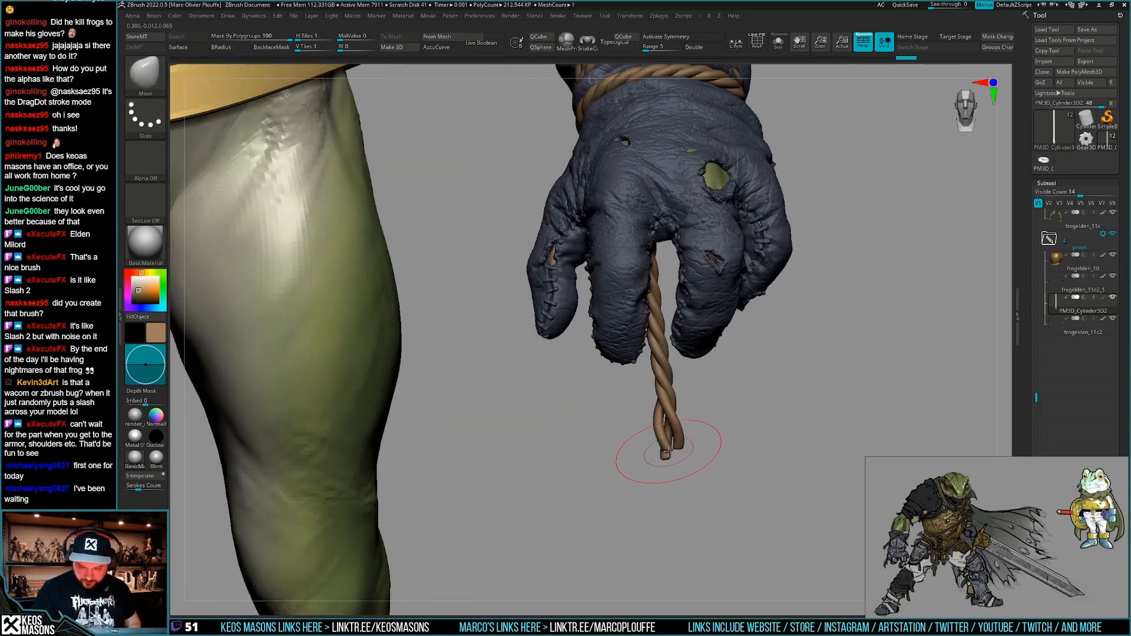
Reduce the Move brush size and lengthen one loose cord so it hangs below the other two.
{"action": "mouse_move", "coordinate": [658, 501]}
{"action": "right_mouse_down"}
{"action": "mouse_move", "coordinate": [668, 432]}
{"action": "mouse_move", "coordinate": [703, 431]}
{"action": "right_mouse_up"}
{"action": "right_click_drag", "start_coordinate": [670, 481], "coordinate": [679, 462]}
{"action": "key", "text": "ctrl"}
{"action": "mouse_move", "coordinate": [688, 480]}
{"action": "right_mouse_down", "text": "ctrl"}
{"action": "mouse_move", "coordinate": [682, 433]}
{"action": "mouse_move", "coordinate": [704, 471]}
{"action": "right_mouse_up", "text": "ctrl"}
{"action": "right_click_drag", "start_coordinate": [683, 421], "coordinate": [681, 462], "text": "ctrl"}
{"action": "key", "text": "s"}
{"action": "key", "text": "space"}
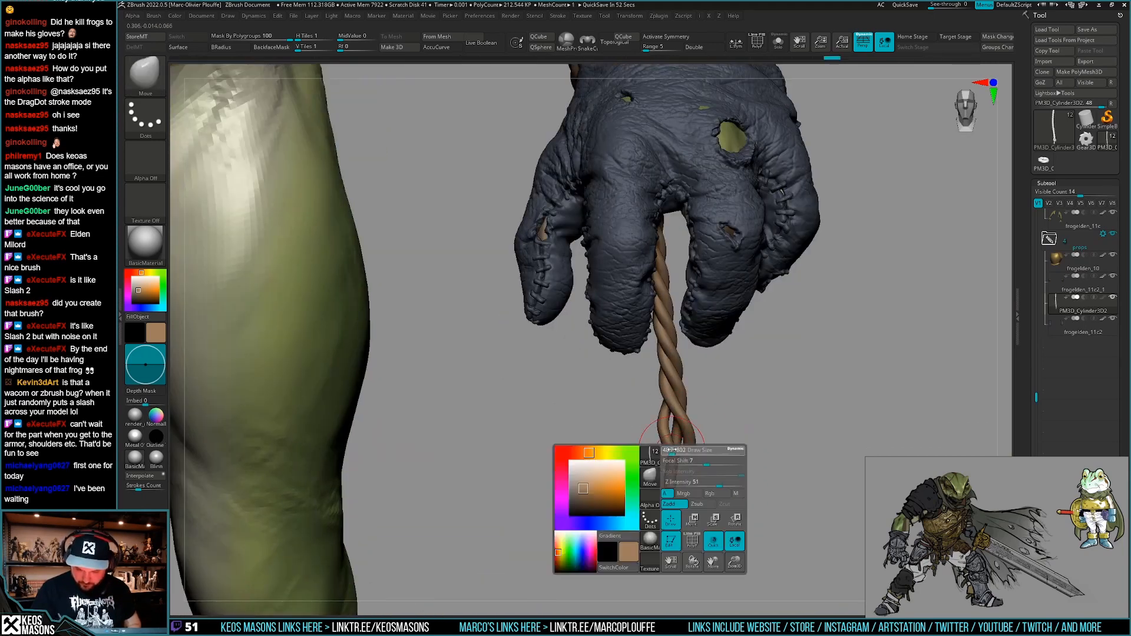
{"action": "left_click_drag", "start_coordinate": [676, 449], "coordinate": [666, 452]}
{"action": "right_click_drag", "start_coordinate": [675, 448], "coordinate": [673, 390], "text": "ctrl"}
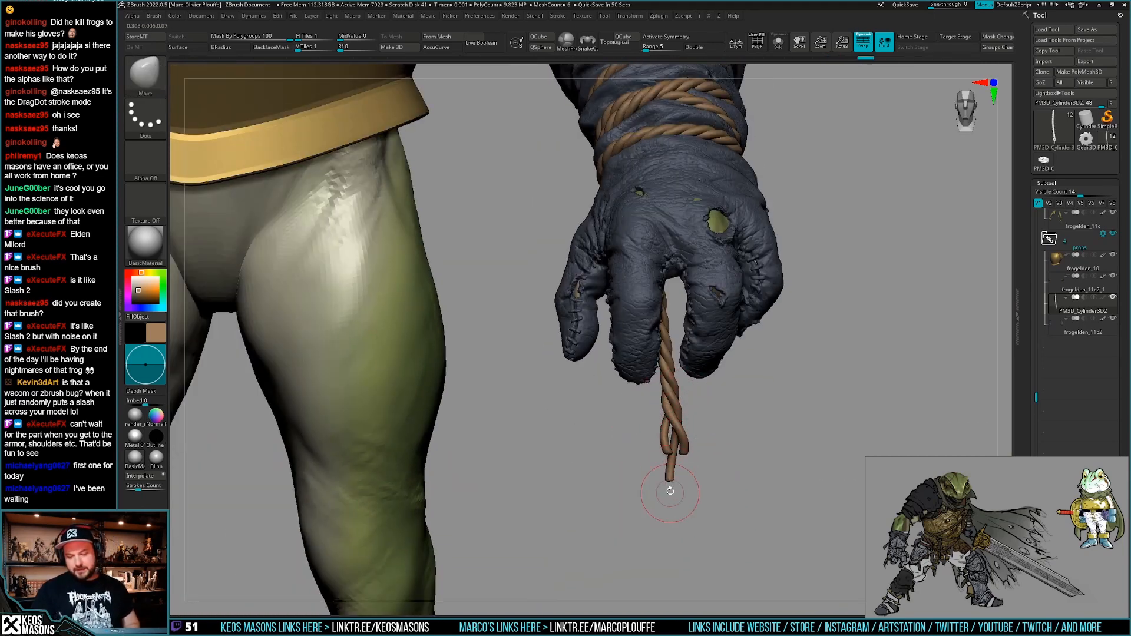
{"action": "mouse_move", "coordinate": [670, 491]}
{"action": "right_mouse_down", "text": "alt"}
{"action": "mouse_move", "coordinate": [653, 472]}
{"action": "mouse_move", "coordinate": [655, 504]}
{"action": "right_mouse_up", "text": "alt"}
{"action": "key", "text": "shift+f"}
{"action": "key", "text": "shift+f"}
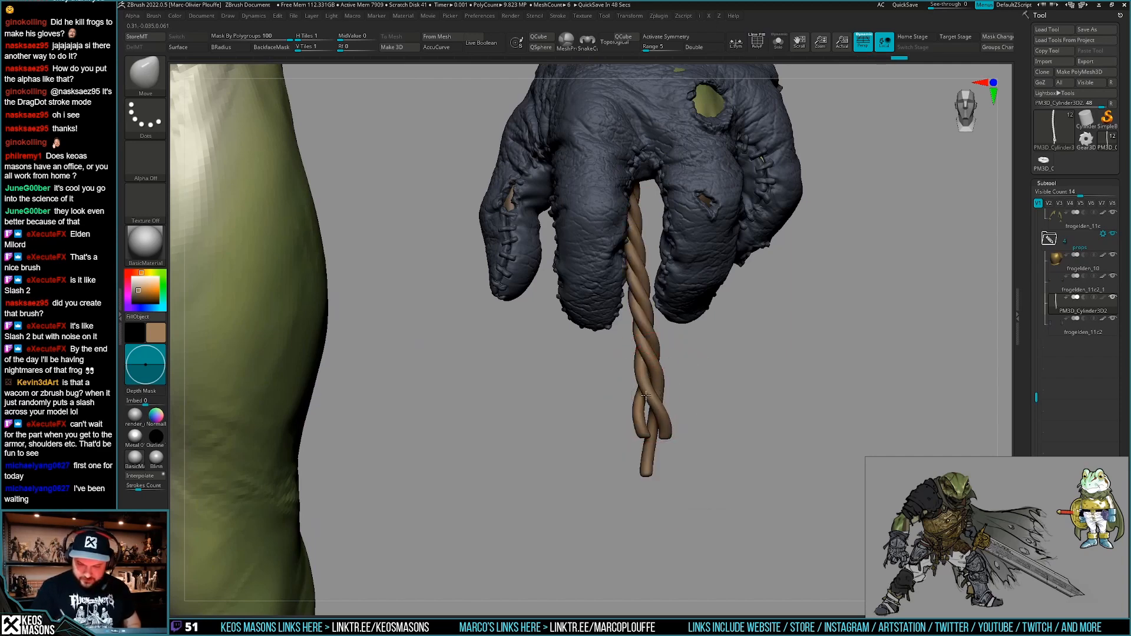
Bend the loose cords at the rope's end inward so they hang close together in uneven curves.
{"action": "left_click_drag", "start_coordinate": [645, 396], "coordinate": [655, 431]}
{"action": "mouse_move", "coordinate": [707, 439]}
{"action": "right_mouse_down", "text": "ctrl"}
{"action": "mouse_move", "coordinate": [709, 387]}
{"action": "mouse_move", "coordinate": [692, 440]}
{"action": "mouse_move", "coordinate": [665, 455]}
{"action": "mouse_move", "coordinate": [728, 434]}
{"action": "right_mouse_up", "text": "ctrl"}
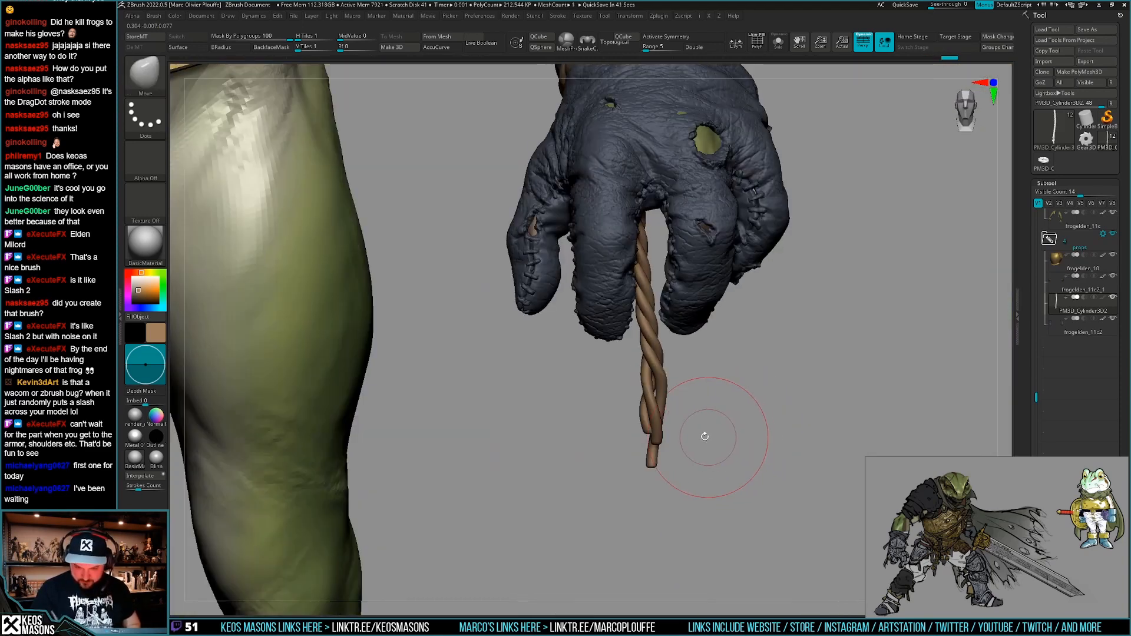
{"action": "left_click_drag", "start_coordinate": [655, 455], "coordinate": [652, 455]}
{"action": "right_click", "coordinate": [641, 464]}
{"action": "left_click_drag", "start_coordinate": [660, 406], "coordinate": [667, 406]}
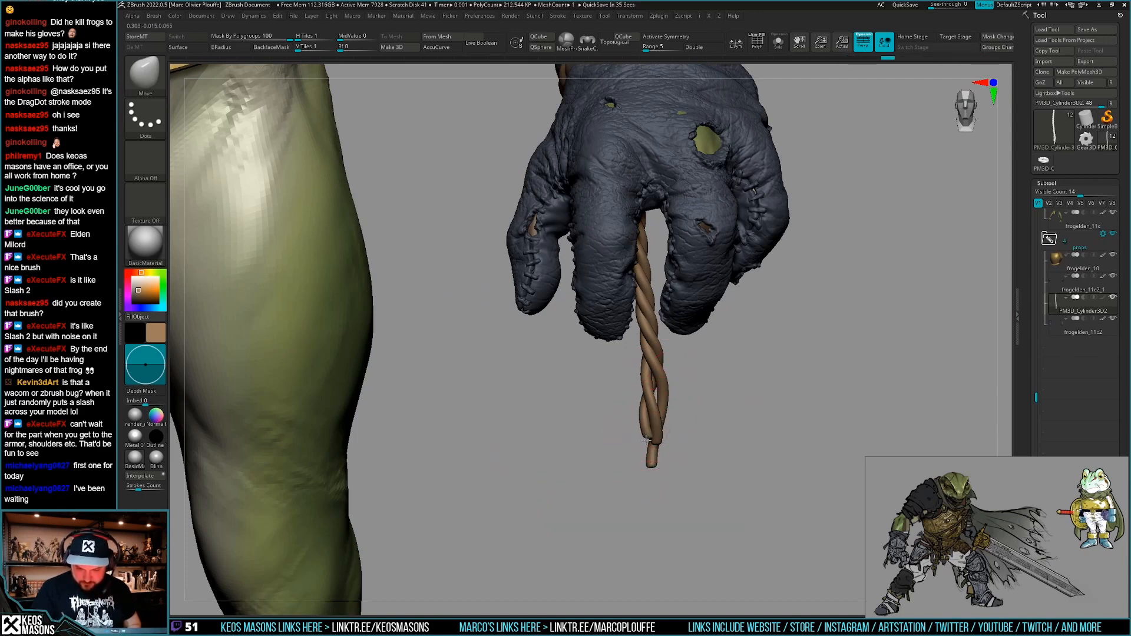
Isolate the rope strand, smooth the loose cord ends and adjust how they overlap.
{"action": "right_click_drag", "start_coordinate": [646, 440], "coordinate": [737, 441]}
{"action": "key", "text": "alt+s"}
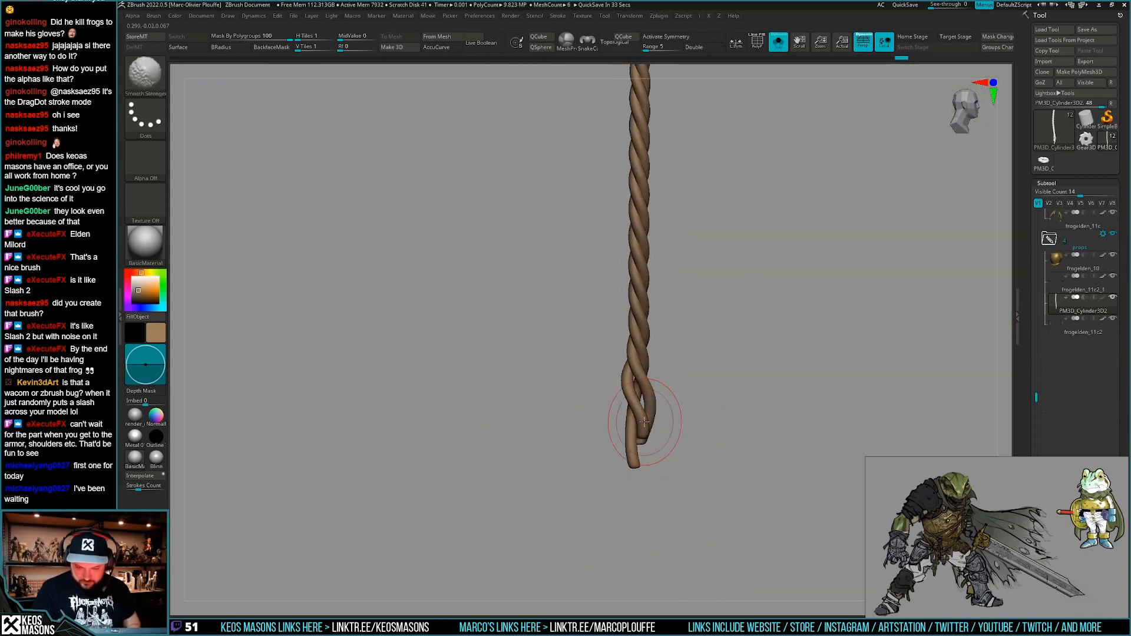
{"action": "left_click_drag", "start_coordinate": [644, 422], "coordinate": [639, 425], "text": "shift"}
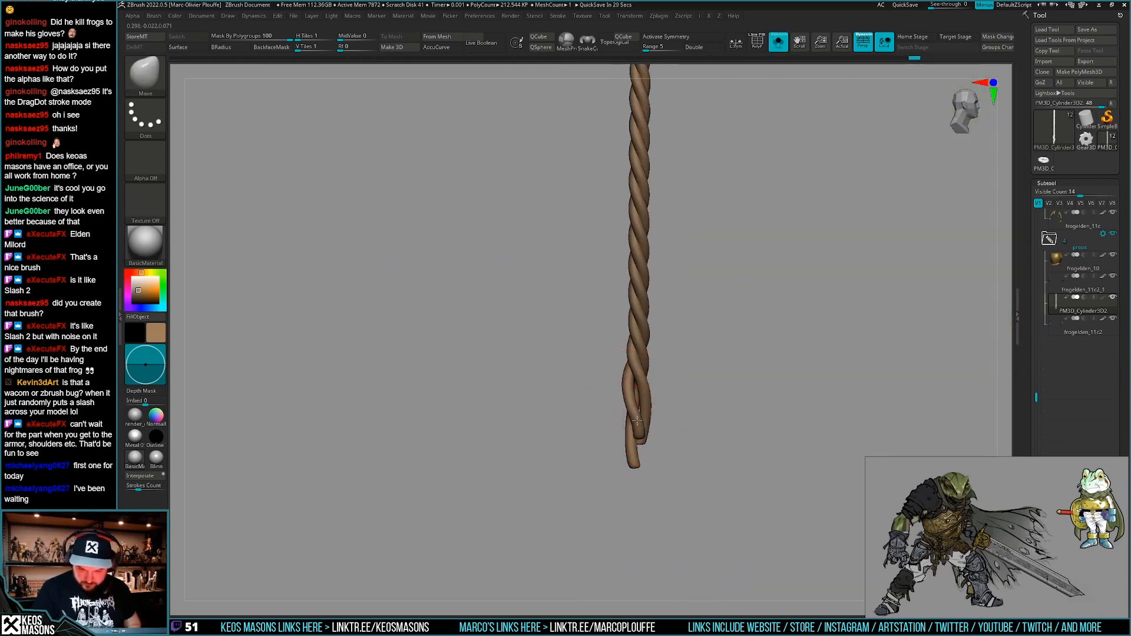
{"action": "mouse_move", "coordinate": [643, 415]}
{"action": "right_mouse_down"}
{"action": "mouse_move", "coordinate": [689, 418]}
{"action": "mouse_move", "coordinate": [676, 472]}
{"action": "mouse_move", "coordinate": [654, 471]}
{"action": "mouse_move", "coordinate": [648, 485]}
{"action": "mouse_move", "coordinate": [671, 424]}
{"action": "mouse_move", "coordinate": [613, 430]}
{"action": "mouse_move", "coordinate": [646, 418]}
{"action": "right_mouse_up"}
{"action": "key", "text": "shift+f"}
{"action": "key", "text": "shift+f"}
{"action": "key", "text": "shift"}
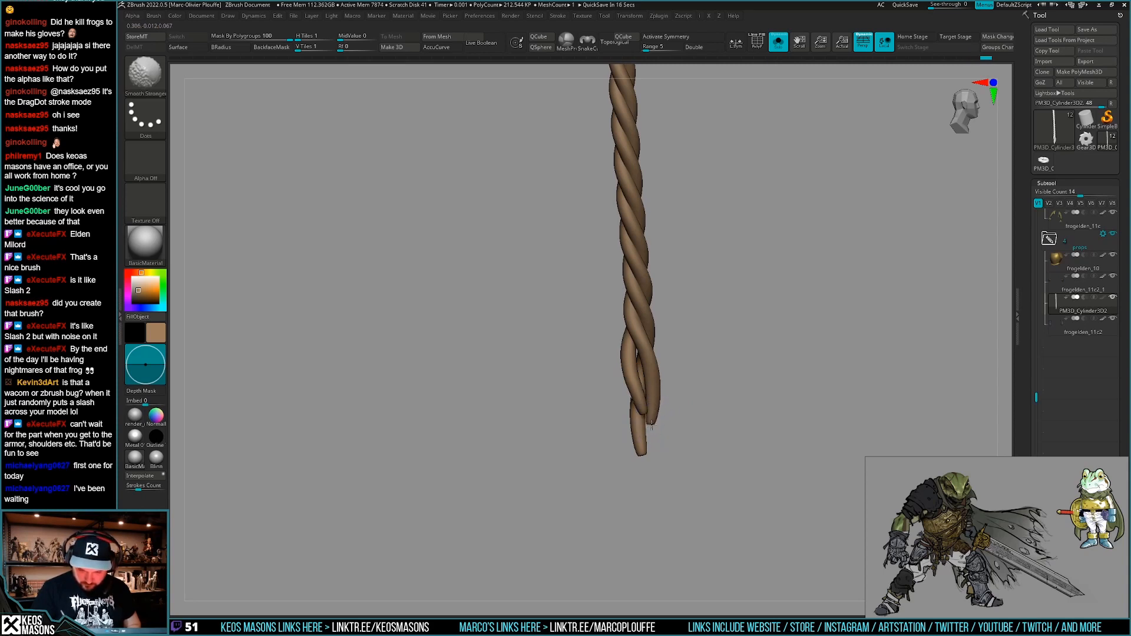
Show the whole model again and rotate the hanging rope about its knot, returning to the Move brush.
{"action": "mouse_move", "coordinate": [652, 439]}
{"action": "right_mouse_down"}
{"action": "mouse_move", "coordinate": [669, 436]}
{"action": "mouse_move", "coordinate": [672, 409]}
{"action": "mouse_move", "coordinate": [691, 465]}
{"action": "mouse_move", "coordinate": [687, 502]}
{"action": "mouse_move", "coordinate": [734, 480]}
{"action": "mouse_move", "coordinate": [722, 462]}
{"action": "mouse_move", "coordinate": [669, 497]}
{"action": "mouse_move", "coordinate": [658, 468]}
{"action": "mouse_move", "coordinate": [670, 448]}
{"action": "right_mouse_up"}
{"action": "key", "text": "shift+s"}
{"action": "key", "text": "r"}
{"action": "mouse_move", "coordinate": [601, 265]}
{"action": "left_mouse_down"}
{"action": "mouse_move", "coordinate": [707, 288]}
{"action": "mouse_move", "coordinate": [711, 278]}
{"action": "mouse_move", "coordinate": [707, 288]}
{"action": "left_mouse_up"}
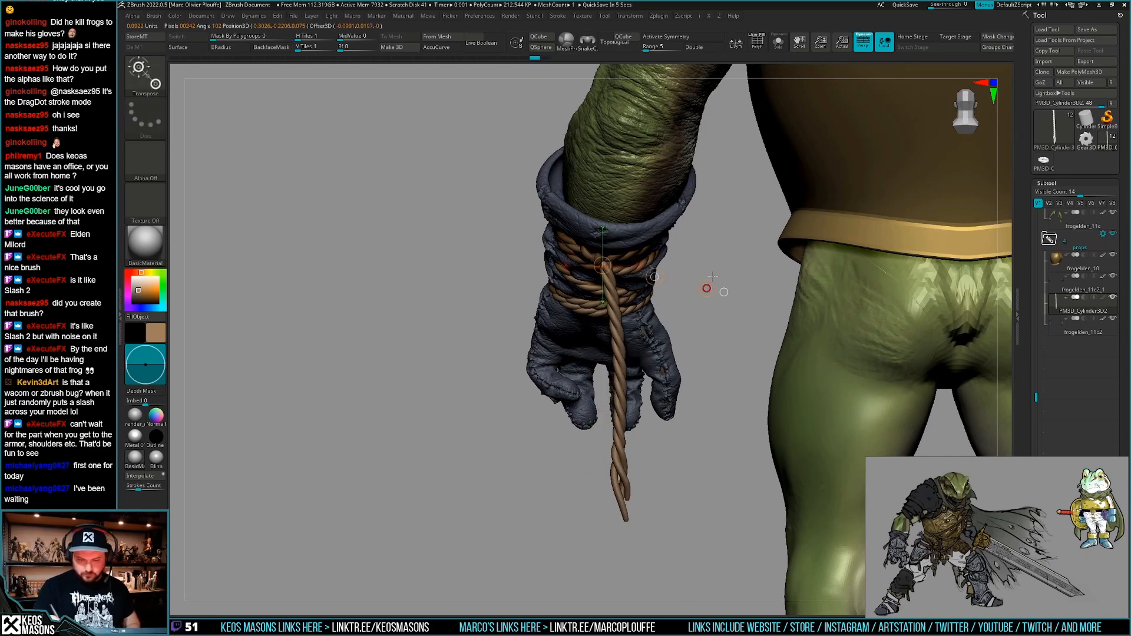
{"action": "key", "text": "q"}
{"action": "mouse_move", "coordinate": [654, 453]}
{"action": "right_mouse_down", "text": "ctrl"}
{"action": "mouse_move", "coordinate": [644, 404]}
{"action": "mouse_move", "coordinate": [683, 411]}
{"action": "mouse_move", "coordinate": [732, 384]}
{"action": "right_mouse_up", "text": "ctrl"}
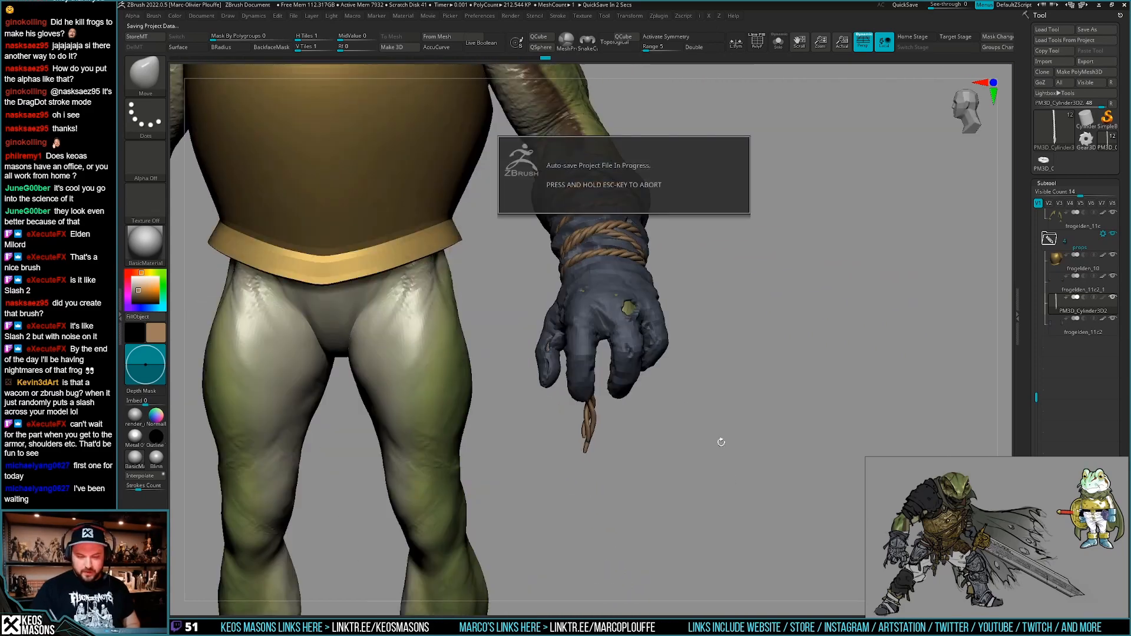
Add a sculpting layer to the hanging rope subtool to hold its surface detail.
{"action": "mouse_move", "coordinate": [717, 444]}
{"action": "right_mouse_down"}
{"action": "mouse_move", "coordinate": [717, 434]}
{"action": "mouse_move", "coordinate": [721, 464]}
{"action": "mouse_move", "coordinate": [705, 476]}
{"action": "mouse_move", "coordinate": [703, 447]}
{"action": "right_mouse_up"}
{"action": "key", "text": "shift+f"}
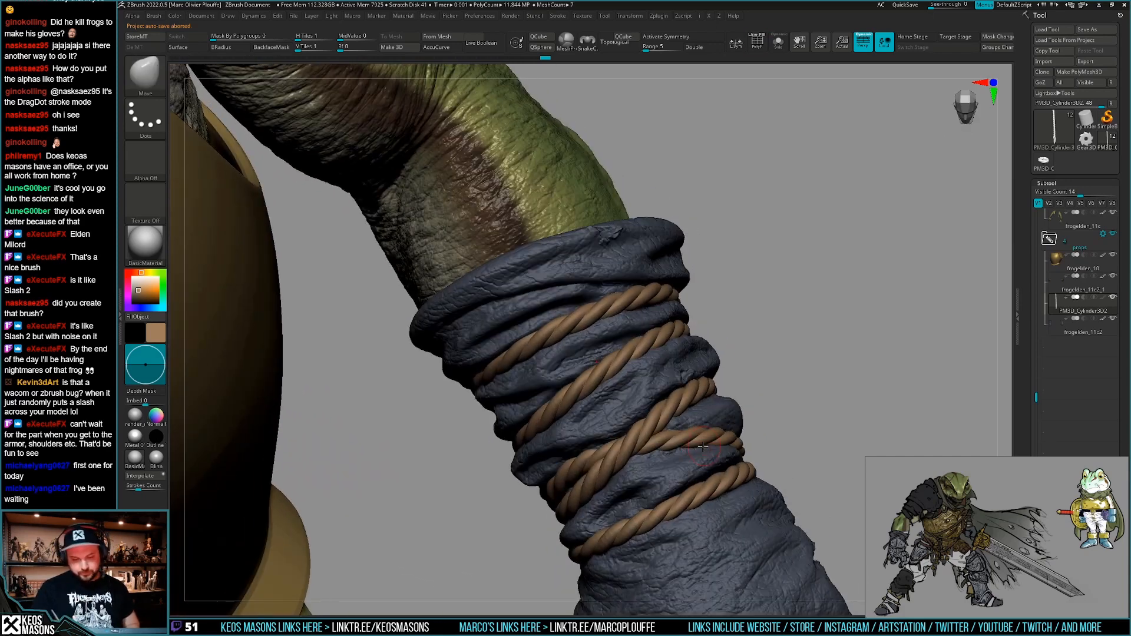
{"action": "scroll", "coordinate": [1056, 273], "scroll_direction": "down", "scroll_amount": 10}
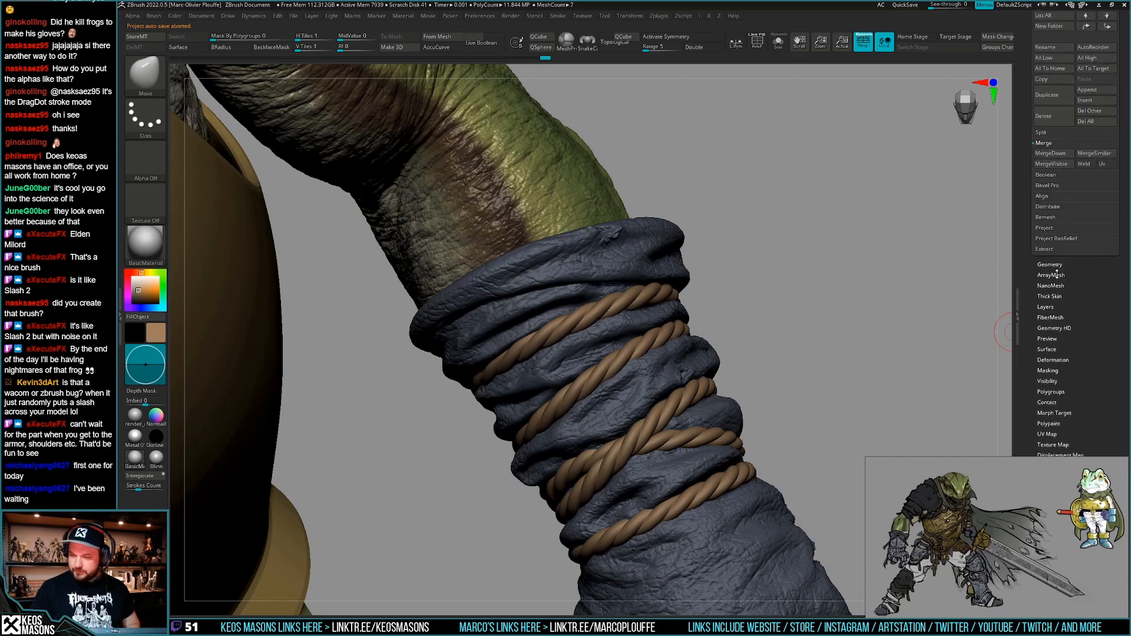
{"action": "left_click", "coordinate": [1044, 306]}
{"action": "scroll", "coordinate": [1015, 299], "scroll_direction": "down", "scroll_amount": 5}
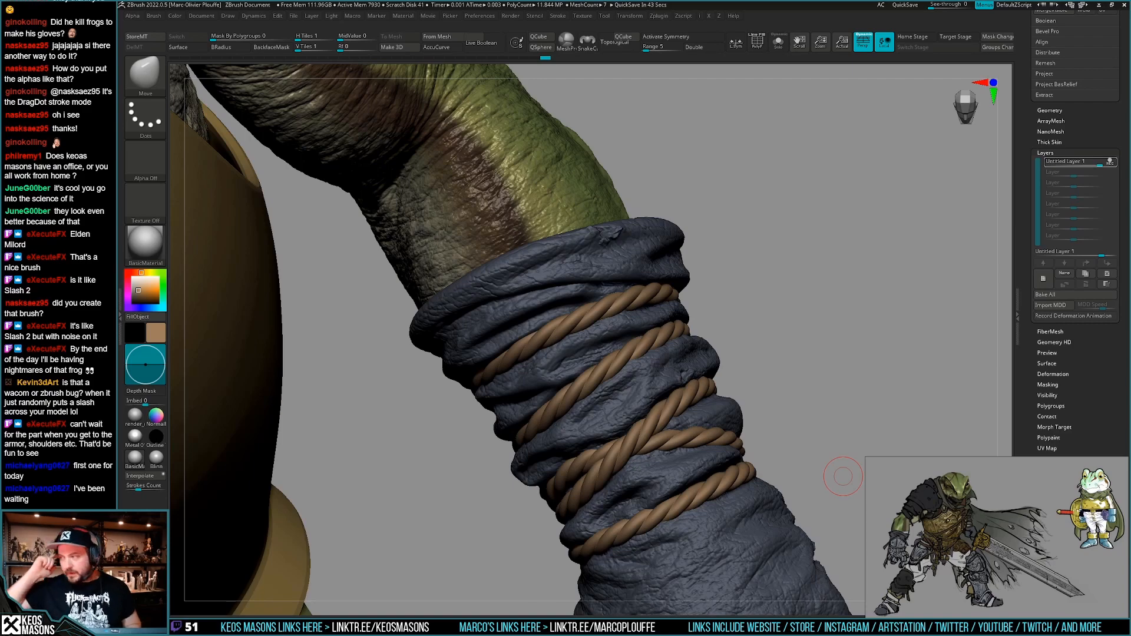
Switch to an alpha brush that uses the DragDot stroke for stamping surface texture.
{"action": "mouse_move", "coordinate": [843, 476]}
{"action": "left_mouse_down"}
{"action": "mouse_move", "coordinate": [803, 404]}
{"action": "mouse_move", "coordinate": [710, 451]}
{"action": "mouse_move", "coordinate": [711, 463]}
{"action": "left_mouse_up"}
{"action": "key", "text": "space"}
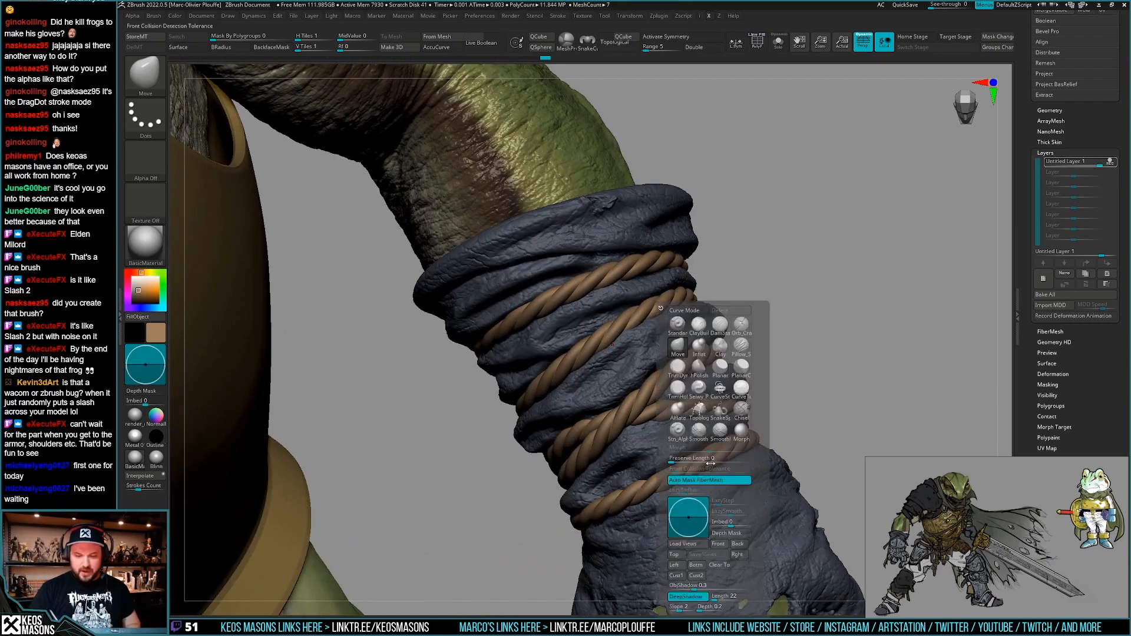
{"action": "left_click", "coordinate": [677, 435]}
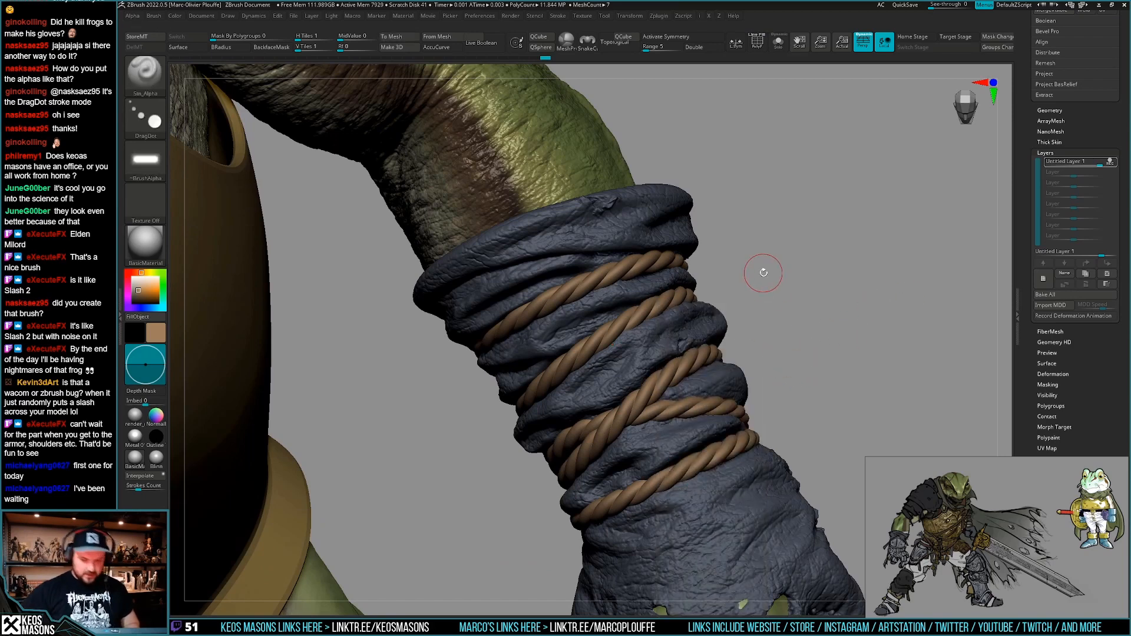
{"action": "key", "text": "b"}
{"action": "left_click", "coordinate": [780, 392]}
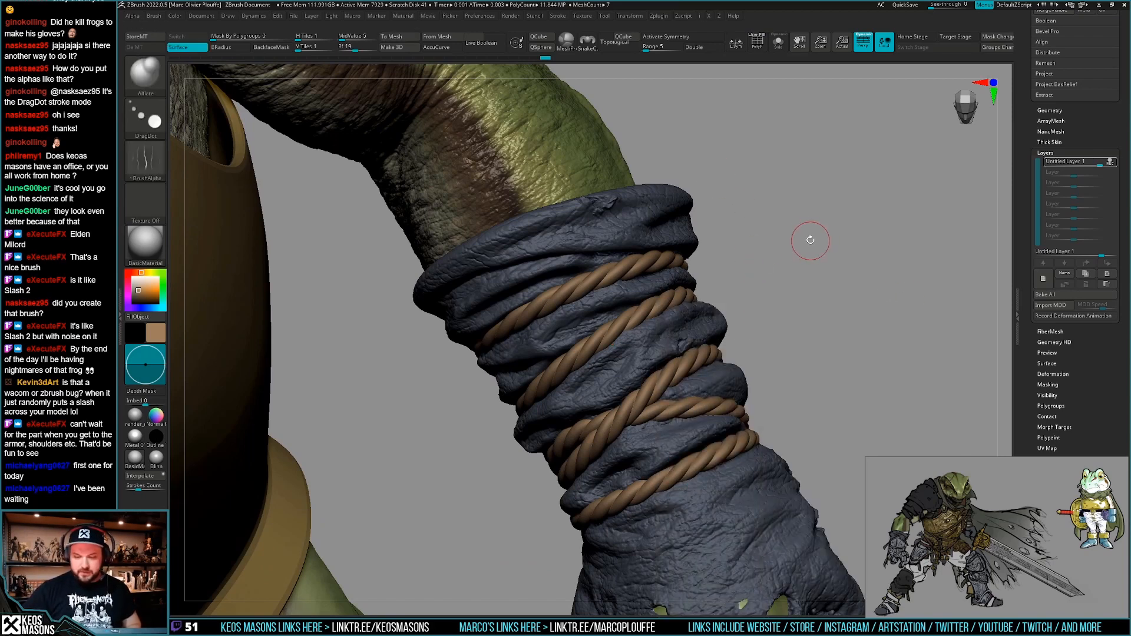
{"action": "key", "text": "shift+f"}
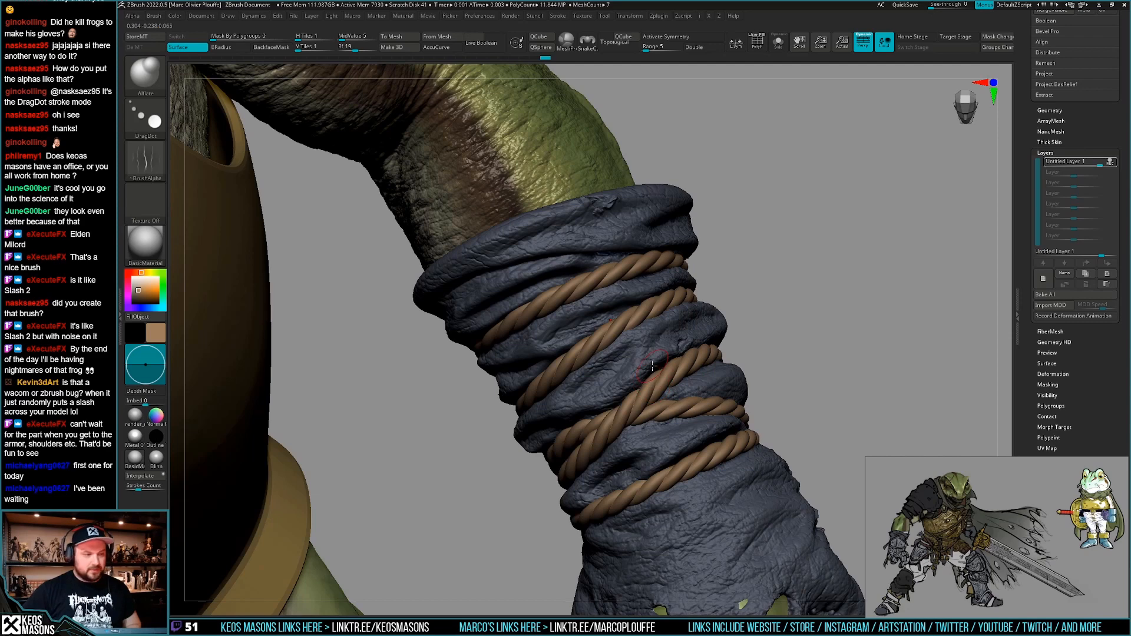
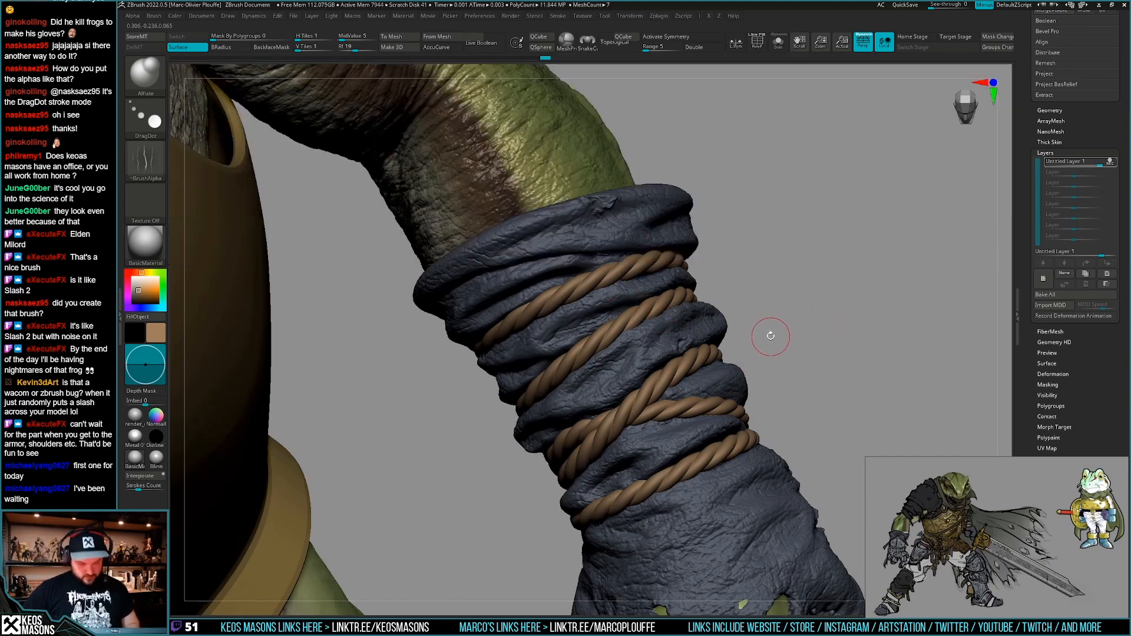
Import Jeans_Tile_v4.jpg from the Geralt tools folder as the brush alpha and set Radial Fade to 5.
{"action": "key", "text": "alt+a"}
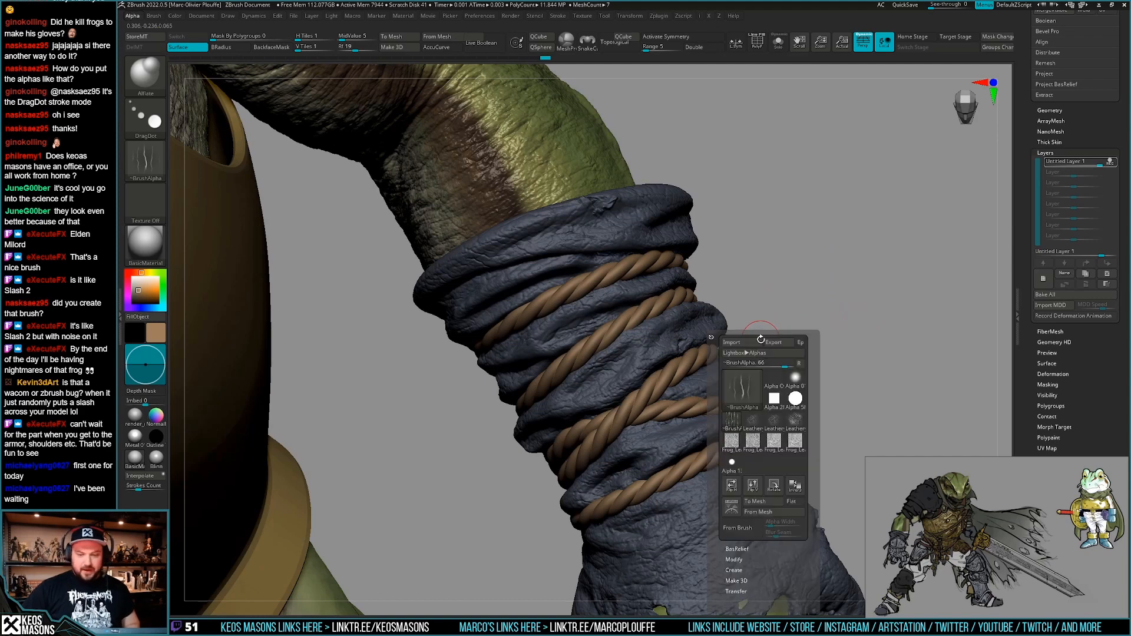
{"action": "left_click", "coordinate": [747, 347]}
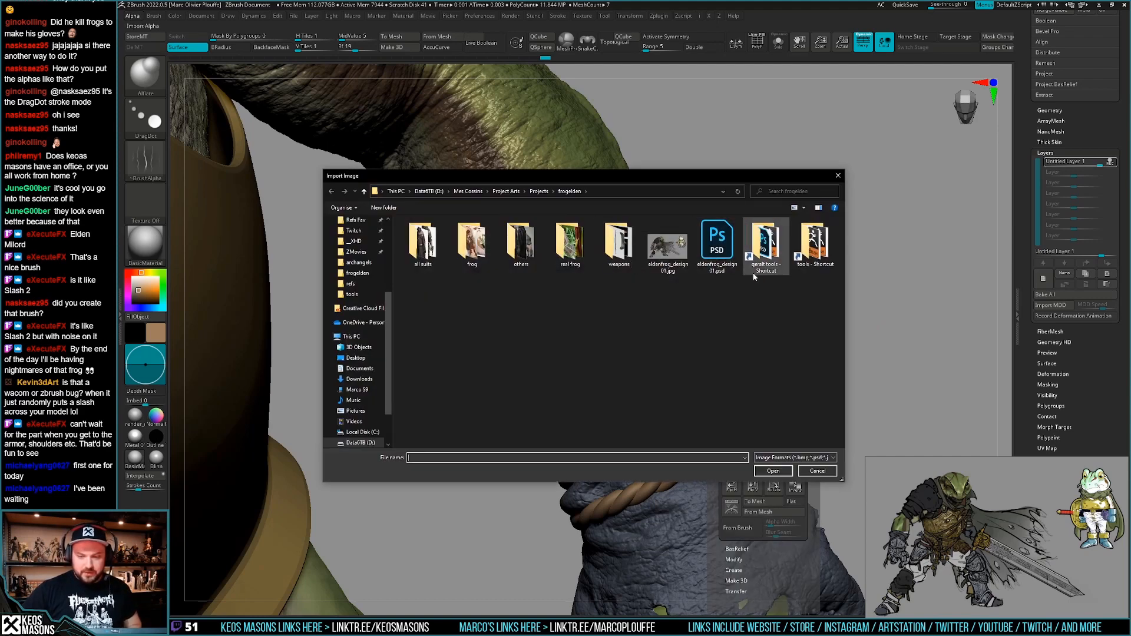
{"action": "double_click", "coordinate": [814, 242]}
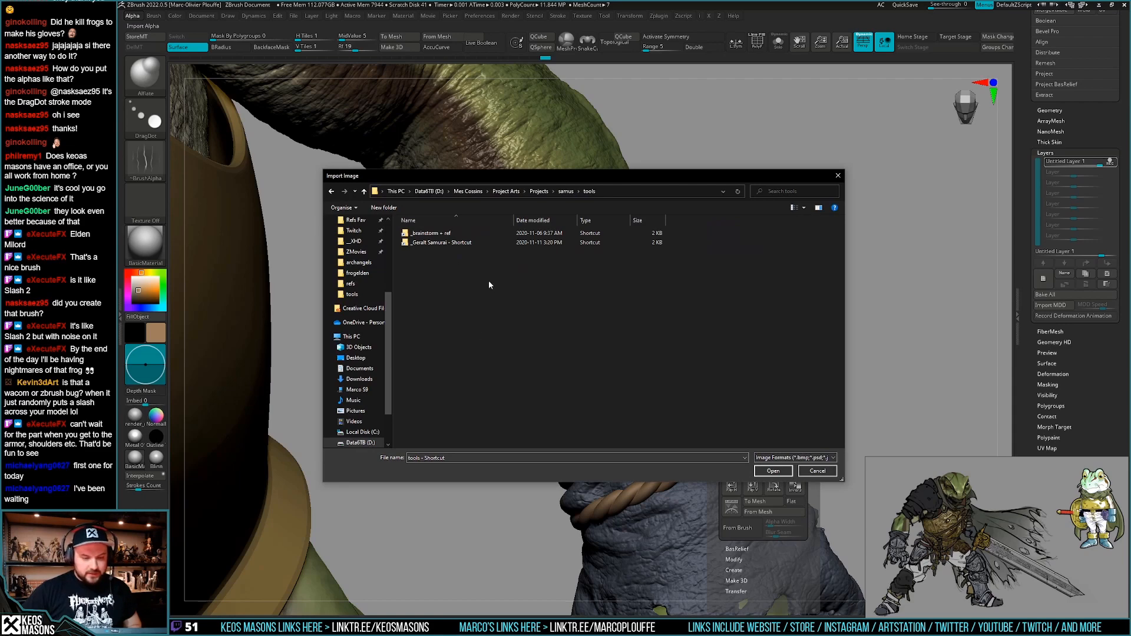
{"action": "double_click", "coordinate": [441, 242]}
{"action": "double_click", "coordinate": [766, 245]}
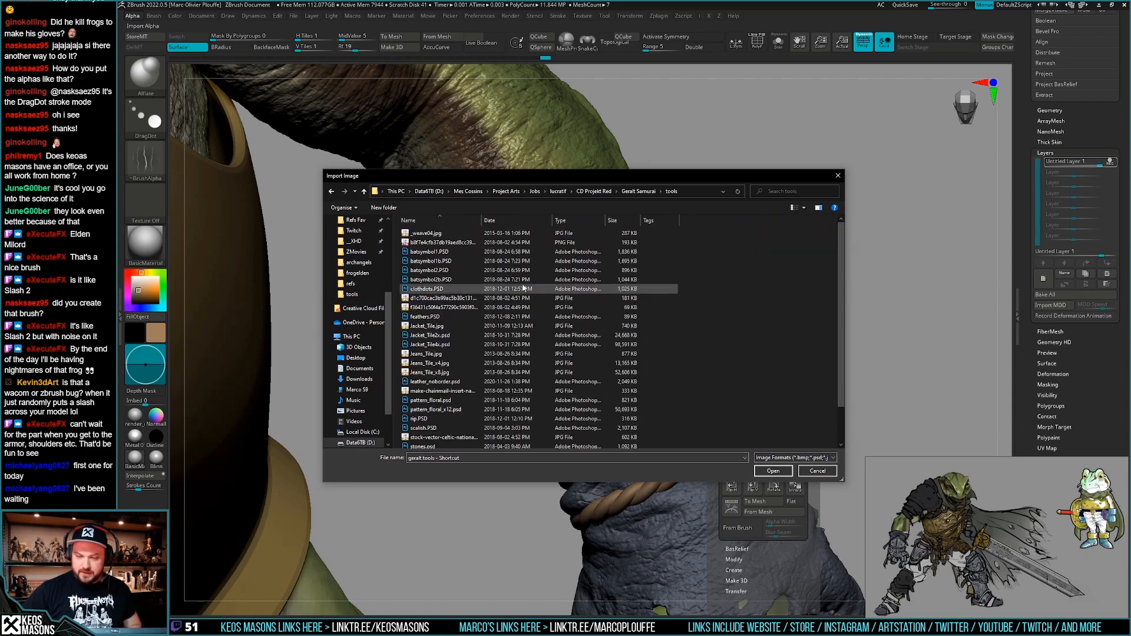
{"action": "double_click", "coordinate": [437, 362]}
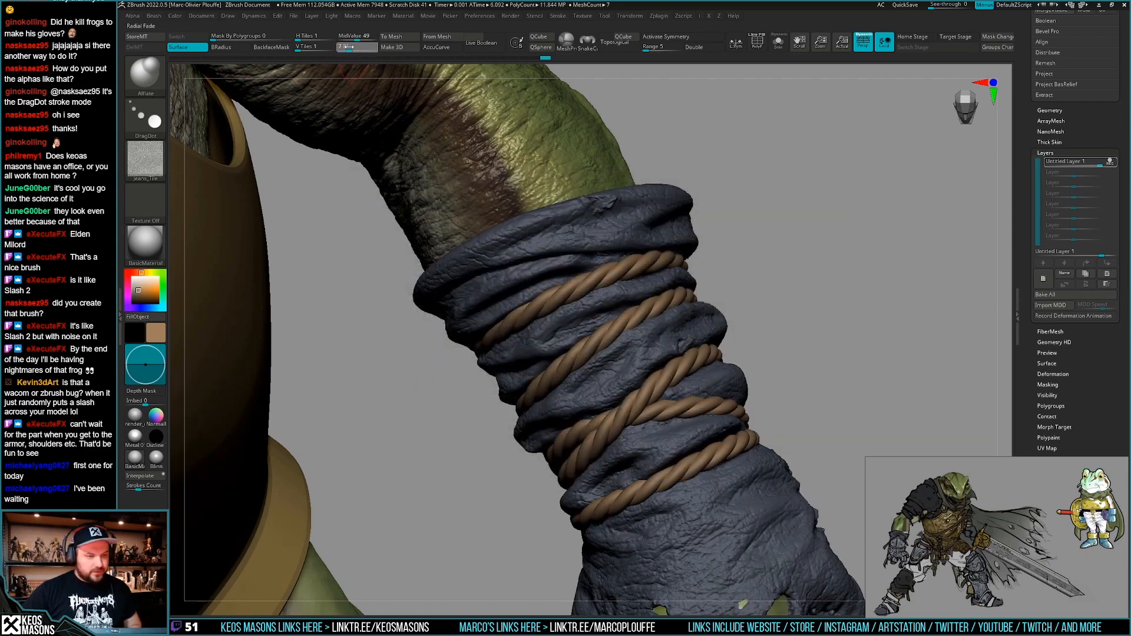
{"action": "left_click_drag", "start_coordinate": [348, 47], "coordinate": [307, 71]}
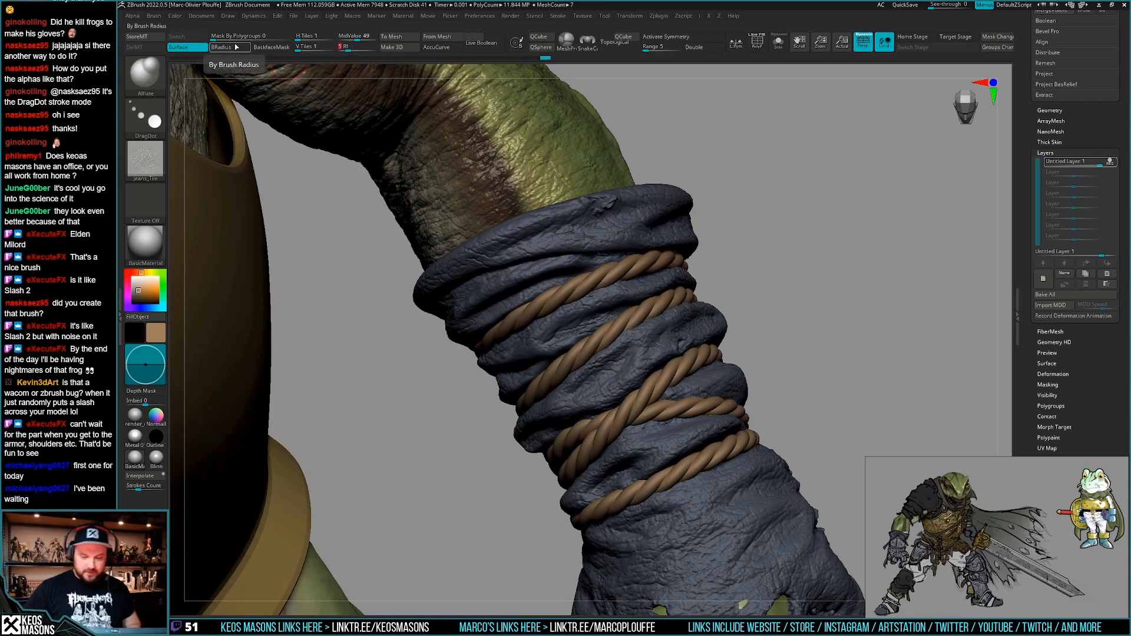
Isolate the hanging rope strand and frame its upper part for texturing.
{"action": "left_click_drag", "start_coordinate": [377, 377], "coordinate": [530, 377], "text": "alt"}
{"action": "key", "text": "alt+shift+s"}
{"action": "mouse_move", "coordinate": [736, 354]}
{"action": "left_mouse_down"}
{"action": "mouse_move", "coordinate": [740, 433]}
{"action": "mouse_move", "coordinate": [805, 337]}
{"action": "mouse_move", "coordinate": [795, 365]}
{"action": "mouse_move", "coordinate": [724, 426]}
{"action": "mouse_move", "coordinate": [706, 390]}
{"action": "left_mouse_up"}
Try stamping the jeans weave alpha on the middle of the rope strand at different brush sizes.
{"action": "key", "text": "space"}
{"action": "mouse_move", "coordinate": [678, 338]}
{"action": "left_mouse_down"}
{"action": "mouse_move", "coordinate": [689, 329]}
{"action": "mouse_move", "coordinate": [679, 362]}
{"action": "mouse_move", "coordinate": [673, 348]}
{"action": "left_mouse_up"}
{"action": "key", "text": "ctrl+z"}
{"action": "key", "text": "space"}
{"action": "left_click_drag", "start_coordinate": [677, 362], "coordinate": [678, 360]}
{"action": "key", "text": "ctrl+z"}
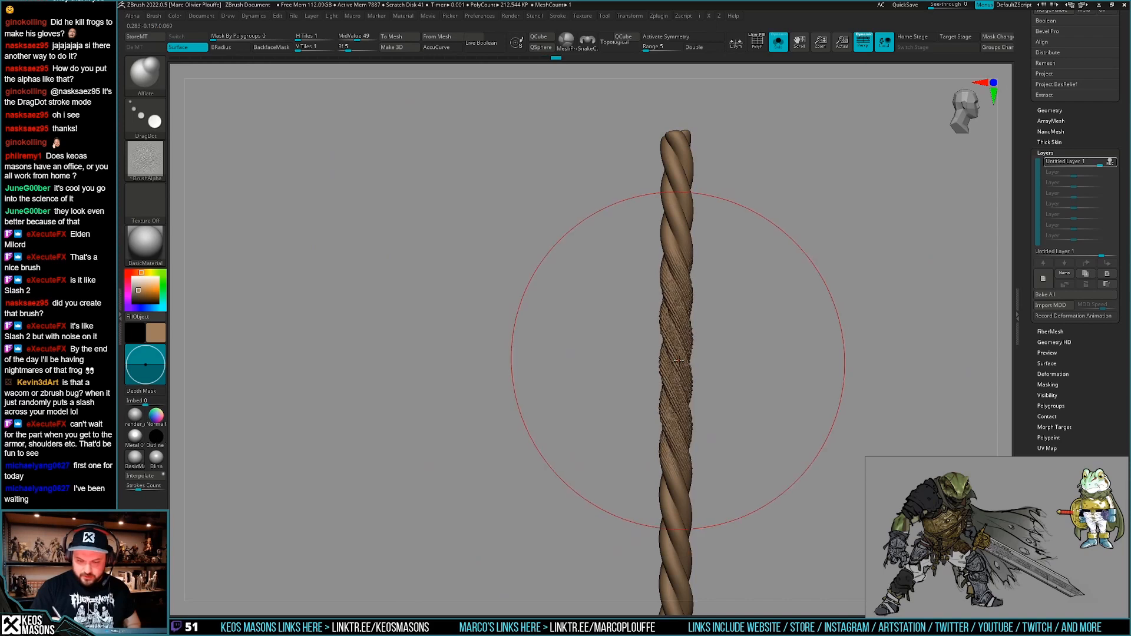
{"action": "key", "text": "ctrl+z"}
Try further jeans weave stamps along the rope strand with readjusted brush settings.
{"action": "key", "text": "space"}
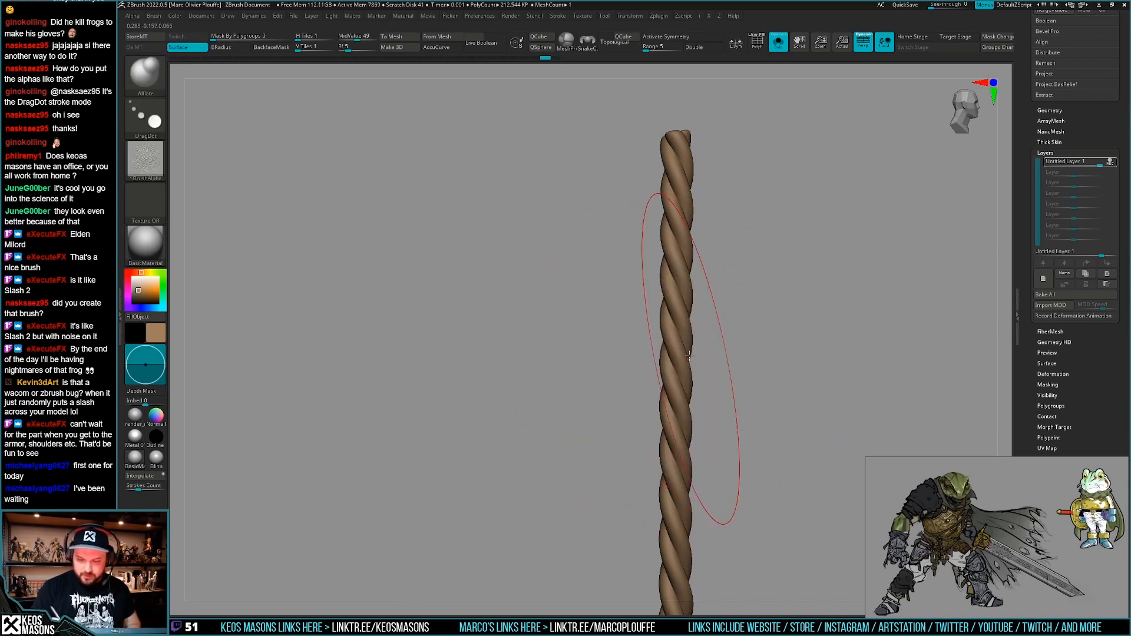
{"action": "left_click_drag", "start_coordinate": [684, 365], "coordinate": [686, 371]}
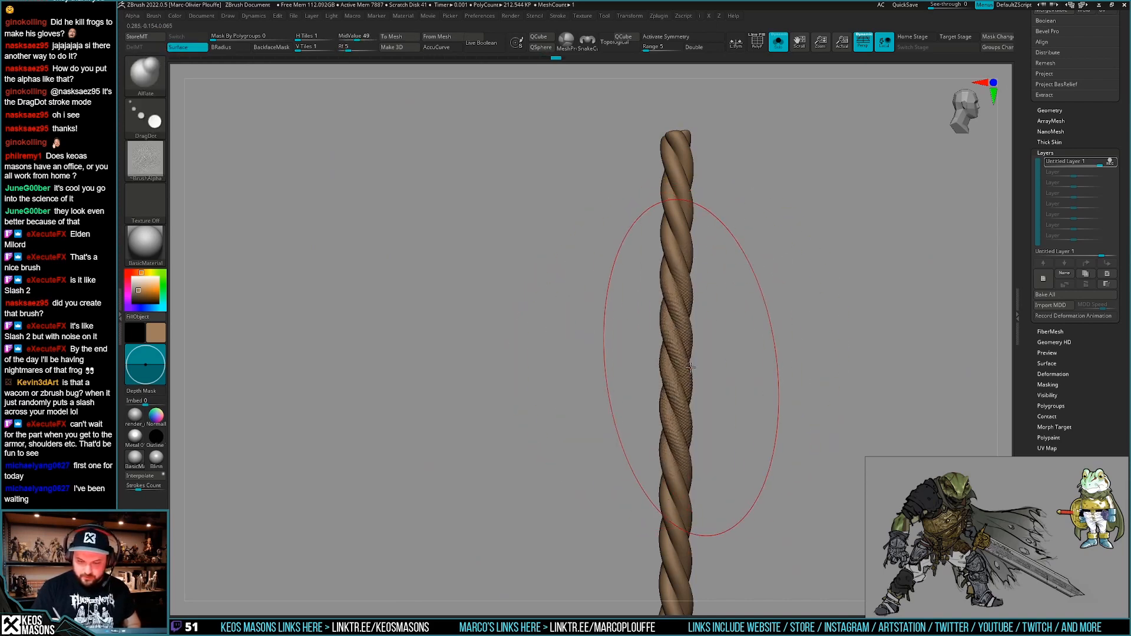
{"action": "key", "text": "ctrl+z"}
{"action": "right_click_drag", "start_coordinate": [686, 494], "coordinate": [680, 447], "text": "alt"}
{"action": "key", "text": "space"}
{"action": "mouse_move", "coordinate": [683, 448]}
{"action": "left_mouse_down"}
{"action": "mouse_move", "coordinate": [698, 448]}
{"action": "mouse_move", "coordinate": [673, 442]}
{"action": "left_mouse_up"}
{"action": "mouse_move", "coordinate": [675, 459]}
{"action": "right_mouse_down"}
{"action": "mouse_move", "coordinate": [686, 483]}
{"action": "mouse_move", "coordinate": [733, 432]}
{"action": "mouse_move", "coordinate": [751, 447]}
{"action": "mouse_move", "coordinate": [727, 449]}
{"action": "right_mouse_up"}
{"action": "key", "text": "ctrl+z"}
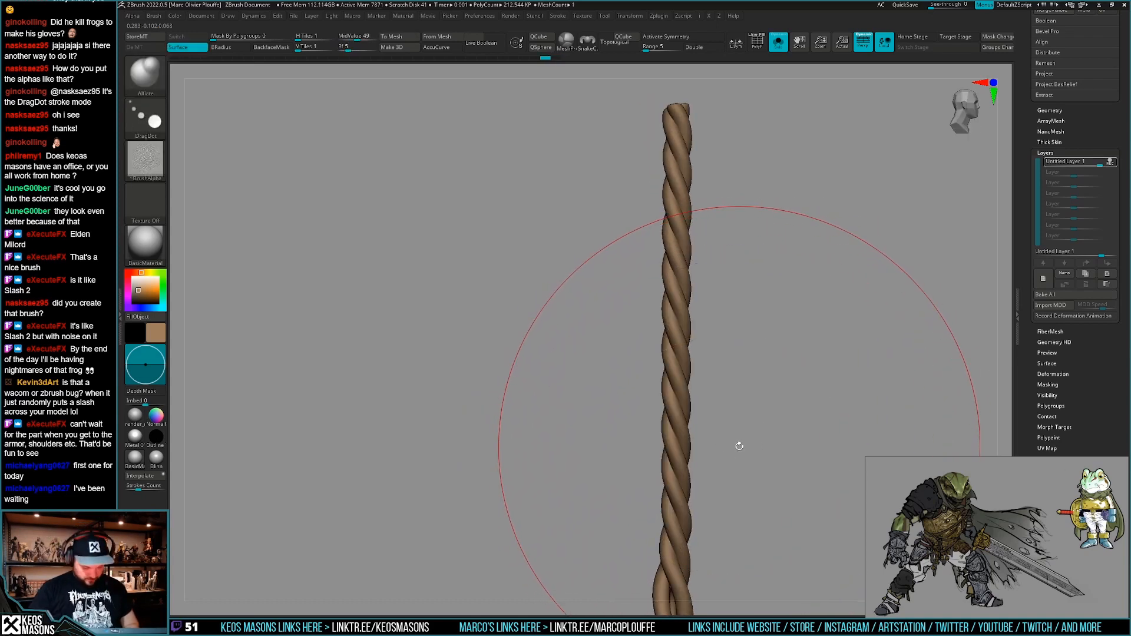
{"action": "left_click_drag", "start_coordinate": [689, 383], "coordinate": [681, 379]}
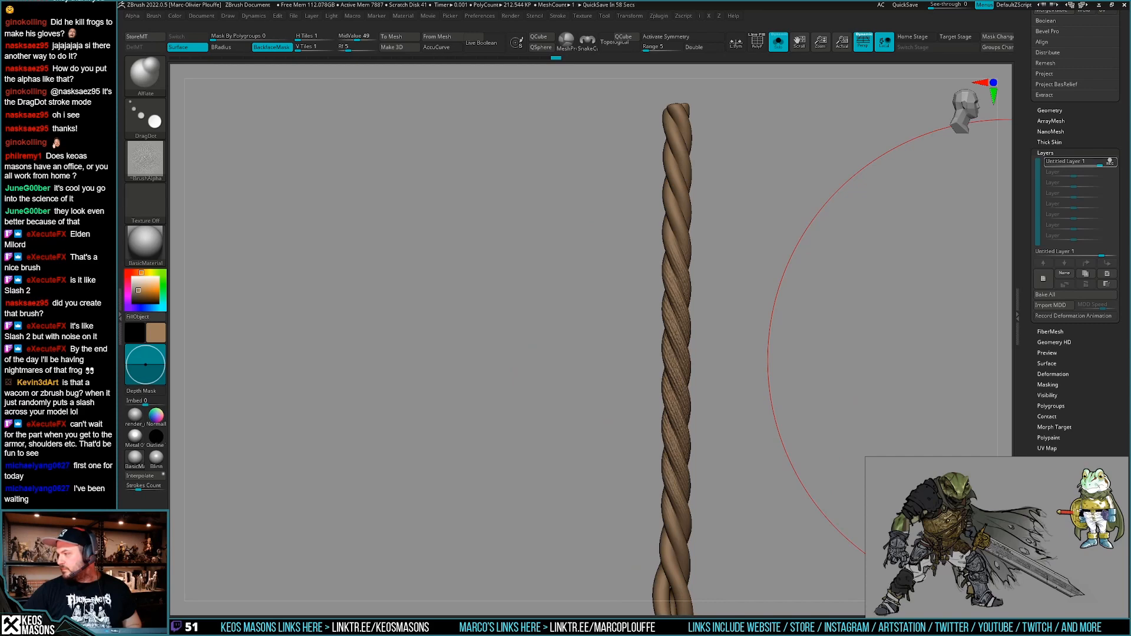
{"action": "right_click", "coordinate": [730, 412]}
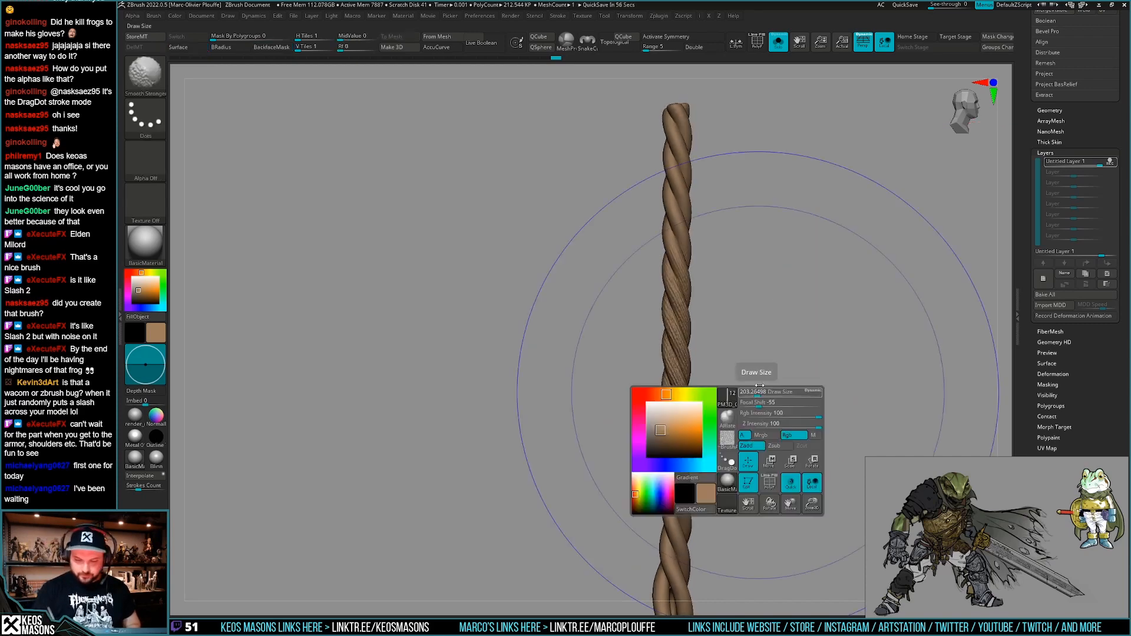
{"action": "key", "text": "ctrl+z"}
Stamp the jeans weave alpha around the middle of the hanging rope strand from several angles.
{"action": "left_click_drag", "start_coordinate": [682, 377], "coordinate": [676, 370]}
{"action": "right_click_drag", "start_coordinate": [681, 371], "coordinate": [676, 333]}
{"action": "left_click_drag", "start_coordinate": [665, 336], "coordinate": [664, 329]}
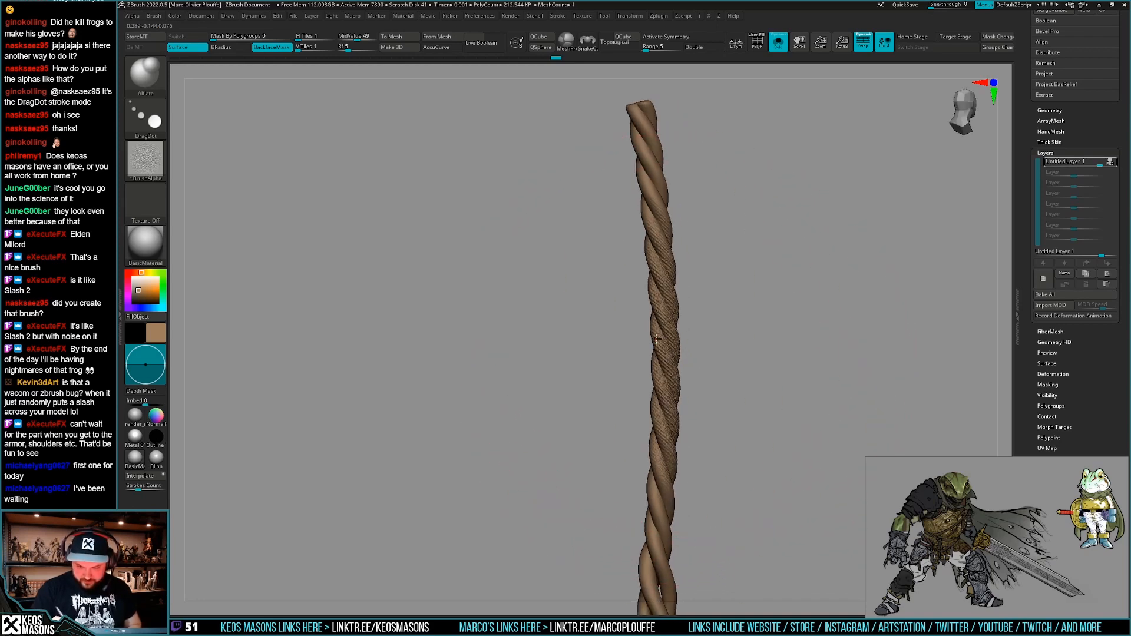
{"action": "right_click_drag", "start_coordinate": [669, 333], "coordinate": [659, 376]}
{"action": "left_click_drag", "start_coordinate": [658, 375], "coordinate": [661, 379]}
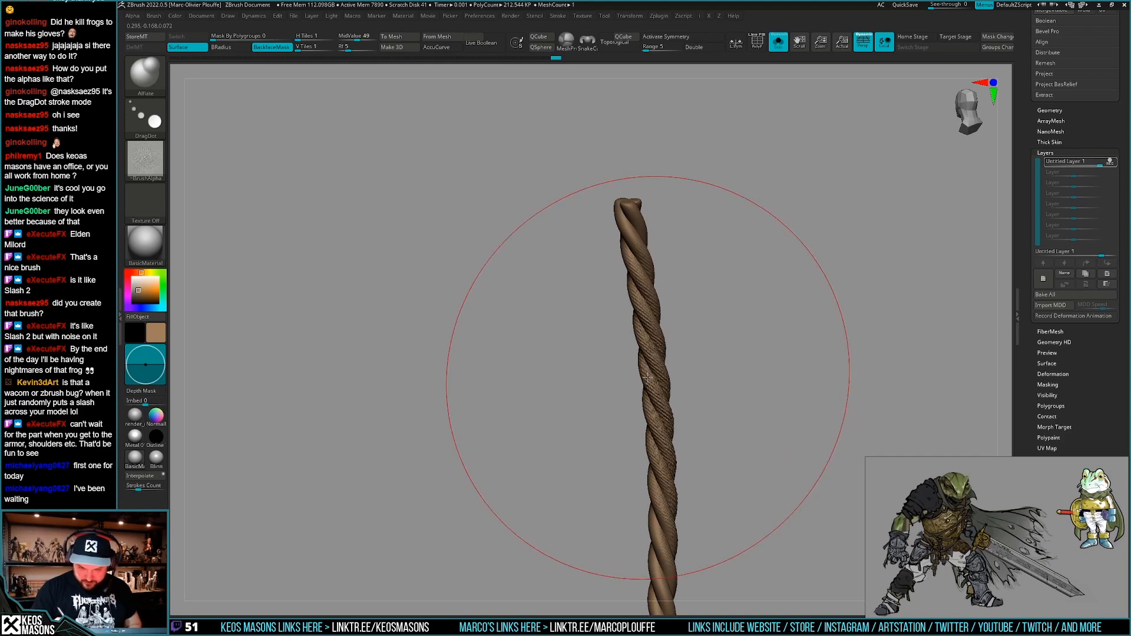
Stamp the jeans weave alpha over the top end of the rope, covering its front and side.
{"action": "mouse_move", "coordinate": [660, 379]}
{"action": "right_mouse_down"}
{"action": "mouse_move", "coordinate": [679, 333]}
{"action": "mouse_move", "coordinate": [634, 313]}
{"action": "right_mouse_up"}
{"action": "left_click_drag", "start_coordinate": [635, 314], "coordinate": [628, 310]}
{"action": "mouse_move", "coordinate": [631, 309]}
{"action": "right_mouse_down", "text": "alt"}
{"action": "mouse_move", "coordinate": [666, 355]}
{"action": "mouse_move", "coordinate": [625, 351]}
{"action": "right_mouse_up", "text": "alt"}
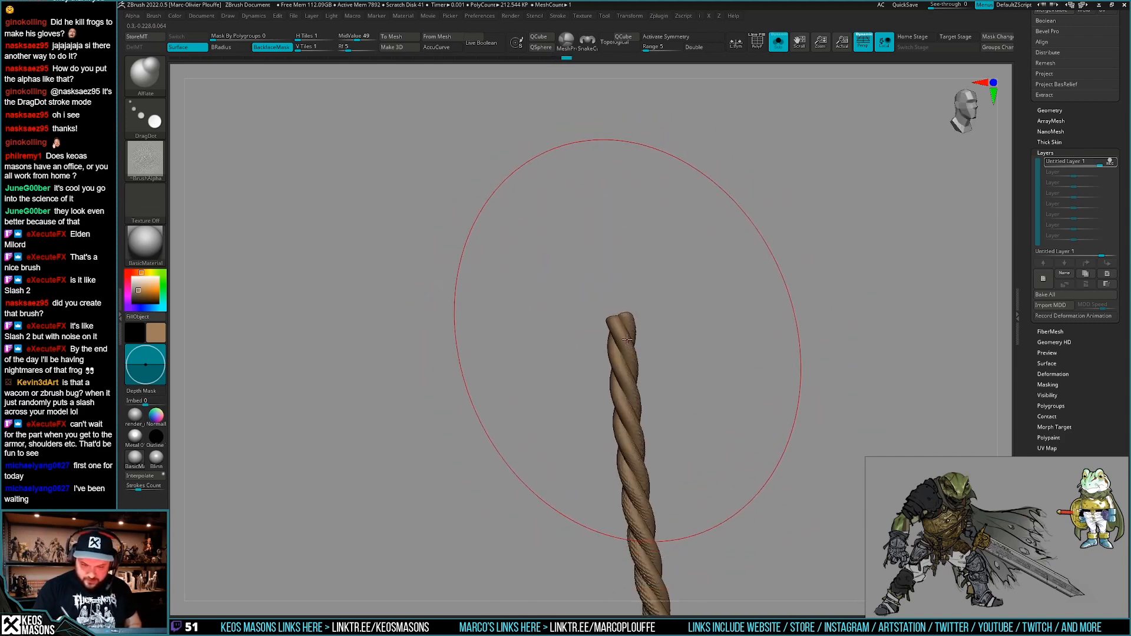
{"action": "left_click_drag", "start_coordinate": [627, 340], "coordinate": [622, 340]}
{"action": "right_click_drag", "start_coordinate": [623, 341], "coordinate": [627, 380]}
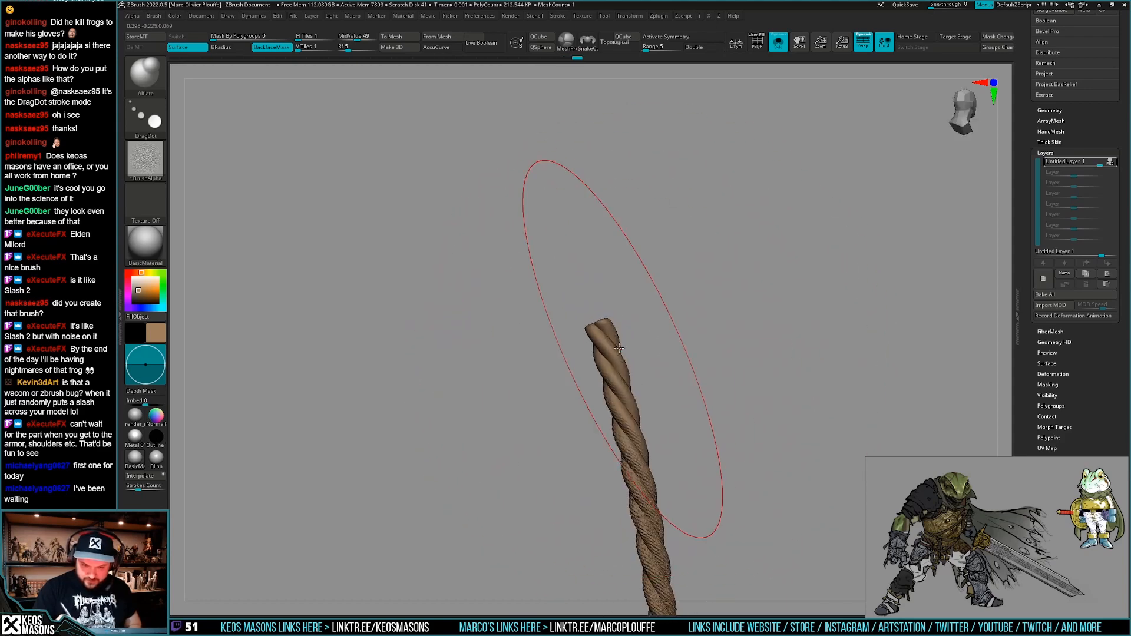
{"action": "left_click_drag", "start_coordinate": [610, 342], "coordinate": [609, 343]}
Stamp the jeans weave on the remaining untextured sides of the rope's upper half.
{"action": "right_click_drag", "start_coordinate": [644, 429], "coordinate": [673, 386], "text": "alt"}
{"action": "left_click_drag", "start_coordinate": [673, 387], "coordinate": [671, 386]}
{"action": "right_click_drag", "start_coordinate": [671, 386], "coordinate": [652, 329], "text": "alt"}
{"action": "left_click_drag", "start_coordinate": [652, 328], "coordinate": [651, 331]}
{"action": "right_click_drag", "start_coordinate": [647, 448], "coordinate": [666, 389], "text": "alt"}
{"action": "left_click_drag", "start_coordinate": [663, 390], "coordinate": [658, 391]}
{"action": "mouse_move", "coordinate": [657, 391]}
{"action": "right_mouse_down", "text": "ctrl"}
{"action": "mouse_move", "coordinate": [649, 343]}
{"action": "mouse_move", "coordinate": [669, 410]}
{"action": "mouse_move", "coordinate": [653, 383]}
{"action": "right_mouse_up", "text": "ctrl"}
{"action": "left_click_drag", "start_coordinate": [647, 375], "coordinate": [647, 374]}
Continue the jeans weave stamps down the lower half of the rope to where the strands separate.
{"action": "right_click_drag", "start_coordinate": [648, 370], "coordinate": [644, 433], "text": "alt"}
{"action": "left_click_drag", "start_coordinate": [625, 448], "coordinate": [633, 444]}
{"action": "right_click_drag", "start_coordinate": [619, 415], "coordinate": [639, 400]}
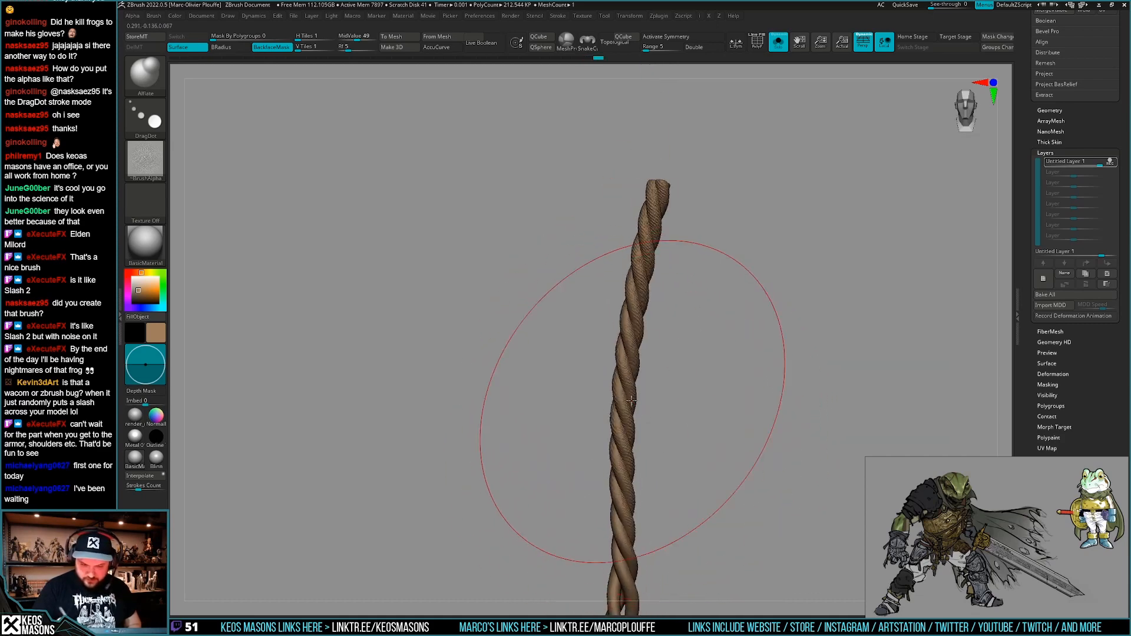
{"action": "left_click_drag", "start_coordinate": [620, 393], "coordinate": [624, 404]}
{"action": "right_click_drag", "start_coordinate": [625, 407], "coordinate": [644, 414]}
{"action": "right_click_drag", "start_coordinate": [644, 418], "coordinate": [666, 356], "text": "alt"}
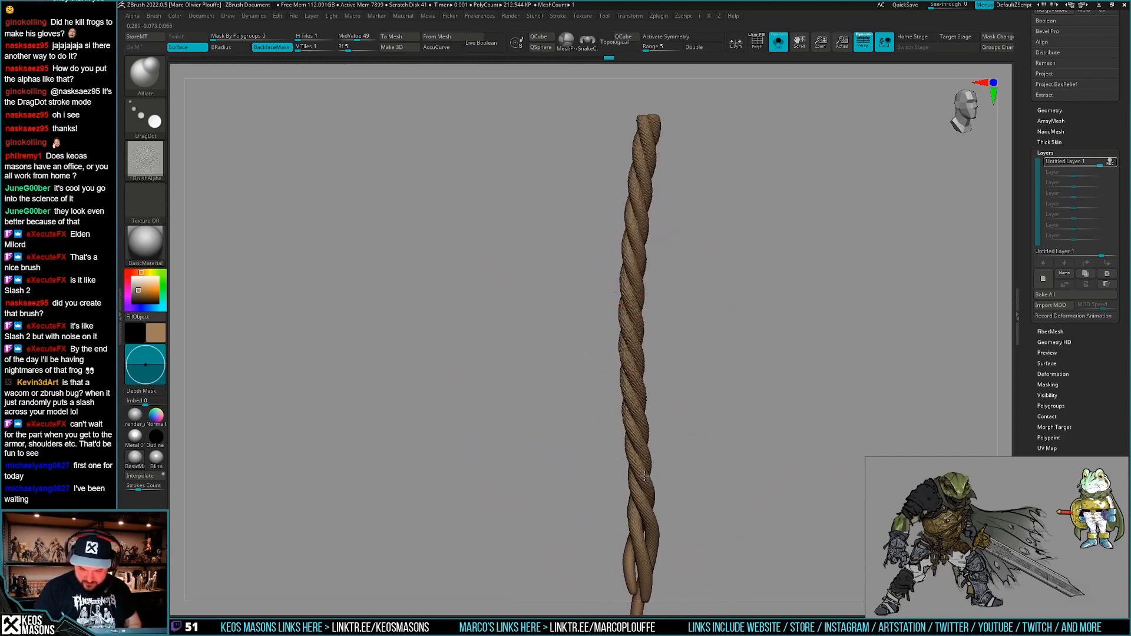
{"action": "left_click_drag", "start_coordinate": [644, 476], "coordinate": [646, 474]}
Stamp the jeans weave over the separated strands at the rope's frayed end from all around.
{"action": "mouse_move", "coordinate": [656, 462]}
{"action": "right_mouse_down", "text": "alt"}
{"action": "mouse_move", "coordinate": [651, 475]}
{"action": "mouse_move", "coordinate": [646, 459]}
{"action": "right_mouse_up", "text": "alt"}
{"action": "left_click_drag", "start_coordinate": [670, 483], "coordinate": [672, 489]}
{"action": "mouse_move", "coordinate": [670, 494]}
{"action": "right_mouse_down", "text": "alt"}
{"action": "mouse_move", "coordinate": [642, 464]}
{"action": "mouse_move", "coordinate": [626, 471]}
{"action": "mouse_move", "coordinate": [656, 478]}
{"action": "right_mouse_up", "text": "alt"}
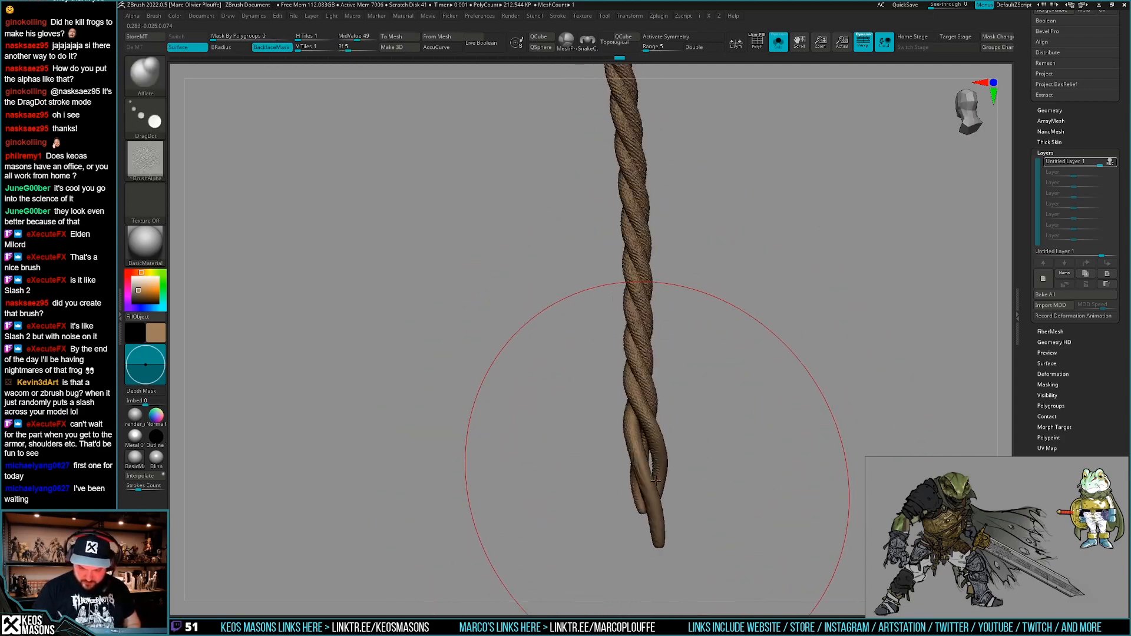
{"action": "left_click_drag", "start_coordinate": [656, 480], "coordinate": [647, 489]}
{"action": "mouse_move", "coordinate": [647, 489]}
{"action": "right_mouse_down", "text": "ctrl"}
{"action": "mouse_move", "coordinate": [652, 458]}
{"action": "mouse_move", "coordinate": [660, 496]}
{"action": "mouse_move", "coordinate": [651, 448]}
{"action": "mouse_move", "coordinate": [655, 462]}
{"action": "right_mouse_up", "text": "ctrl"}
{"action": "left_click_drag", "start_coordinate": [656, 465], "coordinate": [654, 462]}
{"action": "mouse_move", "coordinate": [654, 462]}
{"action": "right_mouse_down", "text": "ctrl"}
{"action": "mouse_move", "coordinate": [652, 441]}
{"action": "mouse_move", "coordinate": [651, 514]}
{"action": "mouse_move", "coordinate": [693, 501]}
{"action": "mouse_move", "coordinate": [689, 442]}
{"action": "right_mouse_up", "text": "ctrl"}
{"action": "right_click", "coordinate": [651, 508]}
{"action": "right_click", "coordinate": [693, 502]}
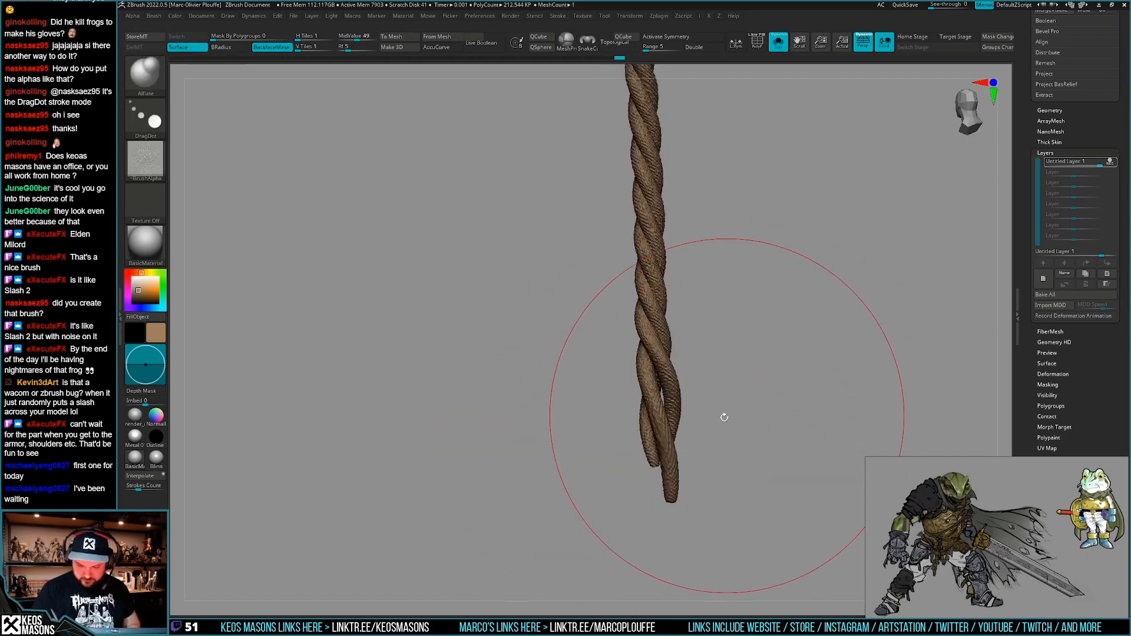
{"action": "left_click_drag", "start_coordinate": [671, 457], "coordinate": [669, 462]}
{"action": "mouse_move", "coordinate": [668, 462]}
{"action": "right_mouse_down", "text": "ctrl"}
{"action": "mouse_move", "coordinate": [668, 443]}
{"action": "mouse_move", "coordinate": [678, 456]}
{"action": "mouse_move", "coordinate": [666, 485]}
{"action": "right_mouse_up", "text": "ctrl"}
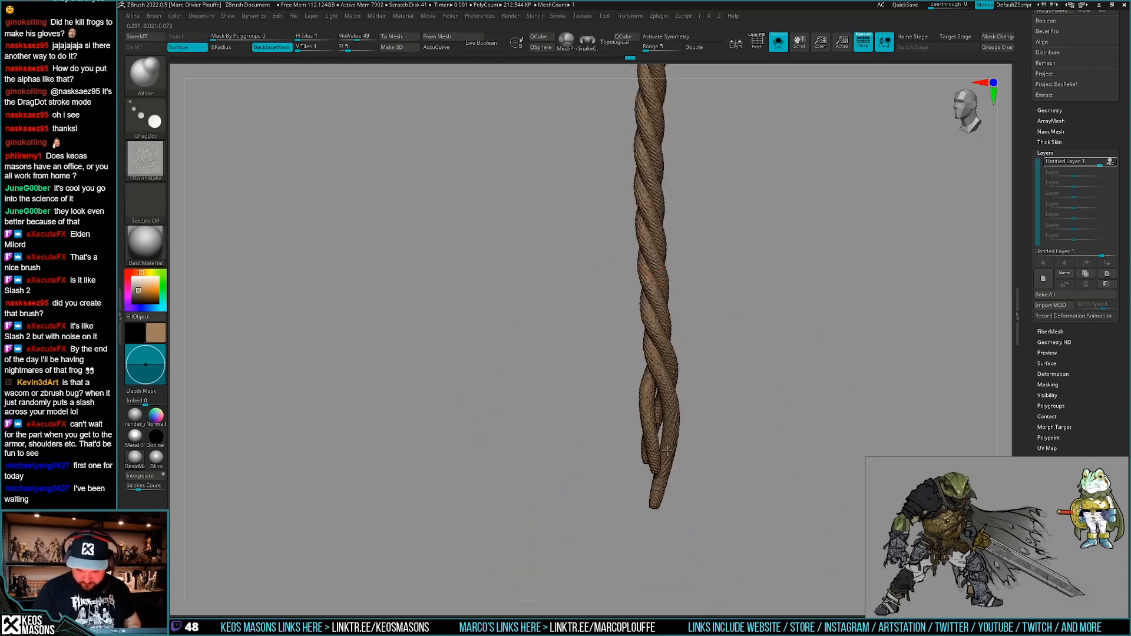
Isolate a single strand of the rope, stamp the weave on its covered sides, and show the whole rope again.
{"action": "right_click_drag", "start_coordinate": [674, 457], "coordinate": [670, 439]}
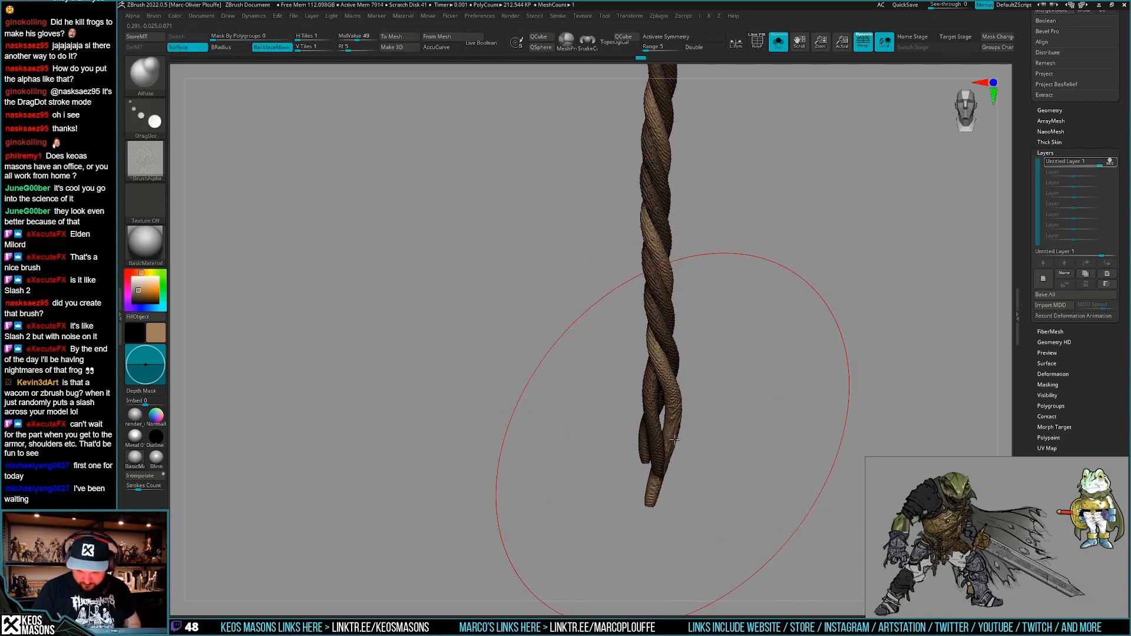
{"action": "key", "text": "ctrl+z"}
{"action": "key", "text": "ctrl+z"}
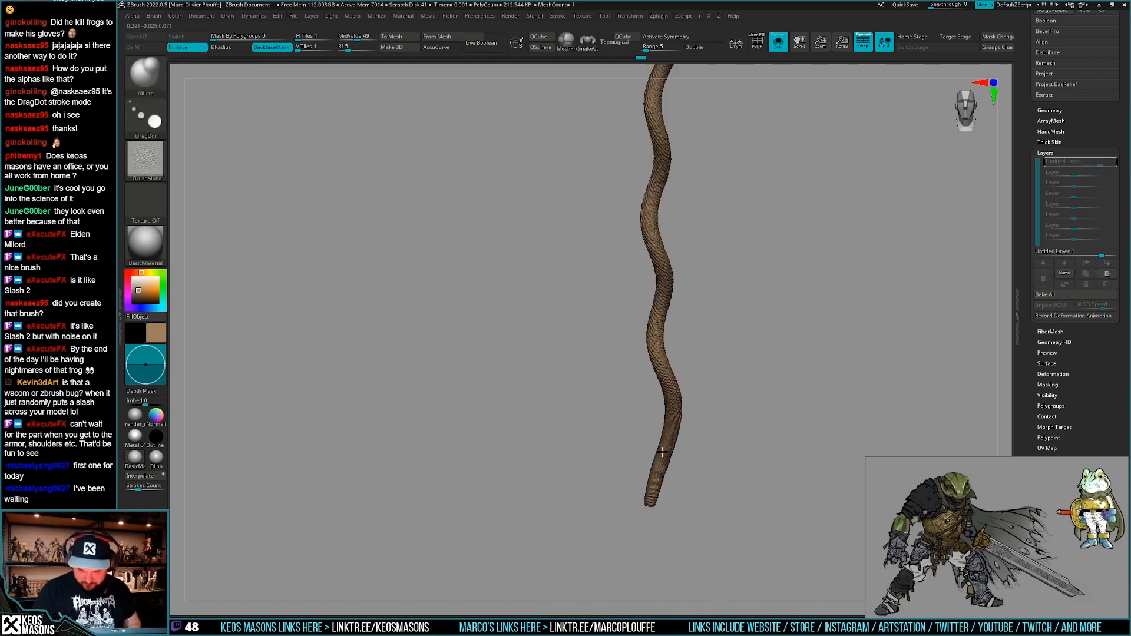
{"action": "mouse_move", "coordinate": [663, 459]}
{"action": "right_mouse_down"}
{"action": "mouse_move", "coordinate": [661, 449]}
{"action": "mouse_move", "coordinate": [656, 466]}
{"action": "mouse_move", "coordinate": [657, 441]}
{"action": "right_mouse_up"}
{"action": "key", "text": "ctrl+shift+z"}
{"action": "key", "text": "ctrl+shift+z"}
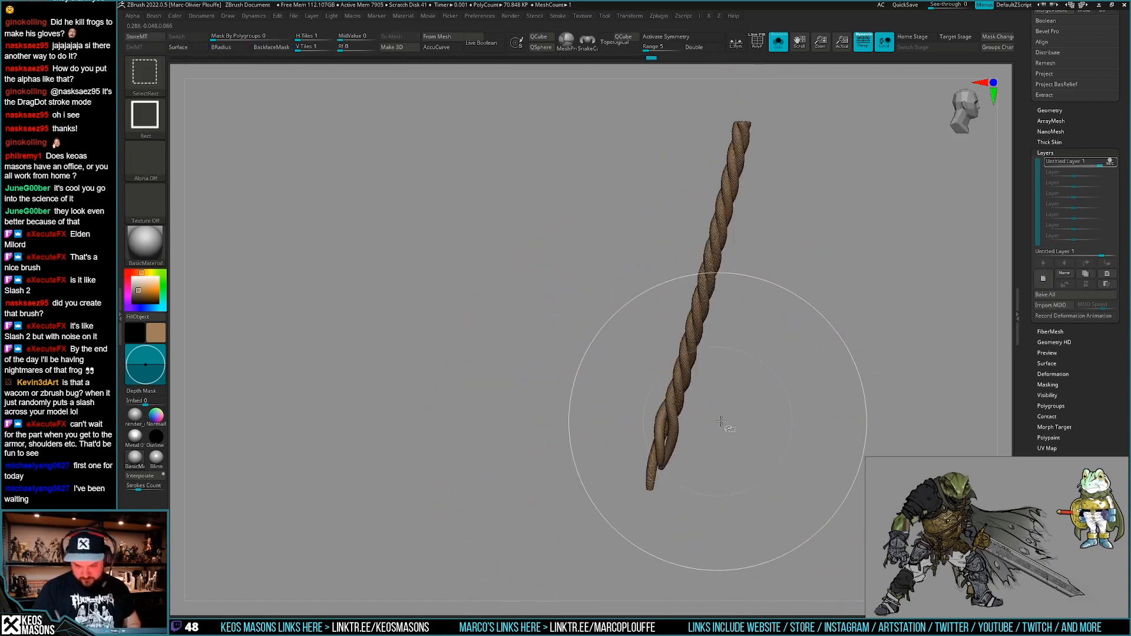
{"action": "mouse_move", "coordinate": [718, 423]}
{"action": "right_mouse_down", "text": "ctrl"}
{"action": "mouse_move", "coordinate": [705, 394]}
{"action": "mouse_move", "coordinate": [681, 523]}
{"action": "mouse_move", "coordinate": [665, 465]}
{"action": "mouse_move", "coordinate": [669, 480]}
{"action": "mouse_move", "coordinate": [694, 447]}
{"action": "mouse_move", "coordinate": [702, 488]}
{"action": "right_mouse_up", "text": "ctrl"}
Compare the rope with the glove and try a stronger jeans weave stamp with changed brush settings.
{"action": "key", "text": "alt+s"}
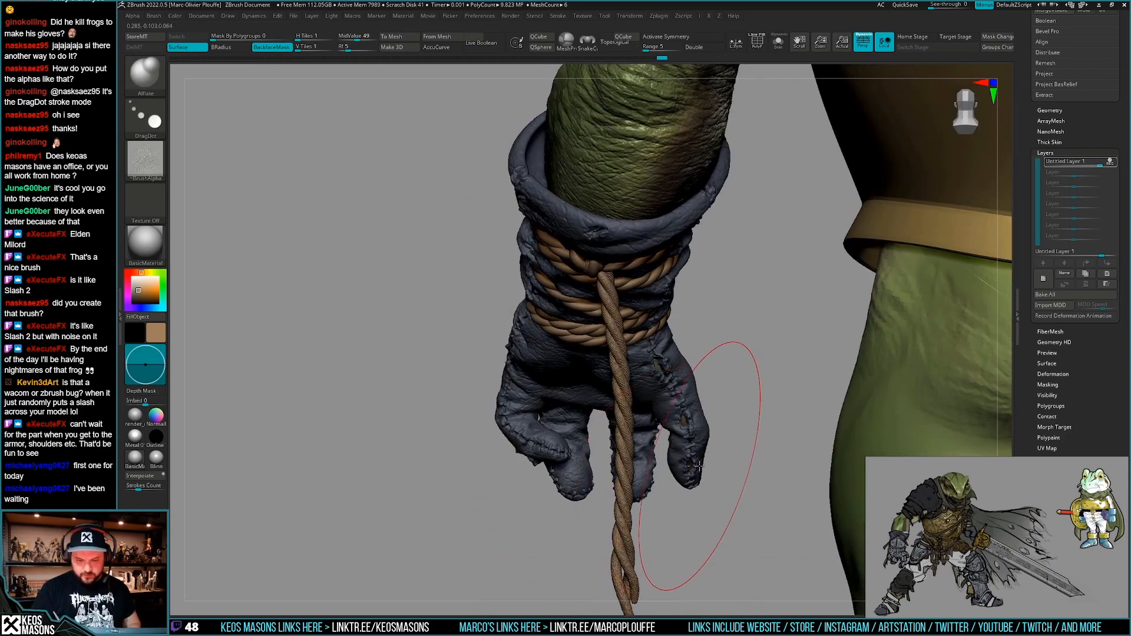
{"action": "key", "text": "alt+s"}
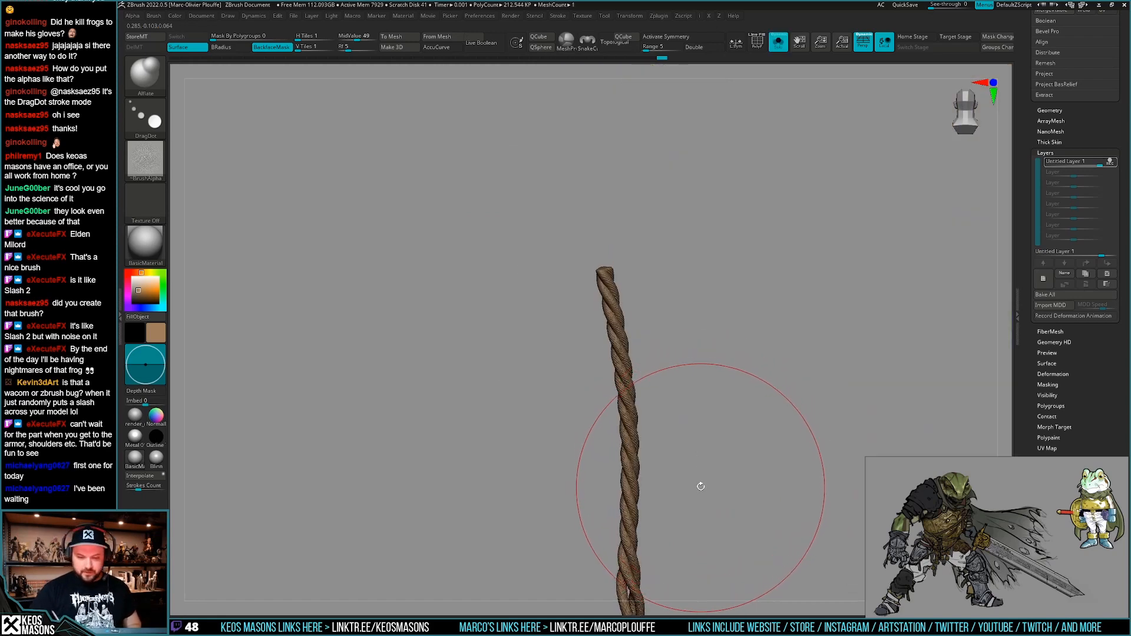
{"action": "right_click_drag", "start_coordinate": [680, 456], "coordinate": [677, 501], "text": "ctrl"}
{"action": "key", "text": "space"}
{"action": "left_click_drag", "start_coordinate": [639, 394], "coordinate": [663, 395]}
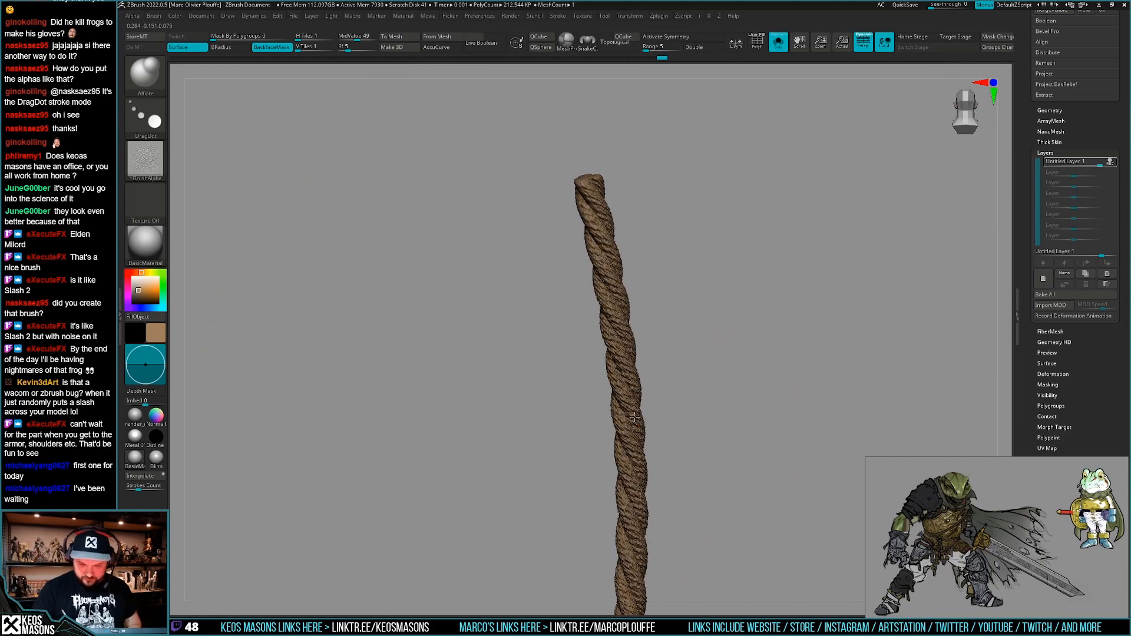
{"action": "mouse_move", "coordinate": [632, 440]}
{"action": "right_mouse_down", "text": "ctrl"}
{"action": "mouse_move", "coordinate": [635, 419]}
{"action": "mouse_move", "coordinate": [691, 449]}
{"action": "mouse_move", "coordinate": [699, 478]}
{"action": "mouse_move", "coordinate": [659, 468]}
{"action": "mouse_move", "coordinate": [690, 448]}
{"action": "mouse_move", "coordinate": [696, 426]}
{"action": "right_mouse_up", "text": "ctrl"}
{"action": "key", "text": "ctrl+z"}
{"action": "key", "text": "ctrl+z"}
Restamp the jeans weave more strongly around the upper and middle rope from several angles.
{"action": "left_click_drag", "start_coordinate": [630, 386], "coordinate": [624, 395]}
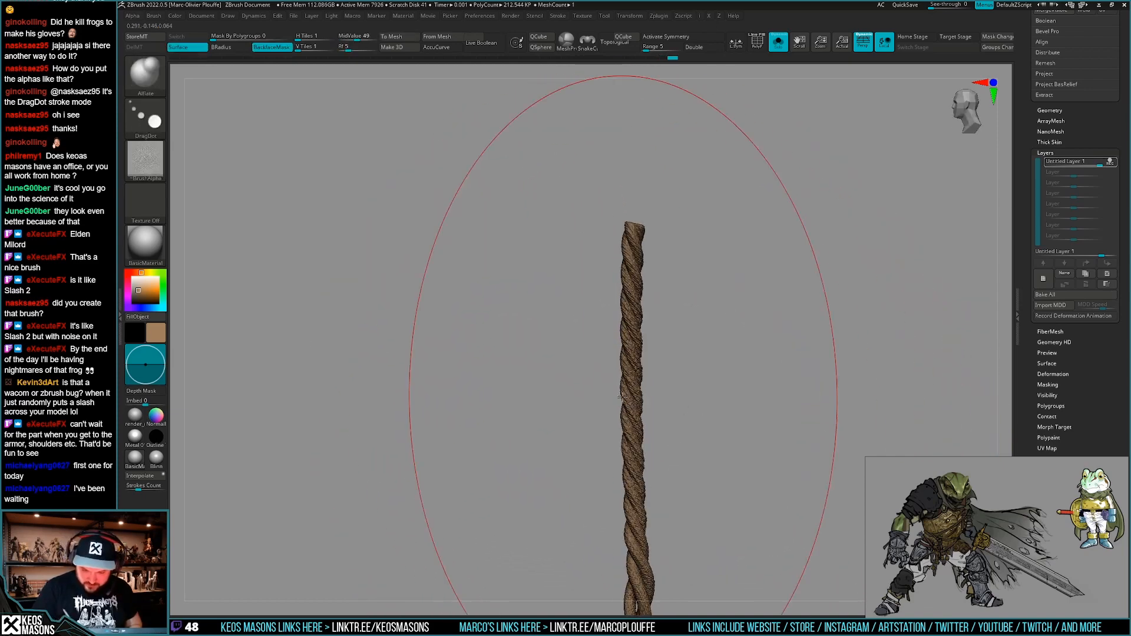
{"action": "right_click_drag", "start_coordinate": [646, 397], "coordinate": [625, 400]}
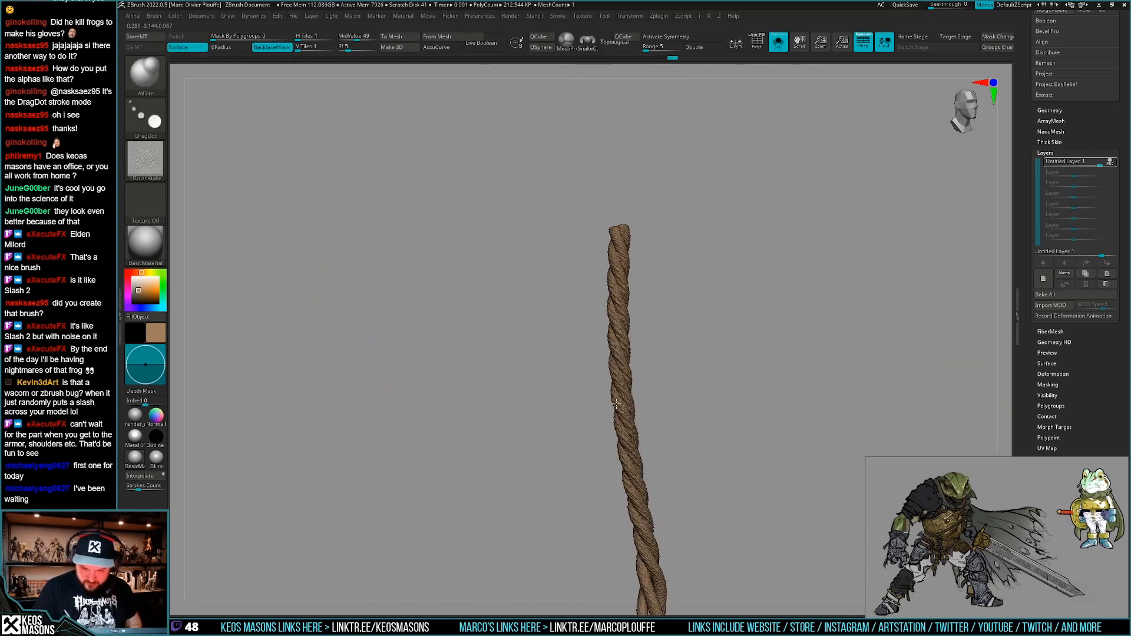
{"action": "left_click_drag", "start_coordinate": [616, 404], "coordinate": [618, 404]}
{"action": "right_click_drag", "start_coordinate": [623, 406], "coordinate": [643, 376], "text": "ctrl"}
{"action": "key", "text": "alt+shift+s"}
{"action": "key", "text": "alt+shift+s"}
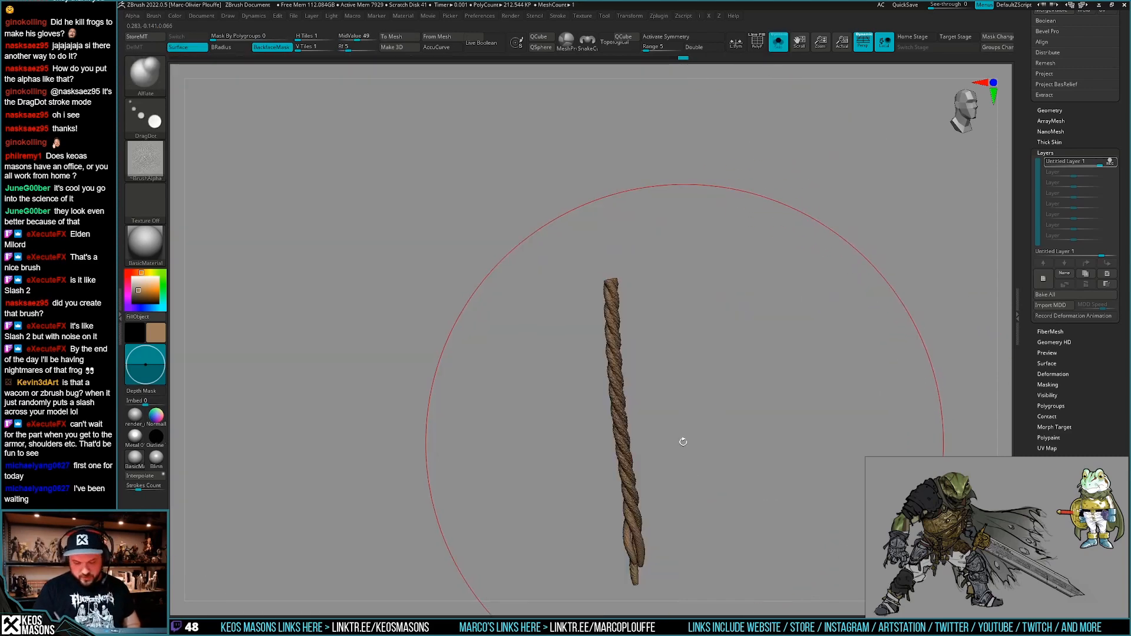
Bring back the full figure, select the rope coils wrapped around the glove, and isolate them.
{"action": "mouse_move", "coordinate": [682, 442]}
{"action": "right_mouse_down"}
{"action": "mouse_move", "coordinate": [661, 464]}
{"action": "mouse_move", "coordinate": [695, 440]}
{"action": "mouse_move", "coordinate": [641, 514]}
{"action": "mouse_move", "coordinate": [661, 474]}
{"action": "mouse_move", "coordinate": [644, 454]}
{"action": "mouse_move", "coordinate": [668, 483]}
{"action": "mouse_move", "coordinate": [654, 492]}
{"action": "mouse_move", "coordinate": [666, 510]}
{"action": "mouse_move", "coordinate": [649, 513]}
{"action": "right_mouse_up"}
{"action": "key", "text": "alt+shift+s"}
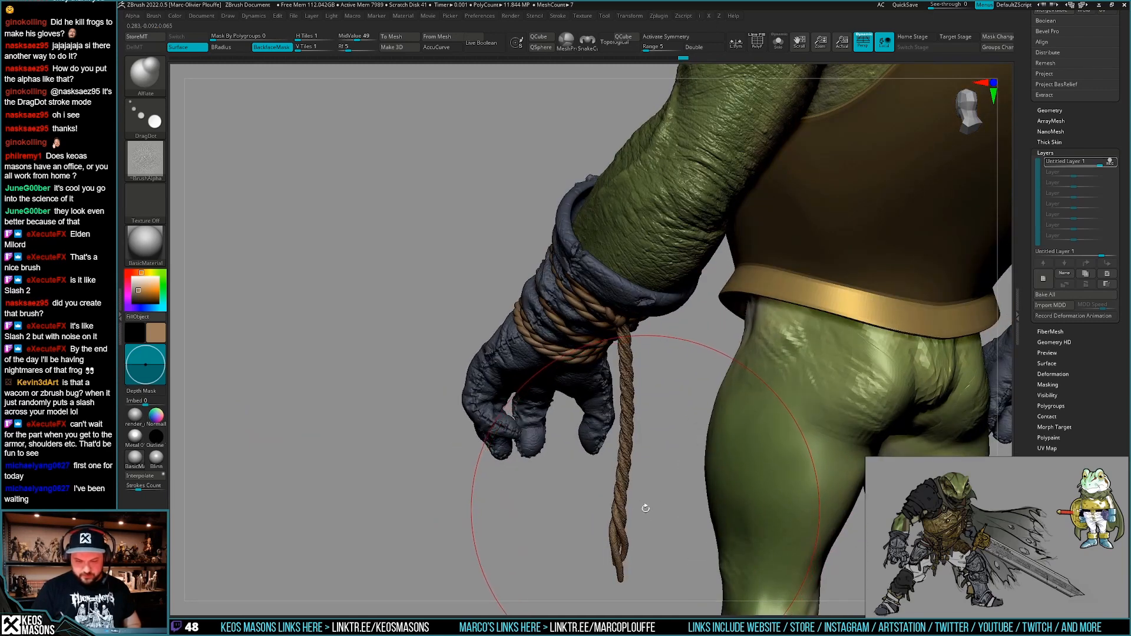
{"action": "right_click_drag", "start_coordinate": [643, 483], "coordinate": [640, 359]}
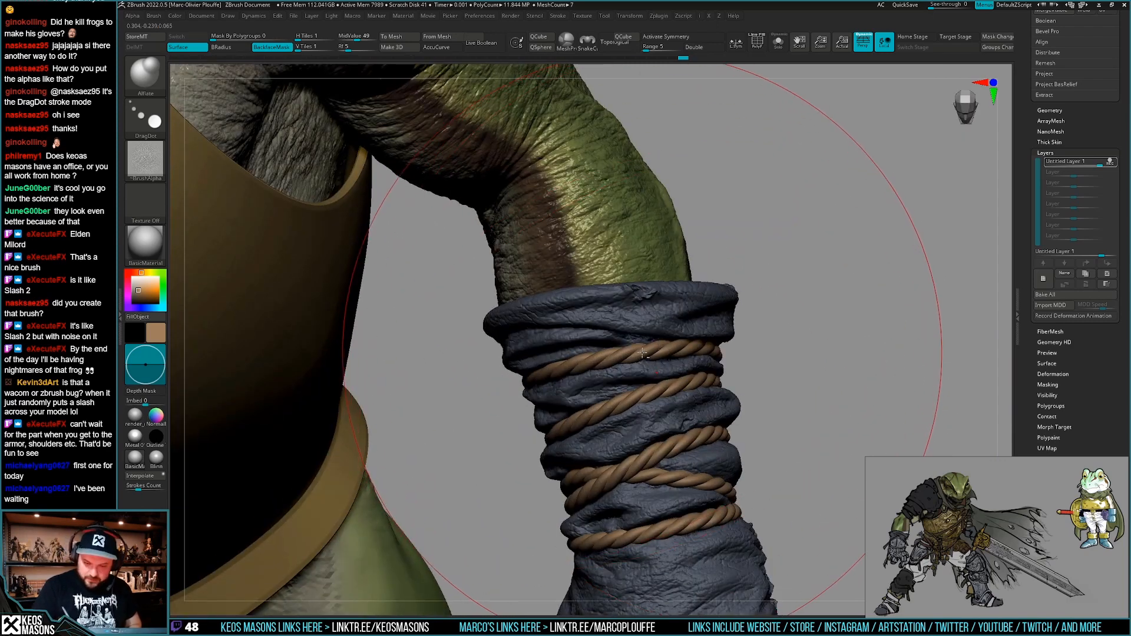
{"action": "left_click", "coordinate": [642, 353], "text": "alt"}
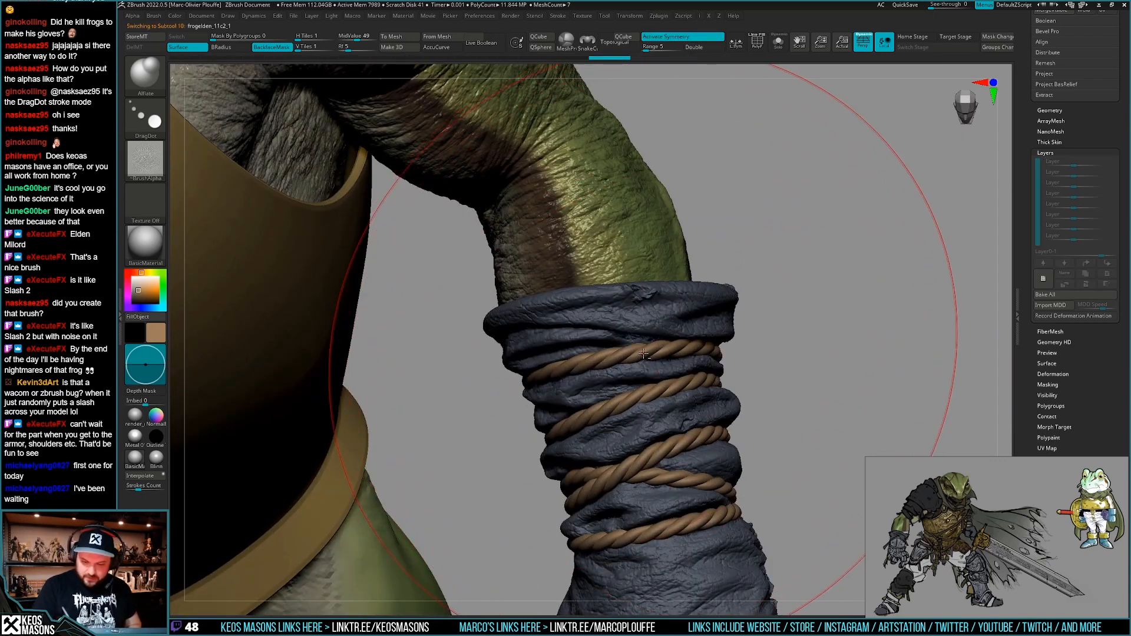
{"action": "key", "text": "alt+s"}
{"action": "right_click_drag", "start_coordinate": [644, 356], "coordinate": [717, 362]}
{"action": "key", "text": "shift+f"}
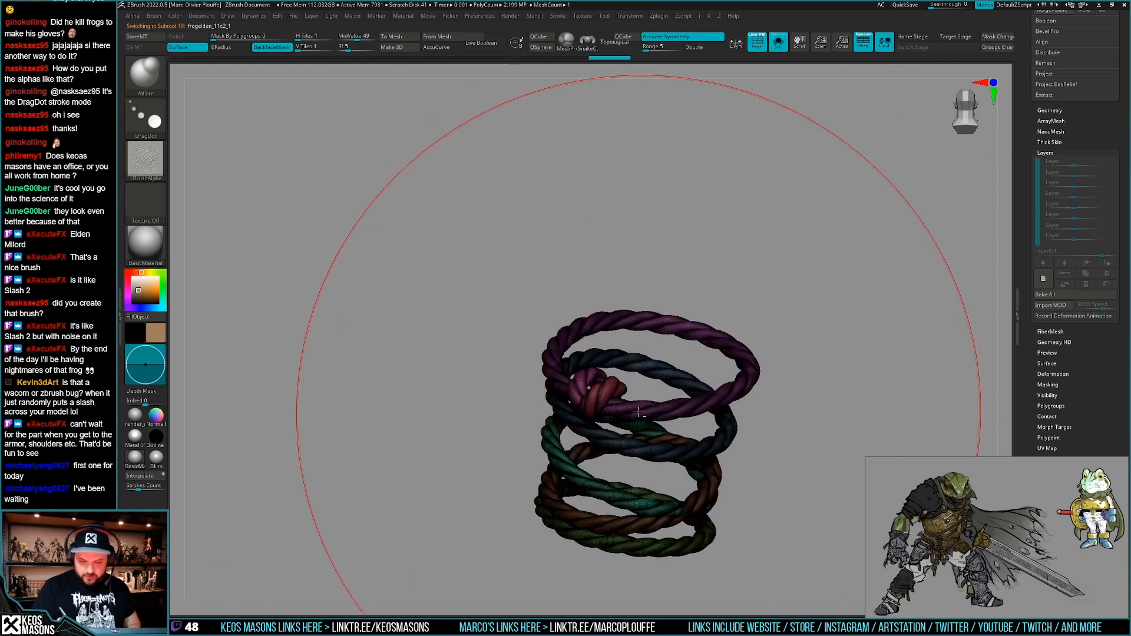
{"action": "key", "text": "shift+f"}
{"action": "right_click_drag", "start_coordinate": [659, 409], "coordinate": [663, 377]}
Mask all the rope coils except one loop of the small knot.
{"action": "key", "text": "w"}
{"action": "left_click_drag", "start_coordinate": [620, 408], "coordinate": [596, 398], "text": "ctrl"}
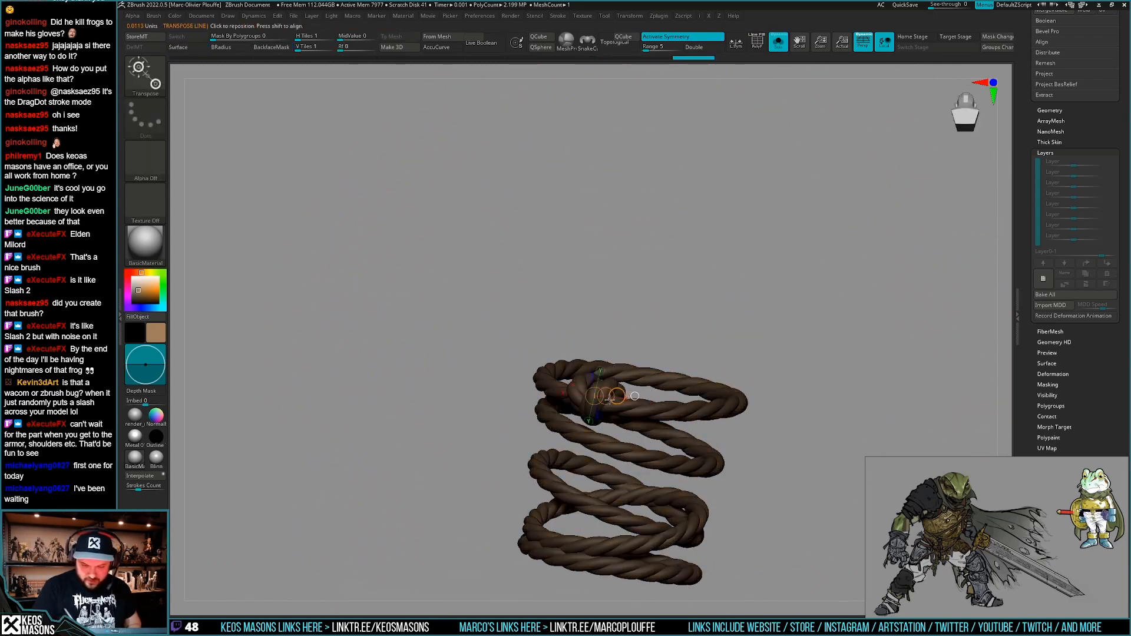
{"action": "right_click_drag", "start_coordinate": [600, 409], "coordinate": [572, 399]}
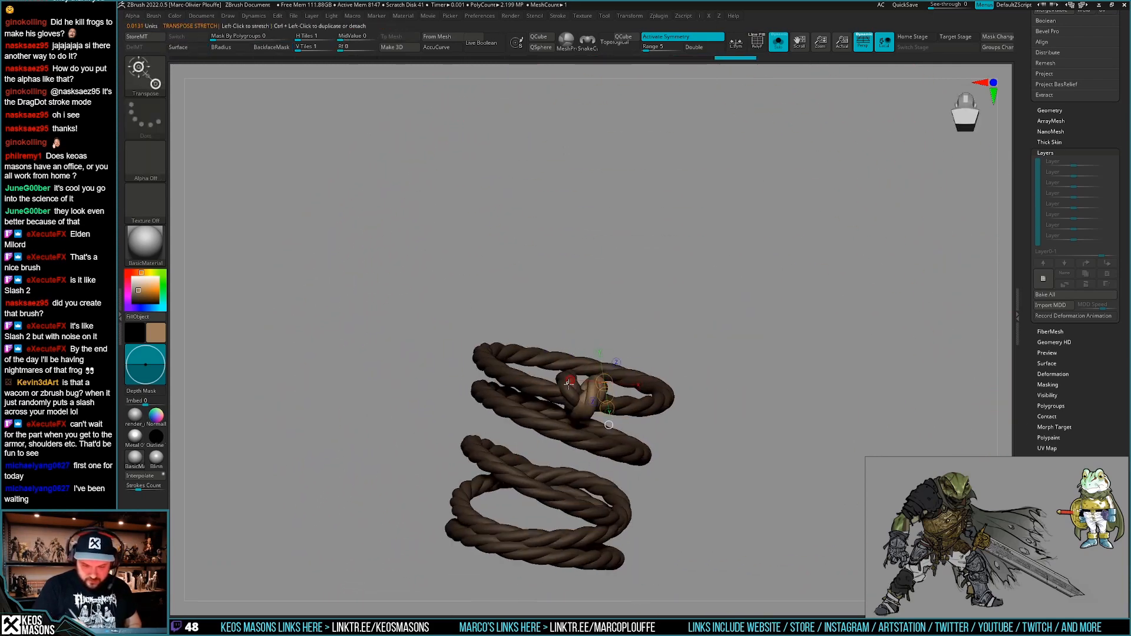
{"action": "key", "text": "q"}
Stamp the jeans weave on the unmasked knot loop with an adjusted brush, covering its visible sides.
{"action": "mouse_move", "coordinate": [722, 383]}
{"action": "right_mouse_down"}
{"action": "mouse_move", "coordinate": [692, 429]}
{"action": "mouse_move", "coordinate": [677, 386]}
{"action": "mouse_move", "coordinate": [686, 355]}
{"action": "mouse_move", "coordinate": [677, 391]}
{"action": "mouse_move", "coordinate": [629, 368]}
{"action": "right_mouse_up"}
{"action": "key", "text": "space"}
{"action": "left_click_drag", "start_coordinate": [632, 367], "coordinate": [628, 368]}
{"action": "right_click_drag", "start_coordinate": [627, 367], "coordinate": [618, 398]}
{"action": "left_click_drag", "start_coordinate": [600, 351], "coordinate": [602, 354]}
{"action": "mouse_move", "coordinate": [616, 362]}
{"action": "right_mouse_down"}
{"action": "mouse_move", "coordinate": [667, 359]}
{"action": "mouse_move", "coordinate": [669, 311]}
{"action": "right_mouse_up"}
{"action": "key", "text": "ctrl+z"}
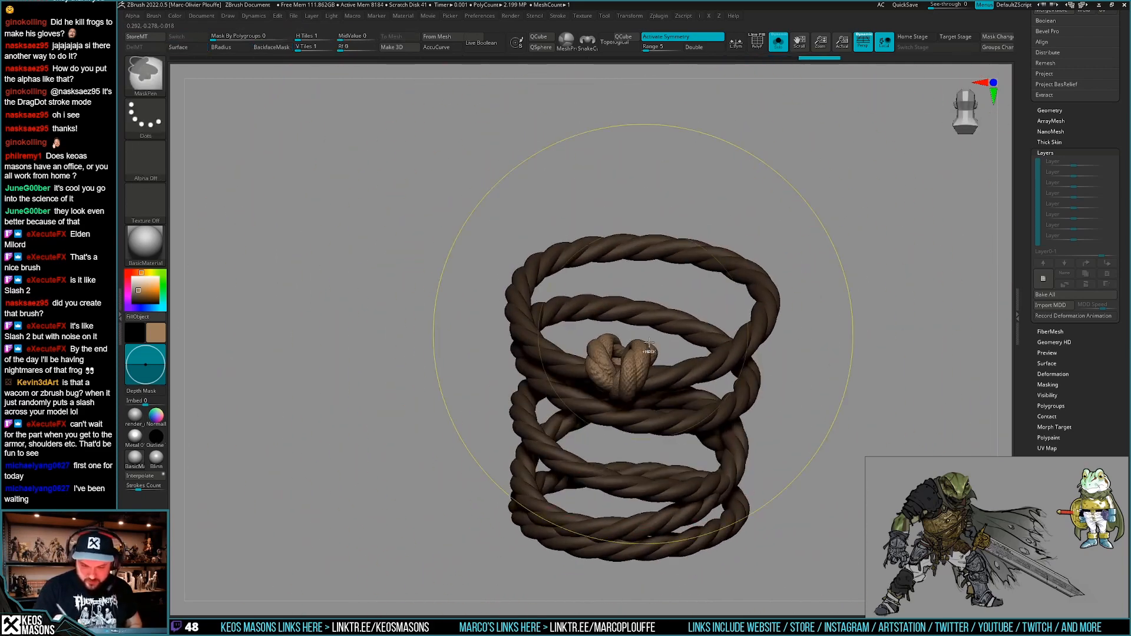
Mask everything except the knot's other loop and stamp the jeans weave on it.
{"action": "key", "text": "w"}
{"action": "key", "text": "q"}
{"action": "right_click_drag", "start_coordinate": [667, 358], "coordinate": [648, 354]}
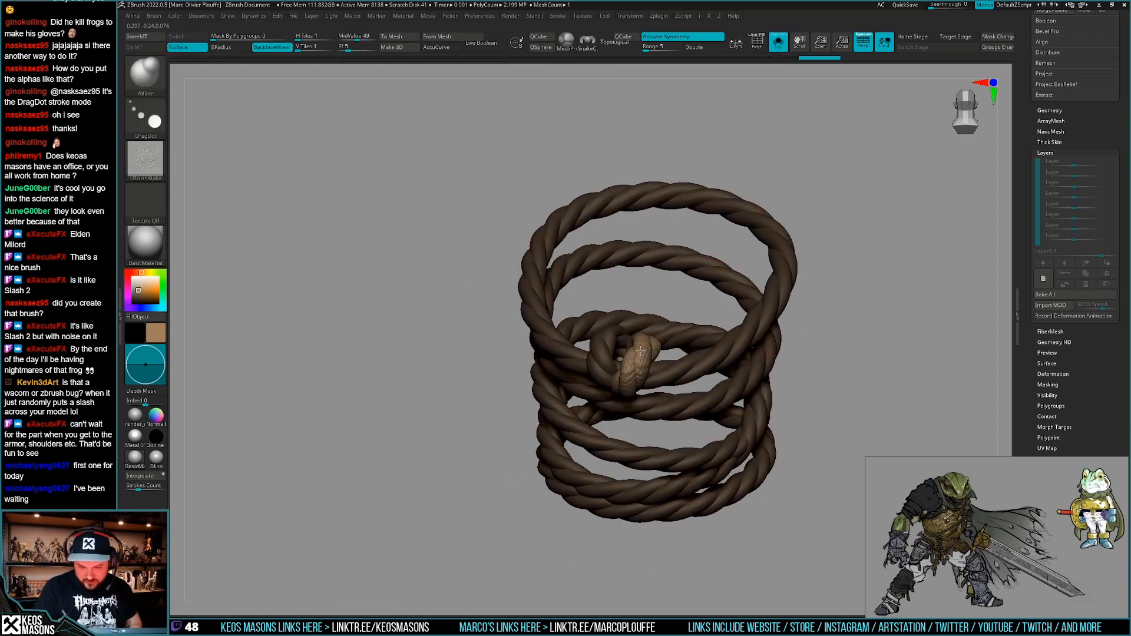
{"action": "left_click_drag", "start_coordinate": [643, 357], "coordinate": [643, 357]}
{"action": "right_click_drag", "start_coordinate": [642, 357], "coordinate": [685, 360]}
{"action": "key", "text": "space"}
{"action": "left_click_drag", "start_coordinate": [685, 360], "coordinate": [682, 360]}
{"action": "left_click_drag", "start_coordinate": [681, 360], "coordinate": [681, 359]}
Invert the mask to protect the knot and free the rope coils for texturing.
{"action": "mouse_move", "coordinate": [680, 364]}
{"action": "right_mouse_down"}
{"action": "mouse_move", "coordinate": [679, 326]}
{"action": "mouse_move", "coordinate": [655, 390]}
{"action": "mouse_move", "coordinate": [648, 306]}
{"action": "mouse_move", "coordinate": [647, 366]}
{"action": "mouse_move", "coordinate": [647, 351]}
{"action": "mouse_move", "coordinate": [593, 354]}
{"action": "mouse_move", "coordinate": [619, 438]}
{"action": "mouse_move", "coordinate": [609, 253]}
{"action": "right_mouse_up"}
{"action": "right_click_drag", "start_coordinate": [618, 401], "coordinate": [614, 344]}
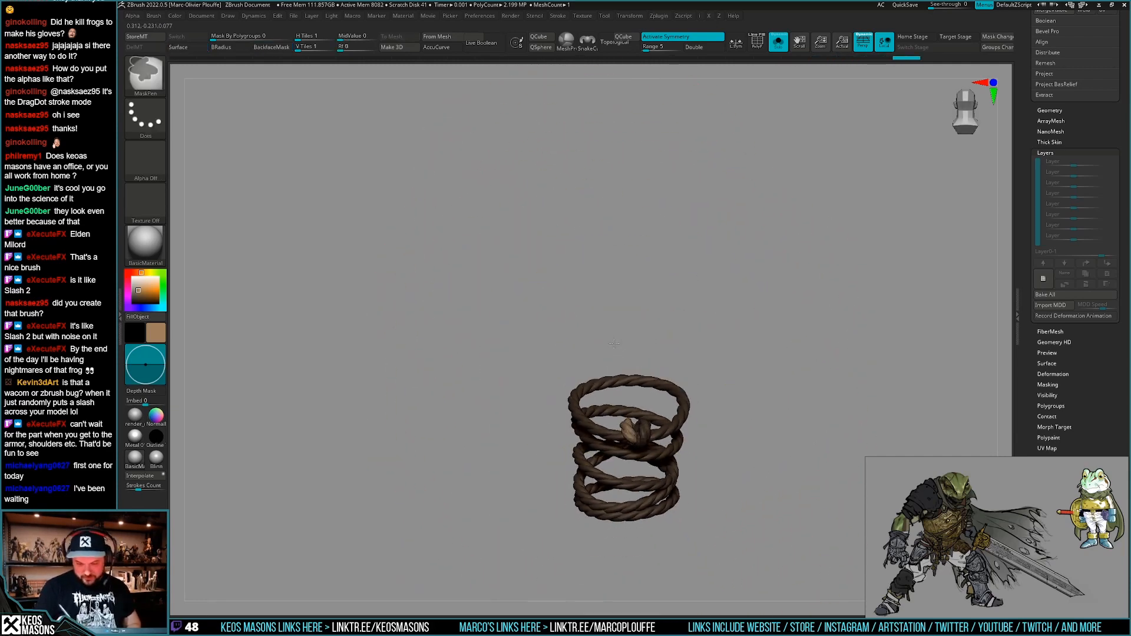
{"action": "right_click_drag", "start_coordinate": [714, 397], "coordinate": [730, 435]}
{"action": "right_click_drag", "start_coordinate": [749, 415], "coordinate": [727, 463], "text": "ctrl"}
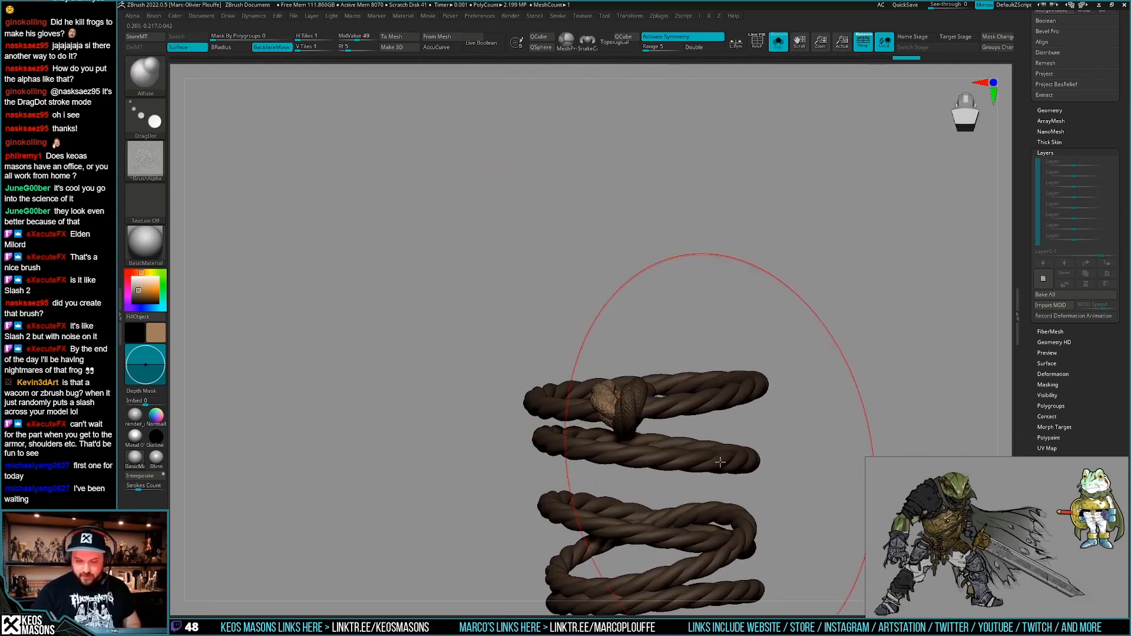
{"action": "key", "text": "w"}
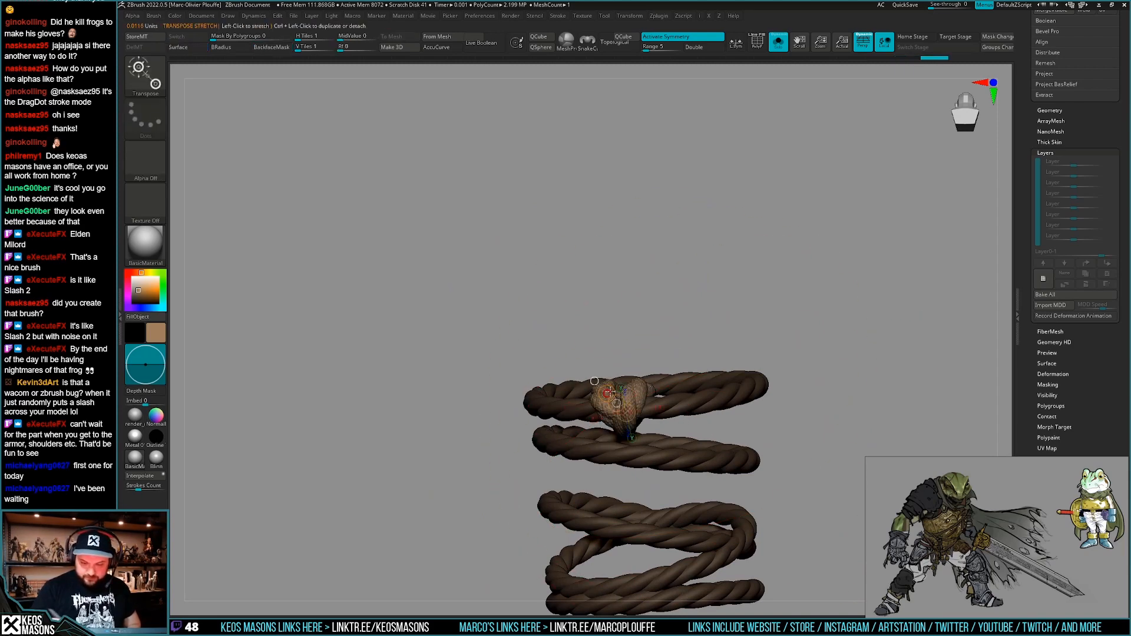
{"action": "key", "text": "q"}
{"action": "mouse_move", "coordinate": [731, 383]}
{"action": "right_mouse_down"}
{"action": "mouse_move", "coordinate": [782, 469]}
{"action": "mouse_move", "coordinate": [769, 490]}
{"action": "mouse_move", "coordinate": [810, 362]}
{"action": "mouse_move", "coordinate": [653, 468]}
{"action": "mouse_move", "coordinate": [685, 463]}
{"action": "mouse_move", "coordinate": [666, 448]}
{"action": "mouse_move", "coordinate": [730, 409]}
{"action": "mouse_move", "coordinate": [710, 421]}
{"action": "right_mouse_up"}
{"action": "left_click", "coordinate": [768, 493], "text": "ctrl"}
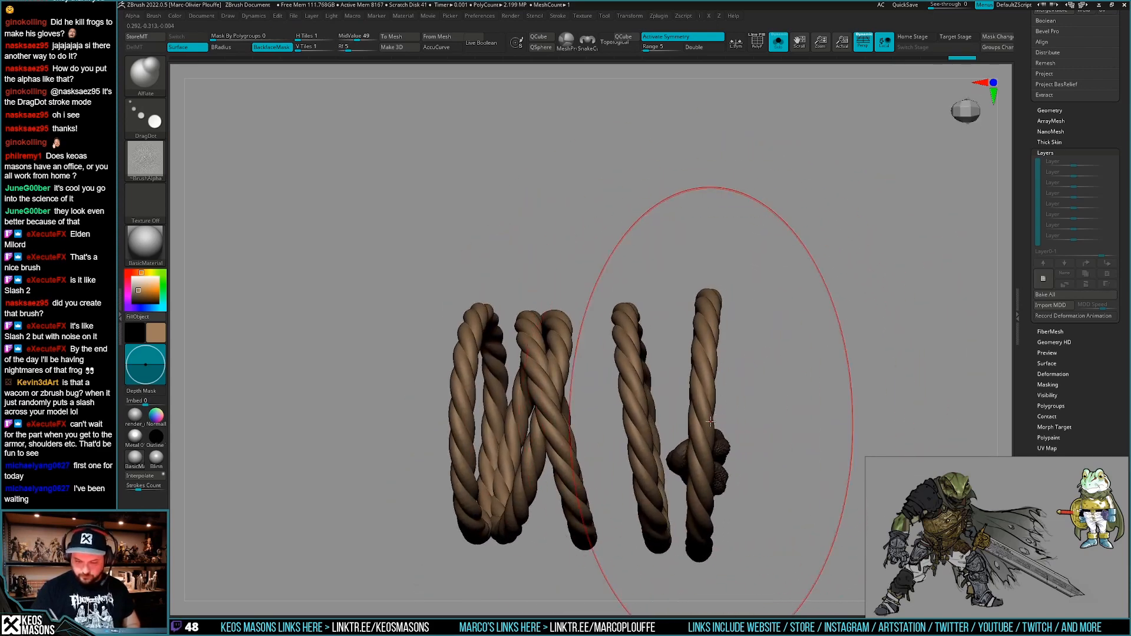
Try stamping the jeans weave across all the rope coils at once.
{"action": "left_click_drag", "start_coordinate": [705, 420], "coordinate": [700, 445]}
{"action": "key", "text": "ctrl+z"}
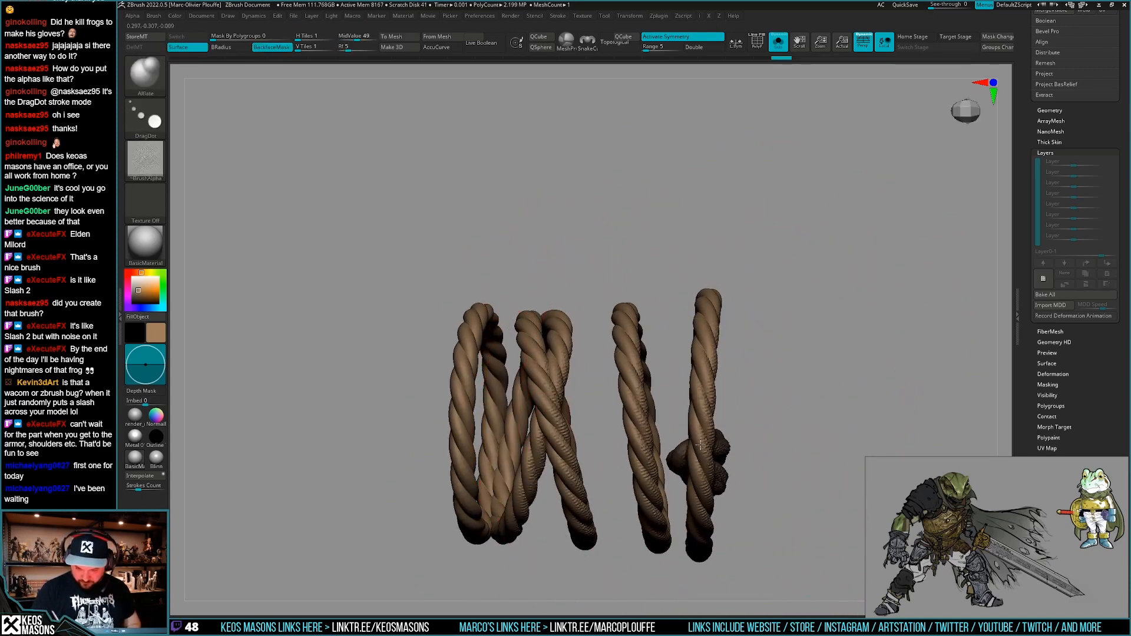
{"action": "mouse_move", "coordinate": [669, 379]}
{"action": "right_mouse_down"}
{"action": "mouse_move", "coordinate": [661, 365]}
{"action": "mouse_move", "coordinate": [688, 368]}
{"action": "right_mouse_up"}
{"action": "left_click_drag", "start_coordinate": [685, 445], "coordinate": [686, 447]}
{"action": "mouse_move", "coordinate": [746, 425]}
{"action": "right_mouse_down"}
{"action": "mouse_move", "coordinate": [738, 403]}
{"action": "mouse_move", "coordinate": [740, 442]}
{"action": "right_mouse_up"}
{"action": "key", "text": "ctrl+z"}
{"action": "key", "text": "shift+f"}
{"action": "key", "text": "shift+f"}
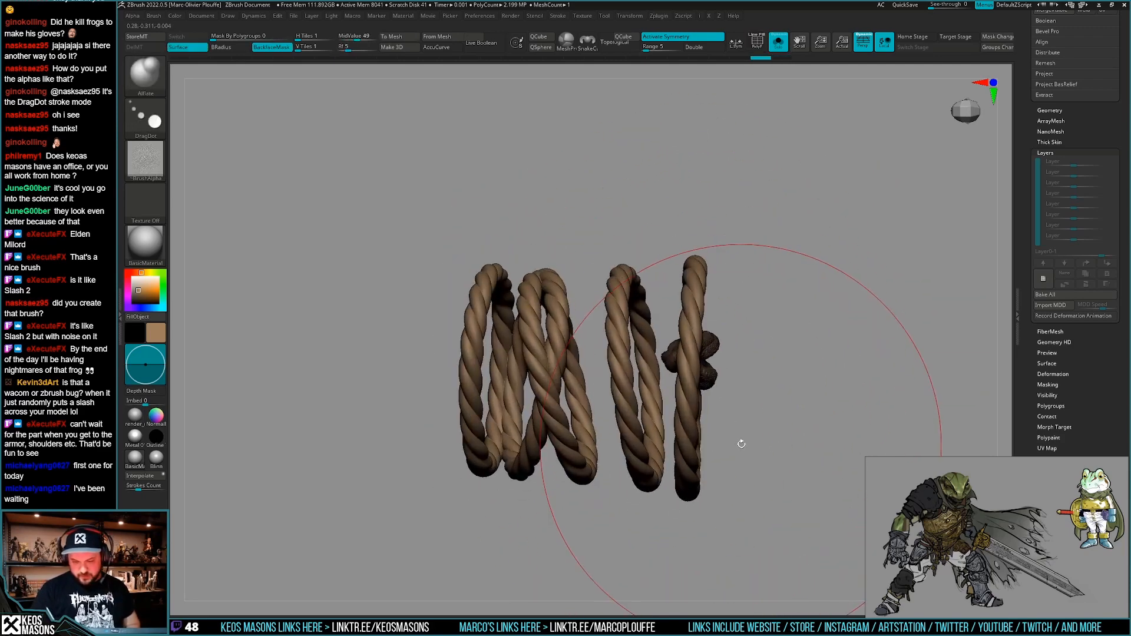
Isolate the rope coil nearest the glove's cuff opening and stamp the jeans weave around its outer side.
{"action": "left_click", "coordinate": [689, 416], "text": "ctrl+shift"}
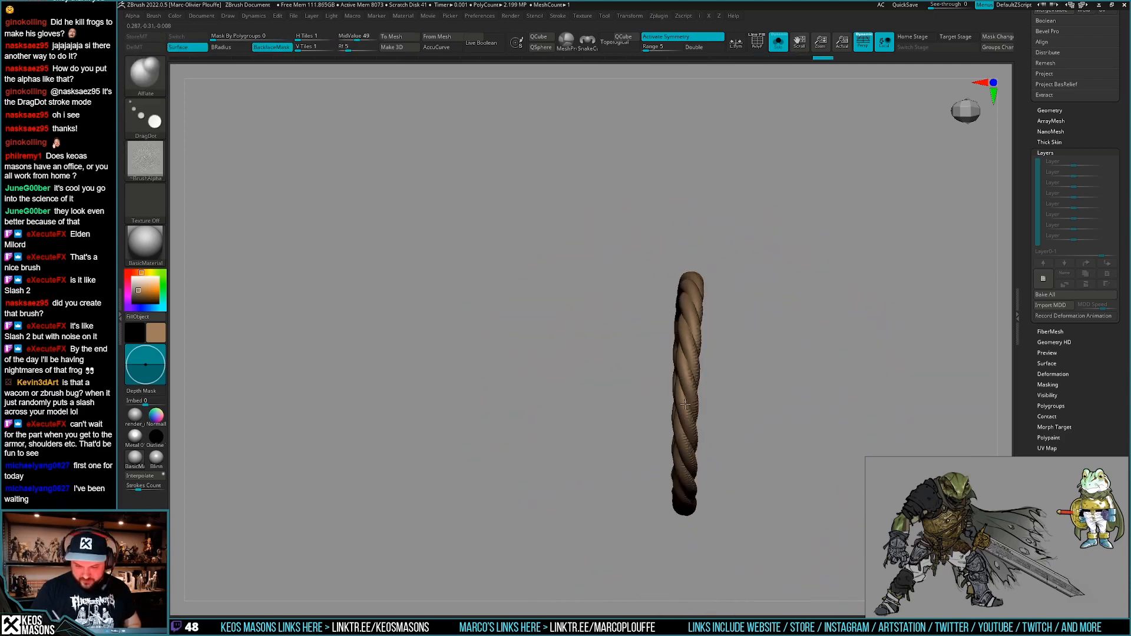
{"action": "left_click_drag", "start_coordinate": [689, 420], "coordinate": [686, 420]}
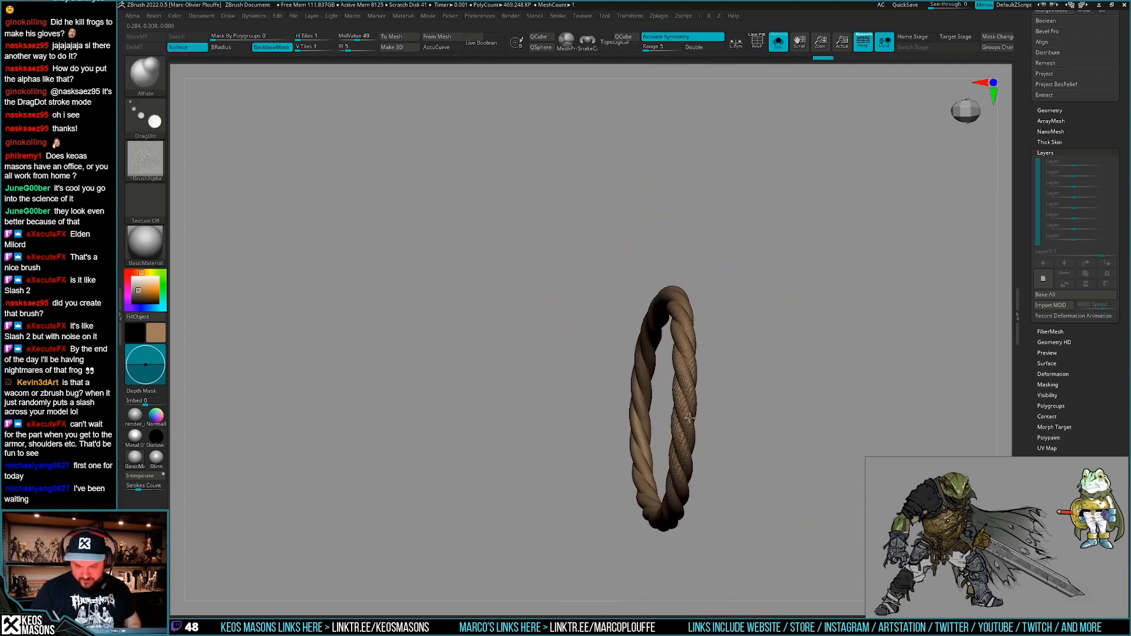
{"action": "mouse_move", "coordinate": [688, 406]}
{"action": "right_mouse_down"}
{"action": "mouse_move", "coordinate": [665, 402]}
{"action": "mouse_move", "coordinate": [687, 386]}
{"action": "mouse_move", "coordinate": [688, 359]}
{"action": "right_mouse_up"}
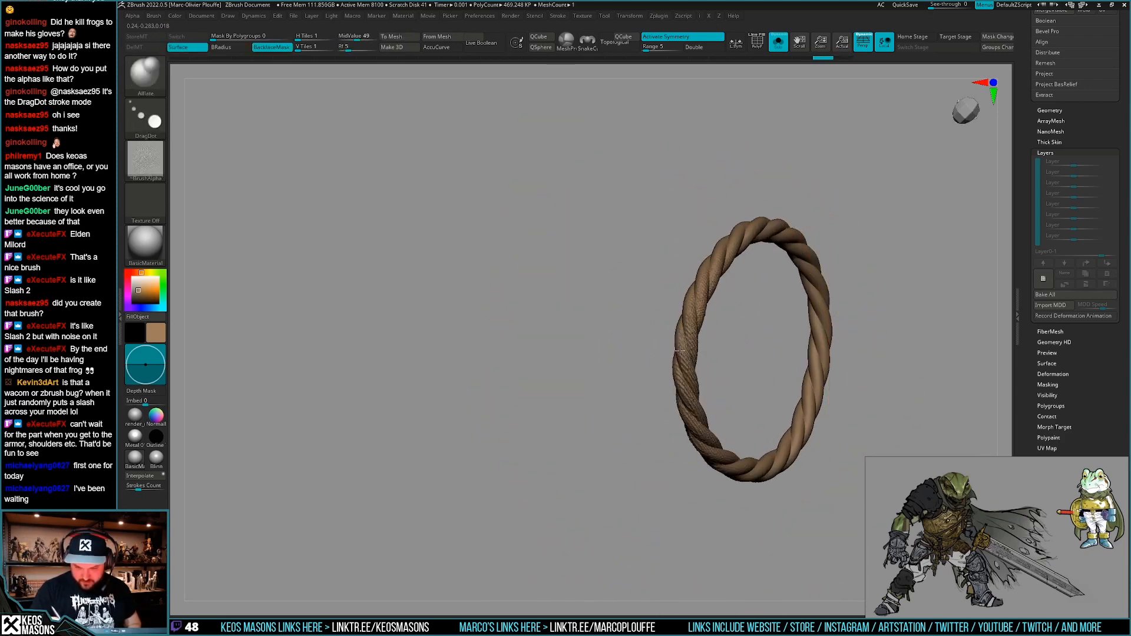
{"action": "mouse_move", "coordinate": [681, 352]}
{"action": "right_mouse_down"}
{"action": "mouse_move", "coordinate": [679, 390]}
{"action": "mouse_move", "coordinate": [656, 382]}
{"action": "mouse_move", "coordinate": [654, 412]}
{"action": "right_mouse_up"}
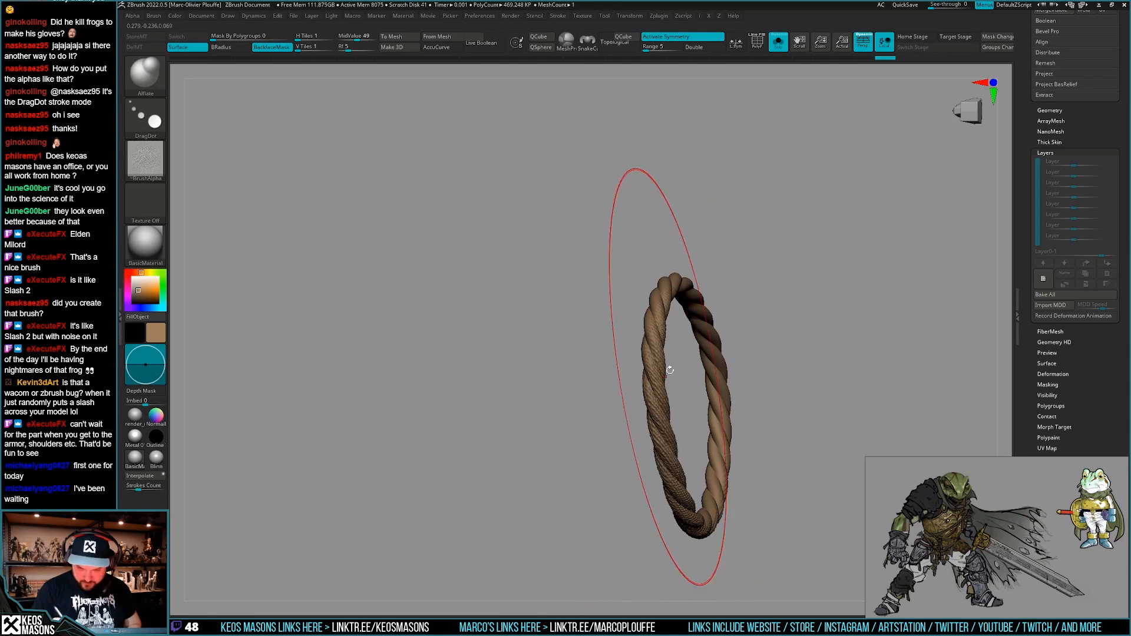
{"action": "right_click_drag", "start_coordinate": [670, 370], "coordinate": [681, 465]}
Unhide the remaining rope coils and show them on the full figure with the glove.
{"action": "key", "text": "alt+s"}
{"action": "right_click_drag", "start_coordinate": [715, 499], "coordinate": [683, 416]}
{"action": "key", "text": "alt+s"}
{"action": "left_click", "coordinate": [712, 480], "text": "ctrl+shift"}
{"action": "key", "text": "alt+s"}
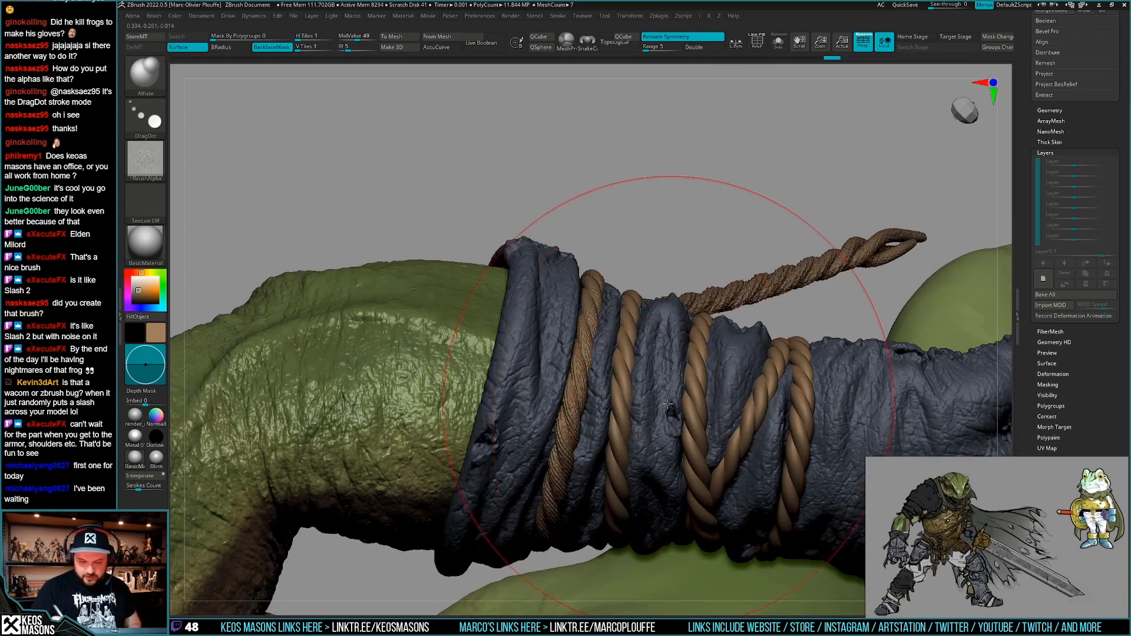
Isolate the wrist ropes, mask only the finished knotted loop nearest the cuff, and bring the other parts back into view.
{"action": "key", "text": "alt+s"}
{"action": "key", "text": "w"}
{"action": "left_click_drag", "start_coordinate": [622, 424], "coordinate": [700, 448], "text": "ctrl"}
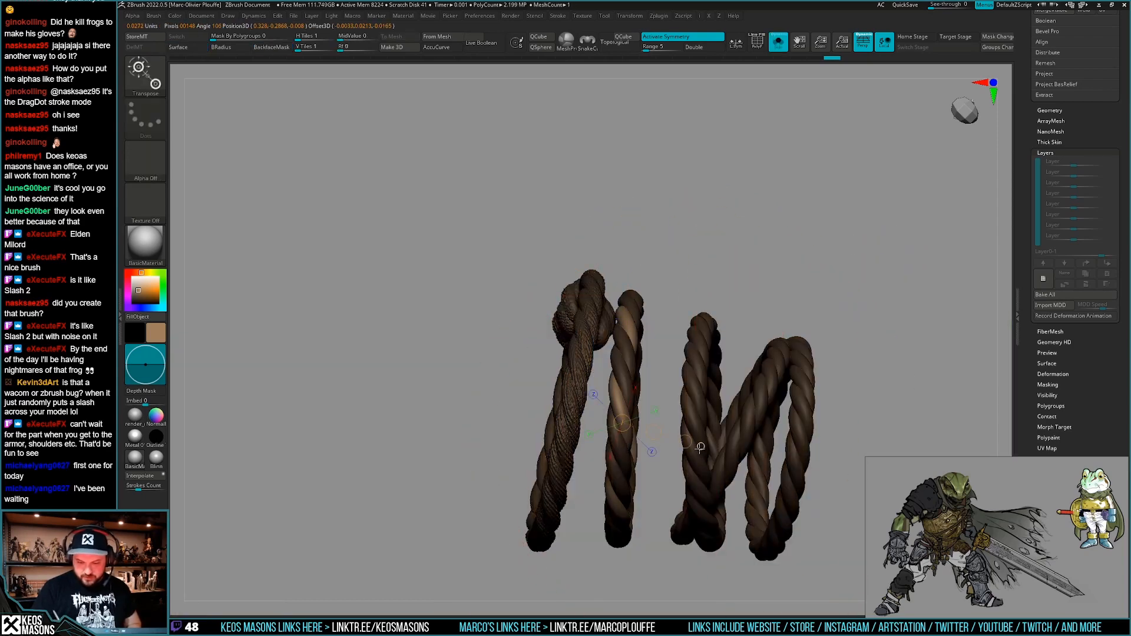
{"action": "left_click_drag", "start_coordinate": [757, 279], "coordinate": [770, 298], "text": "ctrl"}
{"action": "left_click", "coordinate": [628, 377], "text": "ctrl+shift"}
{"action": "left_click_drag", "start_coordinate": [758, 235], "coordinate": [744, 263], "text": "ctrl+shift"}
{"action": "left_click", "coordinate": [794, 411], "text": "ctrl+alt+shift"}
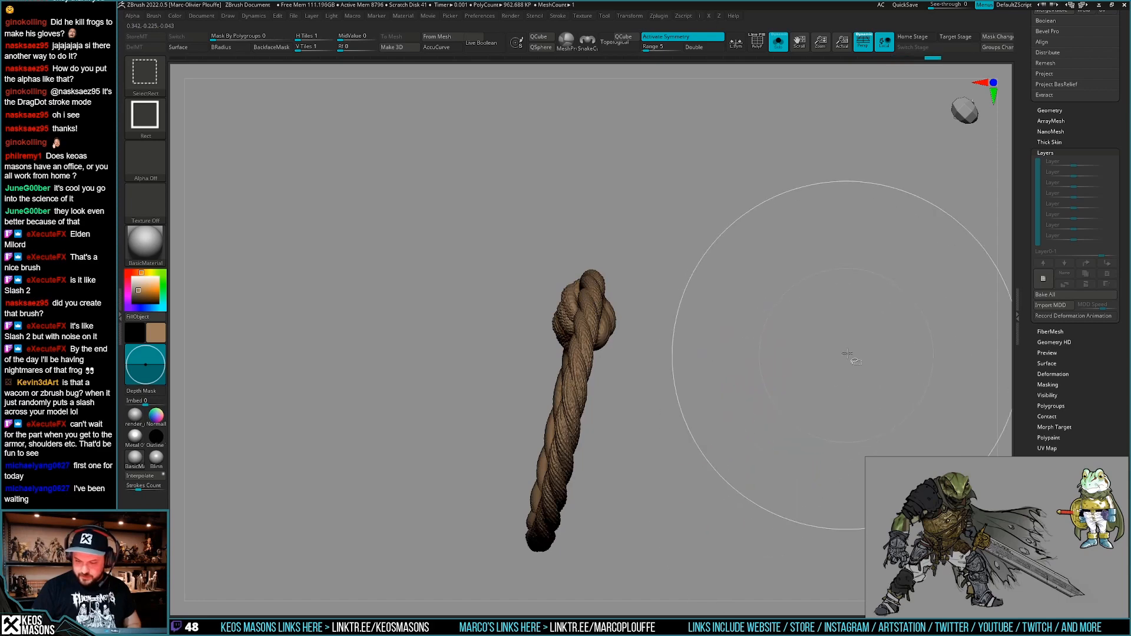
{"action": "left_click", "coordinate": [896, 307], "text": "ctrl"}
{"action": "left_click", "coordinate": [892, 318], "text": "ctrl+shift"}
{"action": "key", "text": "alt+s"}
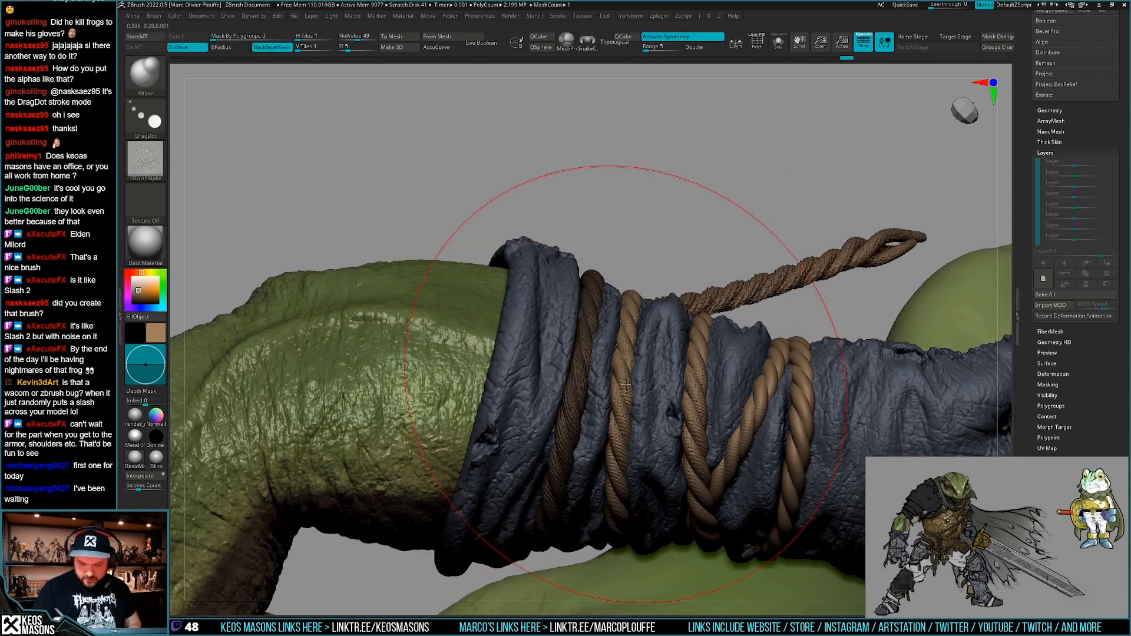
Stamp the woven alpha over the unmasked rope wraps all around the gloved wrist.
{"action": "mouse_move", "coordinate": [626, 384]}
{"action": "right_mouse_down"}
{"action": "mouse_move", "coordinate": [622, 366]}
{"action": "mouse_move", "coordinate": [613, 371]}
{"action": "right_mouse_up"}
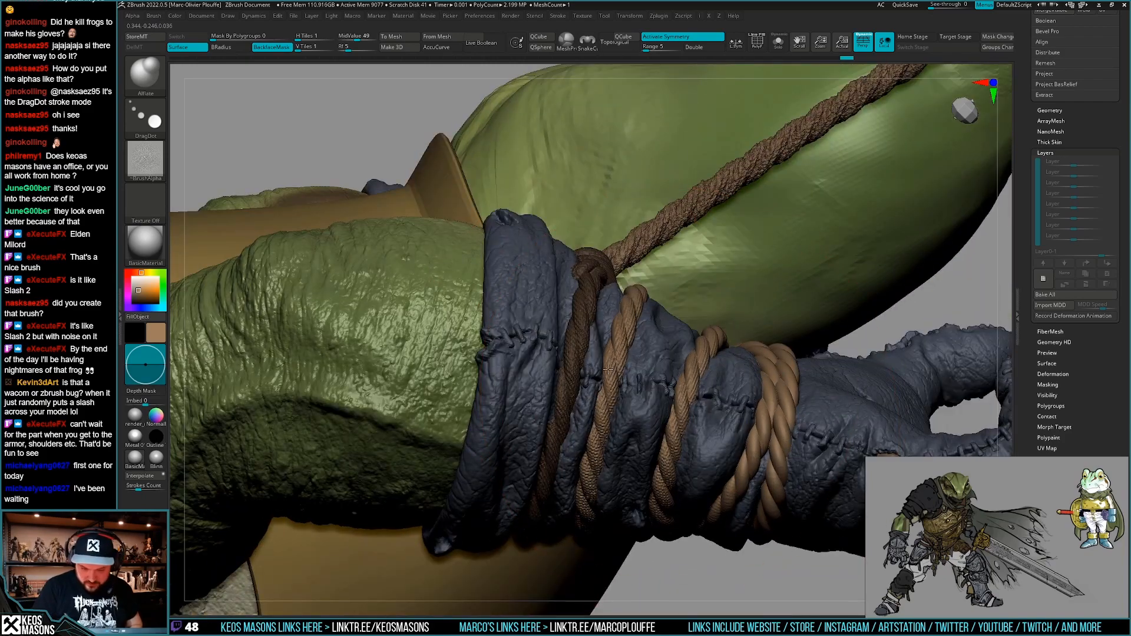
{"action": "mouse_move", "coordinate": [690, 363]}
{"action": "right_mouse_down"}
{"action": "mouse_move", "coordinate": [676, 411]}
{"action": "mouse_move", "coordinate": [655, 283]}
{"action": "mouse_move", "coordinate": [646, 409]}
{"action": "mouse_move", "coordinate": [635, 395]}
{"action": "right_mouse_up"}
{"action": "key", "text": "alt+s"}
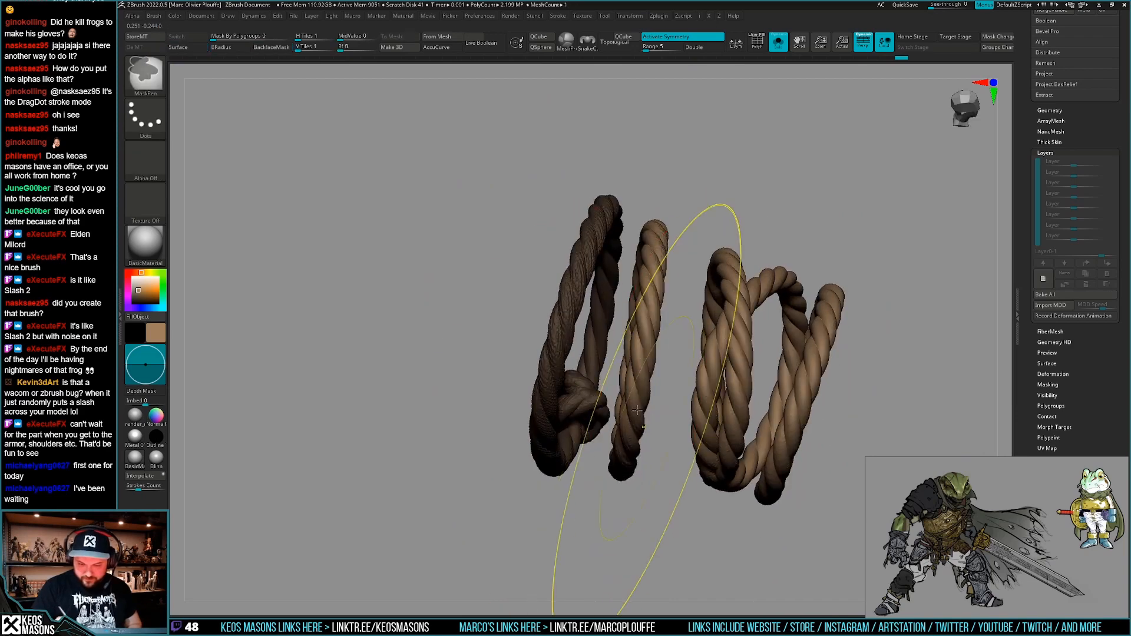
{"action": "key", "text": "alt+s"}
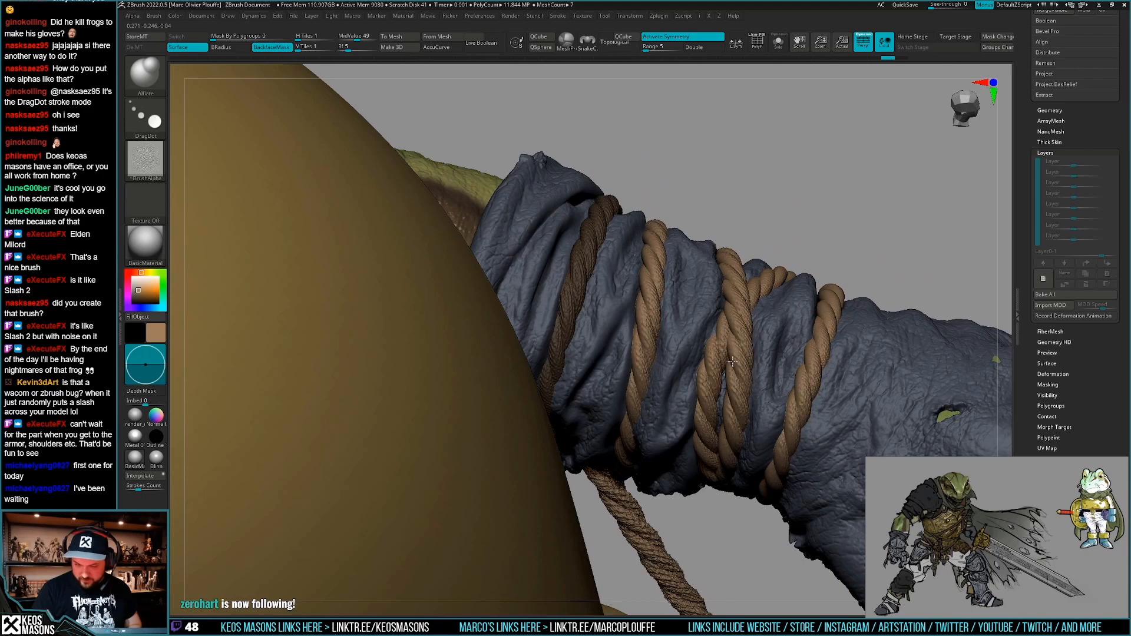
{"action": "mouse_move", "coordinate": [731, 360]}
{"action": "right_mouse_down"}
{"action": "mouse_move", "coordinate": [675, 438]}
{"action": "mouse_move", "coordinate": [623, 421]}
{"action": "mouse_move", "coordinate": [660, 393]}
{"action": "right_mouse_up"}
{"action": "key", "text": "alt+s"}
{"action": "key", "text": "alt+s"}
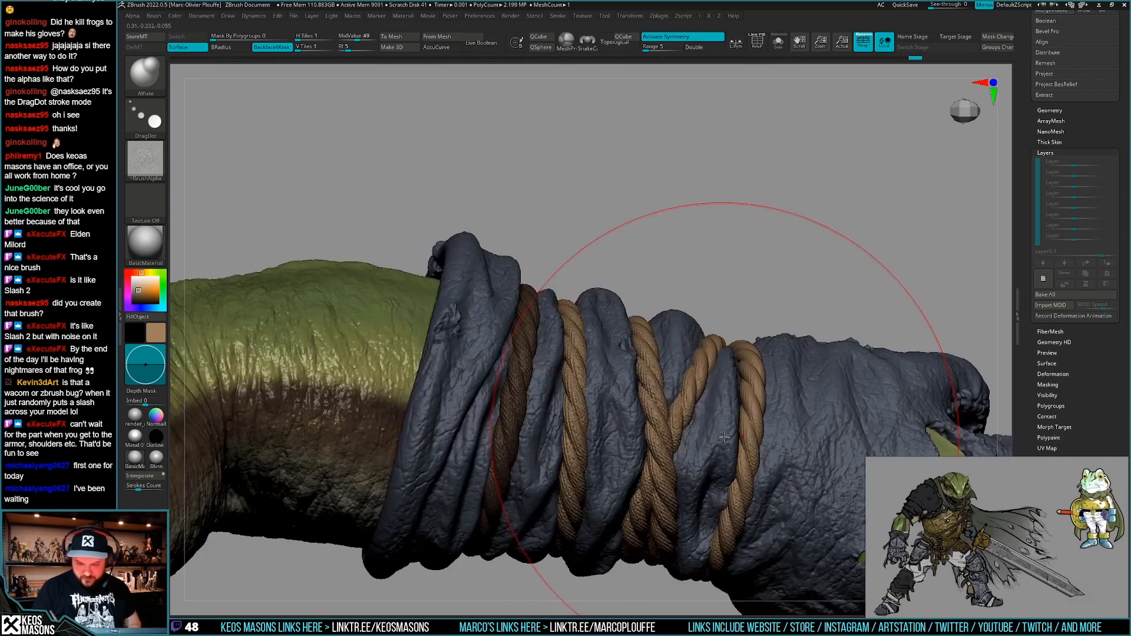
{"action": "mouse_move", "coordinate": [730, 380]}
{"action": "right_mouse_down"}
{"action": "mouse_move", "coordinate": [706, 381]}
{"action": "mouse_move", "coordinate": [700, 399]}
{"action": "right_mouse_up"}
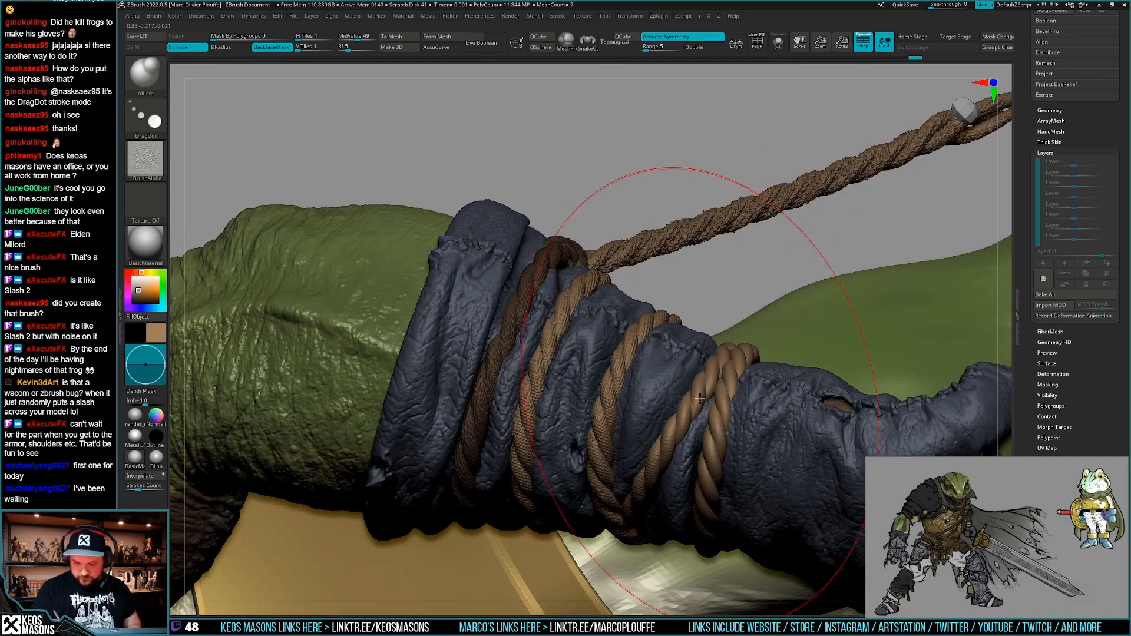
{"action": "right_click_drag", "start_coordinate": [702, 450], "coordinate": [694, 325]}
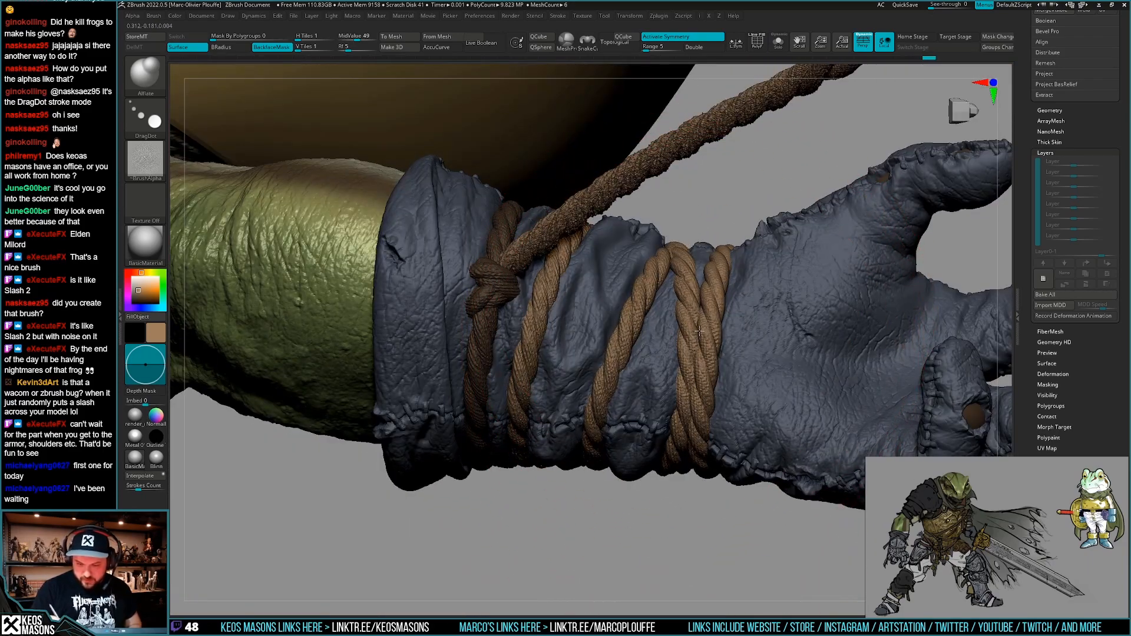
{"action": "mouse_move", "coordinate": [712, 295]}
{"action": "right_mouse_down"}
{"action": "mouse_move", "coordinate": [640, 408]}
{"action": "mouse_move", "coordinate": [666, 351]}
{"action": "mouse_move", "coordinate": [550, 430]}
{"action": "right_mouse_up"}
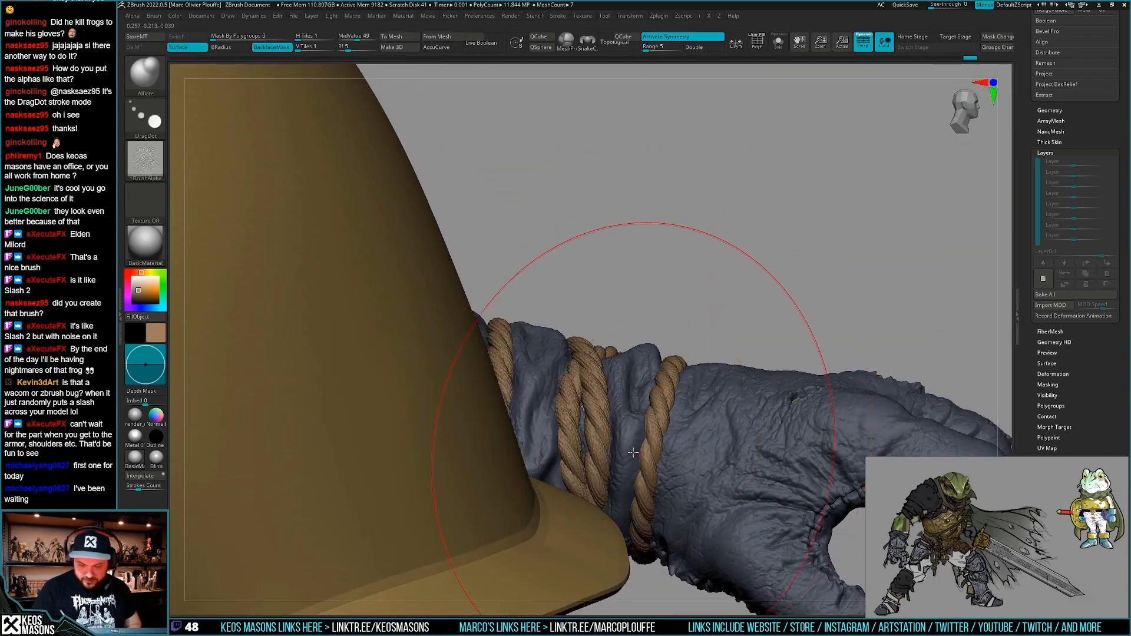
{"action": "mouse_move", "coordinate": [626, 449]}
{"action": "right_mouse_down"}
{"action": "mouse_move", "coordinate": [641, 481]}
{"action": "mouse_move", "coordinate": [657, 369]}
{"action": "mouse_move", "coordinate": [654, 479]}
{"action": "mouse_move", "coordinate": [665, 437]}
{"action": "mouse_move", "coordinate": [656, 480]}
{"action": "mouse_move", "coordinate": [648, 424]}
{"action": "mouse_move", "coordinate": [631, 474]}
{"action": "mouse_move", "coordinate": [659, 456]}
{"action": "mouse_move", "coordinate": [631, 409]}
{"action": "right_mouse_up"}
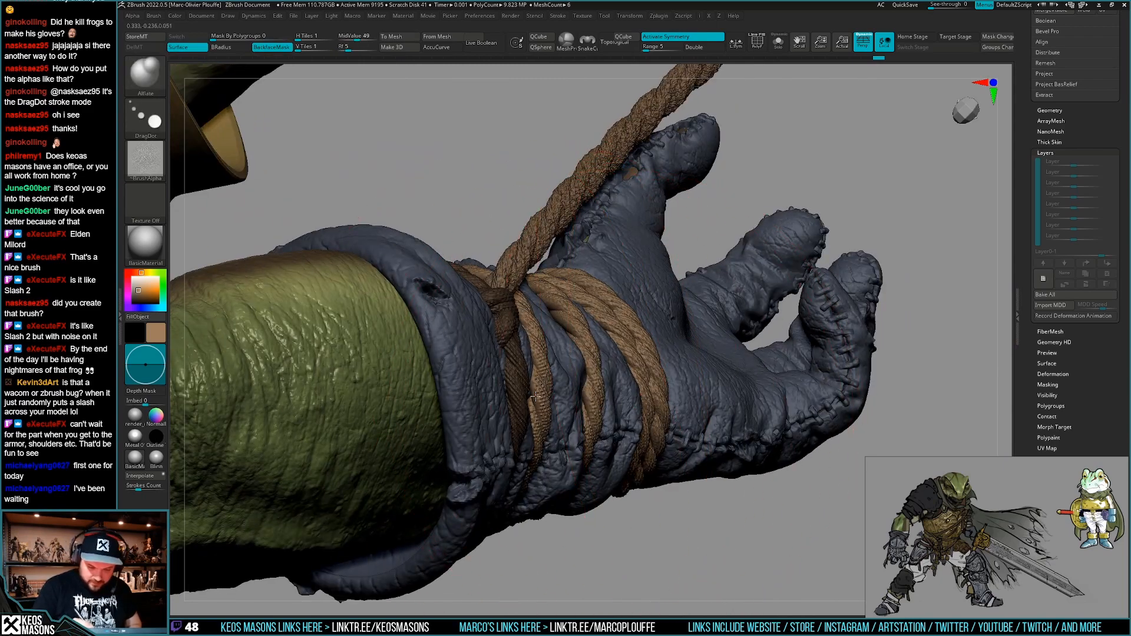
{"action": "mouse_move", "coordinate": [535, 397]}
{"action": "right_mouse_down"}
{"action": "mouse_move", "coordinate": [606, 373]}
{"action": "mouse_move", "coordinate": [659, 386]}
{"action": "mouse_move", "coordinate": [560, 328]}
{"action": "mouse_move", "coordinate": [595, 319]}
{"action": "right_mouse_up"}
Isolate the rope loop nearest the cuff without its knot, unmask it, and show the other rope loops again.
{"action": "left_click", "coordinate": [711, 344], "text": "alt"}
{"action": "key", "text": "alt+s"}
{"action": "key", "text": "w"}
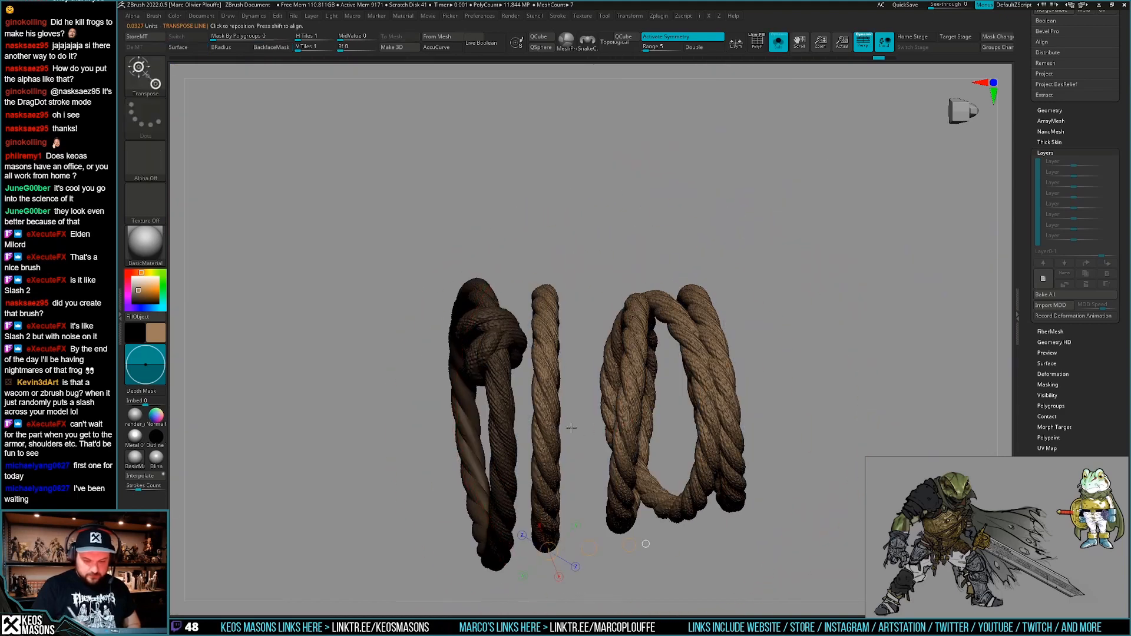
{"action": "key", "text": "ctrl+shift"}
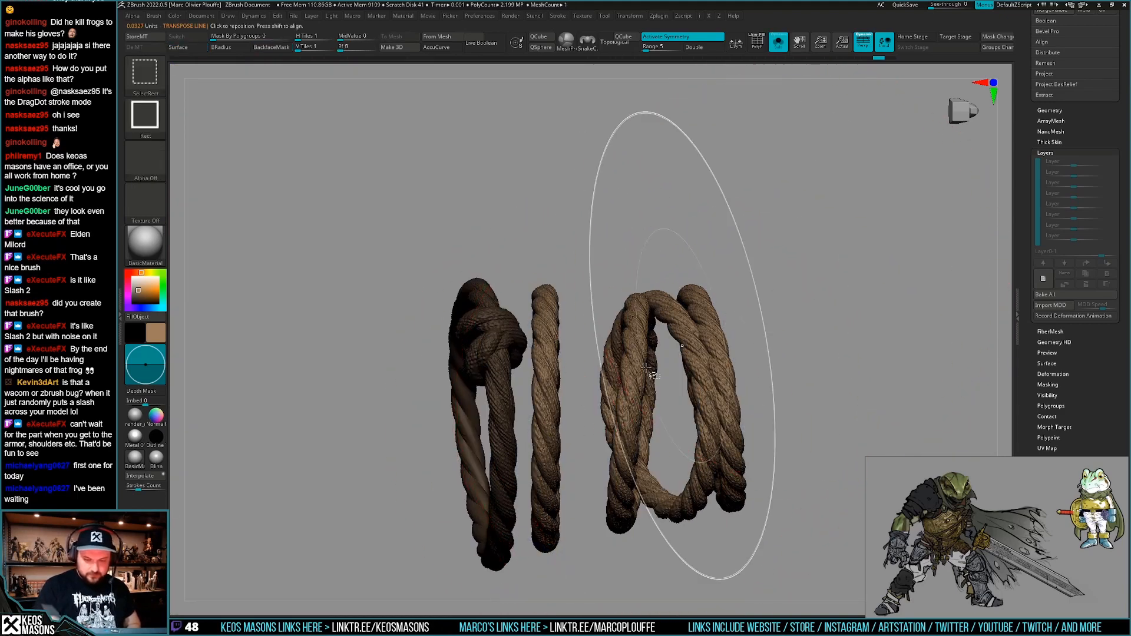
{"action": "key", "text": "ctrl"}
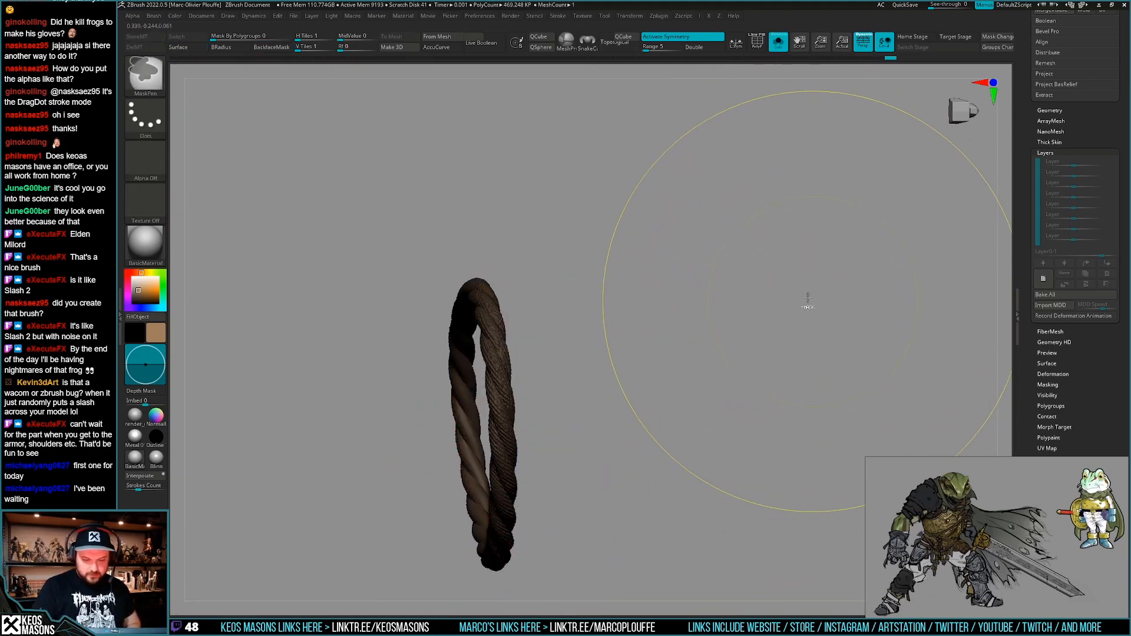
{"action": "mouse_move", "coordinate": [737, 167]}
{"action": "left_mouse_down", "text": "ctrl+alt"}
{"action": "mouse_move", "coordinate": [399, 563]}
{"action": "mouse_move", "coordinate": [376, 614]}
{"action": "left_mouse_up", "text": "ctrl+alt"}
{"action": "left_click", "coordinate": [793, 376], "text": "ctrl+shift"}
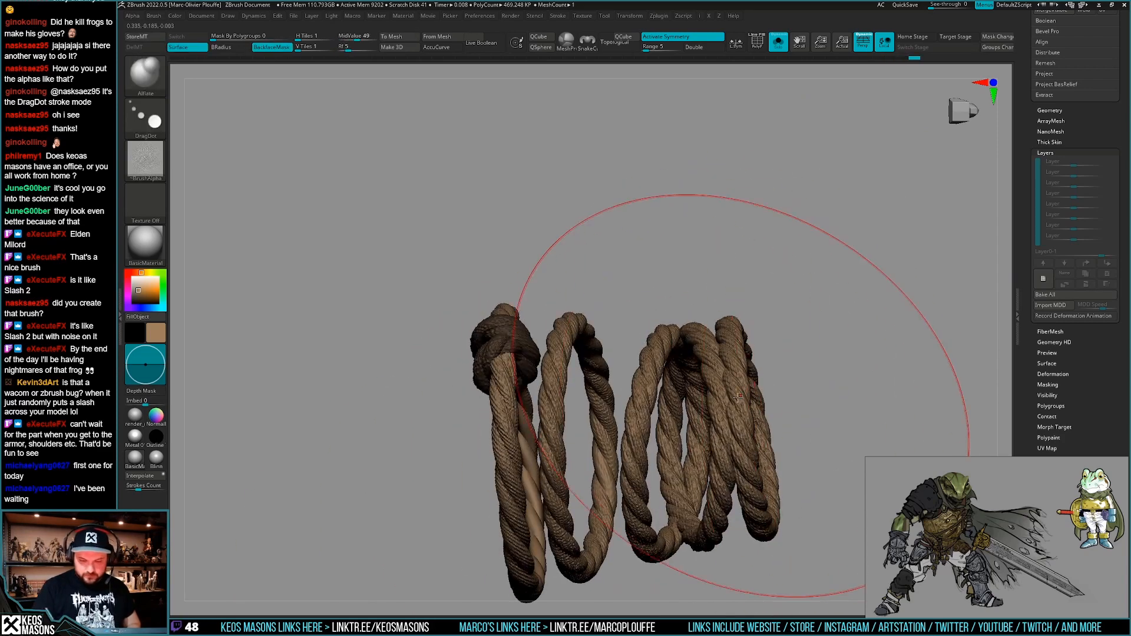
Stamp the woven alpha over the smooth parts of the loop nearest the cuff with the rest of the model shown.
{"action": "right_click_drag", "start_coordinate": [738, 397], "coordinate": [630, 386]}
{"action": "key", "text": "alt+s"}
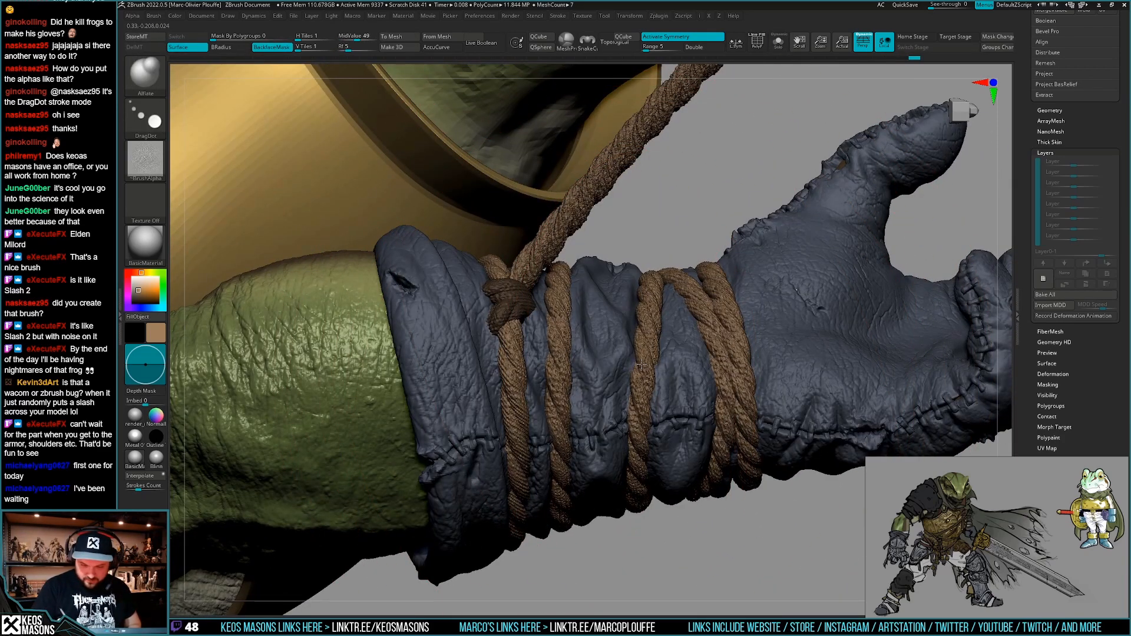
{"action": "right_click_drag", "start_coordinate": [686, 464], "coordinate": [619, 434]}
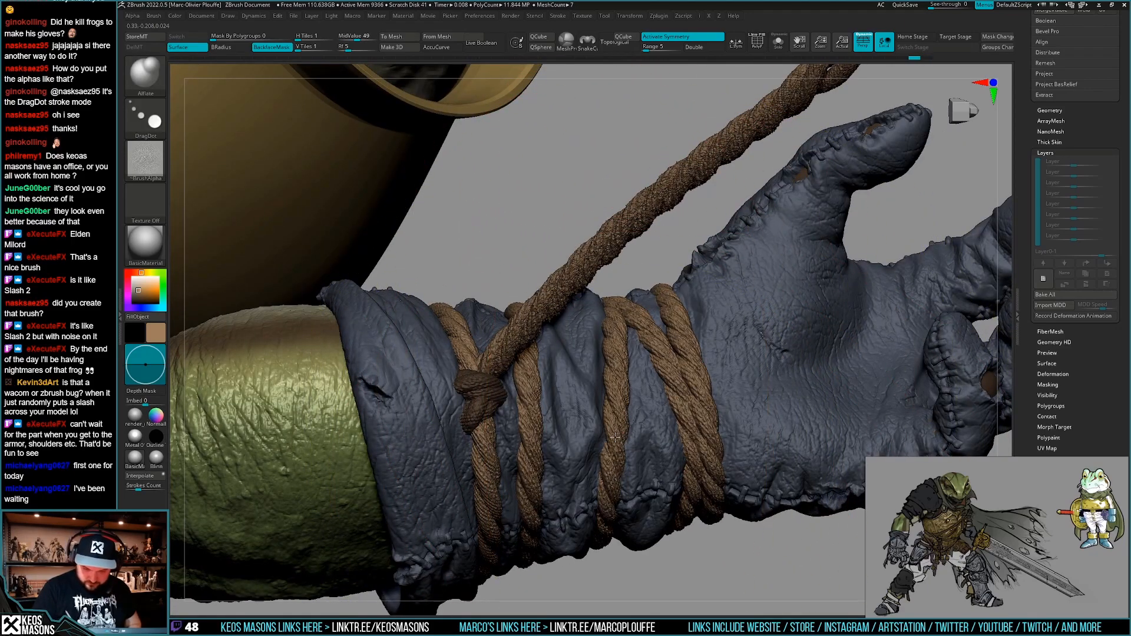
{"action": "mouse_move", "coordinate": [614, 438]}
{"action": "right_mouse_down"}
{"action": "mouse_move", "coordinate": [591, 350]}
{"action": "mouse_move", "coordinate": [608, 393]}
{"action": "mouse_move", "coordinate": [595, 350]}
{"action": "mouse_move", "coordinate": [582, 389]}
{"action": "mouse_move", "coordinate": [610, 384]}
{"action": "right_mouse_up"}
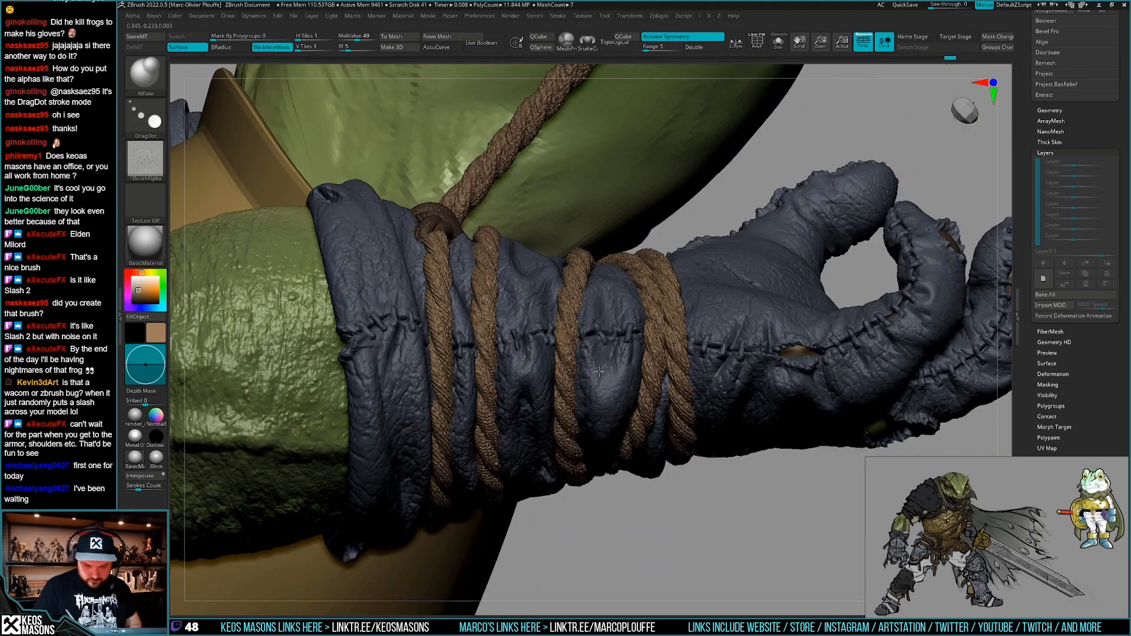
{"action": "mouse_move", "coordinate": [593, 374]}
{"action": "right_mouse_down", "text": "ctrl"}
{"action": "mouse_move", "coordinate": [595, 337]}
{"action": "mouse_move", "coordinate": [654, 473]}
{"action": "mouse_move", "coordinate": [642, 510]}
{"action": "mouse_move", "coordinate": [639, 495]}
{"action": "mouse_move", "coordinate": [664, 491]}
{"action": "mouse_move", "coordinate": [793, 284]}
{"action": "right_mouse_up", "text": "ctrl"}
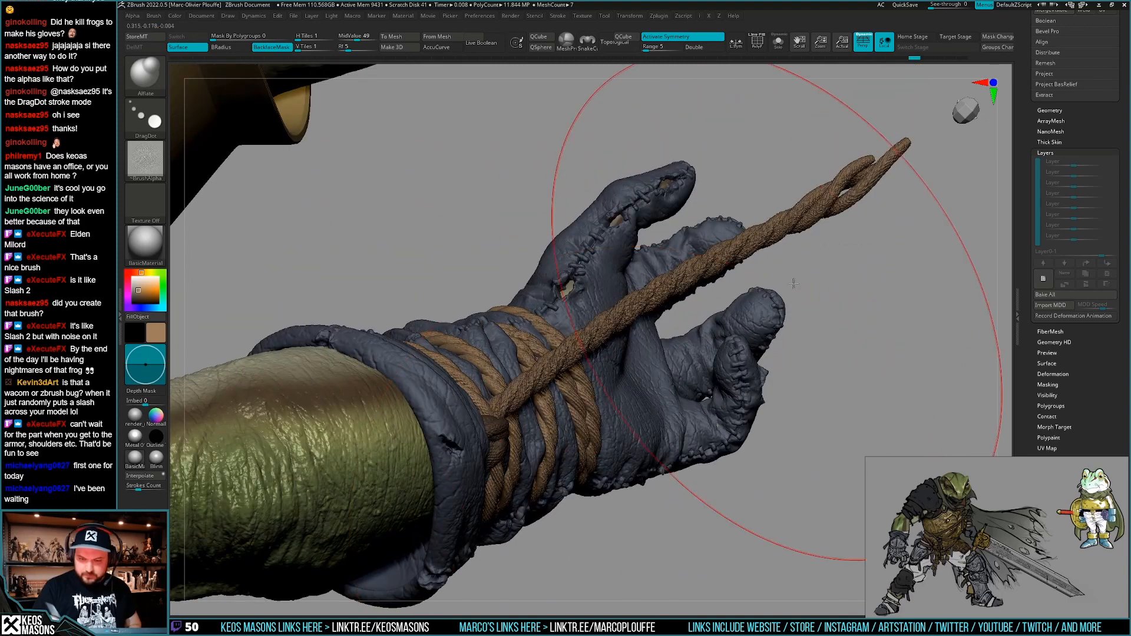
Select the loose twisted rope extending from the wrist knot, isolate it, and undo its latest changes.
{"action": "left_click", "coordinate": [824, 207], "text": "alt"}
{"action": "key", "text": "alt+s"}
{"action": "right_click_drag", "start_coordinate": [829, 222], "coordinate": [800, 280], "text": "alt"}
{"action": "key", "text": "ctrl+z"}
{"action": "right_click_drag", "start_coordinate": [750, 444], "coordinate": [742, 421], "text": "alt"}
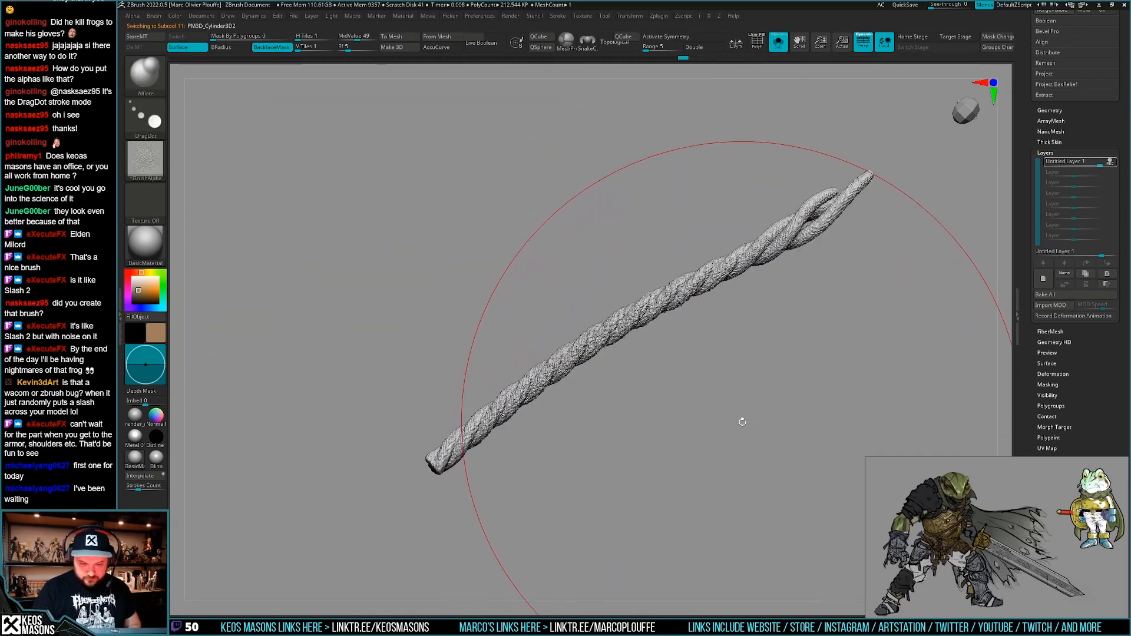
{"action": "key", "text": "ctrl+z"}
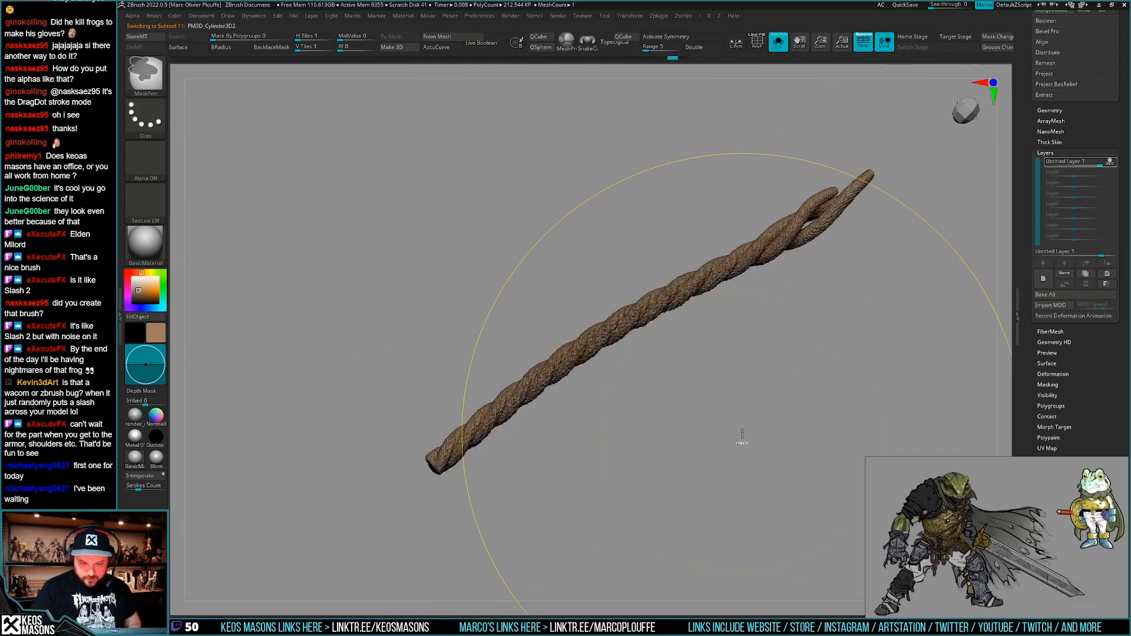
{"action": "mouse_move", "coordinate": [740, 435]}
{"action": "right_mouse_down"}
{"action": "mouse_move", "coordinate": [727, 462]}
{"action": "mouse_move", "coordinate": [727, 430]}
{"action": "mouse_move", "coordinate": [662, 469]}
{"action": "mouse_move", "coordinate": [689, 450]}
{"action": "right_mouse_up"}
Switch to the Stn_Alpha brush for detailing the isolated rope.
{"action": "key", "text": "space"}
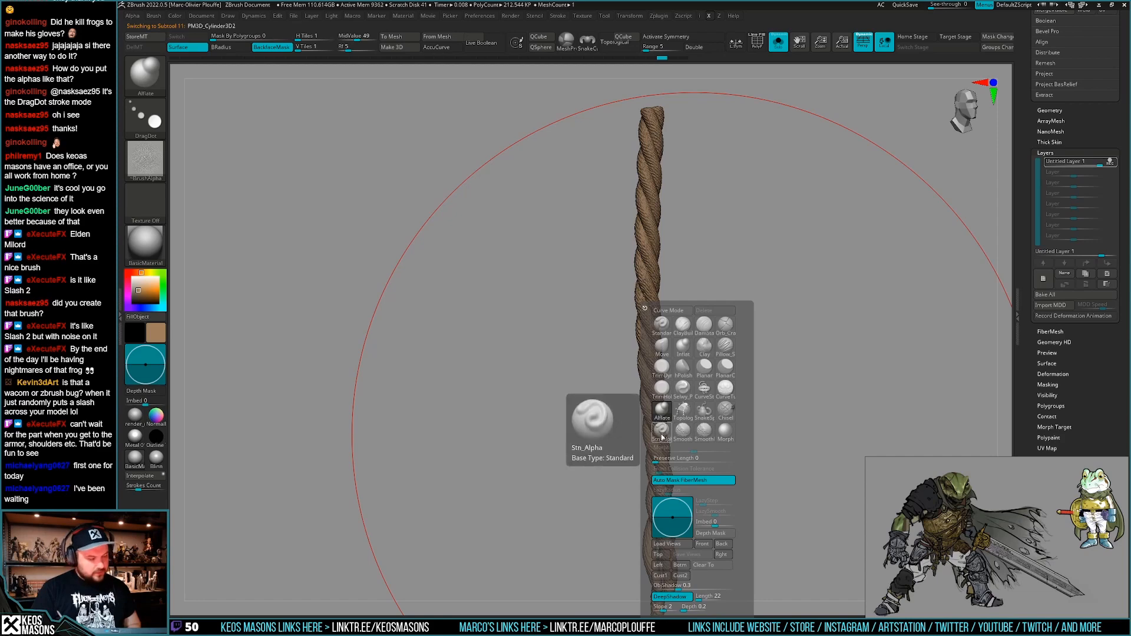
{"action": "left_click", "coordinate": [662, 437]}
{"action": "key", "text": "a"}
{"action": "left_click", "coordinate": [750, 478]}
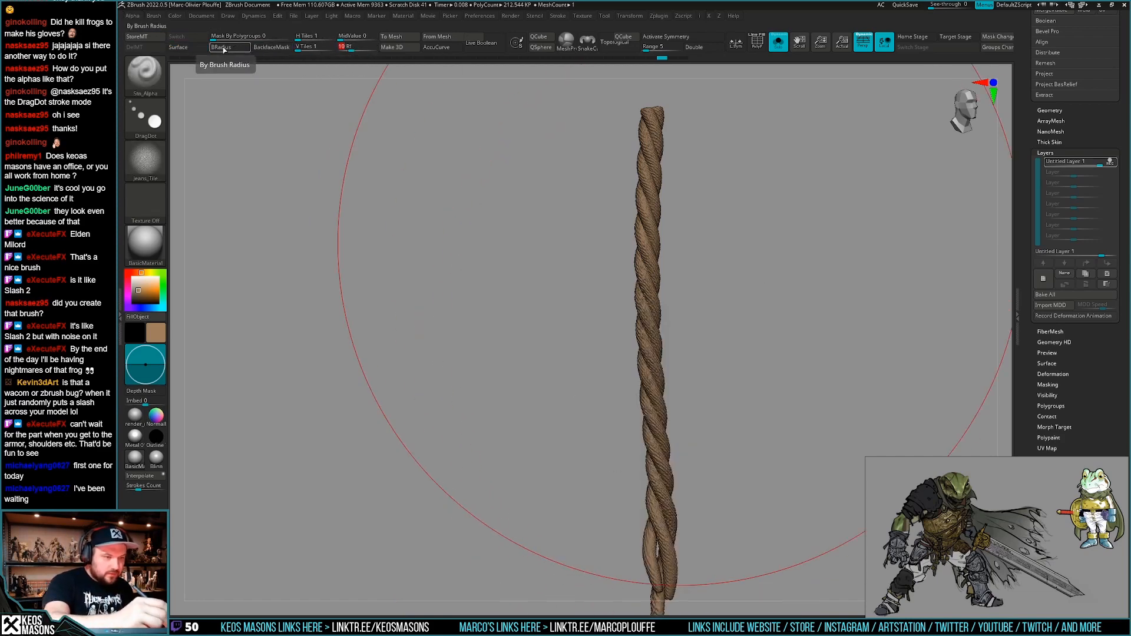
Undo a test stamp on the rope, and set a second layer recording with the first detail layer hidden.
{"action": "mouse_move", "coordinate": [696, 384]}
{"action": "right_mouse_down"}
{"action": "mouse_move", "coordinate": [689, 399]}
{"action": "mouse_move", "coordinate": [662, 335]}
{"action": "right_mouse_up"}
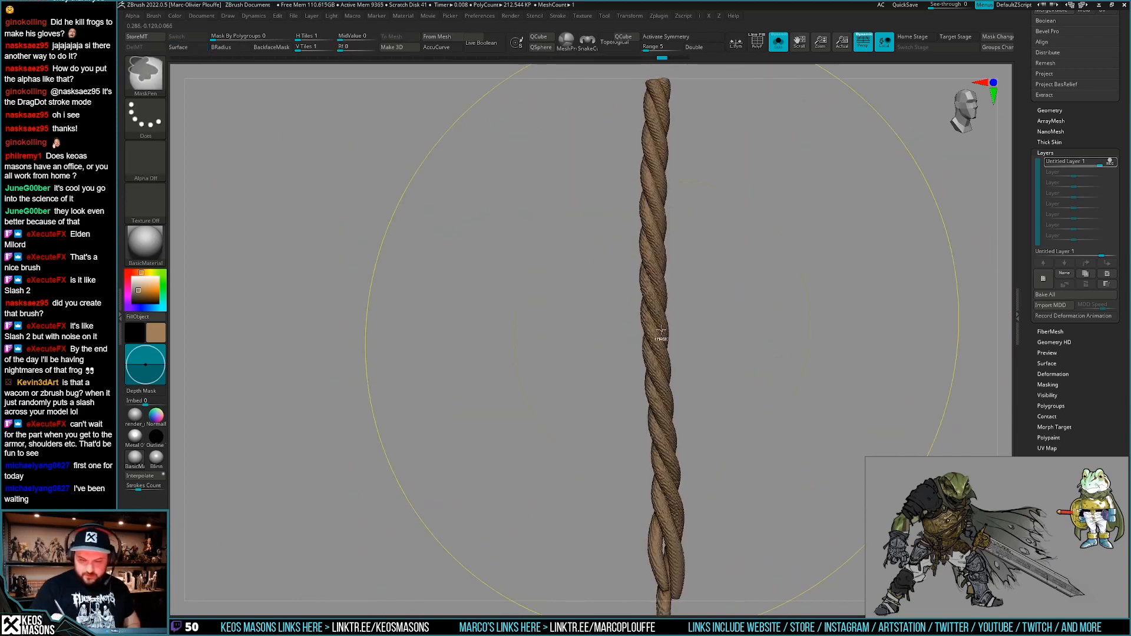
{"action": "left_click_drag", "start_coordinate": [660, 335], "coordinate": [655, 337]}
{"action": "key", "text": "ctrl+z"}
{"action": "key", "text": "space"}
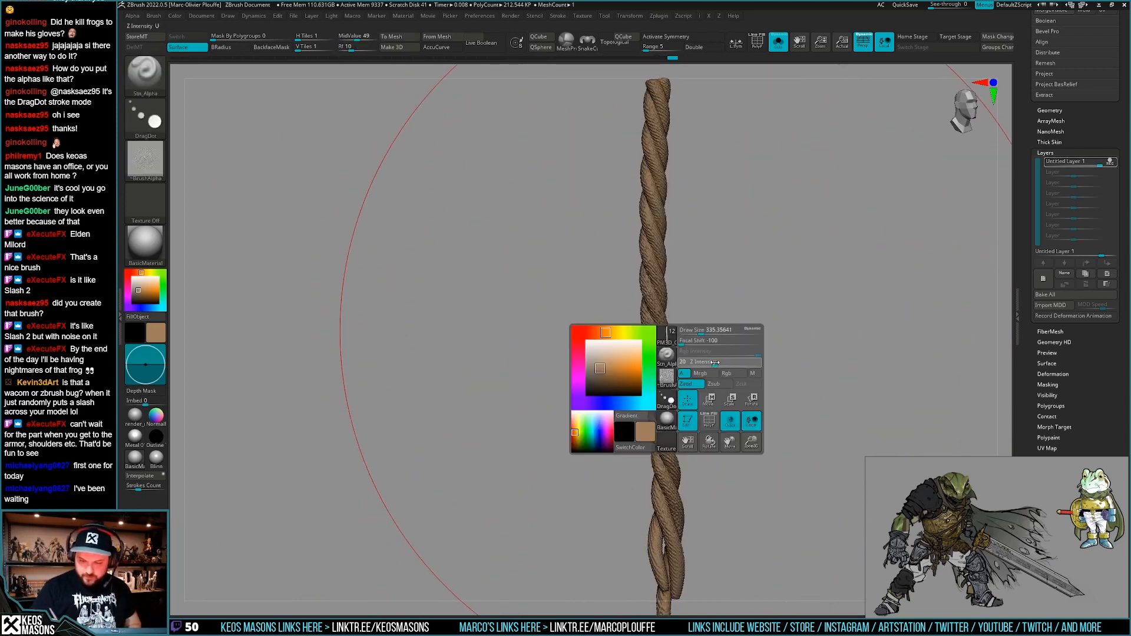
{"action": "left_click", "coordinate": [1110, 162]}
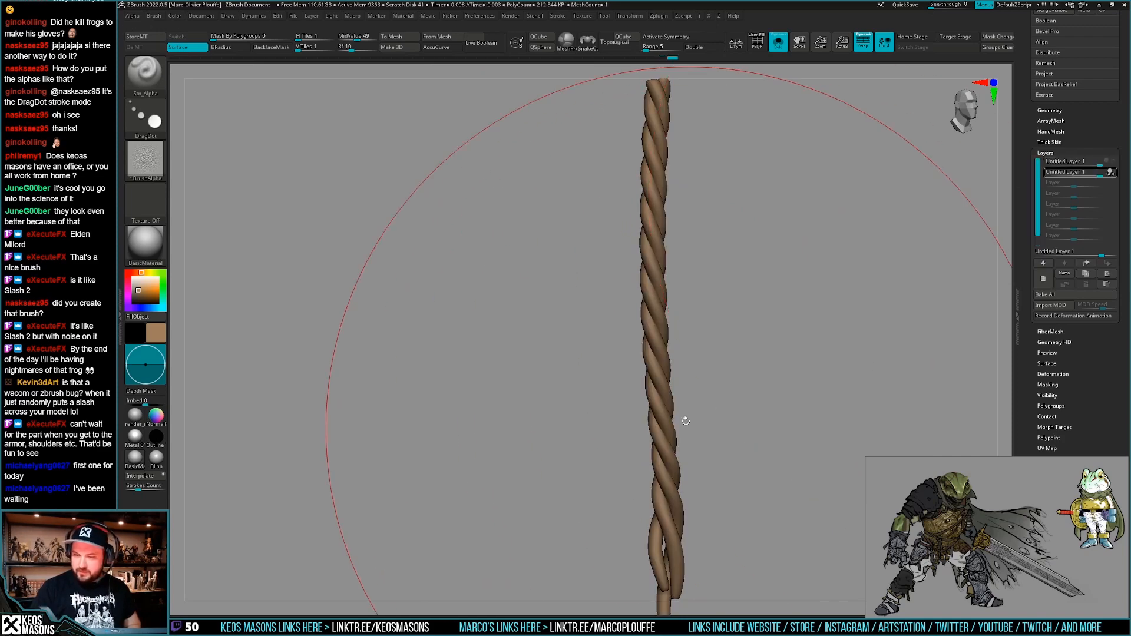
Try stamping the woven alpha on the middle of the rope at different brush settings.
{"action": "left_click_drag", "start_coordinate": [686, 420], "coordinate": [654, 303]}
{"action": "key", "text": "space"}
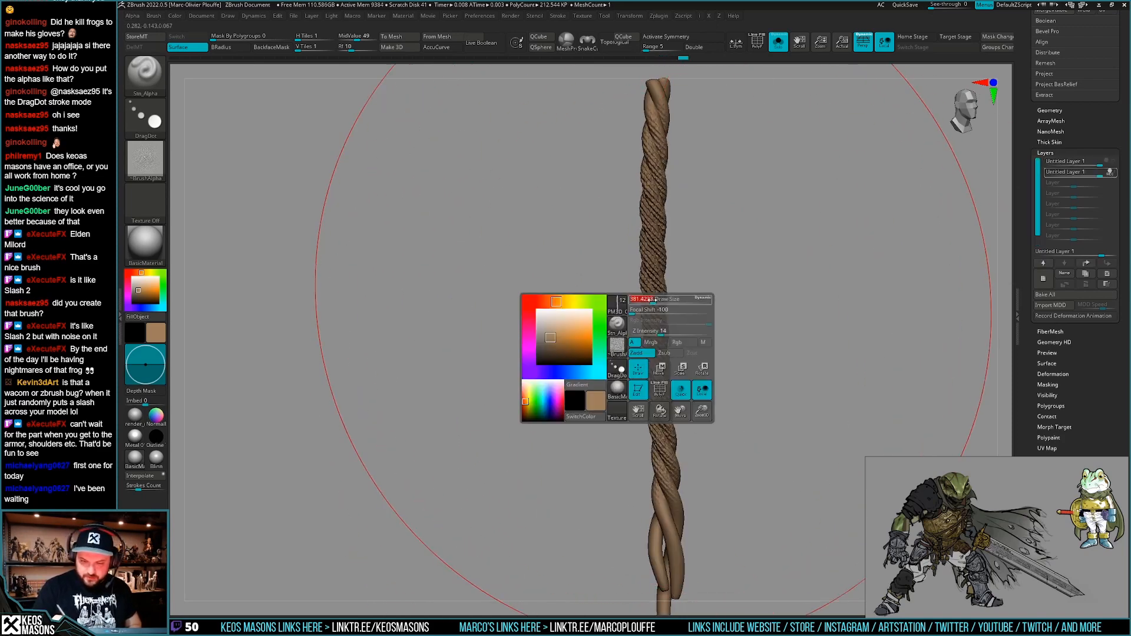
{"action": "key", "text": "ctrl+z"}
{"action": "key", "text": "space"}
{"action": "left_click_drag", "start_coordinate": [657, 330], "coordinate": [657, 305]}
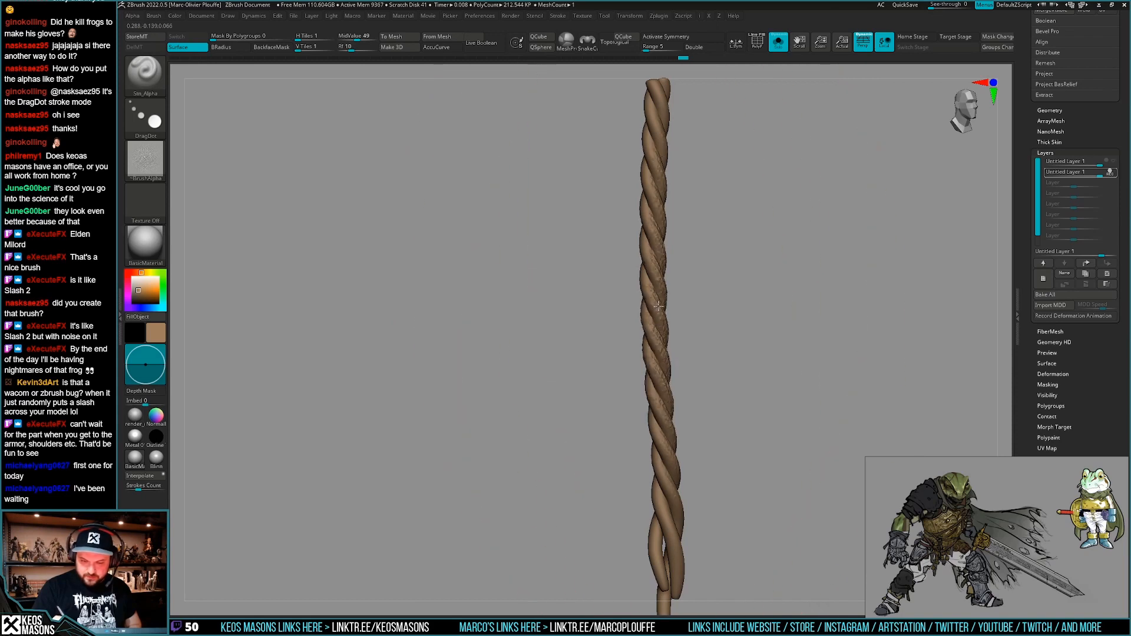
{"action": "mouse_move", "coordinate": [655, 309]}
{"action": "right_mouse_down"}
{"action": "mouse_move", "coordinate": [682, 325]}
{"action": "mouse_move", "coordinate": [671, 321]}
{"action": "right_mouse_up"}
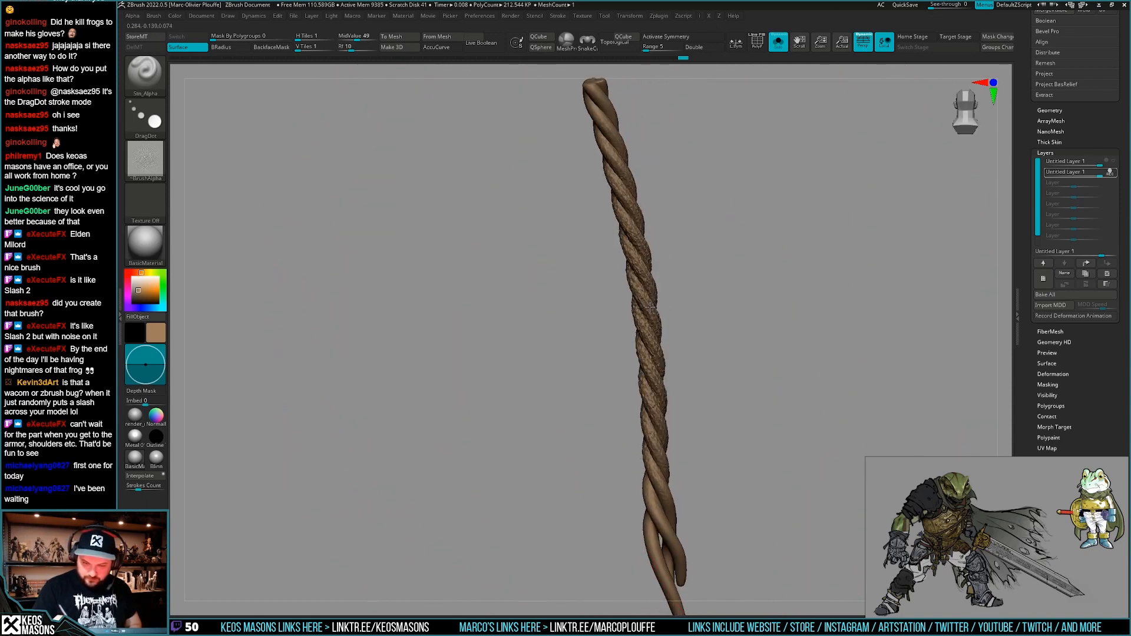
{"action": "key", "text": "ctrl+z"}
Turn on backface masking and stamp the alpha along the full length of the twisted rope from several sides.
{"action": "key", "text": "ctrl+b"}
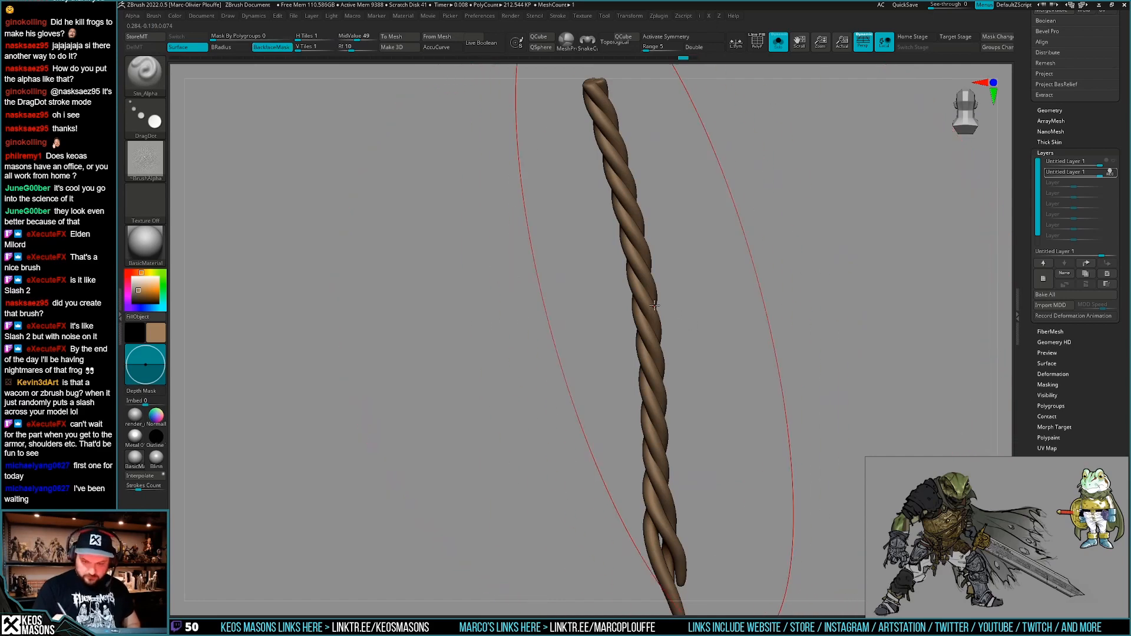
{"action": "right_click_drag", "start_coordinate": [645, 306], "coordinate": [674, 308]}
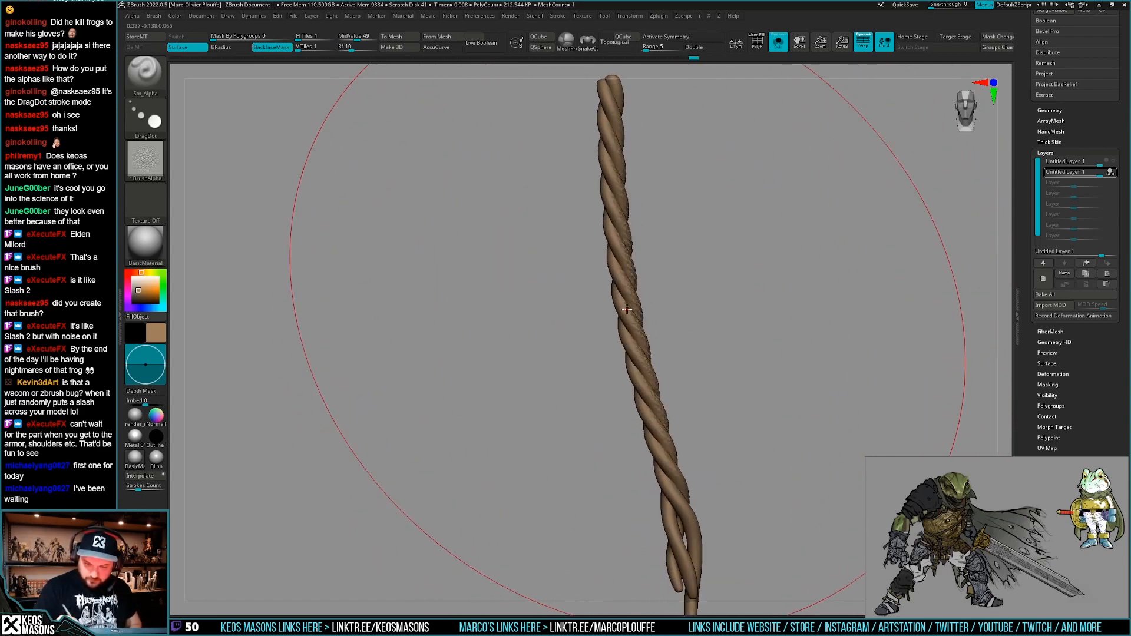
{"action": "left_click_drag", "start_coordinate": [632, 327], "coordinate": [624, 318]}
{"action": "mouse_move", "coordinate": [623, 316]}
{"action": "right_mouse_down", "text": "alt"}
{"action": "mouse_move", "coordinate": [614, 382]}
{"action": "mouse_move", "coordinate": [633, 382]}
{"action": "right_mouse_up", "text": "alt"}
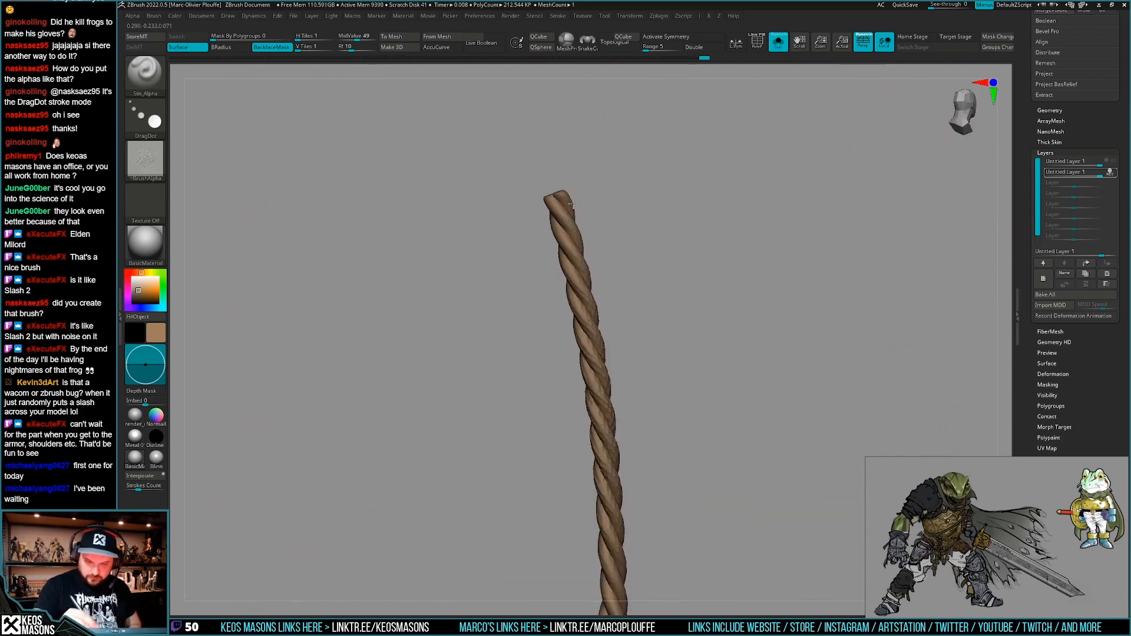
{"action": "left_click_drag", "start_coordinate": [556, 200], "coordinate": [550, 201]}
{"action": "right_click_drag", "start_coordinate": [554, 200], "coordinate": [567, 234]}
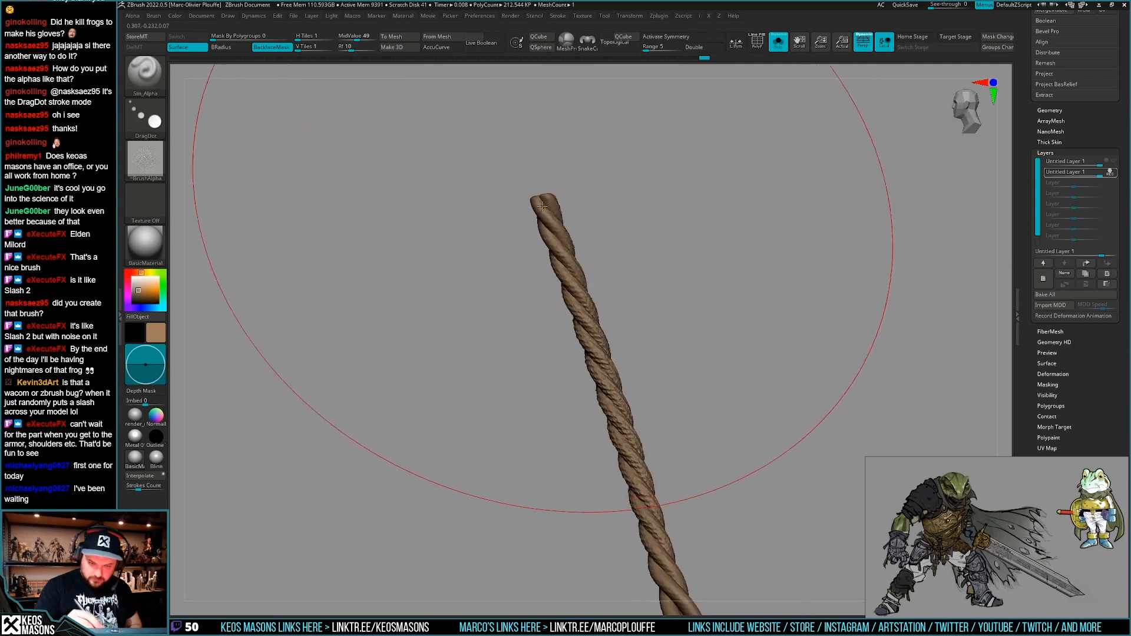
{"action": "left_click_drag", "start_coordinate": [559, 242], "coordinate": [564, 259]}
{"action": "mouse_move", "coordinate": [564, 259]}
{"action": "right_mouse_down"}
{"action": "mouse_move", "coordinate": [529, 214]}
{"action": "mouse_move", "coordinate": [557, 227]}
{"action": "right_mouse_up"}
{"action": "left_click_drag", "start_coordinate": [529, 227], "coordinate": [532, 241]}
{"action": "mouse_move", "coordinate": [610, 477]}
{"action": "right_mouse_down", "text": "alt"}
{"action": "mouse_move", "coordinate": [545, 273]}
{"action": "mouse_move", "coordinate": [600, 442]}
{"action": "mouse_move", "coordinate": [571, 443]}
{"action": "mouse_move", "coordinate": [586, 434]}
{"action": "mouse_move", "coordinate": [618, 452]}
{"action": "mouse_move", "coordinate": [666, 432]}
{"action": "mouse_move", "coordinate": [677, 461]}
{"action": "mouse_move", "coordinate": [651, 468]}
{"action": "mouse_move", "coordinate": [874, 300]}
{"action": "right_mouse_up", "text": "alt"}
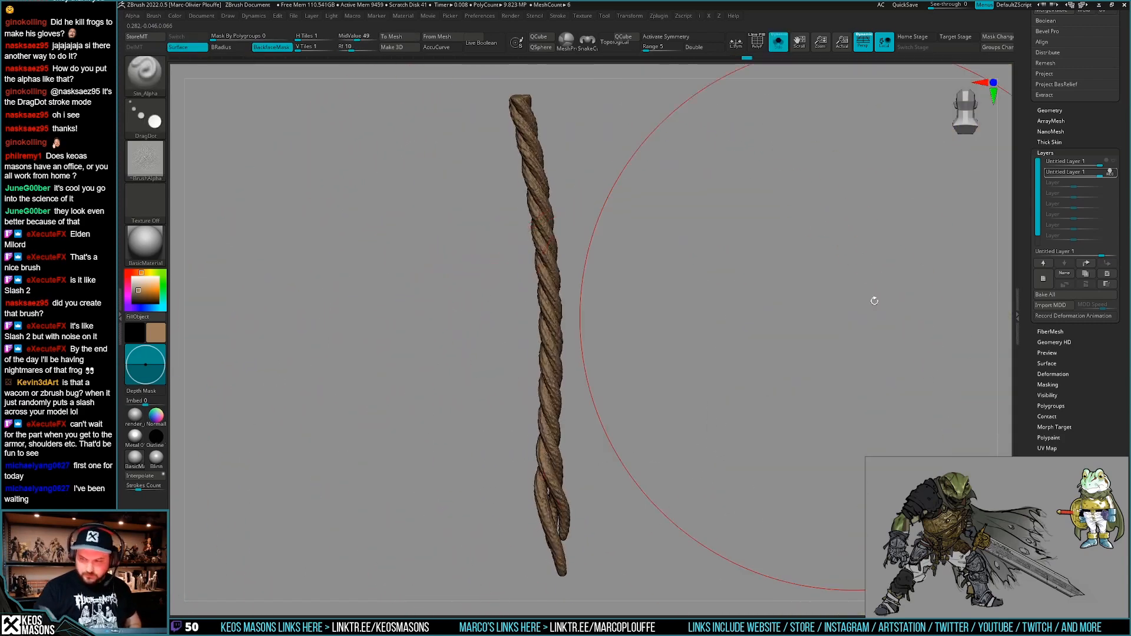
Show the rope's first detail layer and end recording on the second so both layers combine.
{"action": "left_click", "coordinate": [1115, 164]}
{"action": "left_click", "coordinate": [1114, 174]}
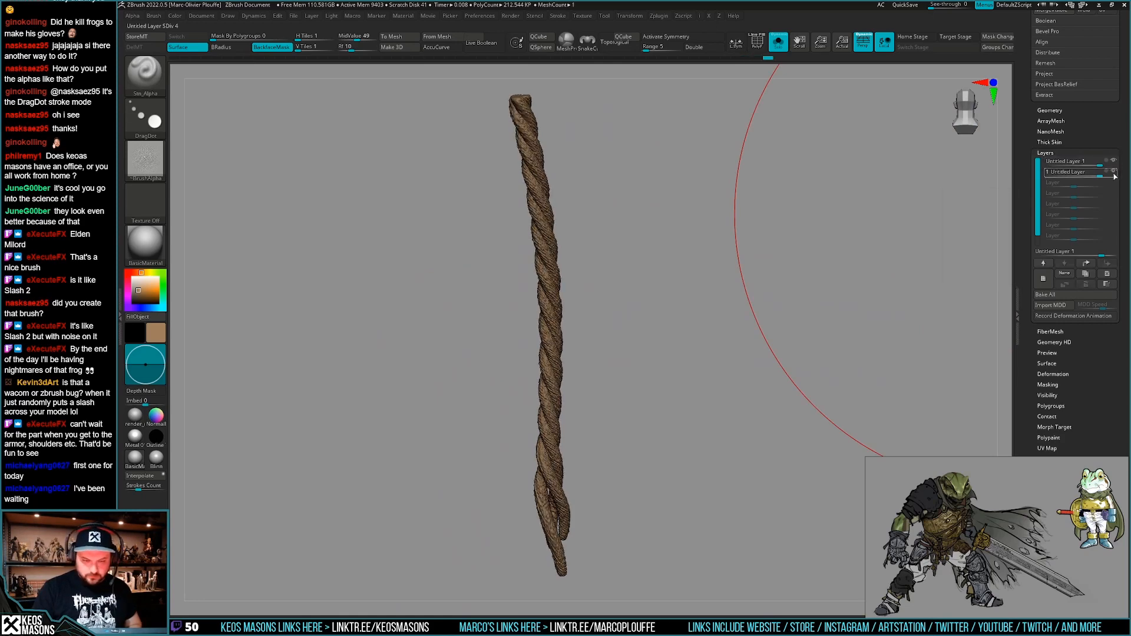
Examine the fibre detail on the ropes wrapped around the gloved wrist from several sides, alone and with the whole character.
{"action": "mouse_move", "coordinate": [855, 321]}
{"action": "right_mouse_down"}
{"action": "mouse_move", "coordinate": [762, 391]}
{"action": "mouse_move", "coordinate": [752, 381]}
{"action": "mouse_move", "coordinate": [821, 412]}
{"action": "mouse_move", "coordinate": [748, 347]}
{"action": "right_mouse_up"}
{"action": "key", "text": "shift+f"}
{"action": "key", "text": "shift+f"}
{"action": "key", "text": "s"}
{"action": "mouse_move", "coordinate": [748, 347]}
{"action": "right_mouse_down"}
{"action": "mouse_move", "coordinate": [781, 340]}
{"action": "mouse_move", "coordinate": [776, 378]}
{"action": "right_mouse_up"}
{"action": "right_click_drag", "start_coordinate": [670, 426], "coordinate": [651, 386]}
{"action": "mouse_move", "coordinate": [651, 386]}
{"action": "right_mouse_down", "text": "ctrl"}
{"action": "mouse_move", "coordinate": [648, 374]}
{"action": "mouse_move", "coordinate": [639, 398]}
{"action": "right_mouse_up", "text": "ctrl"}
{"action": "right_click_drag", "start_coordinate": [639, 398], "coordinate": [701, 458]}
{"action": "key", "text": "alt+q"}
{"action": "key", "text": "alt+q"}
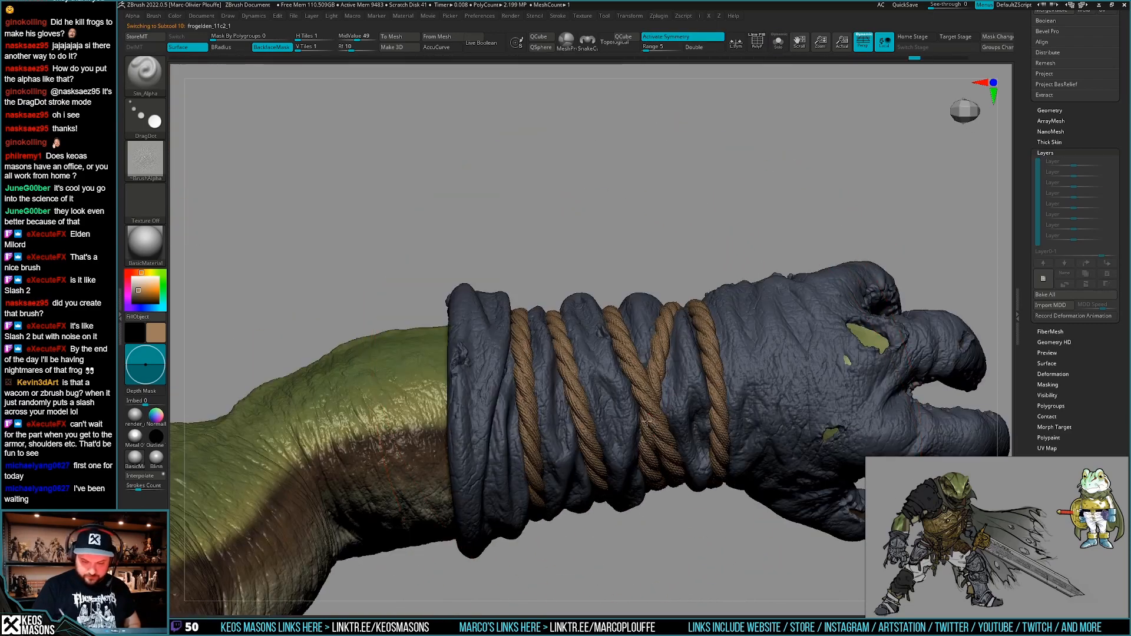
{"action": "right_click_drag", "start_coordinate": [642, 388], "coordinate": [589, 343]}
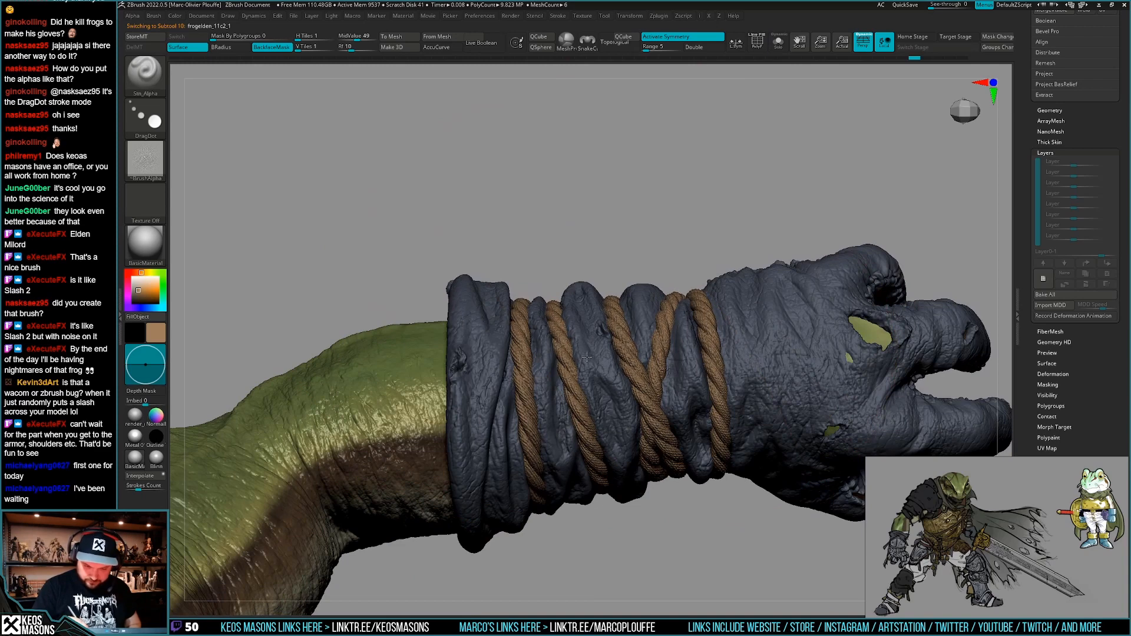
{"action": "key", "text": "alt+q"}
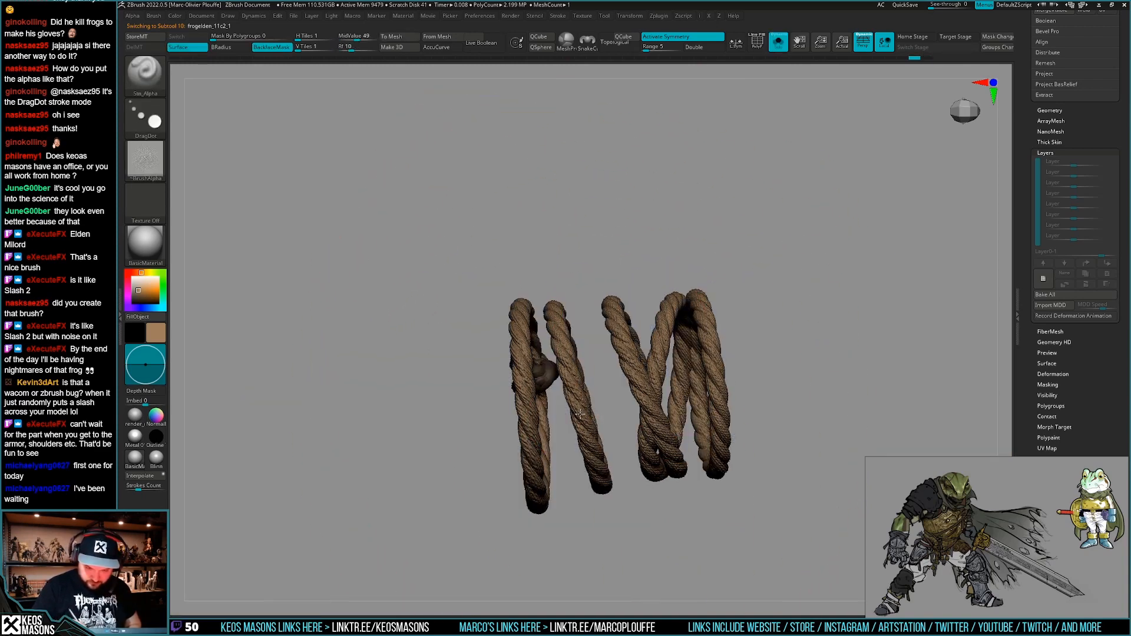
{"action": "key", "text": "alt+q"}
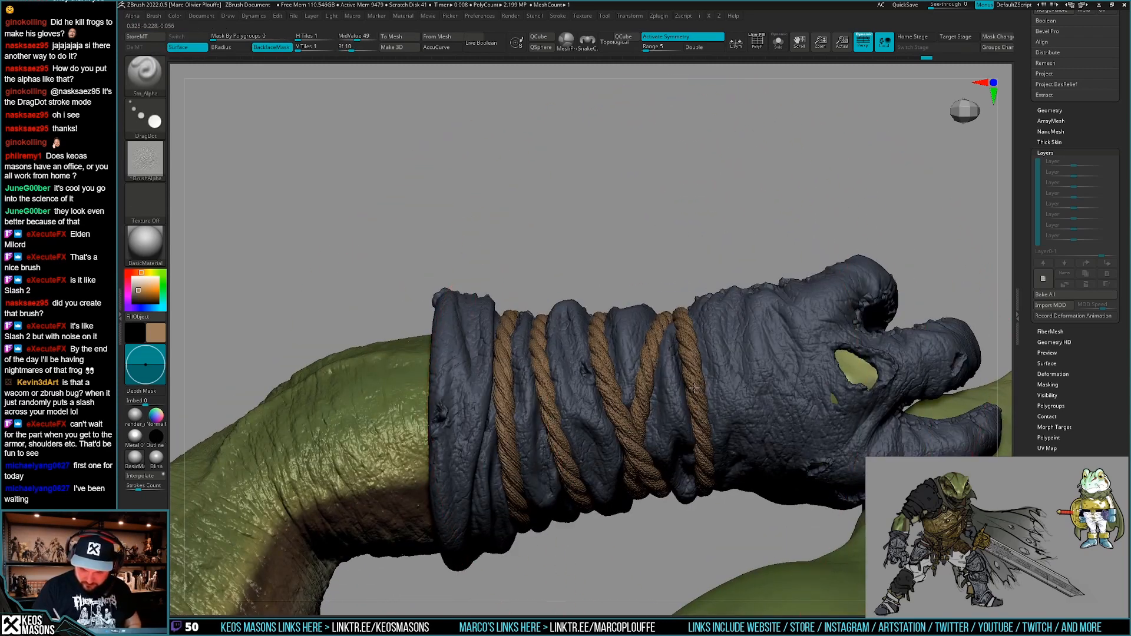
{"action": "left_click", "coordinate": [694, 387]}
{"action": "mouse_move", "coordinate": [694, 387]}
{"action": "right_mouse_down"}
{"action": "mouse_move", "coordinate": [694, 377]}
{"action": "mouse_move", "coordinate": [669, 423]}
{"action": "mouse_move", "coordinate": [516, 396]}
{"action": "right_mouse_up"}
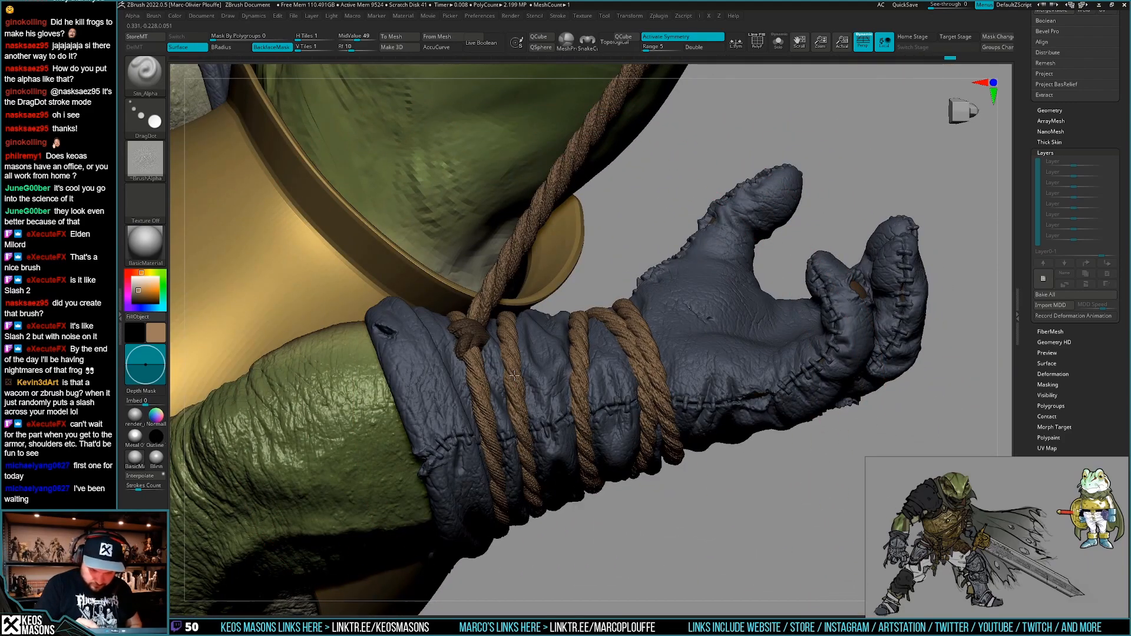
{"action": "mouse_move", "coordinate": [528, 358]}
{"action": "right_mouse_down"}
{"action": "mouse_move", "coordinate": [546, 426]}
{"action": "mouse_move", "coordinate": [467, 404]}
{"action": "mouse_move", "coordinate": [505, 381]}
{"action": "mouse_move", "coordinate": [527, 343]}
{"action": "mouse_move", "coordinate": [534, 373]}
{"action": "mouse_move", "coordinate": [584, 347]}
{"action": "mouse_move", "coordinate": [651, 470]}
{"action": "mouse_move", "coordinate": [673, 474]}
{"action": "mouse_move", "coordinate": [653, 462]}
{"action": "mouse_move", "coordinate": [647, 486]}
{"action": "mouse_move", "coordinate": [715, 424]}
{"action": "mouse_move", "coordinate": [742, 416]}
{"action": "right_mouse_up"}
Set the paint colour to white, and select and isolate the loose rope tied at the wrist knot.
{"action": "key", "text": "space"}
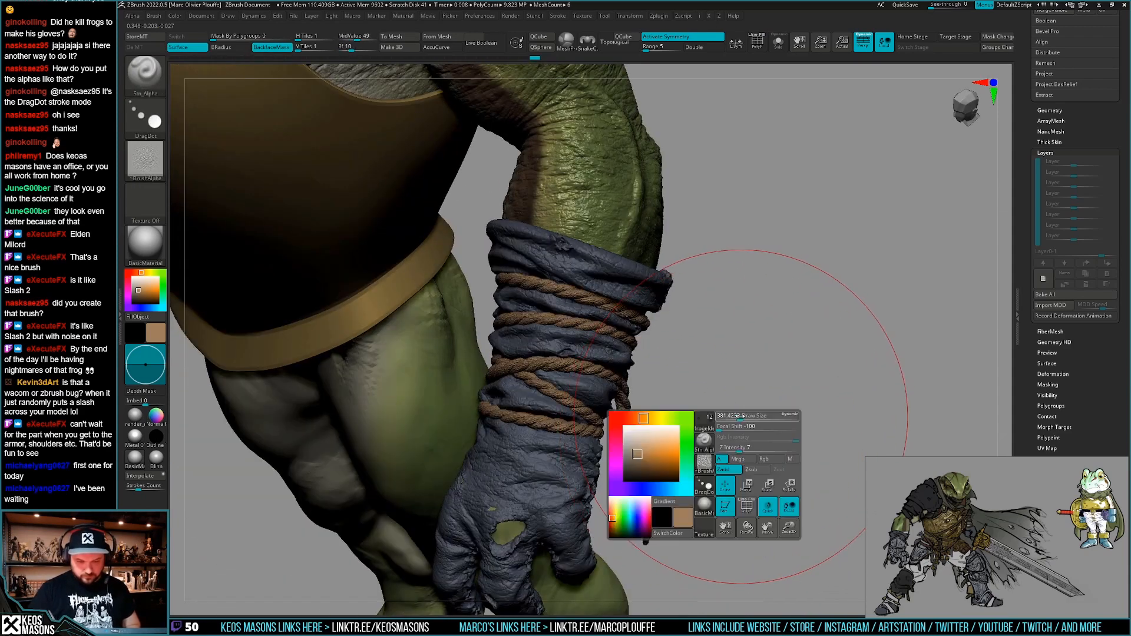
{"action": "left_click_drag", "start_coordinate": [654, 441], "coordinate": [622, 424]}
{"action": "left_click_drag", "start_coordinate": [751, 421], "coordinate": [671, 427]}
{"action": "key", "text": "alt+s"}
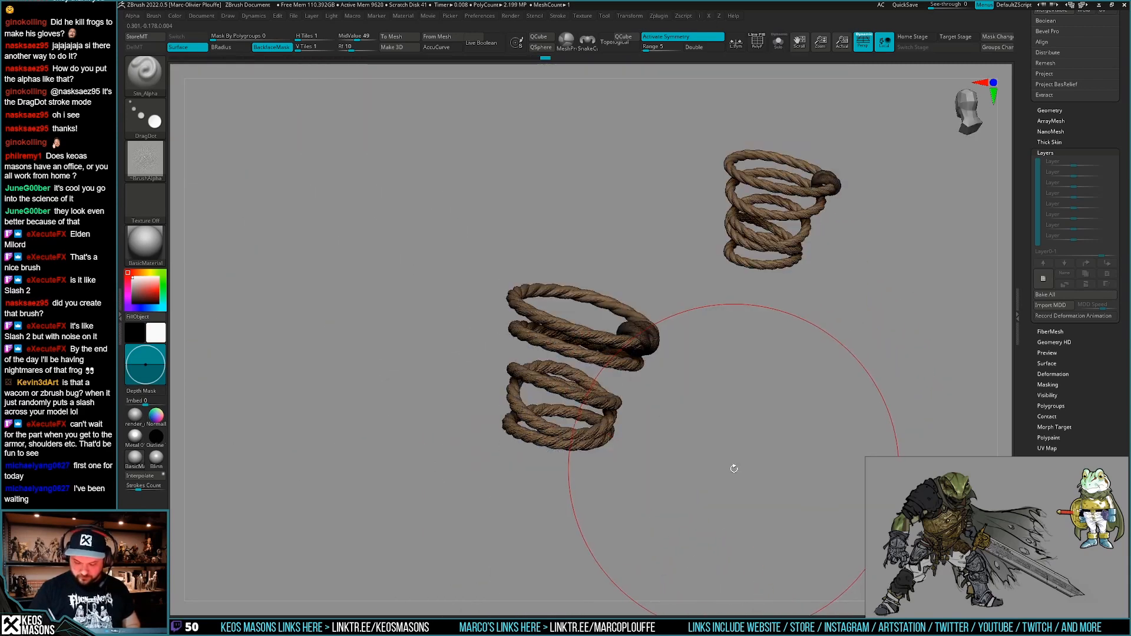
{"action": "key", "text": "alt+s"}
{"action": "left_click", "coordinate": [732, 469], "text": "alt"}
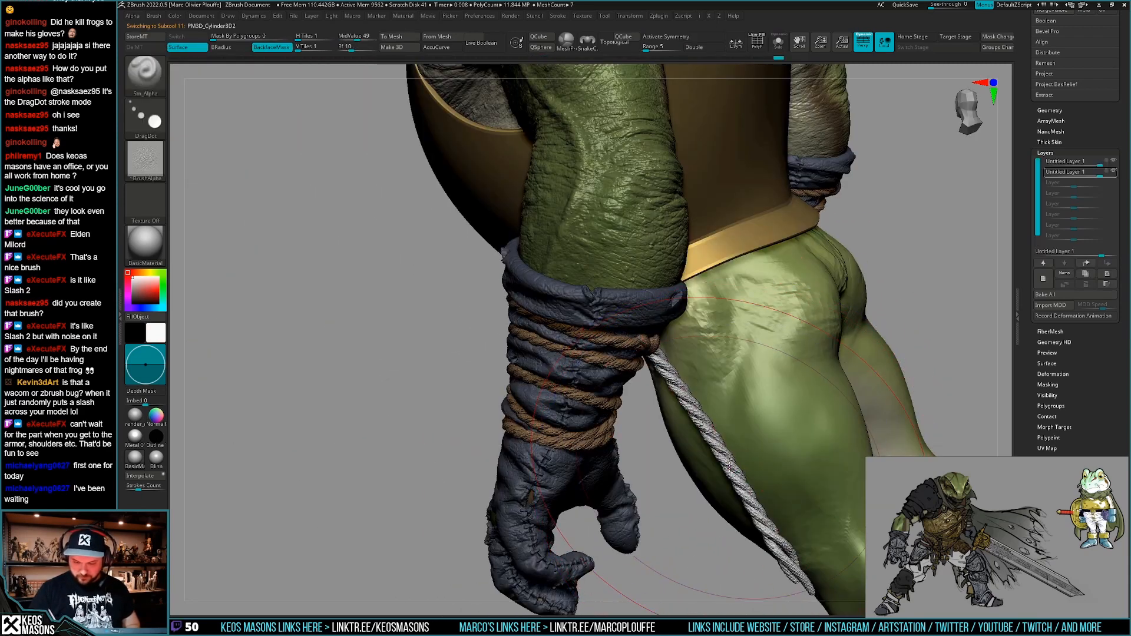
{"action": "mouse_move", "coordinate": [730, 460]}
{"action": "right_mouse_down"}
{"action": "mouse_move", "coordinate": [726, 427]}
{"action": "mouse_move", "coordinate": [714, 439]}
{"action": "right_mouse_up"}
{"action": "key", "text": "alt+s"}
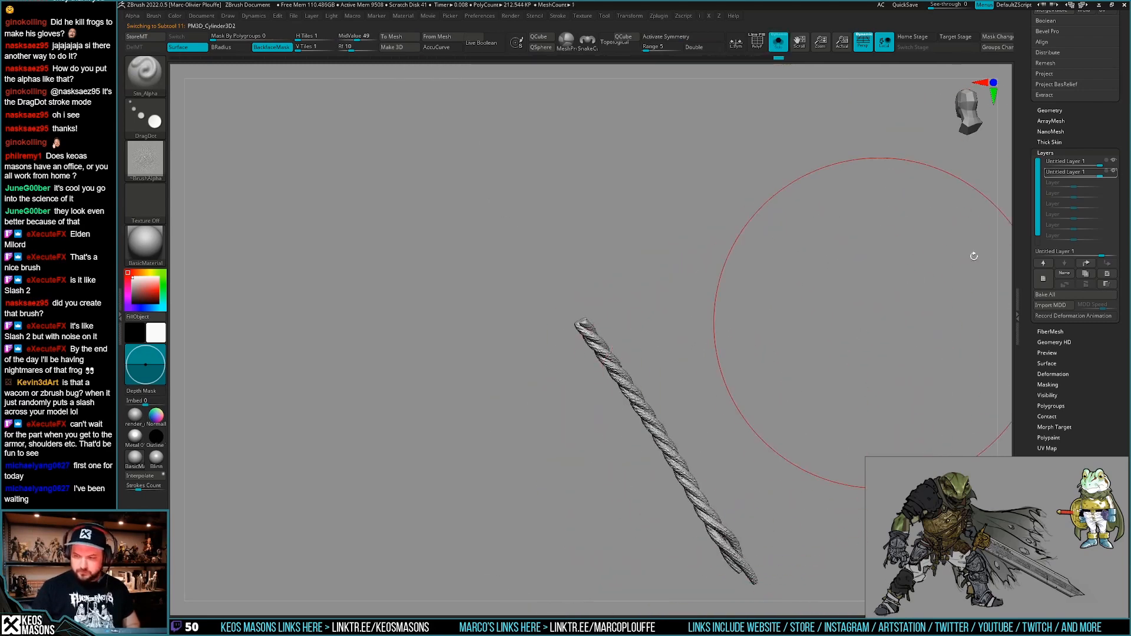
Hide both detail layers of the loose rope and fill the rope with the brown rope colour.
{"action": "mouse_move", "coordinate": [1107, 133]}
{"action": "left_mouse_down"}
{"action": "mouse_move", "coordinate": [1107, 610]}
{"action": "mouse_move", "coordinate": [1106, 333]}
{"action": "left_mouse_up"}
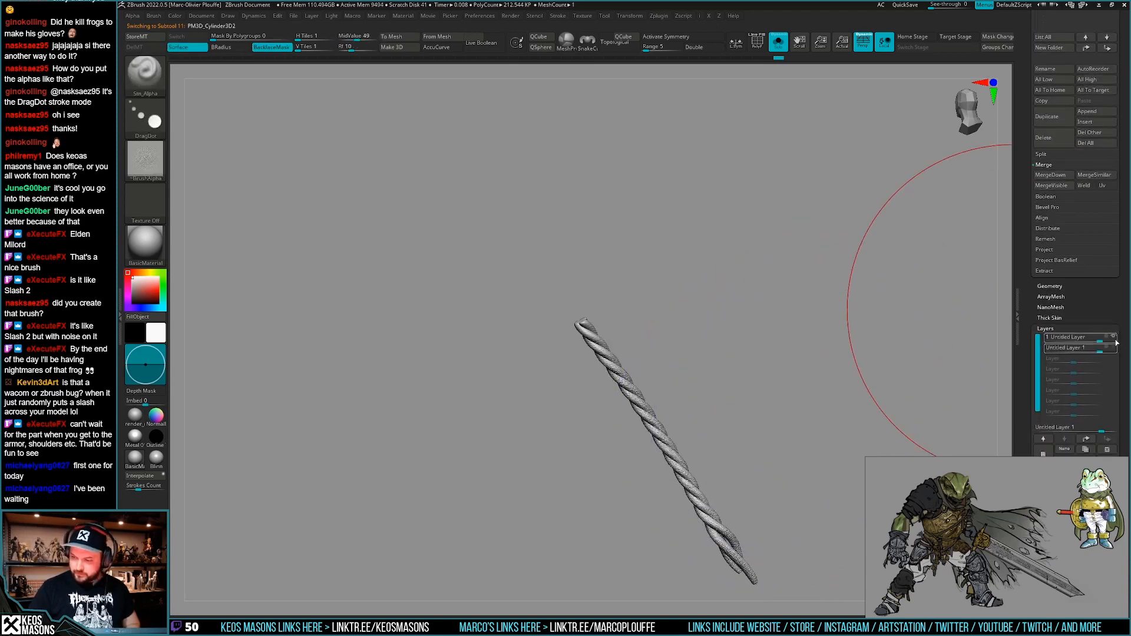
{"action": "key", "text": "alt+s"}
{"action": "key", "text": "alt+s"}
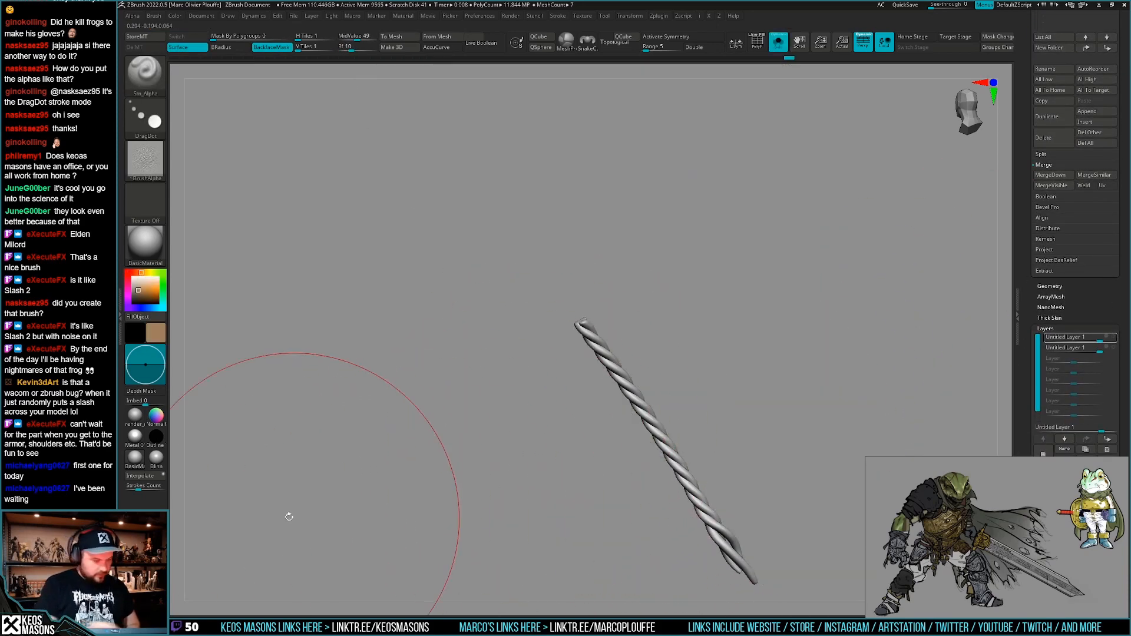
{"action": "key", "text": "space"}
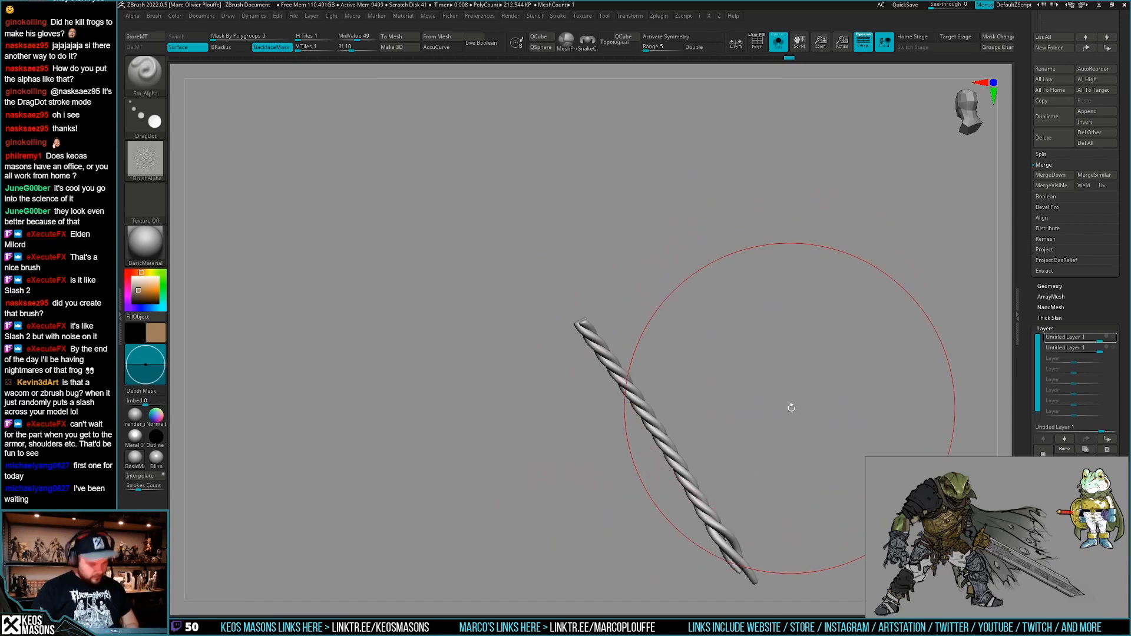
{"action": "left_click", "coordinate": [778, 427], "text": "ctrl"}
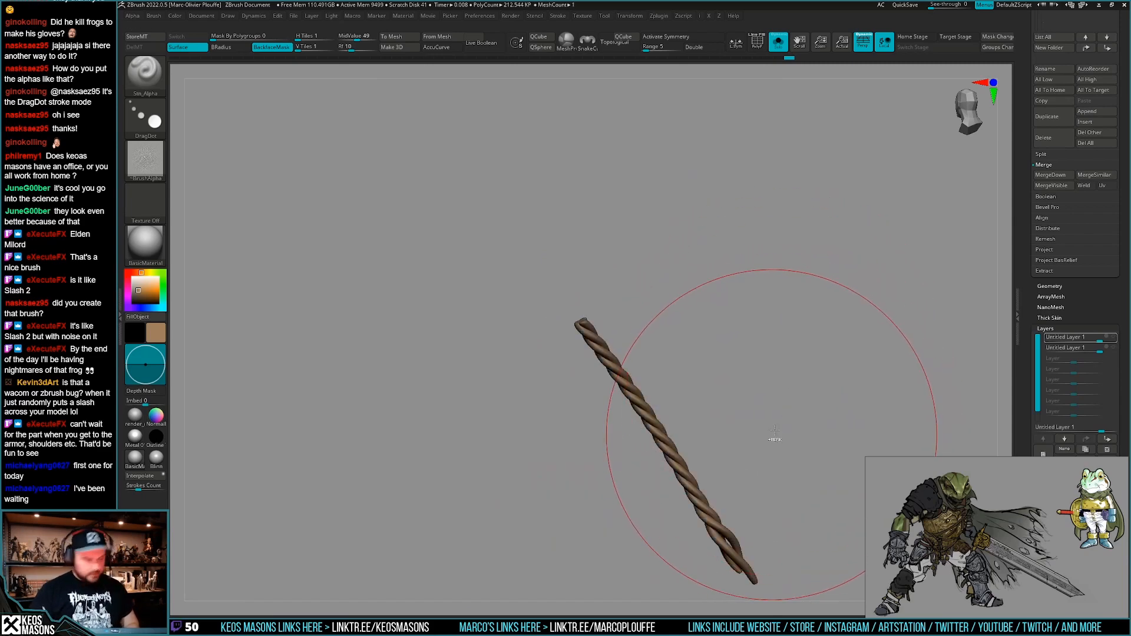
Duplicate the loose rope with its detail layers shown, and bake all layers on the copy.
{"action": "key", "text": "shift+ctrl+s"}
{"action": "right_click_drag", "start_coordinate": [691, 453], "coordinate": [718, 456]}
{"action": "key", "text": "shift+f"}
{"action": "key", "text": "shift+f"}
{"action": "key", "text": "shift+ctrl+s"}
{"action": "left_click_drag", "start_coordinate": [1090, 295], "coordinate": [1075, 103]}
{"action": "left_click", "coordinate": [1054, 312]}
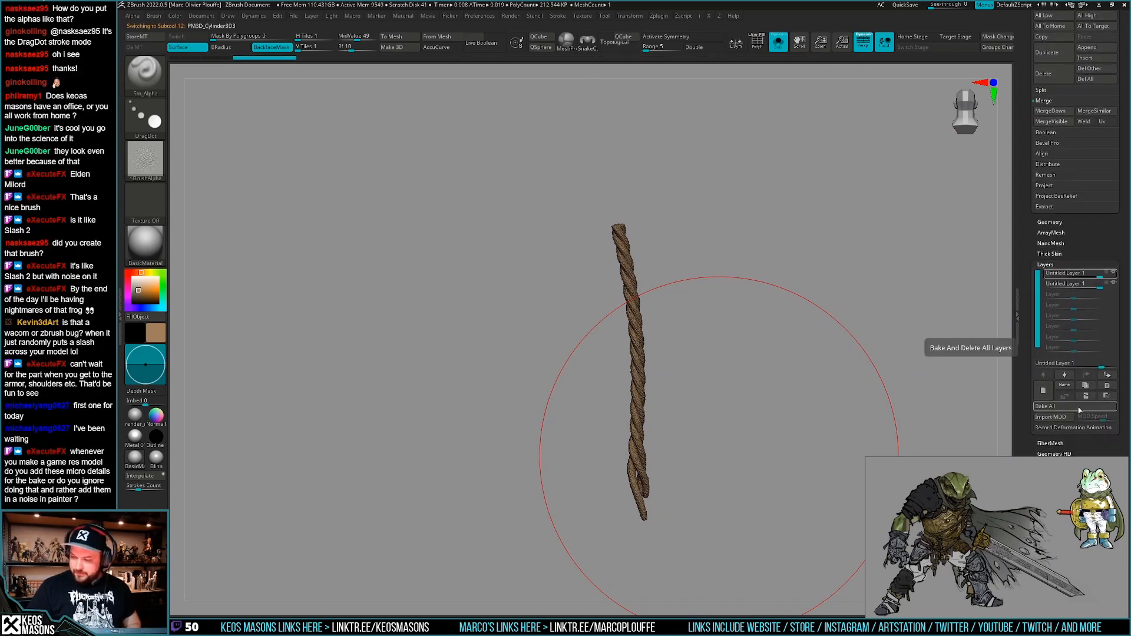
Shrink the copied rope and move it beside the original so that both hang from the wrist knot.
{"action": "key", "text": "shift+ctrl+s"}
{"action": "key", "text": "w"}
{"action": "mouse_move", "coordinate": [649, 382]}
{"action": "left_mouse_down", "text": "shift"}
{"action": "mouse_move", "coordinate": [728, 383]}
{"action": "mouse_move", "coordinate": [665, 326]}
{"action": "left_mouse_up", "text": "shift"}
{"action": "left_click_drag", "start_coordinate": [608, 250], "coordinate": [608, 473], "text": "shift"}
{"action": "left_click_drag", "start_coordinate": [649, 600], "coordinate": [650, 603]}
{"action": "left_click_drag", "start_coordinate": [608, 348], "coordinate": [658, 616]}
{"action": "left_click_drag", "start_coordinate": [601, 345], "coordinate": [600, 344]}
{"action": "left_click_drag", "start_coordinate": [733, 377], "coordinate": [802, 358]}
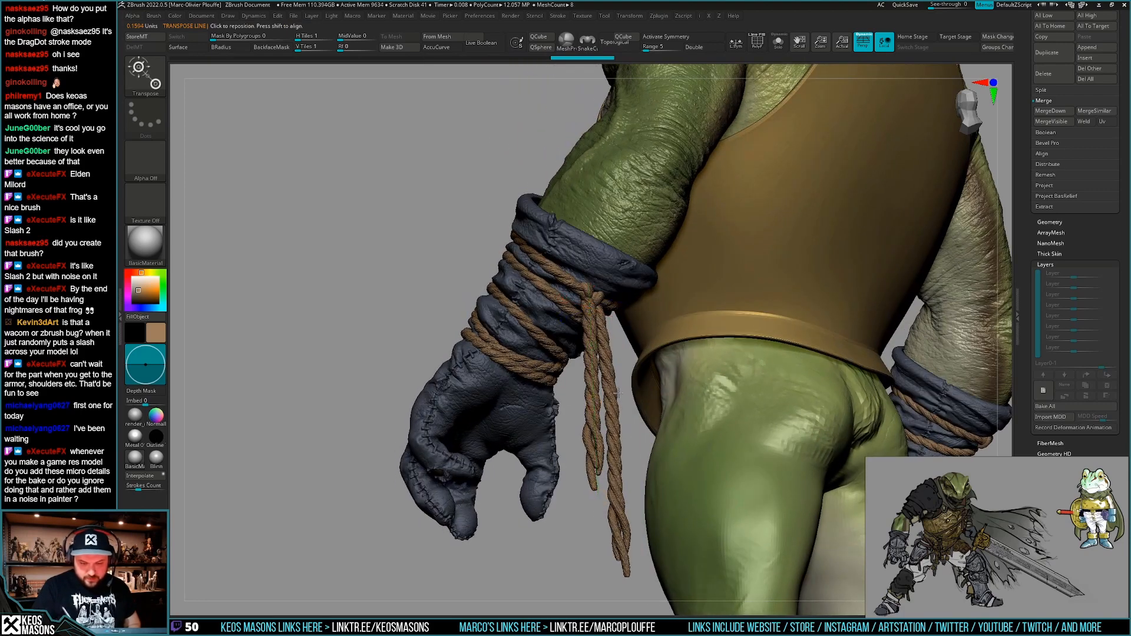
{"action": "left_click_drag", "start_coordinate": [630, 397], "coordinate": [571, 383]}
{"action": "mouse_move", "coordinate": [616, 351]}
{"action": "left_mouse_down"}
{"action": "mouse_move", "coordinate": [667, 377]}
{"action": "mouse_move", "coordinate": [635, 359]}
{"action": "mouse_move", "coordinate": [760, 383]}
{"action": "mouse_move", "coordinate": [783, 401]}
{"action": "left_mouse_up"}
Adjust the position of the shorter rope from several sides so its upper end meets the knot.
{"action": "key", "text": "q"}
{"action": "mouse_move", "coordinate": [565, 400]}
{"action": "left_mouse_down"}
{"action": "mouse_move", "coordinate": [661, 389]}
{"action": "mouse_move", "coordinate": [732, 416]}
{"action": "mouse_move", "coordinate": [683, 414]}
{"action": "mouse_move", "coordinate": [691, 484]}
{"action": "mouse_move", "coordinate": [732, 389]}
{"action": "left_mouse_up"}
{"action": "key", "text": "w"}
{"action": "mouse_move", "coordinate": [657, 372]}
{"action": "left_mouse_down"}
{"action": "mouse_move", "coordinate": [727, 373]}
{"action": "mouse_move", "coordinate": [690, 362]}
{"action": "left_mouse_up"}
{"action": "key", "text": "q"}
{"action": "left_click_drag", "start_coordinate": [530, 377], "coordinate": [672, 375]}
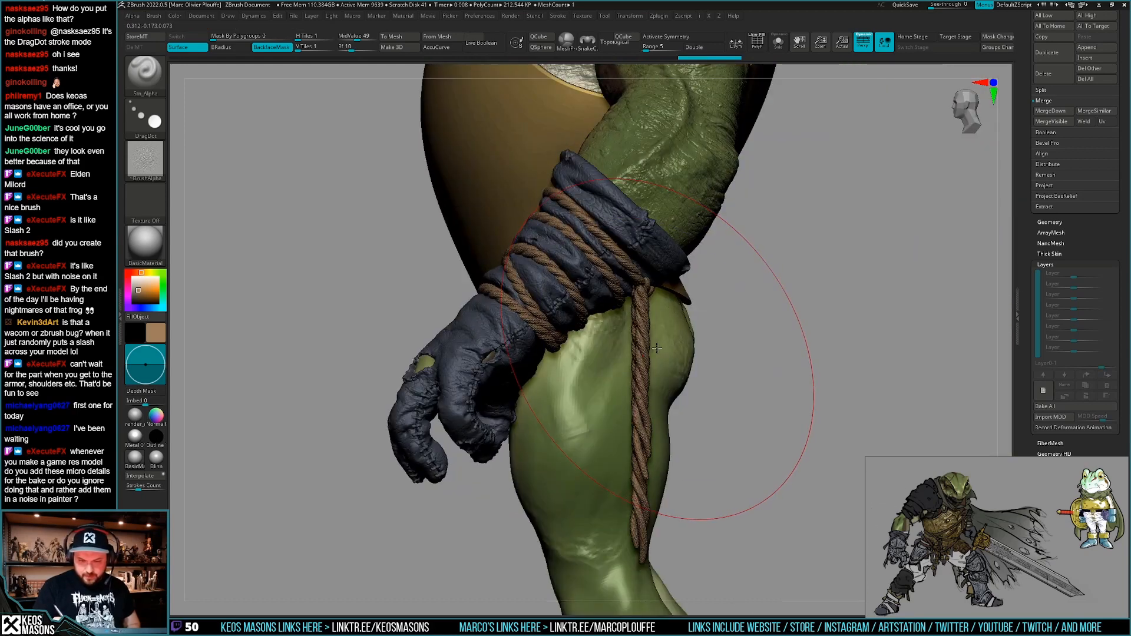
{"action": "key", "text": "w"}
{"action": "mouse_move", "coordinate": [640, 294]}
{"action": "left_mouse_down"}
{"action": "mouse_move", "coordinate": [765, 299]}
{"action": "mouse_move", "coordinate": [771, 281]}
{"action": "mouse_move", "coordinate": [752, 319]}
{"action": "mouse_move", "coordinate": [695, 315]}
{"action": "left_mouse_up"}
{"action": "key", "text": "q"}
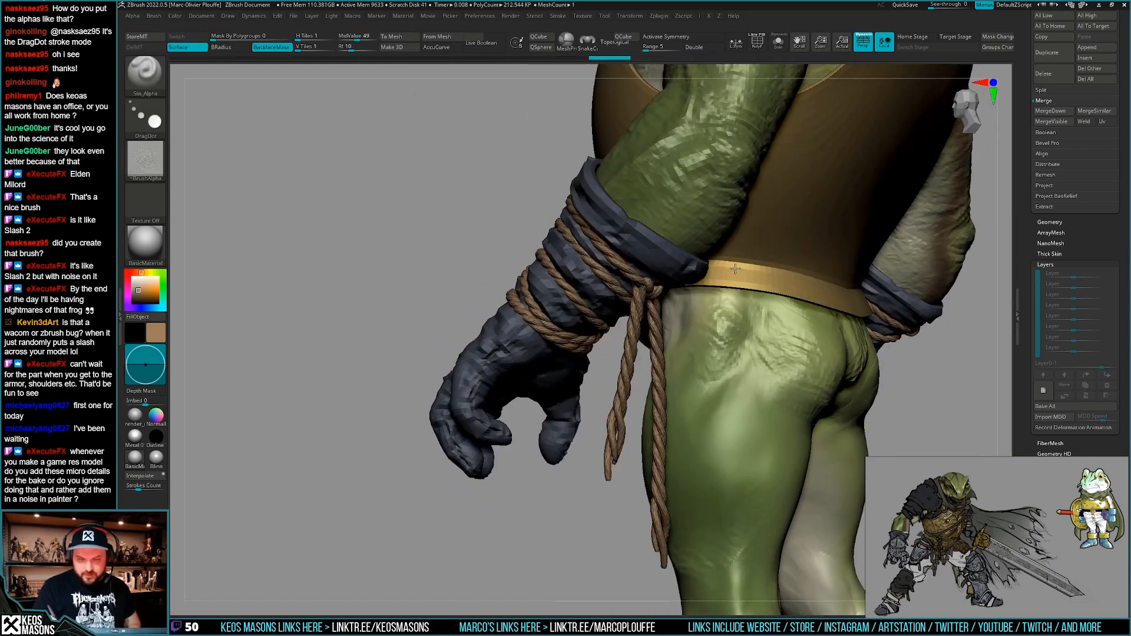
Rotate the shorter rope slightly about its knotted end so it hangs next to the longer one on the palm side.
{"action": "left_click", "coordinate": [689, 318]}
{"action": "left_click", "coordinate": [724, 365]}
{"action": "mouse_move", "coordinate": [739, 383]}
{"action": "left_mouse_down"}
{"action": "mouse_move", "coordinate": [661, 389]}
{"action": "mouse_move", "coordinate": [678, 406]}
{"action": "left_mouse_up"}
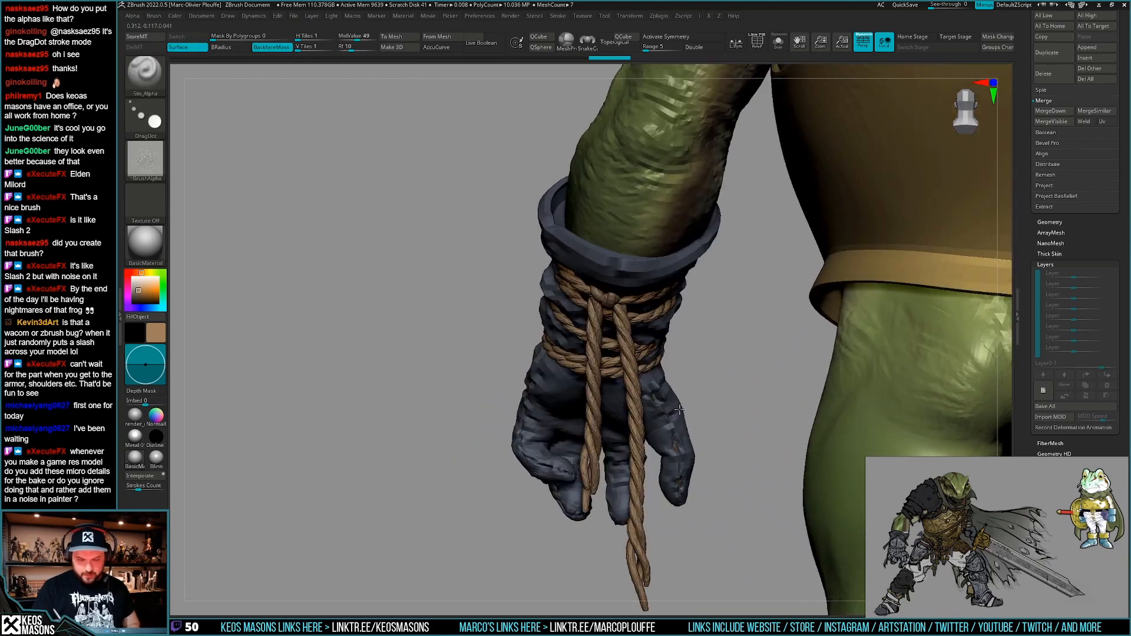
{"action": "left_click", "coordinate": [679, 408]}
{"action": "left_click", "coordinate": [679, 409]}
{"action": "key", "text": "r"}
{"action": "left_click_drag", "start_coordinate": [602, 305], "coordinate": [617, 325]}
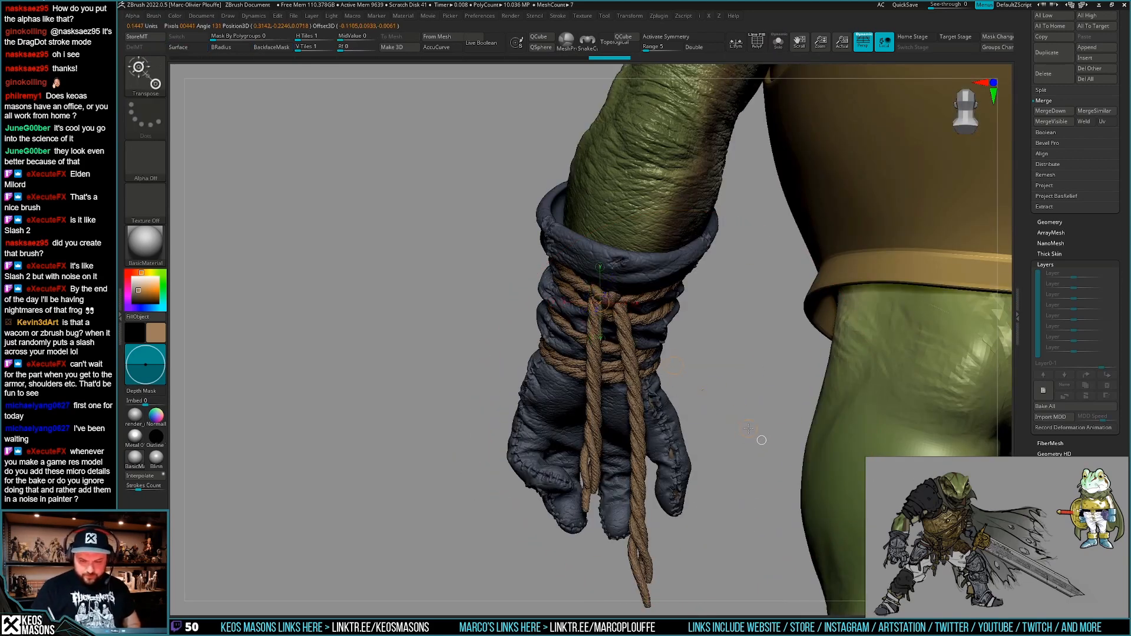
{"action": "left_click_drag", "start_coordinate": [751, 426], "coordinate": [751, 429]}
{"action": "key", "text": "q"}
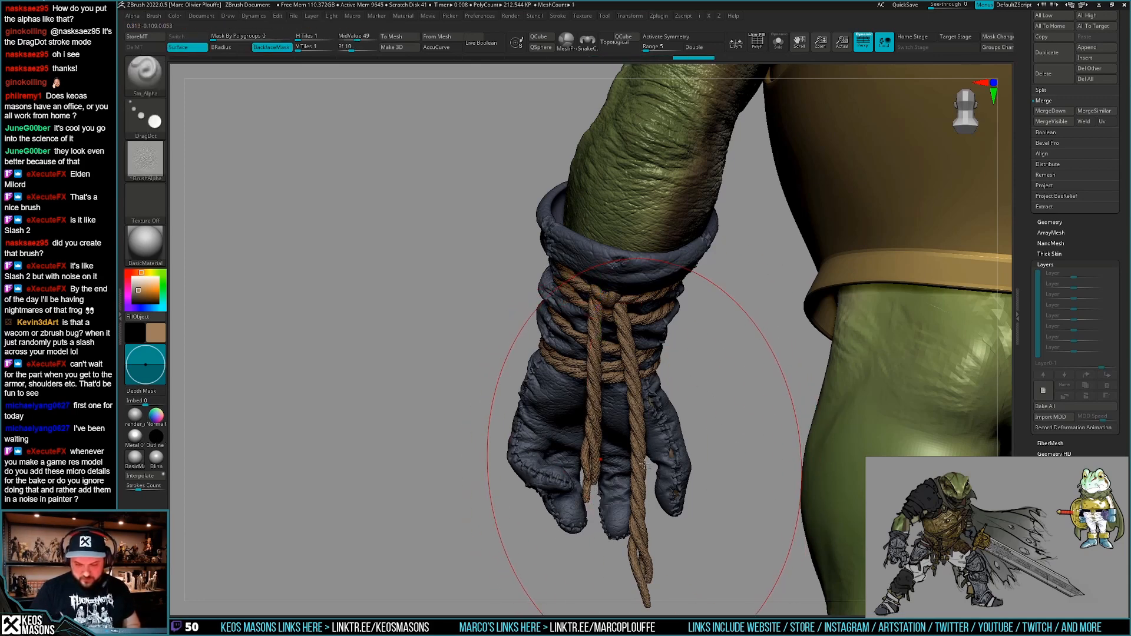
Switch to the ClayBuildup brush, and hide both detail layers of the longer loose rope.
{"action": "key", "text": "b"}
{"action": "key", "text": "c"}
{"action": "key", "text": "b"}
{"action": "key", "text": "space"}
{"action": "left_click_drag", "start_coordinate": [665, 409], "coordinate": [643, 409]}
{"action": "left_click", "coordinate": [640, 410], "text": "alt"}
{"action": "key", "text": "alt+s"}
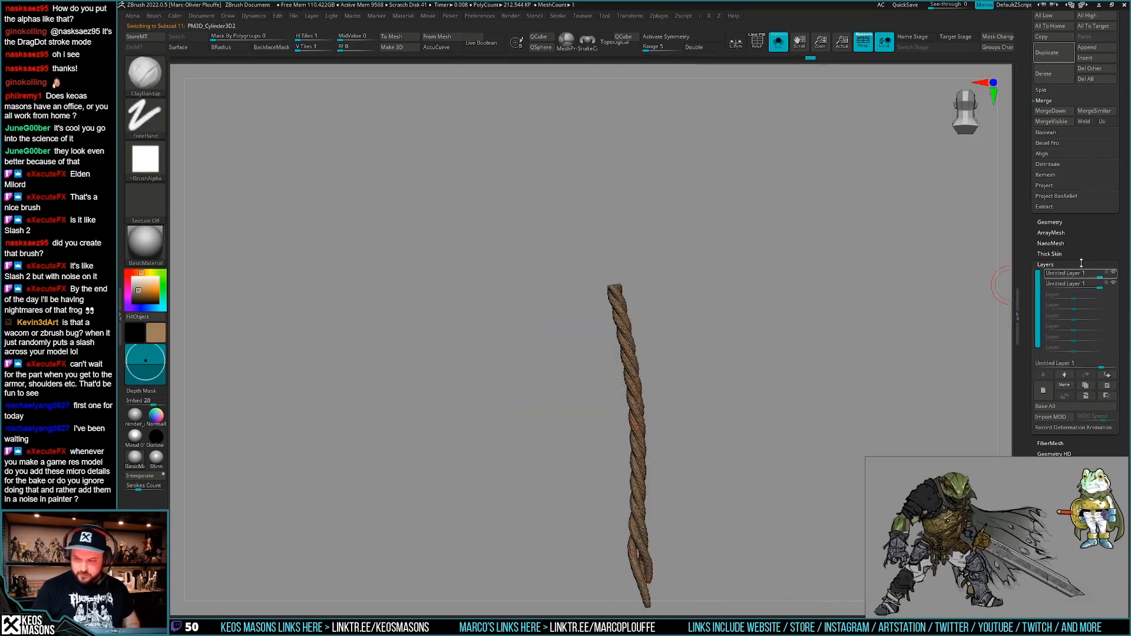
{"action": "left_click", "coordinate": [1113, 284]}
{"action": "left_click", "coordinate": [1113, 274]}
{"action": "key", "text": "w"}
{"action": "key", "text": "alt+s"}
Try to shorten the longer loose rope from its knotted end, and undo the resize.
{"action": "mouse_move", "coordinate": [618, 303]}
{"action": "left_mouse_down"}
{"action": "mouse_move", "coordinate": [778, 413]}
{"action": "mouse_move", "coordinate": [767, 405]}
{"action": "left_mouse_up"}
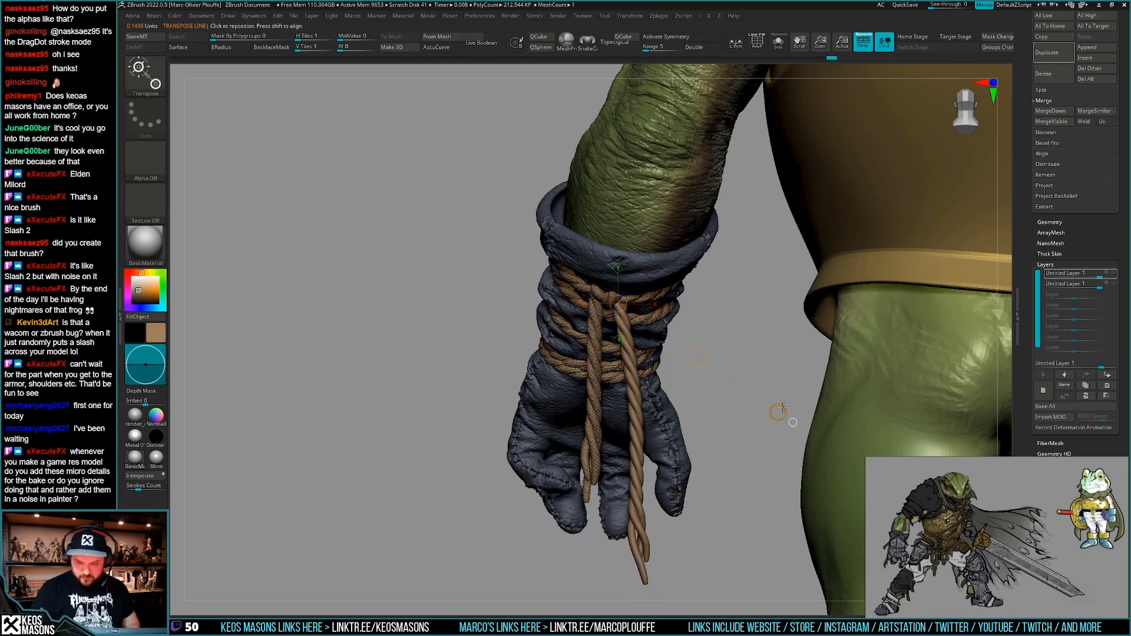
{"action": "key", "text": "q"}
{"action": "left_click", "coordinate": [1113, 273]}
{"action": "left_click", "coordinate": [1113, 283]}
{"action": "right_click_drag", "start_coordinate": [595, 471], "coordinate": [660, 465], "text": "ctrl"}
{"action": "right_click_drag", "start_coordinate": [660, 465], "coordinate": [691, 445], "text": "ctrl"}
{"action": "key", "text": "ctrl+z"}
{"action": "key", "text": "ctrl+z"}
Shorten the longer loose rope slightly with its layers hidden, and show both detail layers again.
{"action": "key", "text": "w"}
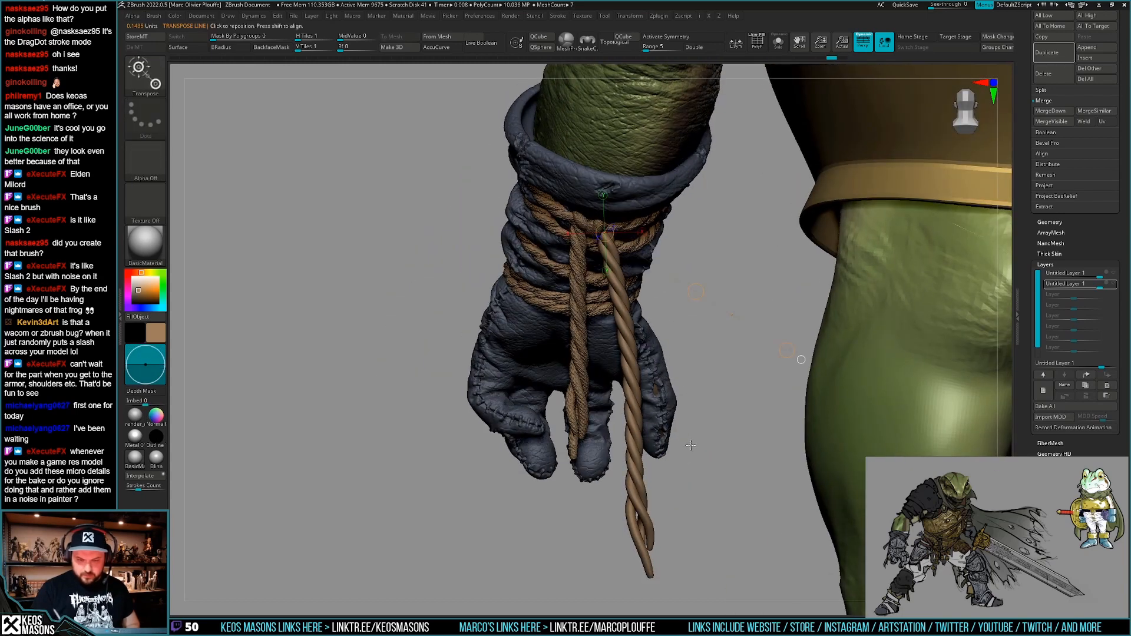
{"action": "left_click_drag", "start_coordinate": [787, 349], "coordinate": [785, 349]}
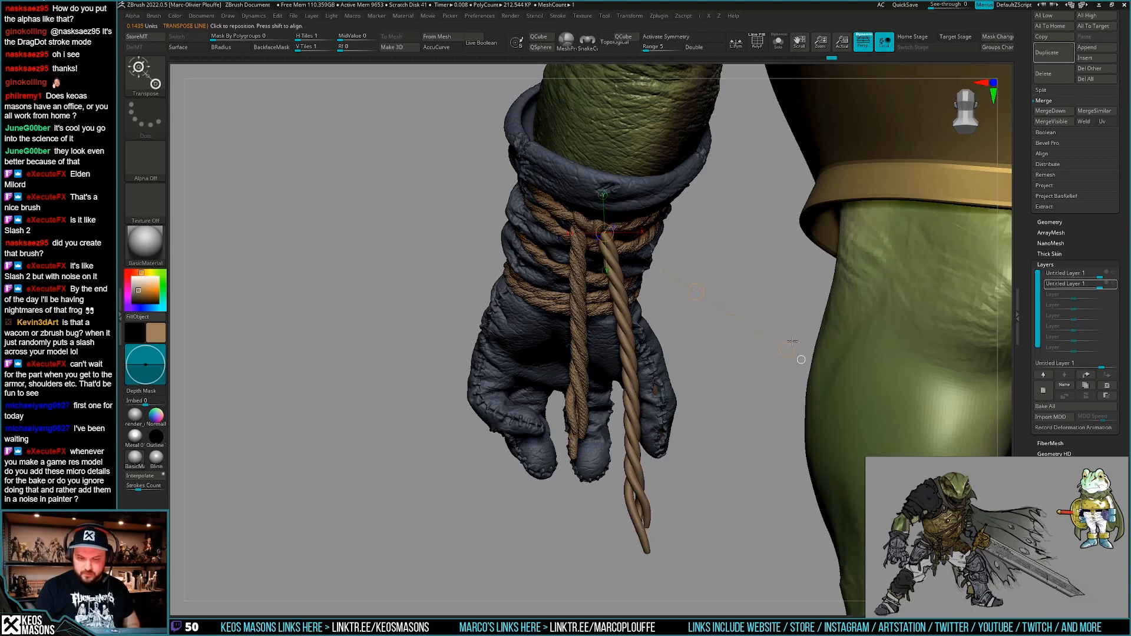
{"action": "key", "text": "q"}
{"action": "left_click", "coordinate": [1112, 272]}
{"action": "left_click", "coordinate": [1112, 284]}
{"action": "right_click_drag", "start_coordinate": [692, 439], "coordinate": [705, 415], "text": "shift"}
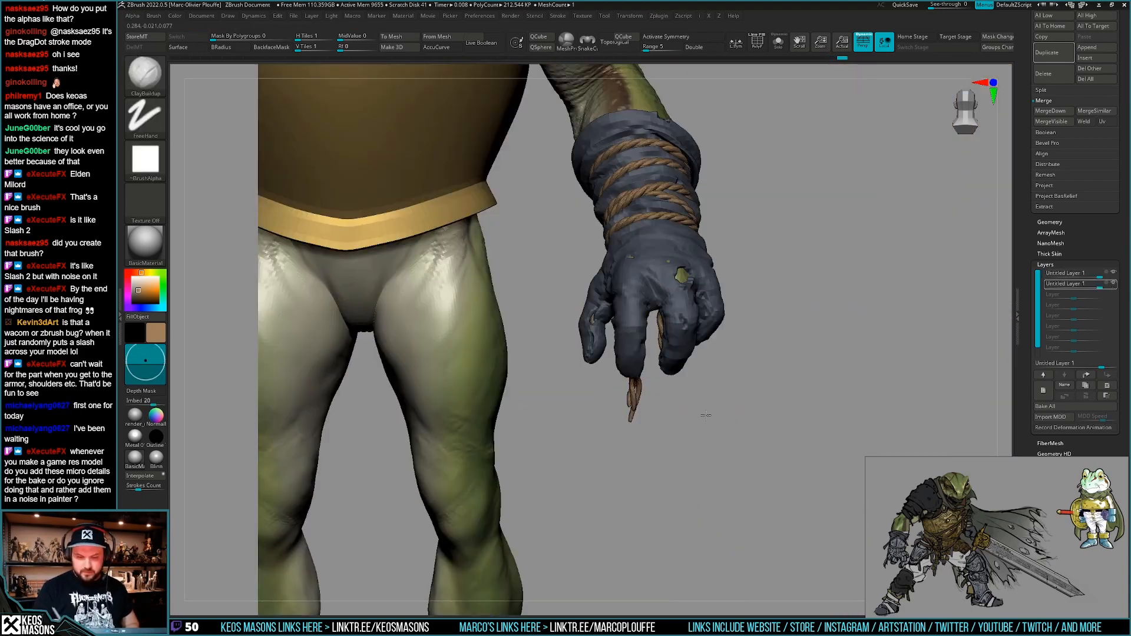
Isolate the glove, set its first layer recording and choose the leathercrack brush.
{"action": "mouse_move", "coordinate": [769, 390]}
{"action": "right_mouse_down", "text": "alt"}
{"action": "mouse_move", "coordinate": [765, 438]}
{"action": "mouse_move", "coordinate": [698, 455]}
{"action": "mouse_move", "coordinate": [753, 431]}
{"action": "mouse_move", "coordinate": [730, 416]}
{"action": "mouse_move", "coordinate": [762, 404]}
{"action": "right_mouse_up", "text": "alt"}
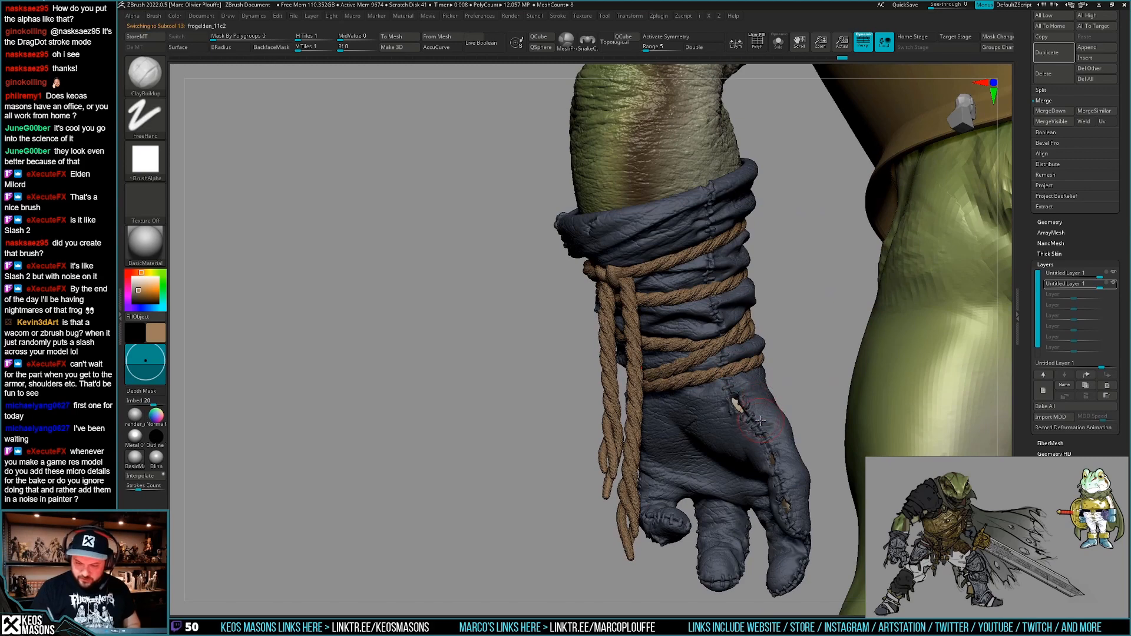
{"action": "key", "text": "shift+s"}
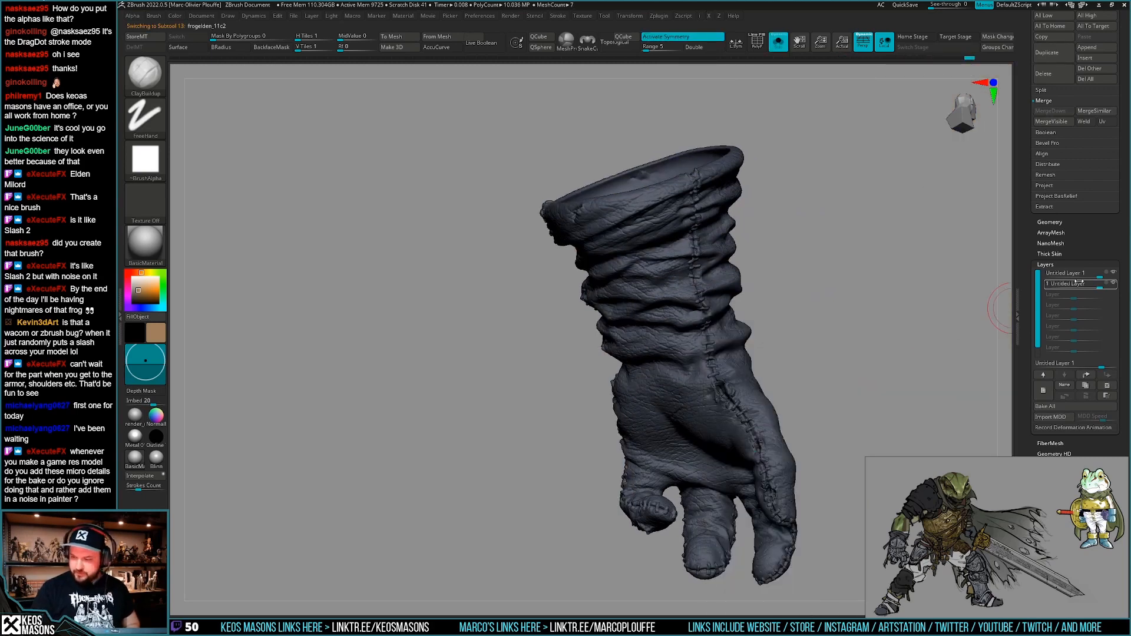
{"action": "left_click", "coordinate": [1114, 285]}
{"action": "left_click", "coordinate": [1113, 285]}
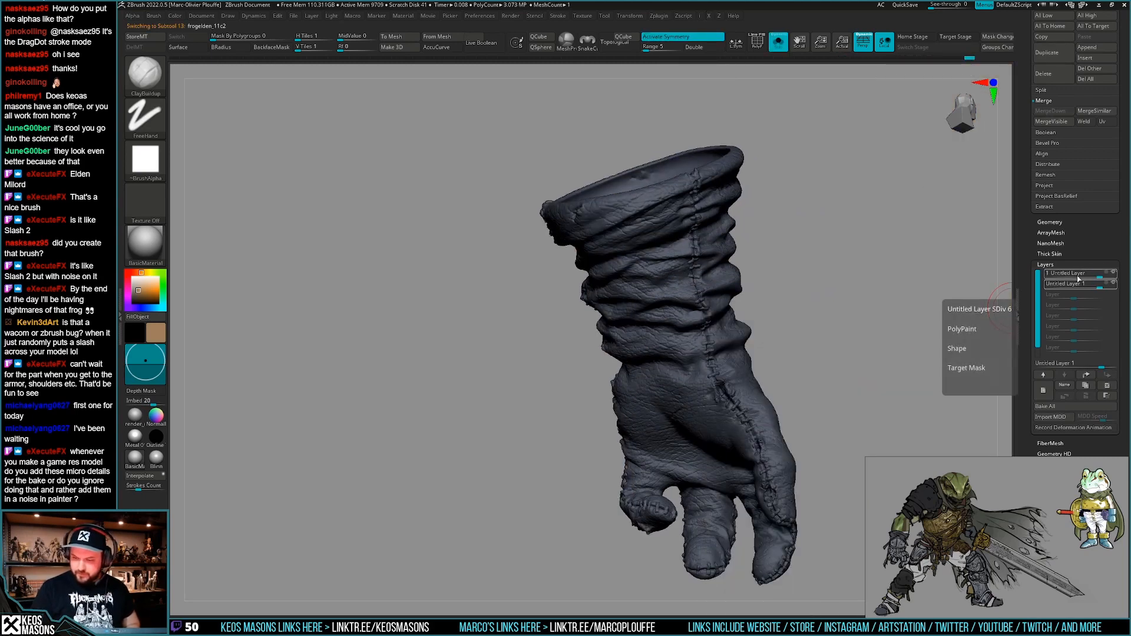
{"action": "right_click", "coordinate": [714, 427]}
{"action": "key", "text": "b"}
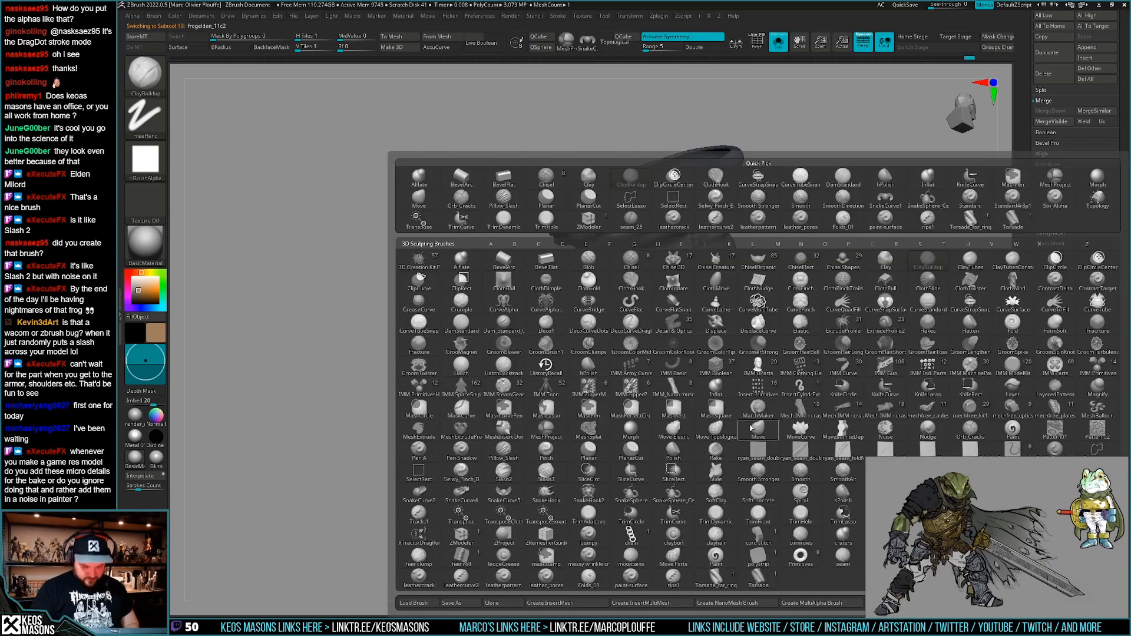
{"action": "left_click", "coordinate": [417, 584]}
Try stamping leather cracks with a large brush on the glove's wrist between the ropes.
{"action": "mouse_move", "coordinate": [613, 412]}
{"action": "right_mouse_down"}
{"action": "mouse_move", "coordinate": [687, 321]}
{"action": "mouse_move", "coordinate": [683, 388]}
{"action": "mouse_move", "coordinate": [654, 363]}
{"action": "right_mouse_up"}
{"action": "key", "text": "space"}
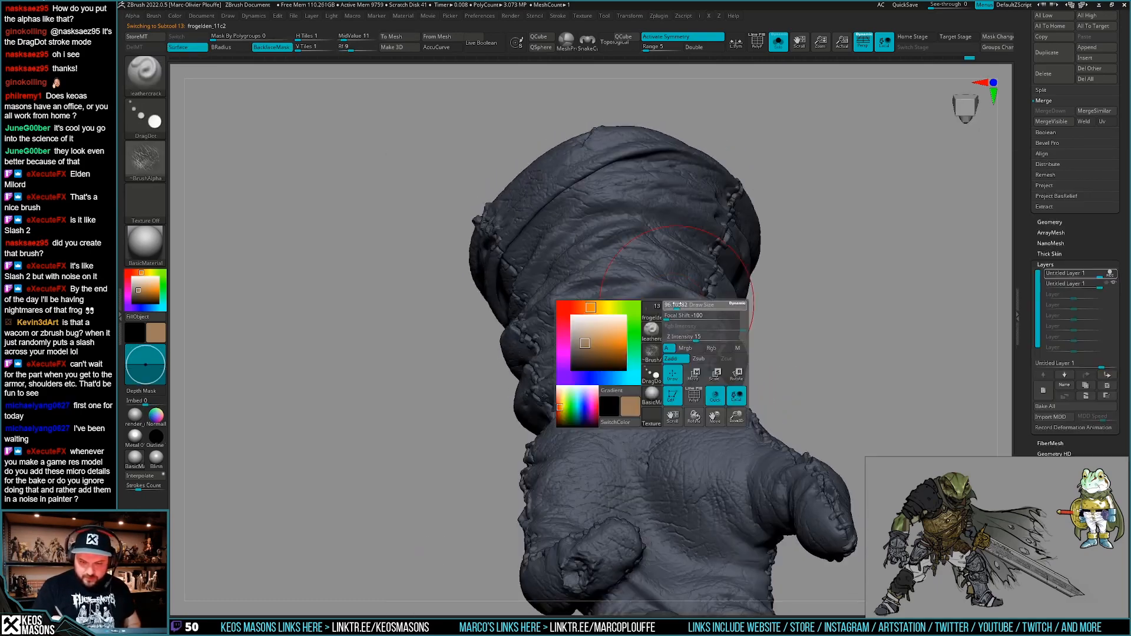
{"action": "left_click", "coordinate": [676, 304]}
{"action": "key", "text": "alt+s"}
{"action": "mouse_move", "coordinate": [685, 306]}
{"action": "right_mouse_down"}
{"action": "mouse_move", "coordinate": [672, 356]}
{"action": "mouse_move", "coordinate": [682, 347]}
{"action": "mouse_move", "coordinate": [672, 333]}
{"action": "right_mouse_up"}
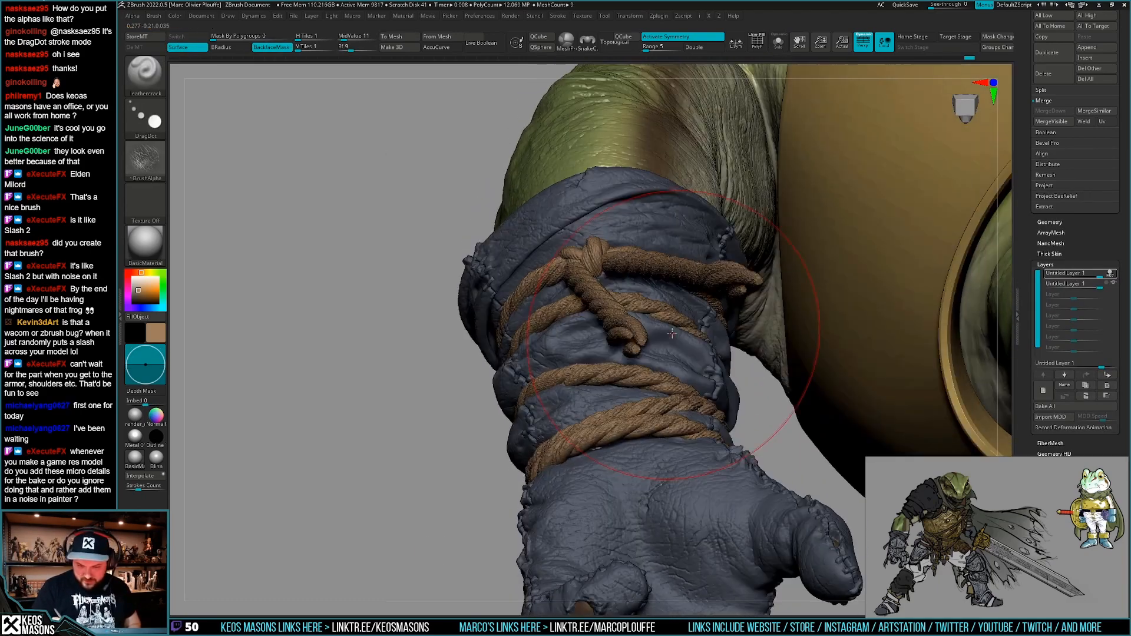
{"action": "key", "text": "ctrl+z"}
{"action": "key", "text": "ctrl+z"}
{"action": "key", "text": "ctrl+z"}
Reduce the brush size and stamp leather cracks on the wrist folds of the glove.
{"action": "key", "text": "space"}
{"action": "left_click", "coordinate": [682, 341]}
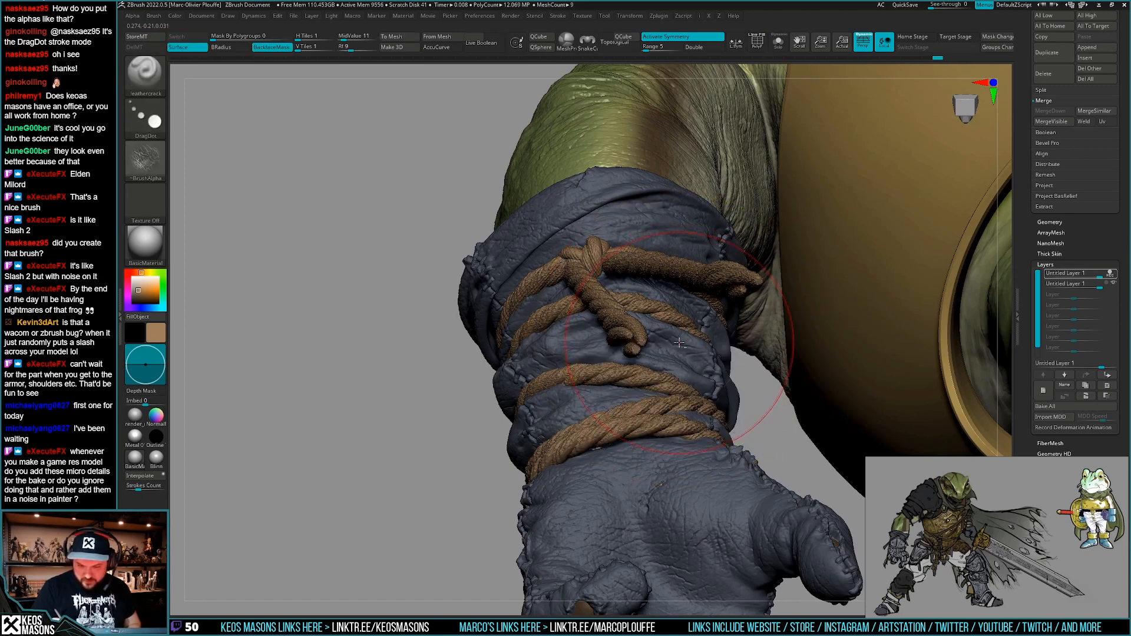
{"action": "key", "text": "space"}
{"action": "mouse_move", "coordinate": [673, 337]}
{"action": "right_mouse_down"}
{"action": "mouse_move", "coordinate": [677, 345]}
{"action": "mouse_move", "coordinate": [611, 347]}
{"action": "mouse_move", "coordinate": [518, 399]}
{"action": "mouse_move", "coordinate": [616, 337]}
{"action": "mouse_move", "coordinate": [595, 373]}
{"action": "mouse_move", "coordinate": [513, 370]}
{"action": "right_mouse_up"}
{"action": "left_click", "coordinate": [677, 344]}
{"action": "key", "text": "alt+shift+s"}
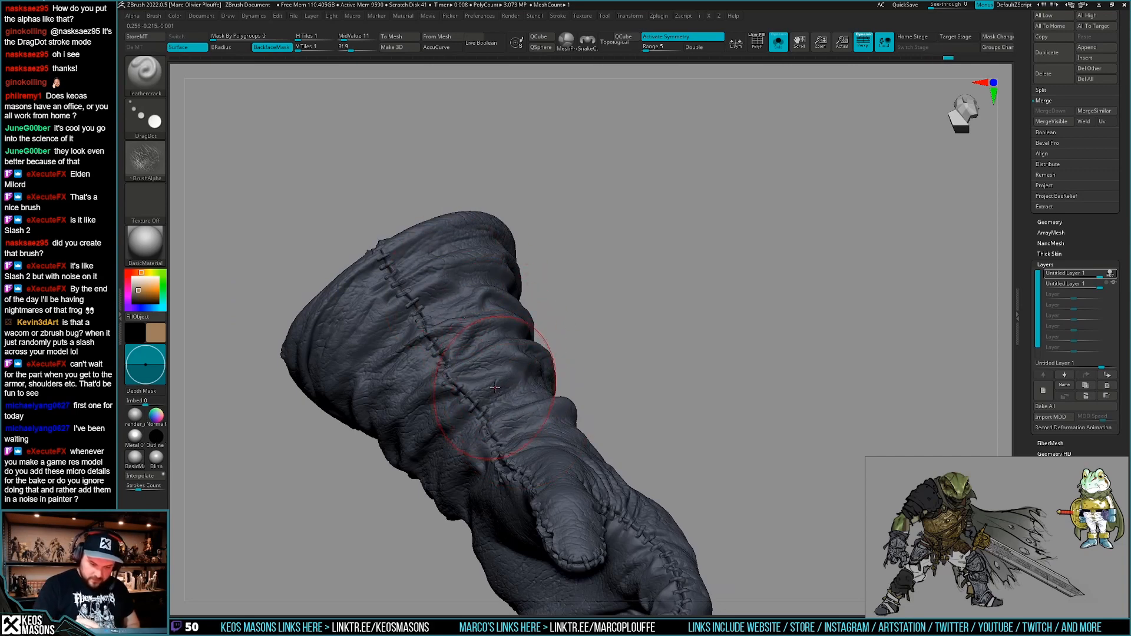
{"action": "mouse_move", "coordinate": [495, 387]}
{"action": "right_mouse_down"}
{"action": "mouse_move", "coordinate": [449, 336]}
{"action": "mouse_move", "coordinate": [488, 368]}
{"action": "mouse_move", "coordinate": [547, 389]}
{"action": "mouse_move", "coordinate": [603, 385]}
{"action": "mouse_move", "coordinate": [714, 455]}
{"action": "mouse_move", "coordinate": [742, 427]}
{"action": "mouse_move", "coordinate": [716, 437]}
{"action": "mouse_move", "coordinate": [735, 409]}
{"action": "mouse_move", "coordinate": [721, 451]}
{"action": "right_mouse_up"}
{"action": "key", "text": "alt+shift+s"}
Switch to the ClayBuildup brush, review the roped glove on the full figure, and isolate the glove again.
{"action": "key", "text": "b"}
{"action": "key", "text": "c"}
{"action": "key", "text": "b"}
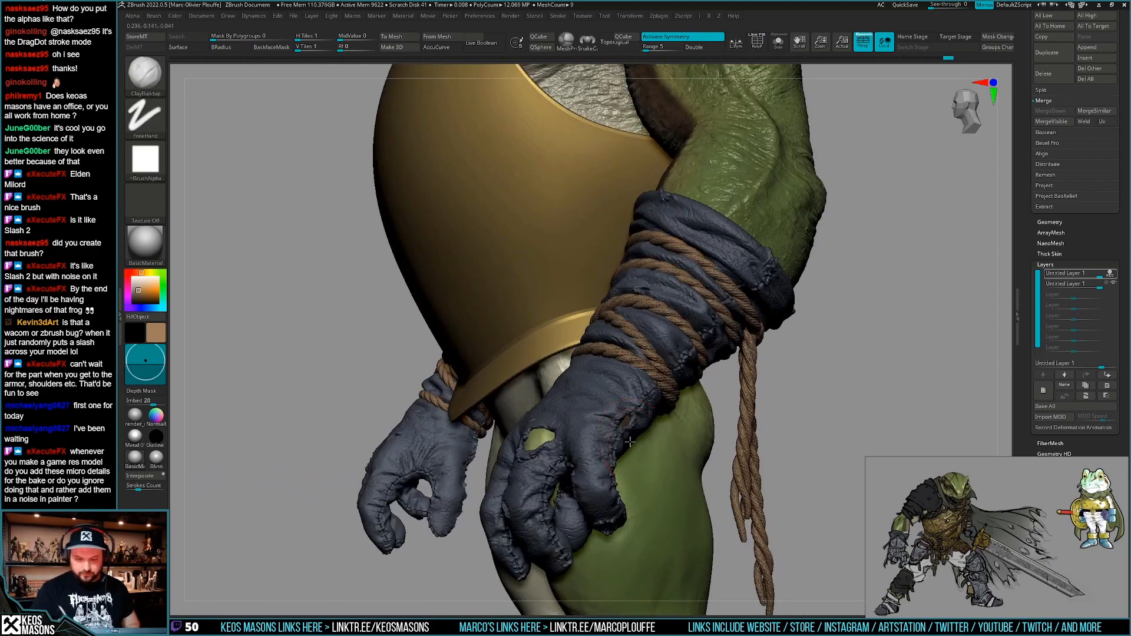
{"action": "right_click_drag", "start_coordinate": [630, 442], "coordinate": [606, 463]}
{"action": "right_click", "coordinate": [606, 464]}
{"action": "right_click_drag", "start_coordinate": [612, 395], "coordinate": [661, 444], "text": "alt"}
{"action": "key", "text": "alt+s"}
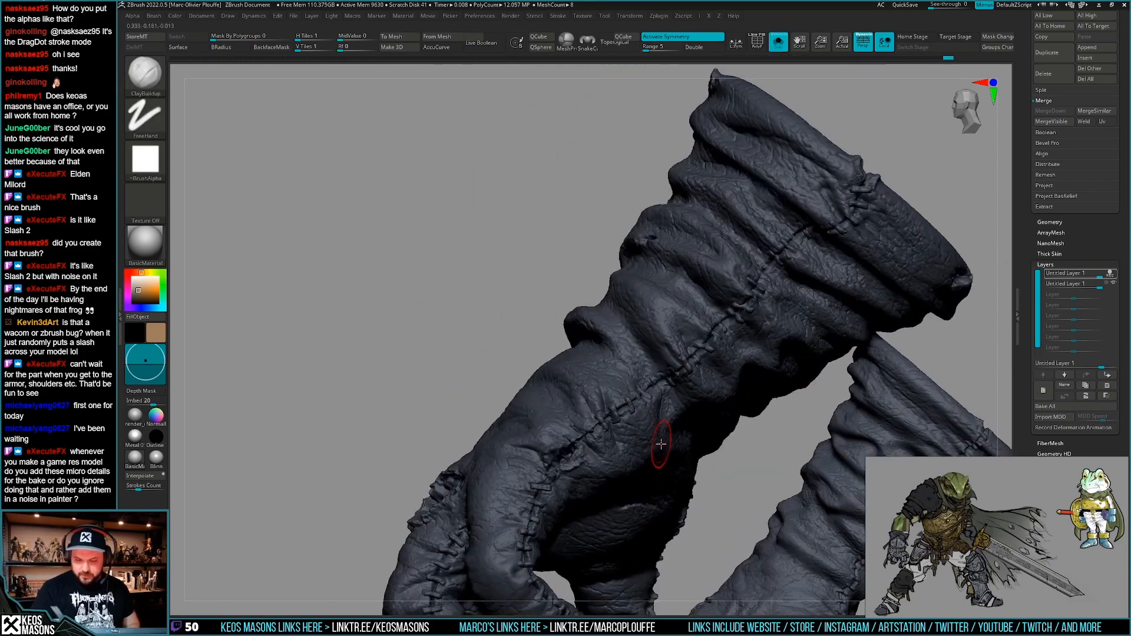
Compare the glove with each of its layers turned off and on, and set the second layer recording.
{"action": "left_click", "coordinate": [1113, 275]}
{"action": "left_click", "coordinate": [1113, 274]}
{"action": "left_click", "coordinate": [1113, 275]}
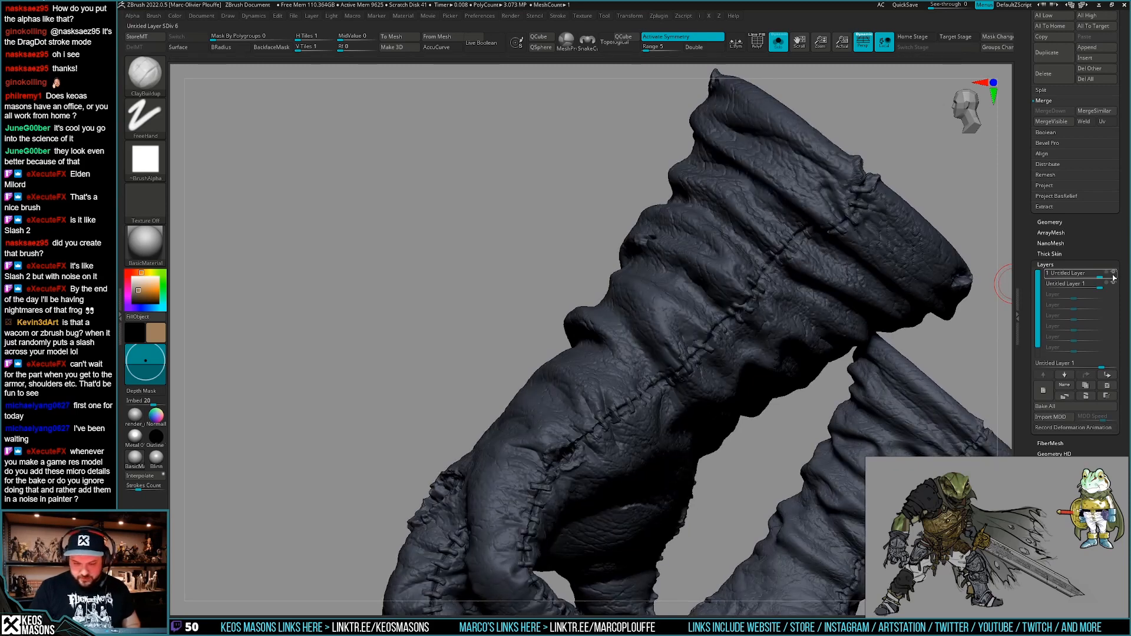
{"action": "left_click", "coordinate": [1112, 285]}
{"action": "left_click", "coordinate": [1112, 286]}
{"action": "left_click", "coordinate": [1112, 286]}
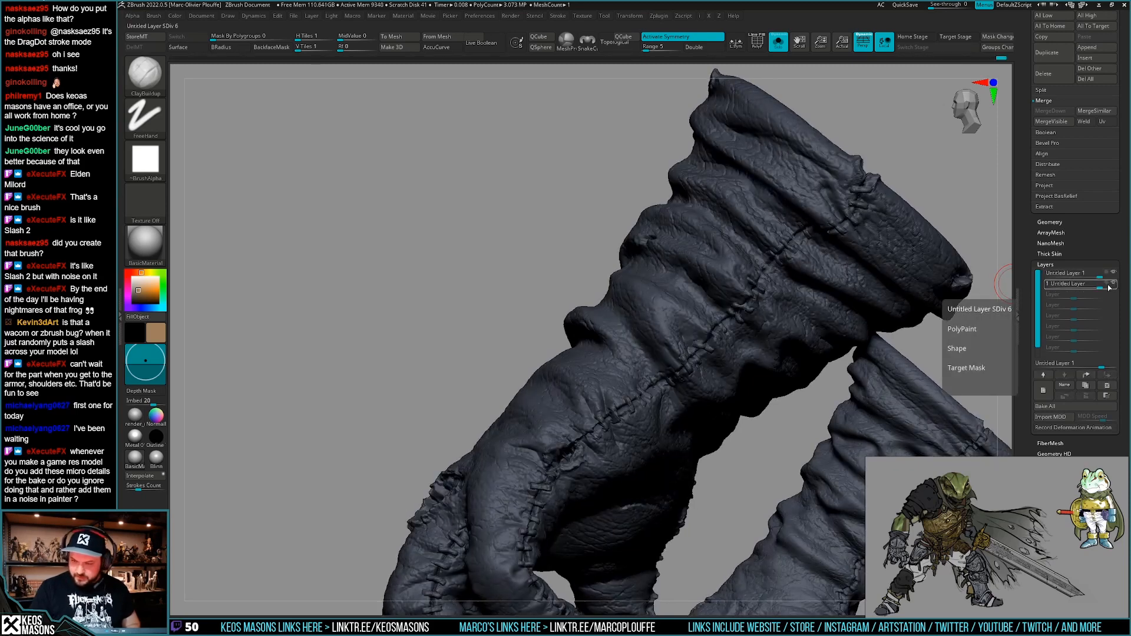
{"action": "left_click", "coordinate": [1108, 286]}
Pick the Standard brush for the isolated glove and set it to paint colour only, with Zadd turned off.
{"action": "mouse_move", "coordinate": [837, 330]}
{"action": "right_mouse_down"}
{"action": "mouse_move", "coordinate": [760, 419]}
{"action": "mouse_move", "coordinate": [719, 408]}
{"action": "right_mouse_up"}
{"action": "key", "text": "space"}
{"action": "left_click", "coordinate": [682, 325]}
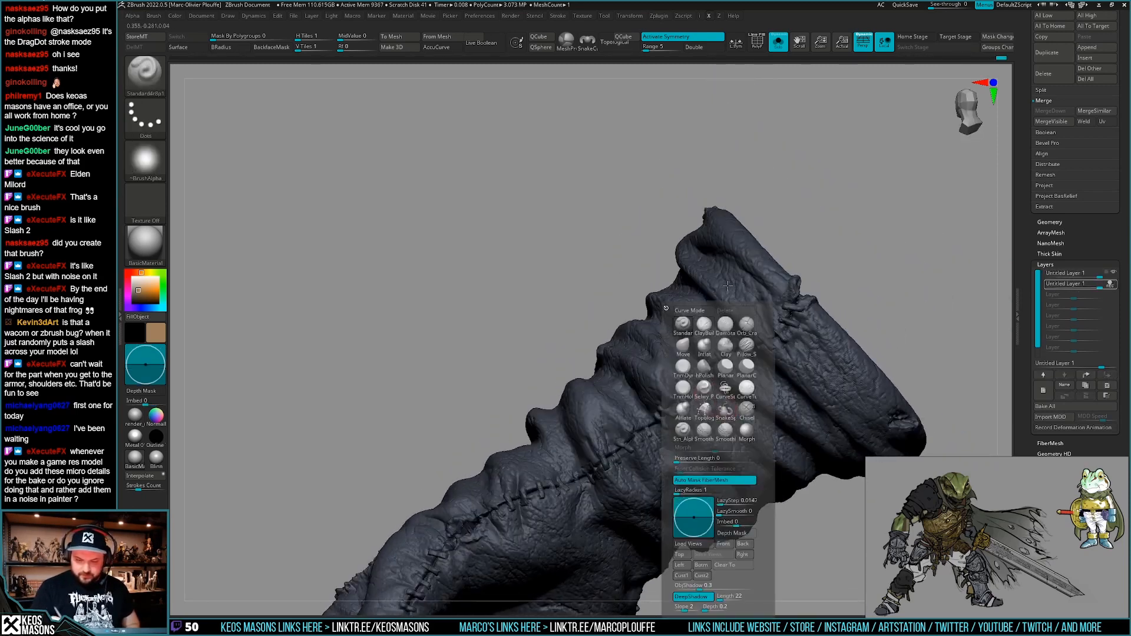
{"action": "mouse_move", "coordinate": [727, 285]}
{"action": "right_mouse_down"}
{"action": "mouse_move", "coordinate": [777, 375]}
{"action": "mouse_move", "coordinate": [807, 283]}
{"action": "mouse_move", "coordinate": [760, 353]}
{"action": "mouse_move", "coordinate": [640, 445]}
{"action": "right_mouse_up"}
{"action": "key", "text": "space"}
{"action": "left_click_drag", "start_coordinate": [675, 386], "coordinate": [659, 386]}
{"action": "right_click_drag", "start_coordinate": [660, 387], "coordinate": [664, 404]}
{"action": "key", "text": "alt+s"}
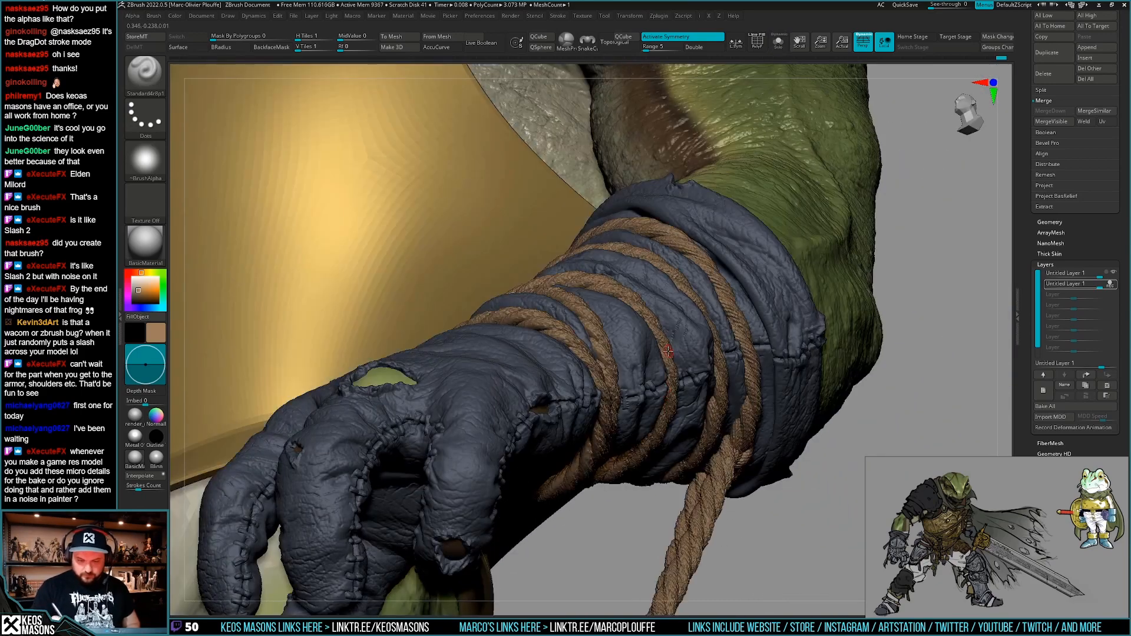
{"action": "key", "text": "alt+s"}
{"action": "right_click_drag", "start_coordinate": [668, 352], "coordinate": [730, 402]}
{"action": "key", "text": "space"}
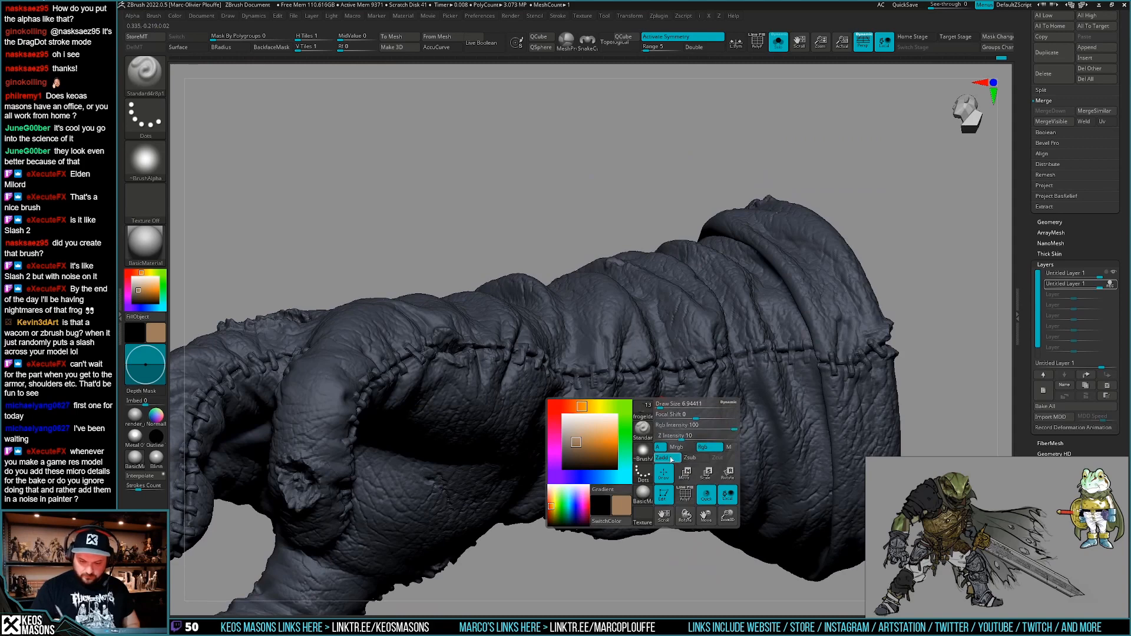
Try a brown stroke on a wrist seam stitch, undo it, and choose a darker brown for the stitches.
{"action": "right_click_drag", "start_coordinate": [638, 376], "coordinate": [648, 346]}
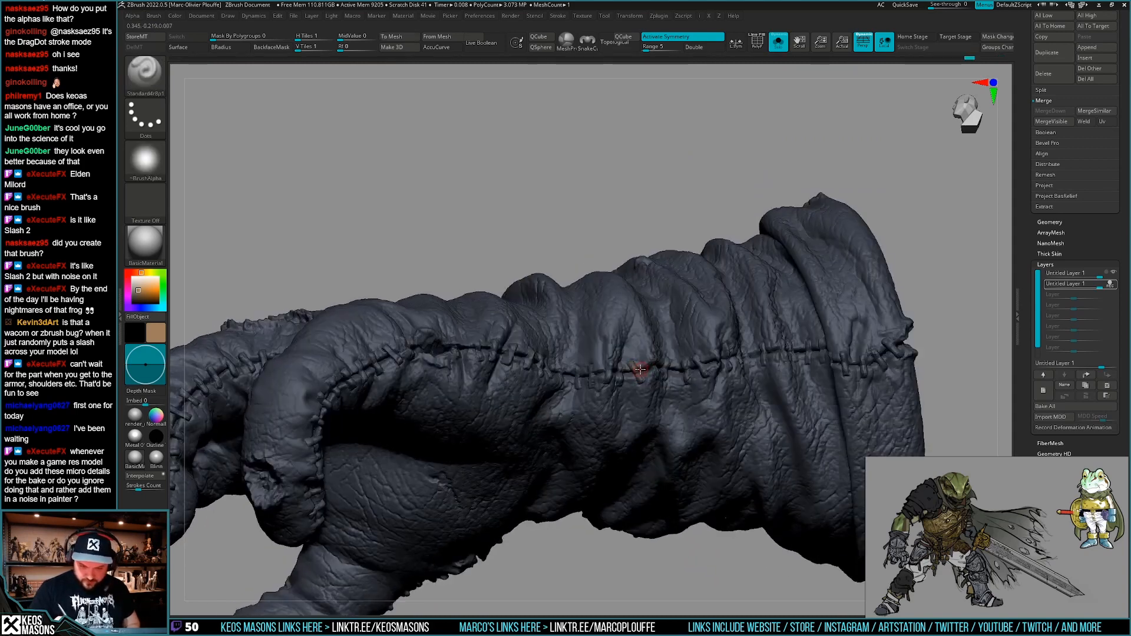
{"action": "key", "text": "ctrl+z"}
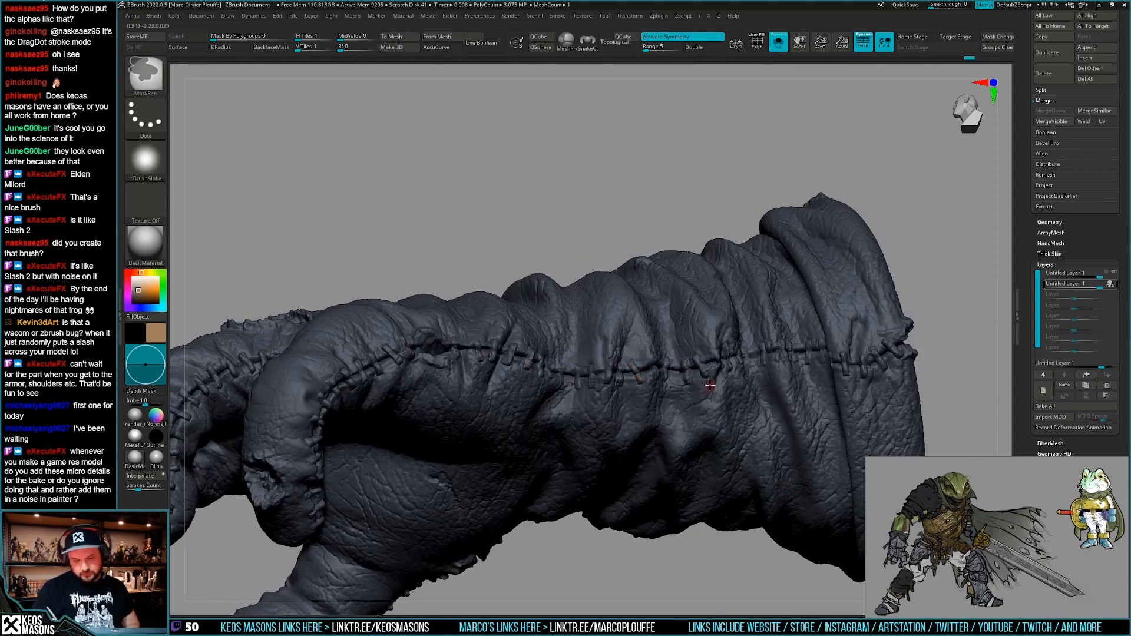
{"action": "key", "text": "space"}
{"action": "left_click", "coordinate": [626, 428]}
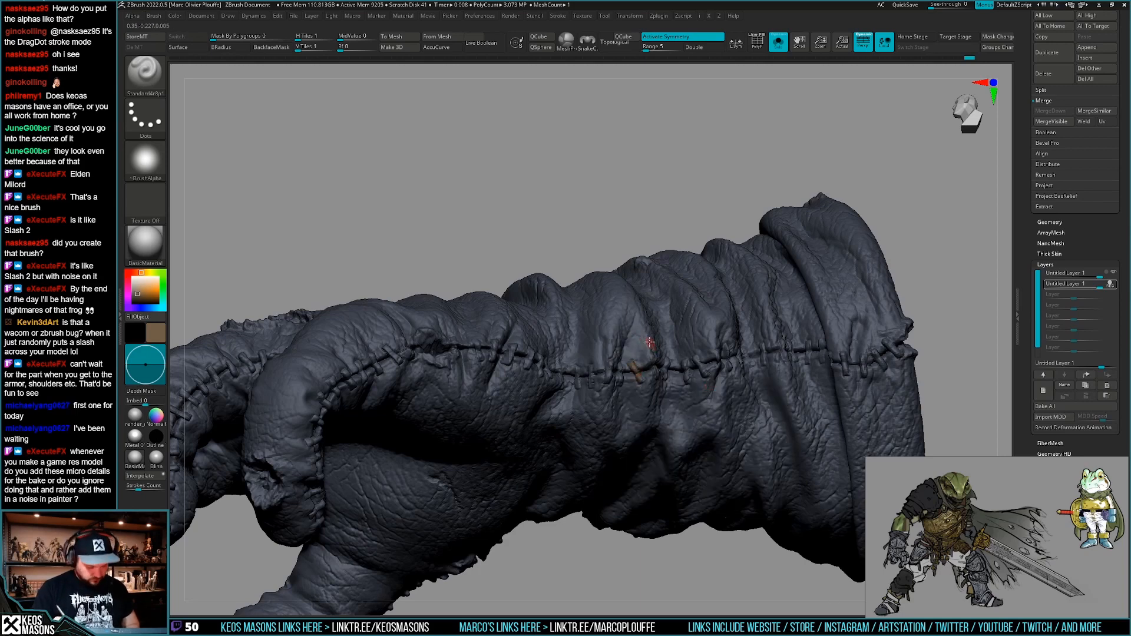
{"action": "key", "text": "v"}
{"action": "key", "text": "c"}
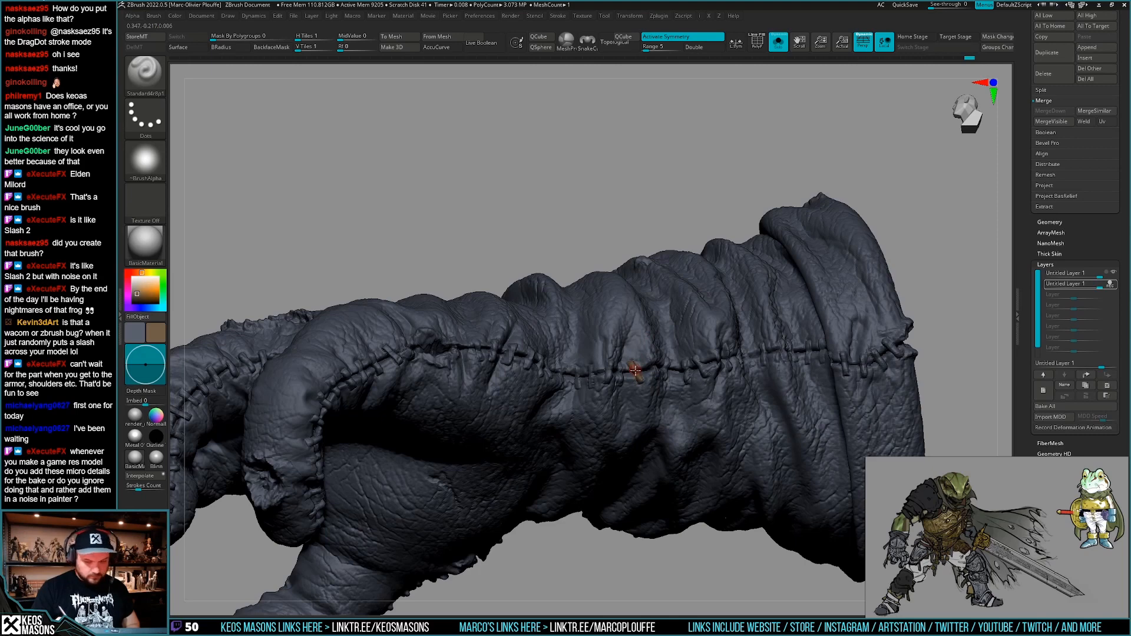
{"action": "key", "text": "space"}
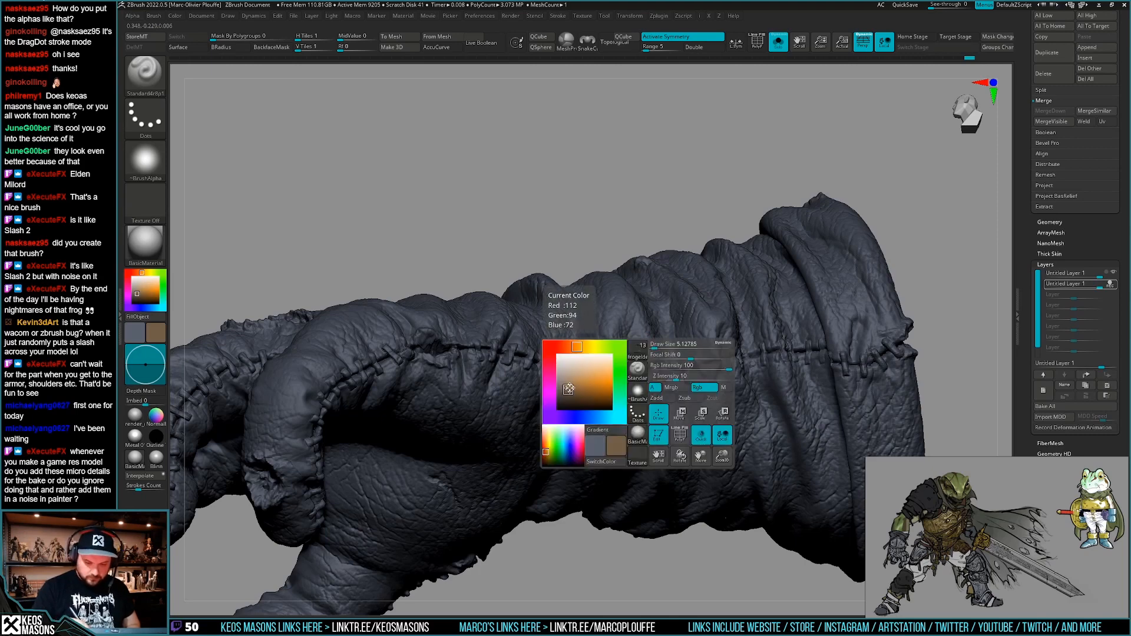
{"action": "left_click_drag", "start_coordinate": [568, 389], "coordinate": [568, 393]}
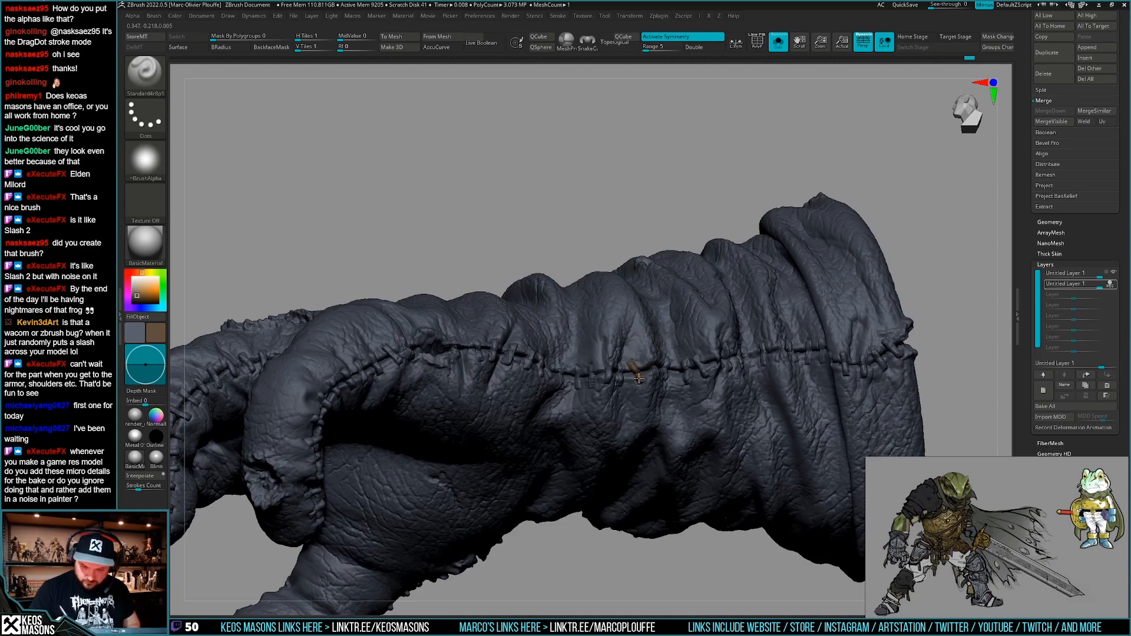
Paint the stitches brown along the wrist seam, between the ropes and from the cuff to the small tear on the hand.
{"action": "right_click_drag", "start_coordinate": [639, 376], "coordinate": [707, 511]}
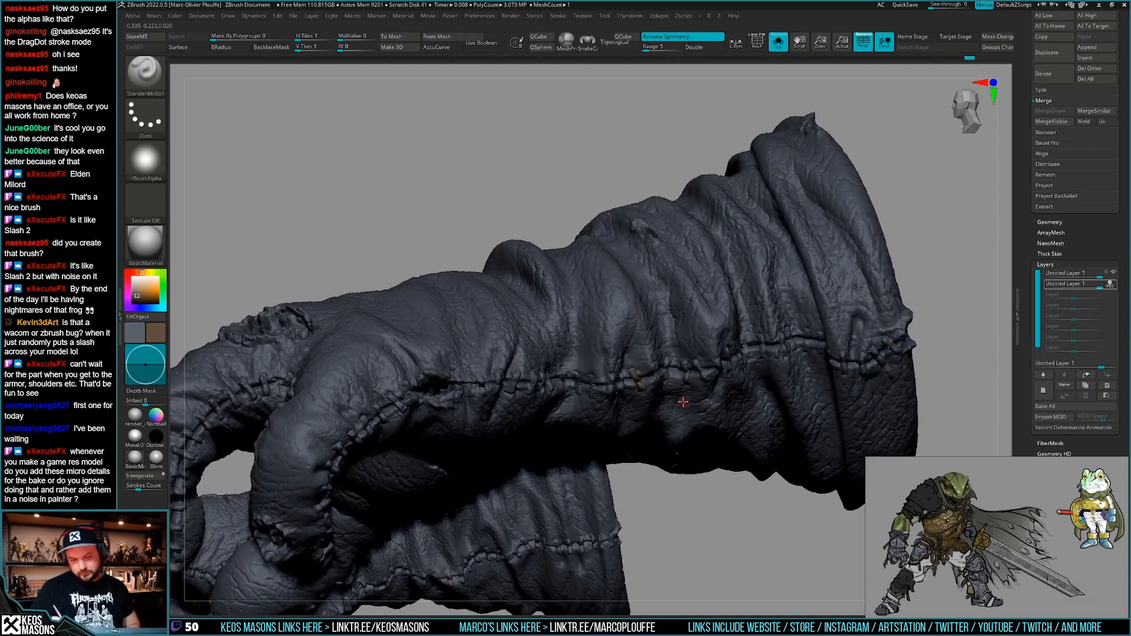
{"action": "mouse_move", "coordinate": [683, 402]}
{"action": "right_mouse_down"}
{"action": "mouse_move", "coordinate": [651, 364]}
{"action": "mouse_move", "coordinate": [729, 362]}
{"action": "mouse_move", "coordinate": [761, 332]}
{"action": "right_mouse_up"}
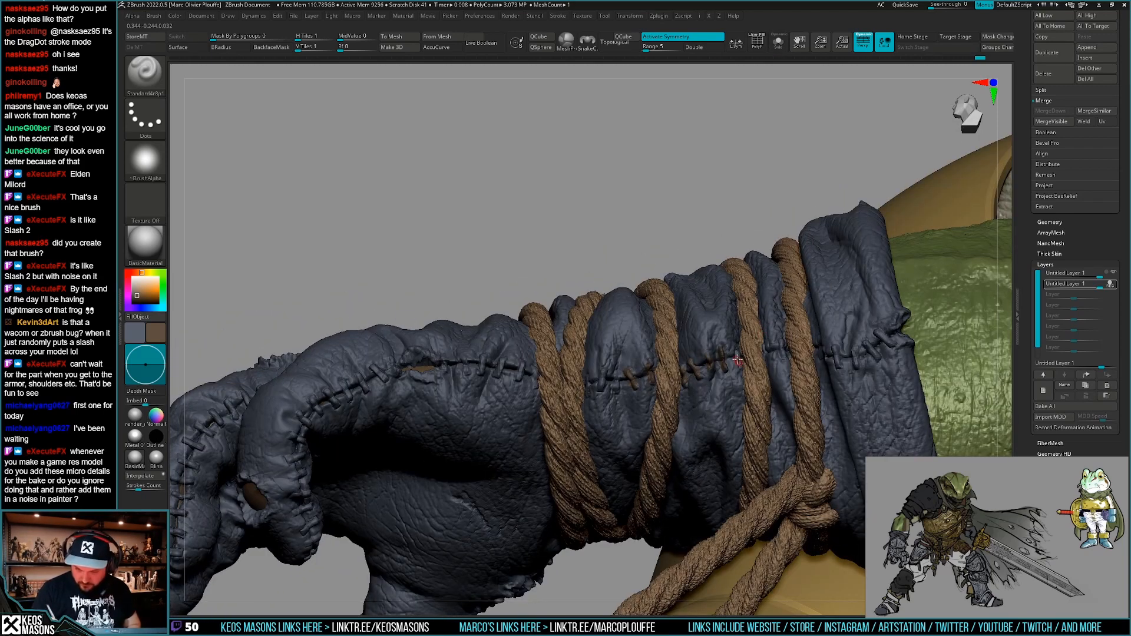
{"action": "mouse_move", "coordinate": [782, 354]}
{"action": "right_mouse_down"}
{"action": "mouse_move", "coordinate": [771, 345]}
{"action": "mouse_move", "coordinate": [824, 339]}
{"action": "mouse_move", "coordinate": [825, 395]}
{"action": "mouse_move", "coordinate": [802, 418]}
{"action": "mouse_move", "coordinate": [795, 403]}
{"action": "mouse_move", "coordinate": [728, 402]}
{"action": "right_mouse_up"}
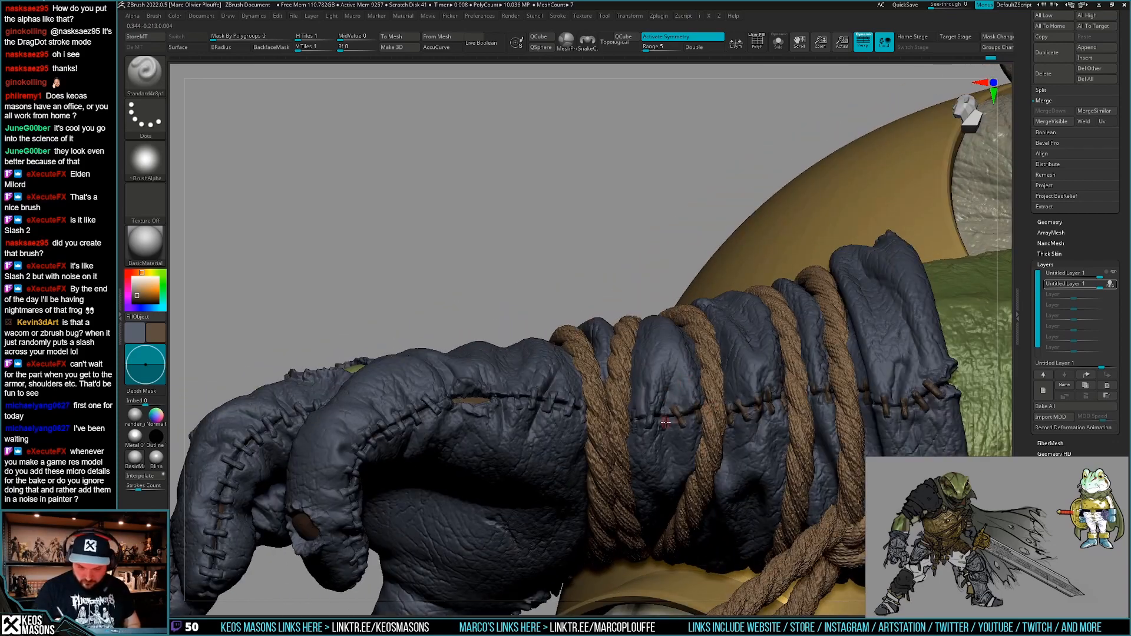
{"action": "right_click_drag", "start_coordinate": [648, 423], "coordinate": [573, 390]}
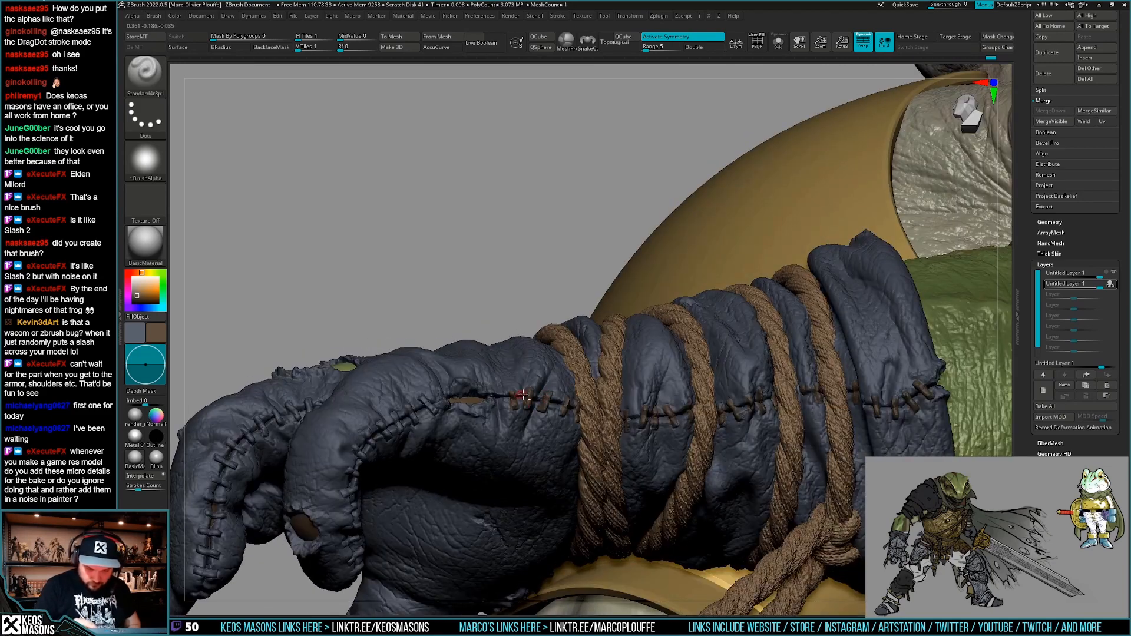
{"action": "right_click_drag", "start_coordinate": [523, 394], "coordinate": [629, 404]}
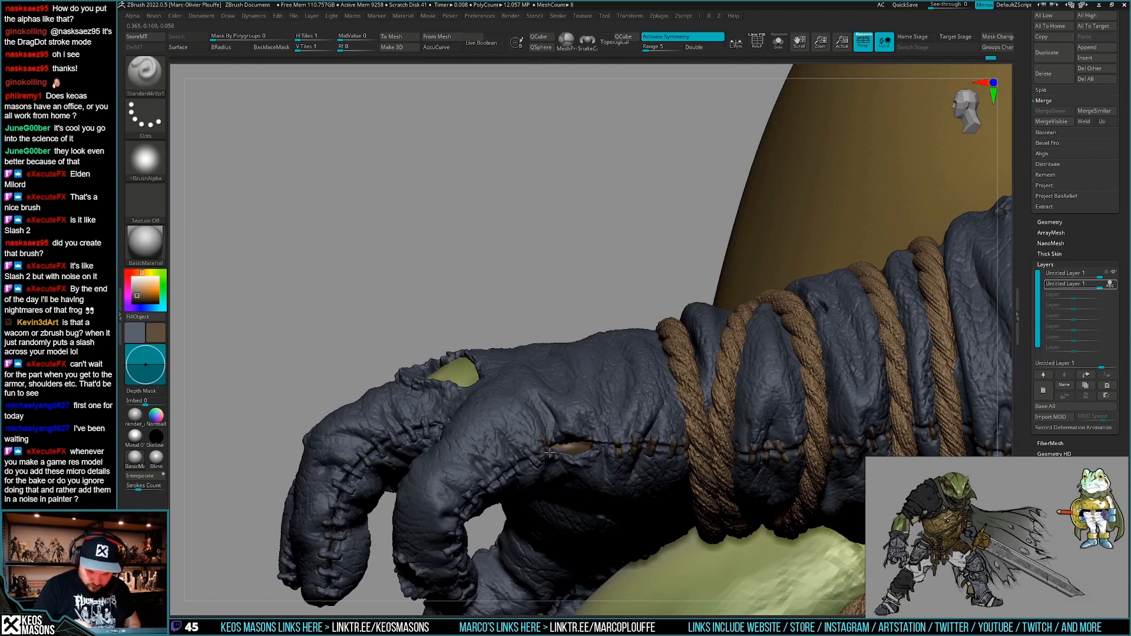
Paint the stitches brown from the small tear along the outermost finger's outer seam towards its tip.
{"action": "right_click_drag", "start_coordinate": [528, 452], "coordinate": [499, 478]}
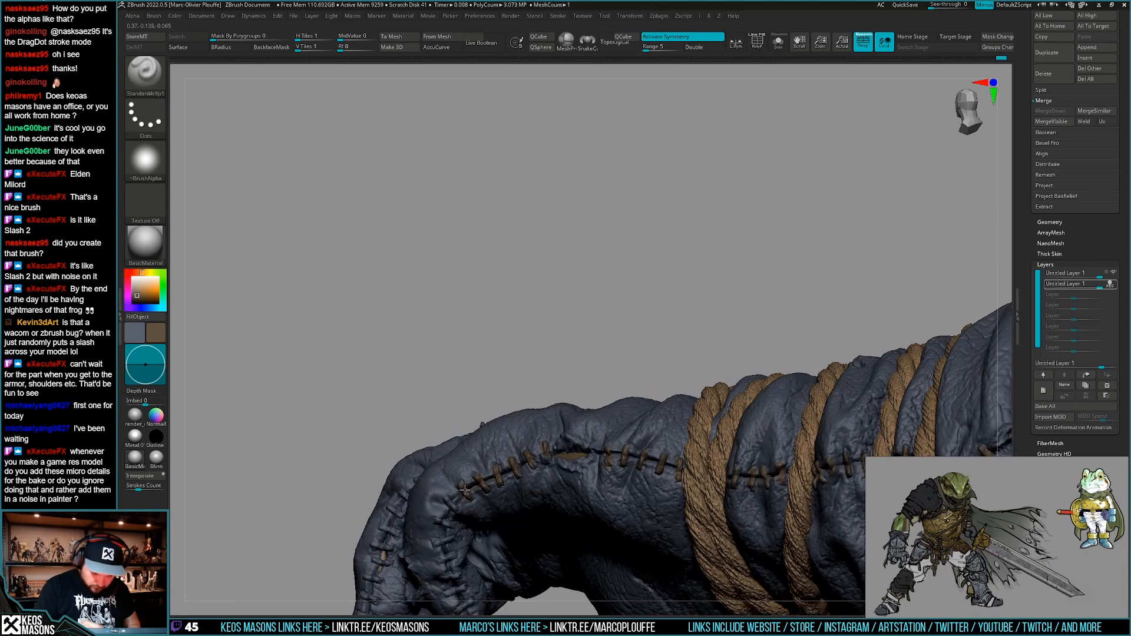
{"action": "right_click_drag", "start_coordinate": [497, 457], "coordinate": [607, 390]}
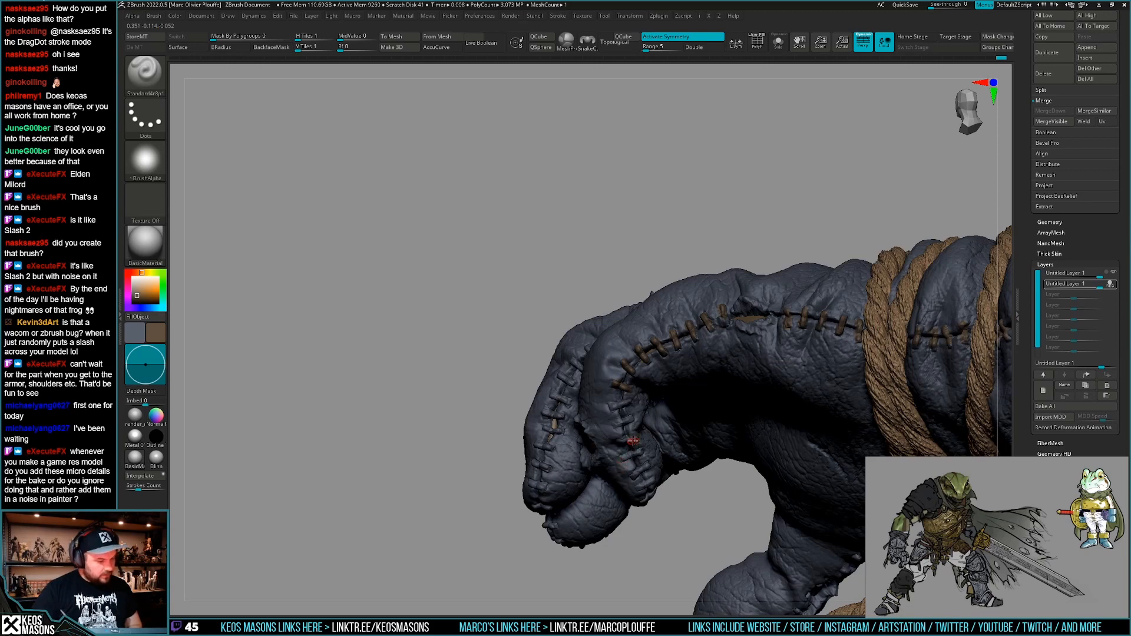
{"action": "right_click_drag", "start_coordinate": [632, 440], "coordinate": [604, 411]}
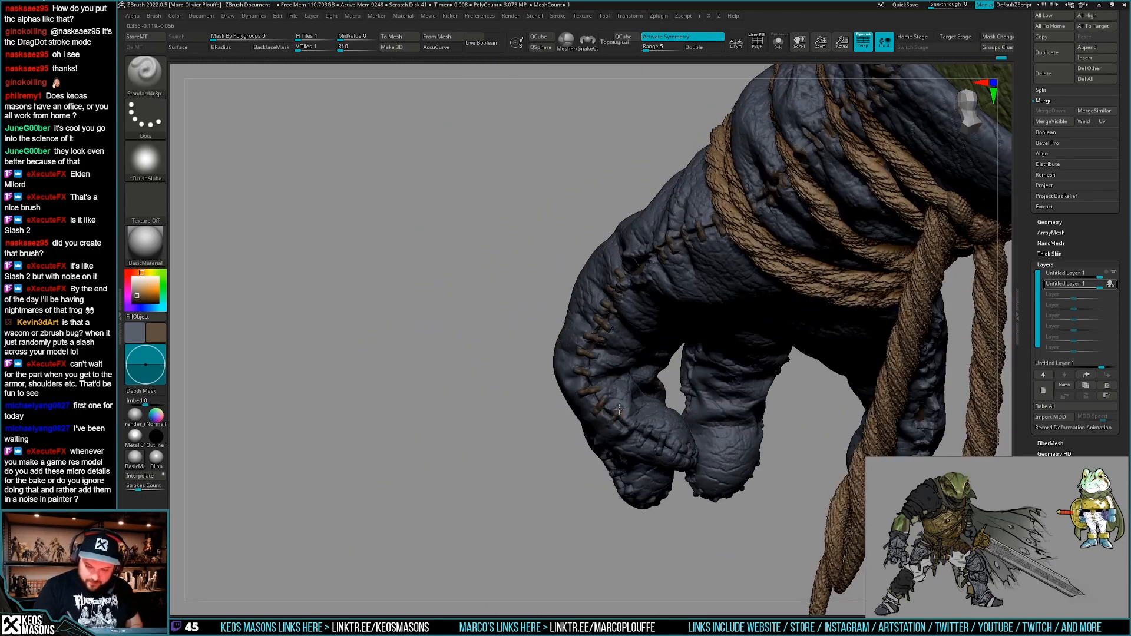
{"action": "key", "text": "ctrl+z"}
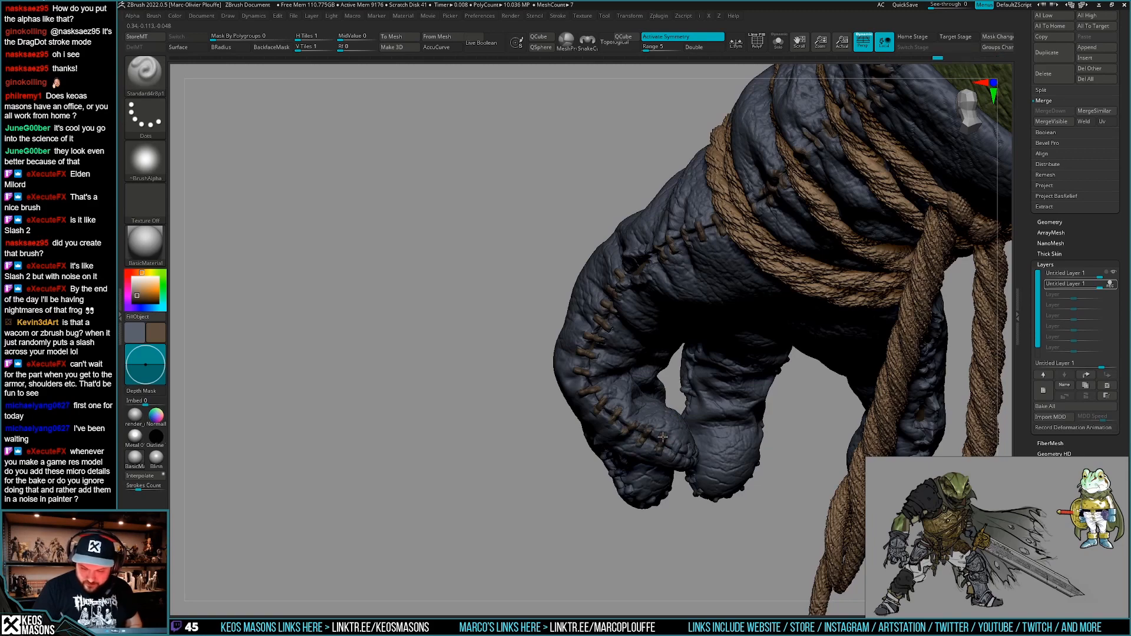
{"action": "right_click_drag", "start_coordinate": [670, 443], "coordinate": [723, 437]}
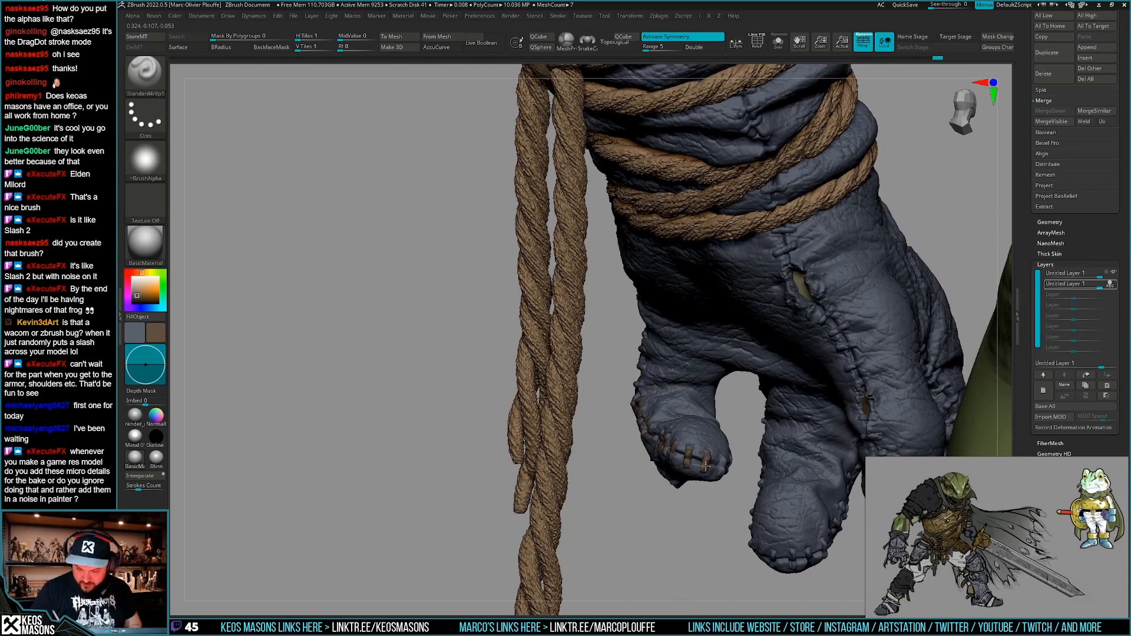
Paint the stitches brown around the outermost fingertip and up its inner seam, undoing the stray stroke across the fingers.
{"action": "right_click_drag", "start_coordinate": [705, 466], "coordinate": [715, 465]}
{"action": "right_click_drag", "start_coordinate": [626, 502], "coordinate": [722, 458]}
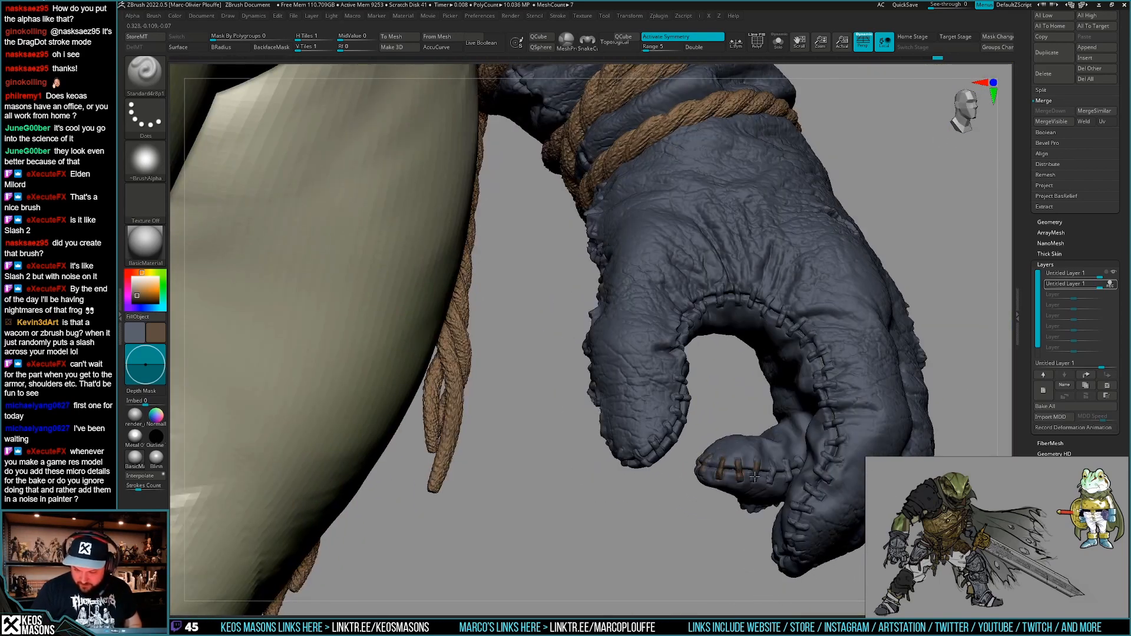
{"action": "left_click_drag", "start_coordinate": [755, 477], "coordinate": [774, 471]}
{"action": "right_click_drag", "start_coordinate": [772, 464], "coordinate": [715, 442]}
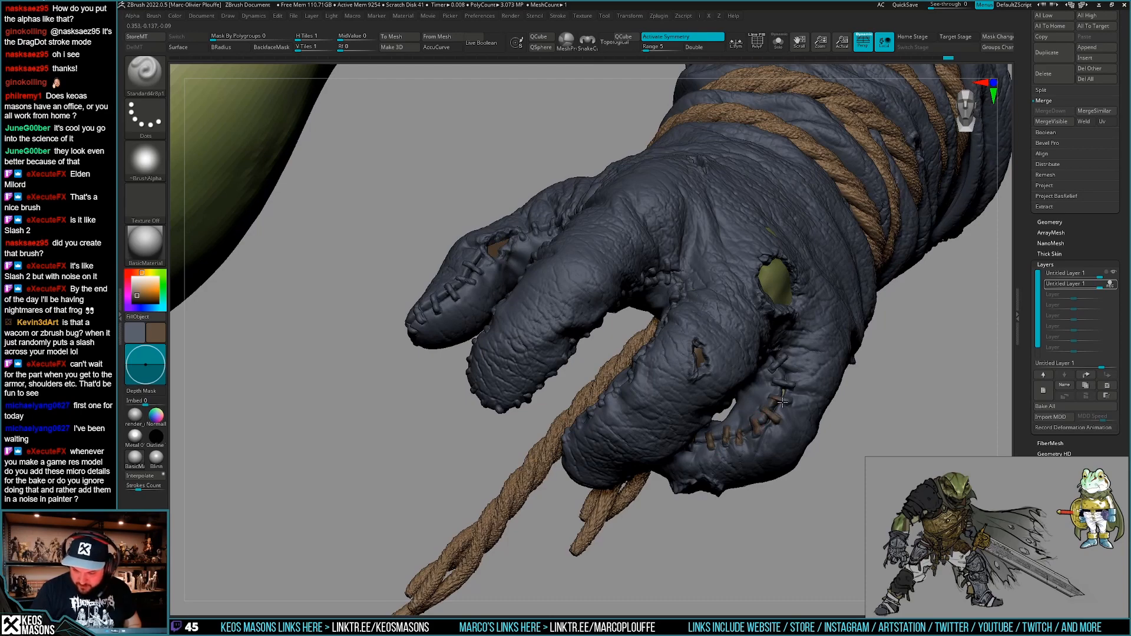
{"action": "right_click_drag", "start_coordinate": [791, 396], "coordinate": [708, 467]}
{"action": "left_click", "coordinate": [747, 442]}
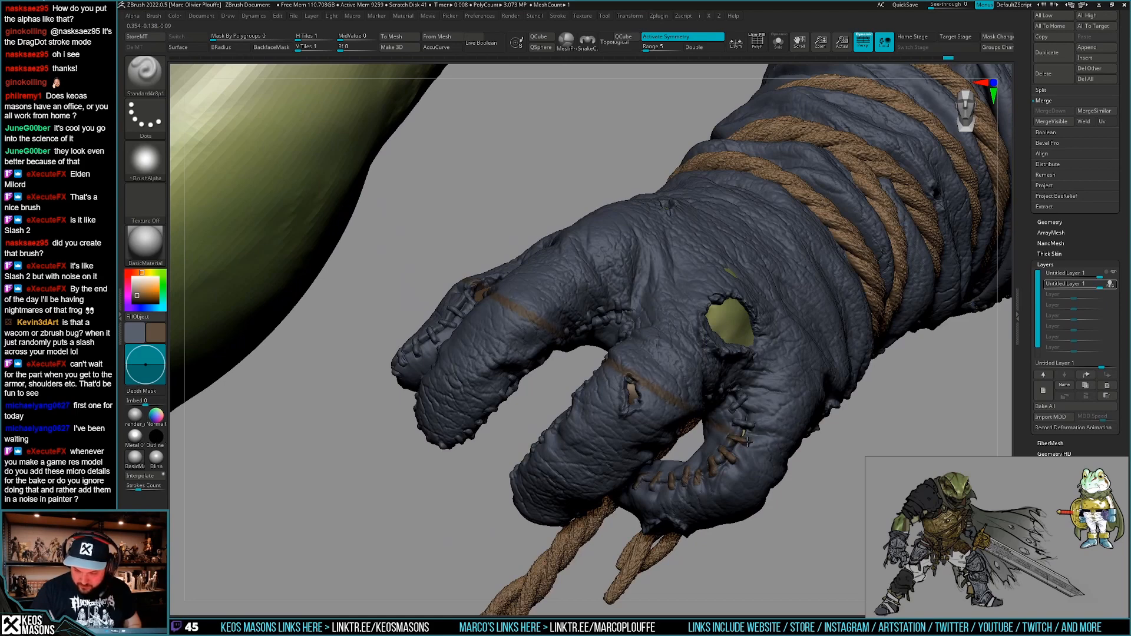
{"action": "key", "text": "ctrl+z"}
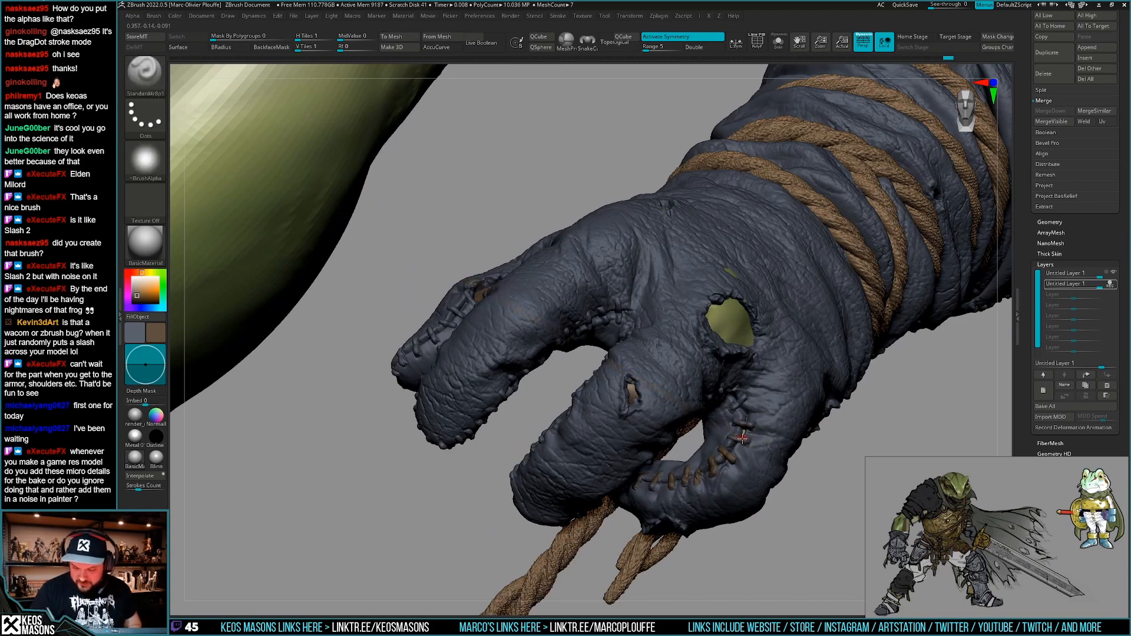
Paint the stitches brown around the gap between the outermost finger and the middle finger.
{"action": "right_click_drag", "start_coordinate": [745, 440], "coordinate": [732, 396]}
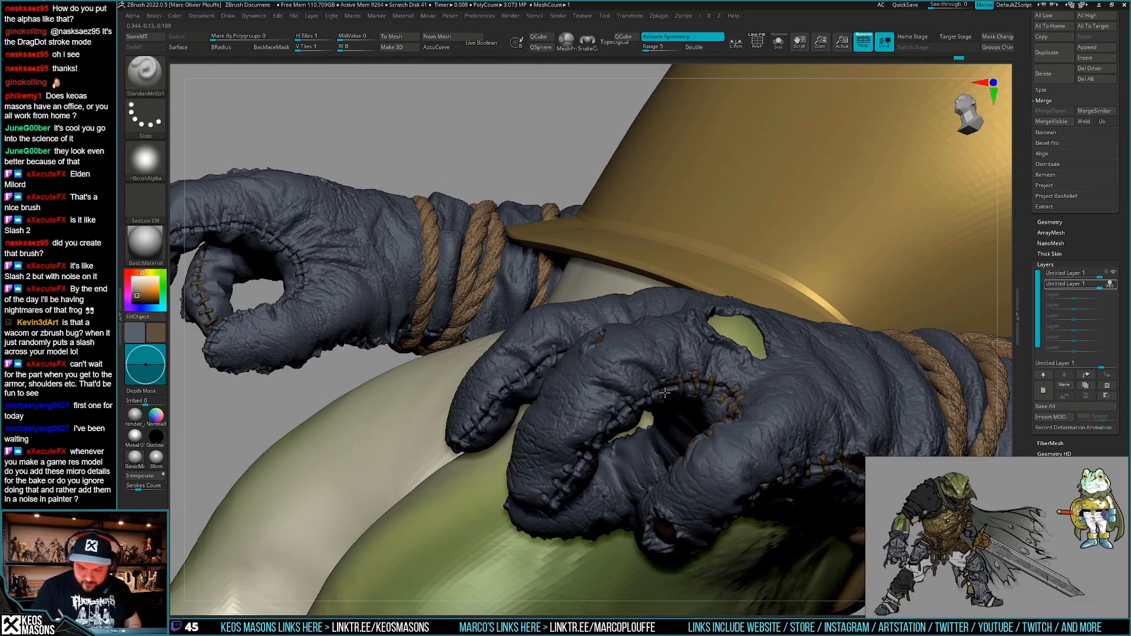
{"action": "right_click_drag", "start_coordinate": [647, 387], "coordinate": [611, 386]}
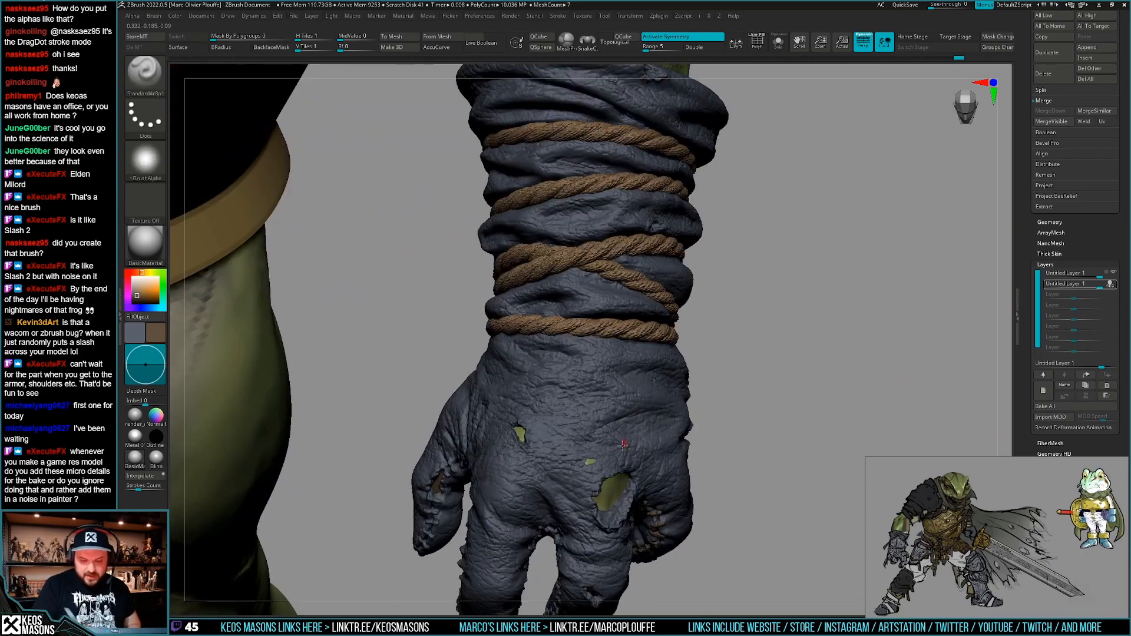
{"action": "mouse_move", "coordinate": [622, 446]}
{"action": "right_mouse_down"}
{"action": "mouse_move", "coordinate": [616, 417]}
{"action": "mouse_move", "coordinate": [648, 398]}
{"action": "mouse_move", "coordinate": [638, 436]}
{"action": "mouse_move", "coordinate": [644, 394]}
{"action": "mouse_move", "coordinate": [639, 412]}
{"action": "right_mouse_up"}
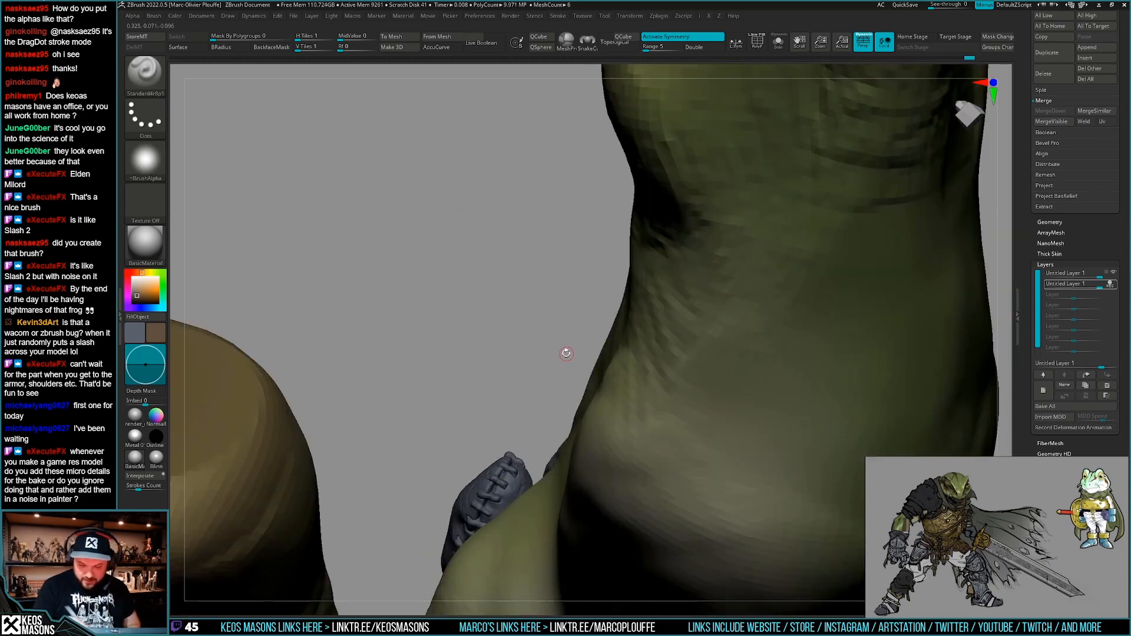
{"action": "right_click_drag", "start_coordinate": [566, 353], "coordinate": [592, 446]}
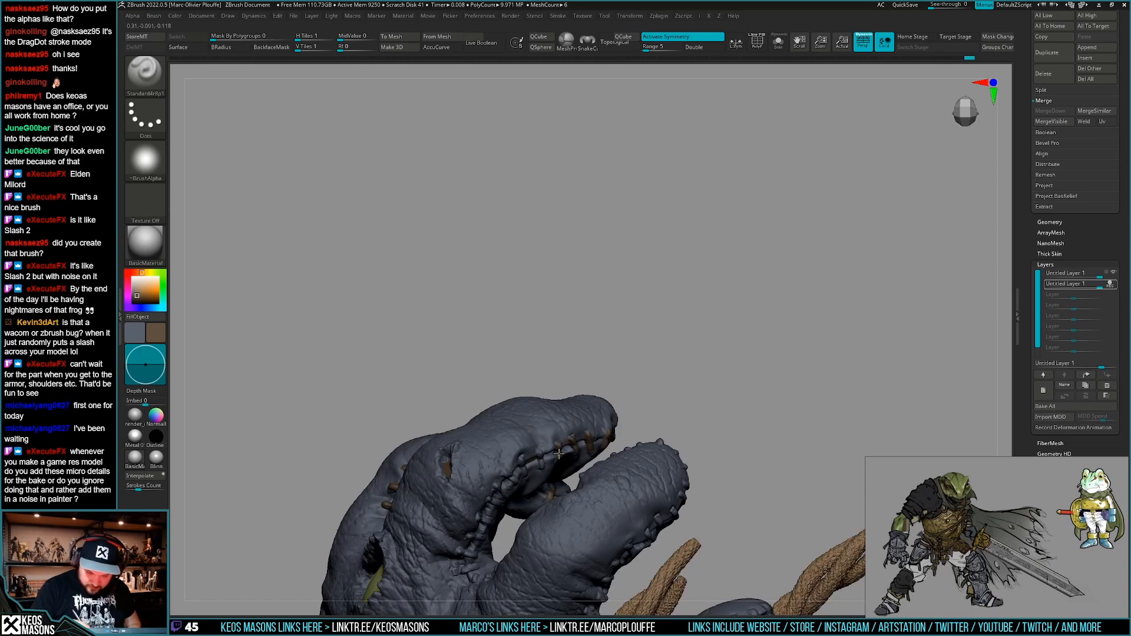
Paint the stitches brown along the middle finger's inner seam and along the neighbouring finger up to its tip.
{"action": "left_click_drag", "start_coordinate": [558, 456], "coordinate": [541, 465]}
{"action": "mouse_move", "coordinate": [541, 463]}
{"action": "right_mouse_down"}
{"action": "mouse_move", "coordinate": [545, 442]}
{"action": "mouse_move", "coordinate": [524, 457]}
{"action": "right_mouse_up"}
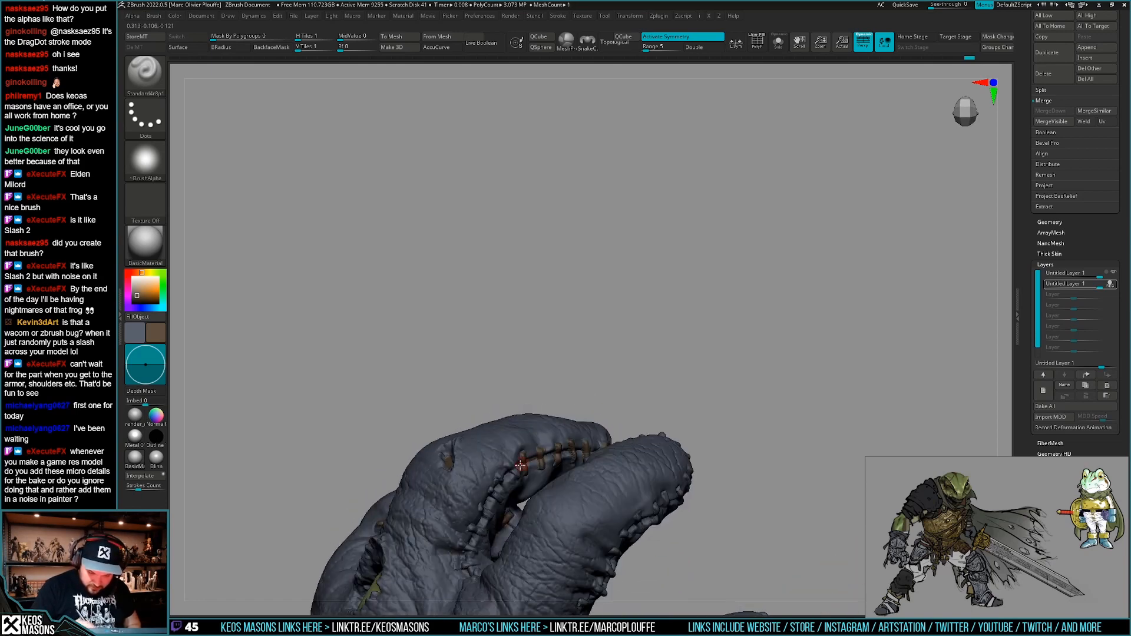
{"action": "mouse_move", "coordinate": [509, 464]}
{"action": "left_mouse_down"}
{"action": "mouse_move", "coordinate": [514, 474]}
{"action": "mouse_move", "coordinate": [491, 492]}
{"action": "left_mouse_up"}
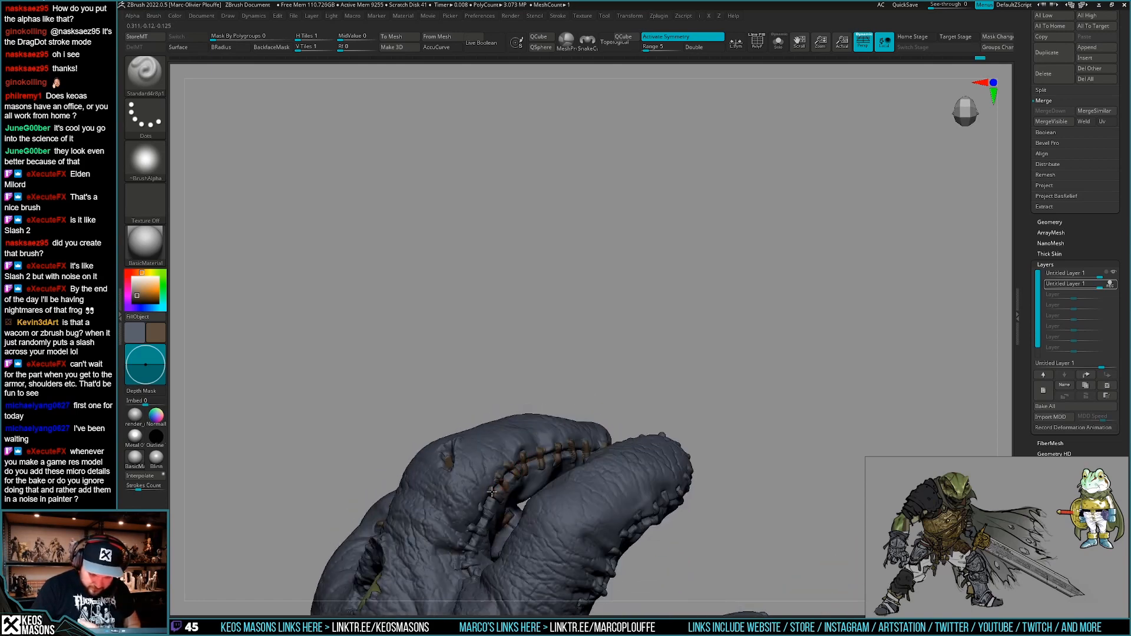
{"action": "right_click_drag", "start_coordinate": [492, 493], "coordinate": [683, 404]}
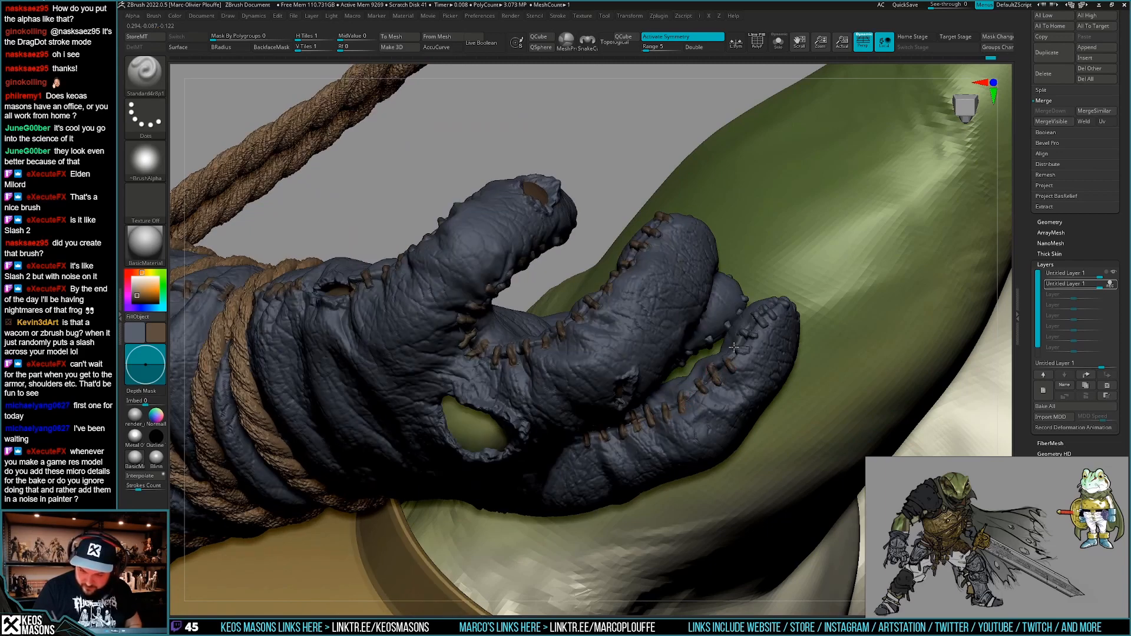
{"action": "right_click_drag", "start_coordinate": [734, 376], "coordinate": [648, 466]}
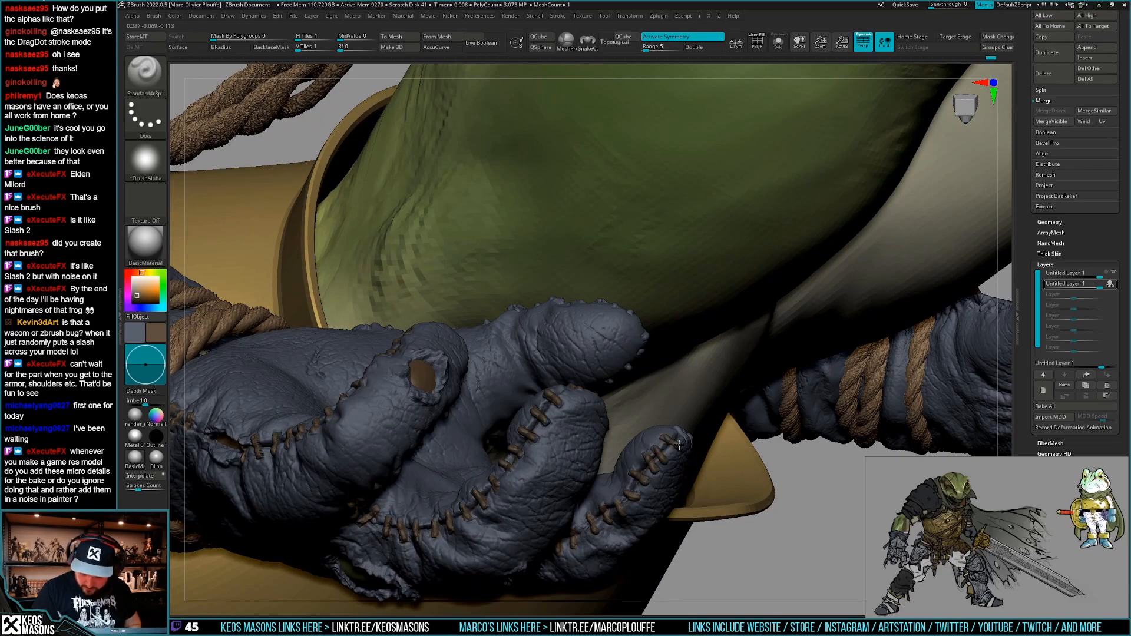
Paint the stitches brown along the thumb-side seam of the finger nearest the thumb and around the web to the thumb's tear.
{"action": "right_click_drag", "start_coordinate": [678, 445], "coordinate": [739, 420]}
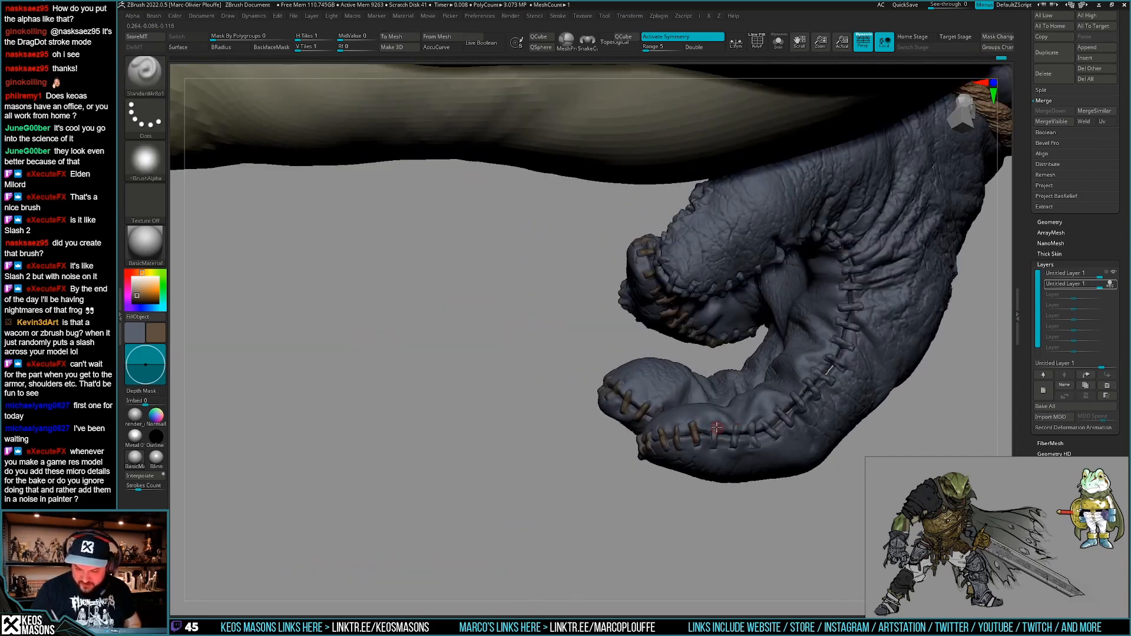
{"action": "right_click_drag", "start_coordinate": [755, 429], "coordinate": [764, 423]}
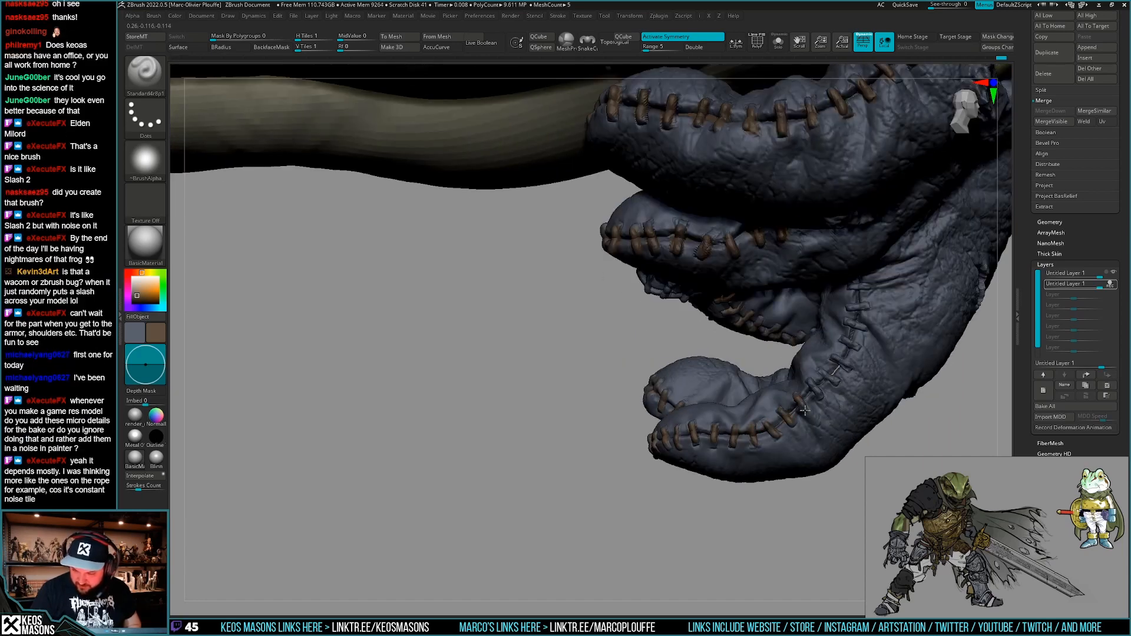
{"action": "right_click_drag", "start_coordinate": [811, 389], "coordinate": [763, 422]}
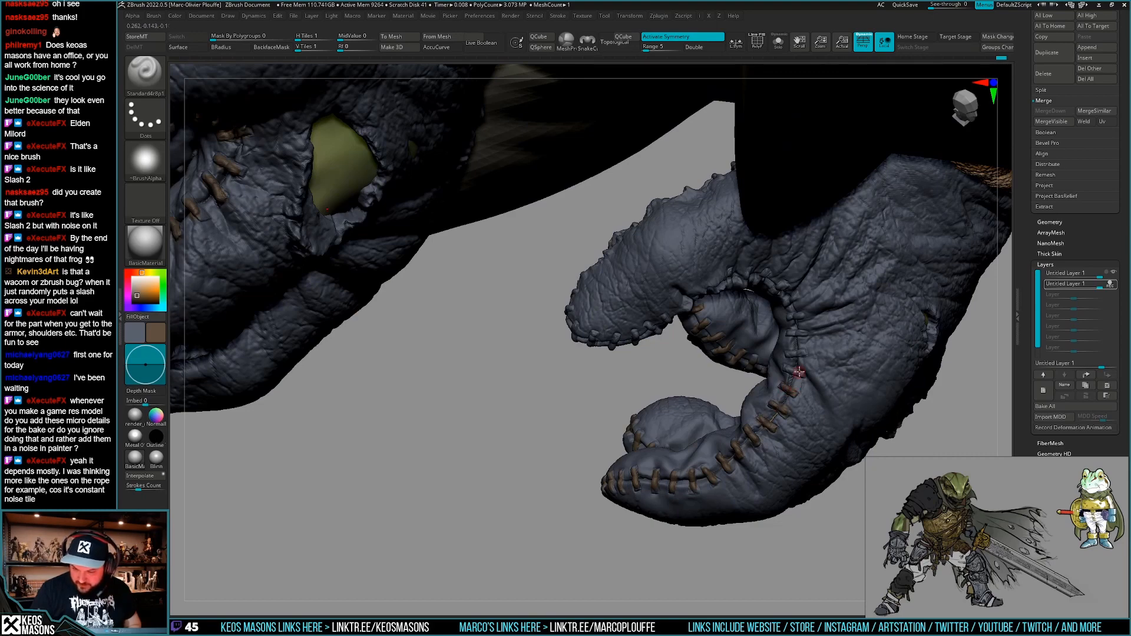
{"action": "right_click_drag", "start_coordinate": [802, 371], "coordinate": [802, 328]}
{"action": "mouse_move", "coordinate": [795, 340]}
{"action": "left_mouse_down"}
{"action": "mouse_move", "coordinate": [769, 326]}
{"action": "mouse_move", "coordinate": [745, 342]}
{"action": "left_mouse_up"}
{"action": "right_click_drag", "start_coordinate": [746, 342], "coordinate": [686, 380]}
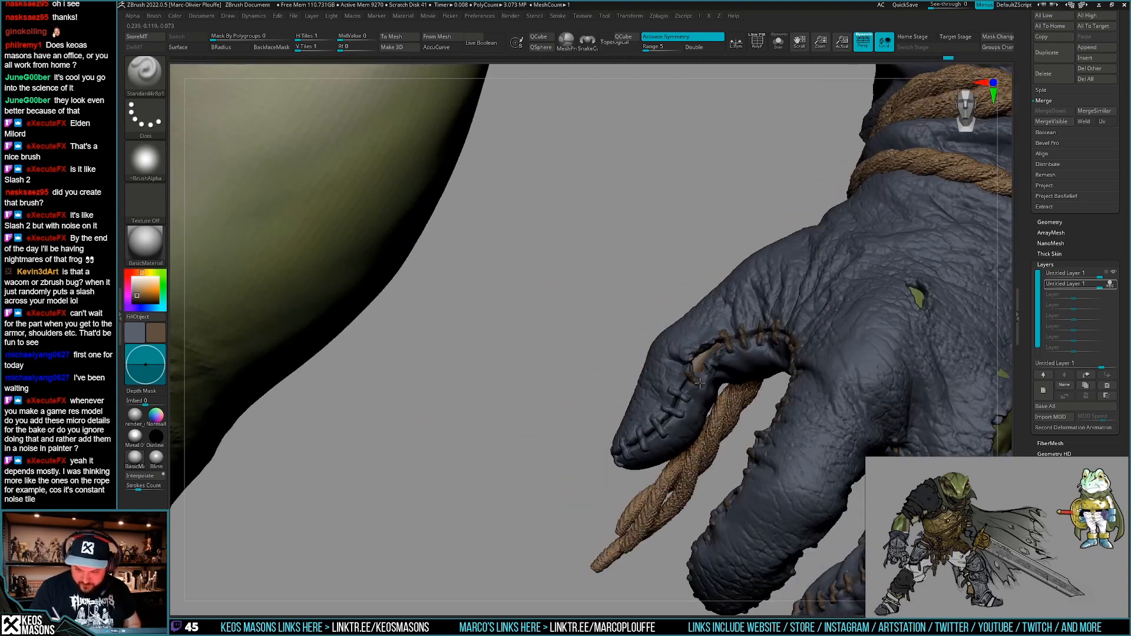
Paint the stitches brown from the tear on the thumb's inner seam to its tip and around the tip.
{"action": "left_click_drag", "start_coordinate": [671, 389], "coordinate": [688, 400]}
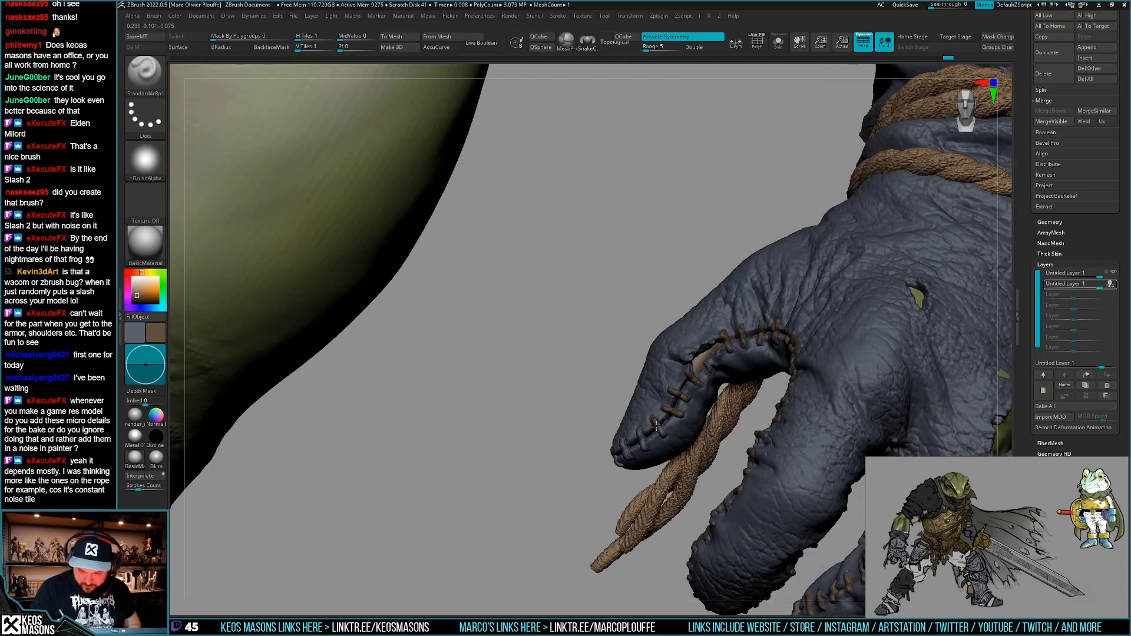
{"action": "right_click_drag", "start_coordinate": [640, 430], "coordinate": [609, 462]}
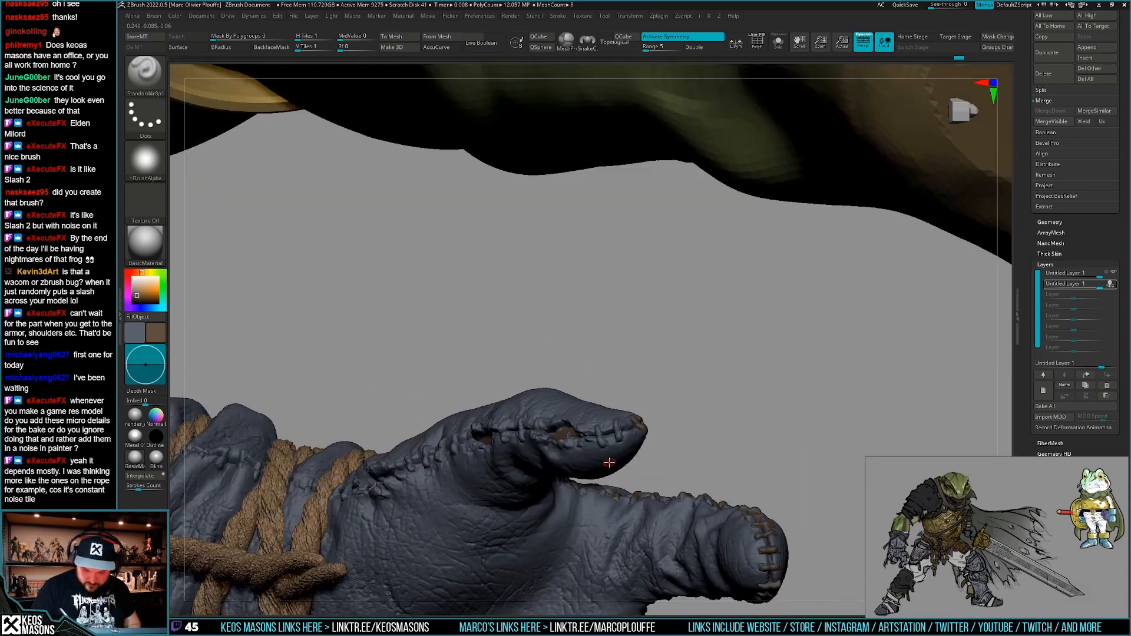
{"action": "mouse_move", "coordinate": [615, 420]}
{"action": "left_mouse_down"}
{"action": "mouse_move", "coordinate": [619, 437]}
{"action": "mouse_move", "coordinate": [604, 440]}
{"action": "left_mouse_up"}
{"action": "right_click_drag", "start_coordinate": [606, 440], "coordinate": [582, 437]}
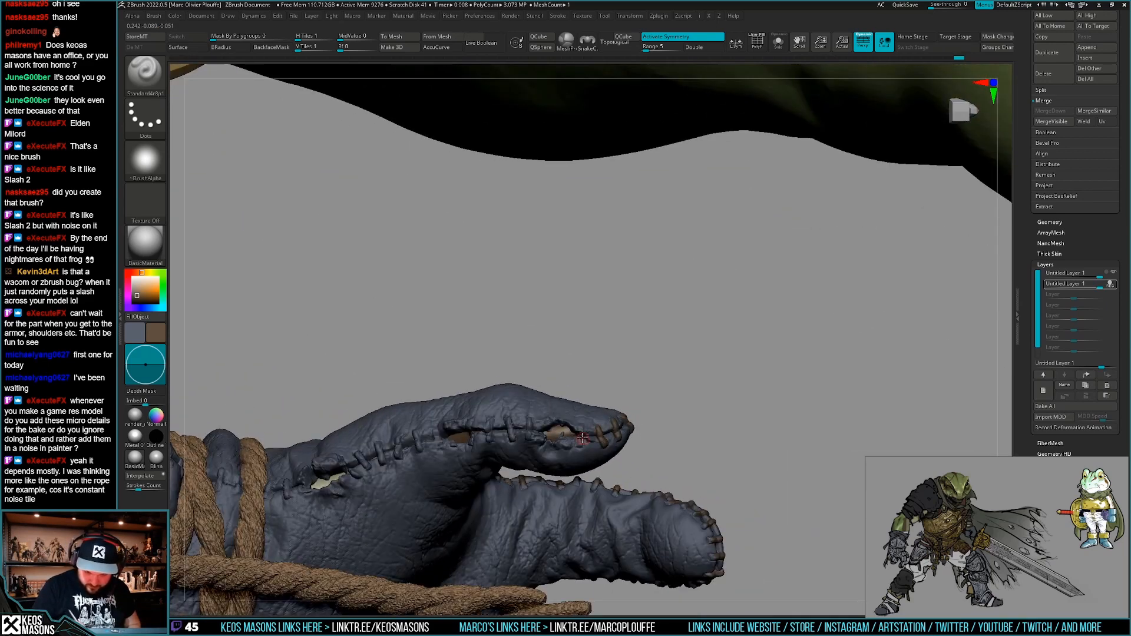
Paint the stitches brown along the thumb's outer seam, past its tears and down to the tear near the wrist.
{"action": "mouse_move", "coordinate": [529, 418]}
{"action": "left_mouse_down"}
{"action": "mouse_move", "coordinate": [531, 437]}
{"action": "mouse_move", "coordinate": [580, 440]}
{"action": "left_mouse_up"}
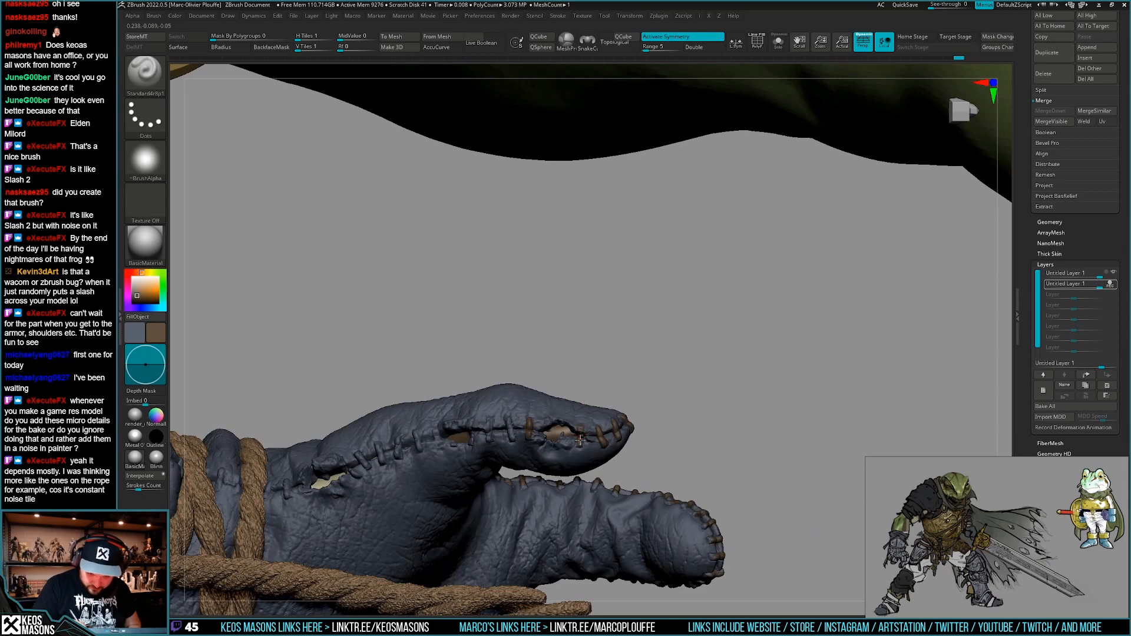
{"action": "mouse_move", "coordinate": [508, 424]}
{"action": "left_mouse_down"}
{"action": "mouse_move", "coordinate": [510, 436]}
{"action": "mouse_move", "coordinate": [493, 436]}
{"action": "left_mouse_up"}
{"action": "mouse_move", "coordinate": [494, 436]}
{"action": "right_mouse_down"}
{"action": "mouse_move", "coordinate": [475, 428]}
{"action": "mouse_move", "coordinate": [539, 411]}
{"action": "right_mouse_up"}
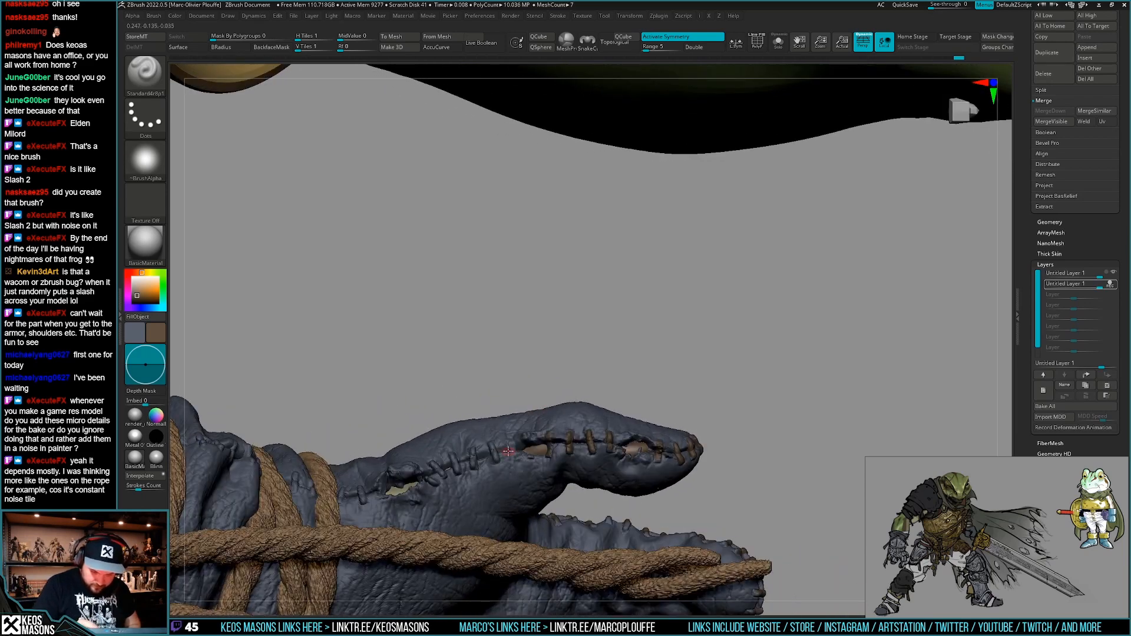
{"action": "mouse_move", "coordinate": [492, 441]}
{"action": "left_mouse_down"}
{"action": "mouse_move", "coordinate": [496, 458]}
{"action": "mouse_move", "coordinate": [517, 456]}
{"action": "mouse_move", "coordinate": [444, 476]}
{"action": "left_mouse_up"}
{"action": "left_click_drag", "start_coordinate": [427, 476], "coordinate": [438, 485]}
Paint the stitches brown along the thumb-side wrist seam towards the cuff edge, isolating the glove to reach those under the ropes.
{"action": "left_click_drag", "start_coordinate": [358, 459], "coordinate": [493, 422], "text": "alt"}
{"action": "right_click_drag", "start_coordinate": [479, 454], "coordinate": [552, 469]}
{"action": "left_click_drag", "start_coordinate": [532, 450], "coordinate": [534, 465]}
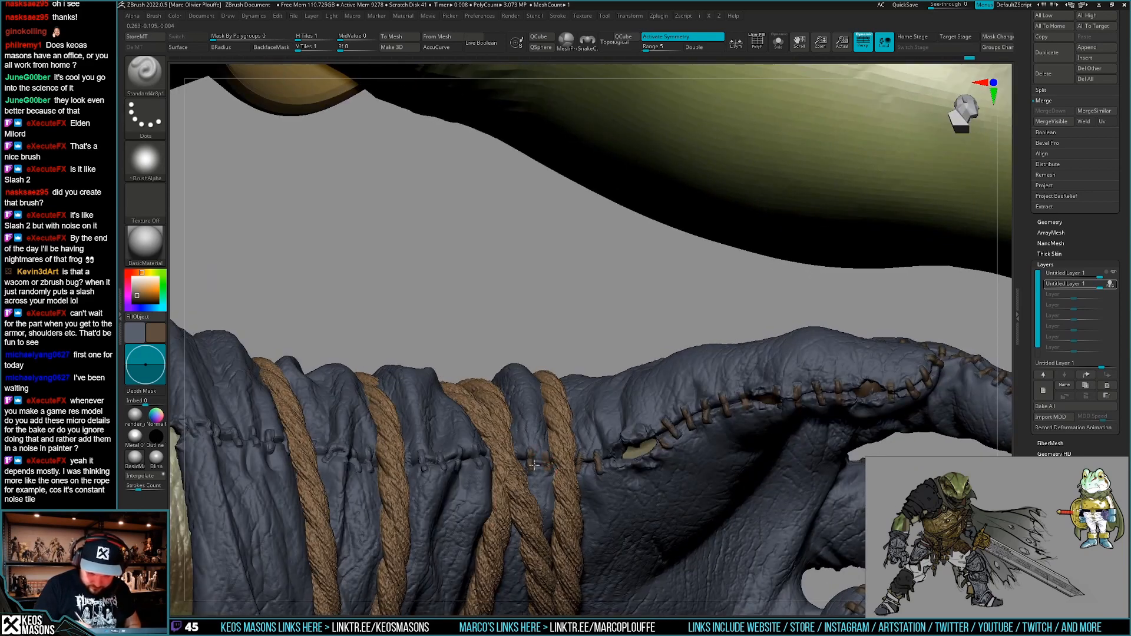
{"action": "key", "text": "alt+s"}
{"action": "right_click_drag", "start_coordinate": [514, 451], "coordinate": [493, 451]}
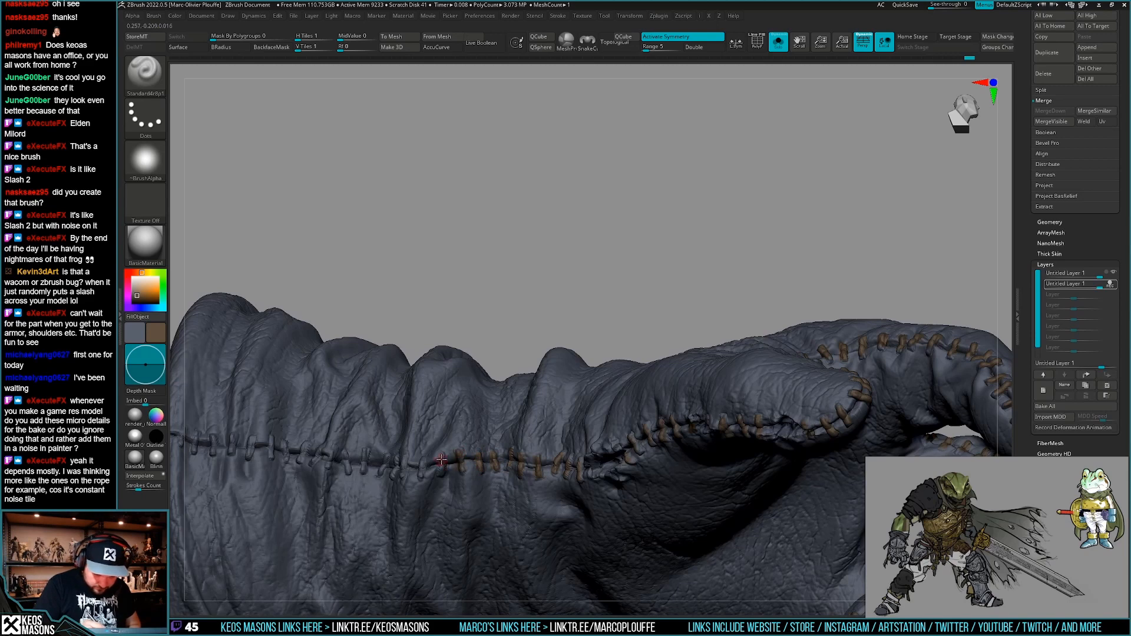
{"action": "right_click_drag", "start_coordinate": [427, 465], "coordinate": [462, 438]}
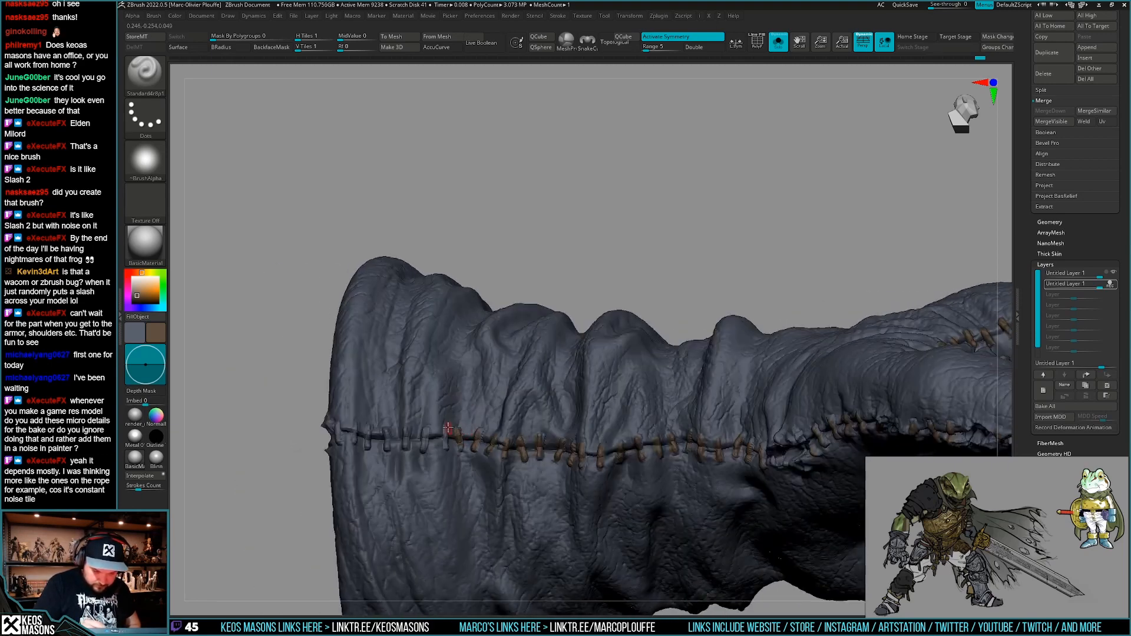
{"action": "mouse_move", "coordinate": [407, 430]}
{"action": "left_mouse_down"}
{"action": "mouse_move", "coordinate": [404, 447]}
{"action": "mouse_move", "coordinate": [383, 447]}
{"action": "left_mouse_up"}
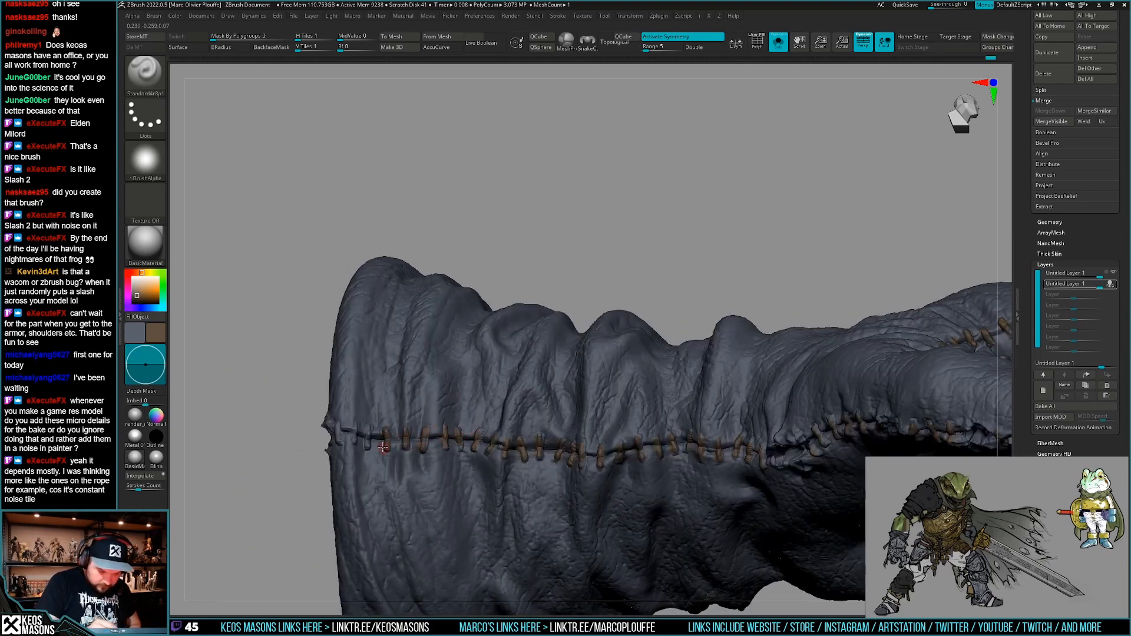
Paint the stitches brown along the seam on the opposite side of the cuff, and show the whole character again.
{"action": "right_click_drag", "start_coordinate": [338, 424], "coordinate": [375, 380]}
{"action": "right_click_drag", "start_coordinate": [412, 478], "coordinate": [613, 399], "text": "alt"}
{"action": "right_click_drag", "start_coordinate": [436, 394], "coordinate": [494, 417]}
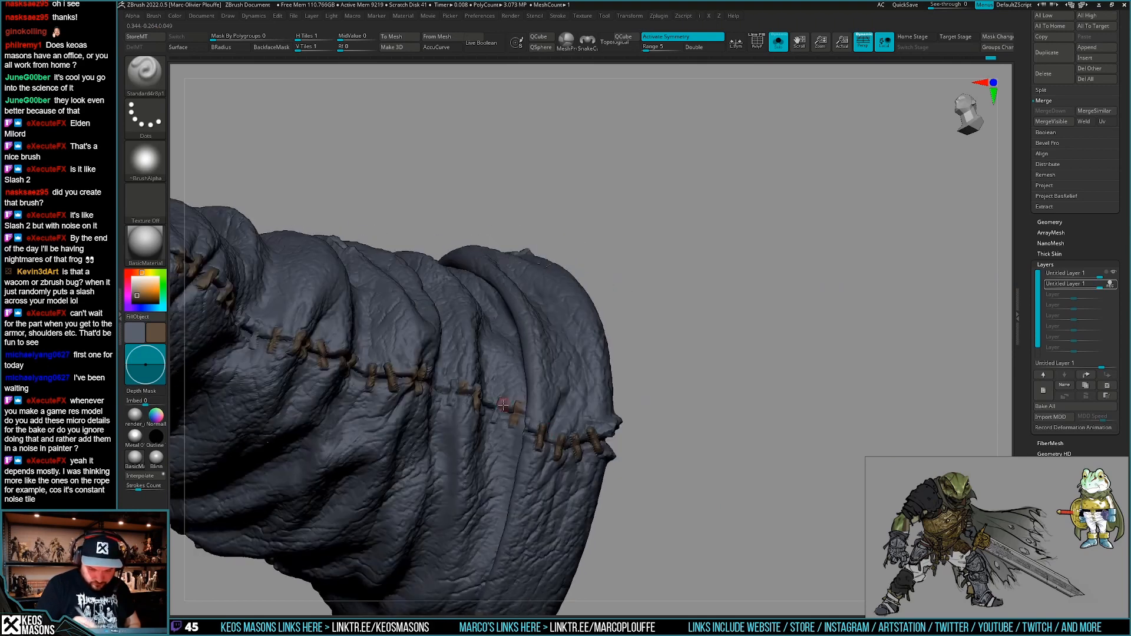
{"action": "right_click_drag", "start_coordinate": [452, 383], "coordinate": [707, 412]}
{"action": "key", "text": "alt+s"}
{"action": "right_click_drag", "start_coordinate": [707, 412], "coordinate": [721, 435], "text": "ctrl"}
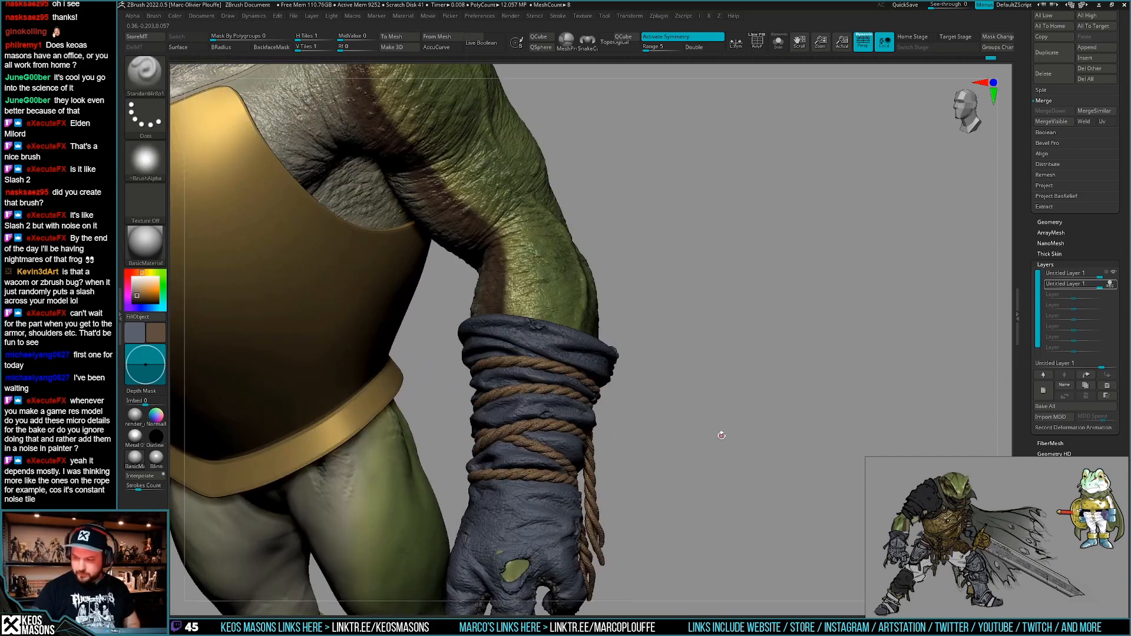
Stop recording on the glove's active layer and select the ClayBuildup brush.
{"action": "left_click", "coordinate": [1112, 287]}
{"action": "key", "text": "space"}
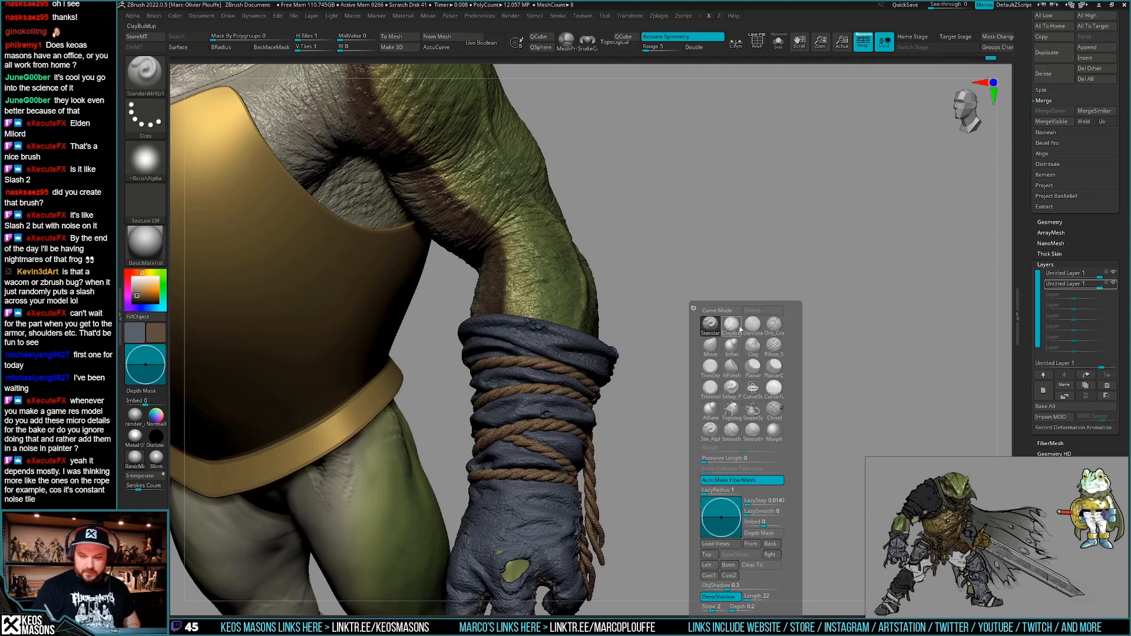
{"action": "left_click", "coordinate": [732, 325]}
Examine the gloved wrist and its hanging ropes from behind and in front, toggling the polyframe and the active layer's visibility.
{"action": "mouse_move", "coordinate": [807, 371]}
{"action": "right_mouse_down"}
{"action": "mouse_move", "coordinate": [709, 406]}
{"action": "mouse_move", "coordinate": [702, 438]}
{"action": "mouse_move", "coordinate": [721, 451]}
{"action": "mouse_move", "coordinate": [680, 450]}
{"action": "mouse_move", "coordinate": [700, 450]}
{"action": "mouse_move", "coordinate": [689, 472]}
{"action": "mouse_move", "coordinate": [699, 463]}
{"action": "right_mouse_up"}
{"action": "left_click", "coordinate": [707, 441], "text": "alt"}
{"action": "left_click", "coordinate": [701, 447]}
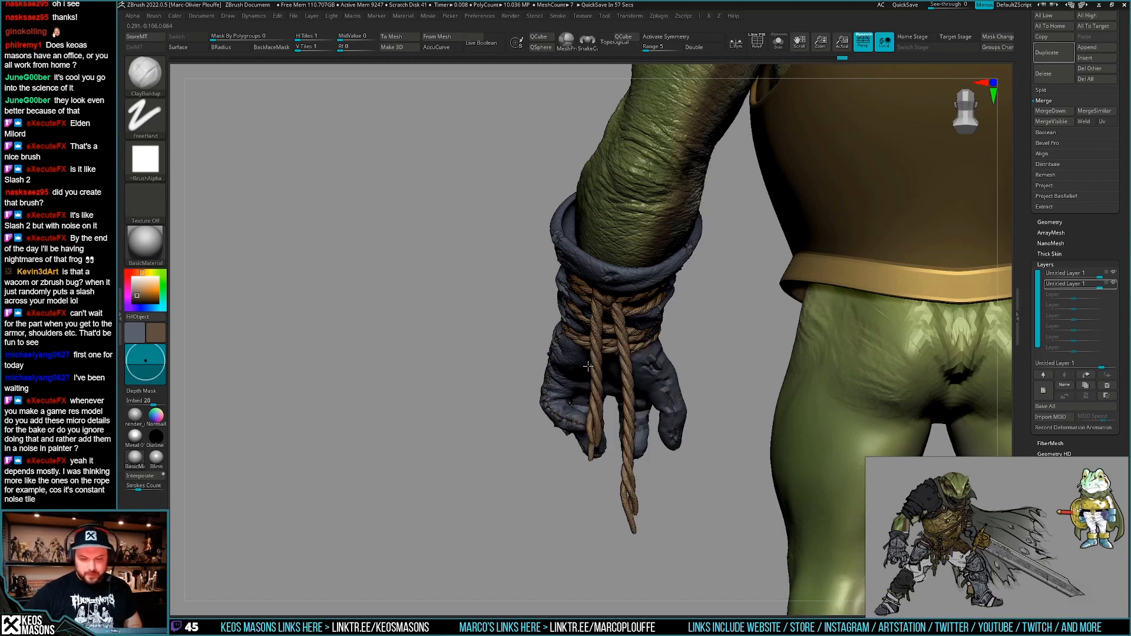
{"action": "scroll", "coordinate": [583, 372], "scroll_direction": "up", "scroll_amount": 3}
{"action": "right_click_drag", "start_coordinate": [577, 373], "coordinate": [813, 330]}
{"action": "right_click_drag", "start_coordinate": [625, 282], "coordinate": [500, 377], "text": "alt"}
{"action": "right_click_drag", "start_coordinate": [536, 424], "coordinate": [606, 394], "text": "ctrl"}
{"action": "key", "text": "shift+f"}
{"action": "key", "text": "shift+f"}
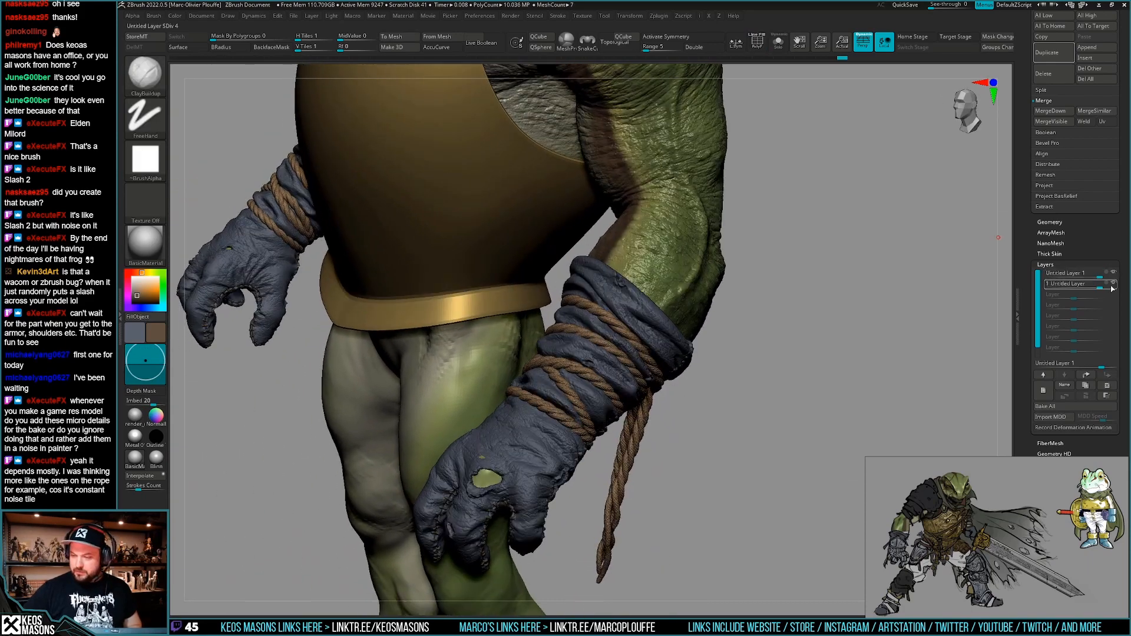
{"action": "left_click", "coordinate": [1113, 285]}
Save the tool over the existing frogelden_13.ztl file.
{"action": "right_click_drag", "start_coordinate": [825, 347], "coordinate": [642, 300]}
{"action": "right_click_drag", "start_coordinate": [641, 299], "coordinate": [627, 383], "text": "alt"}
{"action": "key", "text": "space"}
{"action": "key", "text": "ctrl+s"}
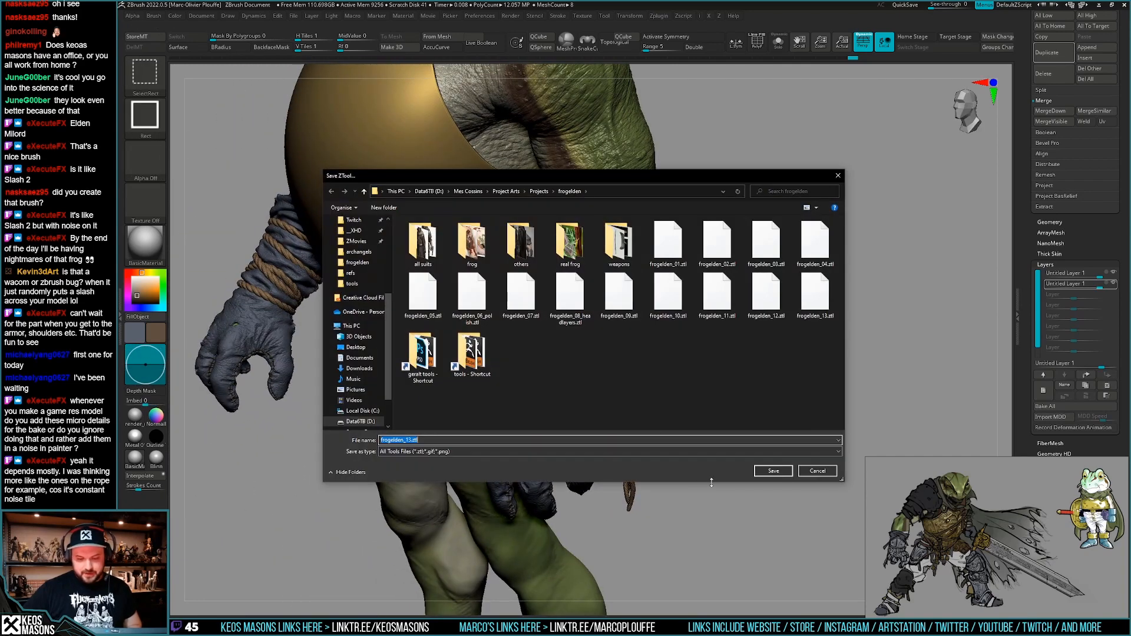
{"action": "left_click", "coordinate": [772, 471]}
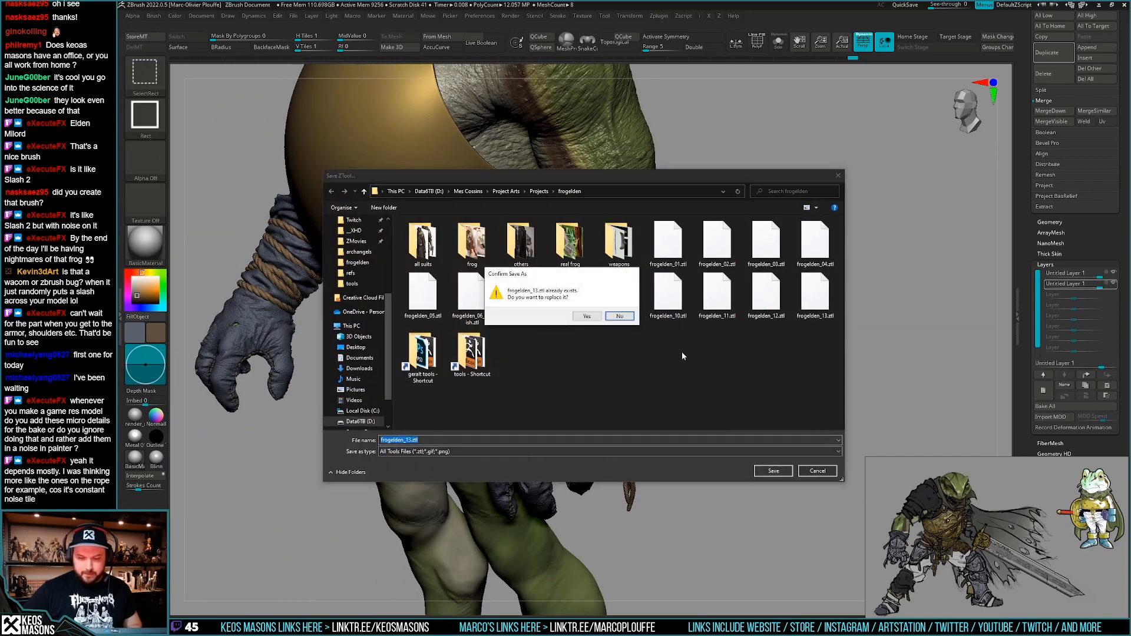
{"action": "left_click", "coordinate": [586, 317]}
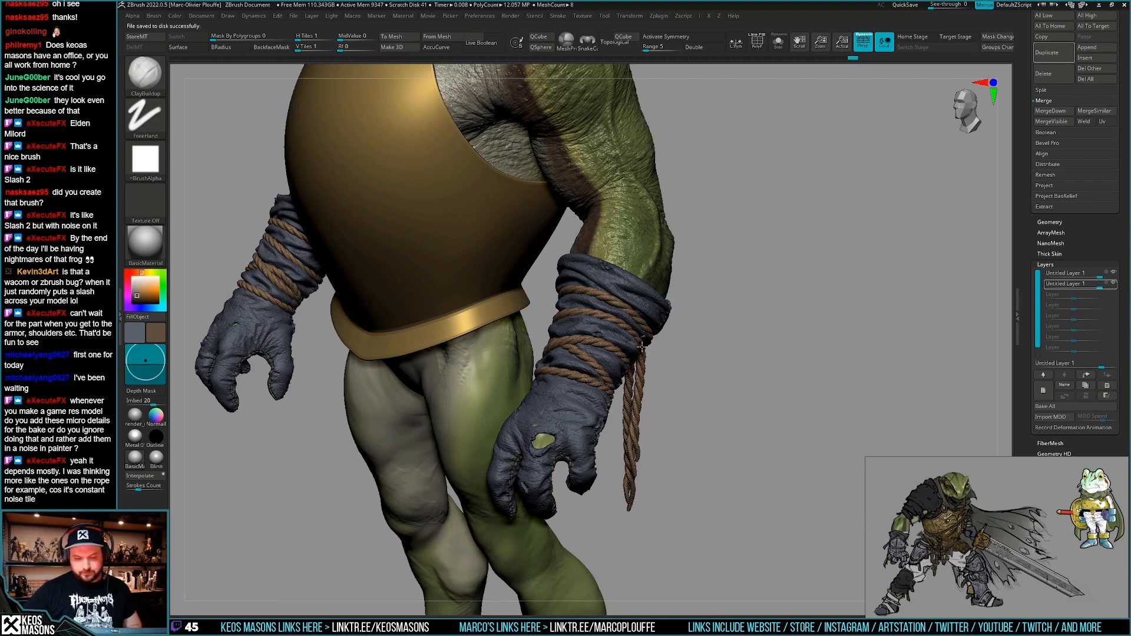
Select the rope hanging from the wrist, isolate it and check its polygroups with the polyframe.
{"action": "right_click_drag", "start_coordinate": [710, 412], "coordinate": [695, 435]}
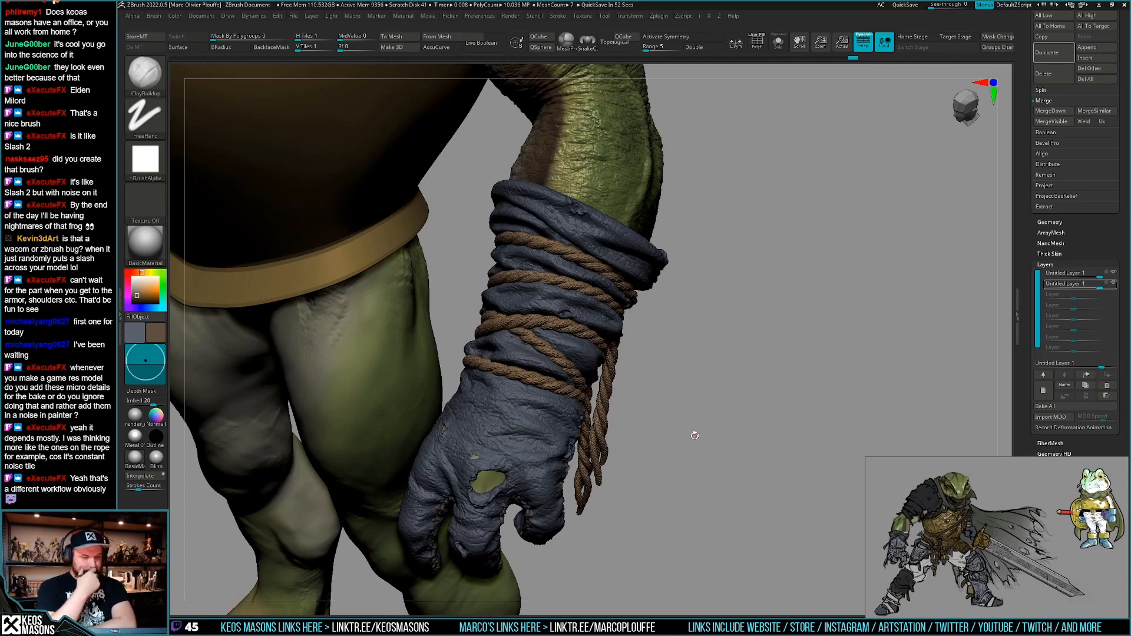
{"action": "mouse_move", "coordinate": [748, 429]}
{"action": "left_mouse_down", "text": "alt"}
{"action": "mouse_move", "coordinate": [742, 455]}
{"action": "mouse_move", "coordinate": [756, 418]}
{"action": "left_mouse_up", "text": "alt"}
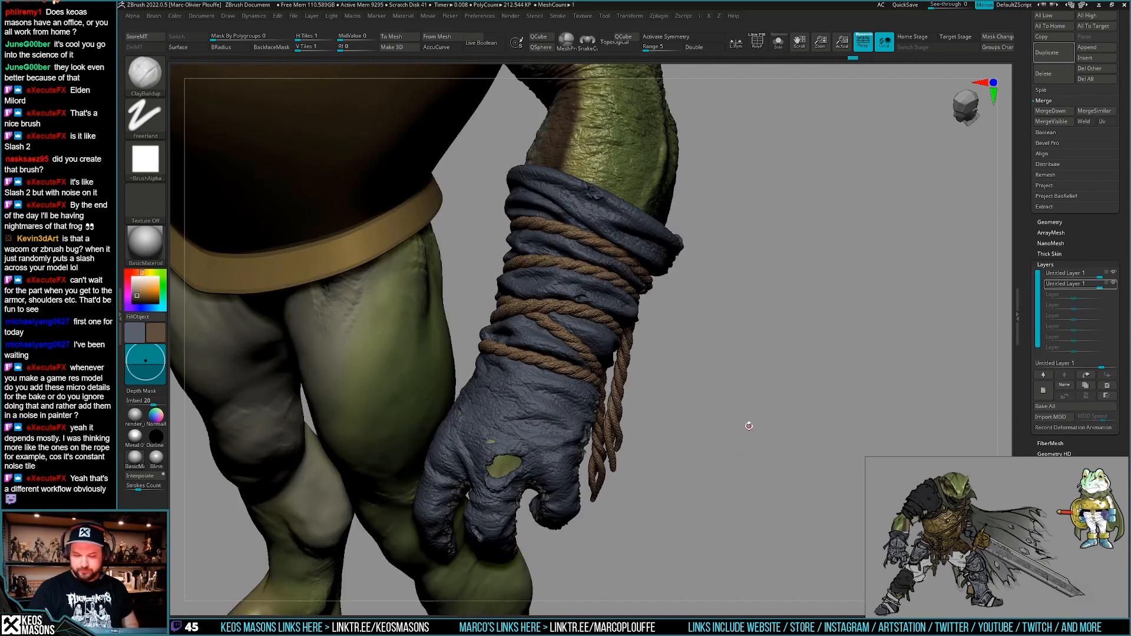
{"action": "key", "text": "space"}
{"action": "left_click_drag", "start_coordinate": [825, 435], "coordinate": [715, 466]}
{"action": "key", "text": "alt+s"}
{"action": "key", "text": "shift+f"}
{"action": "key", "text": "shift+f"}
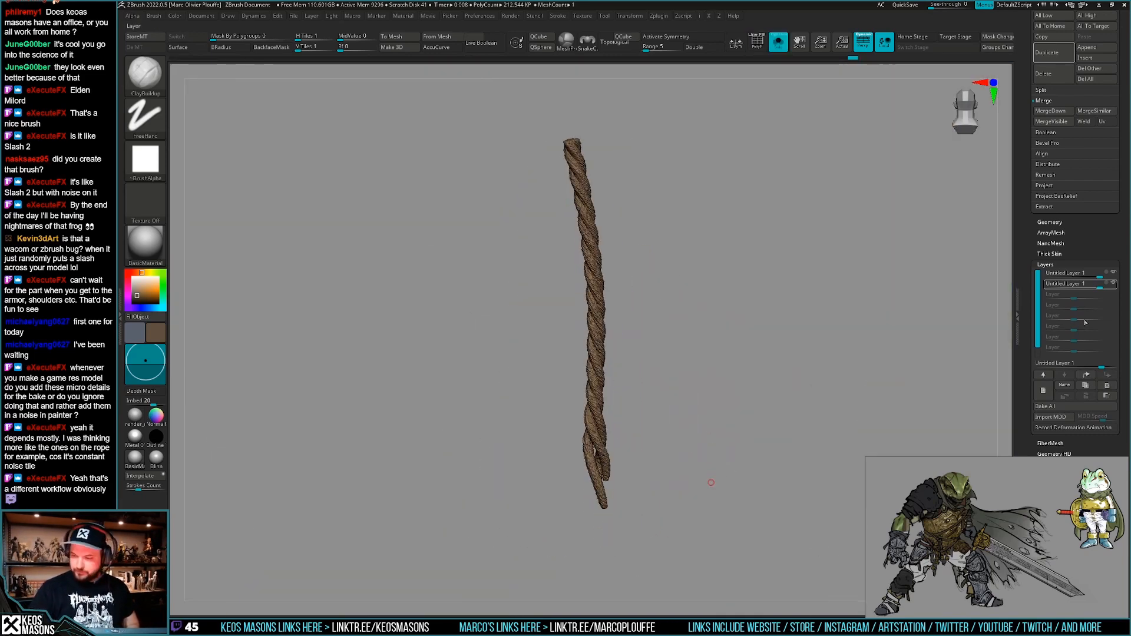
Bake all layers of the isolated rope PM3D_Cylinder3D3_1, undoing the first bake and repeating it.
{"action": "scroll", "coordinate": [1085, 309], "scroll_direction": "up", "scroll_amount": 6}
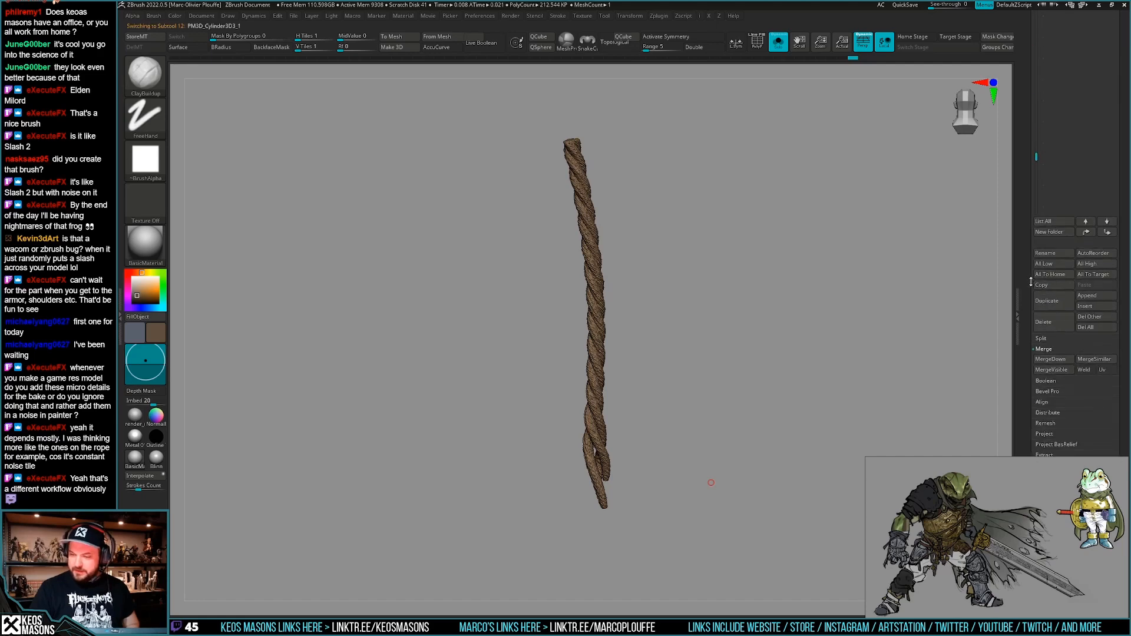
{"action": "scroll", "coordinate": [1026, 345], "scroll_direction": "up", "scroll_amount": 3}
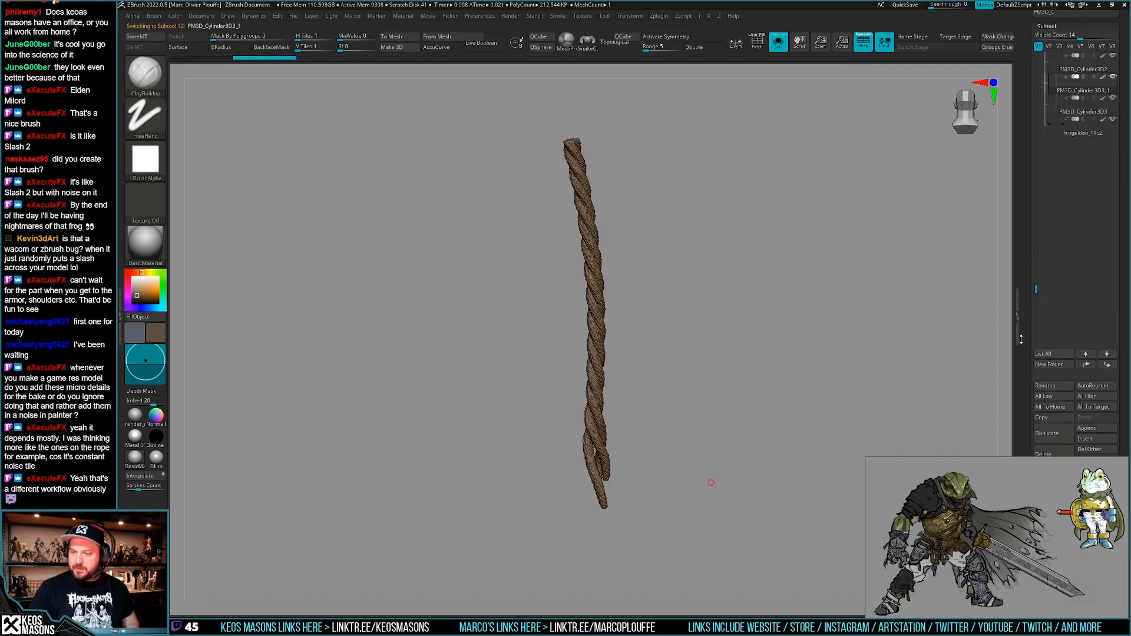
{"action": "left_click", "coordinate": [1058, 168]}
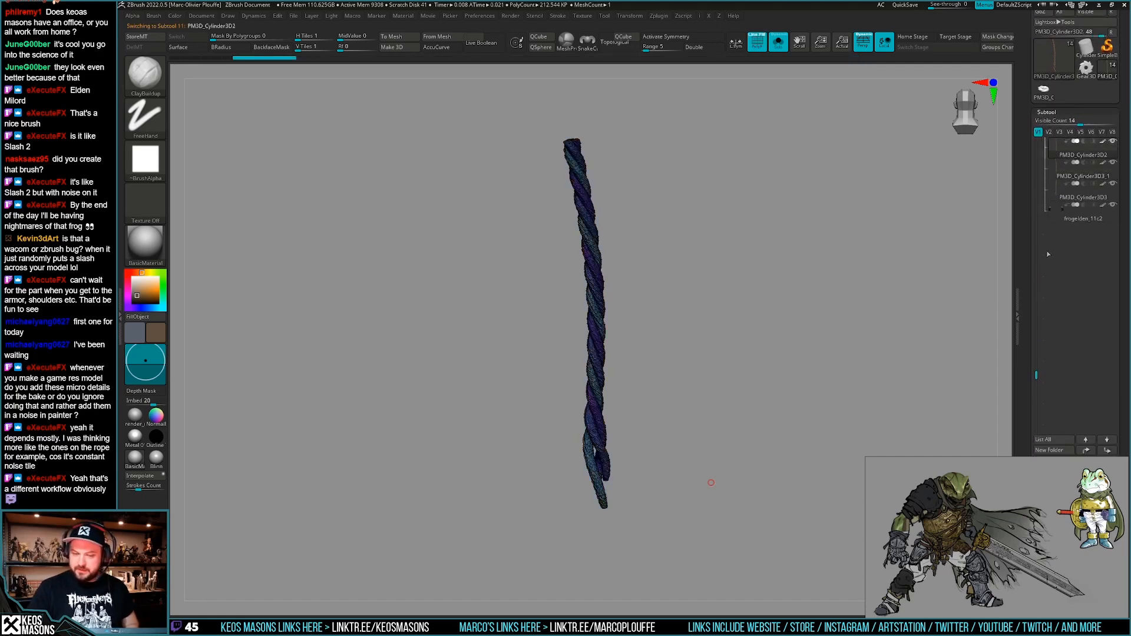
{"action": "scroll", "coordinate": [1042, 257], "scroll_direction": "down", "scroll_amount": 10}
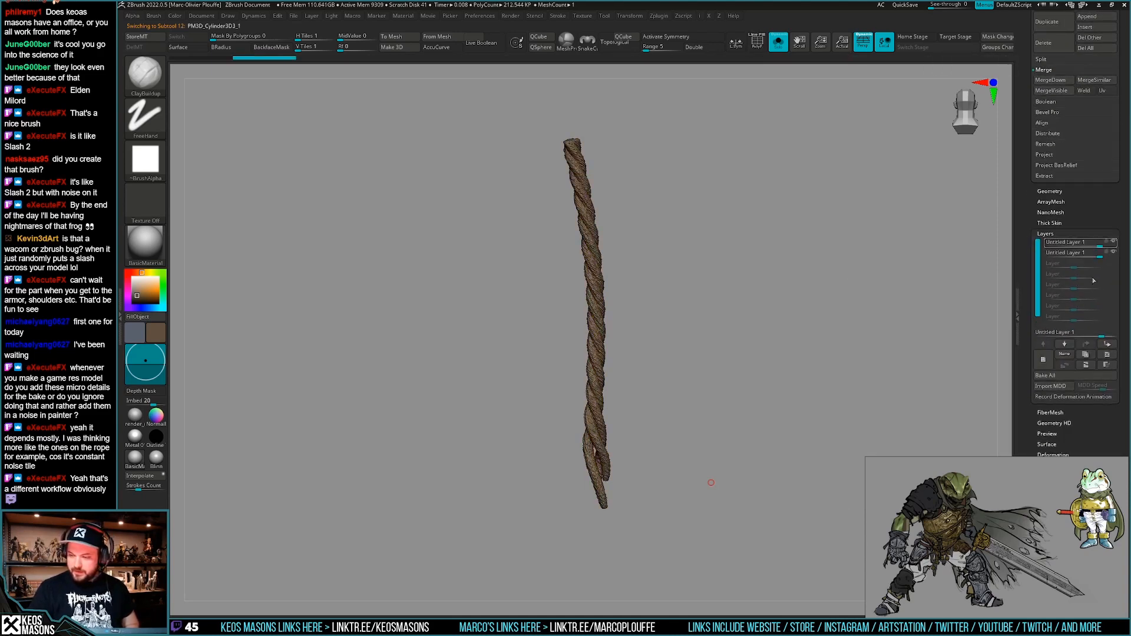
{"action": "left_click", "coordinate": [1067, 375]}
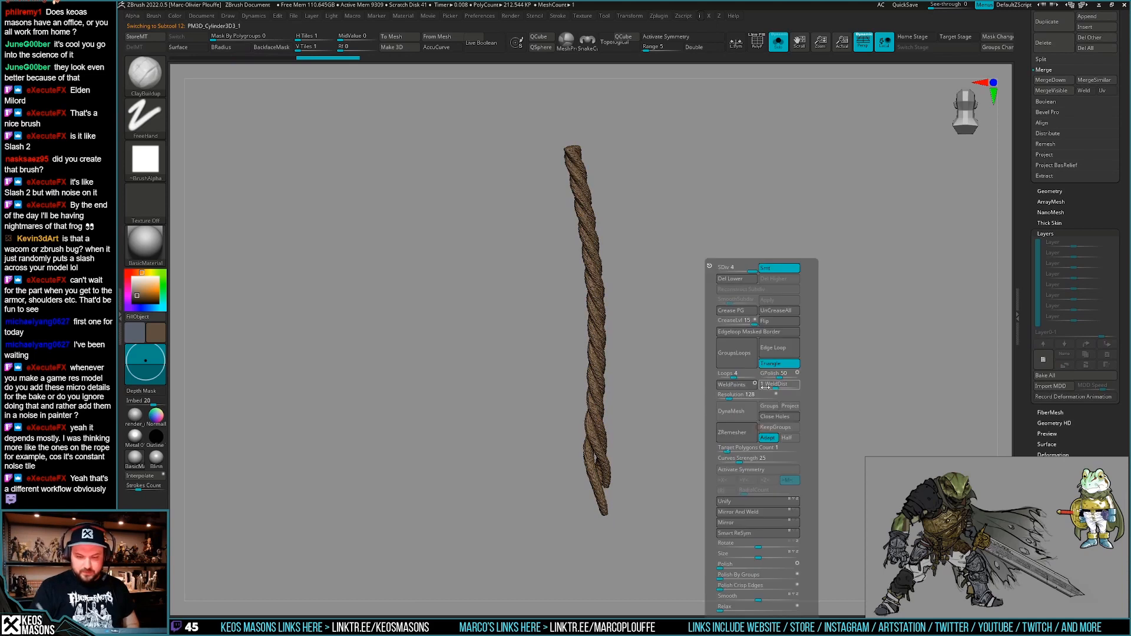
{"action": "key", "text": "ctrl"}
{"action": "key", "text": "ctrl+z"}
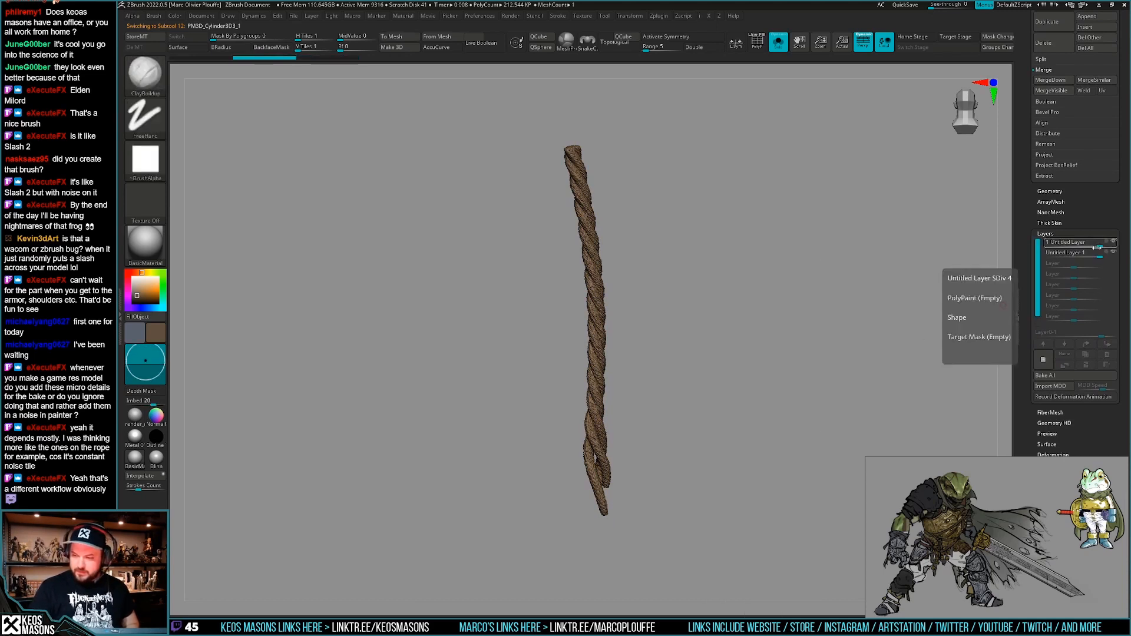
{"action": "left_click", "coordinate": [1059, 378]}
Switch the isolated rope to its lowest subdivision level and delete the higher levels.
{"action": "key", "text": "i"}
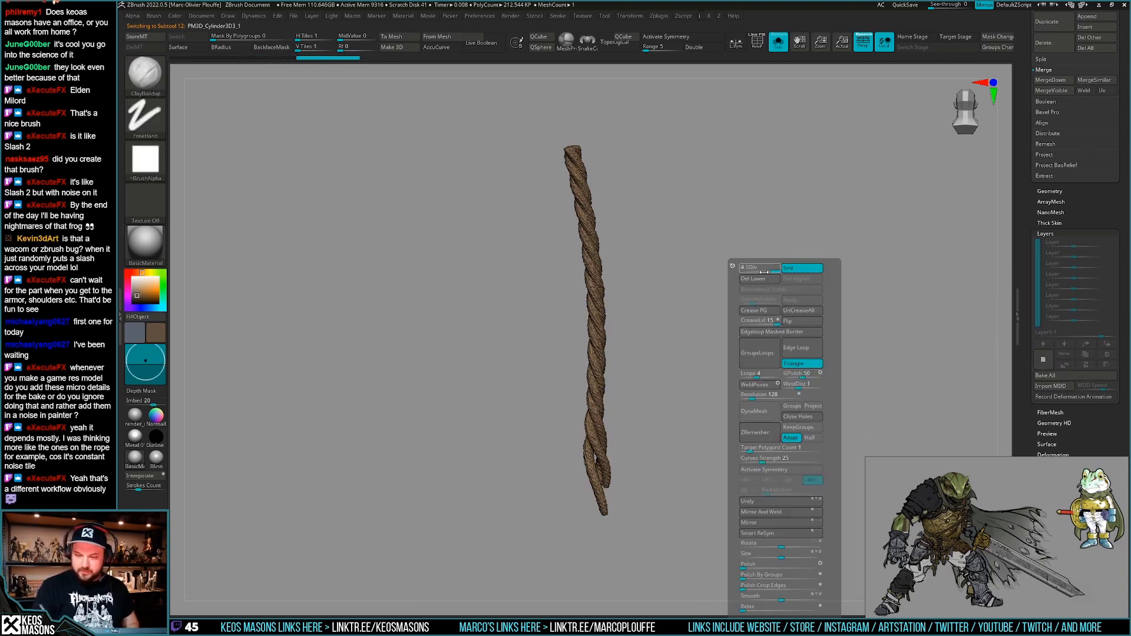
{"action": "left_click", "coordinate": [744, 269]}
{"action": "left_click", "coordinate": [798, 279]}
Thin the isolated rope's twisted strands into narrow strings with the Transpose line and smooth the mesh.
{"action": "left_click_drag", "start_coordinate": [700, 411], "coordinate": [717, 452], "text": "alt"}
{"action": "key", "text": "shift+f"}
{"action": "key", "text": "shift+f"}
{"action": "key", "text": "w"}
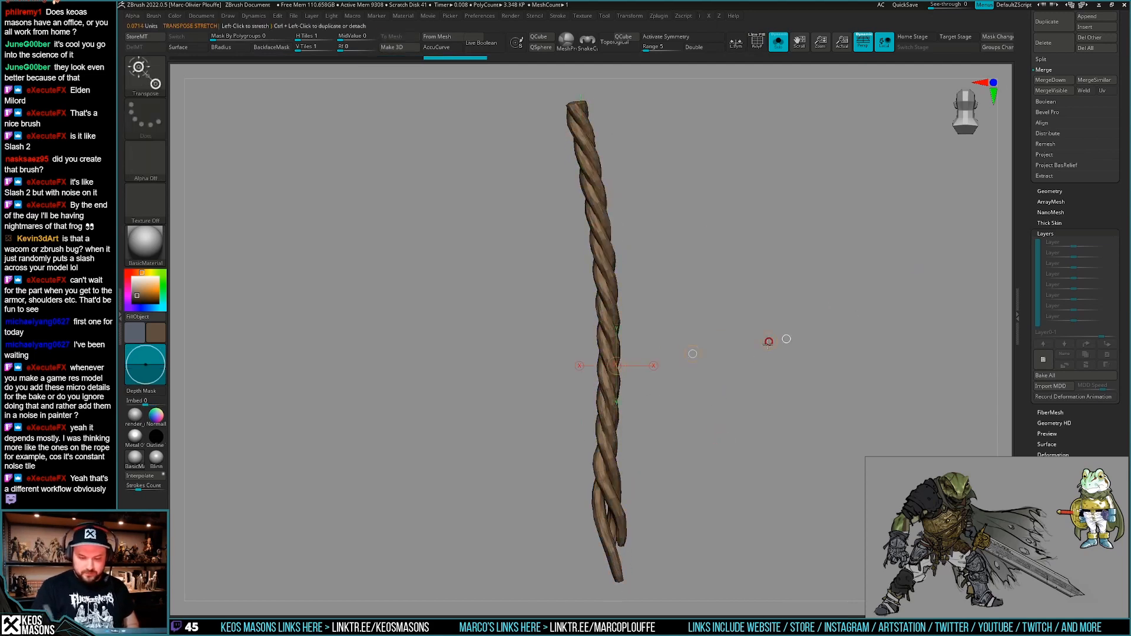
{"action": "left_click_drag", "start_coordinate": [763, 345], "coordinate": [757, 348]}
{"action": "key", "text": "q"}
{"action": "key", "text": "space"}
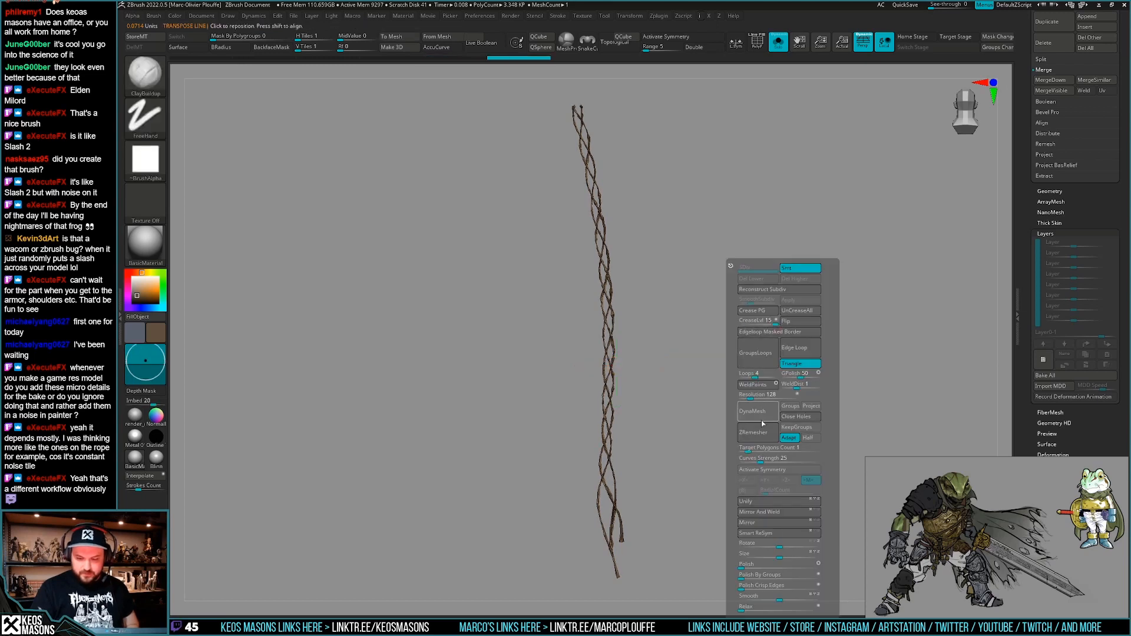
{"action": "left_click", "coordinate": [789, 598]}
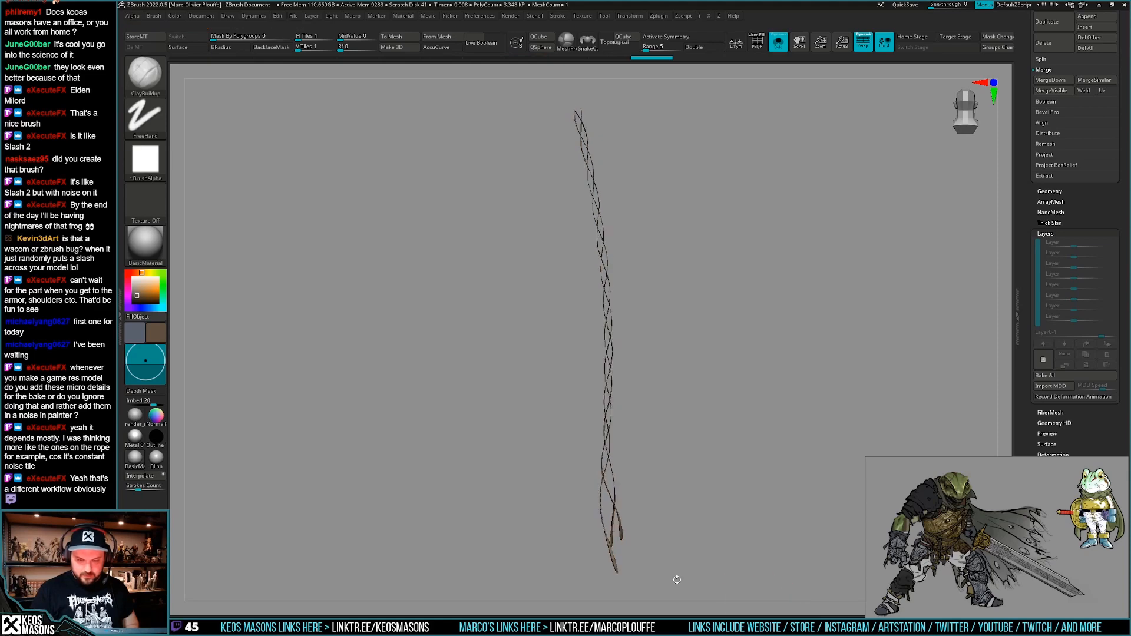
Thin the isolated rope's strands further with the Transpose line, then soften them with the Smooth deformation and compare against the full hand.
{"action": "key", "text": "w"}
{"action": "left_click_drag", "start_coordinate": [743, 283], "coordinate": [744, 280]}
{"action": "key", "text": "q"}
{"action": "key", "text": "shift+s"}
{"action": "left_click_drag", "start_coordinate": [715, 393], "coordinate": [726, 422]}
{"action": "key", "text": "shift+s"}
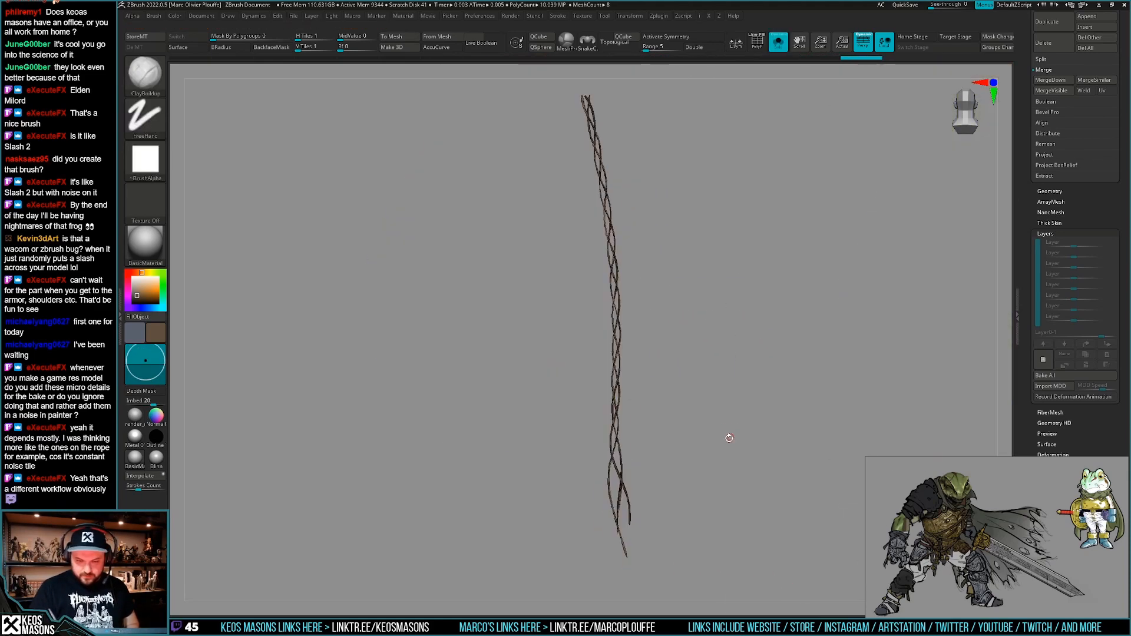
{"action": "key", "text": "space"}
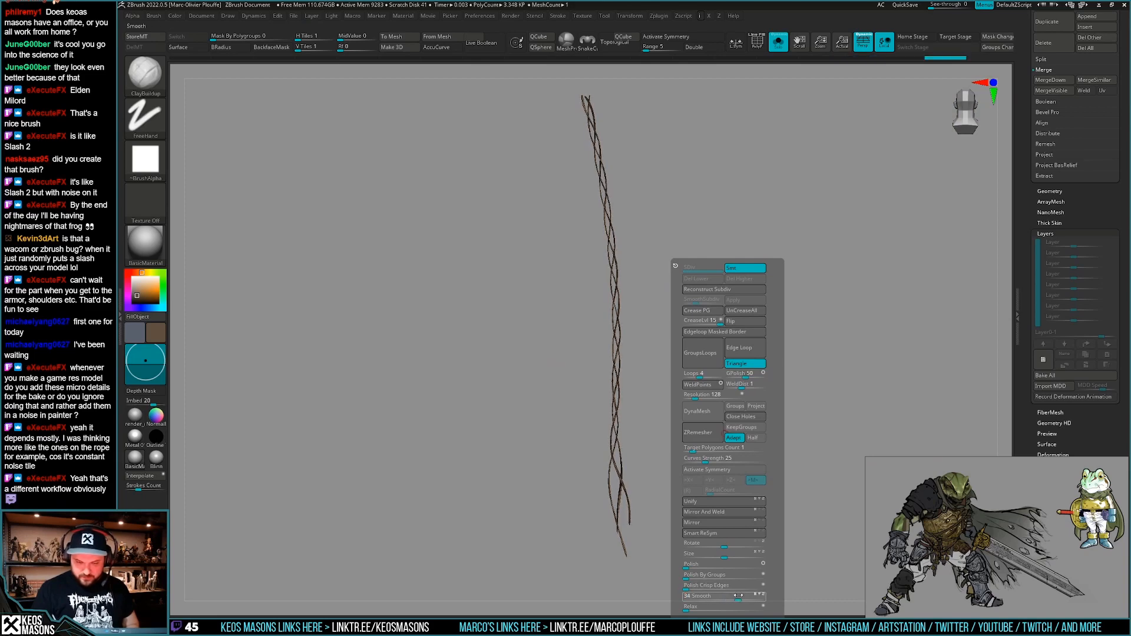
{"action": "left_click_drag", "start_coordinate": [738, 596], "coordinate": [739, 595]}
{"action": "left_click_drag", "start_coordinate": [760, 423], "coordinate": [714, 451], "text": "alt"}
{"action": "key", "text": "shift+s"}
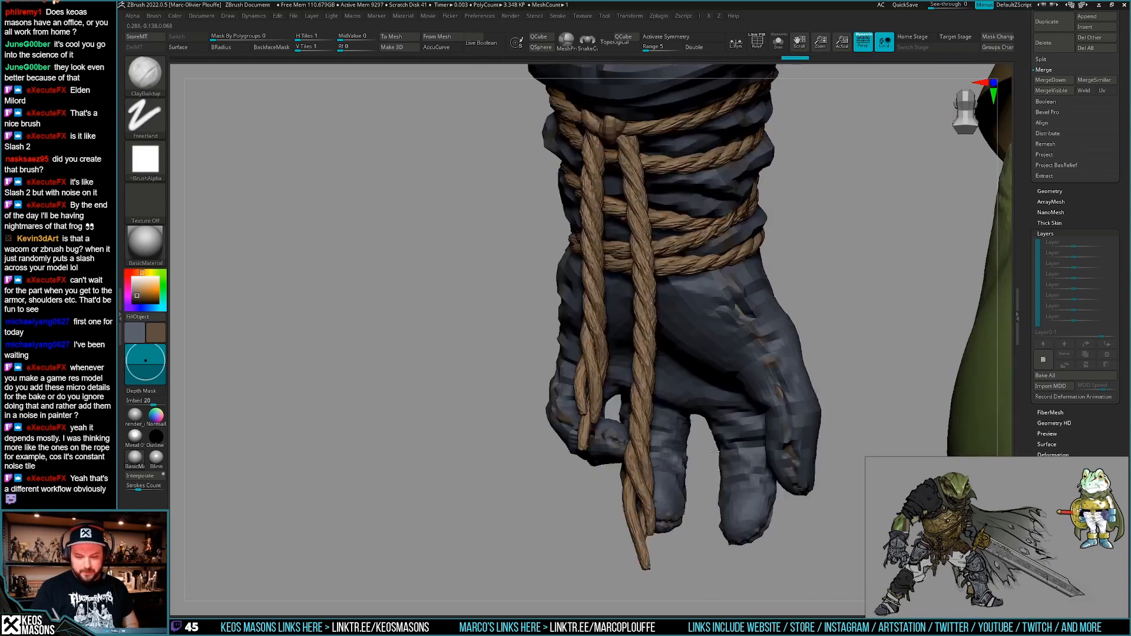
{"action": "key", "text": "shift+s"}
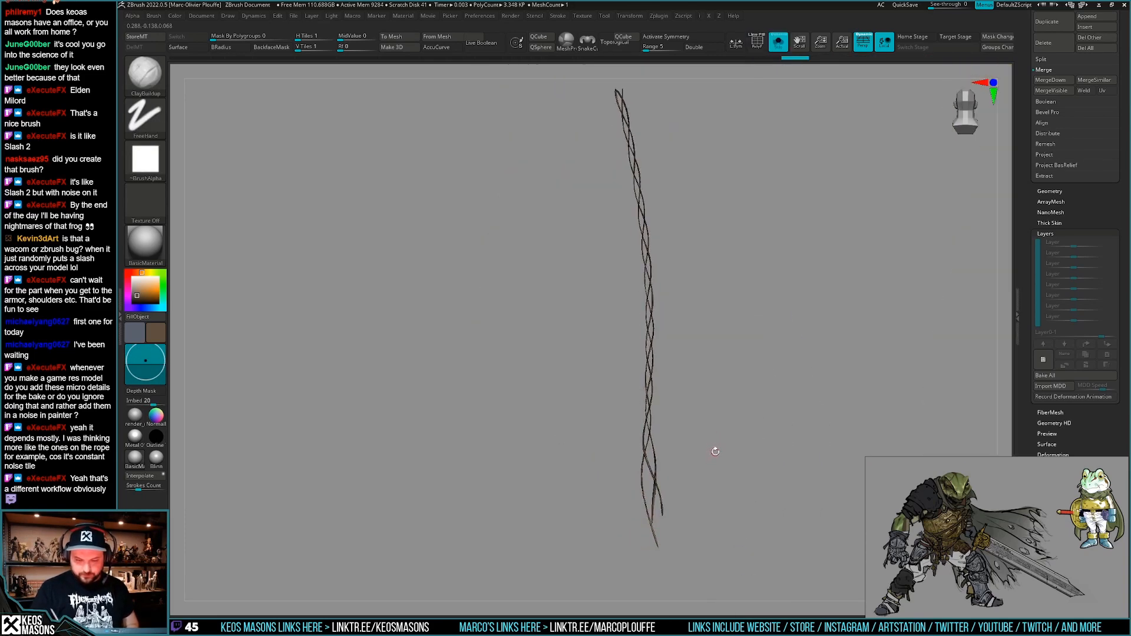
Choose the Move brush, adjust its size, show the whole model and set Mask By Polygroups to 100.
{"action": "key", "text": "space"}
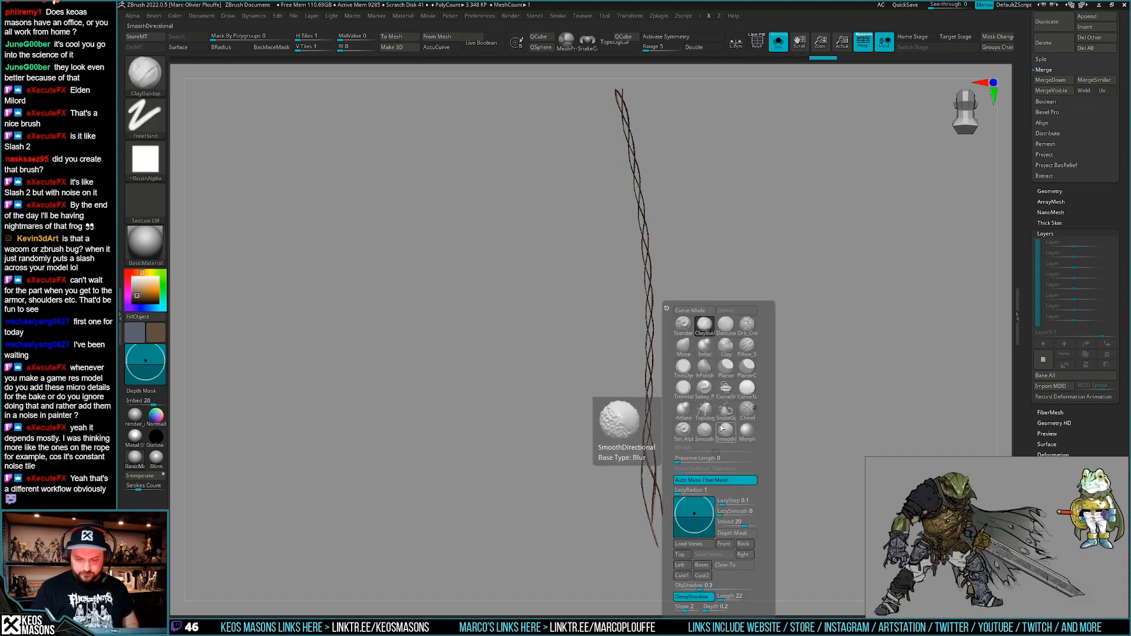
{"action": "left_click", "coordinate": [684, 347]}
{"action": "key", "text": "space"}
{"action": "left_click_drag", "start_coordinate": [712, 322], "coordinate": [726, 322]}
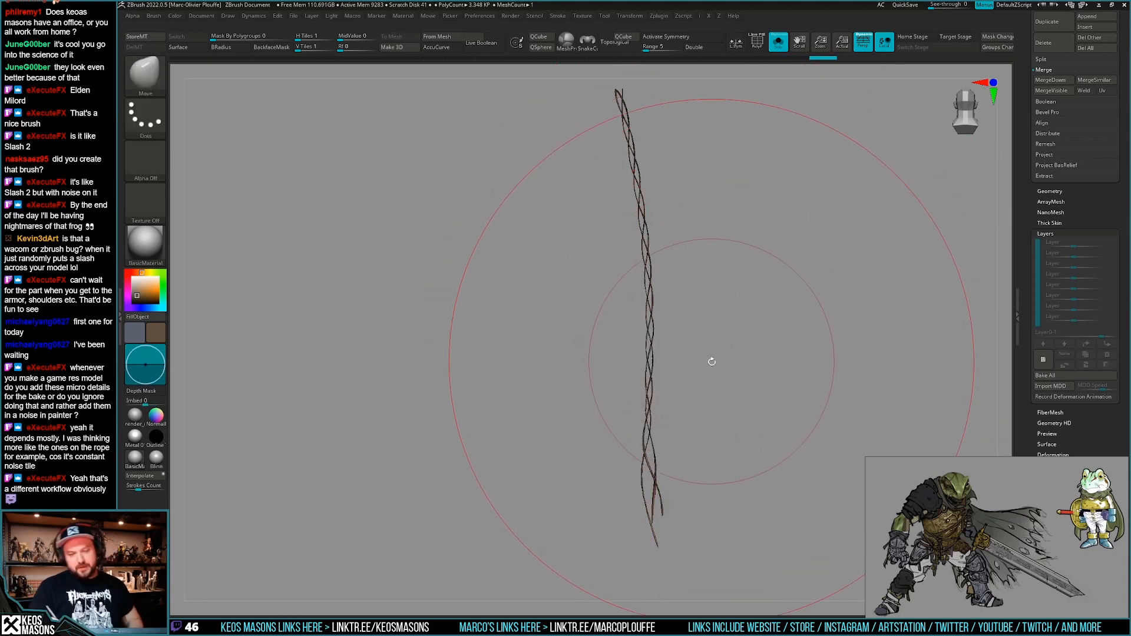
{"action": "key", "text": "shift+s"}
{"action": "left_click_drag", "start_coordinate": [706, 408], "coordinate": [701, 419]}
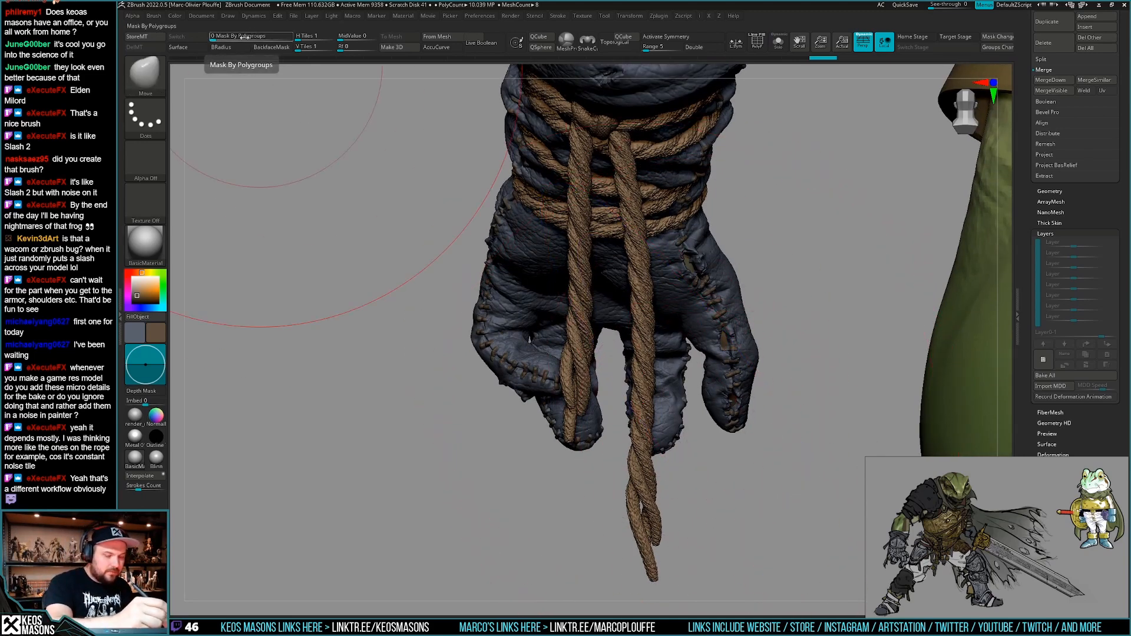
{"action": "left_click_drag", "start_coordinate": [245, 37], "coordinate": [293, 37]}
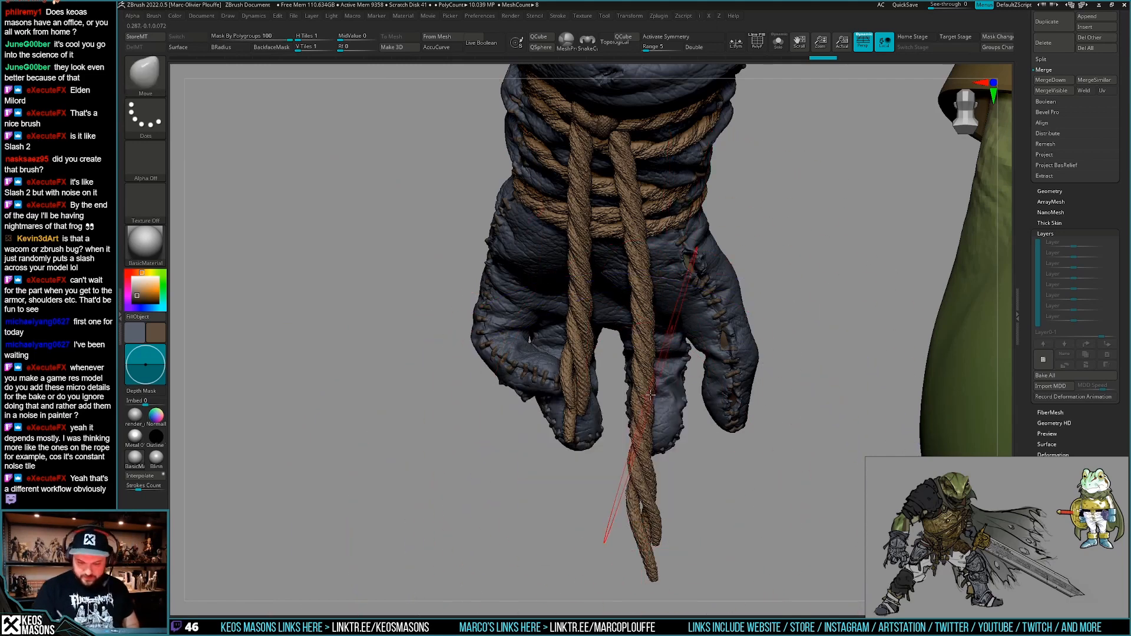
Select the thin strands and pull them outward over the surface of the long hanging rope with the Move brush.
{"action": "right_click_drag", "start_coordinate": [707, 395], "coordinate": [518, 373]}
{"action": "key", "text": "alt+s"}
{"action": "key", "text": "alt+s"}
{"action": "left_click", "coordinate": [646, 322], "text": "alt"}
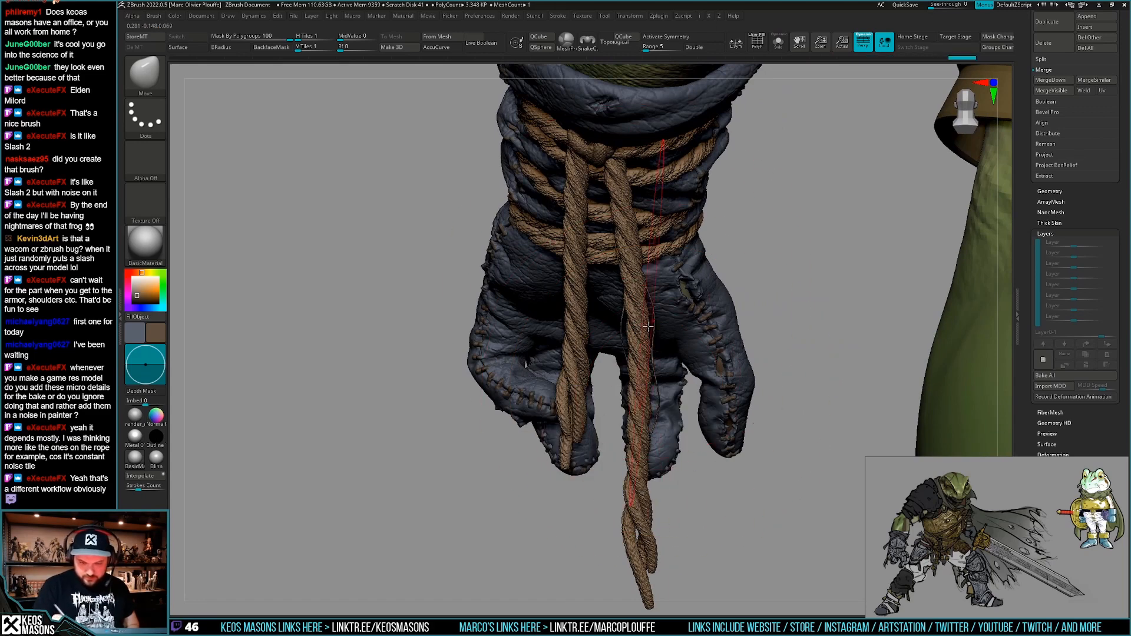
{"action": "key", "text": "space"}
{"action": "left_click_drag", "start_coordinate": [658, 342], "coordinate": [653, 343]}
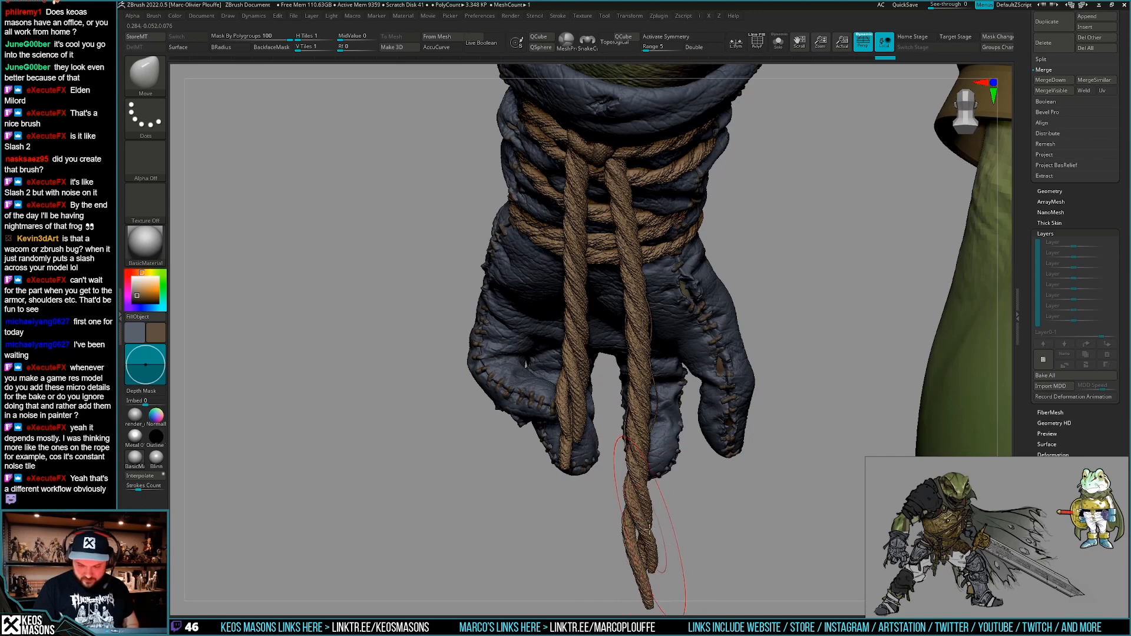
{"action": "mouse_move", "coordinate": [666, 583]}
{"action": "right_mouse_down"}
{"action": "mouse_move", "coordinate": [691, 521]}
{"action": "mouse_move", "coordinate": [643, 466]}
{"action": "right_mouse_up"}
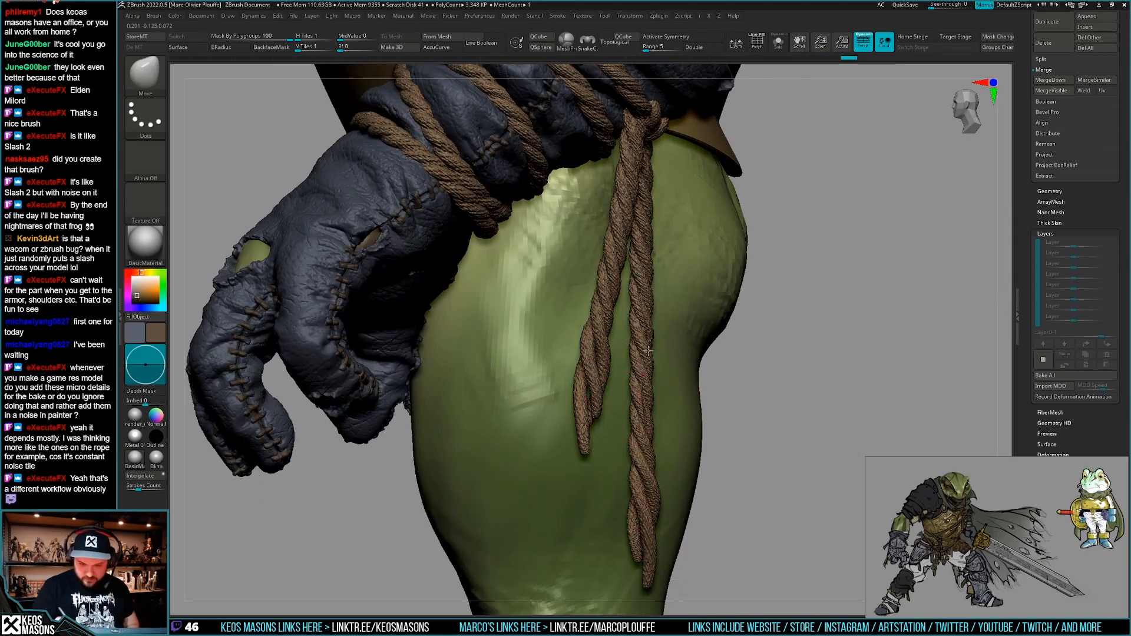
Resize the Move brush and loosen the strands along the sides of the hanging rope from several angles.
{"action": "key", "text": "space"}
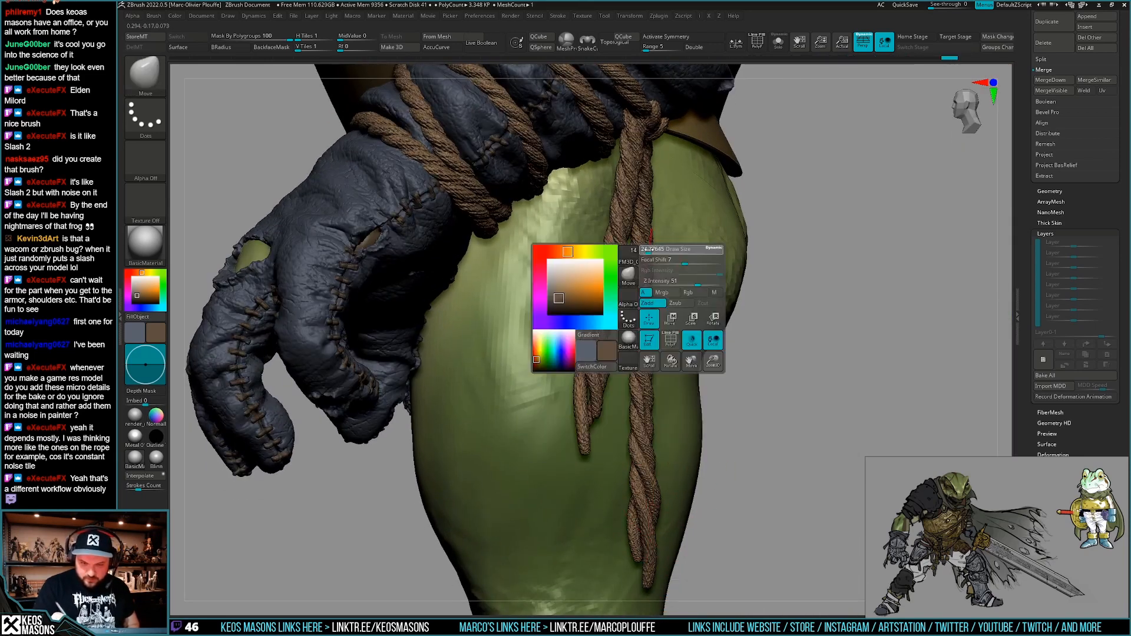
{"action": "left_click", "coordinate": [663, 251]}
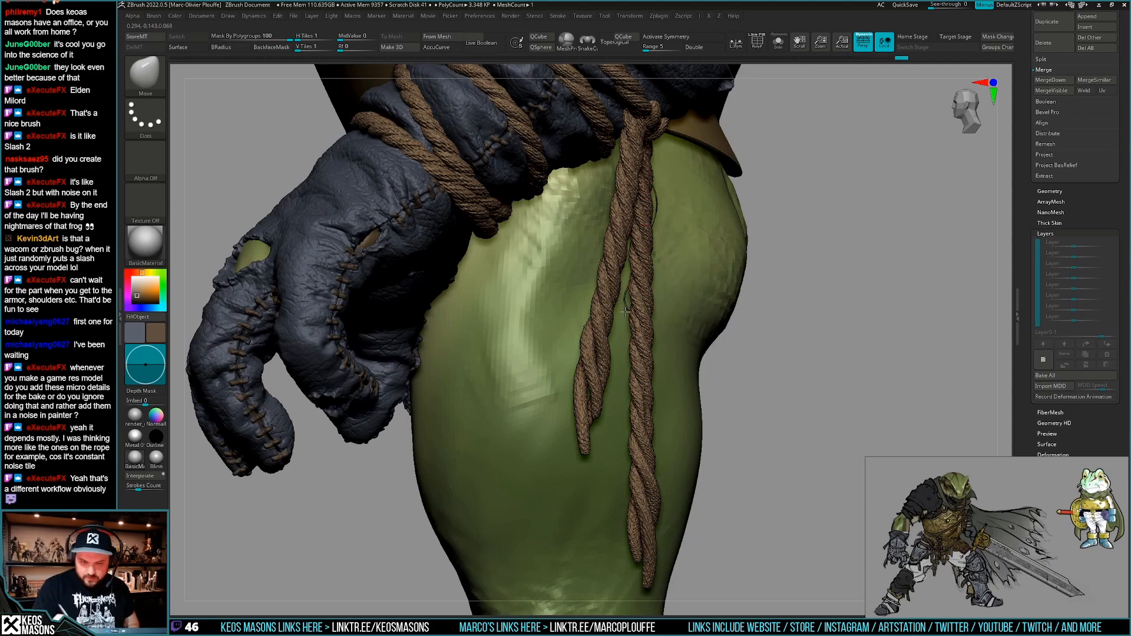
{"action": "right_click_drag", "start_coordinate": [640, 465], "coordinate": [653, 422]}
{"action": "key", "text": "space"}
{"action": "left_click", "coordinate": [663, 464]}
{"action": "right_click_drag", "start_coordinate": [671, 462], "coordinate": [649, 457]}
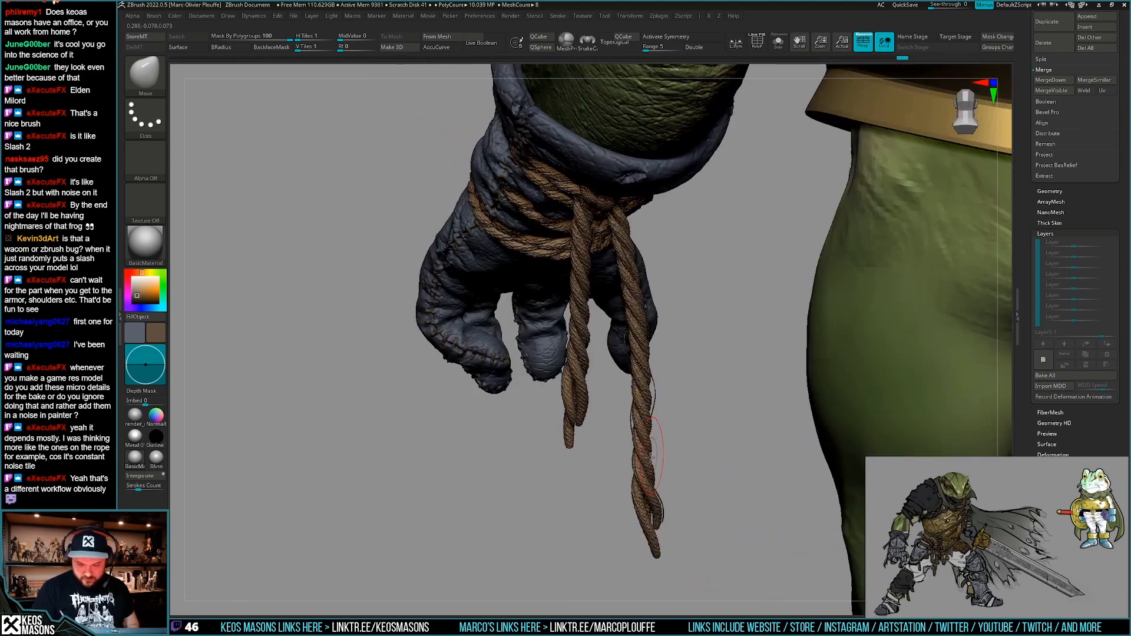
{"action": "right_click_drag", "start_coordinate": [659, 377], "coordinate": [668, 451]}
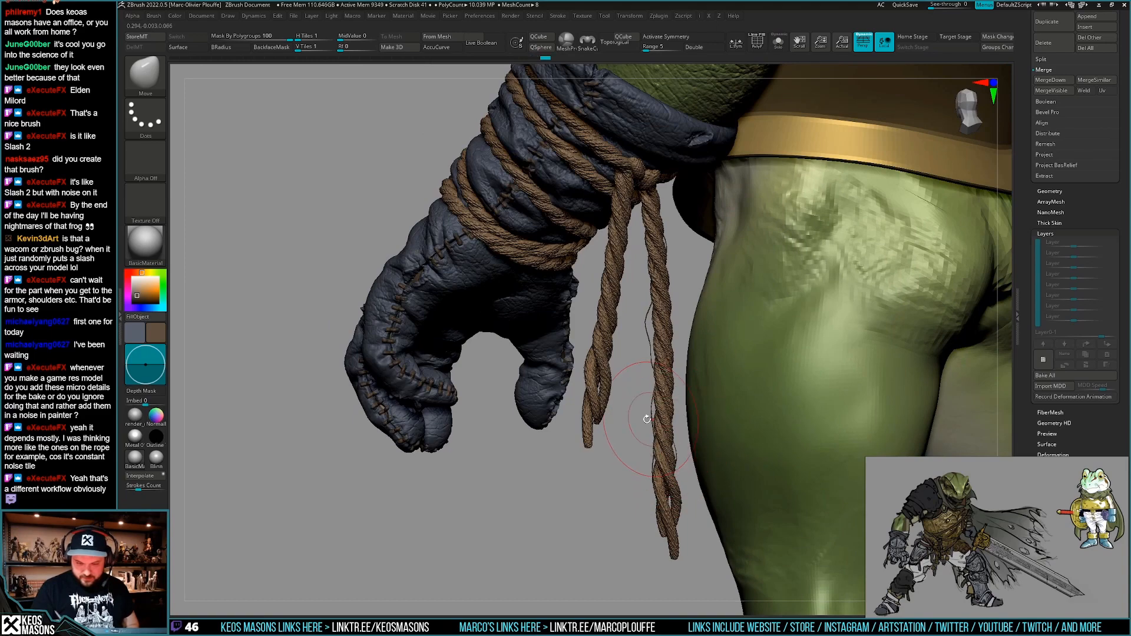
{"action": "key", "text": "space"}
{"action": "right_click_drag", "start_coordinate": [658, 339], "coordinate": [801, 450]}
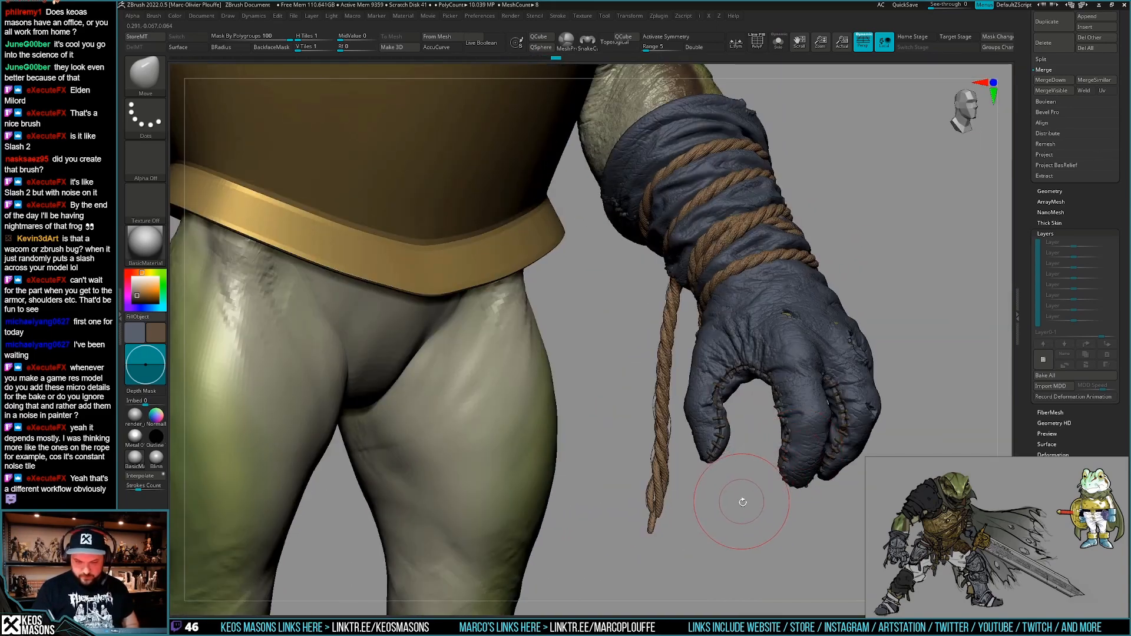
Try to adjust the strands on the inner side of the hanging rope with the Transpose line.
{"action": "mouse_move", "coordinate": [742, 499]}
{"action": "right_mouse_down", "text": "ctrl"}
{"action": "mouse_move", "coordinate": [674, 367]}
{"action": "mouse_move", "coordinate": [675, 283]}
{"action": "mouse_move", "coordinate": [638, 403]}
{"action": "mouse_move", "coordinate": [606, 330]}
{"action": "mouse_move", "coordinate": [588, 321]}
{"action": "right_mouse_up", "text": "ctrl"}
{"action": "left_click", "coordinate": [668, 281], "text": "alt"}
{"action": "key", "text": "w"}
{"action": "left_click_drag", "start_coordinate": [660, 383], "coordinate": [937, 167]}
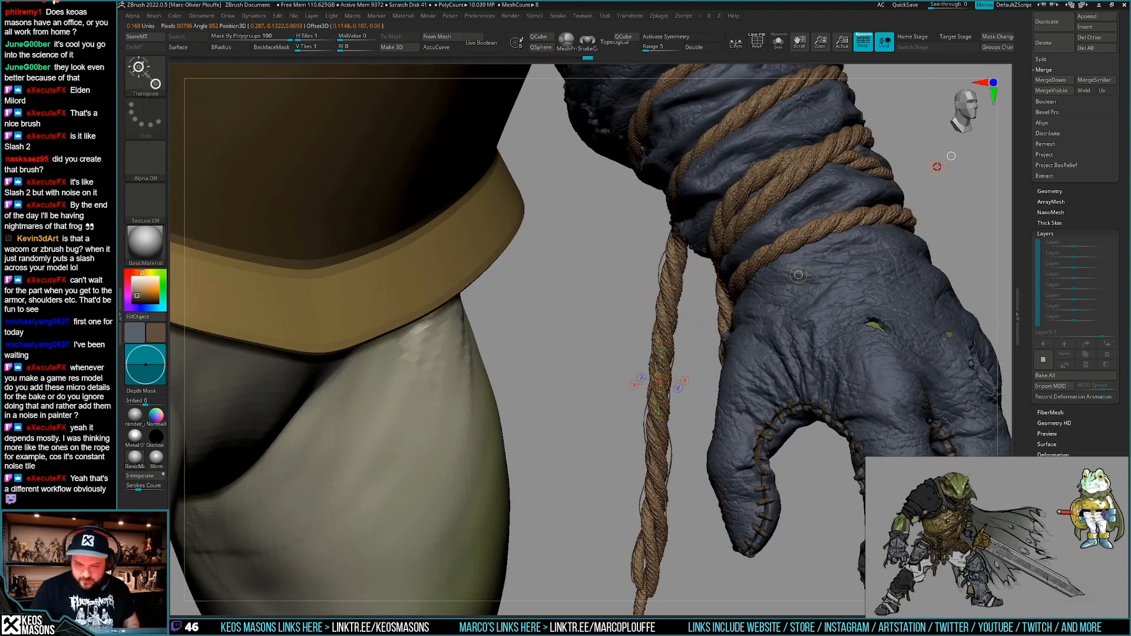
{"action": "key", "text": "q"}
{"action": "right_click_drag", "start_coordinate": [735, 508], "coordinate": [730, 475], "text": "alt"}
{"action": "left_click", "coordinate": [732, 483], "text": "alt"}
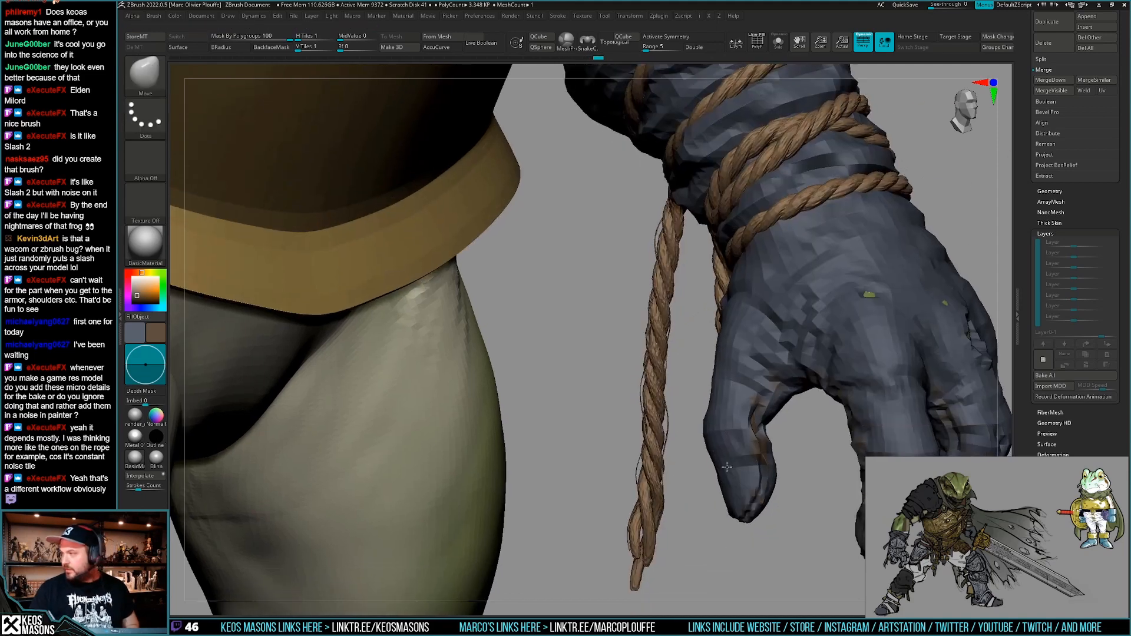
{"action": "key", "text": "w"}
{"action": "left_click_drag", "start_coordinate": [672, 271], "coordinate": [944, 152]}
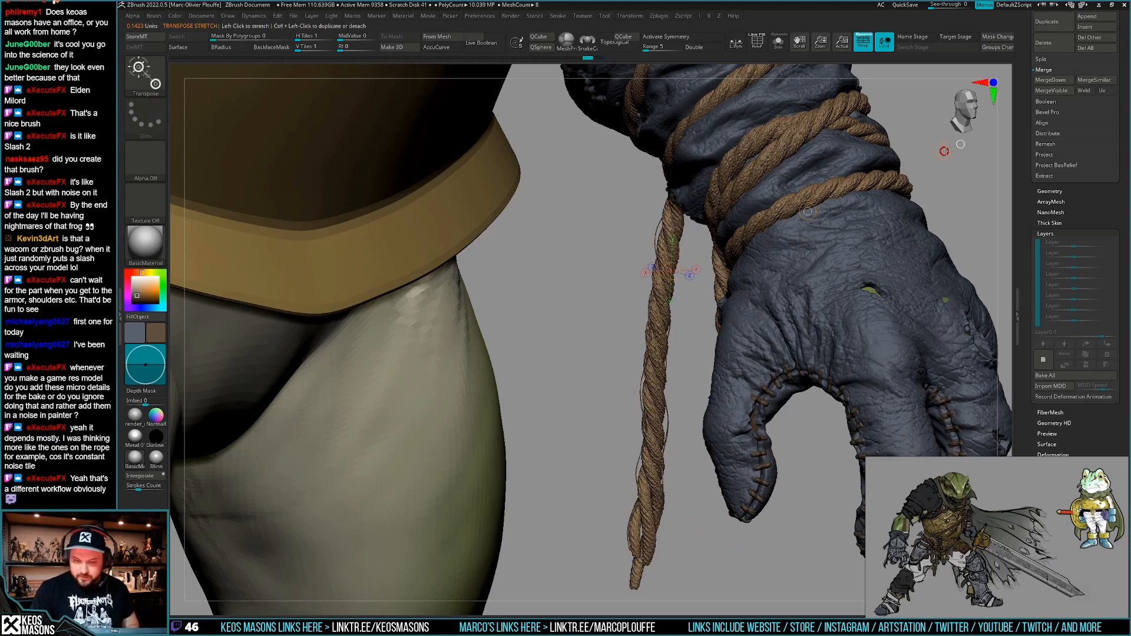
{"action": "key", "text": "ctrl"}
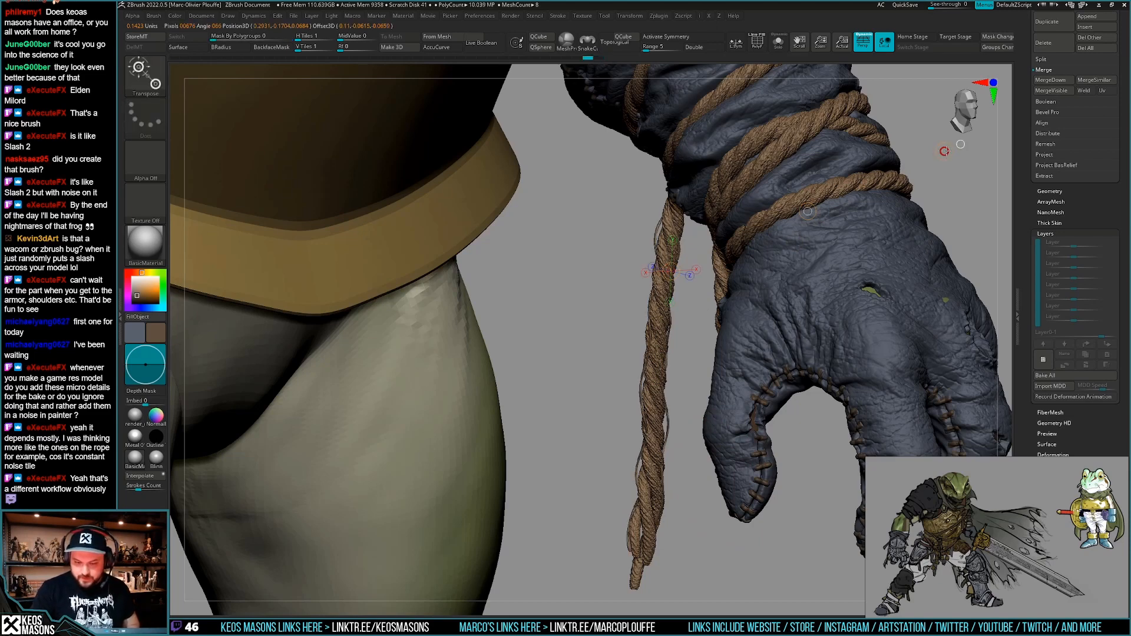
{"action": "key", "text": "q"}
{"action": "mouse_move", "coordinate": [944, 151]}
{"action": "right_mouse_down", "text": "ctrl"}
{"action": "mouse_move", "coordinate": [918, 282]}
{"action": "mouse_move", "coordinate": [741, 444]}
{"action": "mouse_move", "coordinate": [715, 439]}
{"action": "right_mouse_up", "text": "ctrl"}
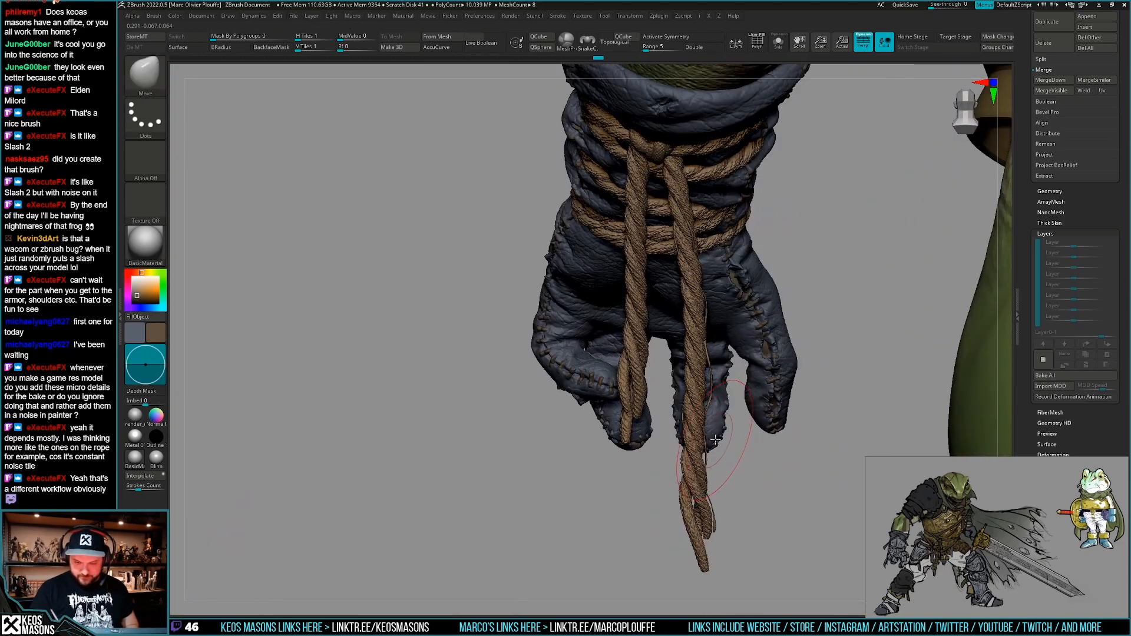
Fray the strand tips outward and slightly below the hanging rope's lower end with a resized Move brush.
{"action": "key", "text": "1"}
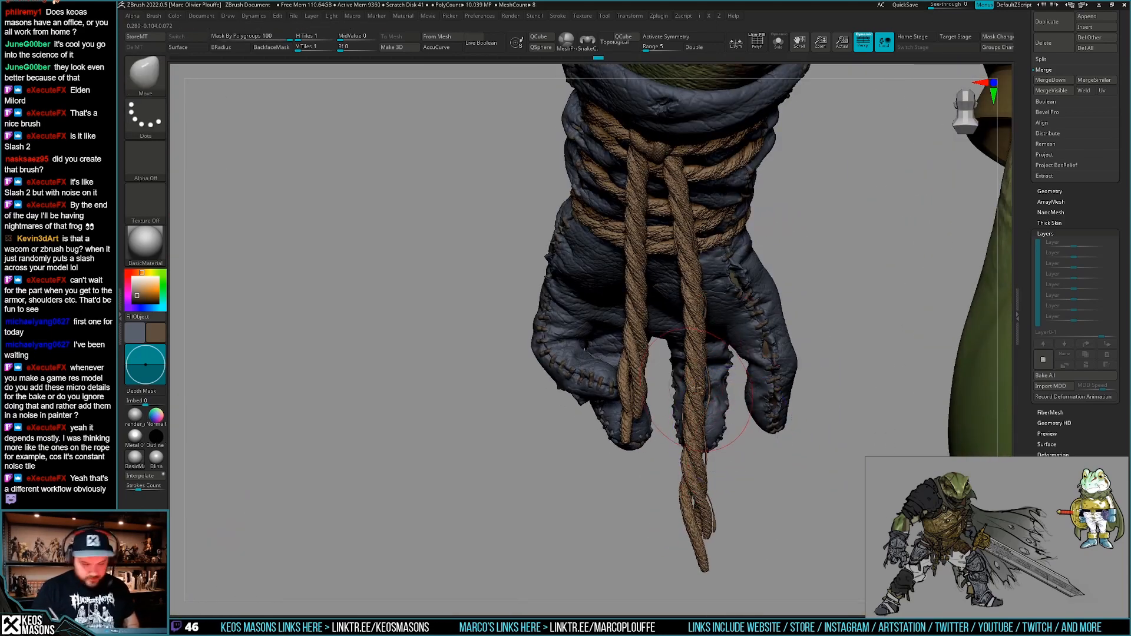
{"action": "right_click_drag", "start_coordinate": [696, 388], "coordinate": [703, 361], "text": "alt"}
{"action": "key", "text": "space"}
{"action": "left_click", "coordinate": [696, 420]}
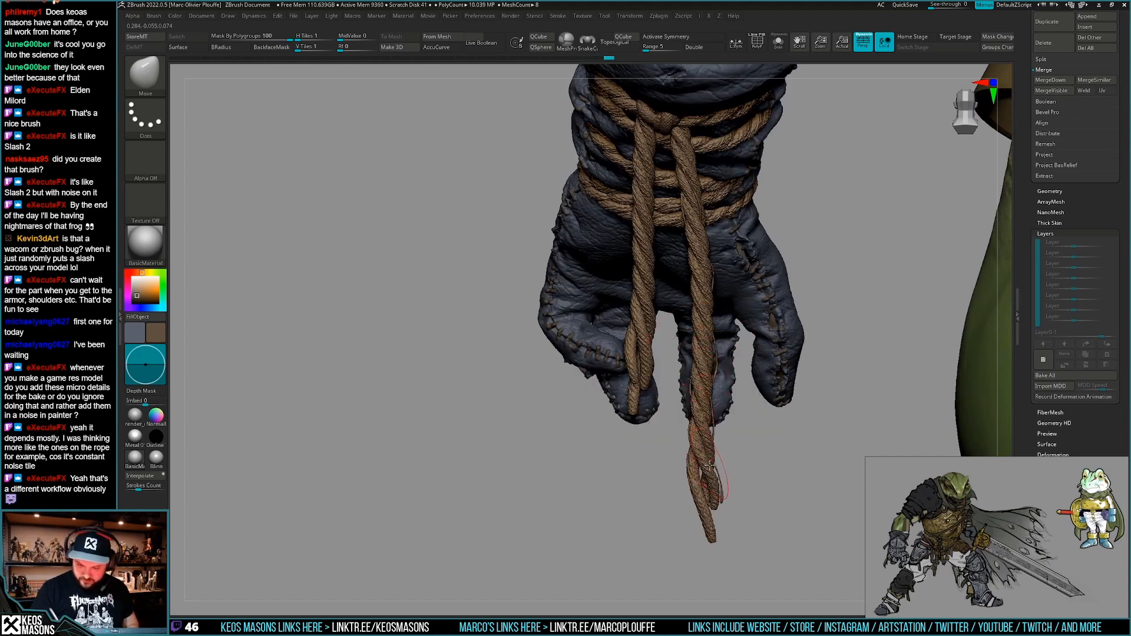
{"action": "right_click_drag", "start_coordinate": [710, 466], "coordinate": [719, 441], "text": "alt"}
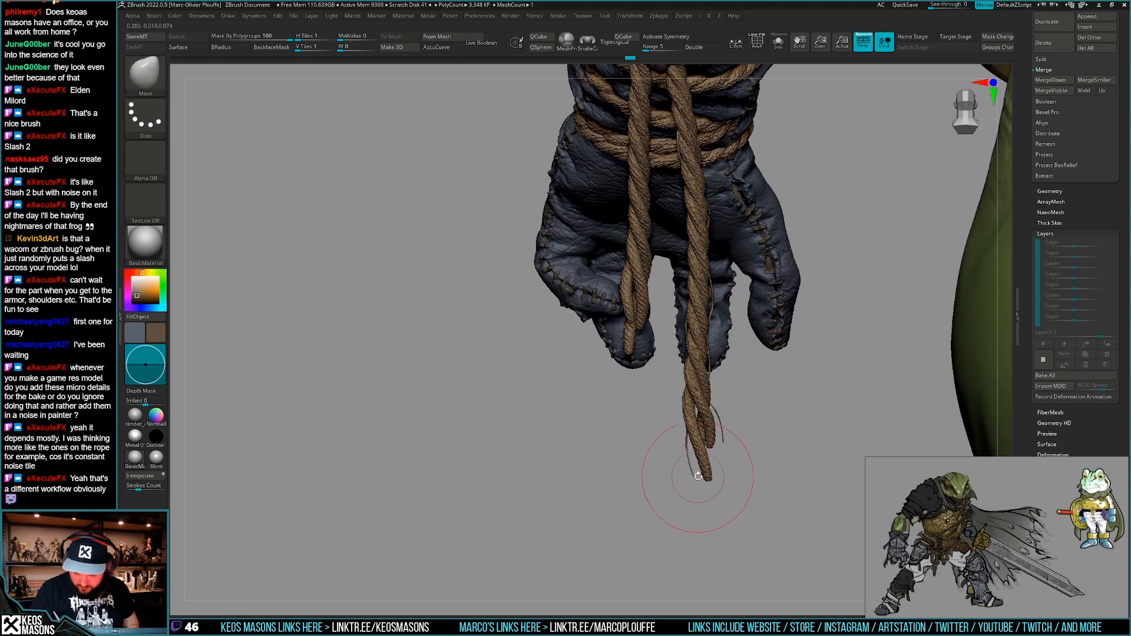
{"action": "left_click_drag", "start_coordinate": [691, 473], "coordinate": [699, 488]}
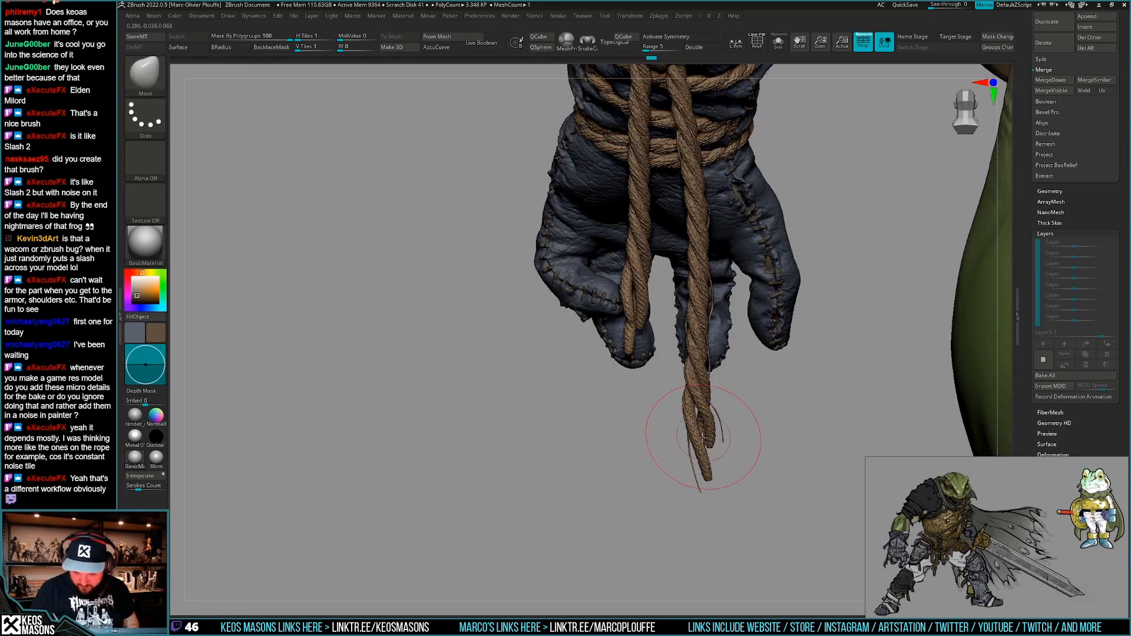
{"action": "right_click_drag", "start_coordinate": [683, 470], "coordinate": [689, 457]}
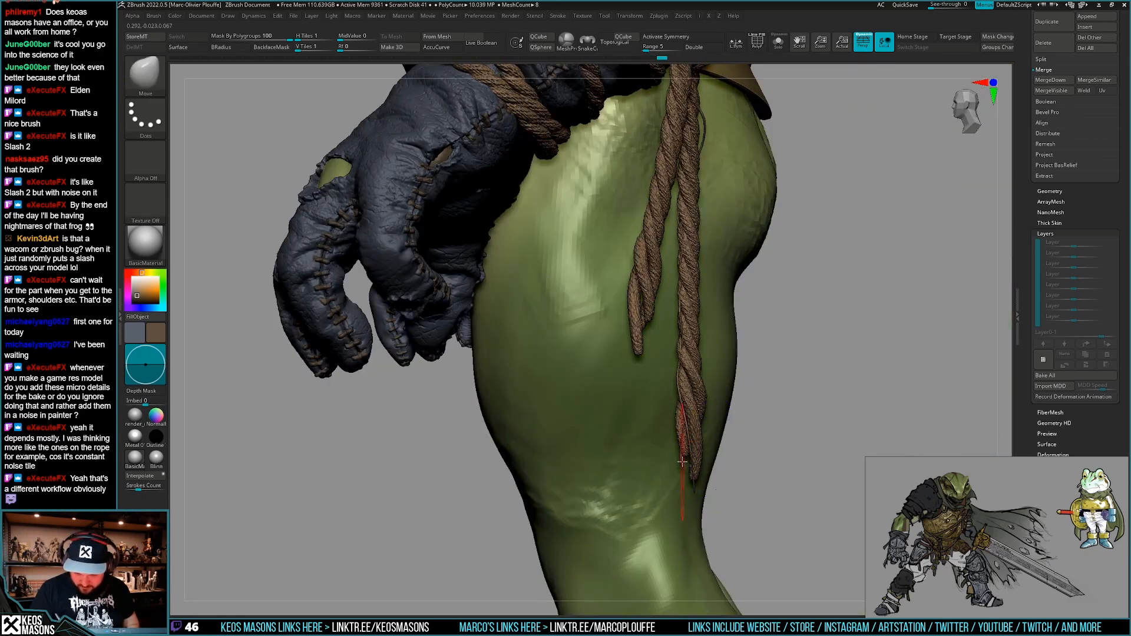
{"action": "key", "text": "alt+s"}
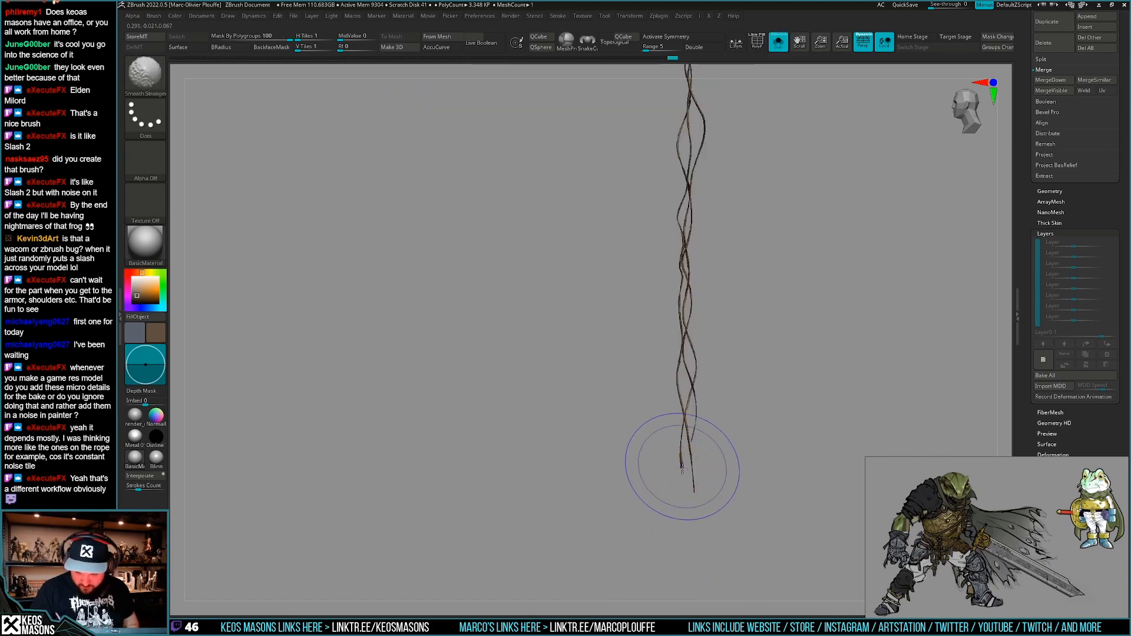
{"action": "key", "text": "alt+s"}
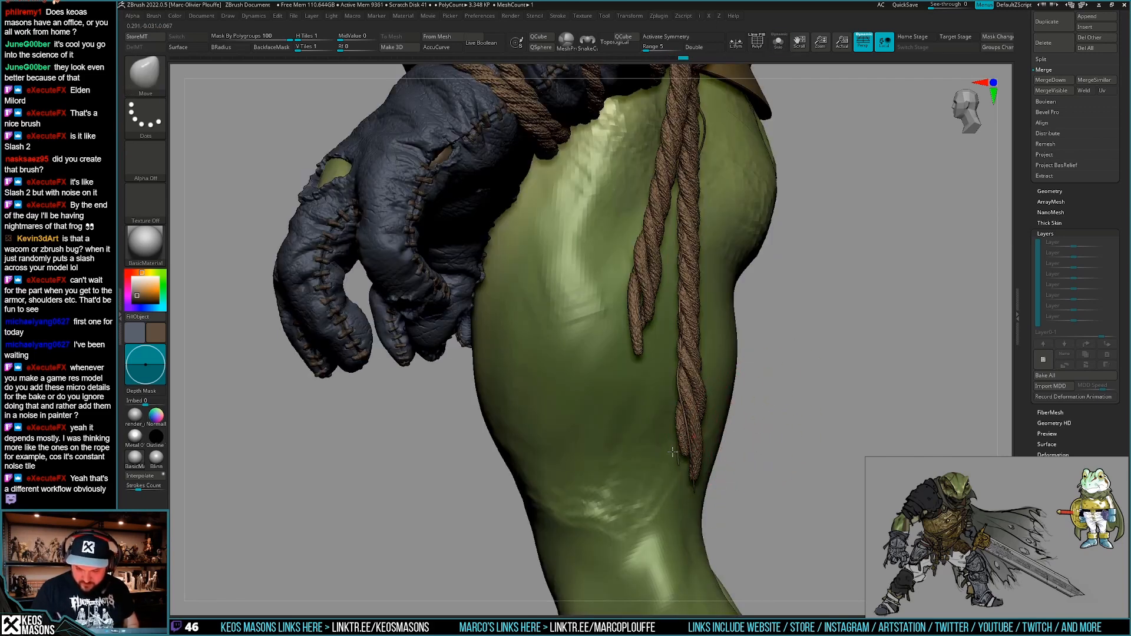
Loosen the strands along the back of the hanging rope with the Move brush and review the frayed look from behind.
{"action": "mouse_move", "coordinate": [719, 427]}
{"action": "right_mouse_down"}
{"action": "mouse_move", "coordinate": [682, 428]}
{"action": "mouse_move", "coordinate": [689, 405]}
{"action": "right_mouse_up"}
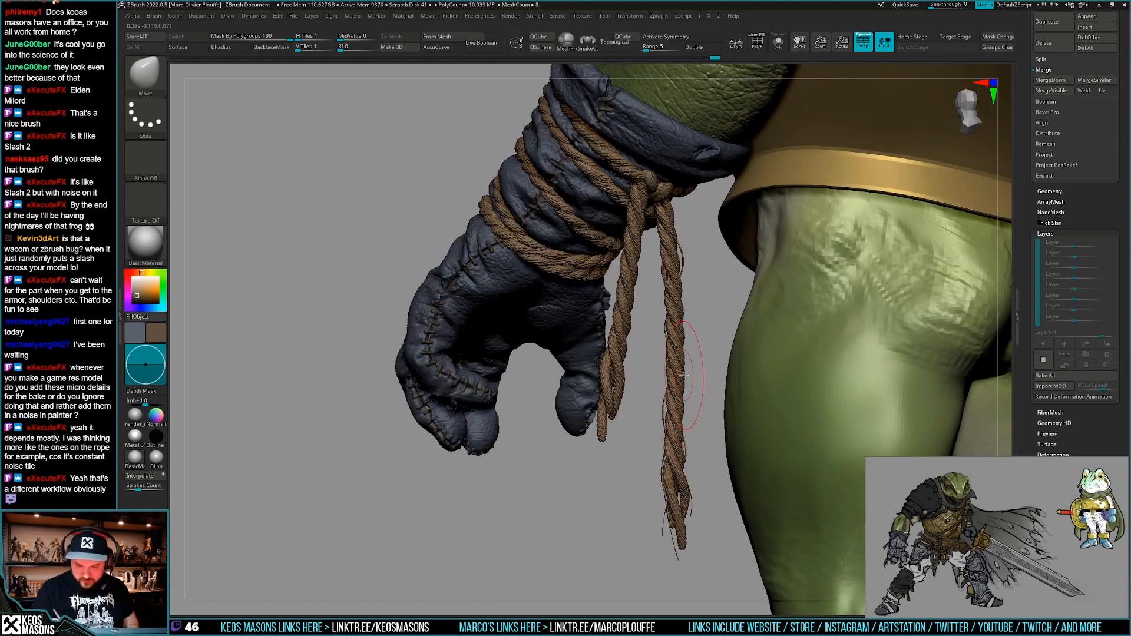
{"action": "mouse_move", "coordinate": [684, 362]}
{"action": "right_mouse_down"}
{"action": "mouse_move", "coordinate": [687, 326]}
{"action": "mouse_move", "coordinate": [667, 401]}
{"action": "mouse_move", "coordinate": [706, 446]}
{"action": "mouse_move", "coordinate": [736, 454]}
{"action": "mouse_move", "coordinate": [630, 472]}
{"action": "mouse_move", "coordinate": [670, 493]}
{"action": "mouse_move", "coordinate": [734, 467]}
{"action": "mouse_move", "coordinate": [720, 459]}
{"action": "mouse_move", "coordinate": [696, 501]}
{"action": "mouse_move", "coordinate": [673, 514]}
{"action": "mouse_move", "coordinate": [685, 394]}
{"action": "right_mouse_up"}
{"action": "key", "text": "shift+s"}
{"action": "key", "text": "shift+s"}
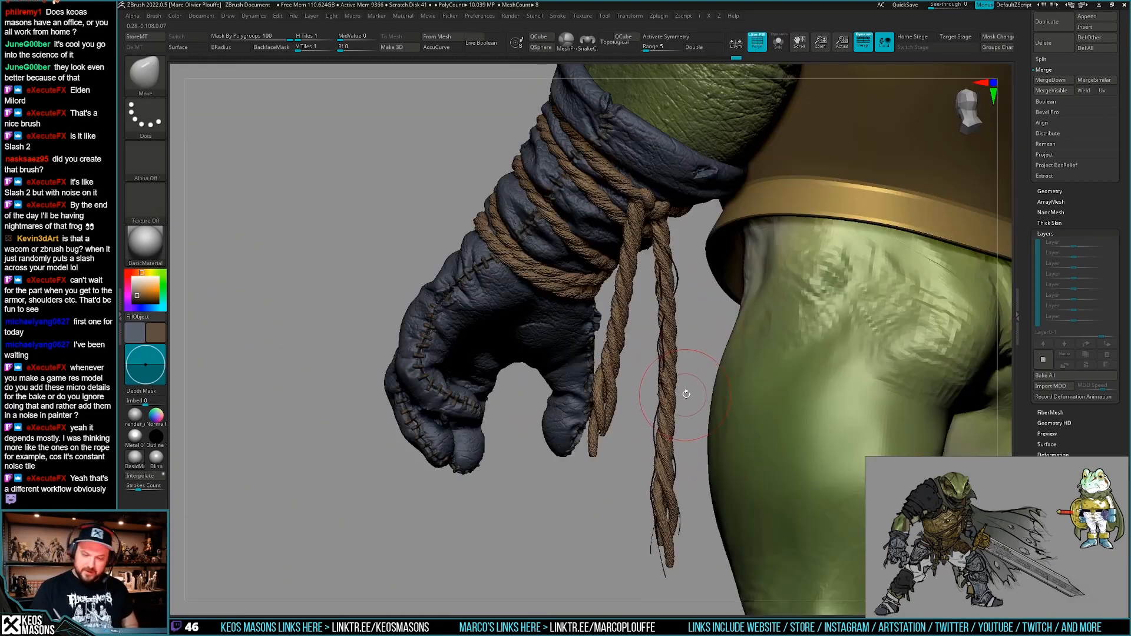
{"action": "key", "text": "shift+f"}
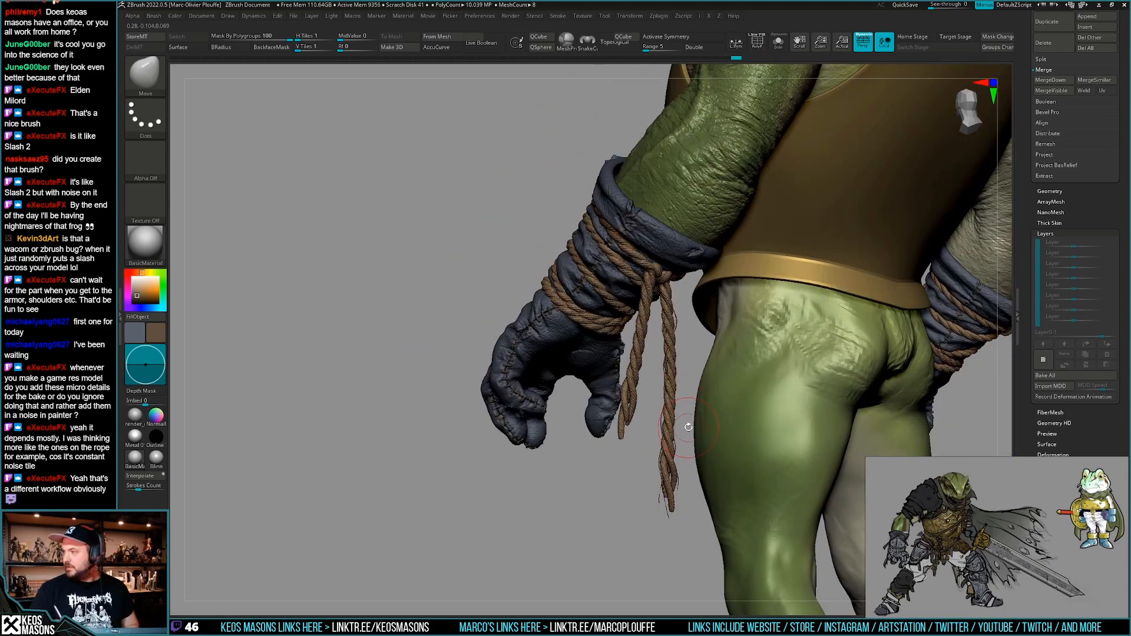
{"action": "mouse_move", "coordinate": [681, 433]}
{"action": "right_mouse_down"}
{"action": "mouse_move", "coordinate": [655, 443]}
{"action": "mouse_move", "coordinate": [653, 417]}
{"action": "mouse_move", "coordinate": [687, 419]}
{"action": "mouse_move", "coordinate": [664, 462]}
{"action": "mouse_move", "coordinate": [683, 425]}
{"action": "right_mouse_up"}
Open the alpha choices of the tiling alpha brush, then switch to the Standard brush for further rope work.
{"action": "key", "text": "space"}
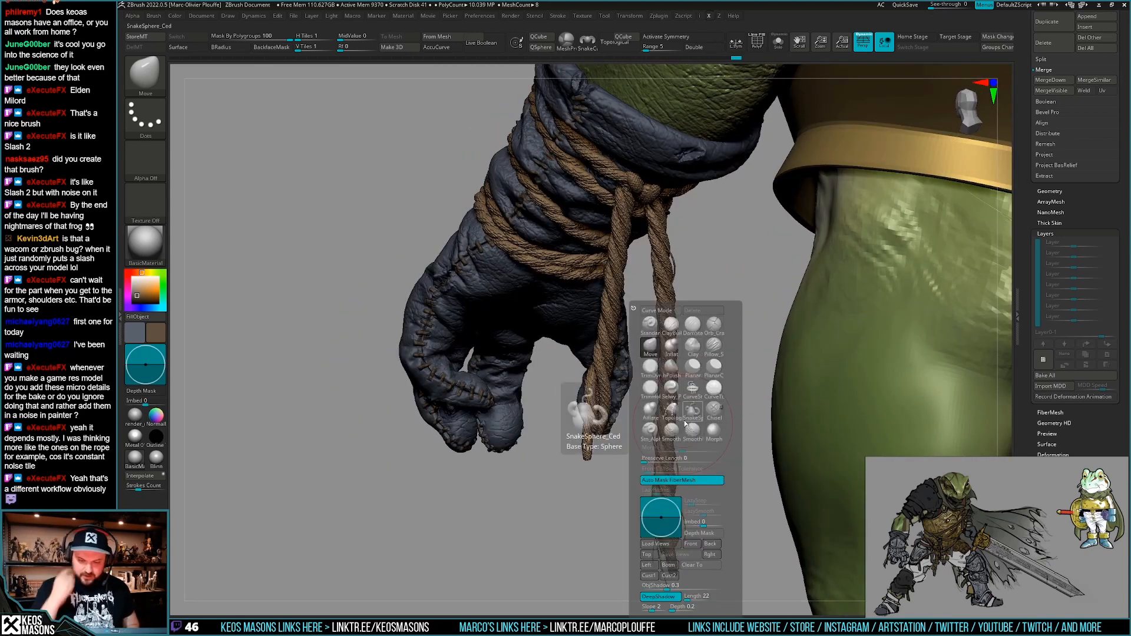
{"action": "left_click", "coordinate": [651, 432]}
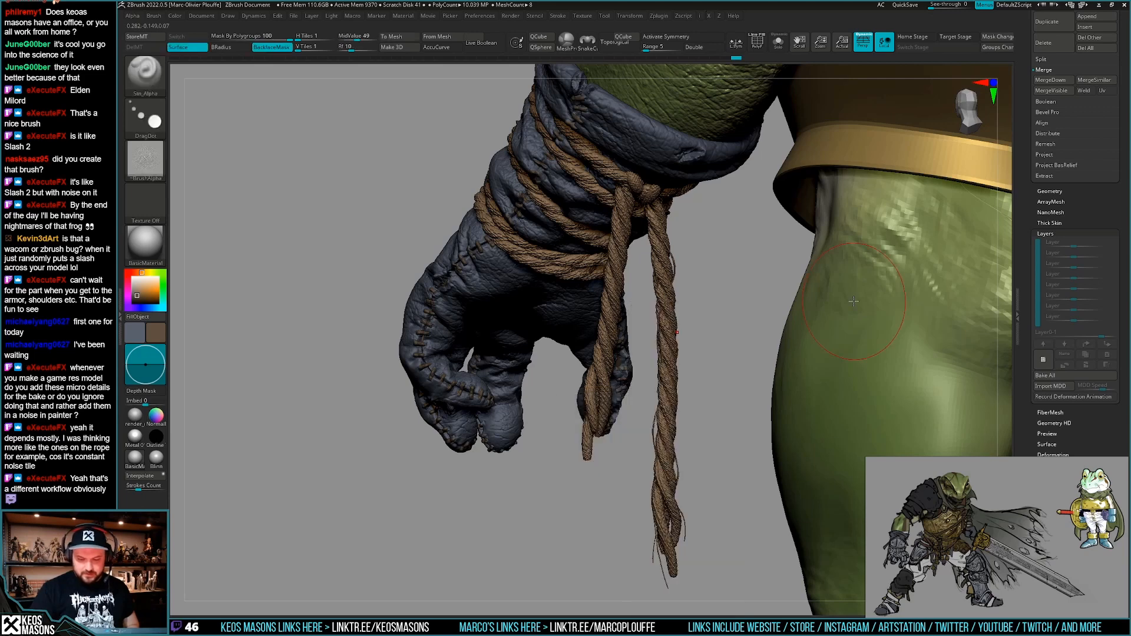
{"action": "key", "text": "a"}
{"action": "key", "text": "a"}
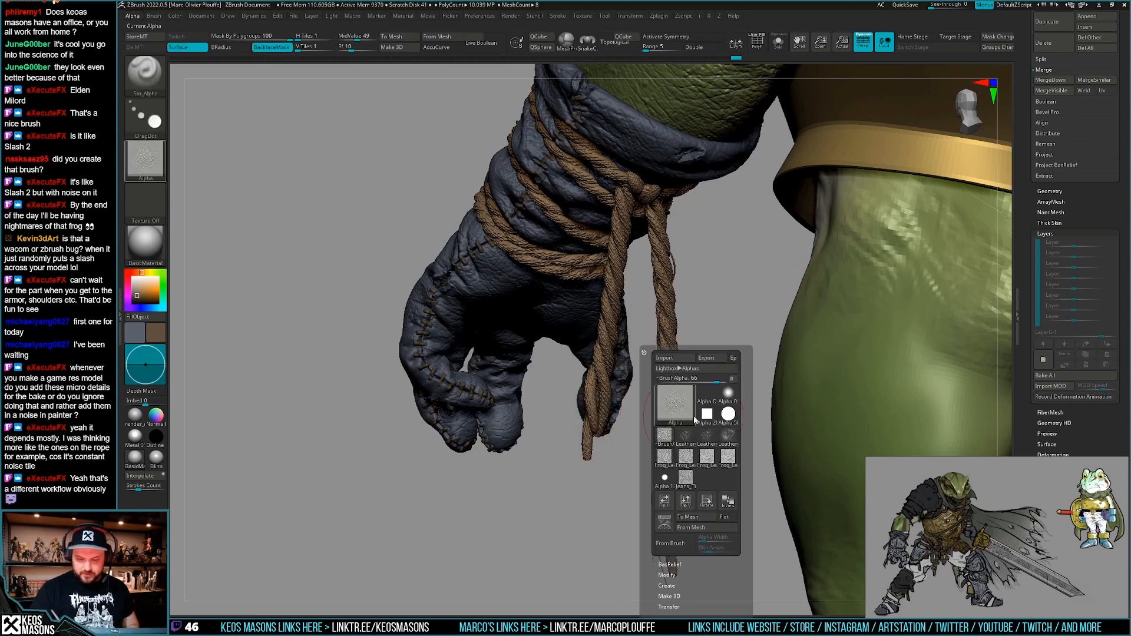
{"action": "key", "text": "x"}
{"action": "left_click", "coordinate": [698, 349]}
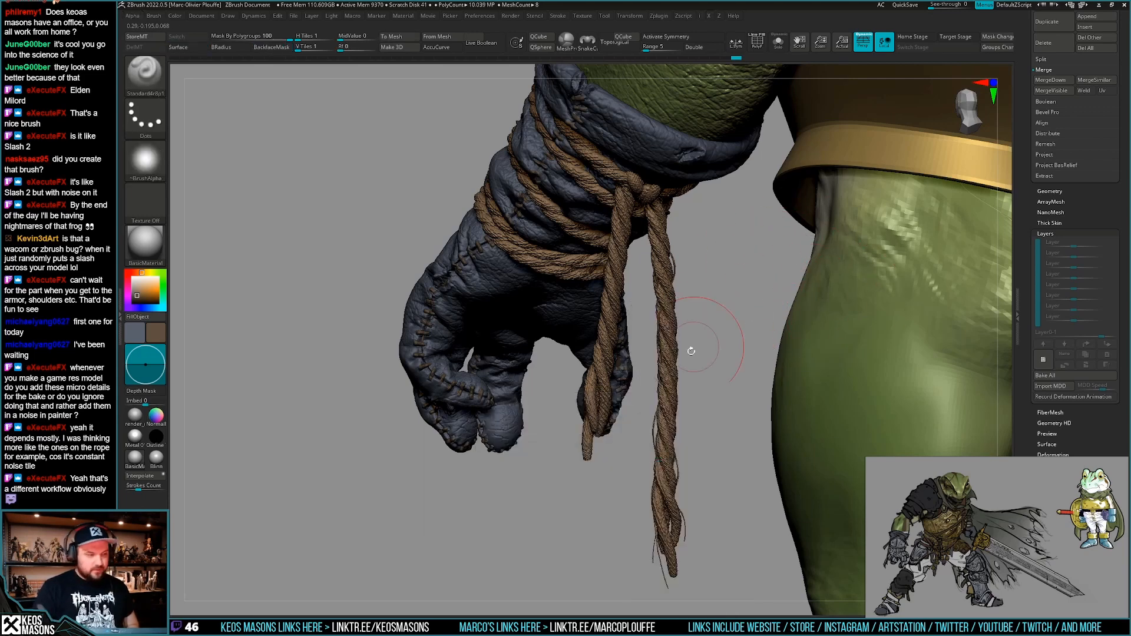
Set the Standard brush to the Spray stroke with the speckled Alpha 07.
{"action": "key", "text": "a"}
{"action": "key", "text": "z"}
{"action": "left_click", "coordinate": [696, 463]}
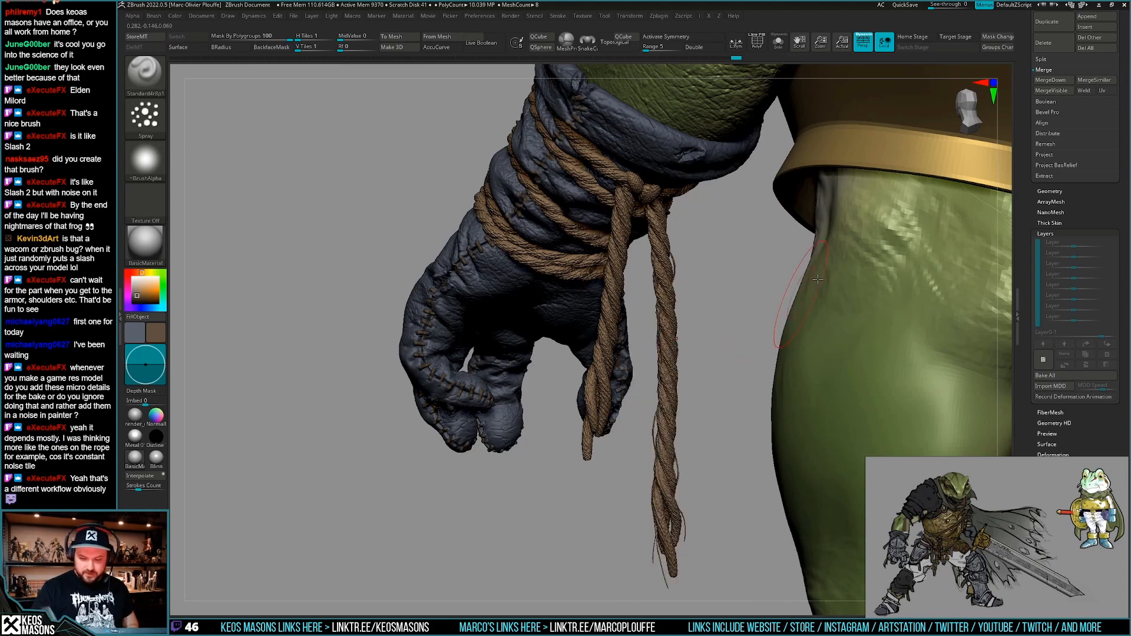
{"action": "key", "text": "a"}
{"action": "left_click", "coordinate": [698, 411]}
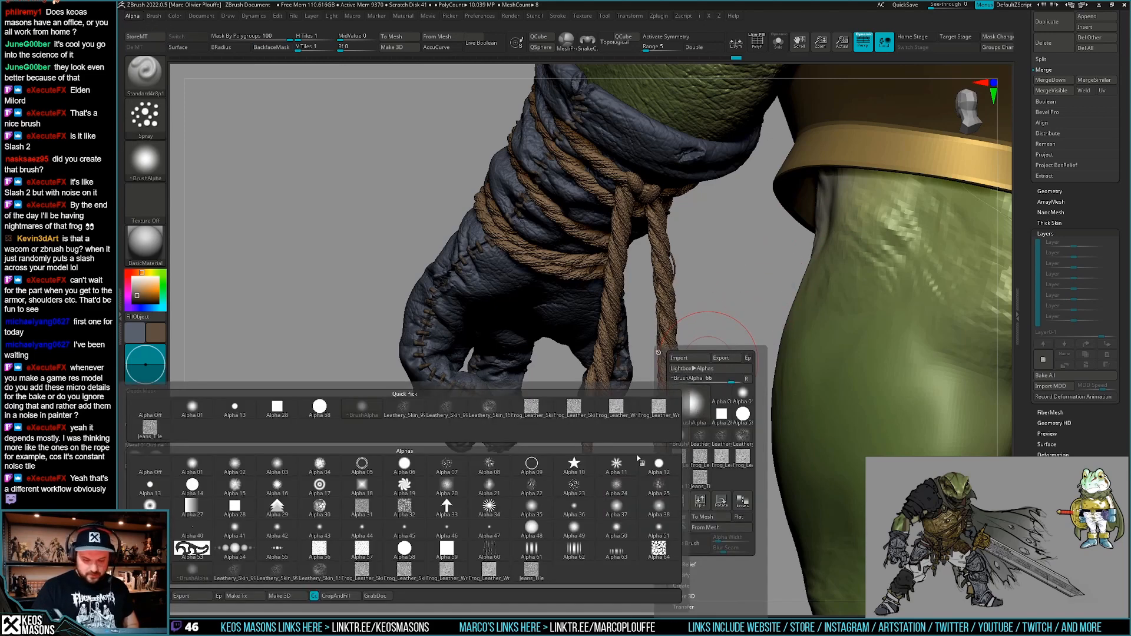
{"action": "left_click", "coordinate": [491, 468]}
{"action": "key", "text": "space"}
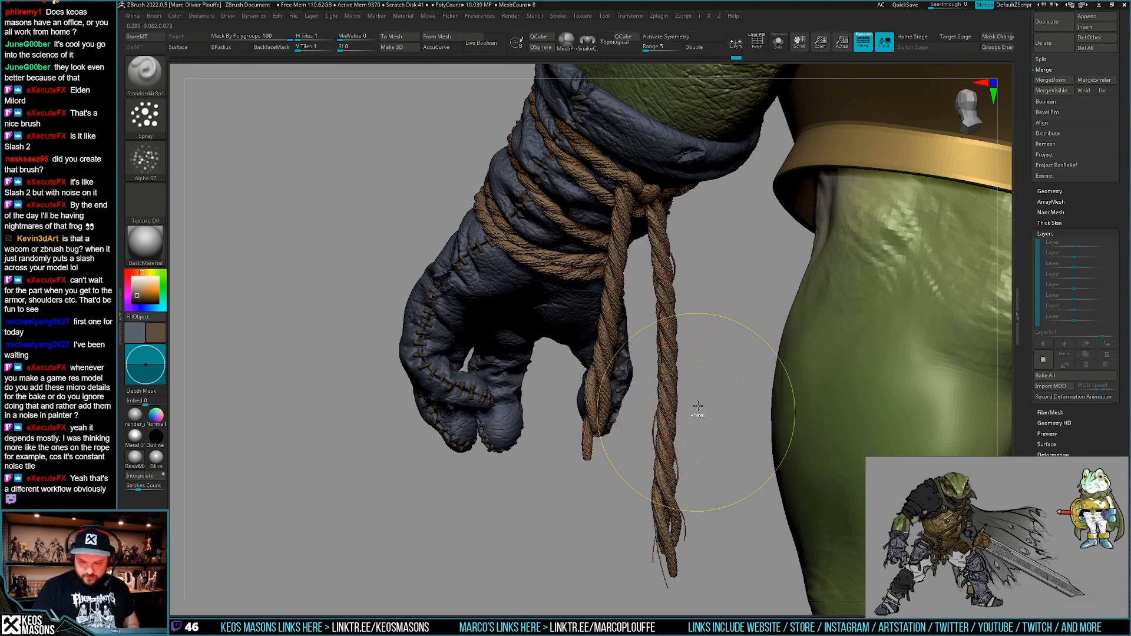
Isolate the long hanging rope's loose strands for inspection, then roughen them with the sprayed alpha on the full model.
{"action": "left_click_drag", "start_coordinate": [707, 376], "coordinate": [639, 375]}
{"action": "key", "text": "x"}
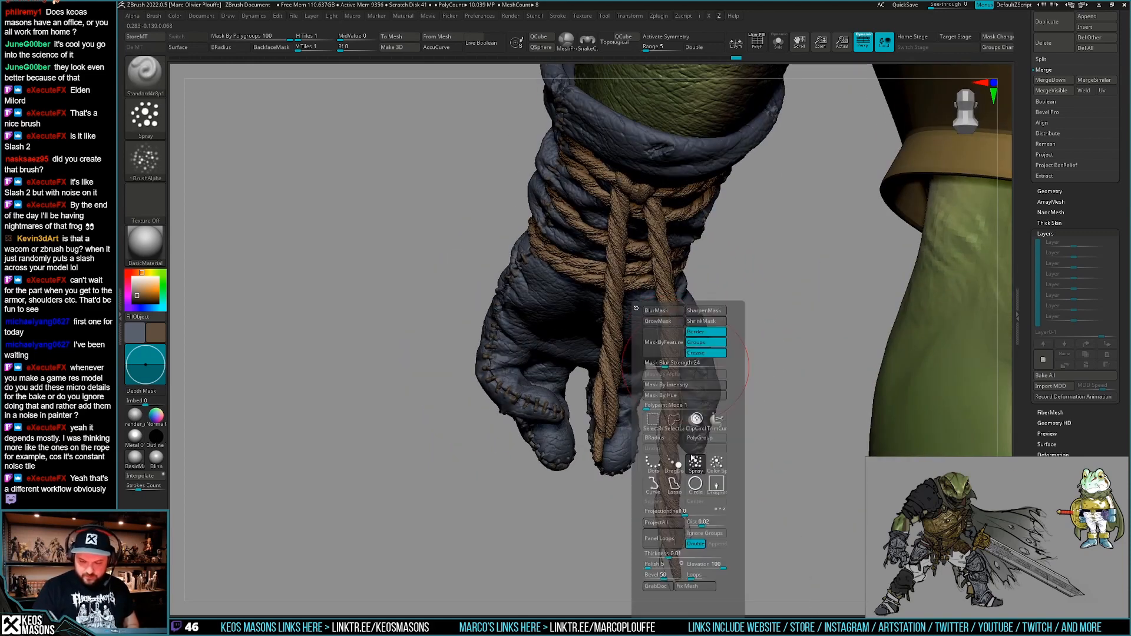
{"action": "key", "text": "z"}
{"action": "key", "text": "space"}
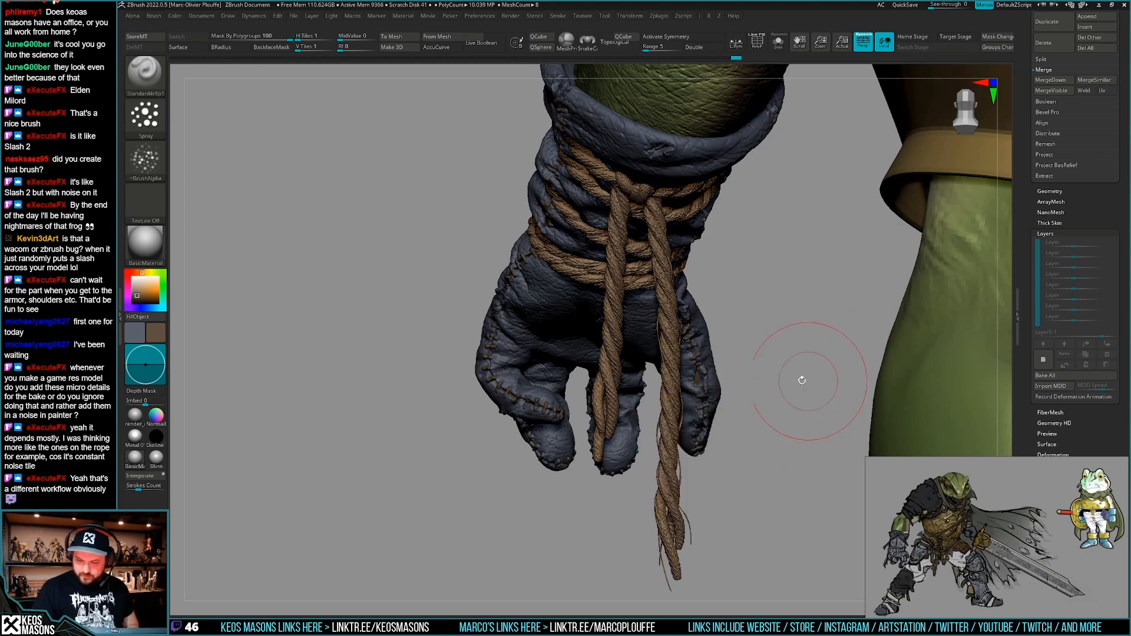
{"action": "key", "text": "alt+s"}
{"action": "mouse_move", "coordinate": [679, 358]}
{"action": "right_mouse_down"}
{"action": "mouse_move", "coordinate": [677, 343]}
{"action": "mouse_move", "coordinate": [654, 368]}
{"action": "mouse_move", "coordinate": [678, 371]}
{"action": "right_mouse_up"}
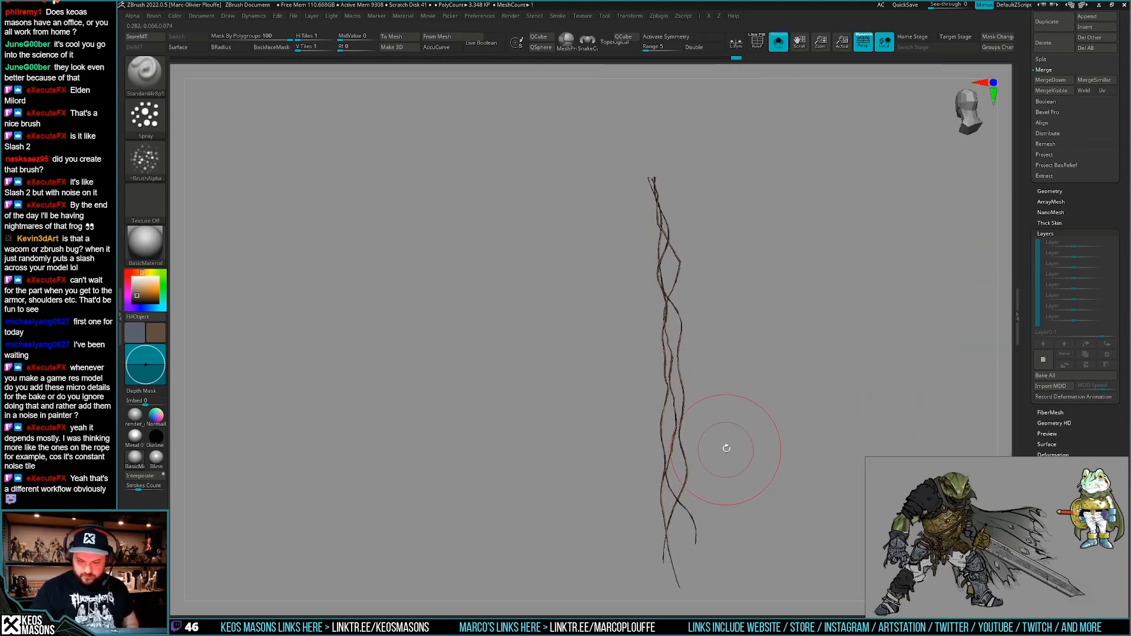
{"action": "key", "text": "alt+s"}
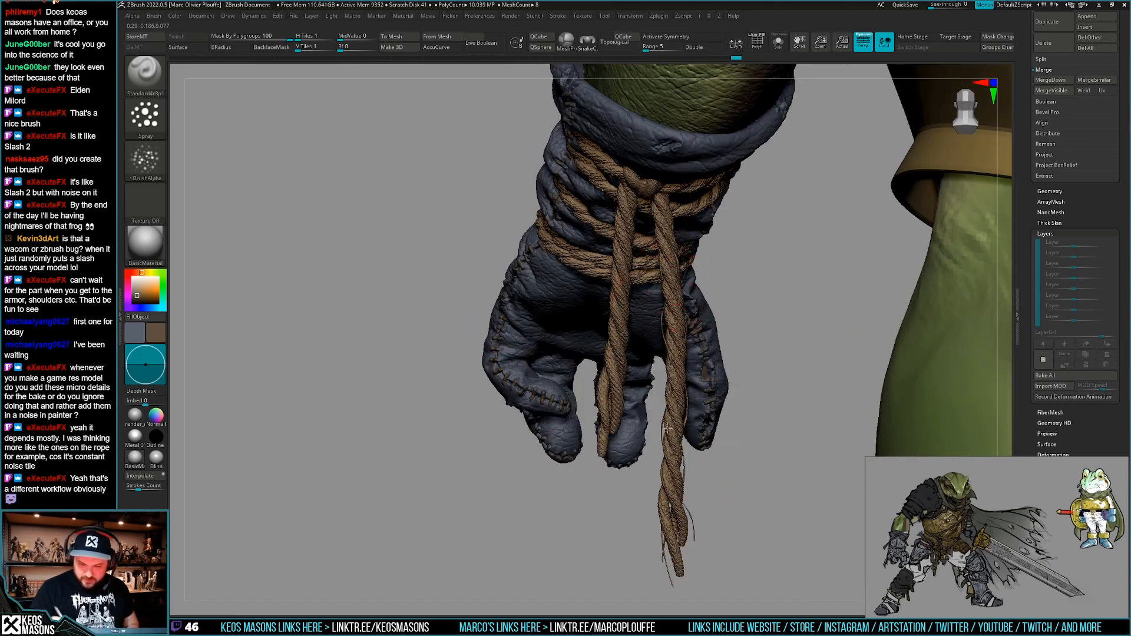
{"action": "left_click_drag", "start_coordinate": [693, 439], "coordinate": [689, 398]}
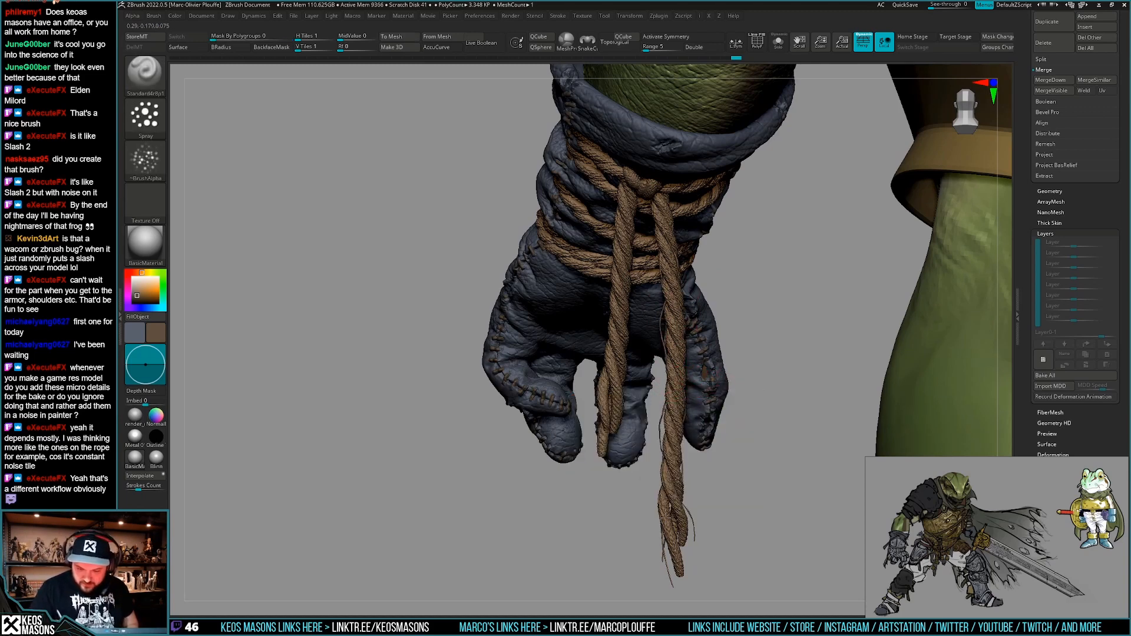
Refine the loose strands along the long hanging rope with the Move brush and review them from the front and back.
{"action": "right_click_drag", "start_coordinate": [662, 291], "coordinate": [692, 485]}
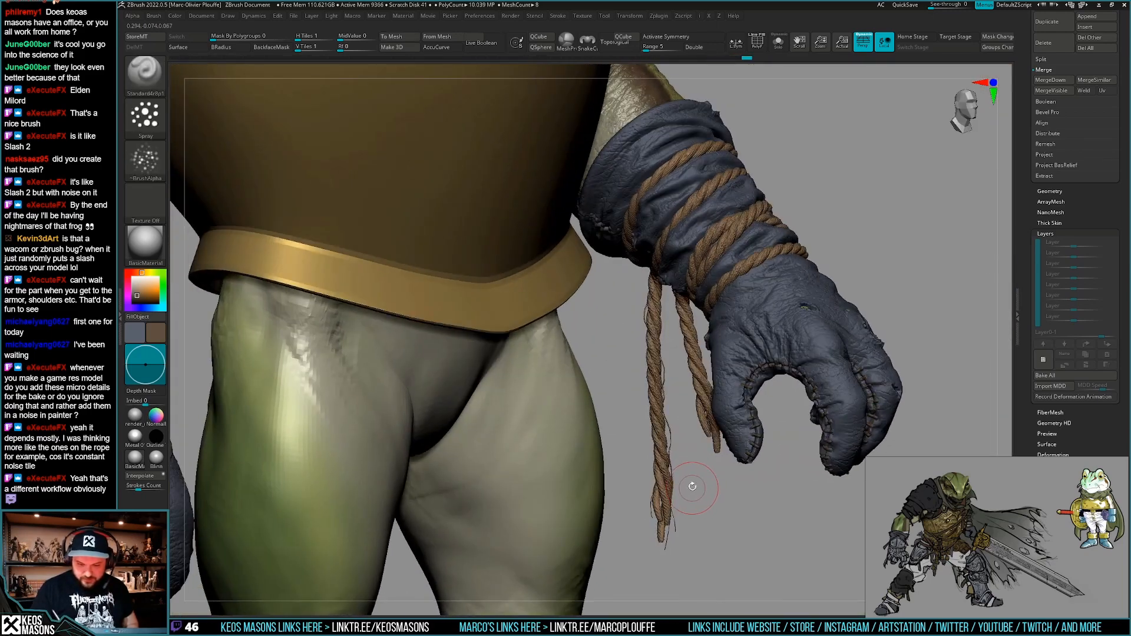
{"action": "right_click_drag", "start_coordinate": [677, 416], "coordinate": [679, 423]}
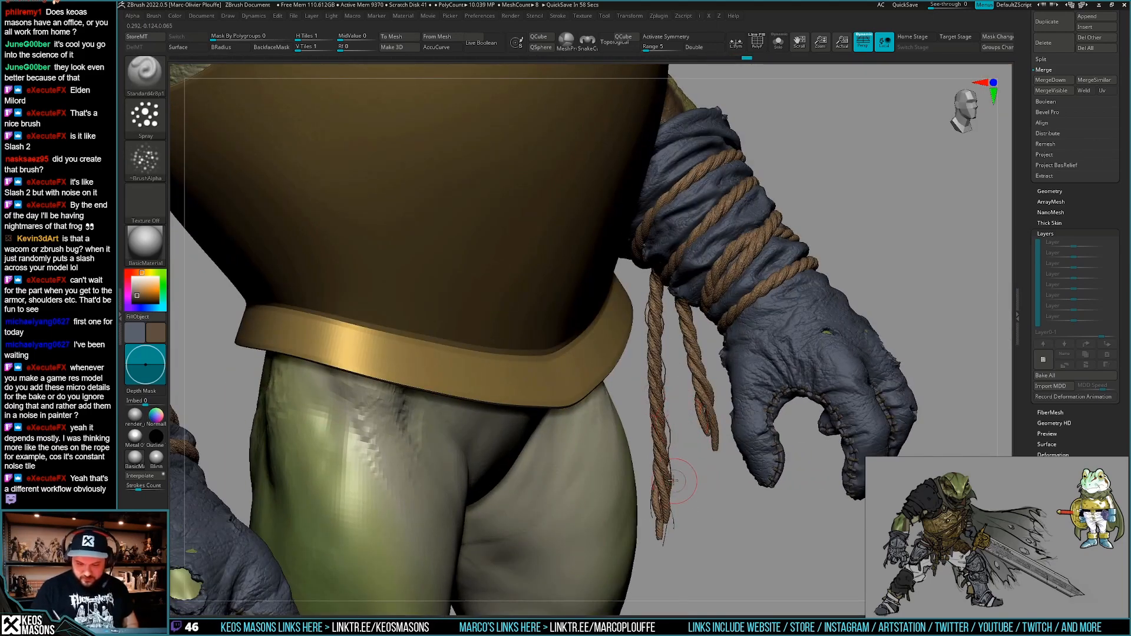
{"action": "right_click_drag", "start_coordinate": [674, 480], "coordinate": [677, 443]}
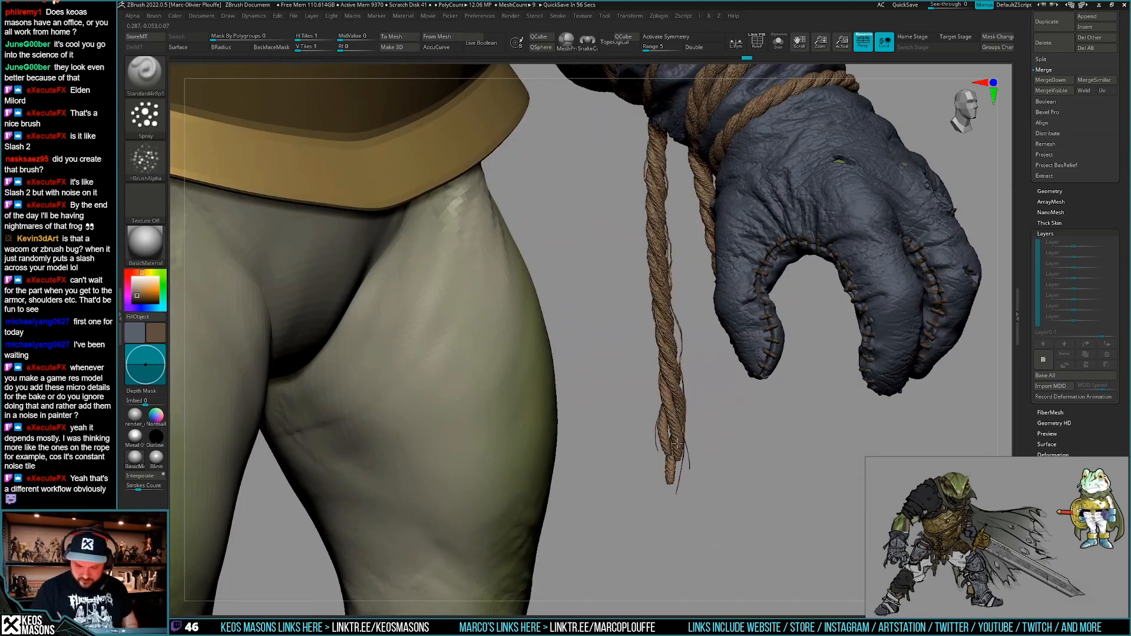
{"action": "mouse_move", "coordinate": [693, 483]}
{"action": "right_mouse_down"}
{"action": "mouse_move", "coordinate": [697, 454]}
{"action": "mouse_move", "coordinate": [726, 448]}
{"action": "mouse_move", "coordinate": [706, 412]}
{"action": "right_mouse_up"}
{"action": "key", "text": "space"}
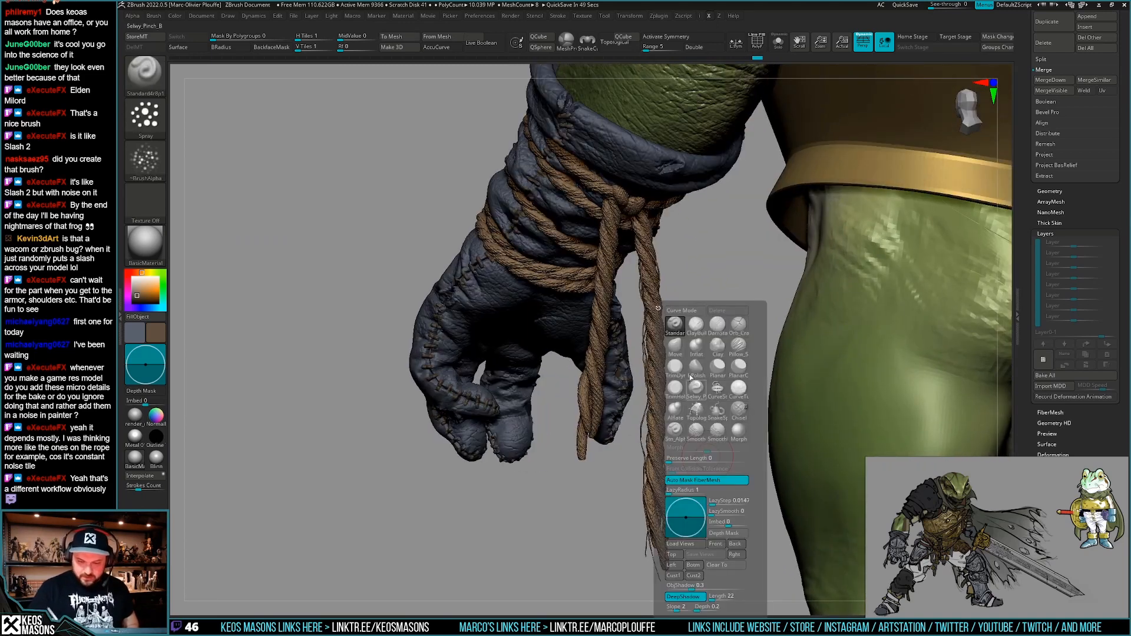
{"action": "left_click", "coordinate": [675, 347]}
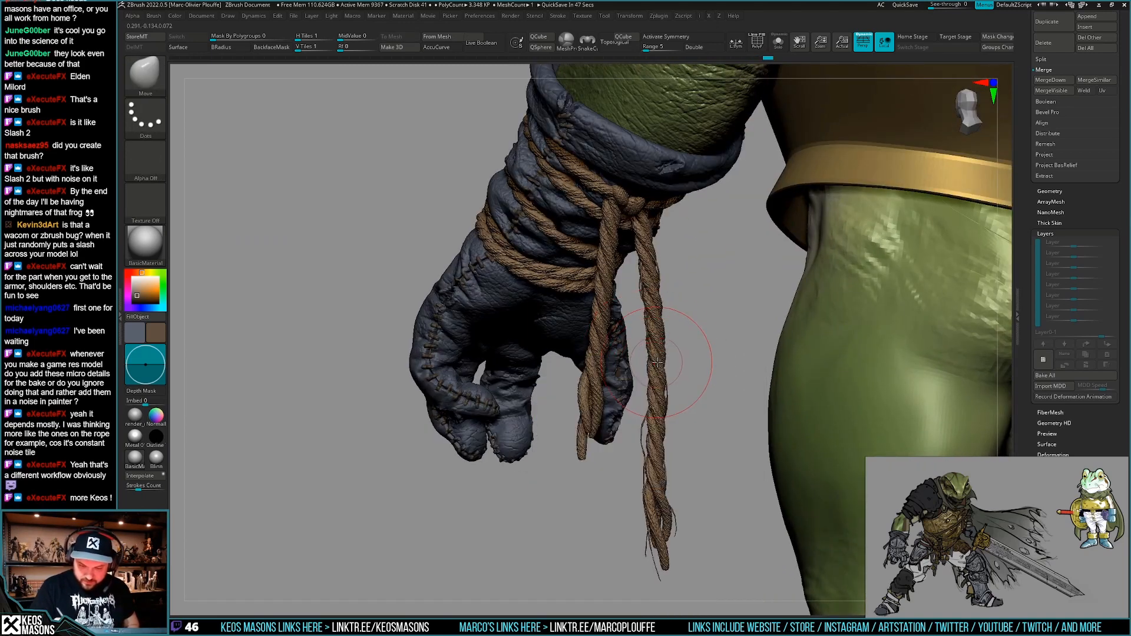
{"action": "right_click_drag", "start_coordinate": [650, 422], "coordinate": [769, 472]}
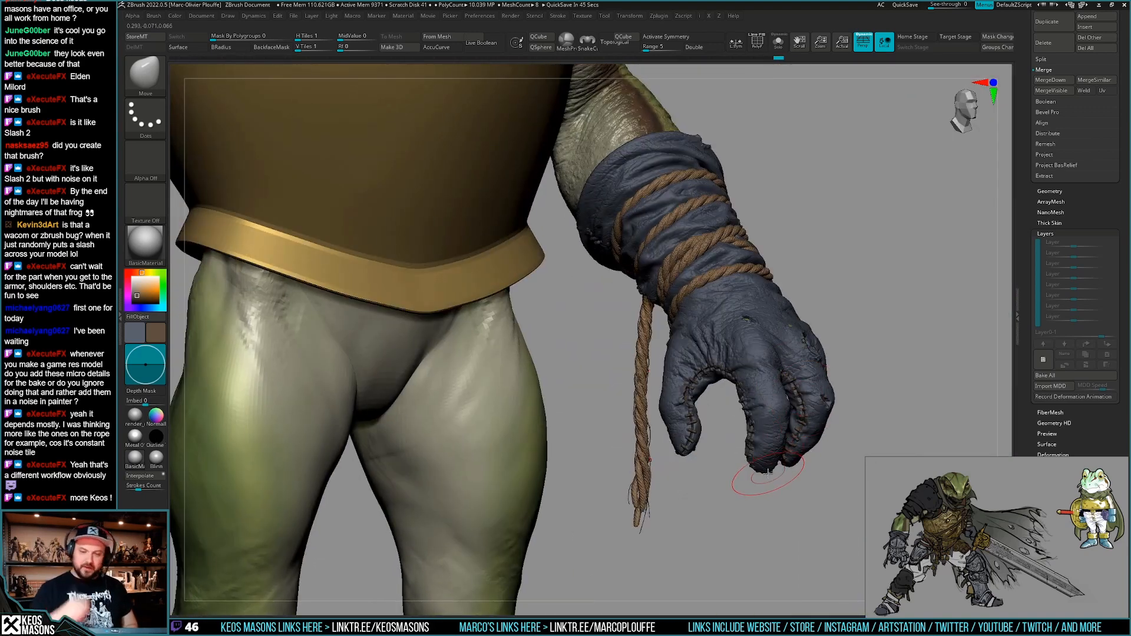
{"action": "mouse_move", "coordinate": [711, 469]}
{"action": "right_mouse_down"}
{"action": "mouse_move", "coordinate": [718, 485]}
{"action": "mouse_move", "coordinate": [731, 384]}
{"action": "mouse_move", "coordinate": [679, 449]}
{"action": "mouse_move", "coordinate": [659, 453]}
{"action": "mouse_move", "coordinate": [639, 424]}
{"action": "mouse_move", "coordinate": [654, 425]}
{"action": "mouse_move", "coordinate": [662, 454]}
{"action": "right_mouse_up"}
Duplicate the short hanging rope in isolation and thin the copy into fine, low-density strands.
{"action": "key", "text": "alt+s"}
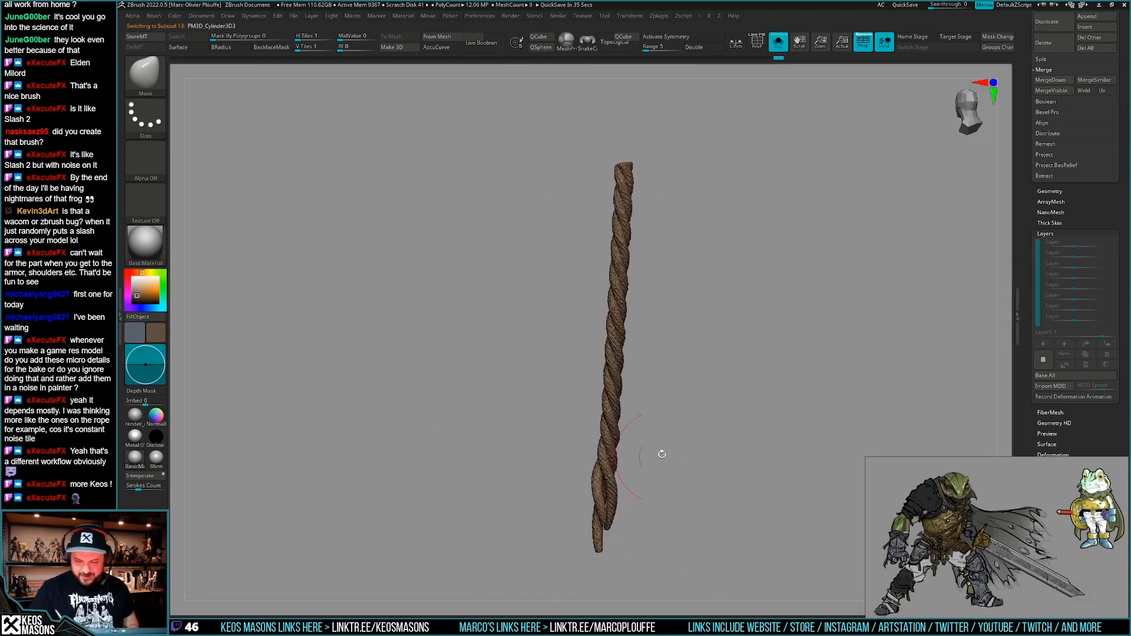
{"action": "scroll", "coordinate": [1048, 357], "scroll_direction": "up", "scroll_amount": 5}
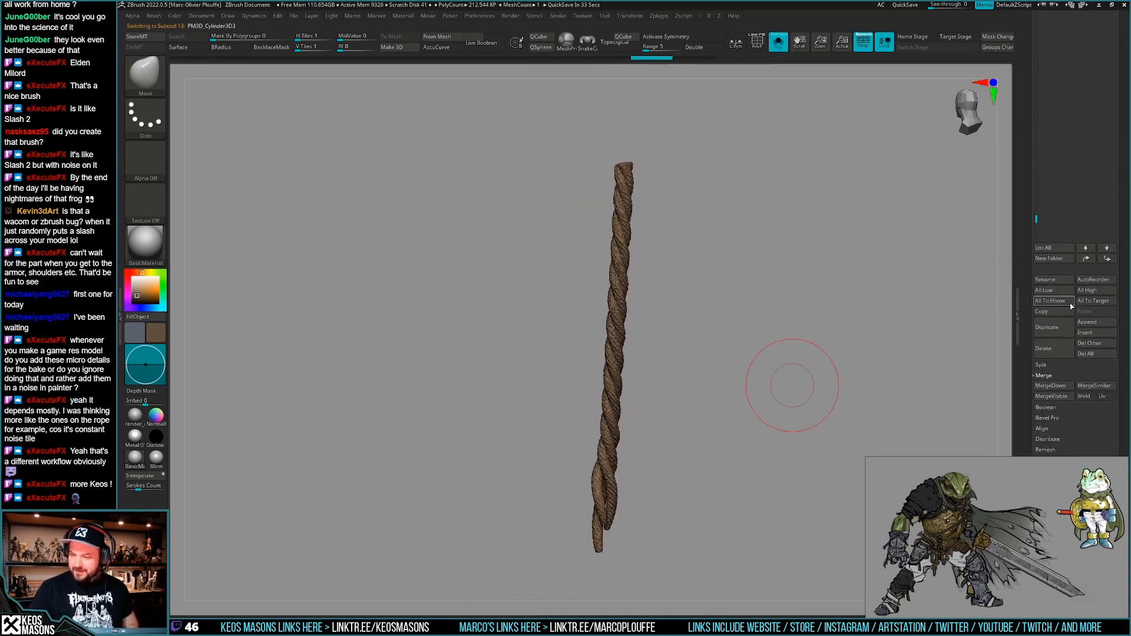
{"action": "key", "text": "space"}
{"action": "left_click", "coordinate": [701, 268]}
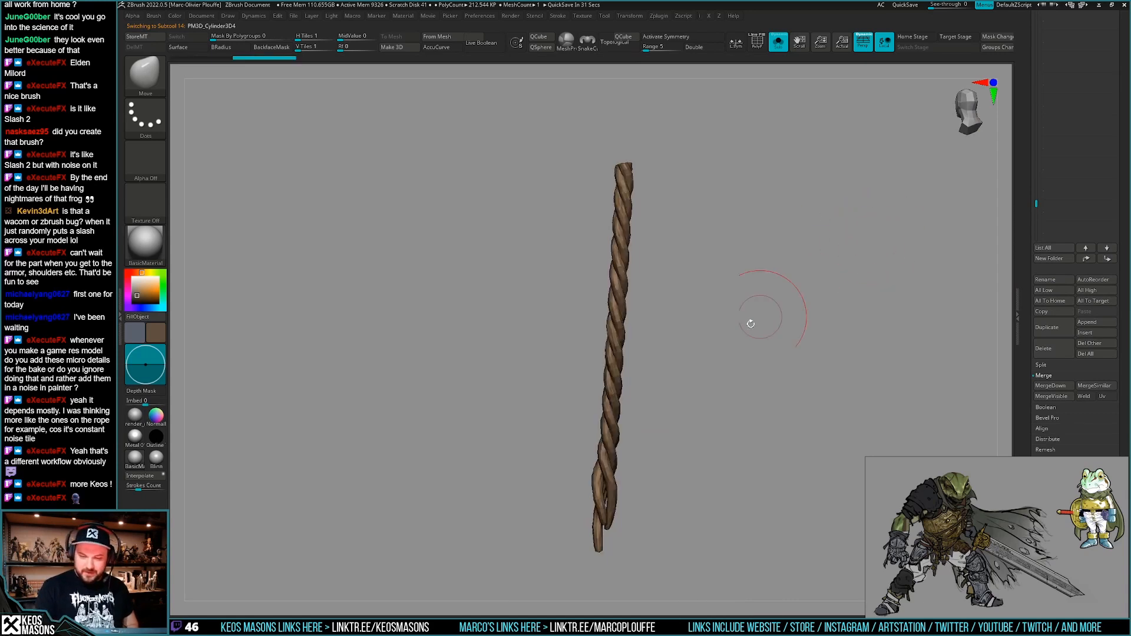
{"action": "key", "text": "w"}
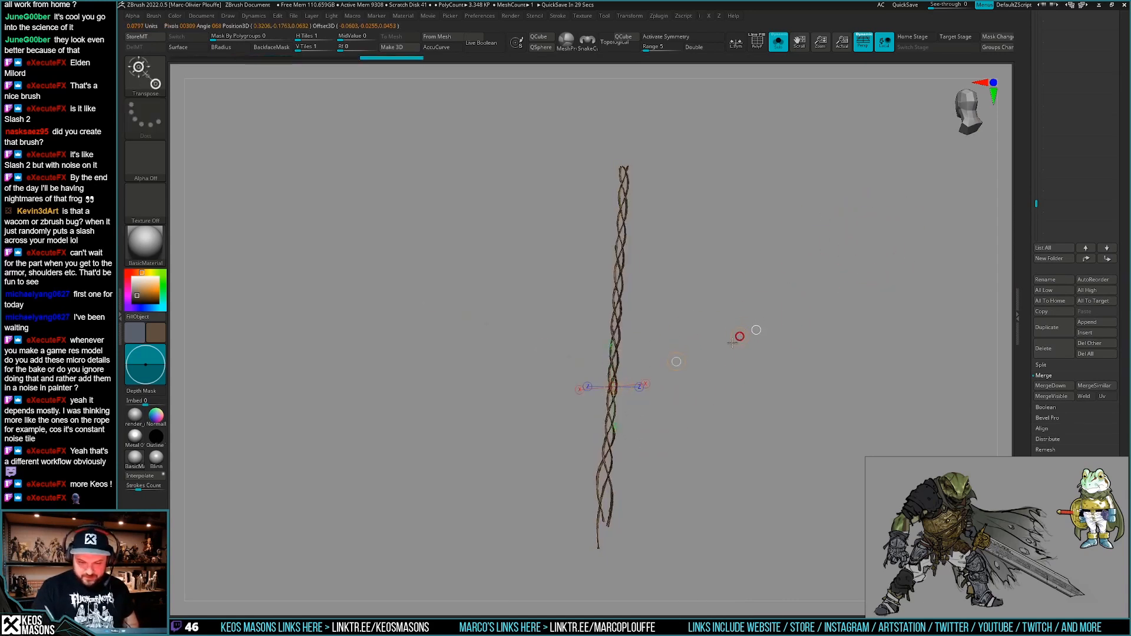
{"action": "key", "text": "q"}
{"action": "key", "text": "space"}
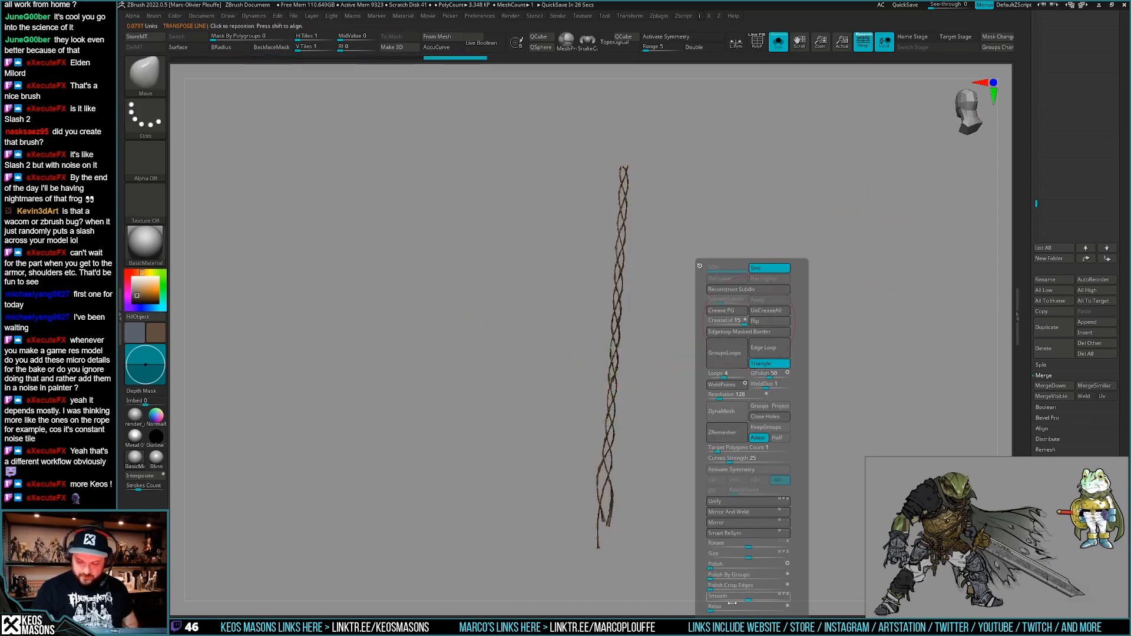
{"action": "key", "text": "w"}
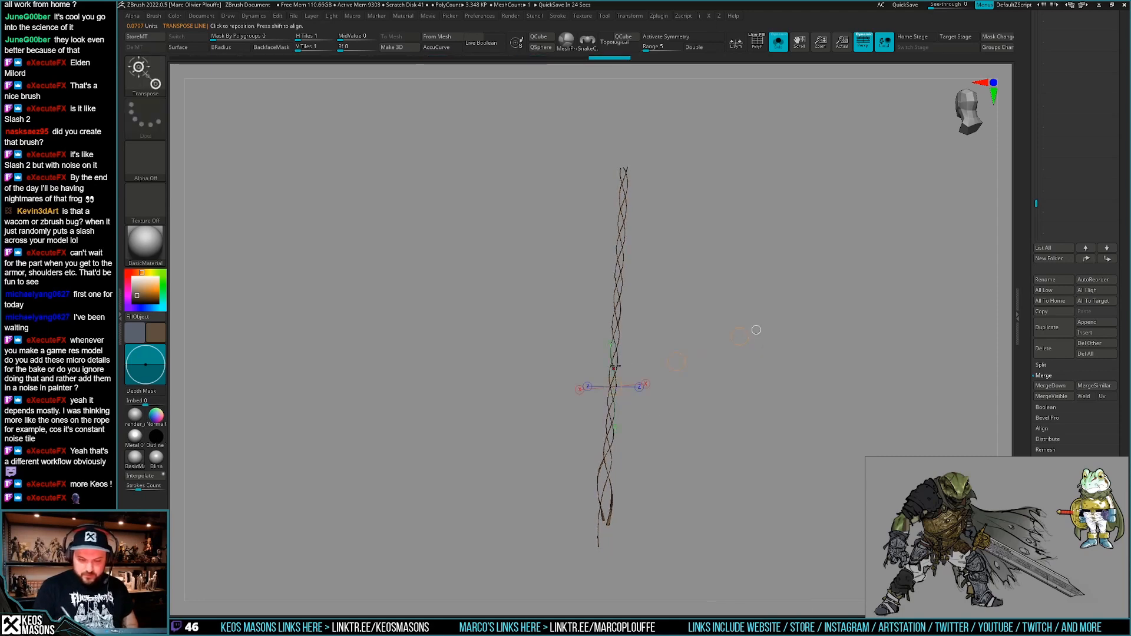
Try to adjust the short rope's fine strands with a Transpose line.
{"action": "left_click_drag", "start_coordinate": [614, 369], "coordinate": [874, 198]}
{"action": "key", "text": "alt+s"}
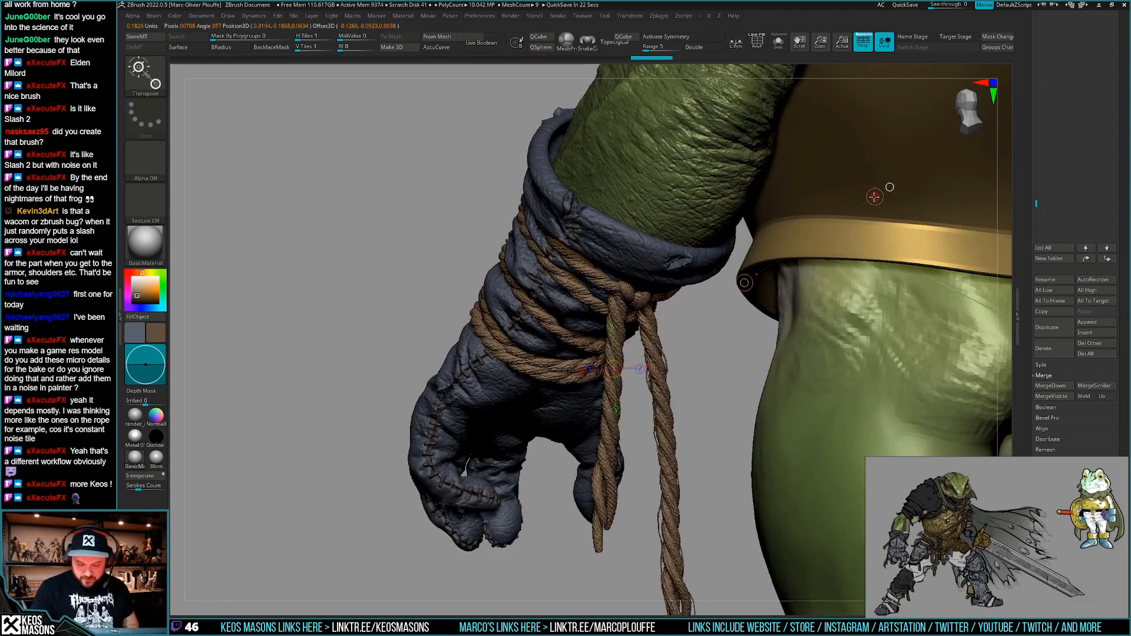
{"action": "key", "text": "alt+s"}
{"action": "key", "text": "q"}
{"action": "left_click_drag", "start_coordinate": [674, 446], "coordinate": [713, 445], "text": "alt"}
{"action": "key", "text": "alt+s"}
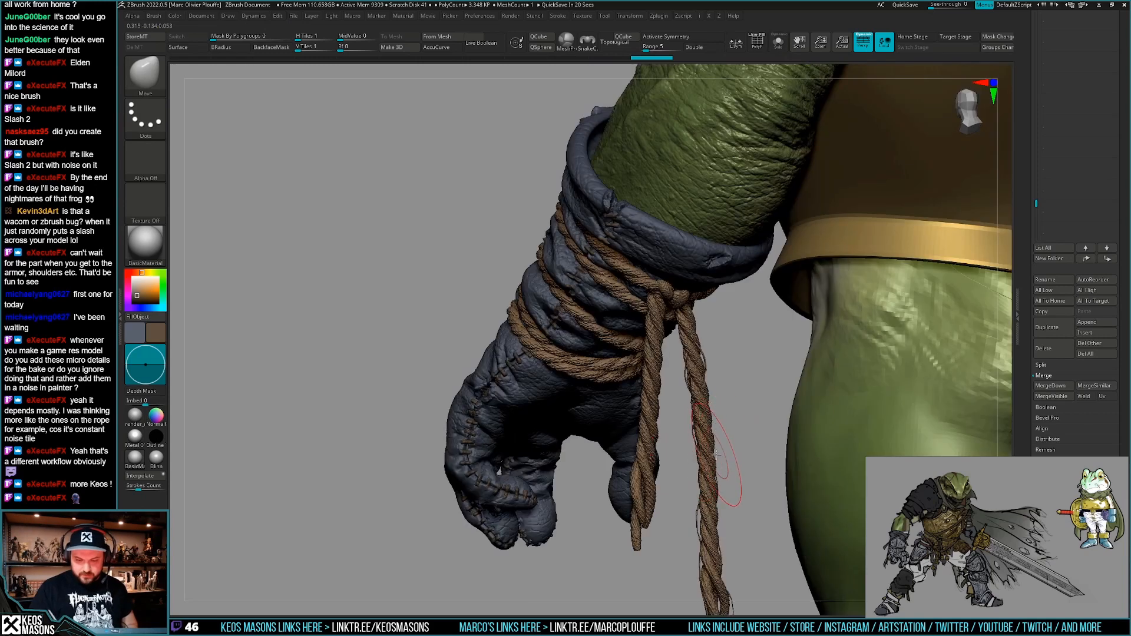
Loosen the fine strands around the short hanging rope with a resized Move brush, working from the back and outer side.
{"action": "key", "text": "b"}
{"action": "left_click", "coordinate": [686, 373]}
{"action": "key", "text": "space"}
{"action": "left_click_drag", "start_coordinate": [667, 354], "coordinate": [665, 352]}
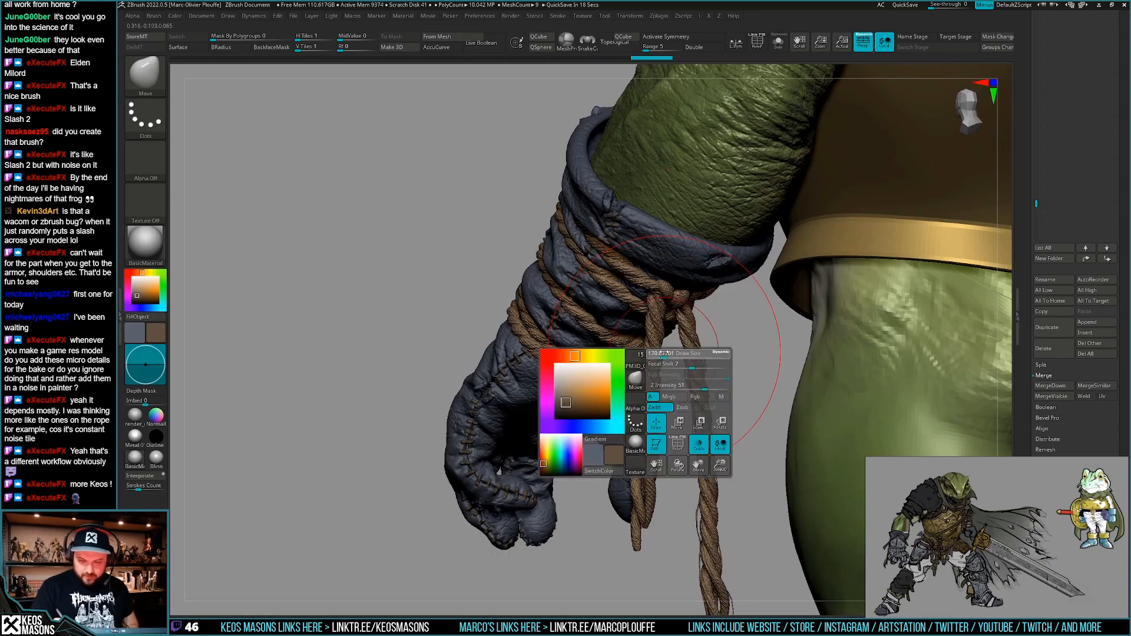
{"action": "key", "text": "alt+s"}
{"action": "key", "text": "space"}
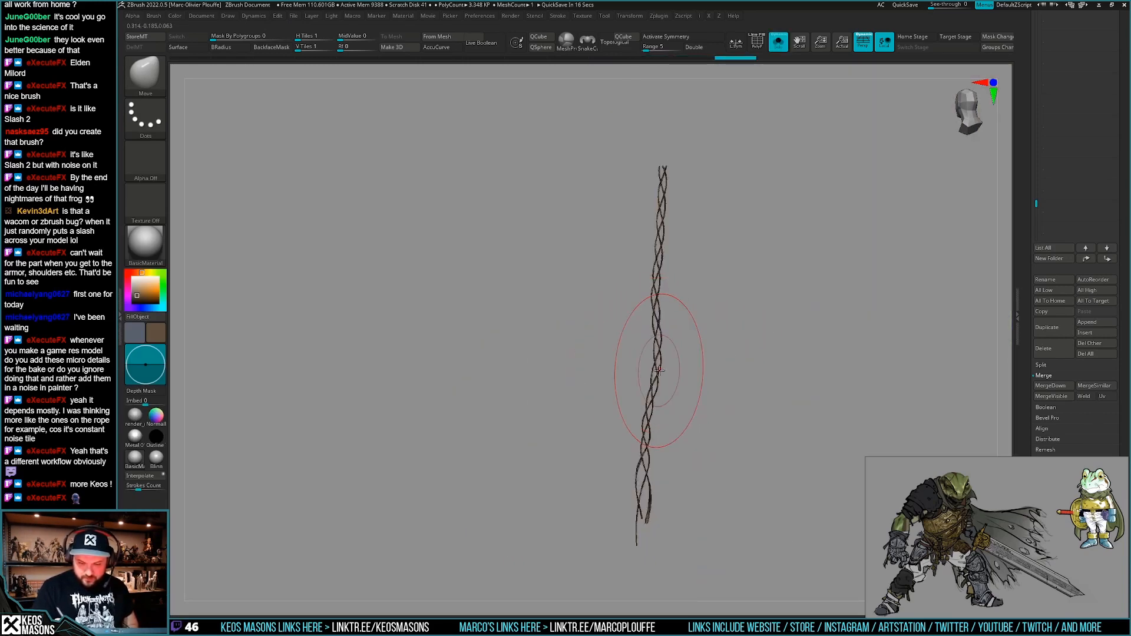
{"action": "key", "text": "ctrl"}
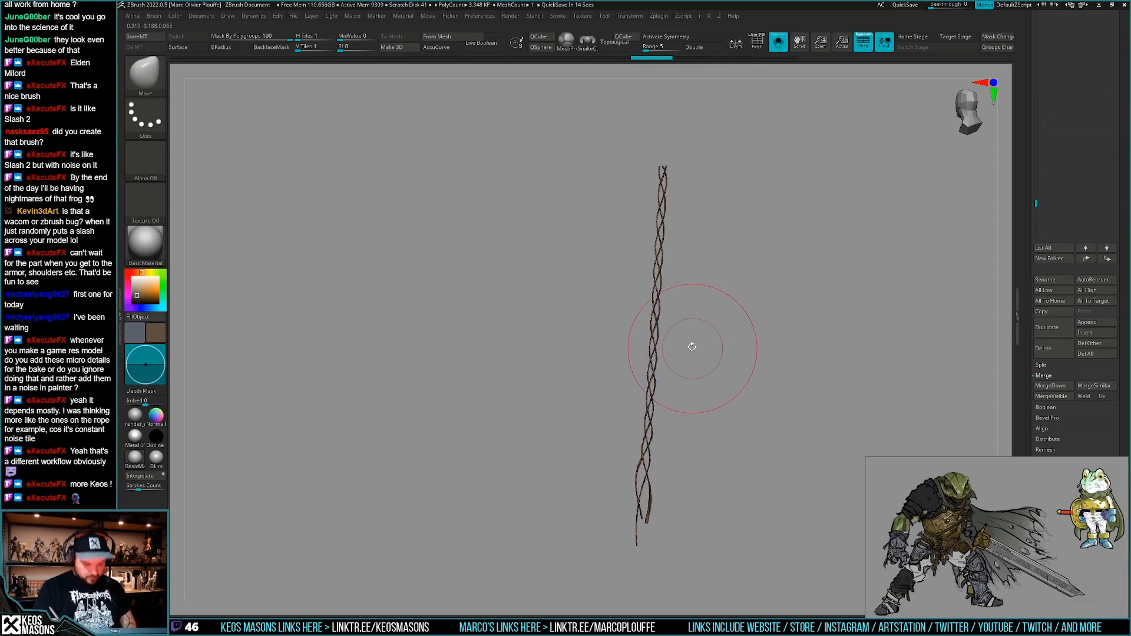
{"action": "key", "text": "alt+s"}
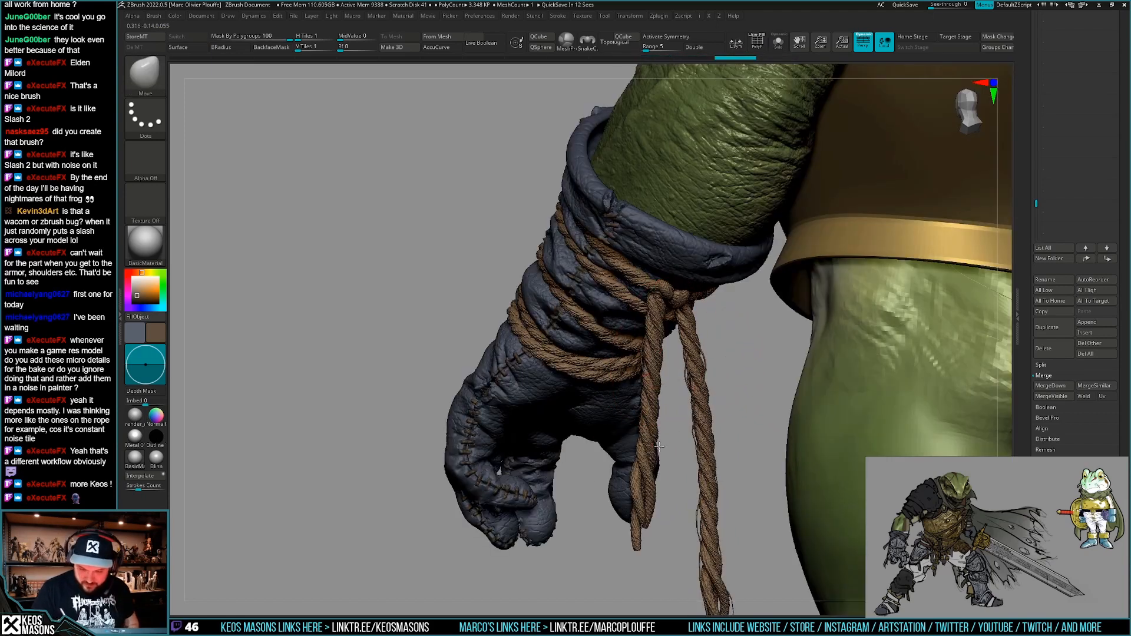
{"action": "right_click_drag", "start_coordinate": [658, 447], "coordinate": [931, 437]}
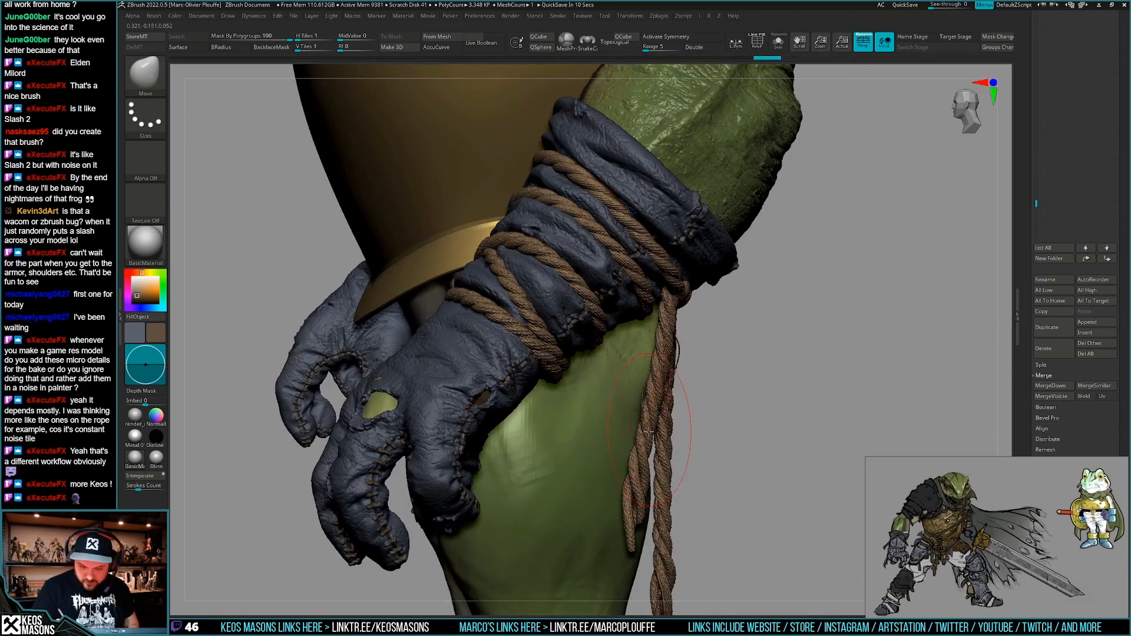
{"action": "mouse_move", "coordinate": [730, 439]}
{"action": "right_mouse_down"}
{"action": "mouse_move", "coordinate": [507, 451]}
{"action": "mouse_move", "coordinate": [492, 462]}
{"action": "mouse_move", "coordinate": [613, 459]}
{"action": "mouse_move", "coordinate": [569, 445]}
{"action": "mouse_move", "coordinate": [563, 462]}
{"action": "right_mouse_up"}
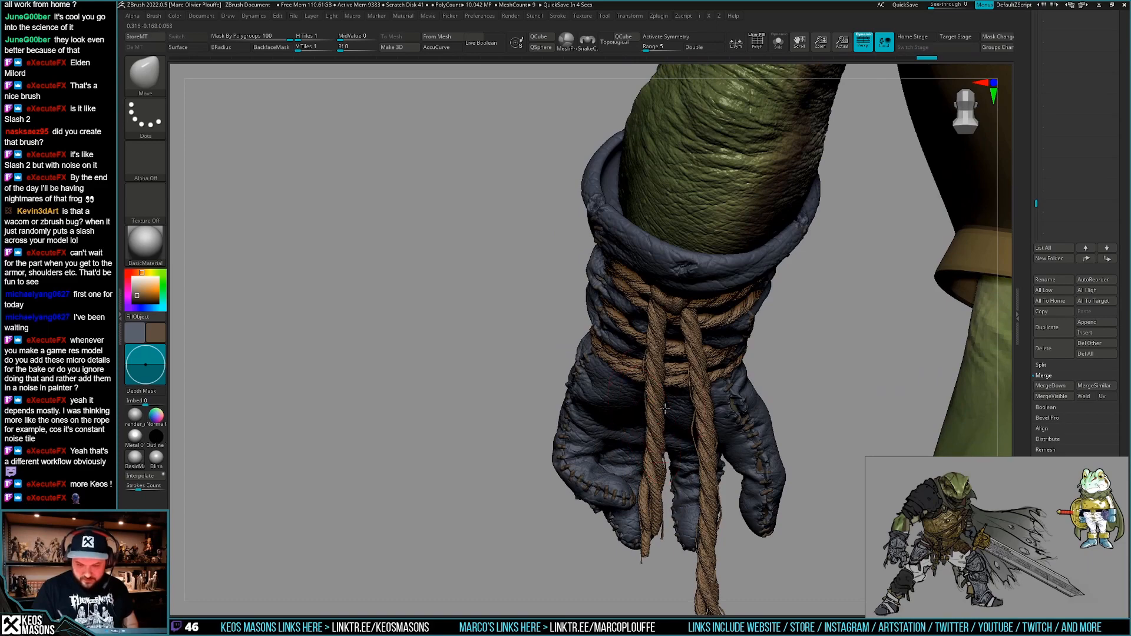
{"action": "right_click_drag", "start_coordinate": [667, 335], "coordinate": [647, 417]}
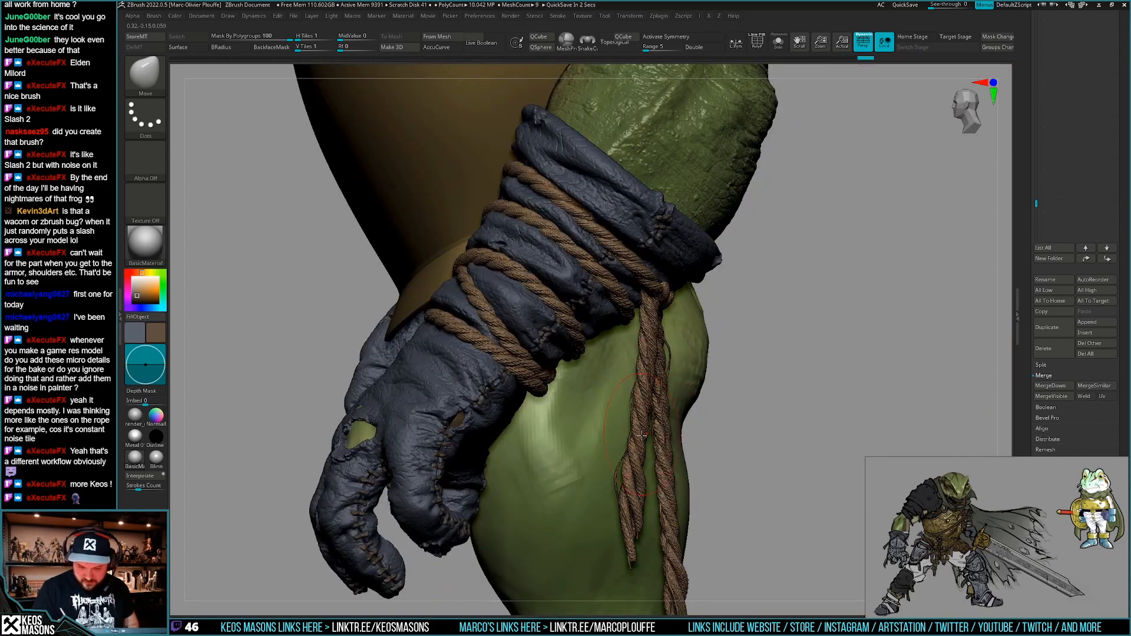
{"action": "right_click_drag", "start_coordinate": [787, 417], "coordinate": [848, 360]}
Turn off the polypaint colour on all subtools and display the model in the grey render_mat2 material.
{"action": "left_click_drag", "start_coordinate": [1023, 234], "coordinate": [1023, 331]}
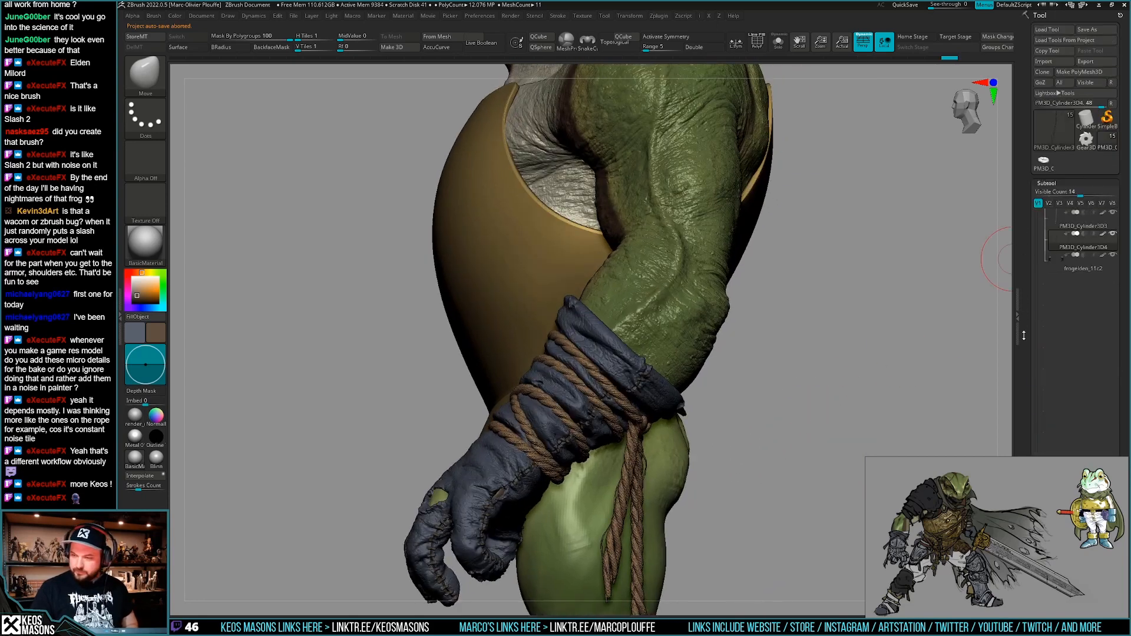
{"action": "left_click", "coordinate": [1103, 234], "text": "shift"}
{"action": "right_click_drag", "start_coordinate": [771, 419], "coordinate": [694, 420]}
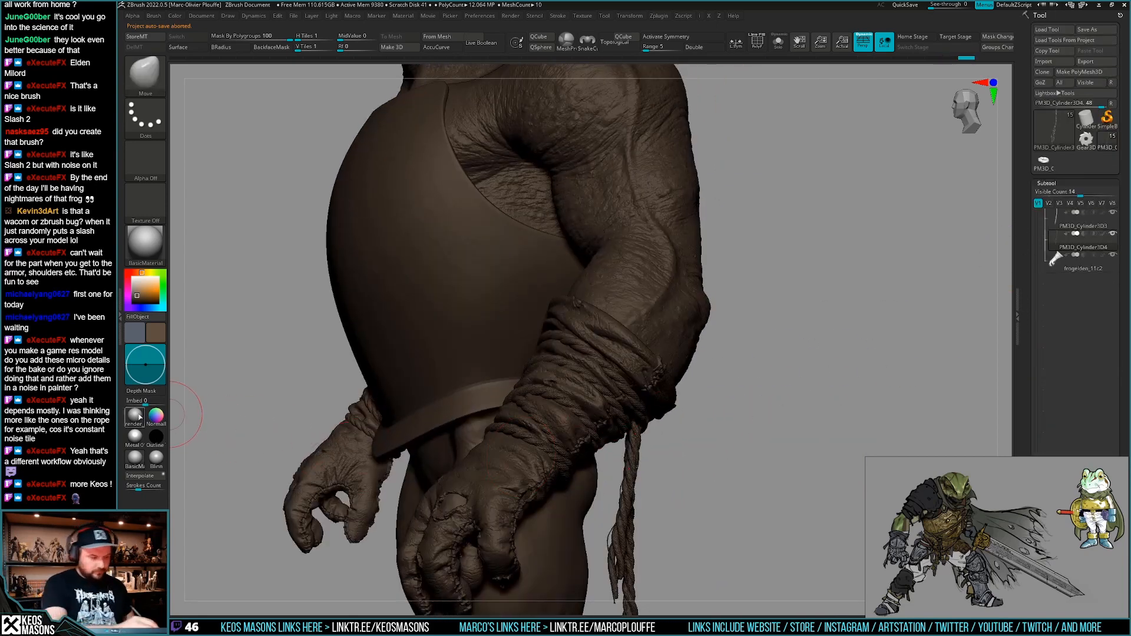
{"action": "left_click", "coordinate": [139, 417]}
{"action": "key", "text": "space"}
{"action": "left_click", "coordinate": [630, 441]}
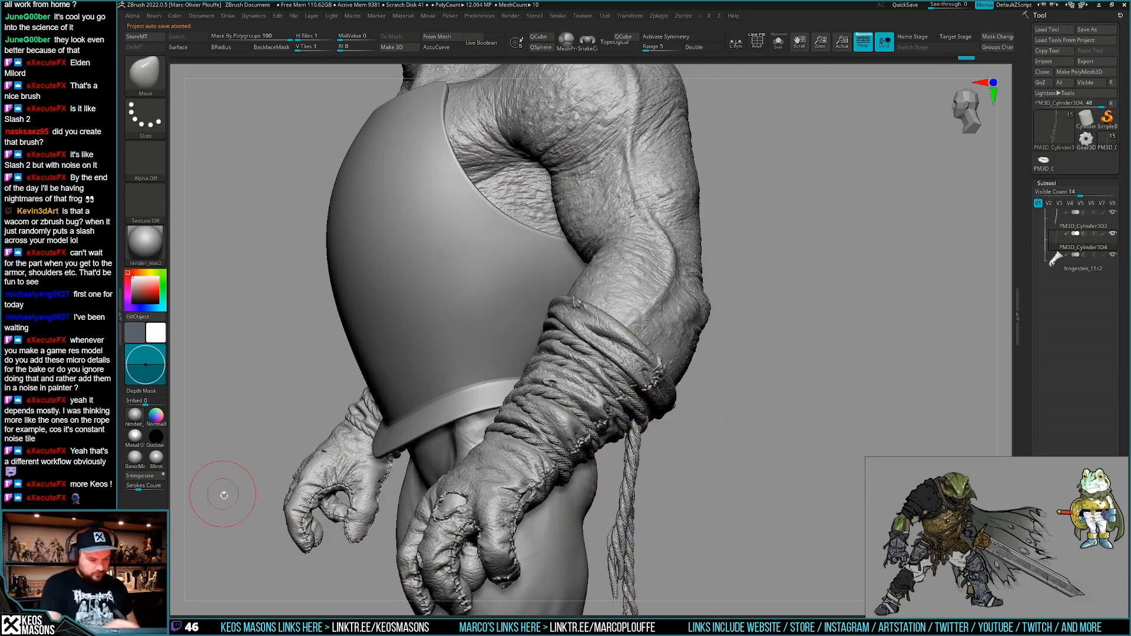
Examine the glove, wrapped ropes and frayed hanging strands in grey from several sides, then isolate the short rope's strands.
{"action": "right_click_drag", "start_coordinate": [698, 485], "coordinate": [696, 559]}
{"action": "right_click_drag", "start_coordinate": [696, 560], "coordinate": [681, 441], "text": "alt"}
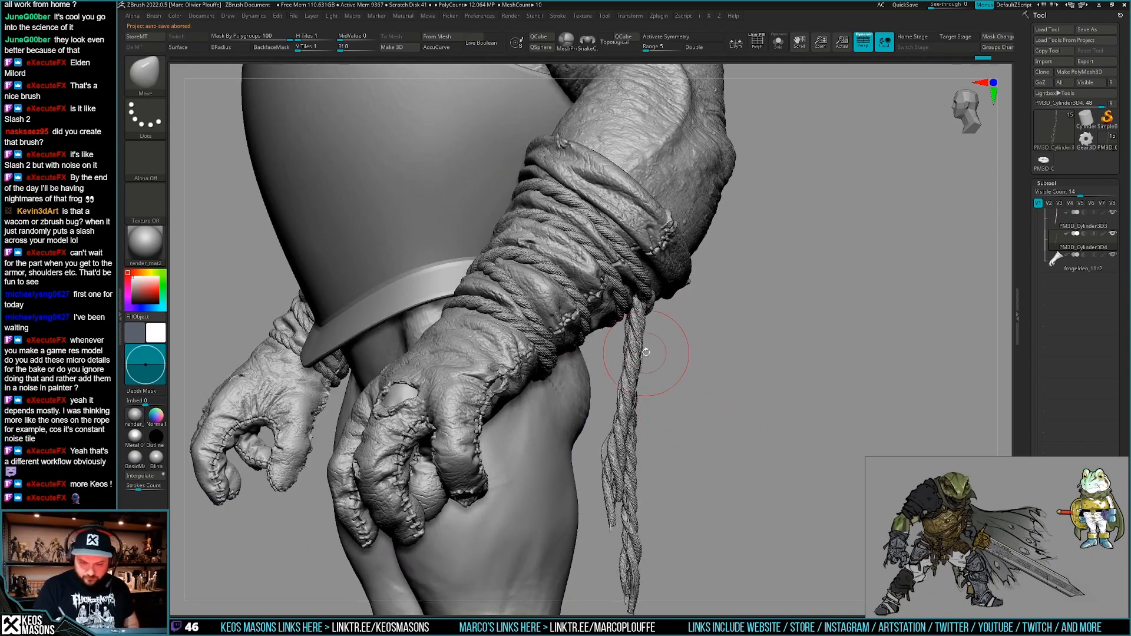
{"action": "right_click_drag", "start_coordinate": [666, 383], "coordinate": [715, 385]}
{"action": "right_click_drag", "start_coordinate": [716, 386], "coordinate": [695, 418], "text": "ctrl"}
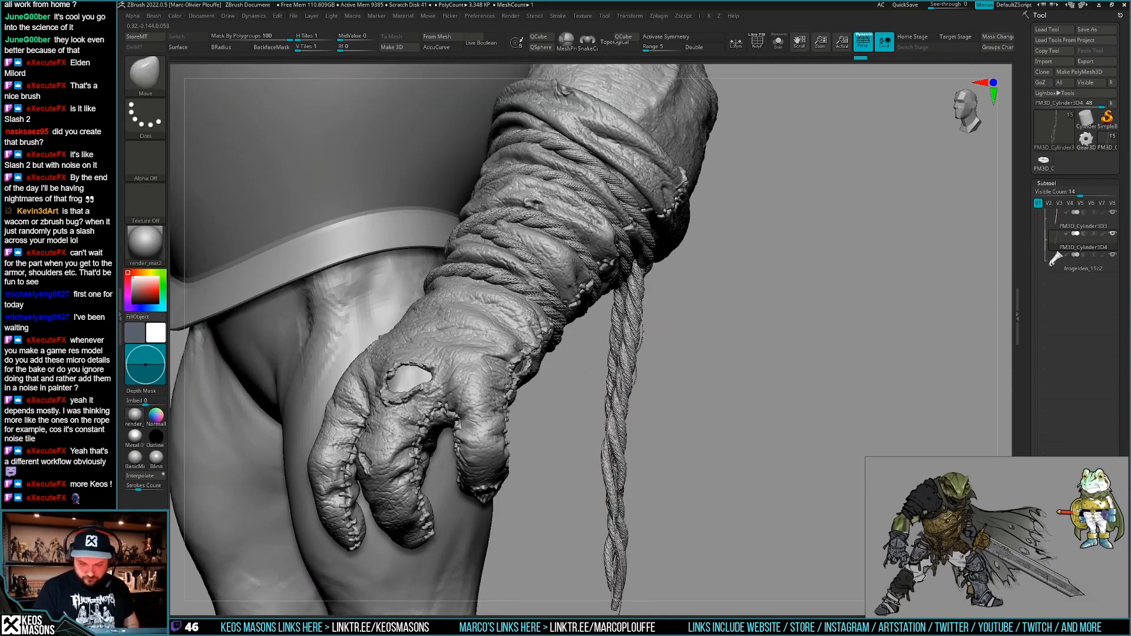
{"action": "right_click_drag", "start_coordinate": [625, 407], "coordinate": [556, 377]}
{"action": "right_click_drag", "start_coordinate": [683, 348], "coordinate": [633, 377]}
{"action": "right_click_drag", "start_coordinate": [633, 377], "coordinate": [714, 444], "text": "ctrl"}
{"action": "mouse_move", "coordinate": [714, 444]}
{"action": "right_mouse_down", "text": "ctrl"}
{"action": "mouse_move", "coordinate": [709, 430]}
{"action": "mouse_move", "coordinate": [701, 454]}
{"action": "mouse_move", "coordinate": [710, 415]}
{"action": "mouse_move", "coordinate": [729, 430]}
{"action": "mouse_move", "coordinate": [709, 448]}
{"action": "mouse_move", "coordinate": [657, 431]}
{"action": "right_mouse_up", "text": "ctrl"}
{"action": "key", "text": "shift+f"}
{"action": "key", "text": "alt+s"}
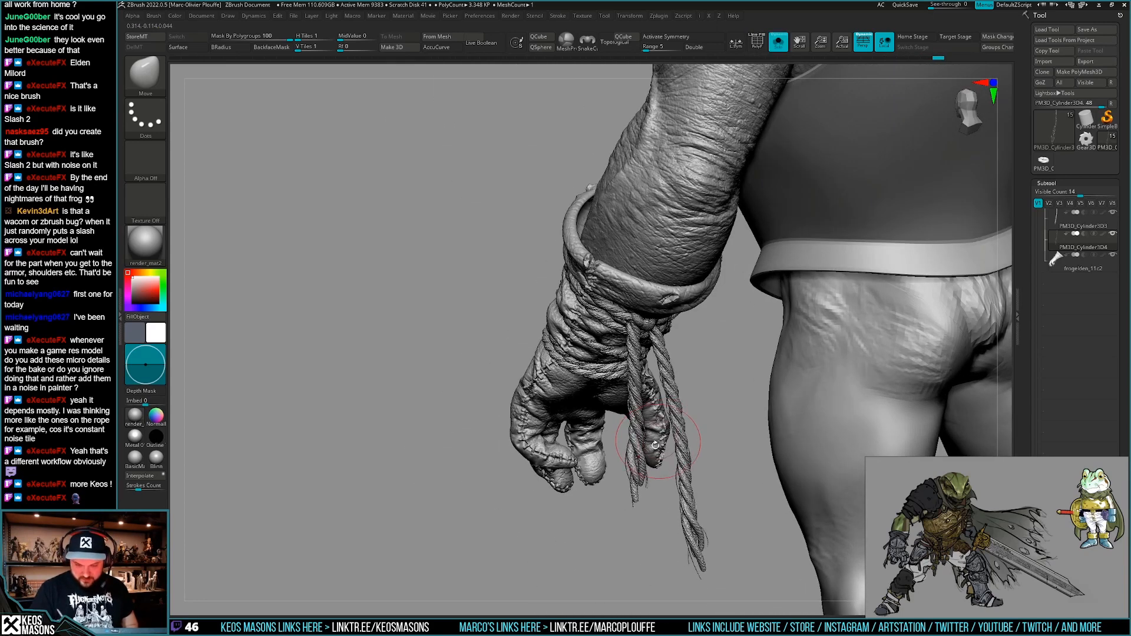
Examine the short hanging rope's frayed strands, alone and on the full arm, from front and back.
{"action": "key", "text": "space"}
{"action": "left_click", "coordinate": [627, 333]}
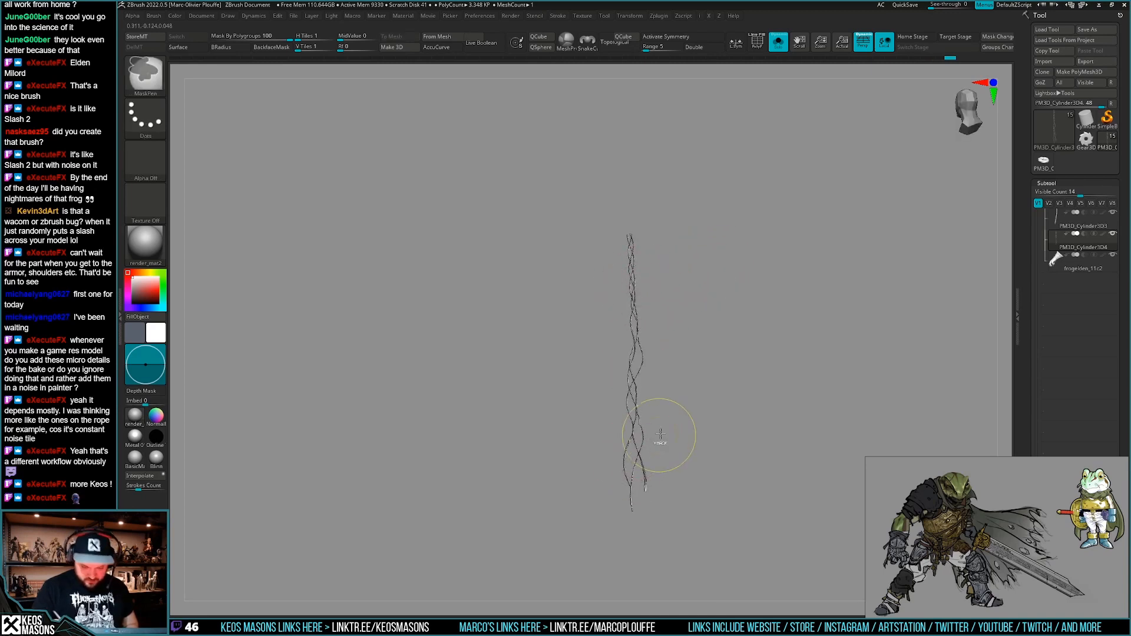
{"action": "key", "text": "alt+s"}
{"action": "mouse_move", "coordinate": [682, 428]}
{"action": "right_mouse_down"}
{"action": "mouse_move", "coordinate": [654, 437]}
{"action": "mouse_move", "coordinate": [668, 439]}
{"action": "right_mouse_up"}
{"action": "key", "text": "space"}
{"action": "left_click", "coordinate": [633, 346]}
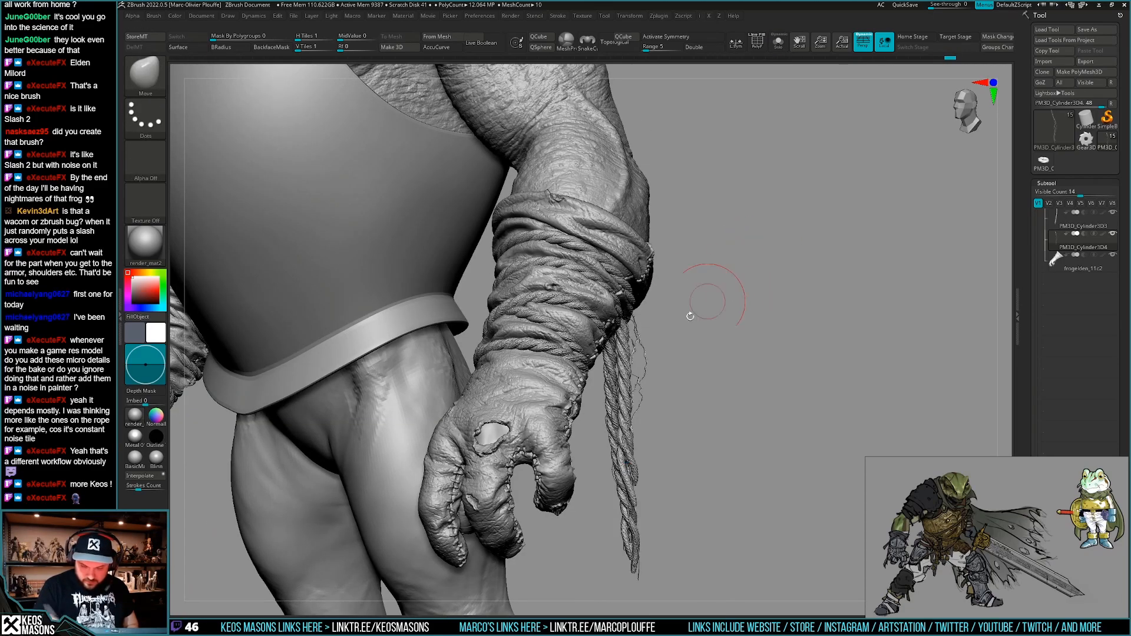
{"action": "mouse_move", "coordinate": [620, 375]}
{"action": "right_mouse_down"}
{"action": "mouse_move", "coordinate": [701, 471]}
{"action": "mouse_move", "coordinate": [682, 480]}
{"action": "mouse_move", "coordinate": [690, 511]}
{"action": "mouse_move", "coordinate": [674, 472]}
{"action": "mouse_move", "coordinate": [688, 480]}
{"action": "right_mouse_up"}
{"action": "key", "text": "shift+s"}
Select the long hanging rope subtool, PM3D_Cylinder3D2, and try to mirror it to the other arm.
{"action": "left_click_drag", "start_coordinate": [1032, 339], "coordinate": [1036, 327]}
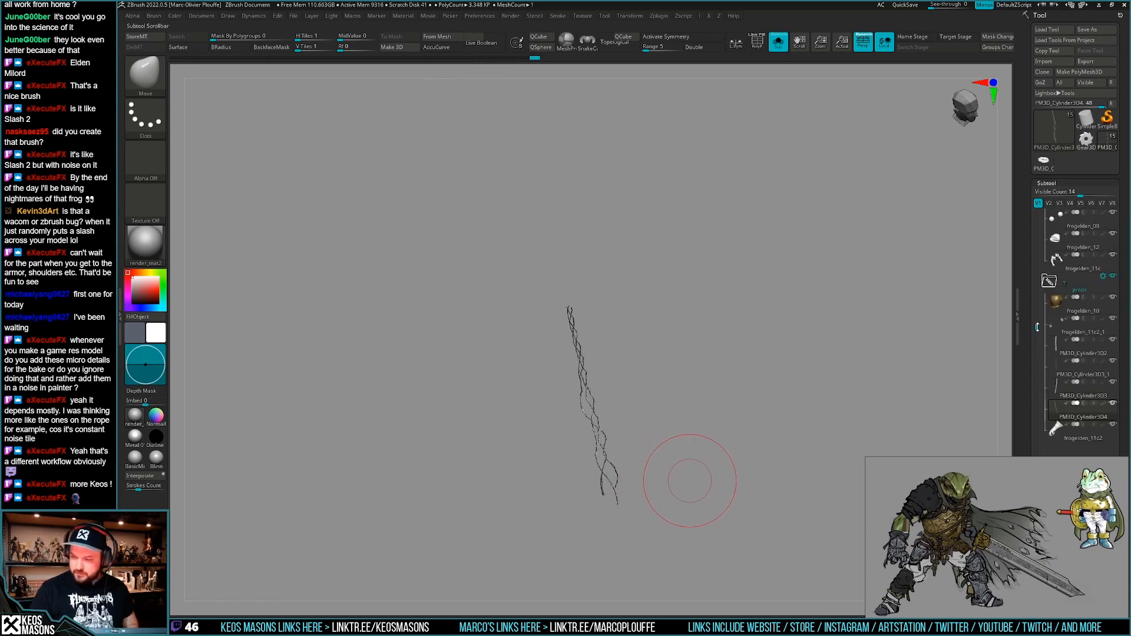
{"action": "left_click", "coordinate": [1058, 331]}
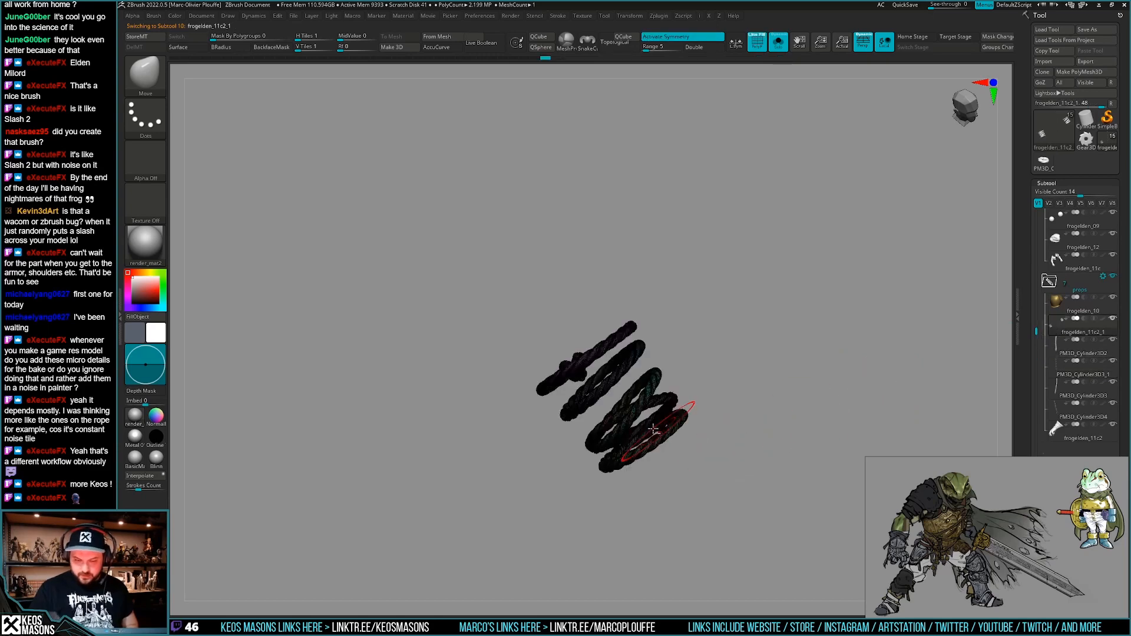
{"action": "mouse_move", "coordinate": [677, 416]}
{"action": "right_mouse_down", "text": "ctrl"}
{"action": "mouse_move", "coordinate": [686, 389]}
{"action": "mouse_move", "coordinate": [636, 365]}
{"action": "mouse_move", "coordinate": [769, 326]}
{"action": "mouse_move", "coordinate": [740, 363]}
{"action": "mouse_move", "coordinate": [778, 405]}
{"action": "mouse_move", "coordinate": [595, 446]}
{"action": "right_mouse_up", "text": "ctrl"}
{"action": "right_click_drag", "start_coordinate": [818, 445], "coordinate": [748, 417], "text": "alt"}
{"action": "left_click", "coordinate": [1060, 349]}
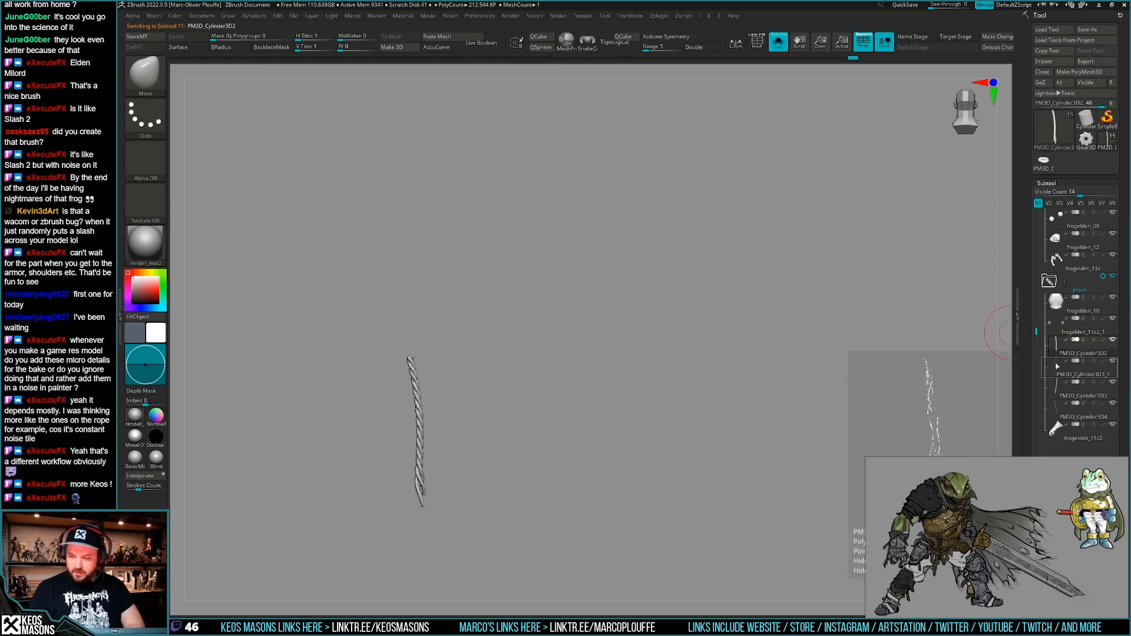
{"action": "scroll", "coordinate": [1027, 346], "scroll_direction": "down", "scroll_amount": 1}
{"action": "left_click_drag", "start_coordinate": [1028, 346], "coordinate": [1027, 223]}
{"action": "key", "text": "space"}
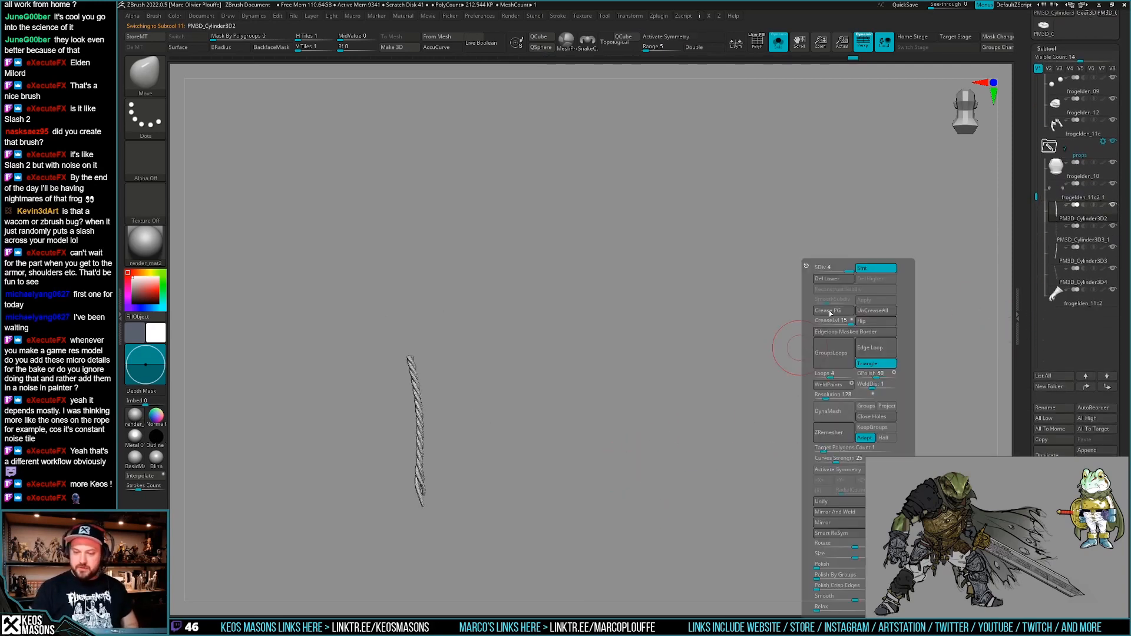
{"action": "key", "text": "space"}
{"action": "left_click", "coordinate": [824, 522]}
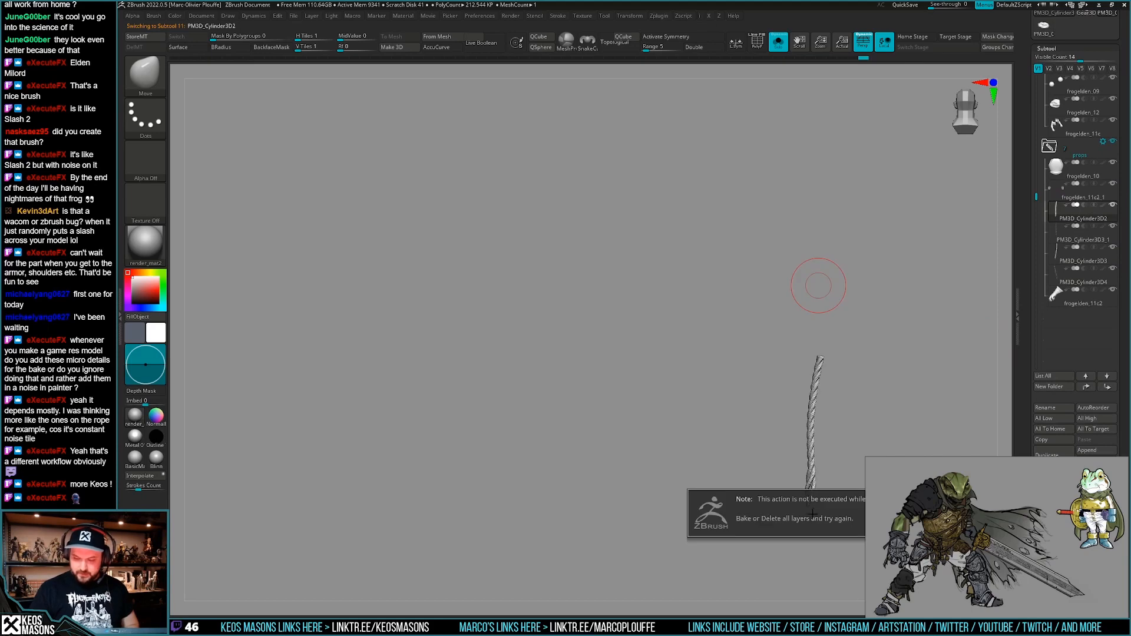
Undo the long hanging rope's flip and bake all of its layers.
{"action": "left_click_drag", "start_coordinate": [1027, 342], "coordinate": [1035, 242]}
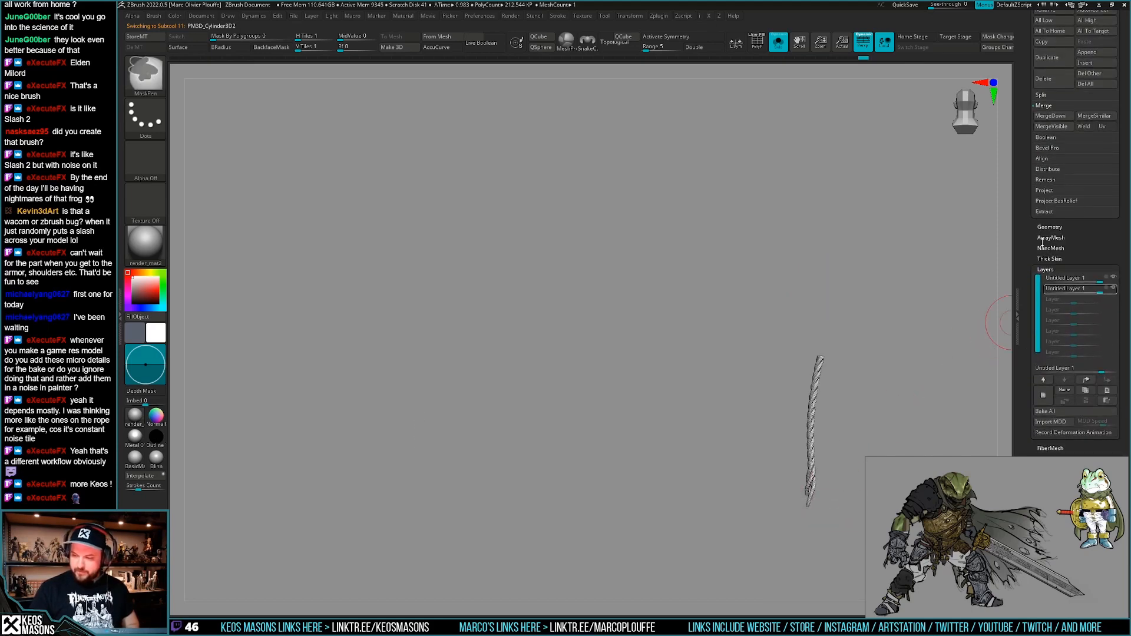
{"action": "key", "text": "ctrl+z"}
{"action": "left_click", "coordinate": [1085, 411]}
Mirror and weld the long hanging rope to the other side, and reconstruct its subdivision levels.
{"action": "key", "text": "space"}
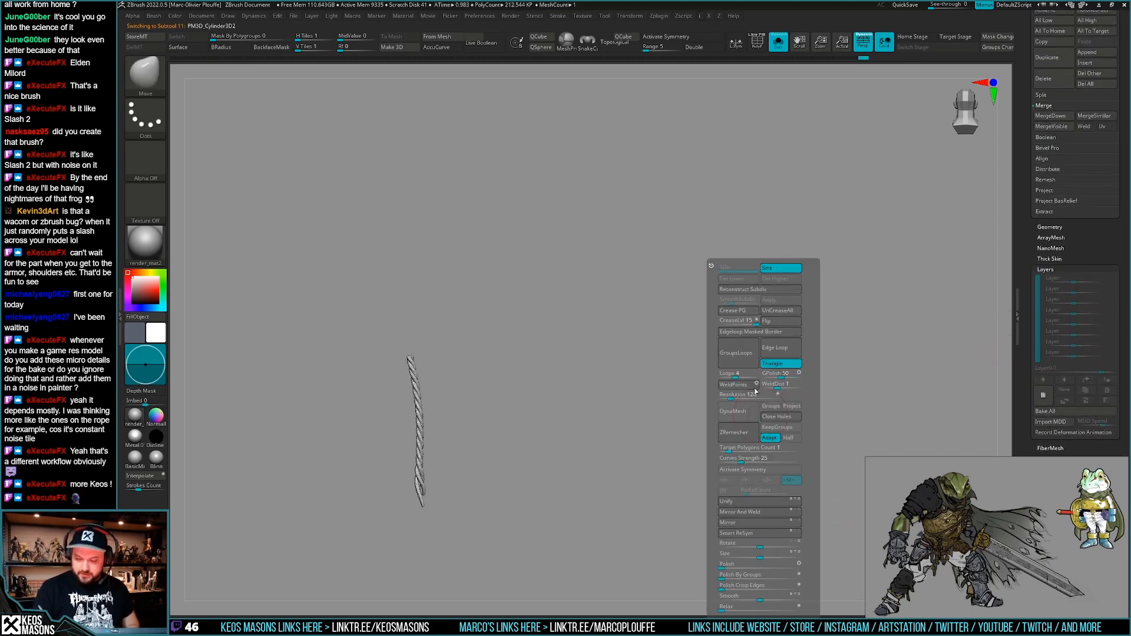
{"action": "left_click", "coordinate": [760, 289]}
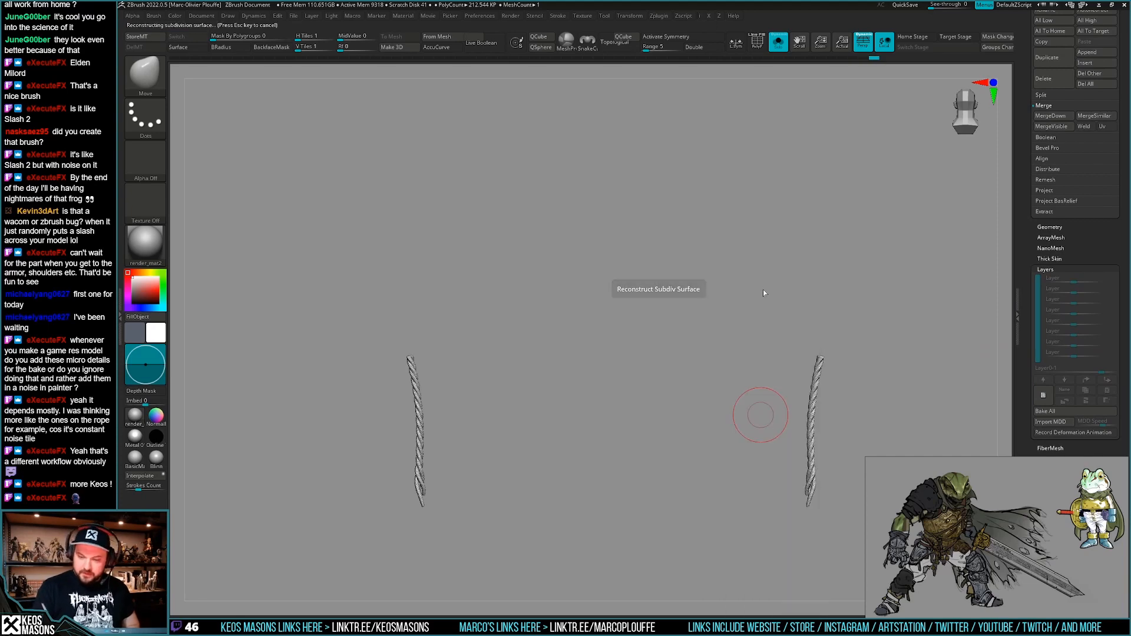
{"action": "key", "text": "space"}
{"action": "left_click", "coordinate": [766, 291]}
{"action": "key", "text": "space"}
{"action": "left_click_drag", "start_coordinate": [767, 282], "coordinate": [784, 249]}
{"action": "key", "text": "space"}
{"action": "left_click", "coordinate": [753, 266]}
{"action": "key", "text": "x"}
Mirror and weld the long rope's fine strands, PM3D_Cylinder3D3_1, to the other arm.
{"action": "key", "text": "Down"}
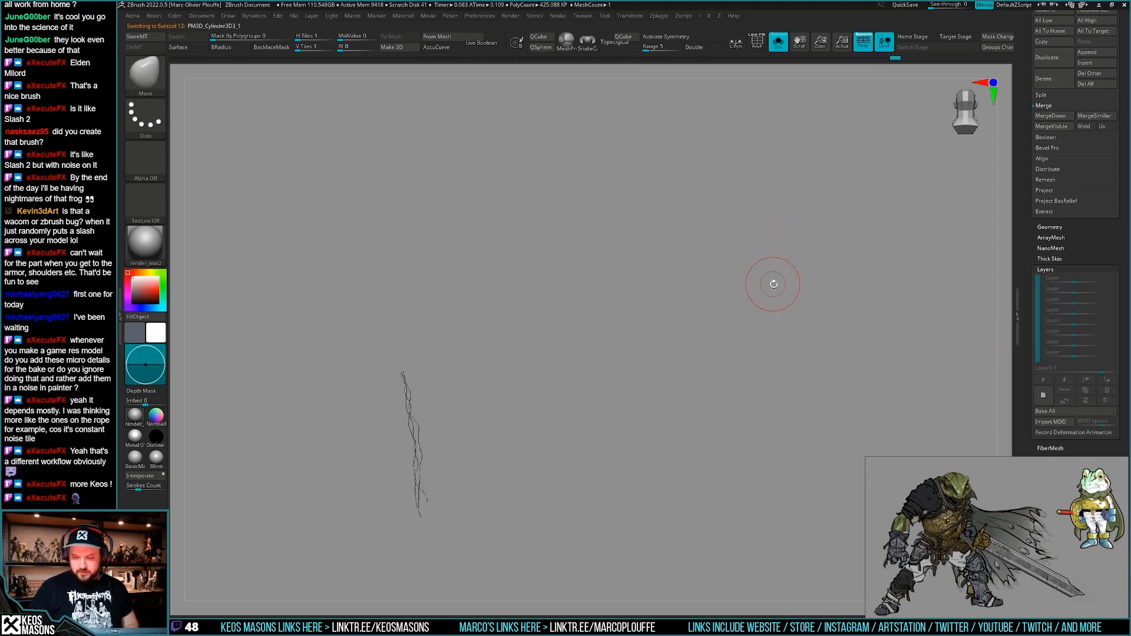
{"action": "key", "text": "space"}
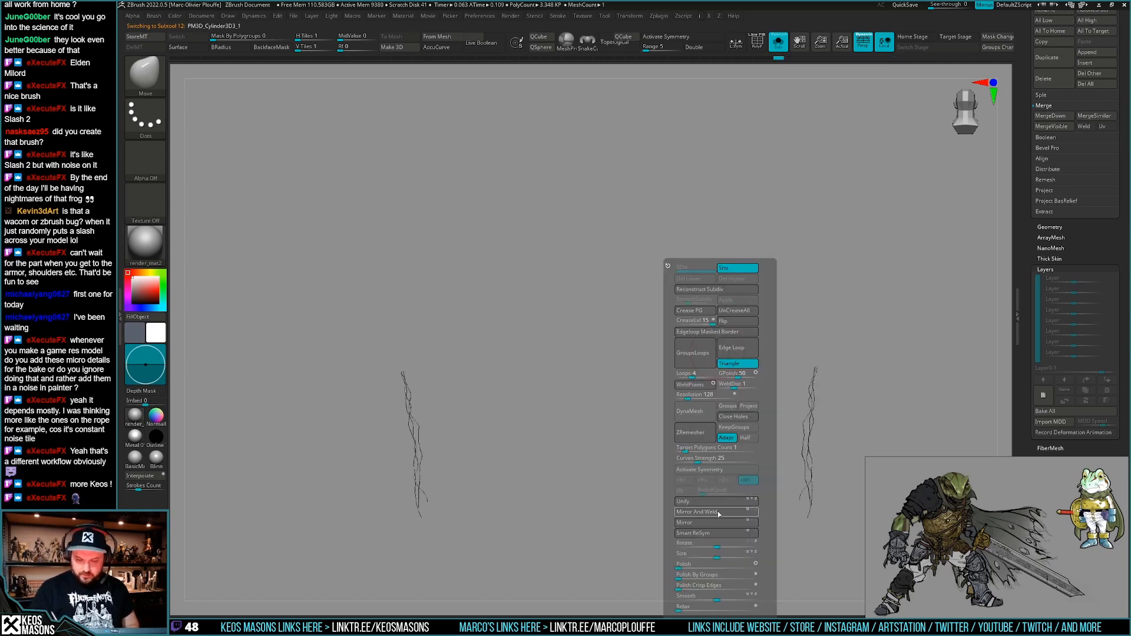
{"action": "key", "text": "x"}
Mirror and weld the short hanging rope, PM3D_Cylinder3D3, to the other side and reconstruct its subdivision levels.
{"action": "key", "text": "Down"}
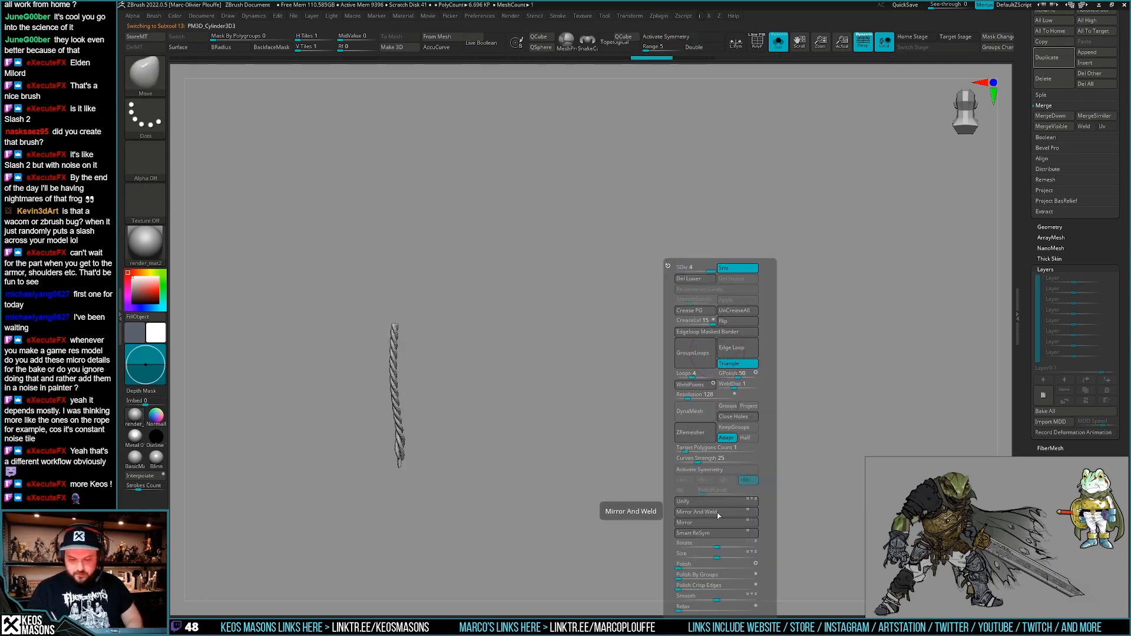
{"action": "key", "text": "space"}
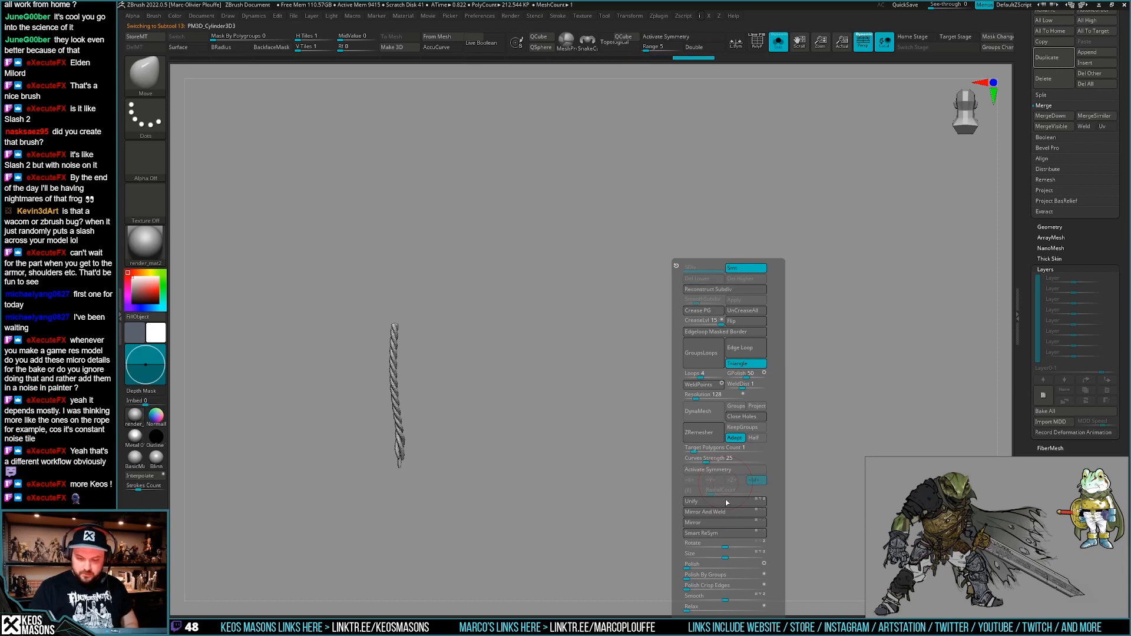
{"action": "left_click", "coordinate": [727, 511]}
{"action": "key", "text": "x"}
{"action": "left_click", "coordinate": [736, 288]}
{"action": "key", "text": "space"}
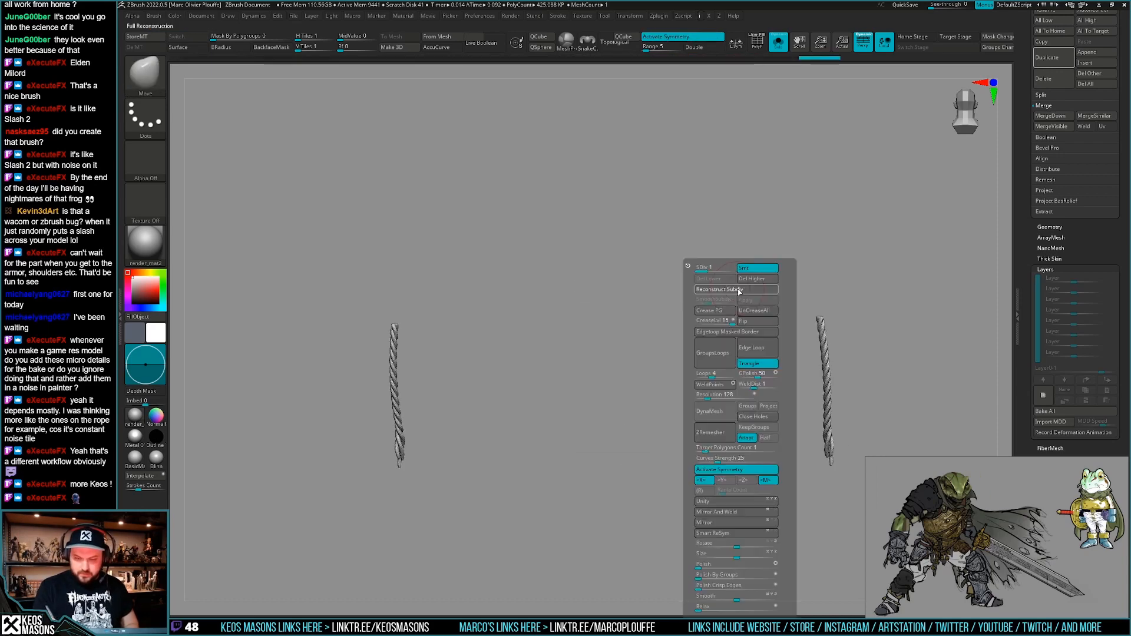
{"action": "left_click", "coordinate": [739, 291]}
{"action": "key", "text": "space"}
{"action": "left_click", "coordinate": [733, 286]}
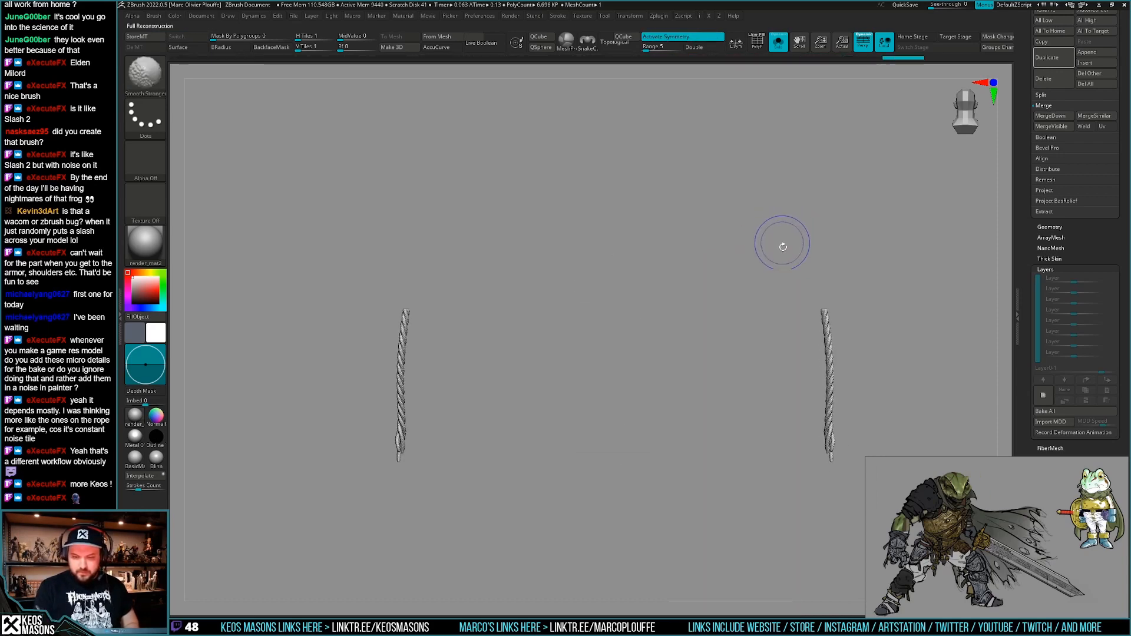
Mirror and weld the short rope's fine strands, PM3D_Cylinder3D4, to the other arm.
{"action": "key", "text": "Down"}
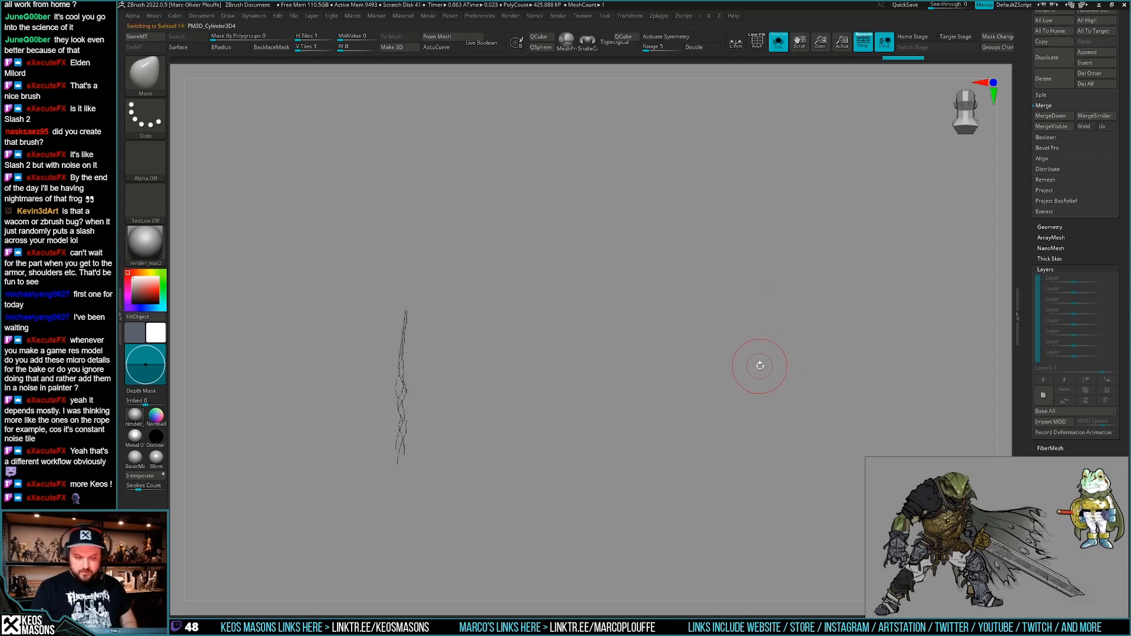
{"action": "key", "text": "space"}
{"action": "left_click", "coordinate": [759, 512]}
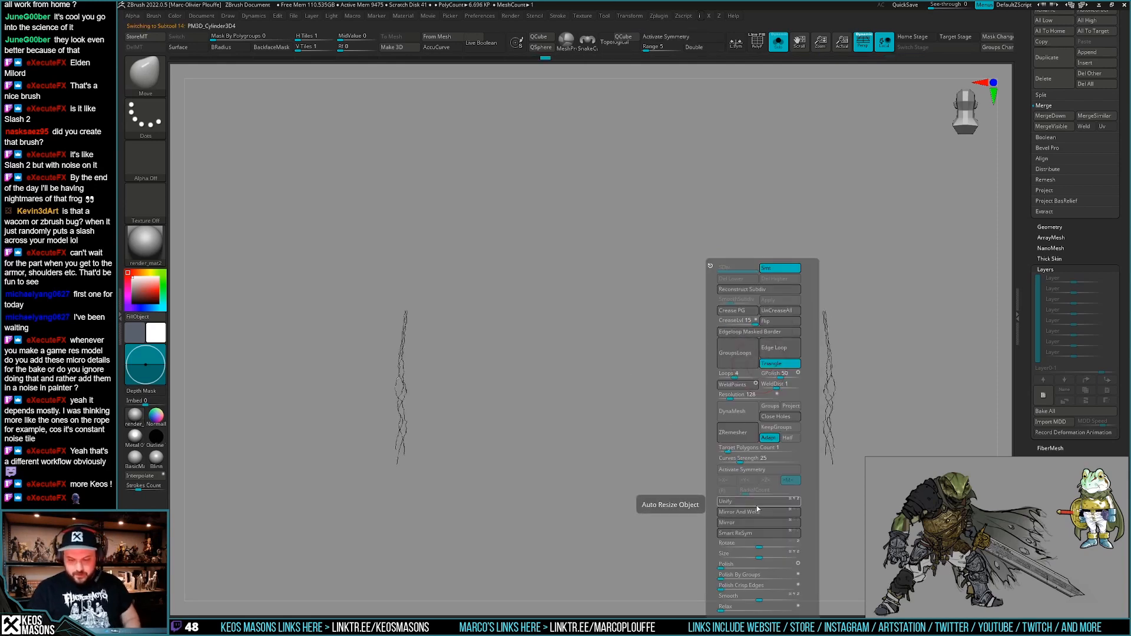
{"action": "key", "text": "x"}
{"action": "left_click", "coordinate": [759, 514]}
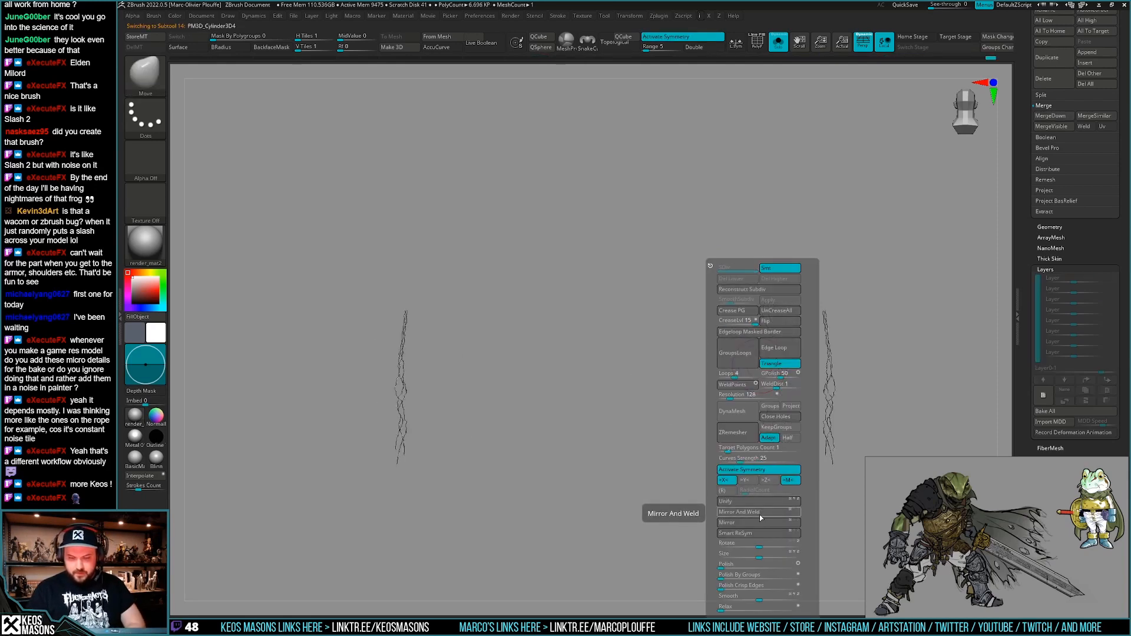
Duplicate the wrapped wrist ropes subtool, frogelden_11c2_1, and delete the copy's higher subdivision levels.
{"action": "key", "text": "Up"}
{"action": "left_click", "coordinate": [762, 512]}
{"action": "key", "text": "Up"}
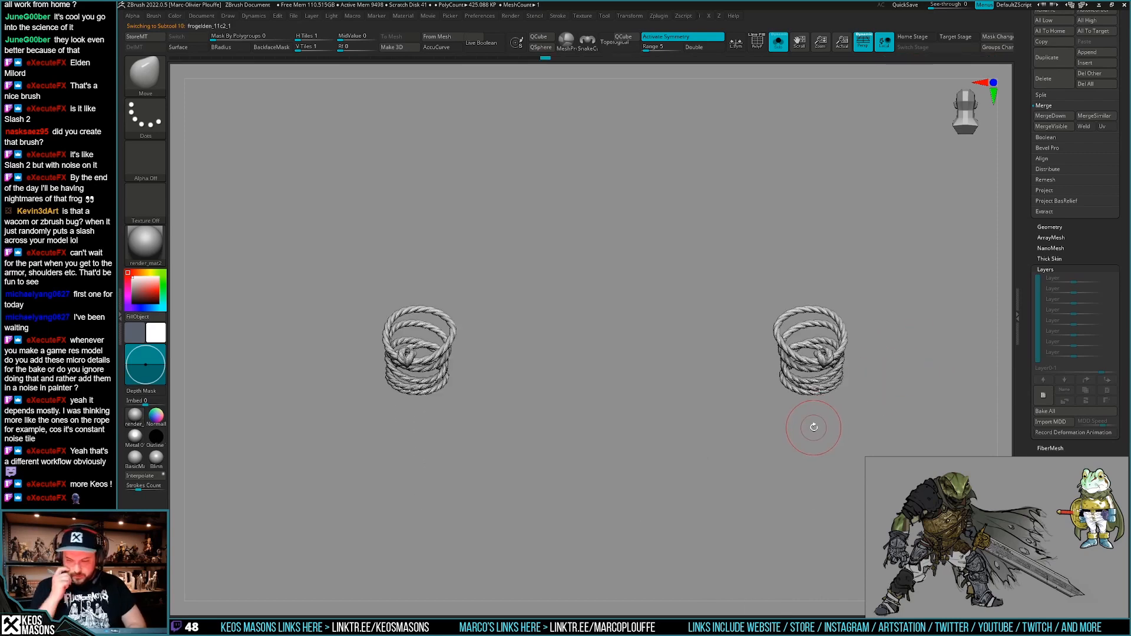
{"action": "scroll", "coordinate": [1063, 358], "scroll_direction": "up", "scroll_amount": 10}
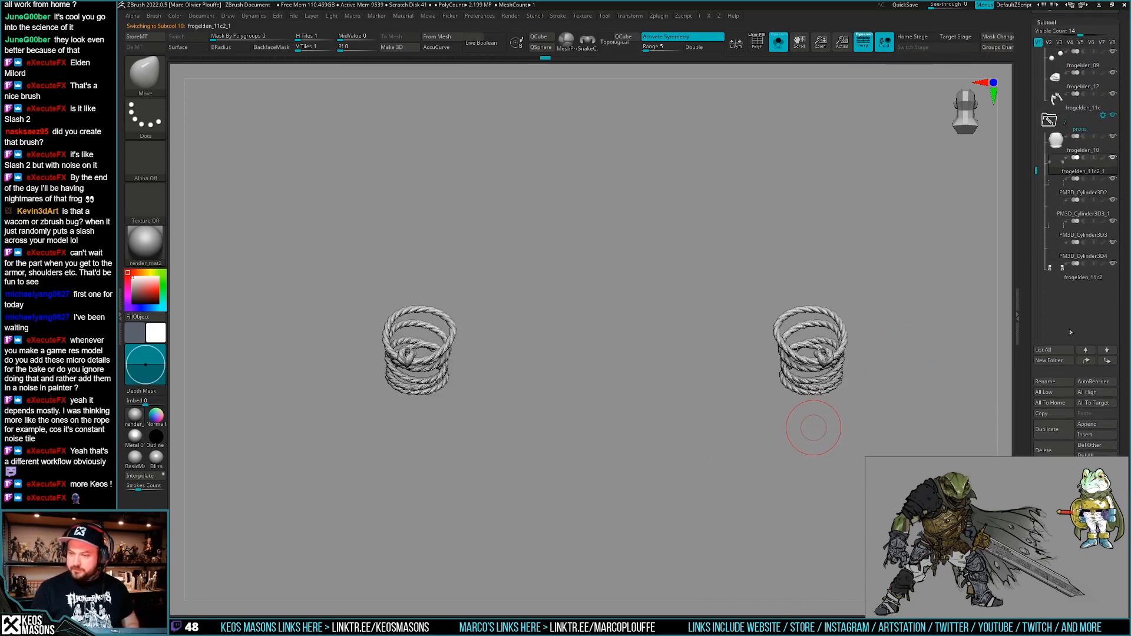
{"action": "left_click", "coordinate": [1048, 429]}
{"action": "key", "text": "space"}
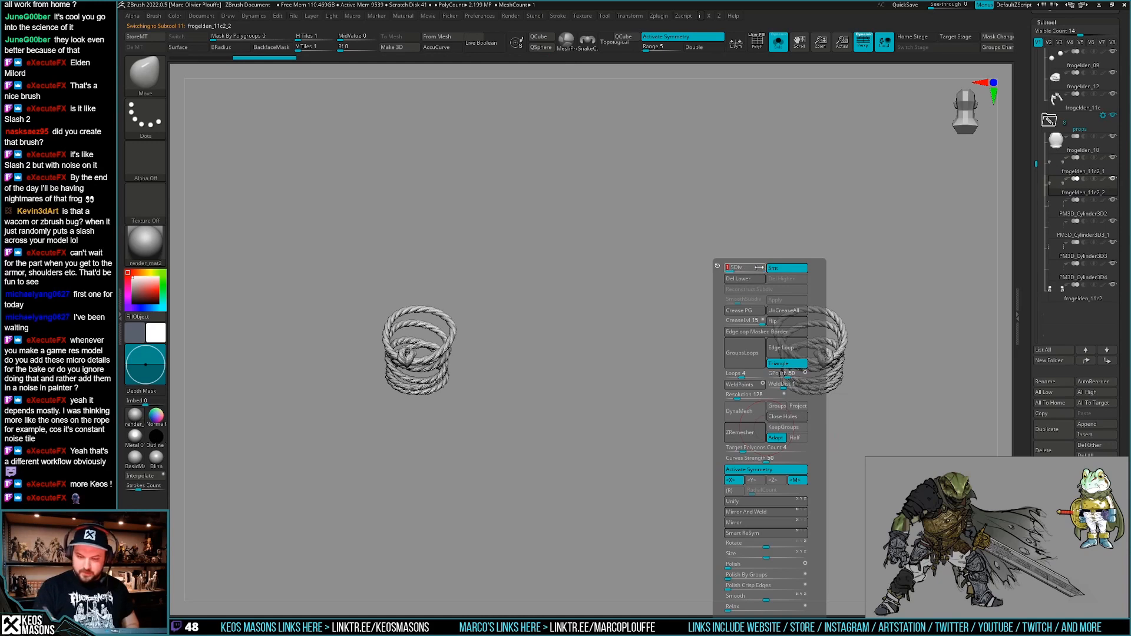
{"action": "left_click", "coordinate": [781, 278]}
Thin the duplicated wrapped ropes down into fine twisted strands.
{"action": "mouse_move", "coordinate": [474, 396]}
{"action": "right_mouse_down", "text": "alt"}
{"action": "mouse_move", "coordinate": [549, 365]}
{"action": "mouse_move", "coordinate": [569, 399]}
{"action": "right_mouse_up", "text": "alt"}
{"action": "right_click_drag", "start_coordinate": [568, 399], "coordinate": [573, 412]}
{"action": "key", "text": "w"}
{"action": "left_click_drag", "start_coordinate": [595, 334], "coordinate": [723, 266]}
{"action": "right_click_drag", "start_coordinate": [724, 265], "coordinate": [716, 273]}
{"action": "key", "text": "q"}
{"action": "key", "text": "space"}
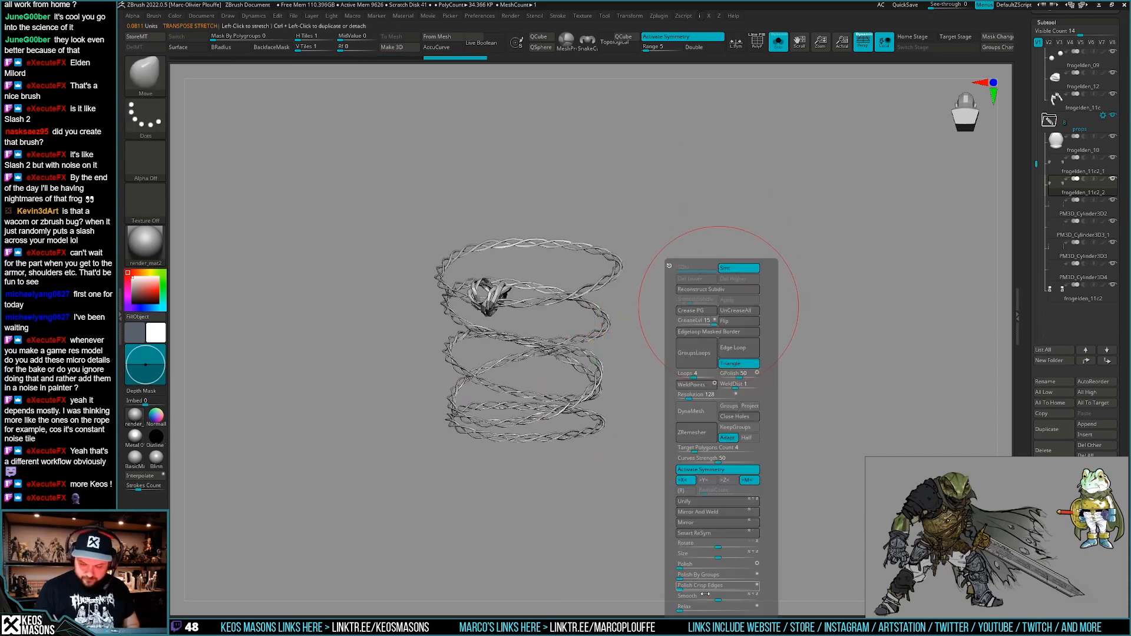
{"action": "left_click", "coordinate": [700, 515]}
Regroup the fine wrap strands' polygroups, checking them with the polyframe display both isolated and on the full arm.
{"action": "mouse_move", "coordinate": [533, 406]}
{"action": "right_mouse_down"}
{"action": "mouse_move", "coordinate": [606, 330]}
{"action": "mouse_move", "coordinate": [722, 378]}
{"action": "mouse_move", "coordinate": [697, 440]}
{"action": "mouse_move", "coordinate": [718, 412]}
{"action": "right_mouse_up"}
{"action": "key", "text": "alt+s"}
{"action": "key", "text": "space"}
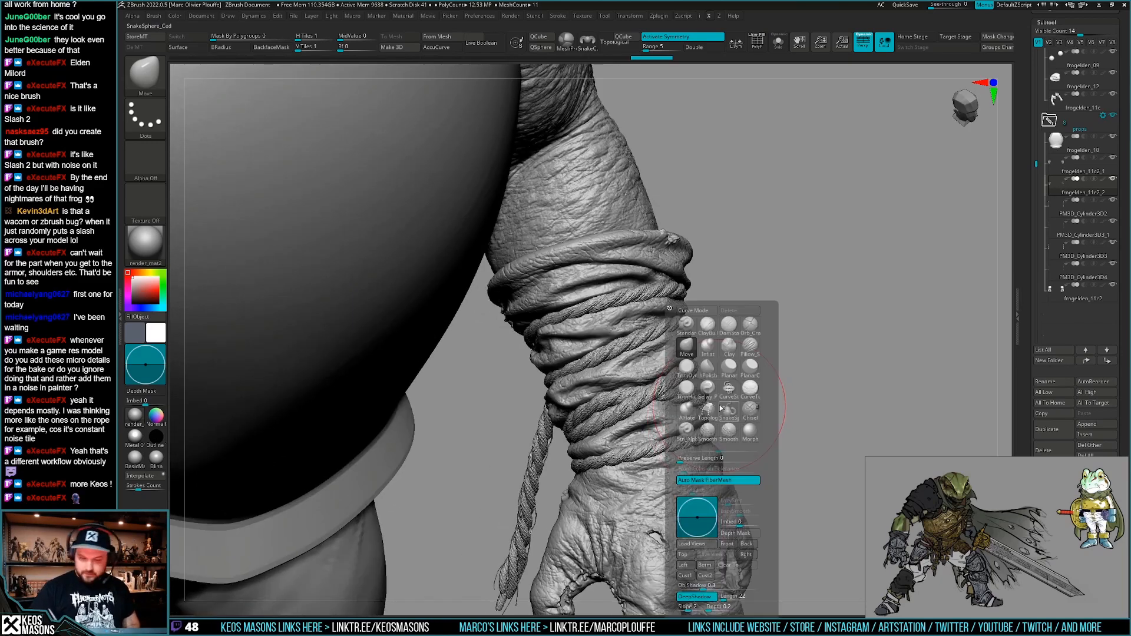
{"action": "key", "text": "shift+f"}
{"action": "key", "text": "shift+f"}
{"action": "right_click_drag", "start_coordinate": [745, 408], "coordinate": [773, 381]}
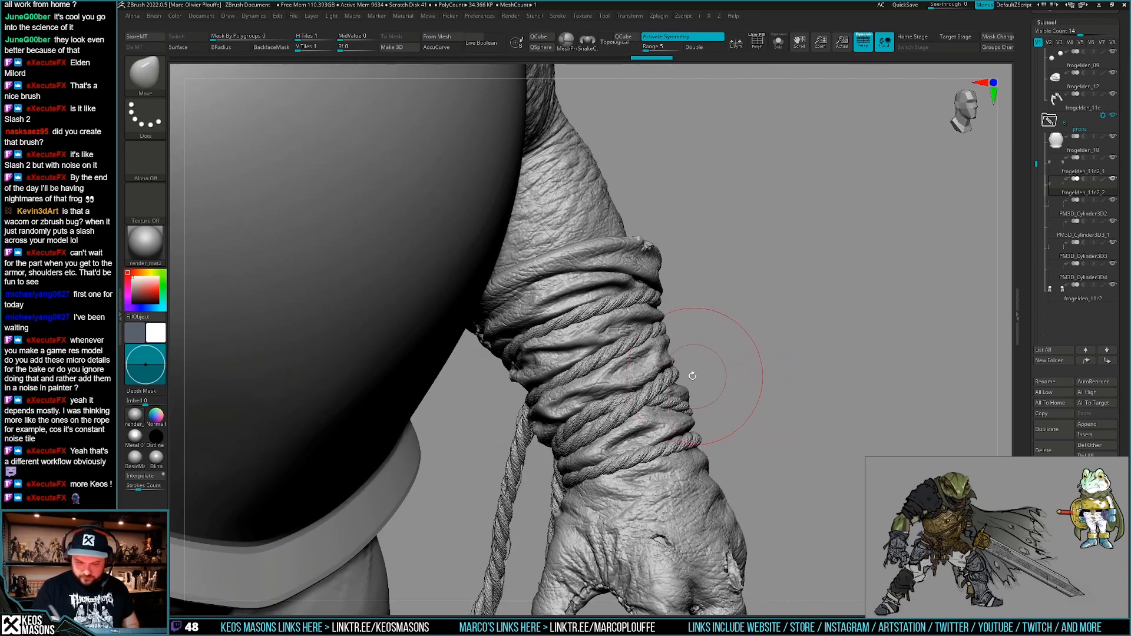
{"action": "key", "text": "alt+s"}
{"action": "key", "text": "shift+f"}
{"action": "key", "text": "ctrl+w"}
{"action": "key", "text": "shift+f"}
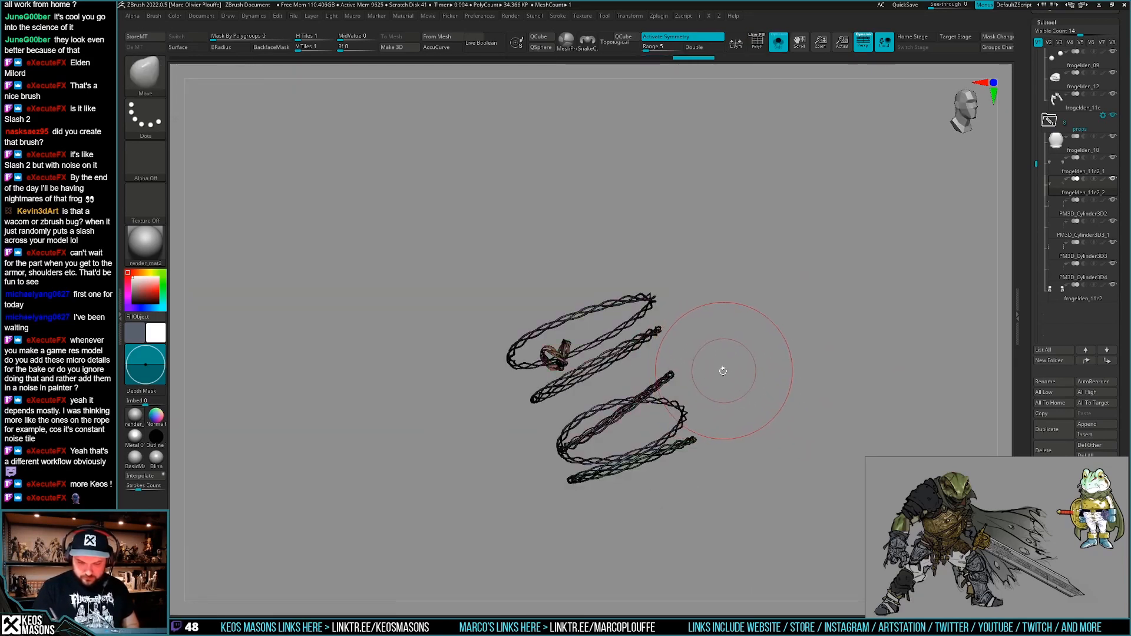
{"action": "key", "text": "alt+s"}
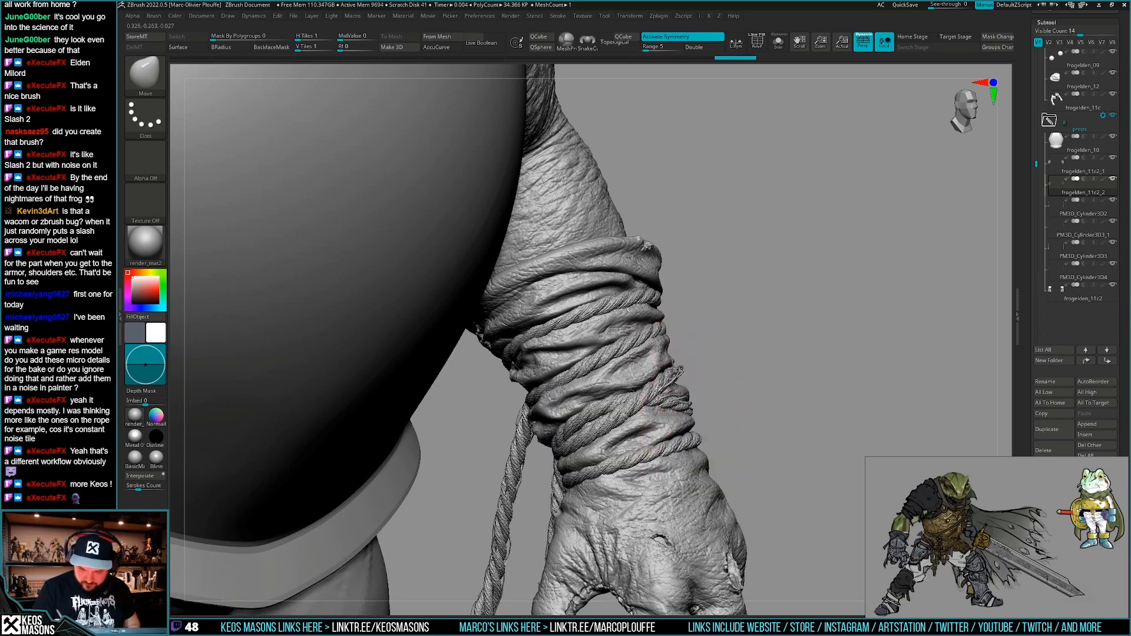
Pull the fine strands loose along the outer side of the wrapped wrist ropes with the Move brush, undoing unwanted strokes.
{"action": "mouse_move", "coordinate": [674, 368]}
{"action": "right_mouse_down"}
{"action": "mouse_move", "coordinate": [721, 376]}
{"action": "mouse_move", "coordinate": [678, 377]}
{"action": "mouse_move", "coordinate": [611, 408]}
{"action": "mouse_move", "coordinate": [594, 322]}
{"action": "mouse_move", "coordinate": [678, 316]}
{"action": "right_mouse_up"}
{"action": "key", "text": "ctrl+z"}
{"action": "key", "text": "ctrl+z"}
{"action": "key", "text": "ctrl+z"}
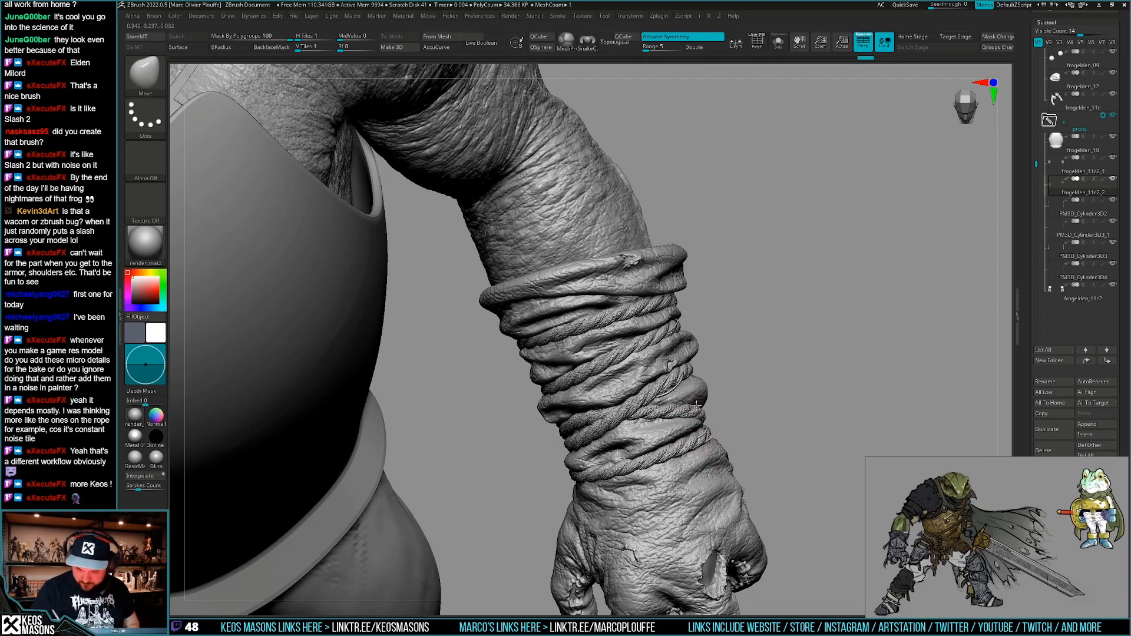
{"action": "right_click_drag", "start_coordinate": [690, 434], "coordinate": [698, 360]}
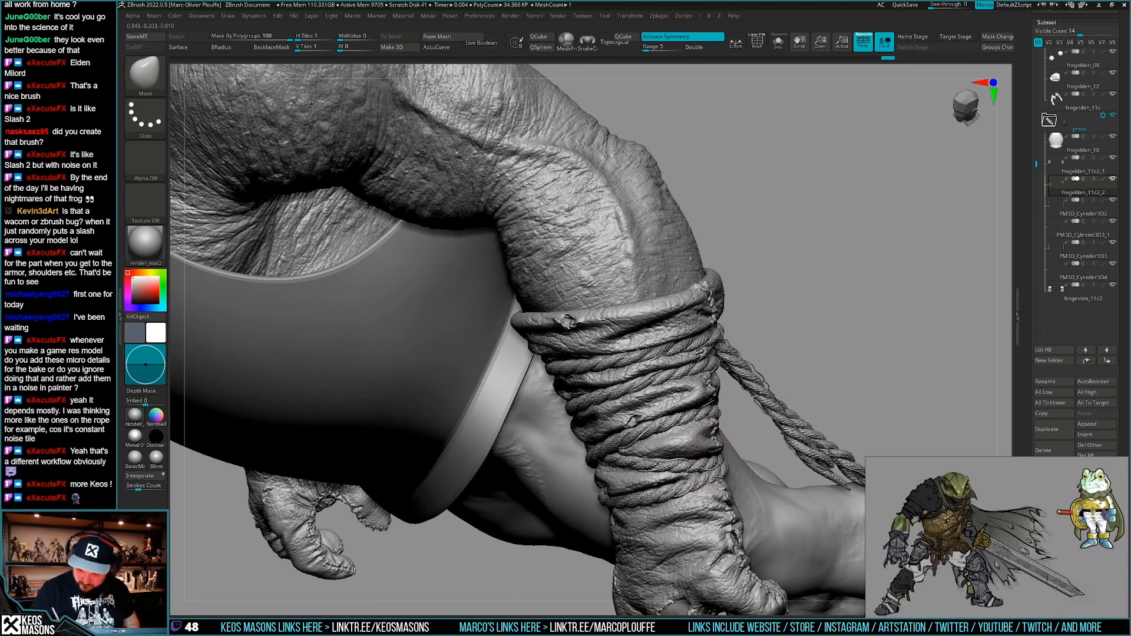
{"action": "mouse_move", "coordinate": [697, 483]}
{"action": "right_mouse_down"}
{"action": "mouse_move", "coordinate": [759, 387]}
{"action": "mouse_move", "coordinate": [706, 474]}
{"action": "right_mouse_up"}
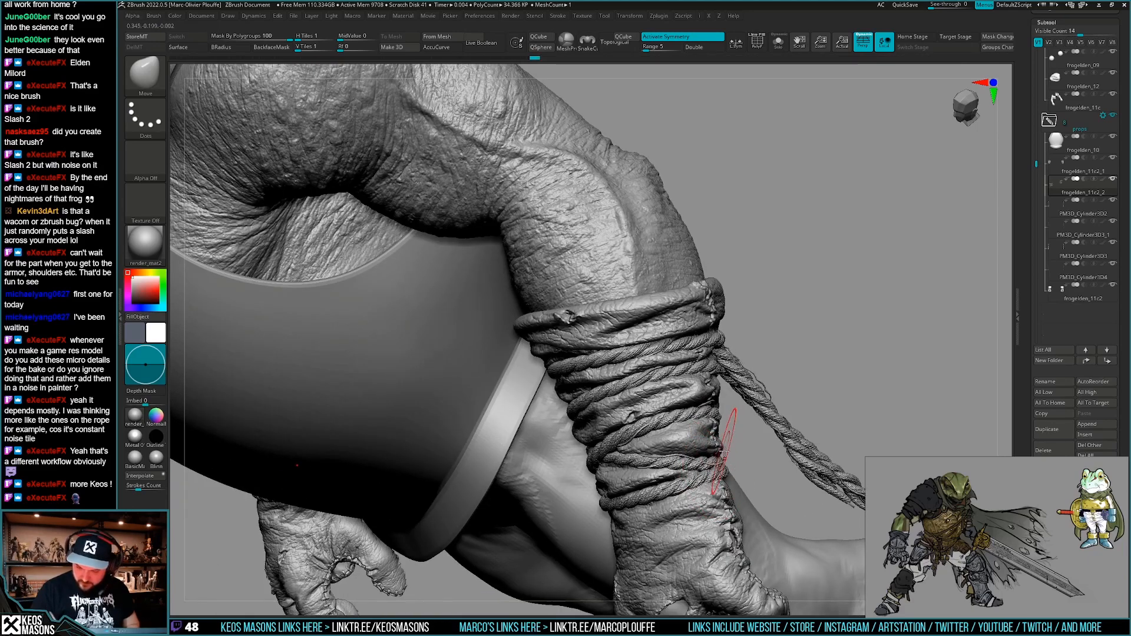
Pull the fine strands loose along the outer side of the wrist wraps, checking their shape with the strands isolated.
{"action": "key", "text": "ctrl+shift+s"}
{"action": "right_click_drag", "start_coordinate": [718, 446], "coordinate": [748, 396]}
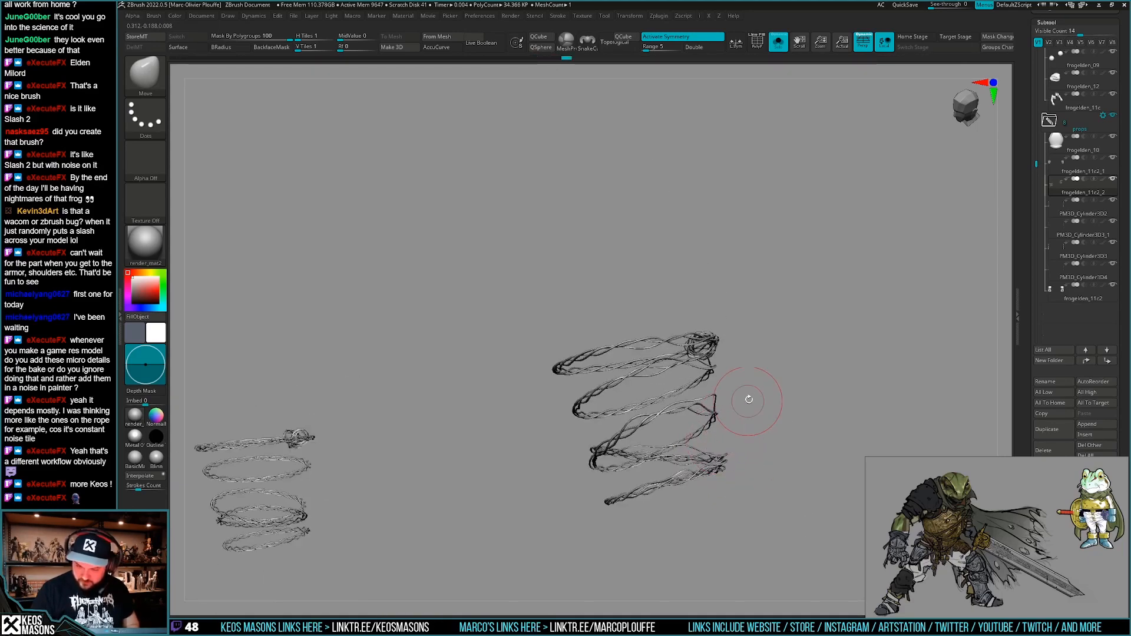
{"action": "key", "text": "ctrl+shift+s"}
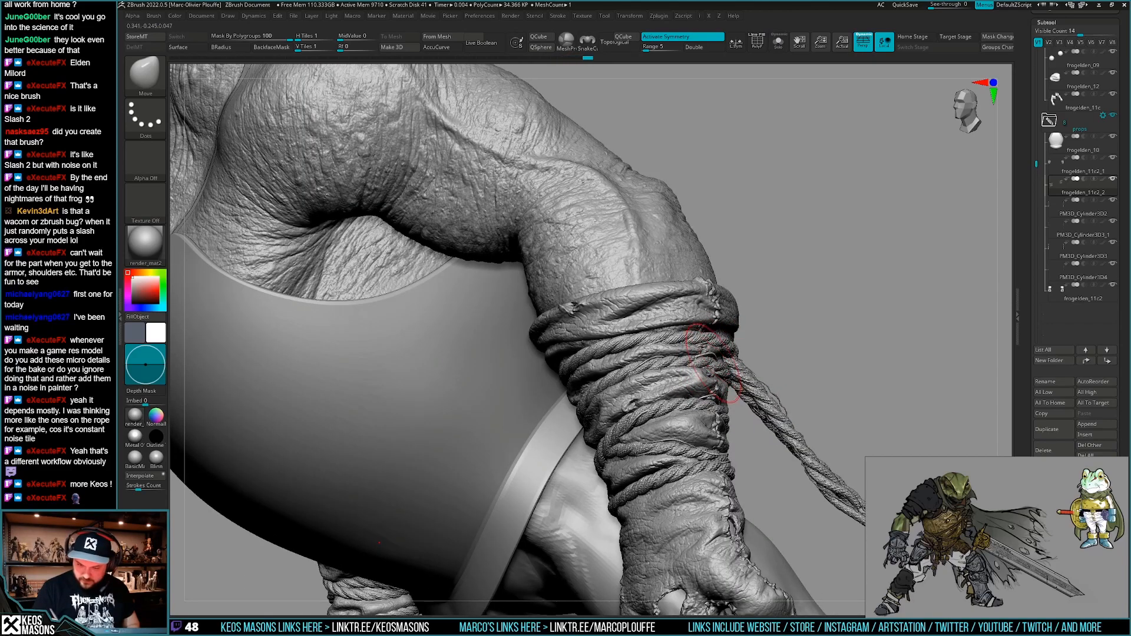
{"action": "right_click_drag", "start_coordinate": [707, 356], "coordinate": [647, 457]}
{"action": "key", "text": "space"}
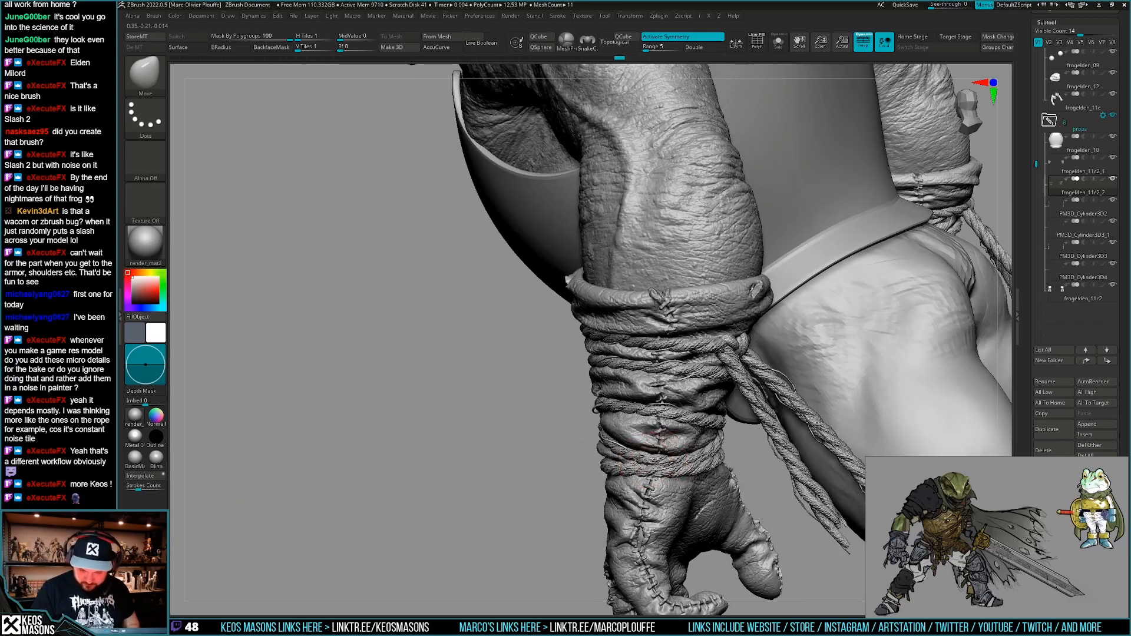
{"action": "right_click_drag", "start_coordinate": [715, 458], "coordinate": [715, 440]}
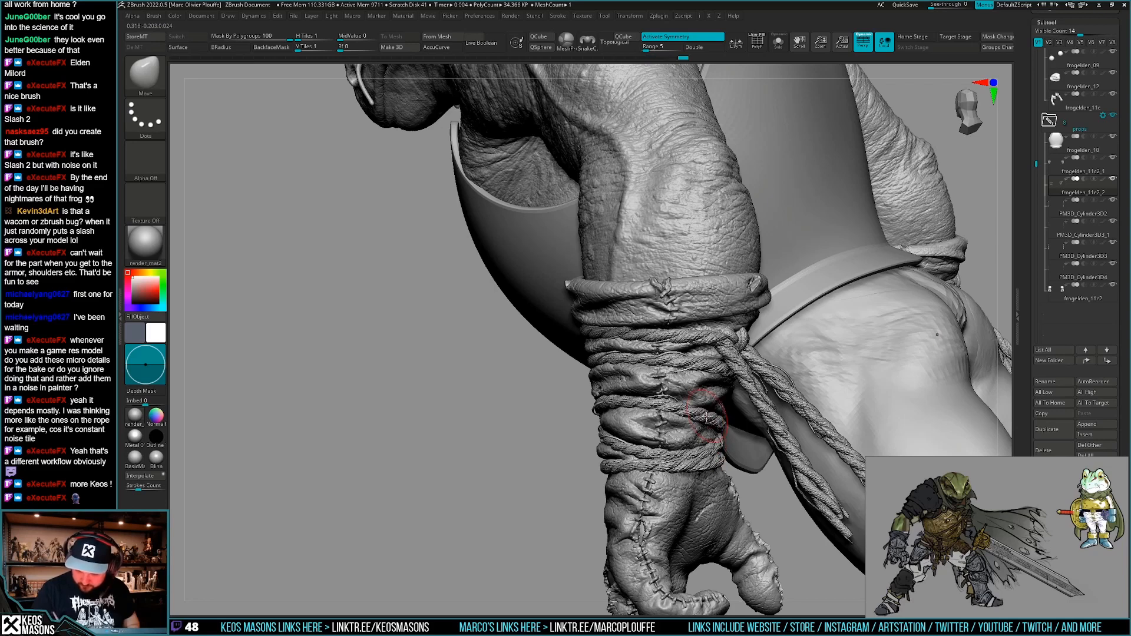
{"action": "right_click_drag", "start_coordinate": [707, 416], "coordinate": [709, 417]}
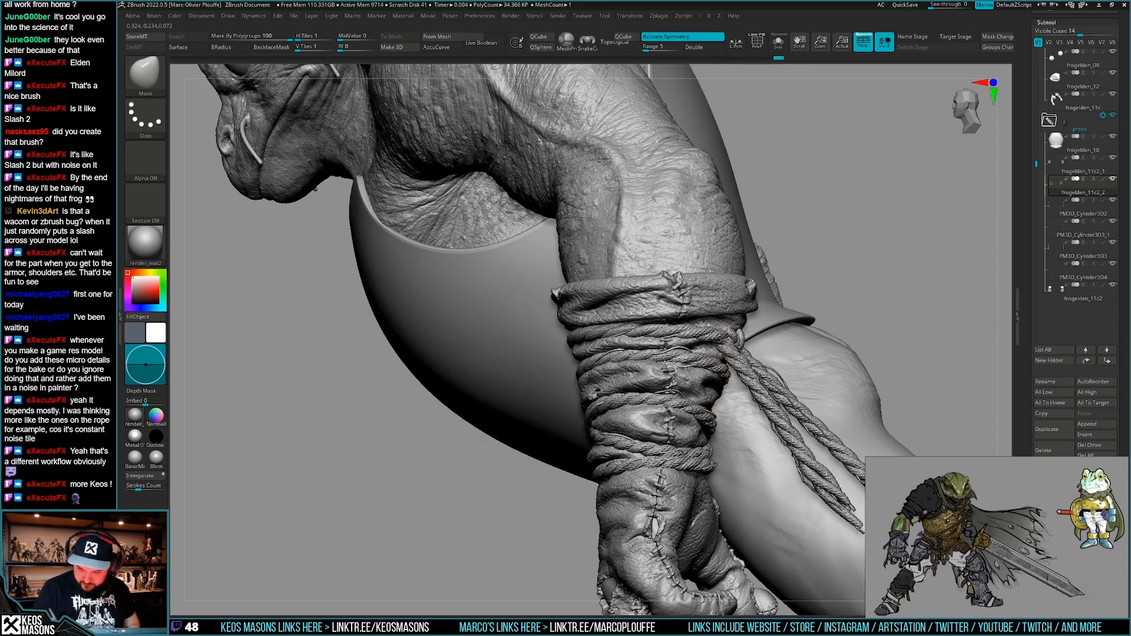
Pull fine strands outward from the wraps' silhouette on the knot side of the wrist with the Move brush.
{"action": "mouse_move", "coordinate": [730, 331]}
{"action": "right_mouse_down"}
{"action": "mouse_move", "coordinate": [719, 444]}
{"action": "mouse_move", "coordinate": [744, 450]}
{"action": "mouse_move", "coordinate": [740, 428]}
{"action": "right_mouse_up"}
{"action": "left_click_drag", "start_coordinate": [741, 466], "coordinate": [740, 435]}
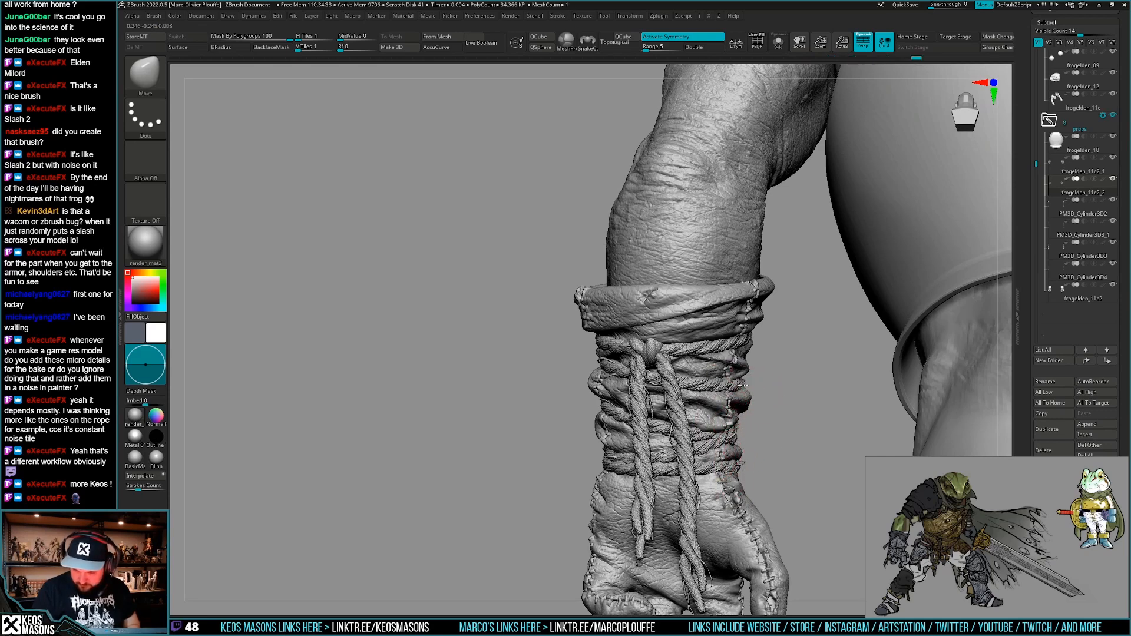
{"action": "left_click_drag", "start_coordinate": [751, 342], "coordinate": [749, 347]}
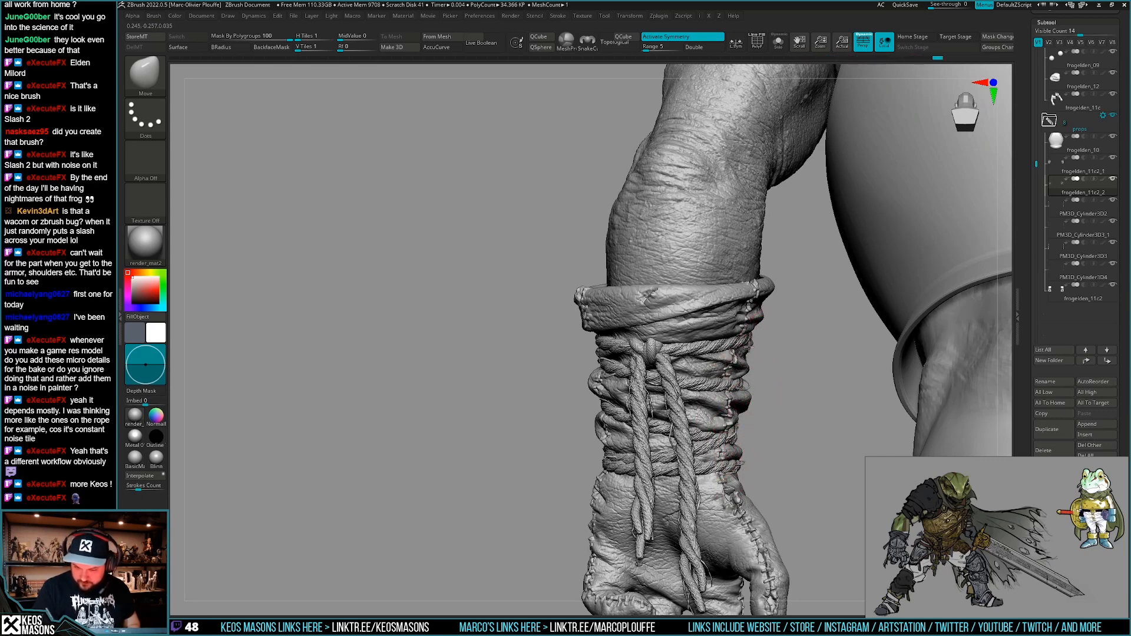
{"action": "right_click_drag", "start_coordinate": [760, 335], "coordinate": [732, 337]}
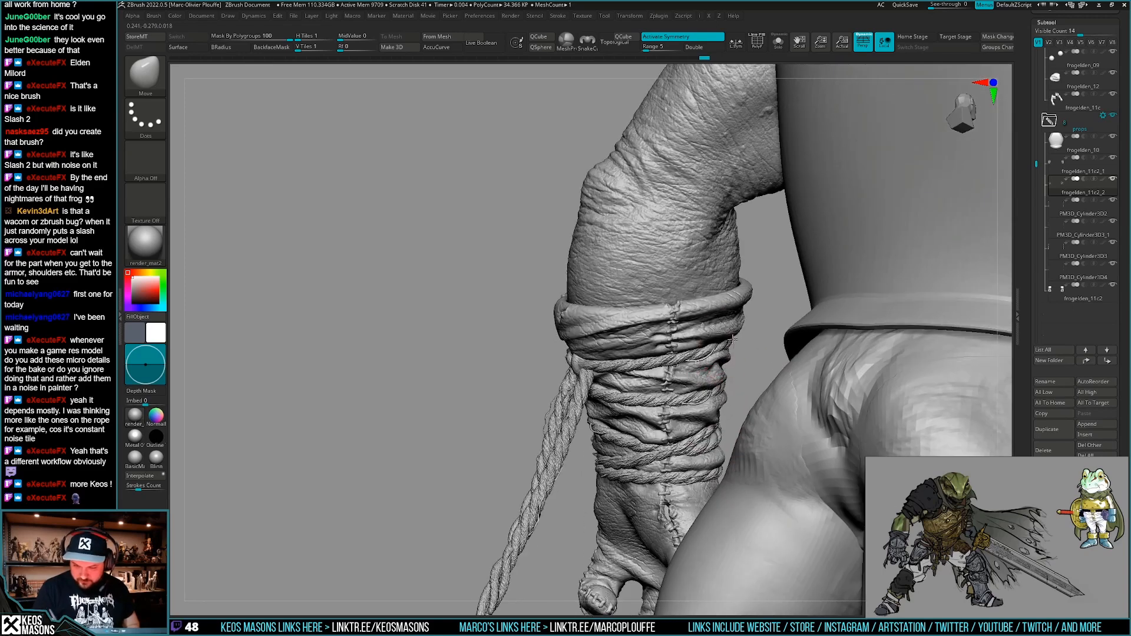
Pull fine strands loose along the inner edge and front of the wrist wraps with the Move brush.
{"action": "right_click_drag", "start_coordinate": [721, 439], "coordinate": [664, 415]}
{"action": "left_click_drag", "start_coordinate": [665, 428], "coordinate": [666, 404]}
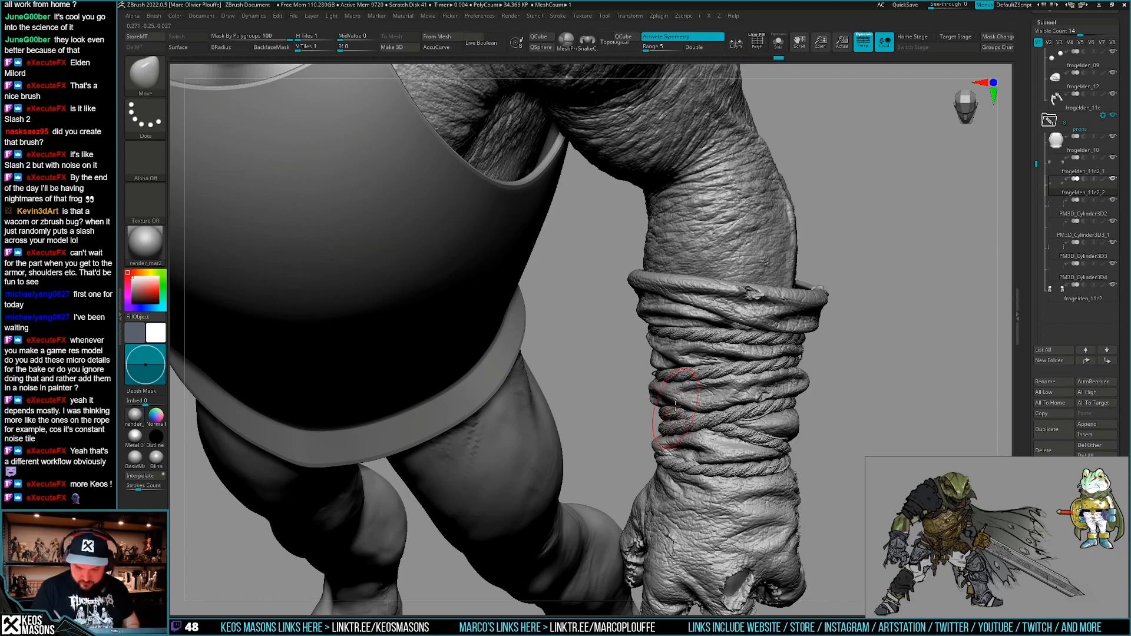
{"action": "right_click_drag", "start_coordinate": [675, 406], "coordinate": [676, 375]}
{"action": "left_click_drag", "start_coordinate": [671, 342], "coordinate": [677, 337]}
{"action": "right_click_drag", "start_coordinate": [677, 337], "coordinate": [701, 359]}
{"action": "mouse_move", "coordinate": [766, 377]}
{"action": "right_mouse_down"}
{"action": "mouse_move", "coordinate": [789, 356]}
{"action": "mouse_move", "coordinate": [768, 353]}
{"action": "right_mouse_up"}
Switch to the Standard brush with the Spray stroke, try it on the lower wraps and undo the stroke.
{"action": "key", "text": "space"}
{"action": "left_click", "coordinate": [721, 324]}
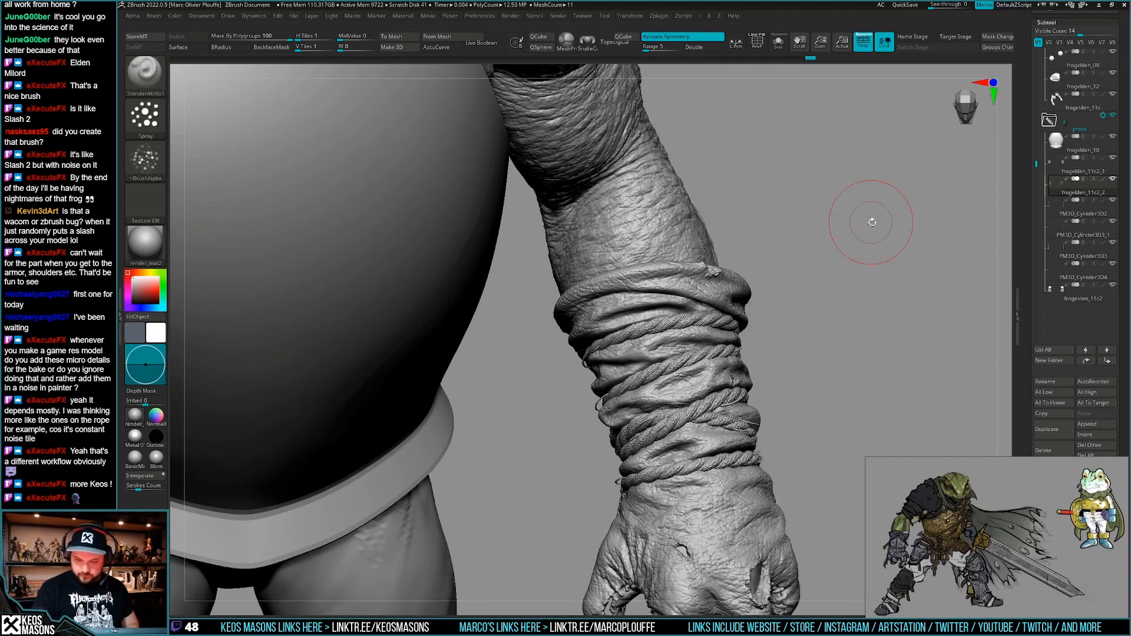
{"action": "left_click_drag", "start_coordinate": [705, 444], "coordinate": [722, 433]}
{"action": "key", "text": "ctrl+z"}
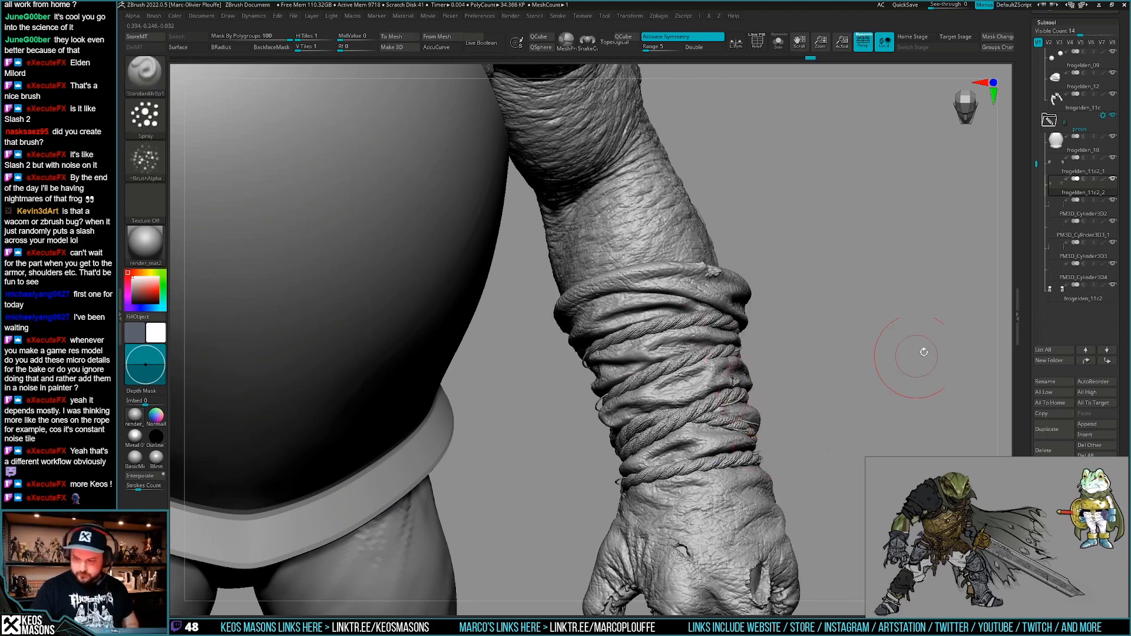
Display the painted colours on all subtools and check the fine strands both isolated and on the arm.
{"action": "left_click", "coordinate": [1104, 243], "text": "shift"}
{"action": "mouse_move", "coordinate": [831, 375]}
{"action": "right_mouse_down"}
{"action": "mouse_move", "coordinate": [854, 377]}
{"action": "mouse_move", "coordinate": [839, 412]}
{"action": "right_mouse_up"}
{"action": "mouse_move", "coordinate": [750, 442]}
{"action": "right_mouse_down"}
{"action": "mouse_move", "coordinate": [731, 434]}
{"action": "mouse_move", "coordinate": [723, 407]}
{"action": "right_mouse_up"}
{"action": "key", "text": "alt+s"}
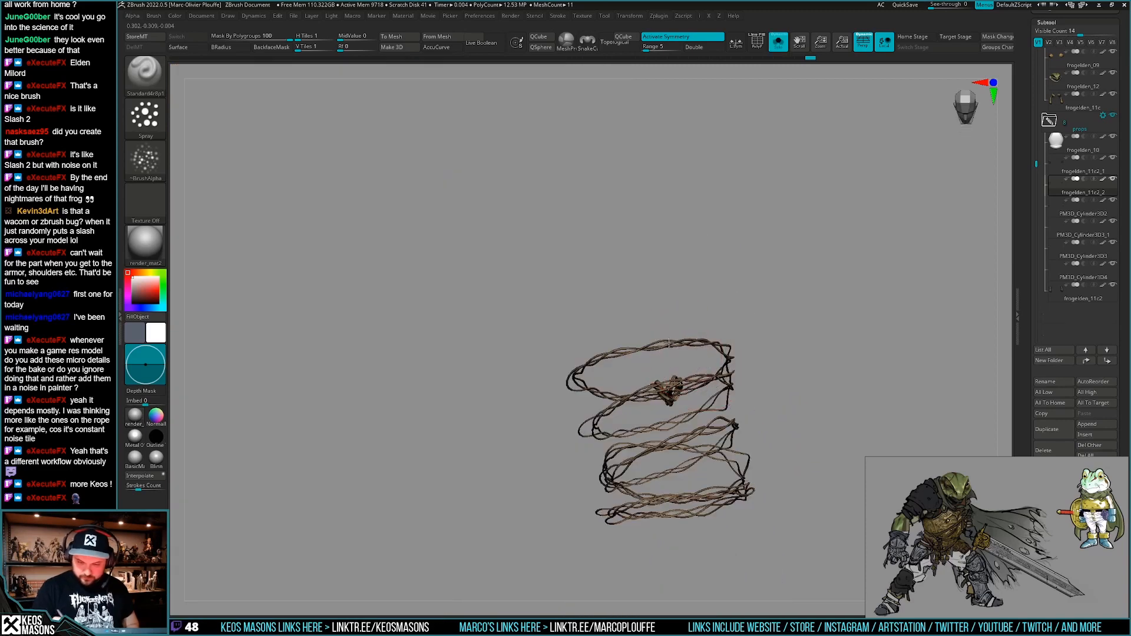
{"action": "key", "text": "alt+s"}
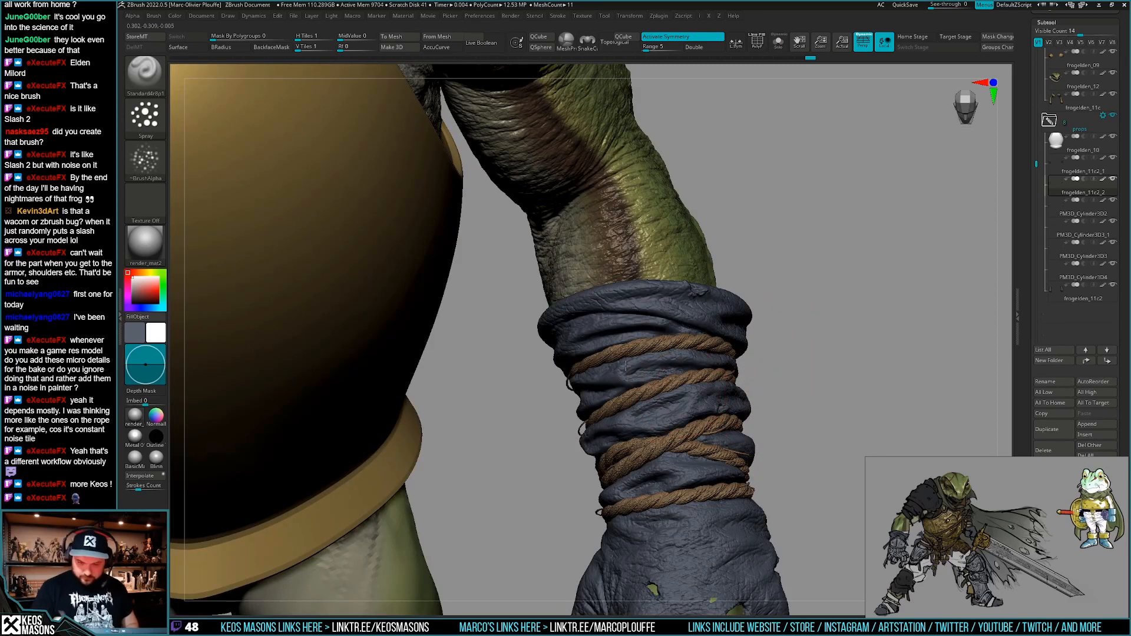
Roughen the fine strands across the front of the wrist wraps with the Spray-stroke Standard brush.
{"action": "key", "text": "space"}
{"action": "left_click_drag", "start_coordinate": [687, 363], "coordinate": [684, 360]}
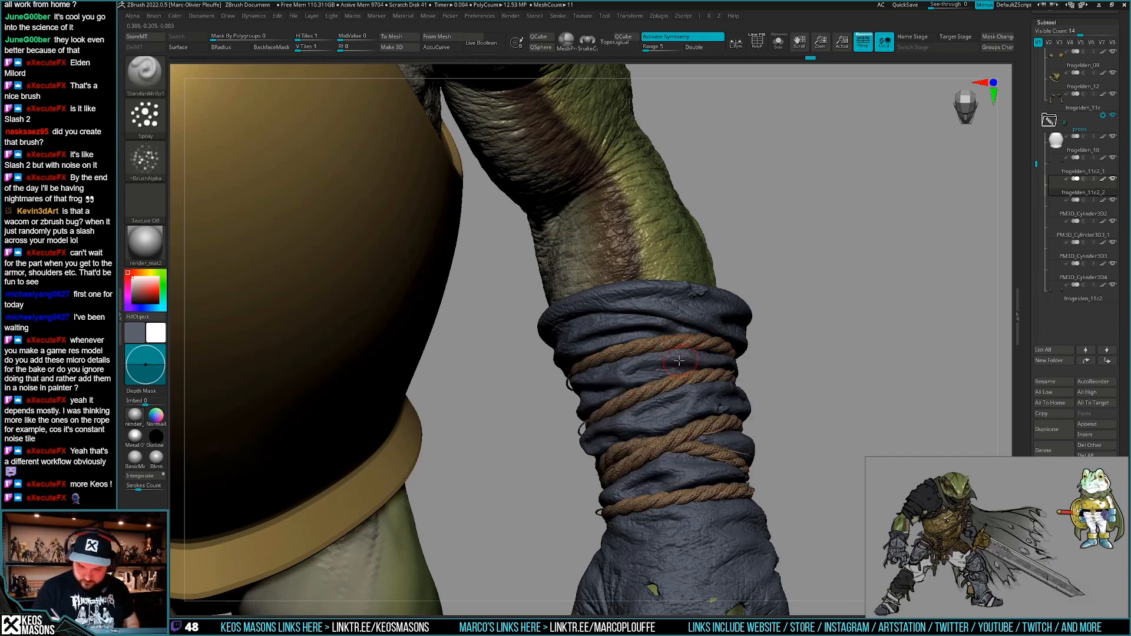
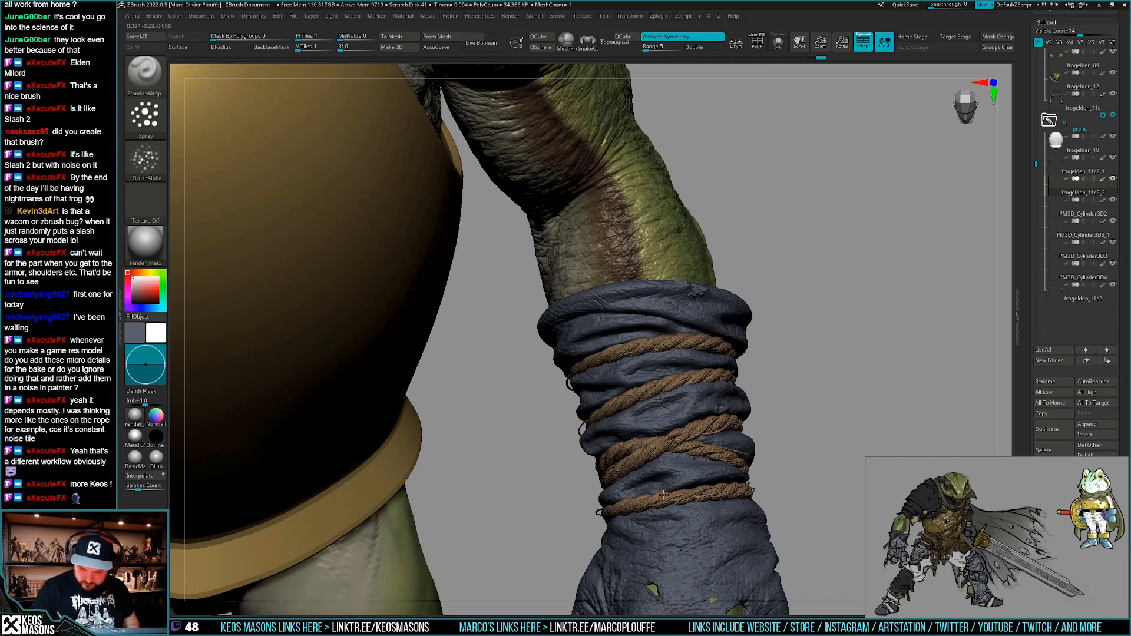
{"action": "left_click_drag", "start_coordinate": [705, 503], "coordinate": [813, 323]}
{"action": "left_click_drag", "start_coordinate": [803, 435], "coordinate": [705, 395]}
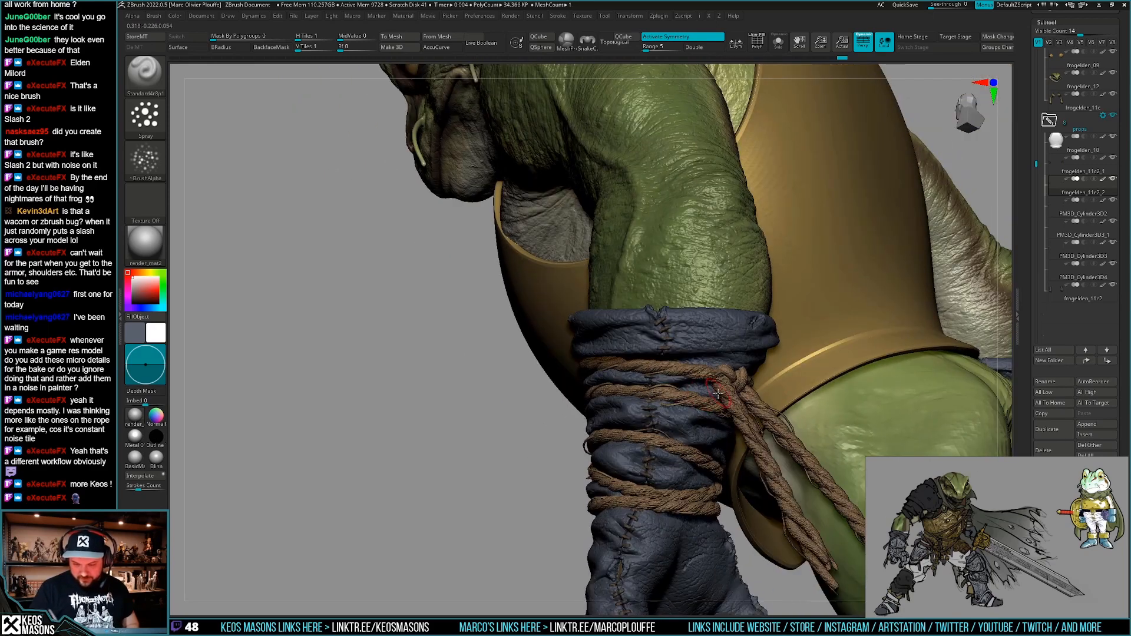
Switch back to the Move brush and try pulling the strands near the knot, undoing the stroke.
{"action": "mouse_move", "coordinate": [717, 393]}
{"action": "right_mouse_down"}
{"action": "mouse_move", "coordinate": [669, 415]}
{"action": "mouse_move", "coordinate": [695, 414]}
{"action": "right_mouse_up"}
{"action": "key", "text": "space"}
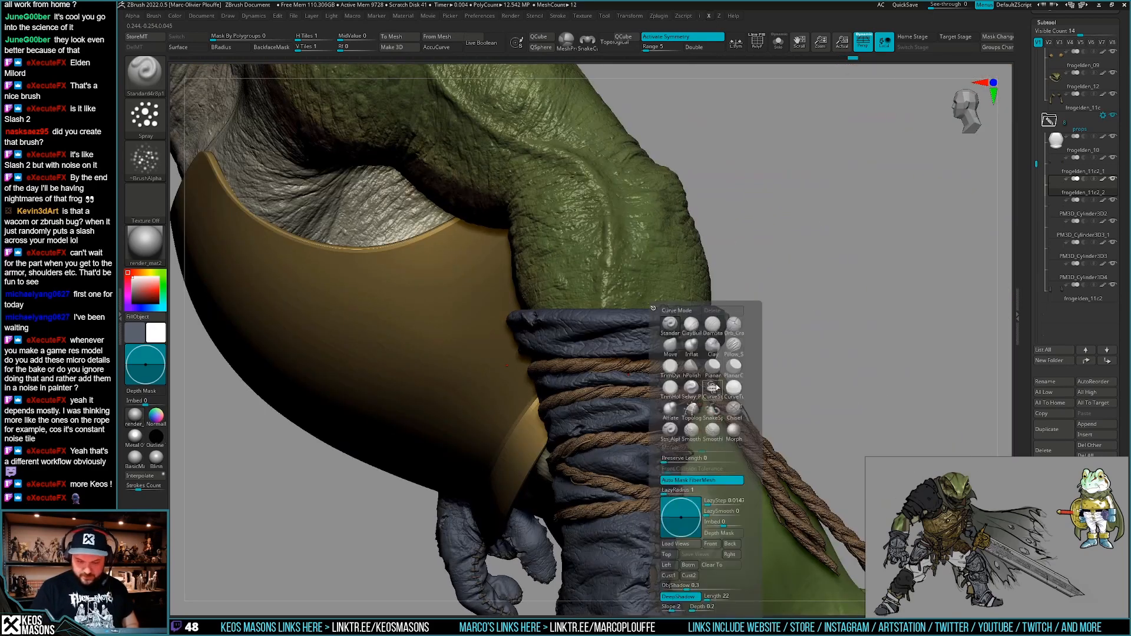
{"action": "left_click", "coordinate": [670, 368]}
{"action": "right_click_drag", "start_coordinate": [695, 354], "coordinate": [678, 401]}
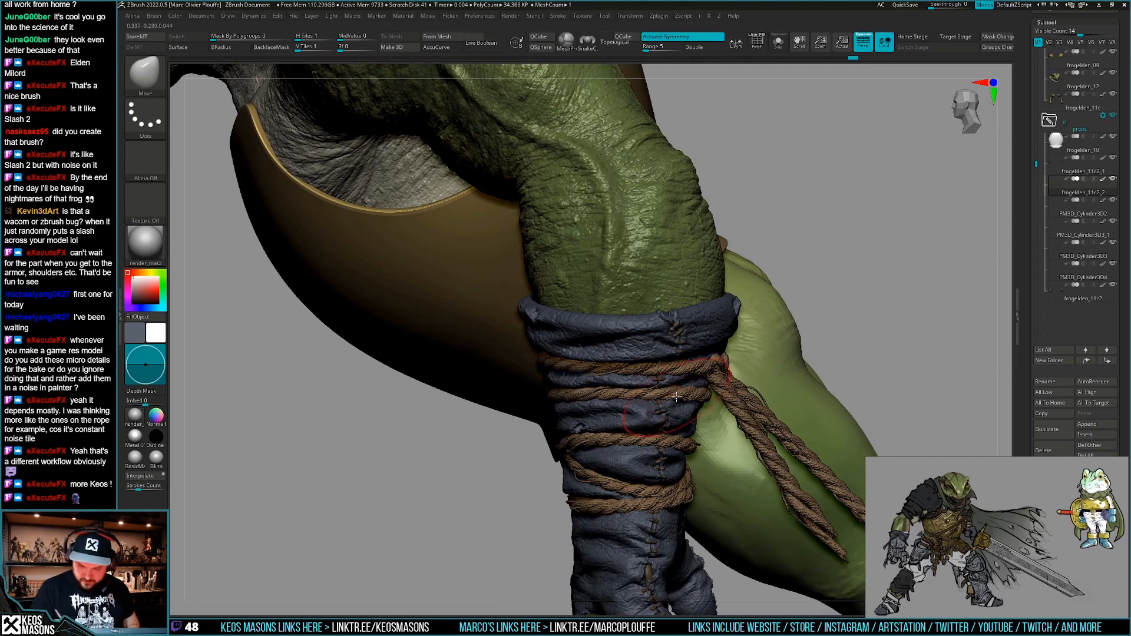
{"action": "left_click_drag", "start_coordinate": [675, 399], "coordinate": [659, 418]}
{"action": "key", "text": "ctrl+z"}
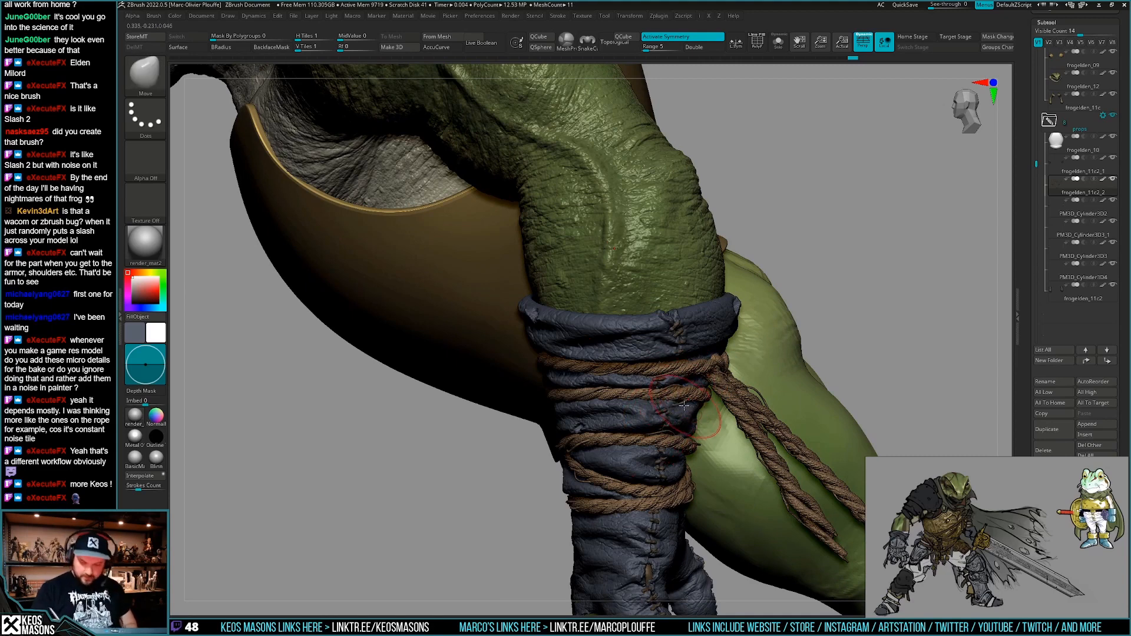
Pull the fine strands loose on the upper front wraps with the Move brush, checking them isolated.
{"action": "mouse_move", "coordinate": [675, 400]}
{"action": "right_mouse_down"}
{"action": "mouse_move", "coordinate": [687, 391]}
{"action": "mouse_move", "coordinate": [673, 401]}
{"action": "mouse_move", "coordinate": [669, 361]}
{"action": "mouse_move", "coordinate": [589, 394]}
{"action": "mouse_move", "coordinate": [645, 356]}
{"action": "mouse_move", "coordinate": [581, 341]}
{"action": "mouse_move", "coordinate": [564, 357]}
{"action": "mouse_move", "coordinate": [589, 385]}
{"action": "right_mouse_up"}
{"action": "key", "text": "alt+s"}
{"action": "key", "text": "alt+s"}
{"action": "key", "text": "alt+s"}
{"action": "key", "text": "alt+s"}
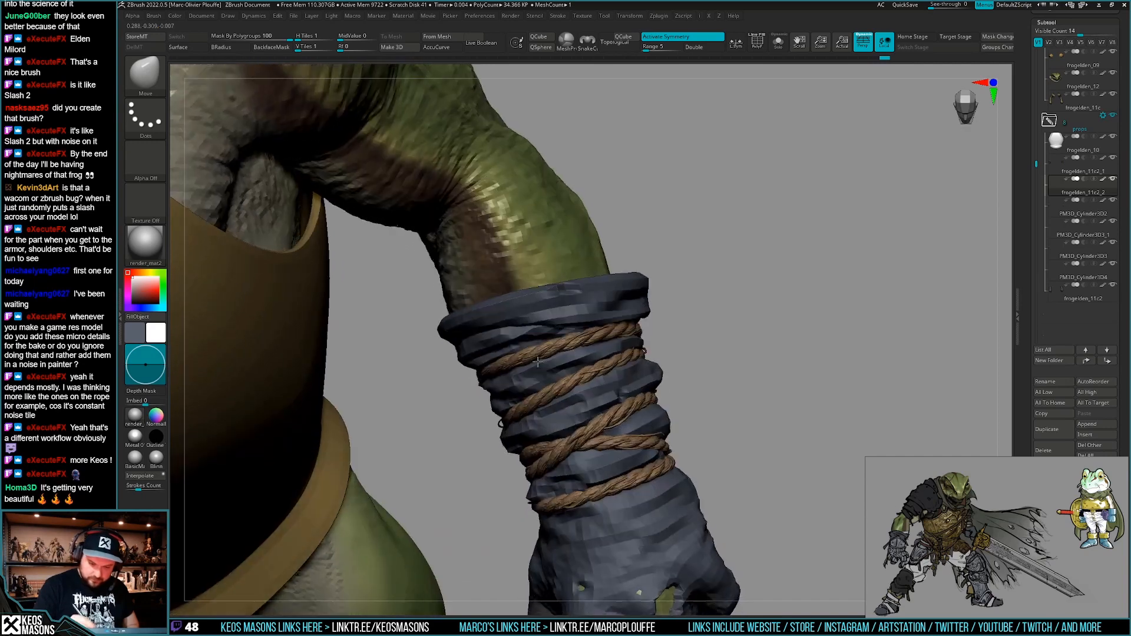
{"action": "left_click_drag", "start_coordinate": [609, 341], "coordinate": [614, 329]}
{"action": "key", "text": "space"}
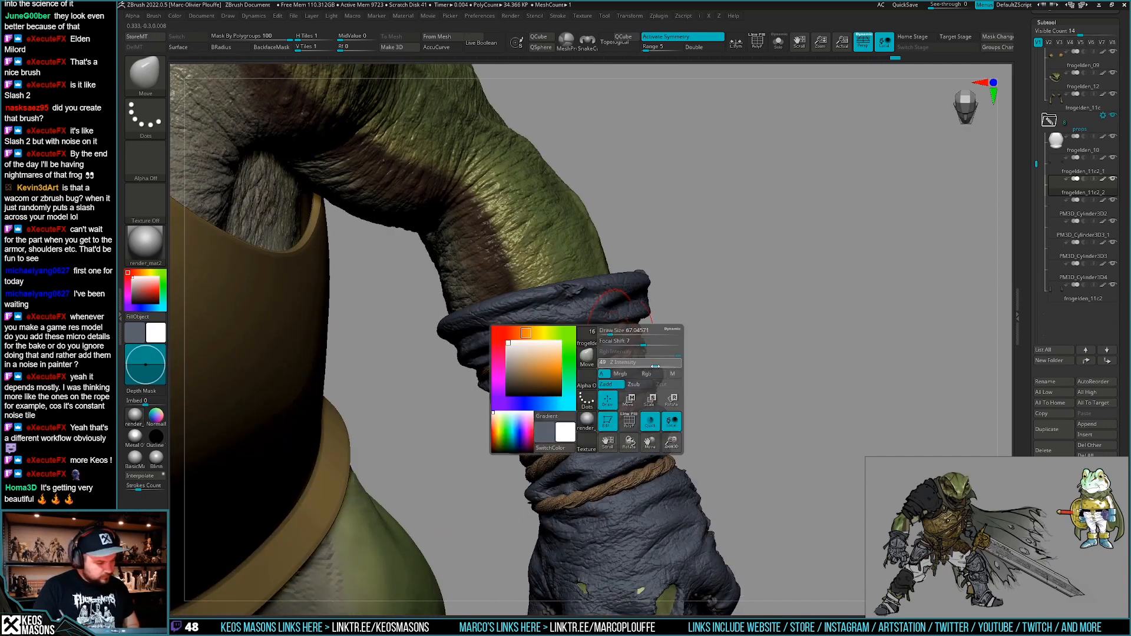
{"action": "right_click_drag", "start_coordinate": [699, 324], "coordinate": [630, 468]}
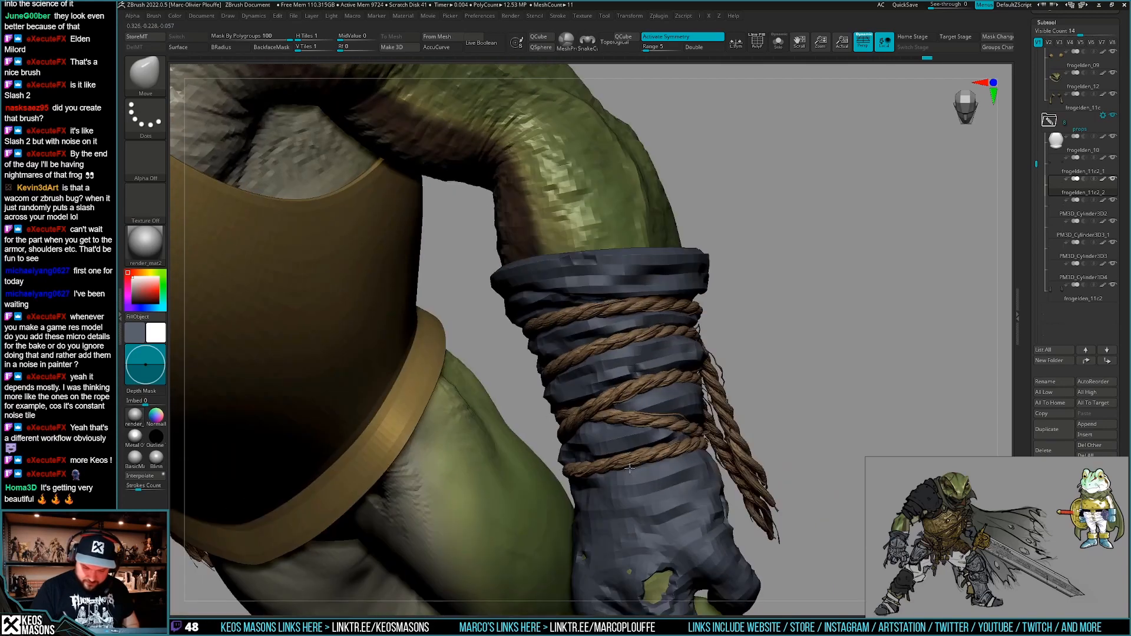
Adjust the Move brush's settings and pull fine strands out from the lower front wraps.
{"action": "key", "text": "space"}
{"action": "left_click_drag", "start_coordinate": [630, 465], "coordinate": [657, 464]}
{"action": "right_click_drag", "start_coordinate": [660, 455], "coordinate": [636, 457]}
{"action": "key", "text": "space"}
{"action": "left_click_drag", "start_coordinate": [639, 456], "coordinate": [632, 454]}
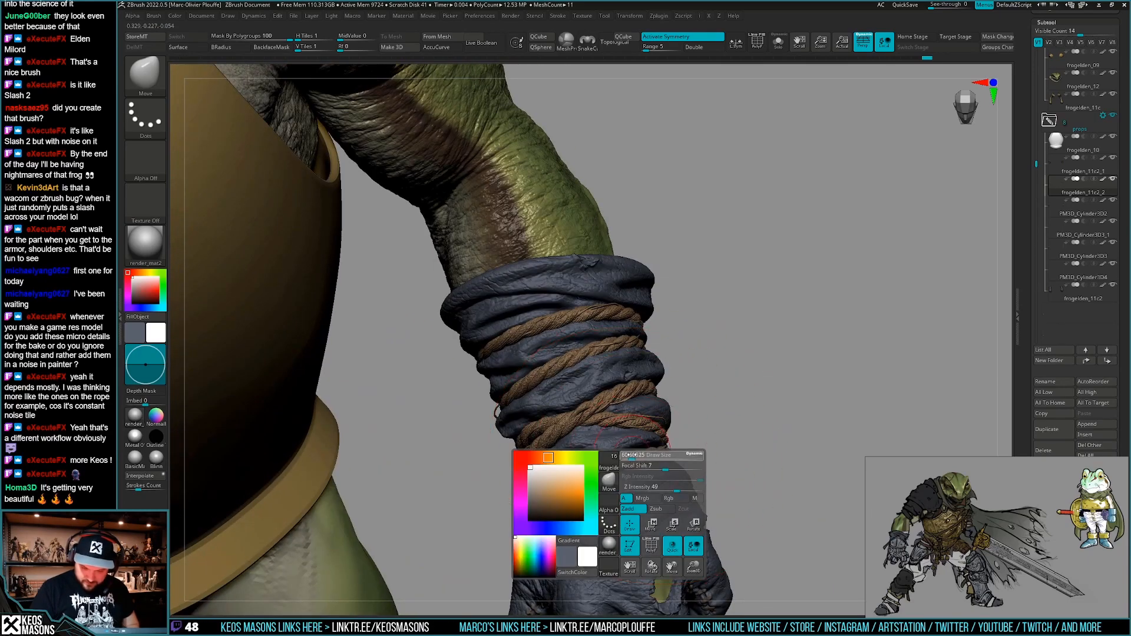
Examine the fine strands isolated and on the full arm from the front and outer side.
{"action": "right_click_drag", "start_coordinate": [635, 476], "coordinate": [516, 342]}
{"action": "right_click_drag", "start_coordinate": [692, 346], "coordinate": [685, 336]}
{"action": "mouse_move", "coordinate": [707, 377]}
{"action": "right_mouse_down"}
{"action": "mouse_move", "coordinate": [794, 382]}
{"action": "mouse_move", "coordinate": [646, 394]}
{"action": "mouse_move", "coordinate": [659, 388]}
{"action": "mouse_move", "coordinate": [642, 409]}
{"action": "mouse_move", "coordinate": [642, 395]}
{"action": "mouse_move", "coordinate": [628, 446]}
{"action": "mouse_move", "coordinate": [628, 366]}
{"action": "mouse_move", "coordinate": [649, 342]}
{"action": "mouse_move", "coordinate": [647, 318]}
{"action": "right_mouse_up"}
{"action": "key", "text": "alt+s"}
{"action": "key", "text": "alt+s"}
{"action": "right_click", "coordinate": [628, 446]}
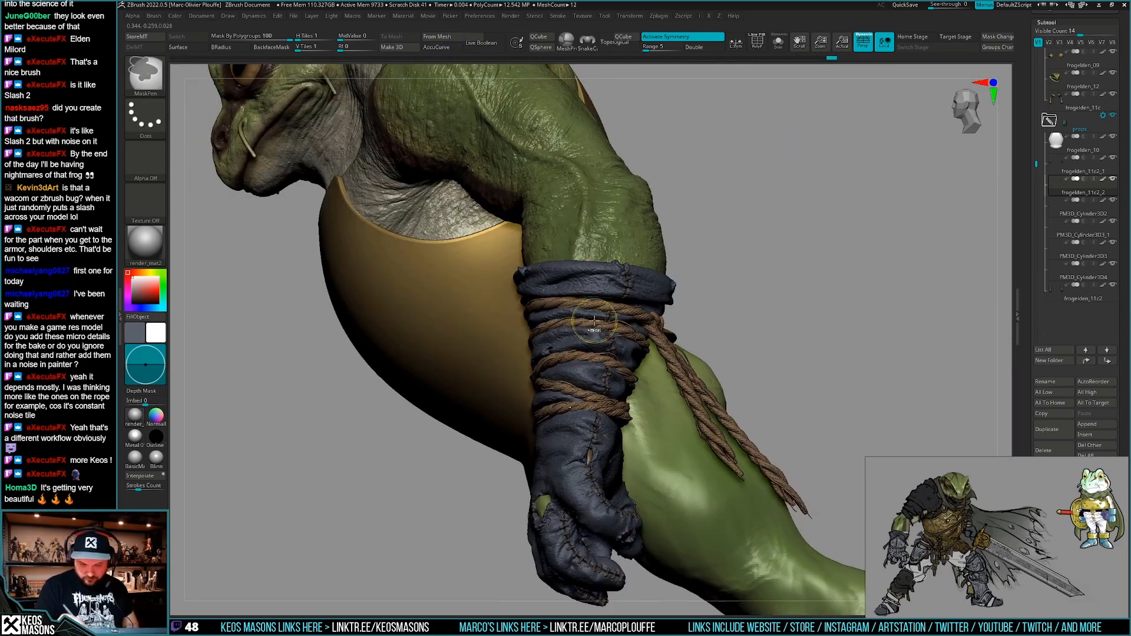
Turn on AccuCurve for the Move brush and pull pointed fine strands out around the lower wraps and palm side.
{"action": "right_click_drag", "start_coordinate": [589, 354], "coordinate": [594, 439]}
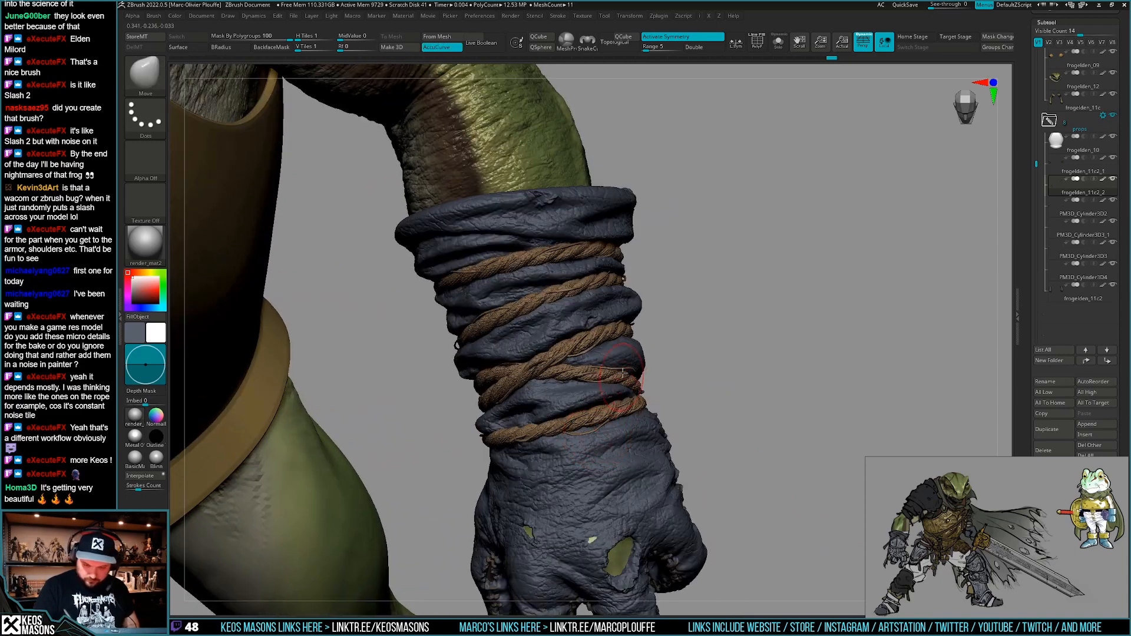
{"action": "right_click_drag", "start_coordinate": [623, 373], "coordinate": [494, 380]}
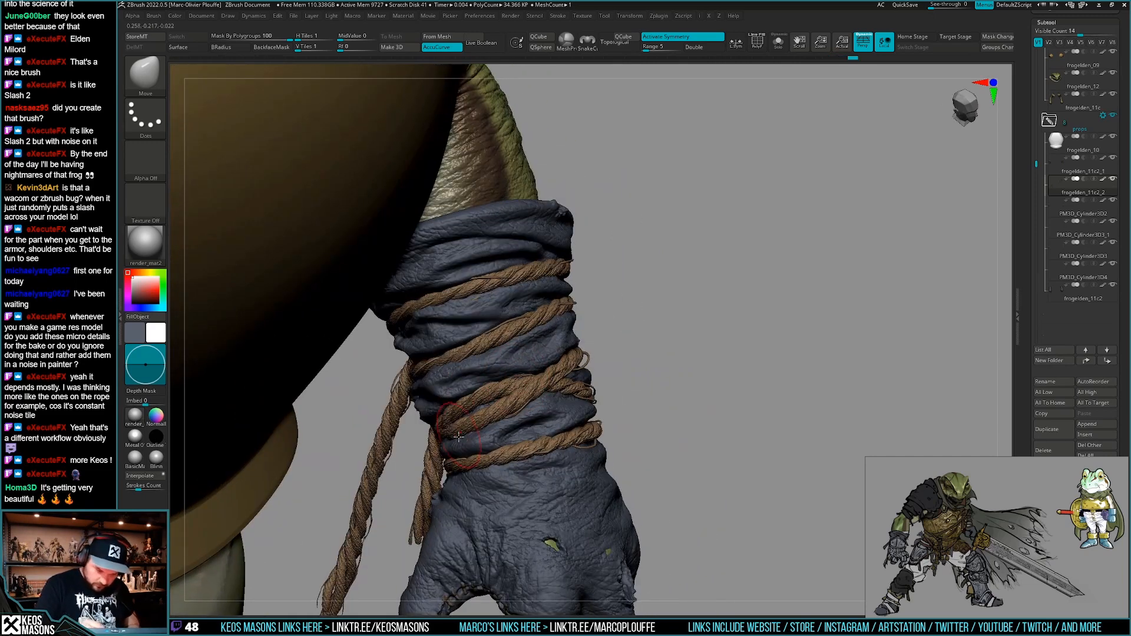
{"action": "right_click_drag", "start_coordinate": [446, 436], "coordinate": [484, 378]}
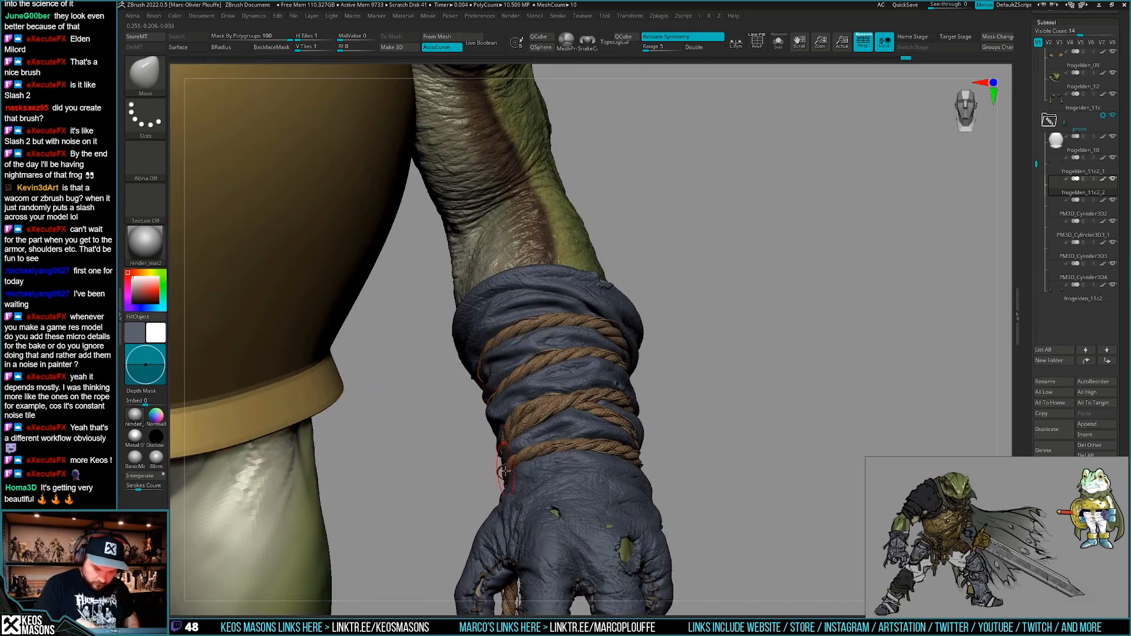
{"action": "right_click_drag", "start_coordinate": [504, 471], "coordinate": [490, 398]}
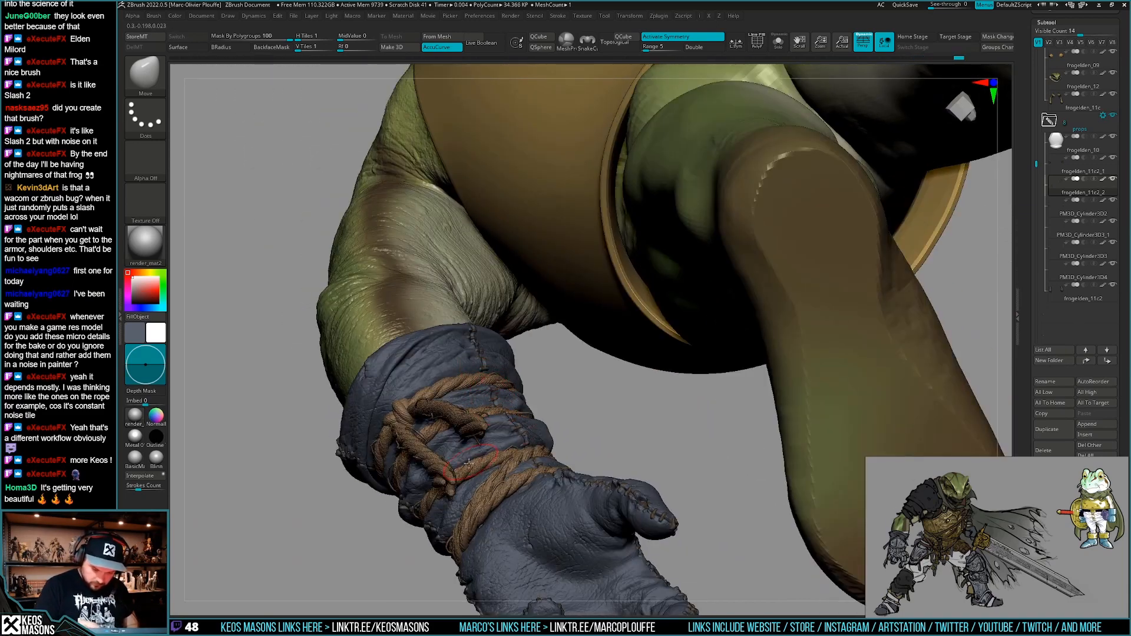
{"action": "right_click_drag", "start_coordinate": [468, 463], "coordinate": [710, 537]}
{"action": "mouse_move", "coordinate": [701, 480]}
{"action": "right_mouse_down", "text": "ctrl"}
{"action": "mouse_move", "coordinate": [713, 487]}
{"action": "mouse_move", "coordinate": [704, 492]}
{"action": "right_mouse_up", "text": "ctrl"}
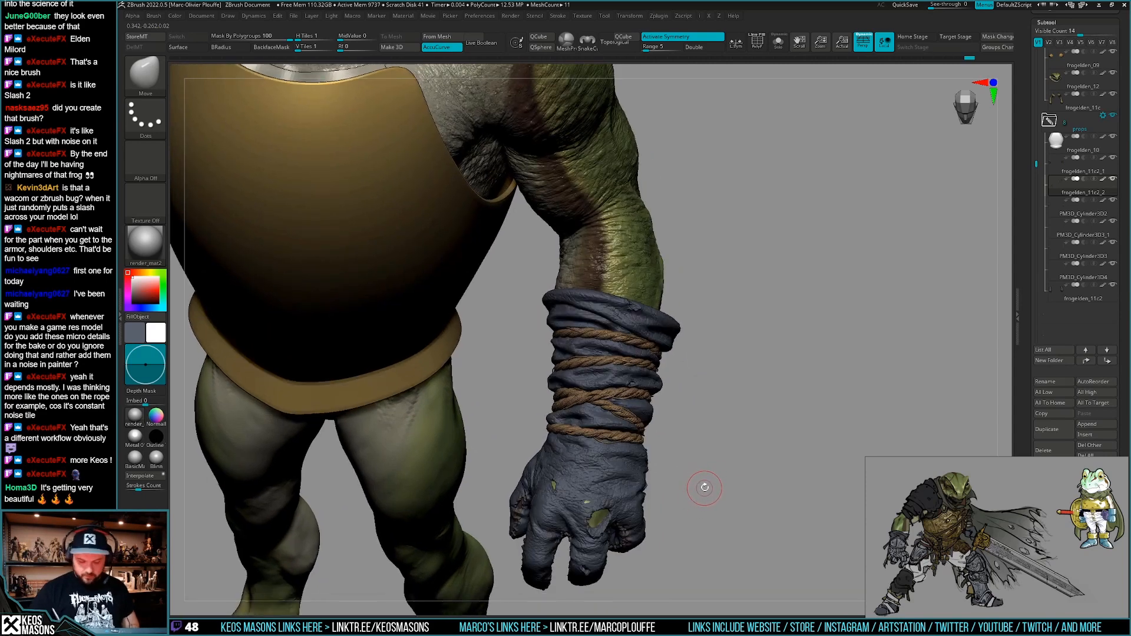
Switch to the Spray-stroke Standard brush and roughen the fine strands around the wrist wraps, from the front to the knot side and back.
{"action": "key", "text": "space"}
{"action": "left_click", "coordinate": [672, 327]}
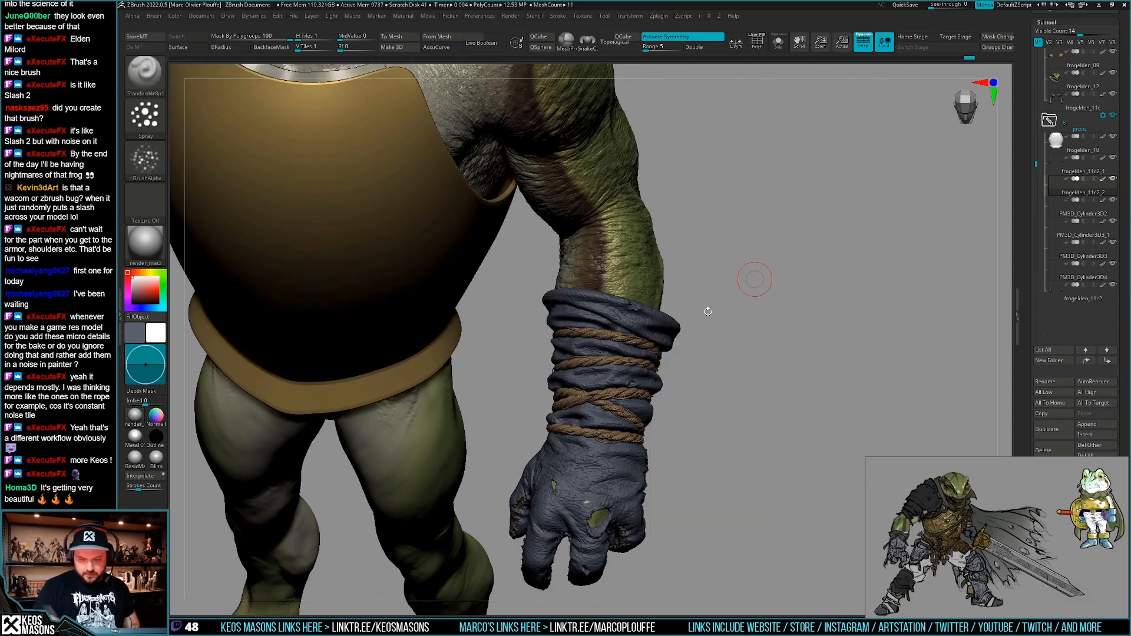
{"action": "key", "text": "alt+s"}
{"action": "mouse_move", "coordinate": [674, 368]}
{"action": "right_mouse_down", "text": "ctrl"}
{"action": "mouse_move", "coordinate": [661, 412]}
{"action": "mouse_move", "coordinate": [669, 404]}
{"action": "right_mouse_up", "text": "ctrl"}
{"action": "key", "text": "alt+s"}
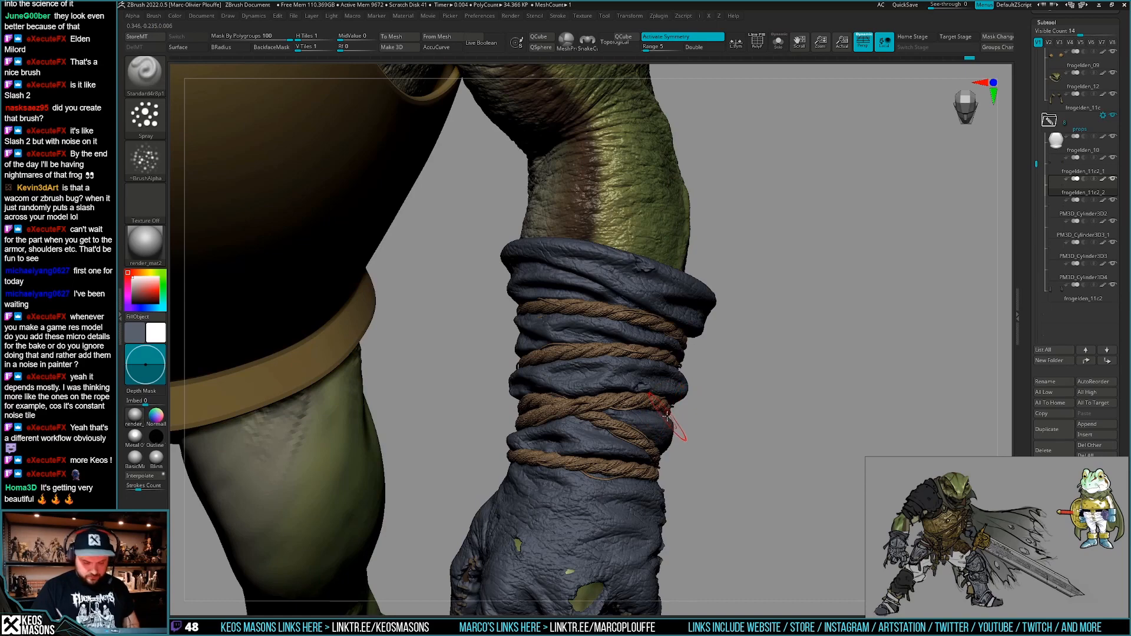
{"action": "right_click_drag", "start_coordinate": [624, 431], "coordinate": [695, 354]}
{"action": "right_click_drag", "start_coordinate": [728, 432], "coordinate": [671, 412]}
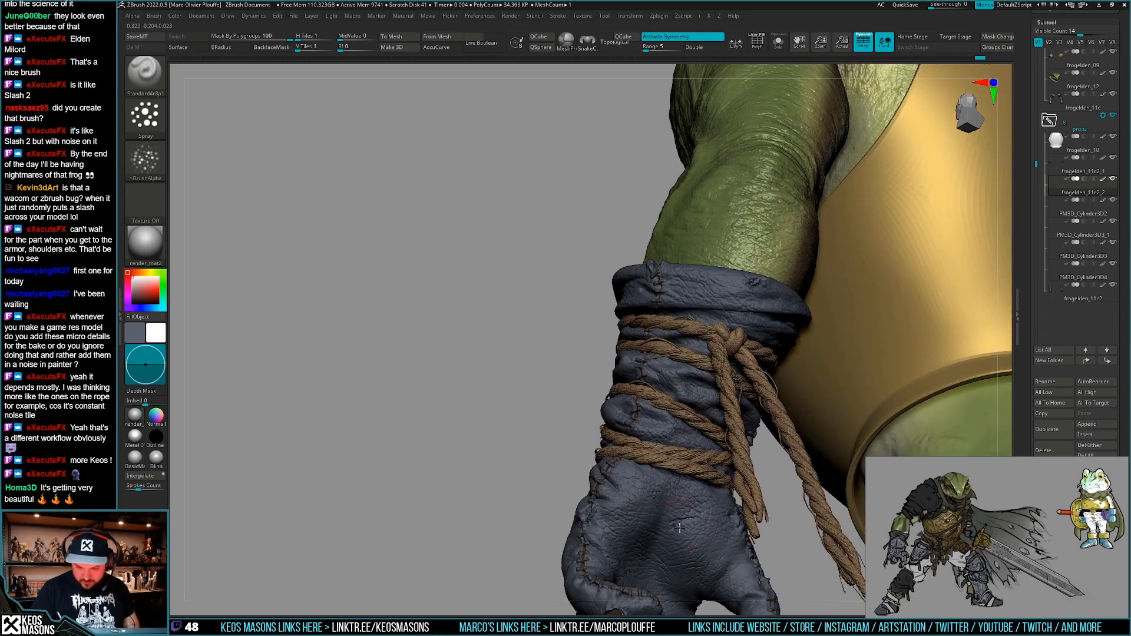
{"action": "right_click_drag", "start_coordinate": [679, 527], "coordinate": [716, 388]}
{"action": "right_click_drag", "start_coordinate": [735, 443], "coordinate": [702, 366]}
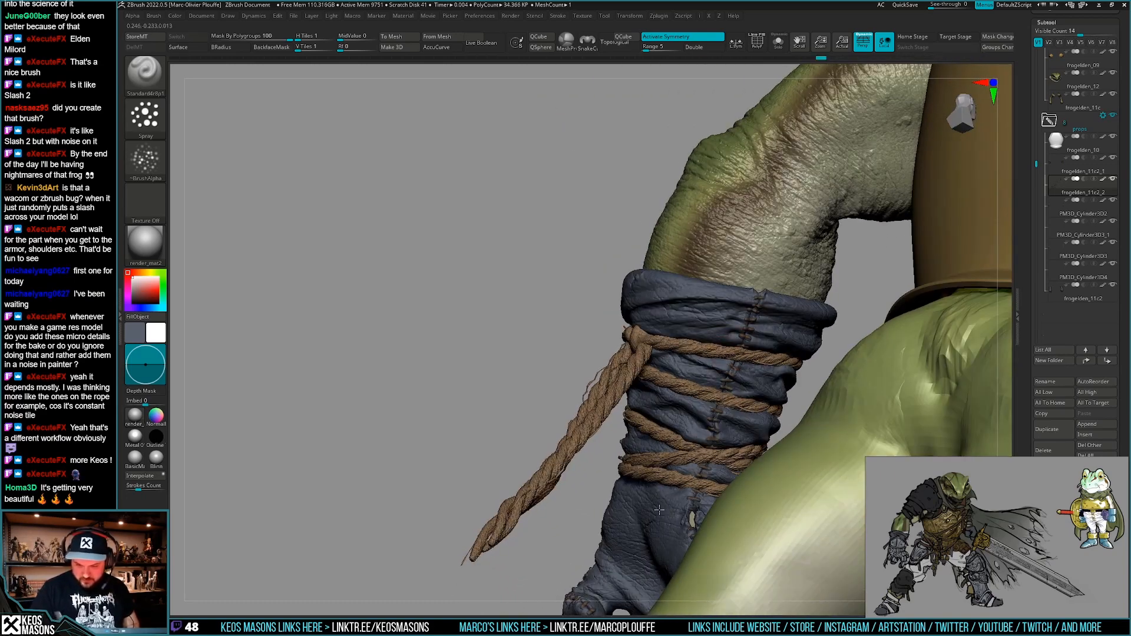
{"action": "right_click_drag", "start_coordinate": [669, 499], "coordinate": [661, 417]}
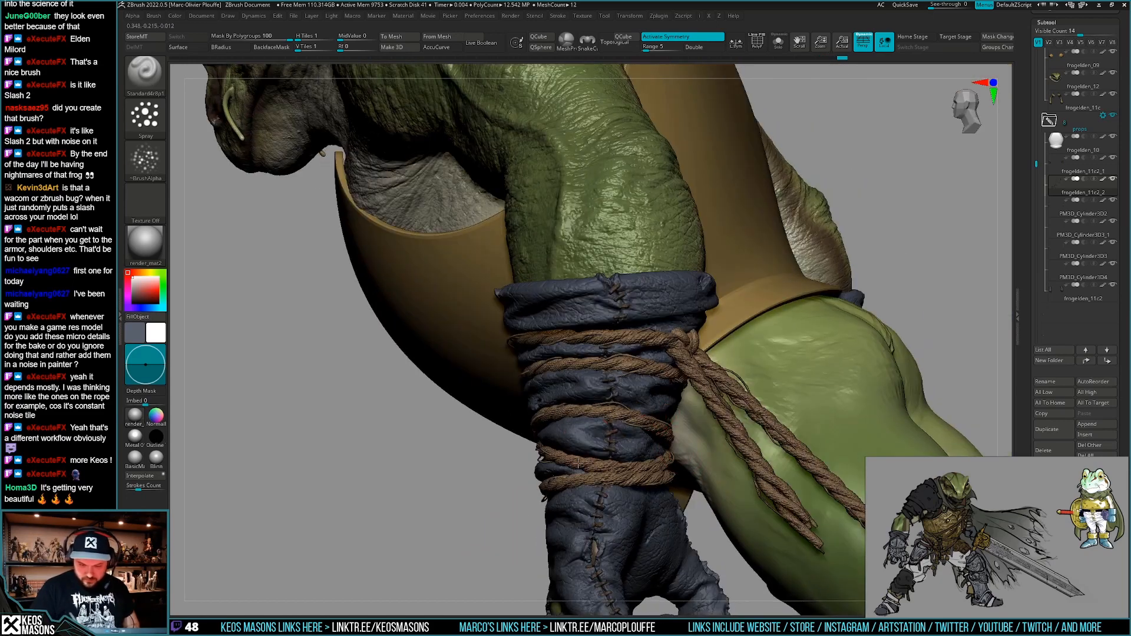
{"action": "right_click_drag", "start_coordinate": [597, 496], "coordinate": [620, 416]}
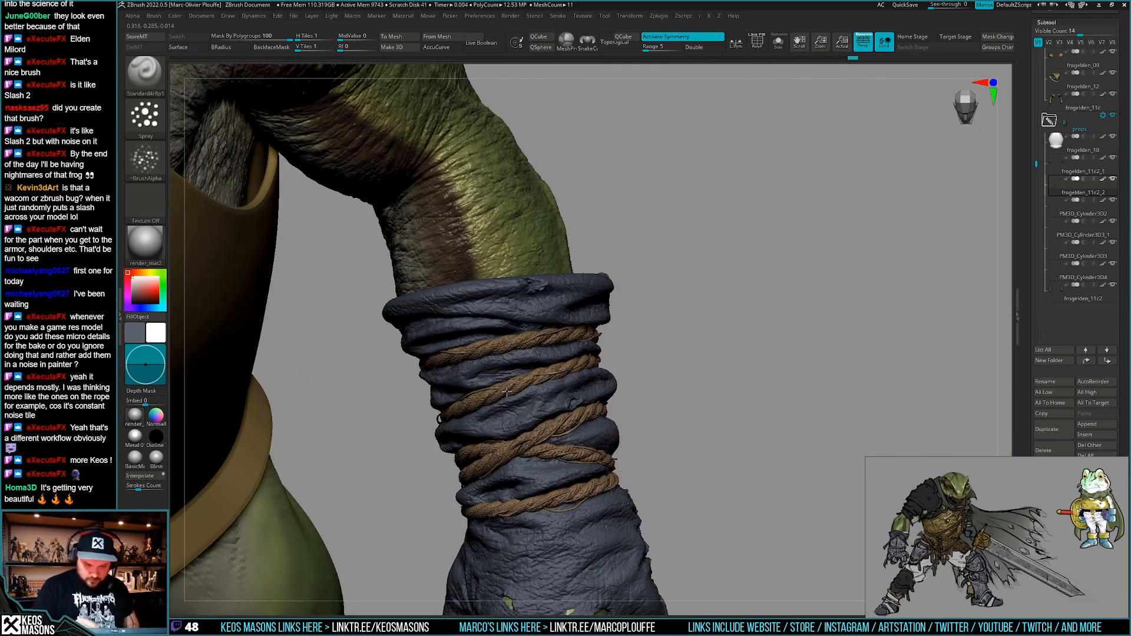
Isolate the fine strands around the wrist ropes and mirror them so both wrists carry the same fraying, keeping X symmetry on.
{"action": "right_click_drag", "start_coordinate": [504, 506], "coordinate": [594, 505]}
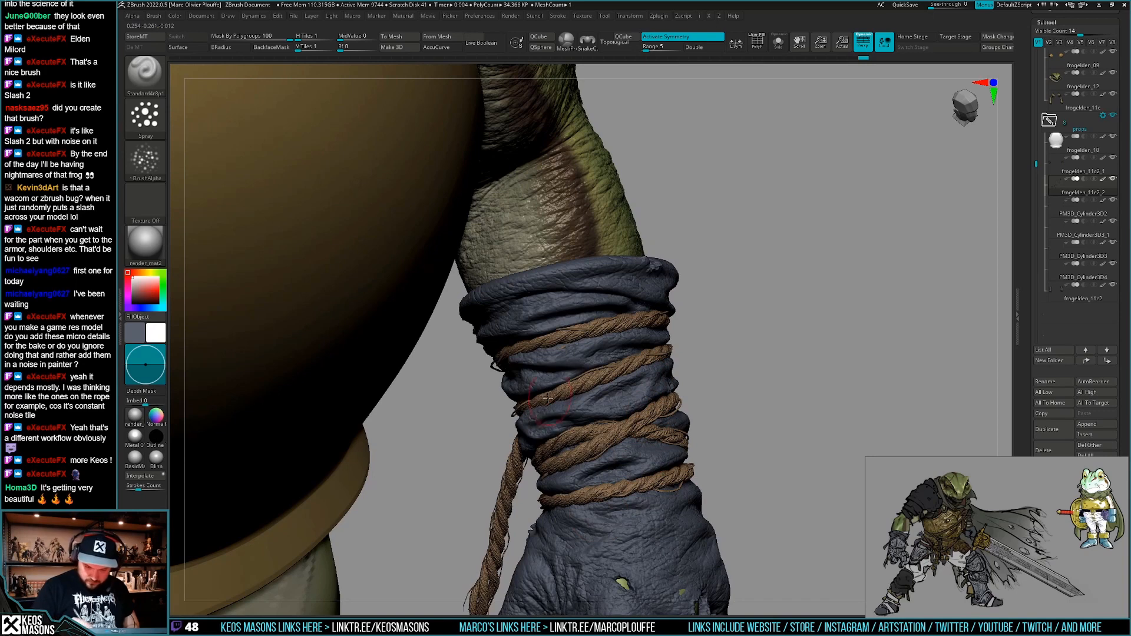
{"action": "right_click_drag", "start_coordinate": [556, 400], "coordinate": [564, 375]}
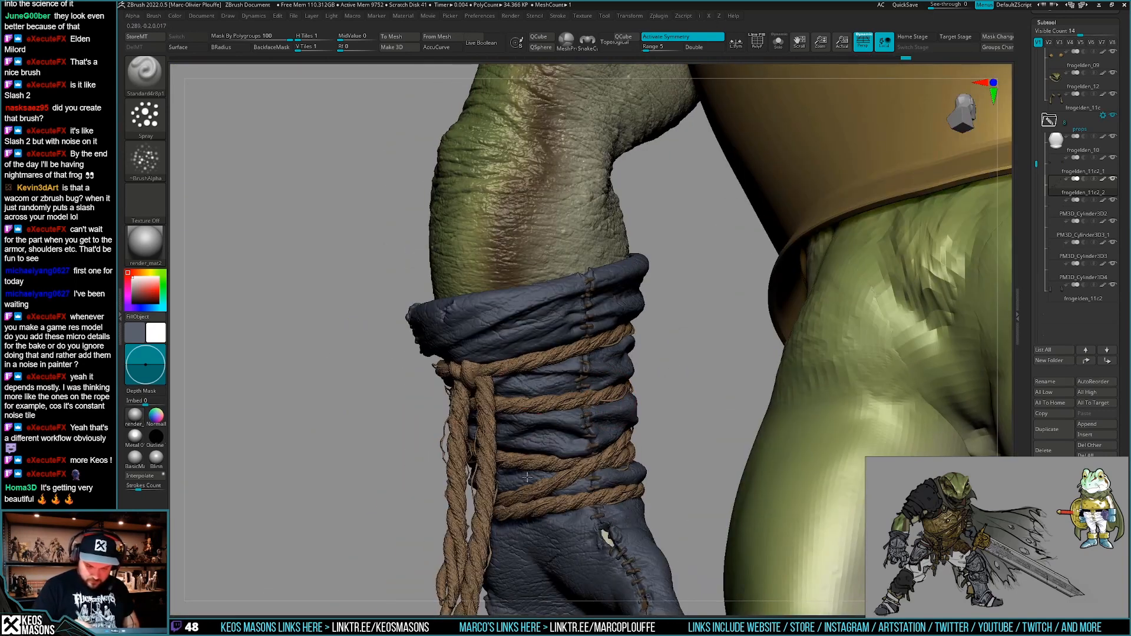
{"action": "right_click_drag", "start_coordinate": [580, 414], "coordinate": [654, 417]}
{"action": "right_click_drag", "start_coordinate": [653, 416], "coordinate": [775, 422], "text": "ctrl"}
{"action": "right_click_drag", "start_coordinate": [752, 474], "coordinate": [768, 421], "text": "ctrl"}
{"action": "key", "text": "shift+f"}
{"action": "key", "text": "shift+f"}
{"action": "key", "text": "shift+s"}
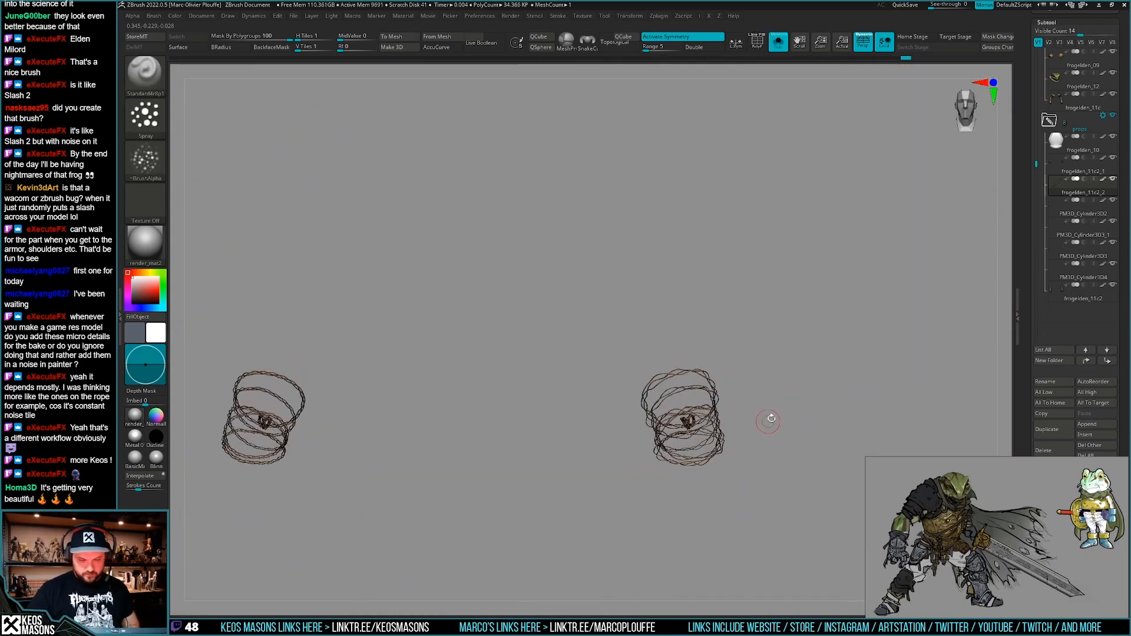
{"action": "key", "text": "space"}
{"action": "left_click", "coordinate": [783, 511]}
{"action": "key", "text": "ctrl+z"}
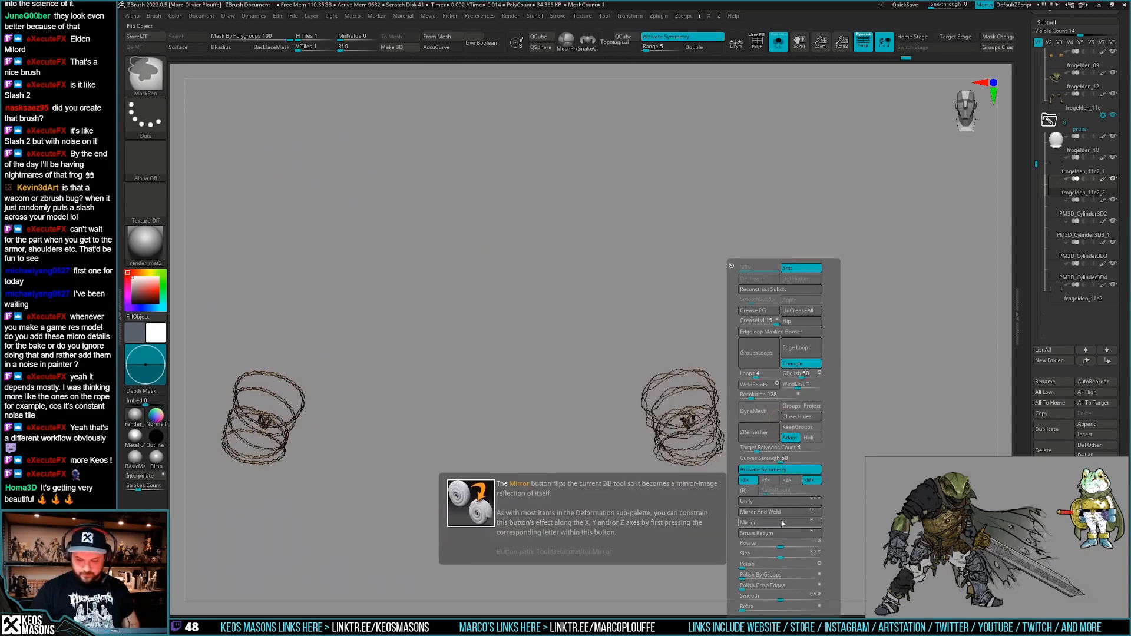
{"action": "left_click", "coordinate": [783, 522]}
{"action": "key", "text": "x"}
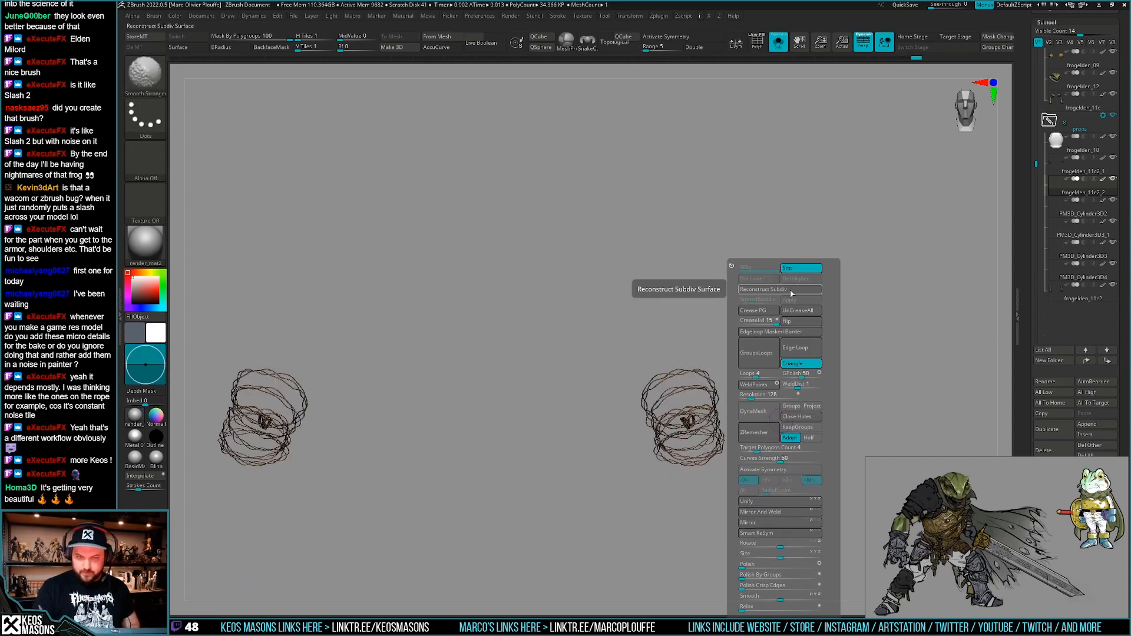
{"action": "key", "text": "x"}
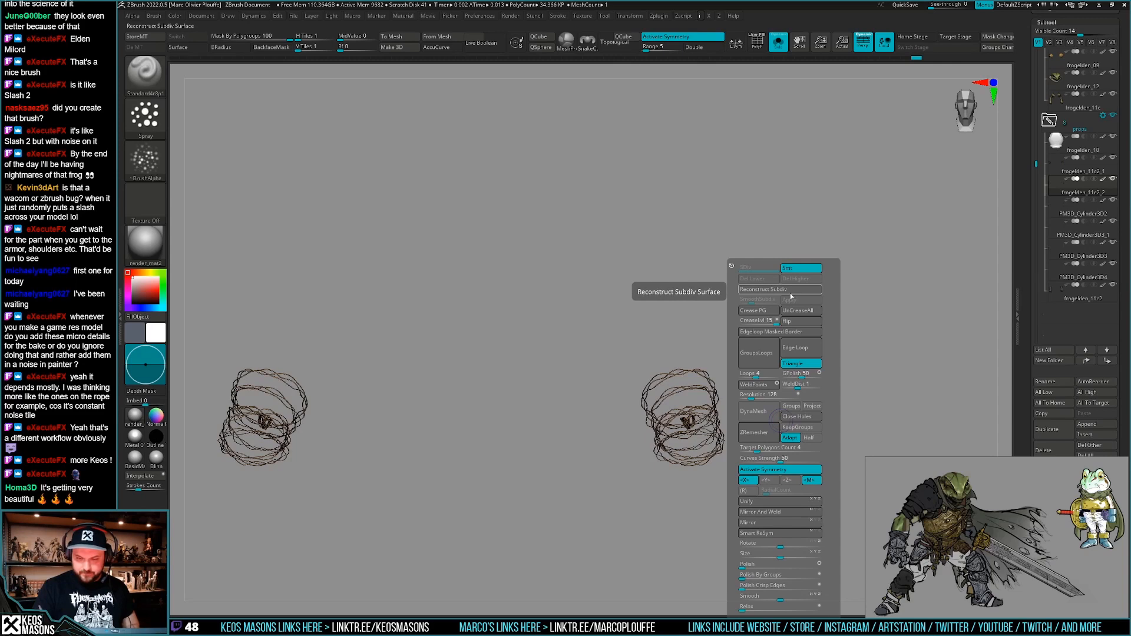
Make the wrapped wrist ropes the active subtool and show the whole character again without the wireframe.
{"action": "key", "text": "Down"}
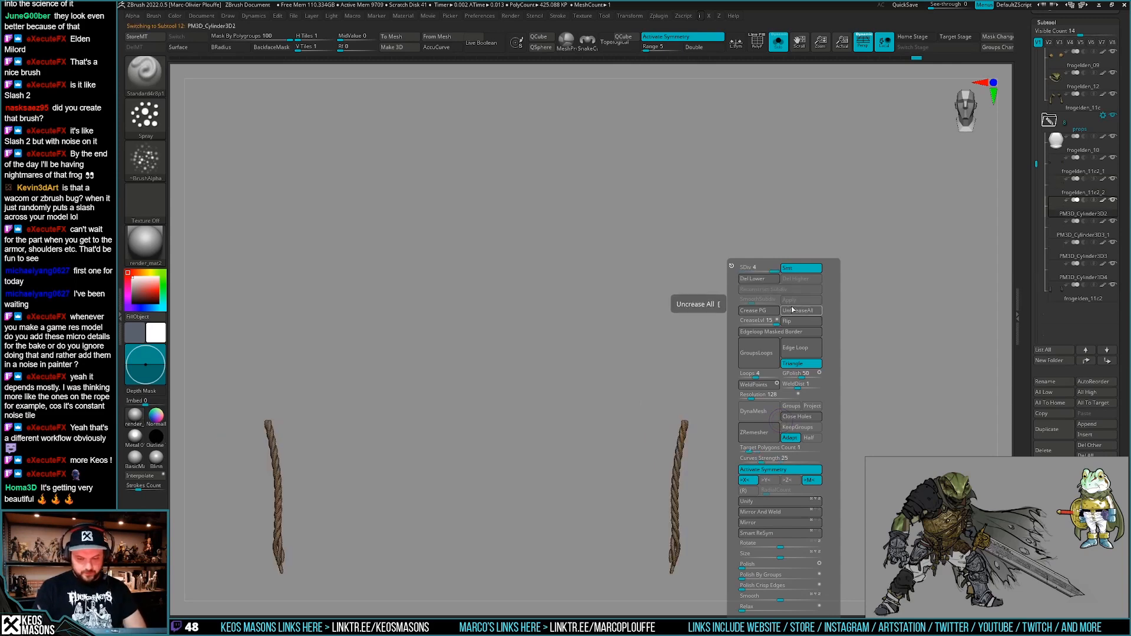
{"action": "key", "text": "Up"}
{"action": "key", "text": "Up"}
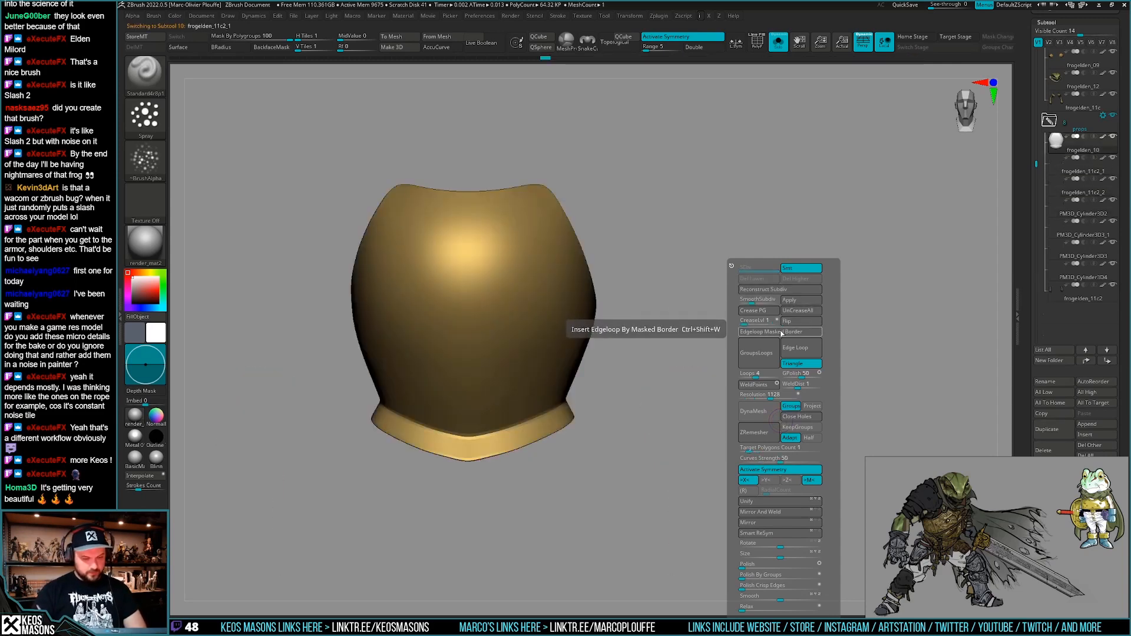
{"action": "key", "text": "Up"}
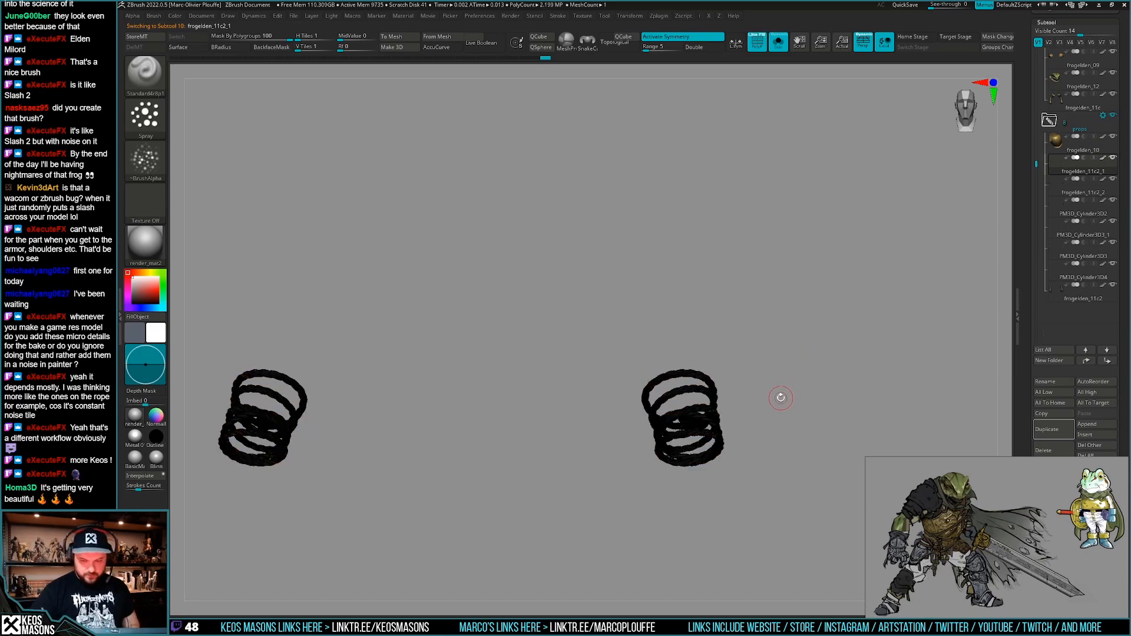
{"action": "key", "text": "shift+f"}
{"action": "key", "text": "alt+s"}
{"action": "left_click_drag", "start_coordinate": [780, 384], "coordinate": [771, 412]}
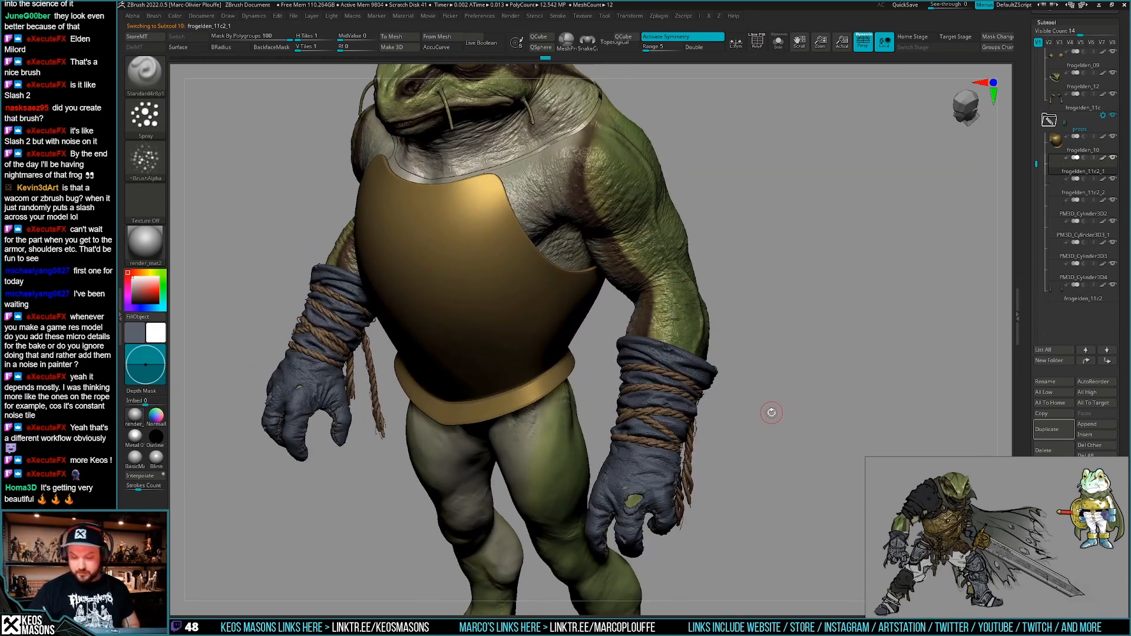
Turn off the painted colour display on the subtools and hide the breastplate.
{"action": "left_click_drag", "start_coordinate": [1028, 301], "coordinate": [1028, 360]}
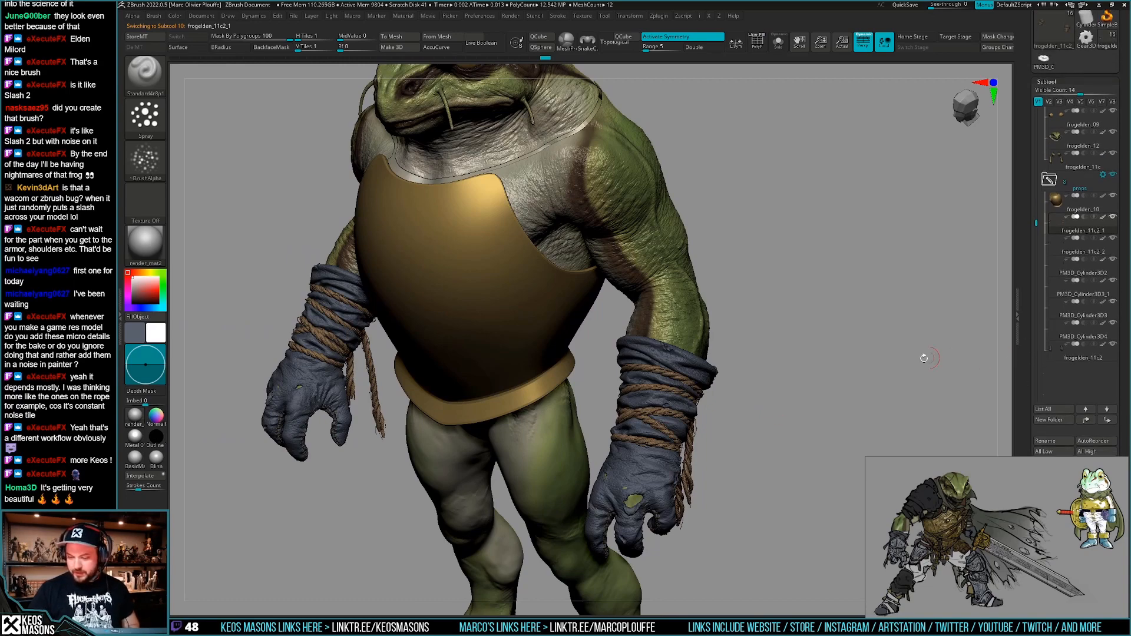
{"action": "left_click_drag", "start_coordinate": [923, 358], "coordinate": [840, 398]}
{"action": "left_click", "coordinate": [1102, 281], "text": "shift"}
{"action": "left_click", "coordinate": [1115, 198]}
{"action": "left_click", "coordinate": [1113, 196]}
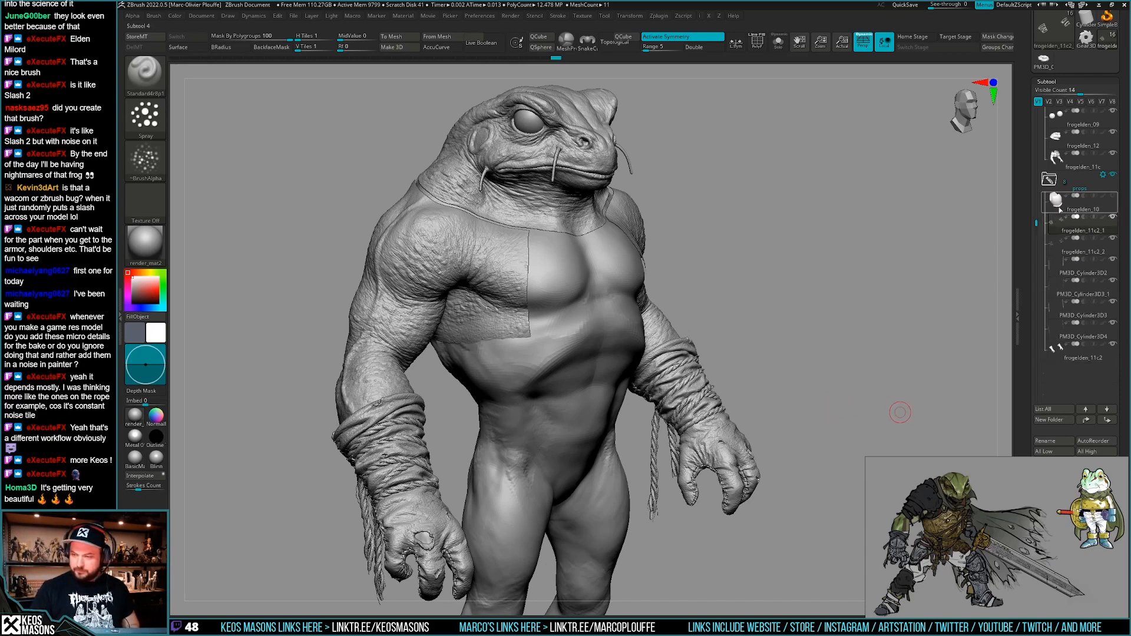
Move the breastplate subtool out of the armour folder to the end of the subtool list.
{"action": "left_click_drag", "start_coordinate": [1058, 209], "coordinate": [1054, 356]}
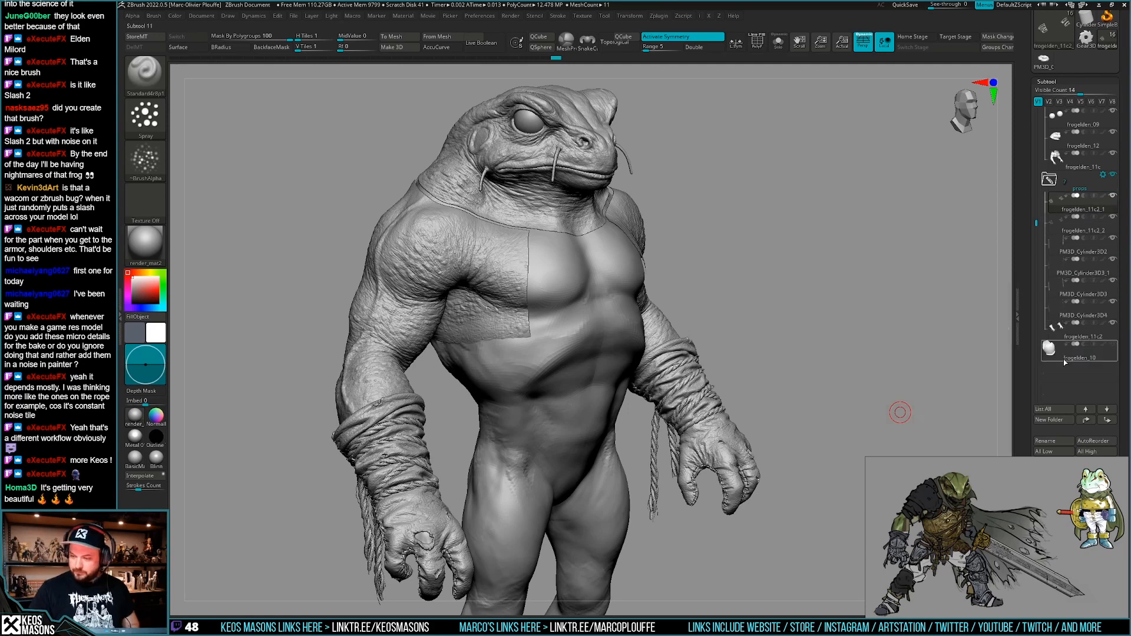
{"action": "left_click", "coordinate": [1049, 423]}
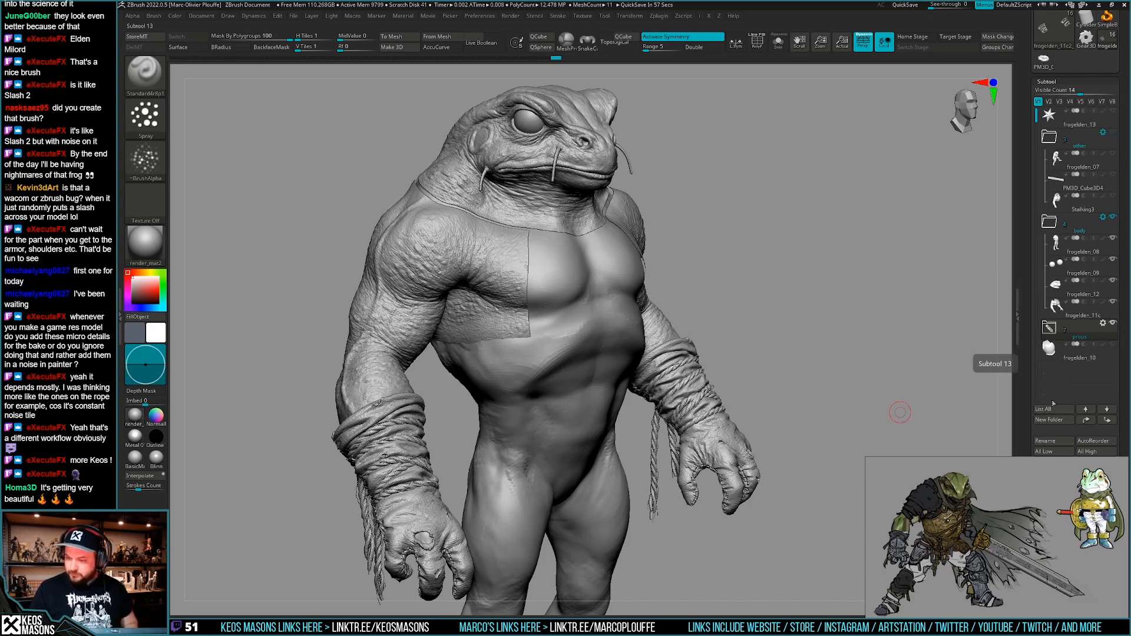
{"action": "left_click", "coordinate": [1048, 328]}
Rename the folder holding the gloves and wrist ropes to arm.
{"action": "left_click_drag", "start_coordinate": [1036, 116], "coordinate": [1036, 192]}
{"action": "left_click", "coordinate": [1103, 196]}
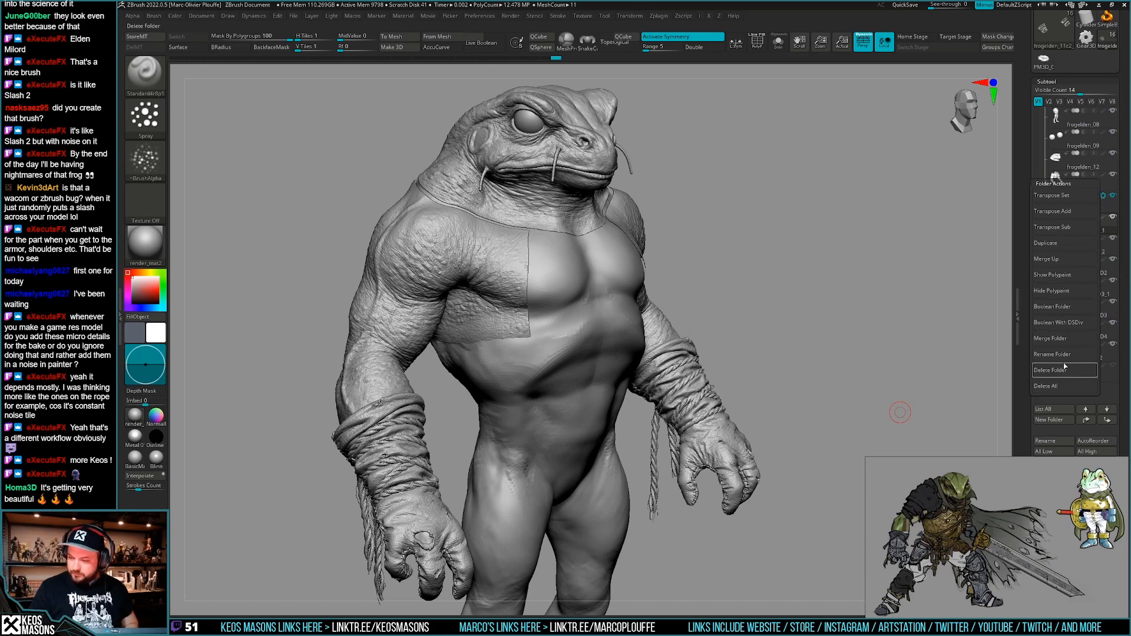
{"action": "left_click", "coordinate": [1058, 355]}
{"action": "type", "text": "arm"}
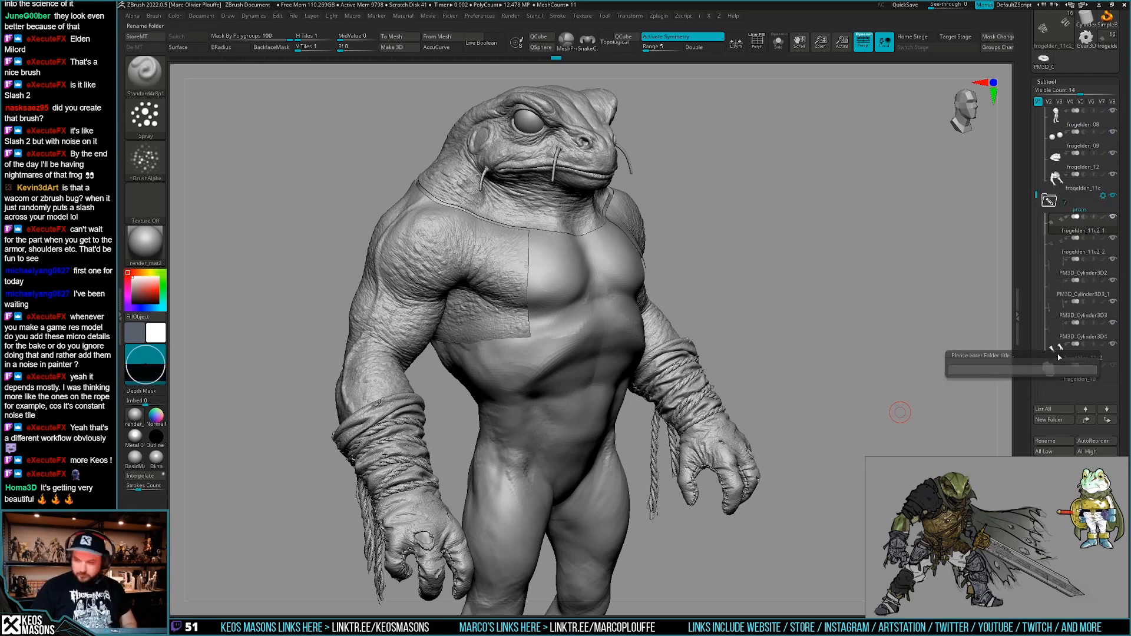
{"action": "key", "text": "Return"}
Put the breastplate in a new folder named torso and hide that folder.
{"action": "left_click", "coordinate": [1066, 374]}
{"action": "left_click", "coordinate": [1071, 420]}
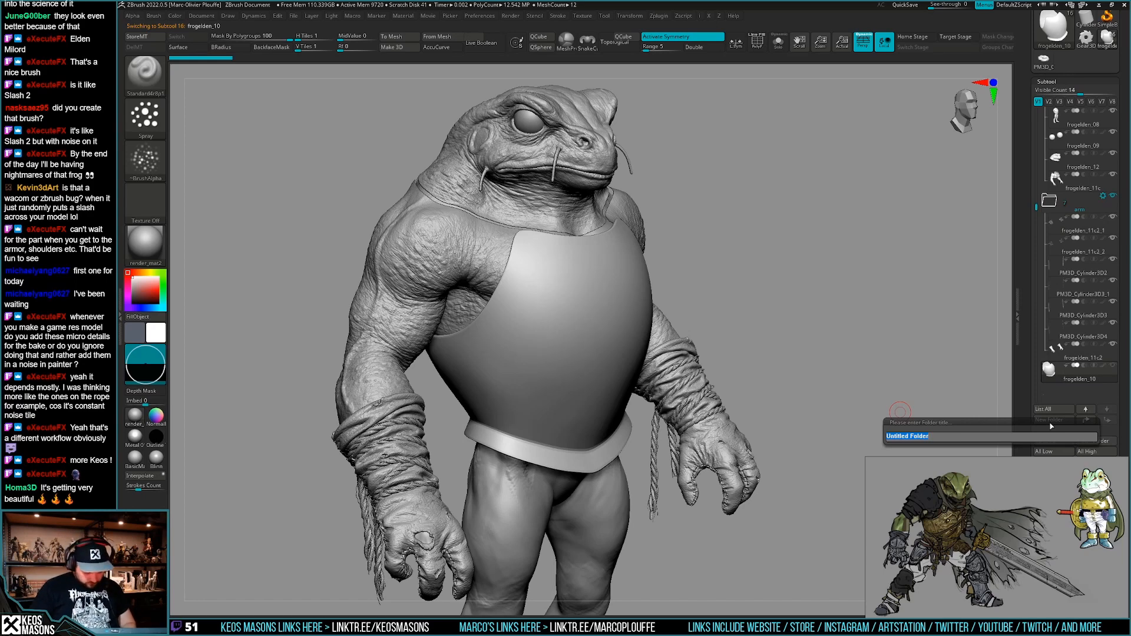
{"action": "type", "text": "torso"}
{"action": "key", "text": "Return"}
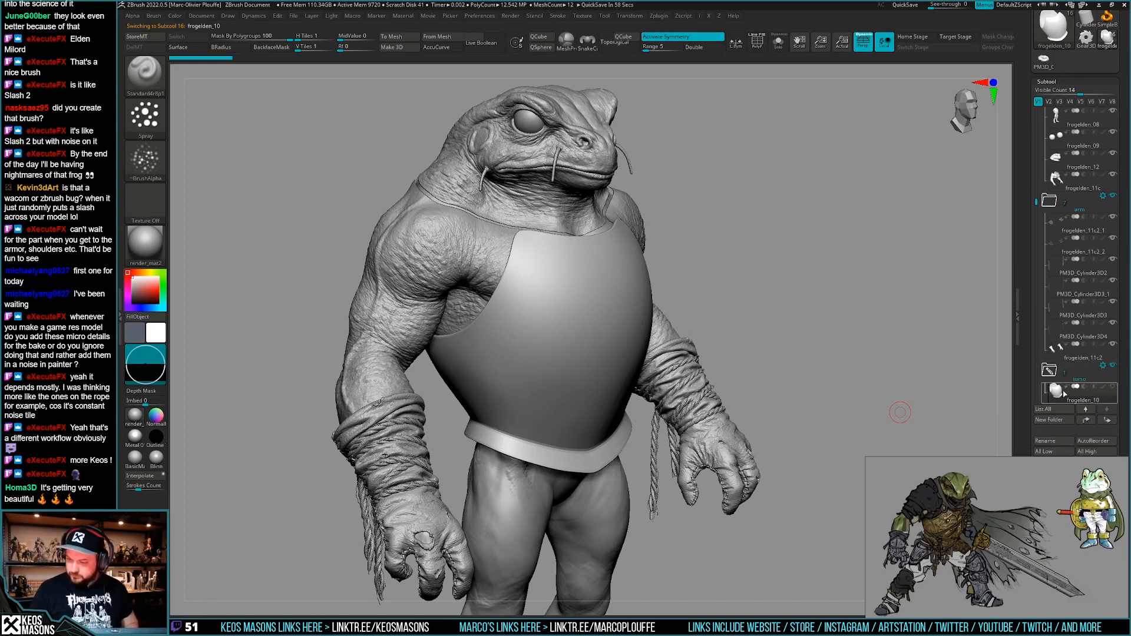
{"action": "left_click", "coordinate": [1116, 364]}
{"action": "left_click", "coordinate": [1113, 366]}
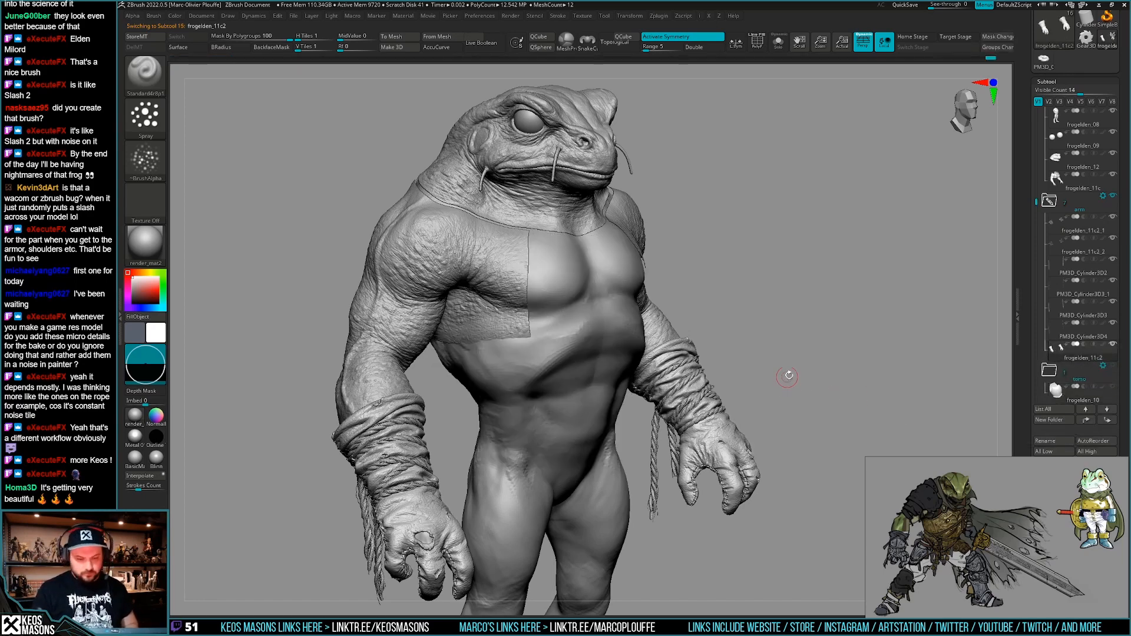
Examine the character's chest, arms and wrapped wrists from the front and both sides with the breastplate hidden.
{"action": "left_click_drag", "start_coordinate": [794, 416], "coordinate": [788, 443]}
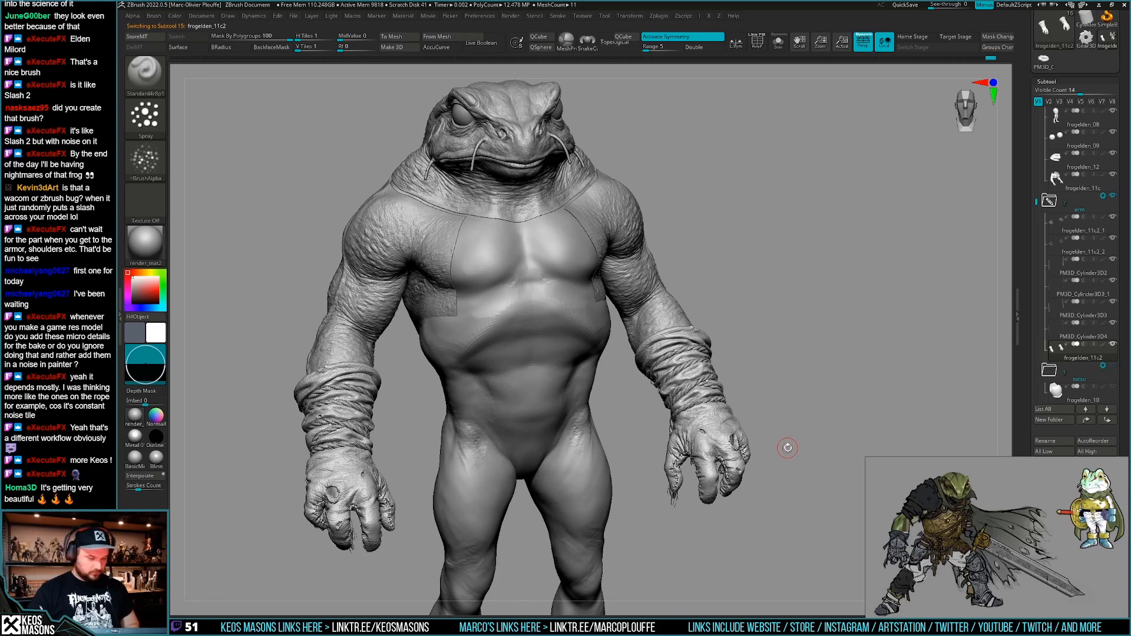
{"action": "key", "text": "ctrl+shift"}
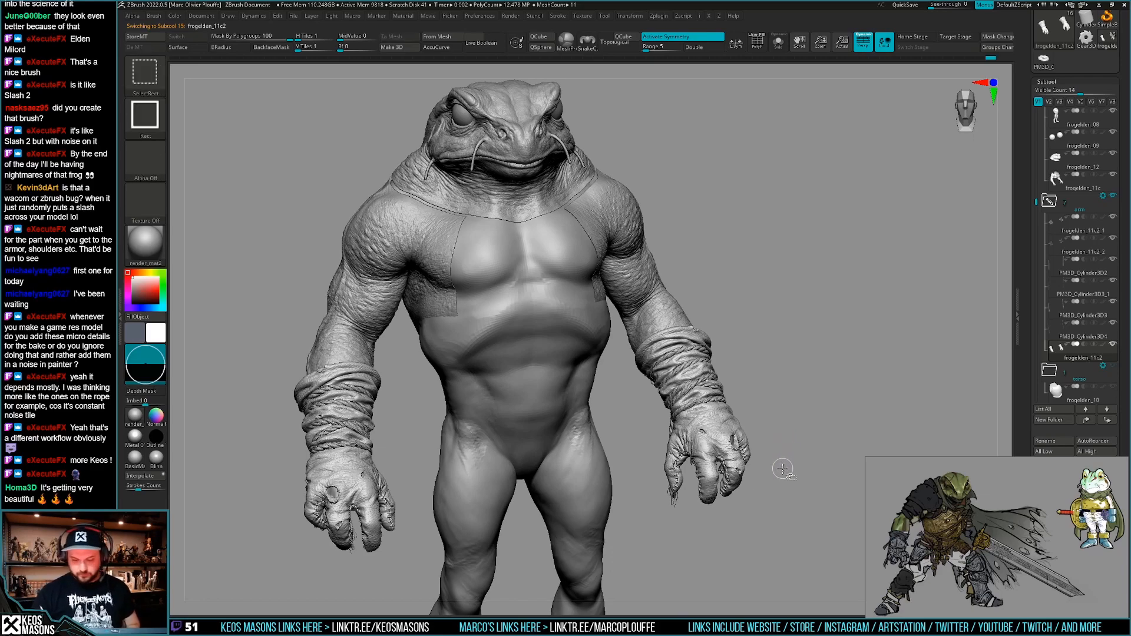
{"action": "mouse_move", "coordinate": [780, 466]}
{"action": "left_mouse_down"}
{"action": "mouse_move", "coordinate": [788, 429]}
{"action": "mouse_move", "coordinate": [779, 435]}
{"action": "mouse_move", "coordinate": [800, 433]}
{"action": "mouse_move", "coordinate": [774, 457]}
{"action": "mouse_move", "coordinate": [776, 475]}
{"action": "mouse_move", "coordinate": [781, 466]}
{"action": "left_mouse_up"}
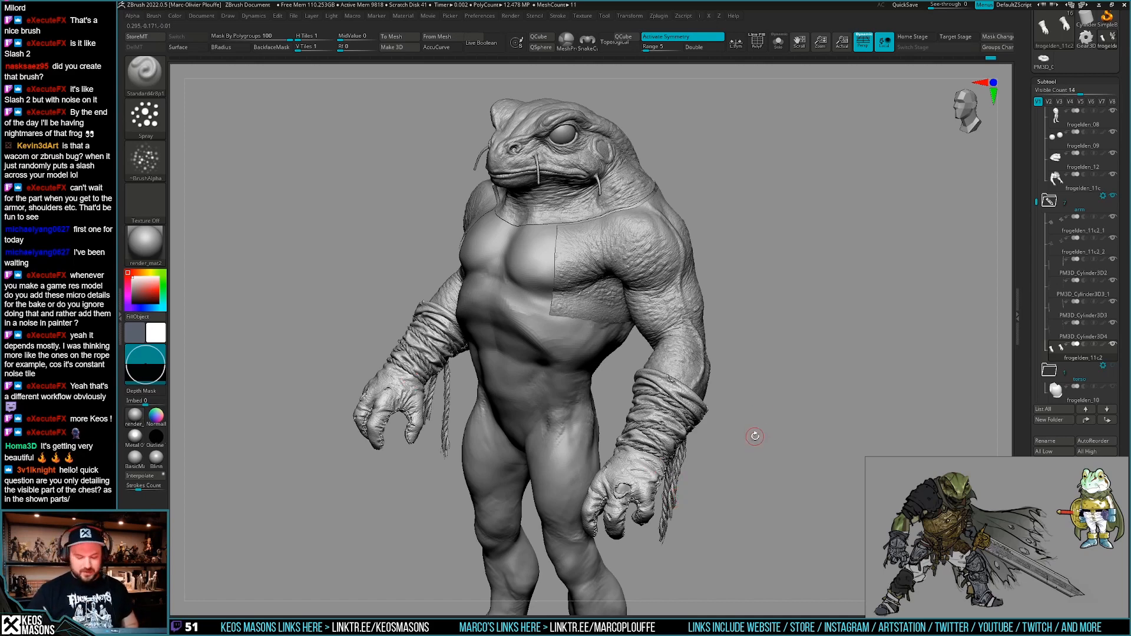
{"action": "left_click_drag", "start_coordinate": [754, 436], "coordinate": [750, 431]}
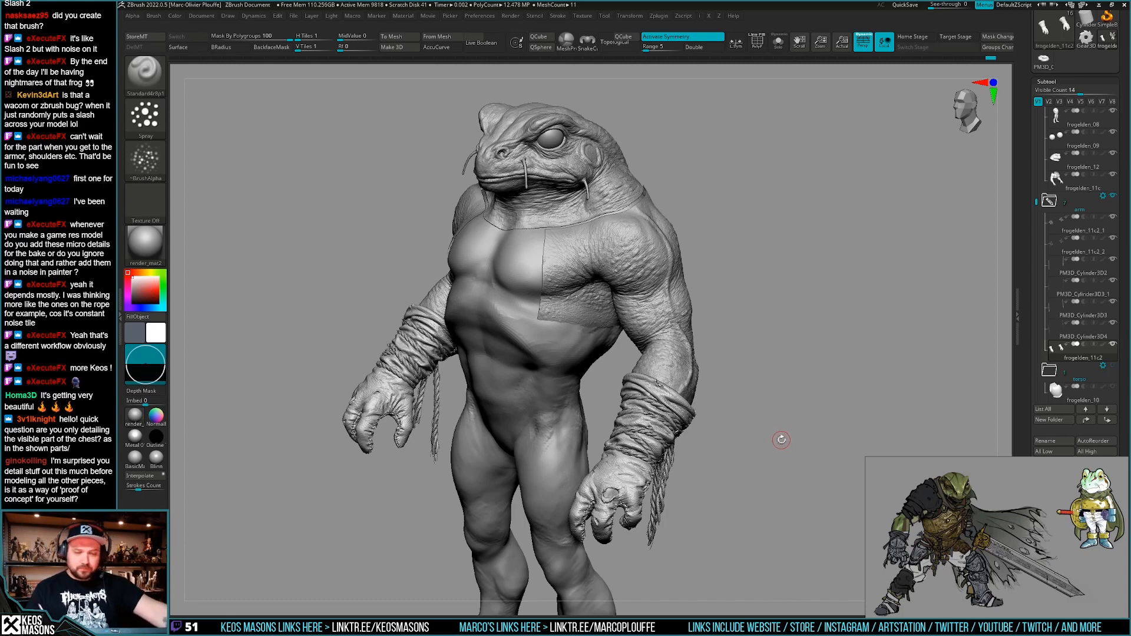
{"action": "left_click_drag", "start_coordinate": [781, 439], "coordinate": [750, 391]}
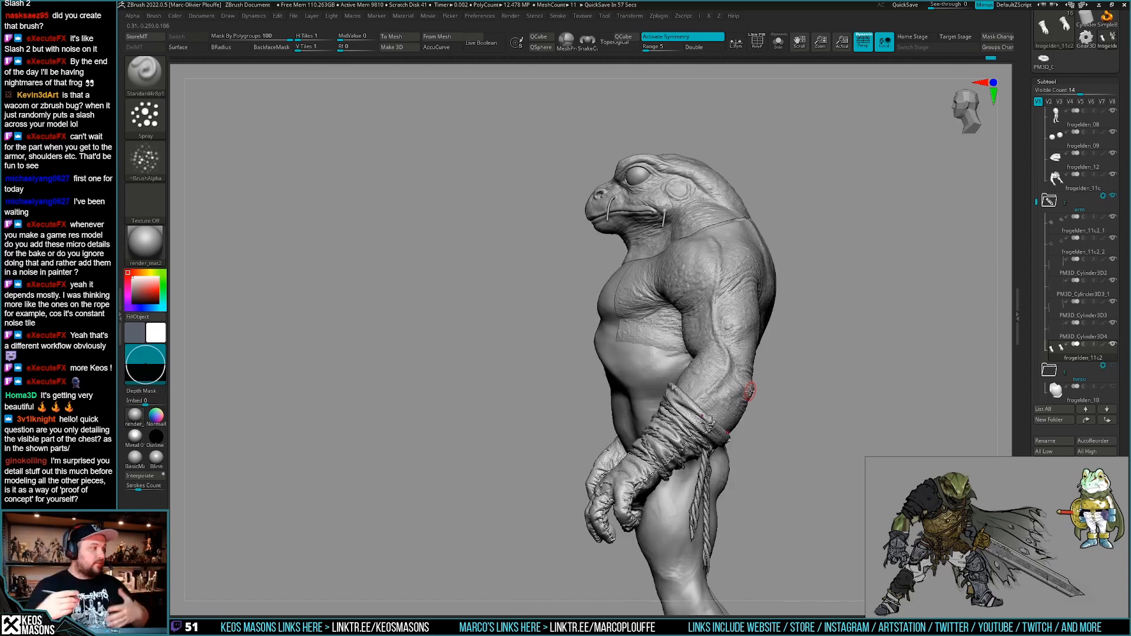
{"action": "left_click_drag", "start_coordinate": [782, 408], "coordinate": [788, 387]}
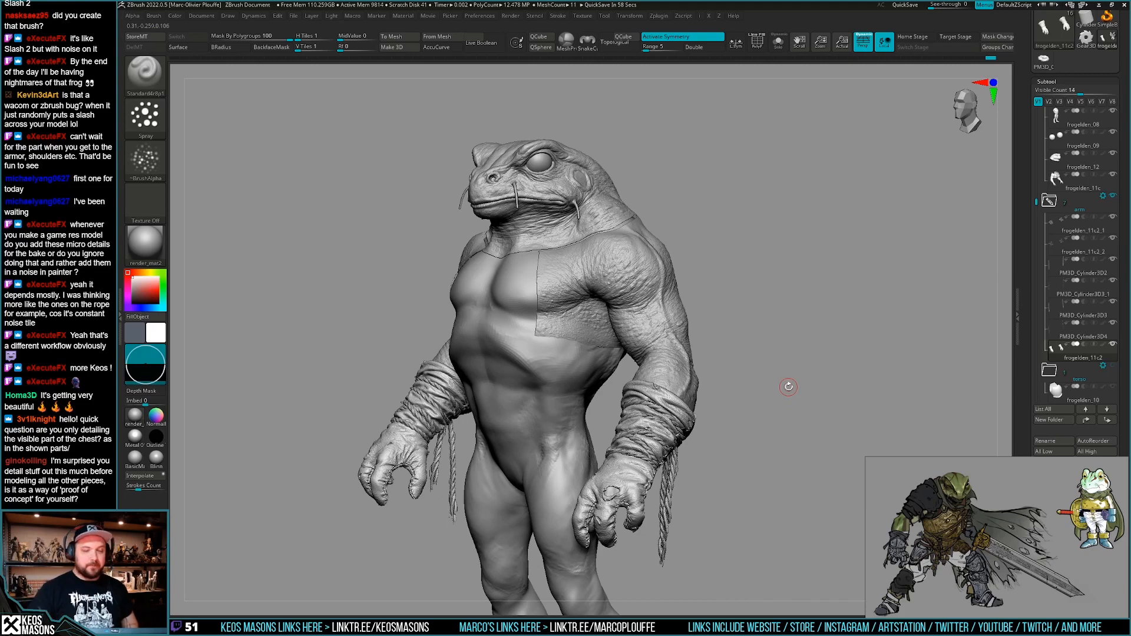
{"action": "left_click_drag", "start_coordinate": [788, 386], "coordinate": [816, 381]}
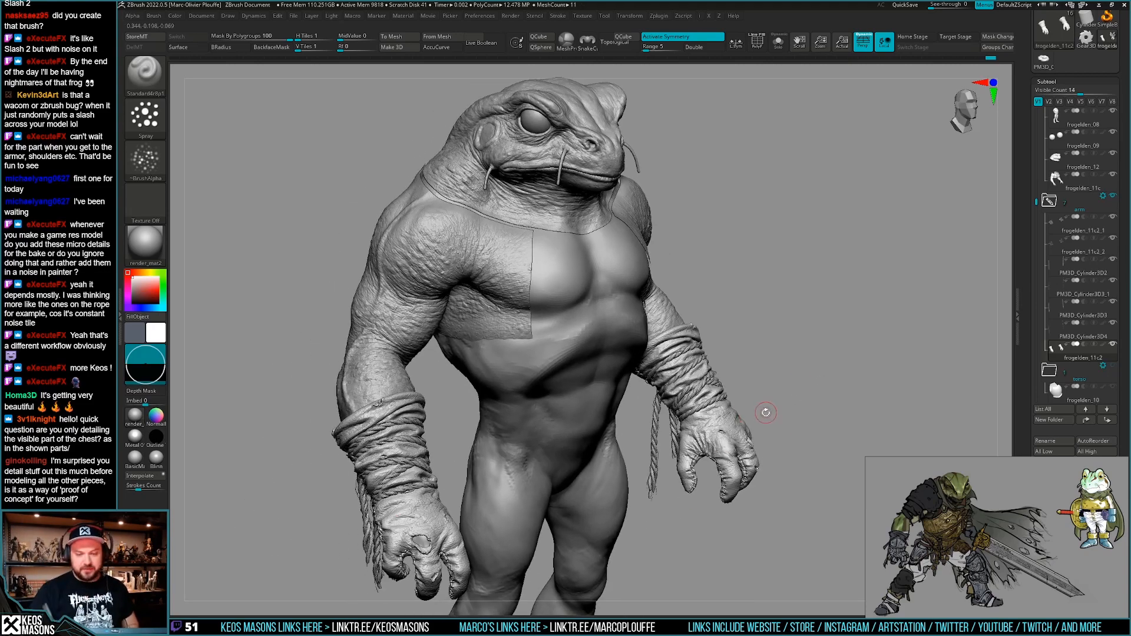
{"action": "mouse_move", "coordinate": [765, 412]}
{"action": "left_mouse_down"}
{"action": "mouse_move", "coordinate": [773, 398]}
{"action": "mouse_move", "coordinate": [775, 421]}
{"action": "left_mouse_up"}
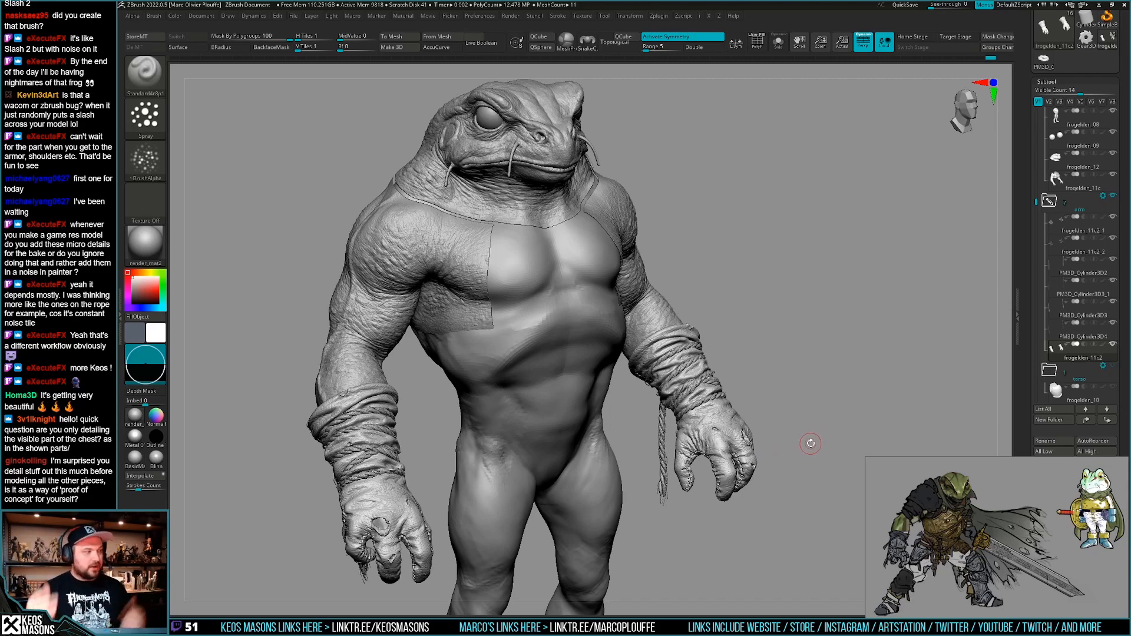
{"action": "left_click_drag", "start_coordinate": [807, 434], "coordinate": [782, 412]}
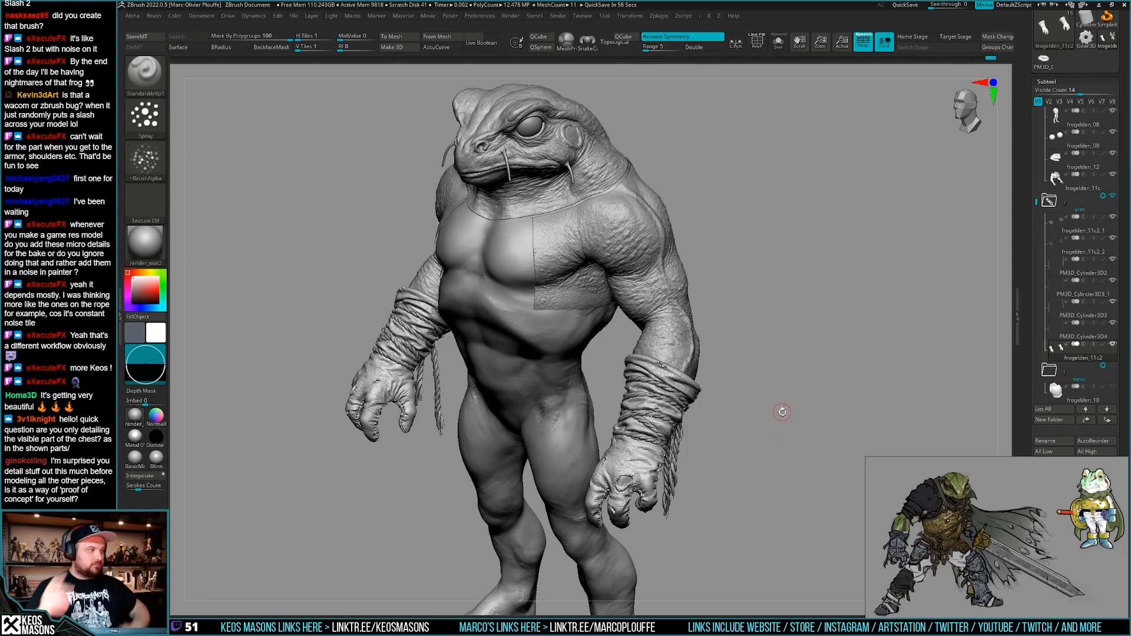
{"action": "scroll", "coordinate": [1063, 332], "scroll_direction": "up", "scroll_amount": 2}
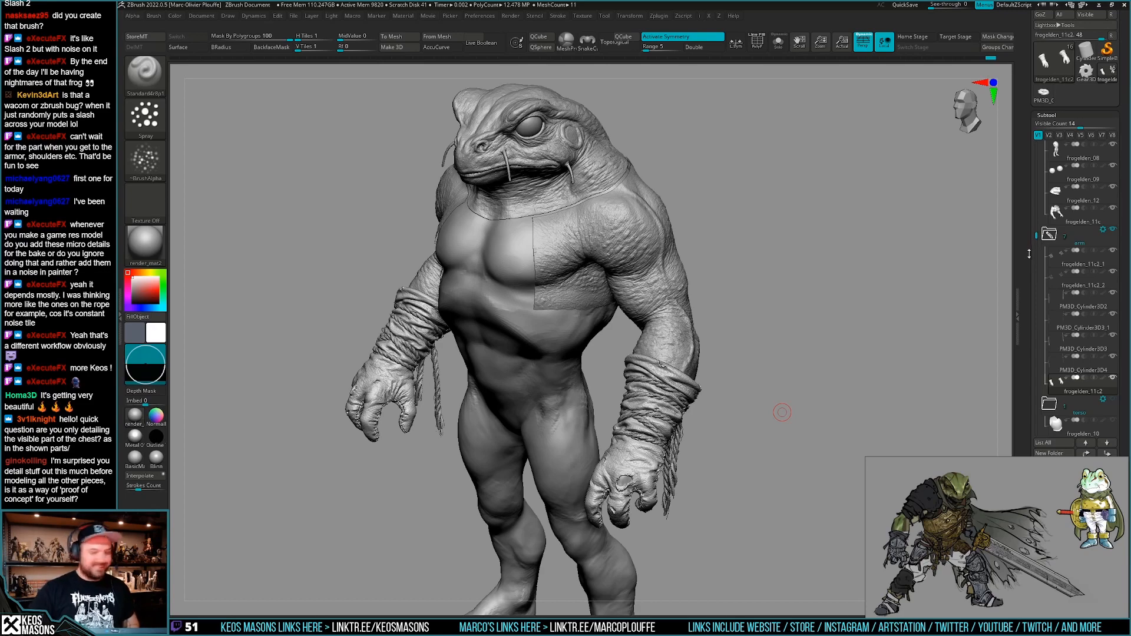
{"action": "left_click_drag", "start_coordinate": [1027, 418], "coordinate": [1026, 313]}
{"action": "key", "text": "shift+f"}
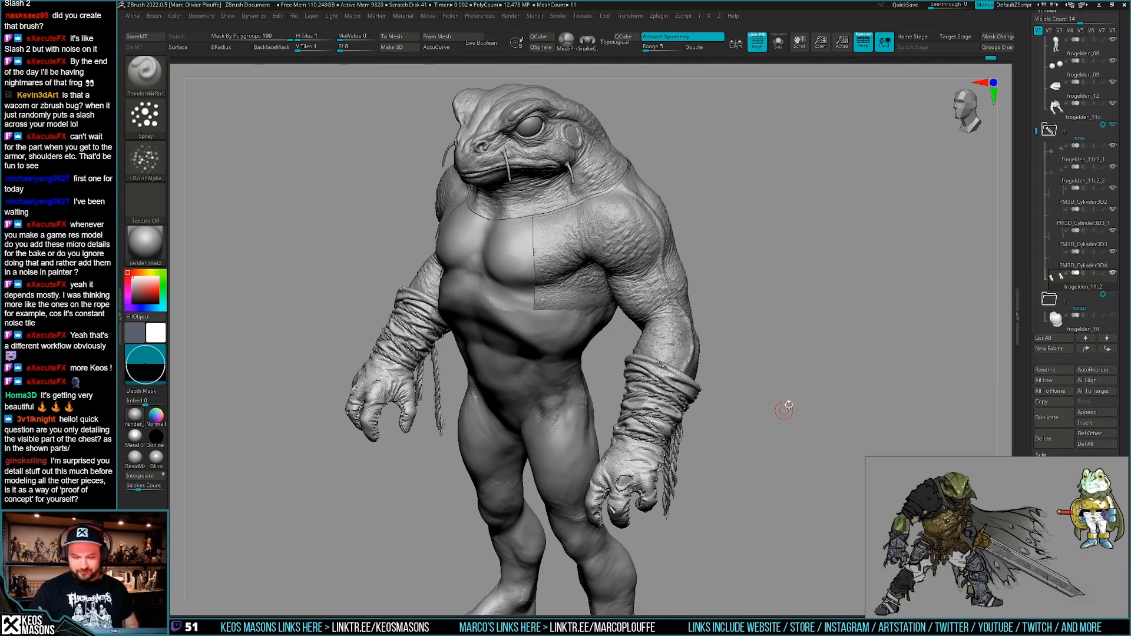
{"action": "key", "text": "shift+f"}
Turn on recording for the lower Untitled Layer 1 of the gloves subtool so that it can be sculpted.
{"action": "mouse_move", "coordinate": [785, 408]}
{"action": "left_mouse_down"}
{"action": "mouse_move", "coordinate": [775, 434]}
{"action": "mouse_move", "coordinate": [797, 391]}
{"action": "mouse_move", "coordinate": [807, 398]}
{"action": "mouse_move", "coordinate": [795, 444]}
{"action": "mouse_move", "coordinate": [801, 409]}
{"action": "left_mouse_up"}
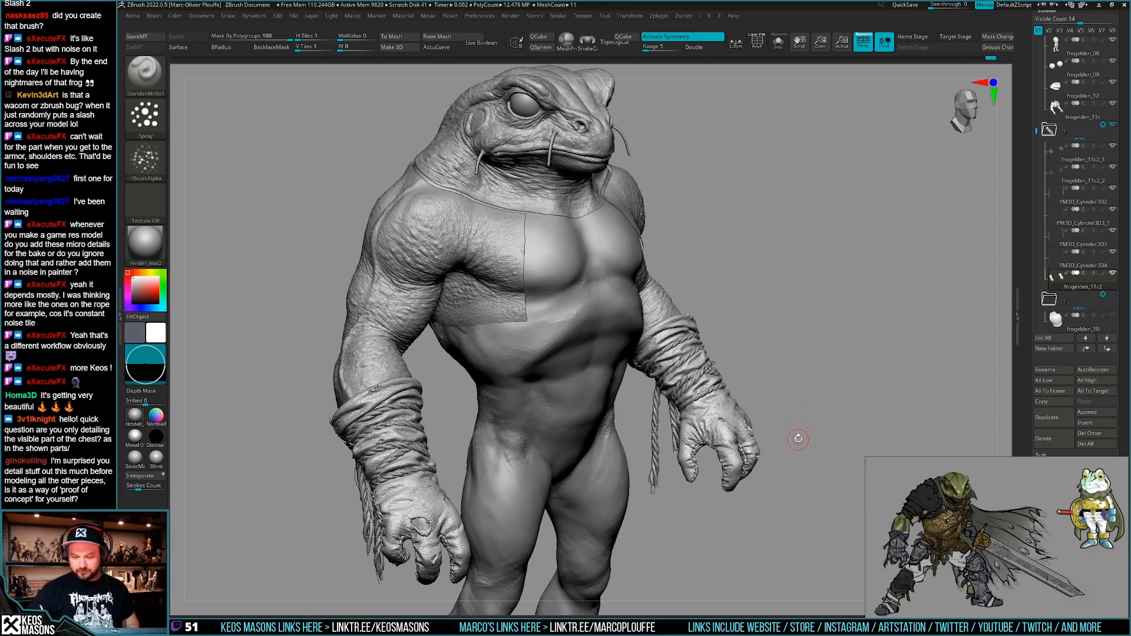
{"action": "mouse_move", "coordinate": [798, 454]}
{"action": "left_mouse_down", "text": "alt"}
{"action": "mouse_move", "coordinate": [789, 411]}
{"action": "mouse_move", "coordinate": [786, 444]}
{"action": "left_mouse_up", "text": "alt"}
{"action": "left_click", "coordinate": [736, 444]}
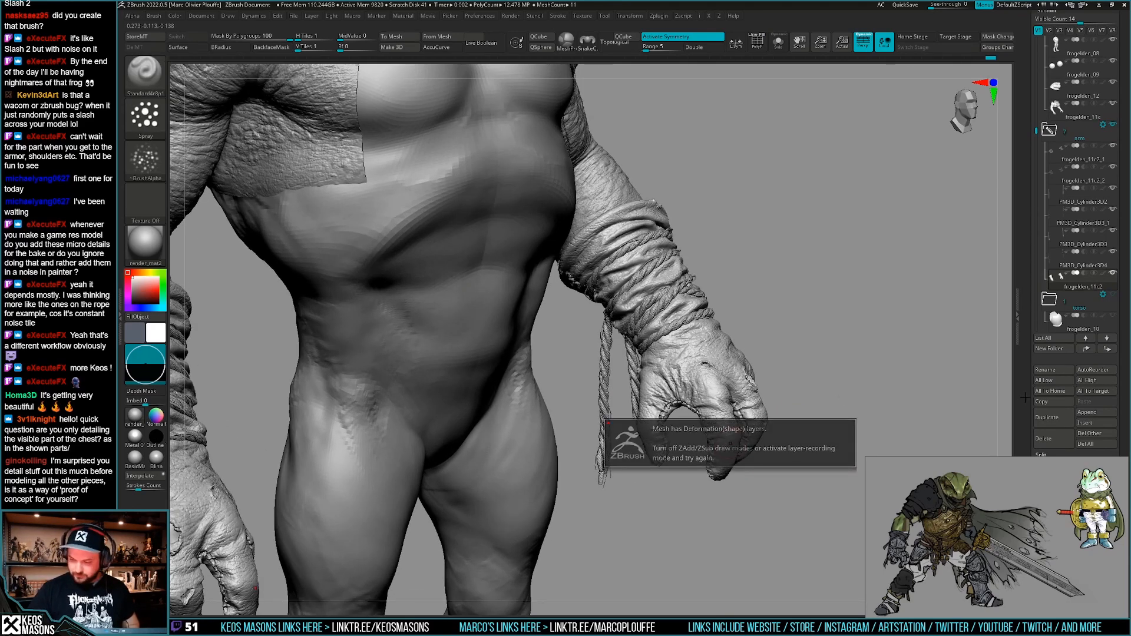
{"action": "left_click_drag", "start_coordinate": [1025, 397], "coordinate": [1025, 19]}
{"action": "left_click", "coordinate": [1109, 270]}
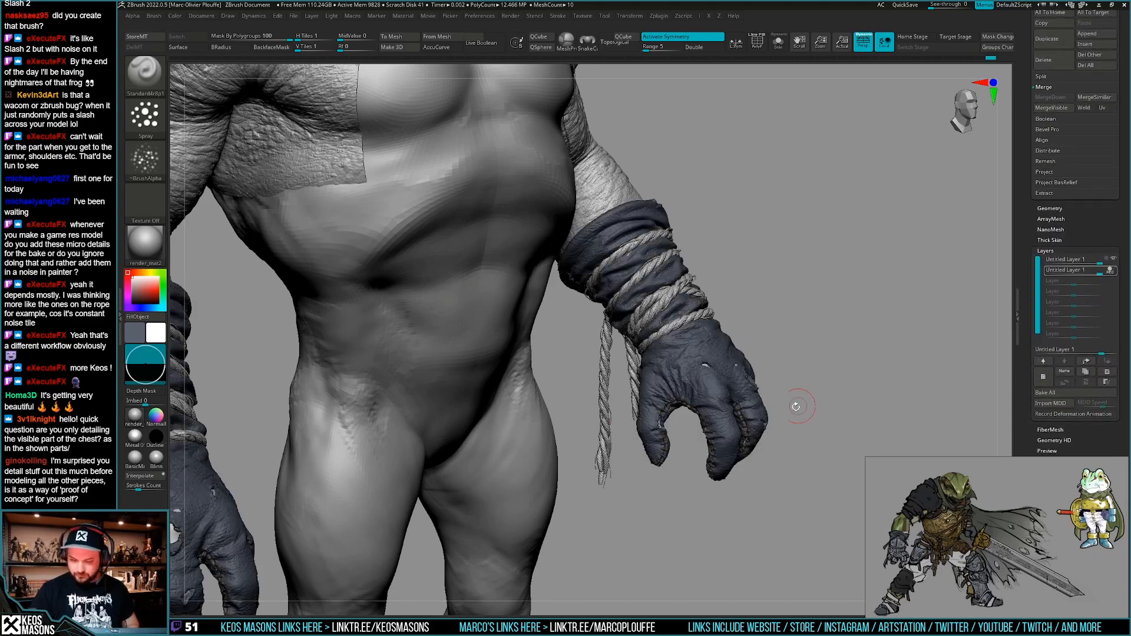
Frame the gloved hand closely and bring up the brush's quick settings.
{"action": "right_click", "coordinate": [796, 406]}
{"action": "right_click_drag", "start_coordinate": [711, 450], "coordinate": [728, 438], "text": "ctrl"}
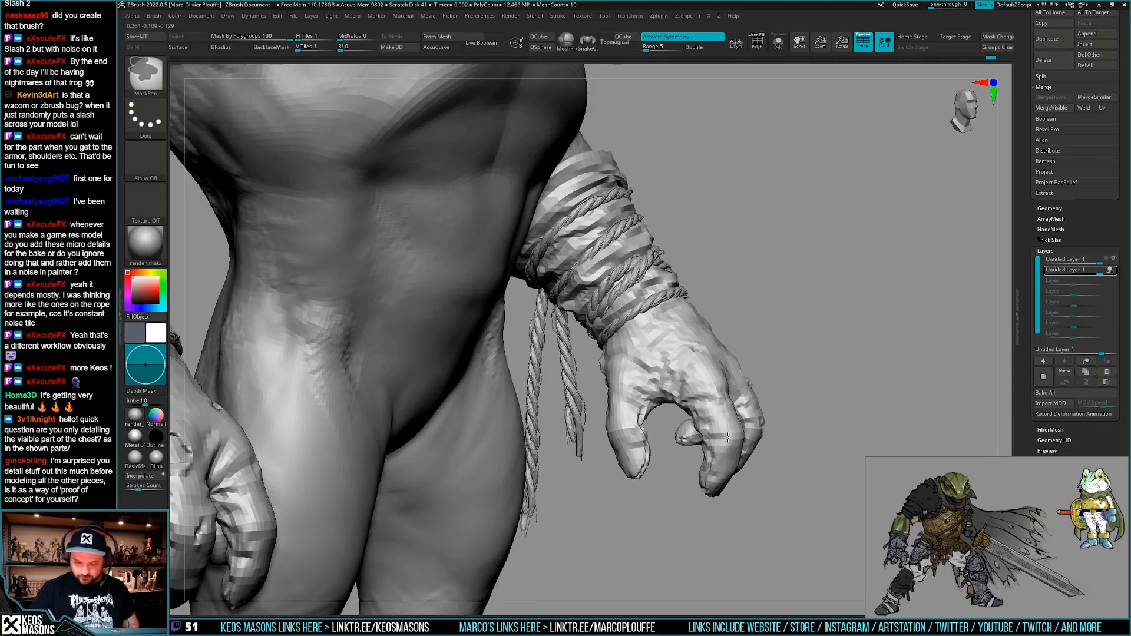
{"action": "right_click", "coordinate": [728, 438]}
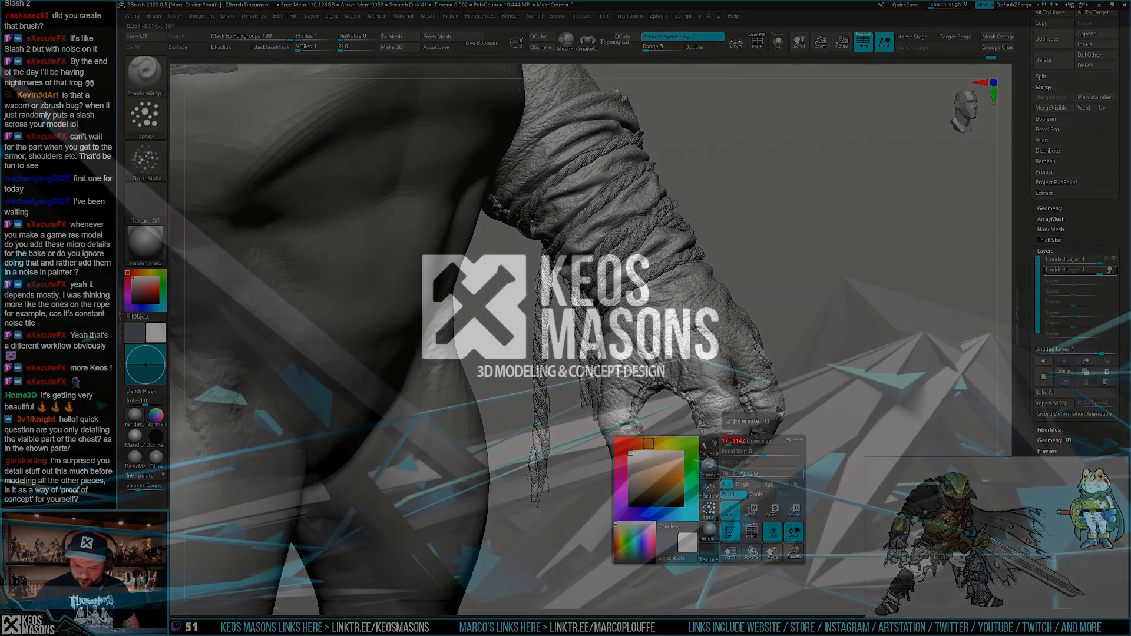